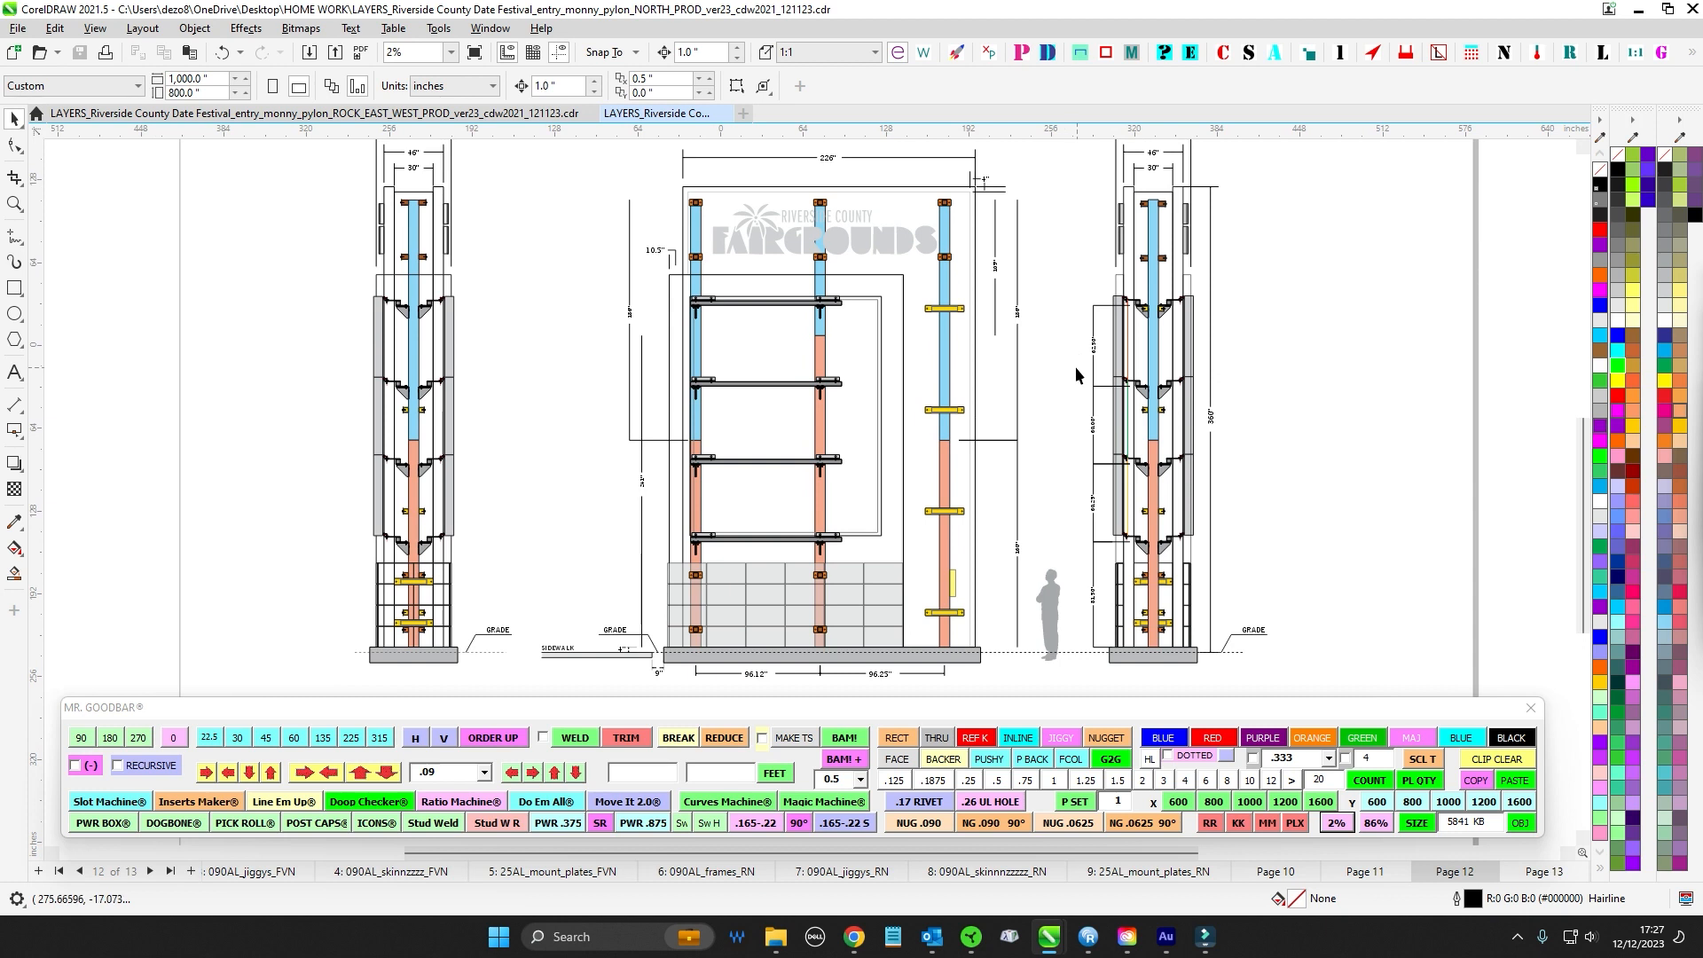
left_click_drag(1076, 366, 1062, 389)
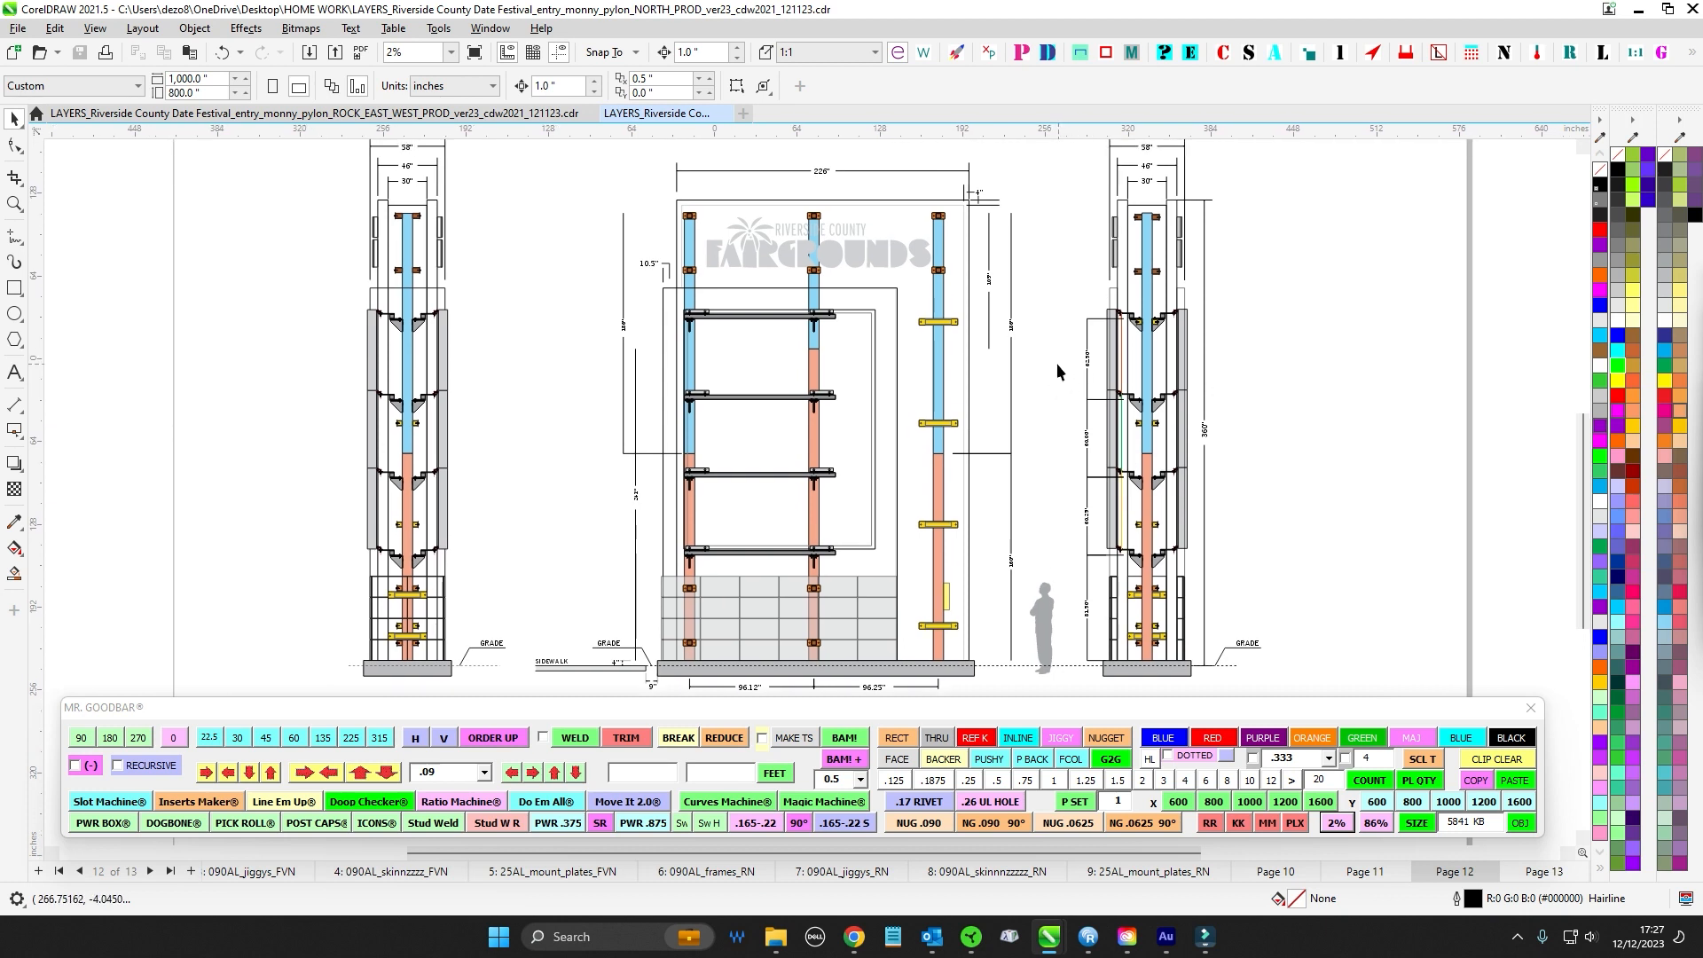
mouse_move(1034, 528)
left_mouse_down()
mouse_move(1042, 491)
mouse_move(1032, 509)
left_mouse_up()
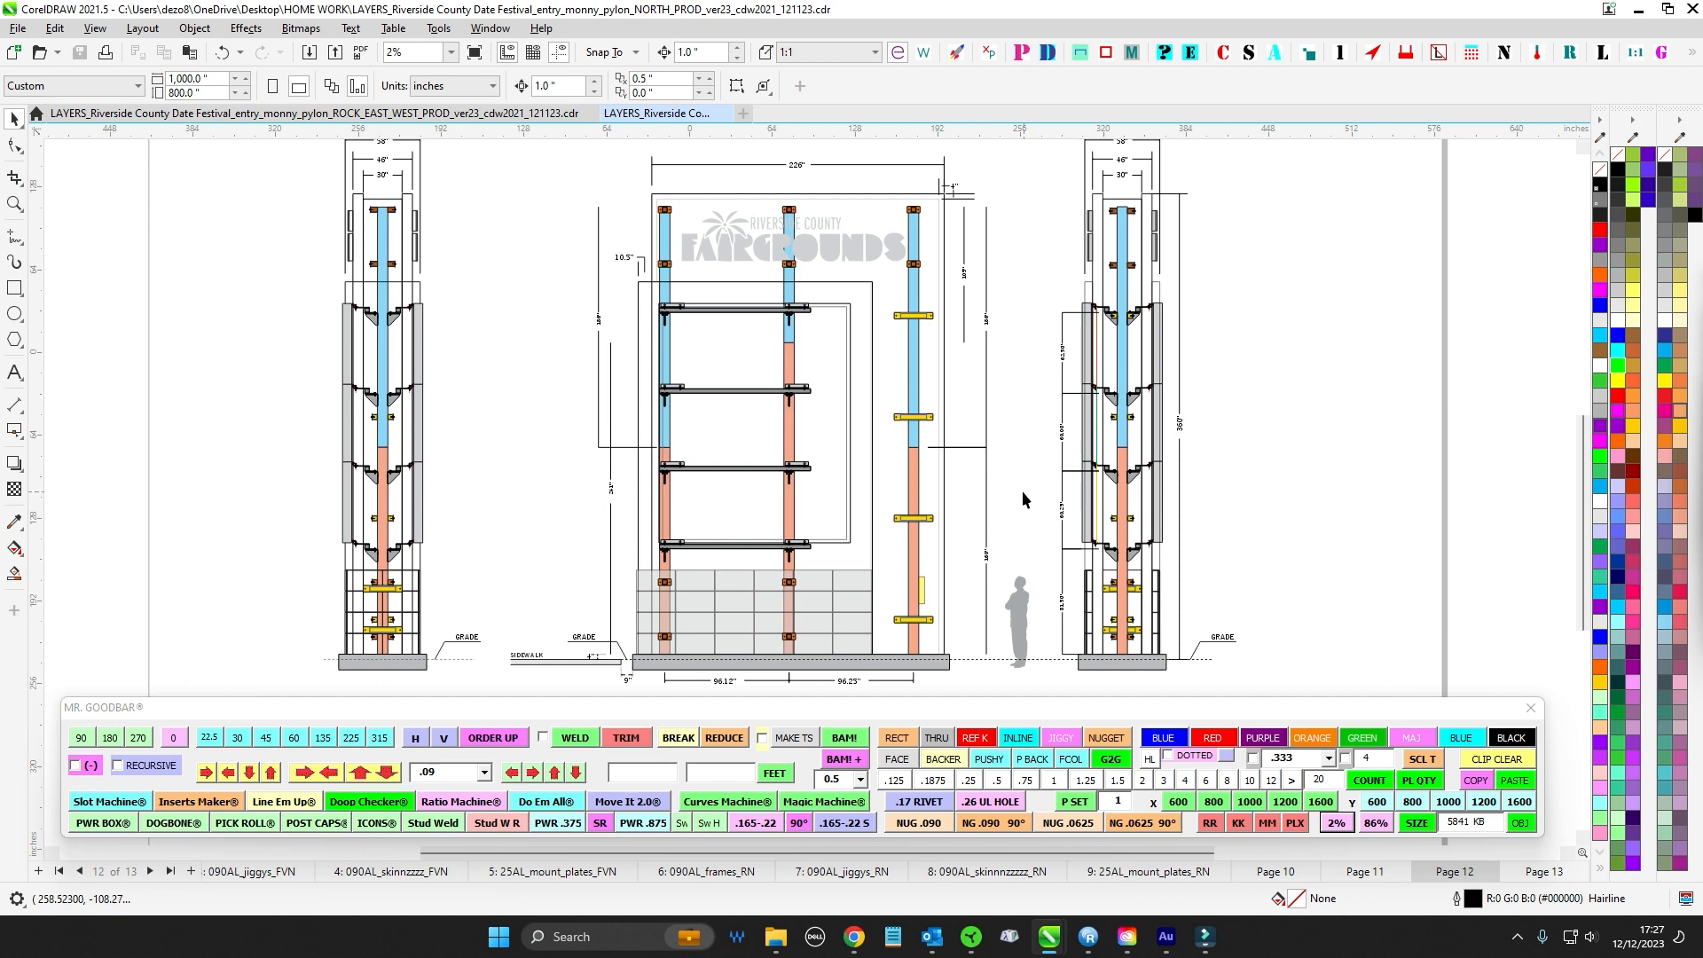
scroll(1017, 488, "up", 1)
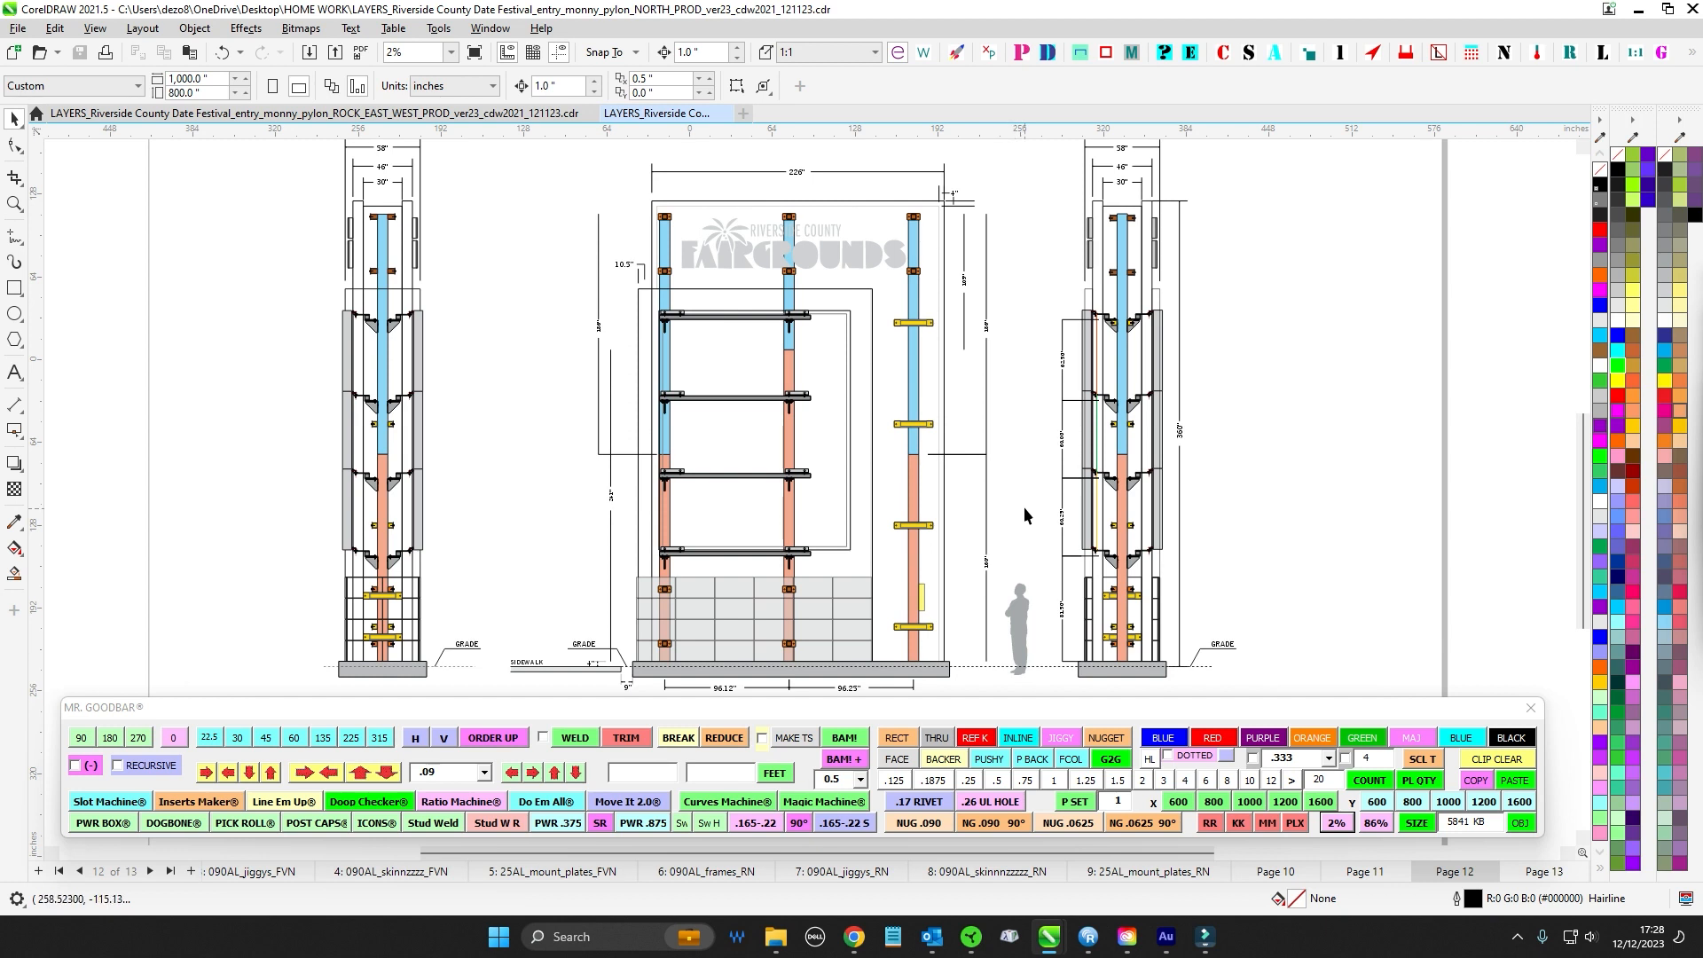
left_click_drag(1017, 518, 1070, 511)
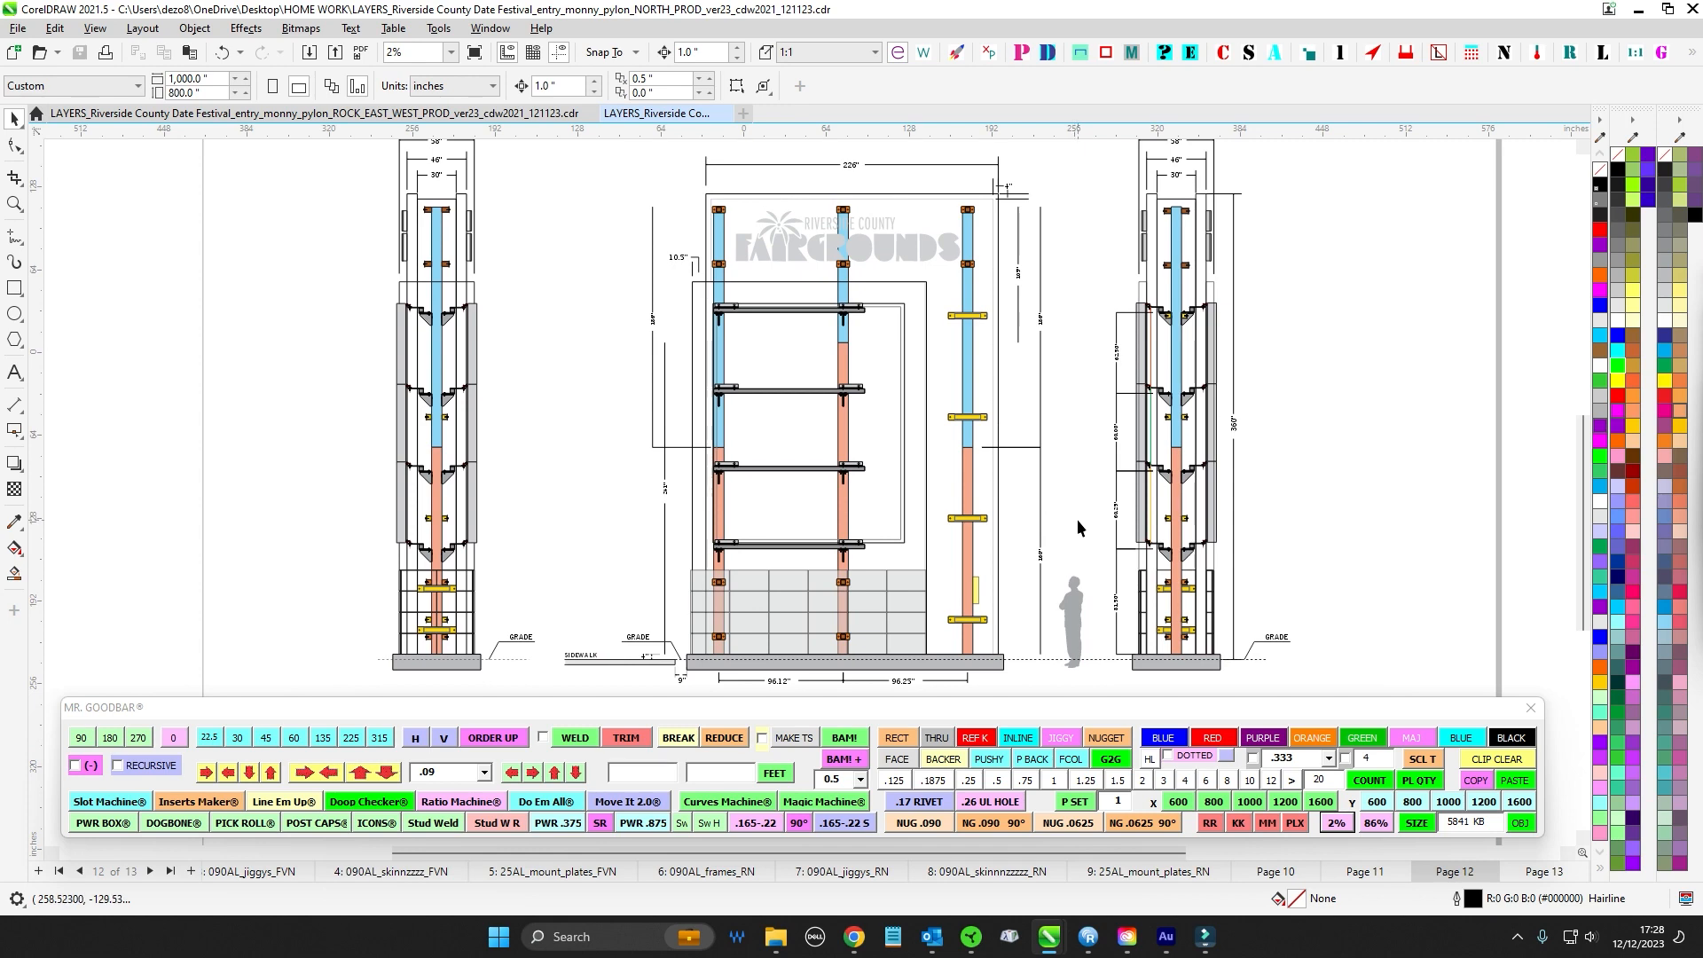
- Look over the drawings on Page 10 and Page 13, and return to the elevations on Page 12
left_click(1271, 874)
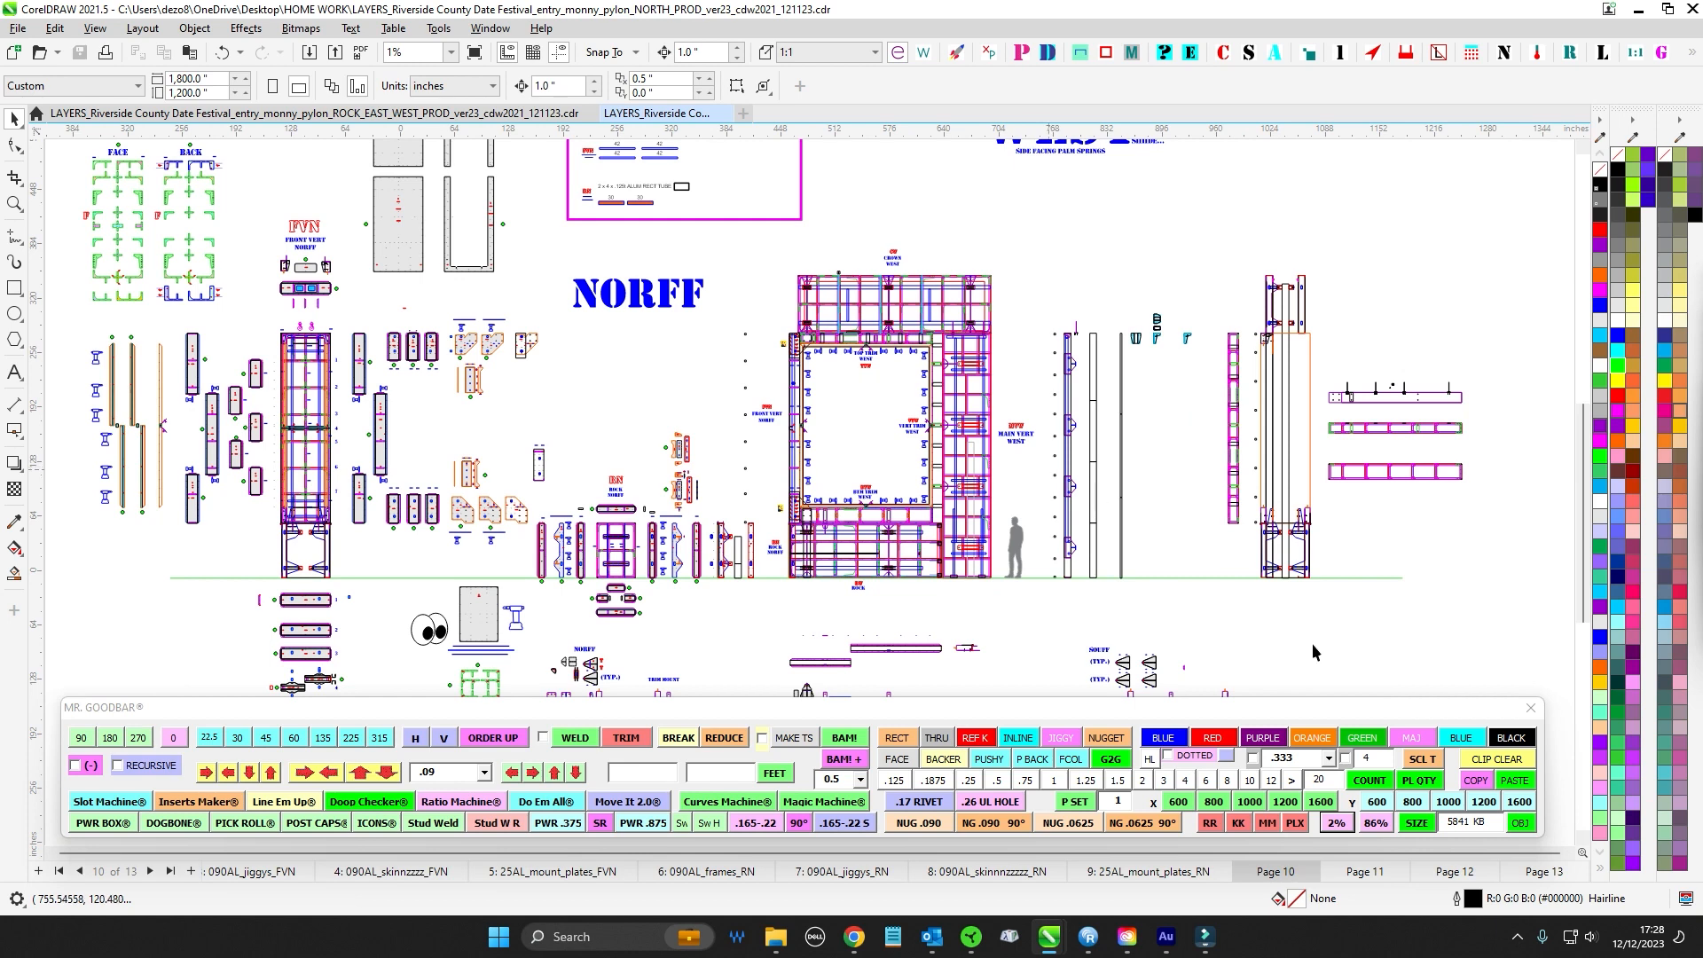
left_click(1542, 873)
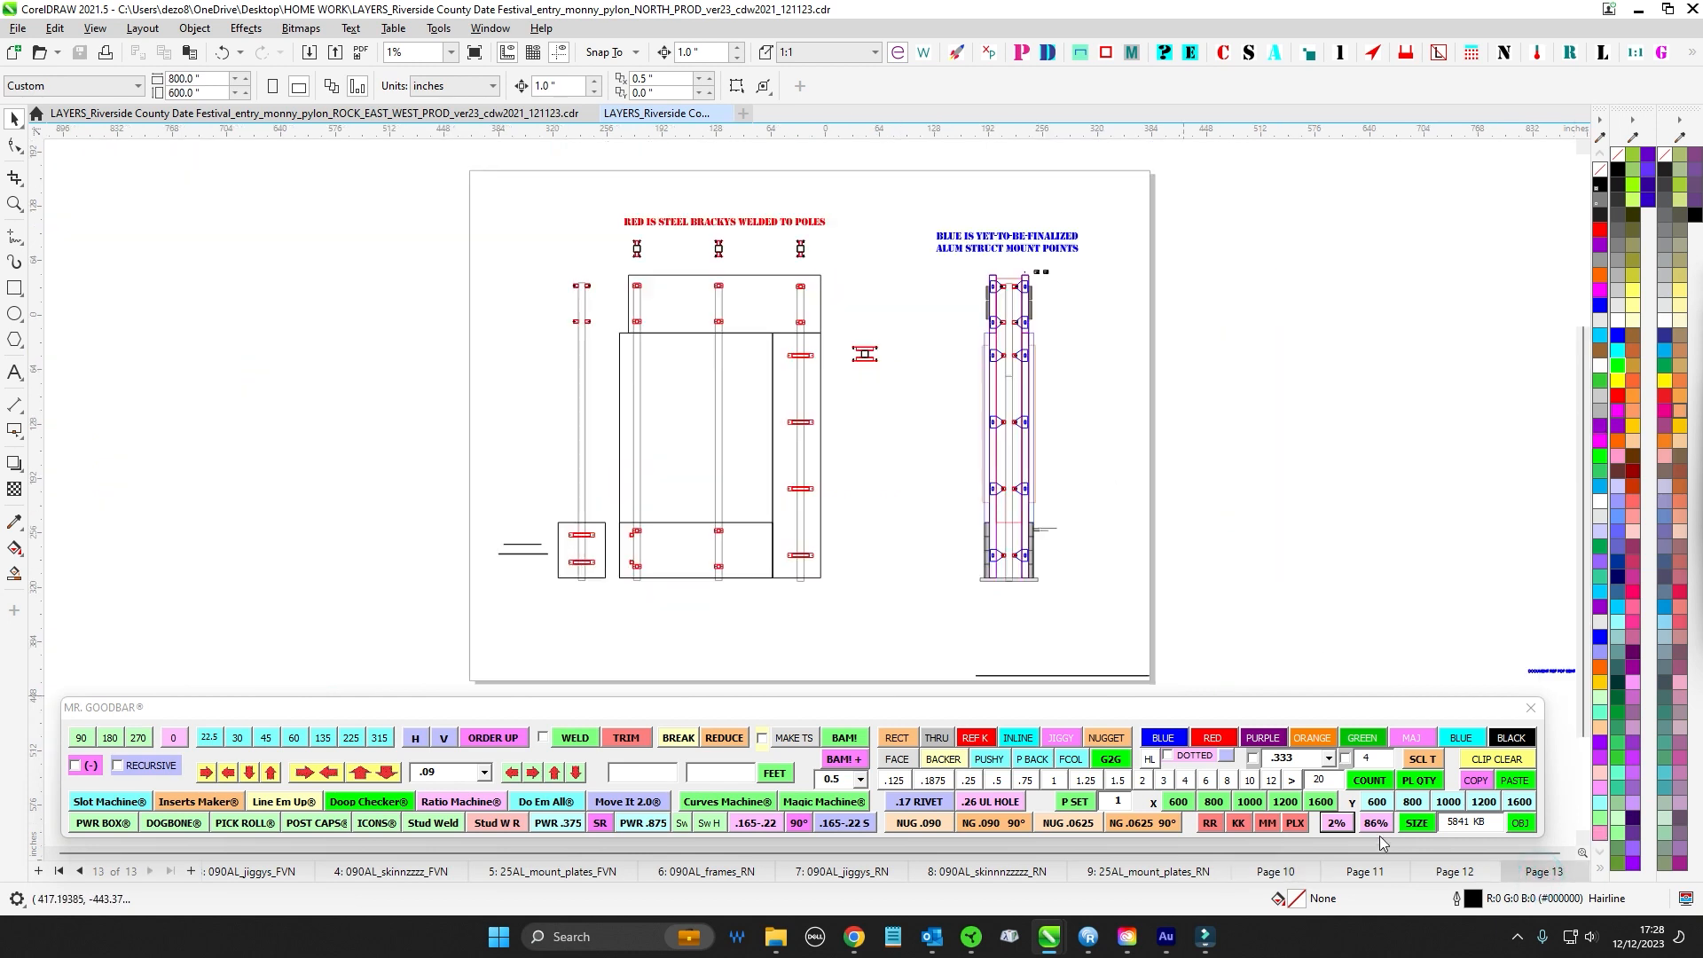
left_click(1458, 873)
scroll(942, 281, "up", 3)
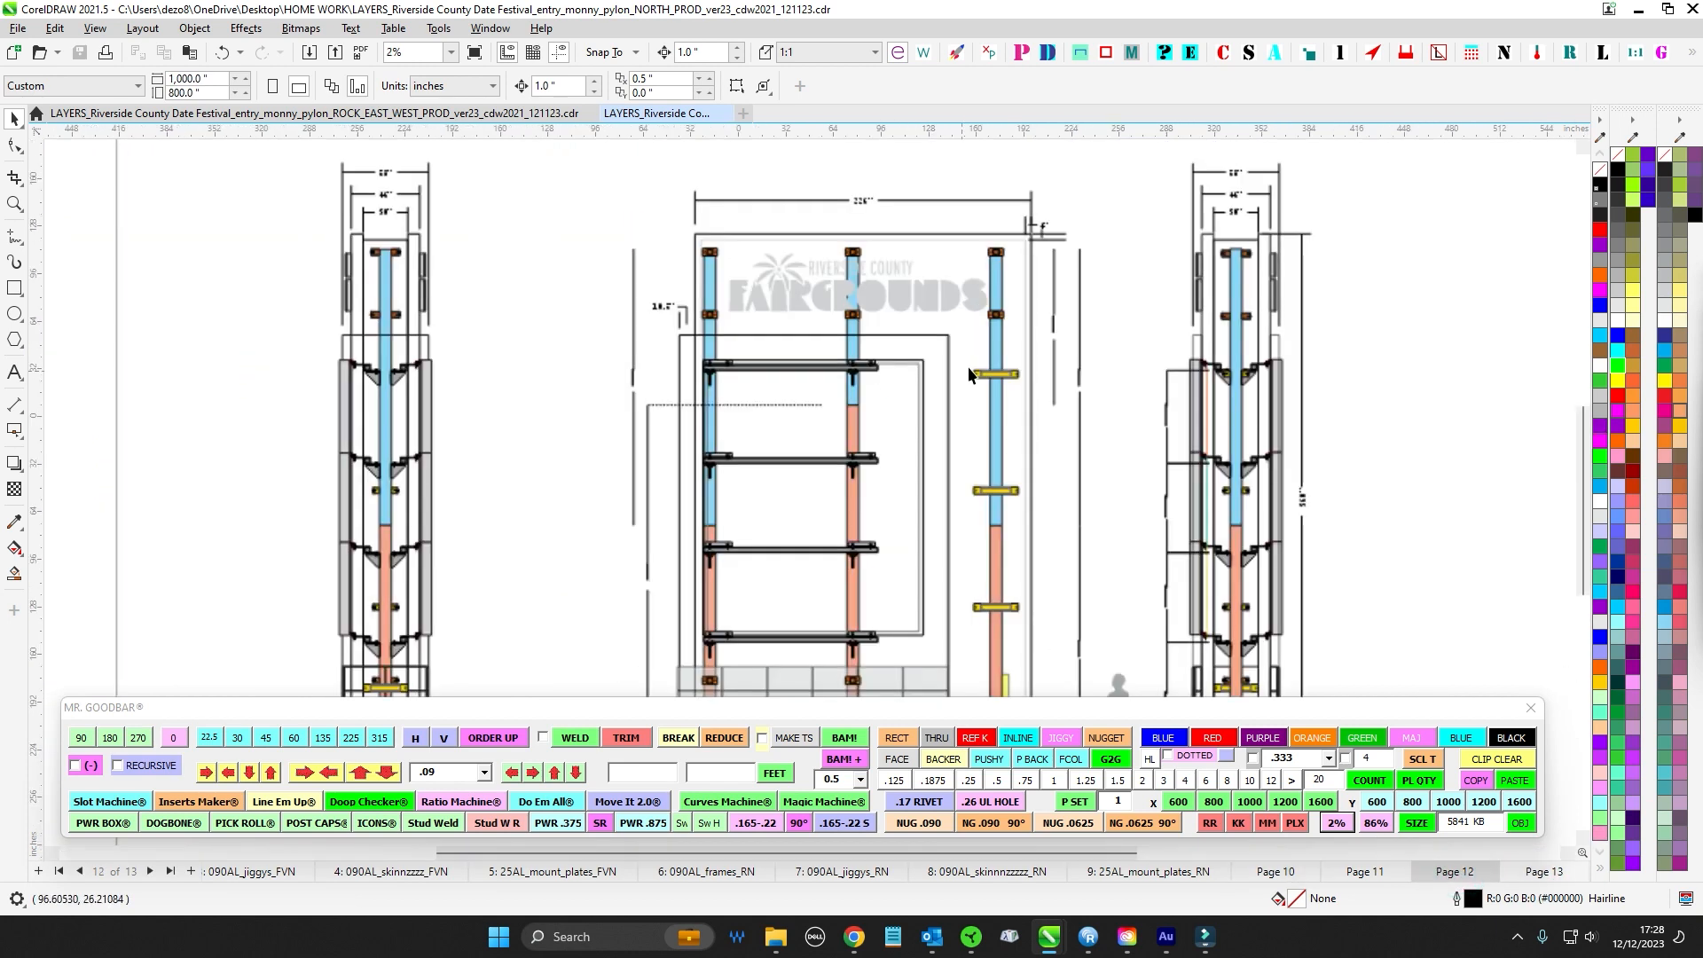
- Examine the pylon's front and side elevations on Page 12, from the Fairgrounds lettering to the base
left_click_drag(944, 274, 987, 275)
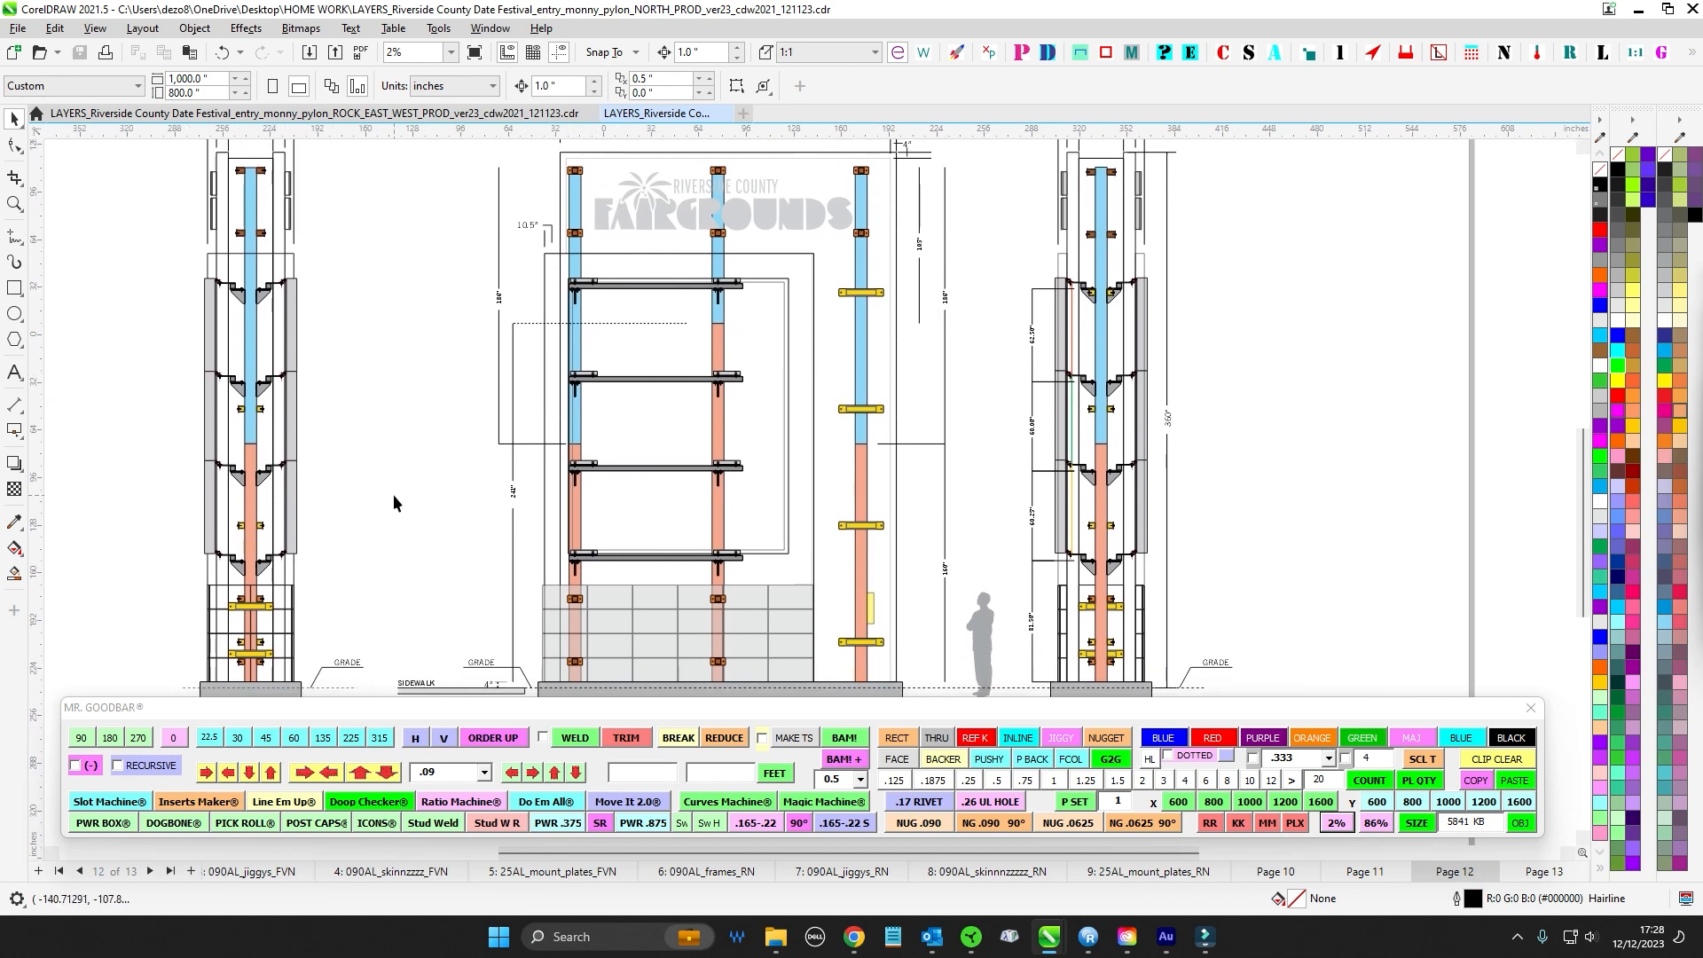
left_click_drag(404, 463, 511, 381)
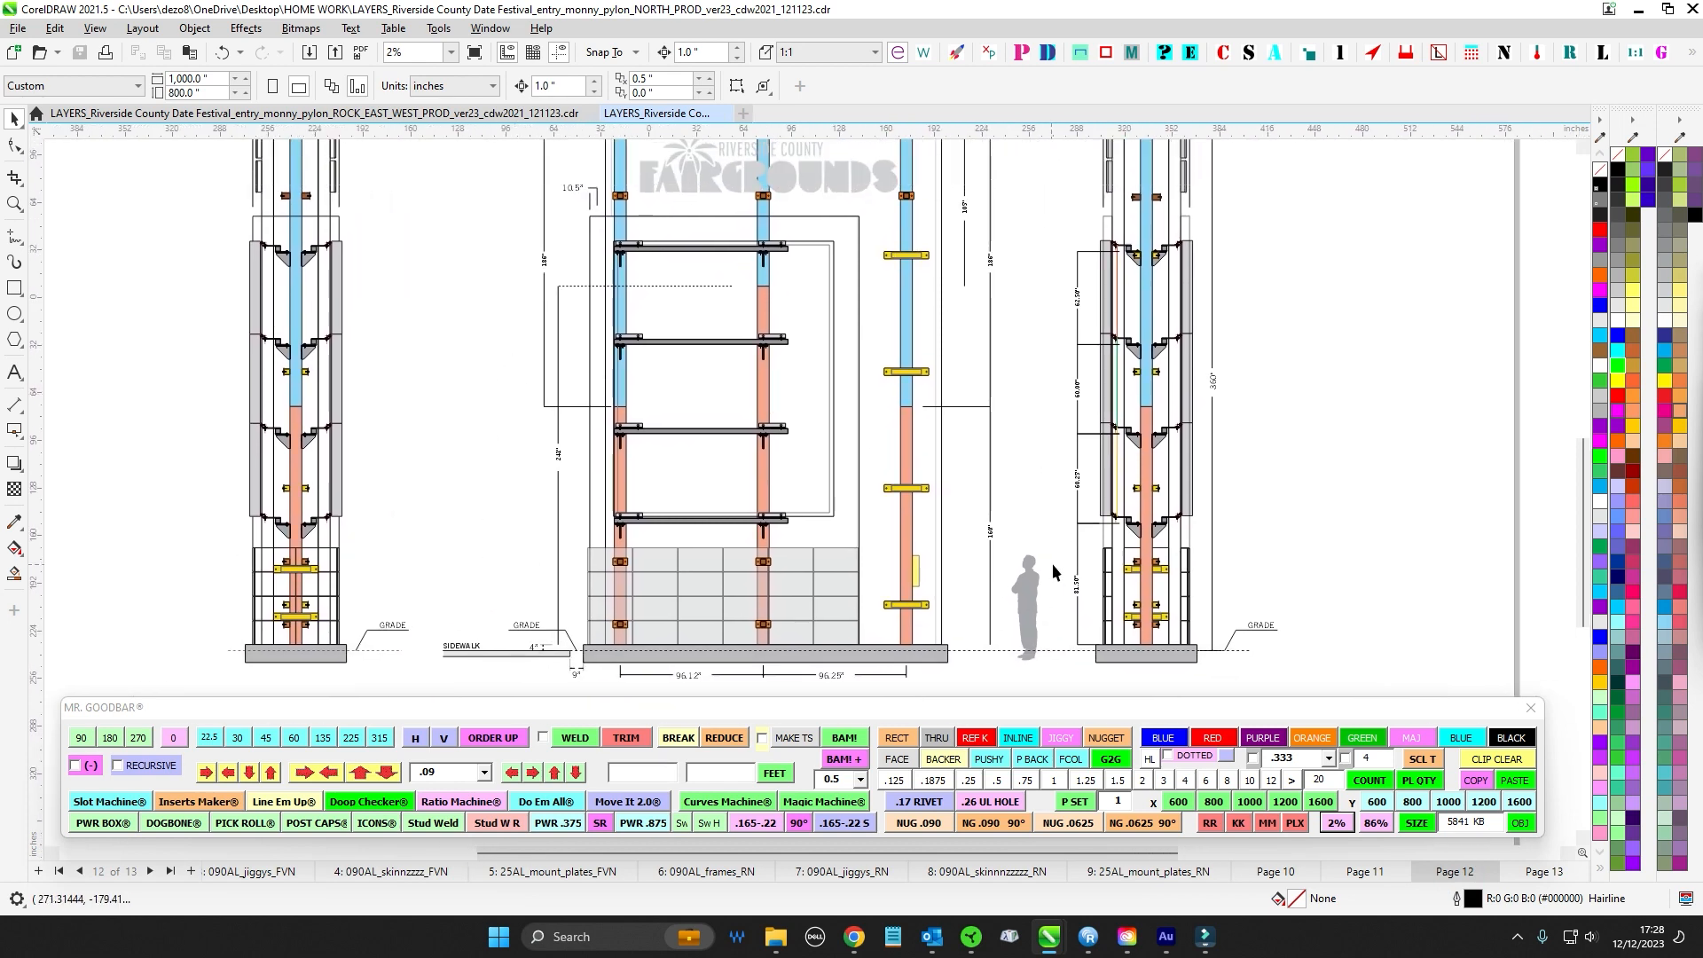
left_click_drag(1029, 489, 1054, 455)
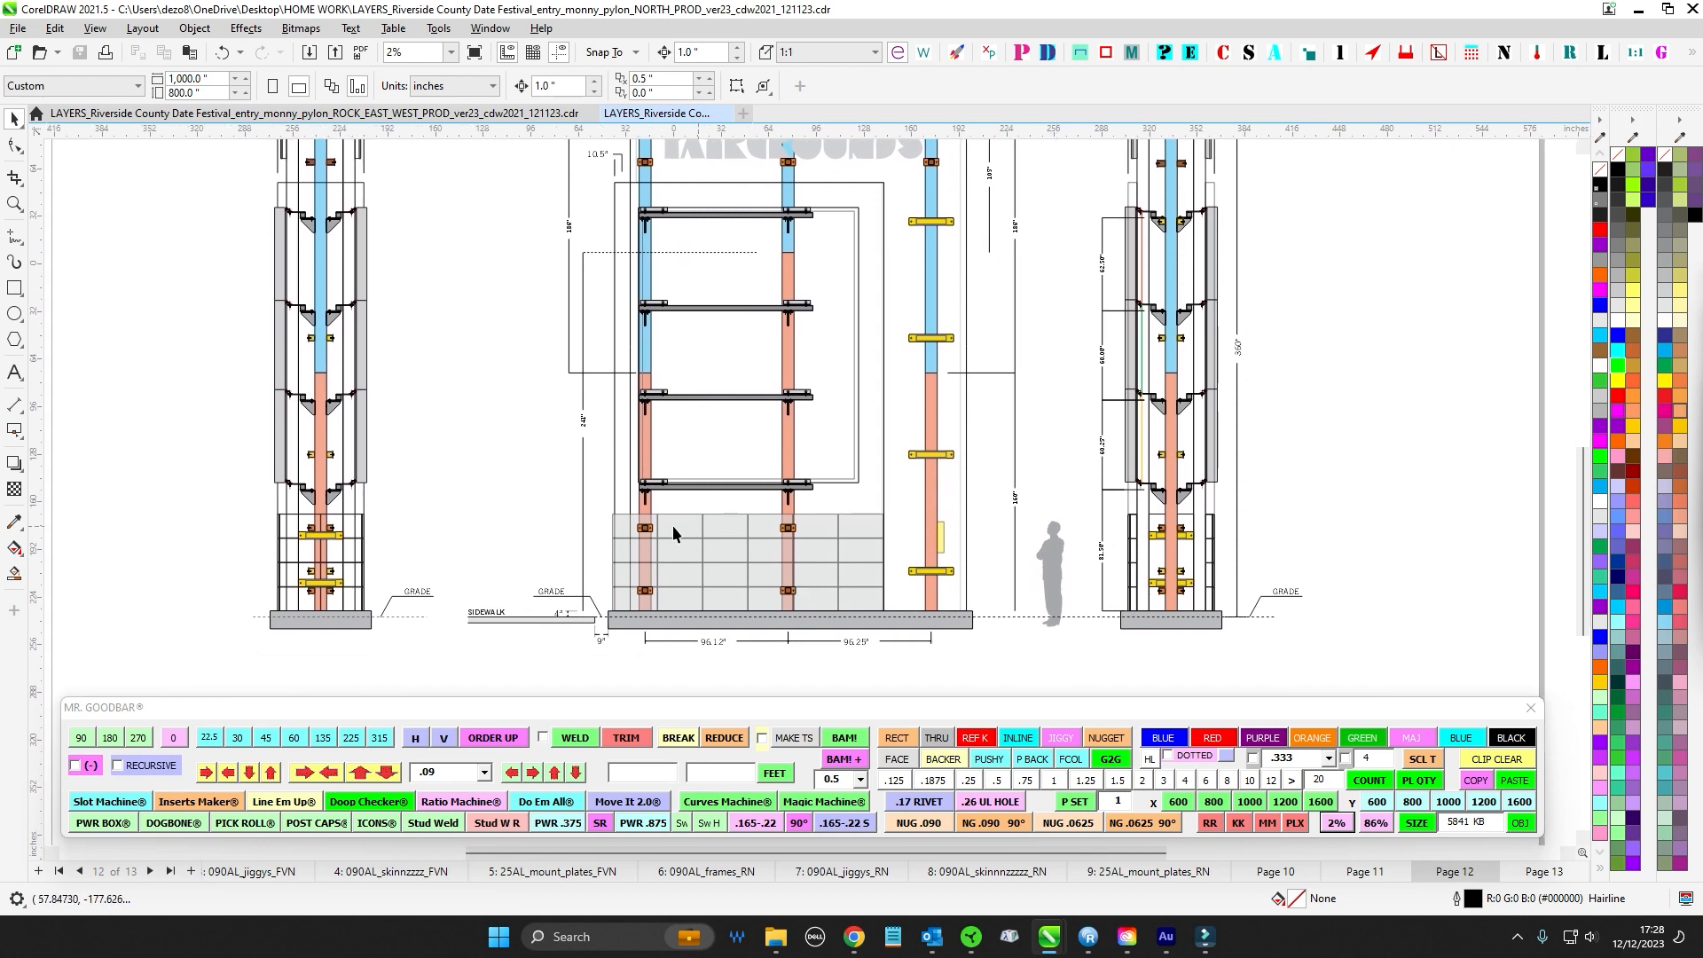
left_click_drag(1054, 367, 1042, 485)
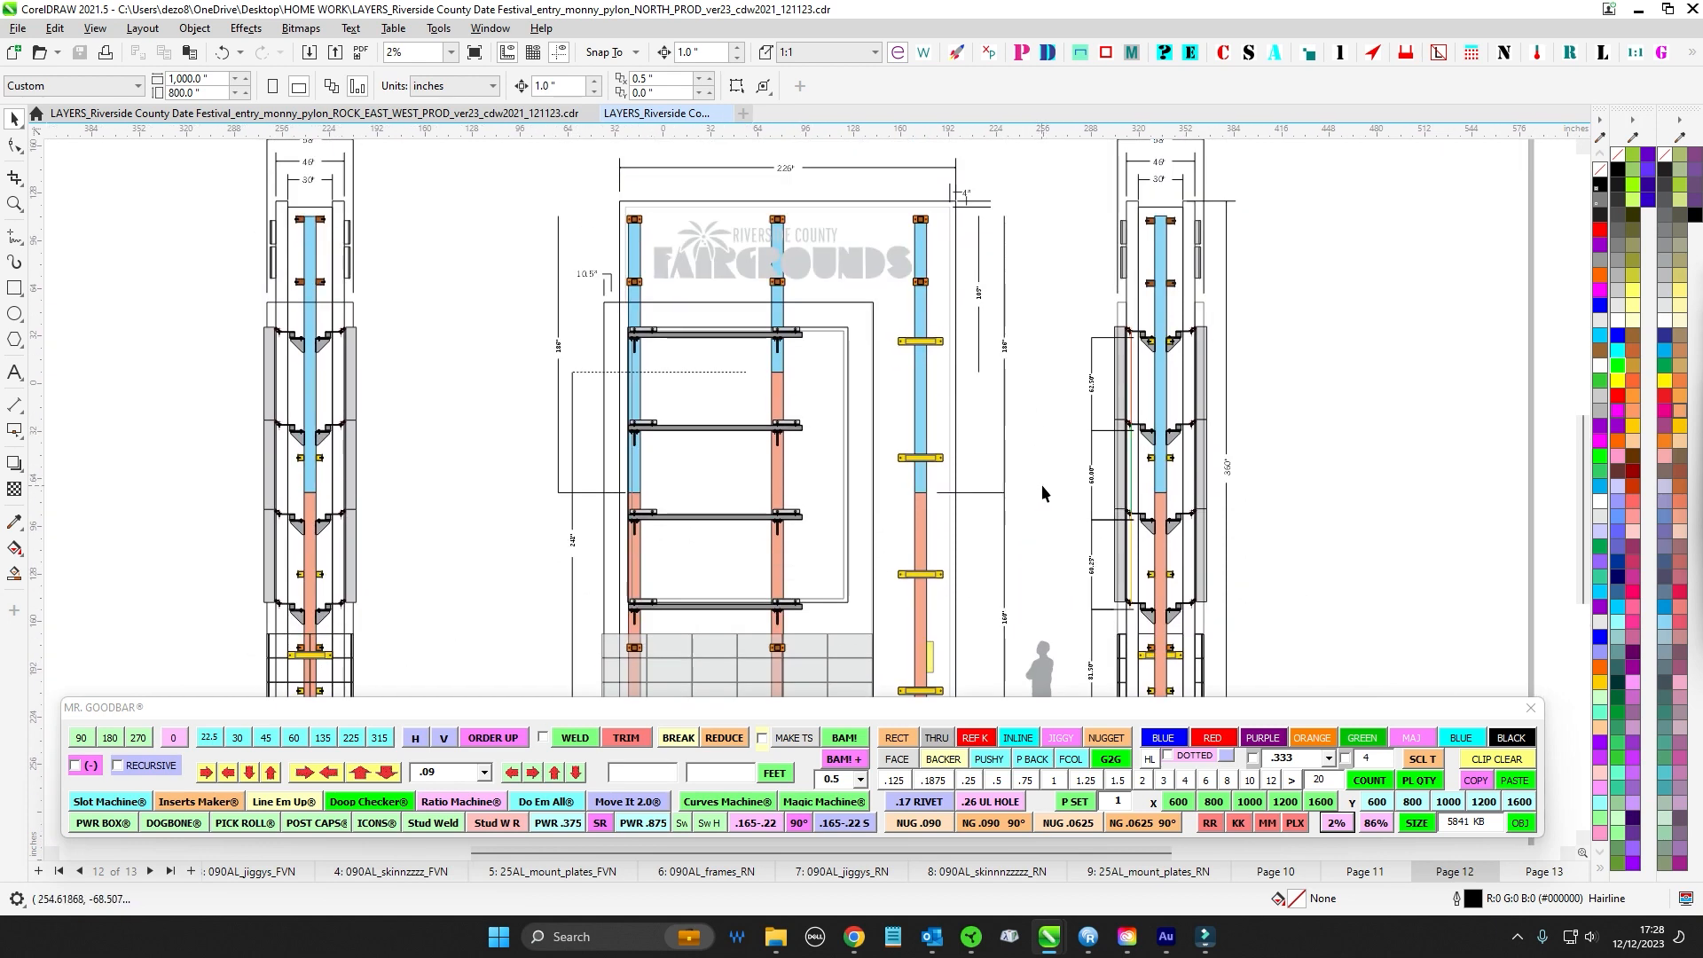
scroll(1042, 486, "down", 1)
scroll(1347, 413, "down", 2)
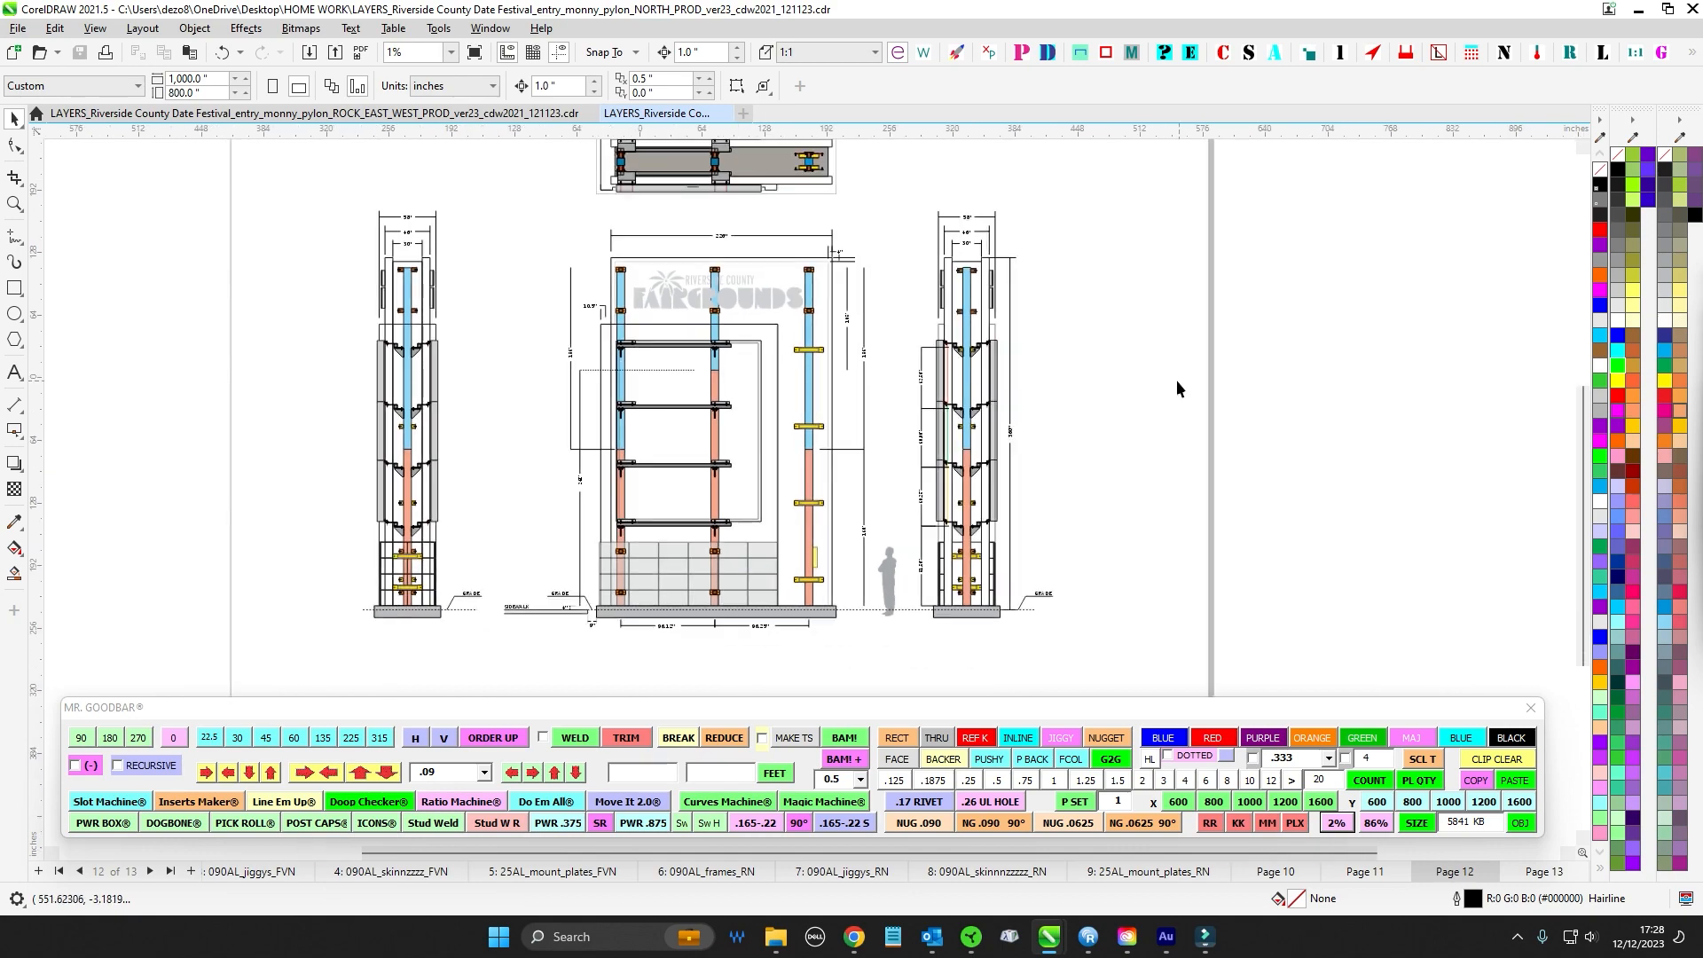
- Switch to Google Maps Street View in Chrome and inspect the existing Riverside County Fair sign up close
left_click(853, 937)
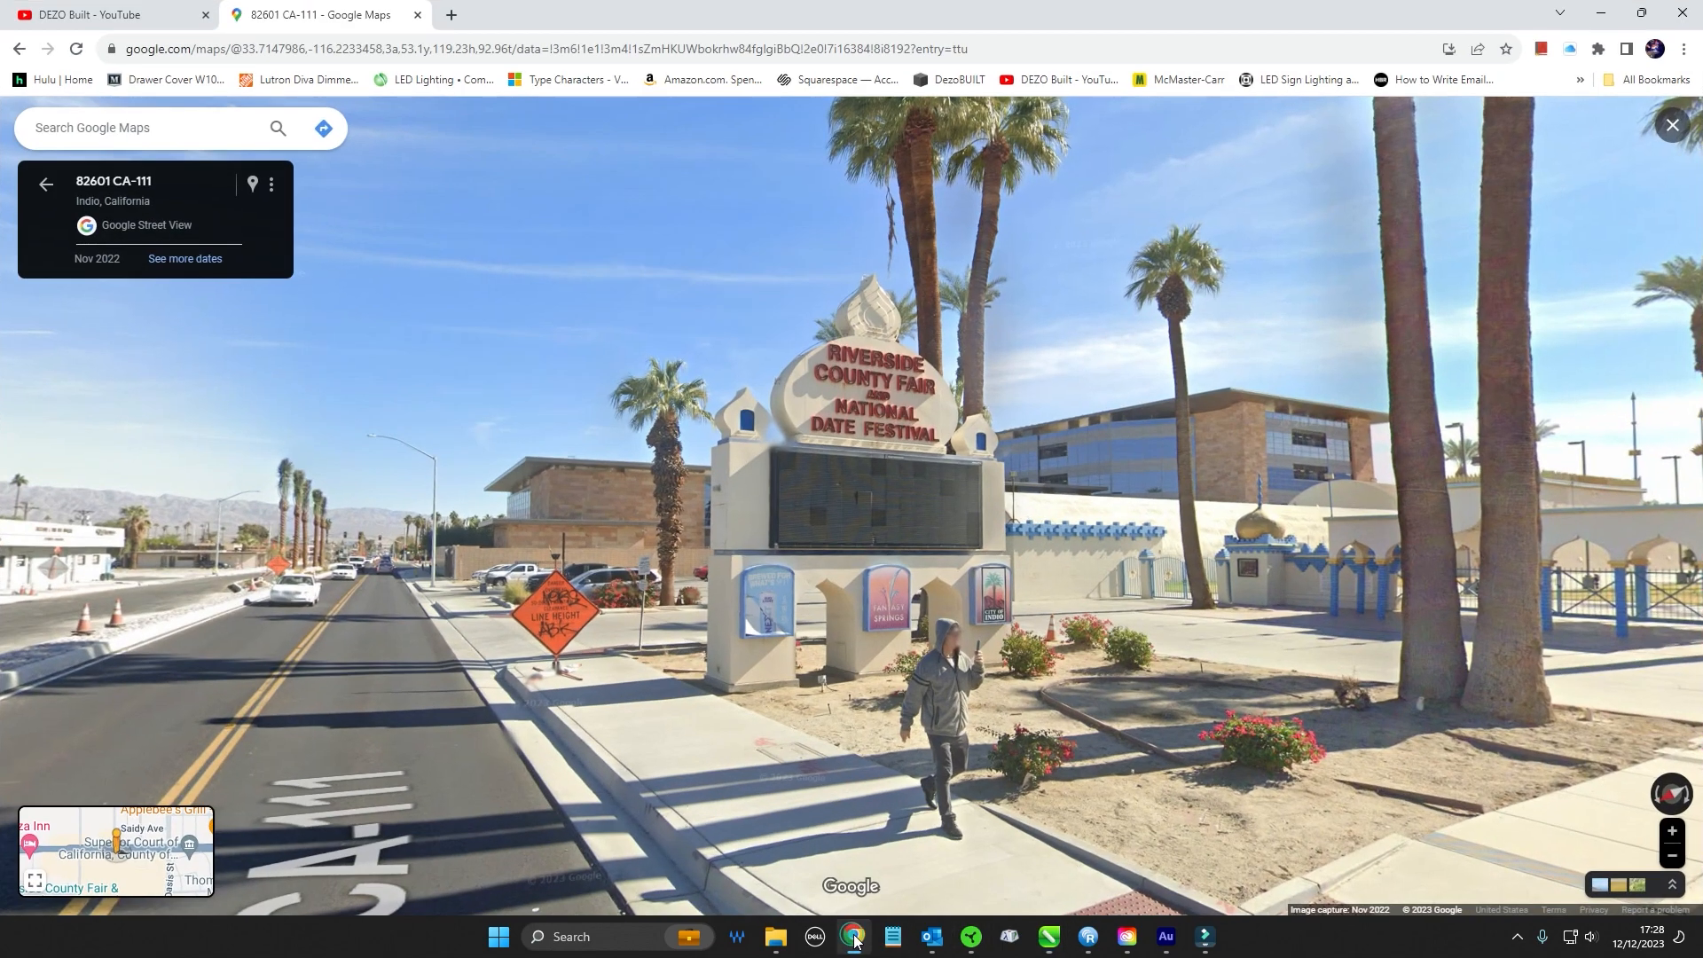
scroll(870, 432, "up", 3)
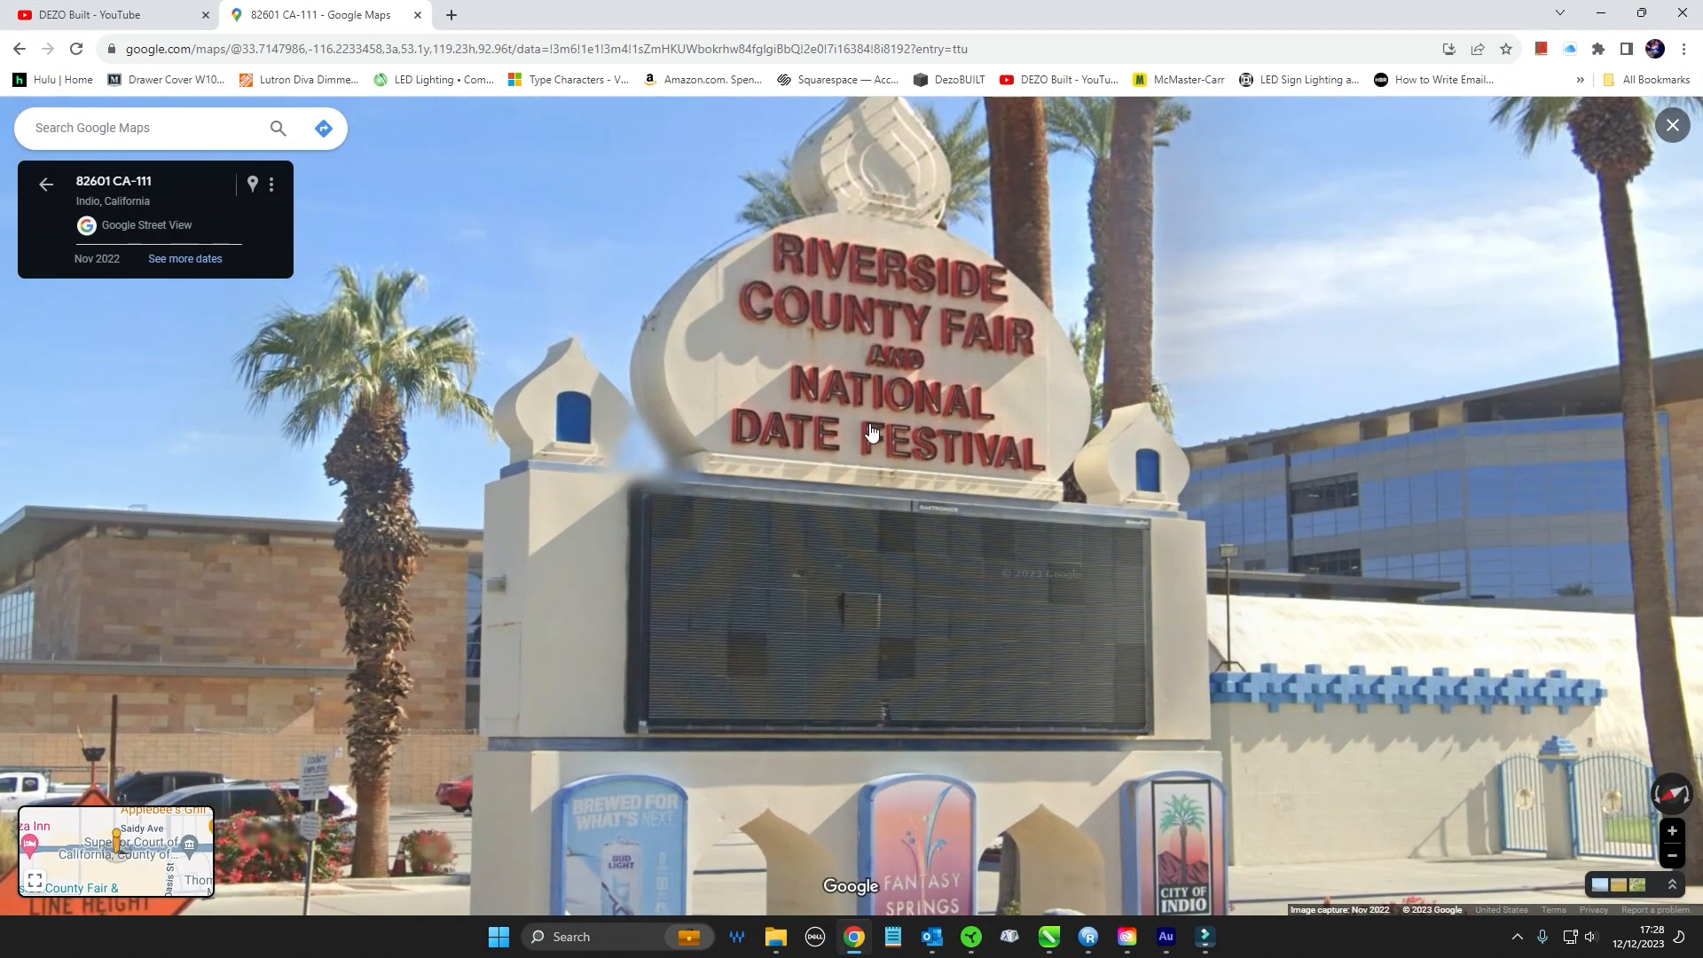
scroll(891, 453, "down", 4)
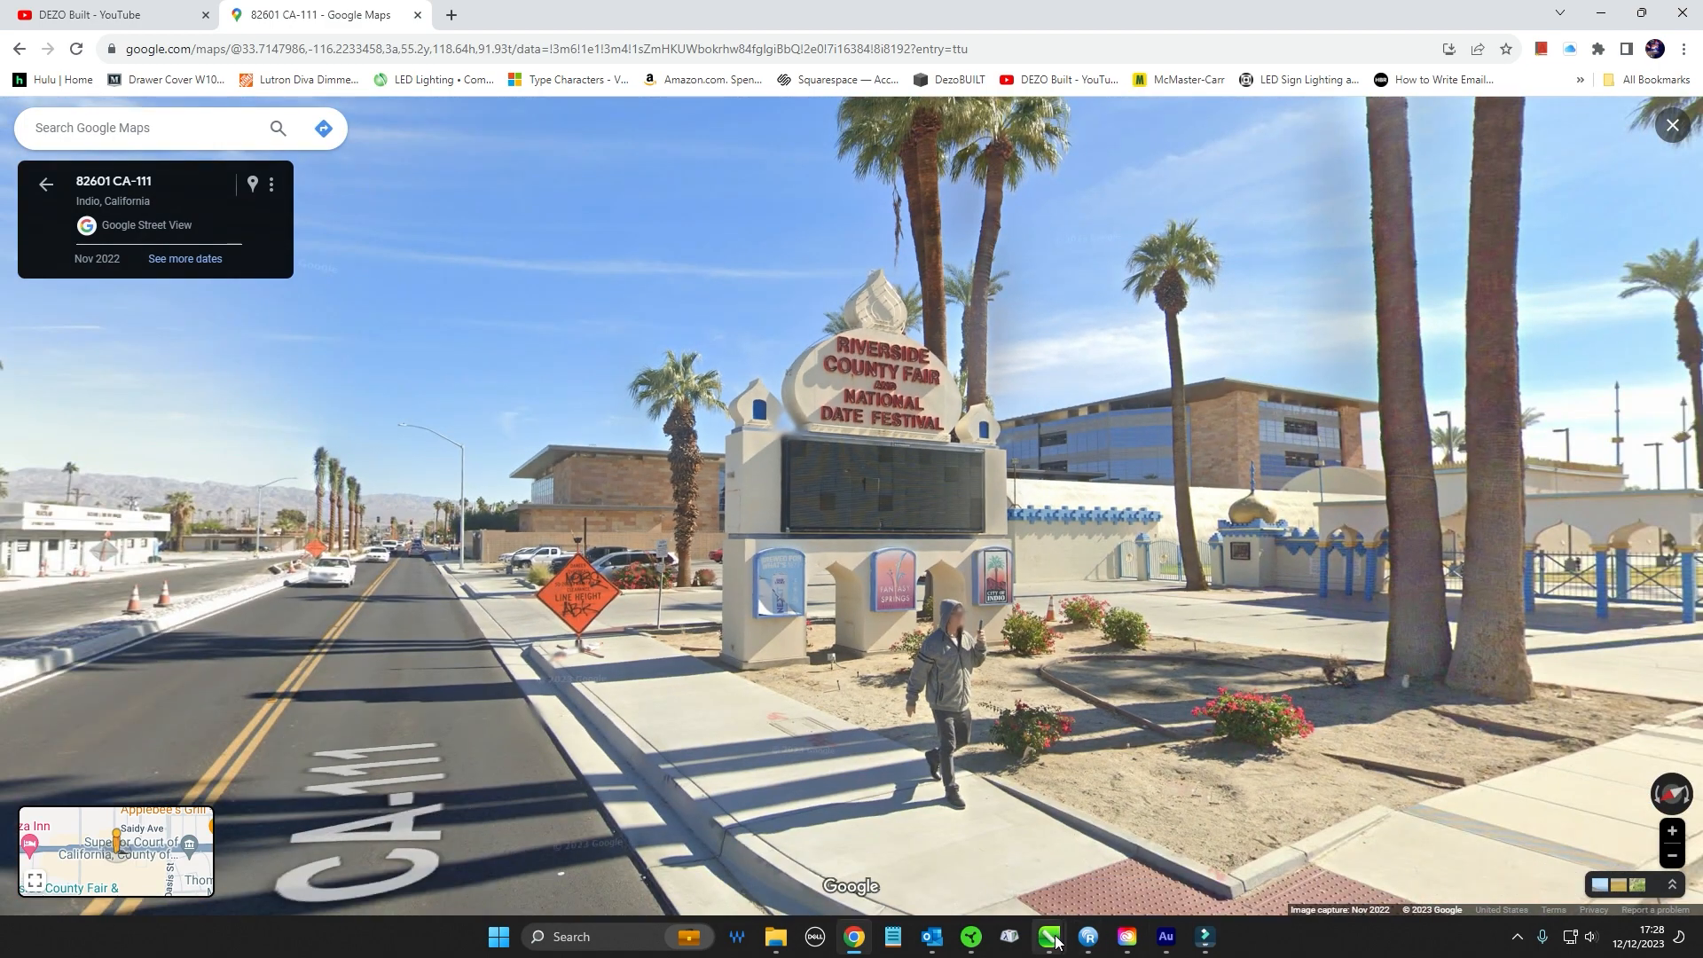
- Switch back to CorelDRAW and view the pylon elevations on Page 12 at closer range
left_click(1049, 937)
left_click(1169, 783)
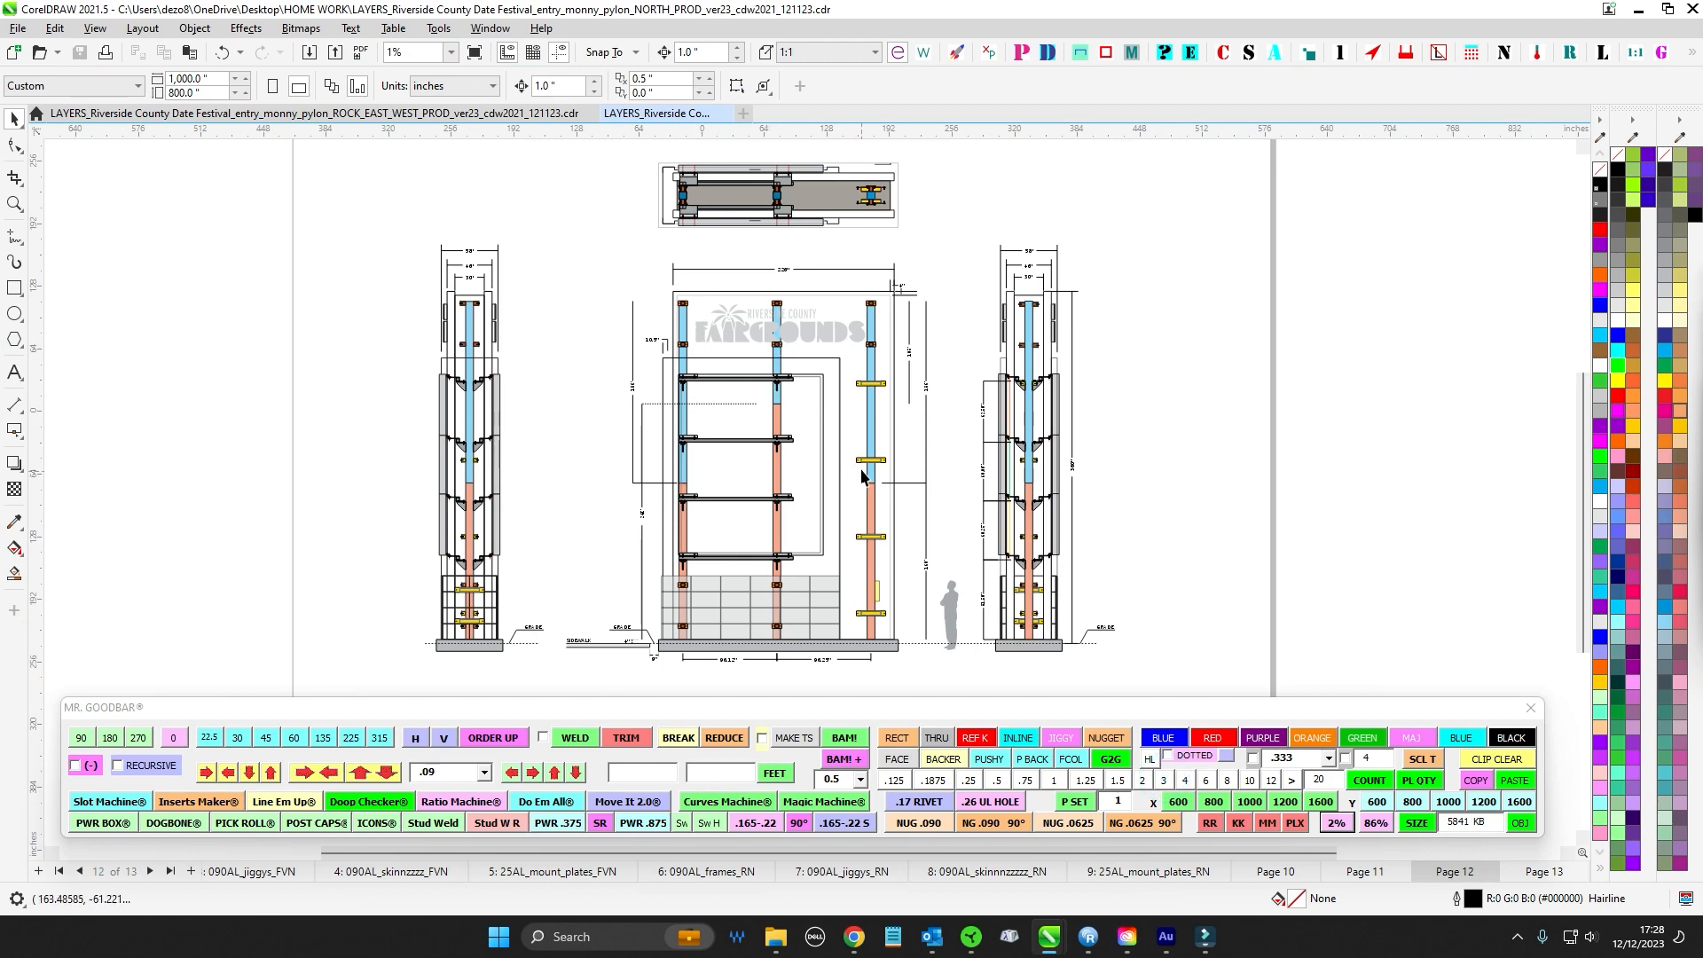
scroll(686, 519, "up", 1)
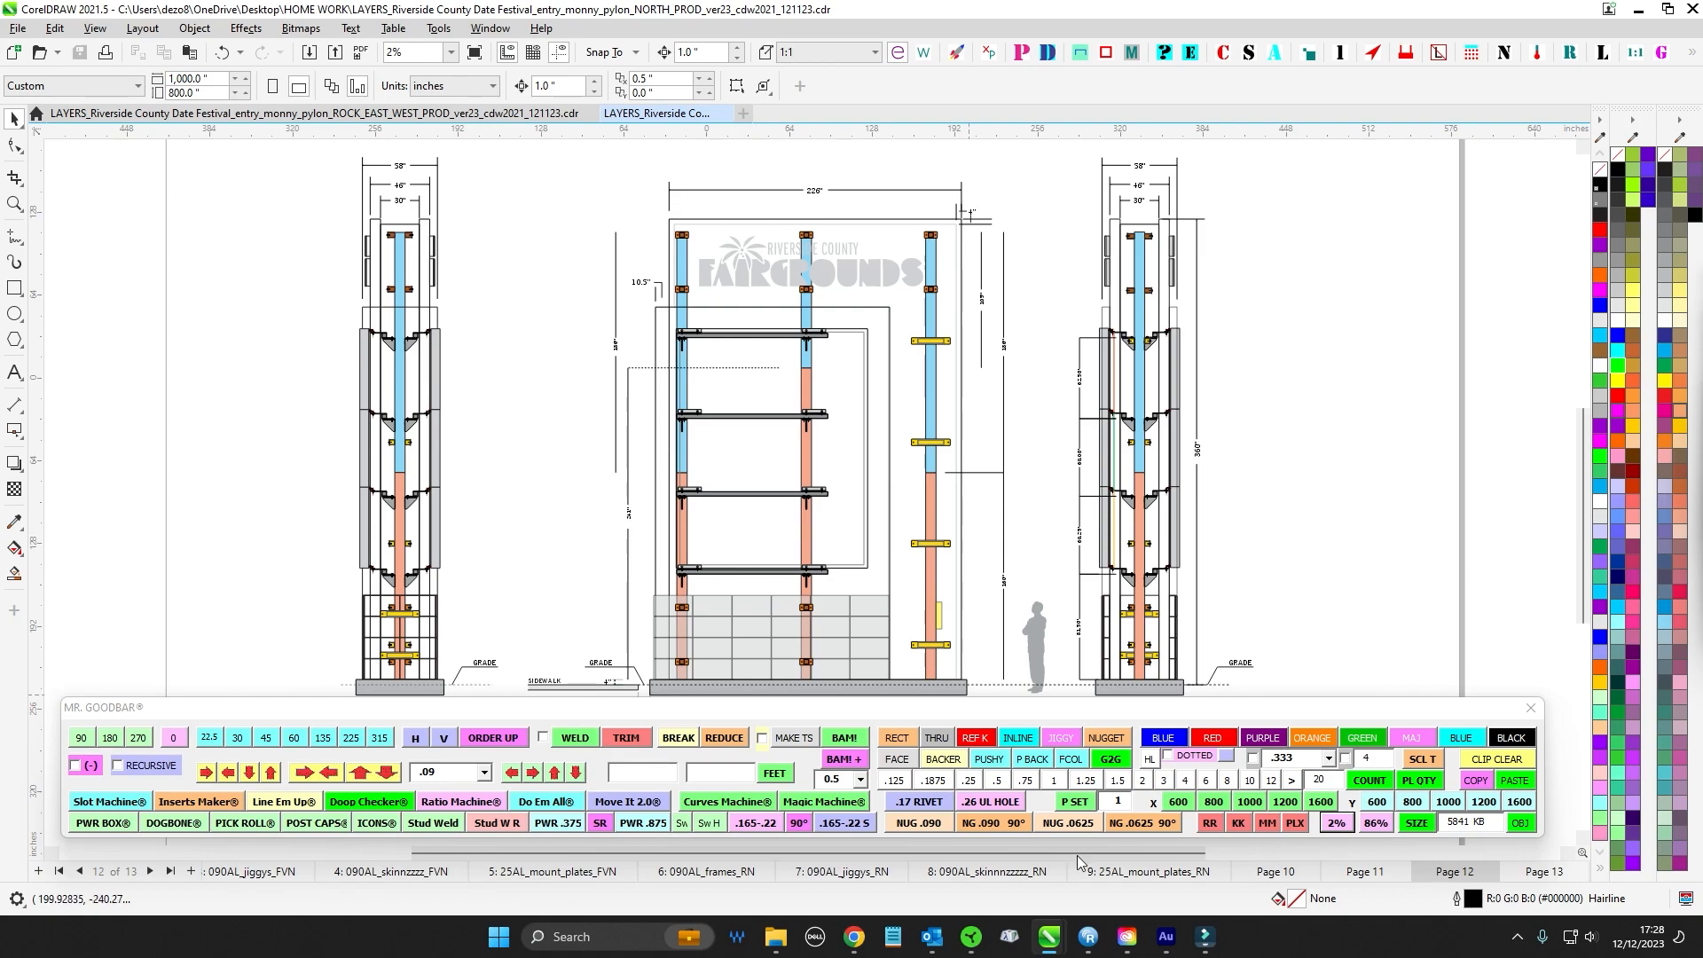
- Switch to Street View in Chrome and look around the roadway in front of the existing sign
left_click(854, 938)
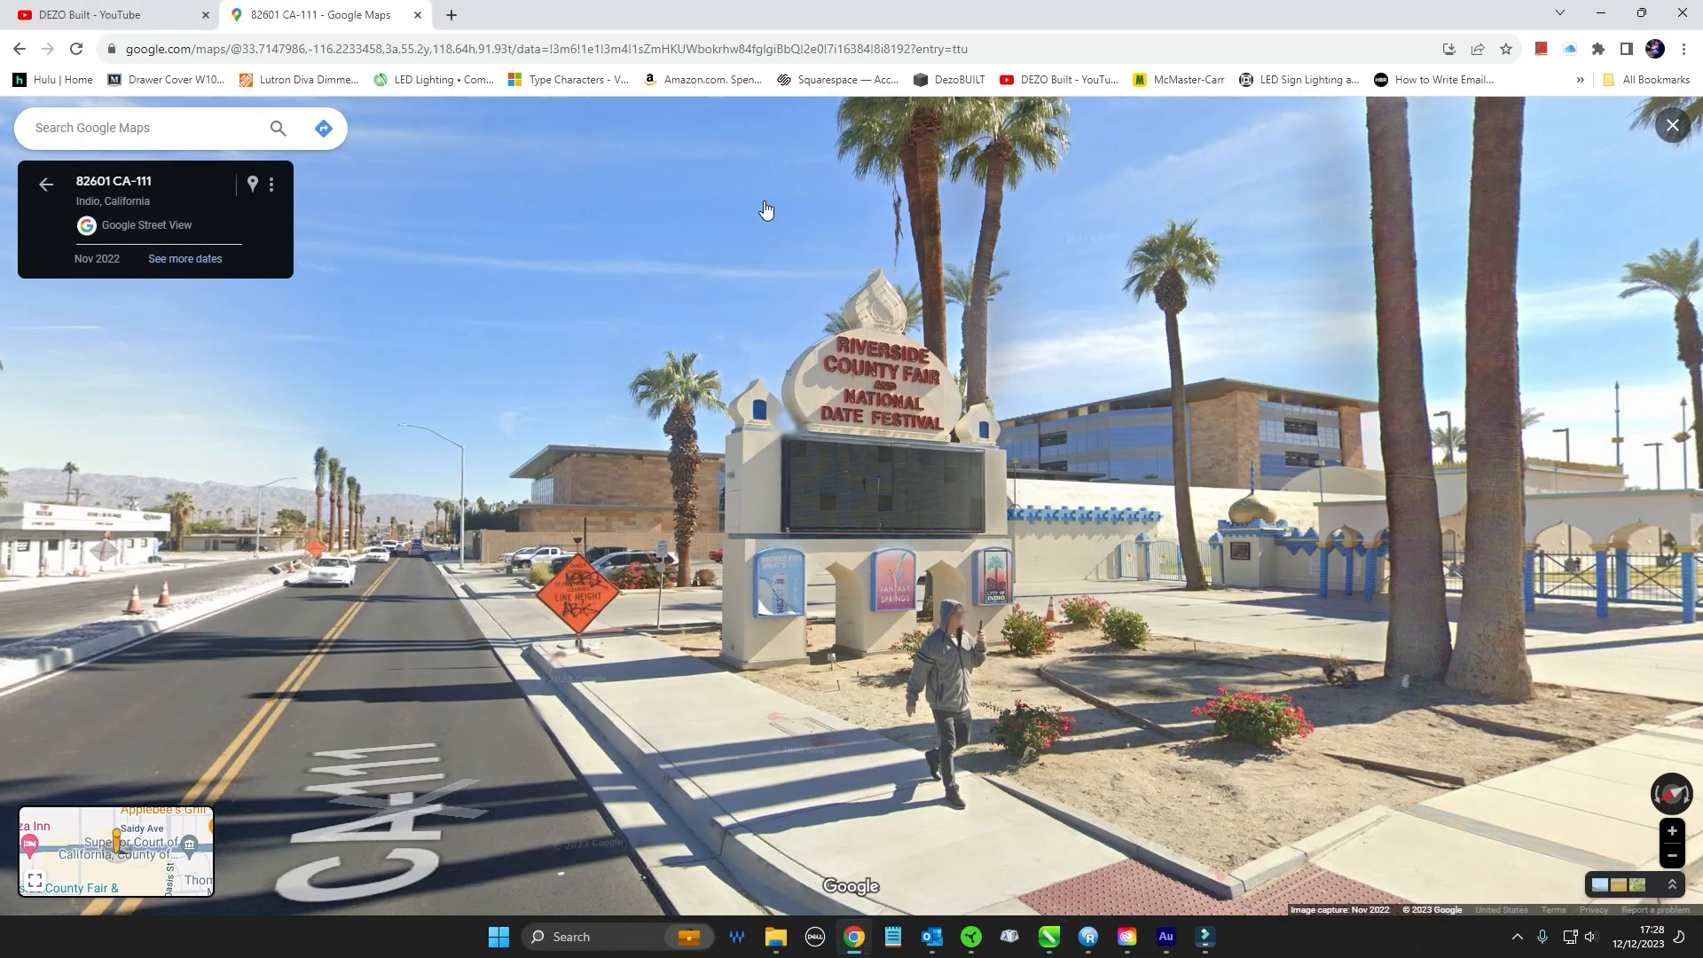
left_click(682, 628)
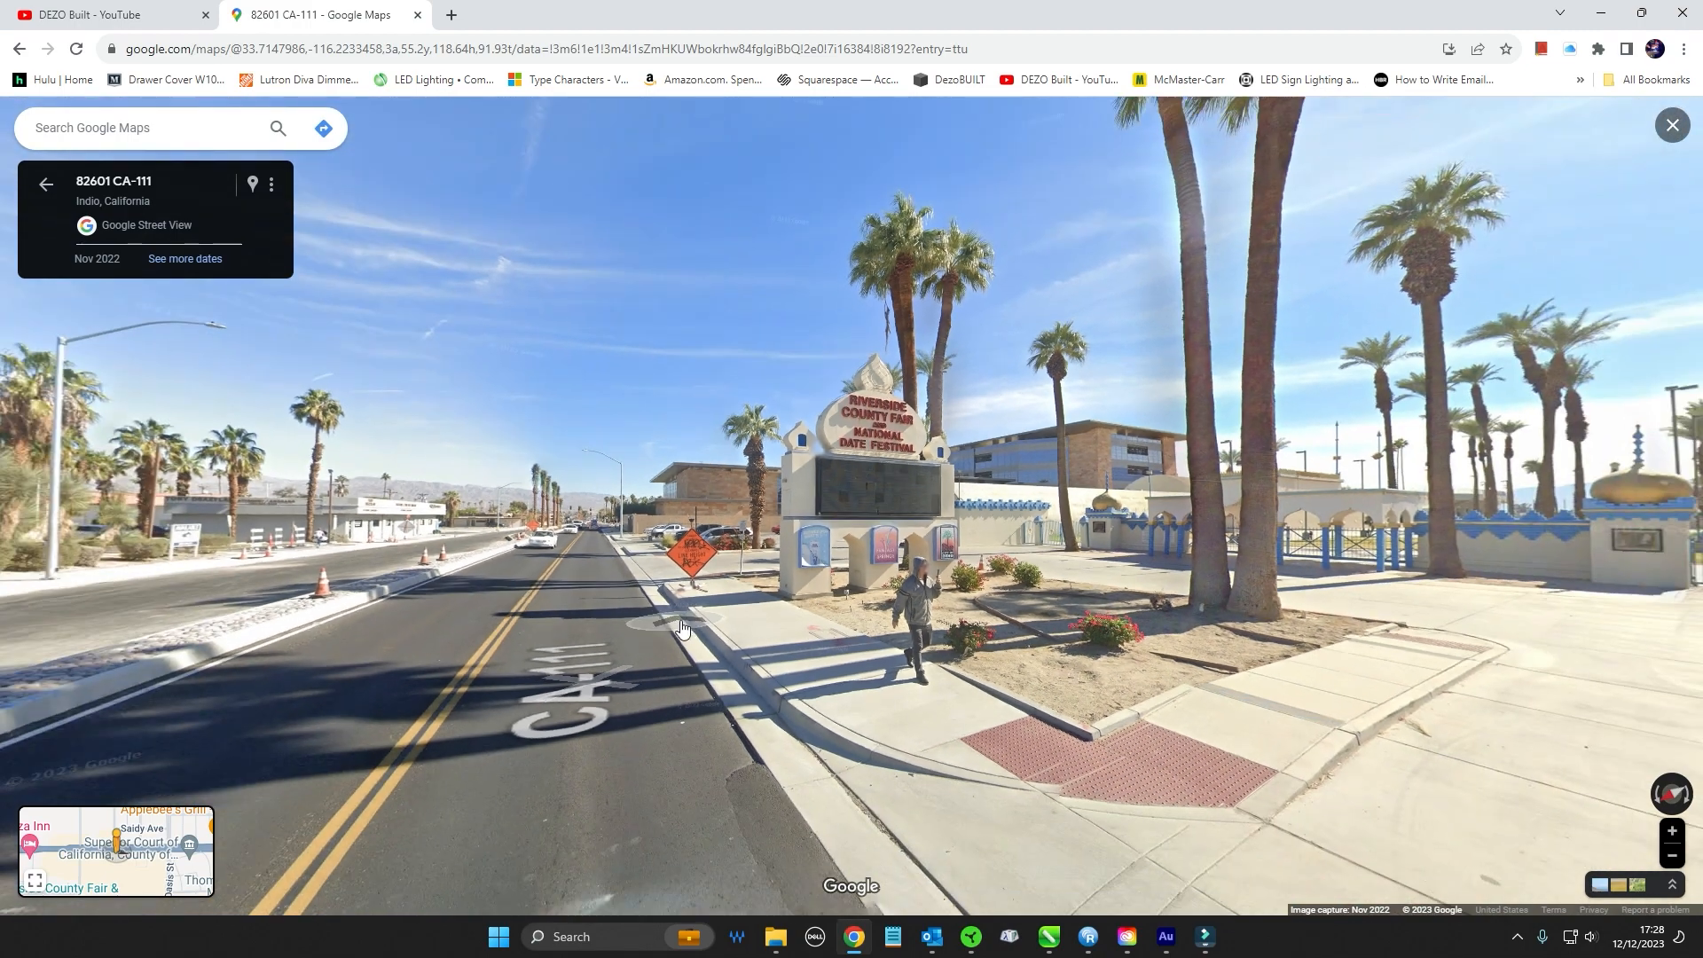
left_click(682, 628)
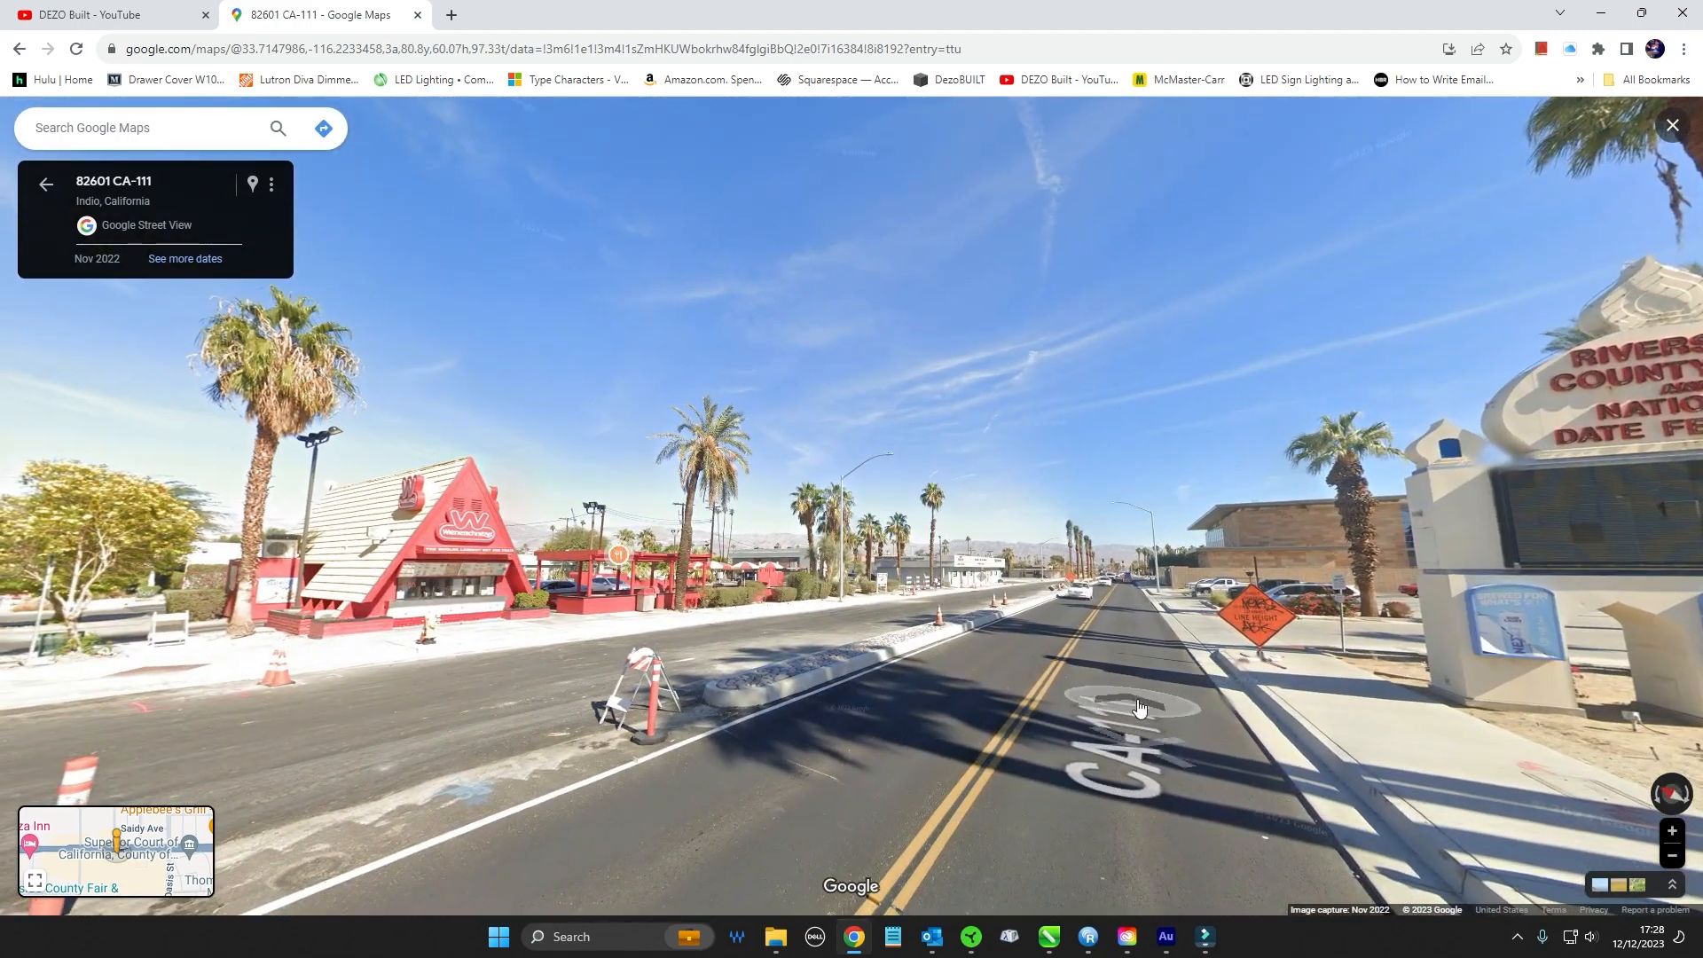
left_click_drag(1122, 639, 473, 697)
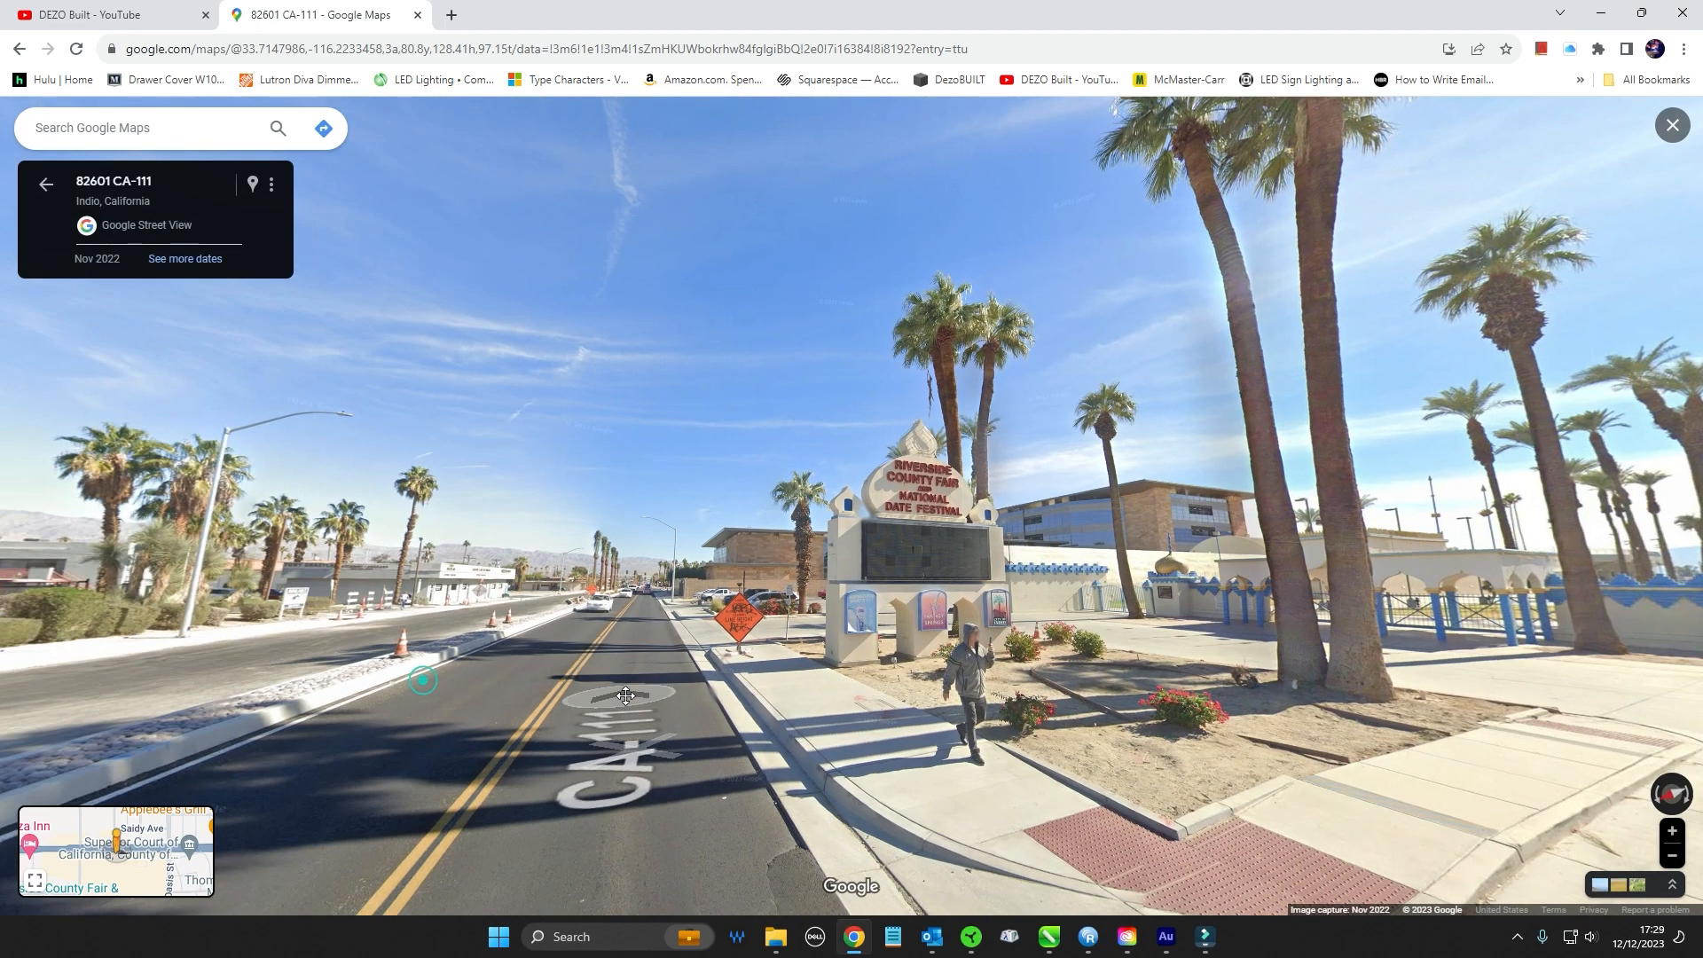
left_click(423, 683)
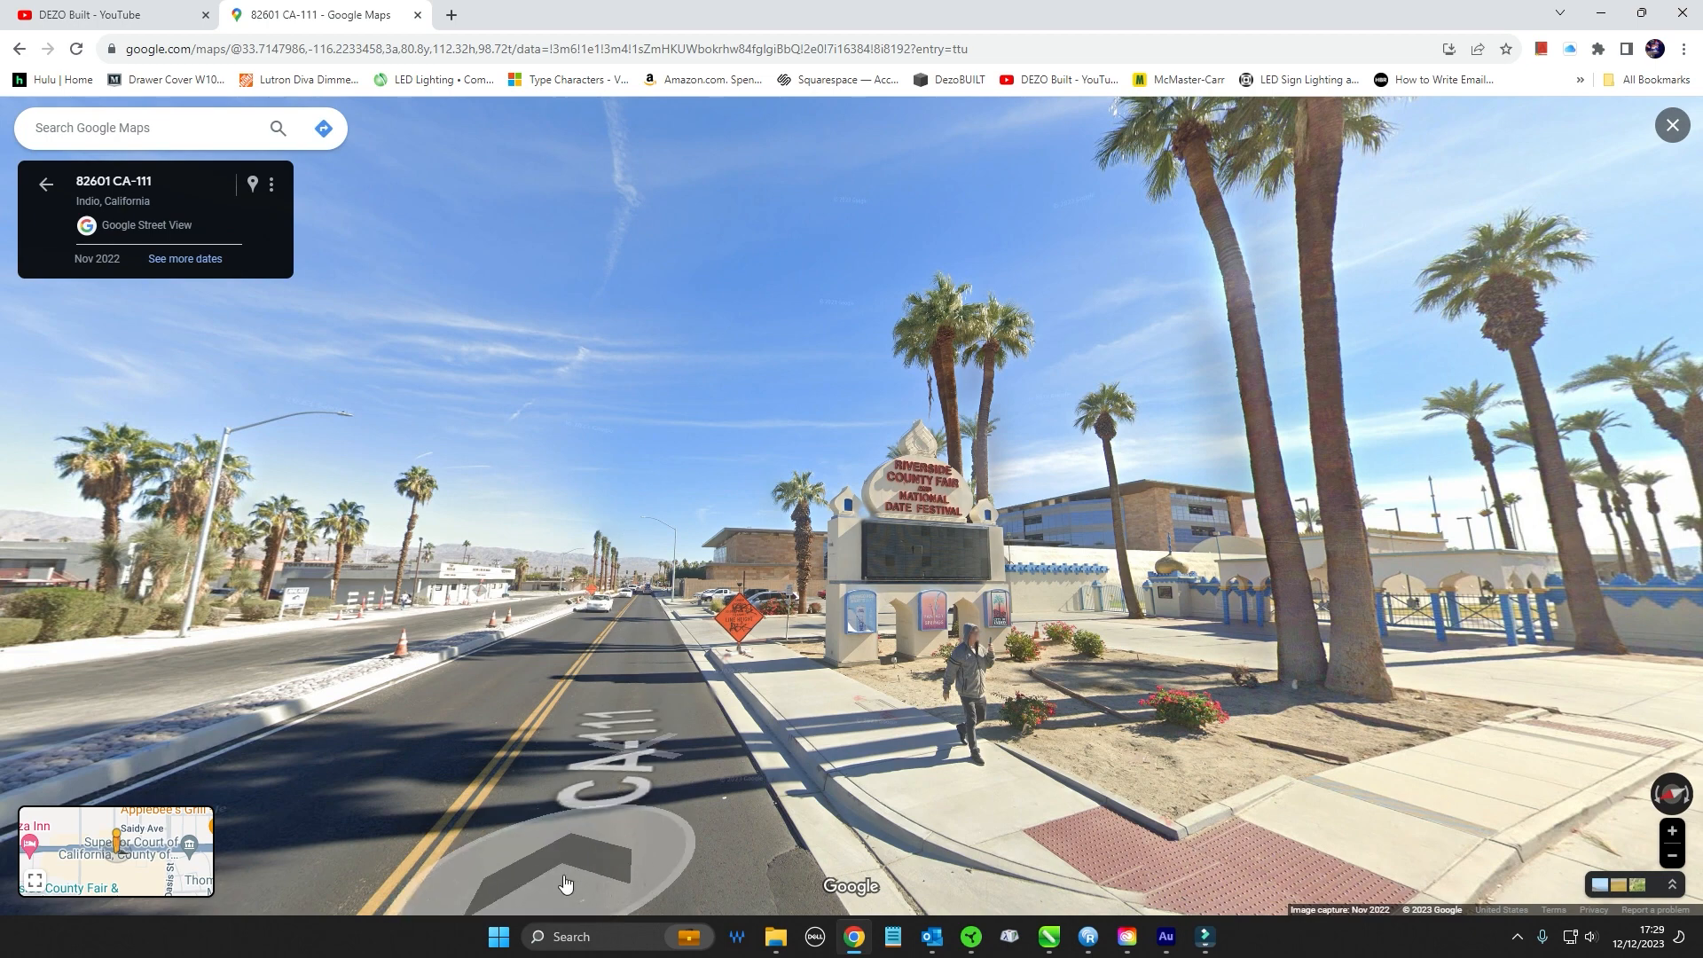
left_click(568, 879)
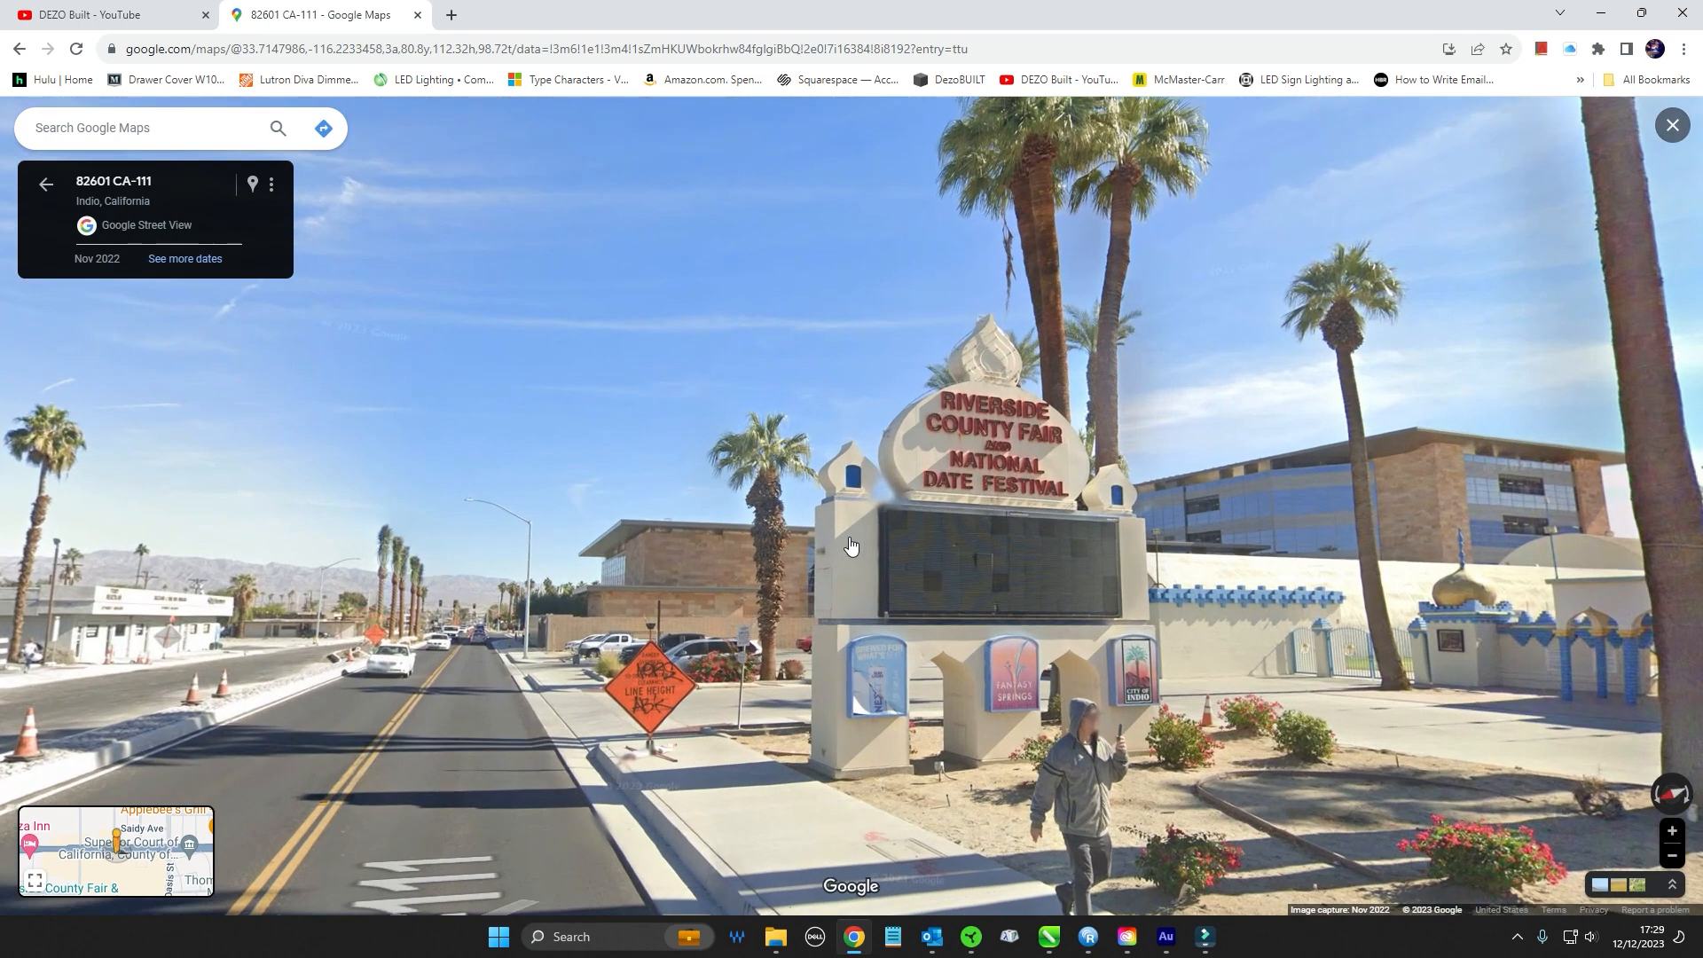
- Examine the existing sign and the planted area and sidewalk around it in Street View
scroll(844, 535, "up", 3)
scroll(811, 548, "down", 4)
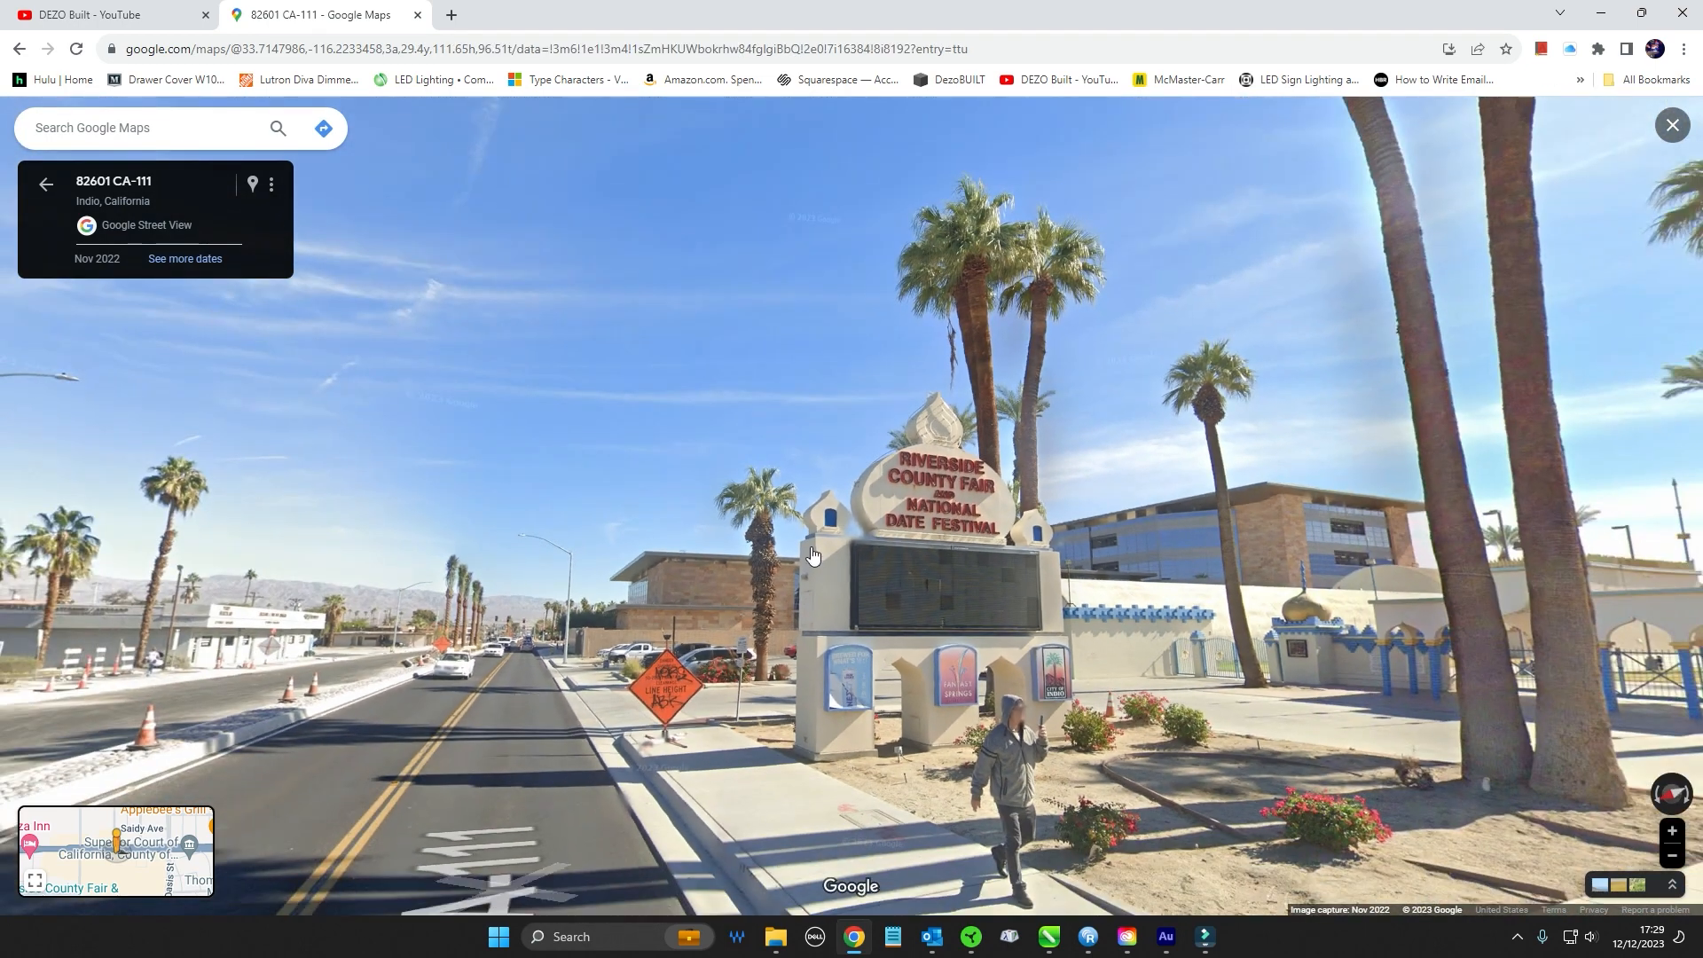
left_click_drag(502, 714, 441, 661)
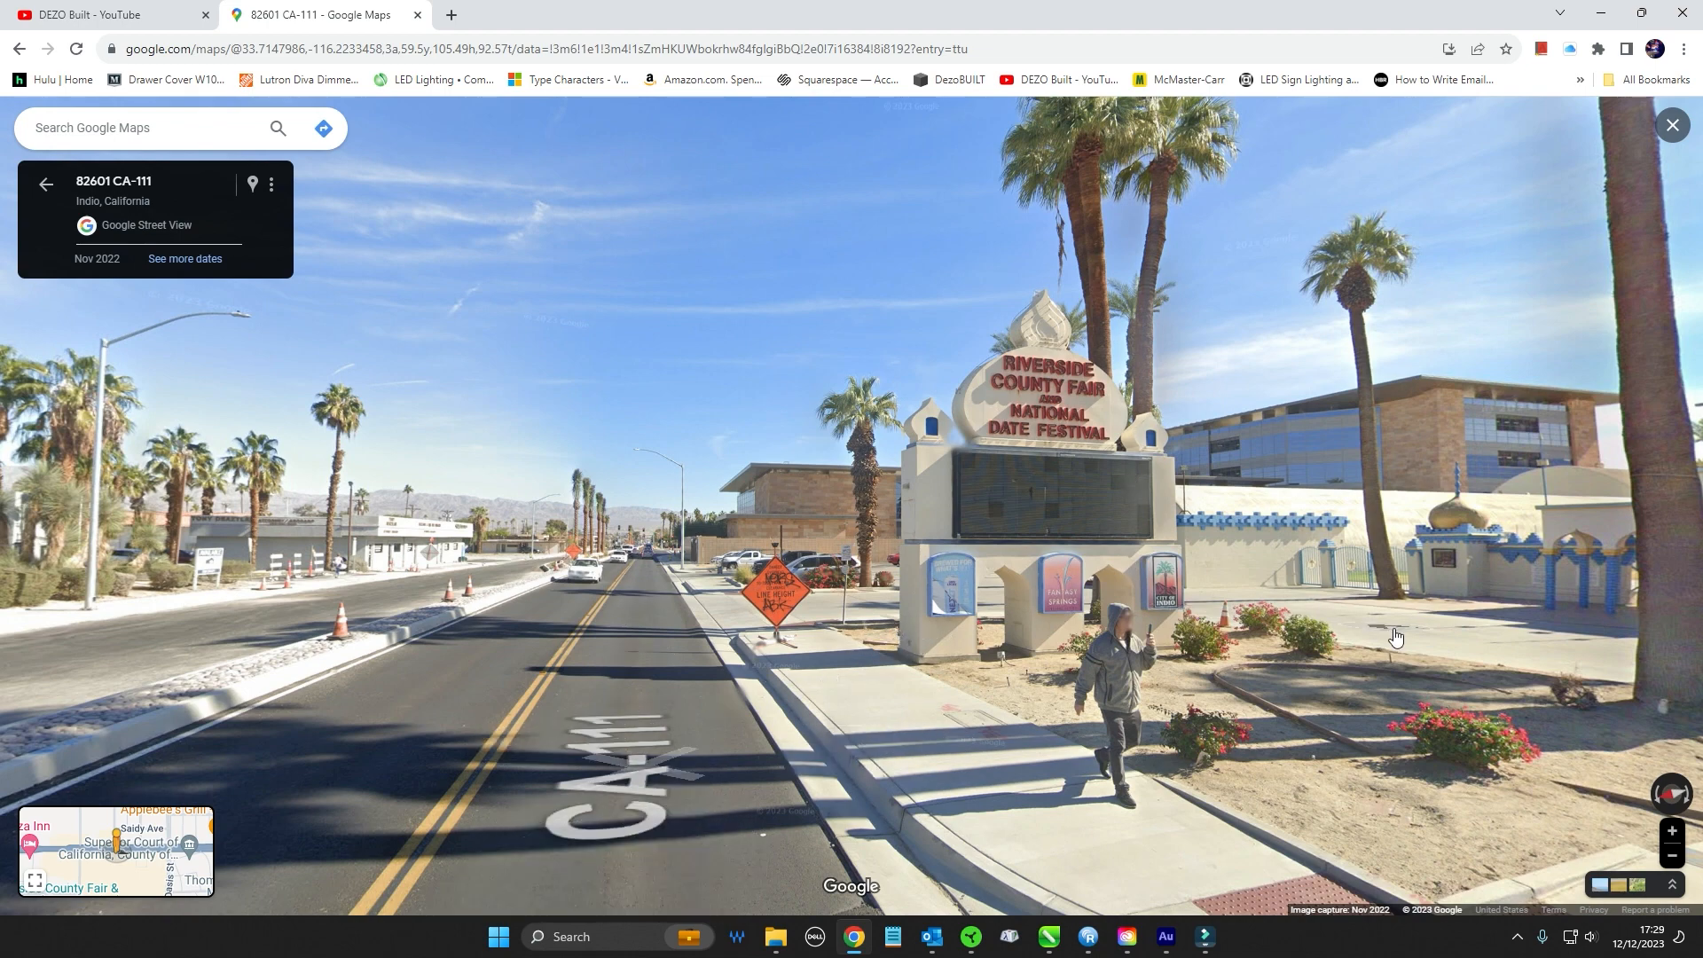
left_click(1395, 637)
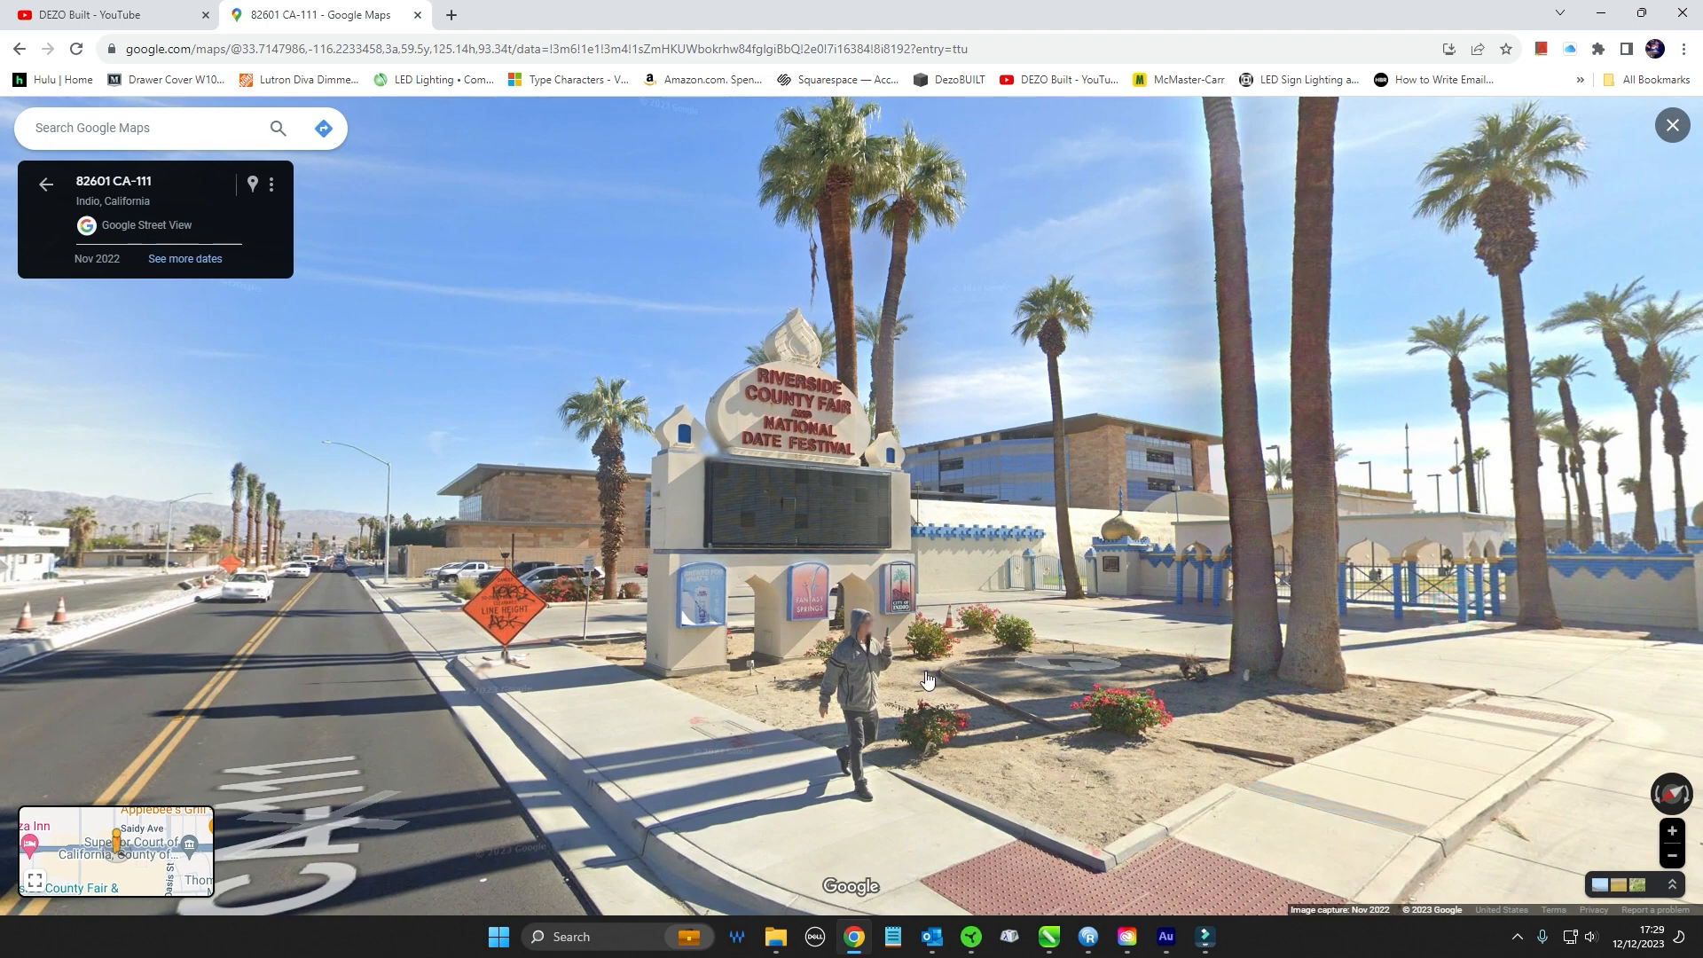
left_click_drag(927, 681, 1274, 789)
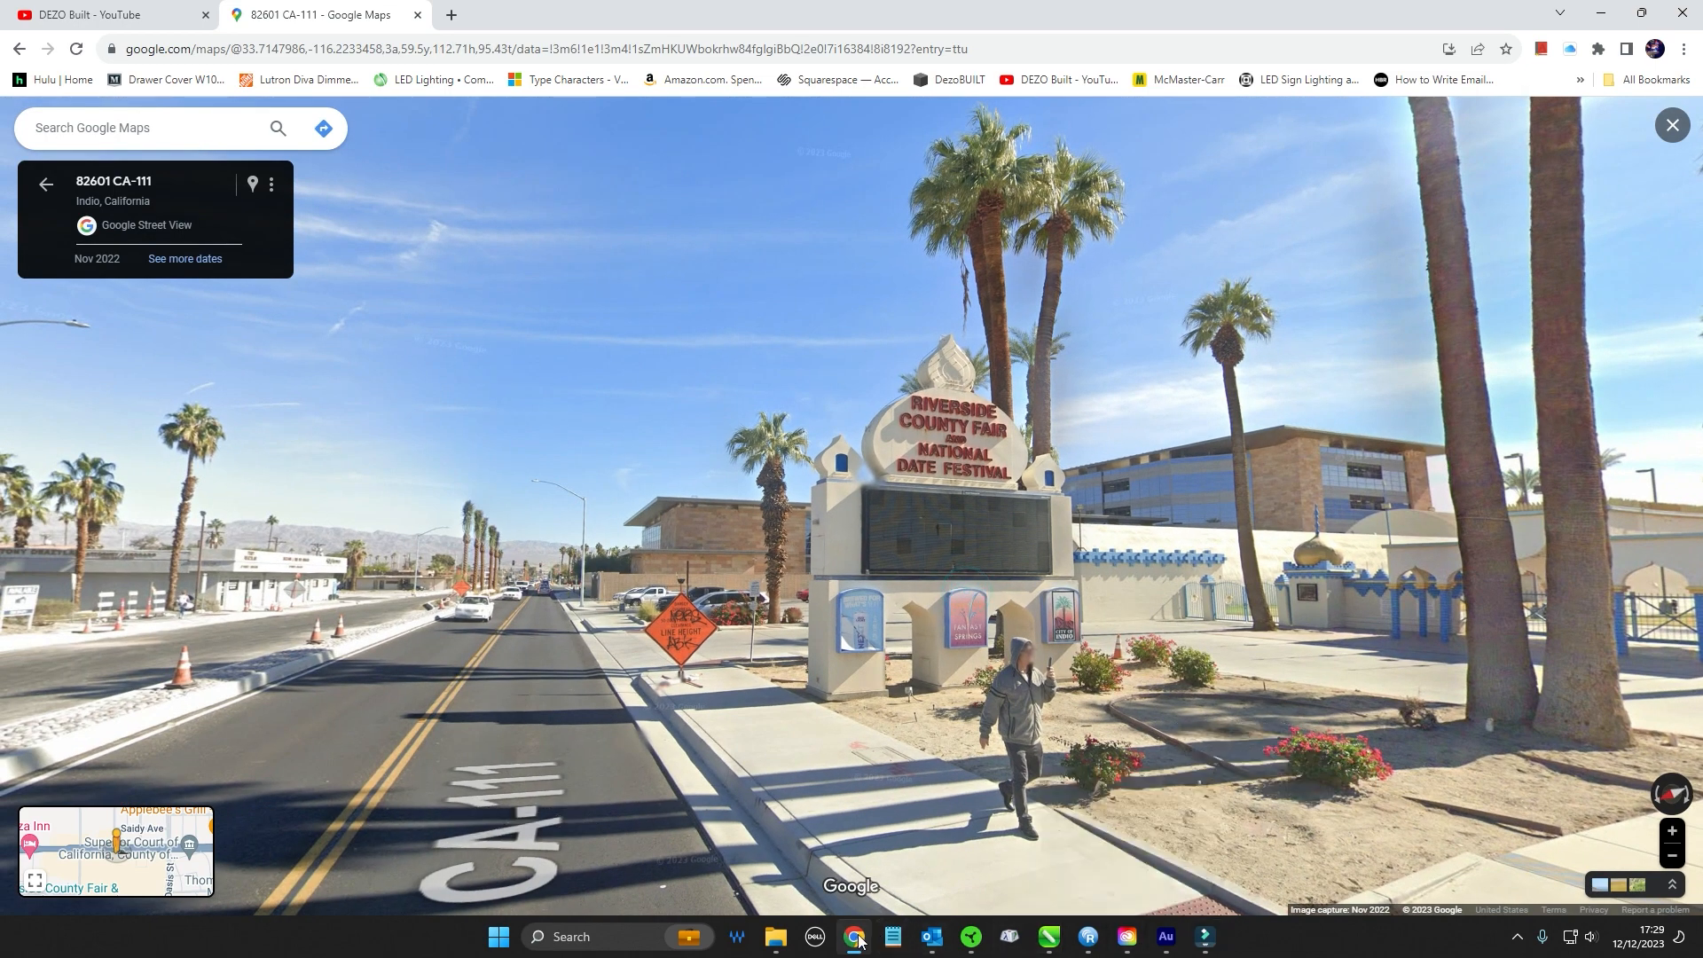
- Bring up the ROCK_EAST_WEST drawing in CorelDRAW, review the sign again in Street View, and return to the drawing
mouse_move(1050, 937)
left_click(980, 793)
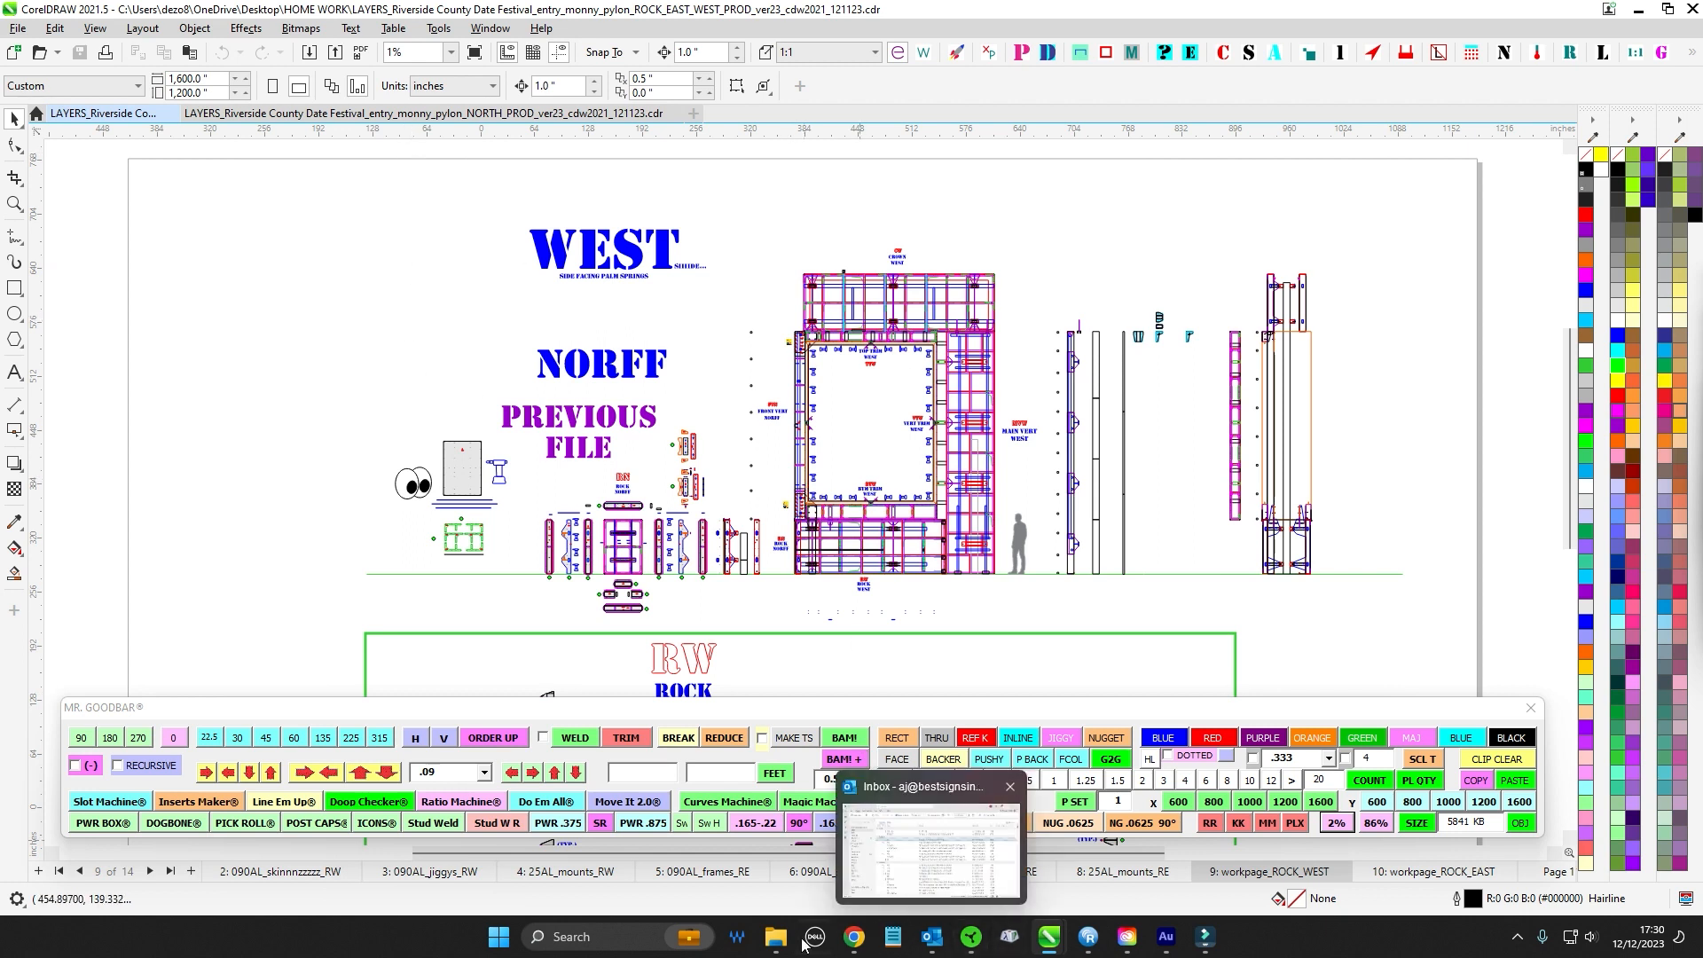
left_click(874, 811)
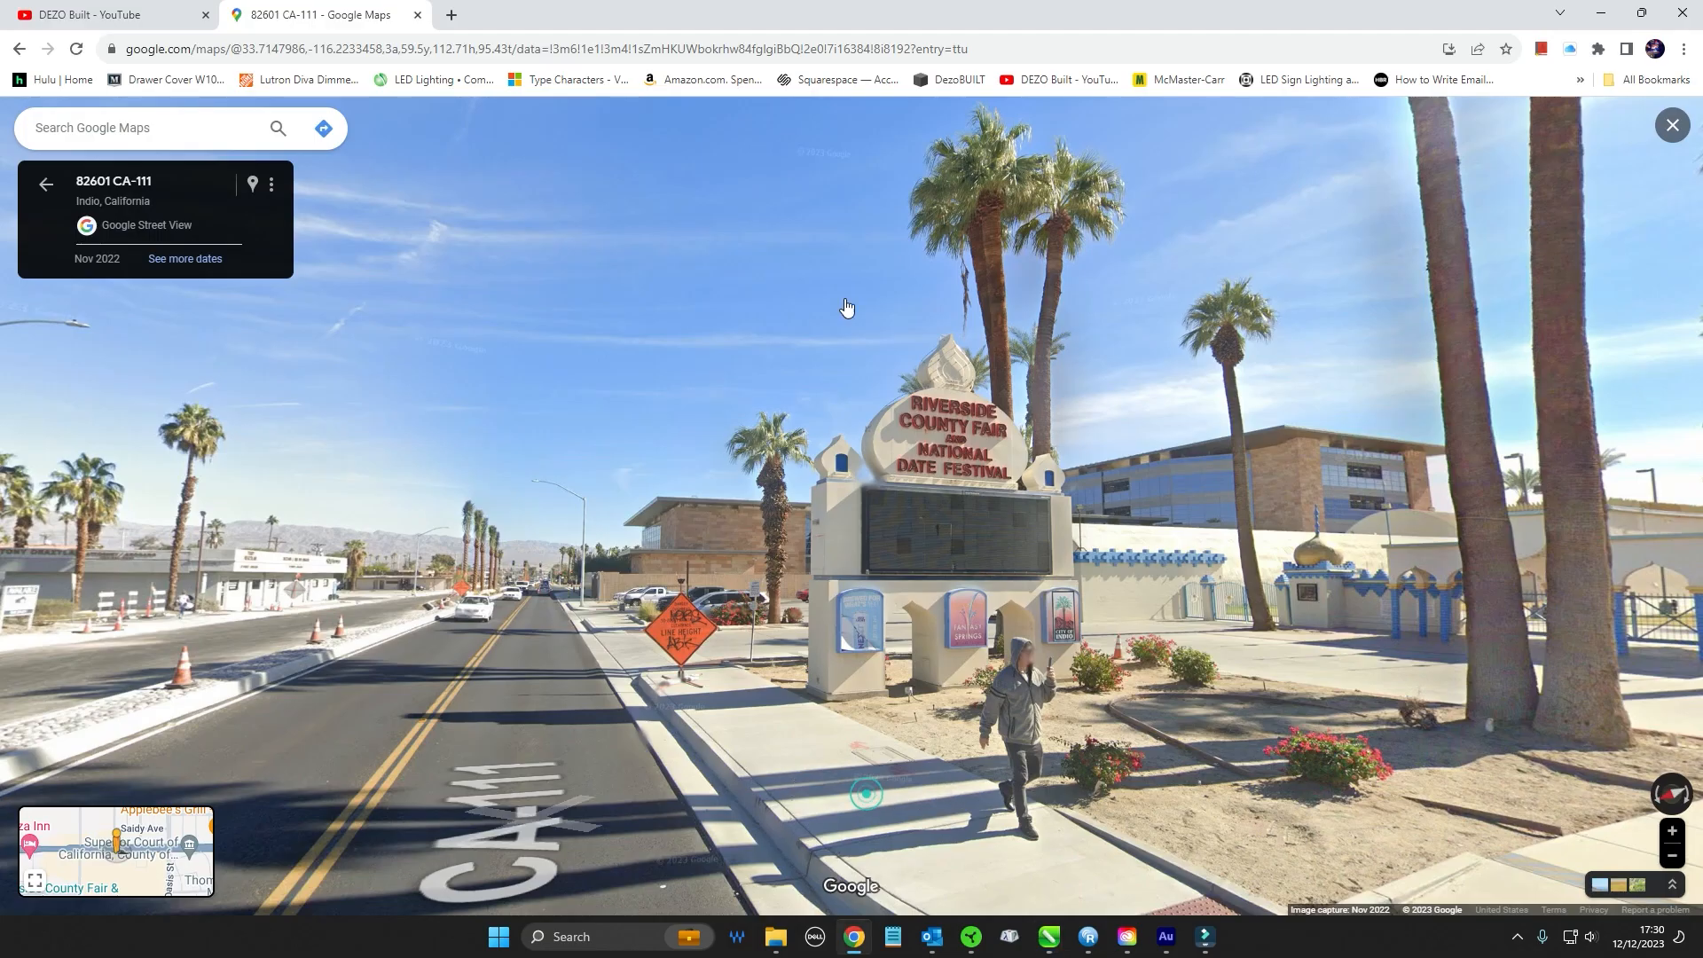
left_click_drag(762, 631, 680, 633)
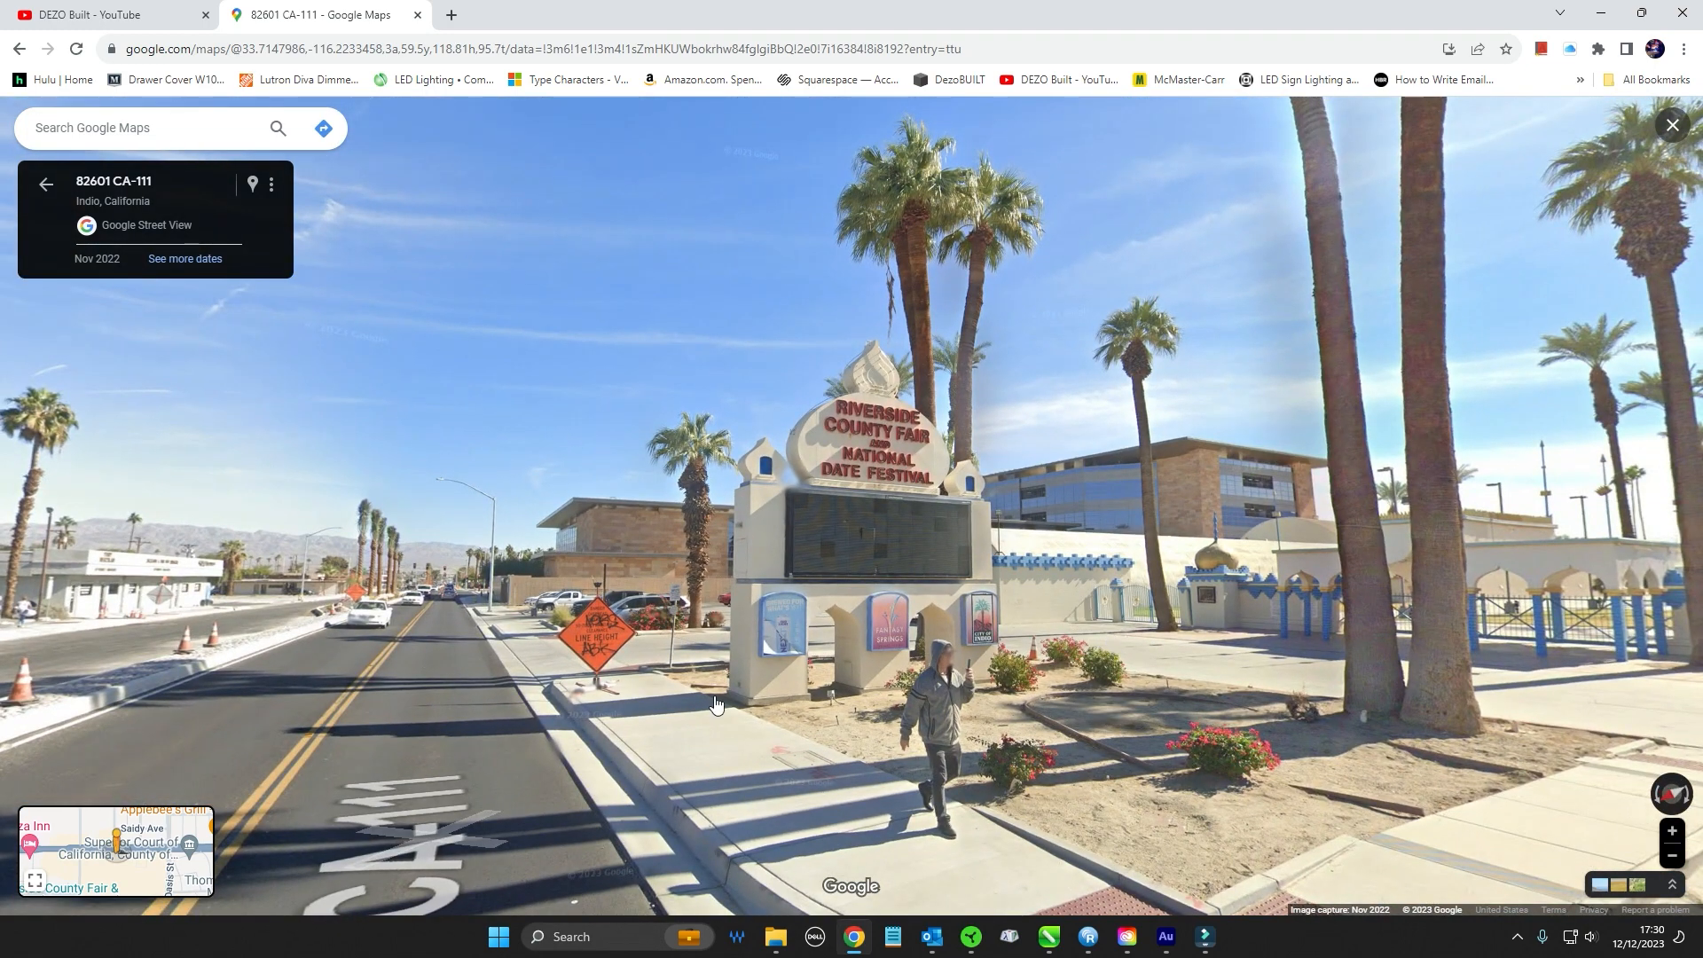
left_click(1602, 22)
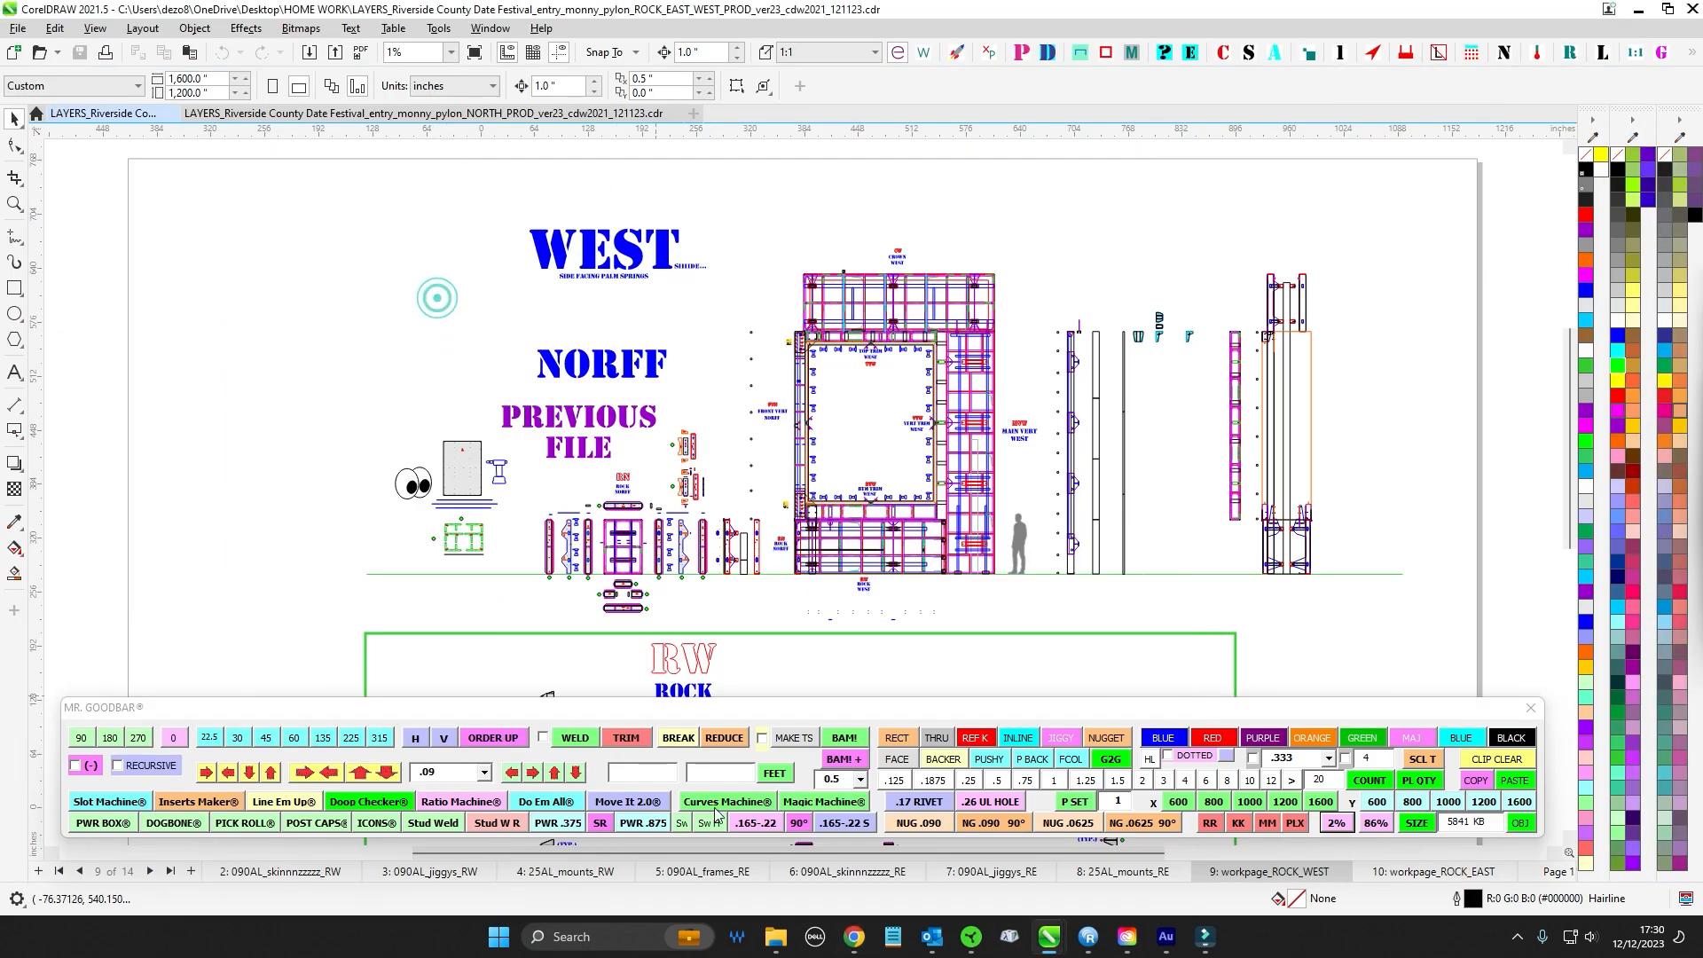
- Switch to the NORTH_PROD drawing and select in turn the front elevation's cabinet outline, upper horizontal supports and grey base panel group
left_click(338, 118)
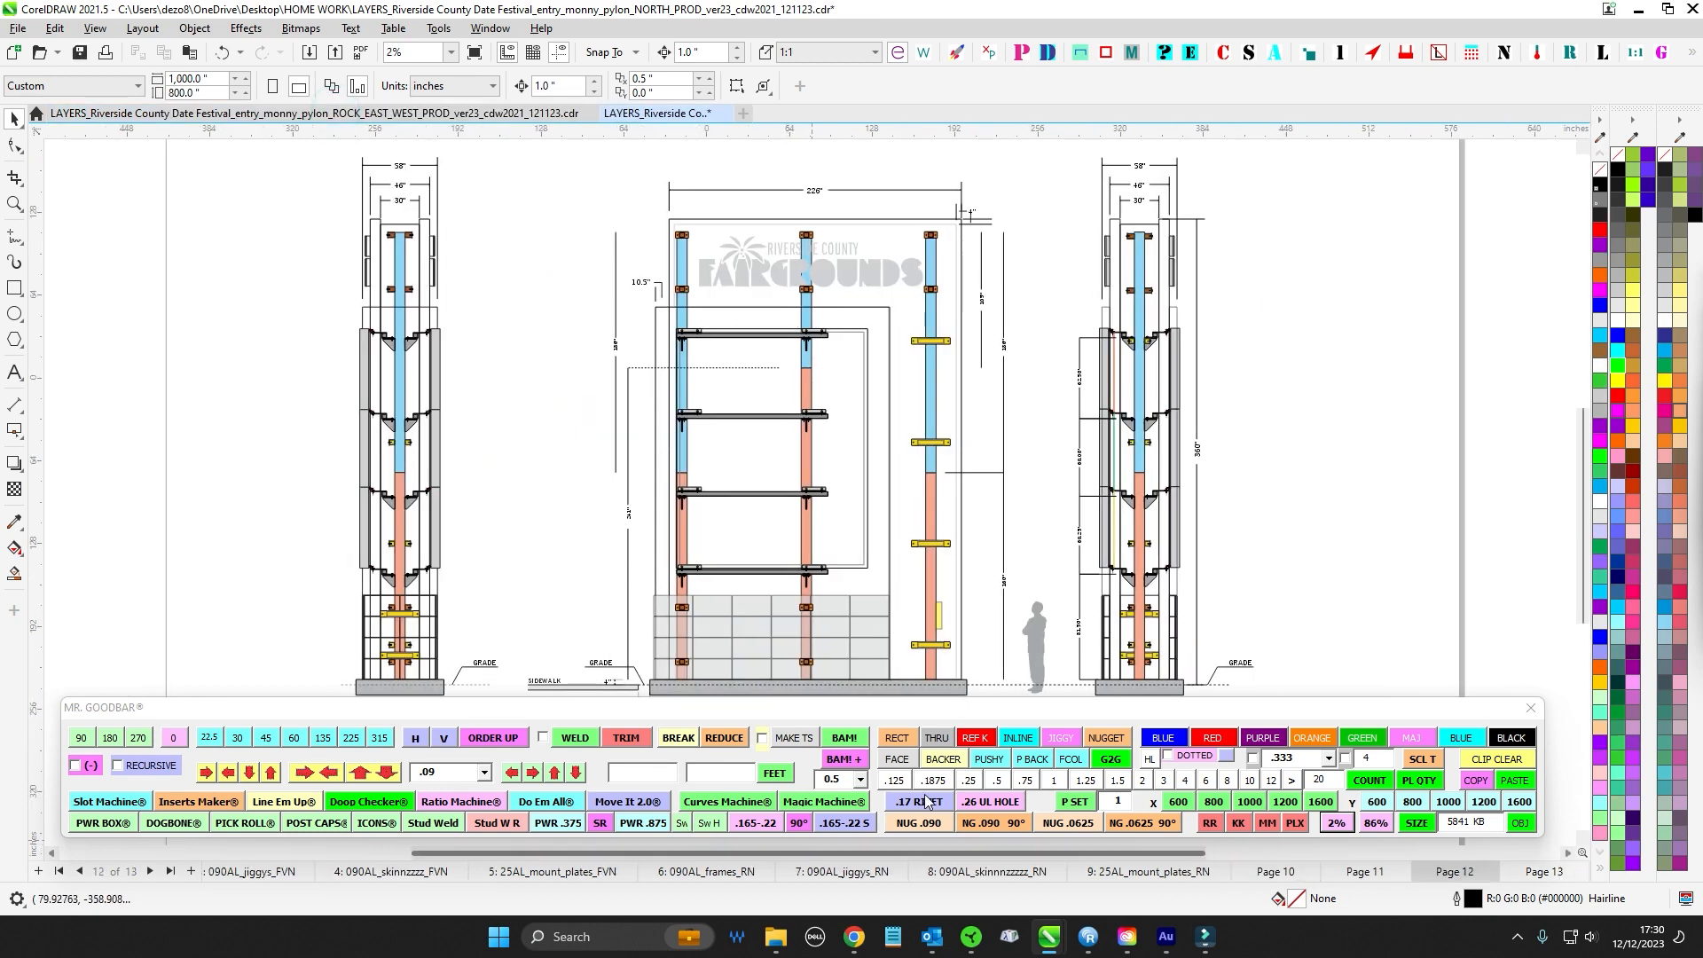
left_click(738, 306)
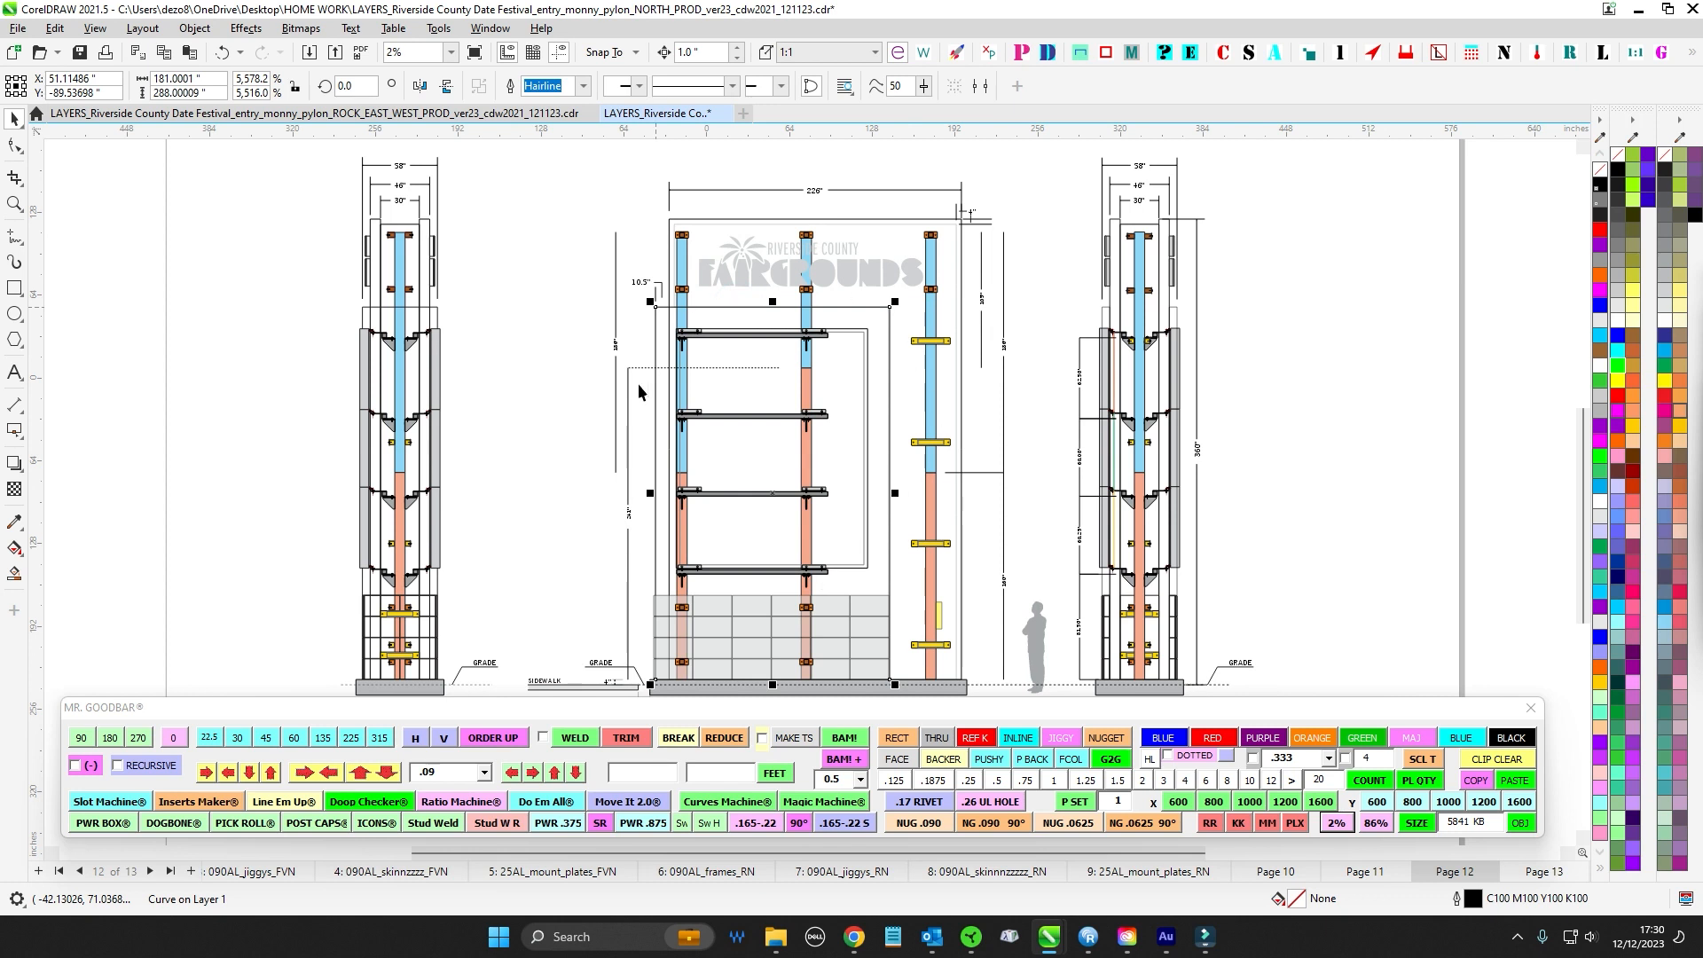
left_click(540, 346)
left_click_drag(665, 324, 861, 529)
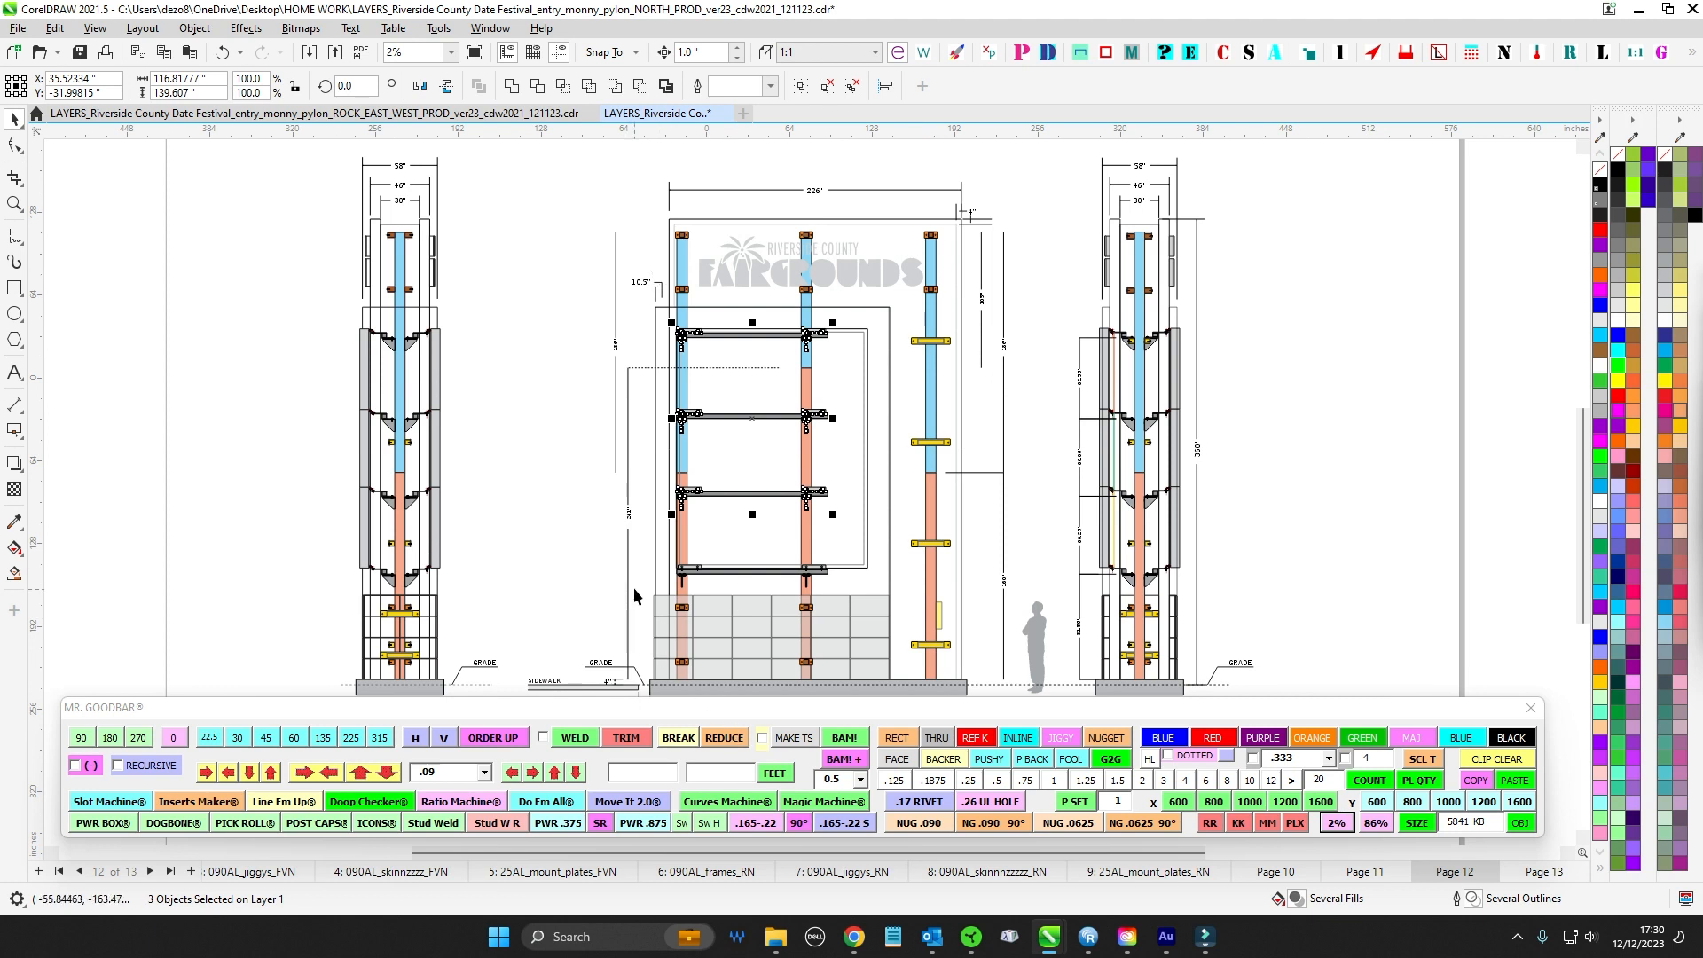
left_click_drag(633, 587, 916, 694)
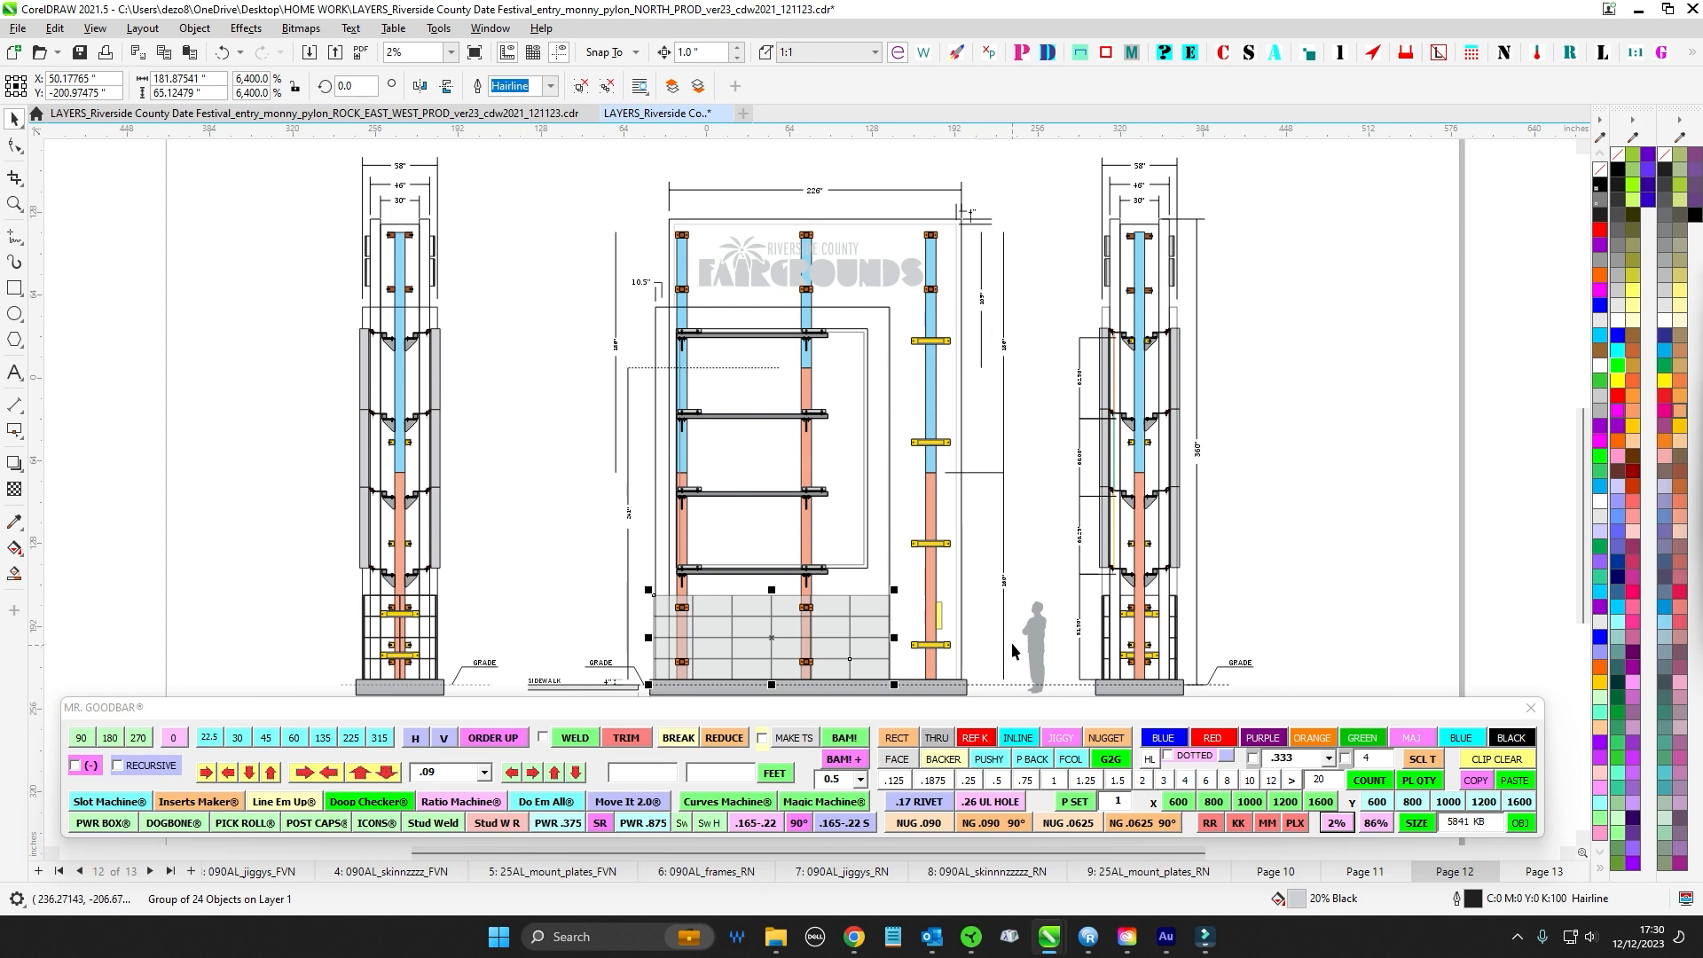
- Select the GRADE label and then the grey base panel group on the front elevation
left_click_drag(574, 549, 954, 708)
left_click_drag(563, 569, 930, 681)
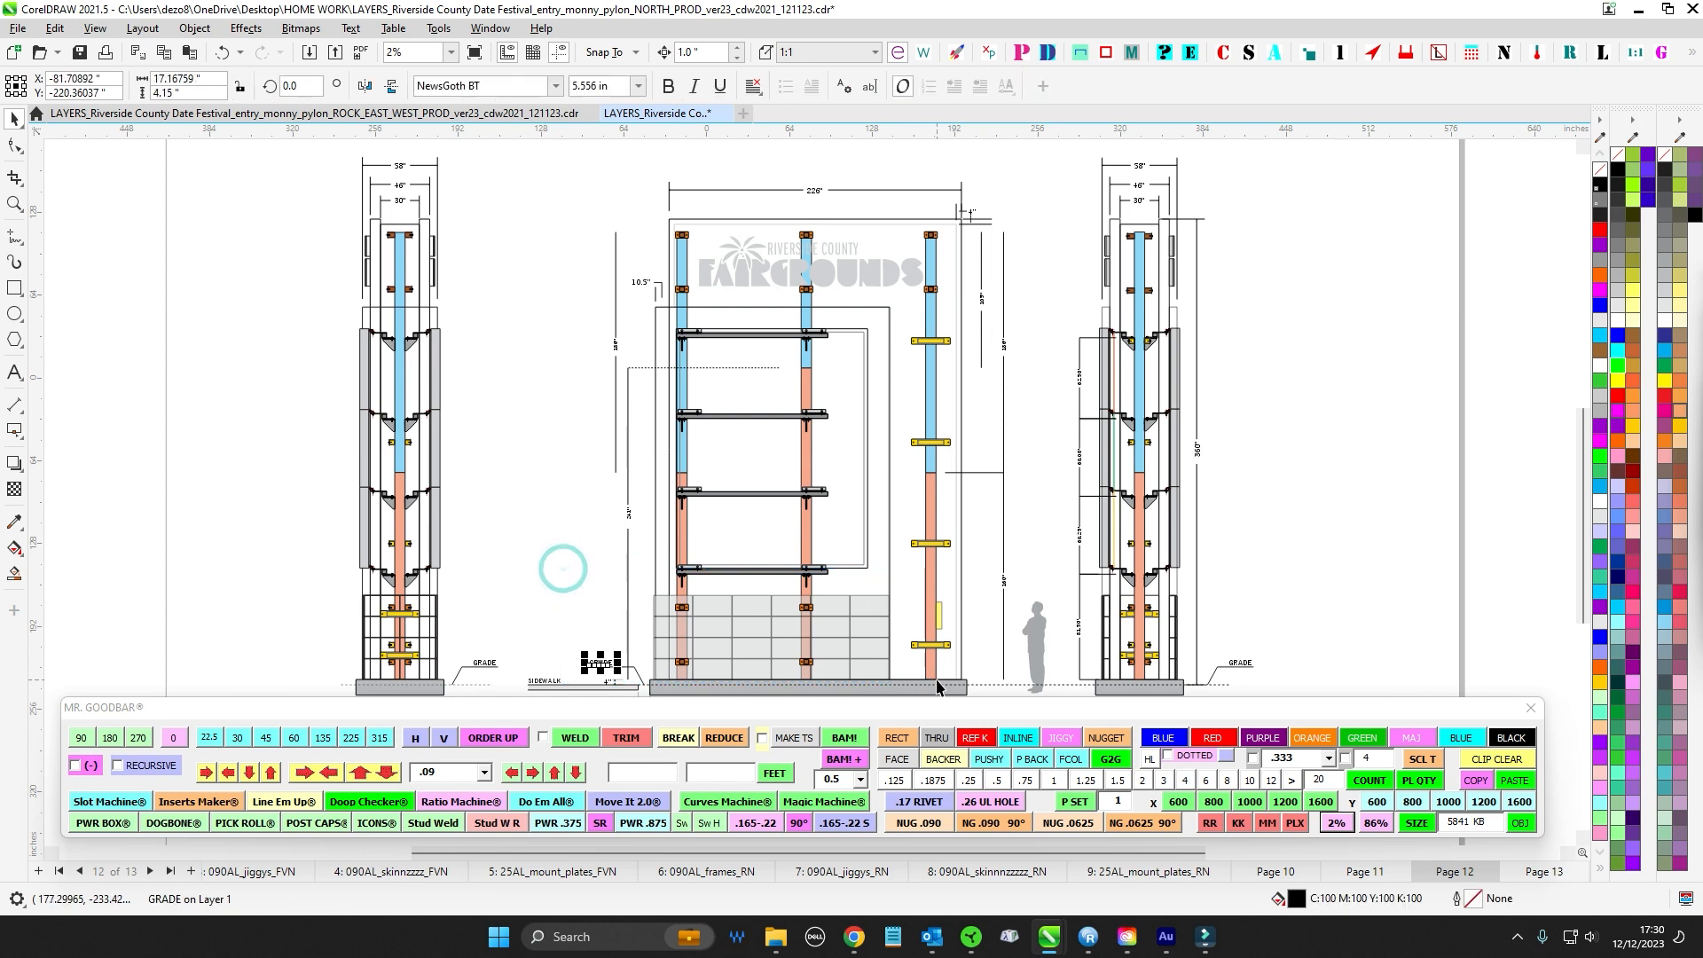
left_click(852, 634)
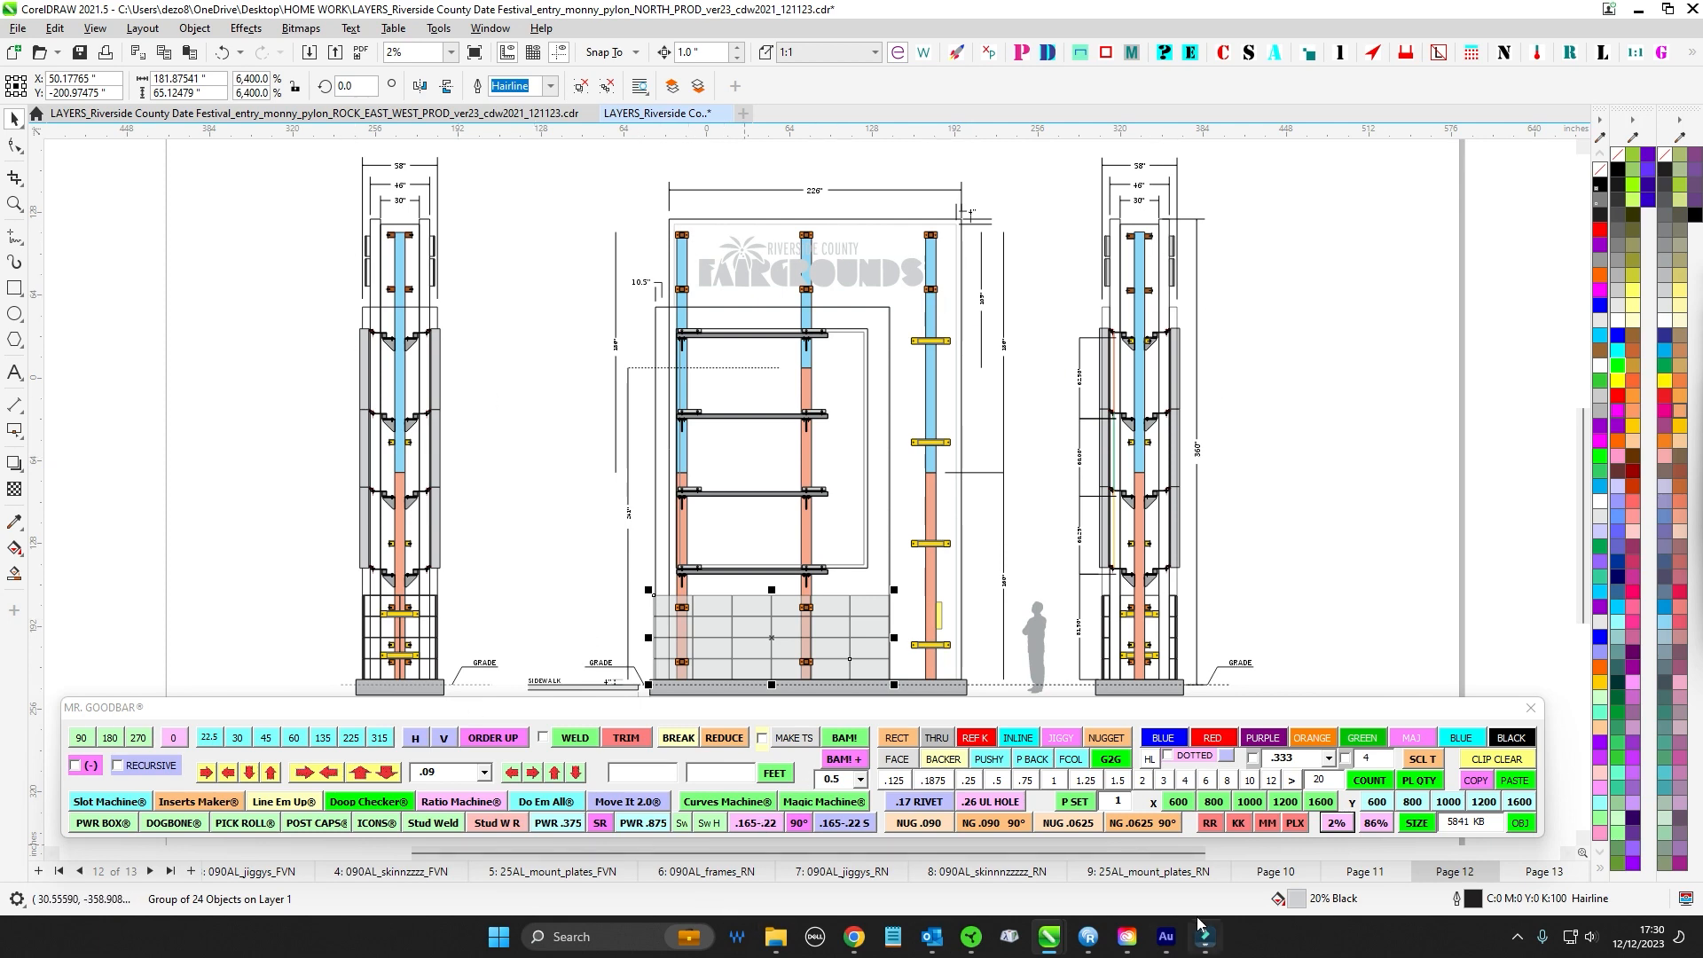
- Open Page 10, look over the NORFF parts layout, and select the human scale figure beside the west elevation
left_click(1277, 871)
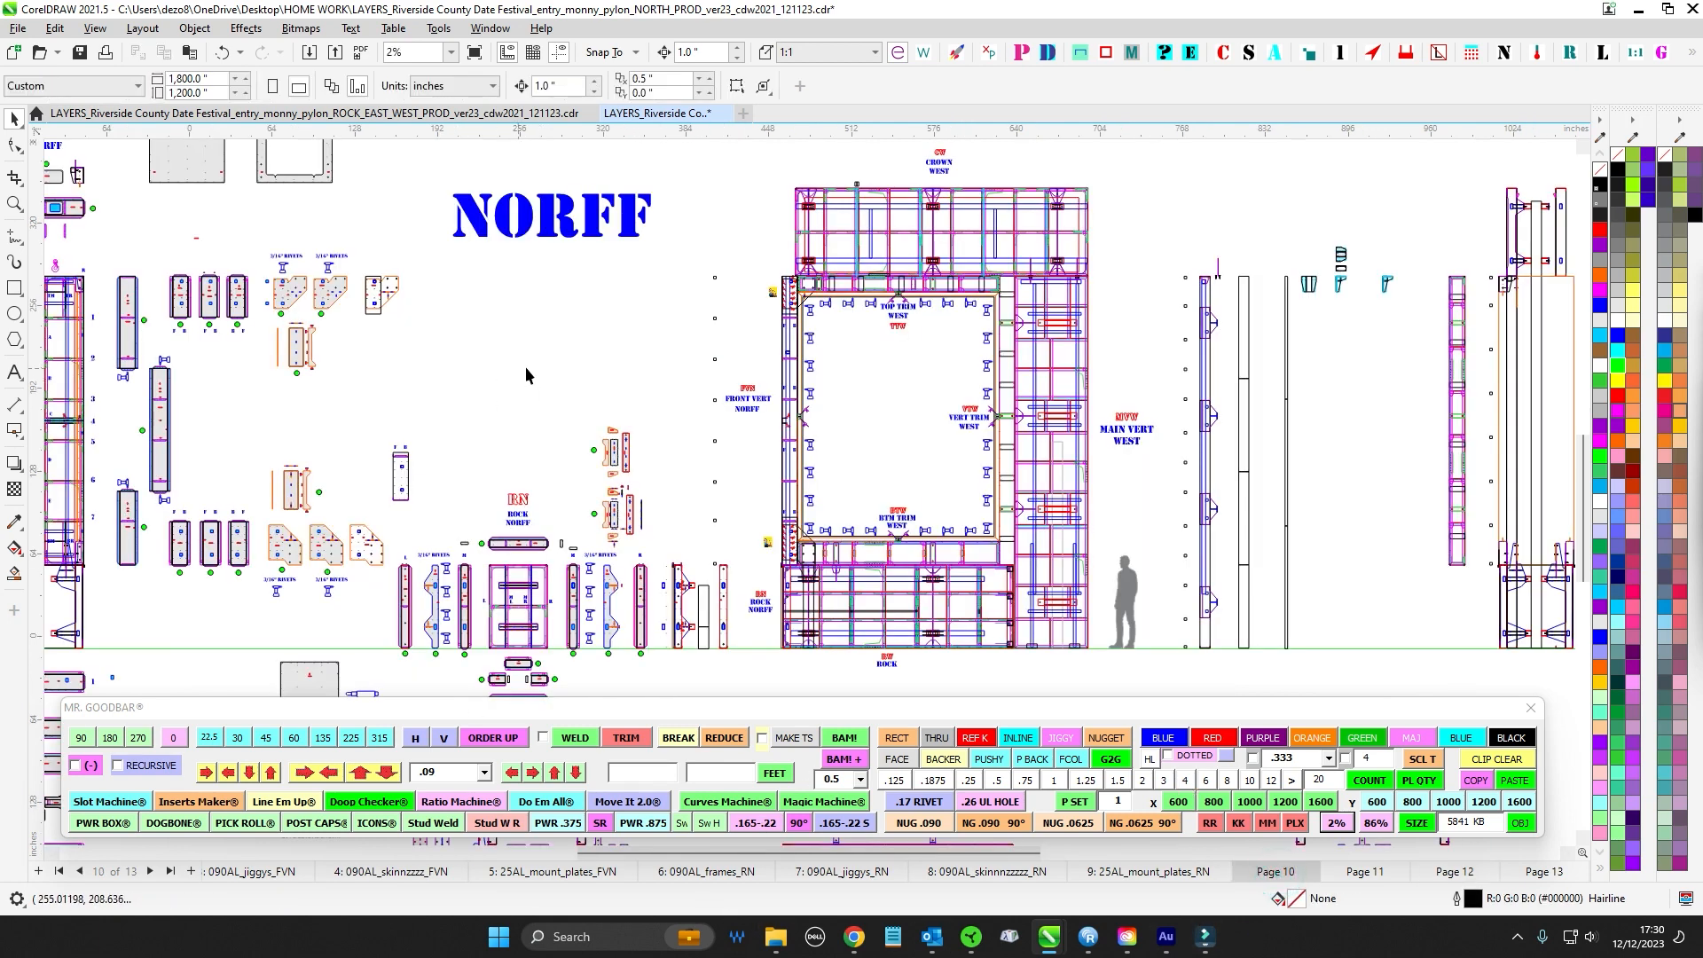
scroll(559, 369, "down", 2)
mouse_move(594, 373)
left_mouse_down()
mouse_move(600, 525)
mouse_move(607, 362)
left_mouse_up()
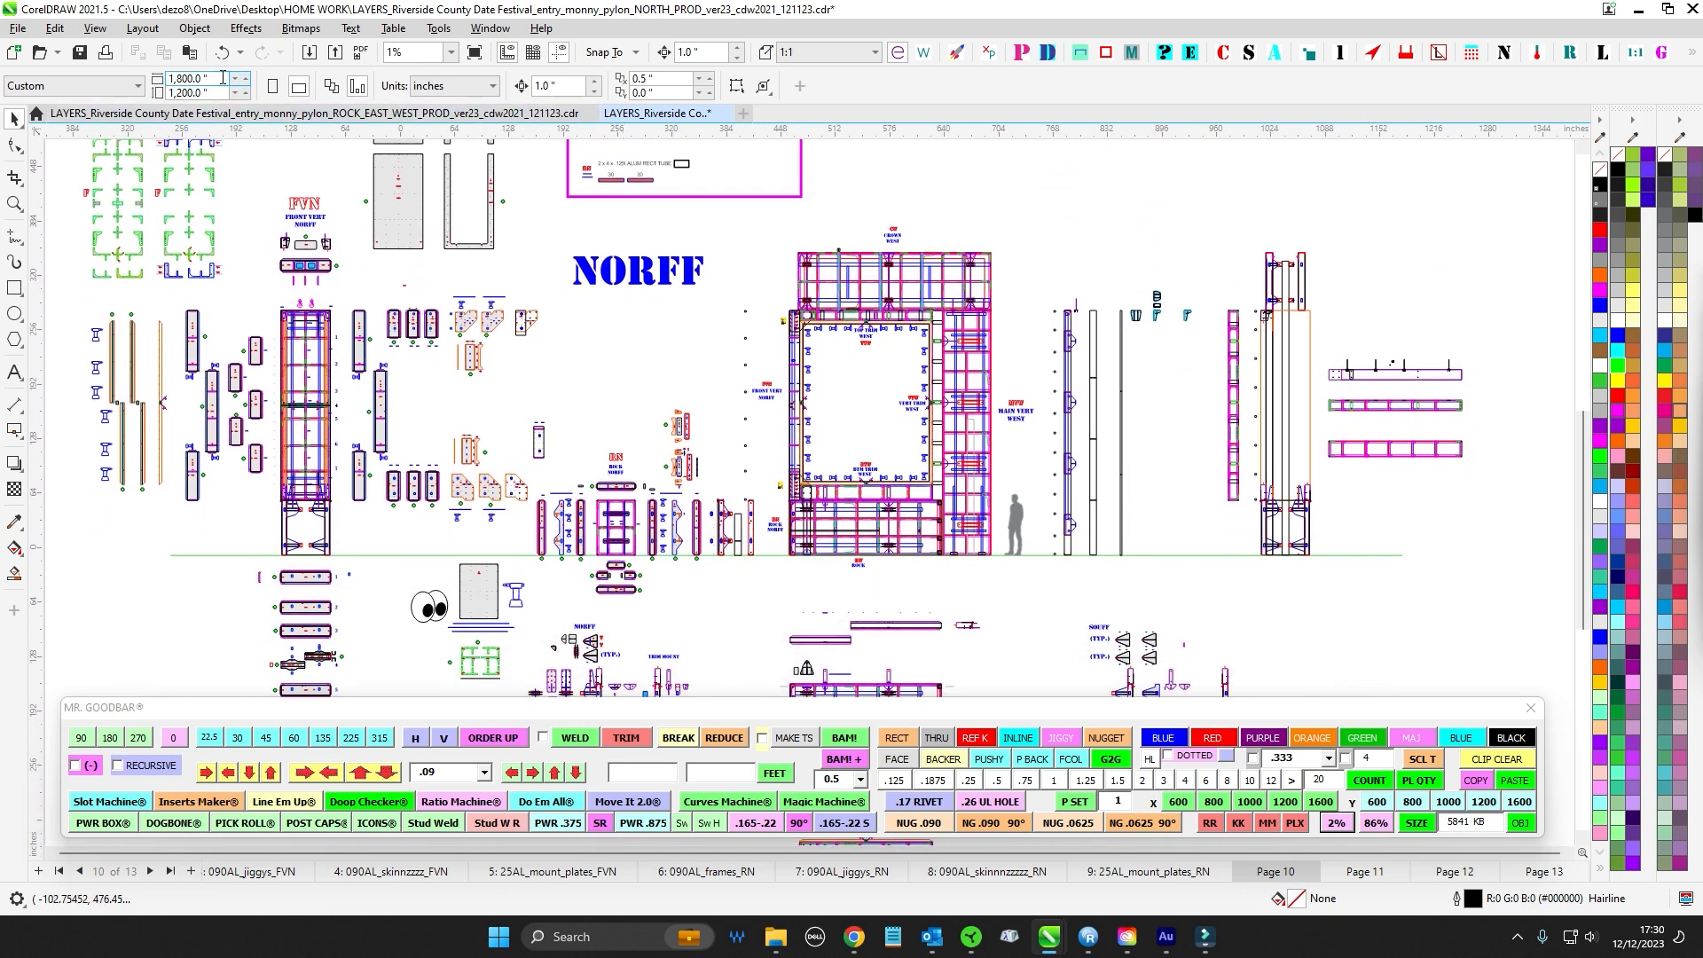
left_click_drag(221, 78, 155, 82)
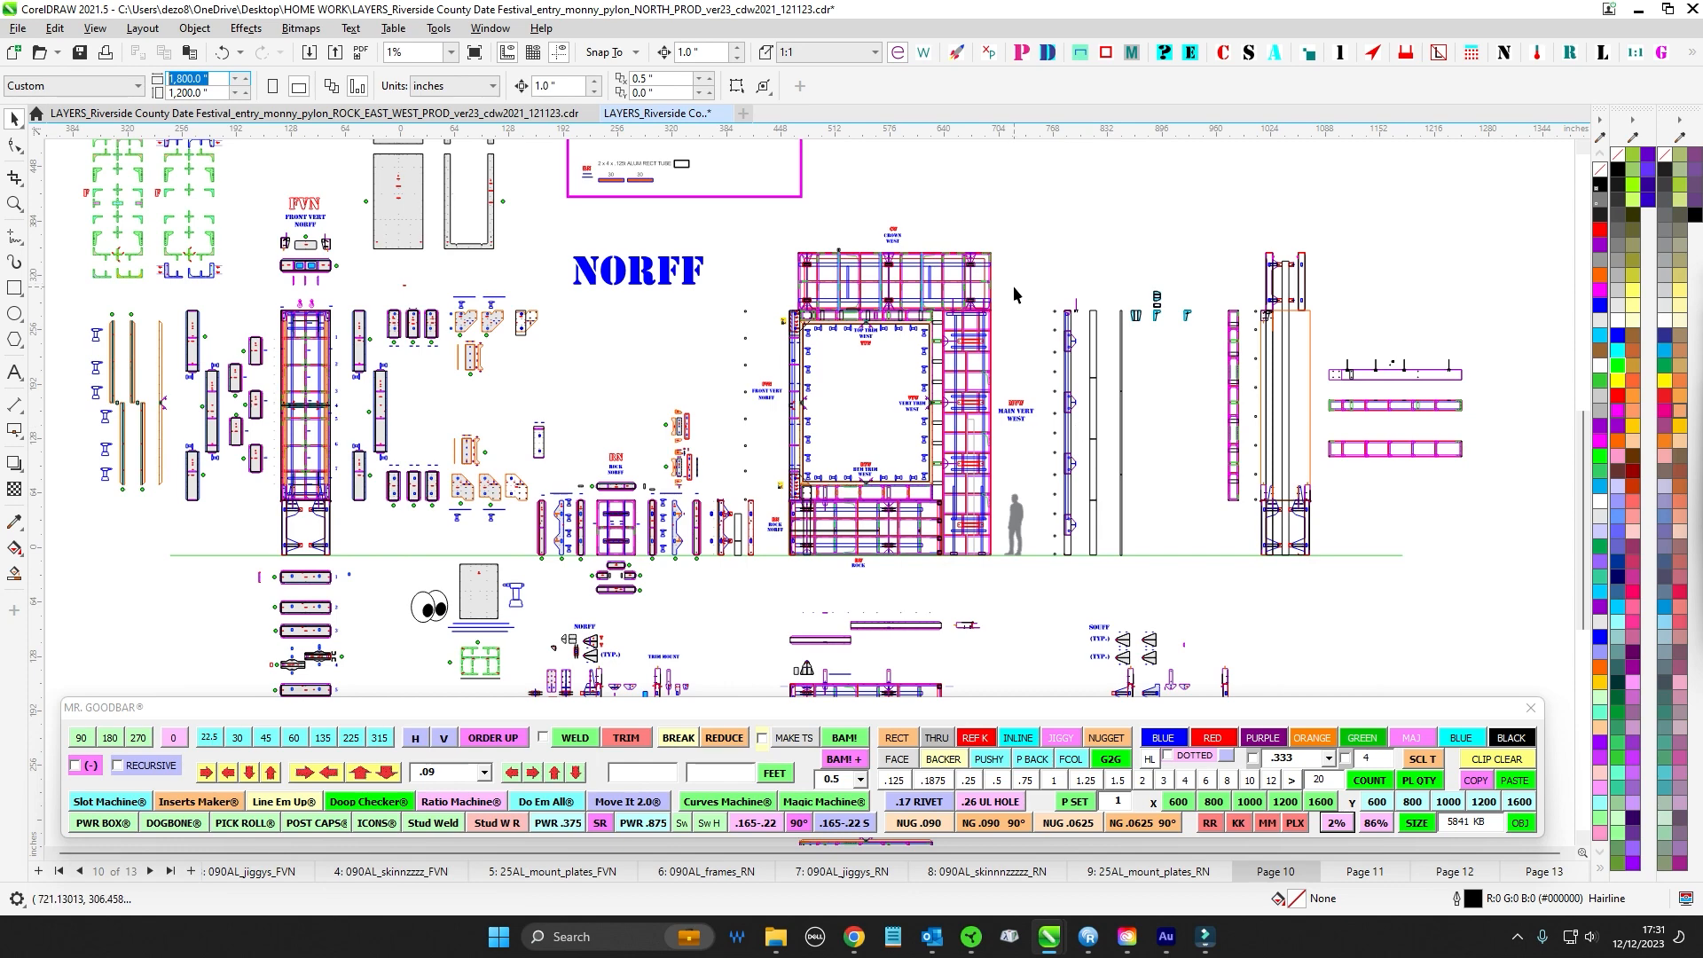
left_click_drag(999, 609, 999, 453)
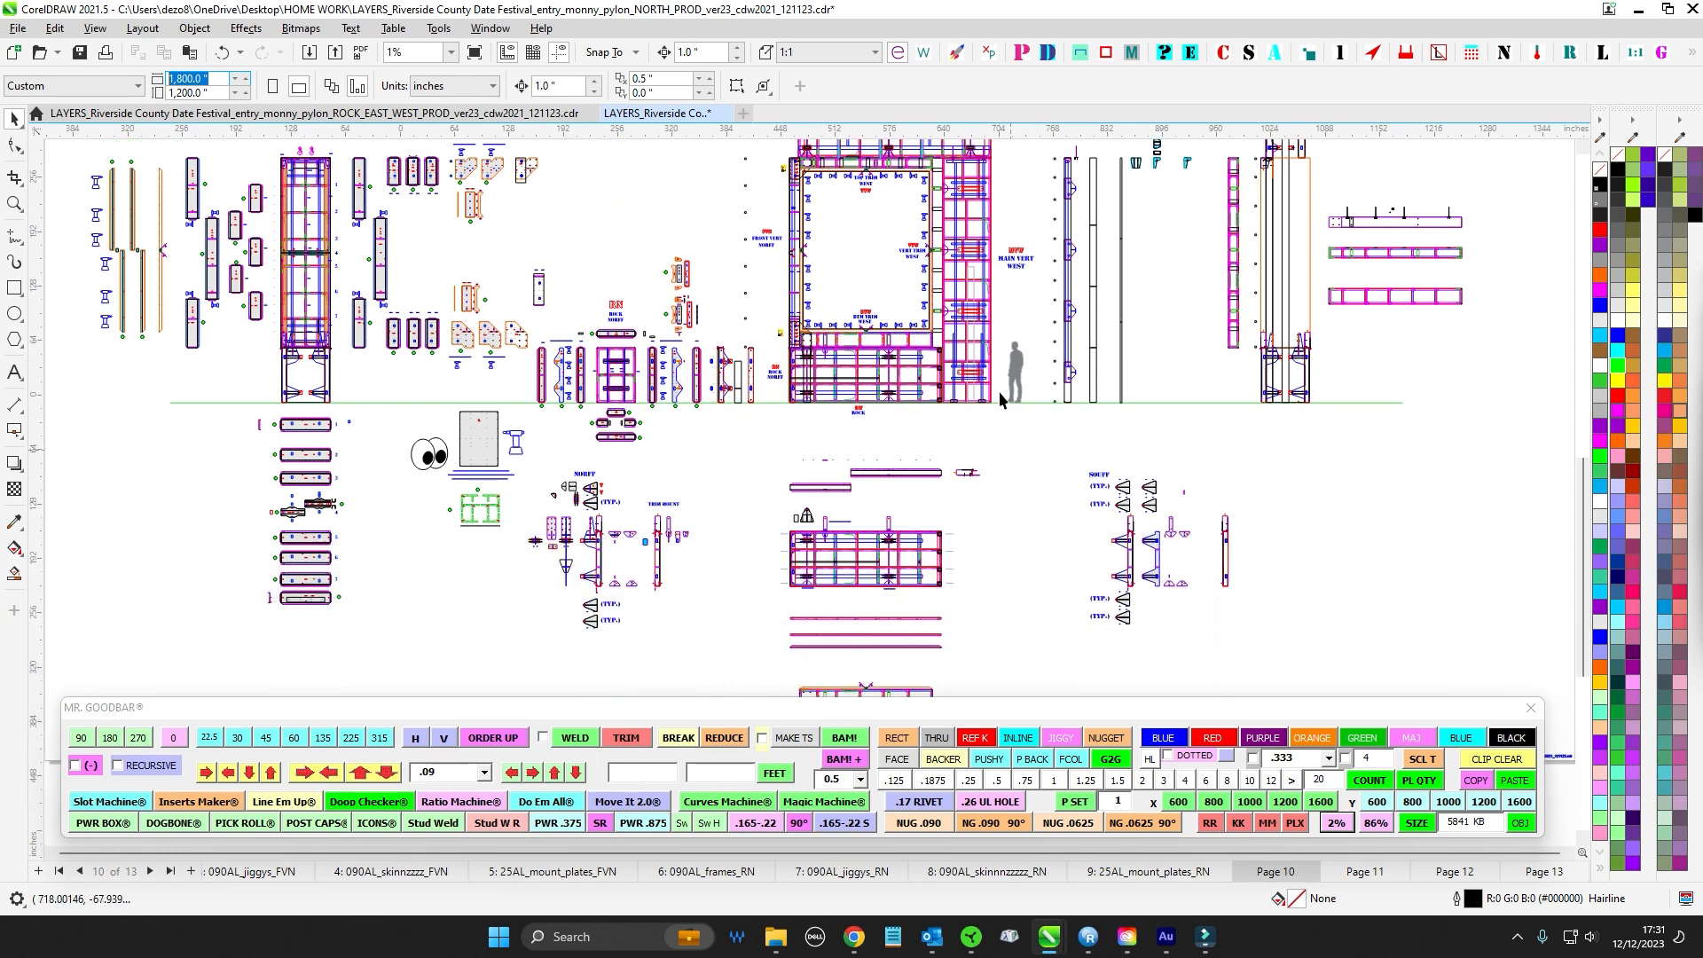
scroll(999, 391, "up", 4)
left_click(912, 373)
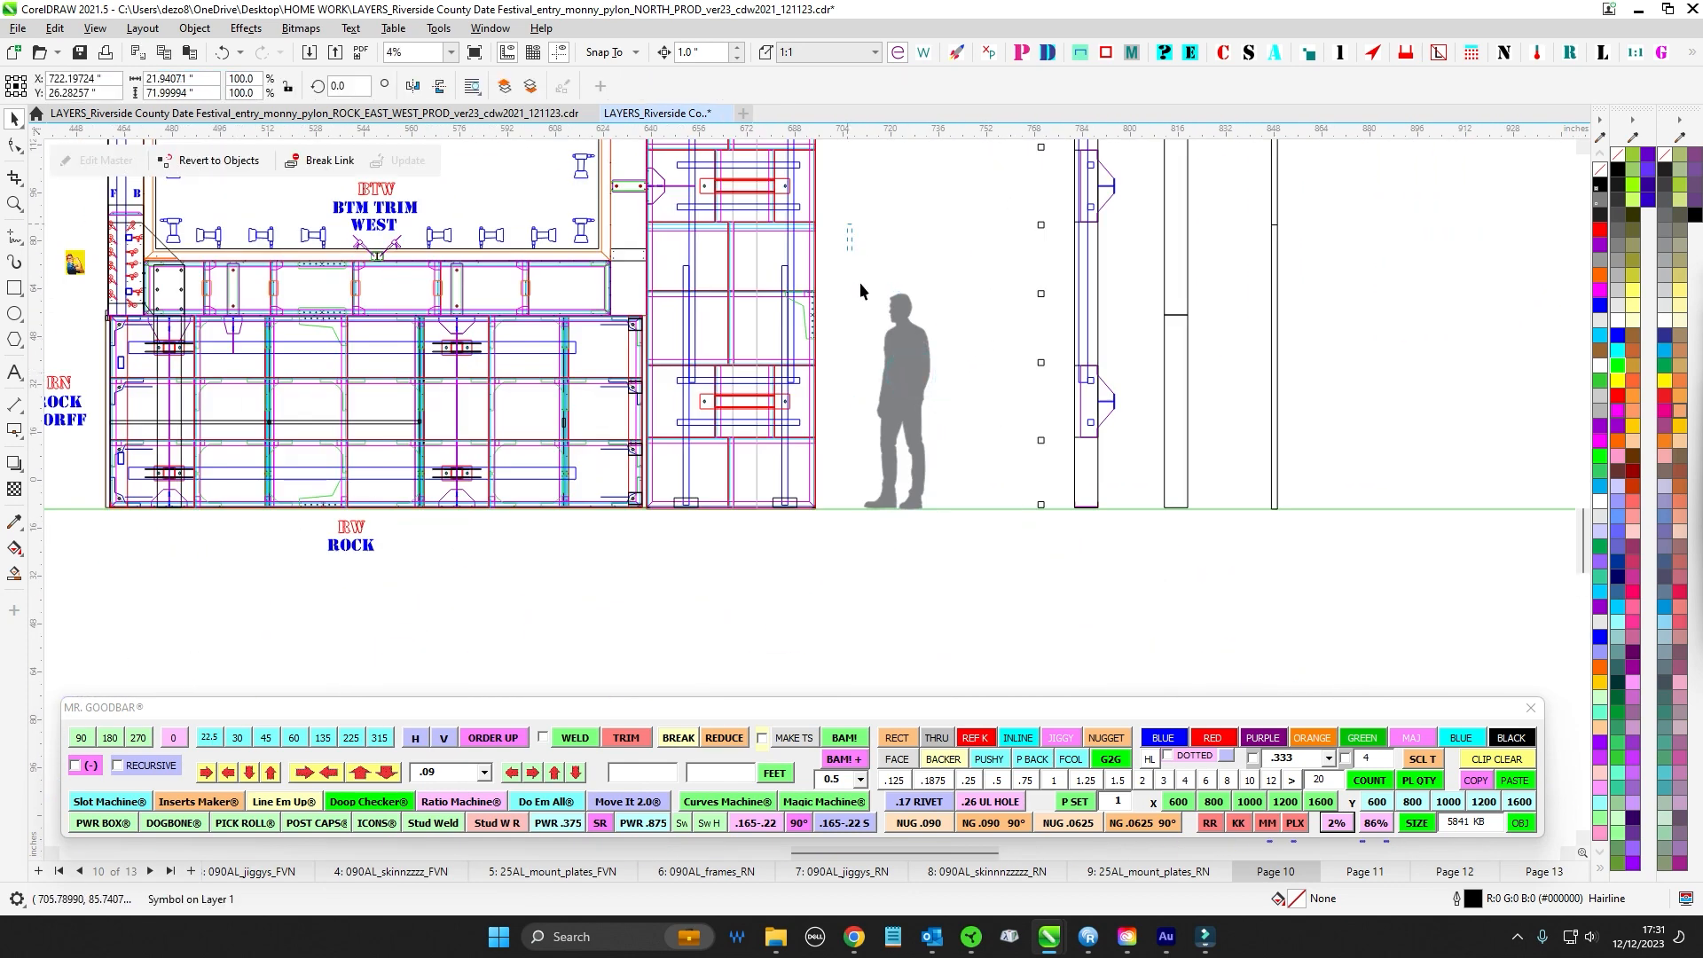
- Examine the west elevation framing and the surrounding NORFF parts, and clear the selection of the human figure
scroll(983, 614, "down", 2)
left_click_drag(1098, 693, 1086, 742)
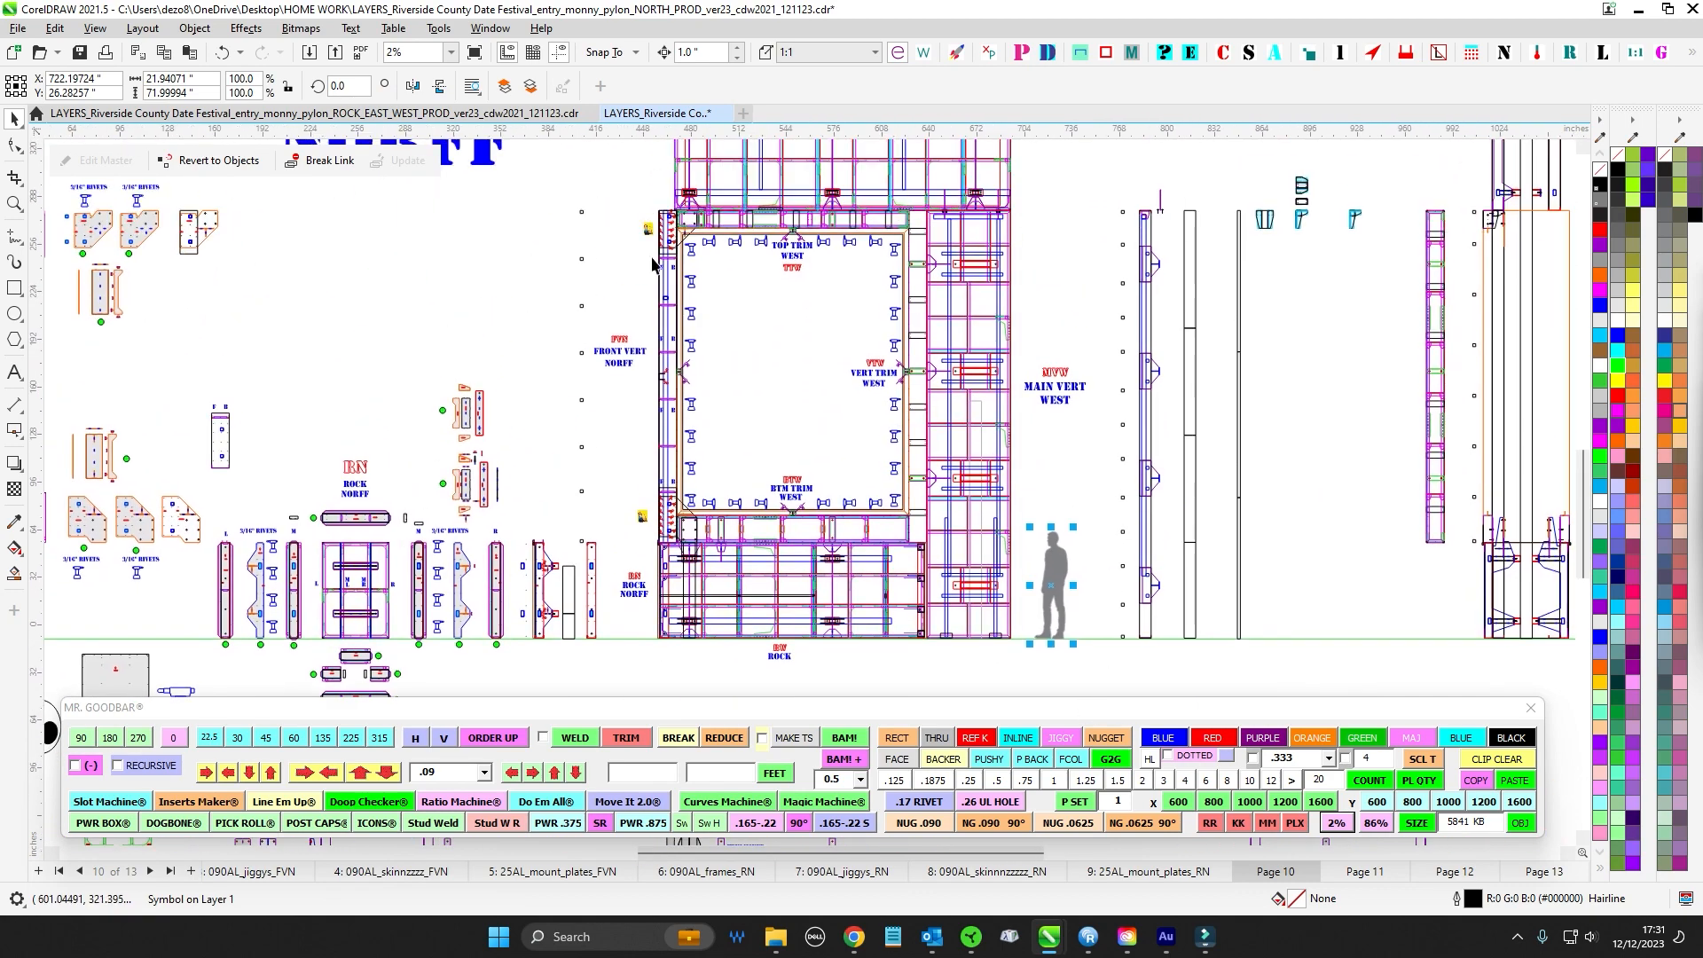
scroll(619, 345, "down", 1)
left_click_drag(653, 397, 664, 309)
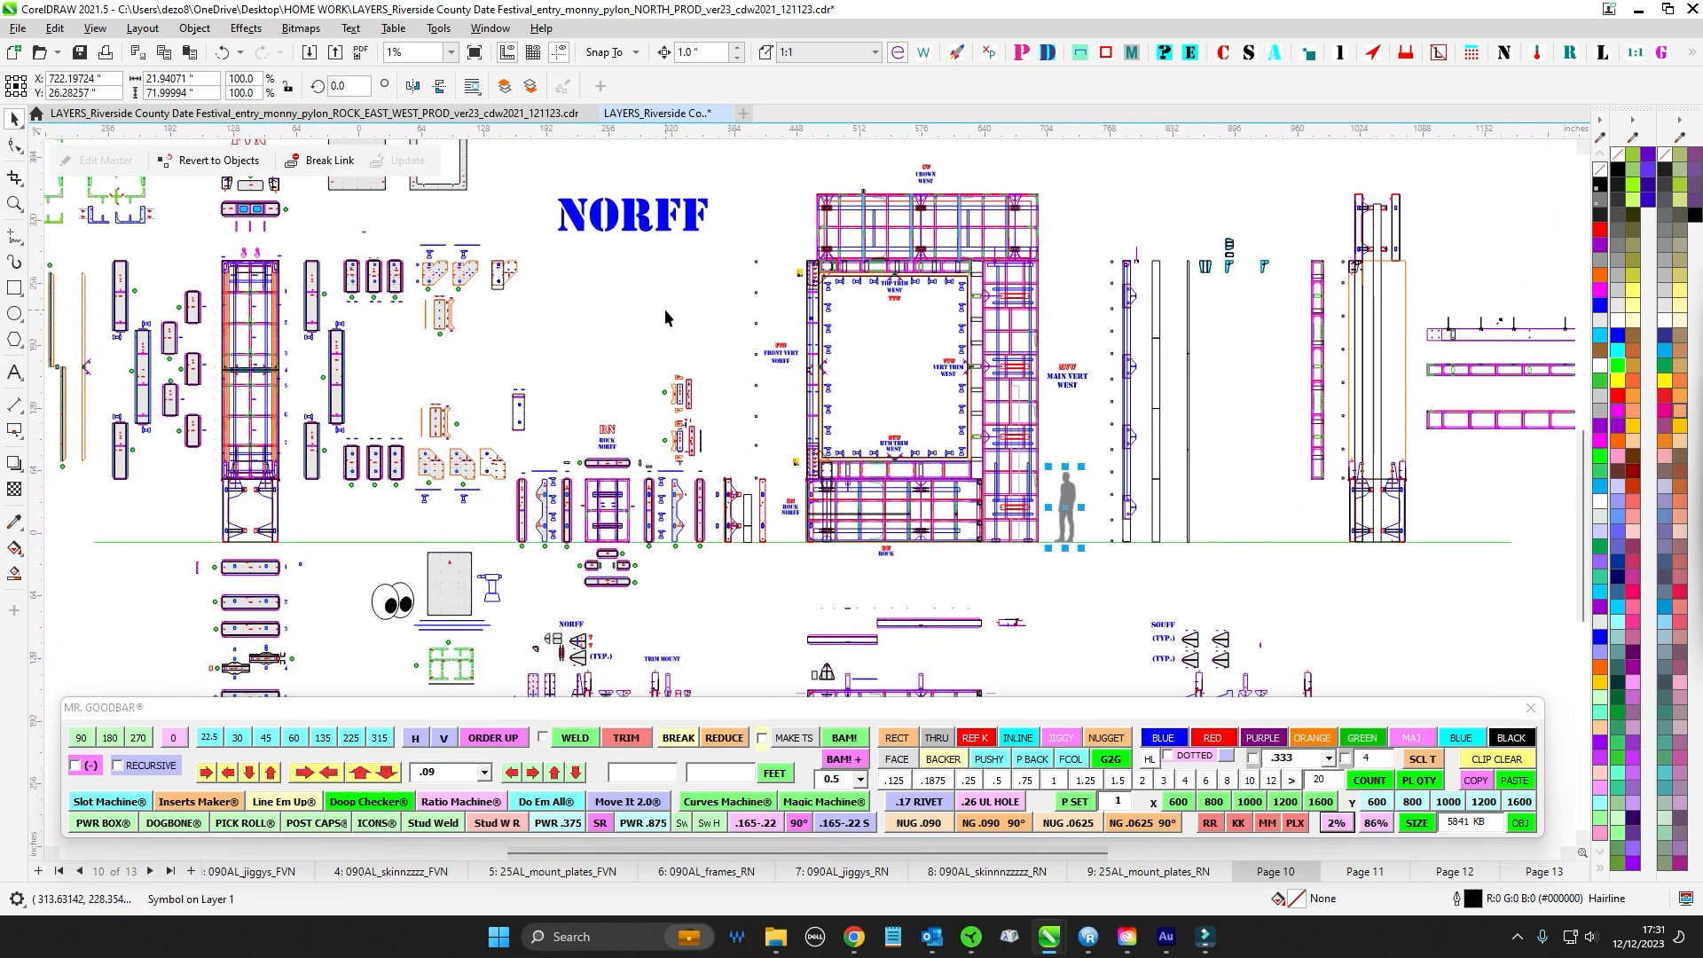
scroll(905, 330, "up", 2)
left_click_drag(895, 222, 798, 314)
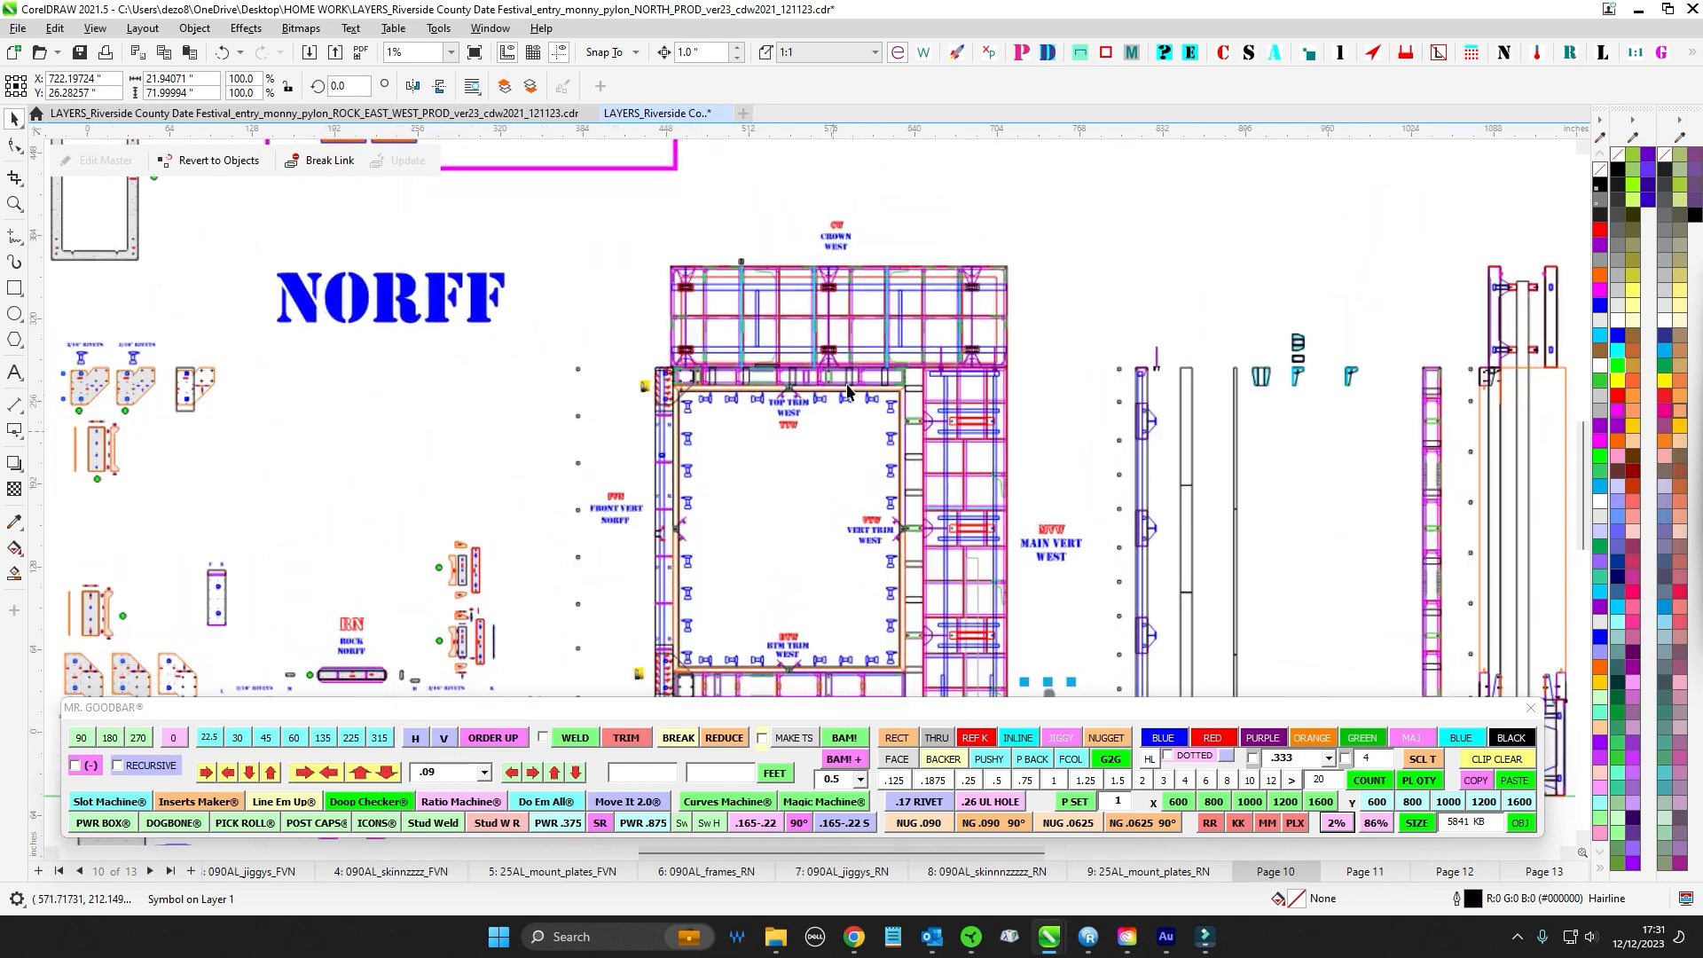
mouse_move(818, 504)
left_mouse_down()
mouse_move(750, 442)
mouse_move(833, 433)
mouse_move(794, 441)
left_mouse_up()
scroll(752, 437, "down", 1)
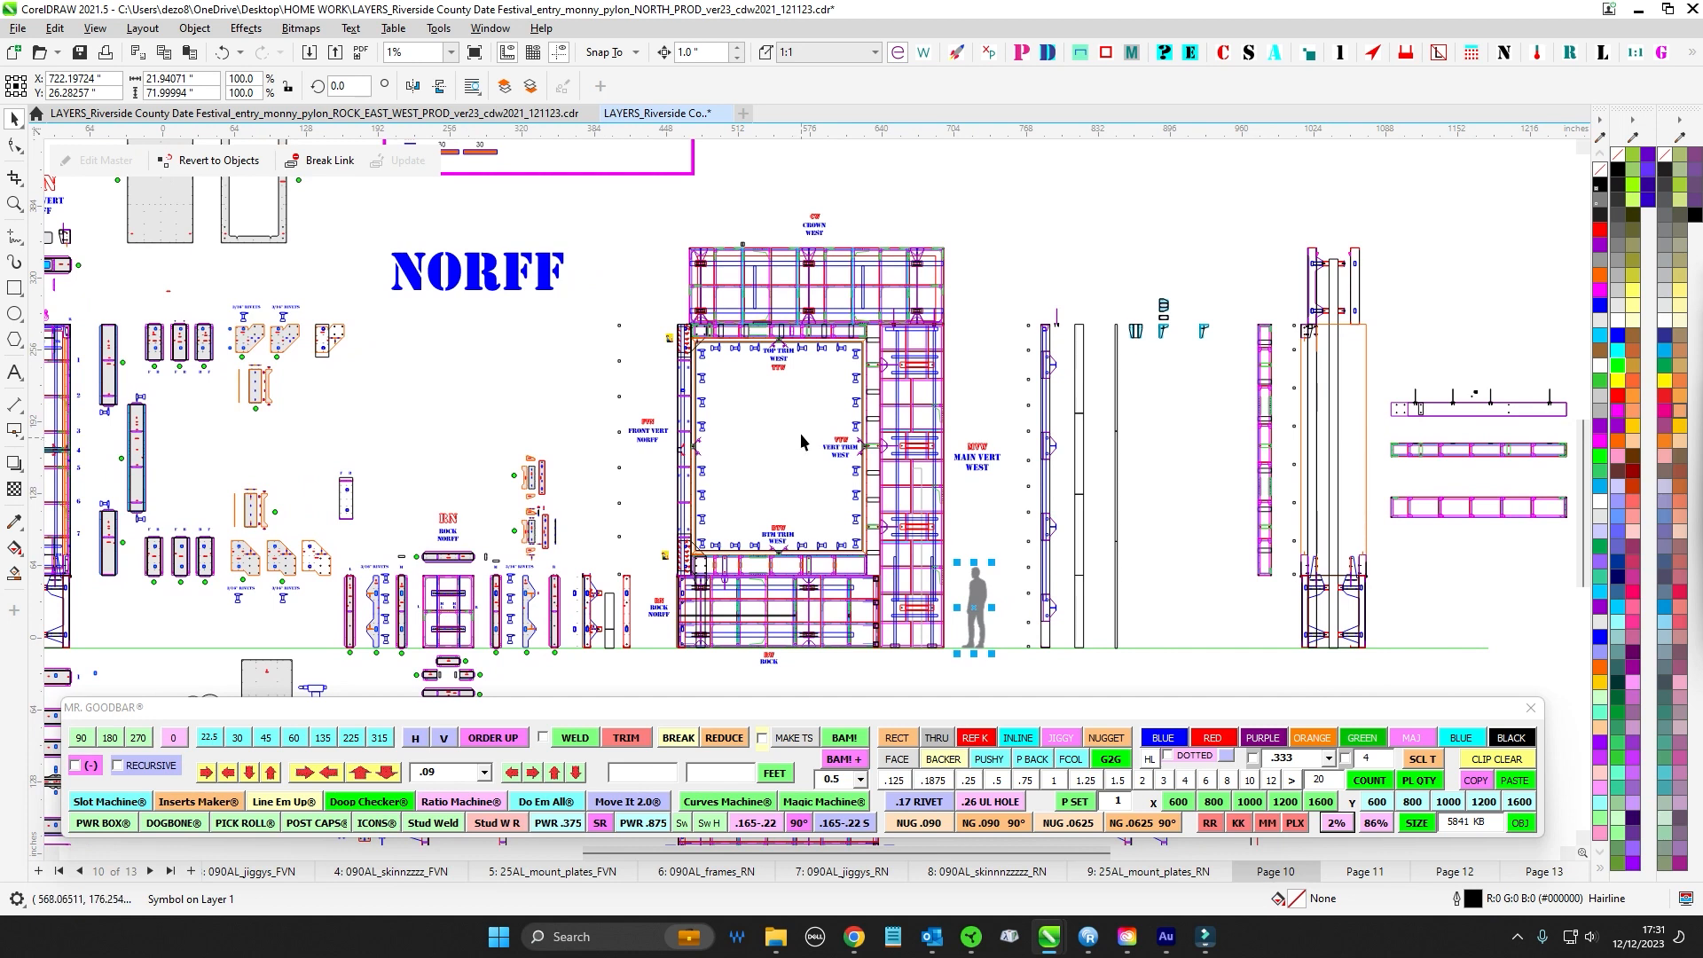
left_click(795, 437)
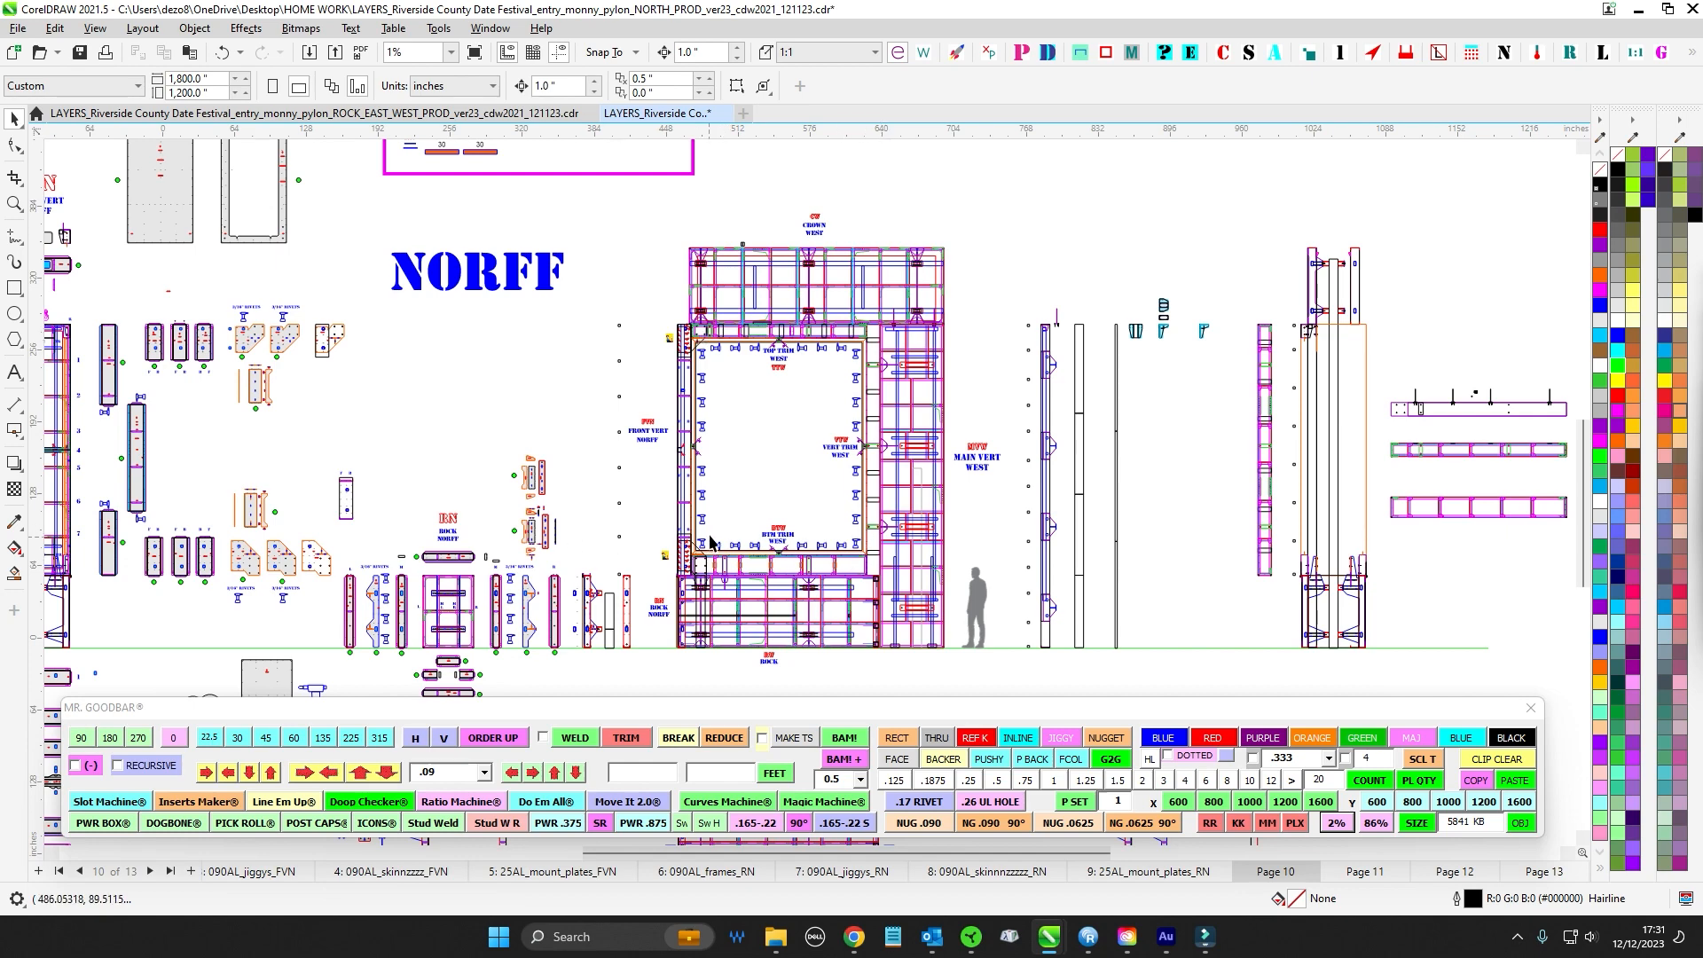
left_click_drag(476, 410, 822, 392)
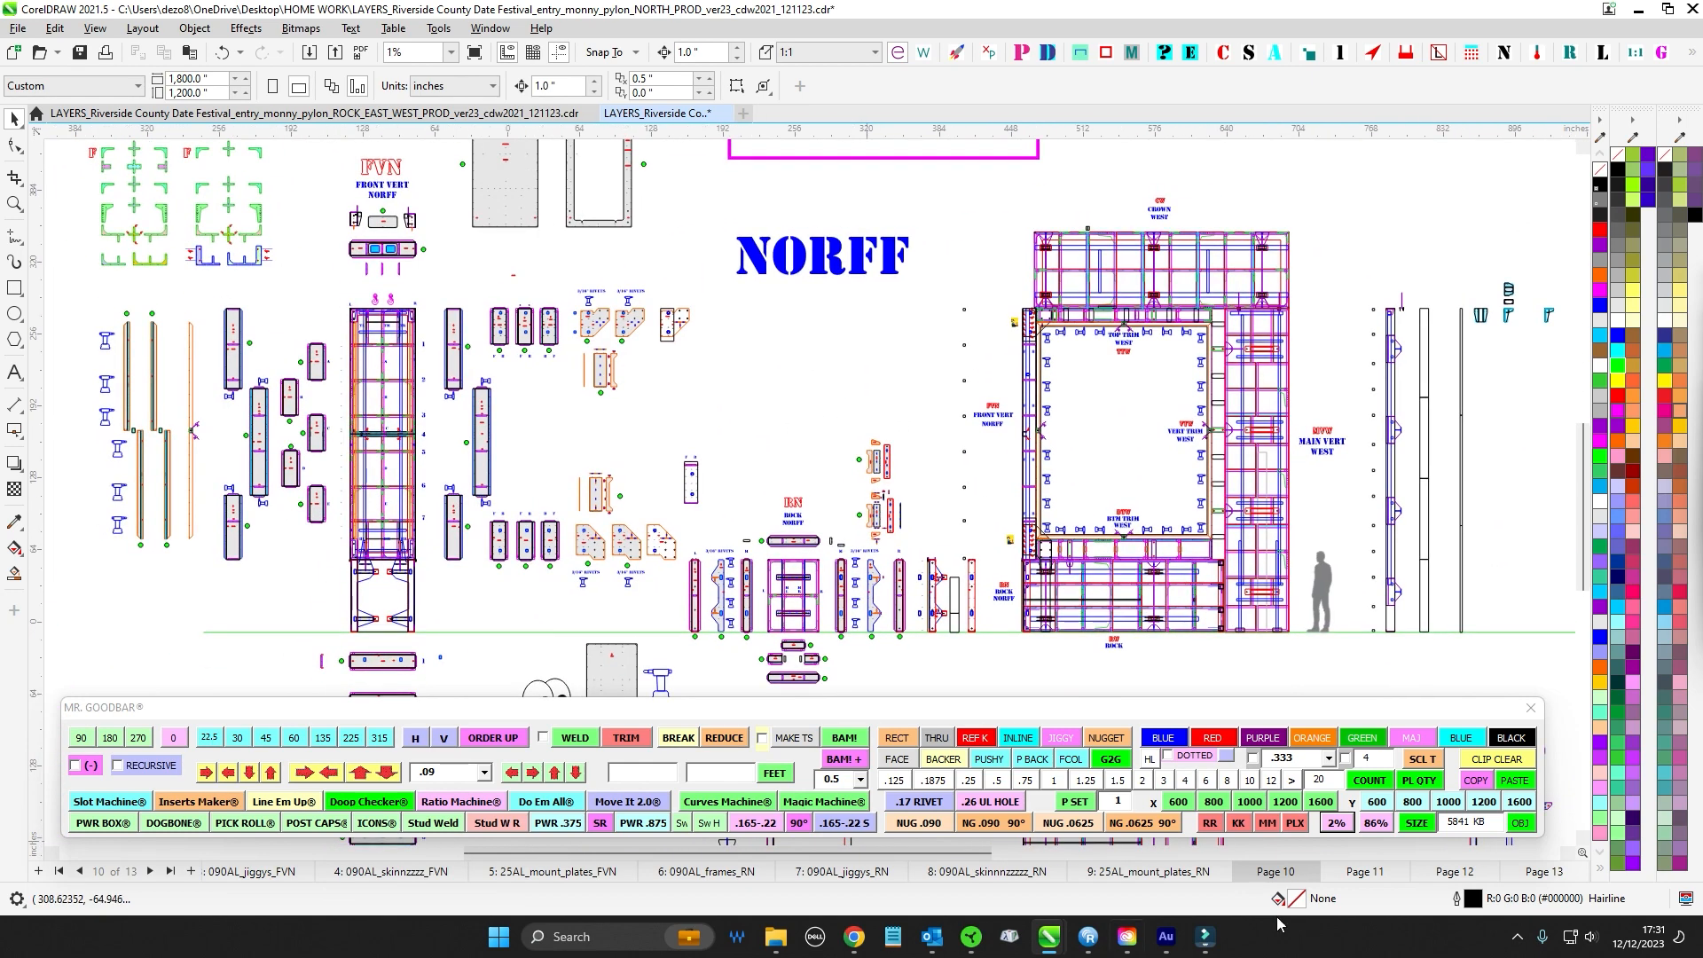
- Open Page 11 and select the red crown rectangle at the top of the front elevation
left_click(1339, 873)
scroll(913, 382, "up", 2)
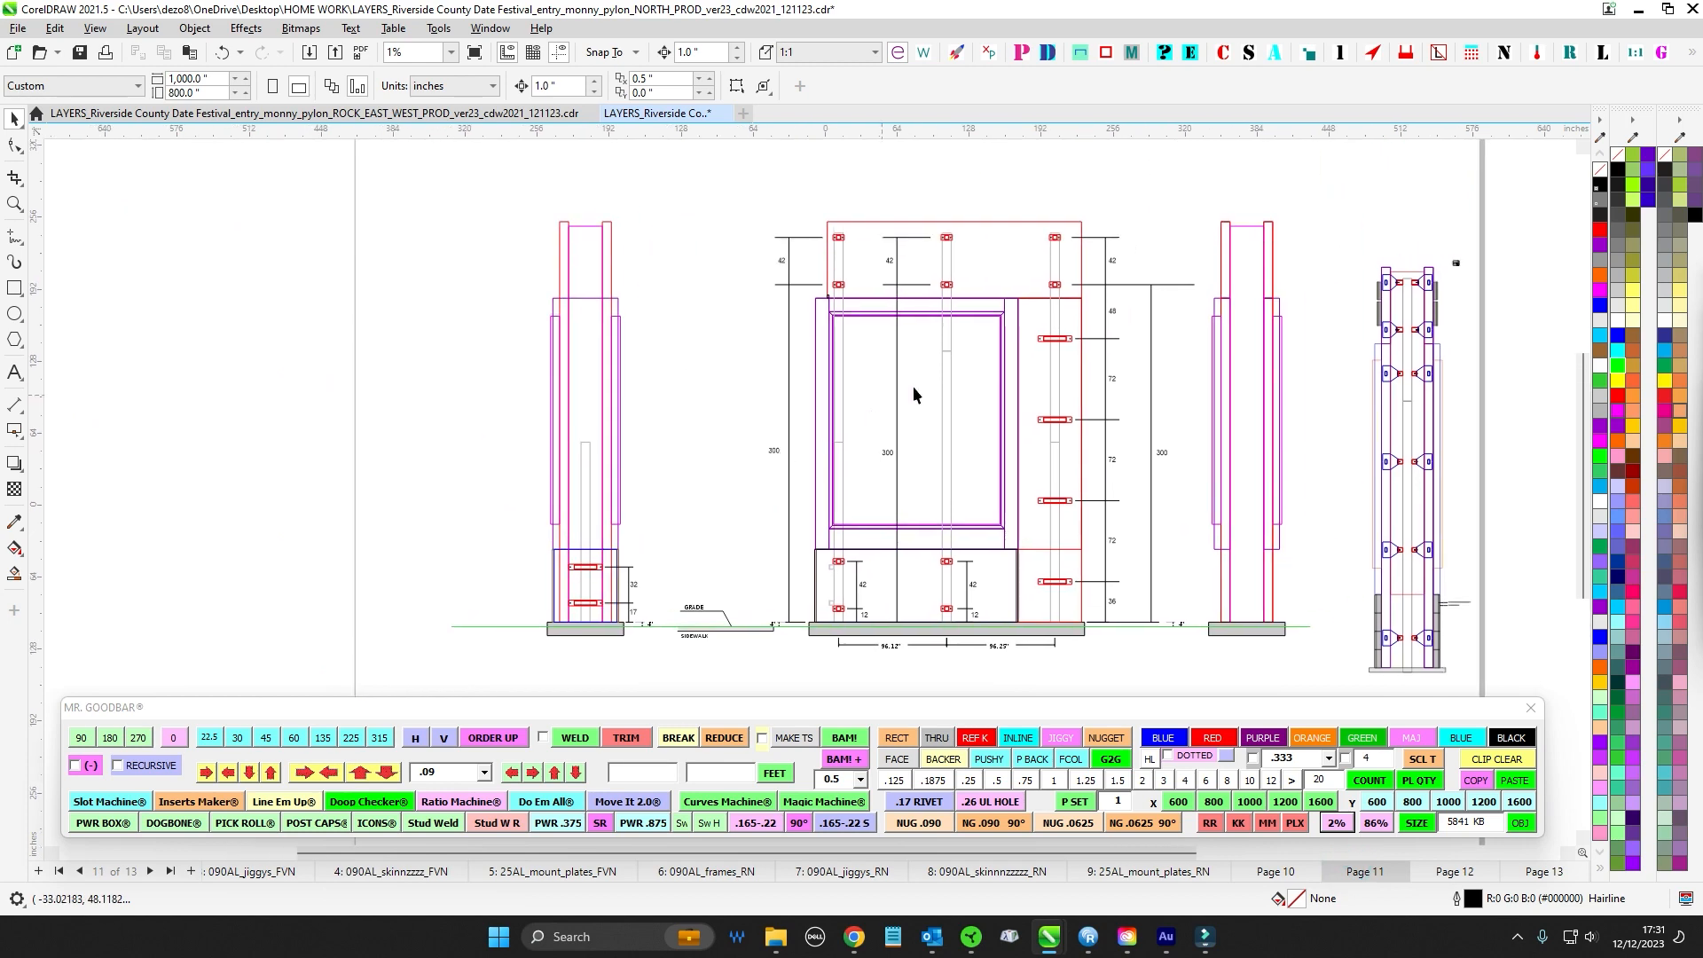
scroll(987, 367, "up", 1)
left_click(939, 250)
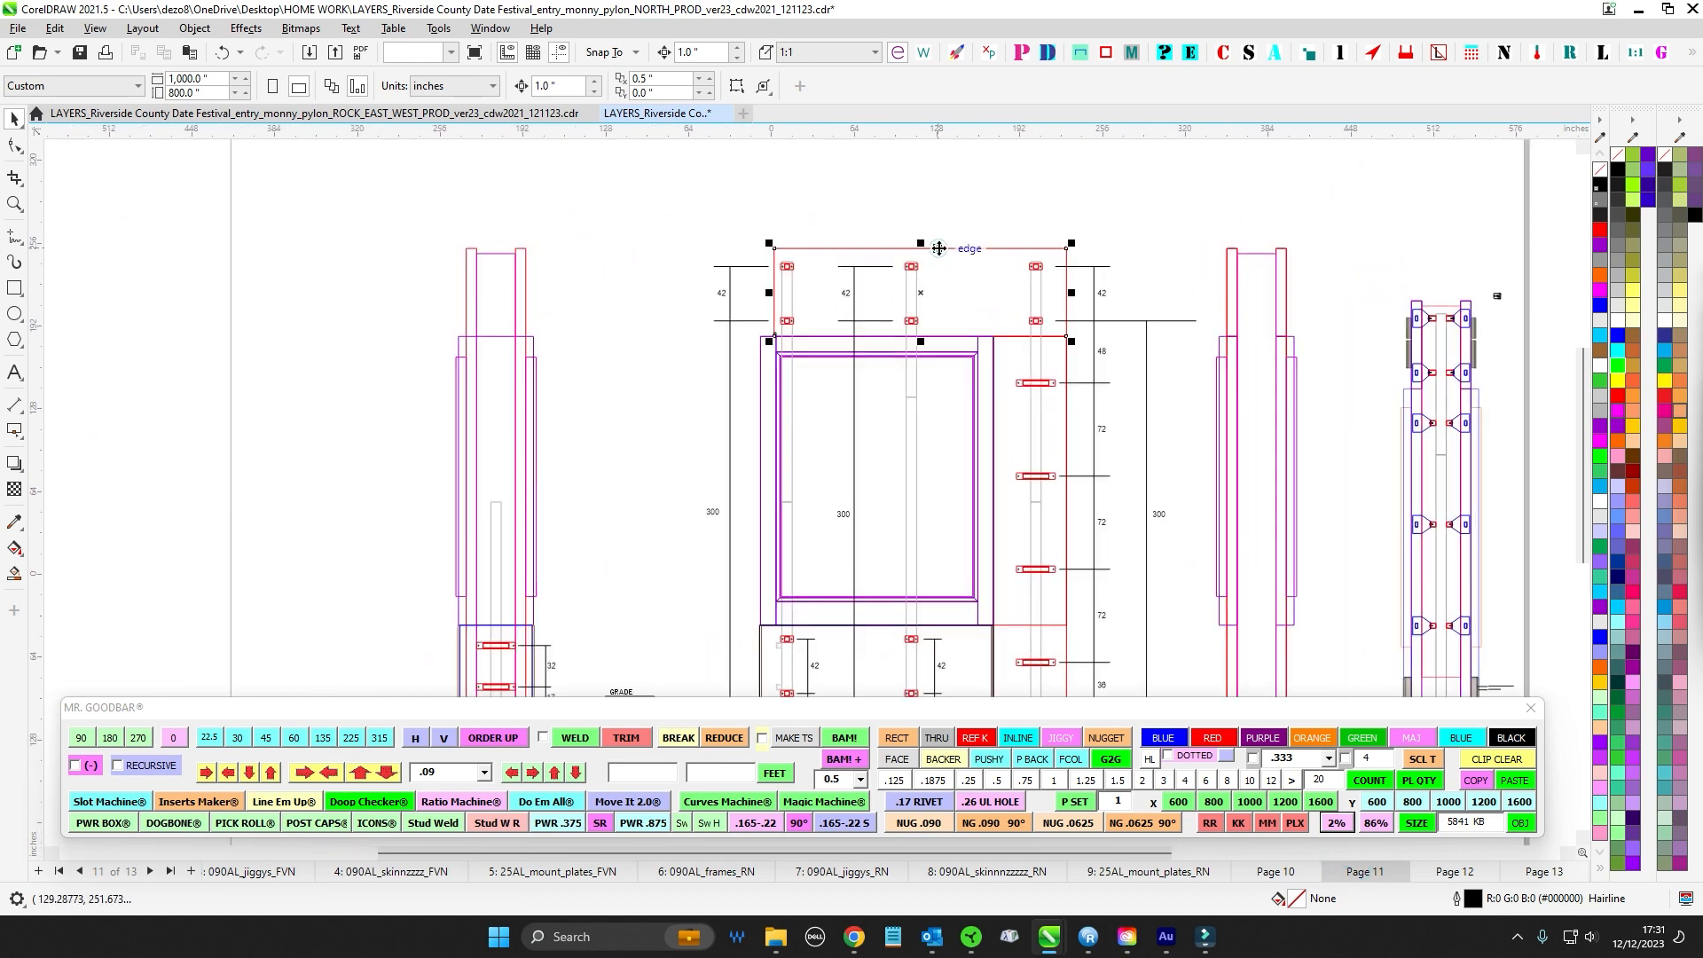
scroll(949, 253, "up", 1)
left_click_drag(903, 357, 669, 284)
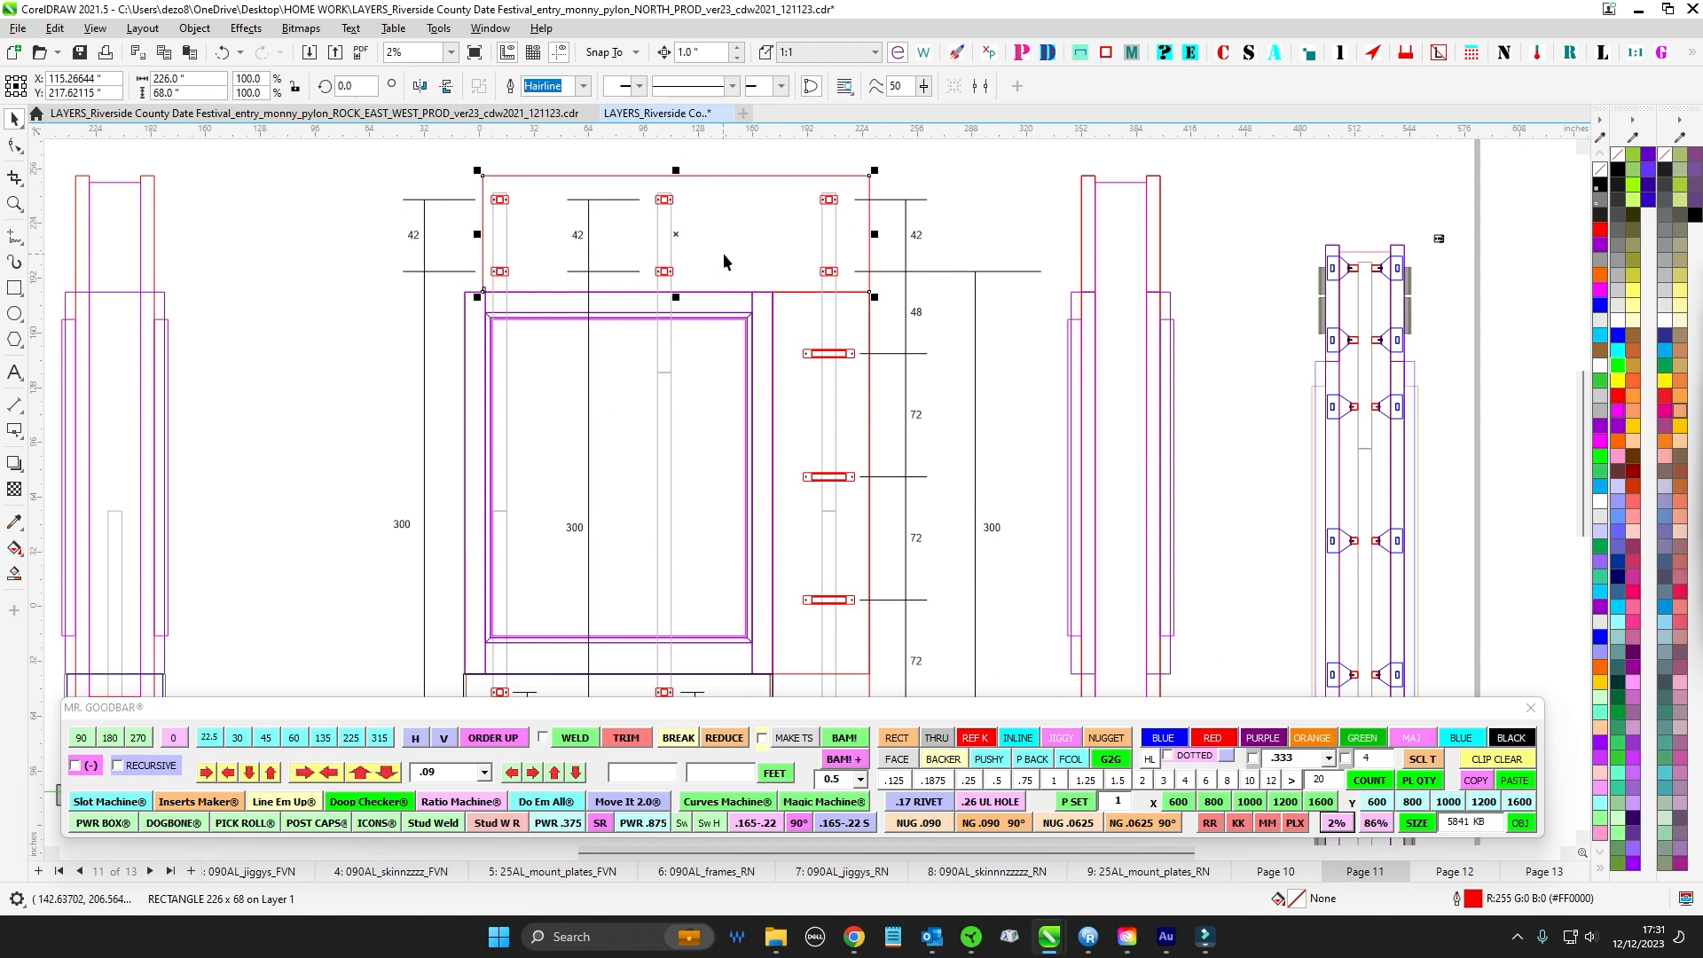
- Select the red main vertical rectangle on the front elevation and inspect it down to the base
left_click(869, 435)
scroll(897, 456, "down", 1)
left_click_drag(907, 468, 828, 393)
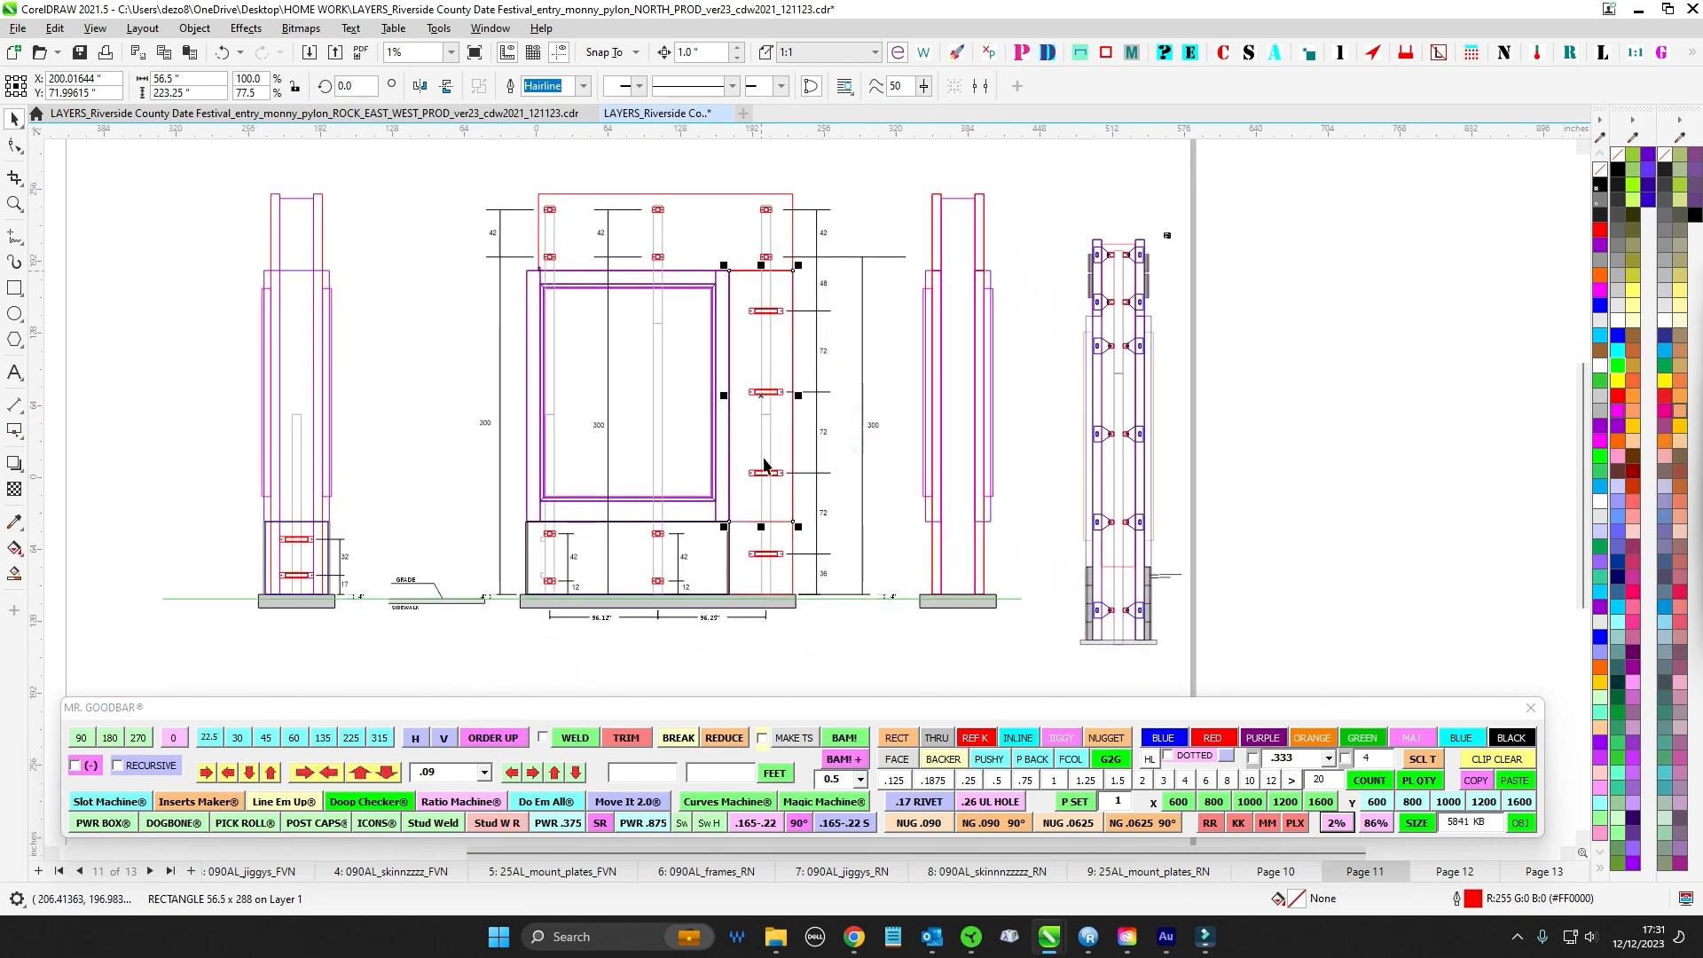
scroll(775, 423, "up", 2)
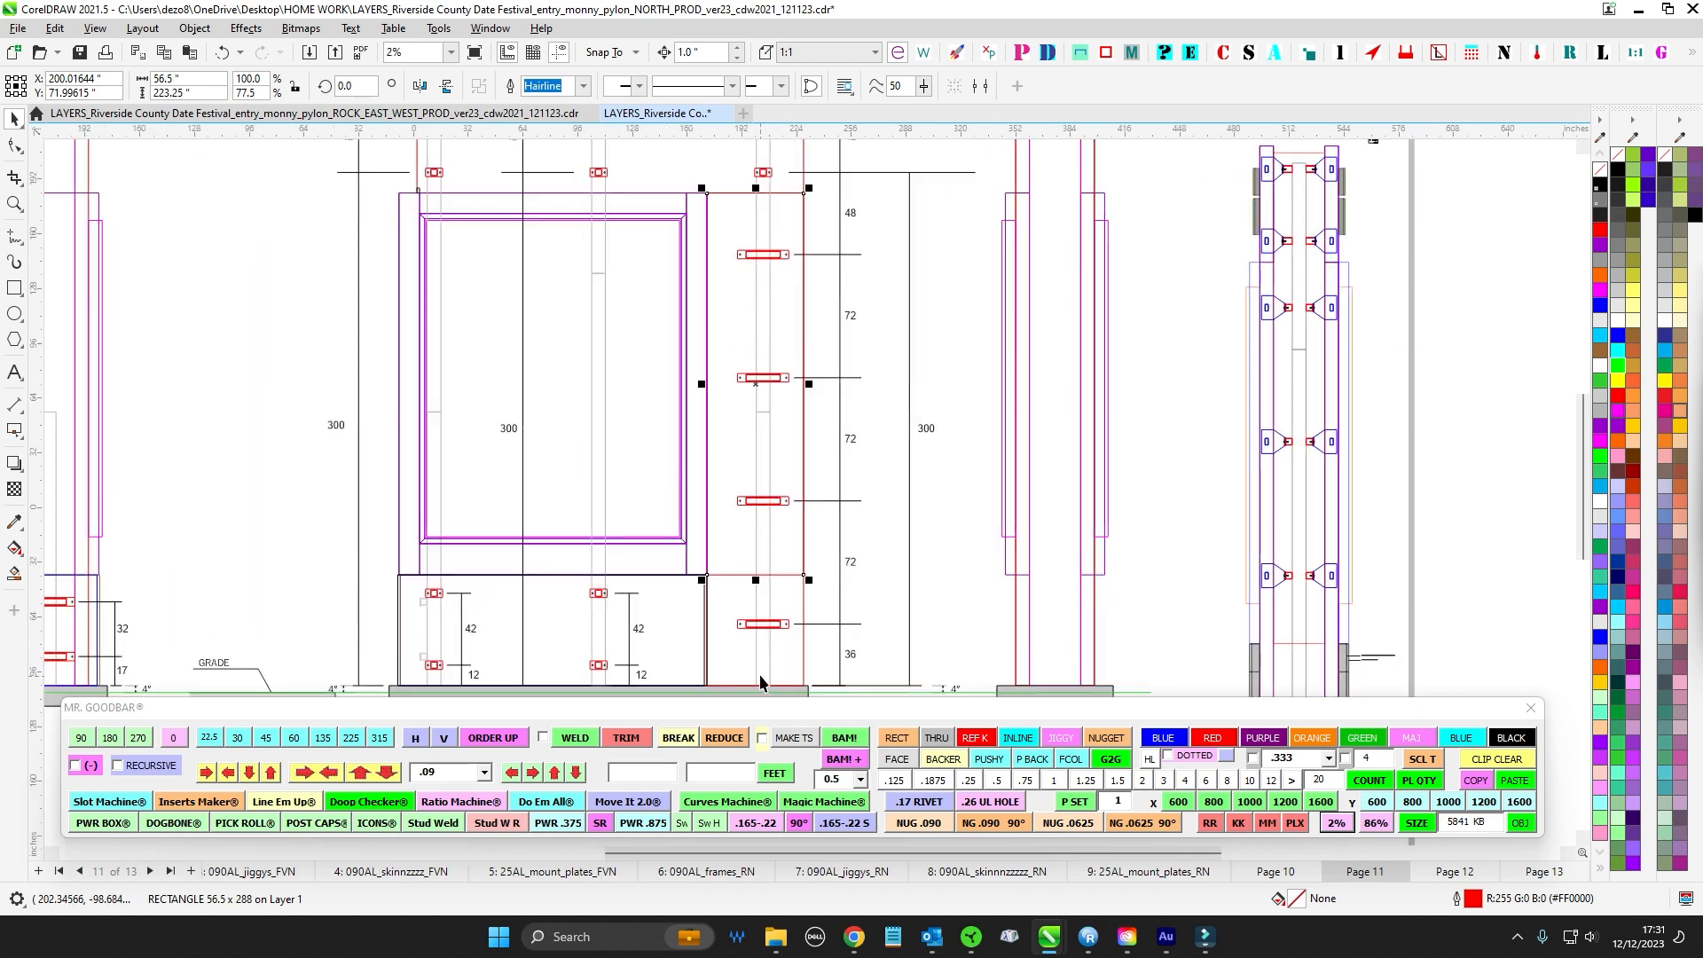
left_click_drag(913, 445, 1060, 369)
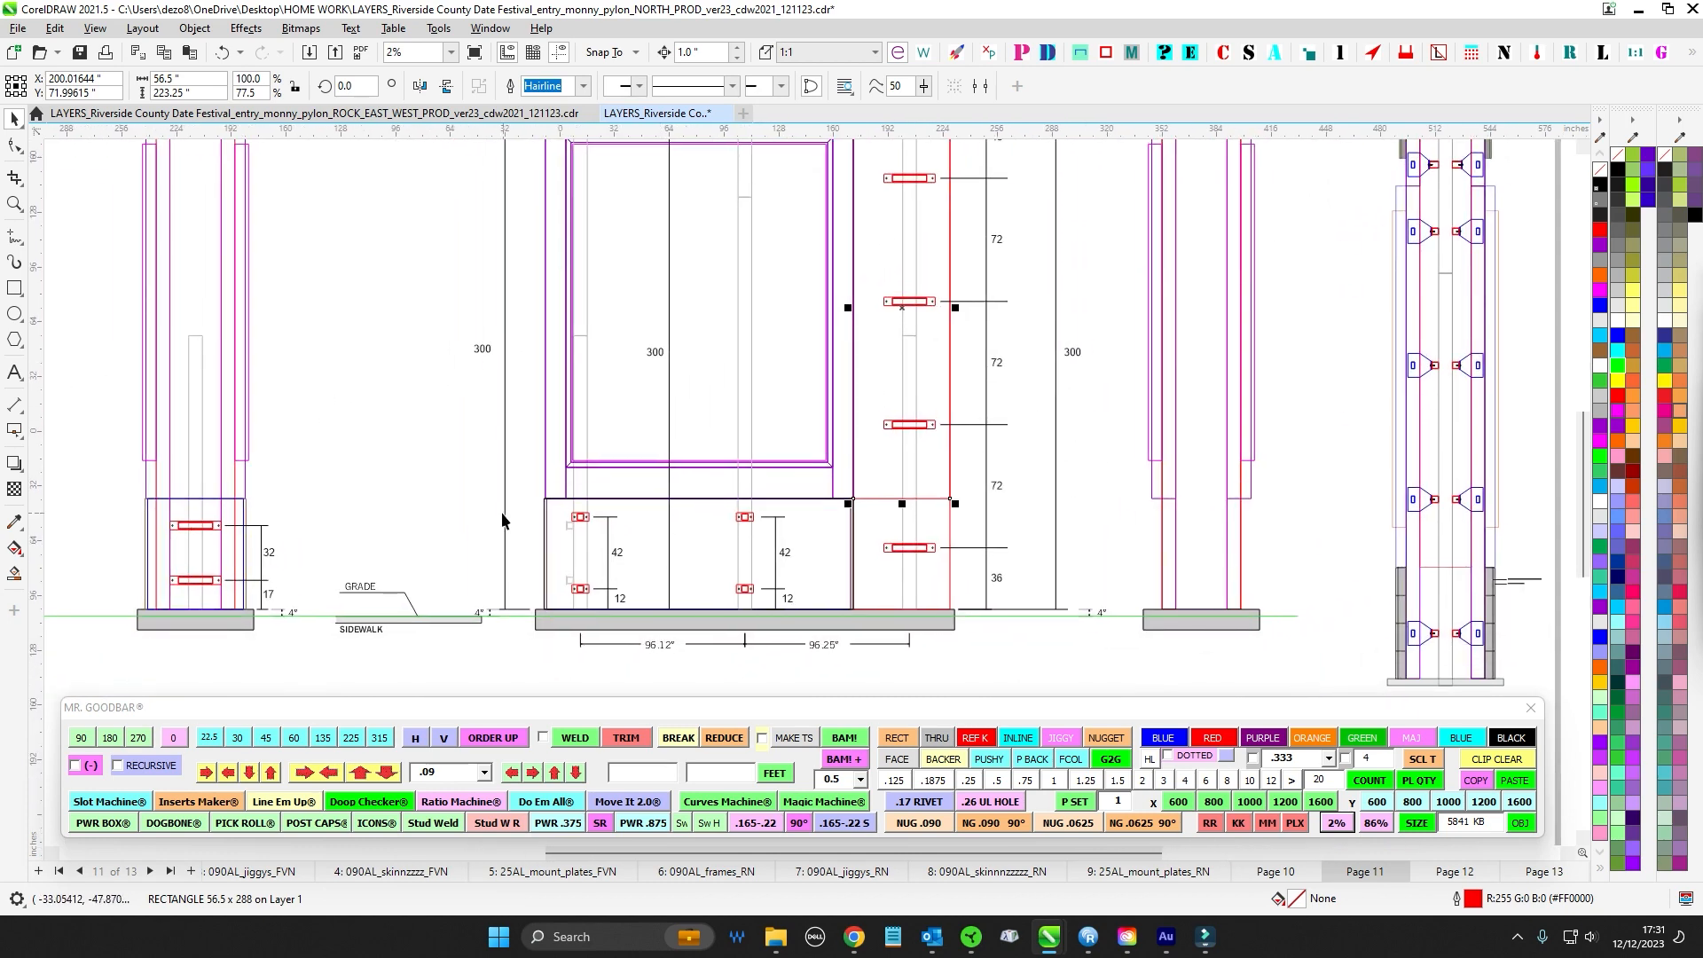
- Select the rock base outline on the side elevation, then all objects of the front elevation's rock base
left_click(217, 504)
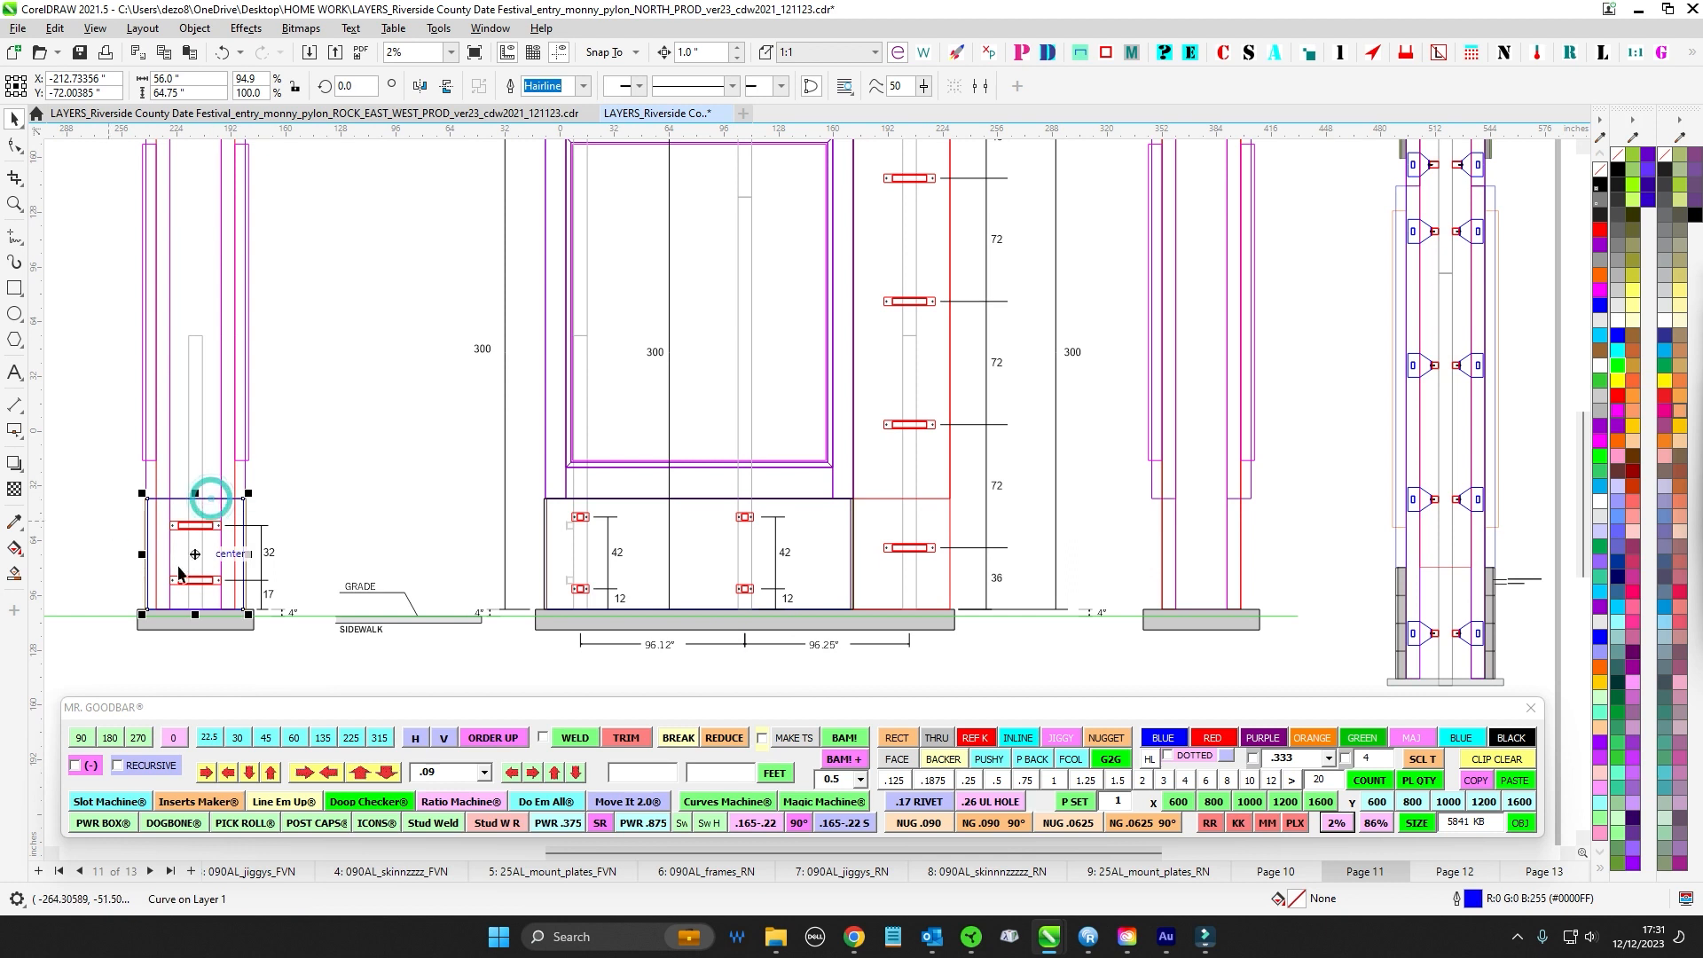
left_click_drag(529, 492, 866, 621)
left_click_drag(441, 485, 642, 508)
left_click_drag(605, 372, 514, 533)
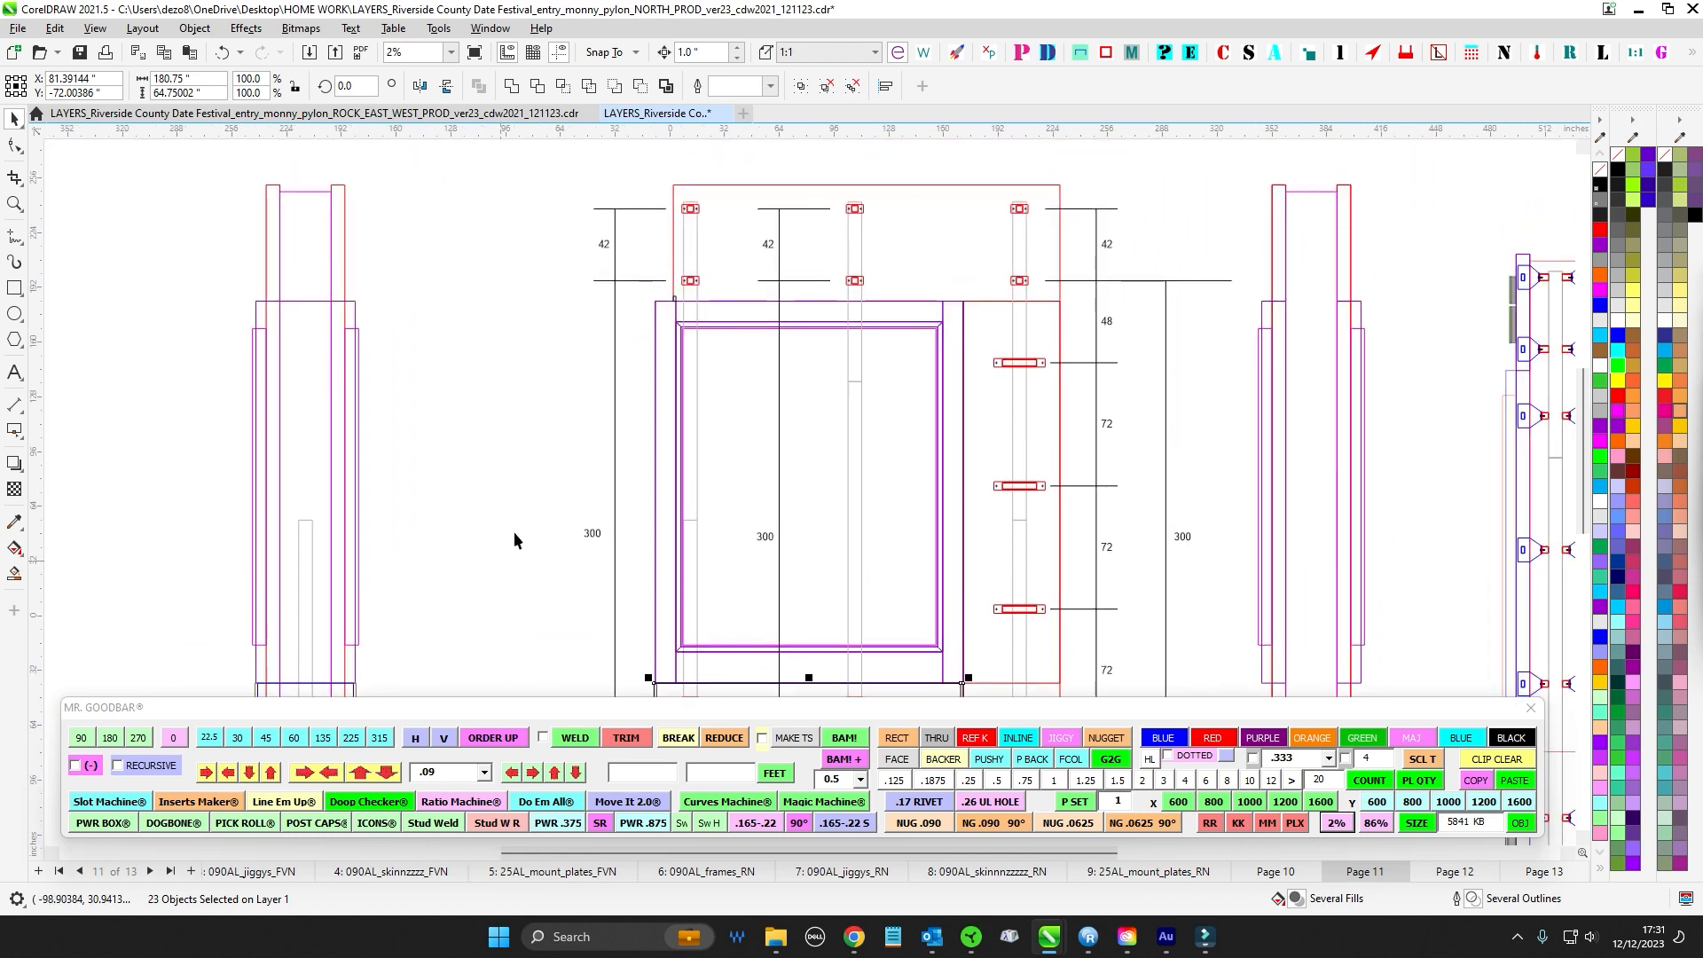
- Nudge the front elevation's narrow vertical rectangle beside the display opening 6 inches left and back to the right
left_click(655, 339)
scroll(655, 323, "down", 1)
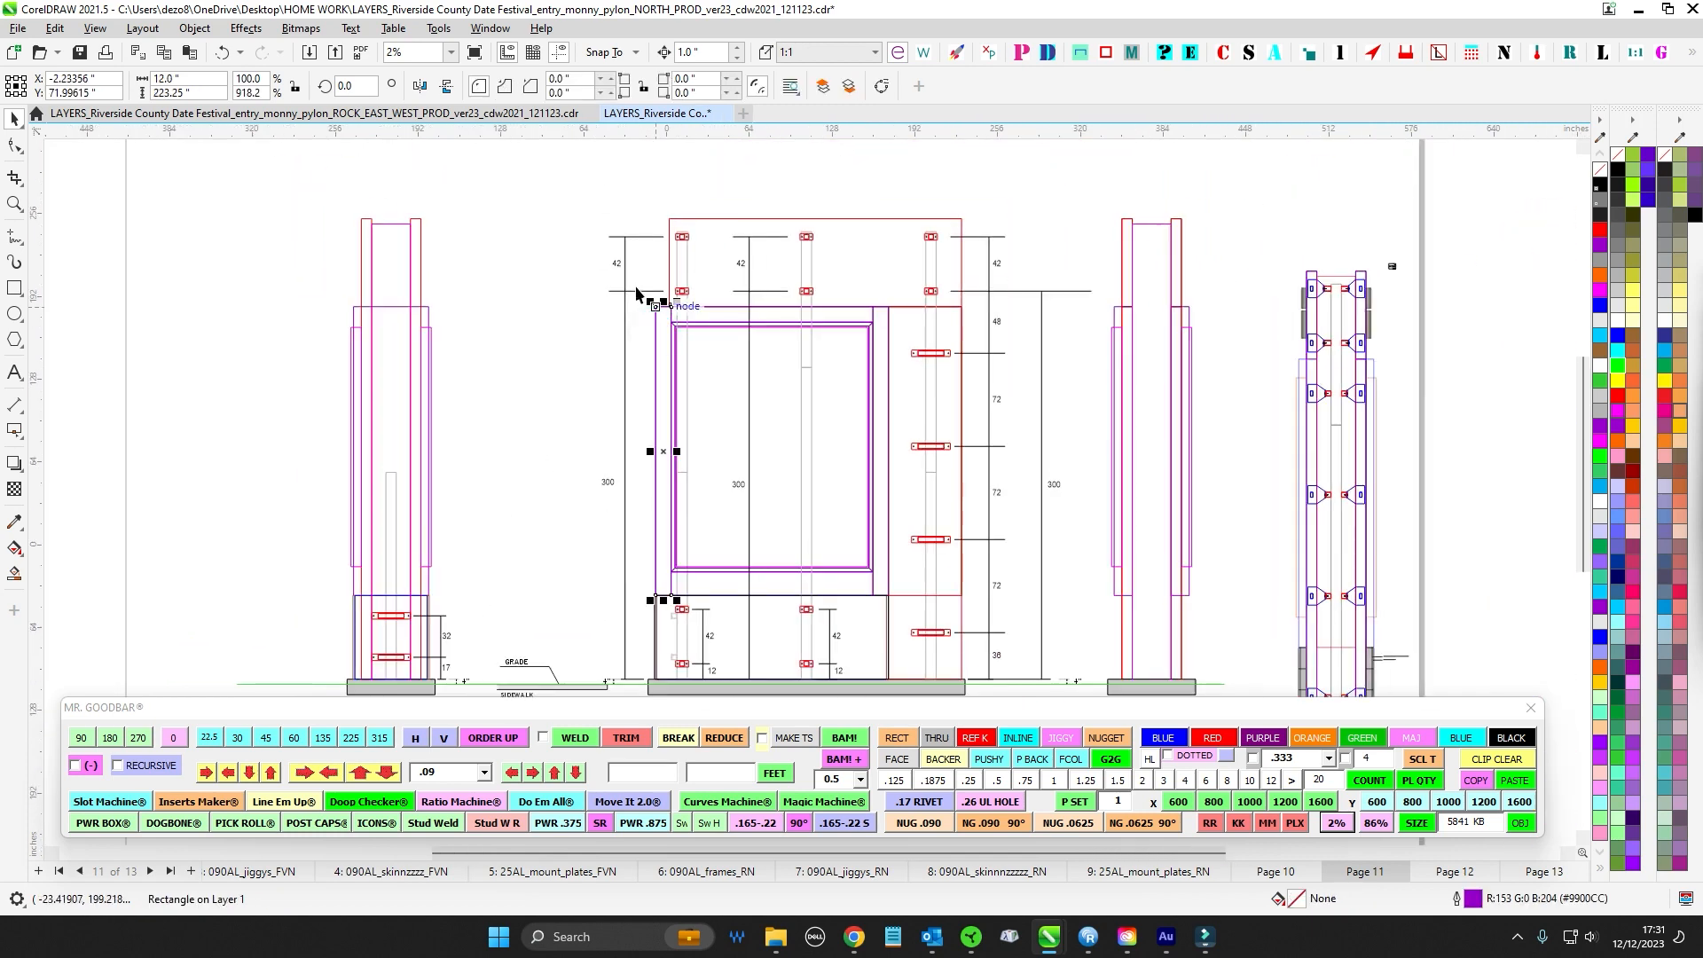
key("Left")
key("Left")
key("Left")
key("Left")
key("Left")
key("Left")
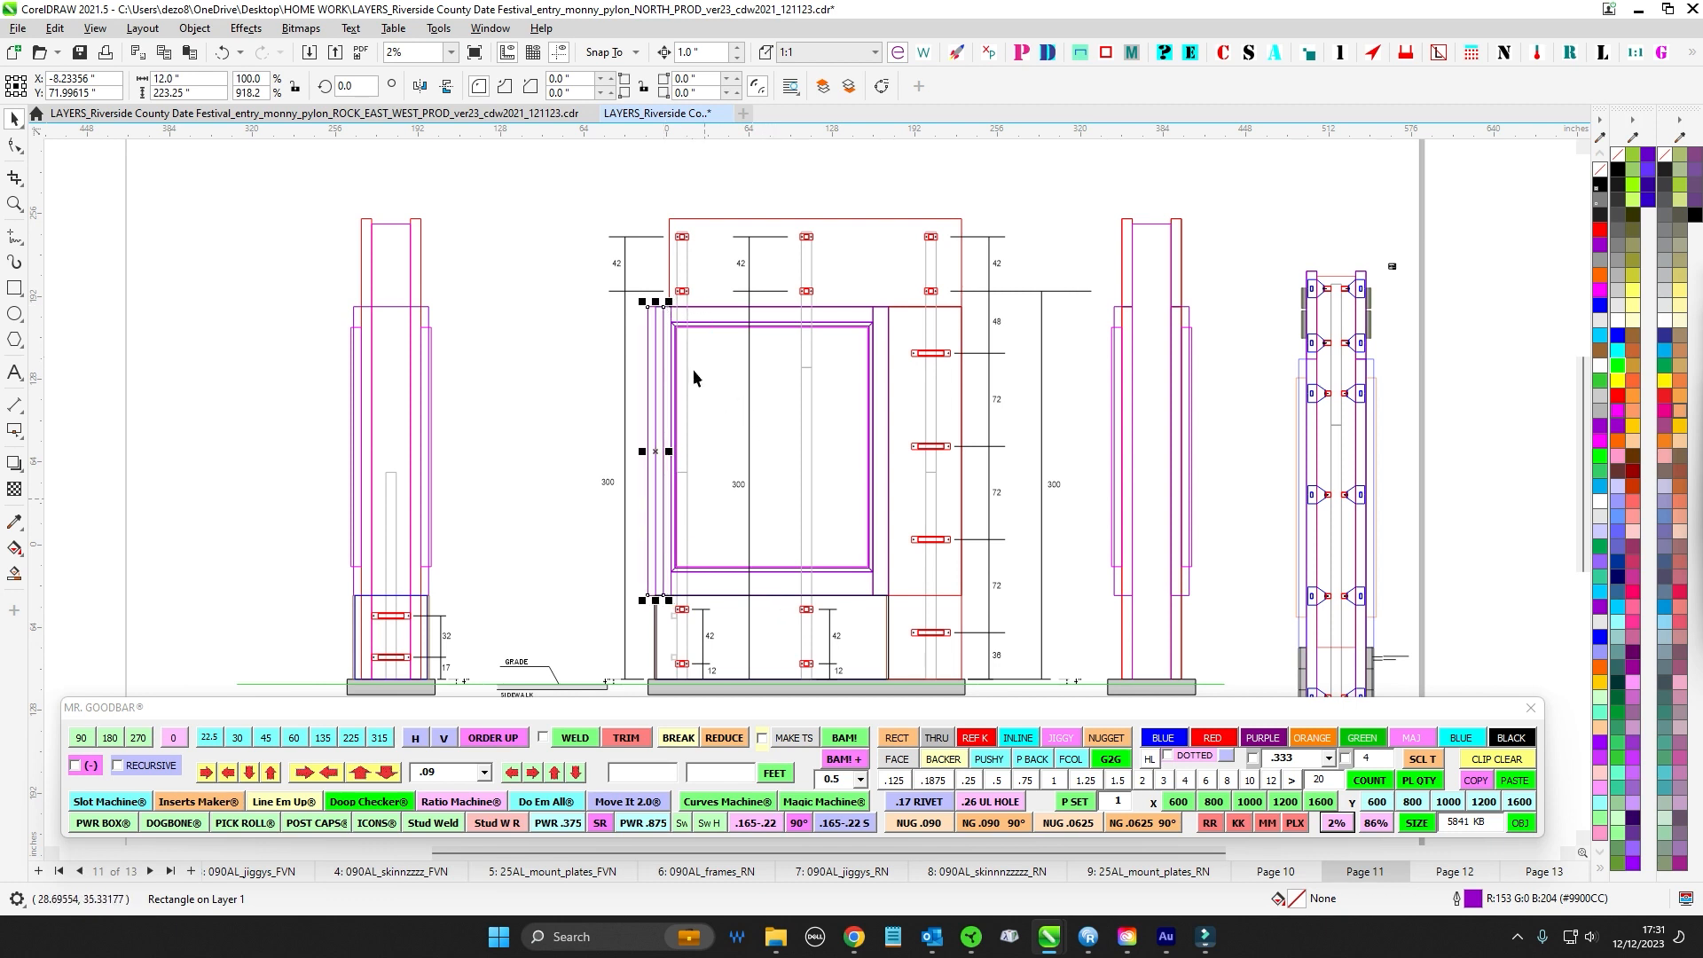
key("Right")
key("Right")
key("Right")
key("Right")
key("Right")
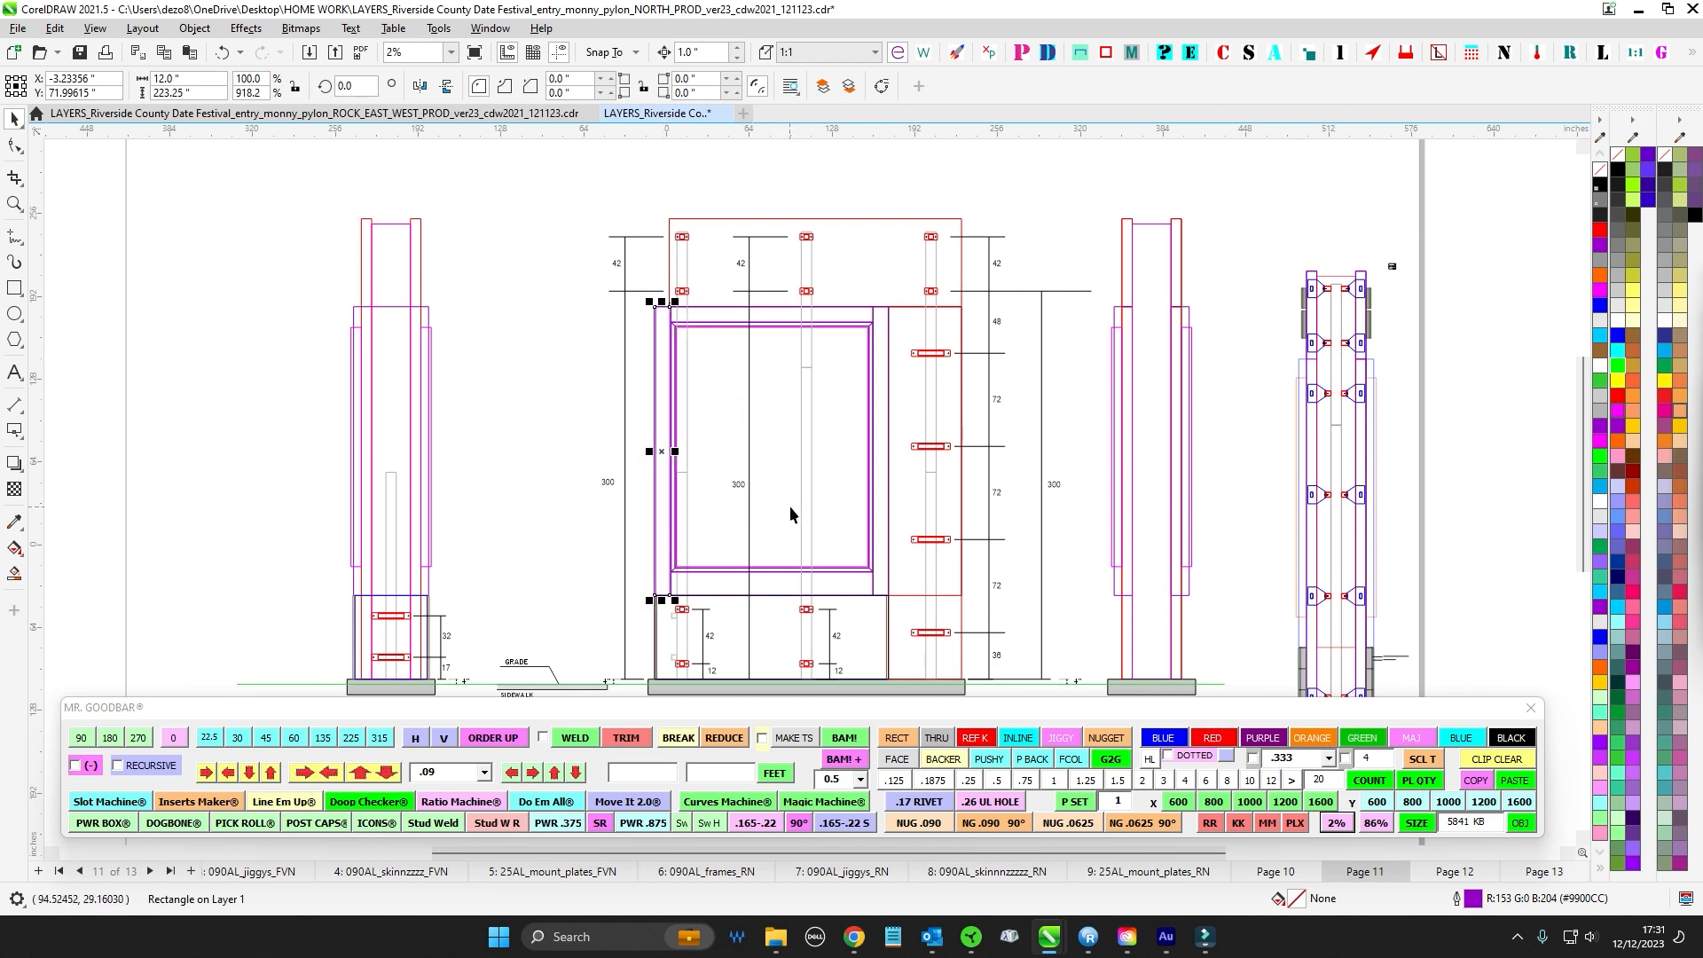
- Select the side elevation's cabinet rectangle, then the top, vertical and bottom trim pieces around the front elevation's display opening
left_click(385, 305)
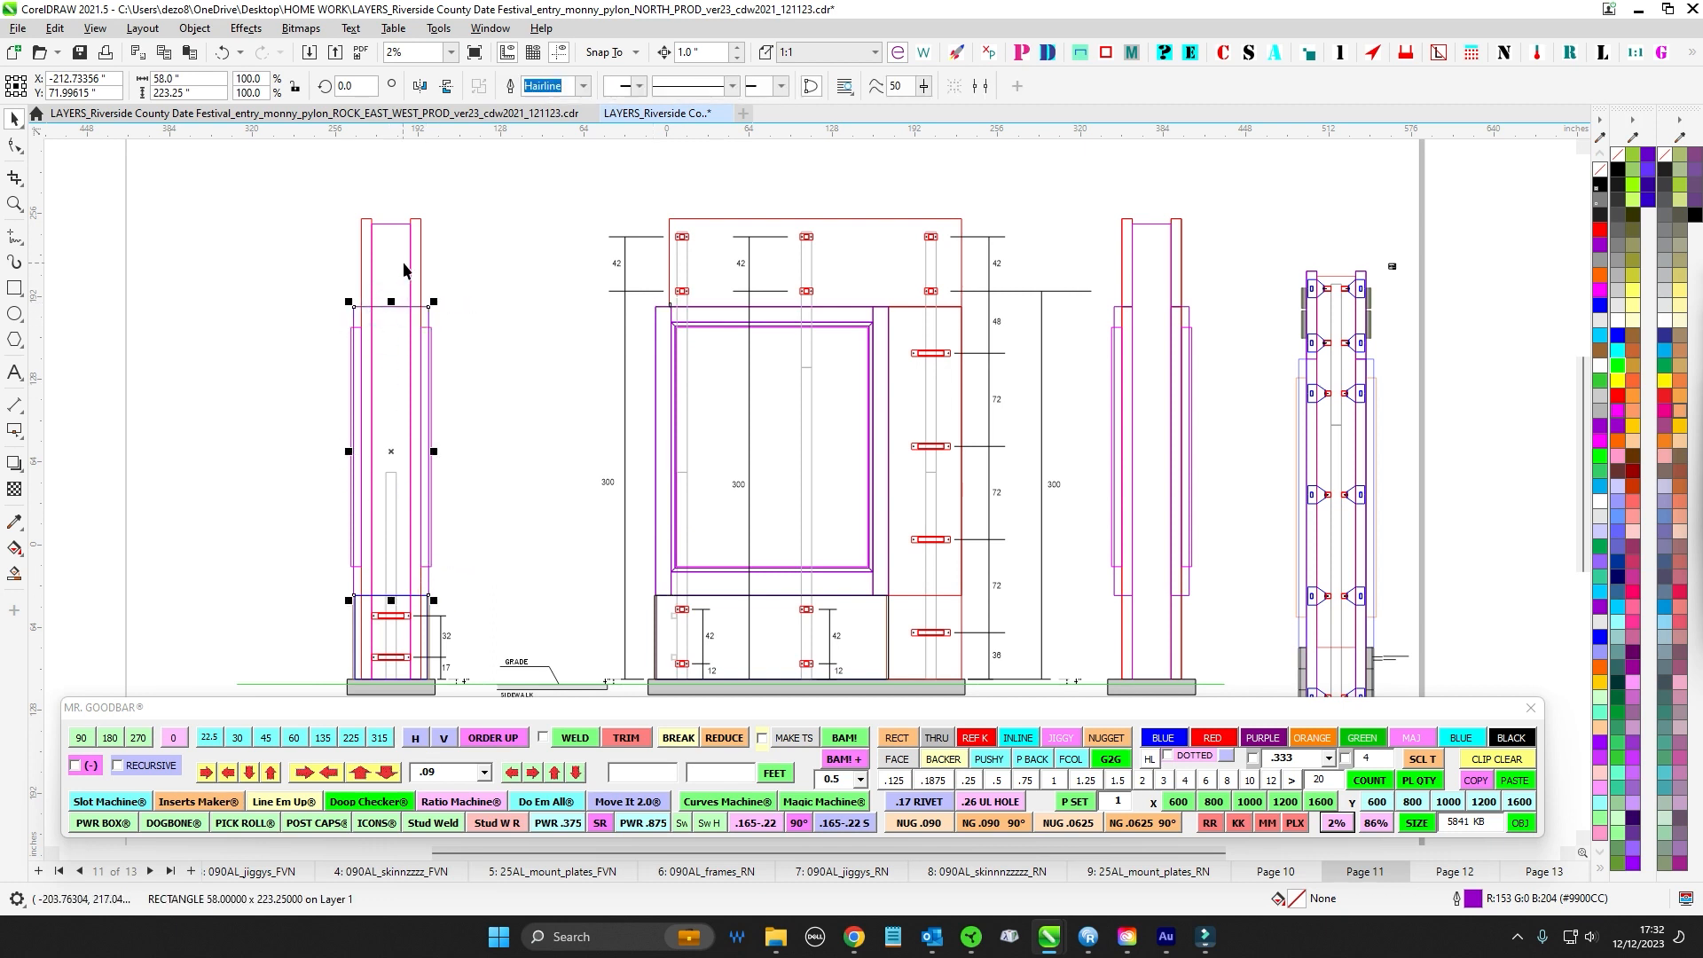
left_click(573, 389)
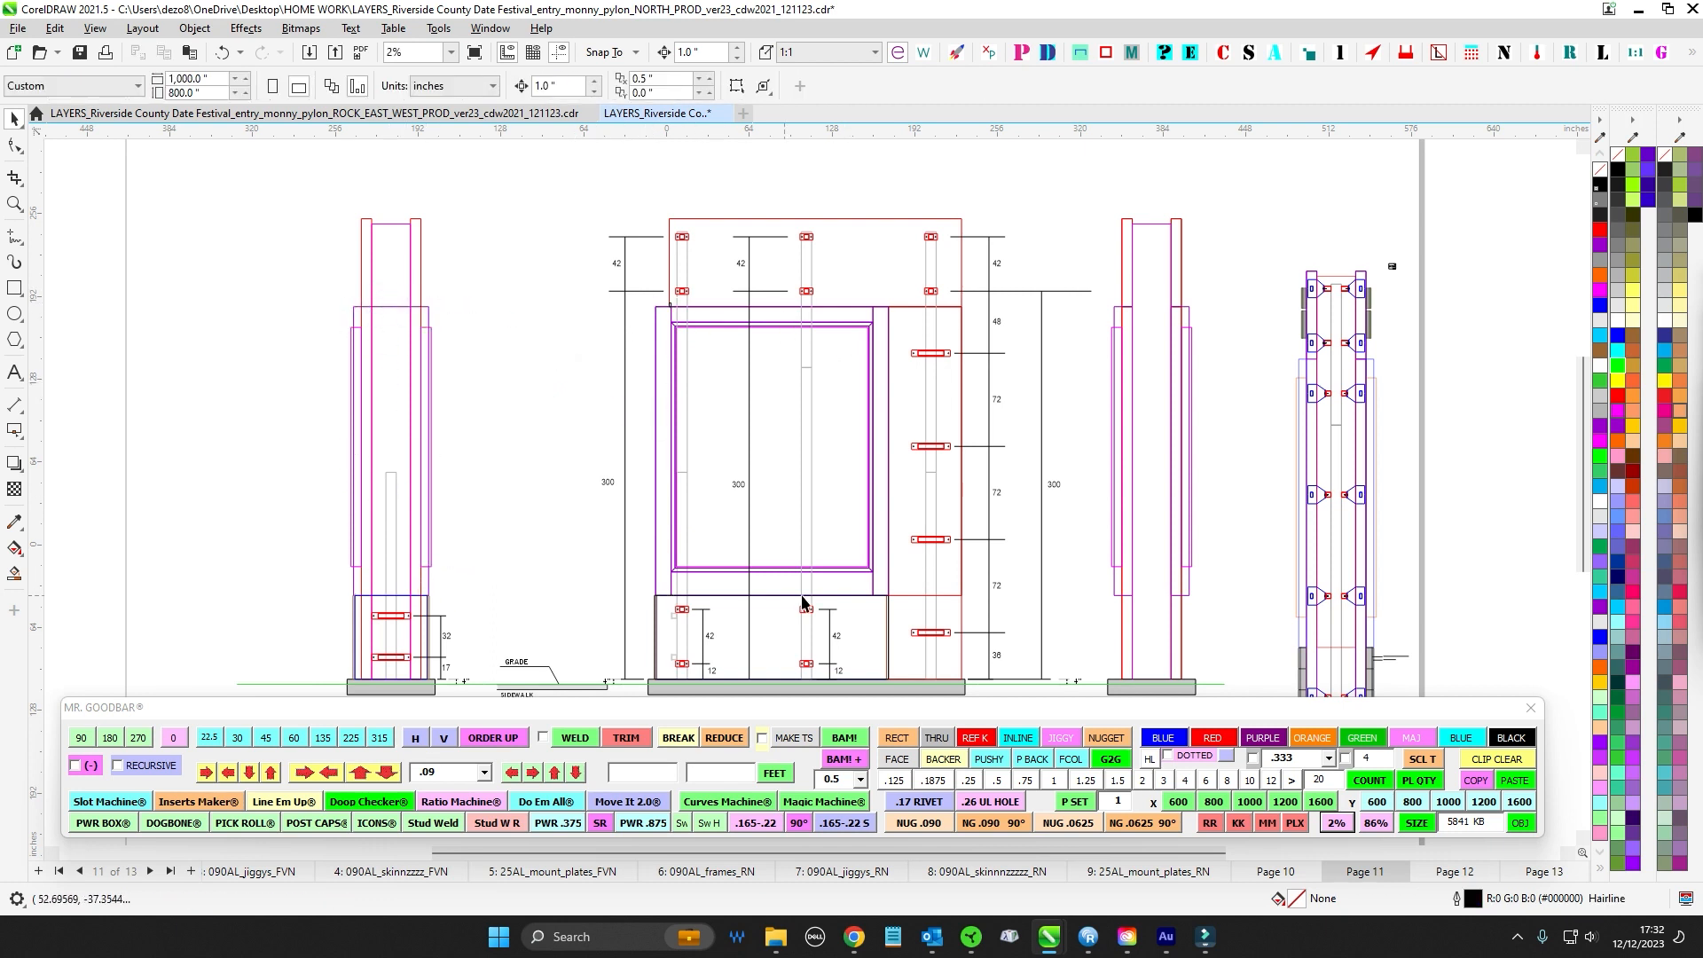
scroll(708, 327, "up", 1)
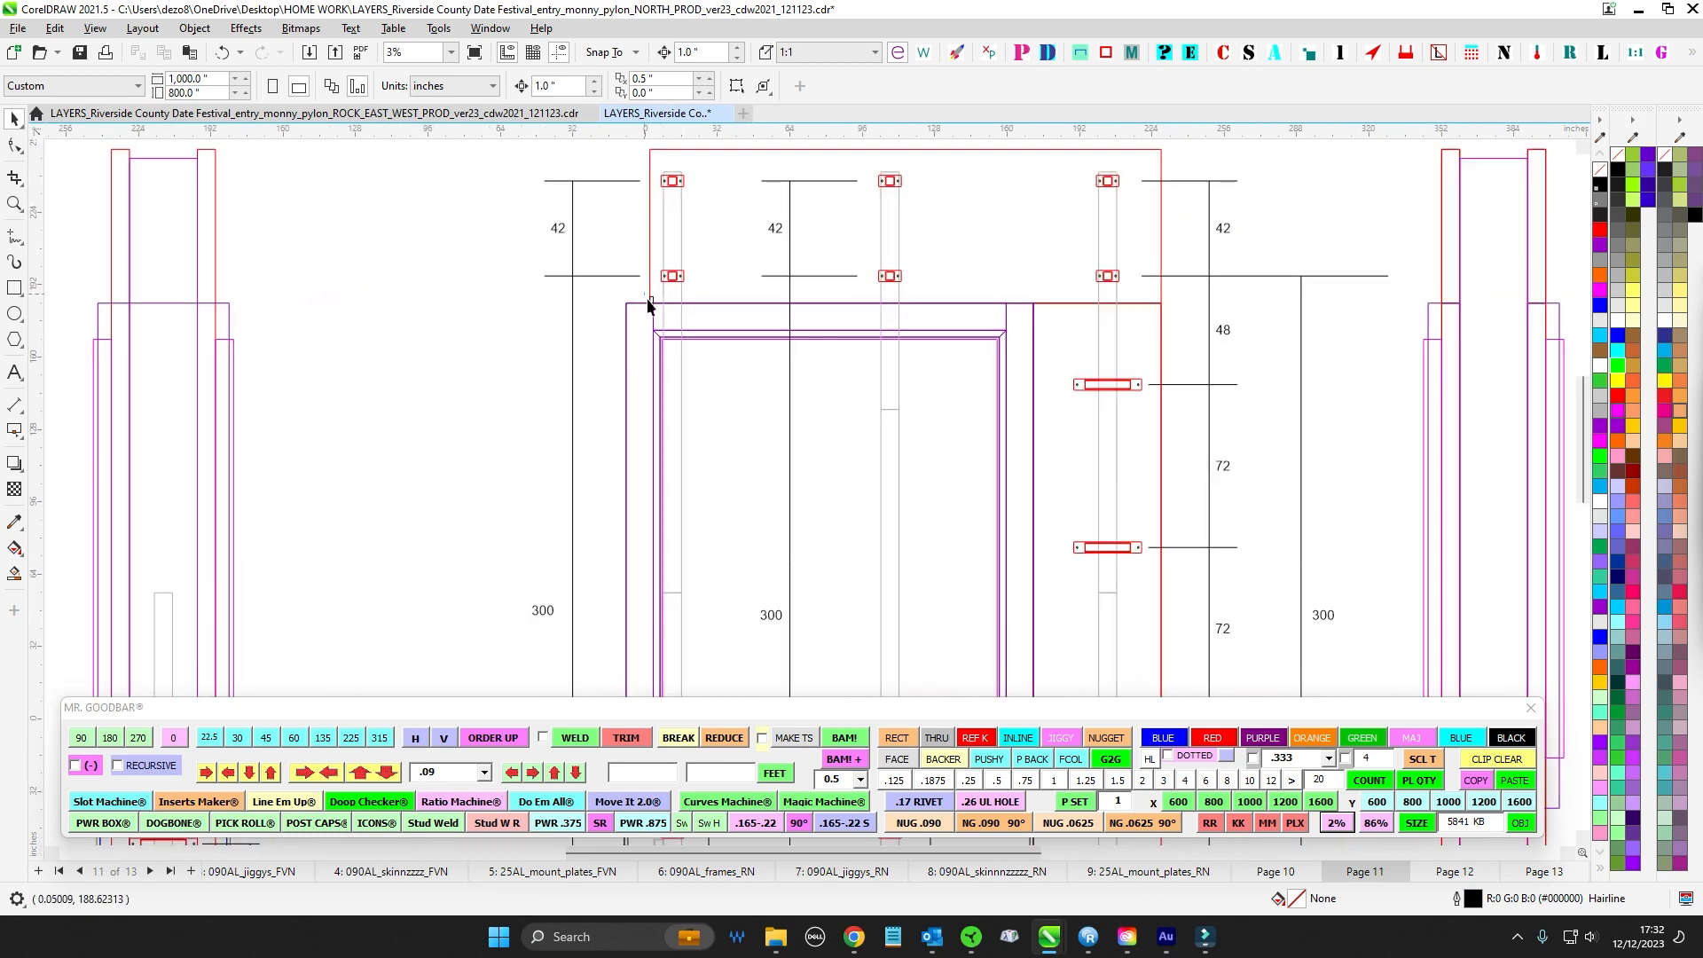
left_click_drag(645, 294, 1016, 356)
scroll(974, 435, "down", 1)
left_click_drag(973, 435, 600, 359)
left_click_drag(608, 243, 672, 625)
left_click_drag(337, 568, 646, 620)
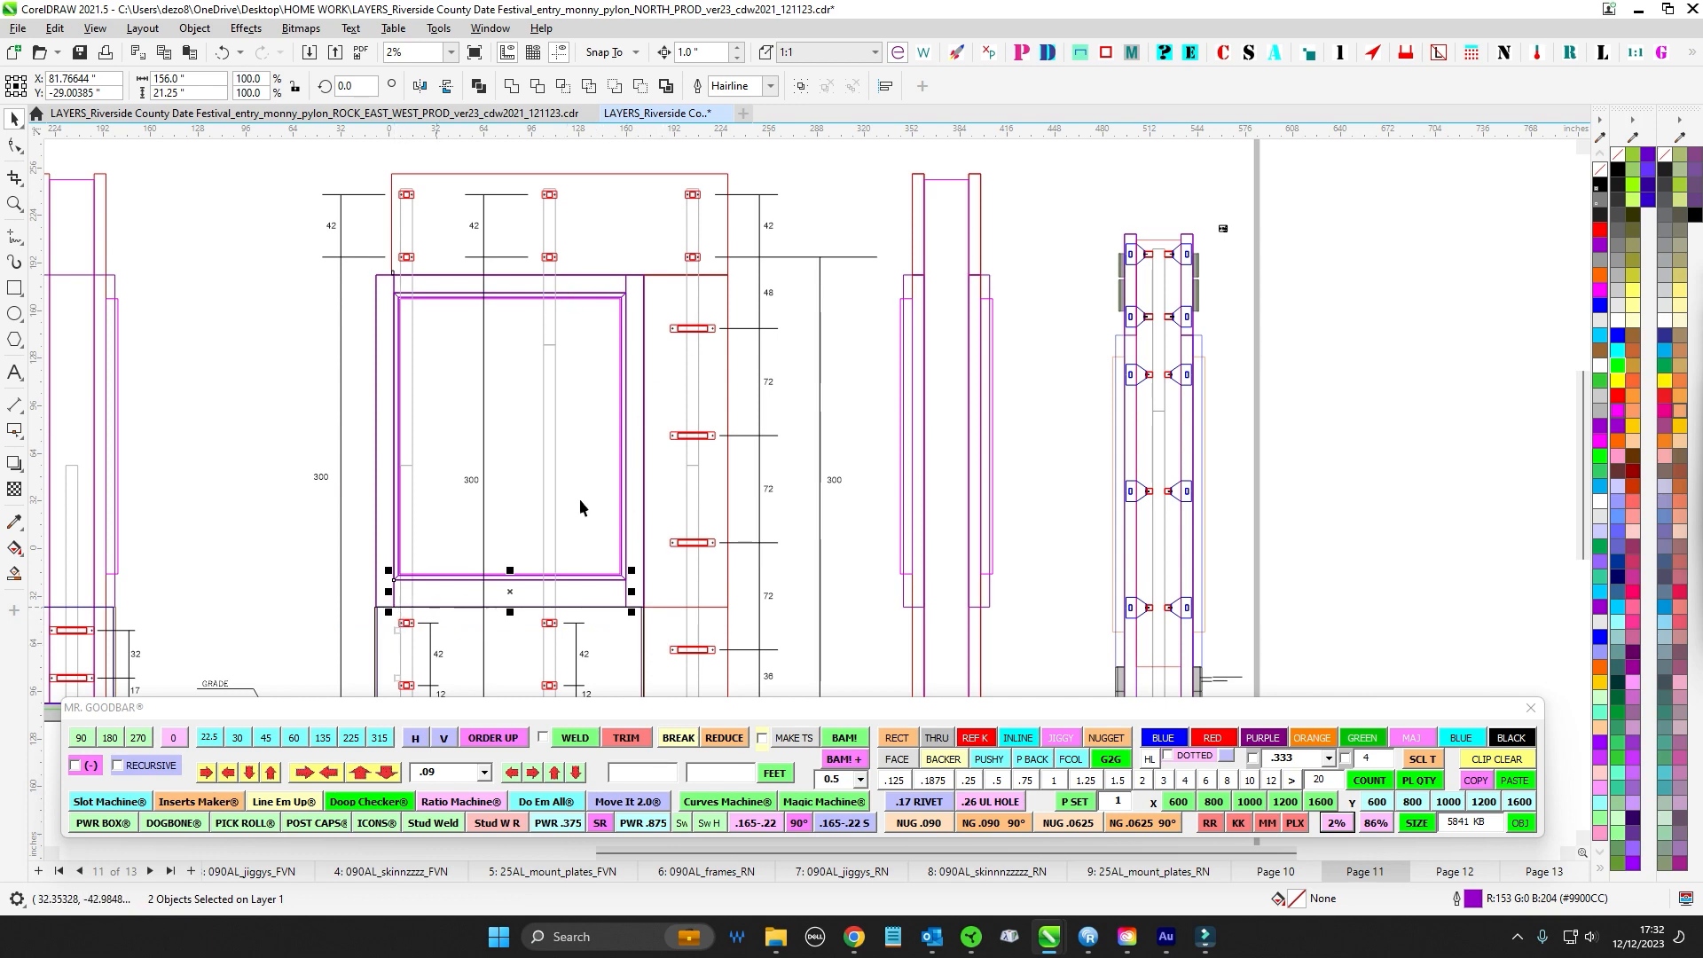
- Fill the magenta 148 x 185 display rectangle on the front elevation with light grey (#E6E6E6) and clear the selection
scroll(548, 306, "up", 2)
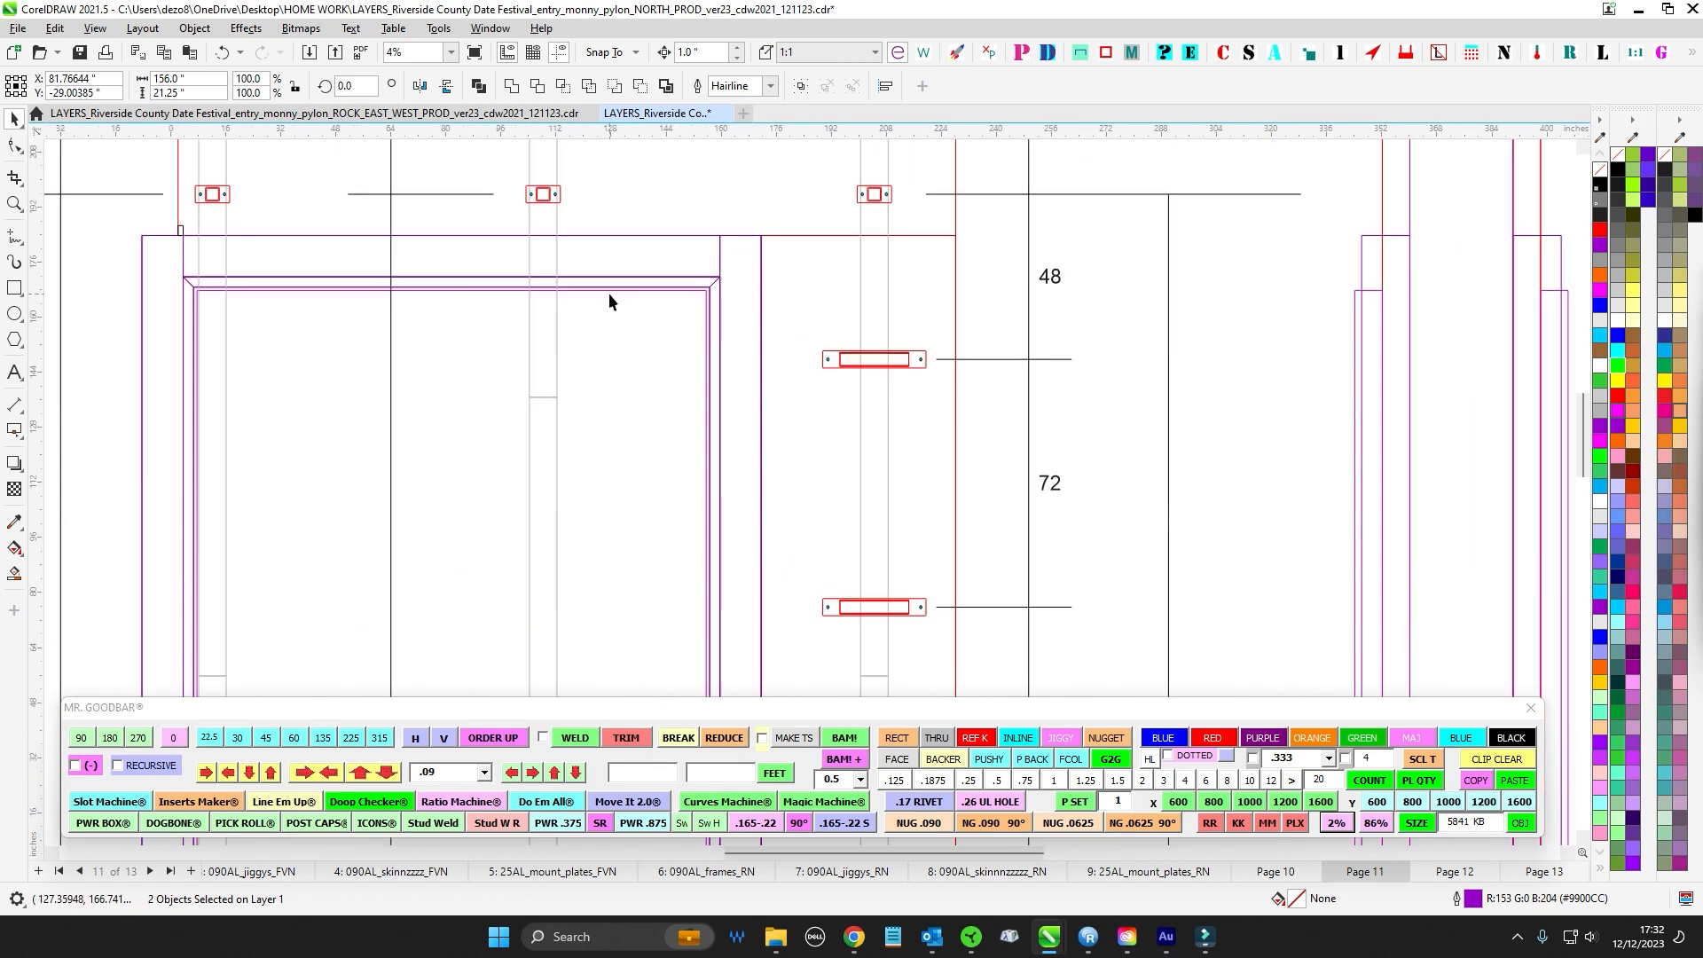
left_click(610, 291)
scroll(611, 291, "down", 2)
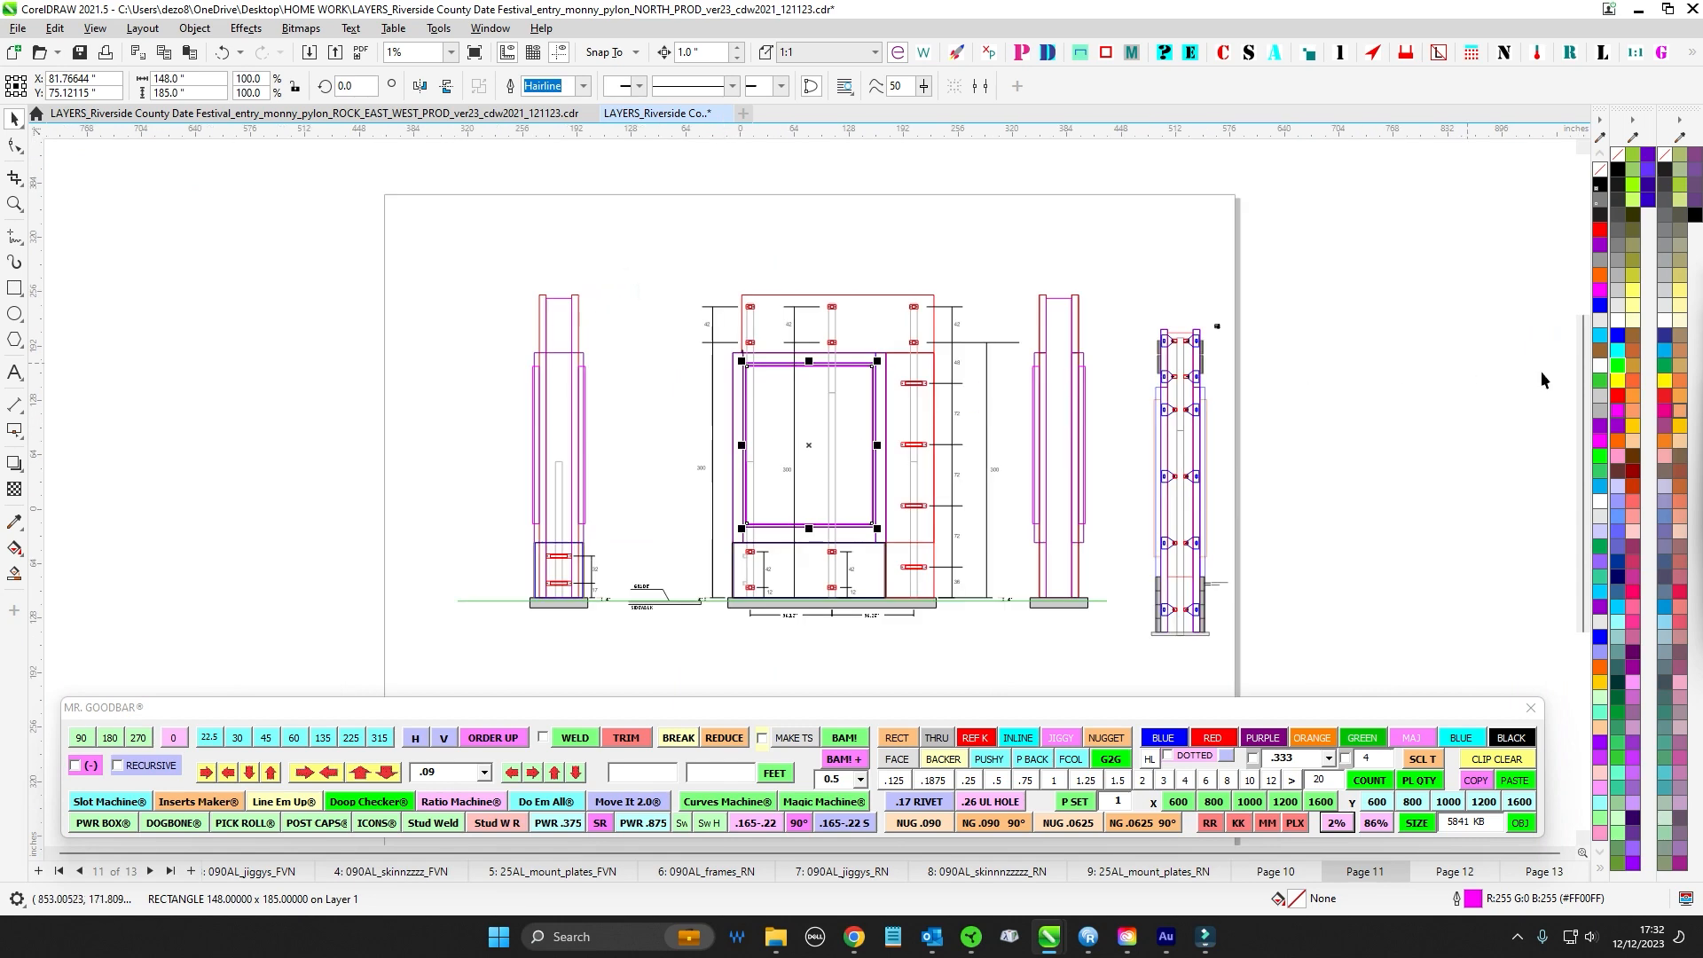
left_click(1622, 312)
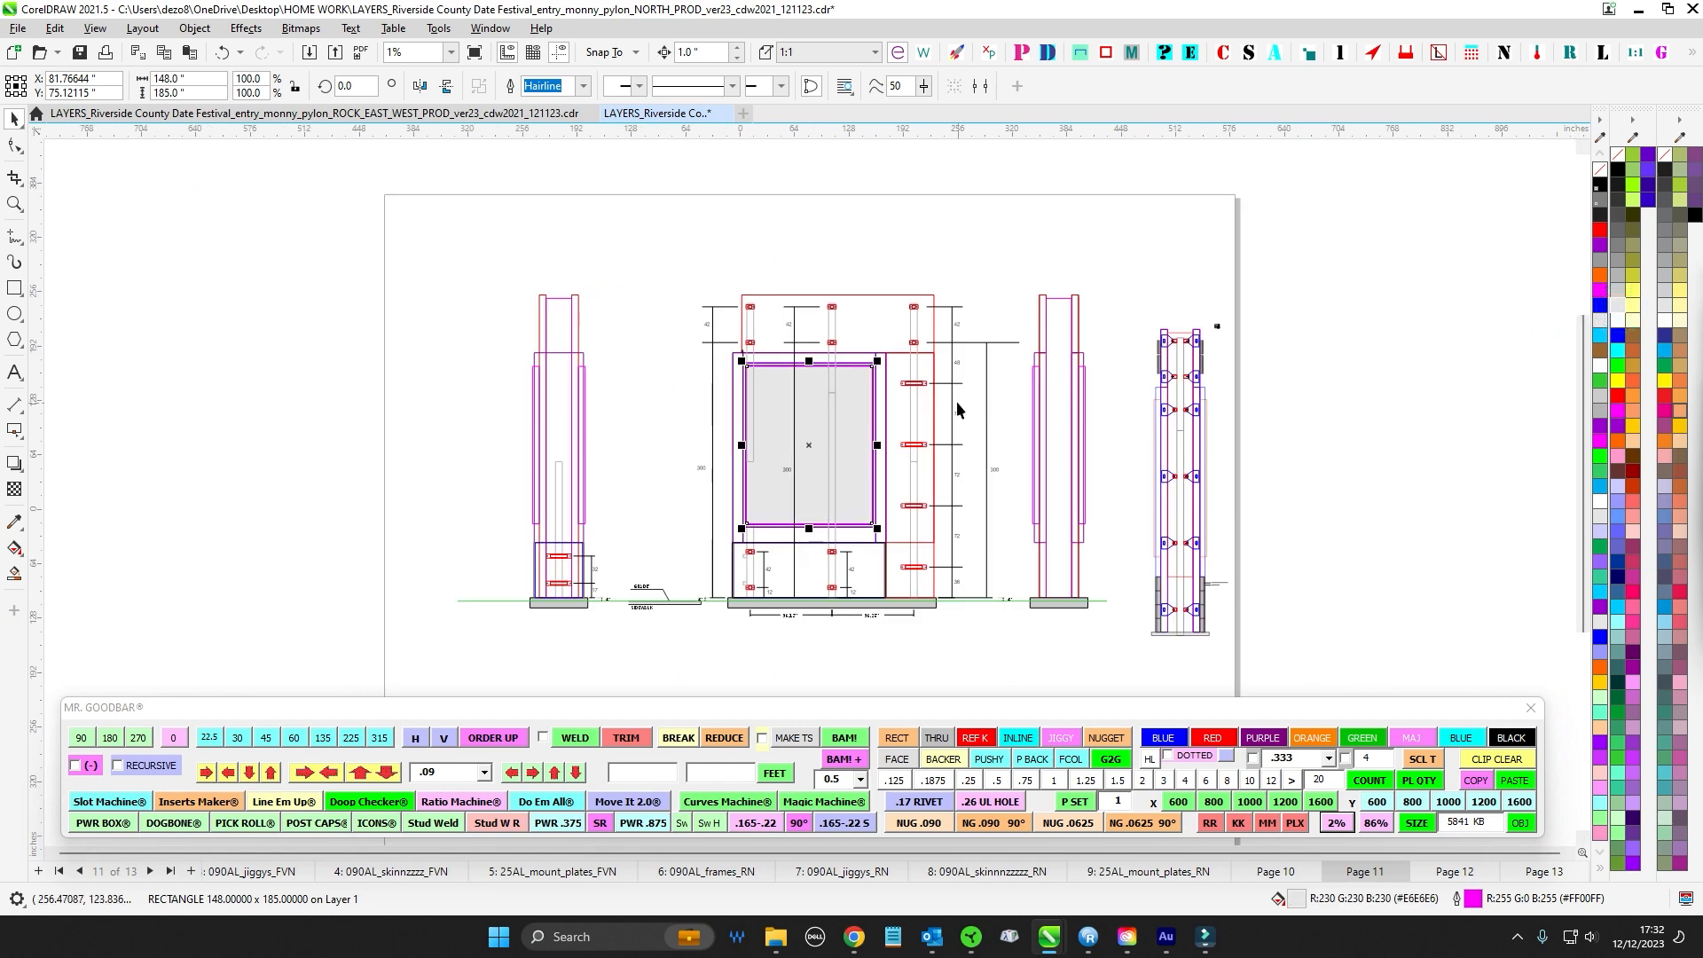
scroll(829, 363, "up", 1)
scroll(721, 359, "down", 1)
left_click(947, 254)
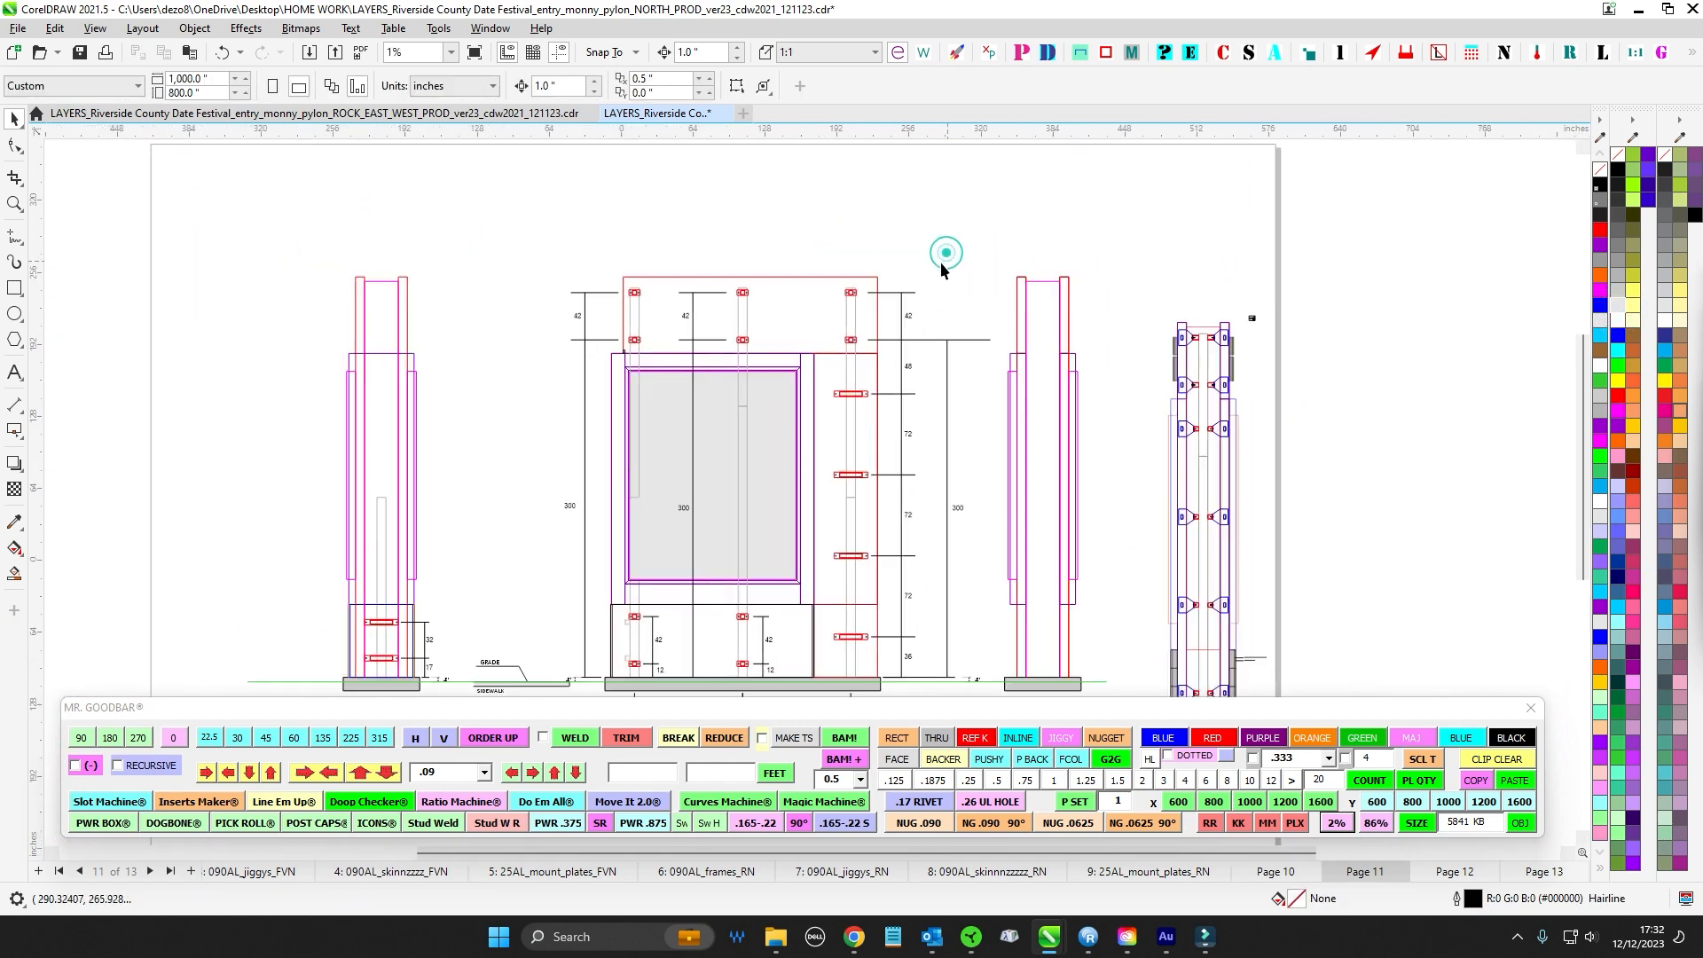
left_click_drag(936, 254, 843, 215)
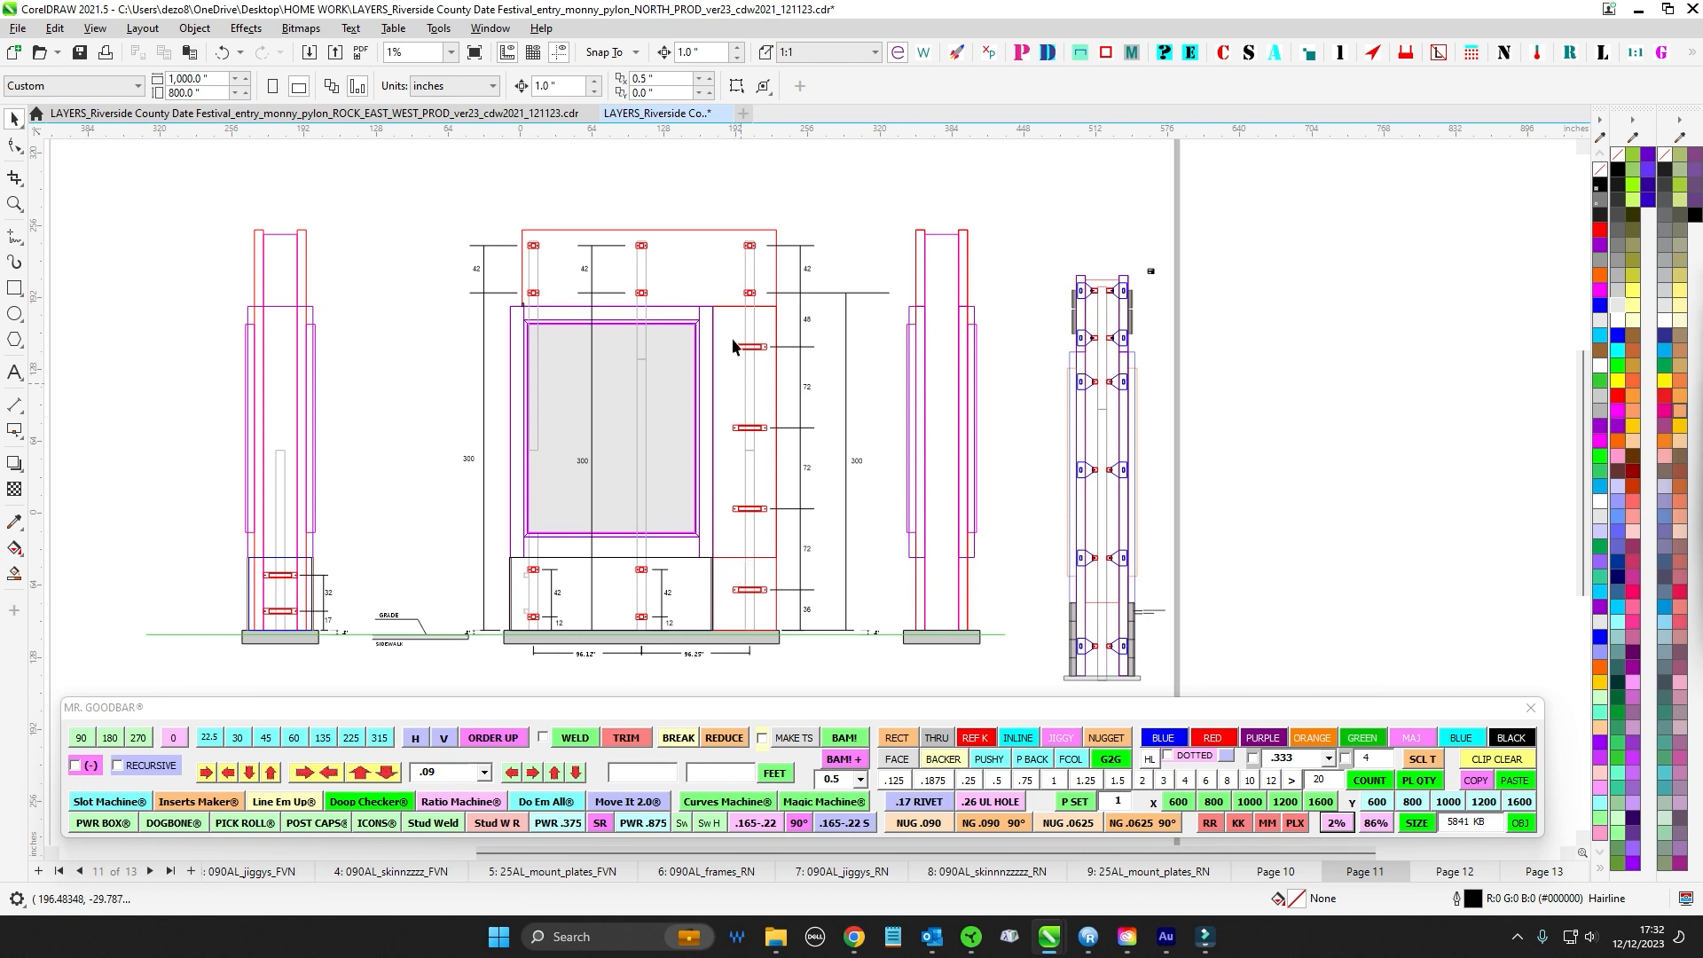
- Select the front elevation's red crown rectangle again and clear the selection
left_click(707, 233)
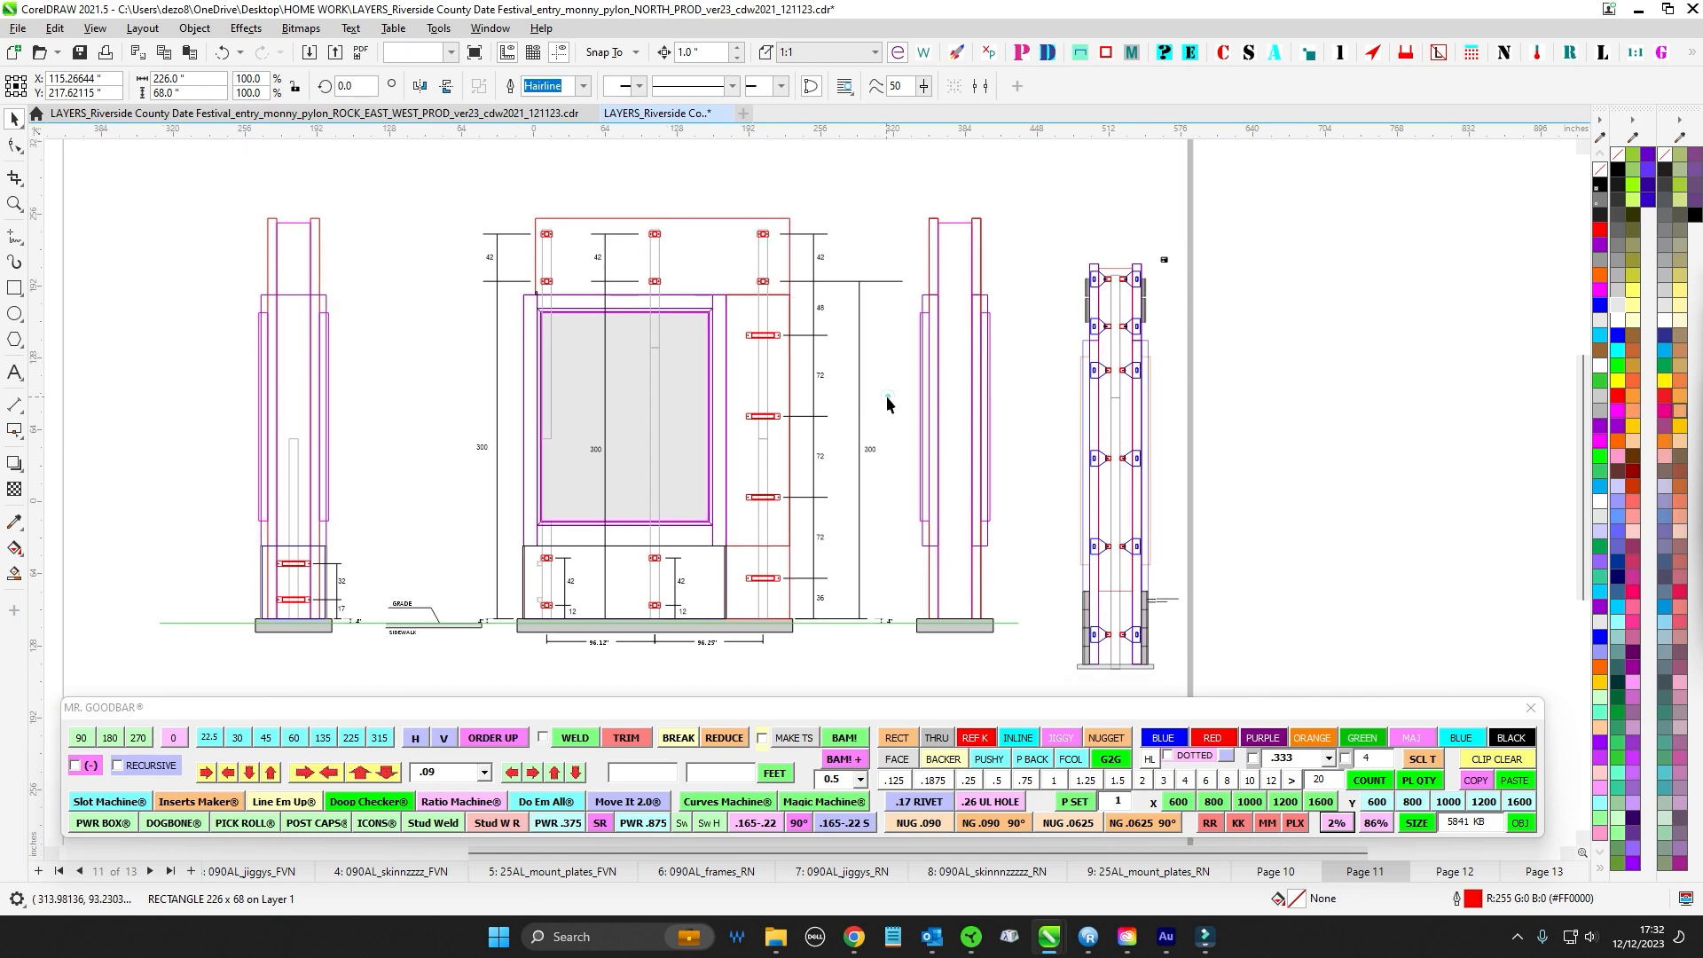
left_click(887, 396)
scroll(797, 273, "up", 1)
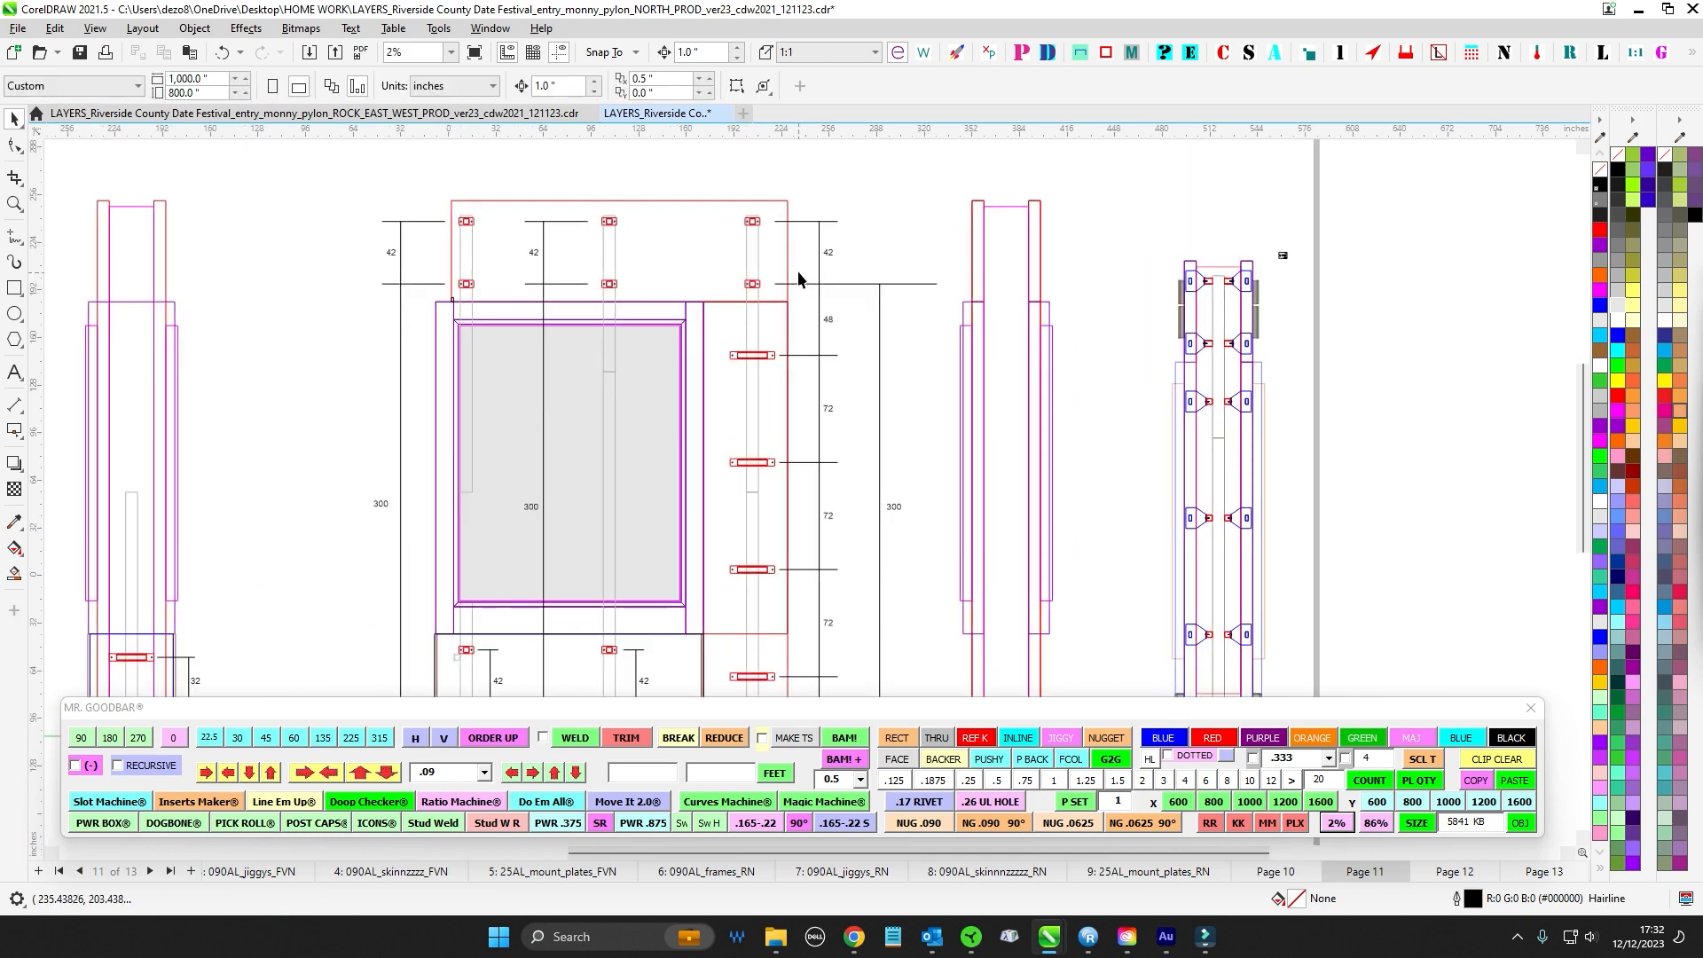
- Pick out the 226 x 68 crown outline above the front elevation's display opening, then deselect it
left_click(787, 242)
scroll(914, 217, "down", 1)
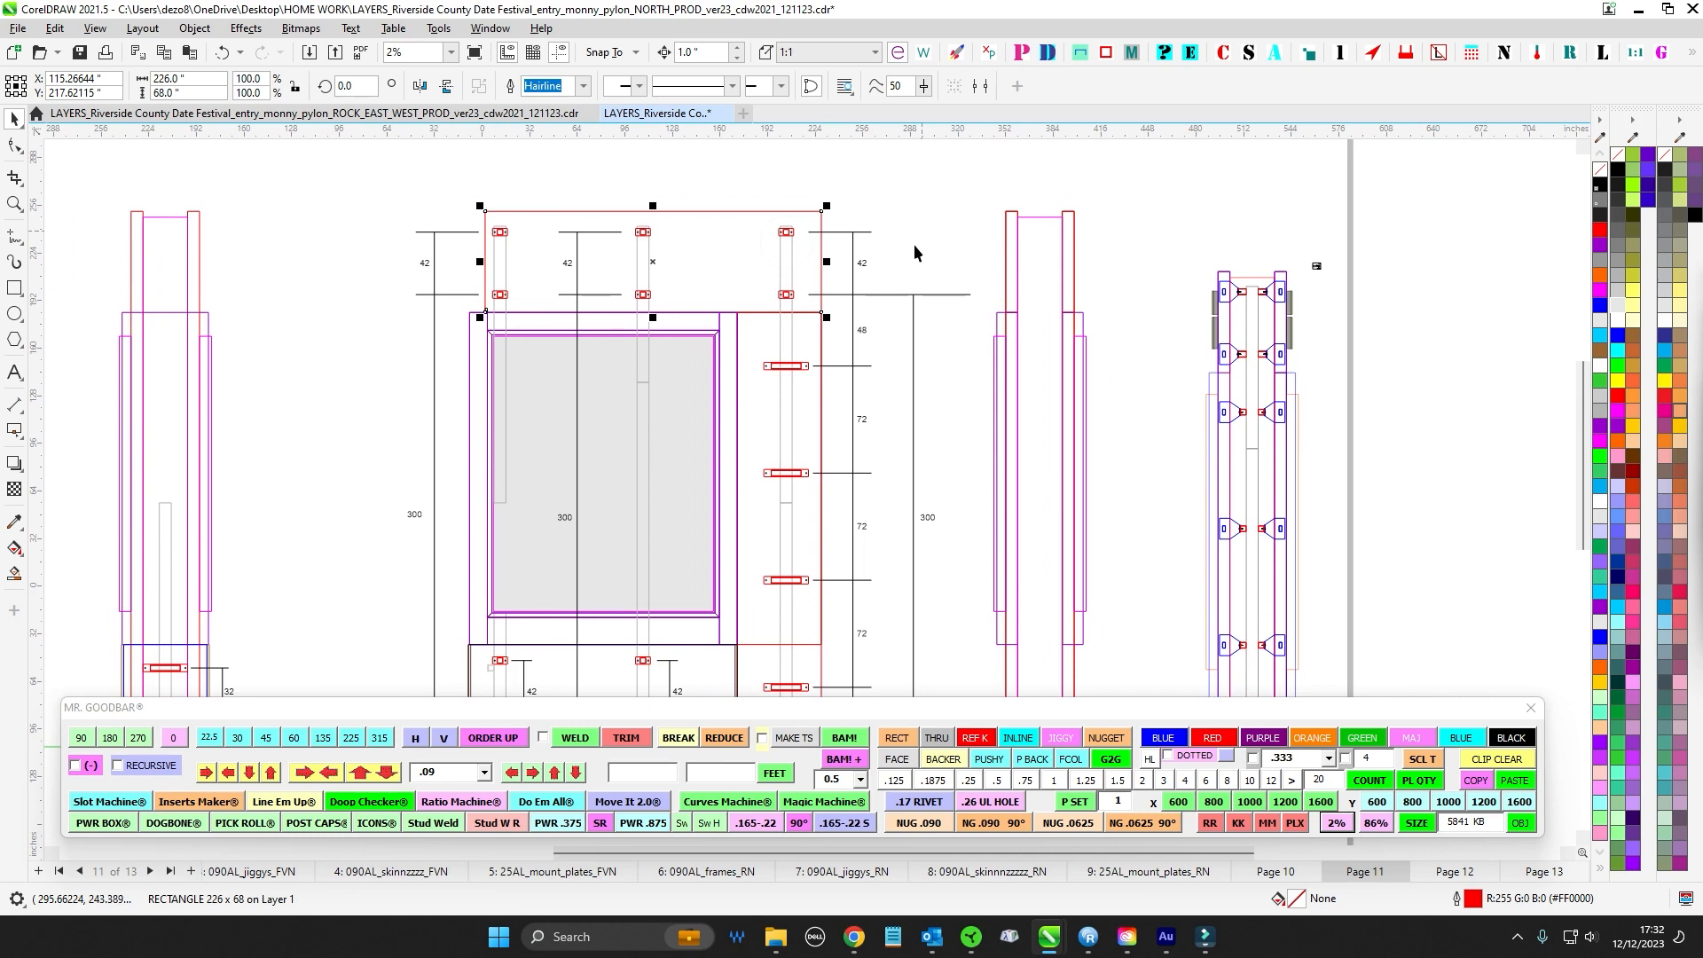
scroll(918, 227, "down", 1)
mouse_move(928, 477)
left_mouse_down()
mouse_move(912, 505)
mouse_move(931, 487)
left_mouse_up()
left_click_drag(844, 670, 886, 692)
left_click(876, 675)
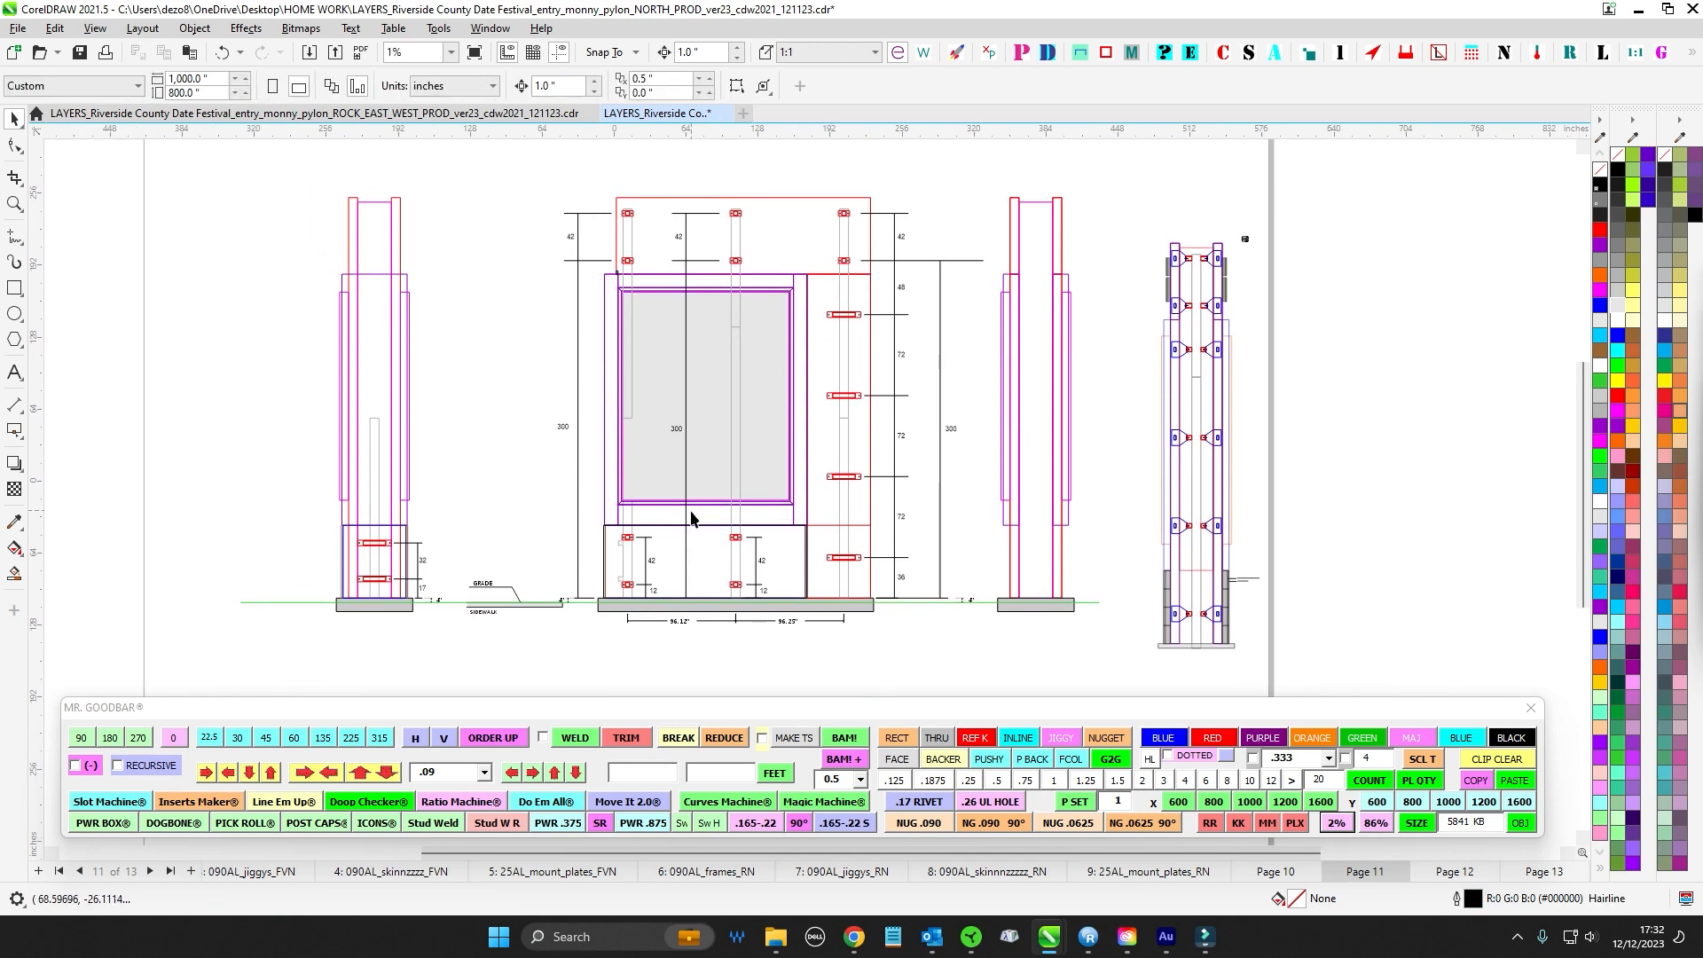
- Examine the front elevation on page 11, from the crown's mounting points down to the base and its dimensions
scroll(807, 444, "up", 3)
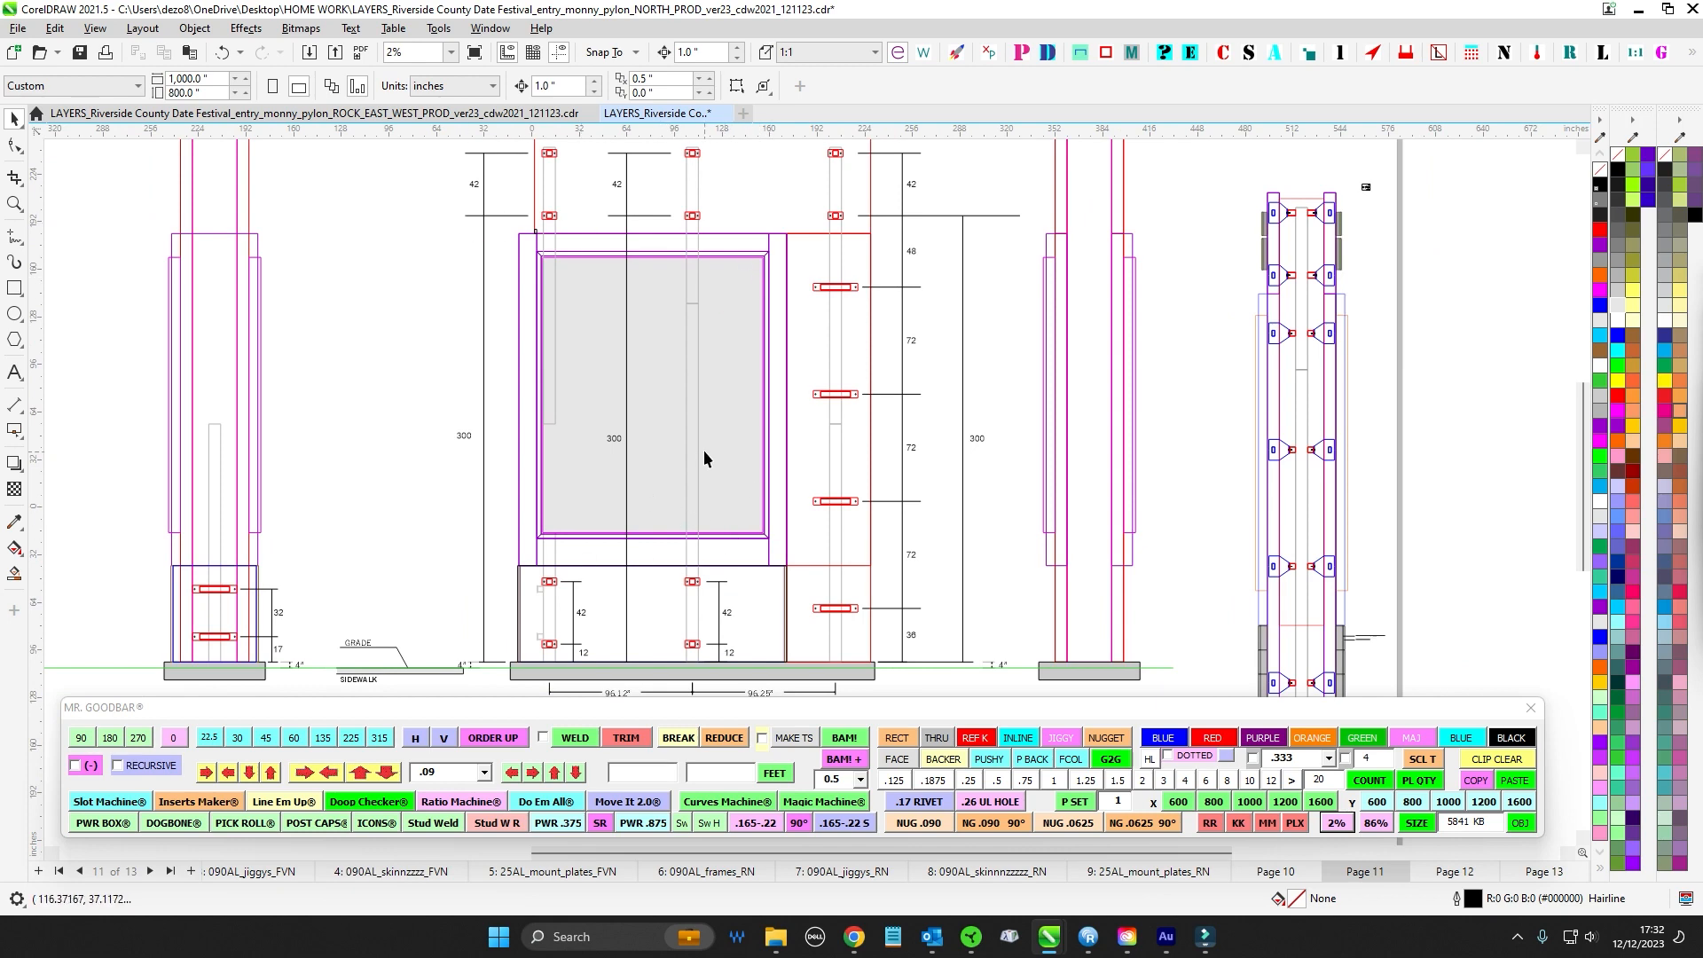
scroll(705, 452, "down", 1)
scroll(743, 306, "up", 2)
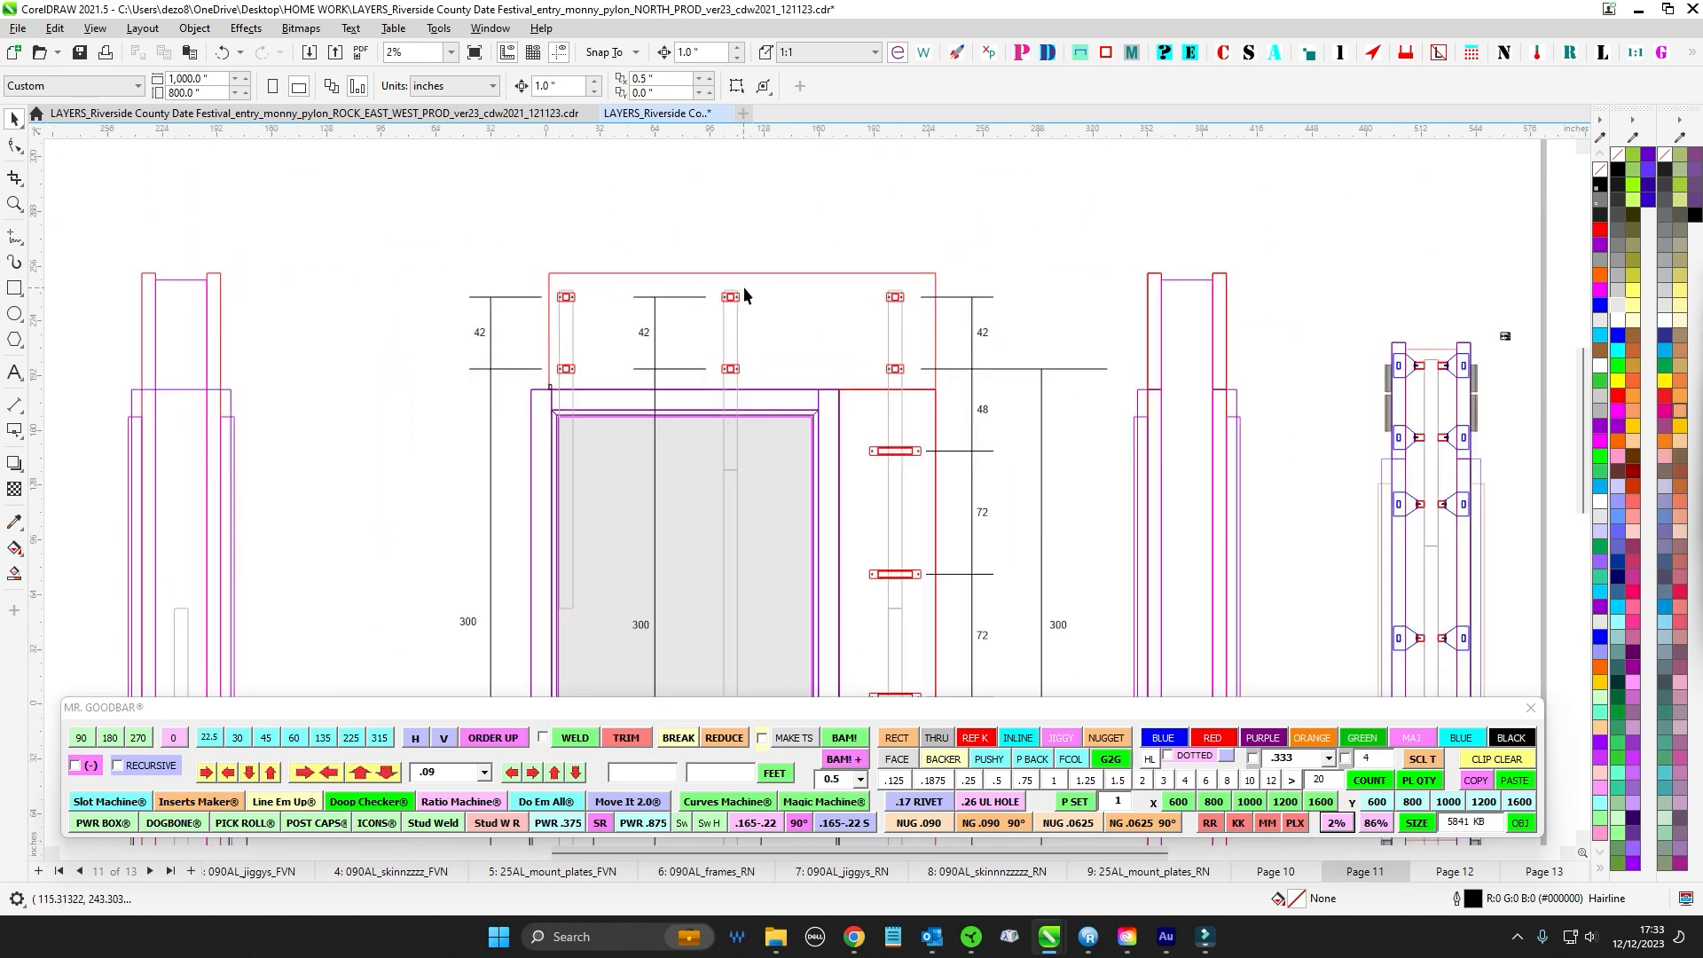
scroll(743, 285, "down", 2)
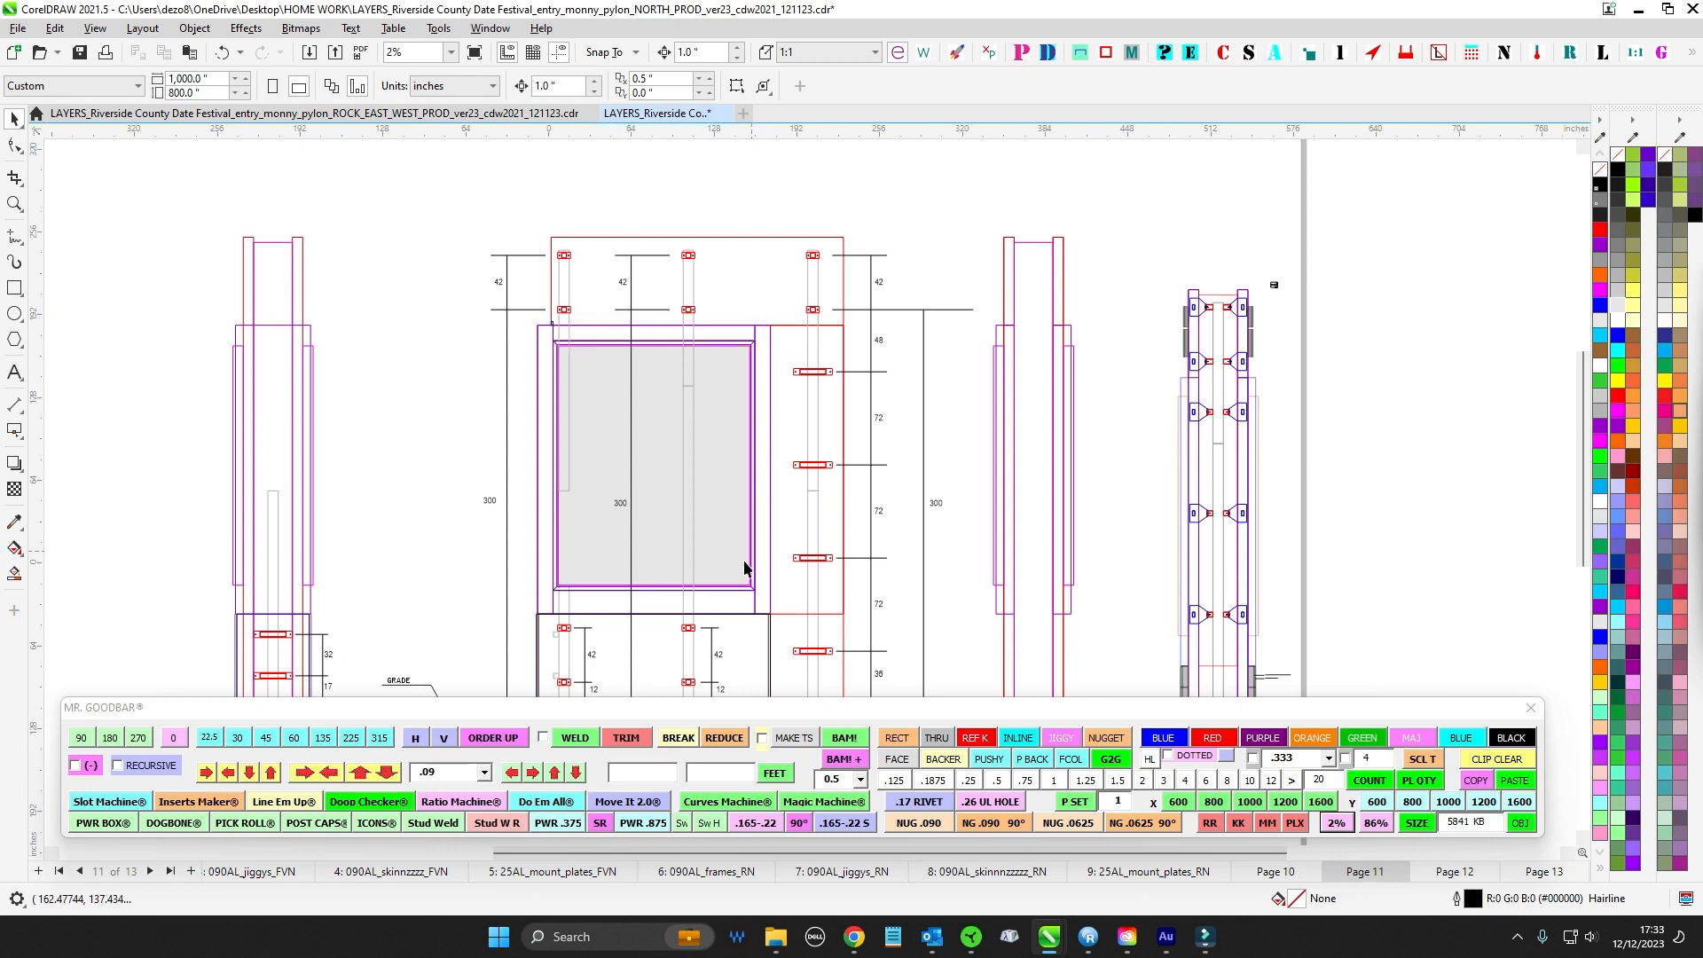
scroll(761, 390, "down", 1)
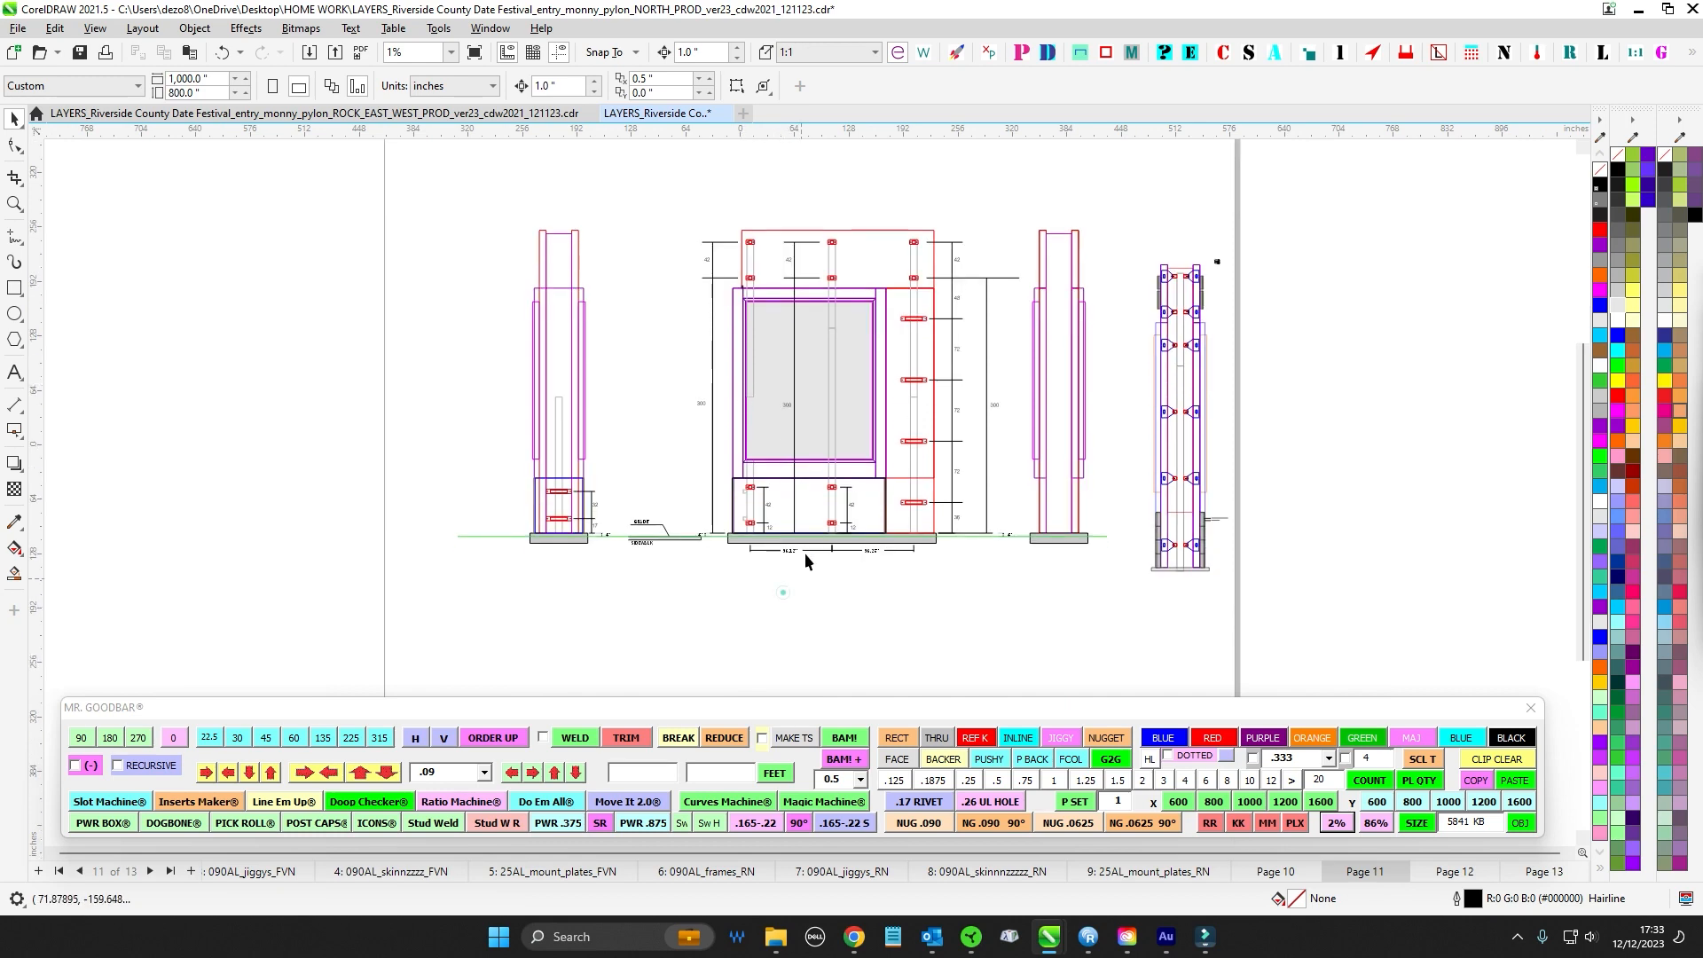
scroll(821, 485, "up", 2)
scroll(832, 588, "down", 1)
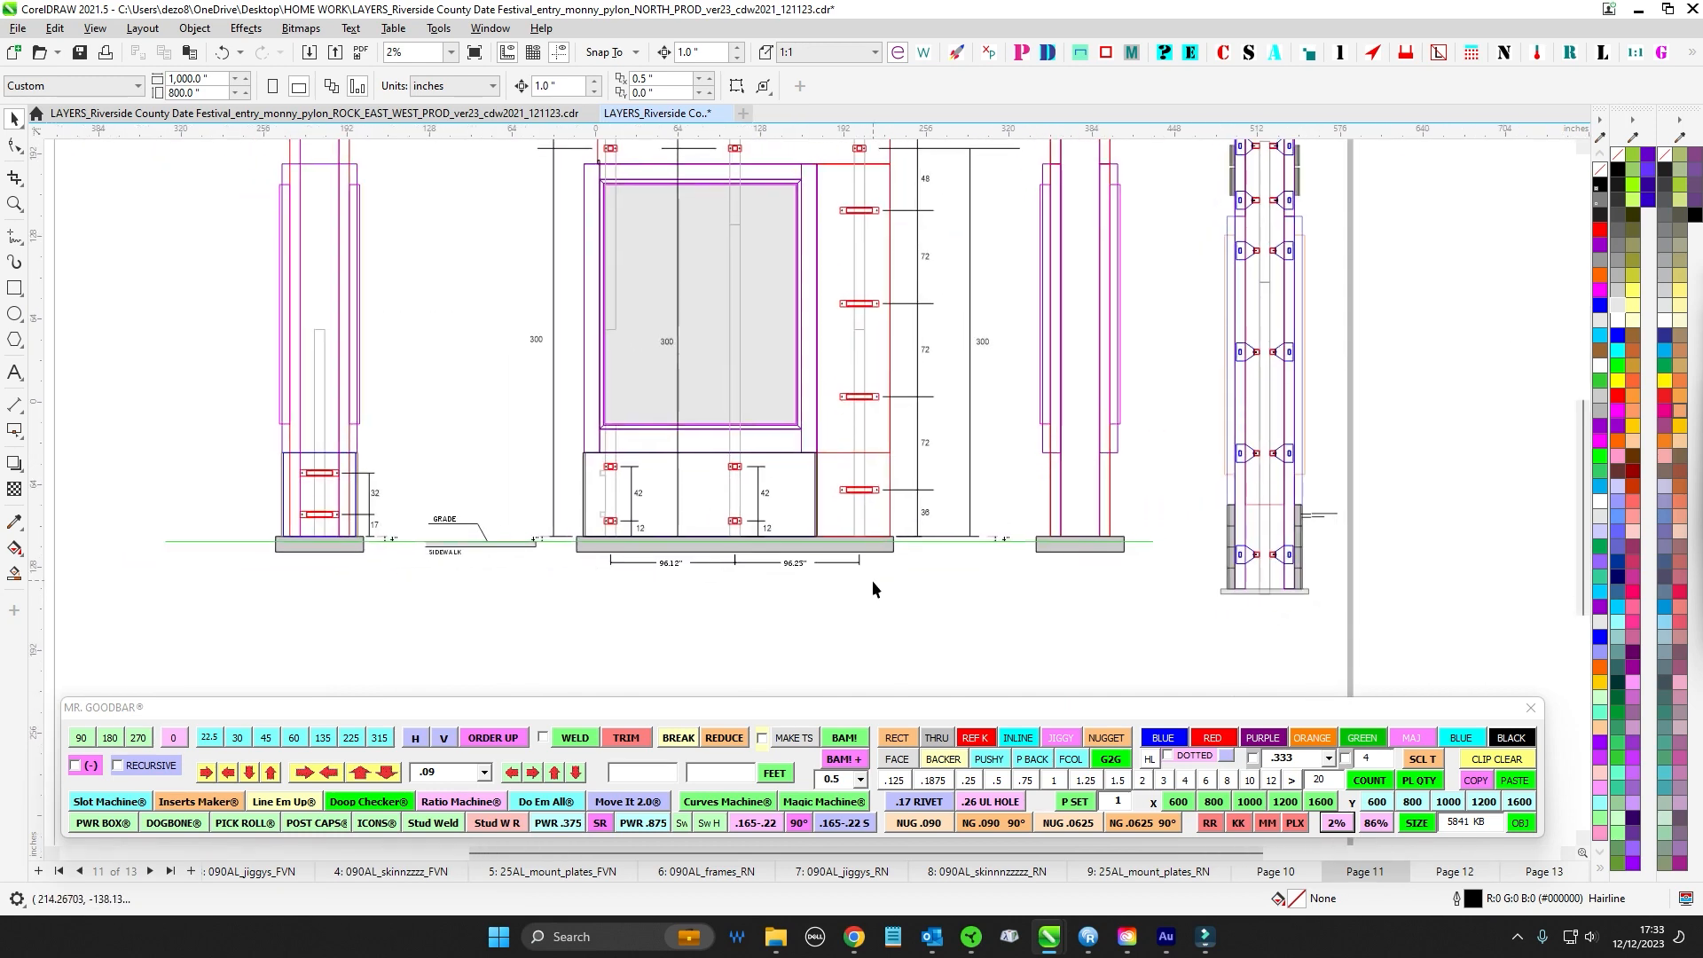
scroll(860, 614, "up", 1)
scroll(802, 650, "down", 1)
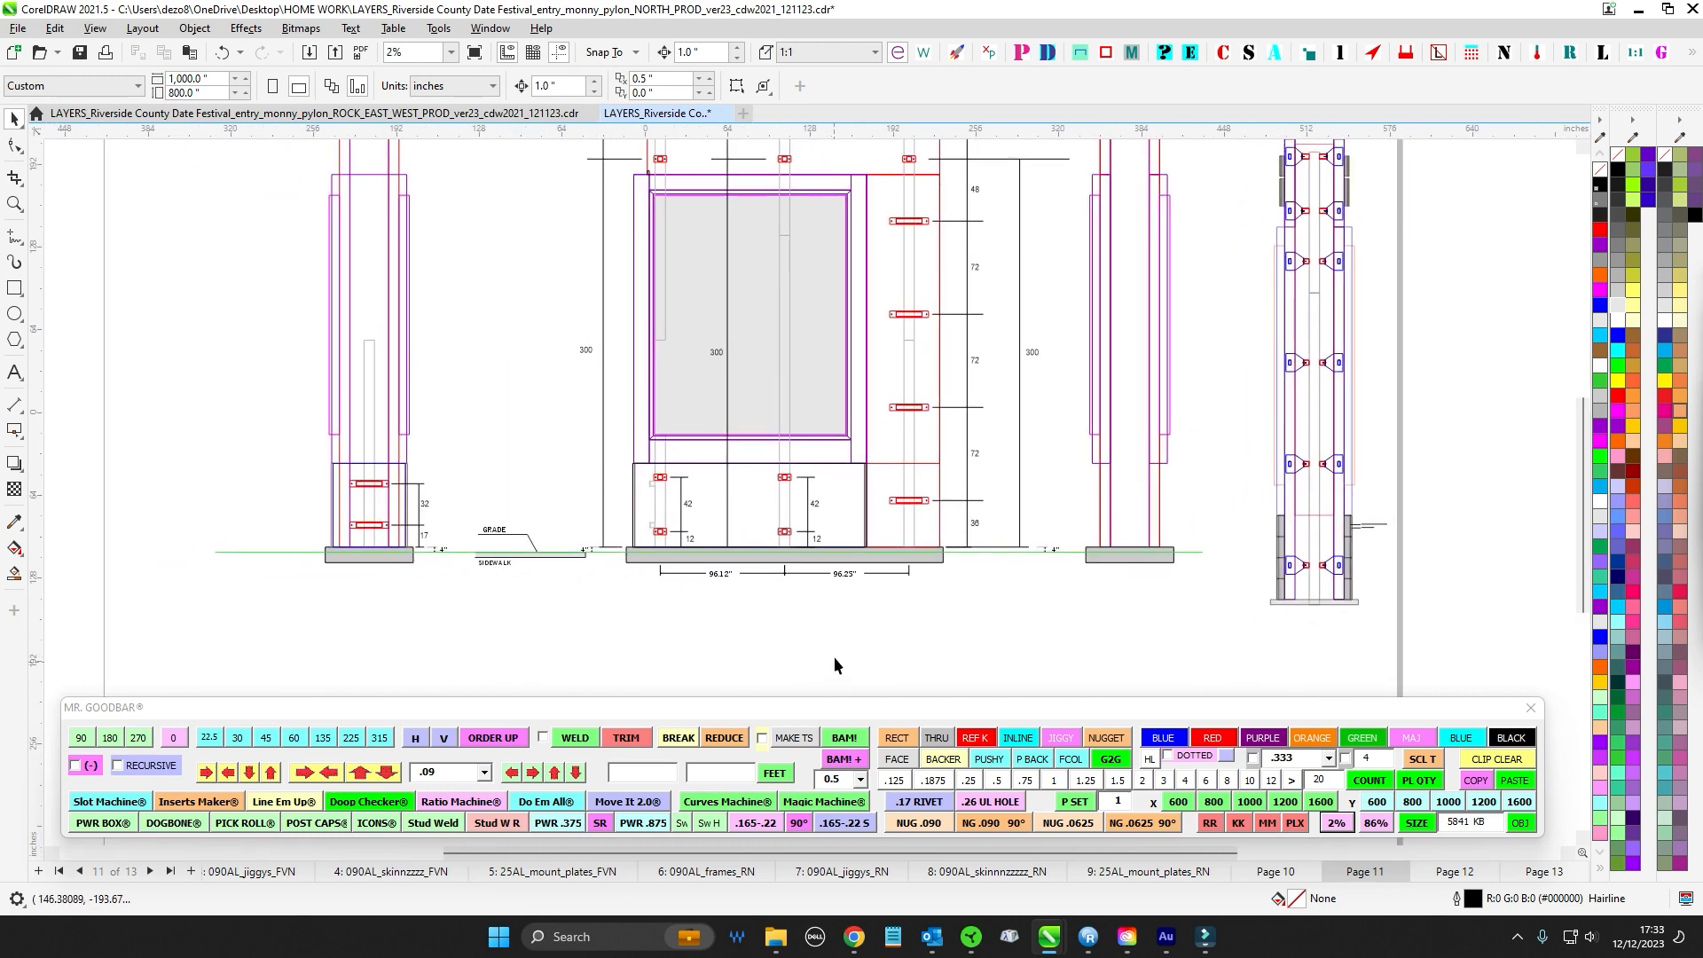
scroll(843, 692, "down", 1)
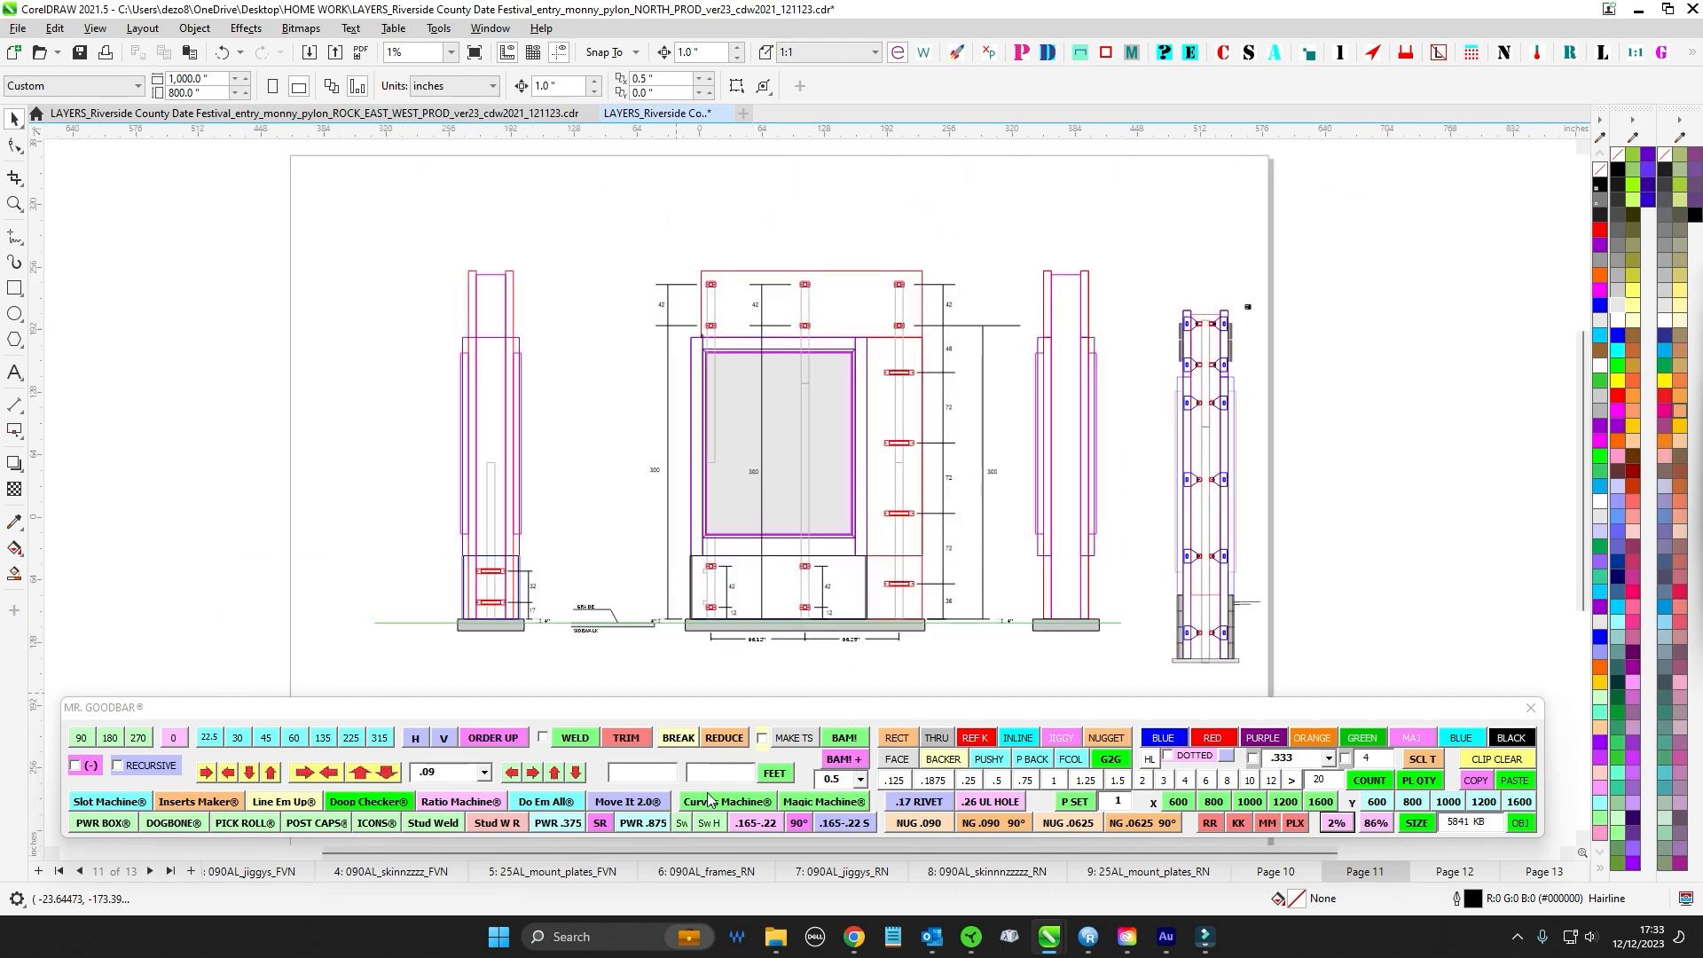
- Open page 10, select all parts of the Crown West cabinet in the assembly drawing and clear the selection
left_click(1278, 873)
scroll(865, 292, "up", 2)
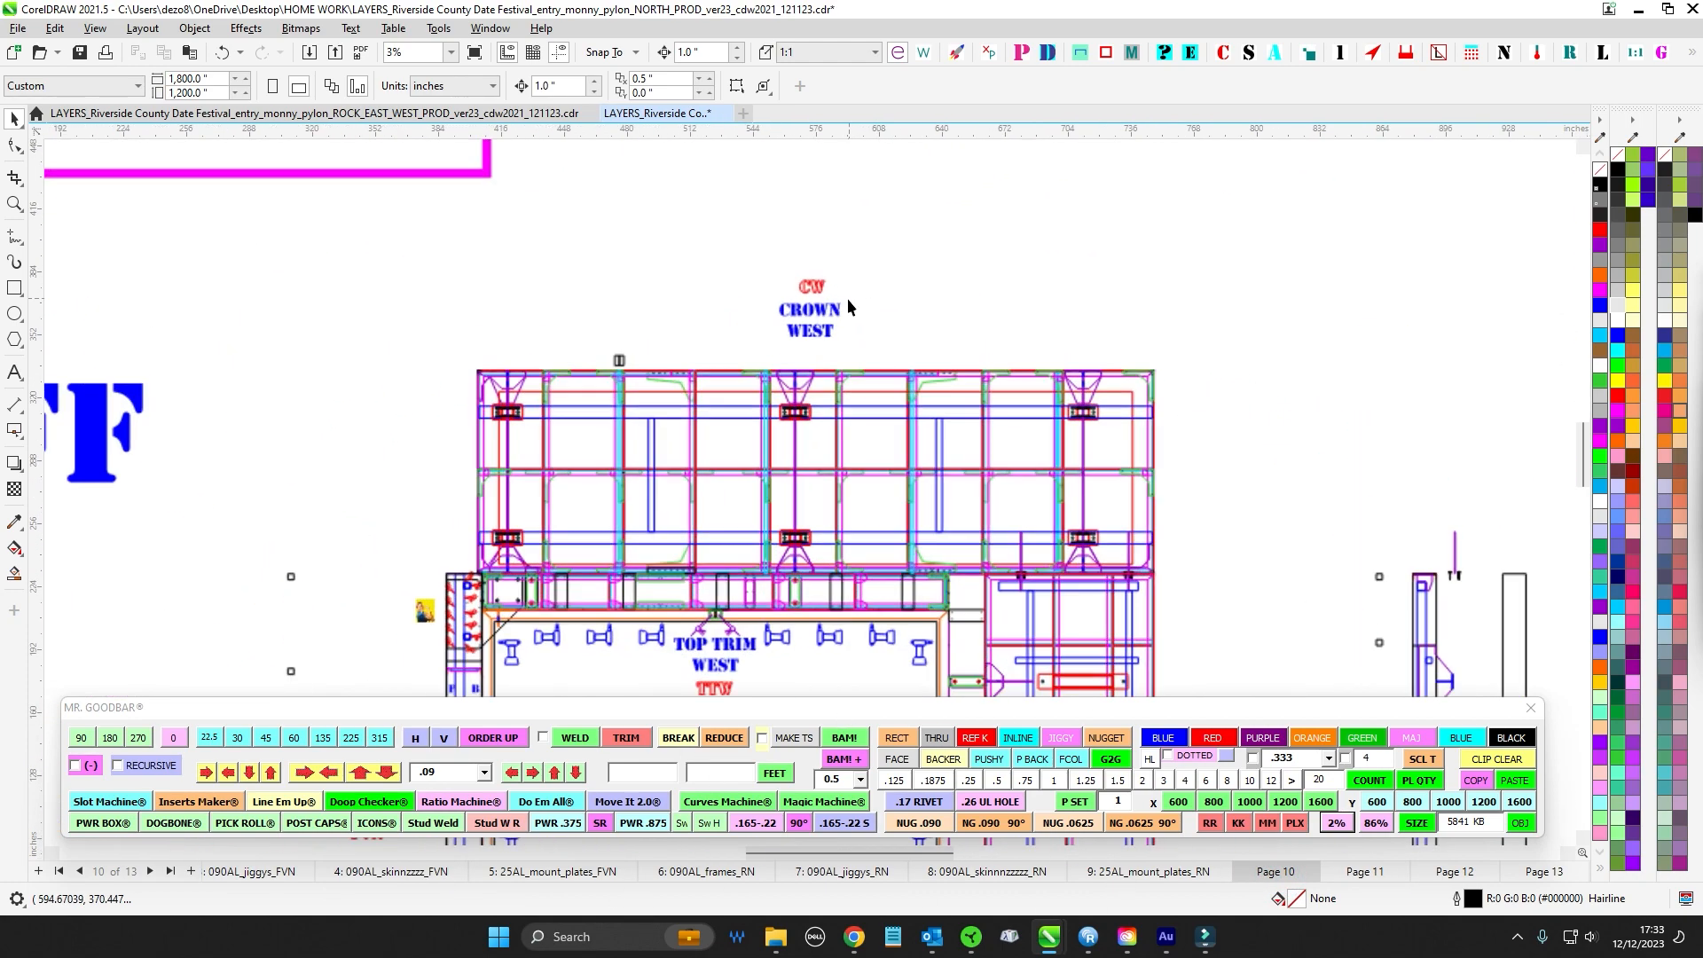
scroll(900, 297, "up", 1)
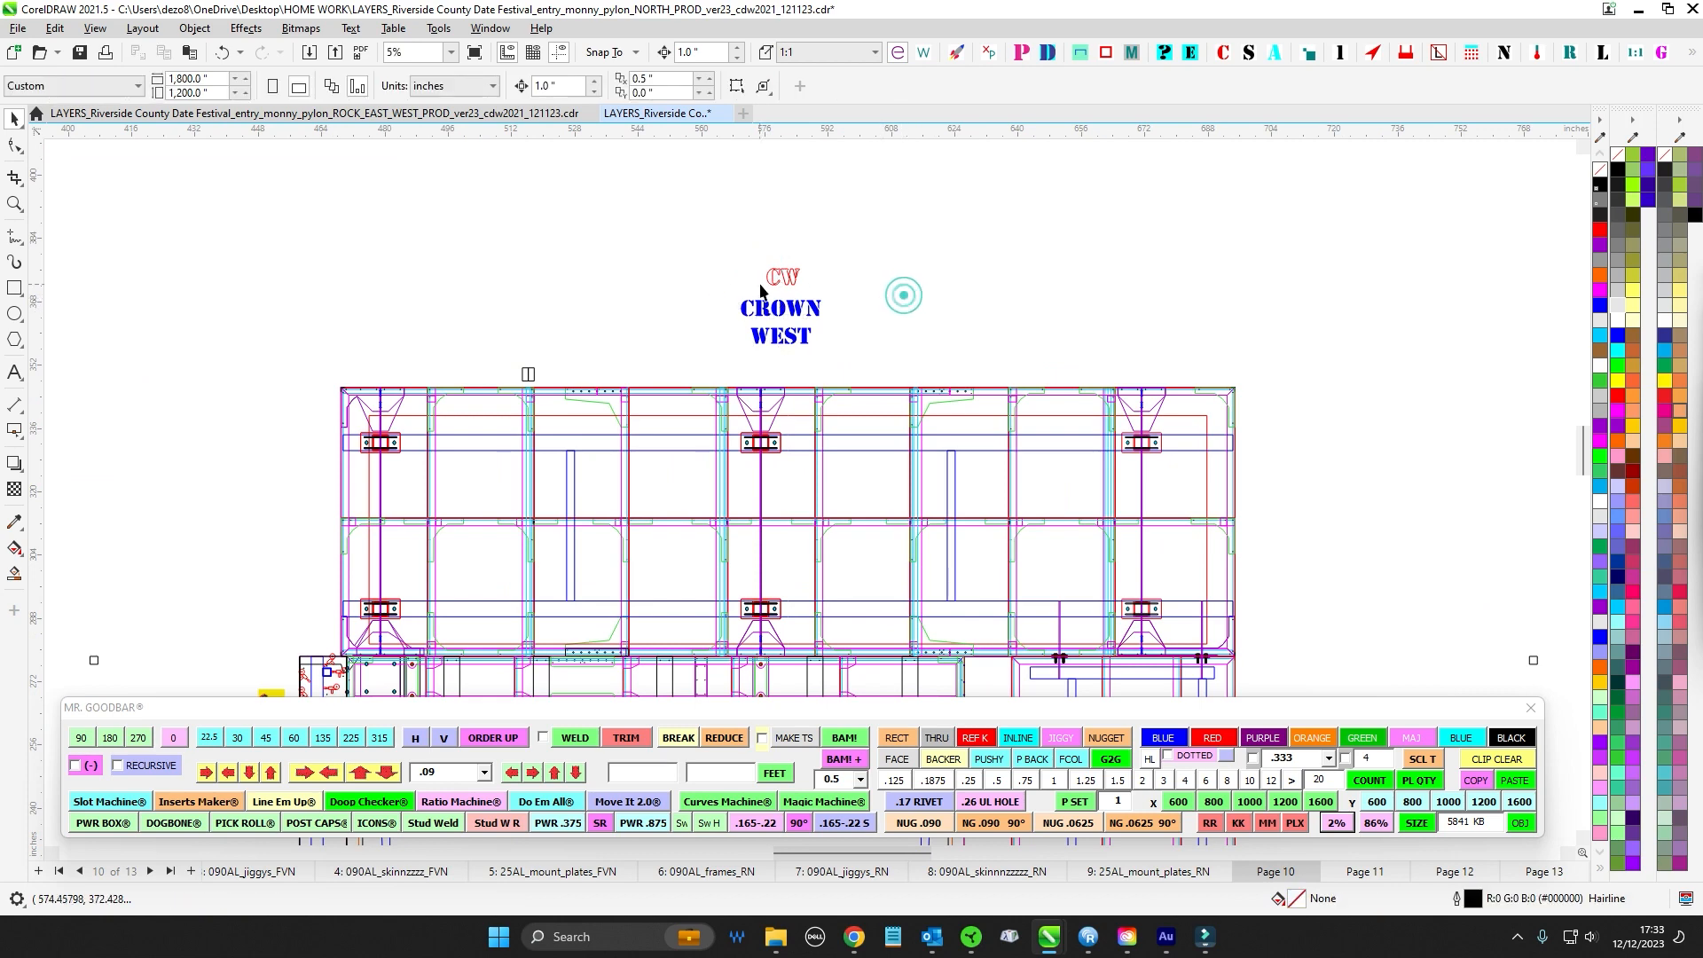
scroll(761, 291, "down", 1)
left_click_drag(362, 282, 1251, 513)
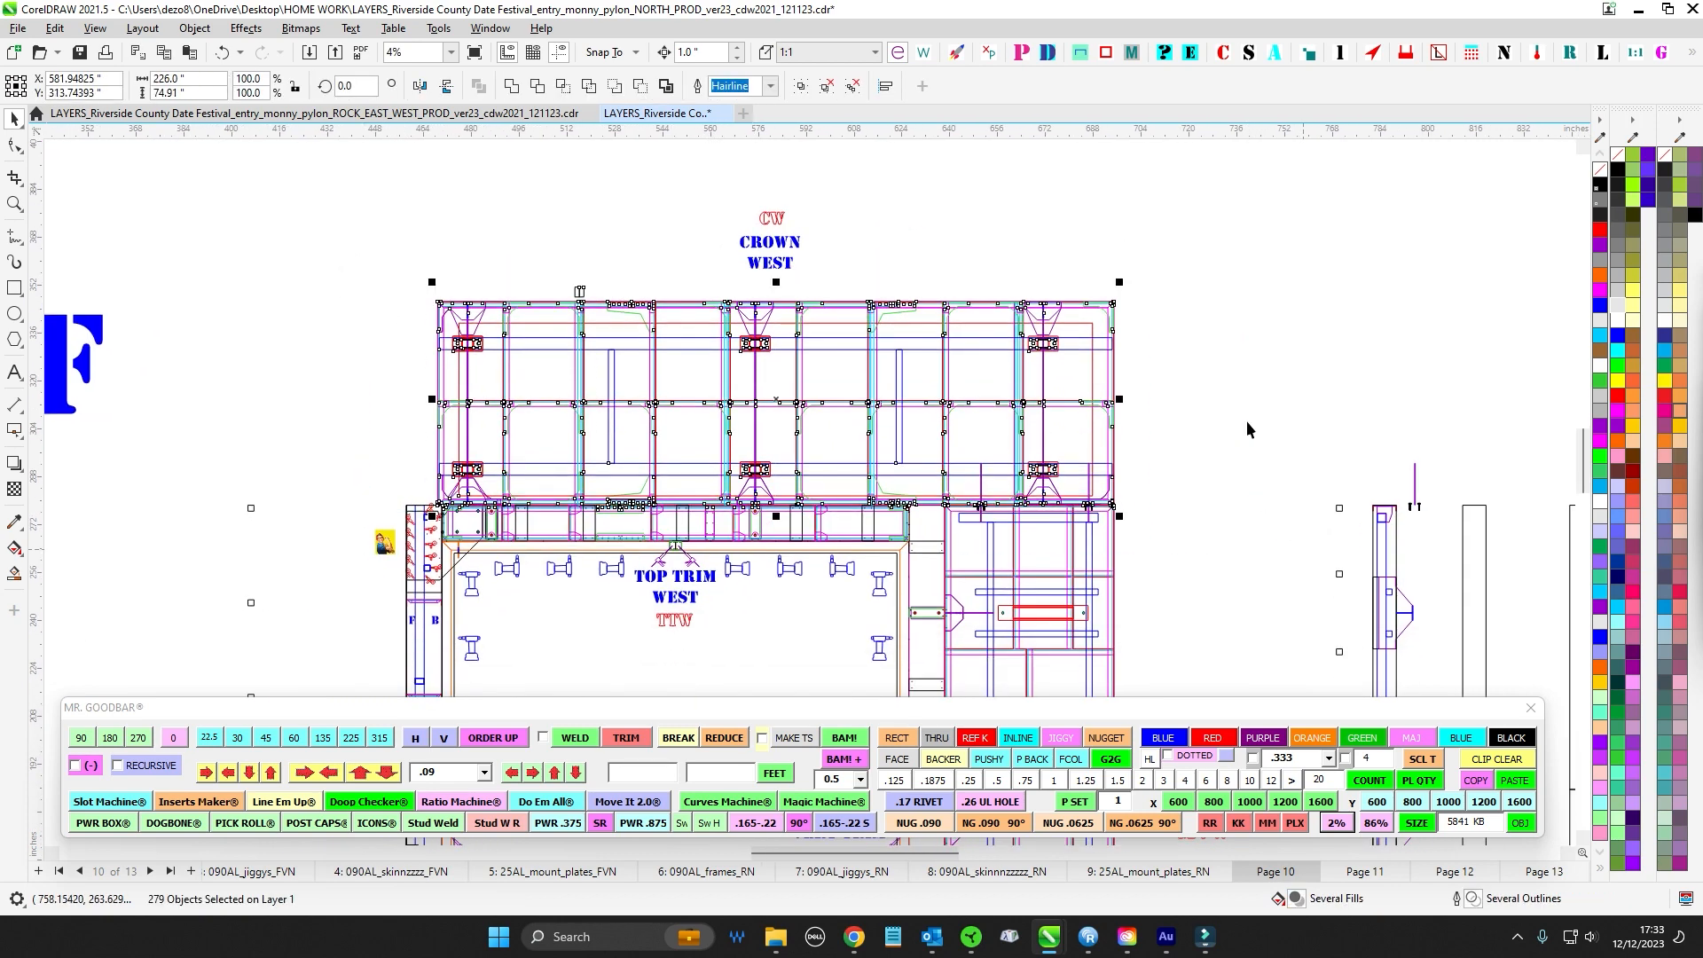
left_click(1244, 420)
- Select the full-height Main Vert West cabinet parts beside the display opening and clear the selection
left_click_drag(1184, 530, 1025, 370)
scroll(1025, 370, "down", 1)
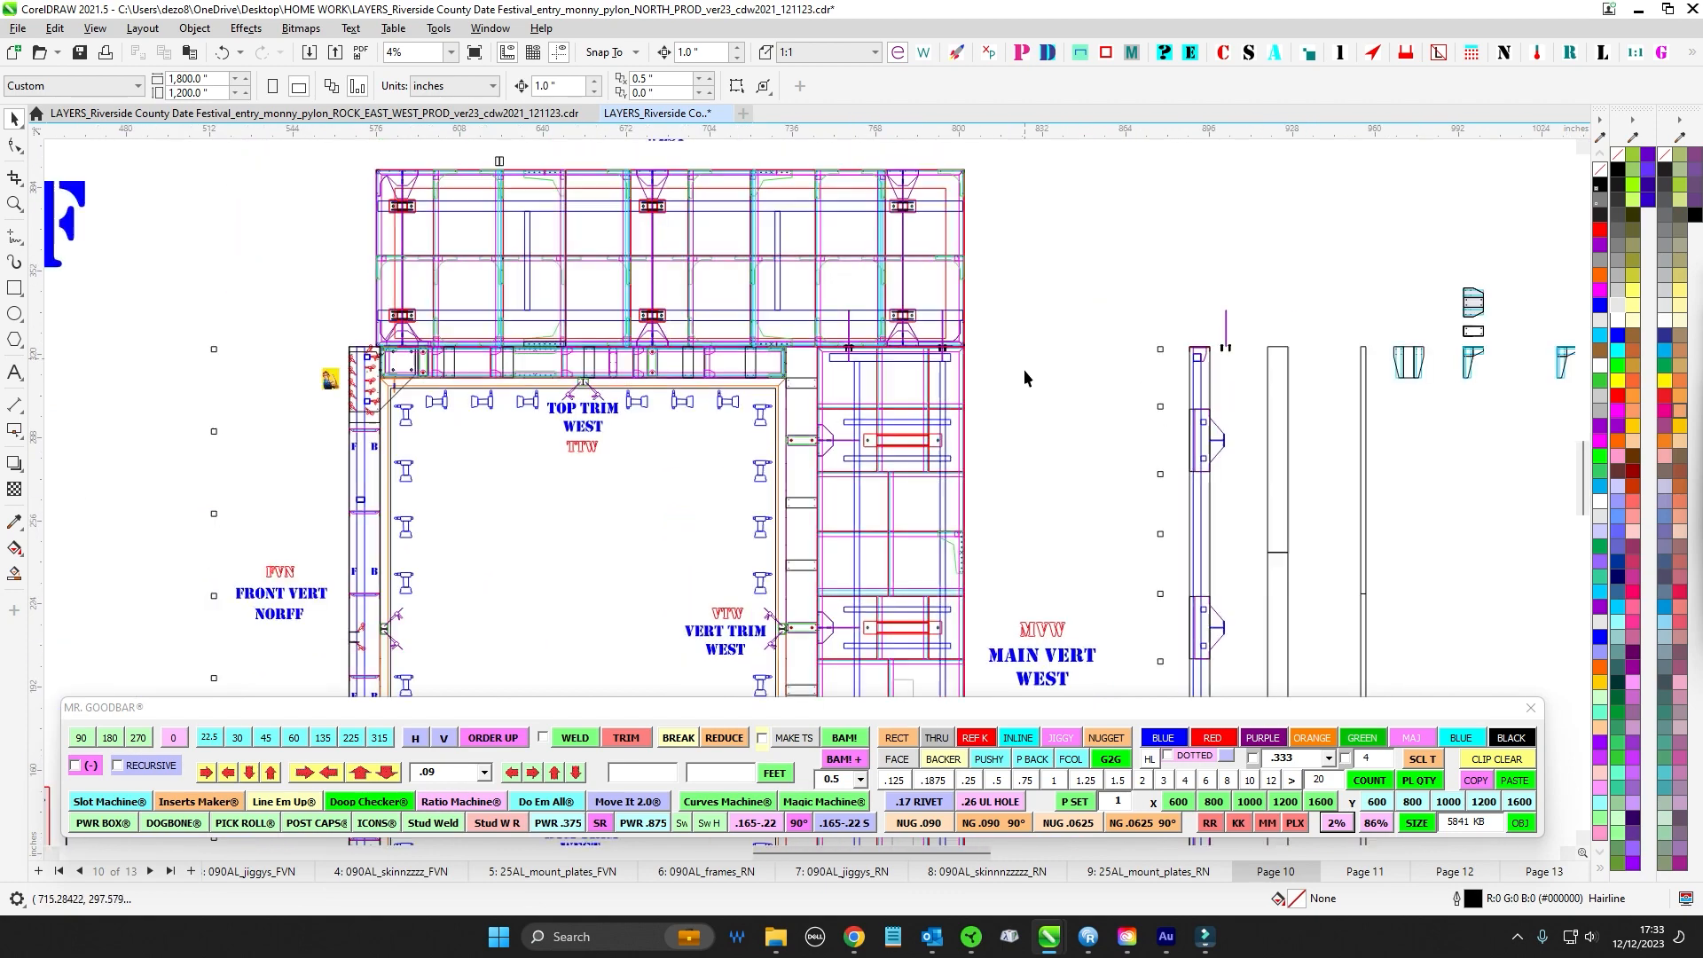
scroll(1024, 378, "up", 3)
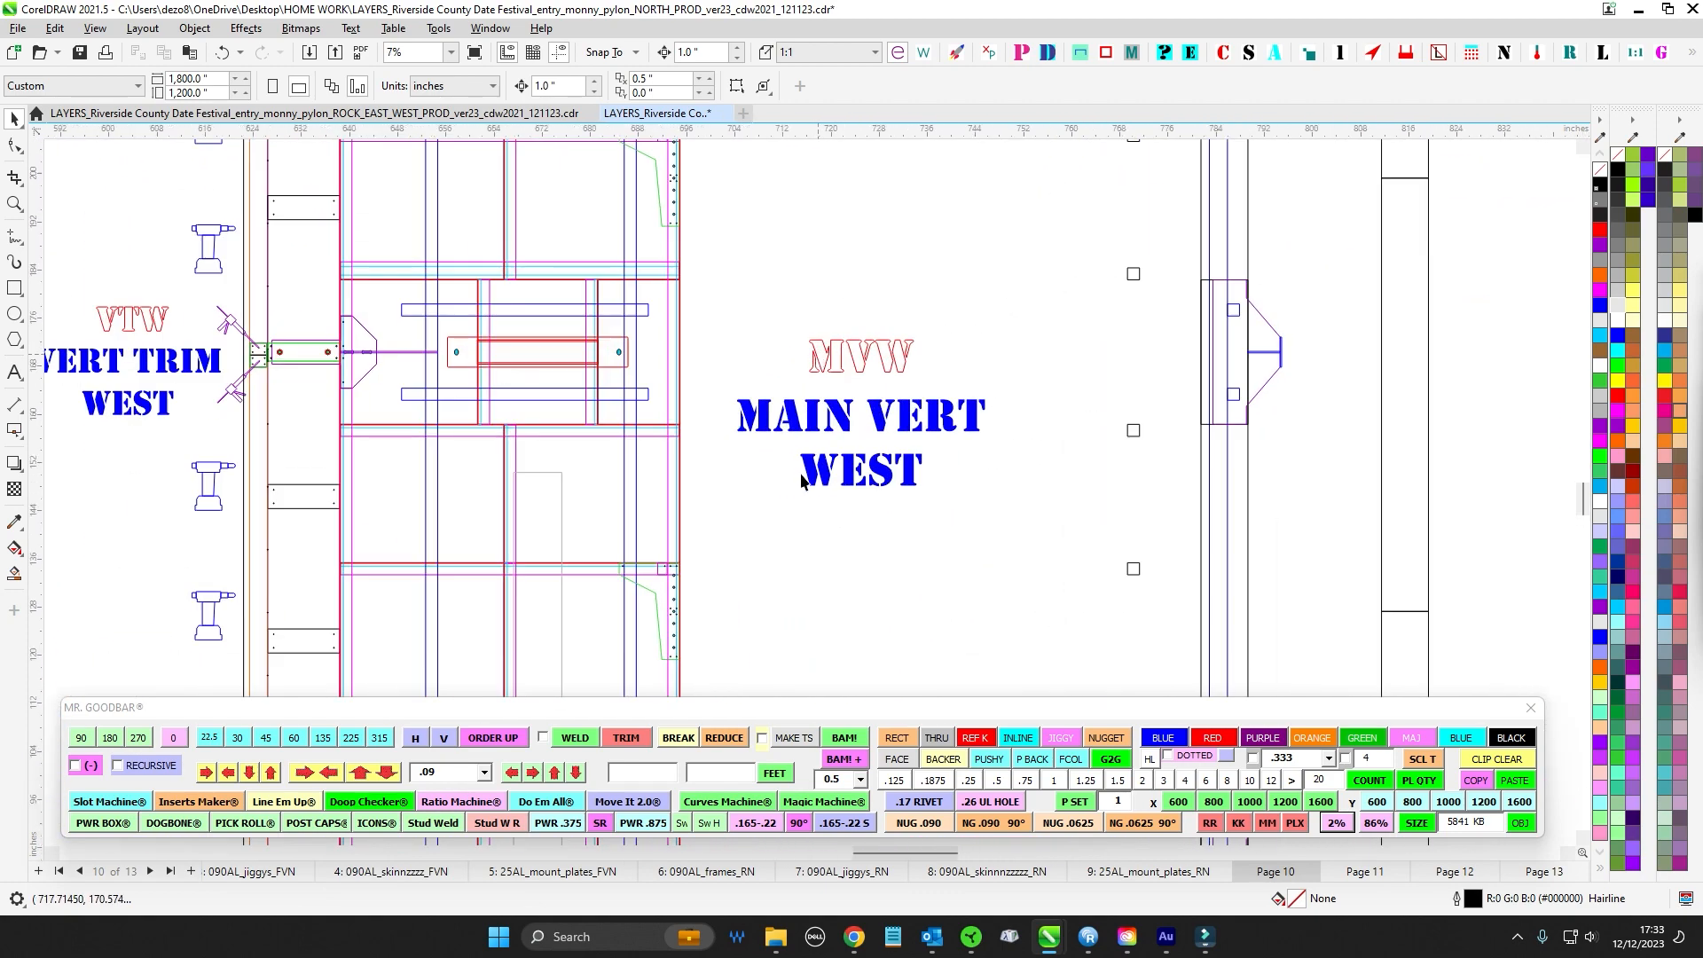
scroll(801, 480, "down", 10)
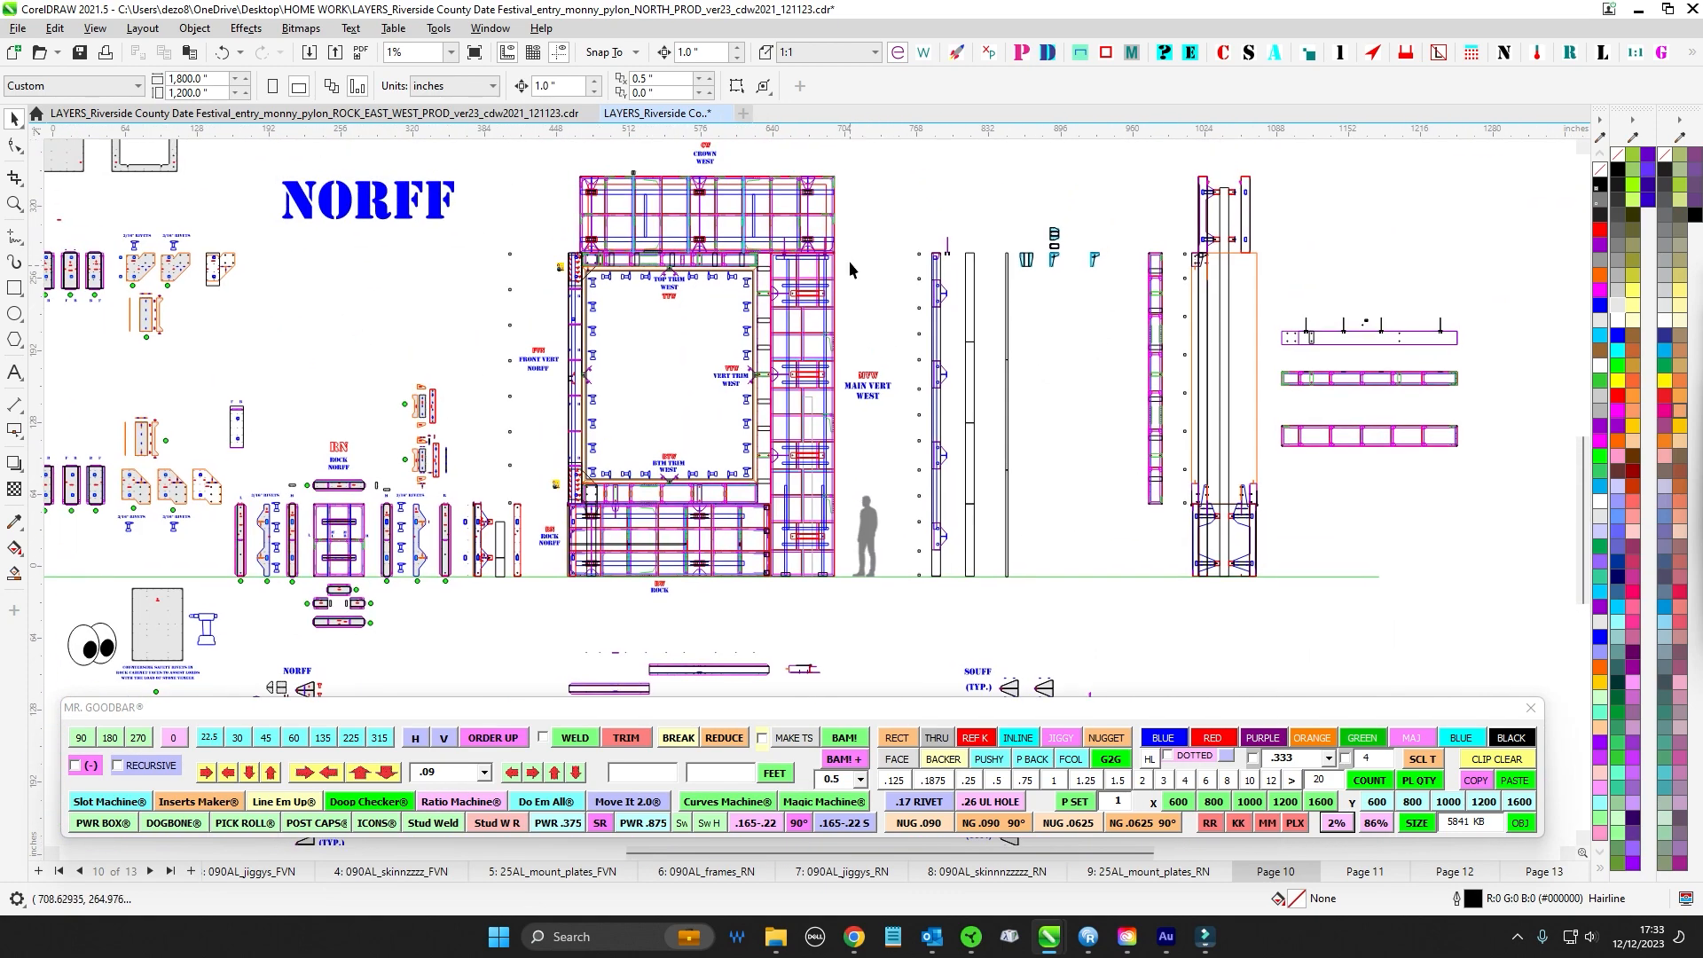
left_click_drag(849, 261, 765, 596)
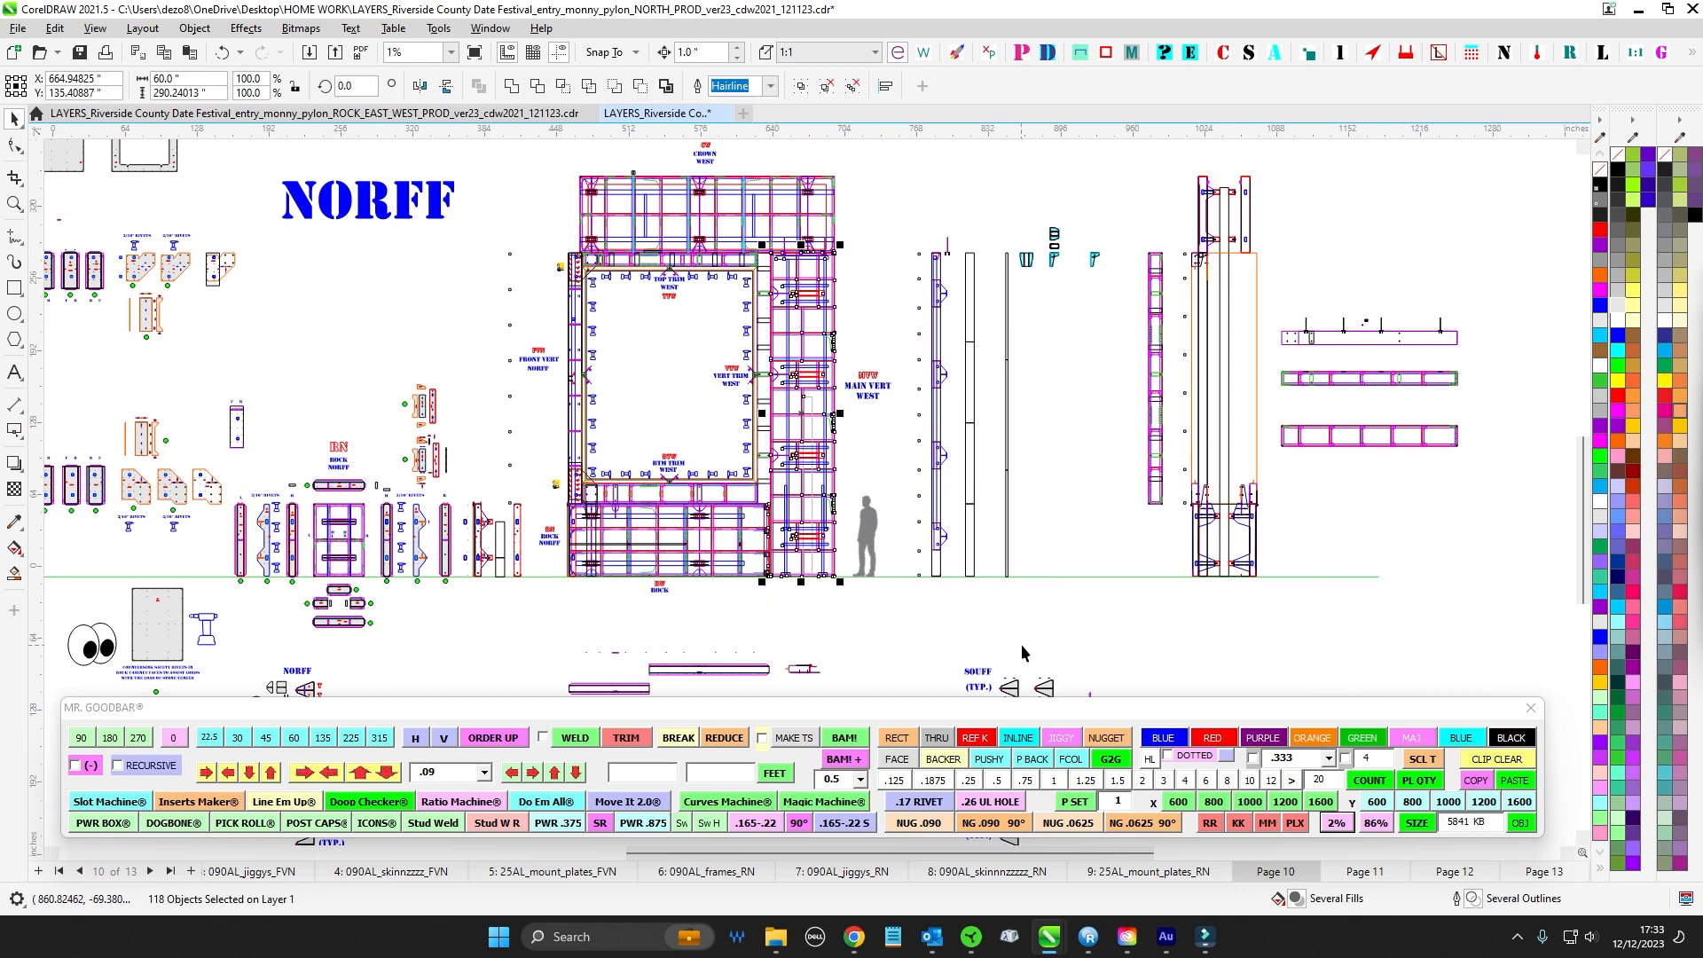
left_click(892, 225)
- Select the Rock West base cabinet parts beneath the bottom trim and clear the selection
scroll(639, 550, "up", 3)
left_click_drag(480, 449, 876, 623)
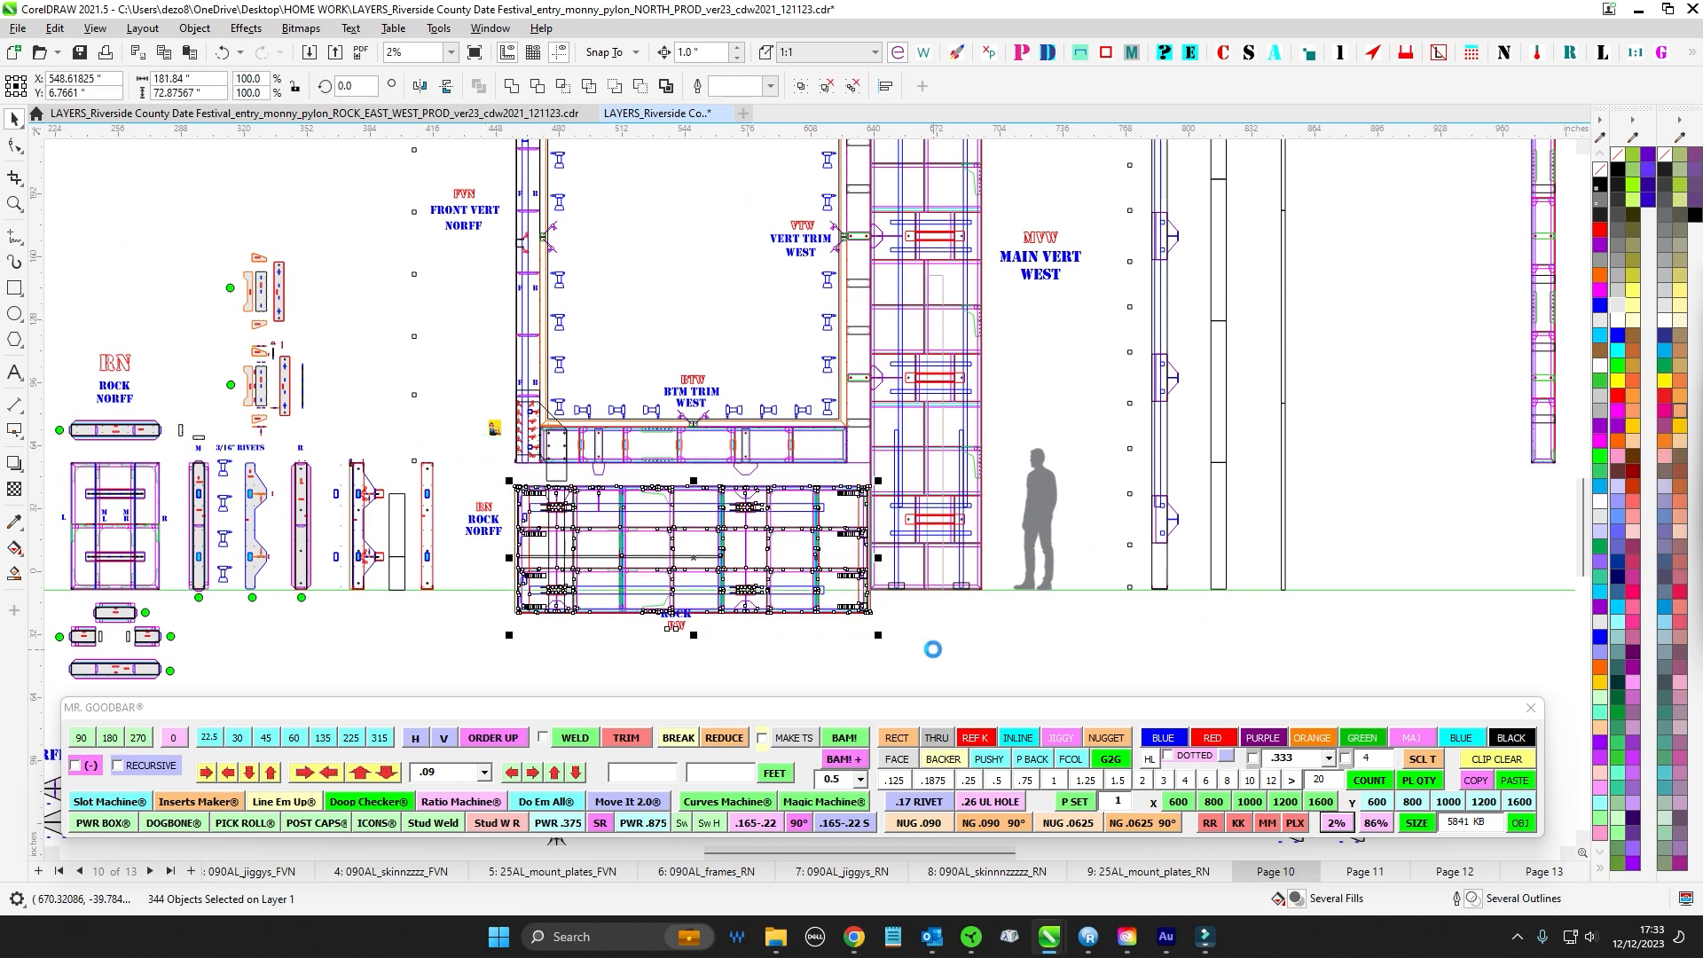
left_click(857, 682)
- Select the Rock Norff parts at the base cabinet's end, then its separate front-view detail, and clear the selection
scroll(853, 657, "left", 2)
scroll(853, 657, "left", 4)
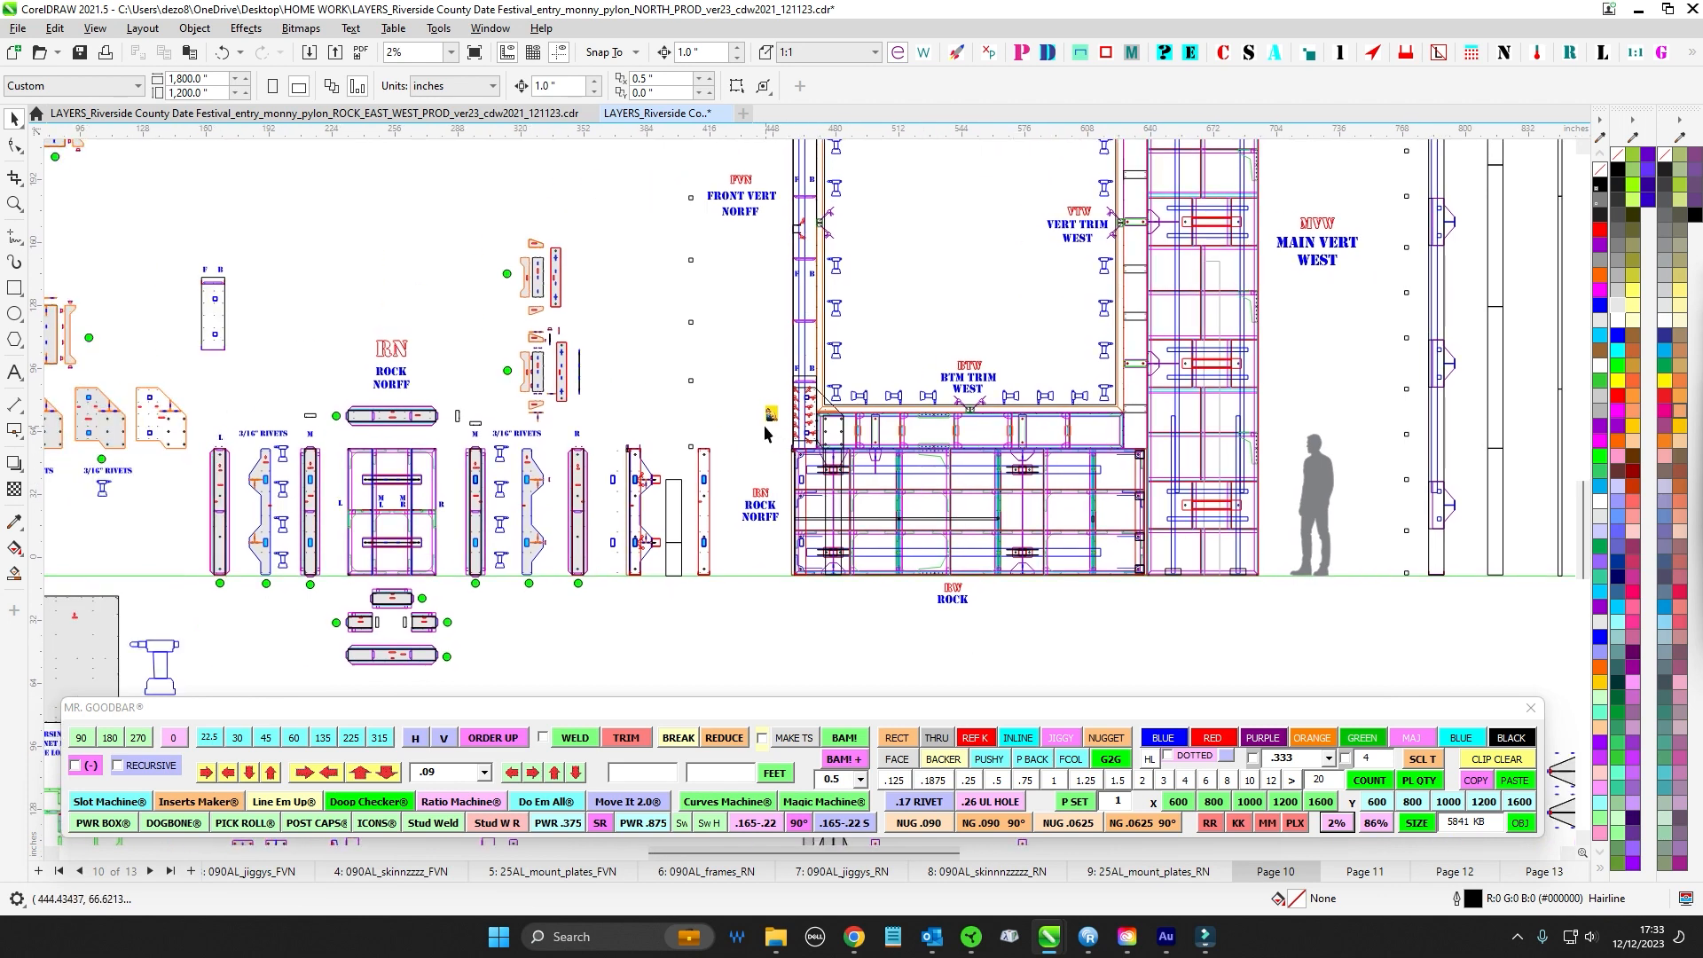
left_click_drag(764, 428, 911, 663)
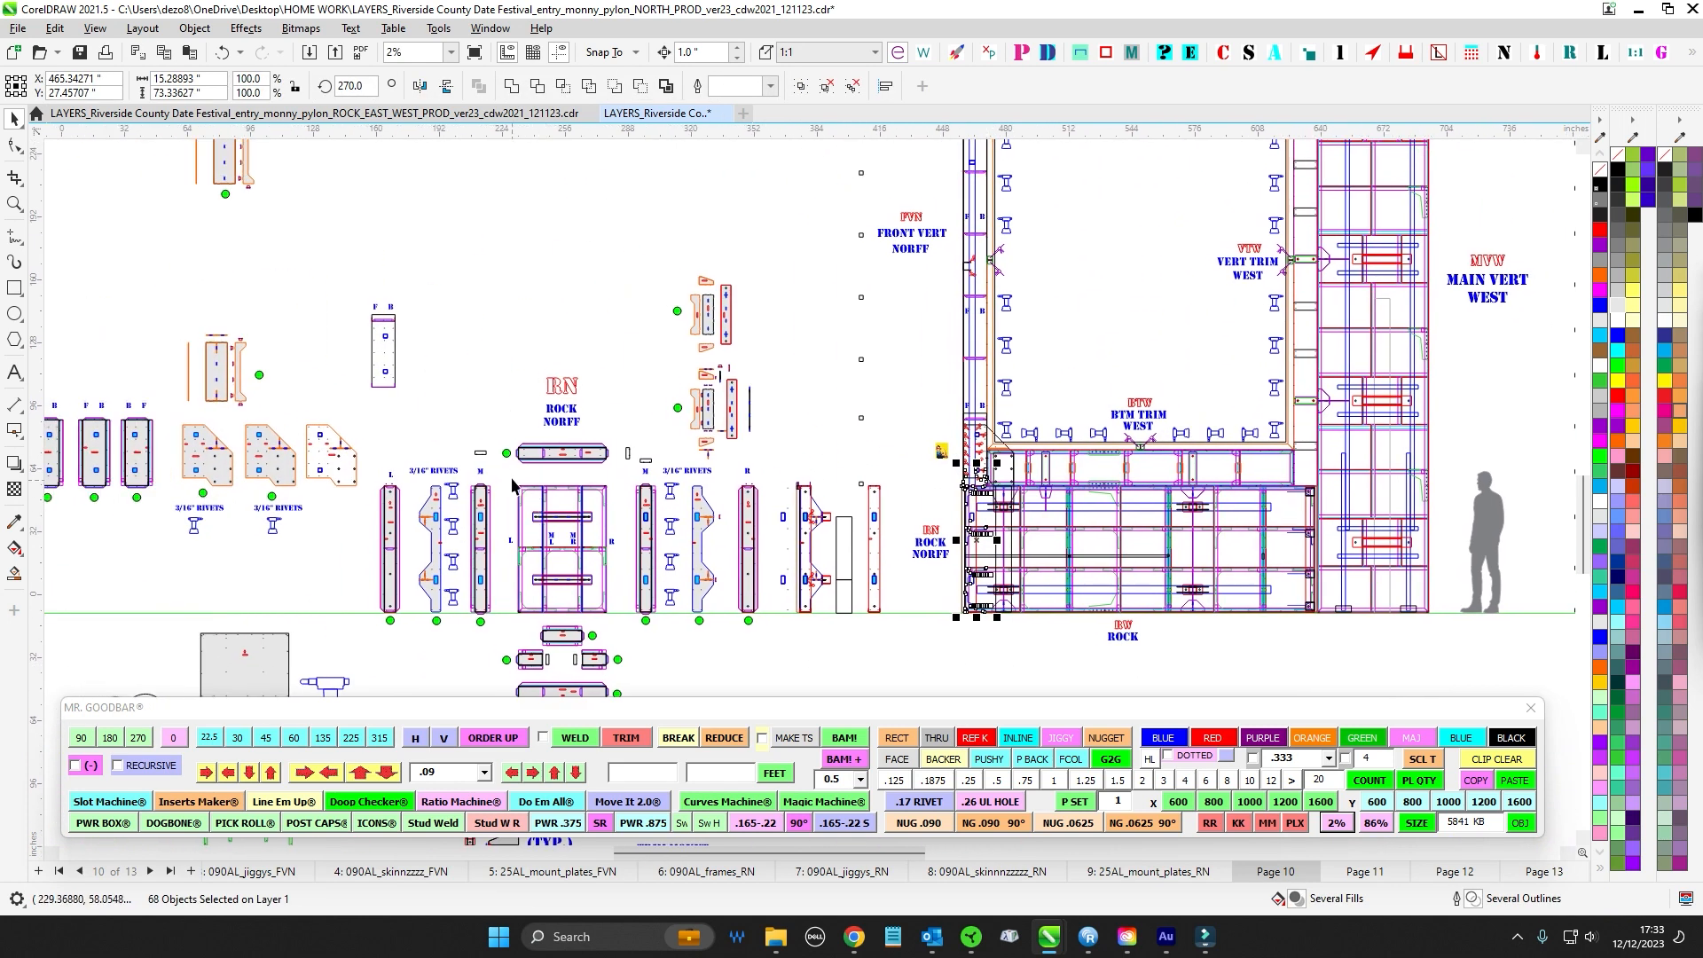
left_click_drag(505, 475, 628, 630)
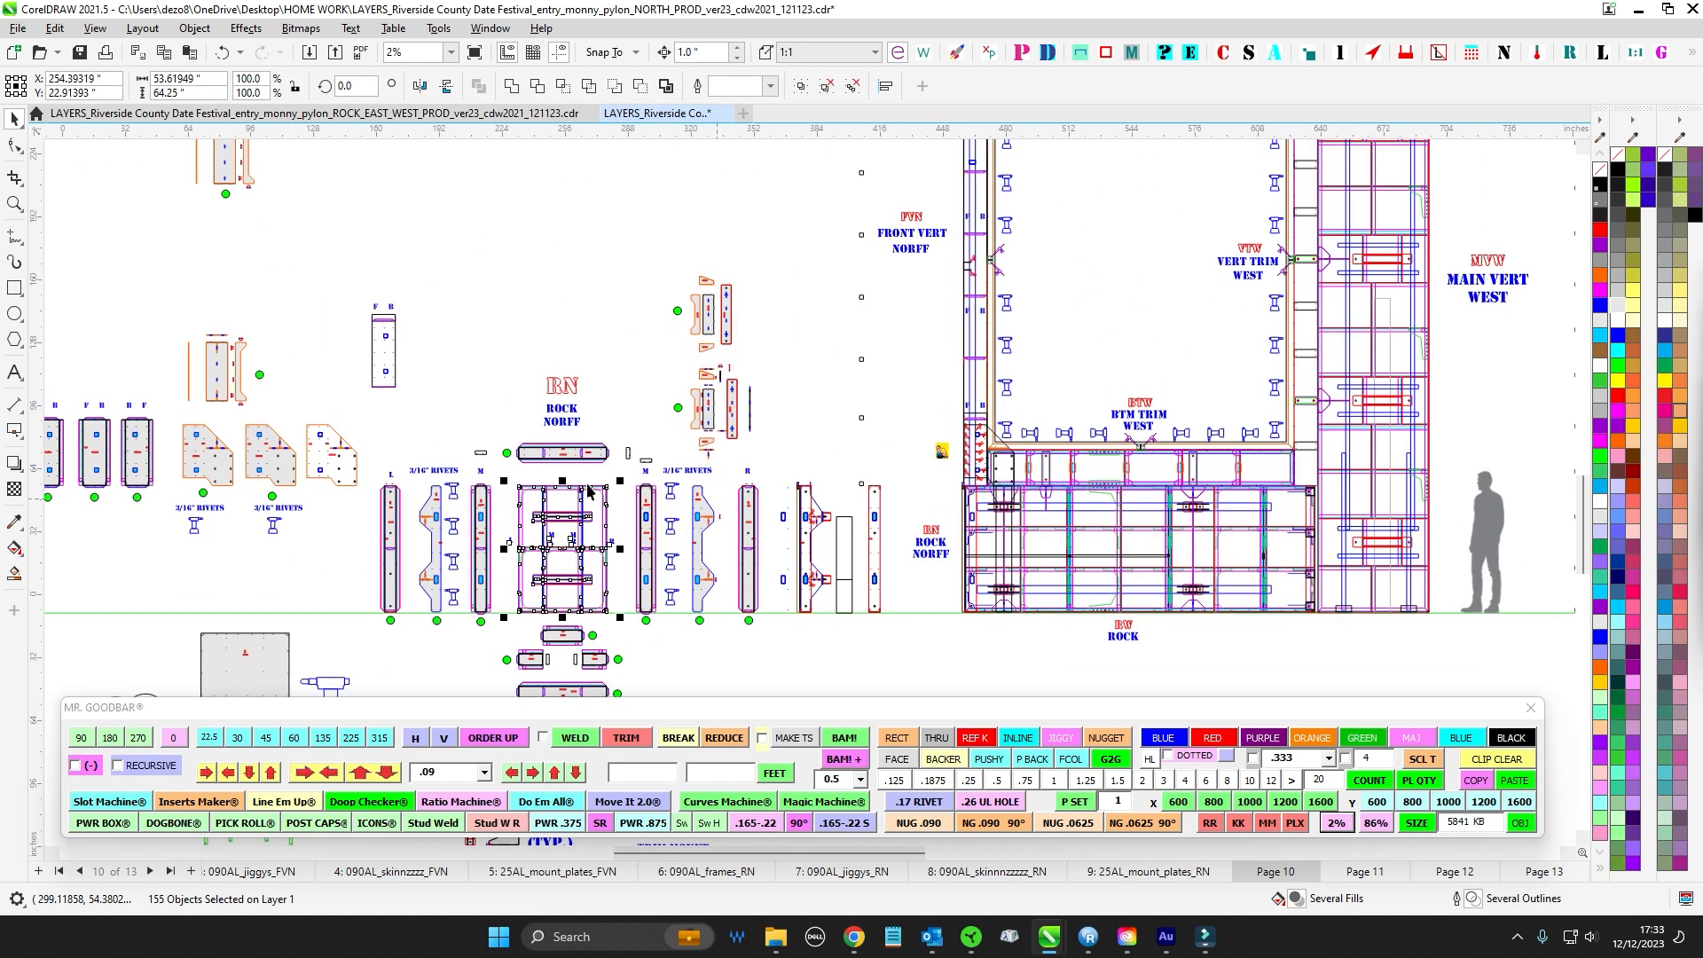
scroll(962, 639, "up", 1)
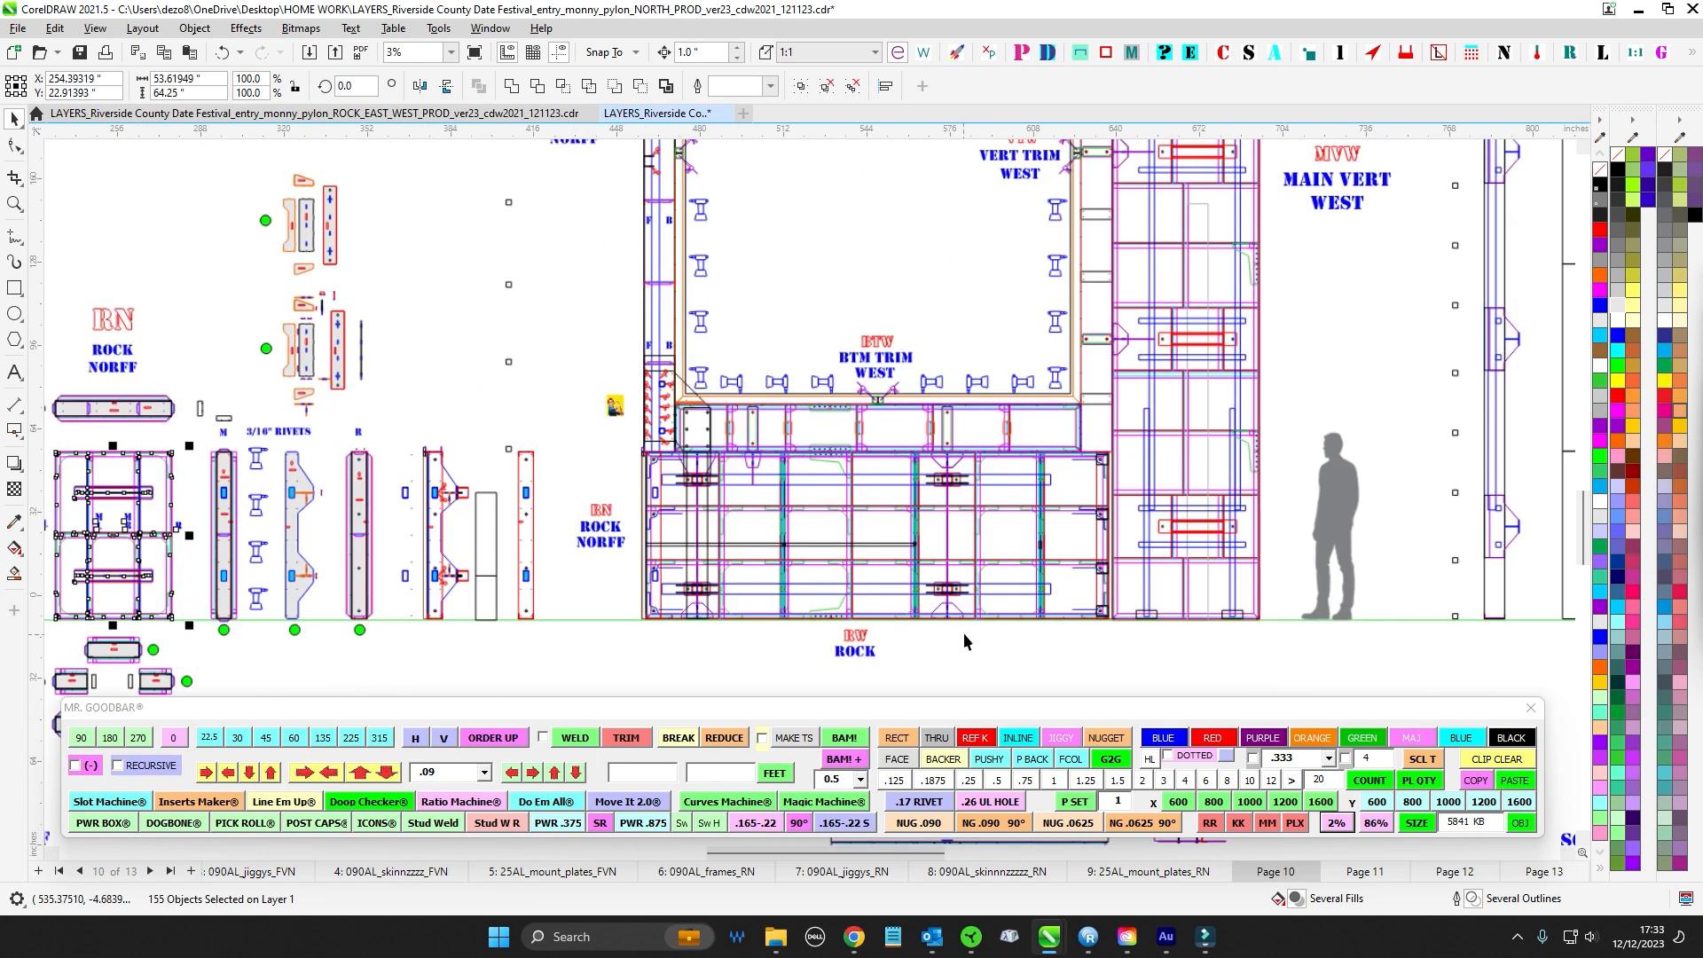
left_click(975, 637)
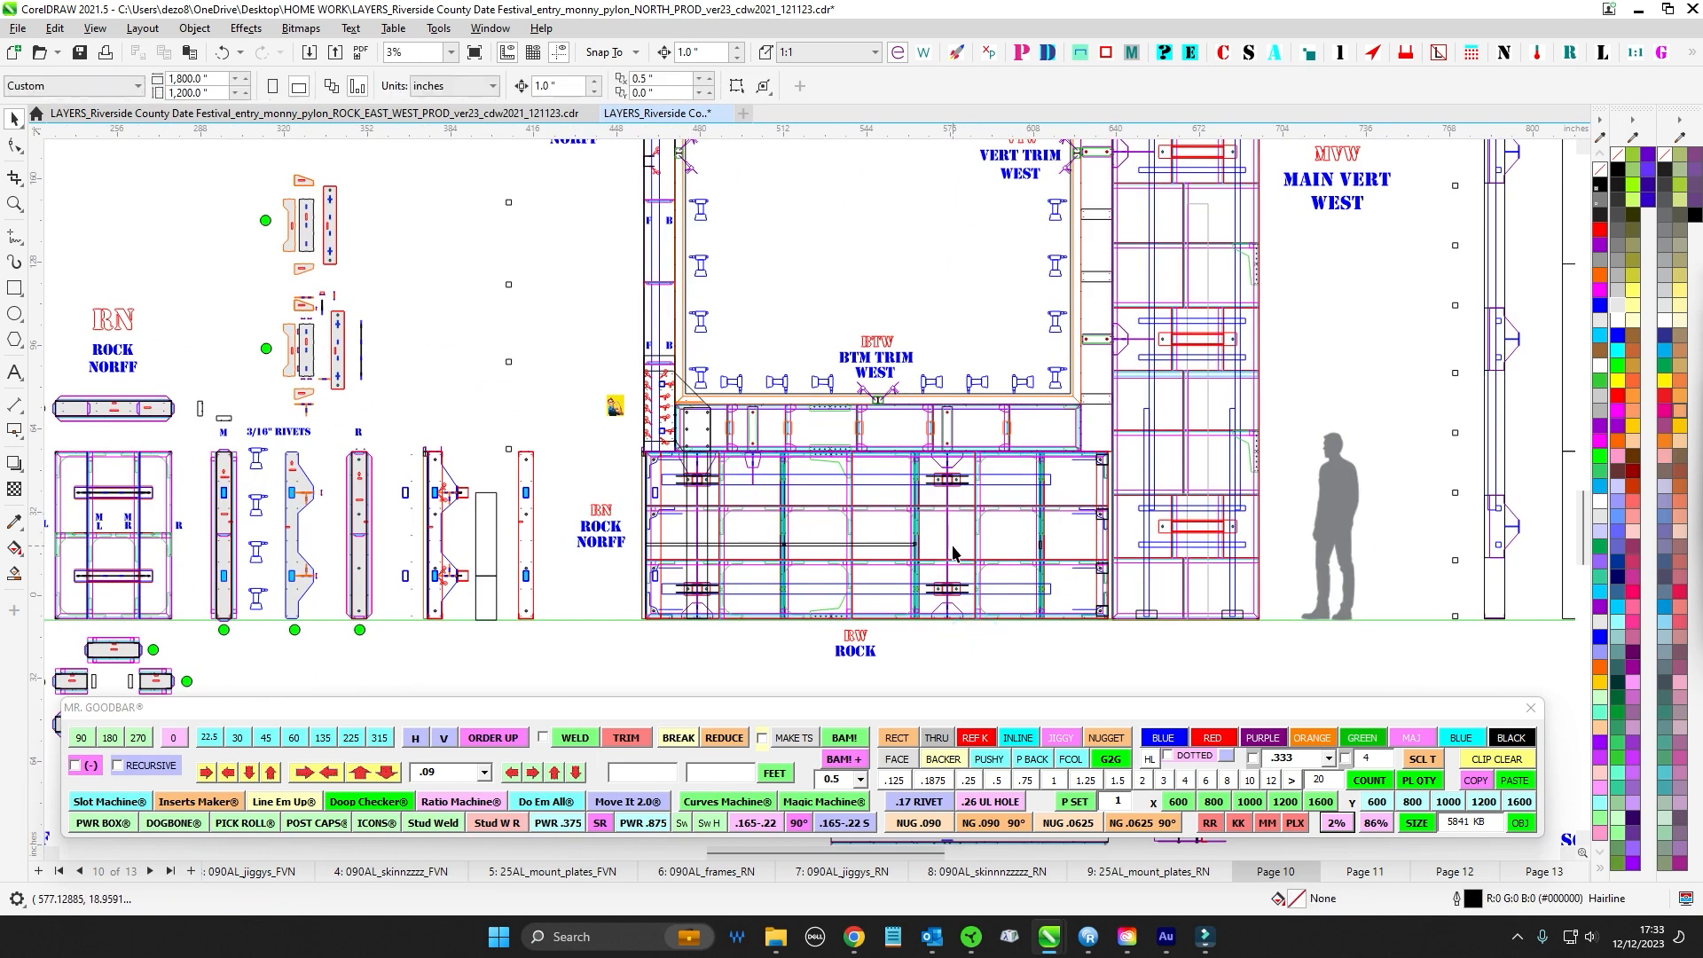
- Reselect the Rock Norff label and end parts in the assembly, compare them with the RN detail, and deselect them
left_click_drag(560, 446, 684, 632)
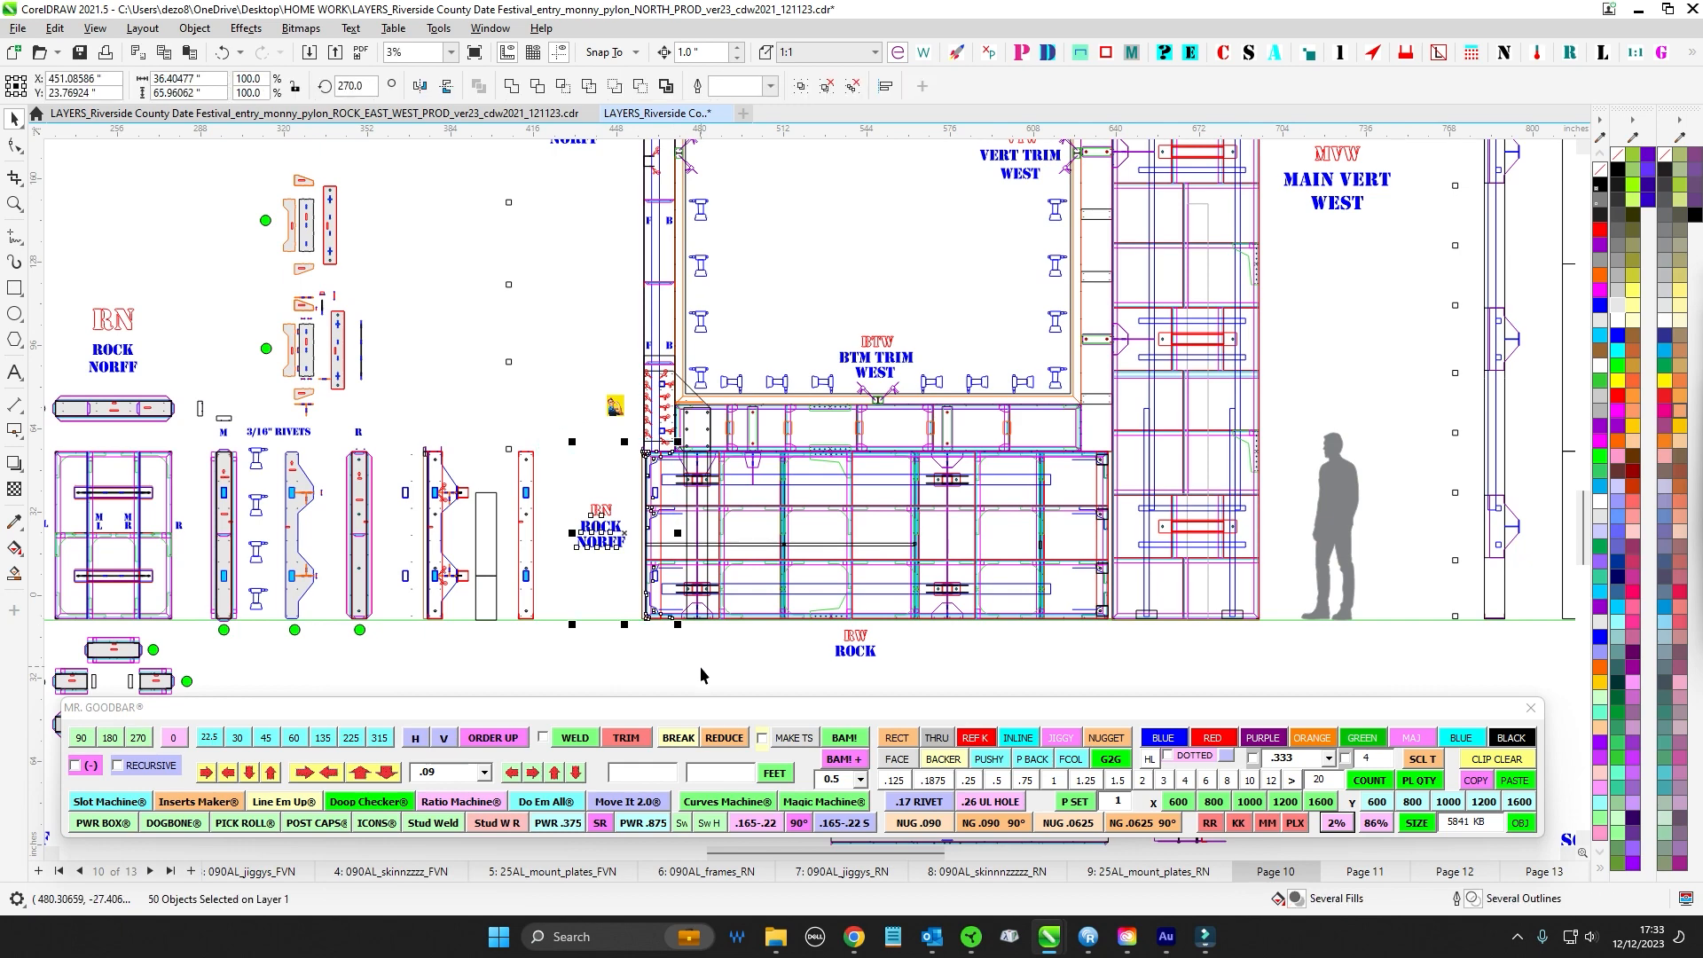
left_click_drag(602, 459, 843, 497)
scroll(422, 544, "up", 1)
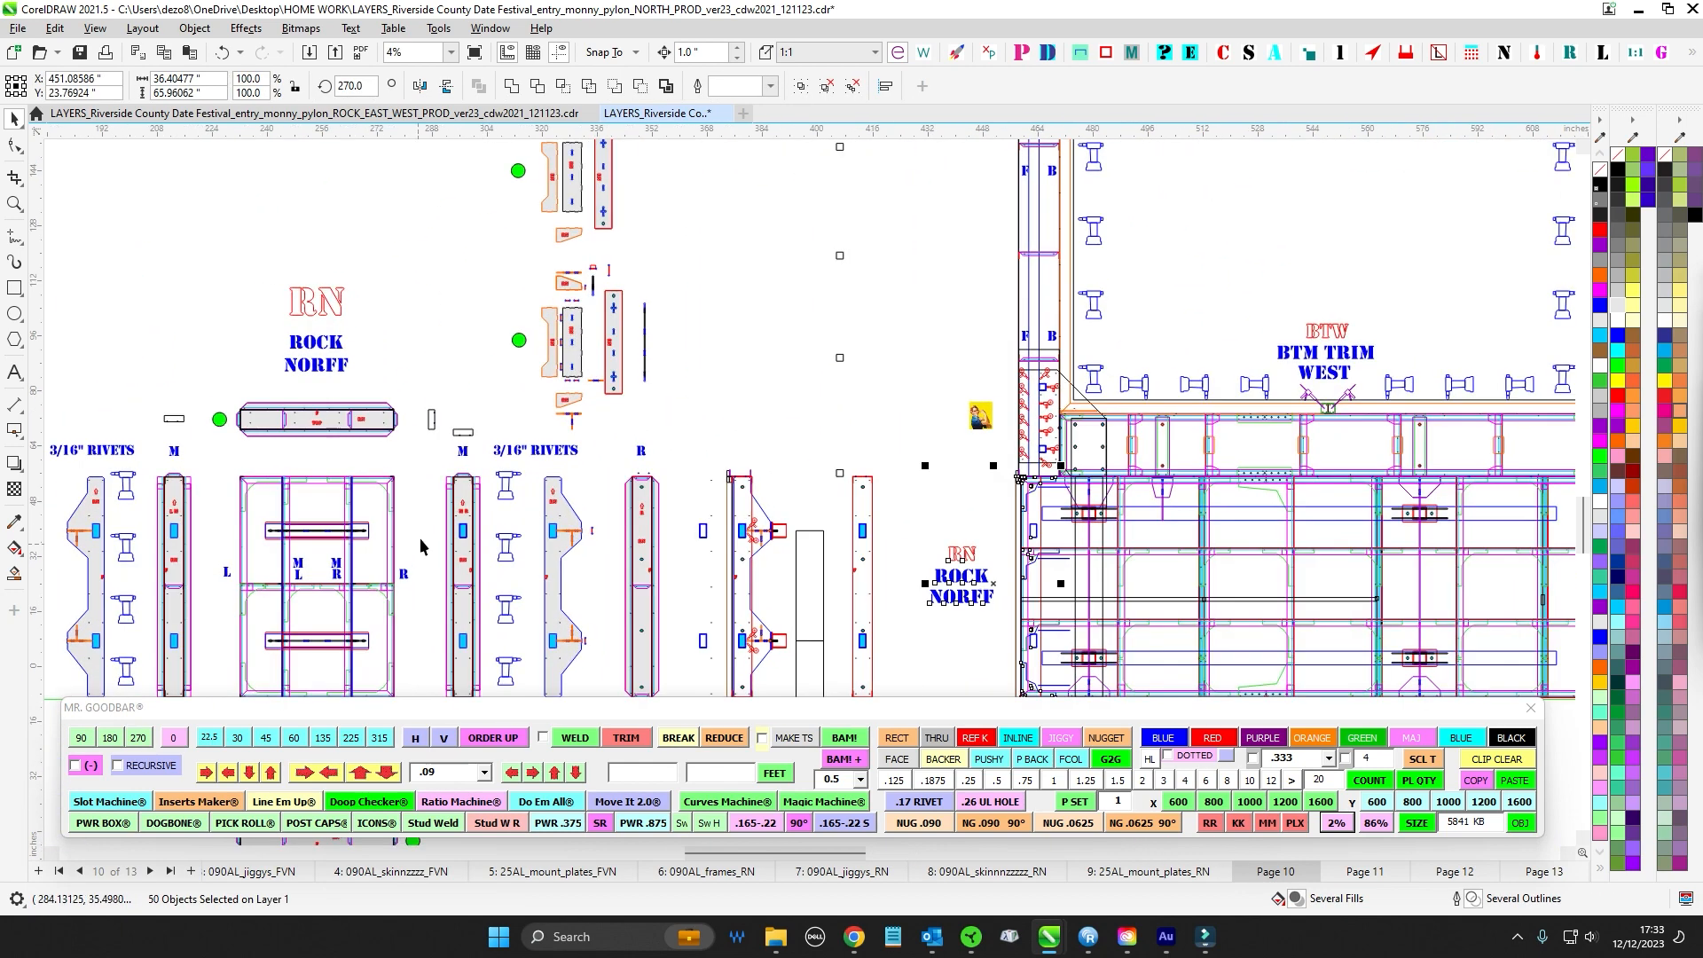
left_click_drag(301, 613, 452, 494)
scroll(1031, 395, "right", 5)
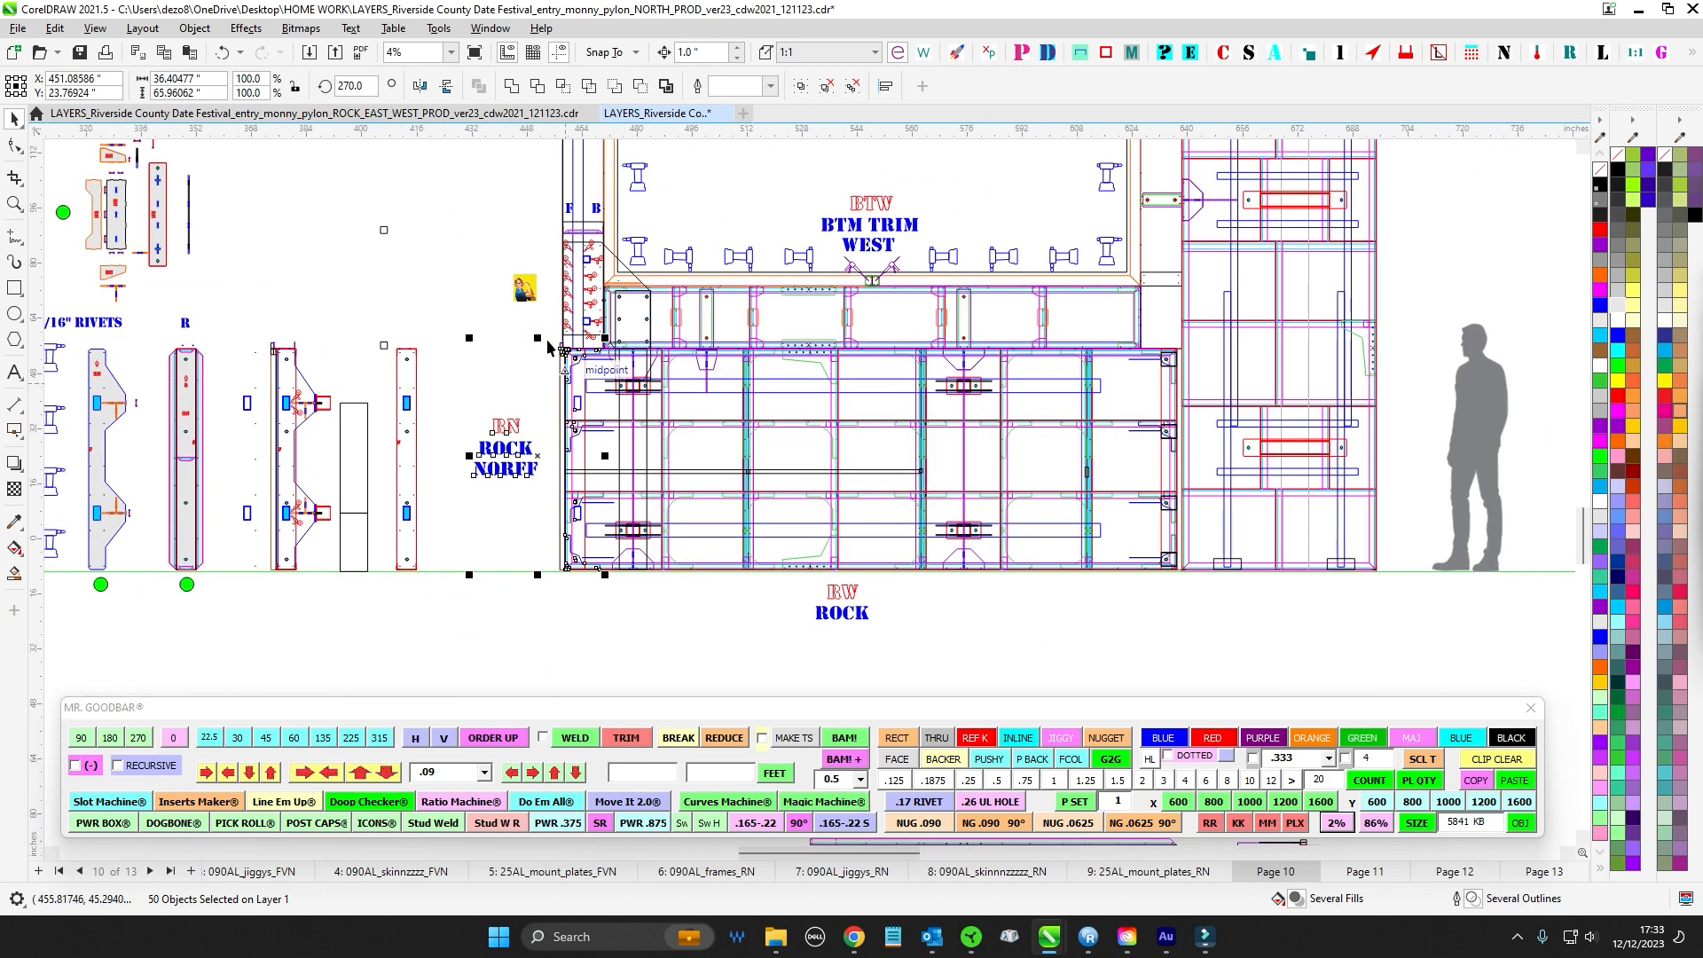
left_click(569, 601)
- Locate the Front Vert Norff detail beyond the Rock Norff parts and select its tall frame drawing
scroll(1175, 404, "down", 3)
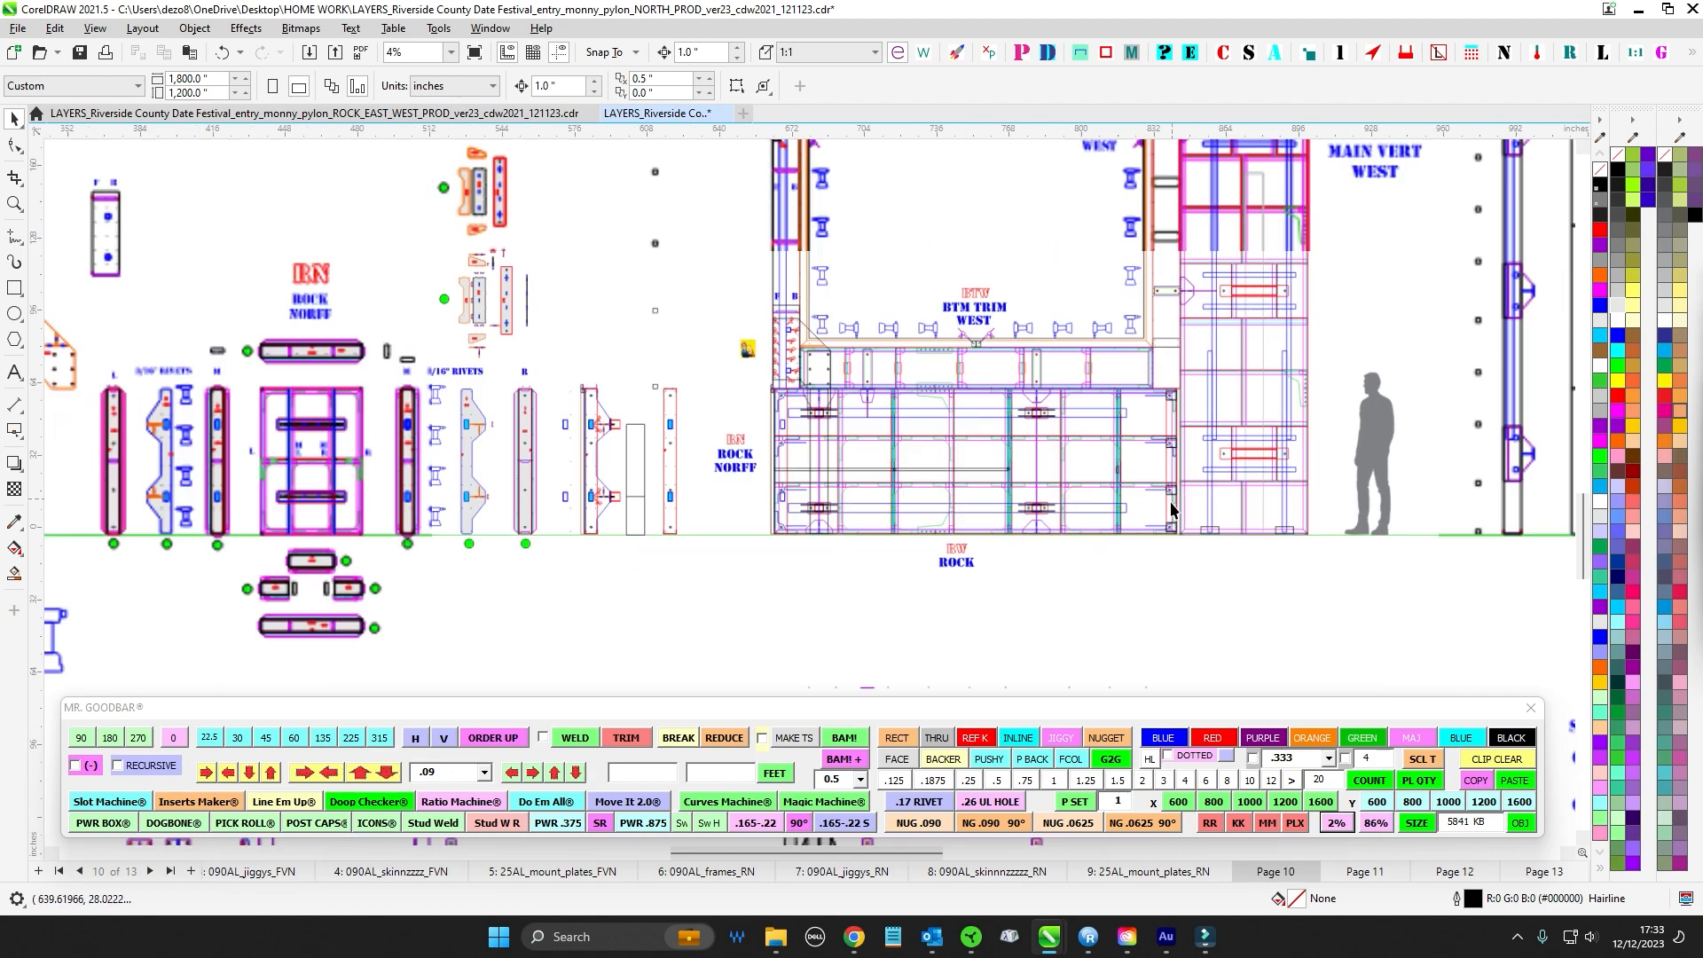
scroll(801, 410, "up", 4)
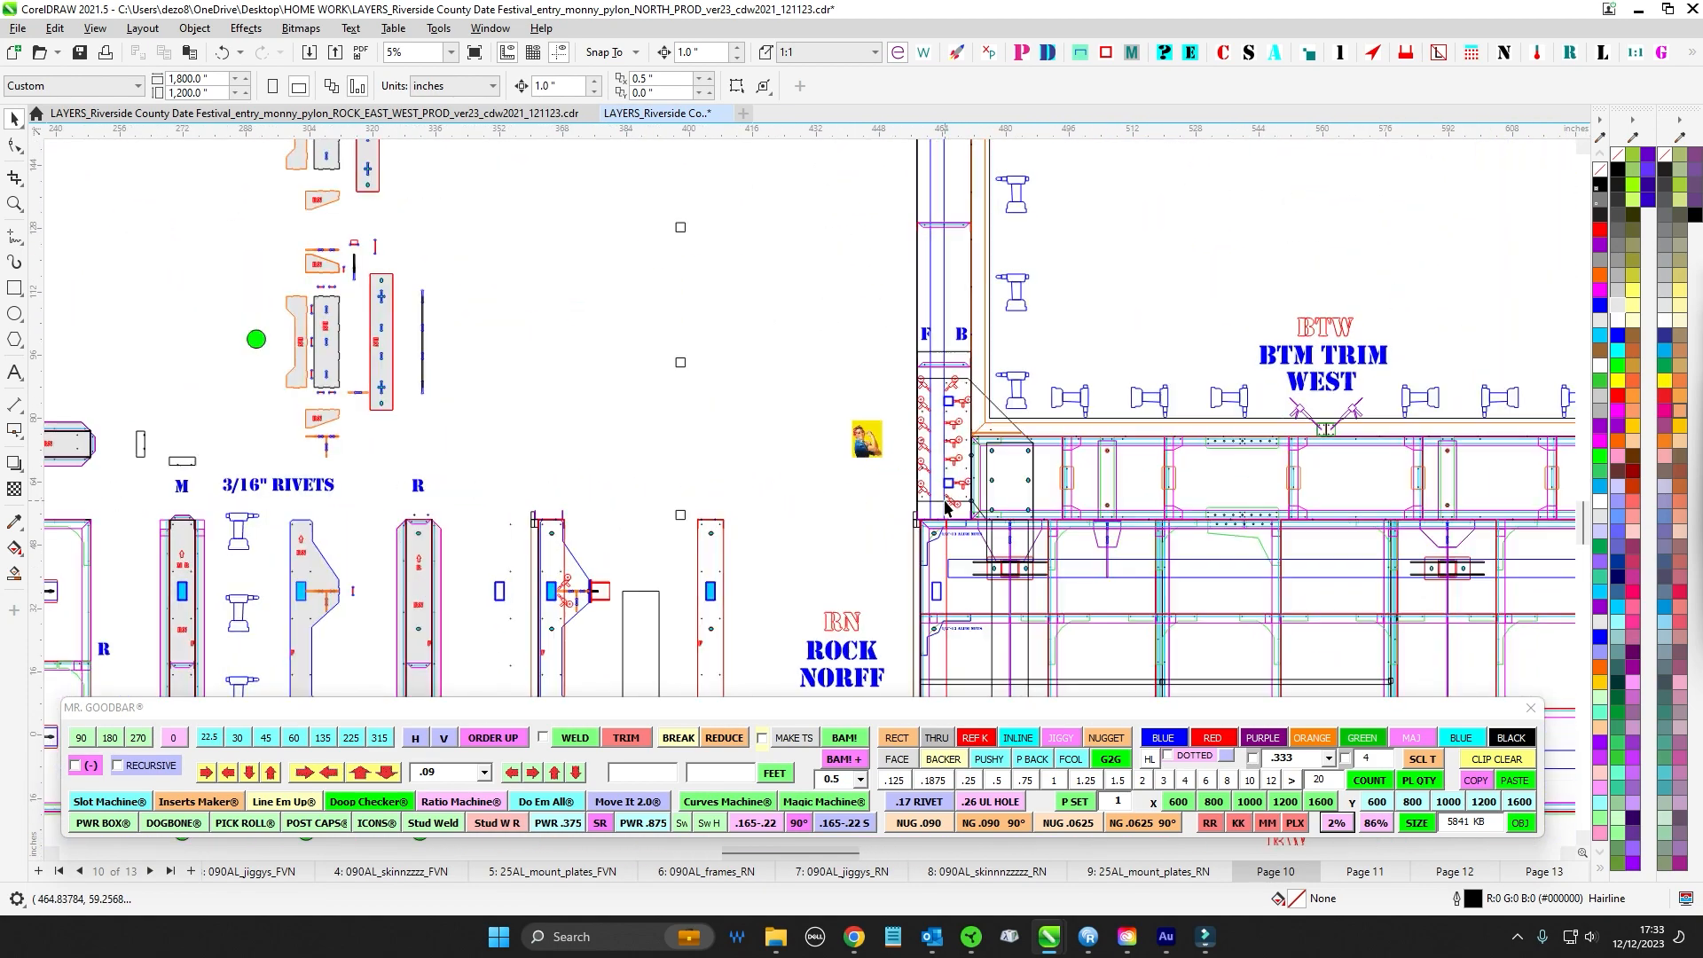
scroll(892, 399, "down", 3)
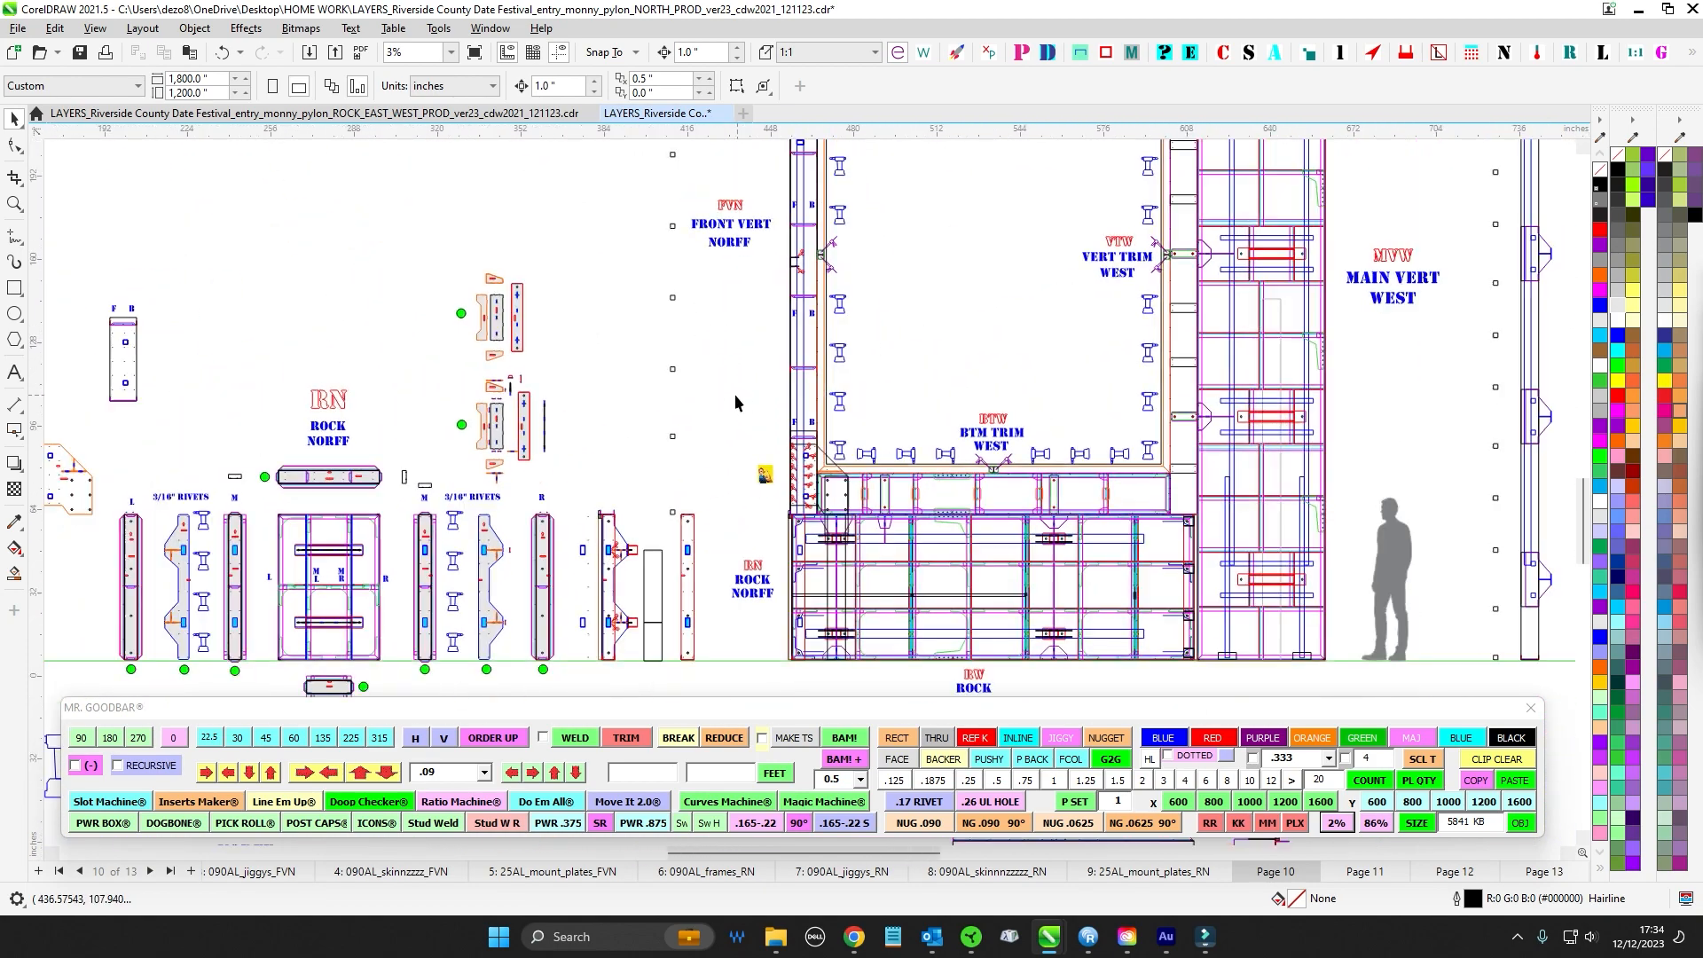
scroll(655, 309, "down", 2)
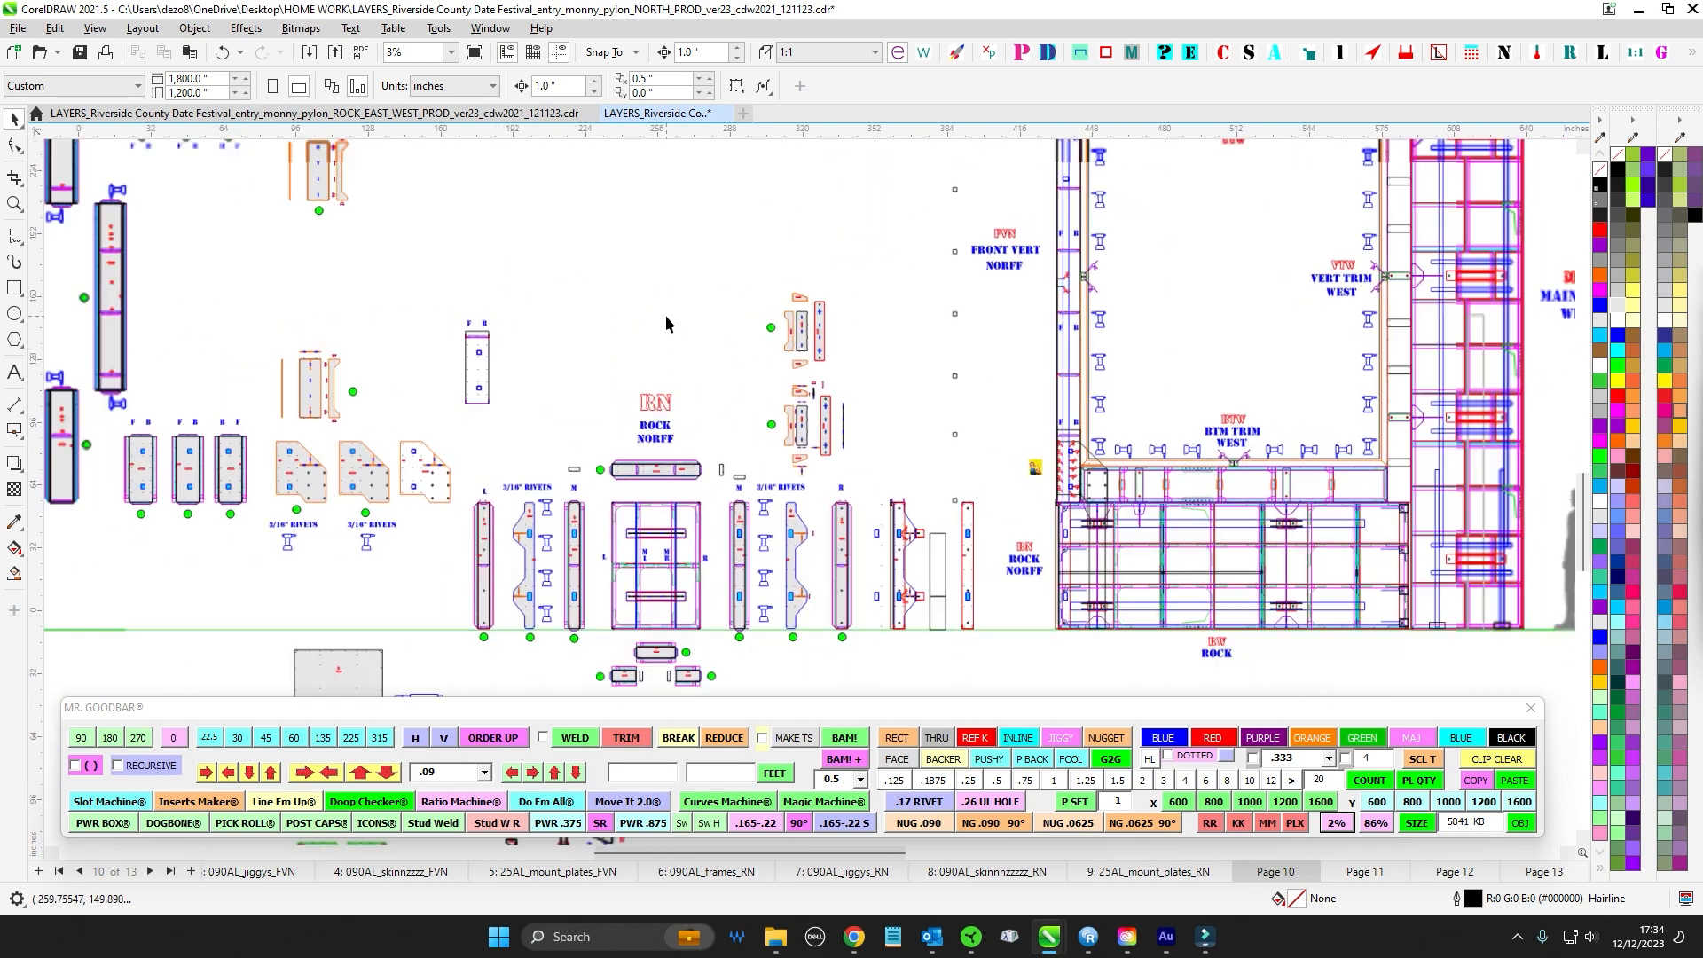
left_click_drag(731, 417, 932, 378)
left_click_drag(354, 577, 355, 589)
scroll(654, 454, "down", 1)
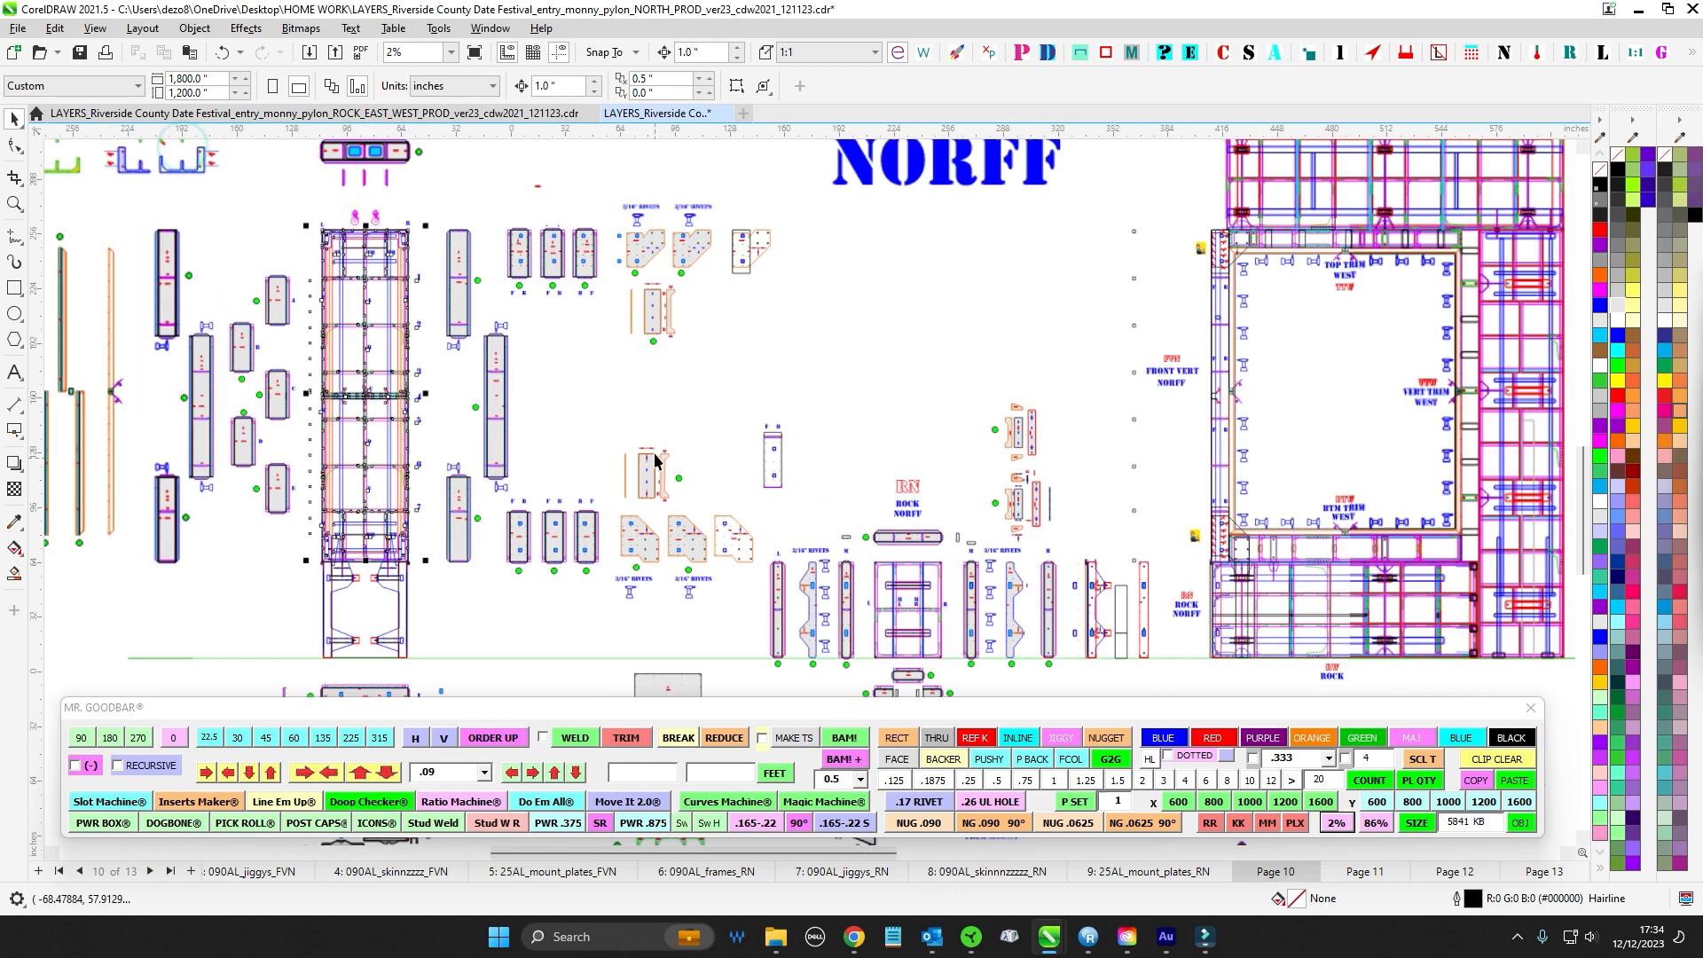
- Examine the Front Vert Norff label, top plate and side details, then clear the frame selection
left_click_drag(653, 456, 711, 607)
scroll(430, 189, "up", 2)
scroll(461, 264, "up", 2)
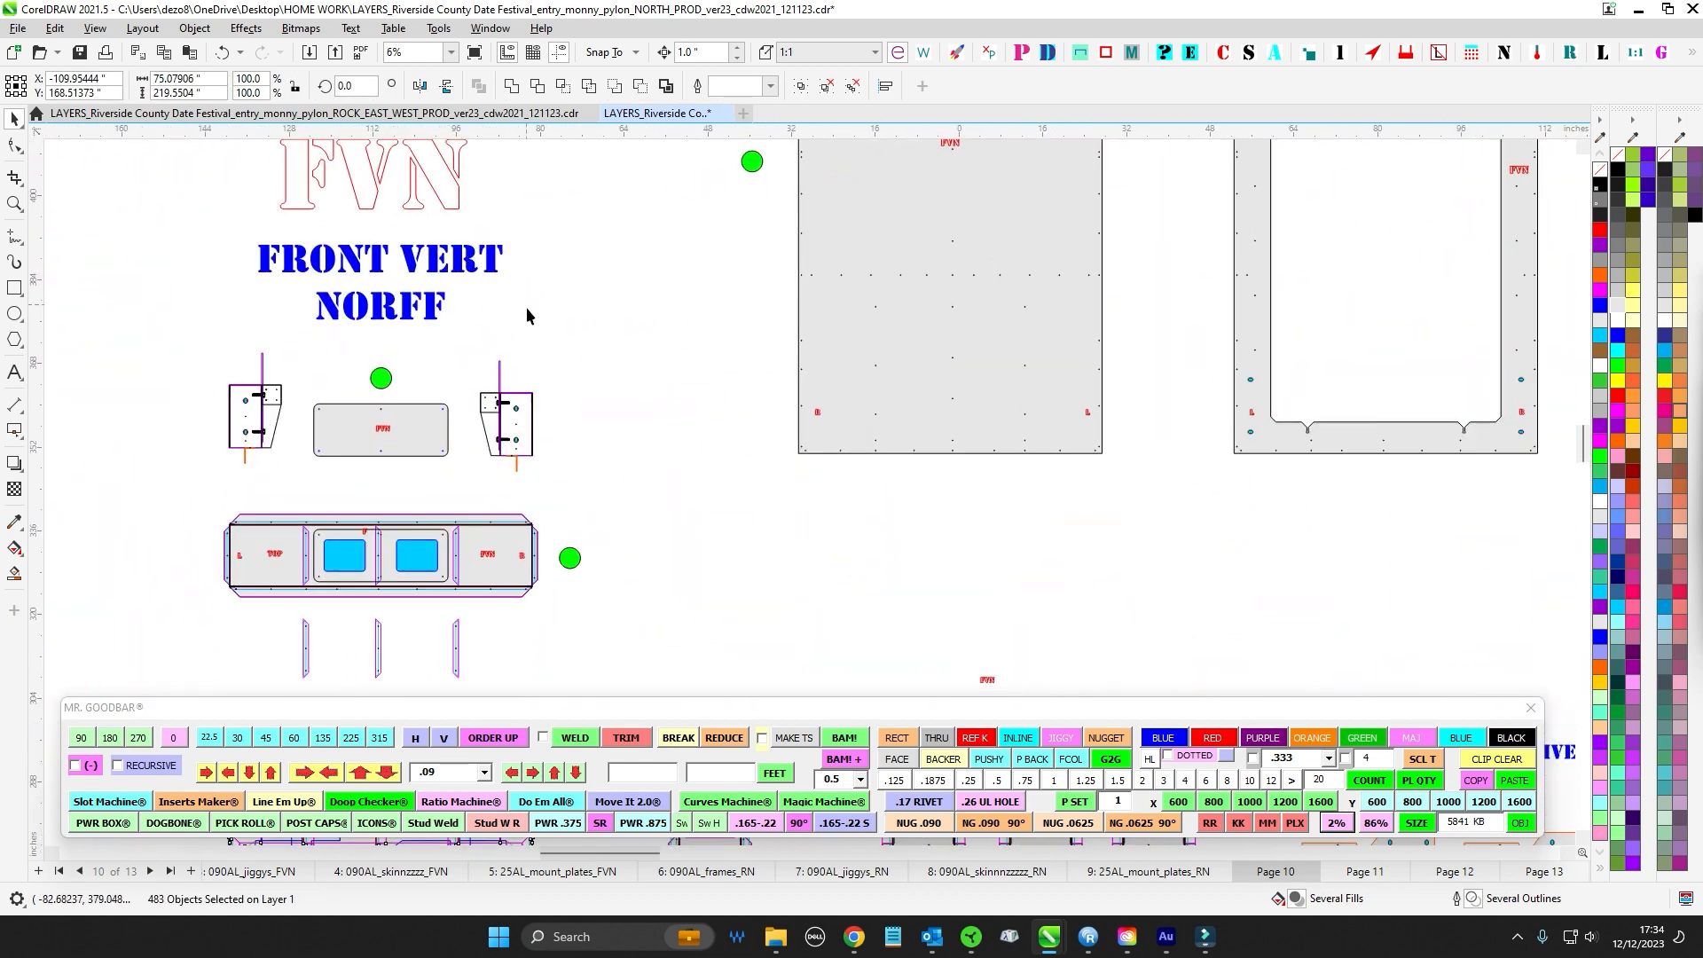
scroll(530, 306, "down", 3)
scroll(593, 396, "down", 3)
mouse_move(593, 448)
left_mouse_down()
mouse_move(647, 277)
mouse_move(627, 214)
left_mouse_up()
scroll(627, 316, "up", 1)
scroll(621, 220, "down", 1)
scroll(620, 226, "down", 1)
left_click(627, 214)
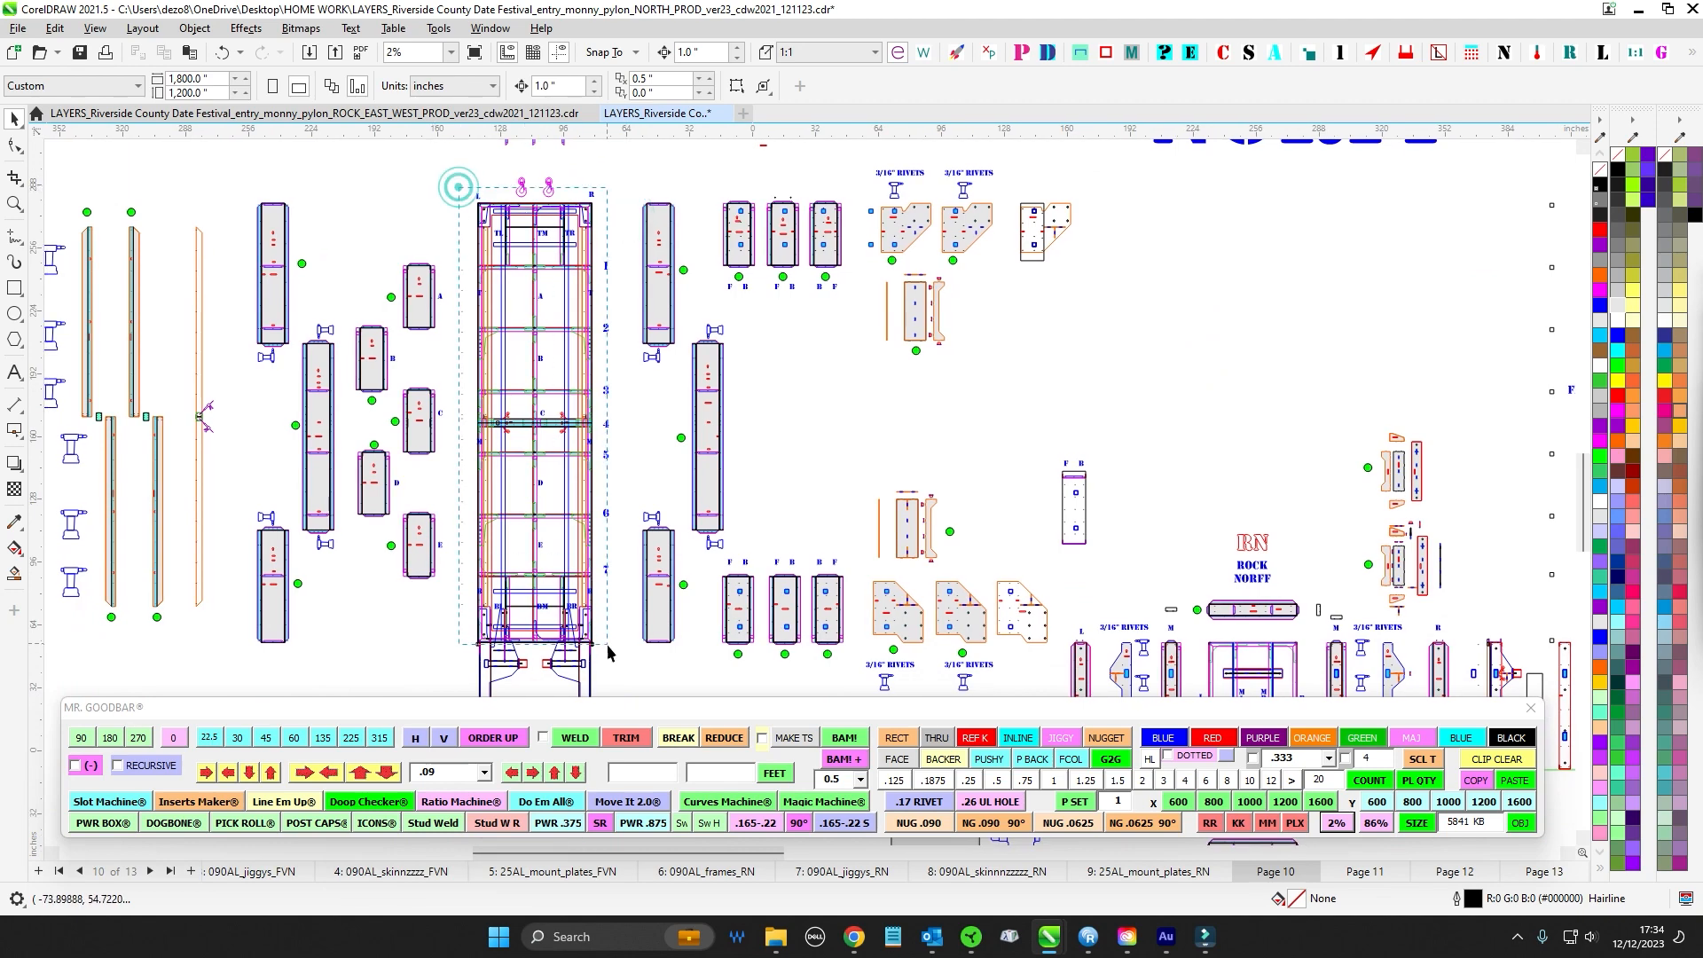
- Select the whole tall Front Vert Norff frame again, including the parts at its top and bottom ends
left_click_drag(609, 654, 627, 676)
scroll(551, 547, "up", 1)
scroll(614, 623, "down", 1)
- Select the connecting plates in the assembly where Front Vert Norff meets Top Trim West beneath the crown
left_click_drag(1022, 432, 210, 405)
left_click_drag(823, 216, 771, 291)
scroll(771, 291, "up", 1)
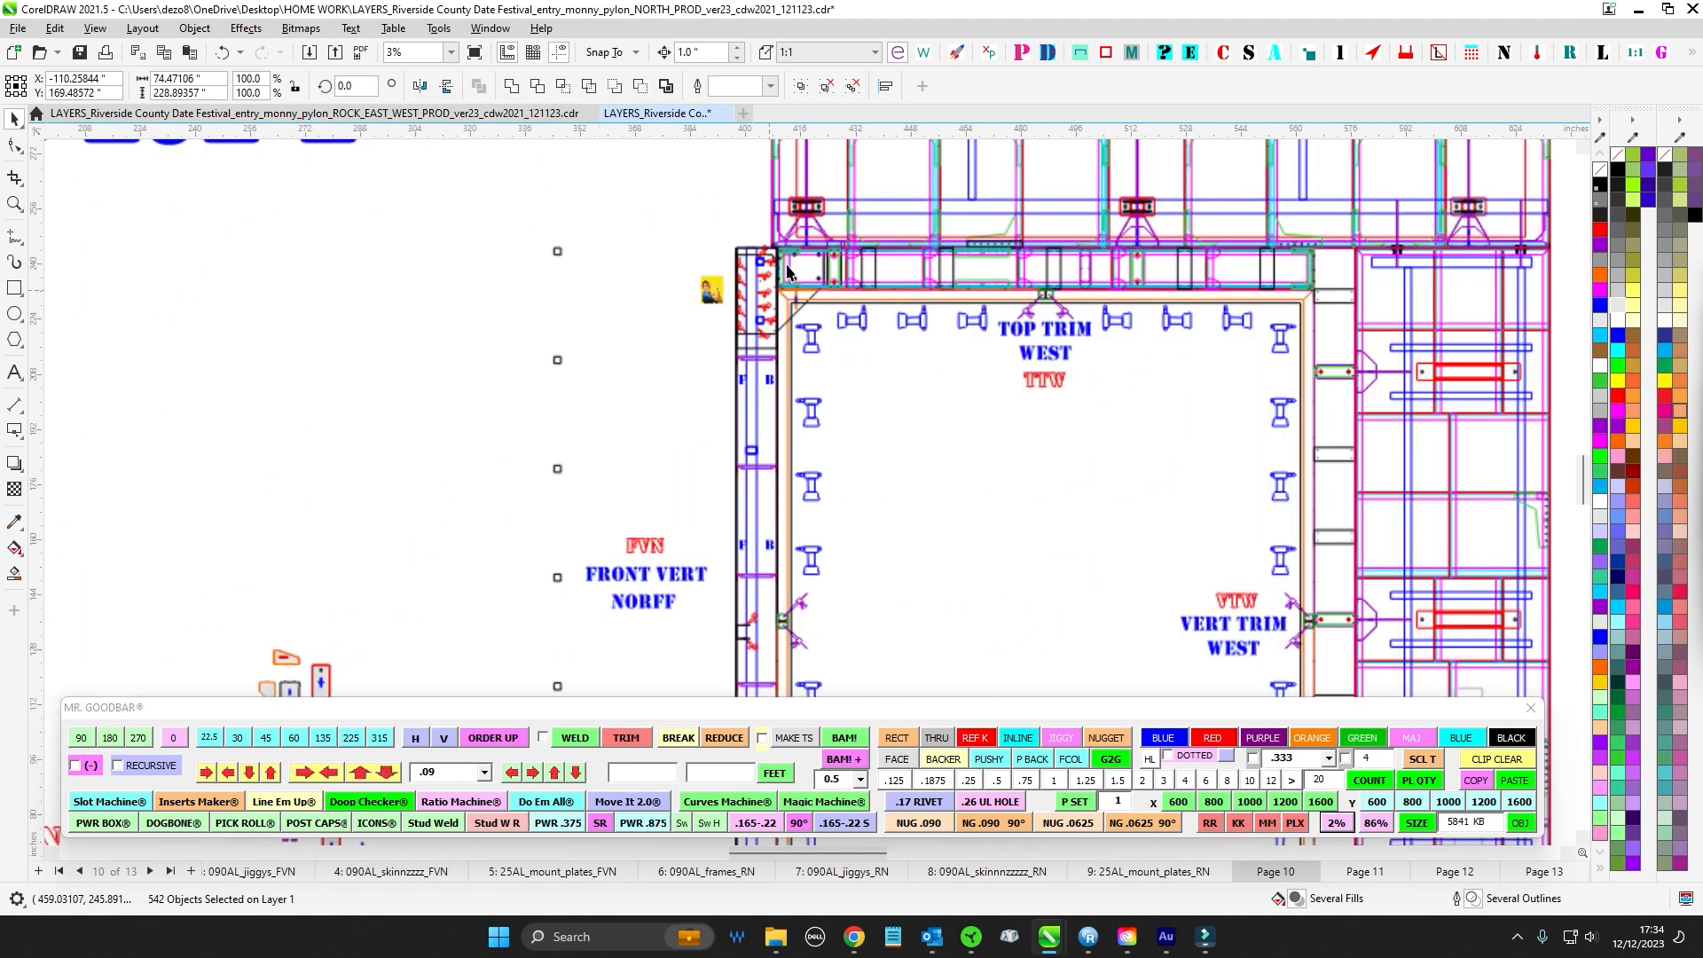
scroll(787, 265, "up", 2)
scroll(833, 323, "down", 2)
left_click_drag(885, 312, 779, 429)
scroll(773, 433, "down", 1)
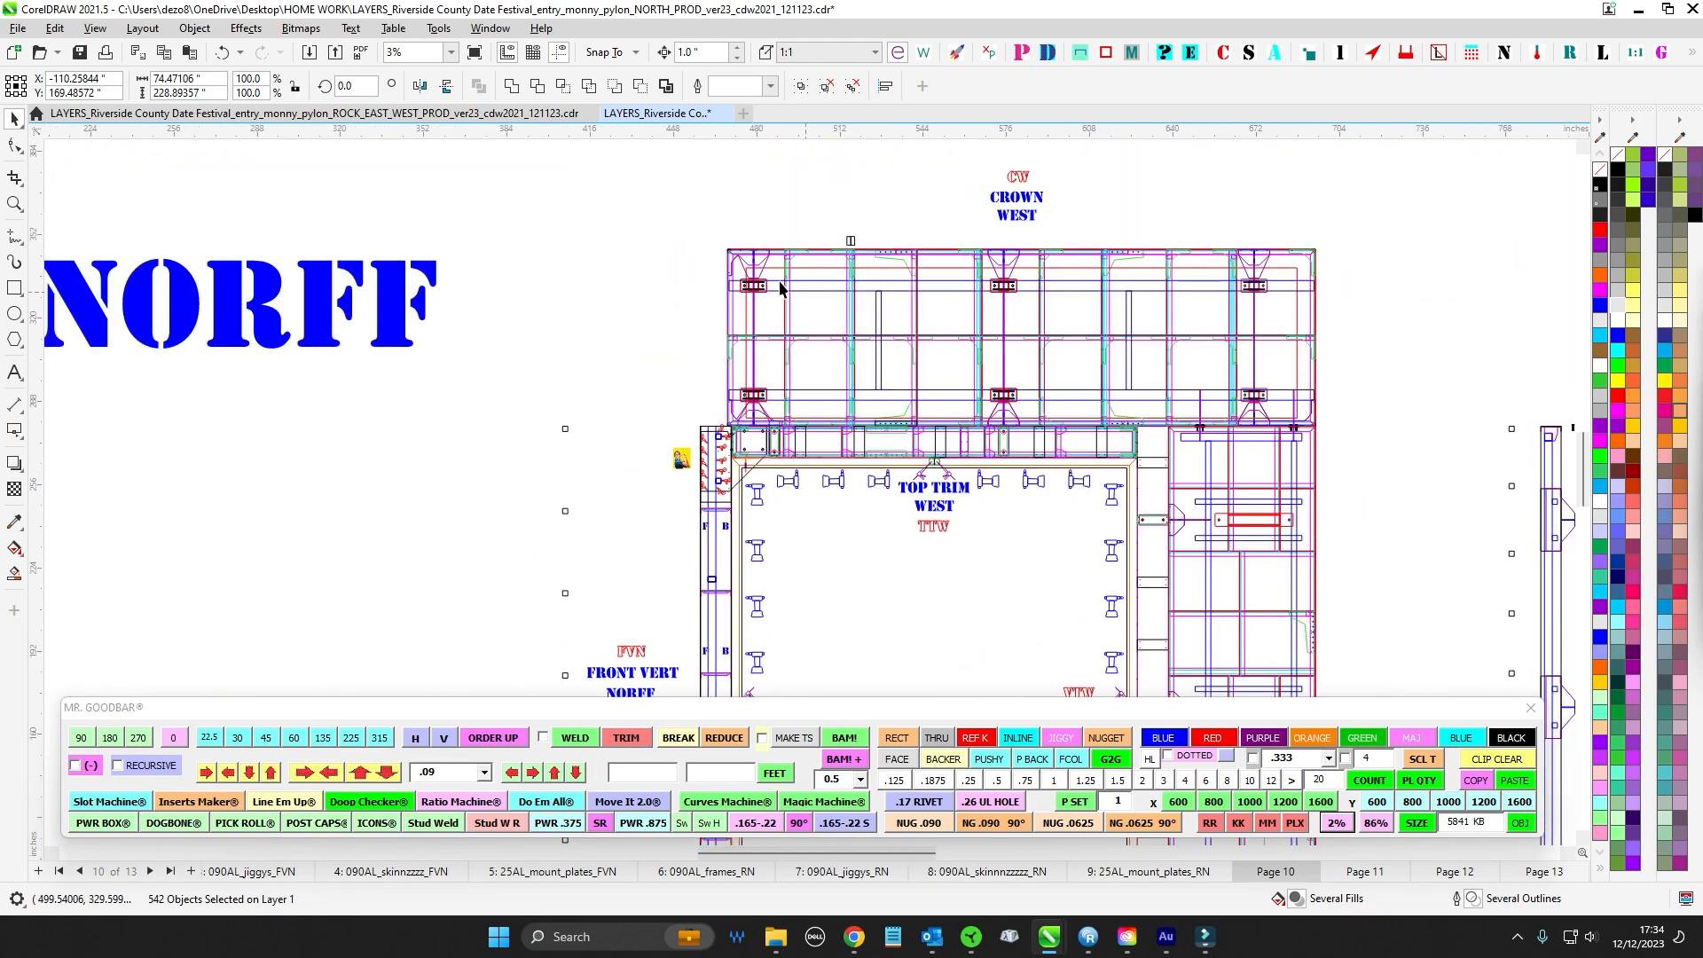
scroll(764, 435, "up", 3)
left_click_drag(669, 355, 808, 543)
scroll(838, 595, "down", 4)
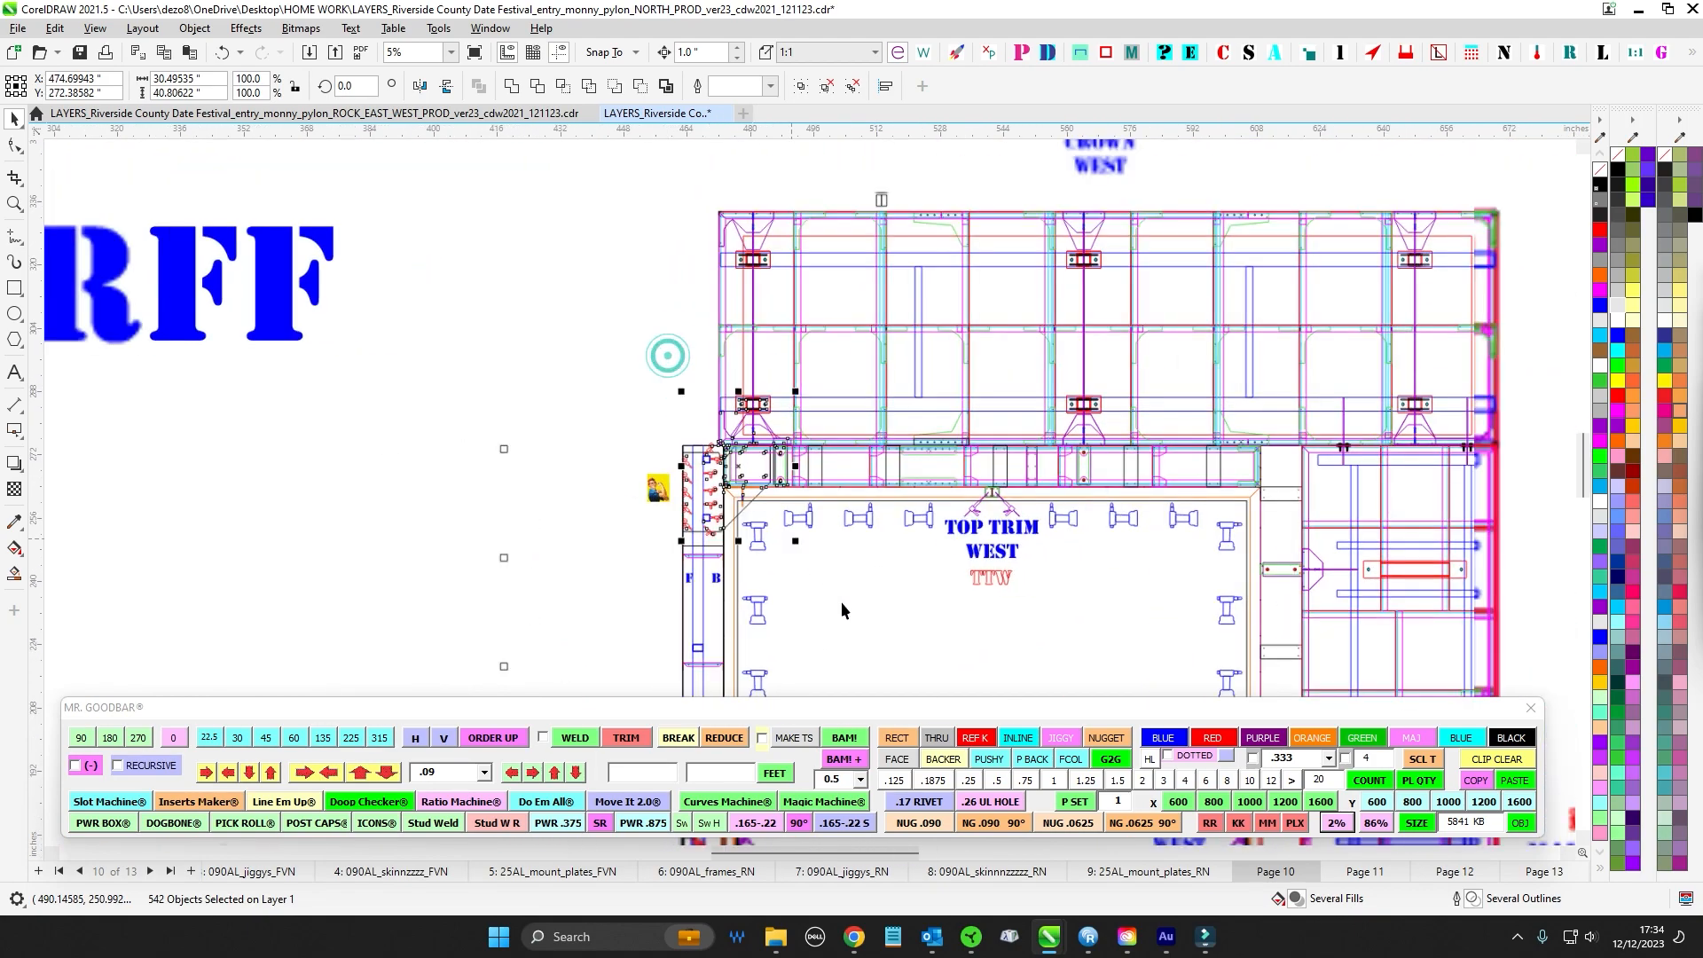
- Select the connecting plates in the assembly where Front Vert Norff meets Btm Trim West above the Rock section
left_click_drag(843, 661, 807, 428)
left_click_drag(760, 683, 763, 452)
scroll(761, 462, "up", 1)
scroll(761, 459, "up", 2)
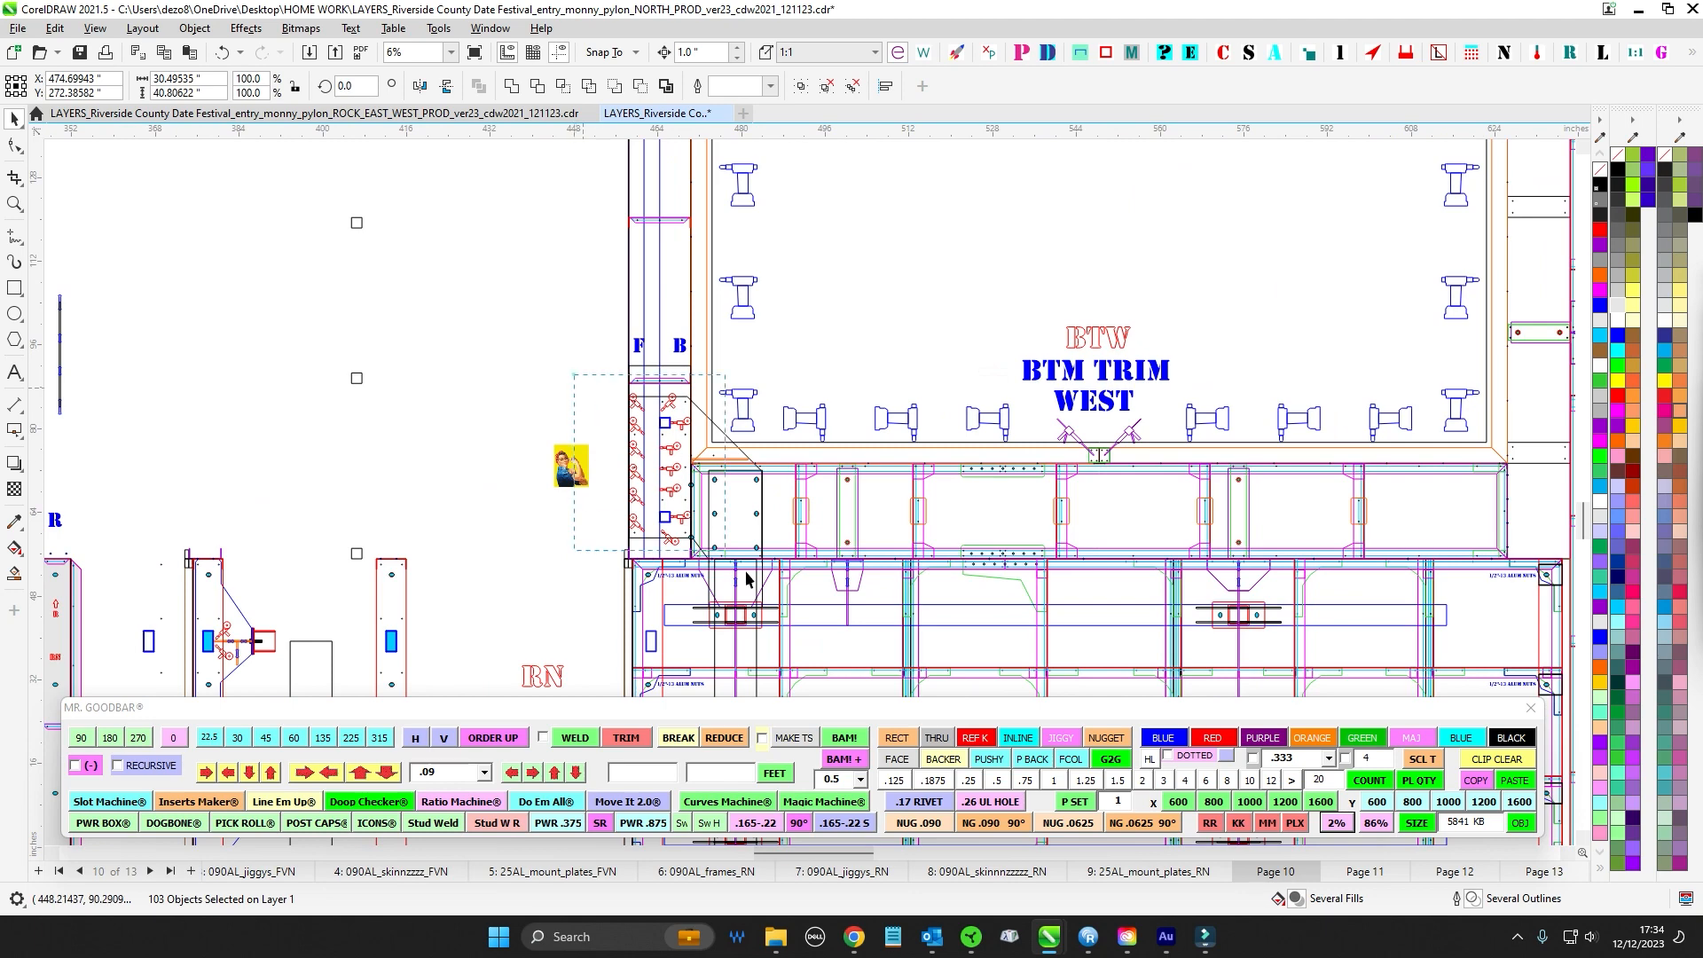
left_click_drag(746, 578, 559, 391)
scroll(770, 568, "down", 1)
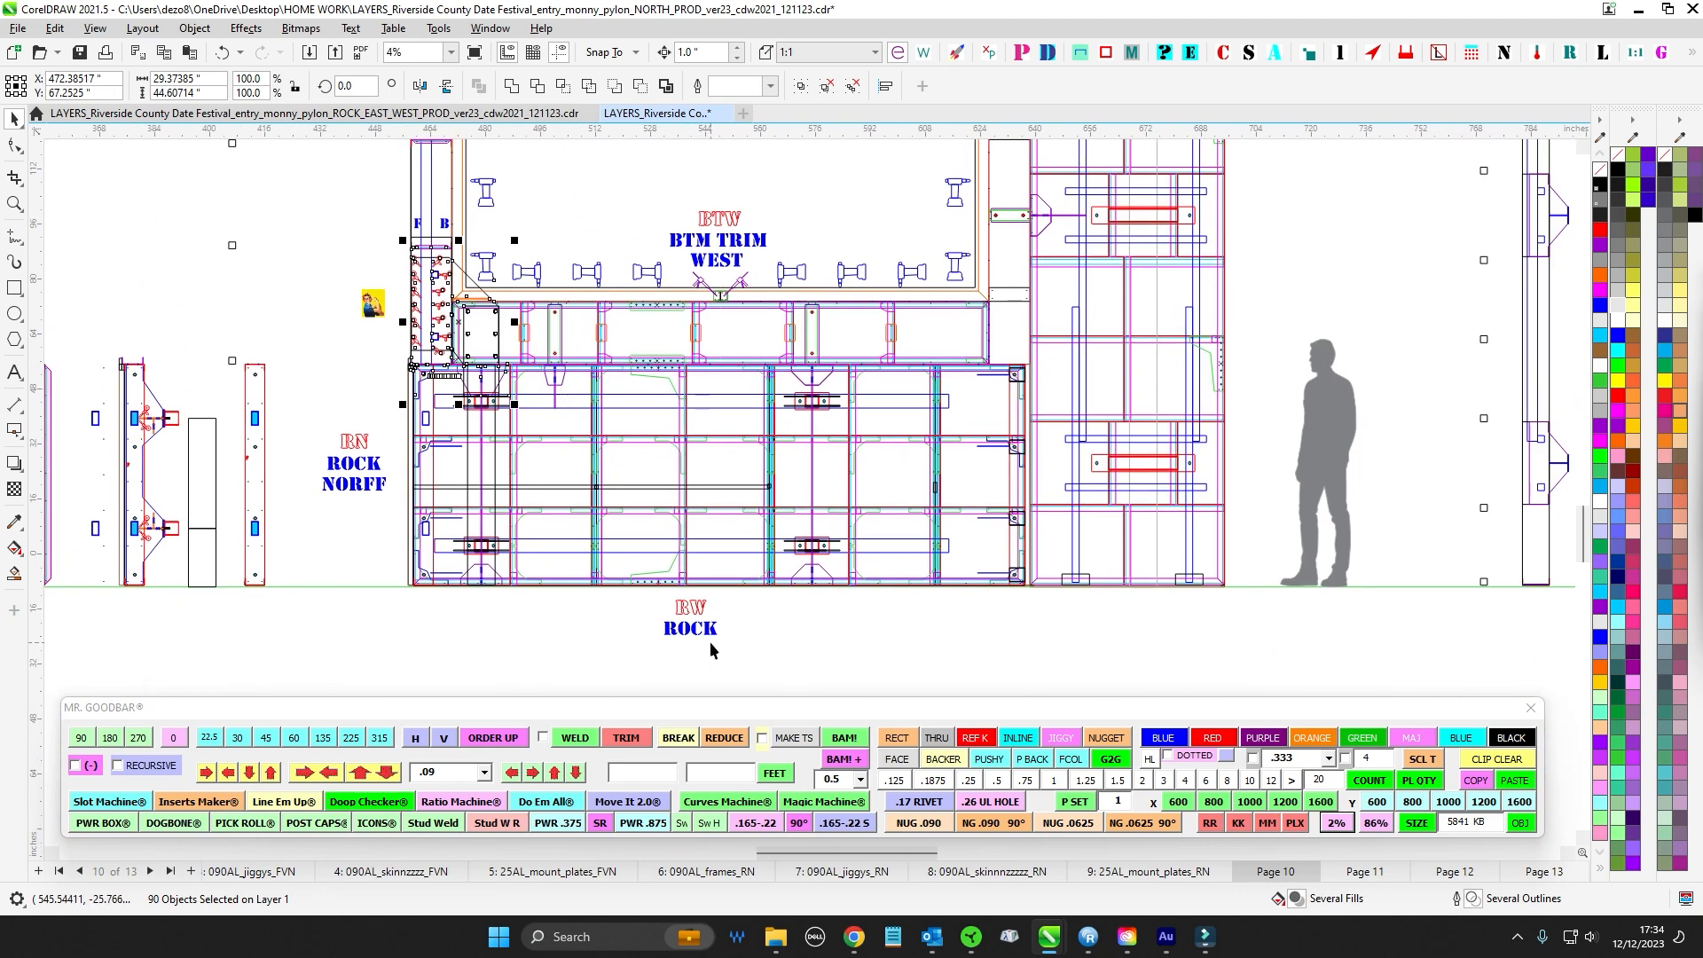
- Clear the plate selection and examine the opening framed by Front Vert Norff and the Top, Vert and Btm Trim West sections
scroll(709, 641, "down", 1)
left_click_drag(676, 204, 864, 357)
scroll(761, 372, "down", 1)
left_click(864, 356)
scroll(864, 357, "down", 1)
left_click_drag(756, 341, 786, 417)
scroll(786, 417, "up", 1)
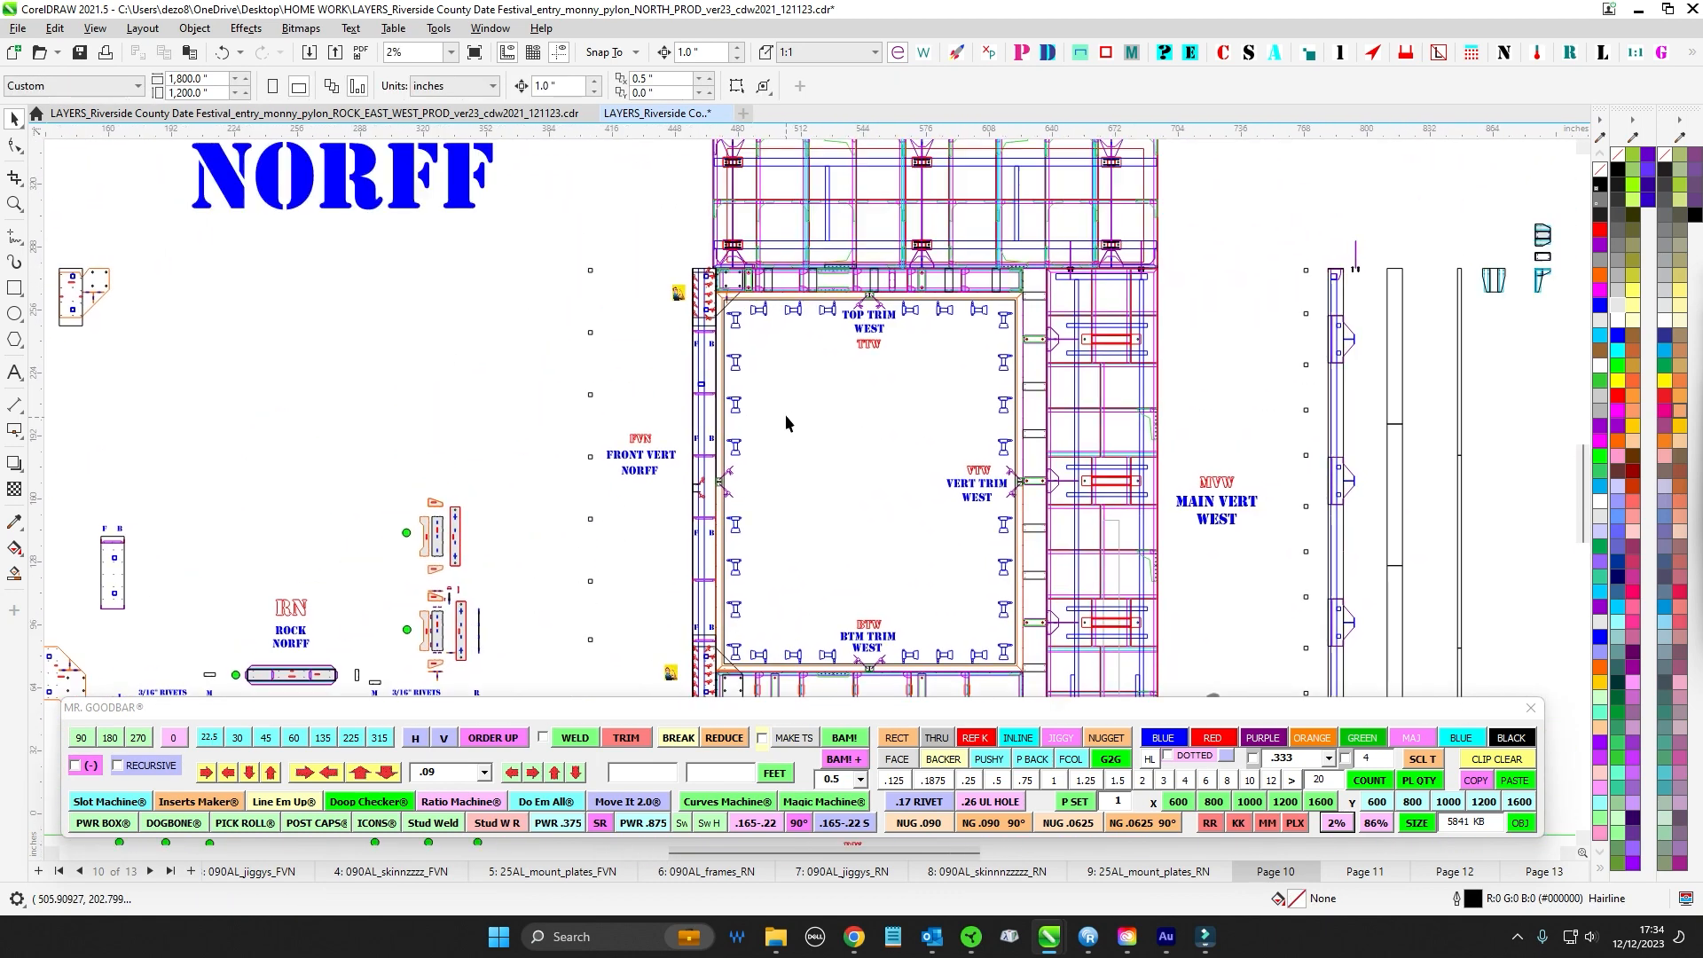
scroll(763, 335, "down", 2)
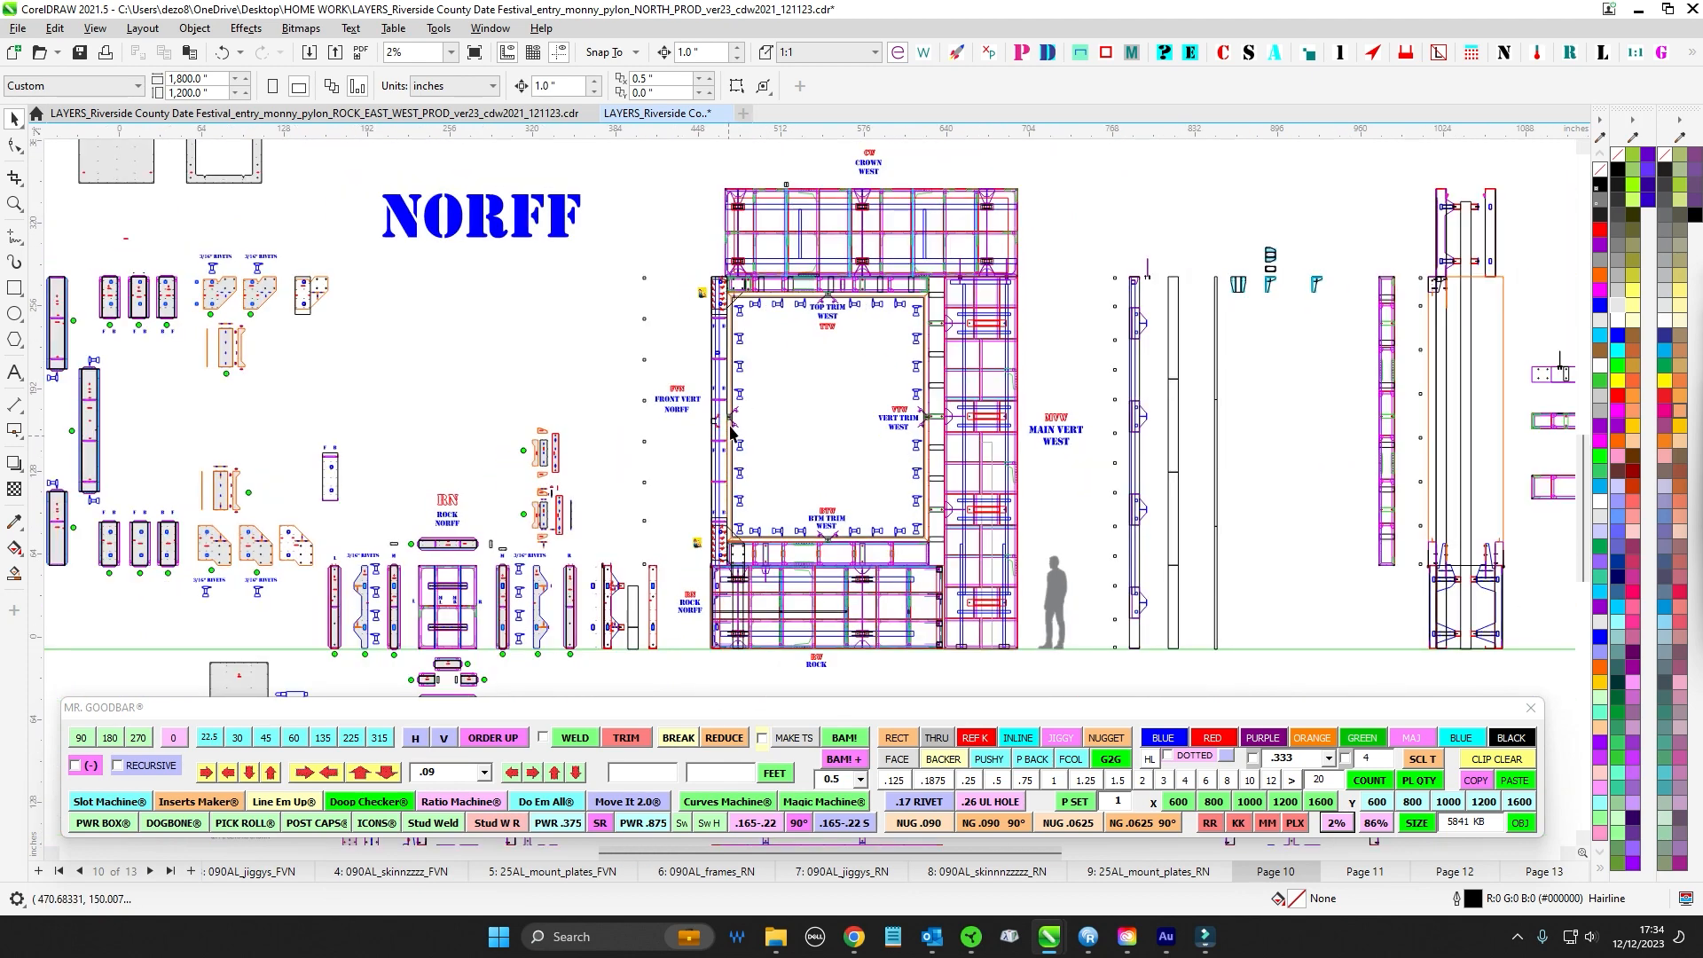
scroll(731, 433, "up", 1)
left_click_drag(787, 420, 858, 498)
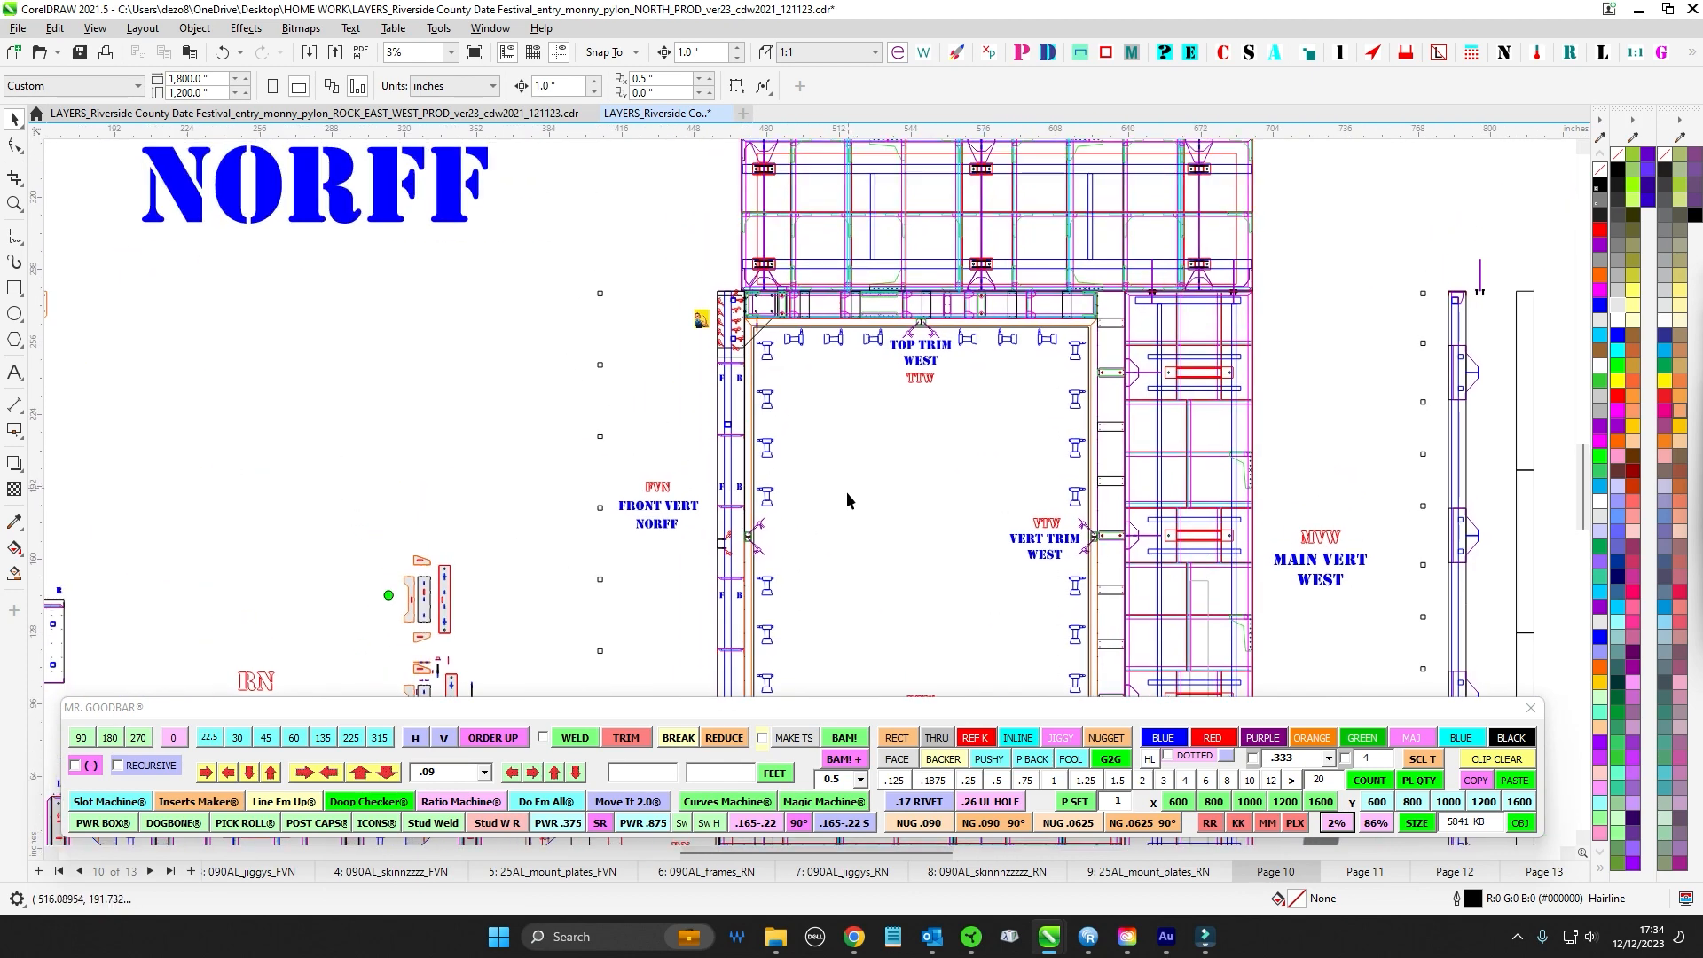
scroll(855, 502, "down", 1)
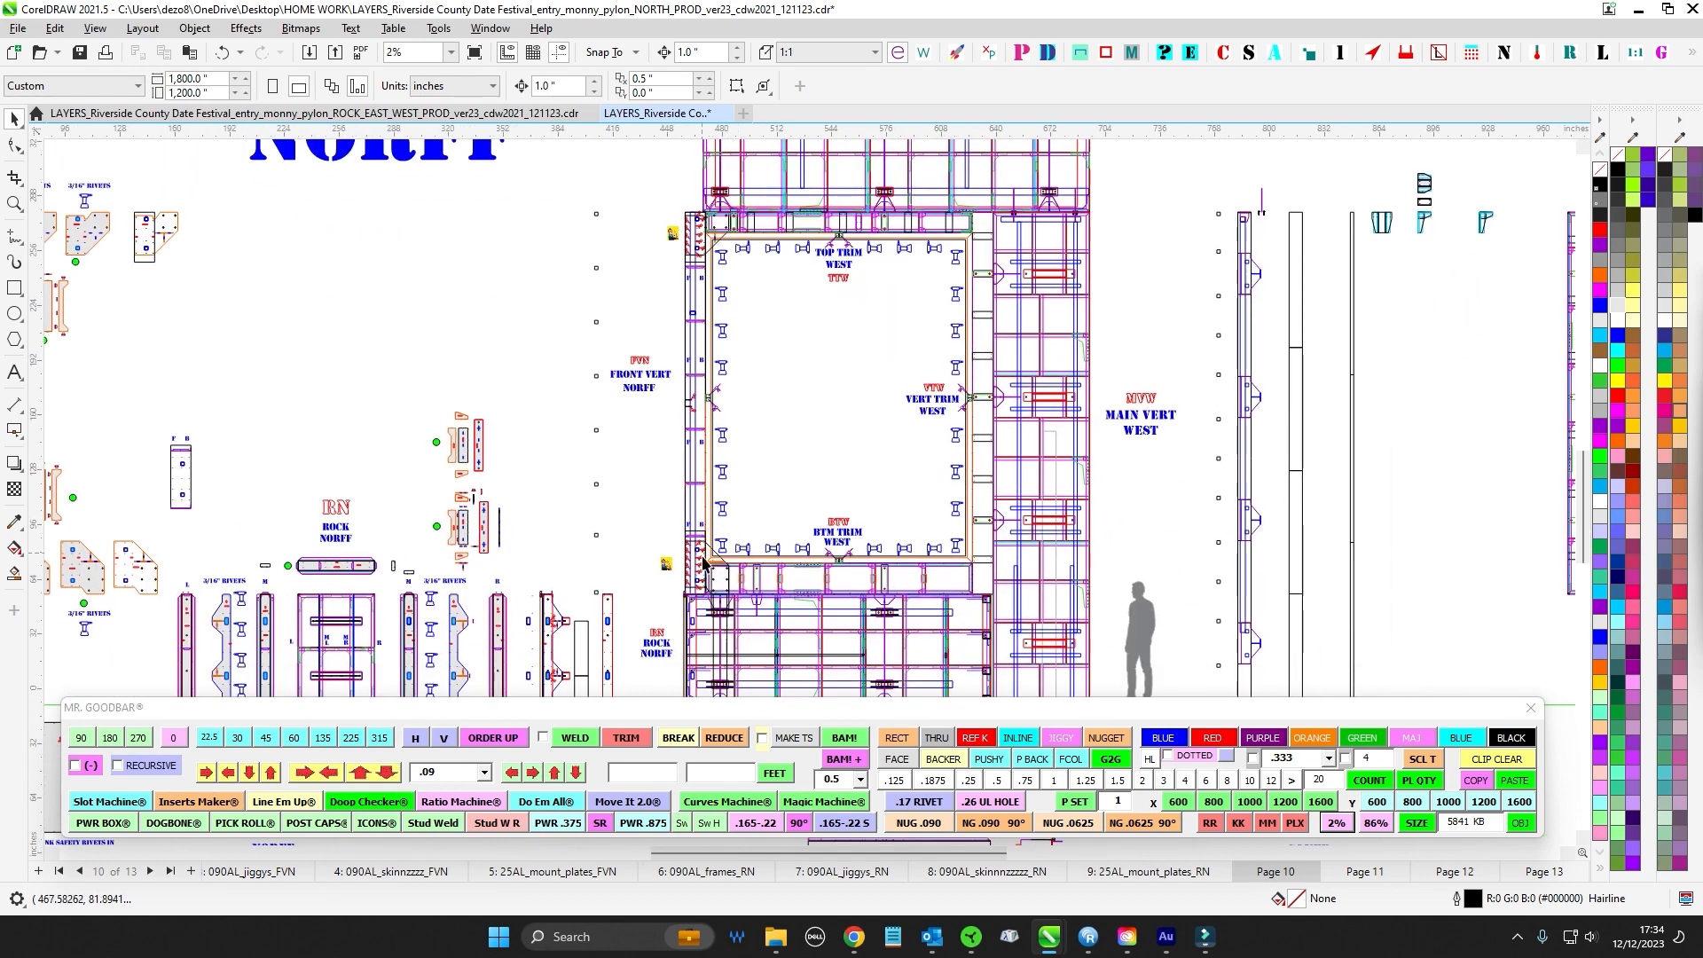
- Examine the lower joint of Front Vert Norff, Btm Trim West and Rock, and survey the whole Norff assembly
scroll(703, 562, "up", 3)
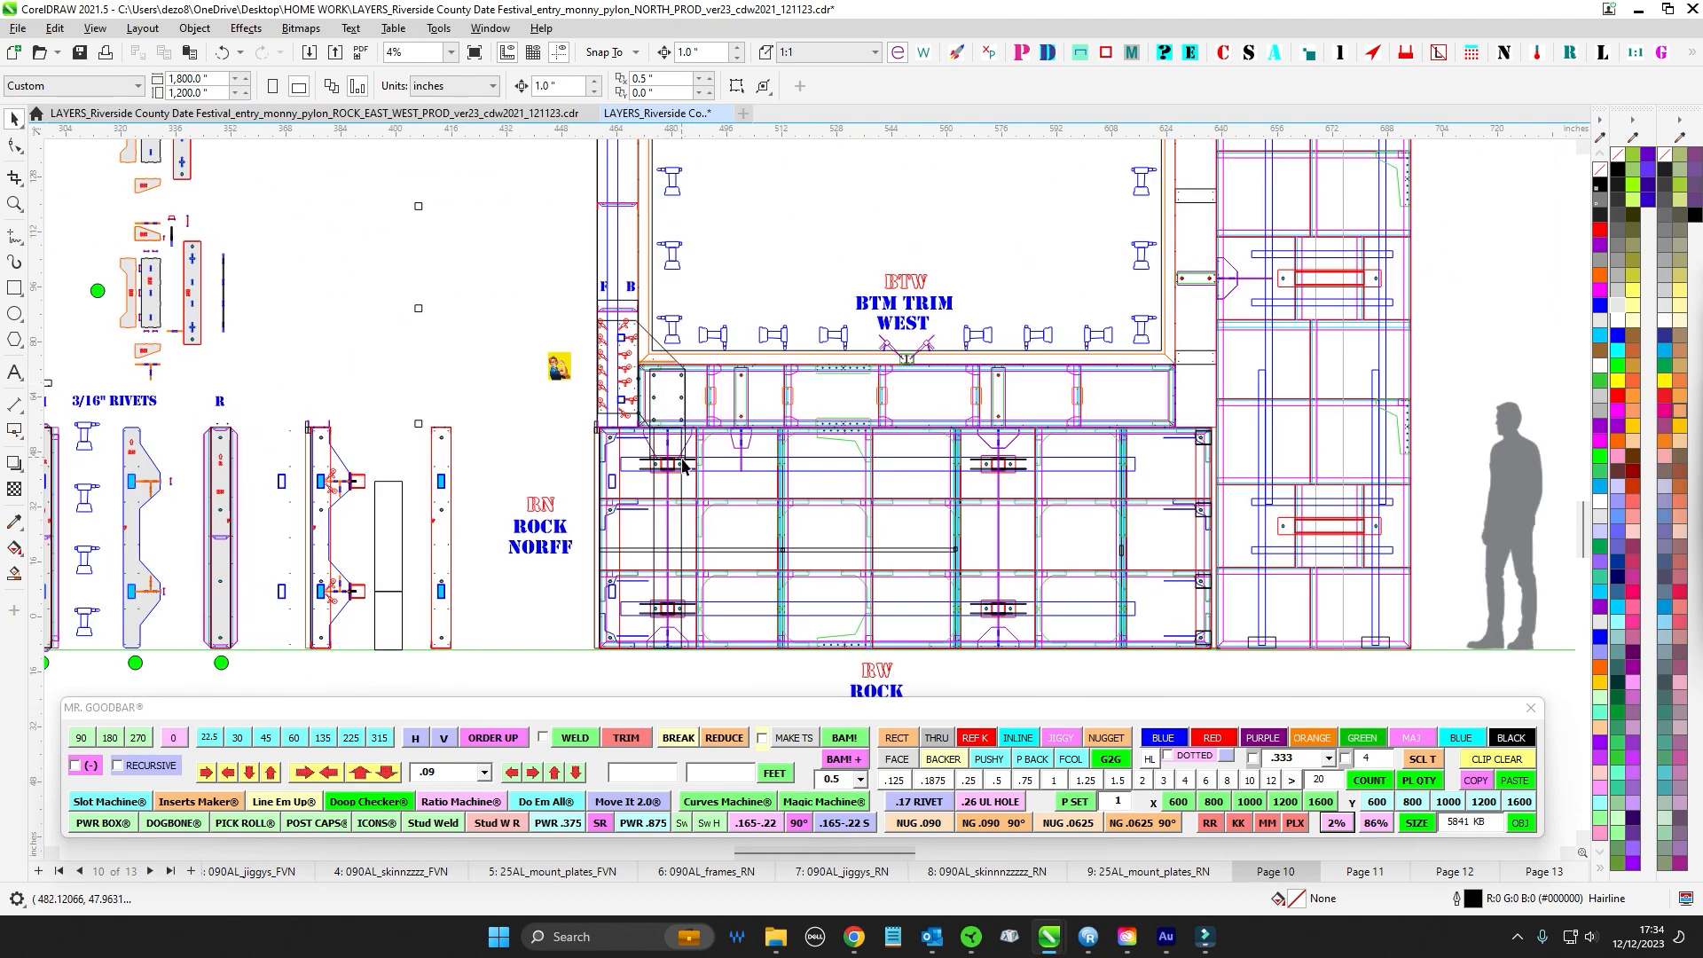
scroll(699, 391, "down", 1)
left_click_drag(697, 366, 681, 647)
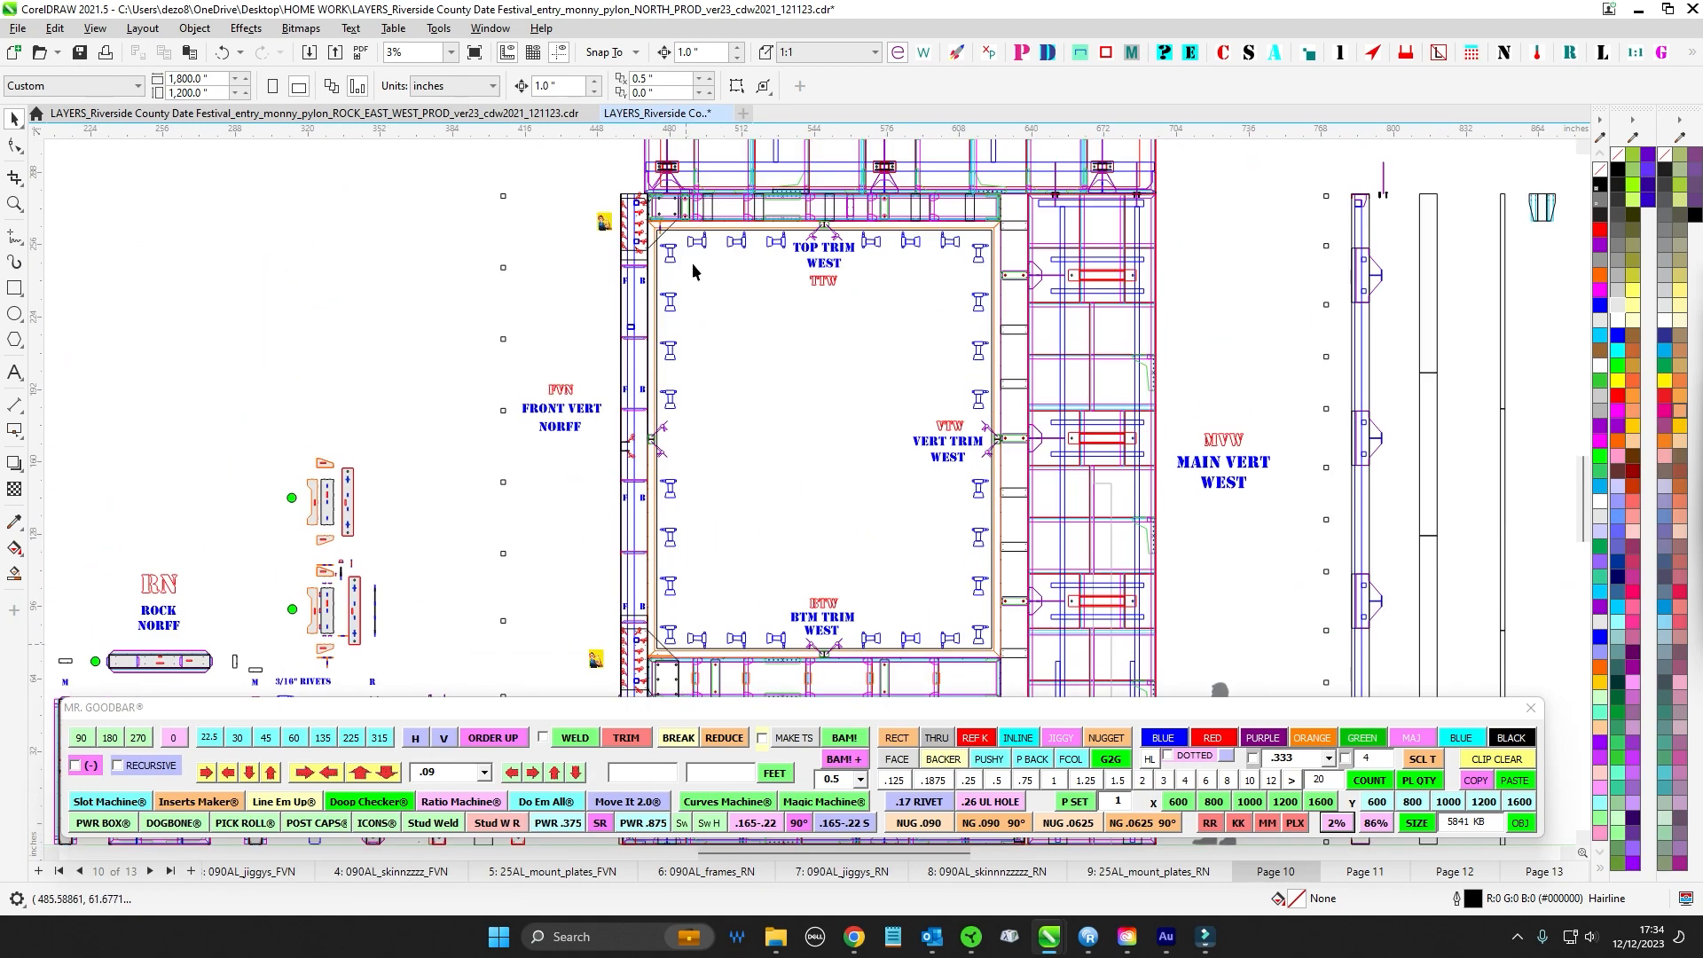
scroll(797, 454, "down", 1)
scroll(634, 310, "down", 1)
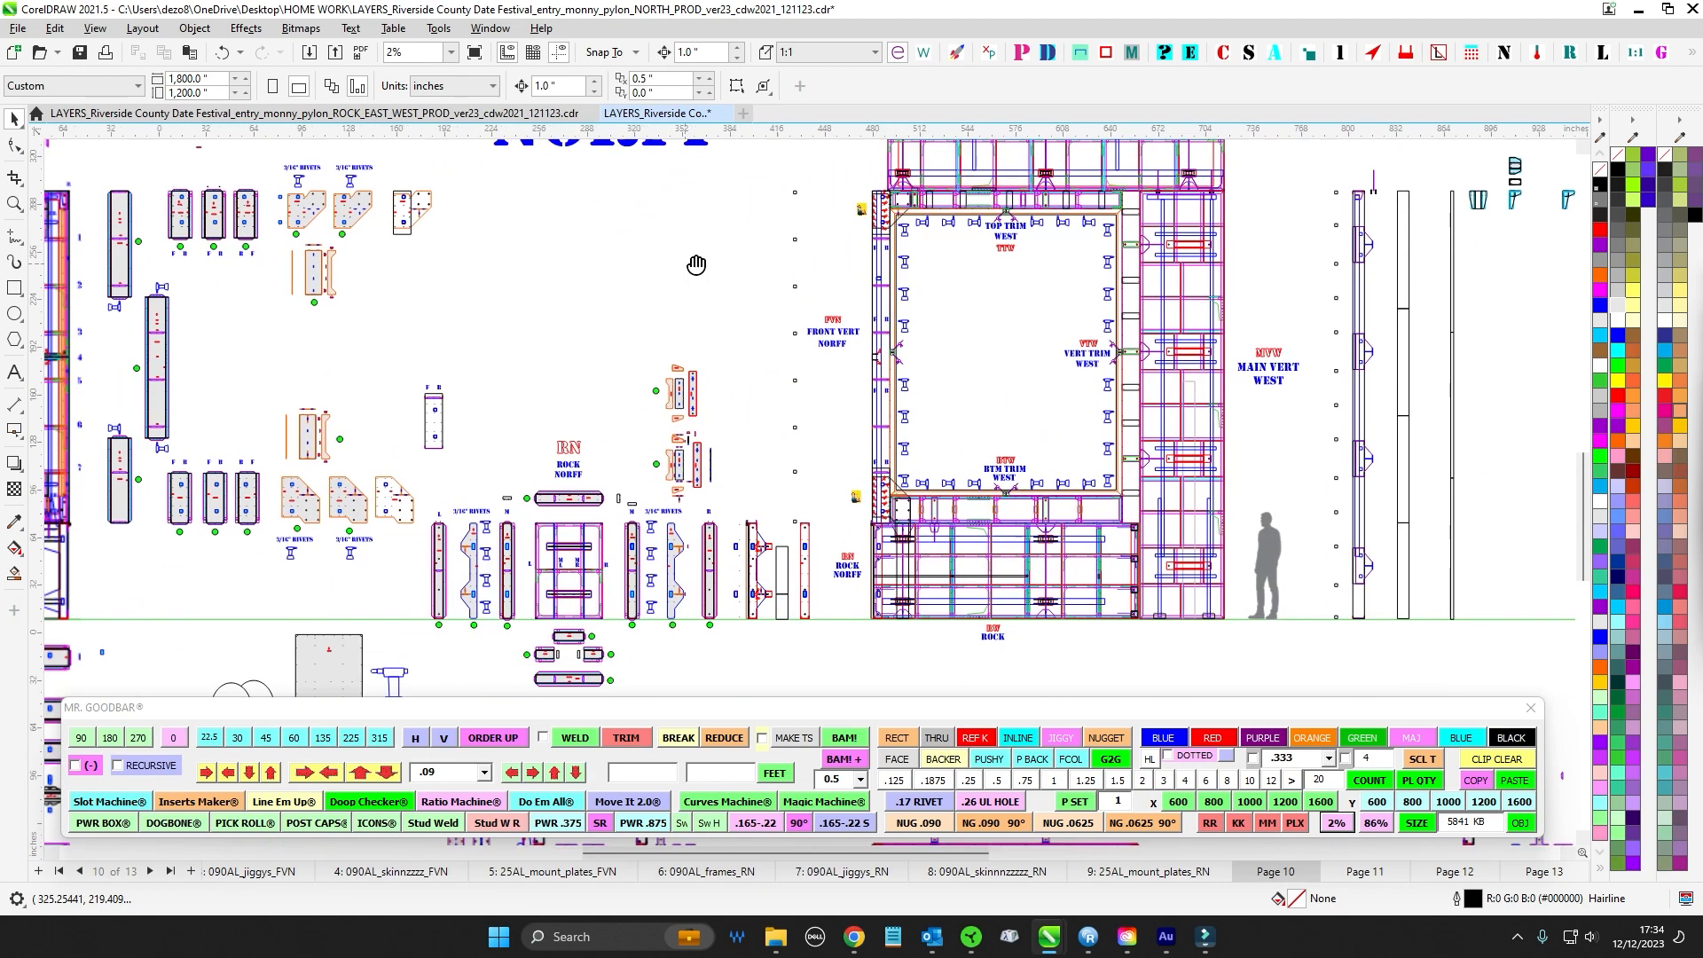
left_click_drag(633, 343, 540, 380)
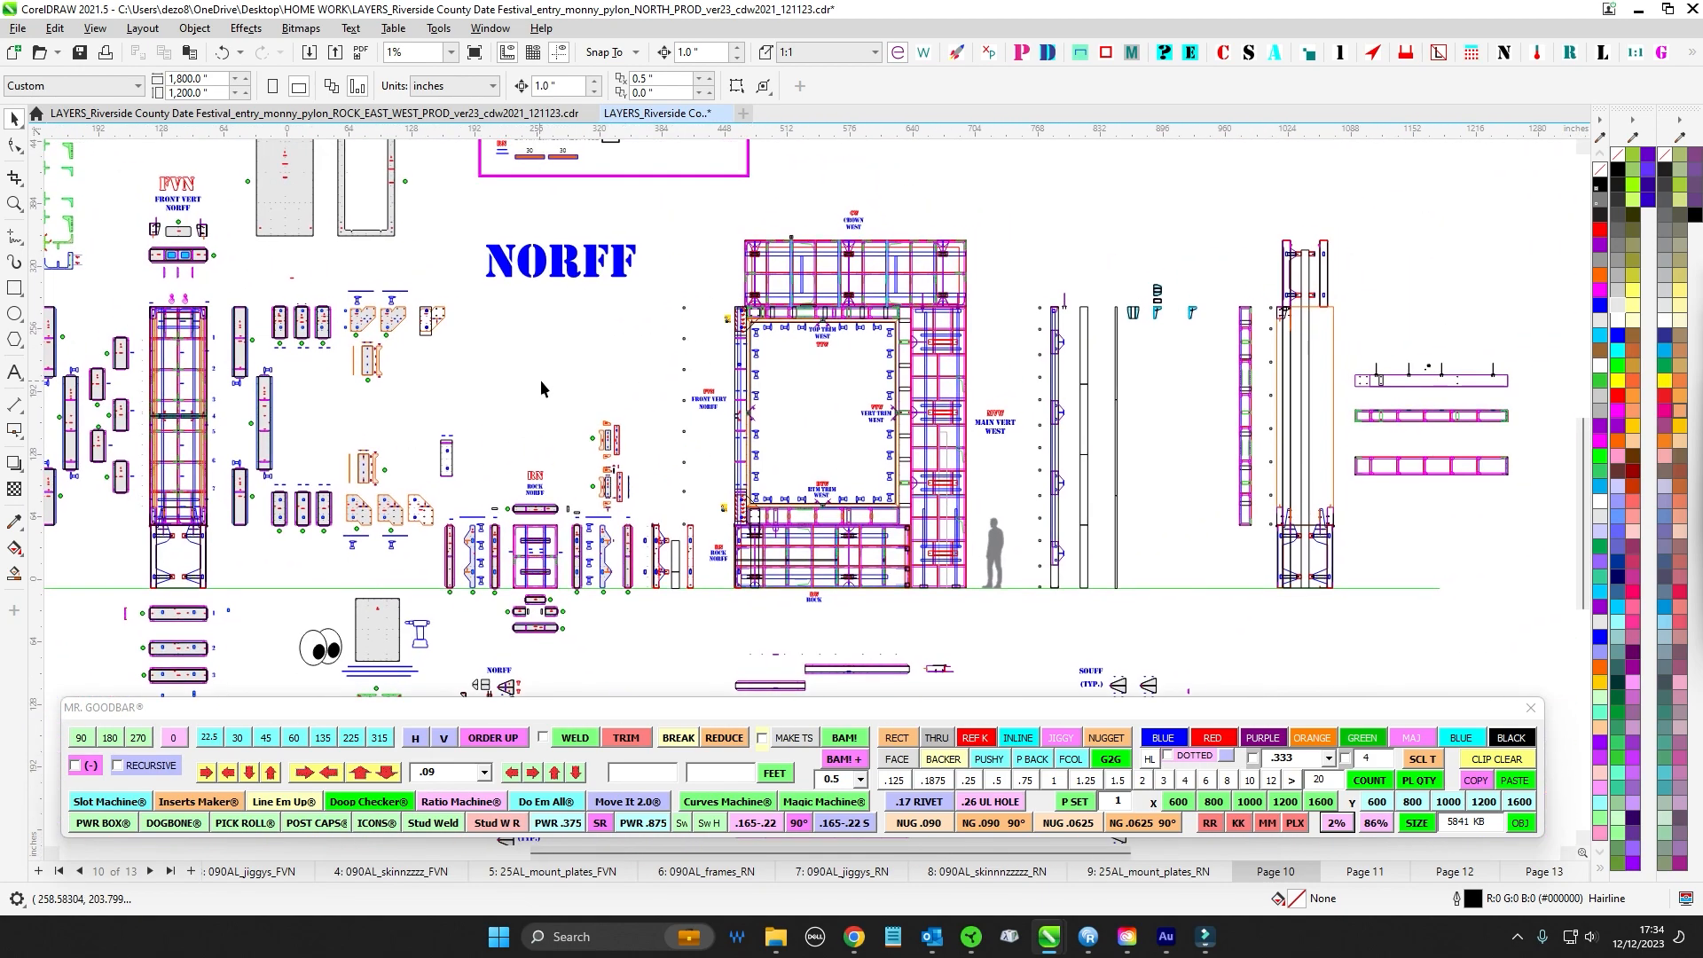
left_click_drag(1029, 503, 951, 472)
scroll(961, 440, "up", 3)
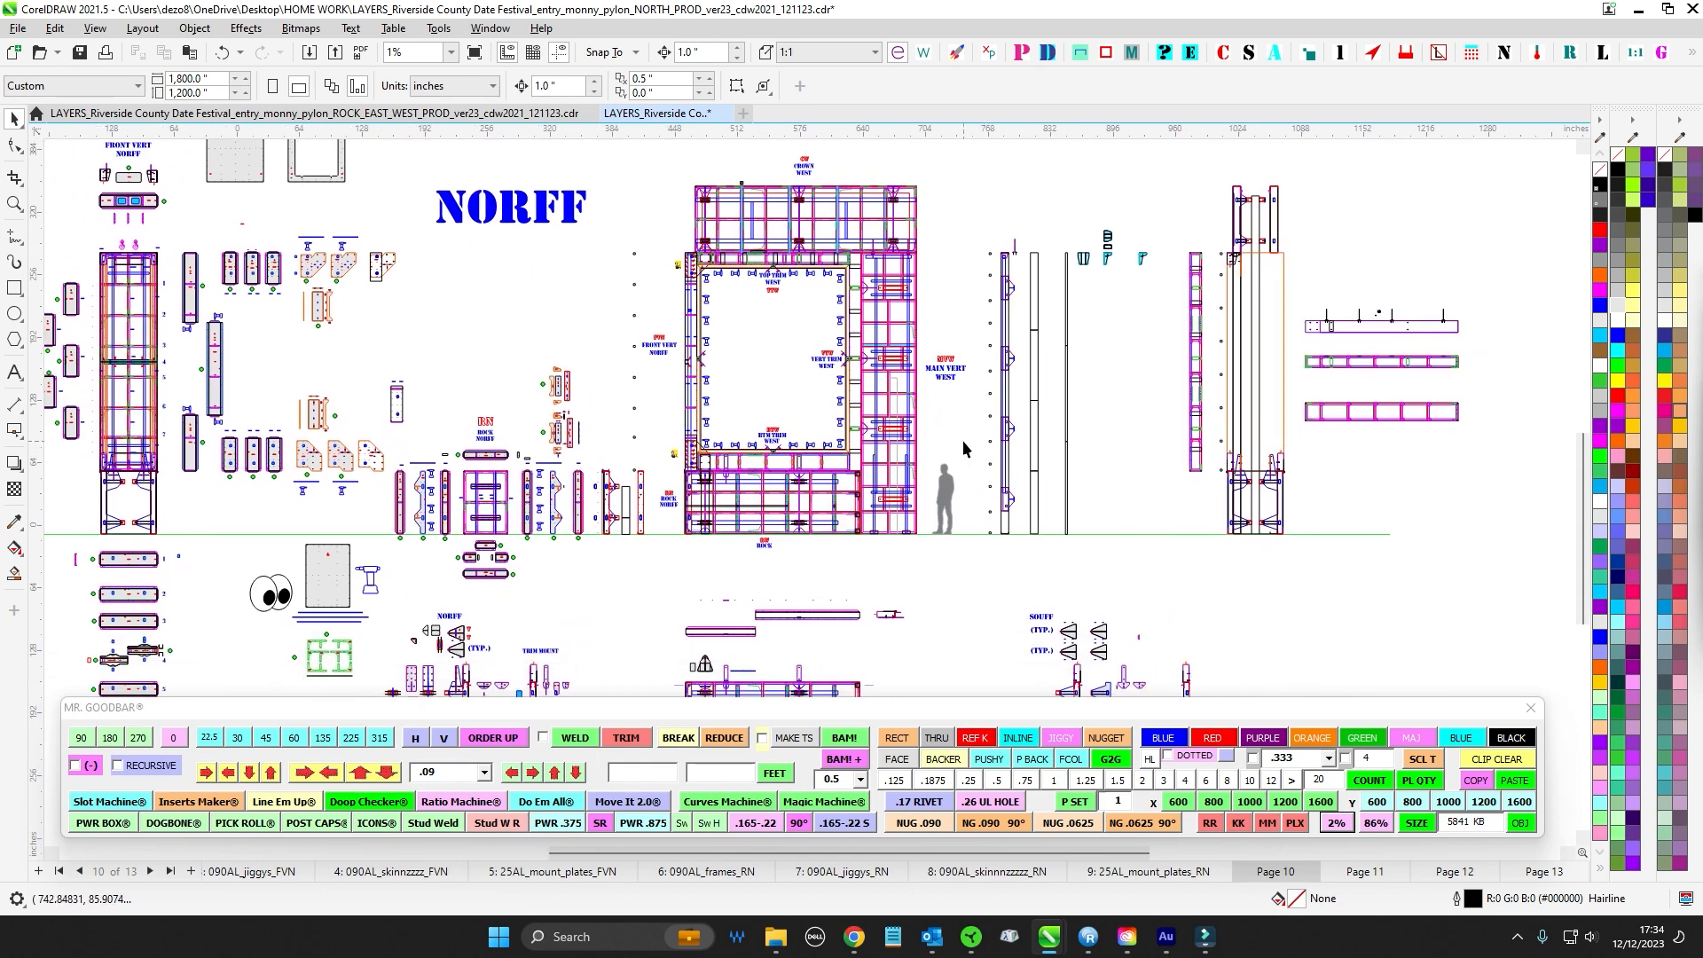
left_click_drag(928, 519, 996, 459)
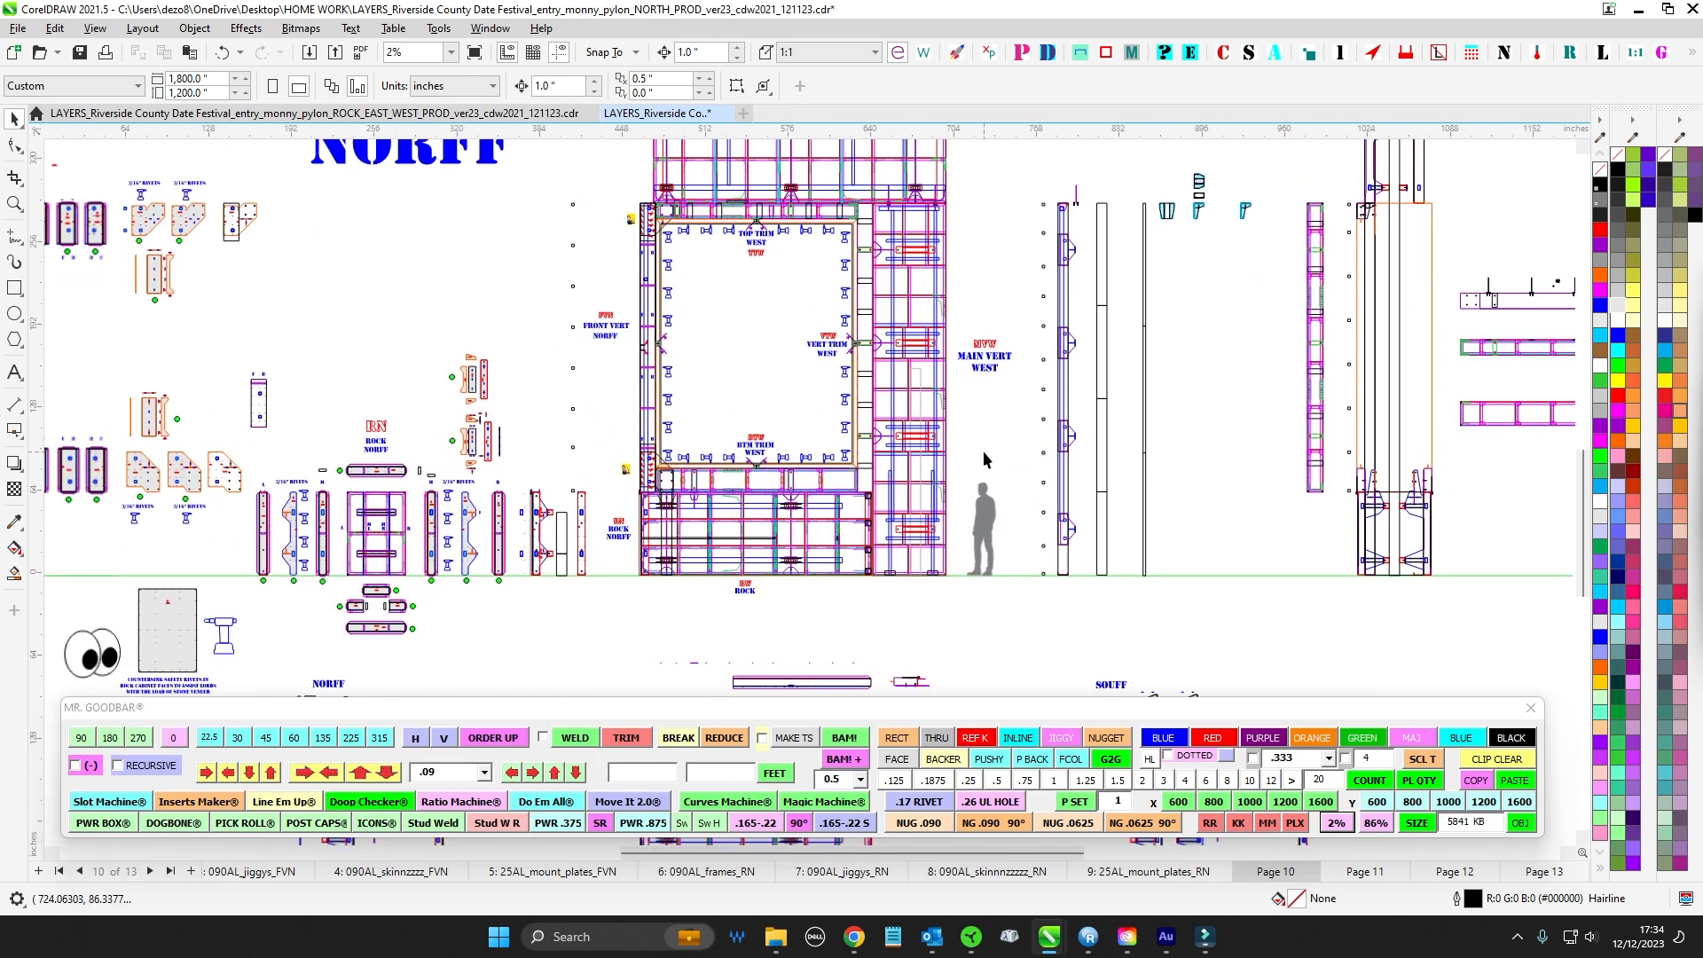
- Select the Rock section, the Front Vert Norff frame and the Main Vert West column in turn in the assembly
left_click_drag(898, 602, 583, 487)
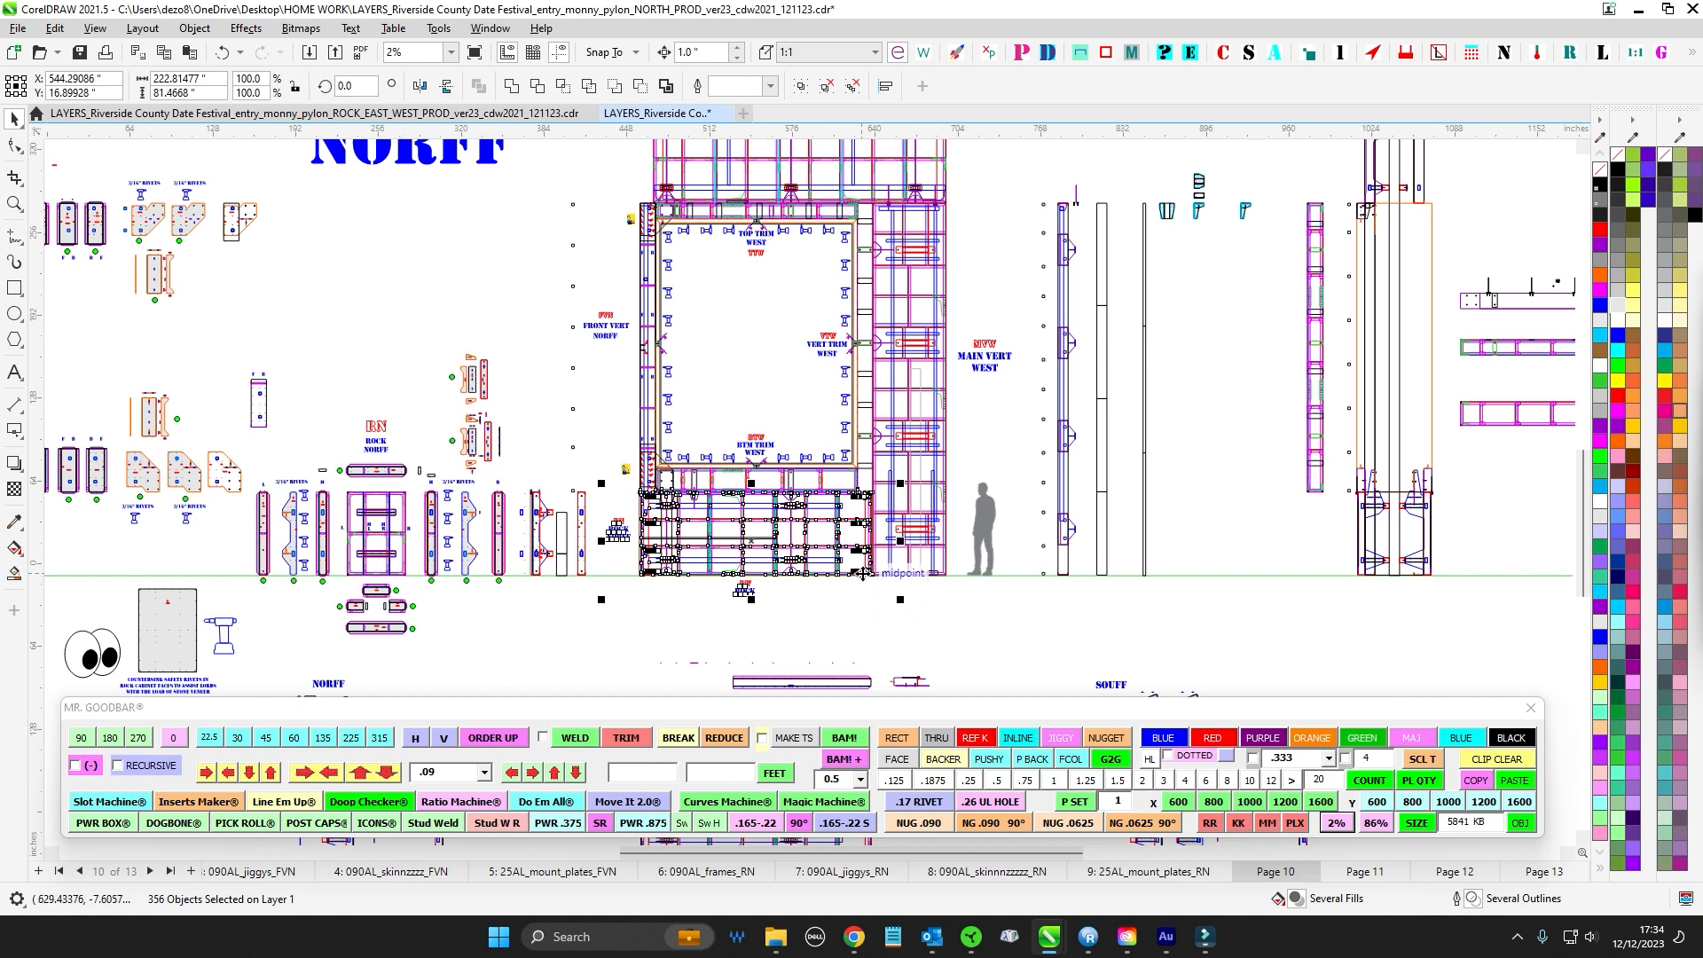
left_click_drag(621, 182, 688, 506)
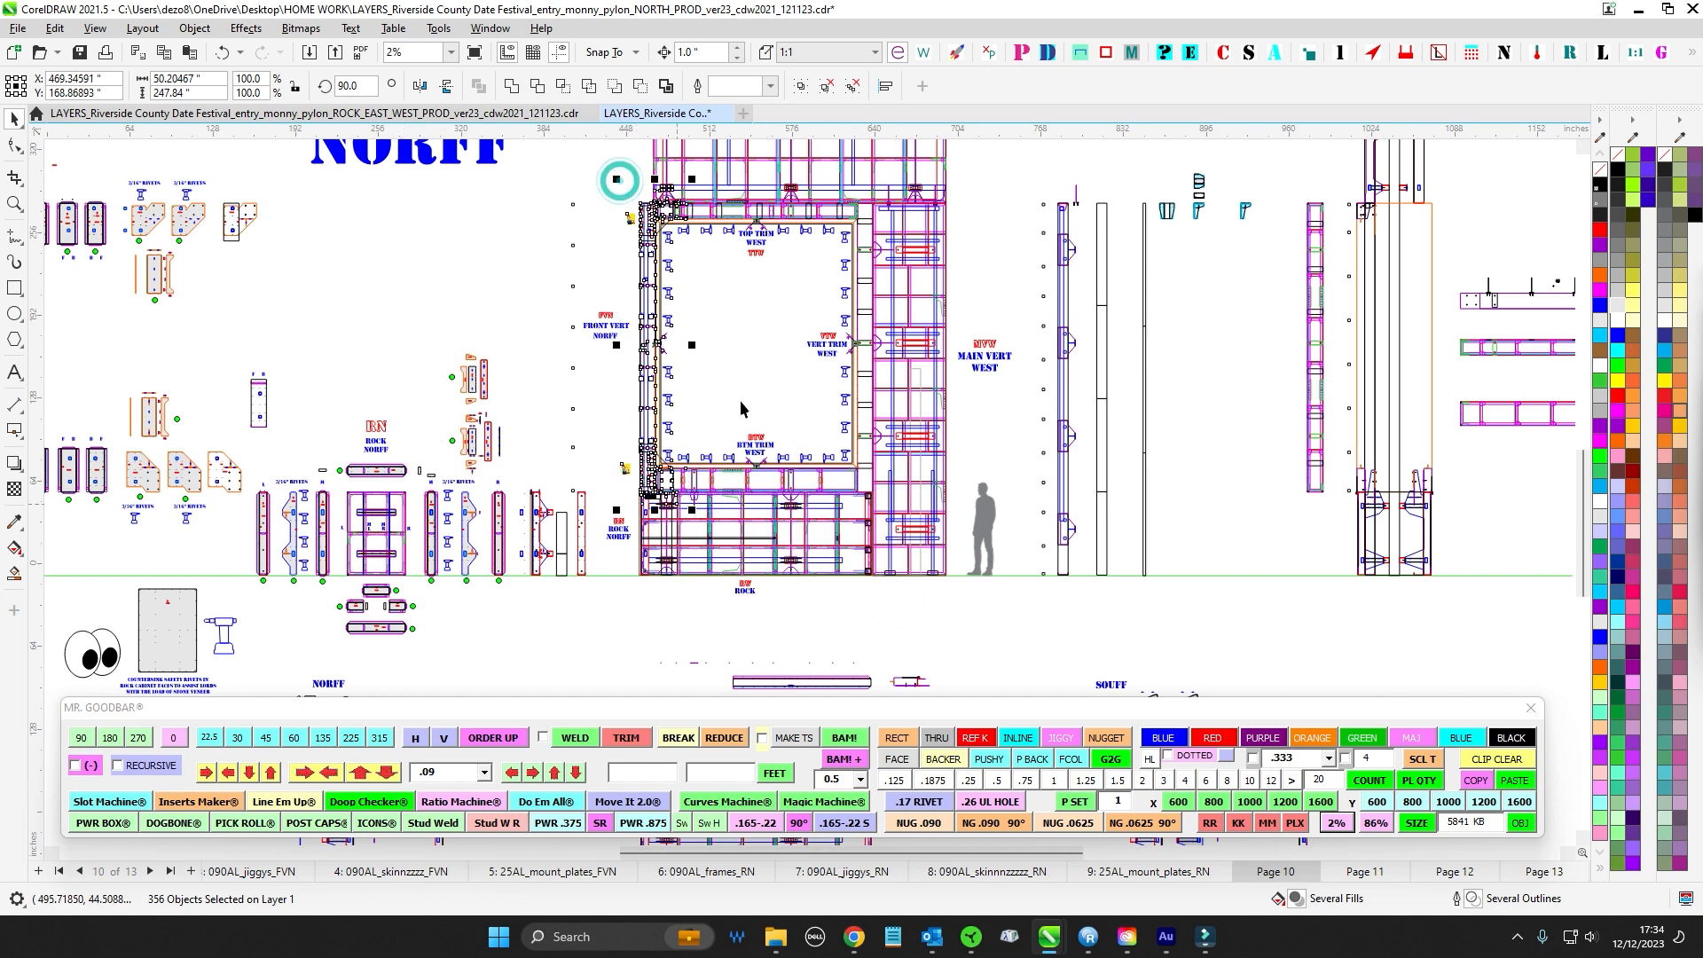
left_click_drag(745, 364, 538, 552)
left_click_drag(763, 391, 631, 673)
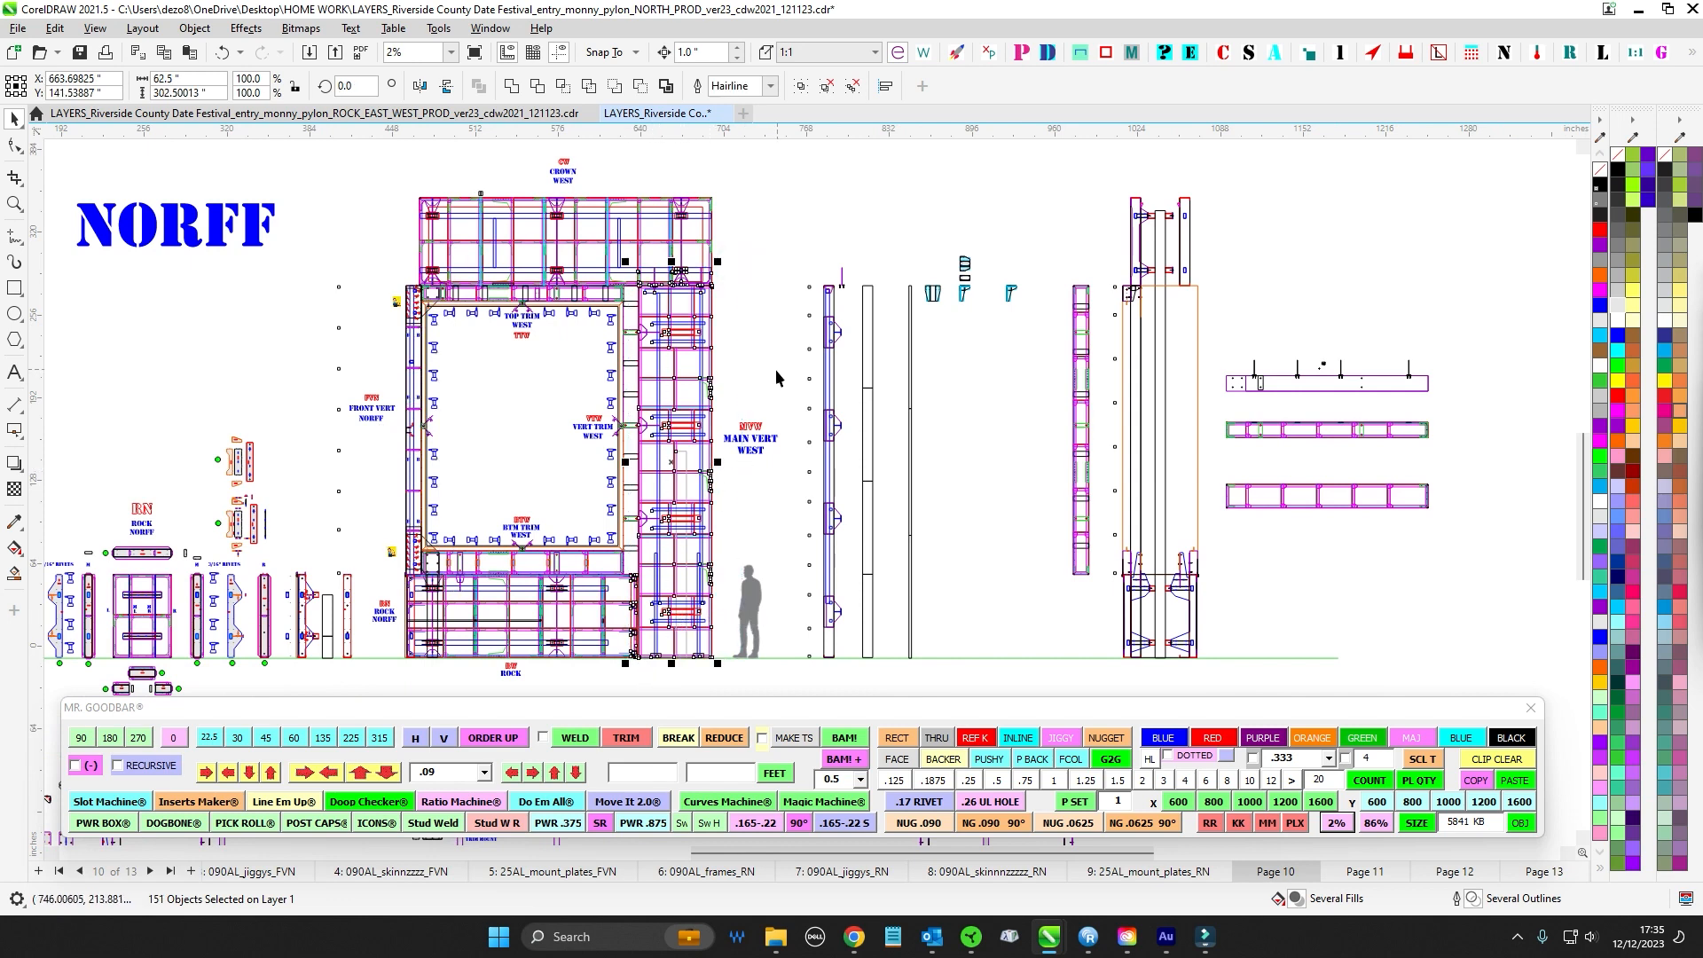
- Select the whole Crown West section at the top of the assembly and clear the selection again
left_click_drag(776, 371, 805, 440)
scroll(787, 273, "up", 1)
left_click(788, 269)
left_click_drag(344, 237, 781, 374)
scroll(913, 355, "up", 1)
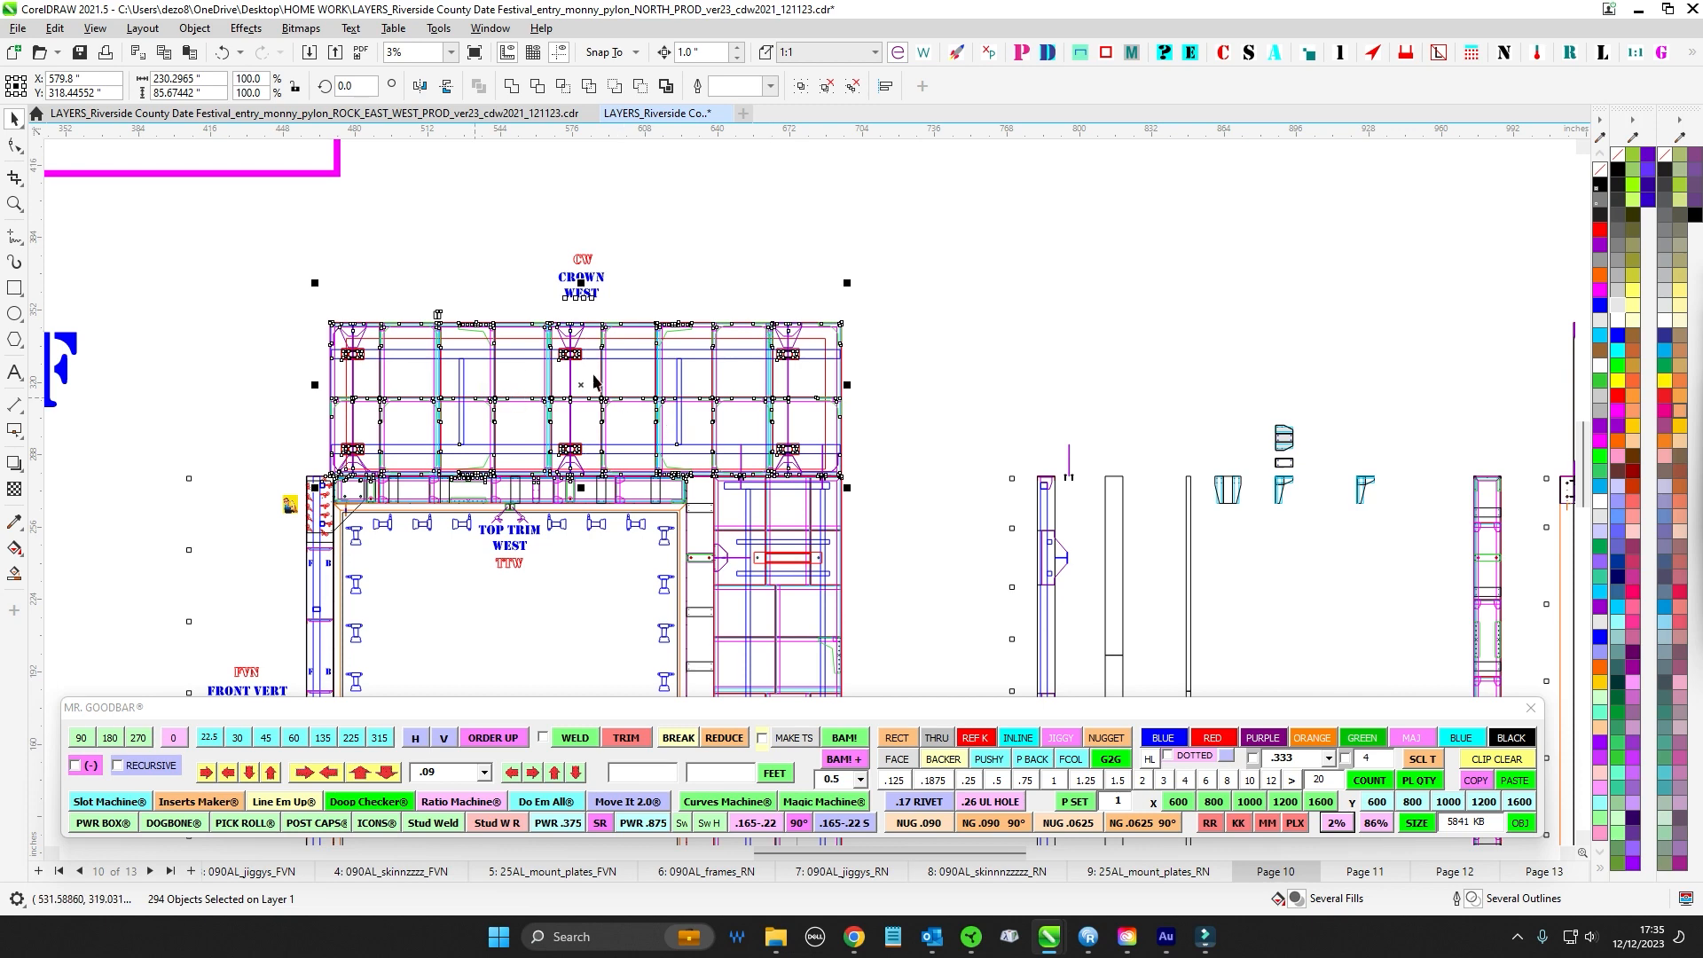
left_click(1010, 333)
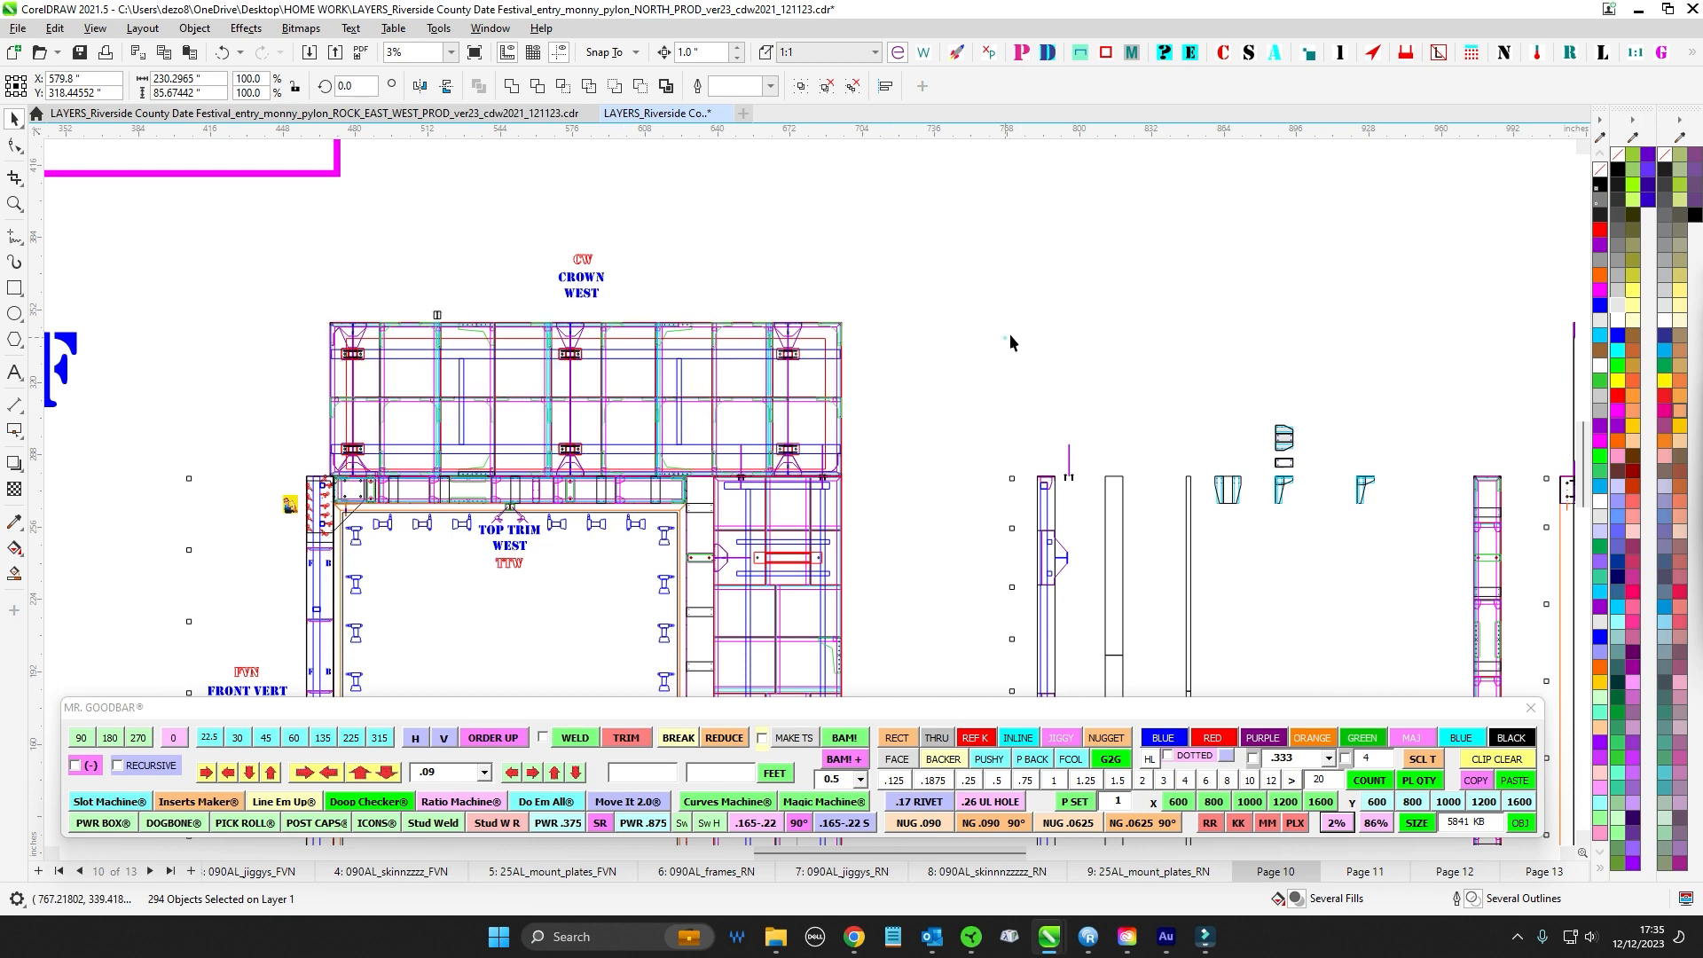
- Examine the Rock frame details below the ground line, including the trim mounts and the Norff and Souff side parts
scroll(926, 344, "down", 3)
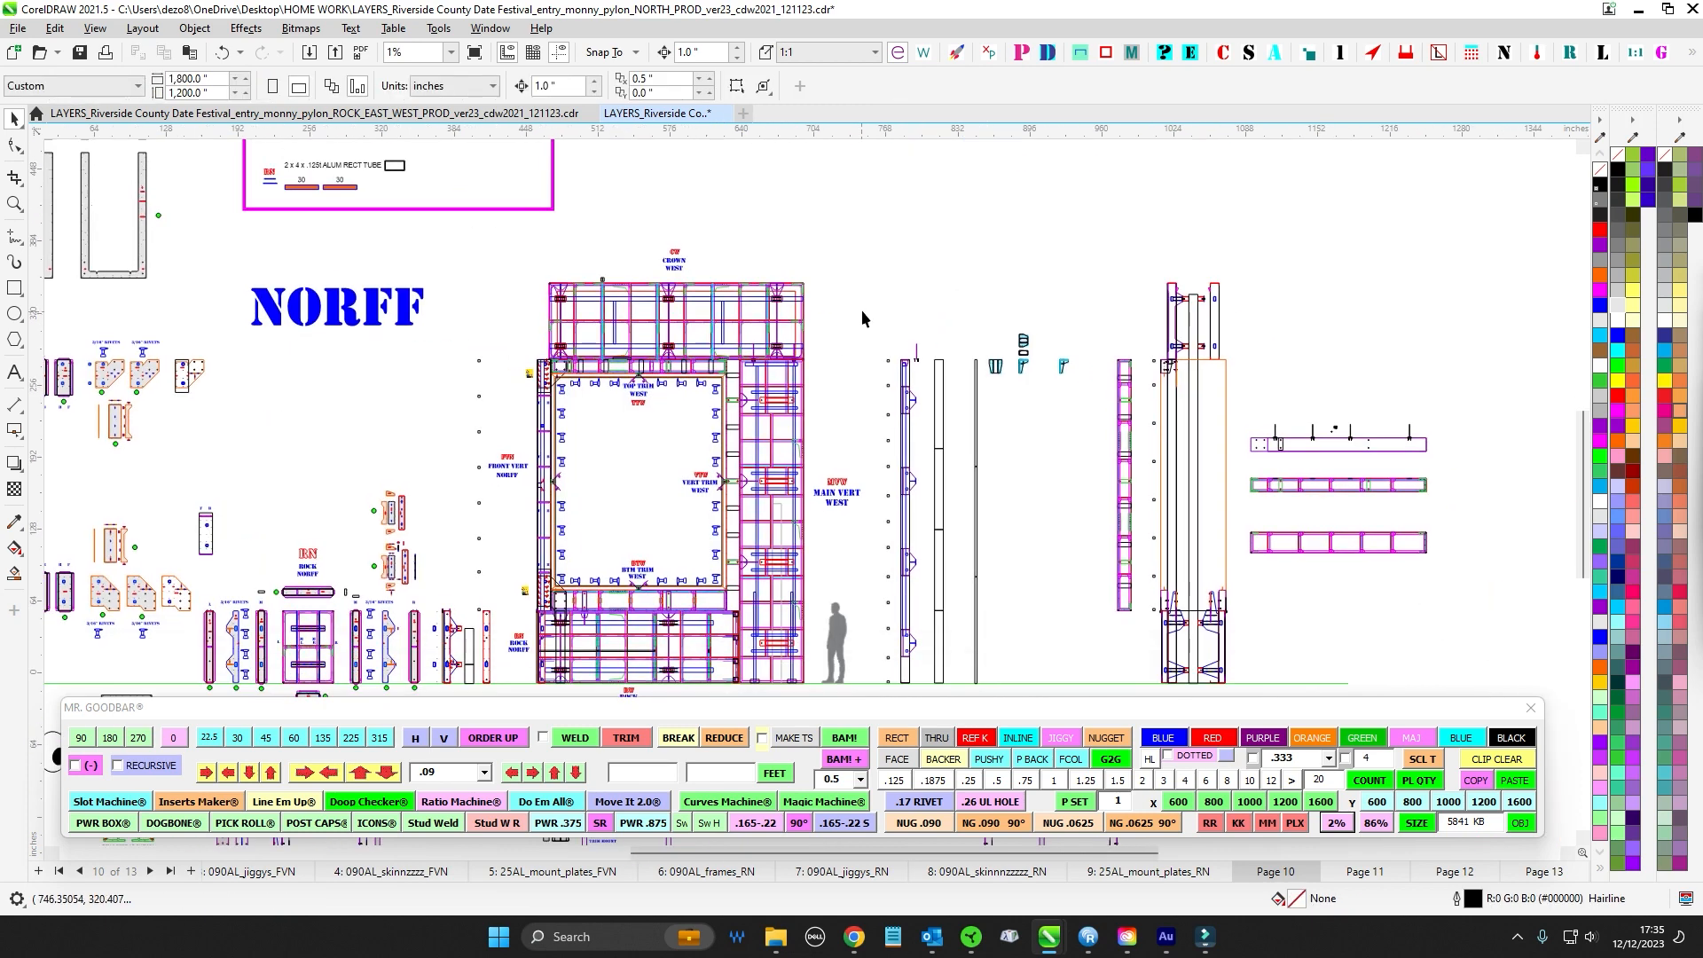
left_click_drag(722, 249, 879, 282)
left_click_drag(629, 441, 629, 367)
scroll(733, 527, "down", 5)
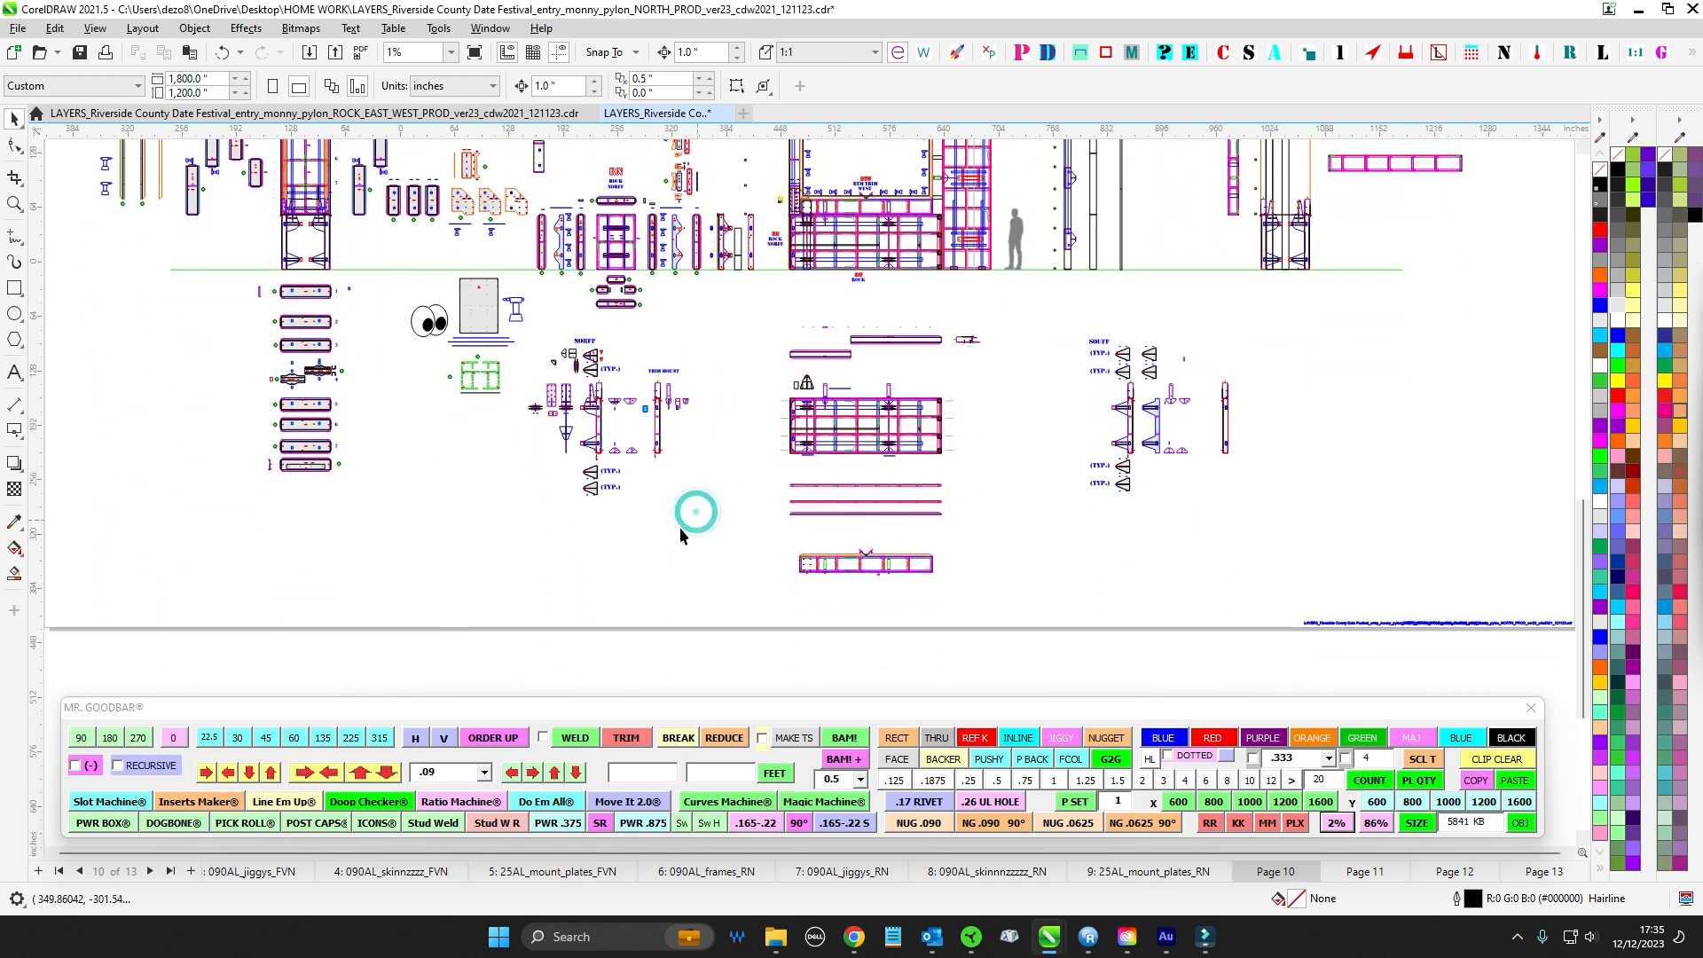
scroll(716, 537, "up", 4)
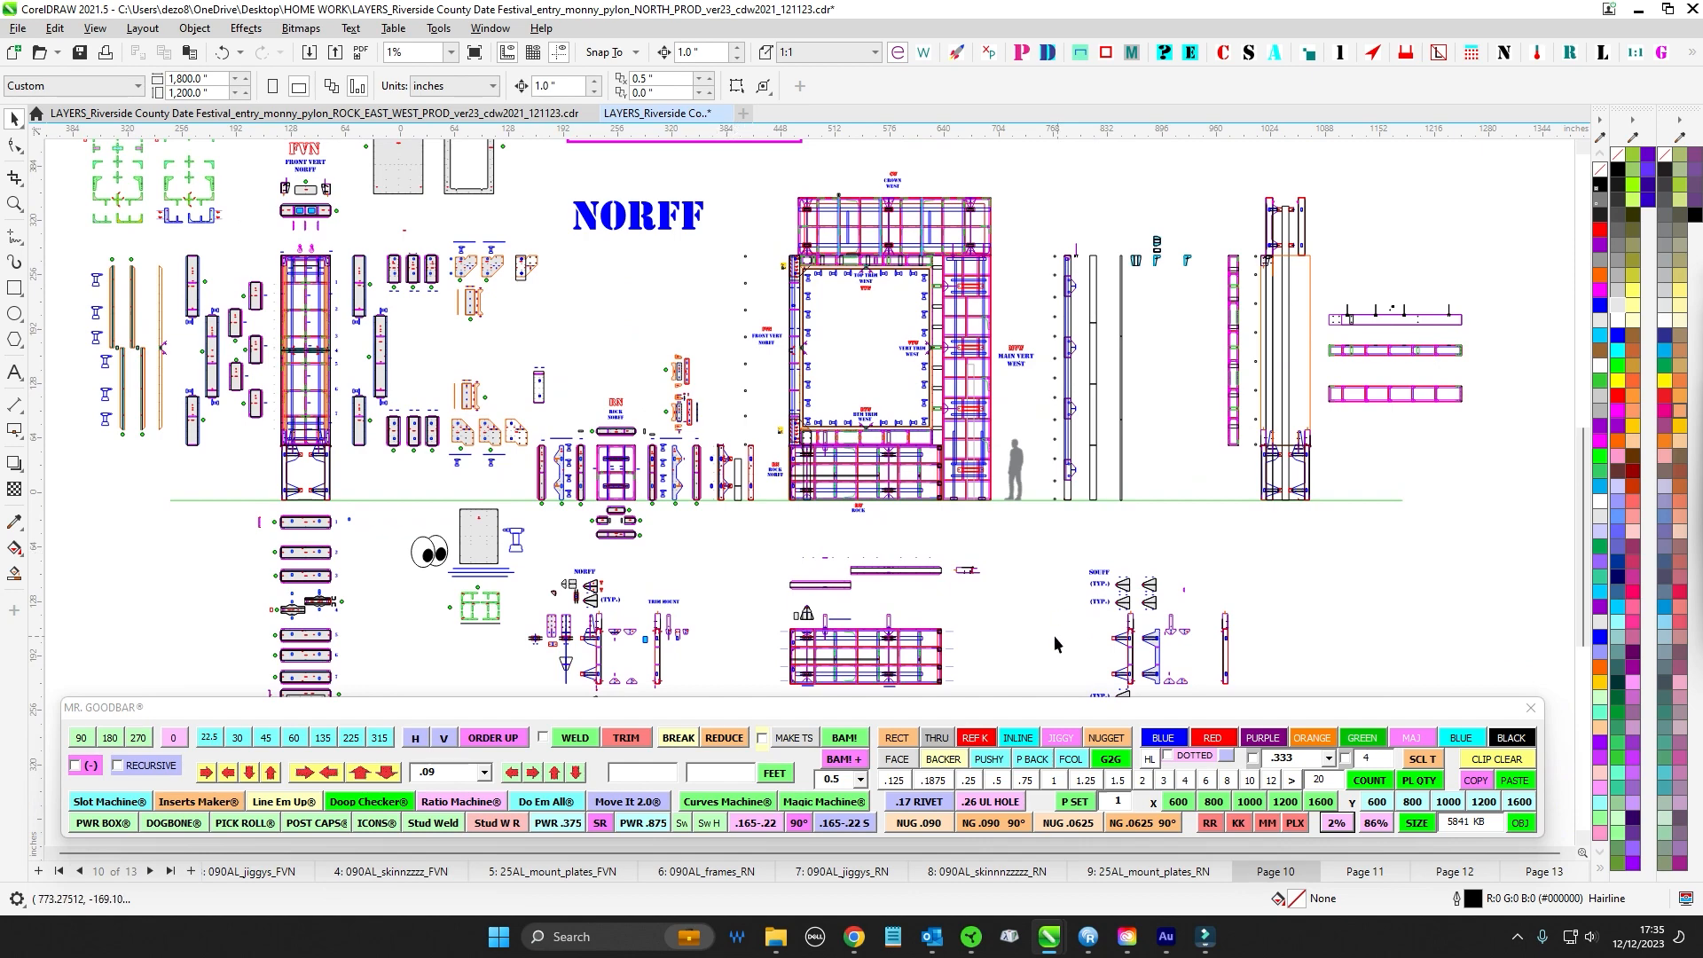
scroll(1004, 506, "down", 3)
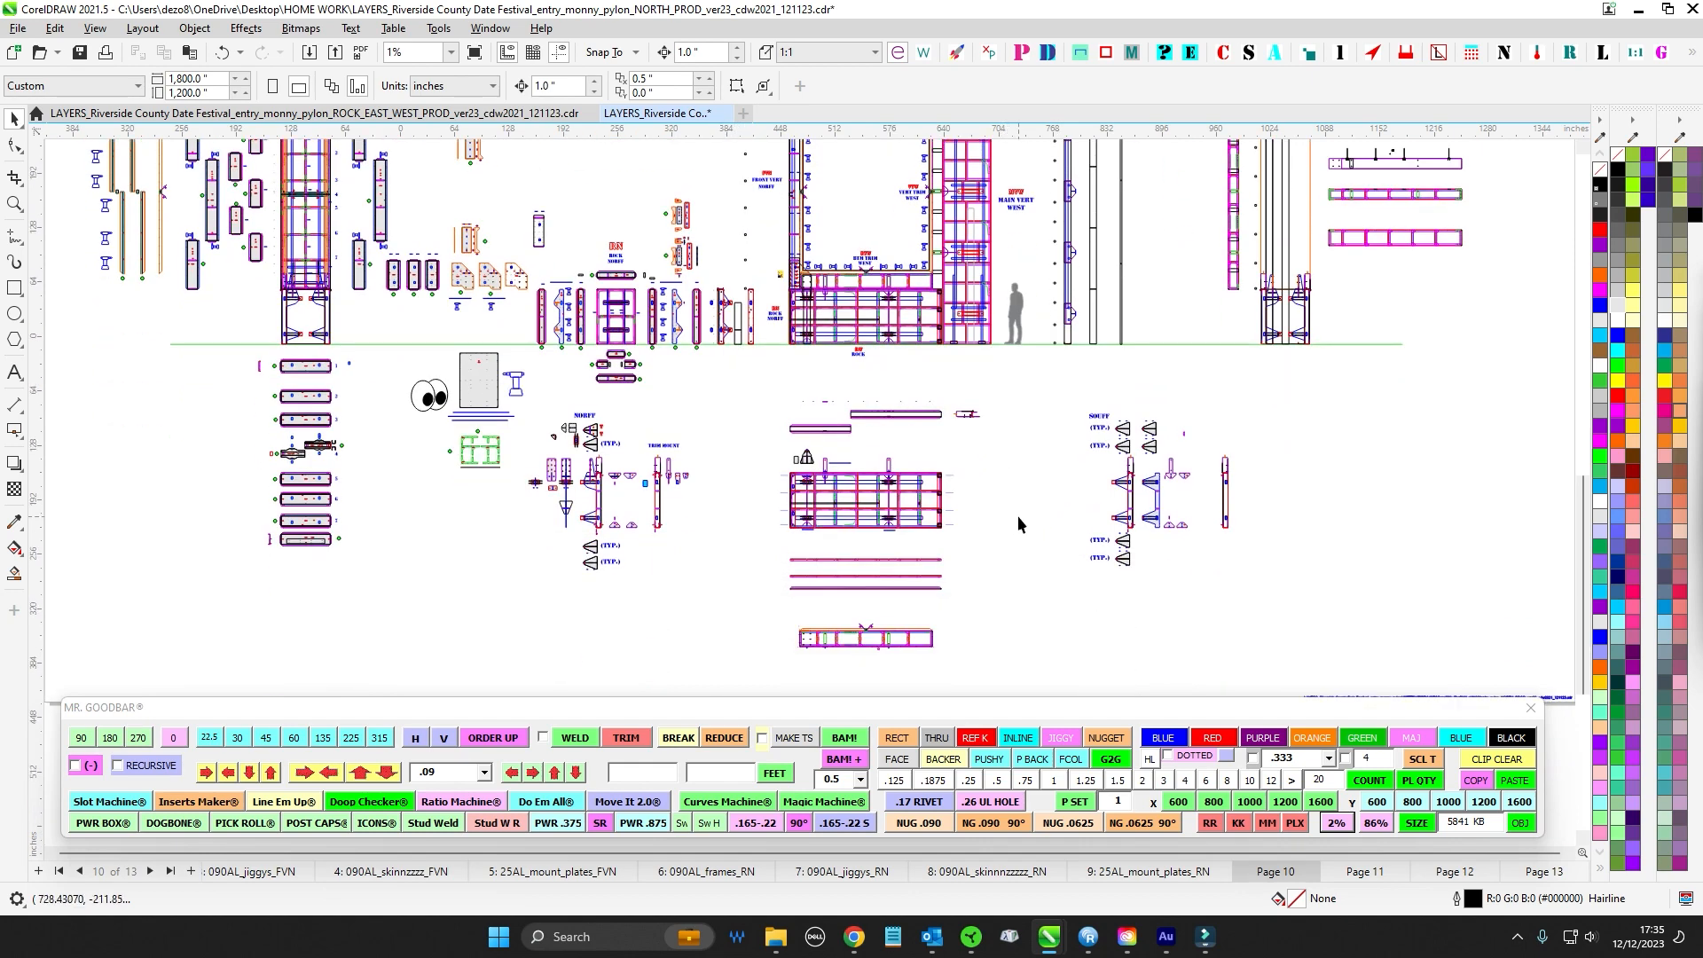
scroll(1019, 514, "up", 4)
scroll(817, 461, "up", 3)
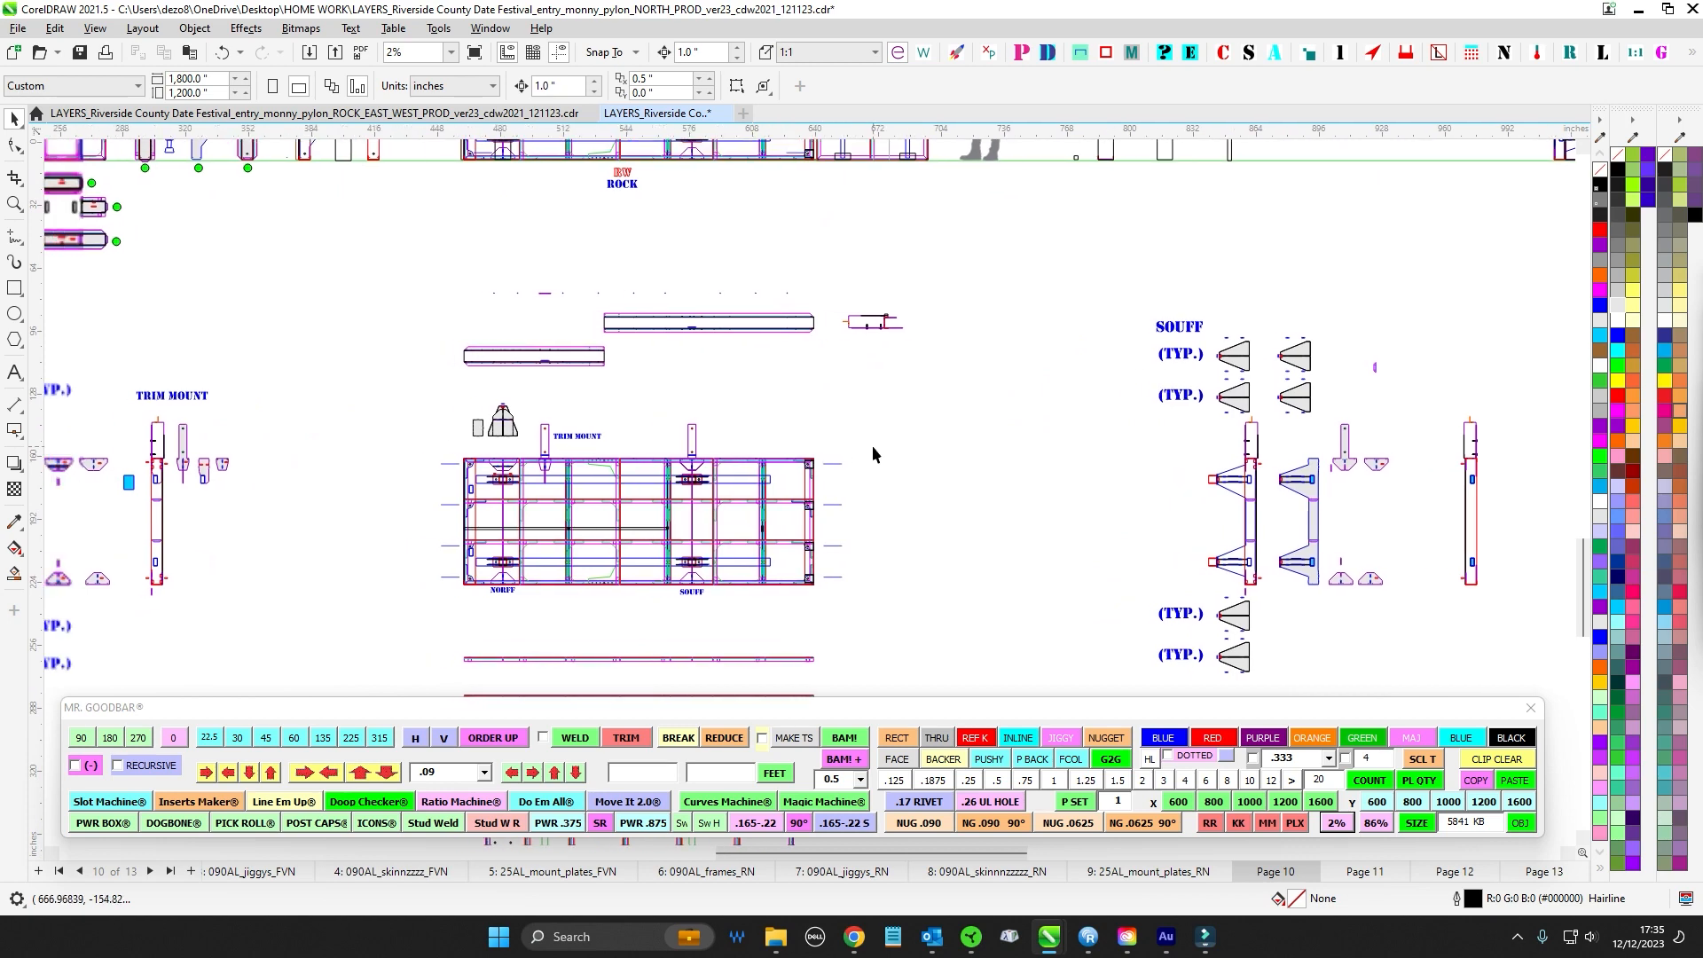
scroll(950, 515, "down", 1)
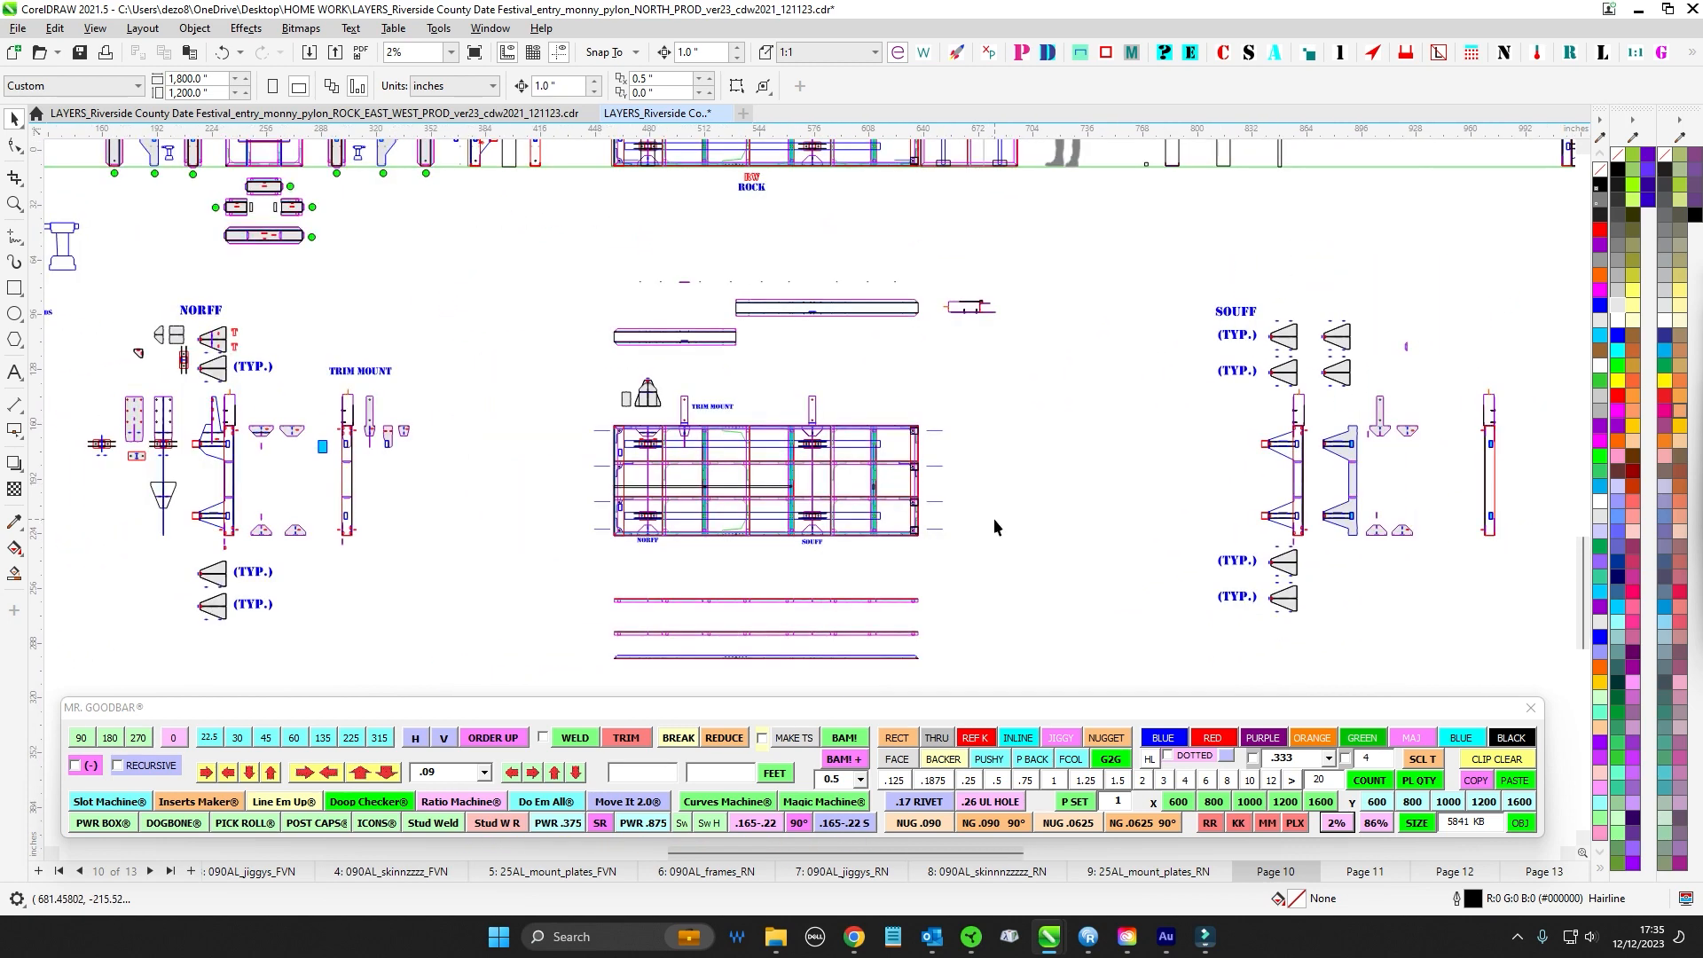
- Return to the assembly elevation and review how the Rock, trim, Main Vert West and Crown West sections stack together
mouse_move(988, 530)
left_mouse_down()
mouse_move(1021, 558)
mouse_move(1024, 662)
left_mouse_up()
scroll(1050, 514, "up", 2)
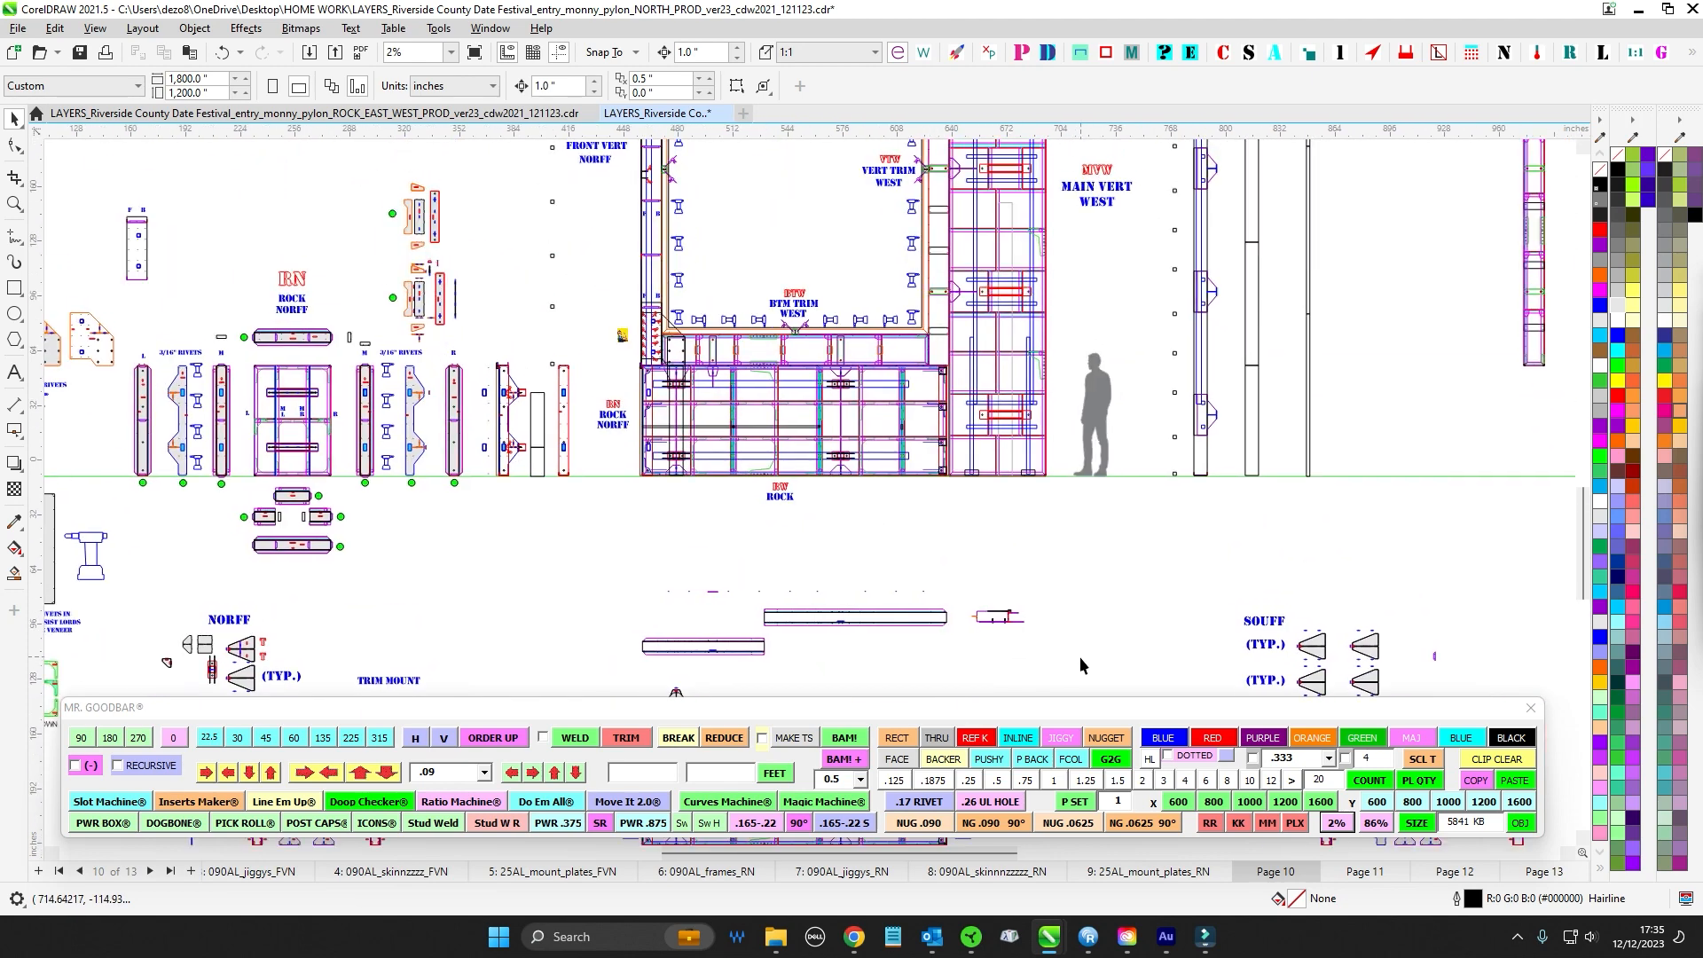
scroll(878, 678, "up", 2)
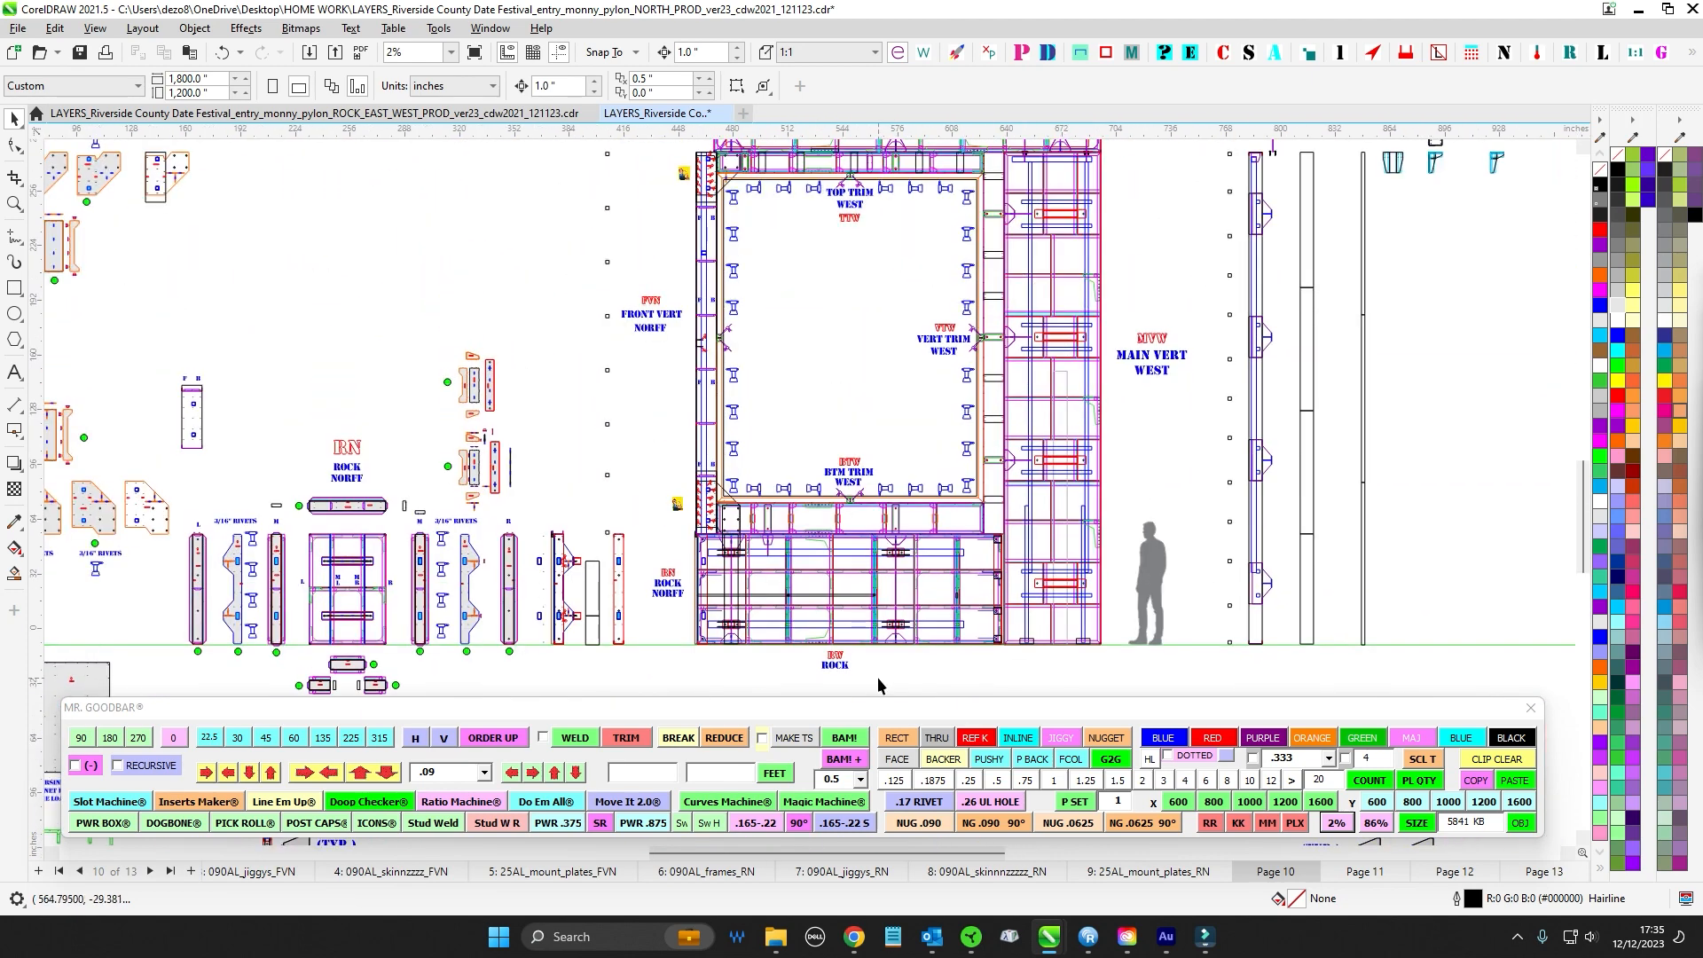
scroll(866, 502, "up", 1)
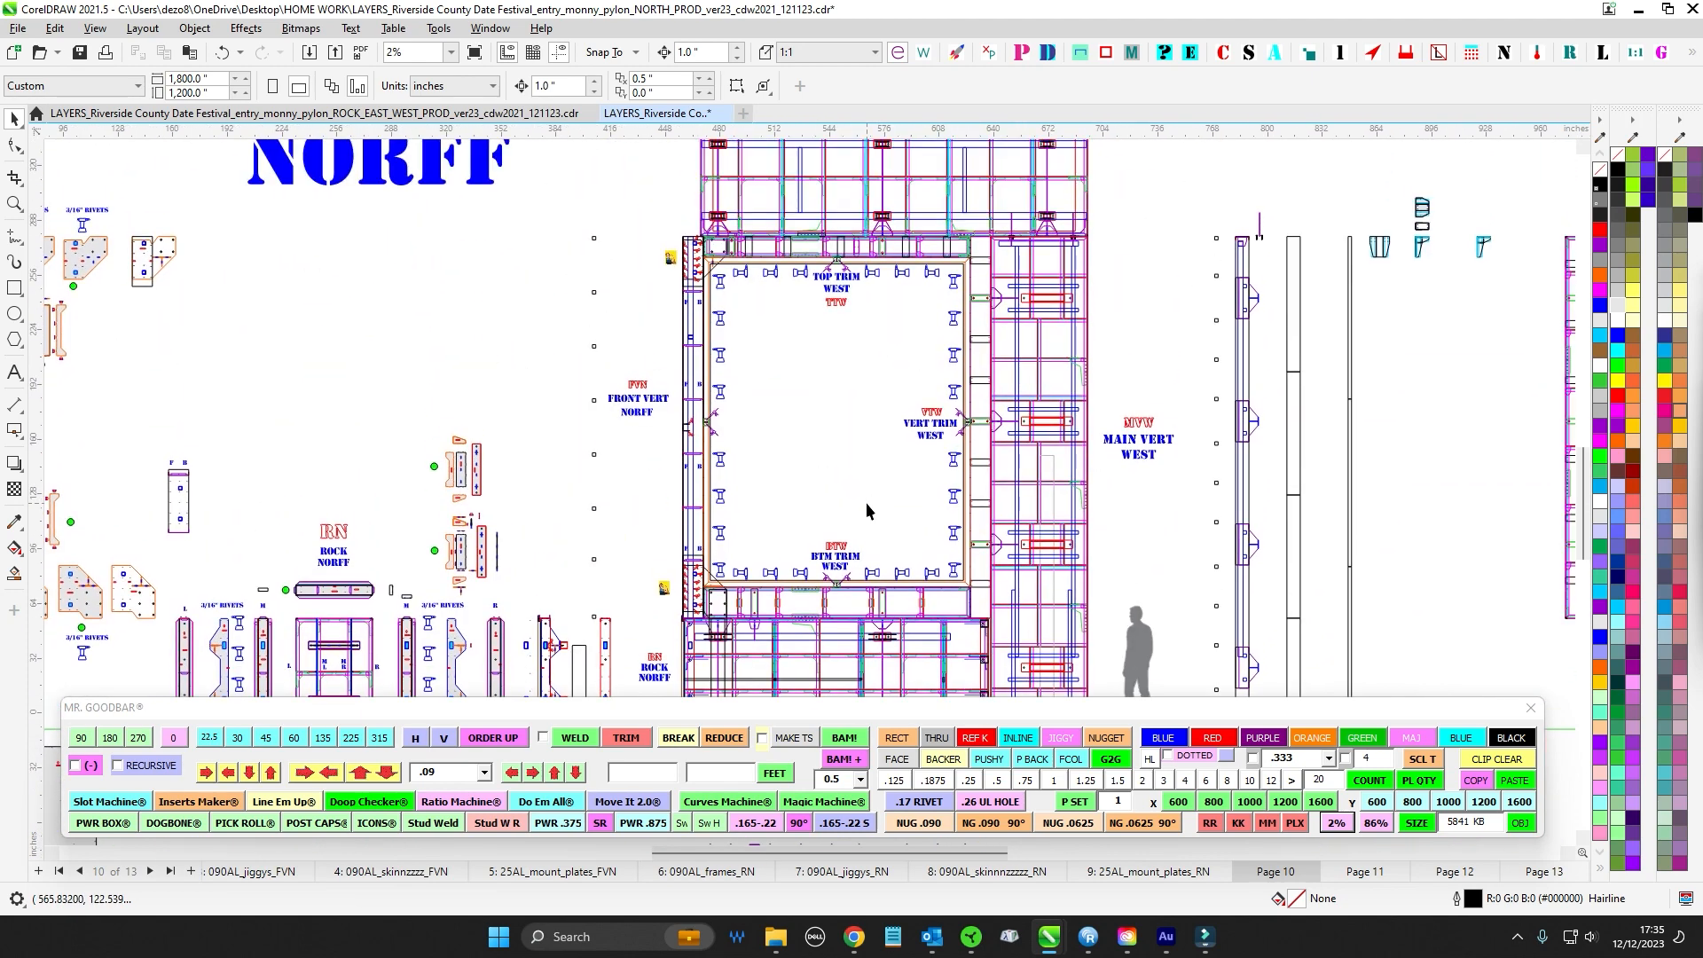
scroll(828, 408, "down", 2)
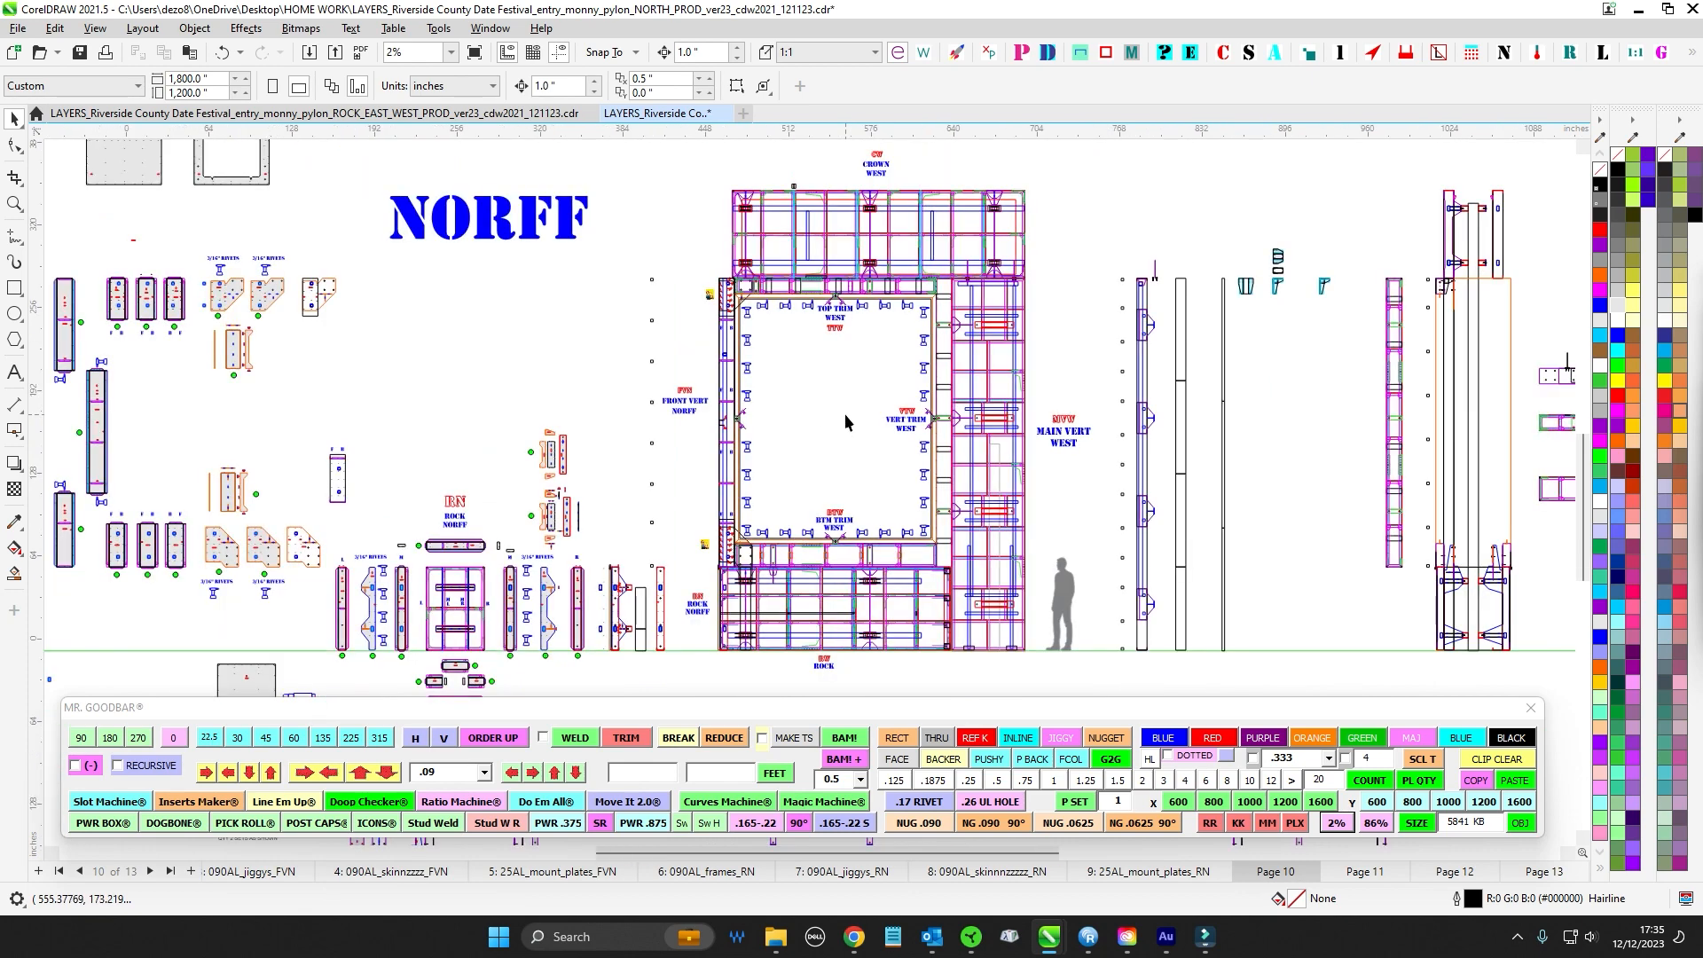
- Select the small orange angle beneath the bolted mounting plate in the side view and inspect its position up close
scroll(1282, 381, "up", 5)
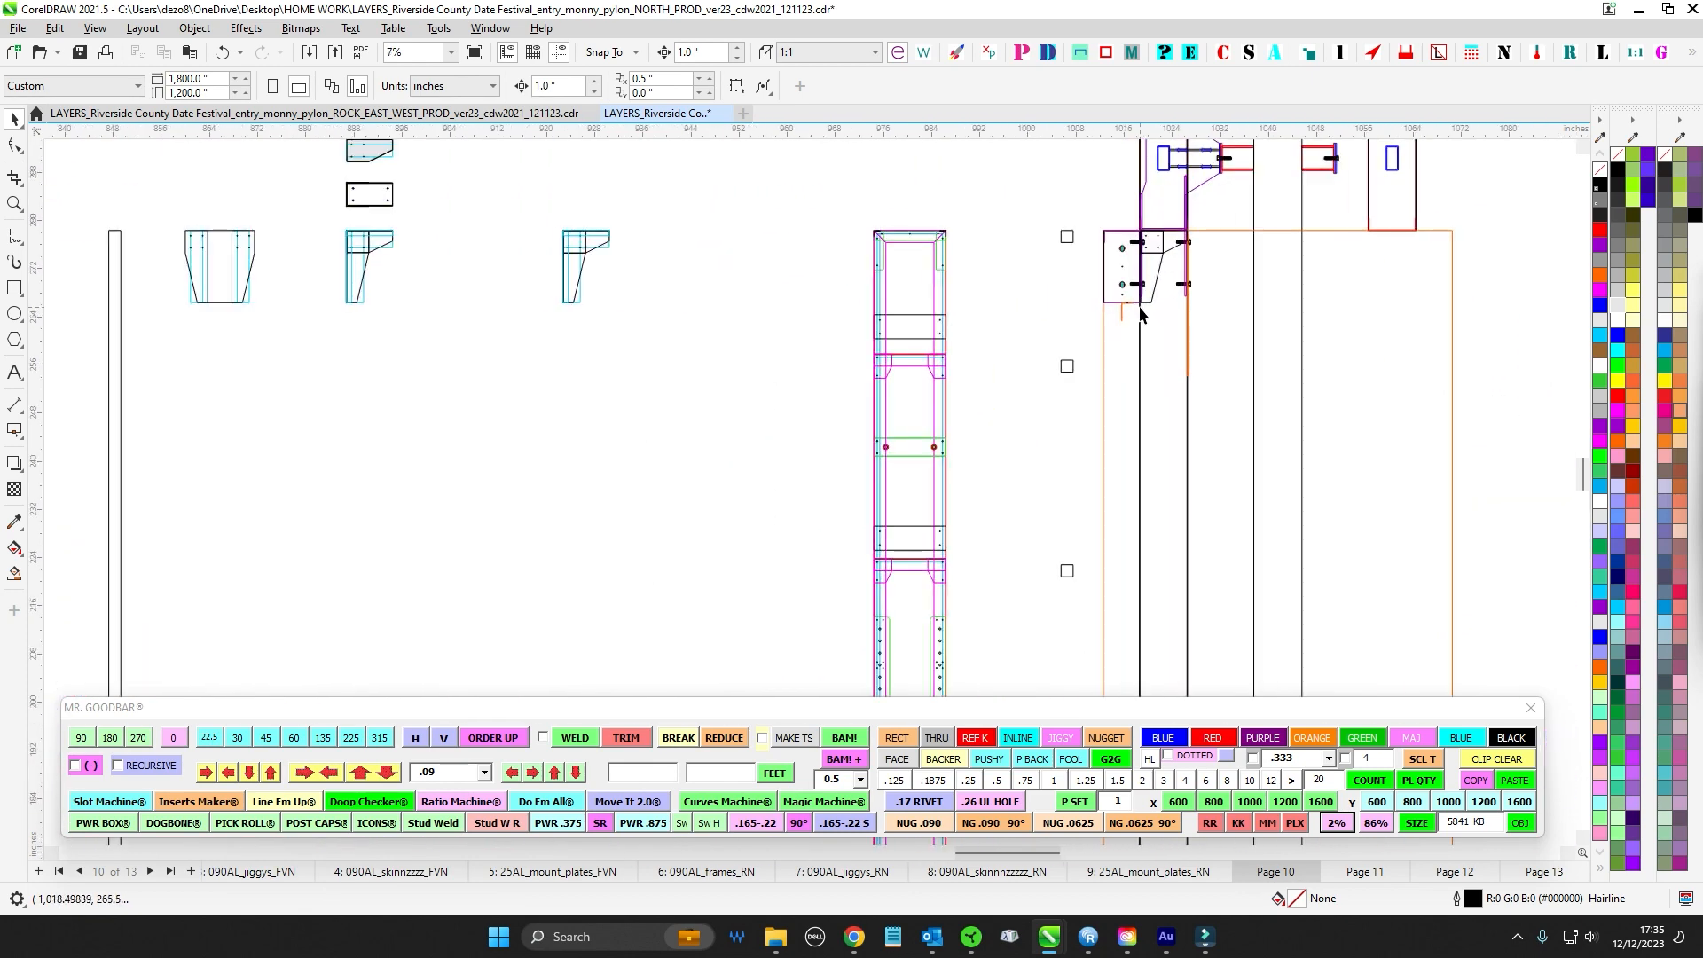
scroll(1130, 328, "up", 2)
left_click_drag(1200, 440, 1199, 441)
scroll(1113, 490, "down", 1)
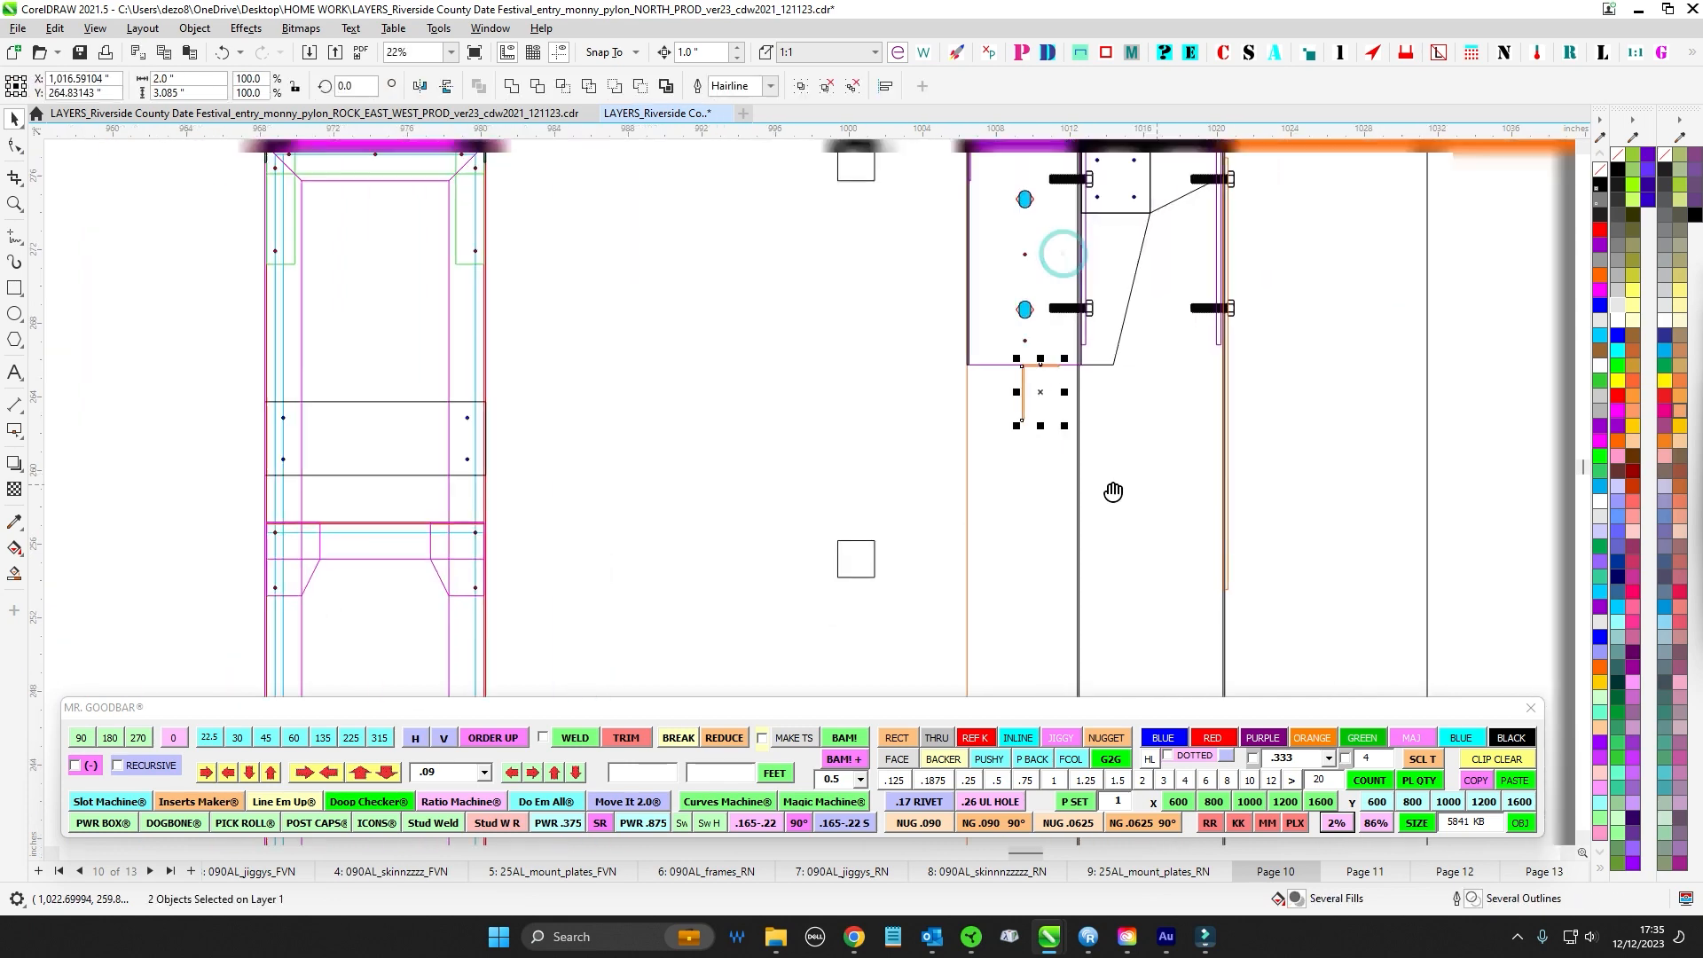
scroll(802, 385, "up", 2)
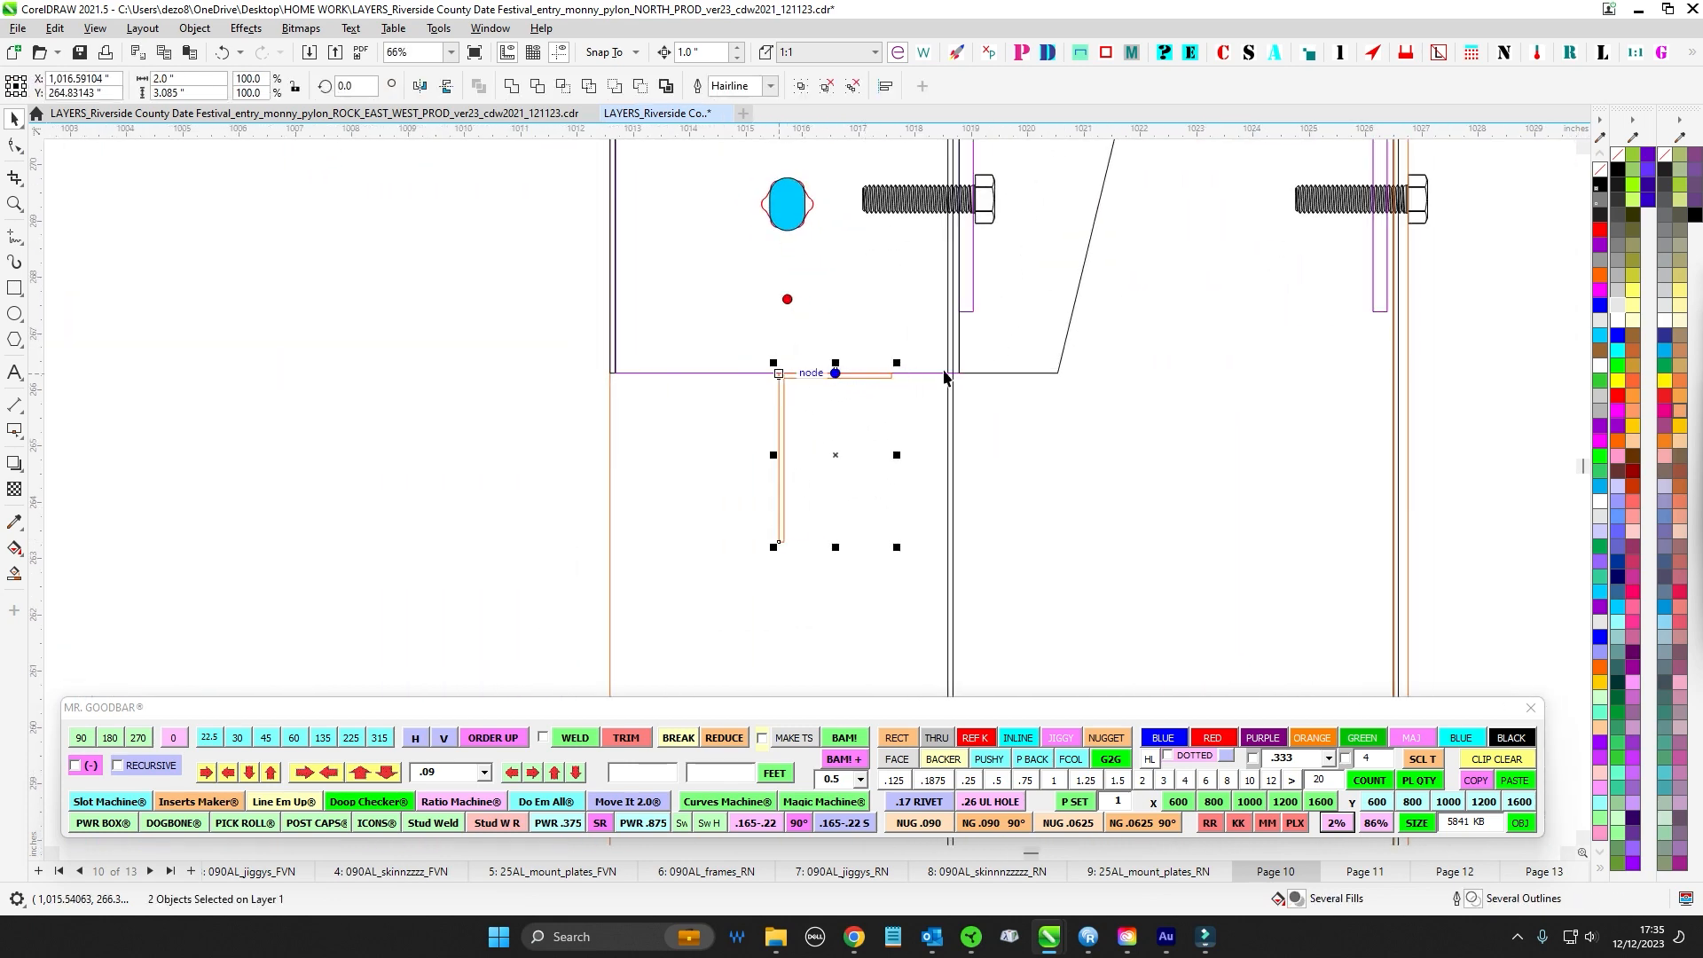
scroll(821, 510, "down", 5)
scroll(838, 488, "up", 1)
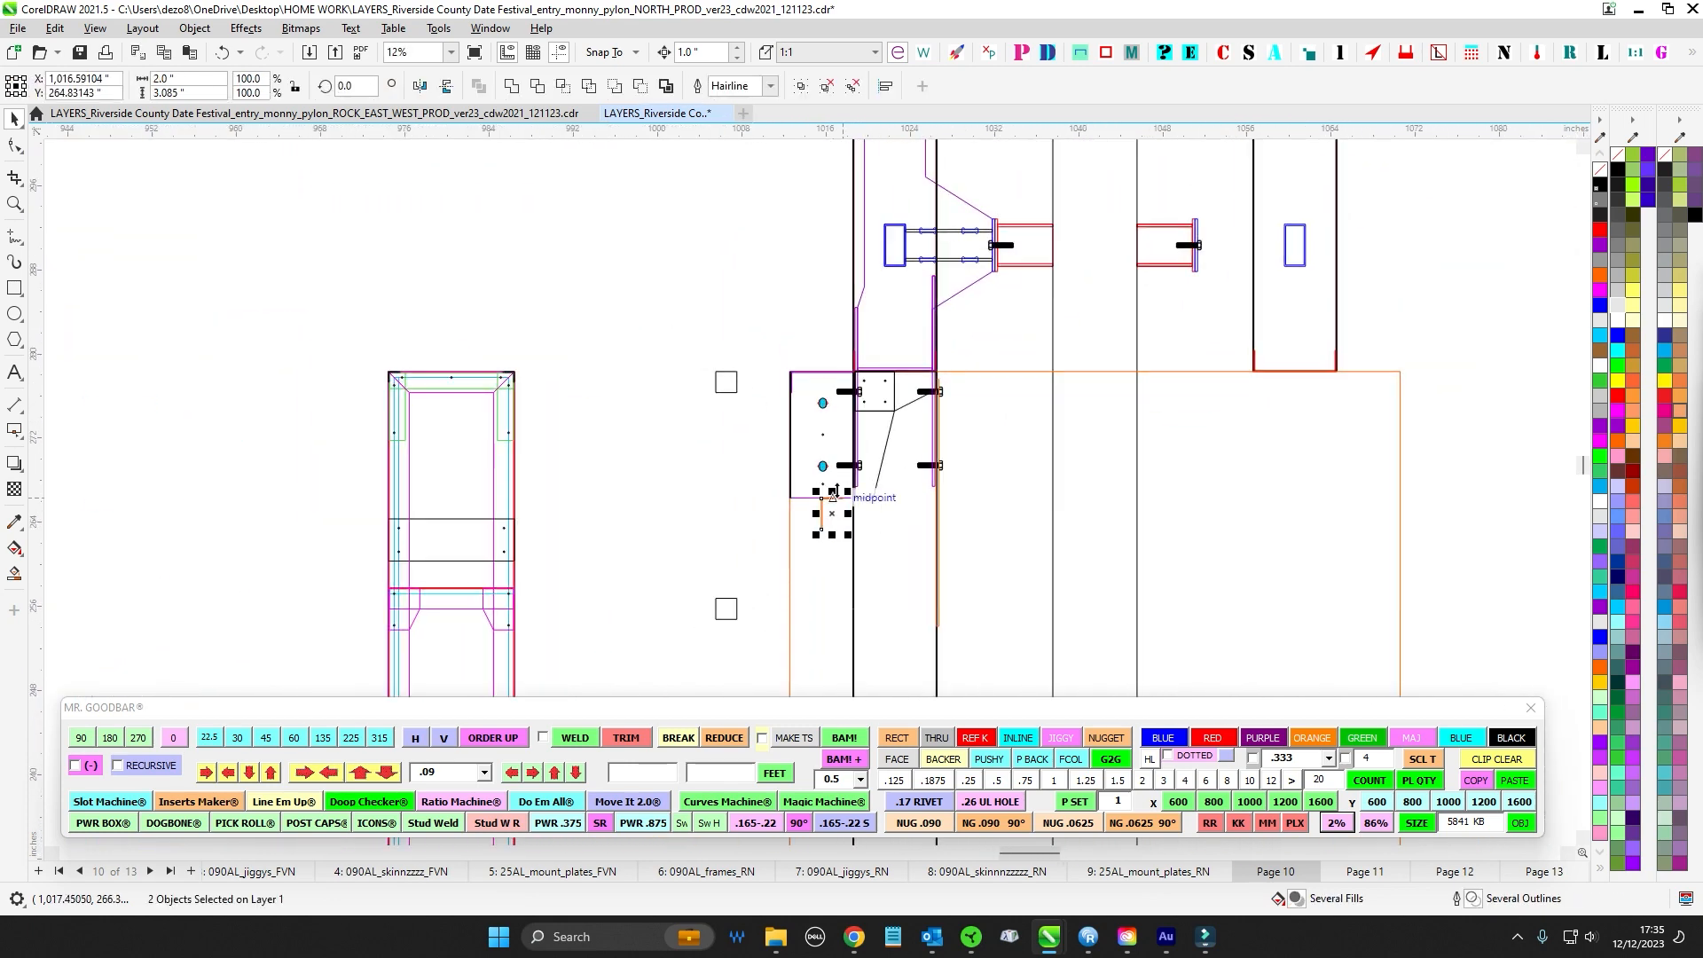
- Examine where Top Trim West meets Front Vert Norff and Main Vert West beneath the crown, and follow Front Vert Norff downward
scroll(863, 519, "down", 4)
left_click_drag(657, 587, 1278, 538)
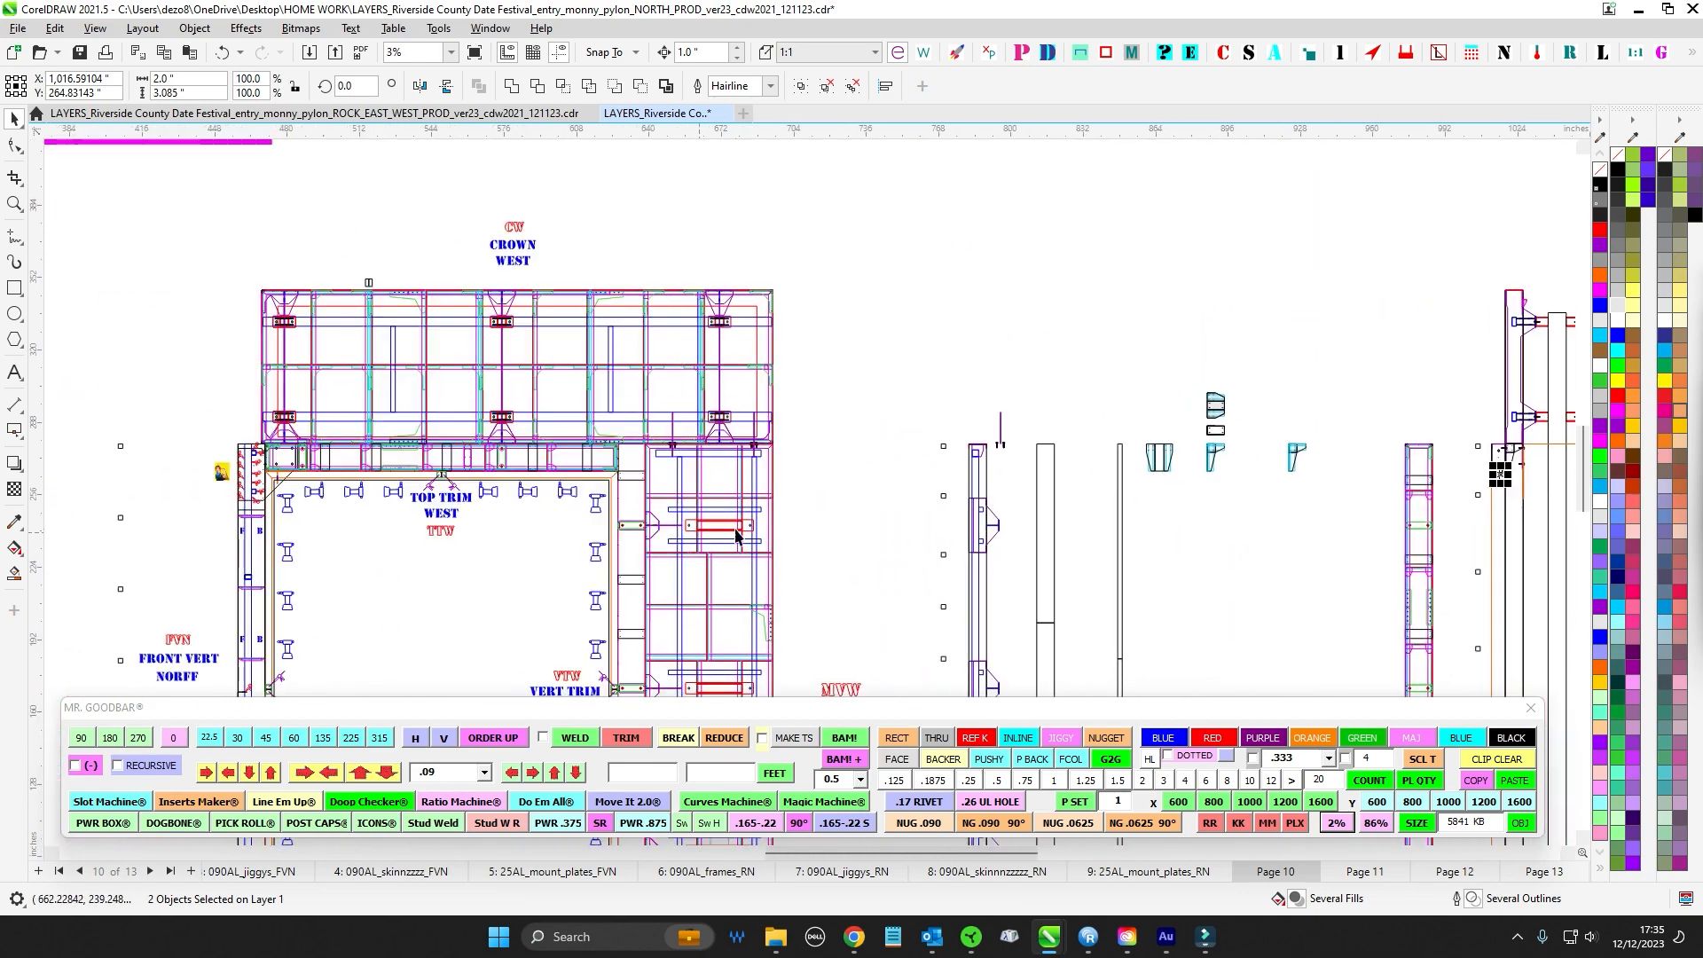
scroll(585, 477, "up", 2)
scroll(614, 483, "up", 1)
left_click_drag(434, 486, 936, 484)
scroll(1026, 472, "down", 1)
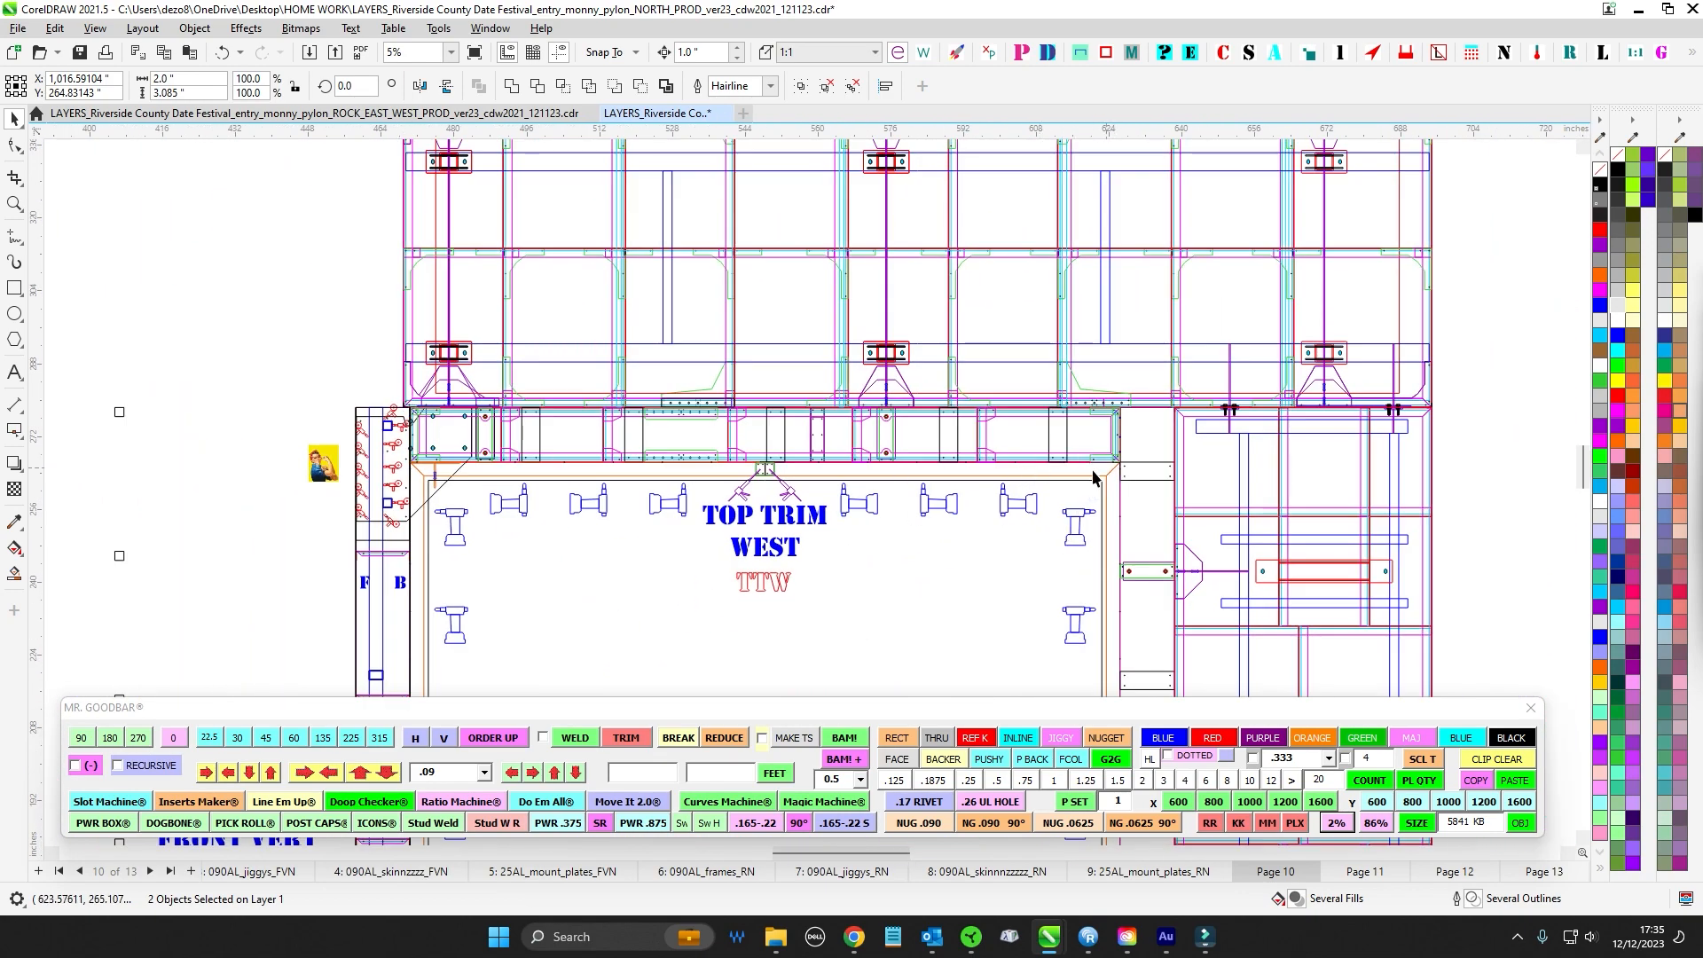
scroll(426, 474, "down", 3)
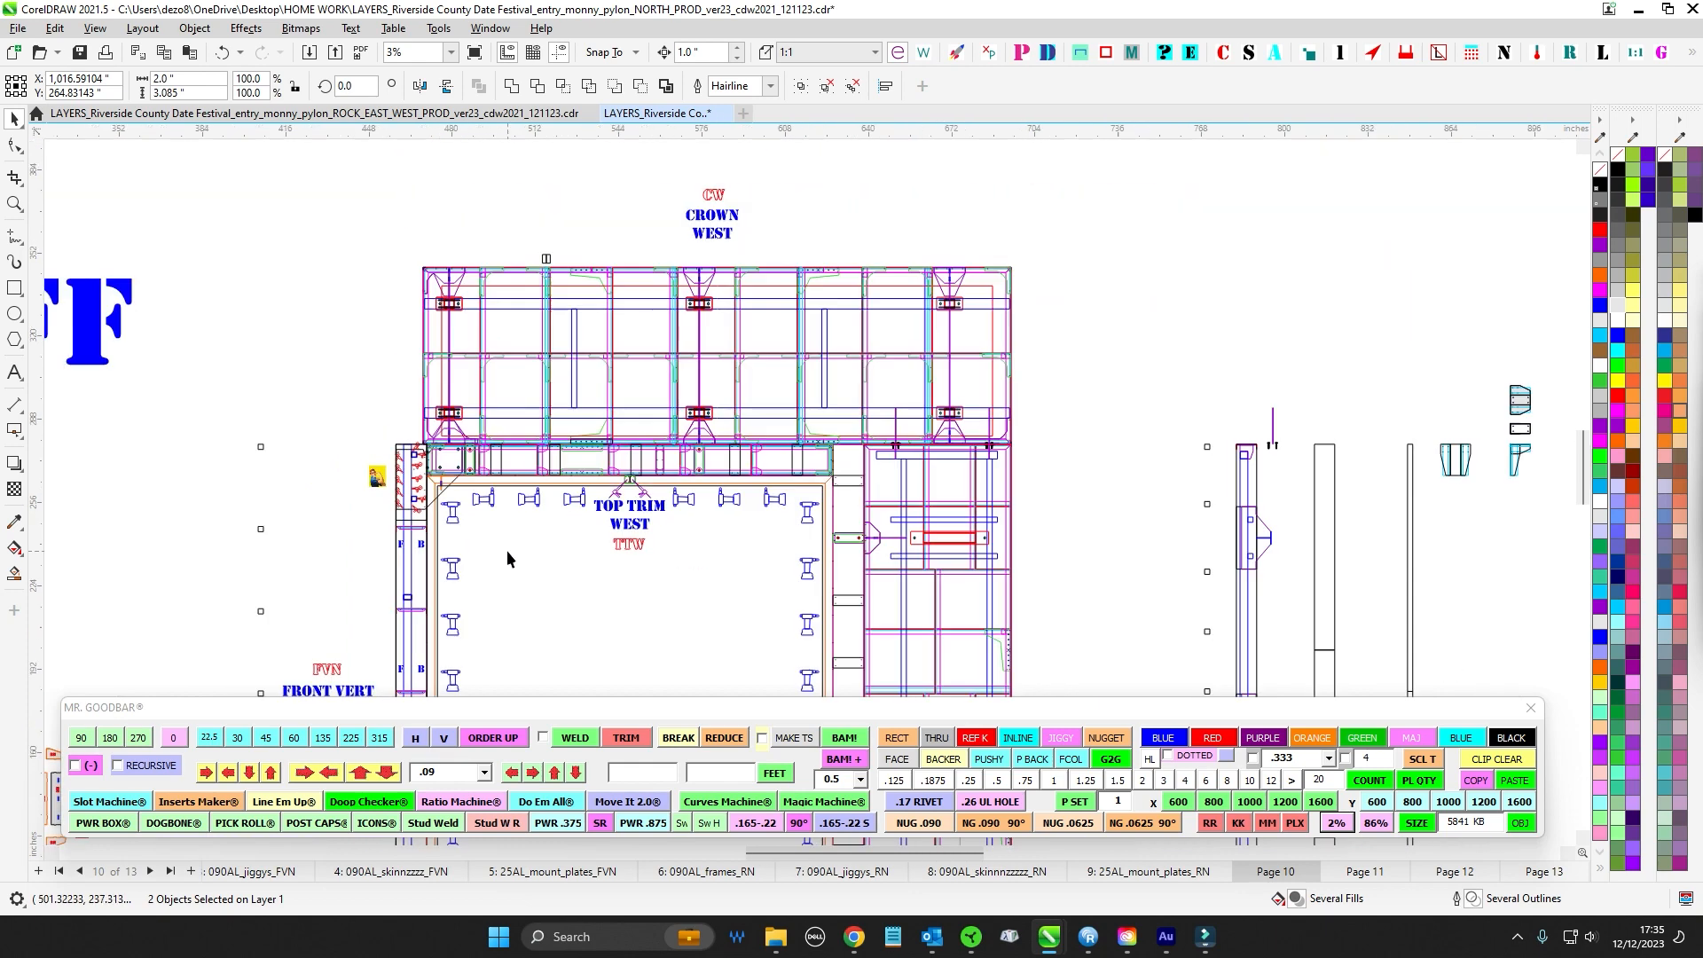
scroll(508, 550, "up", 1)
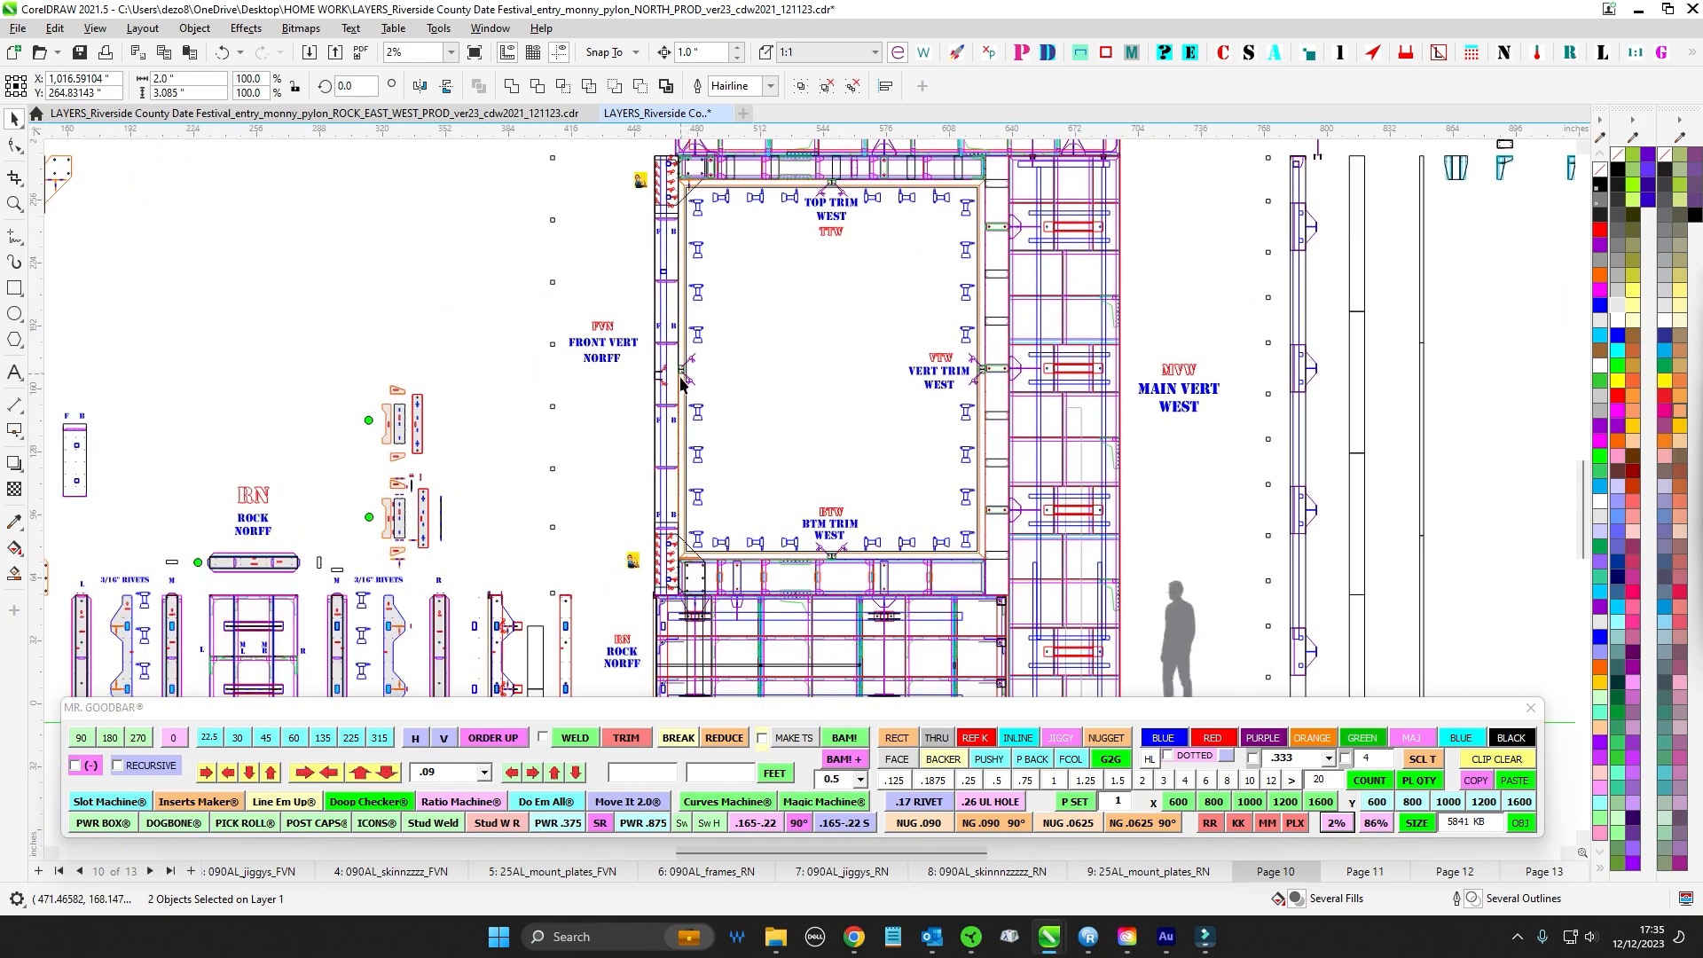
- Examine the Front Vert Norff frame and its surrounding side parts on the Norff parts layout
scroll(690, 577, "down", 4)
left_click_drag(471, 483, 834, 471)
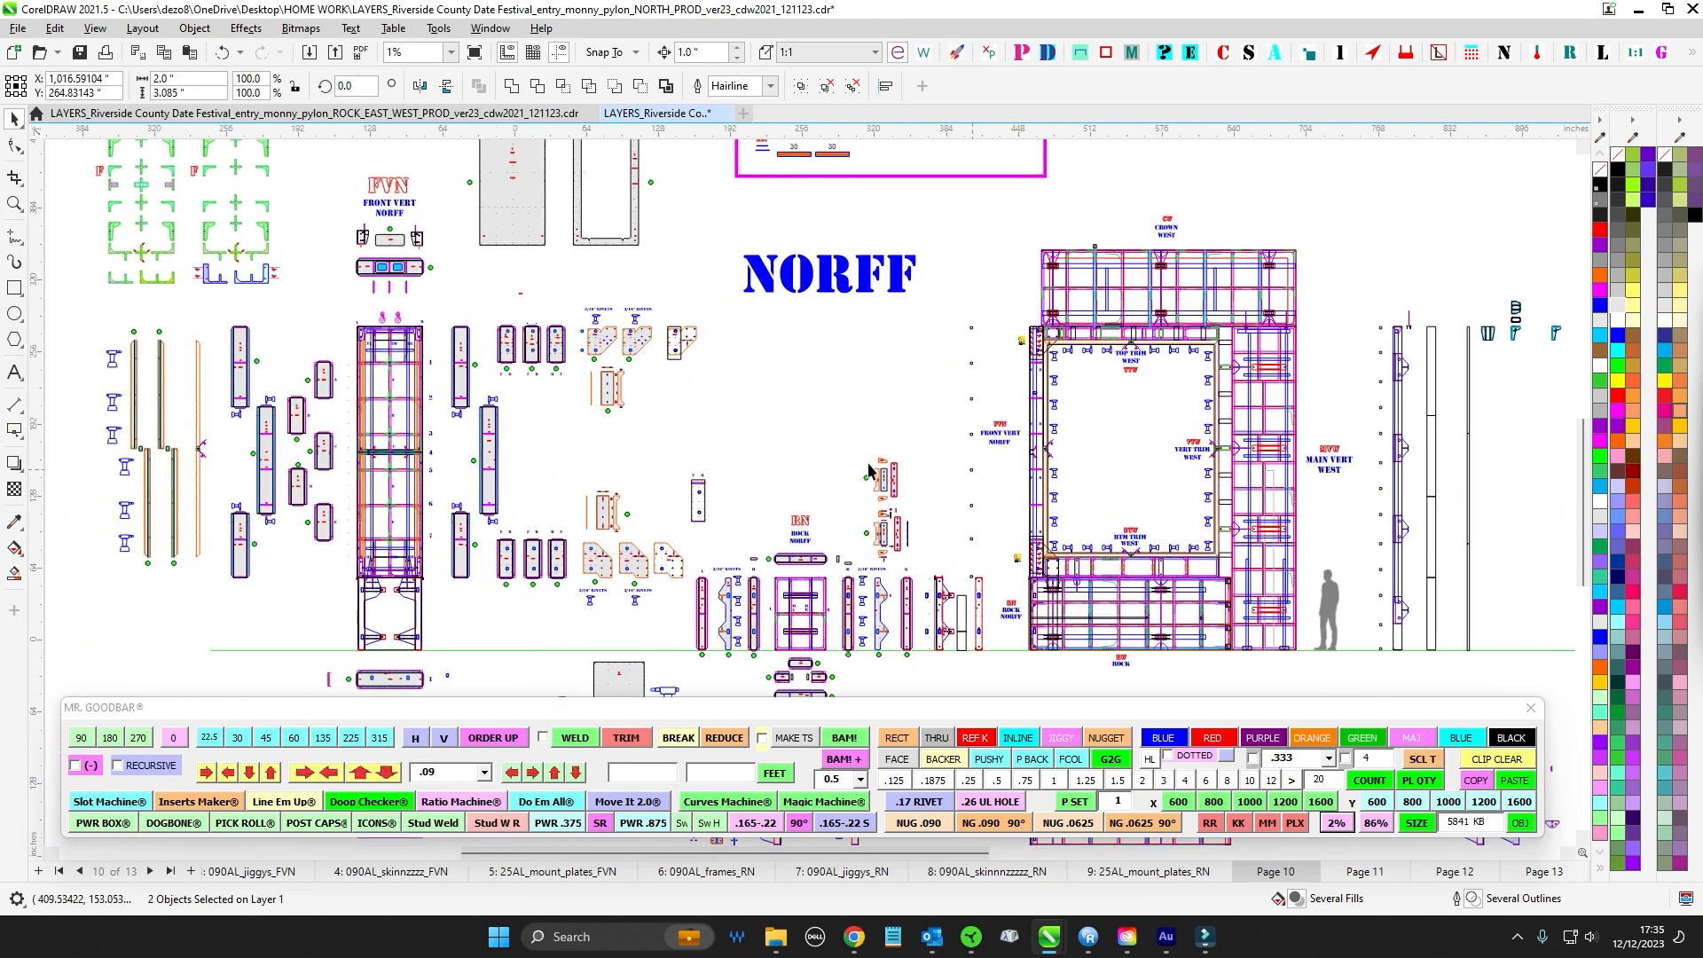
scroll(421, 373, "up", 3)
scroll(439, 330, "up", 5)
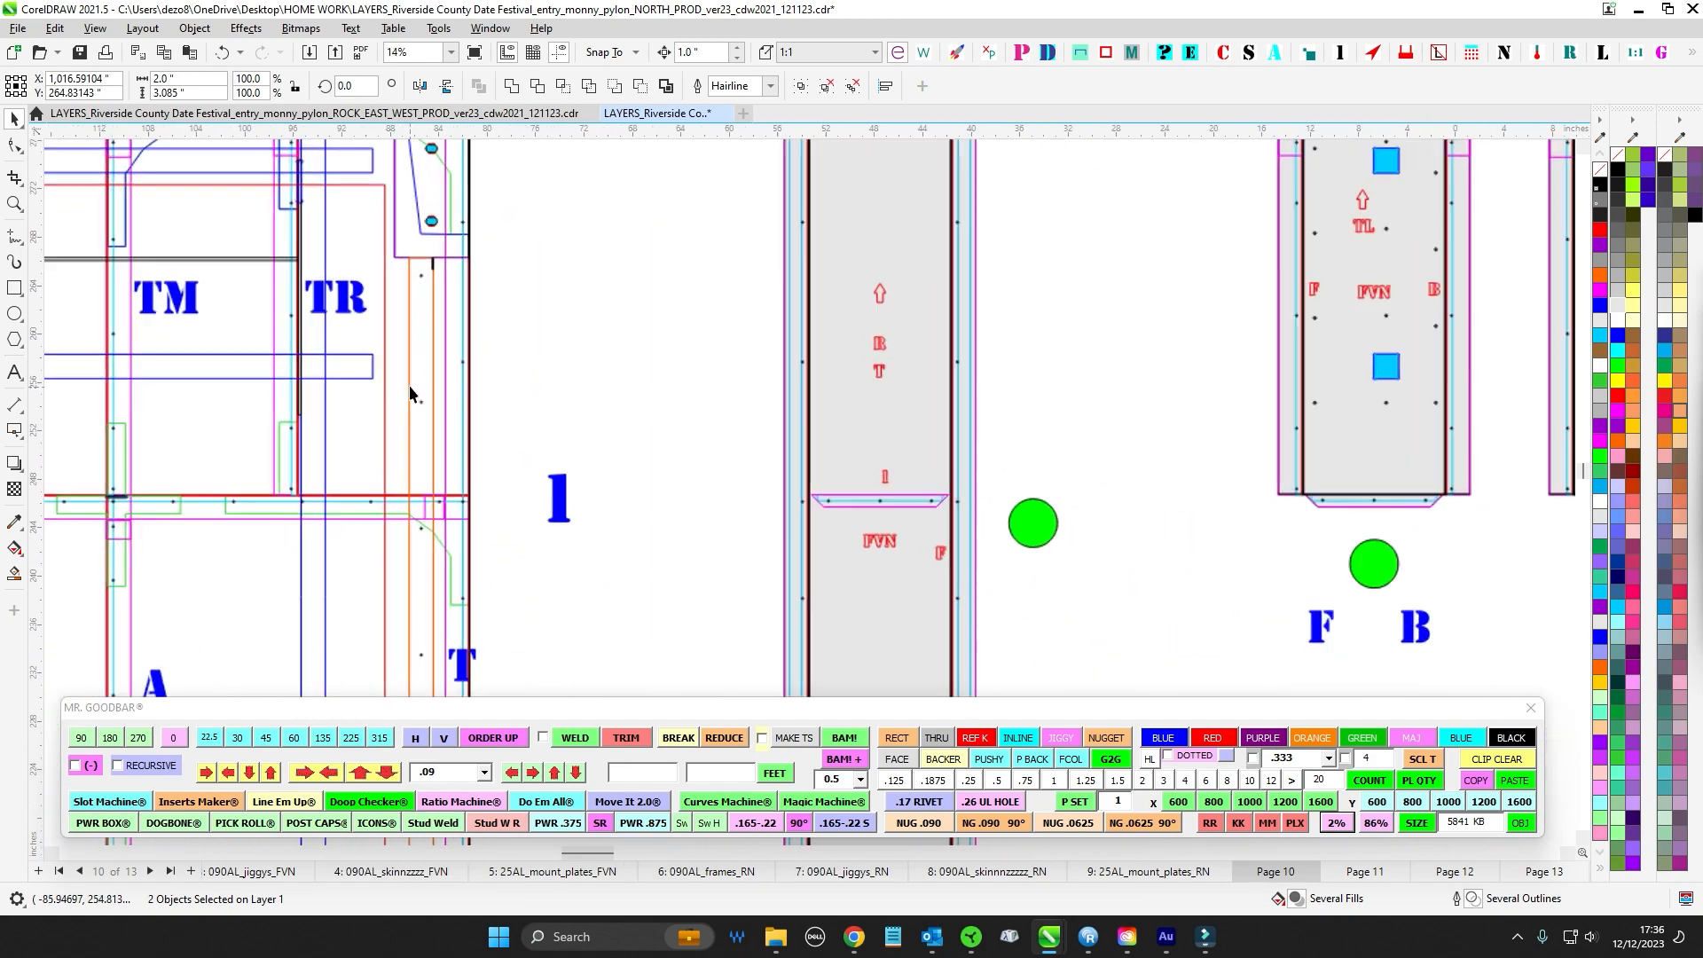
scroll(788, 524, "down", 5)
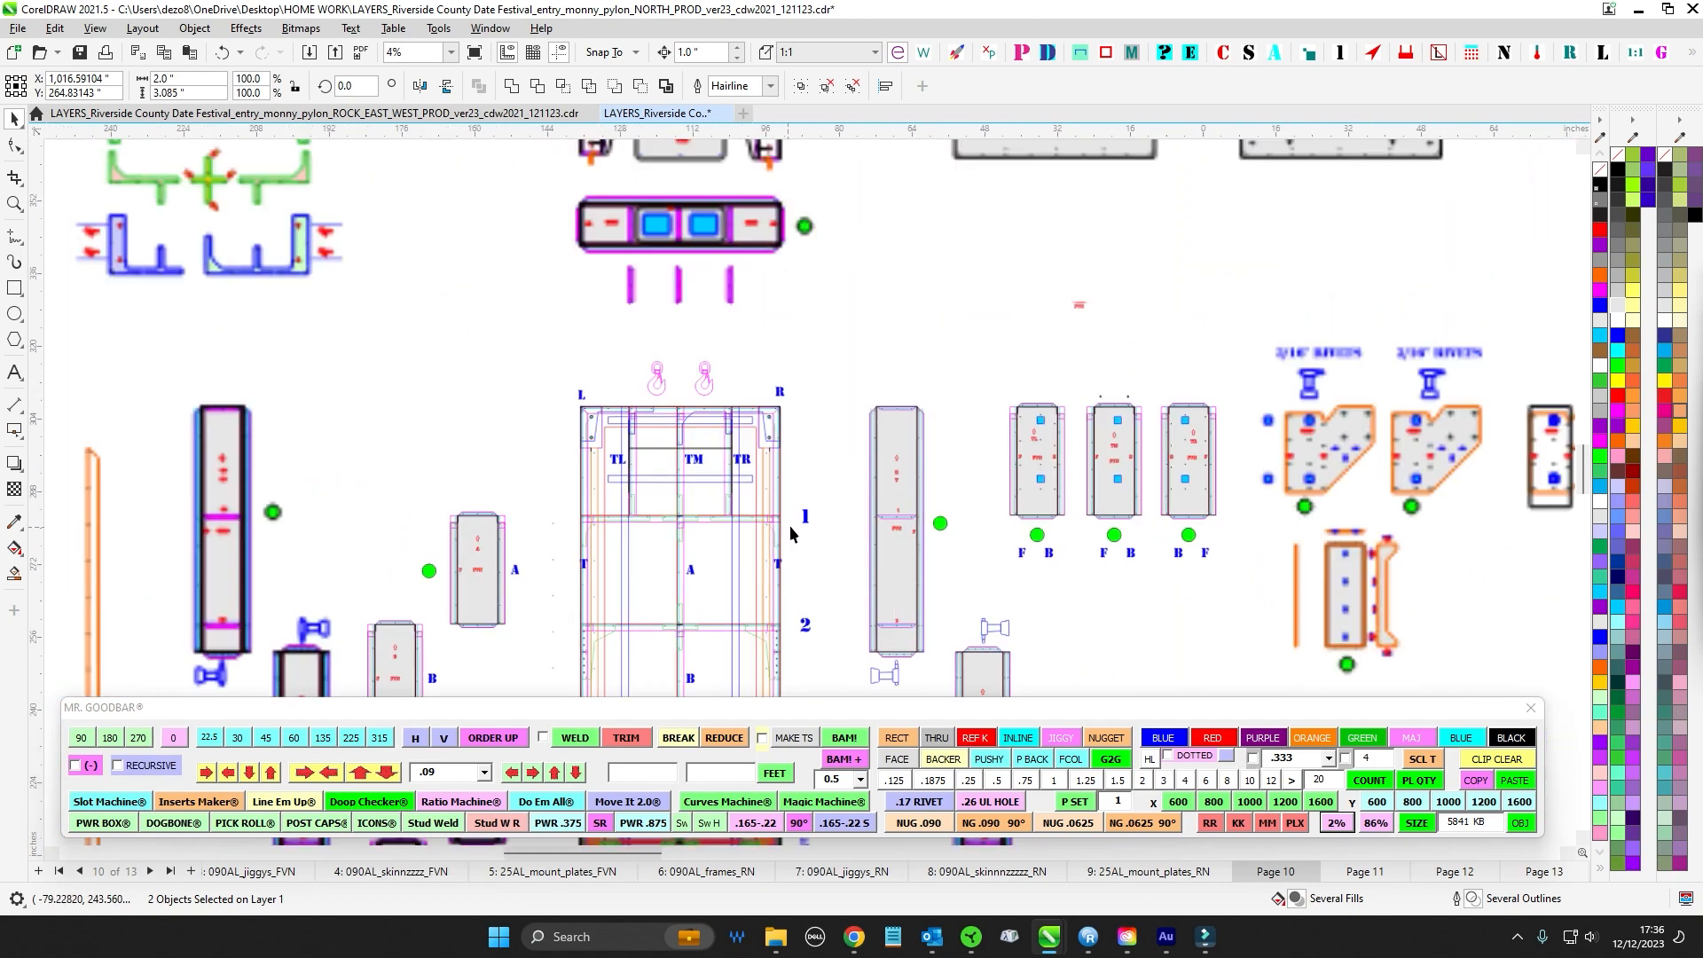
scroll(237, 465, "up", 3)
scroll(472, 293, "down", 4)
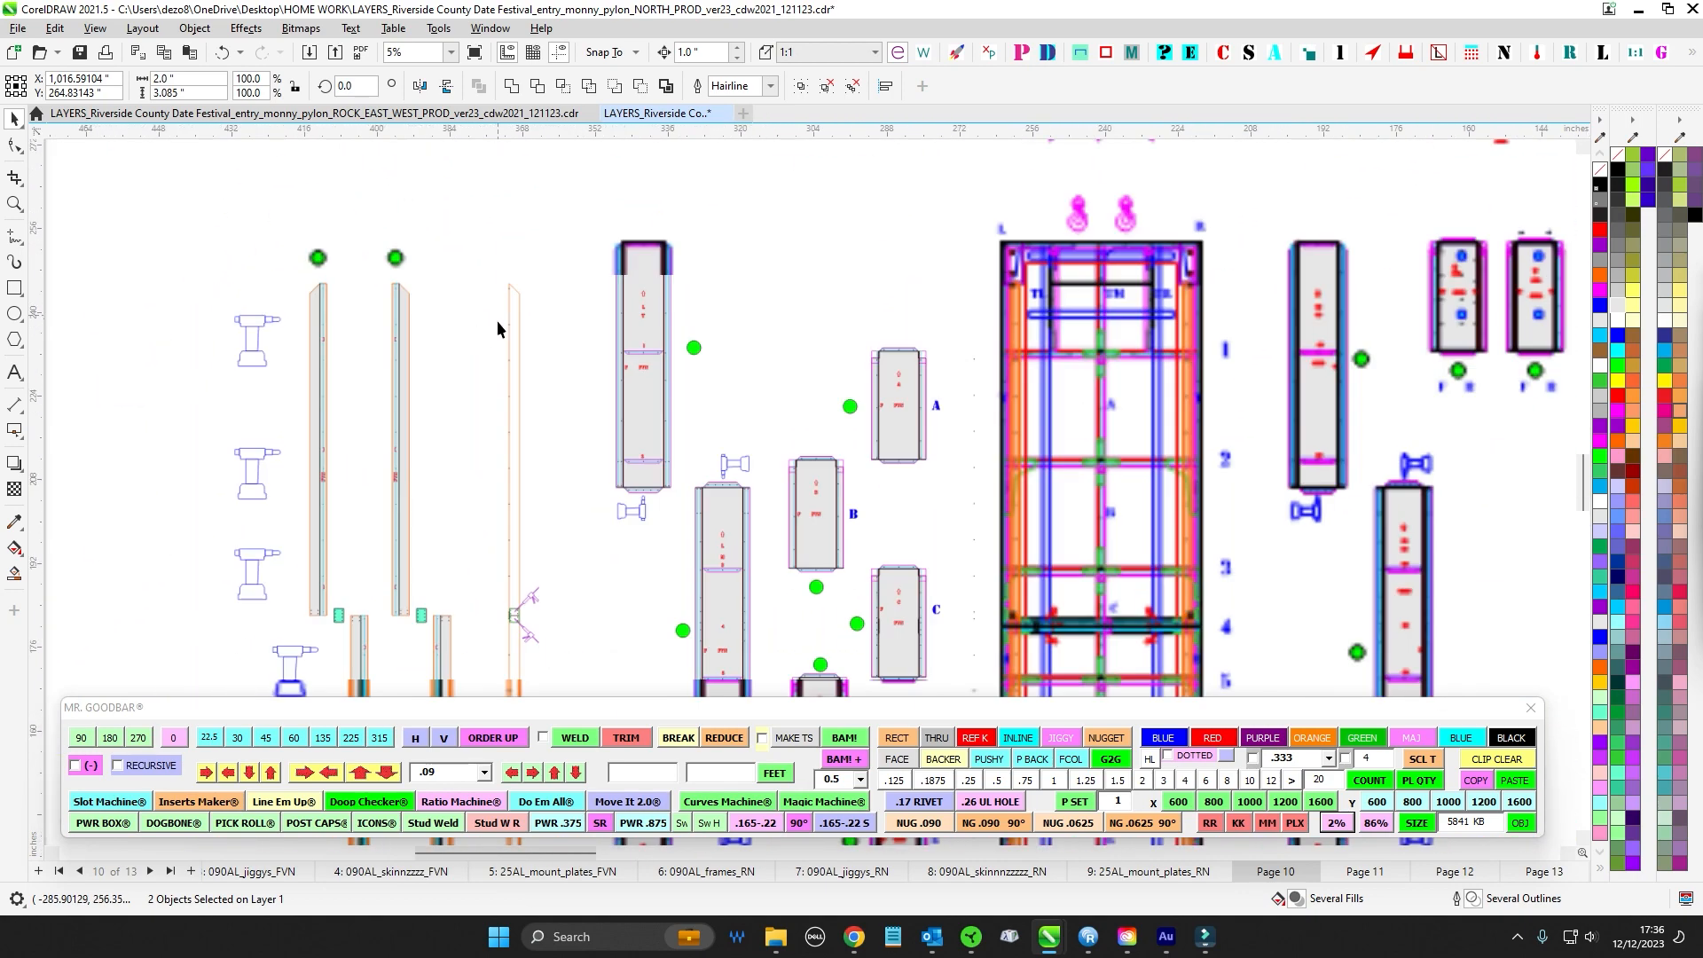
- Inspect the long narrow fin strips and their small green splice plates beside the Front Vert Norff parts
left_click_drag(544, 424, 544, 402)
scroll(413, 465, "up", 1)
left_click_drag(412, 466, 472, 353)
scroll(453, 474, "up", 1)
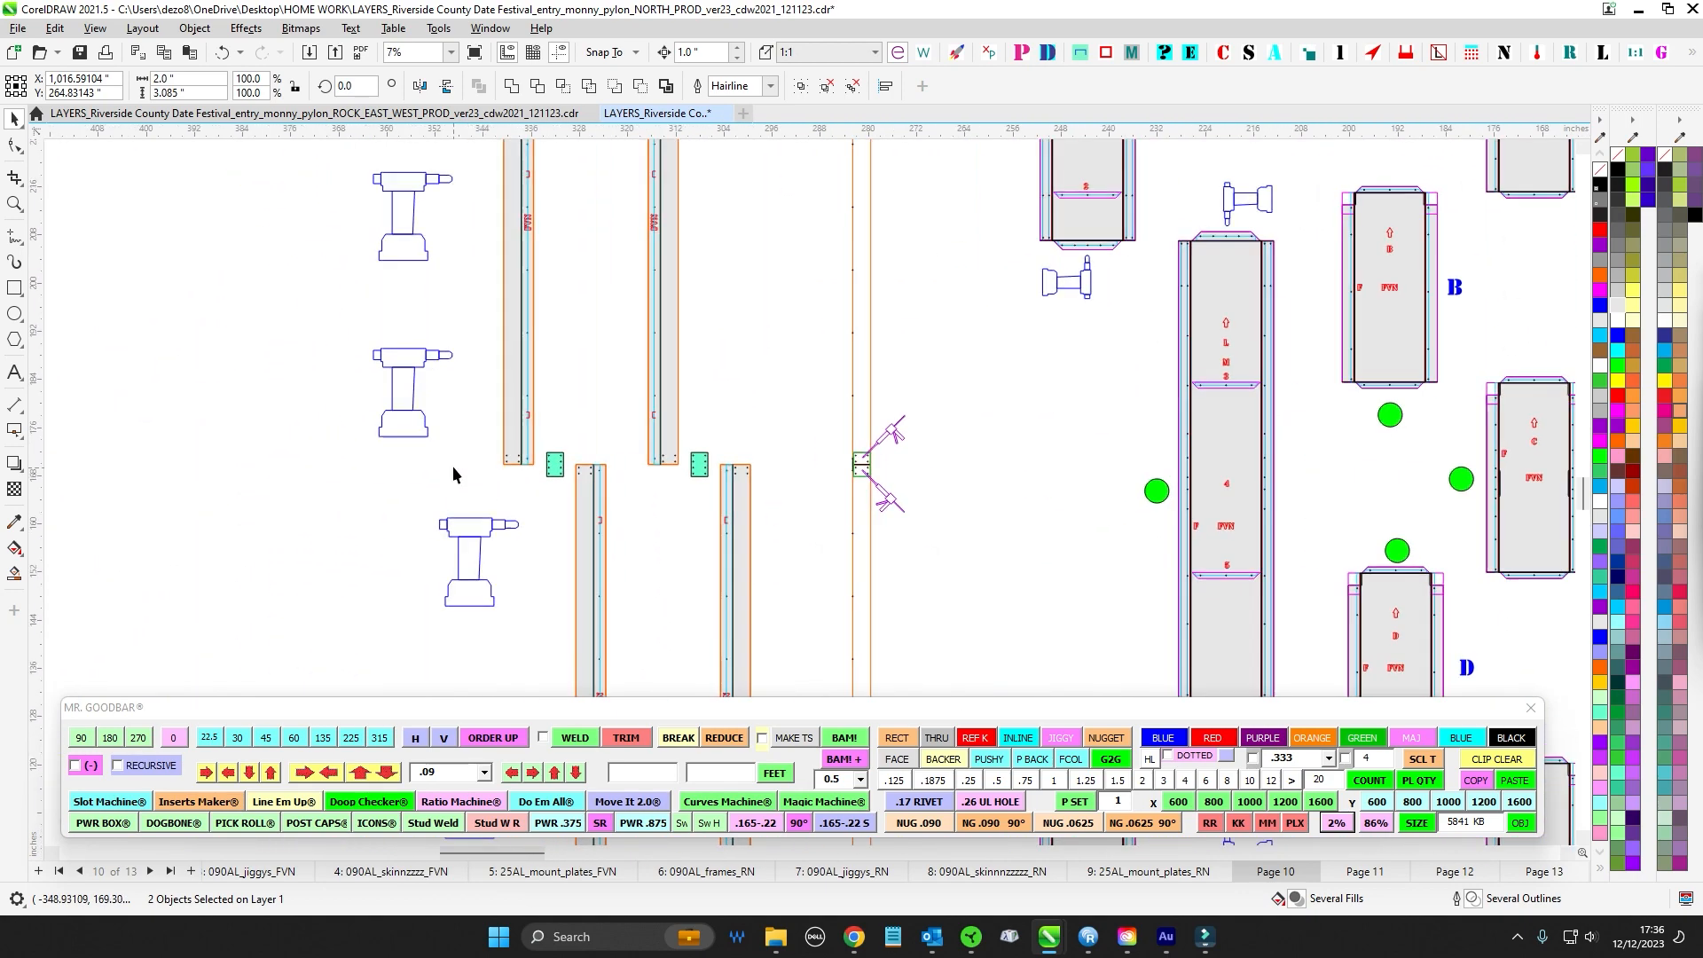
scroll(529, 394, "down", 4)
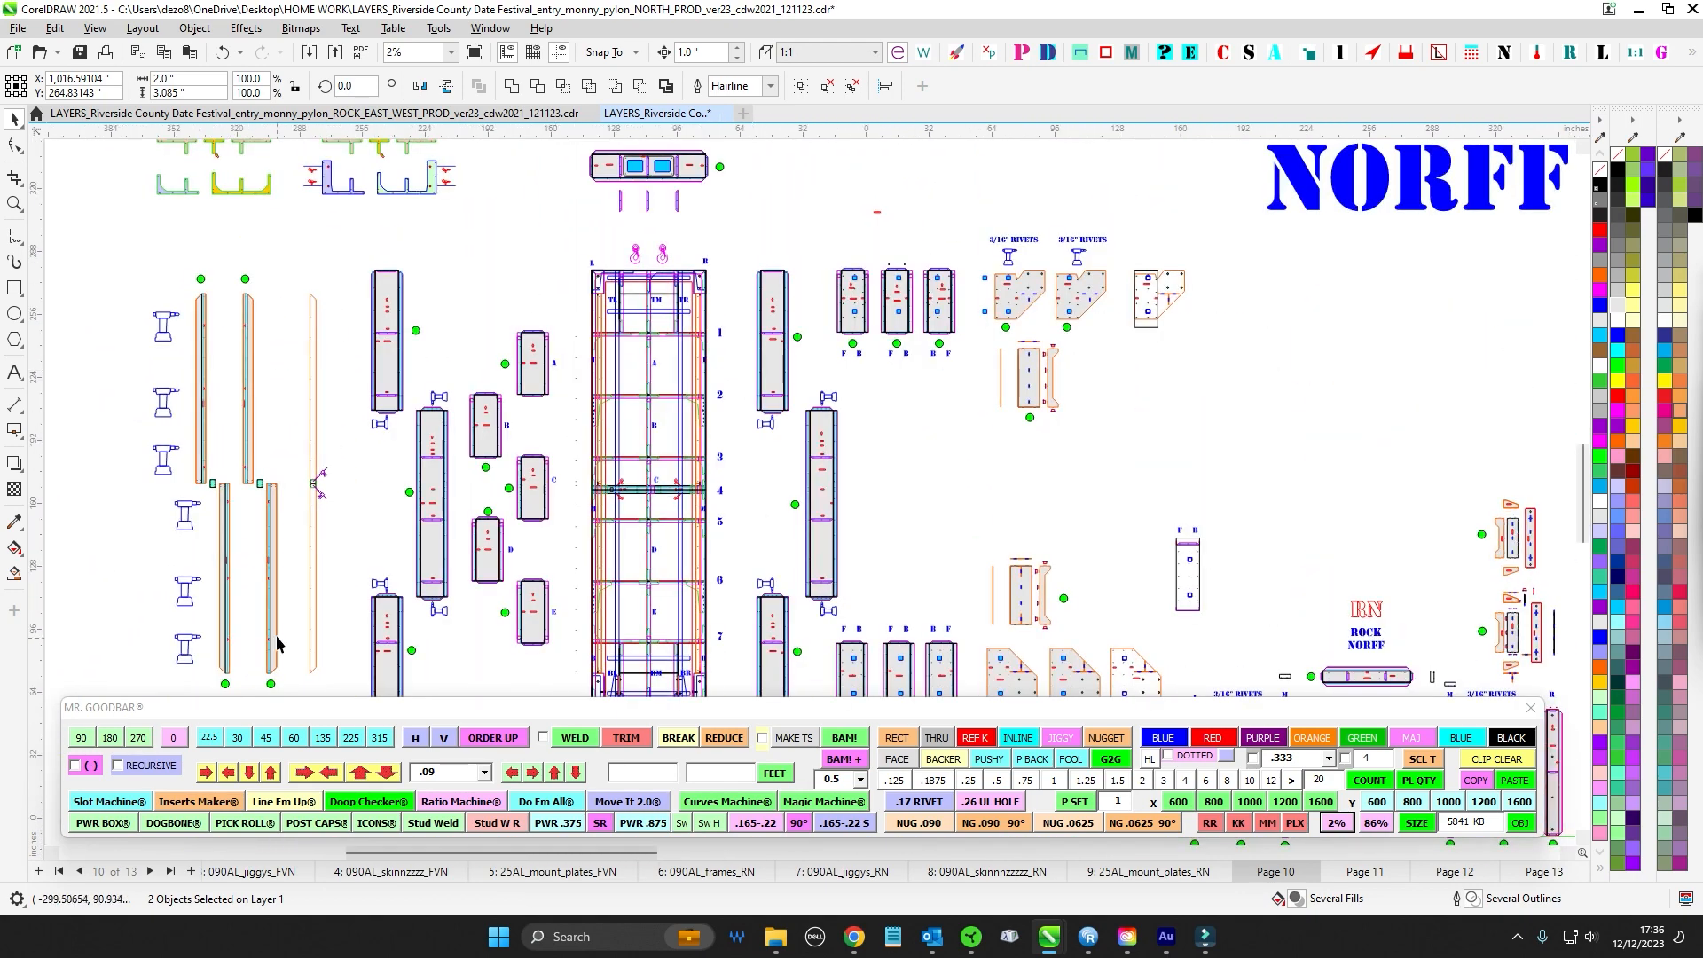
scroll(706, 320, "up", 2)
scroll(954, 642, "down", 2)
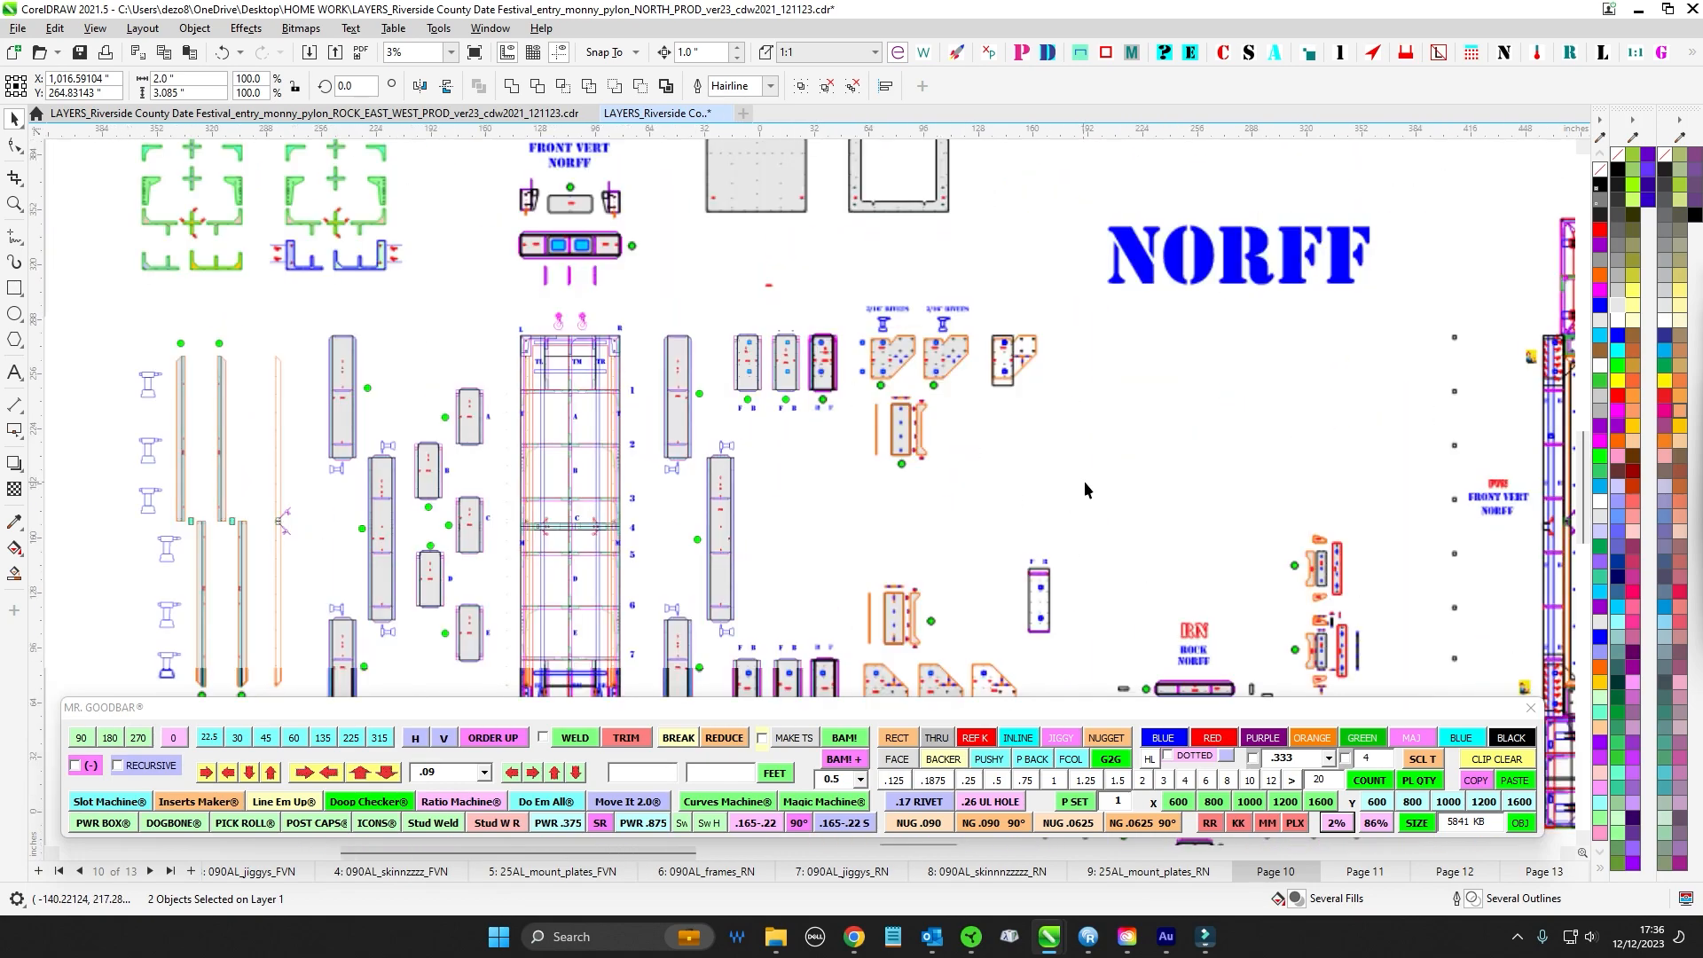
- Return to the West assembly elevation and examine the corner where Front Vert Norff meets Top Trim West
scroll(878, 443, "up", 2)
scroll(858, 406, "down", 2)
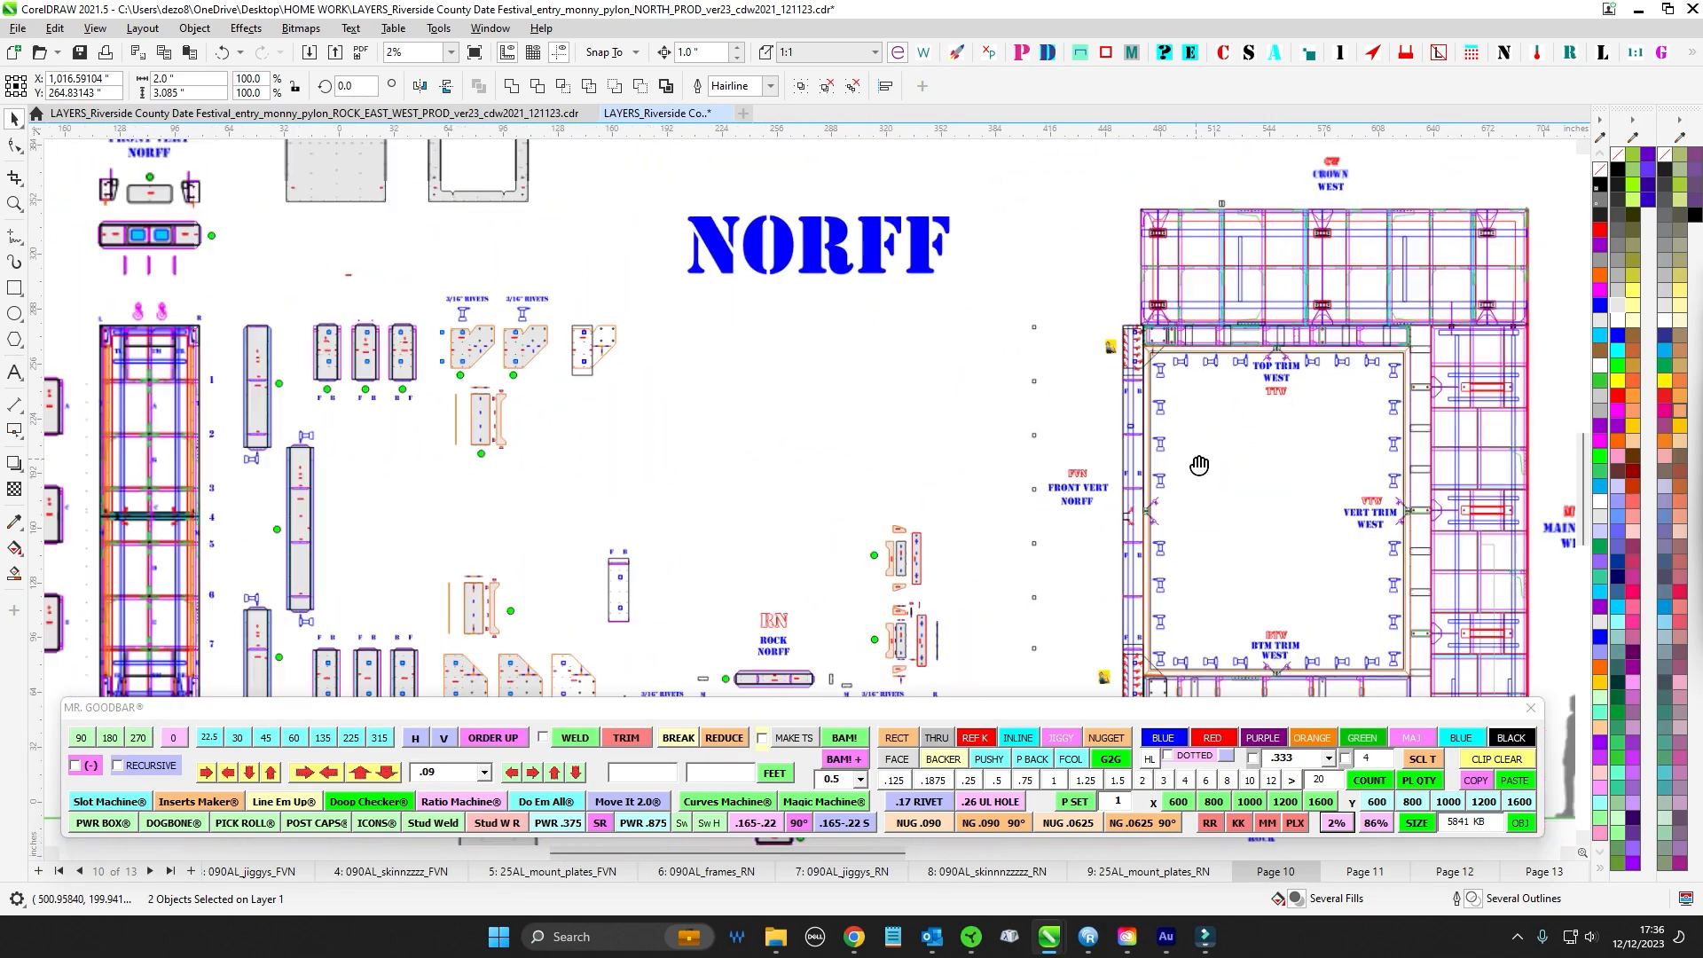
left_click_drag(1198, 464, 730, 323)
scroll(599, 323, "up", 1)
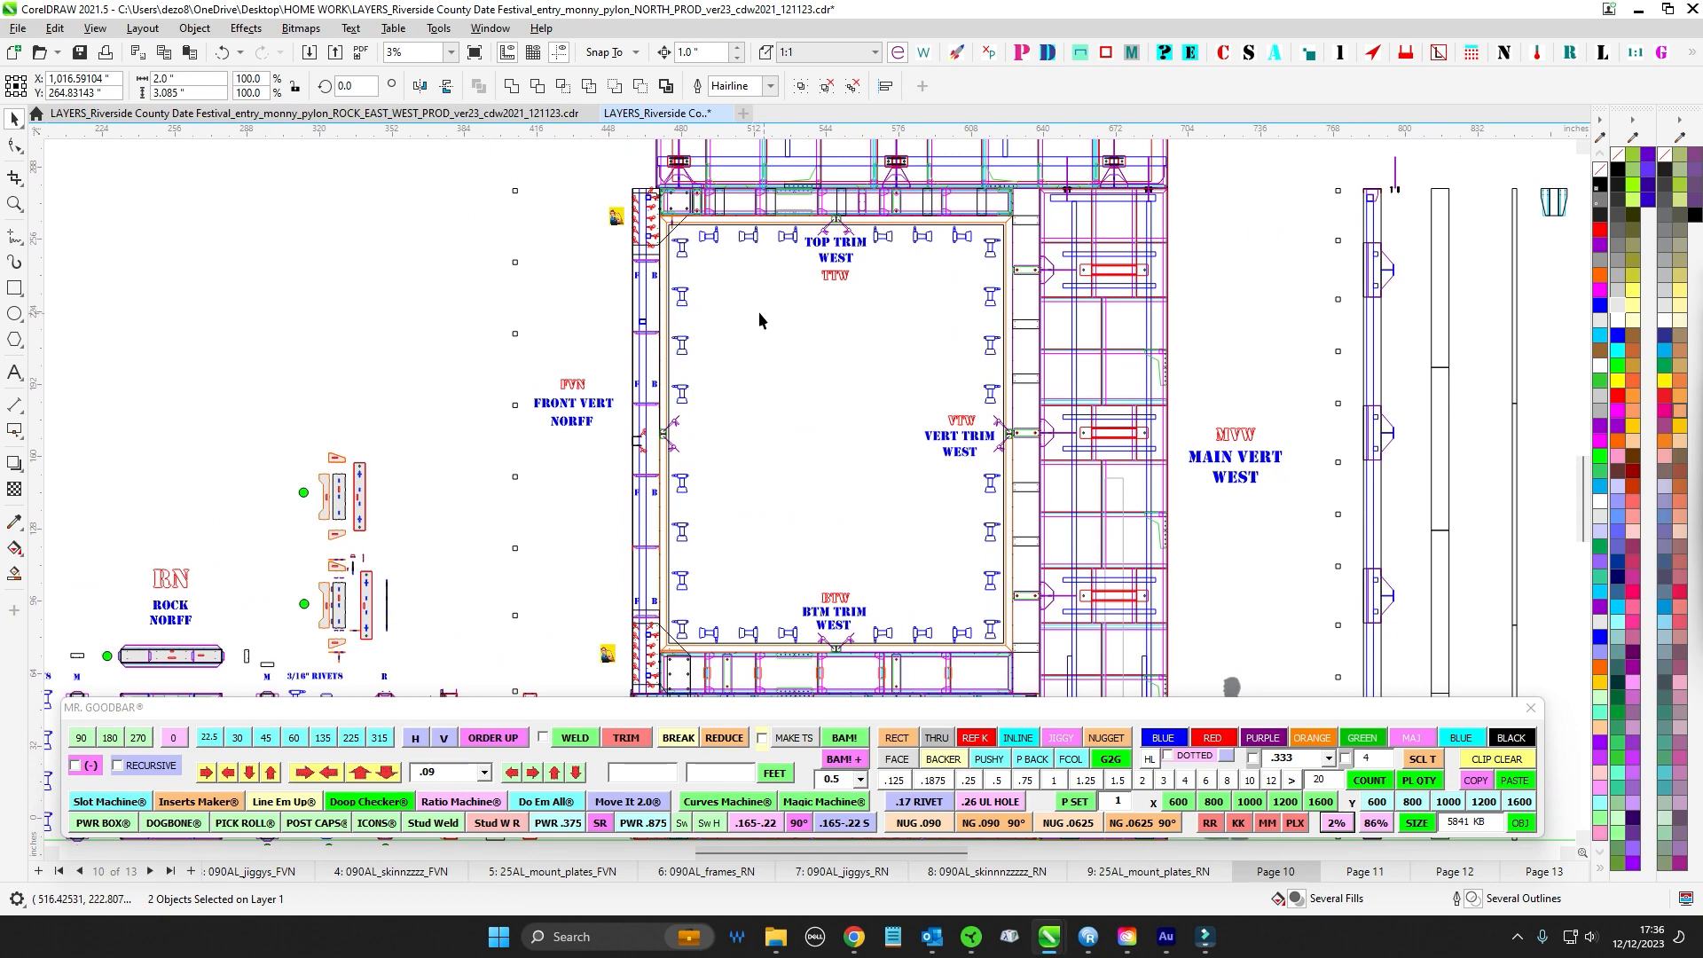
left_click_drag(820, 249, 846, 446)
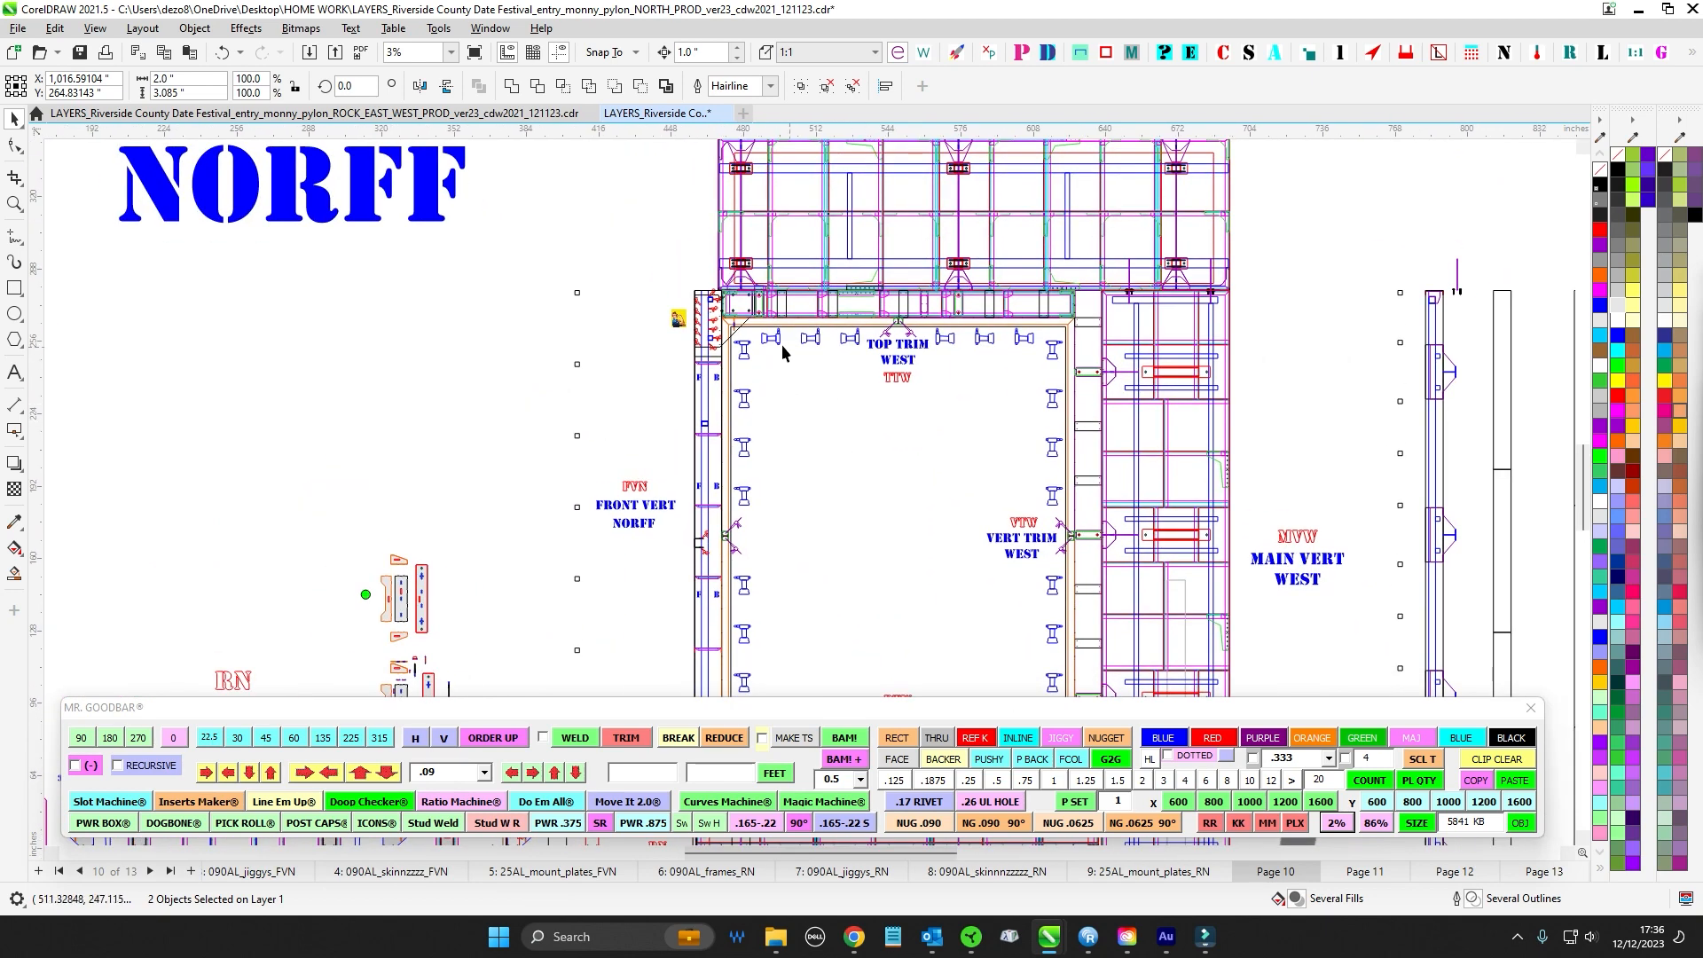
scroll(782, 351, "up", 1)
scroll(759, 322, "down", 1)
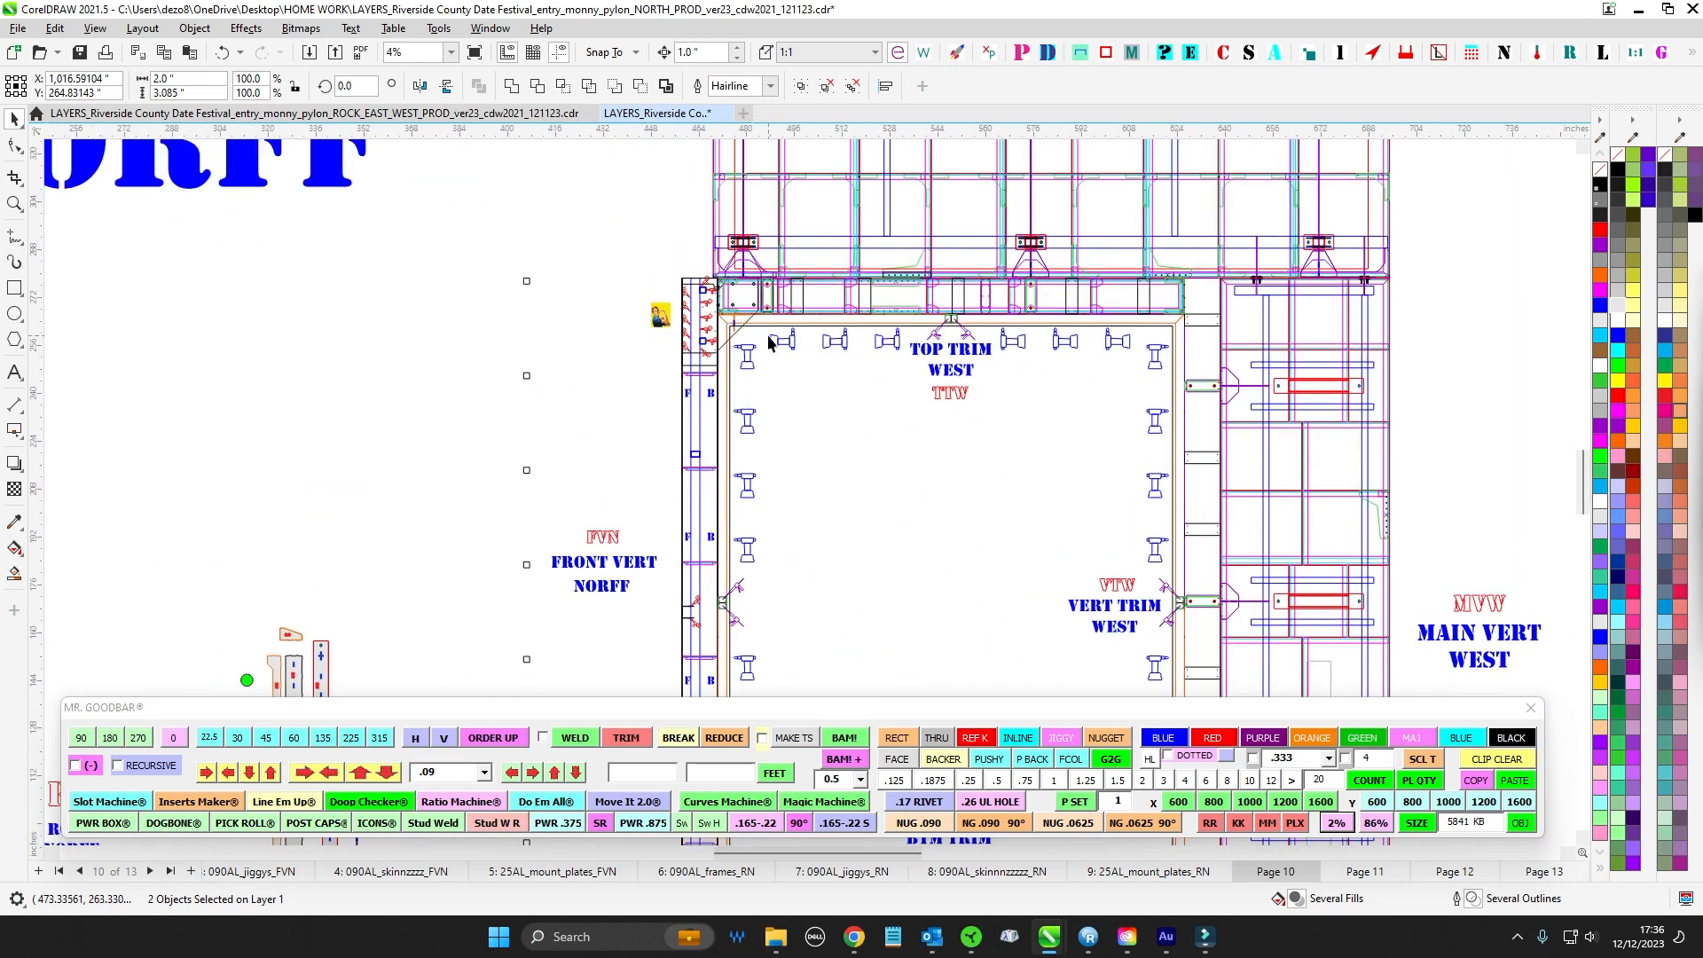
- Follow Front Vert Norff down to Btm Trim West and examine how the trim sits on the Rock beside Main Vert West
scroll(1120, 342, "down", 1)
left_click_drag(922, 683, 882, 505)
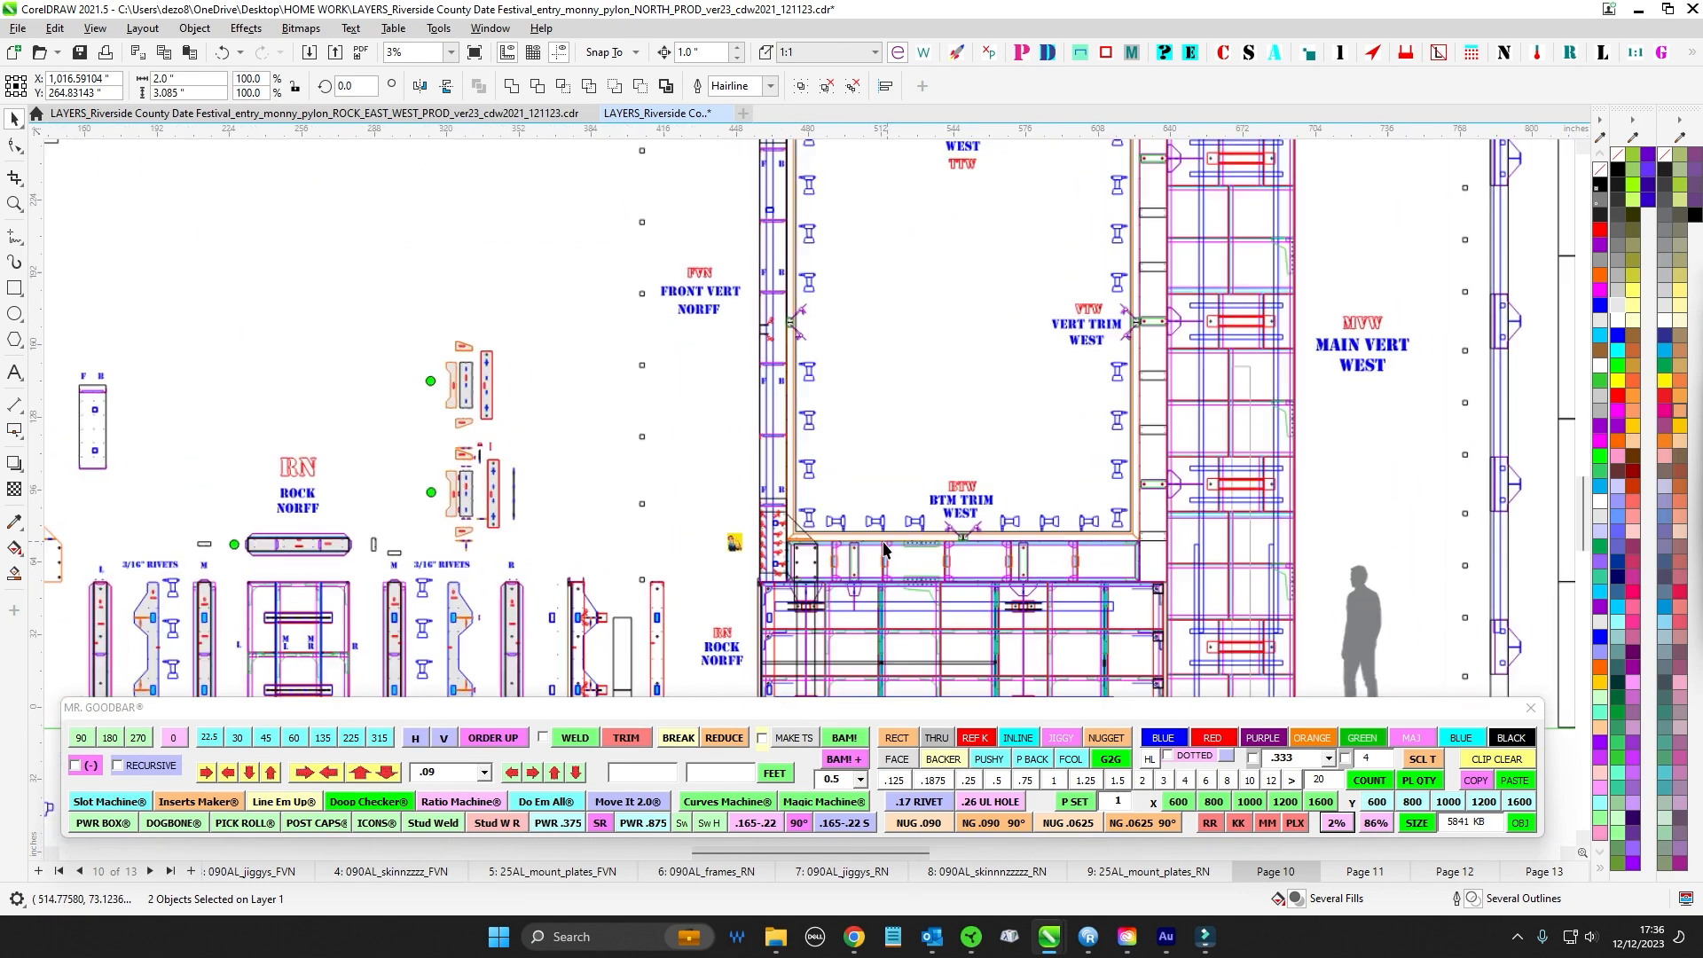
scroll(878, 548, "up", 2)
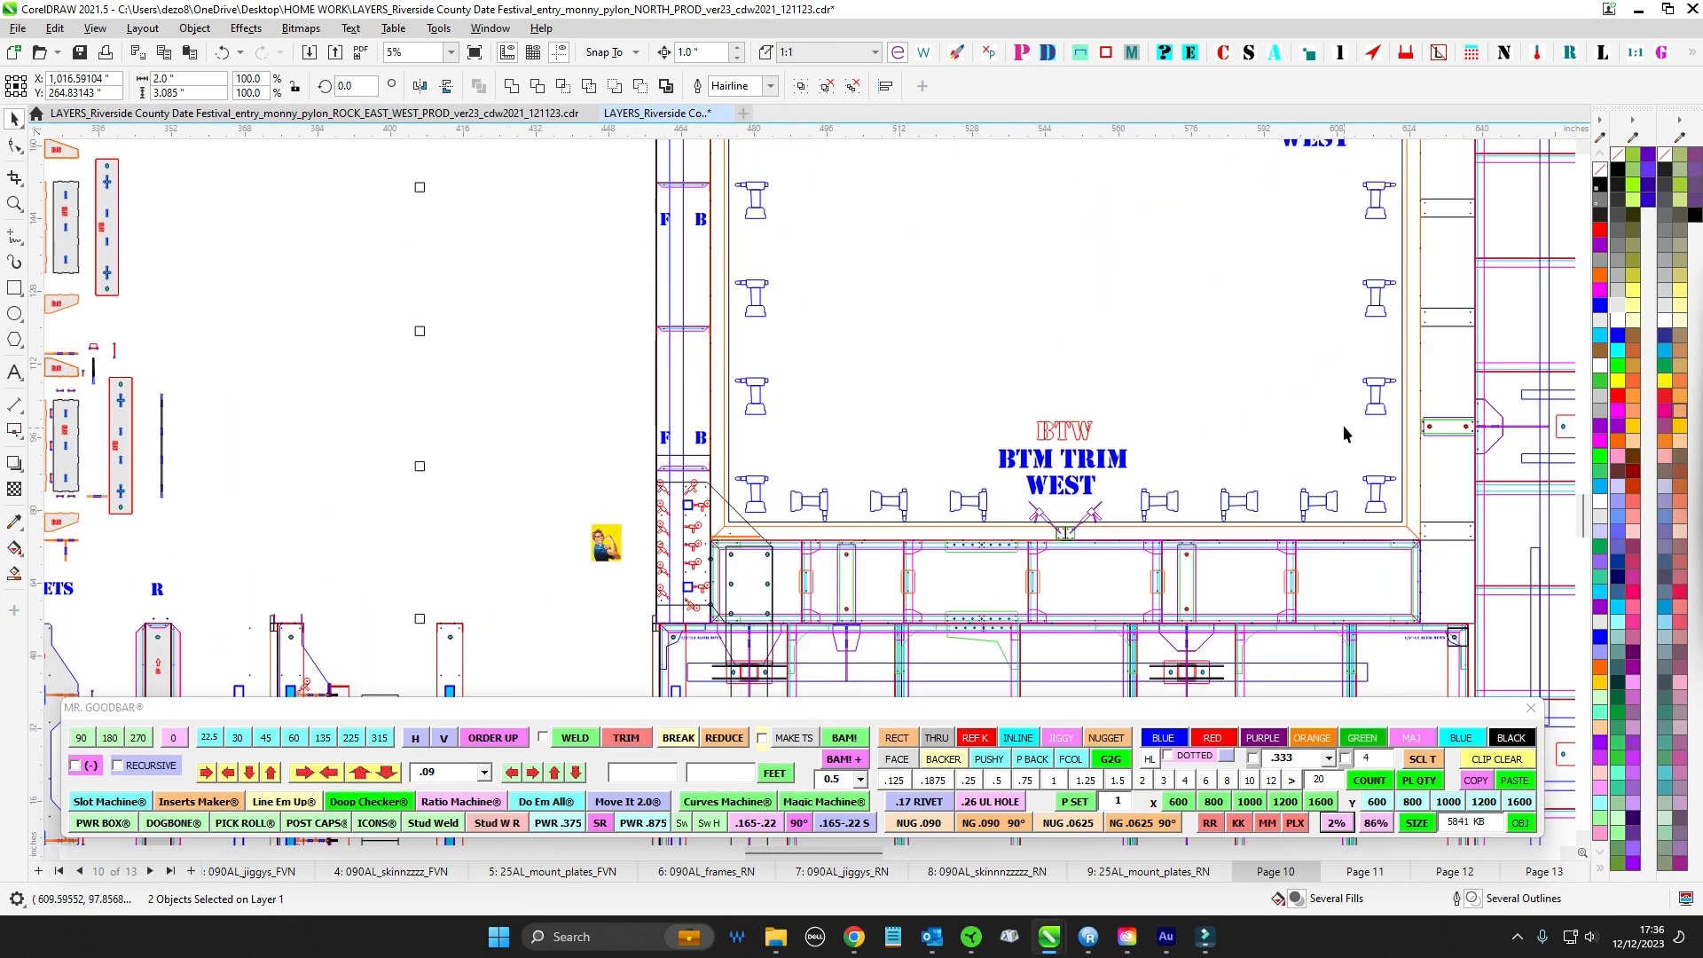
left_click_drag(1324, 445, 1030, 636)
scroll(843, 452, "down", 4)
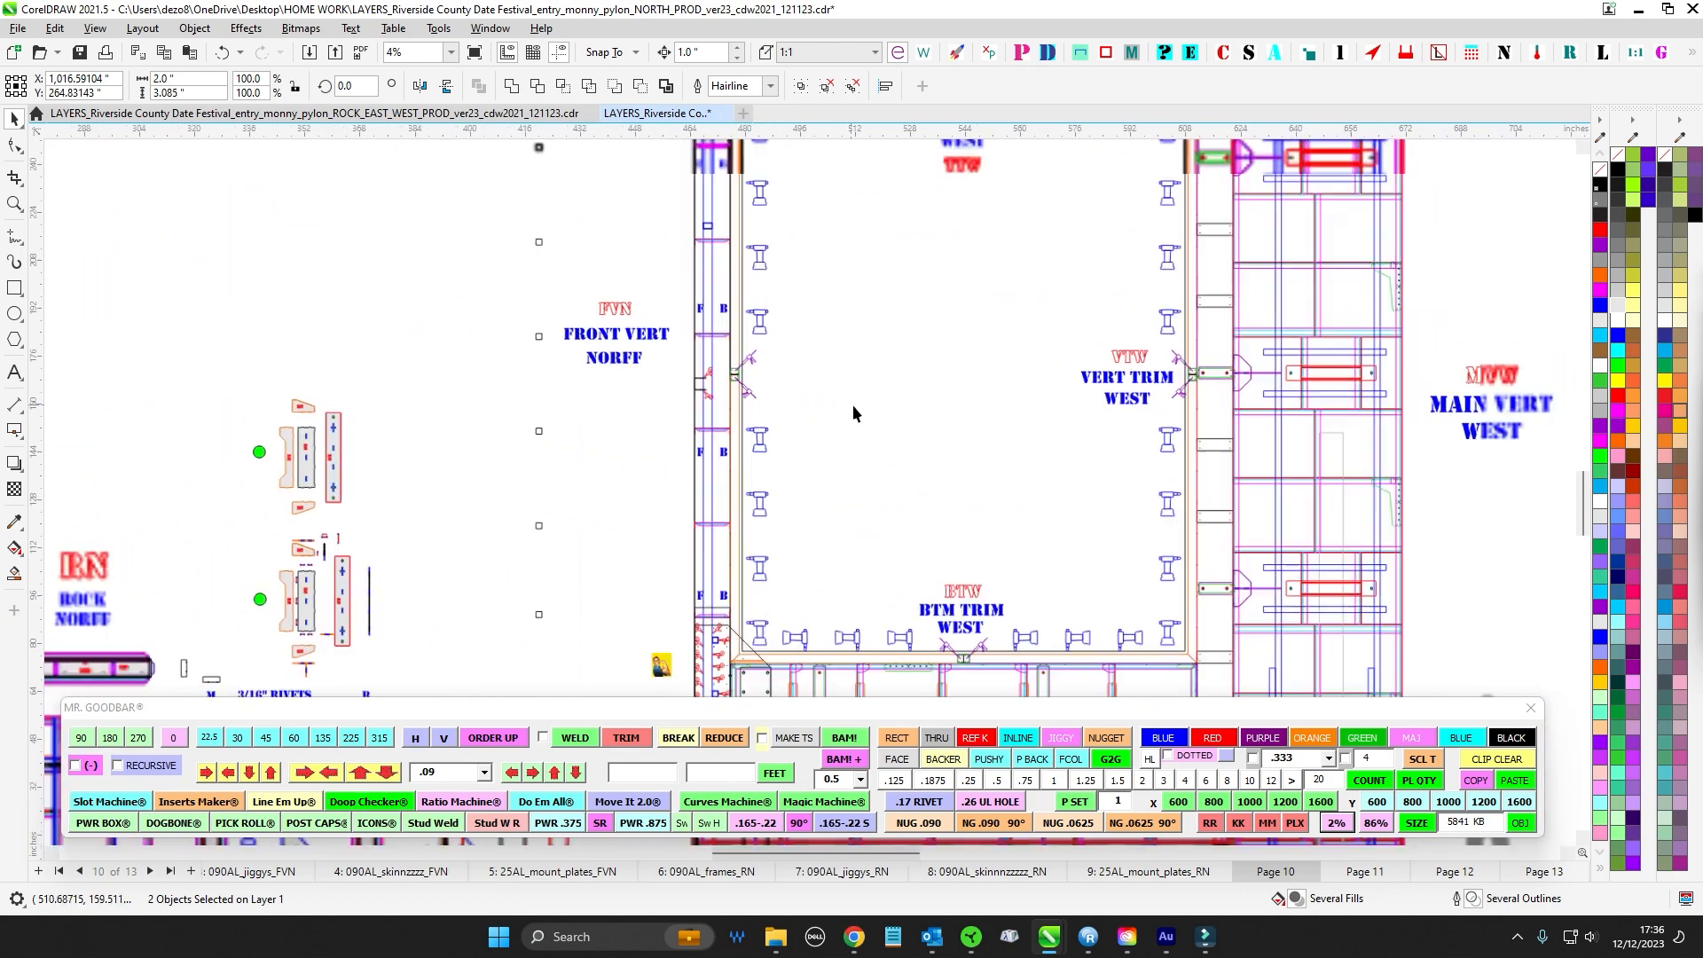
left_click_drag(868, 497, 961, 383)
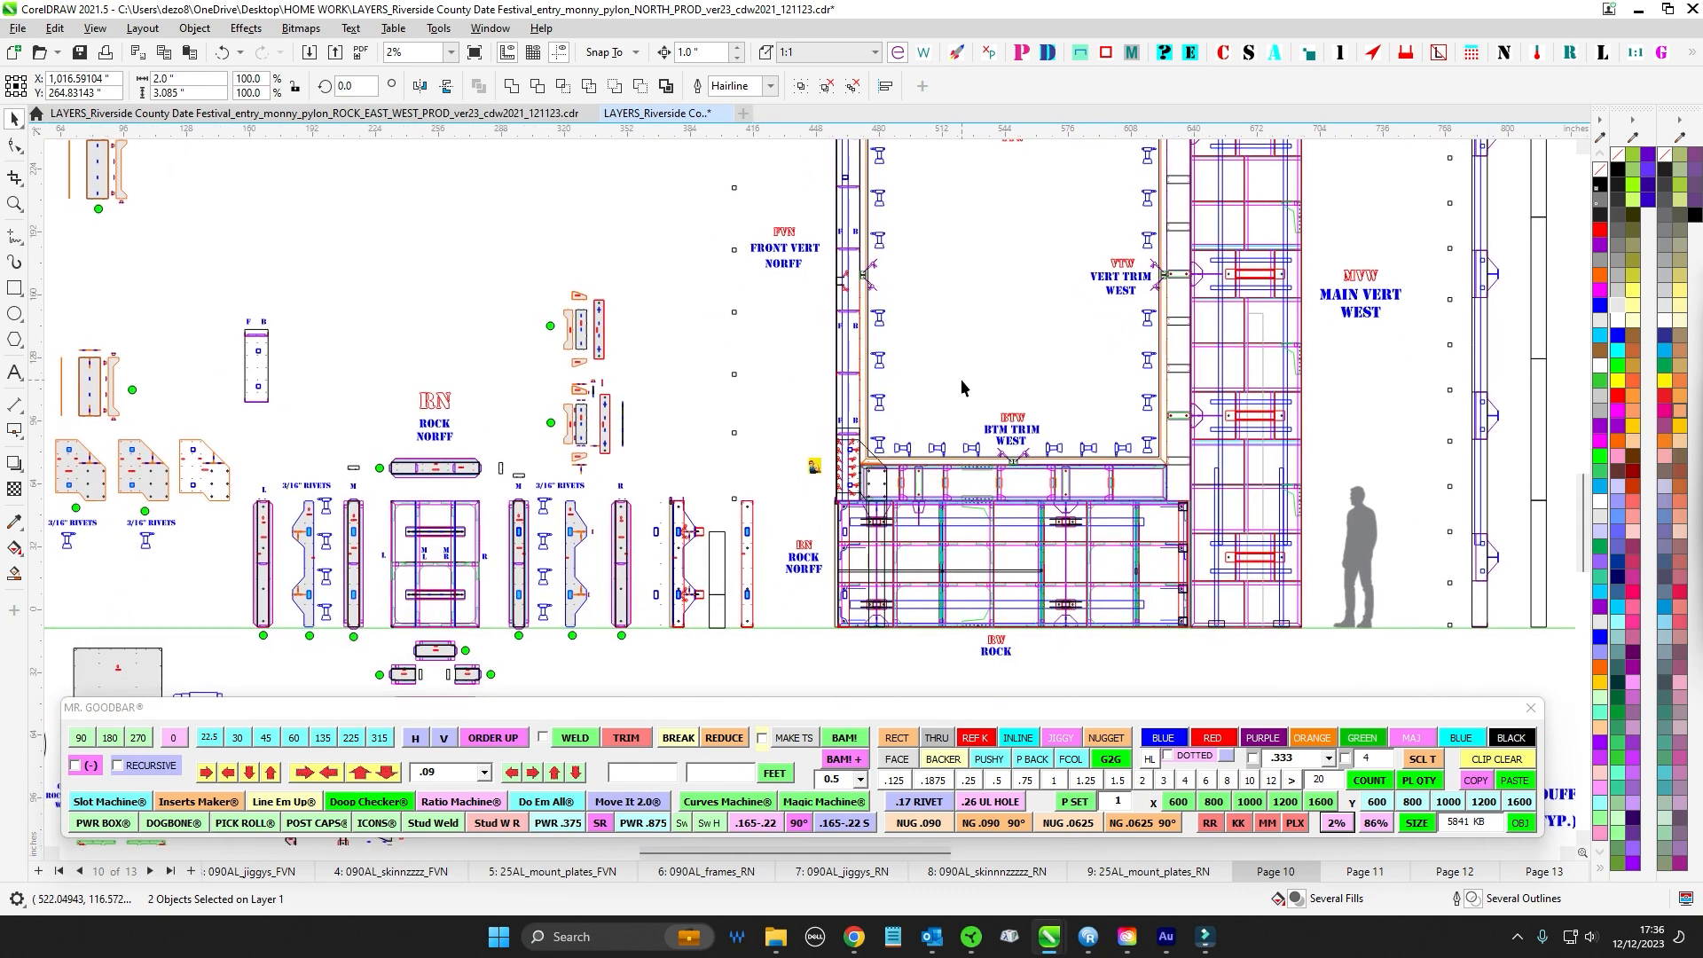
- Compare the Front Vert Norff and Rock Norff part layouts with their places in the assembly elevation
scroll(961, 383, "down", 1)
left_click_drag(552, 347, 645, 382)
left_click_drag(478, 325, 774, 319)
scroll(257, 253, "up", 5)
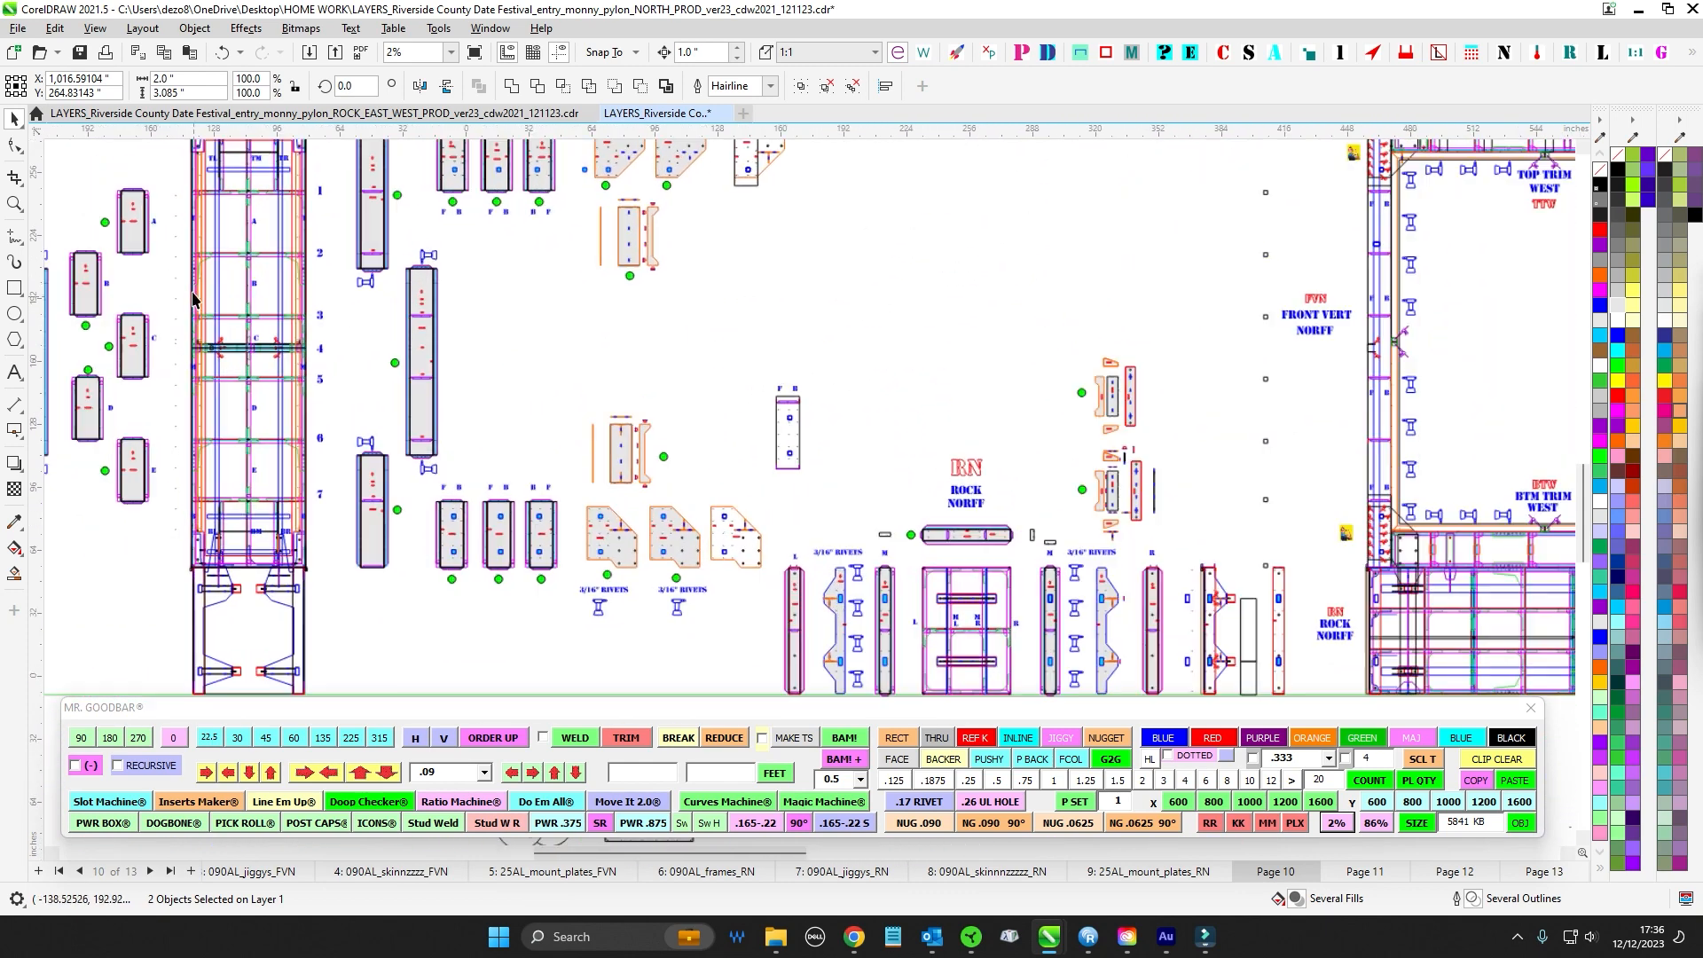
scroll(443, 437, "down", 1)
left_click_drag(701, 454, 568, 234)
left_click_drag(805, 360, 712, 403)
scroll(711, 304, "down", 2)
left_click_drag(713, 298, 688, 422)
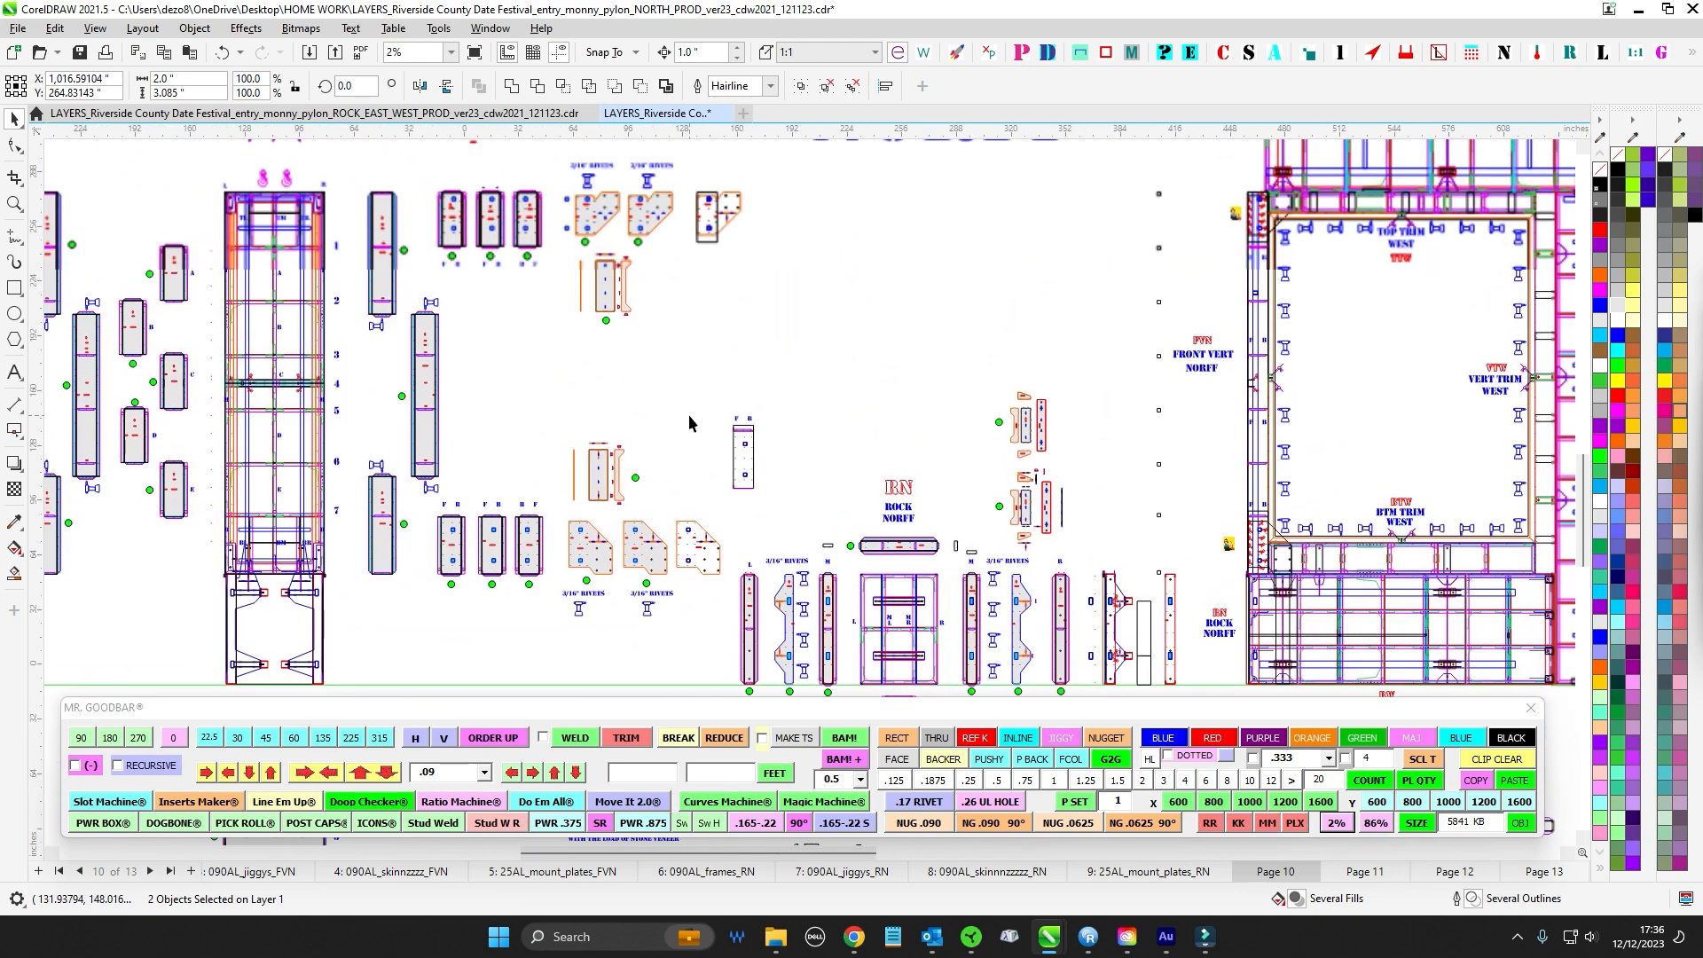
left_click_drag(829, 355, 742, 316)
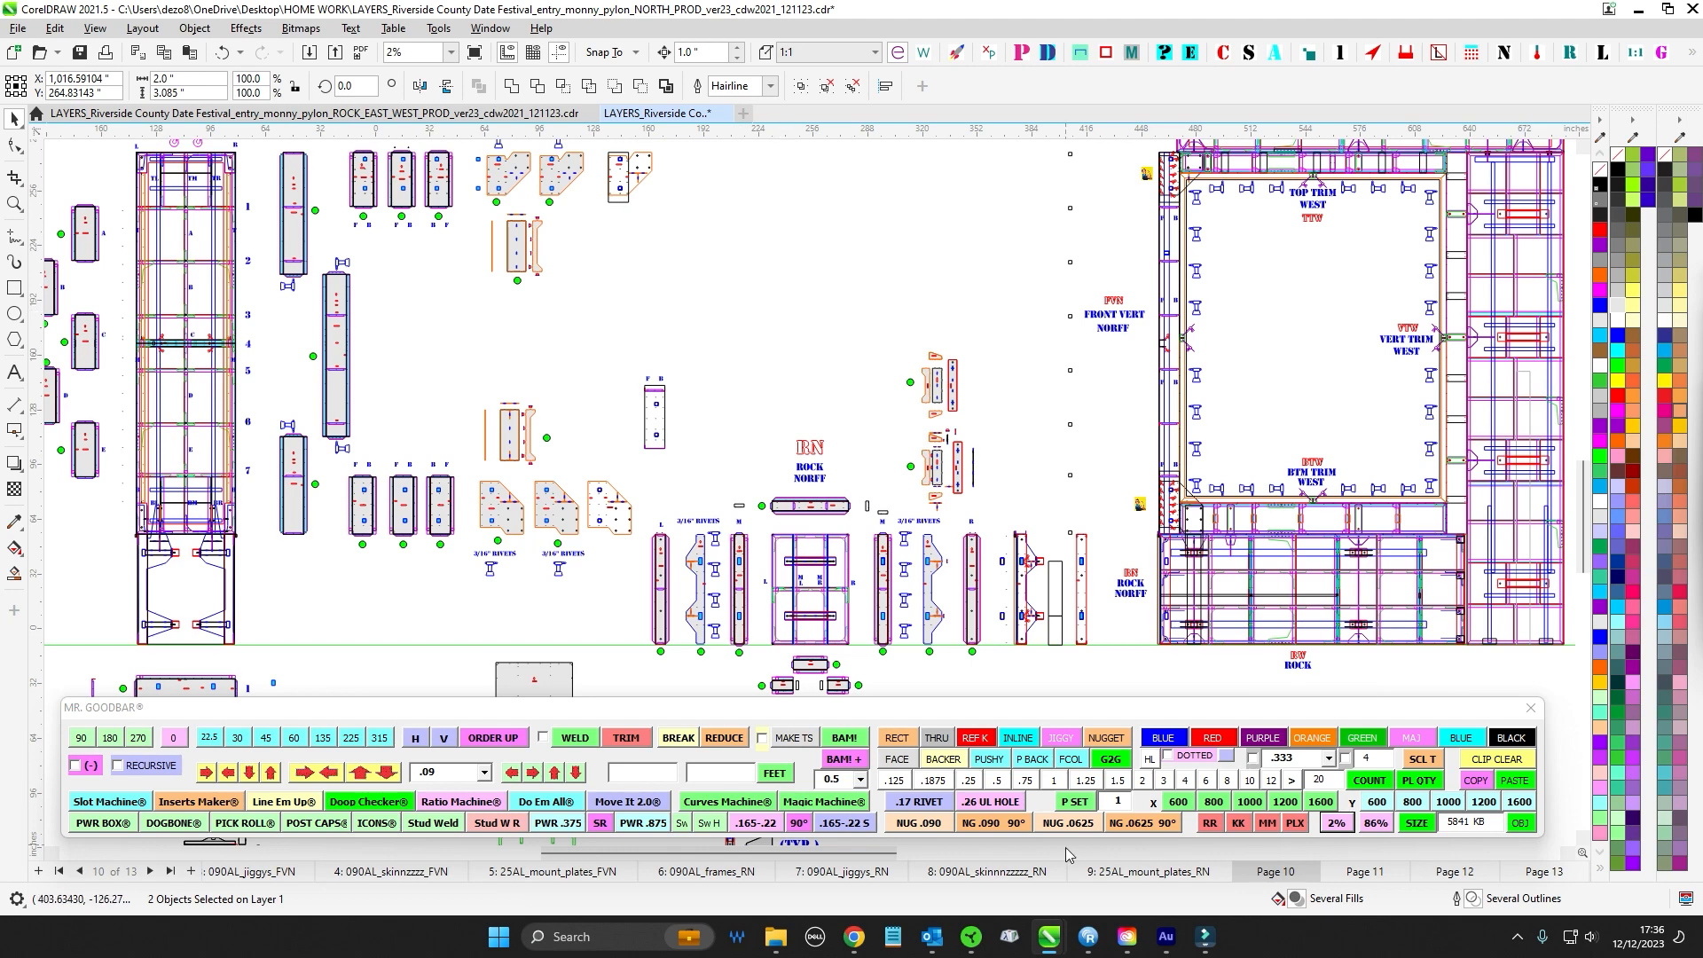
- Clear the selection and use Page Turner to go to page 1, 090AL_frames_FVN
scroll(774, 341, "down", 1)
left_click_drag(773, 341, 760, 504)
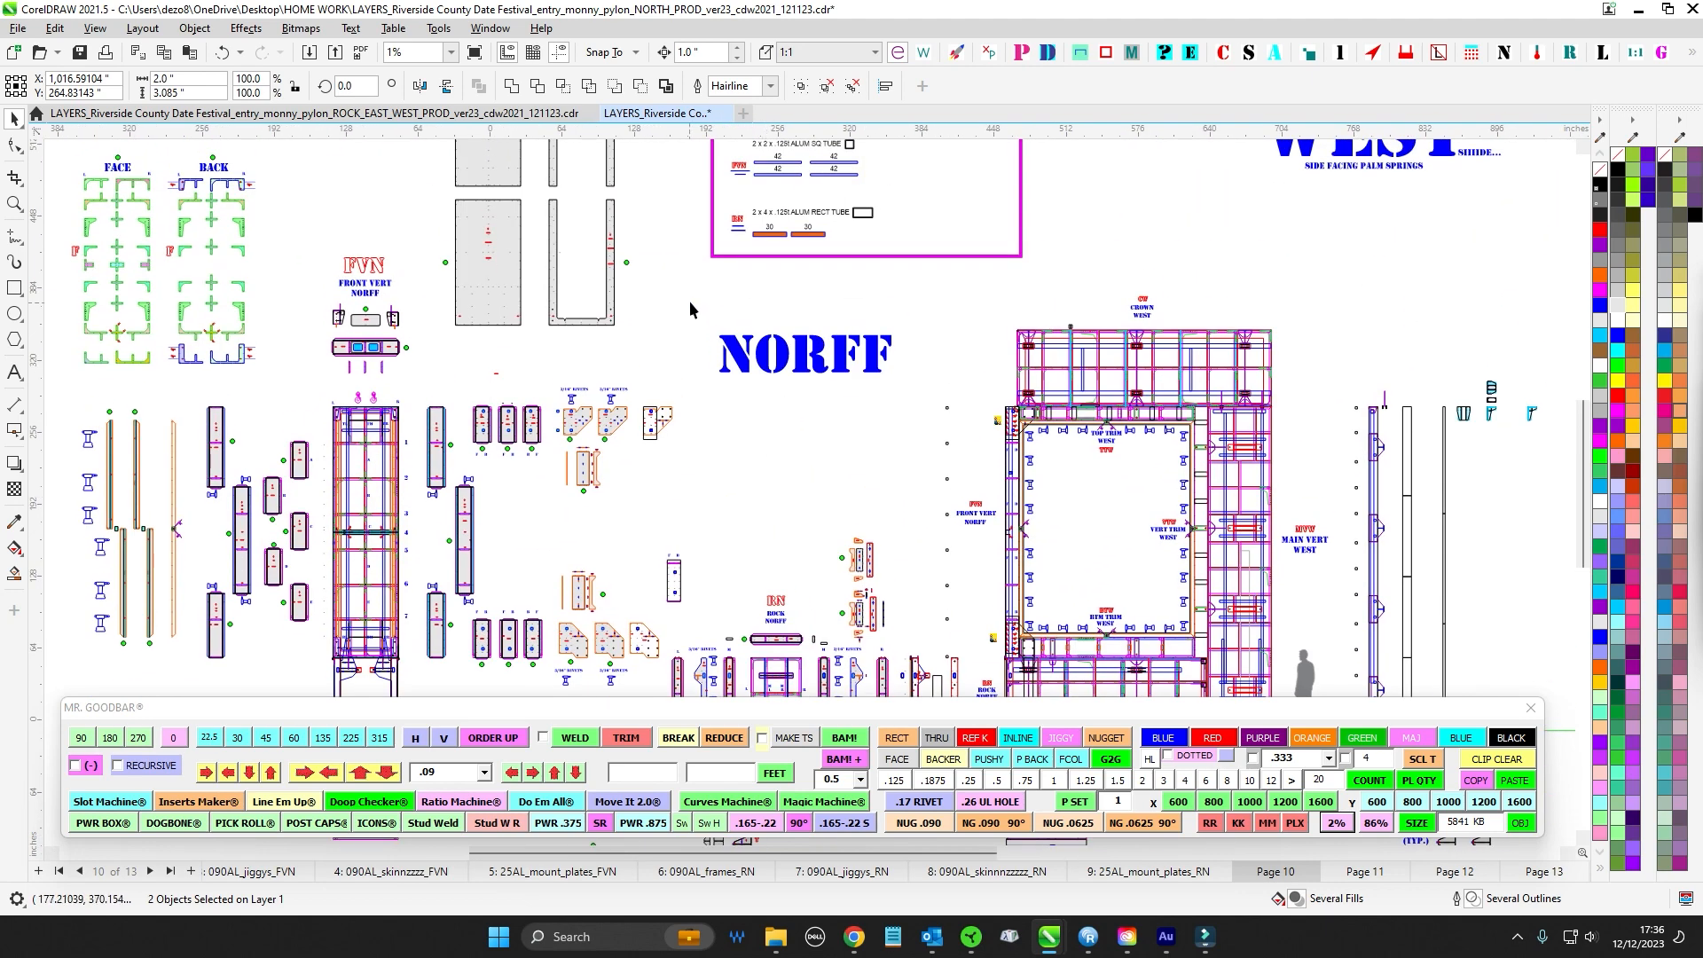
left_click(691, 302)
left_click(786, 501)
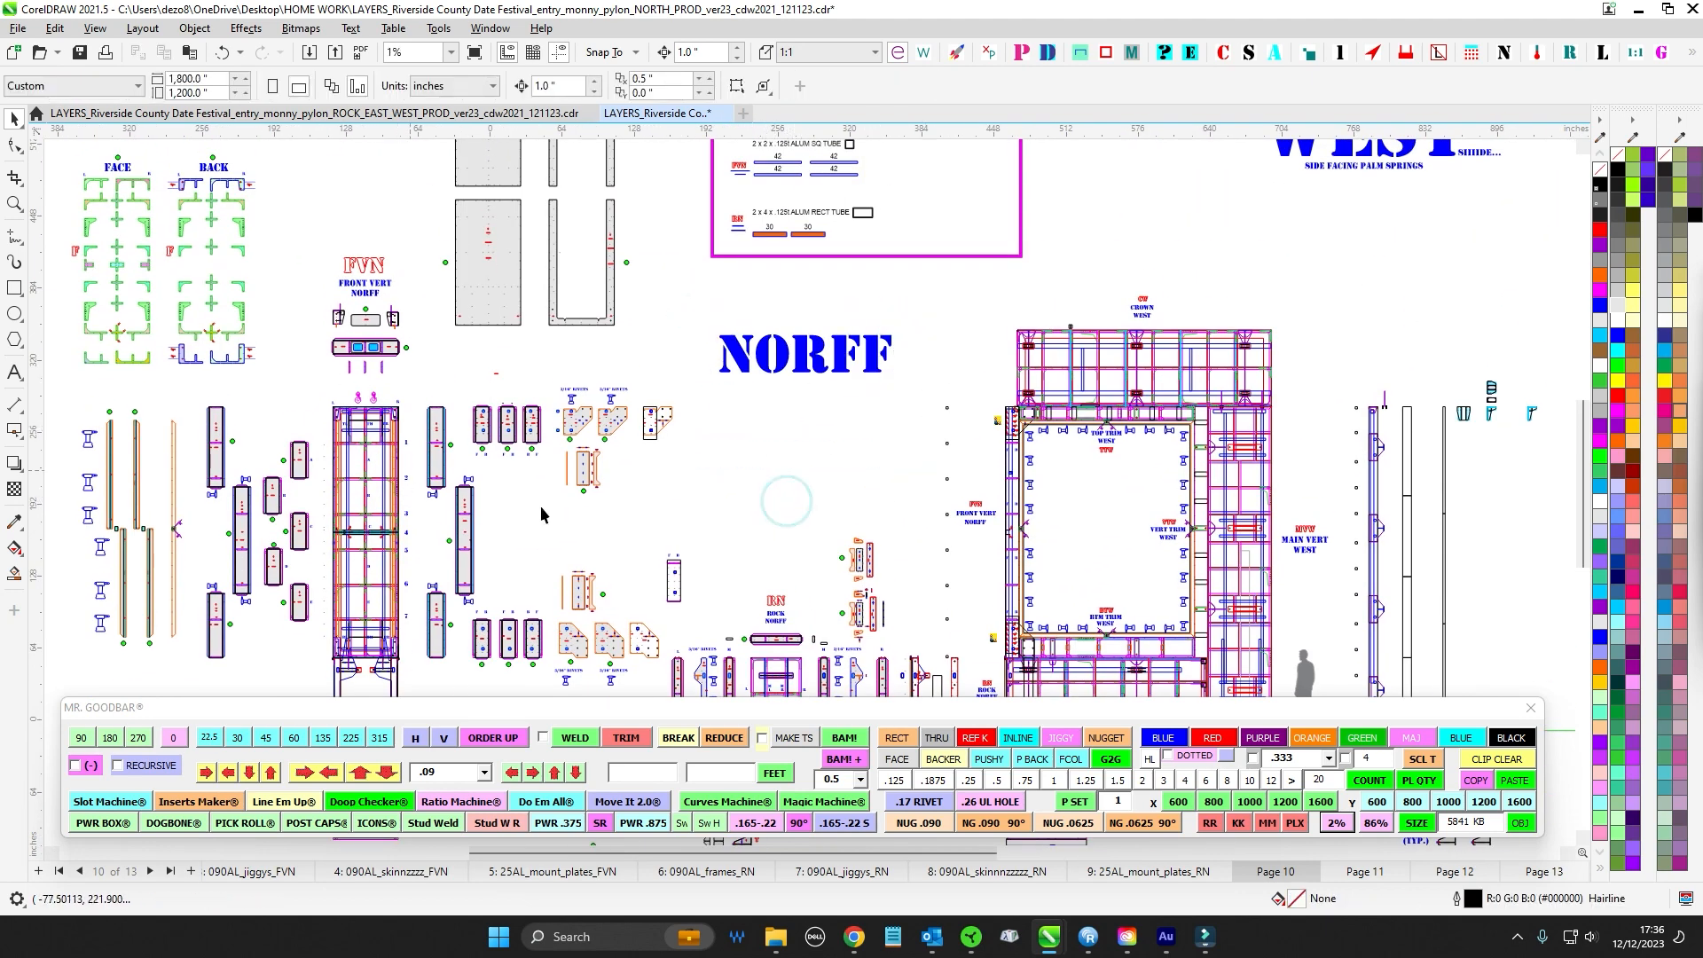
scroll(778, 417, "down", 1)
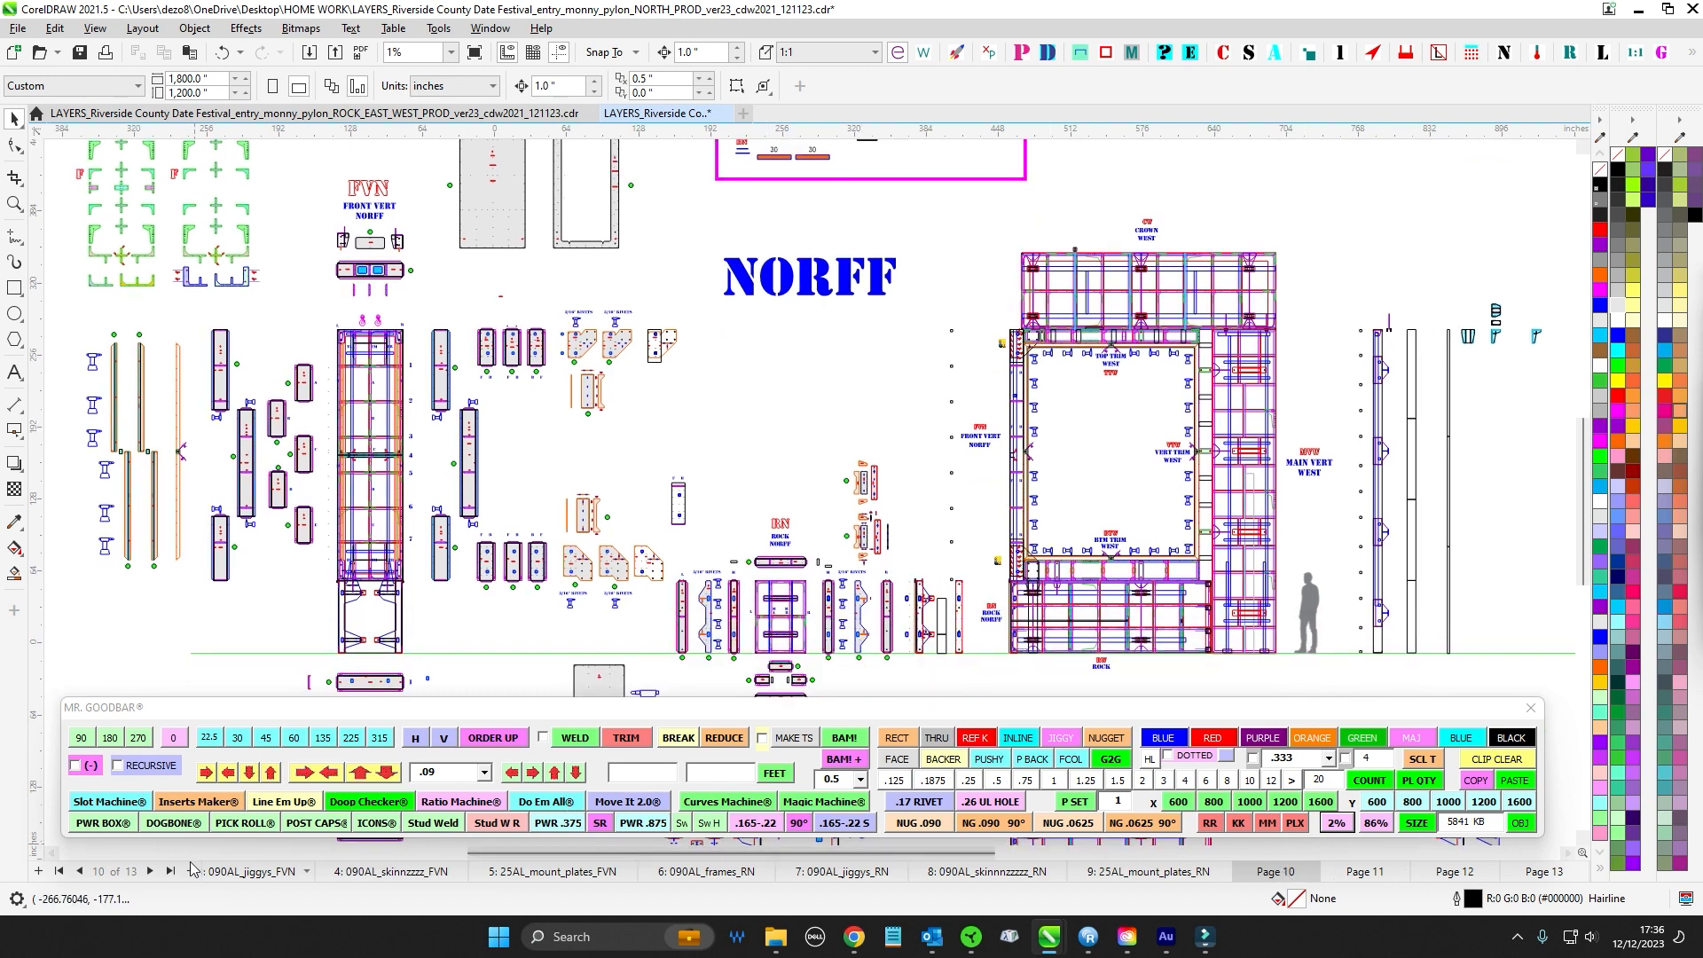
left_click_drag(1702, 377, 1472, 168)
left_click(1547, 203)
left_click(1546, 203)
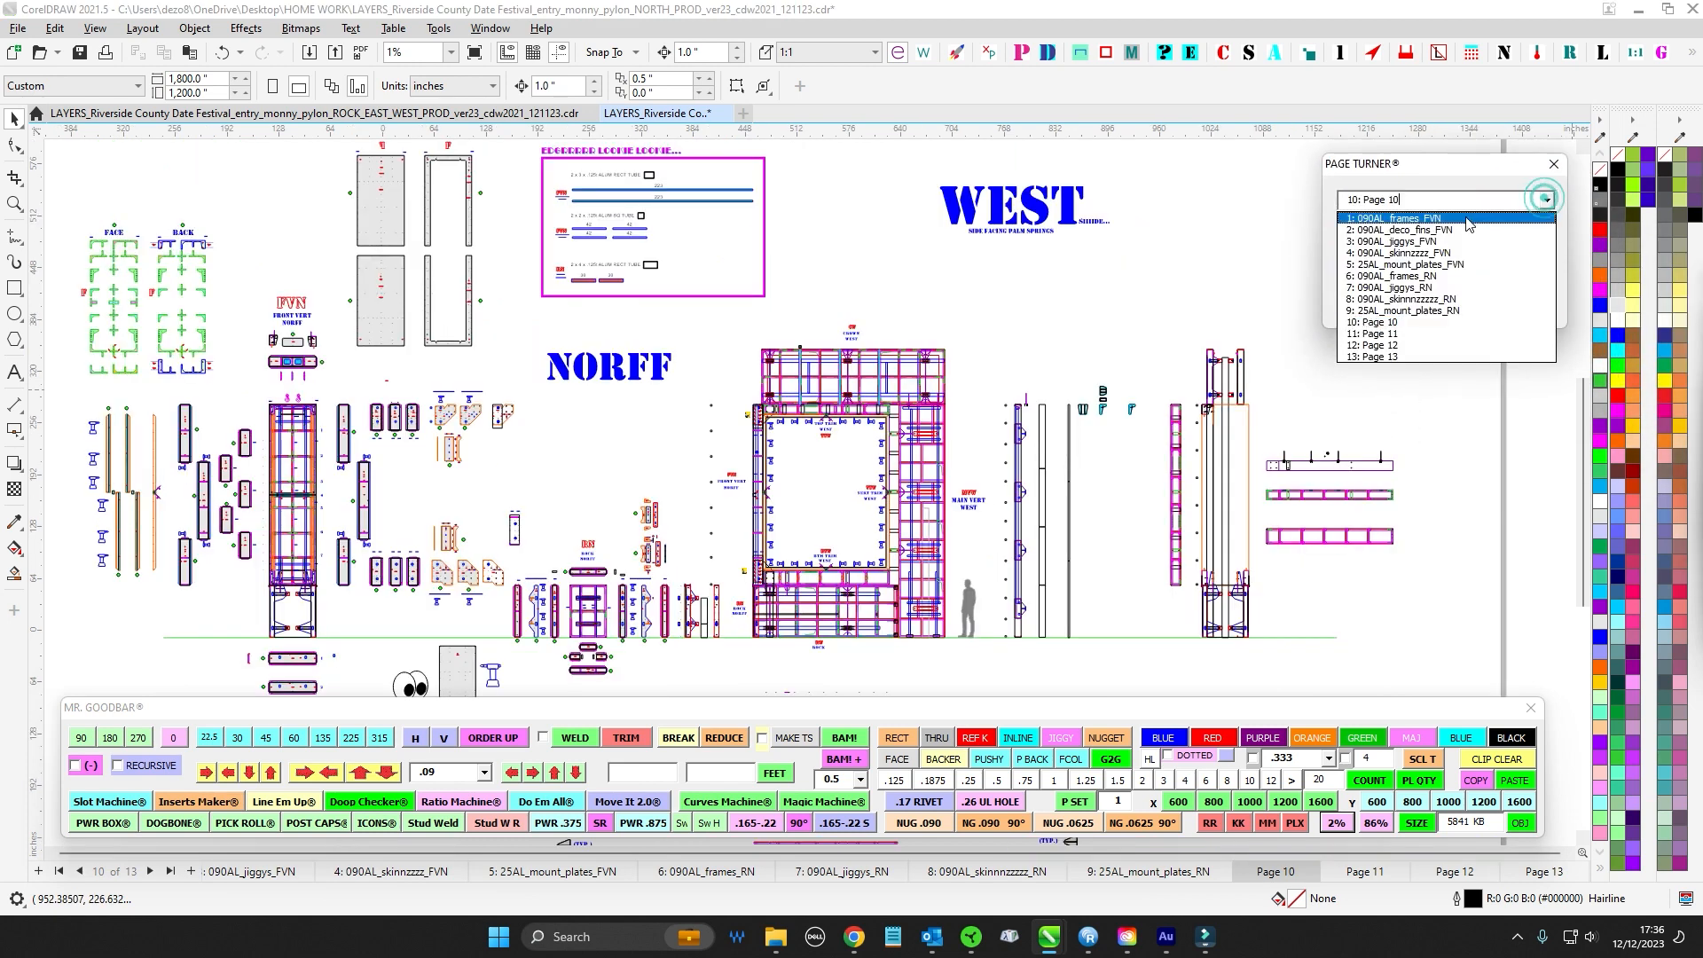
left_click(1488, 220)
left_click(767, 280)
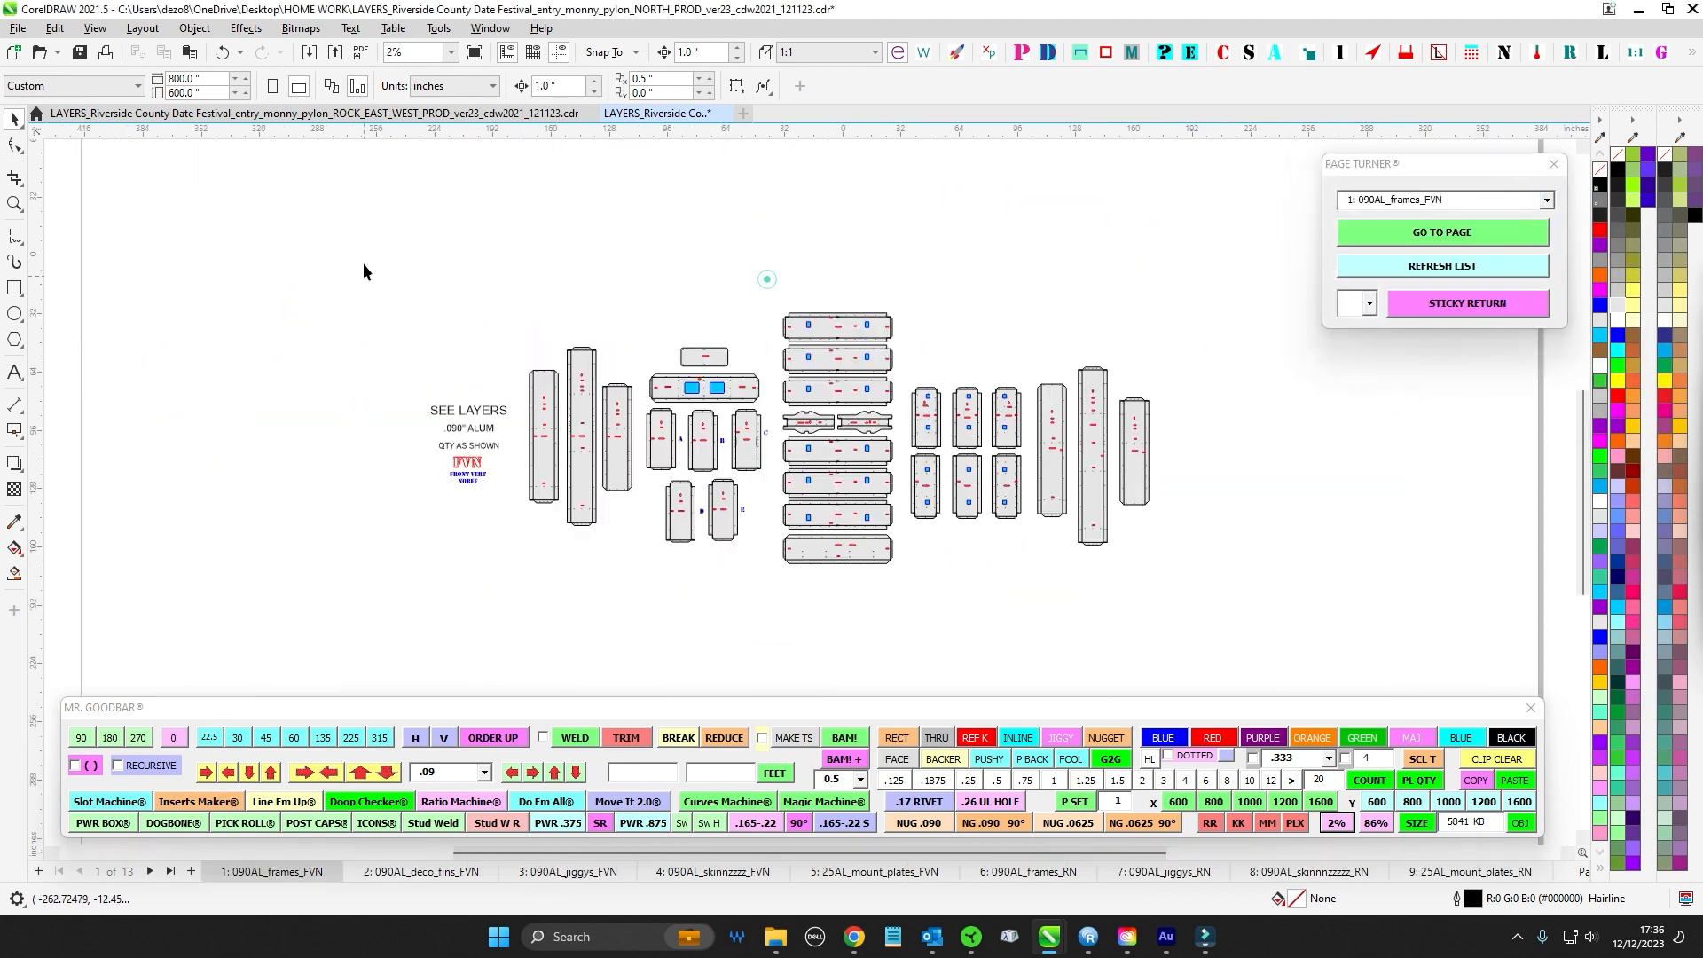
- Zoom in on the Front Vert Norff frame parts and select the two short notched pieces in the central column
left_click_drag(1263, 676, 1264, 676)
key("shift+F2")
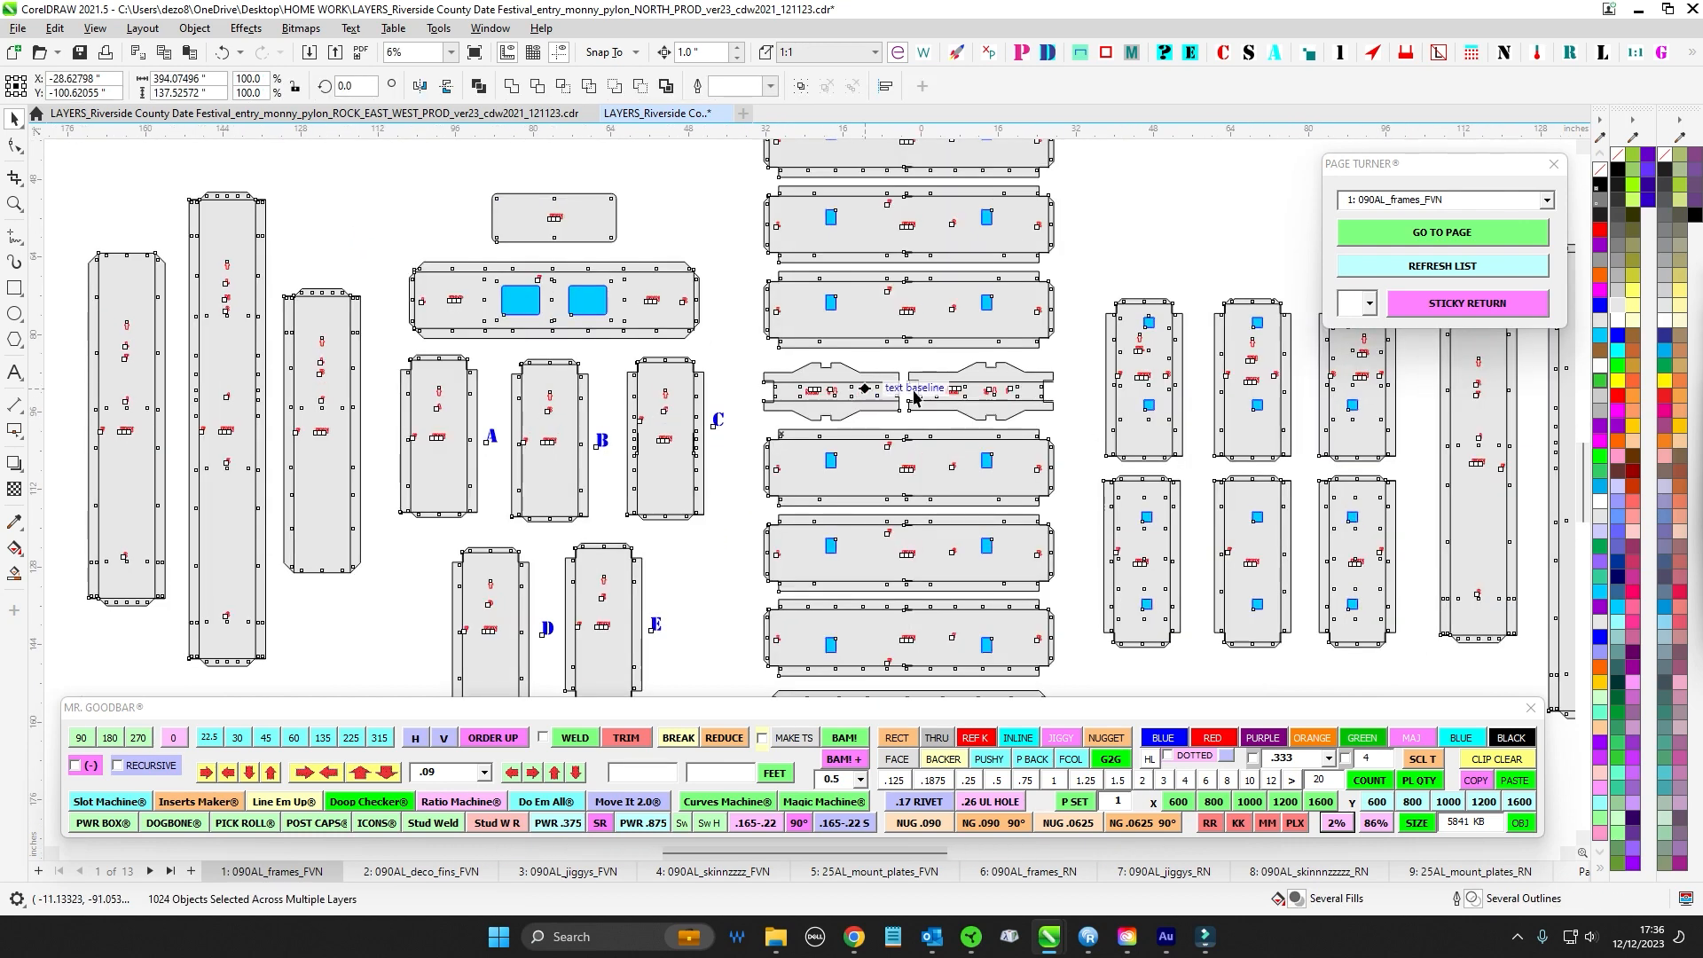
left_click(1094, 270)
left_click_drag(726, 357, 1062, 435)
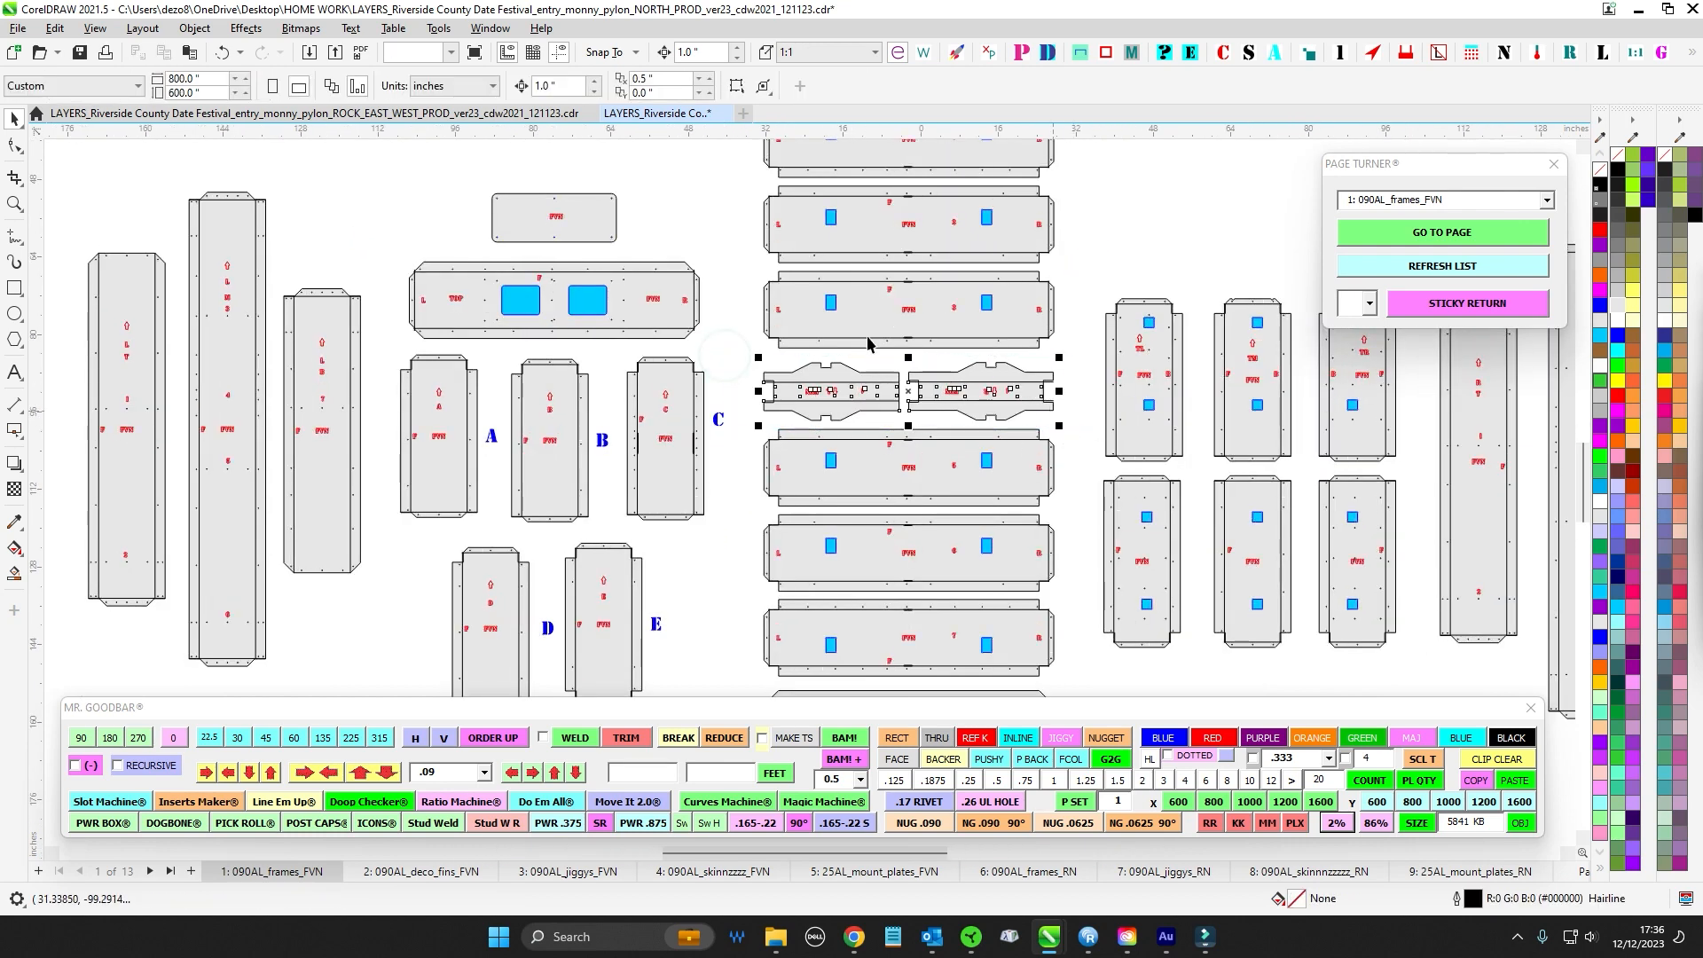
scroll(758, 383, "down", 2)
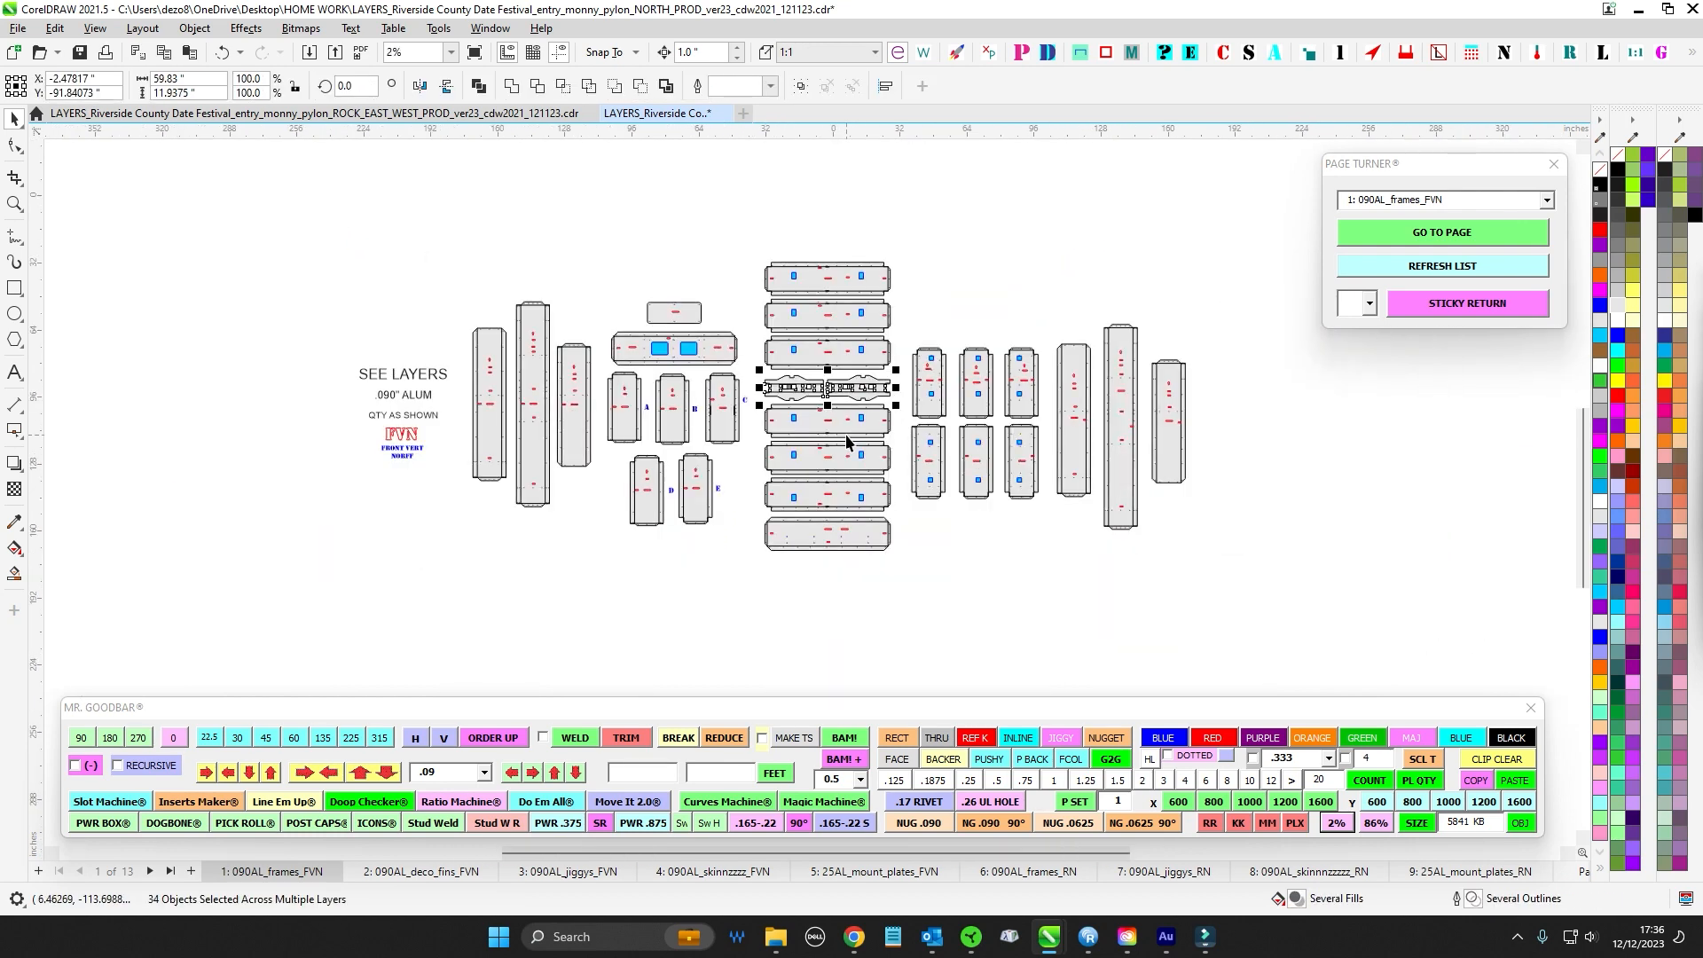
- Review page 2, 090AL_deco_fins_FVN, and the FACE and BACK sets on page 3, 090AL_jiggys_FVN
left_click(422, 873)
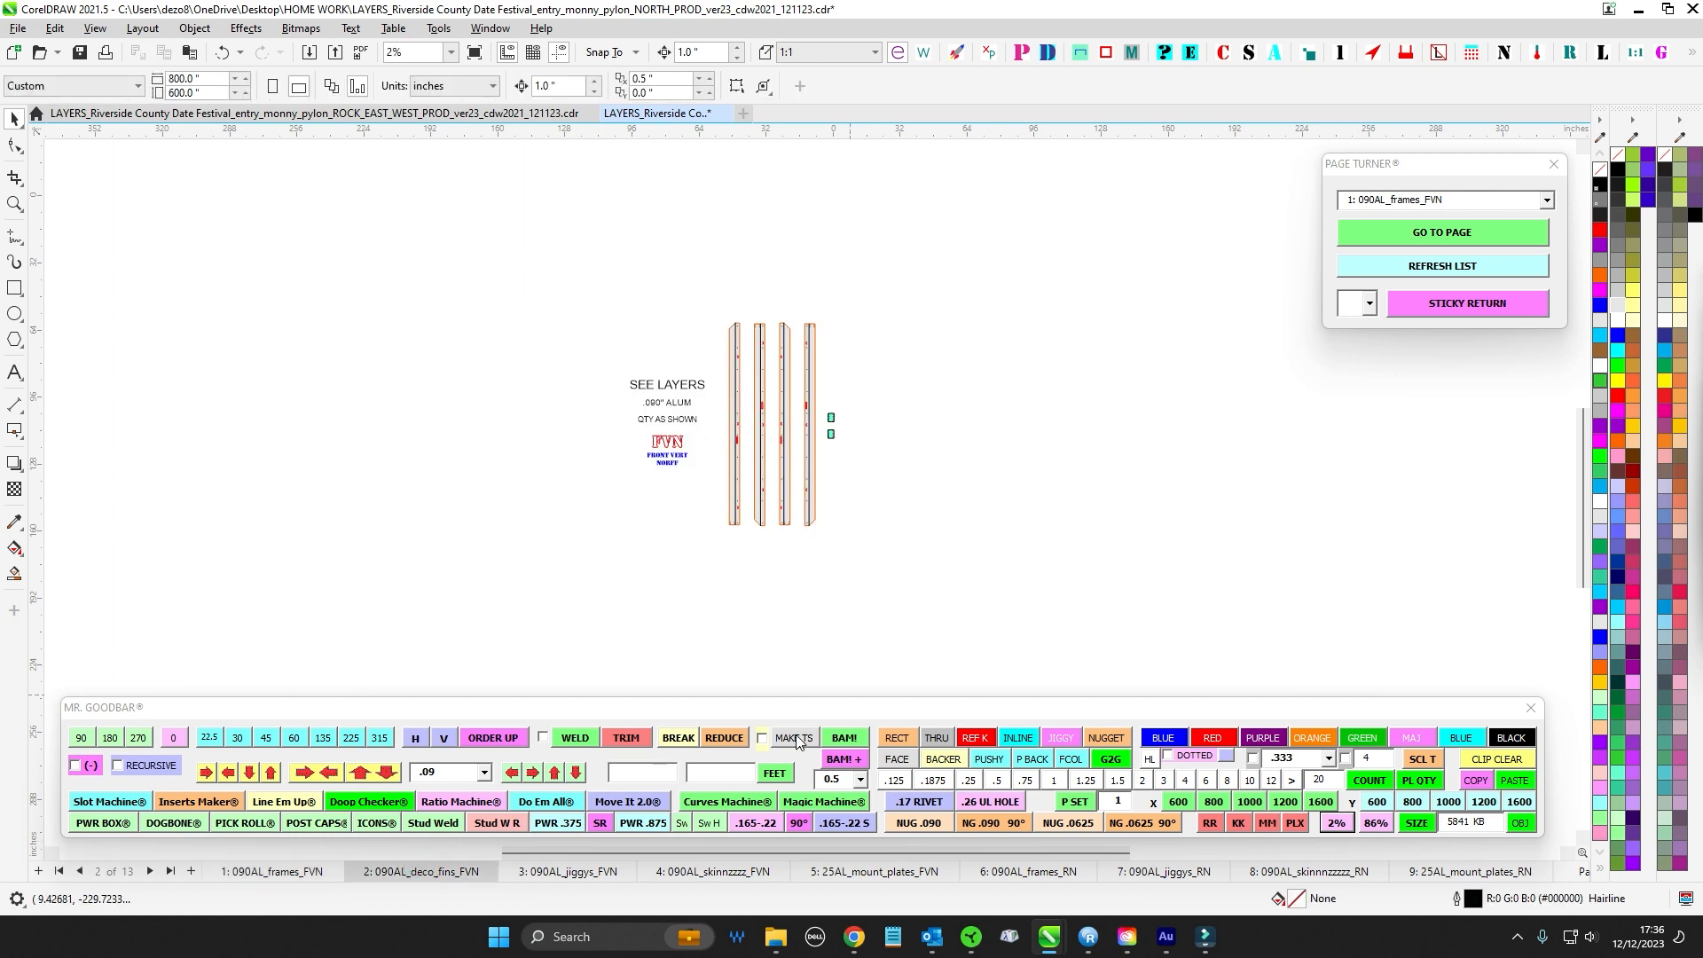
left_click(575, 873)
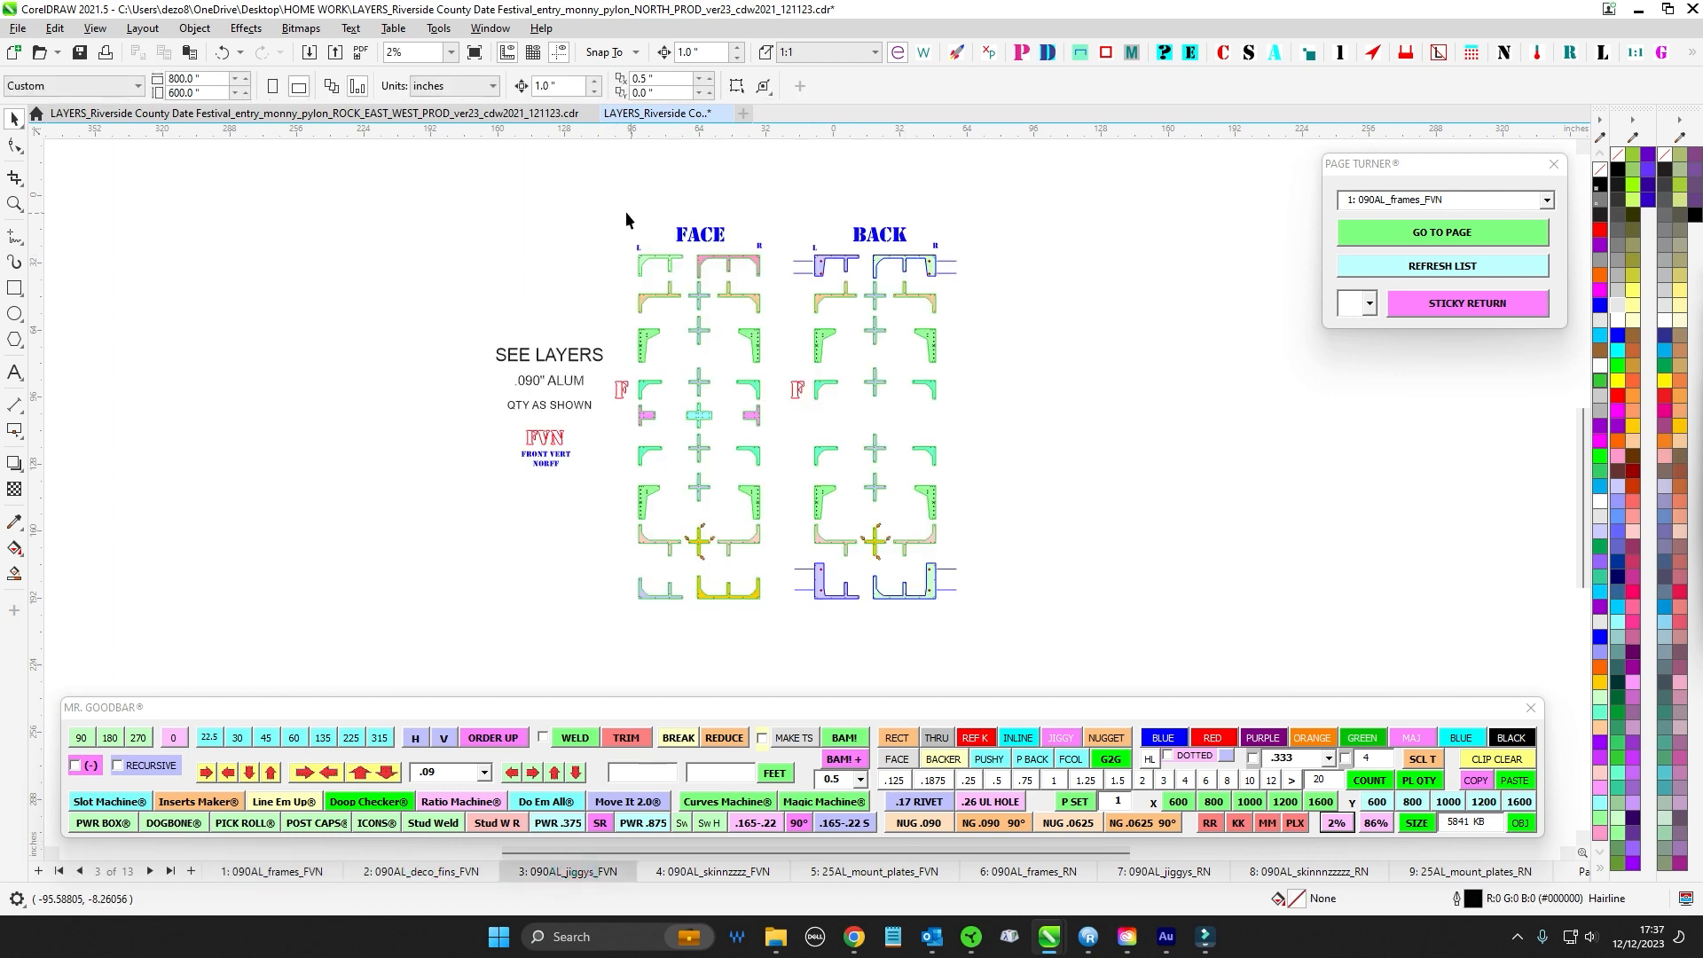
scroll(802, 310, "up", 2)
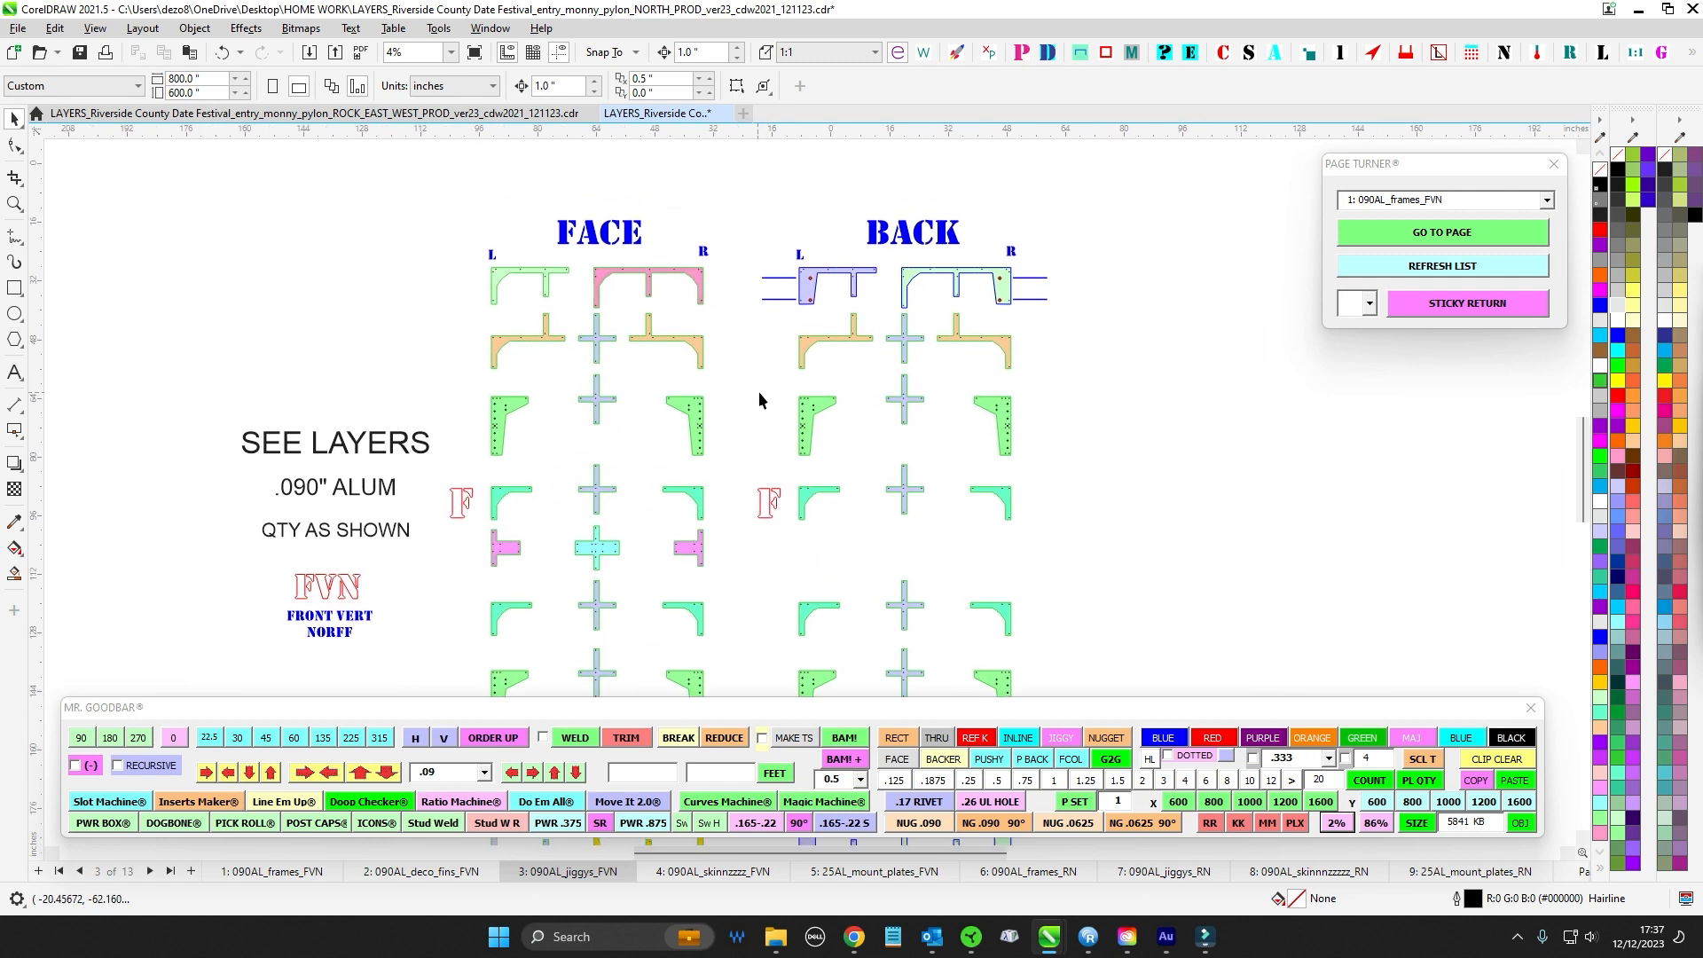
left_click_drag(776, 350, 776, 347)
left_click_drag(486, 470, 985, 516)
left_click_drag(1025, 442, 1003, 612)
left_click(1008, 541)
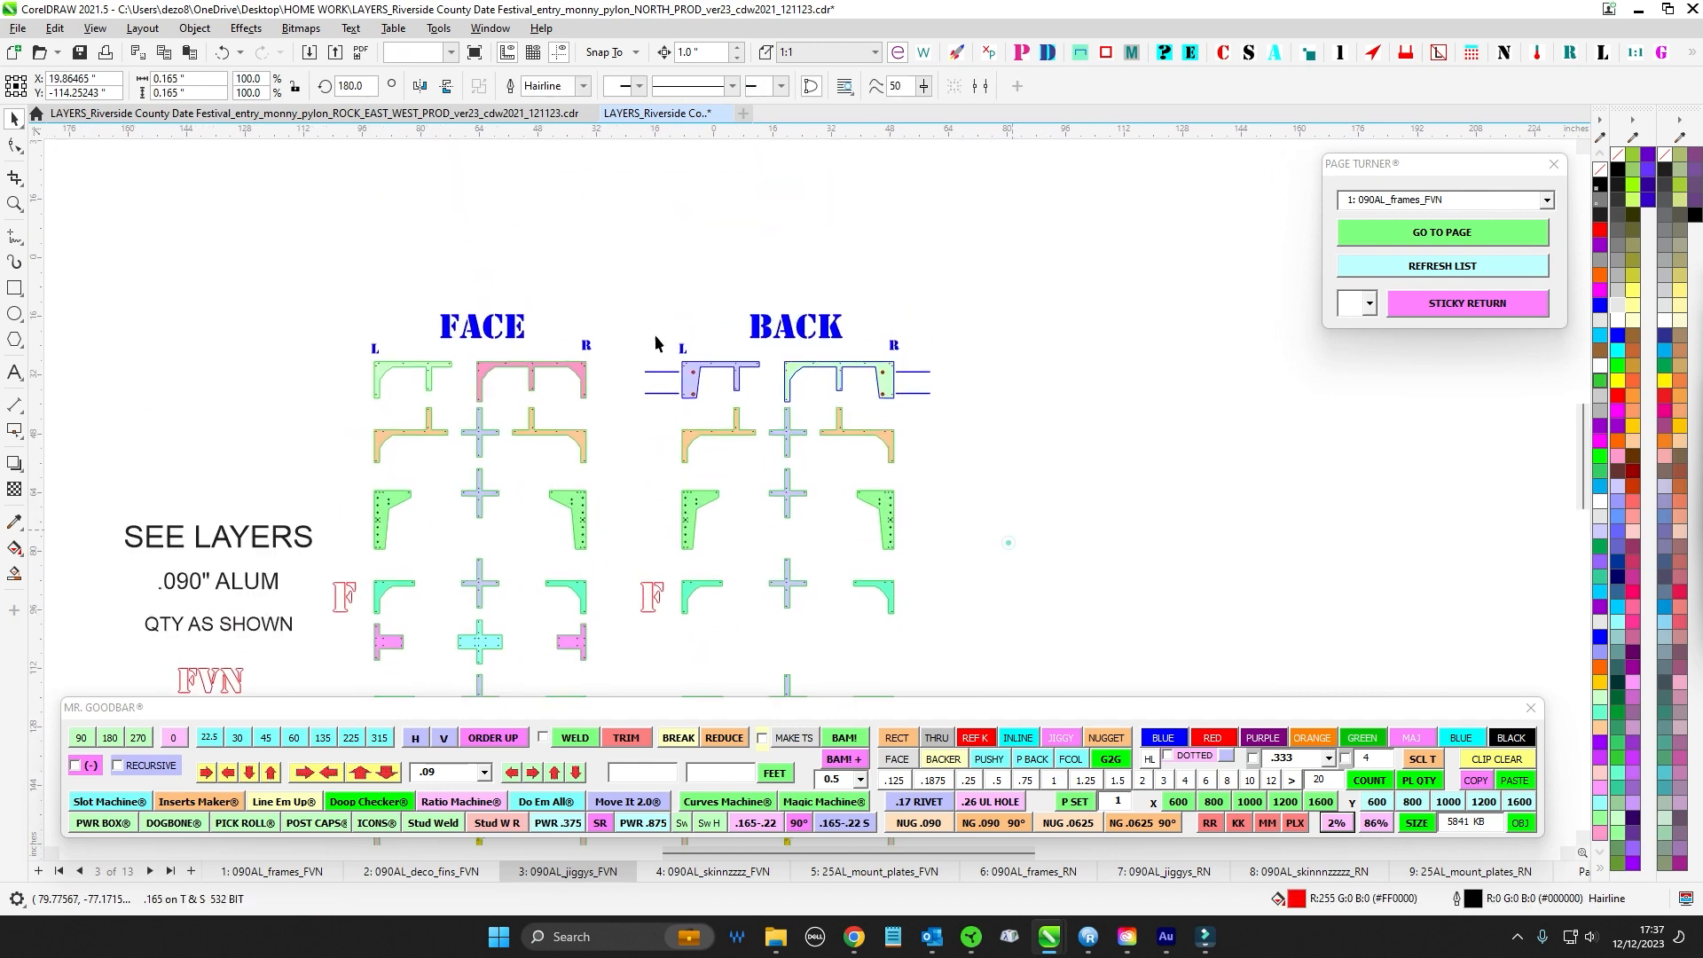
- Select the uppermost pair of BACK jiggys and inspect their holes marked for 1/2"-13 ALUM NUTS, then clear the selection
scroll(683, 364, "up", 7)
scroll(621, 351, "down", 1)
left_click_drag(621, 351, 1270, 481)
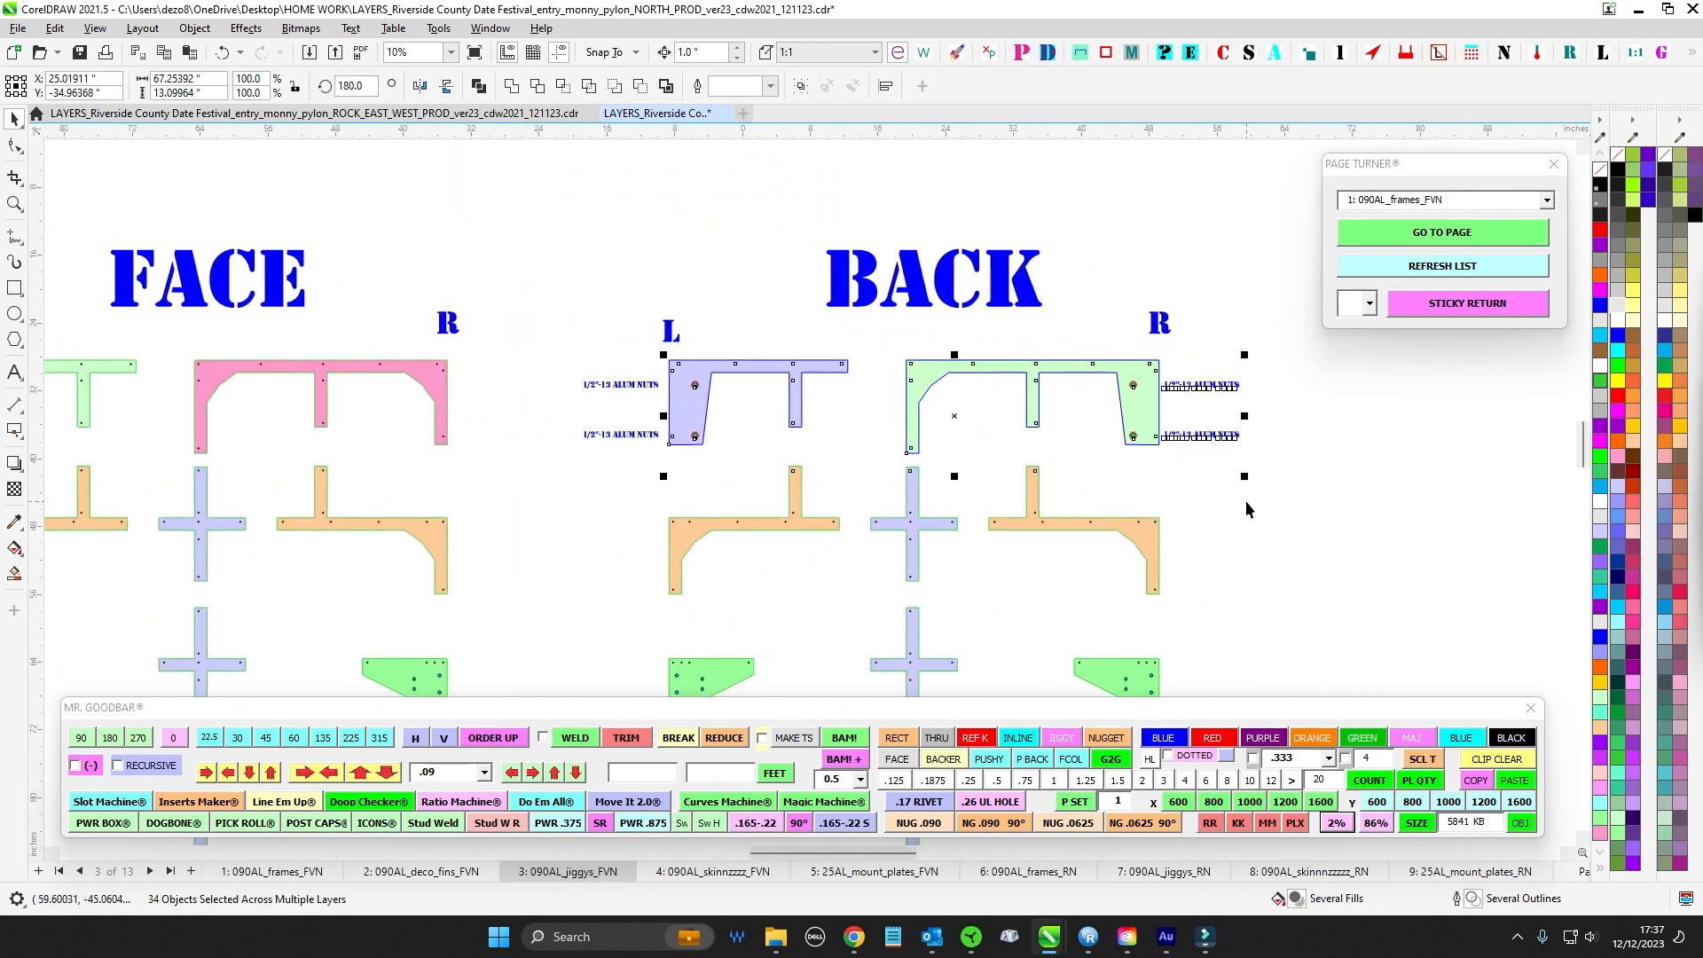
left_click_drag(1243, 498, 1167, 494)
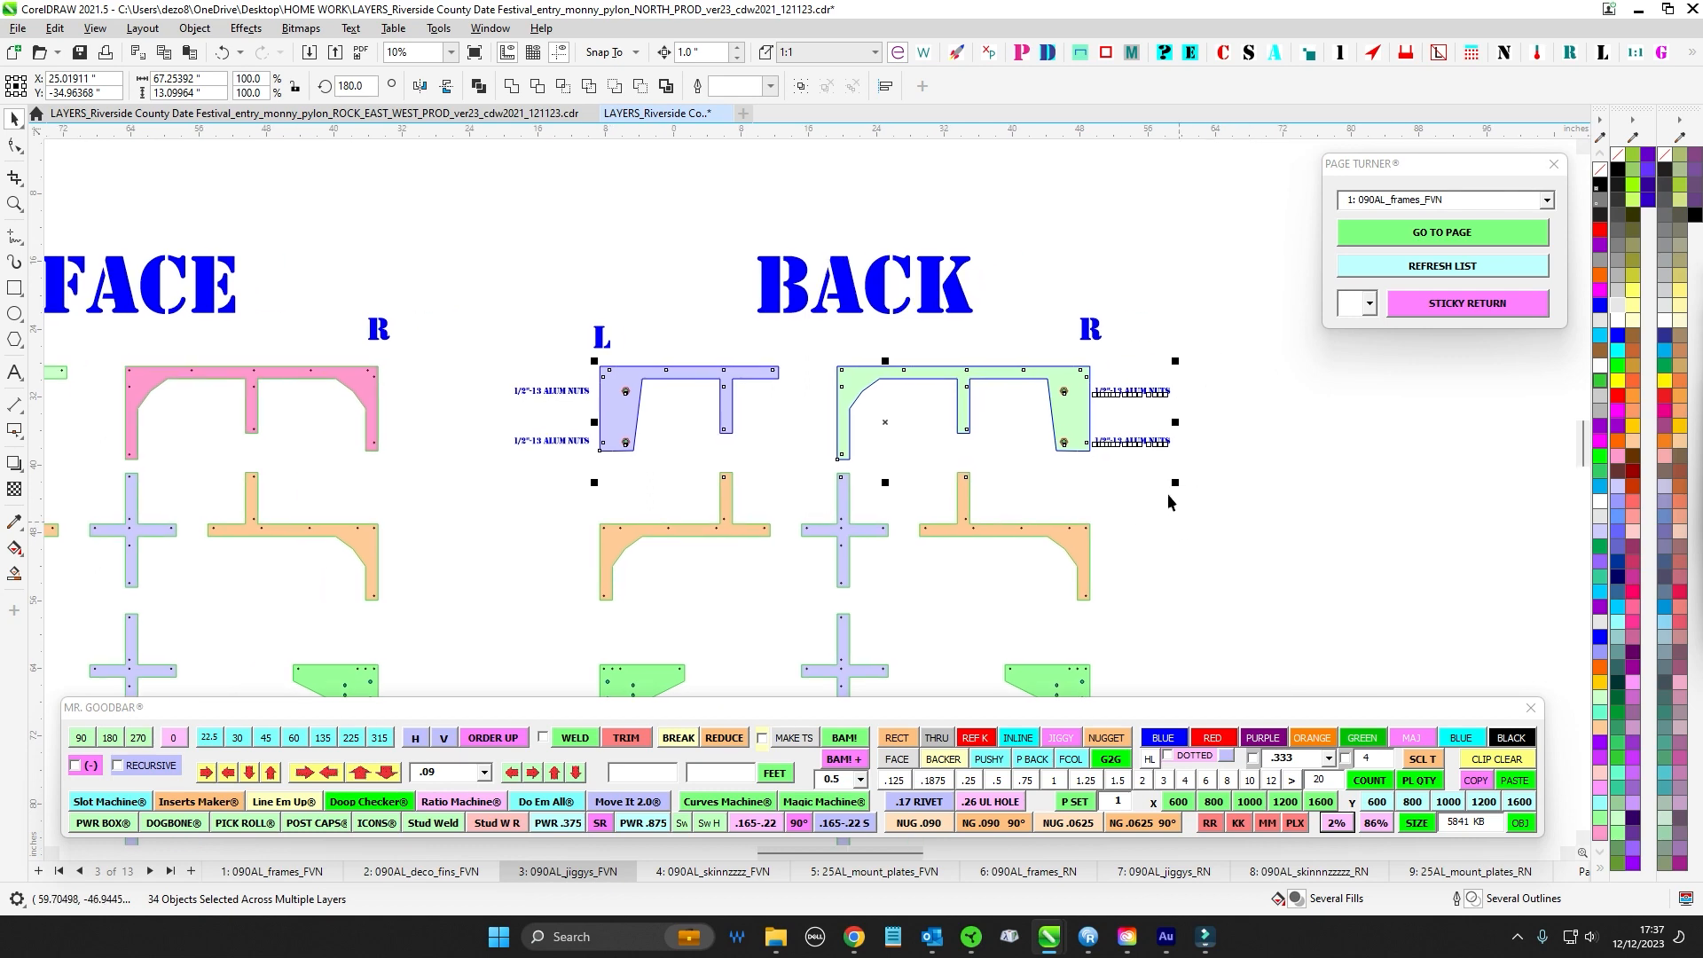
left_click(1143, 335)
left_click_drag(560, 362, 1120, 478)
scroll(1110, 410, "up", 4)
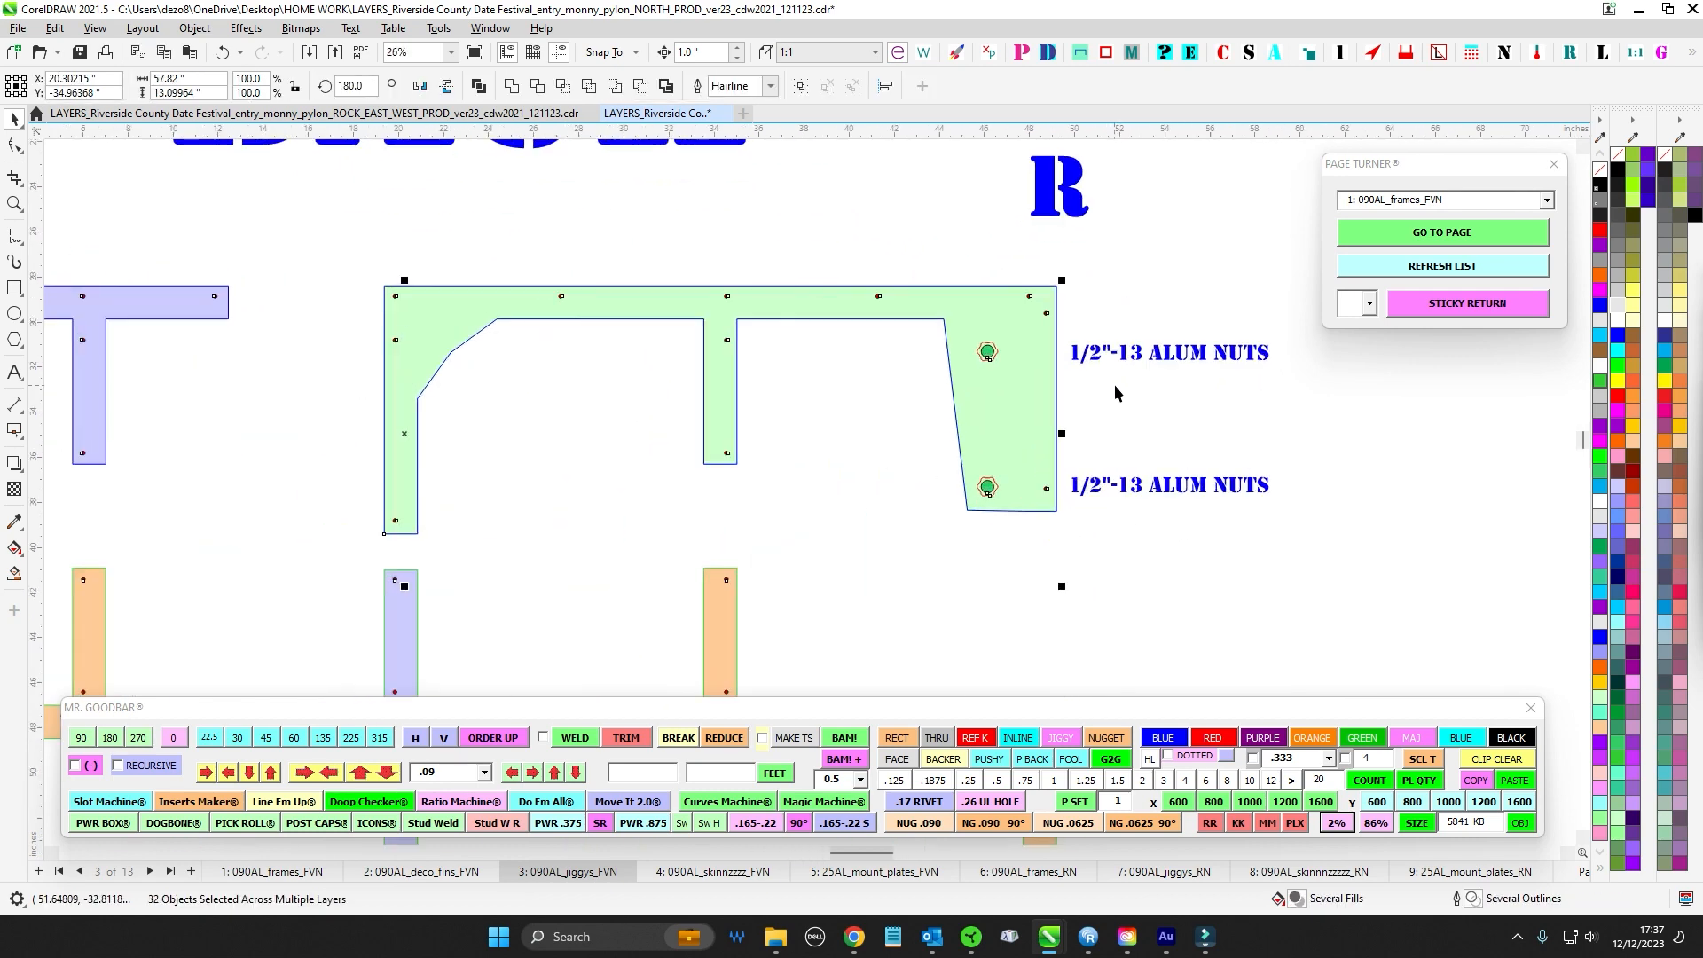
scroll(1118, 383, "down", 2)
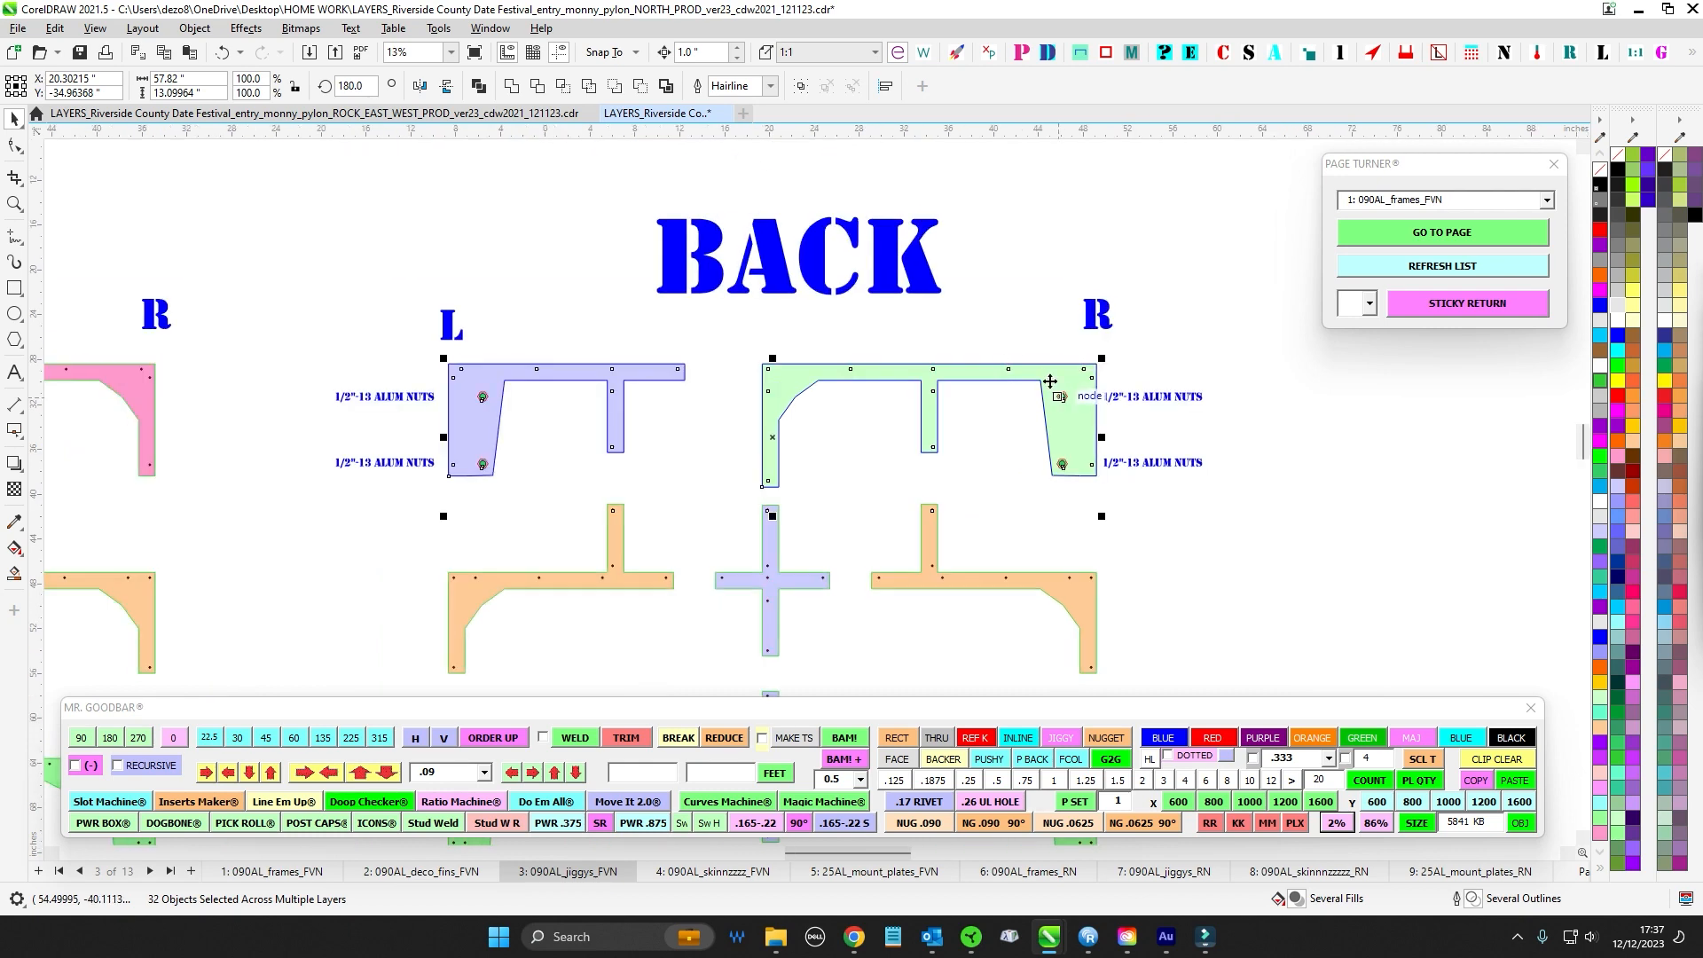
left_click(1243, 529)
scroll(1141, 559, "down", 1)
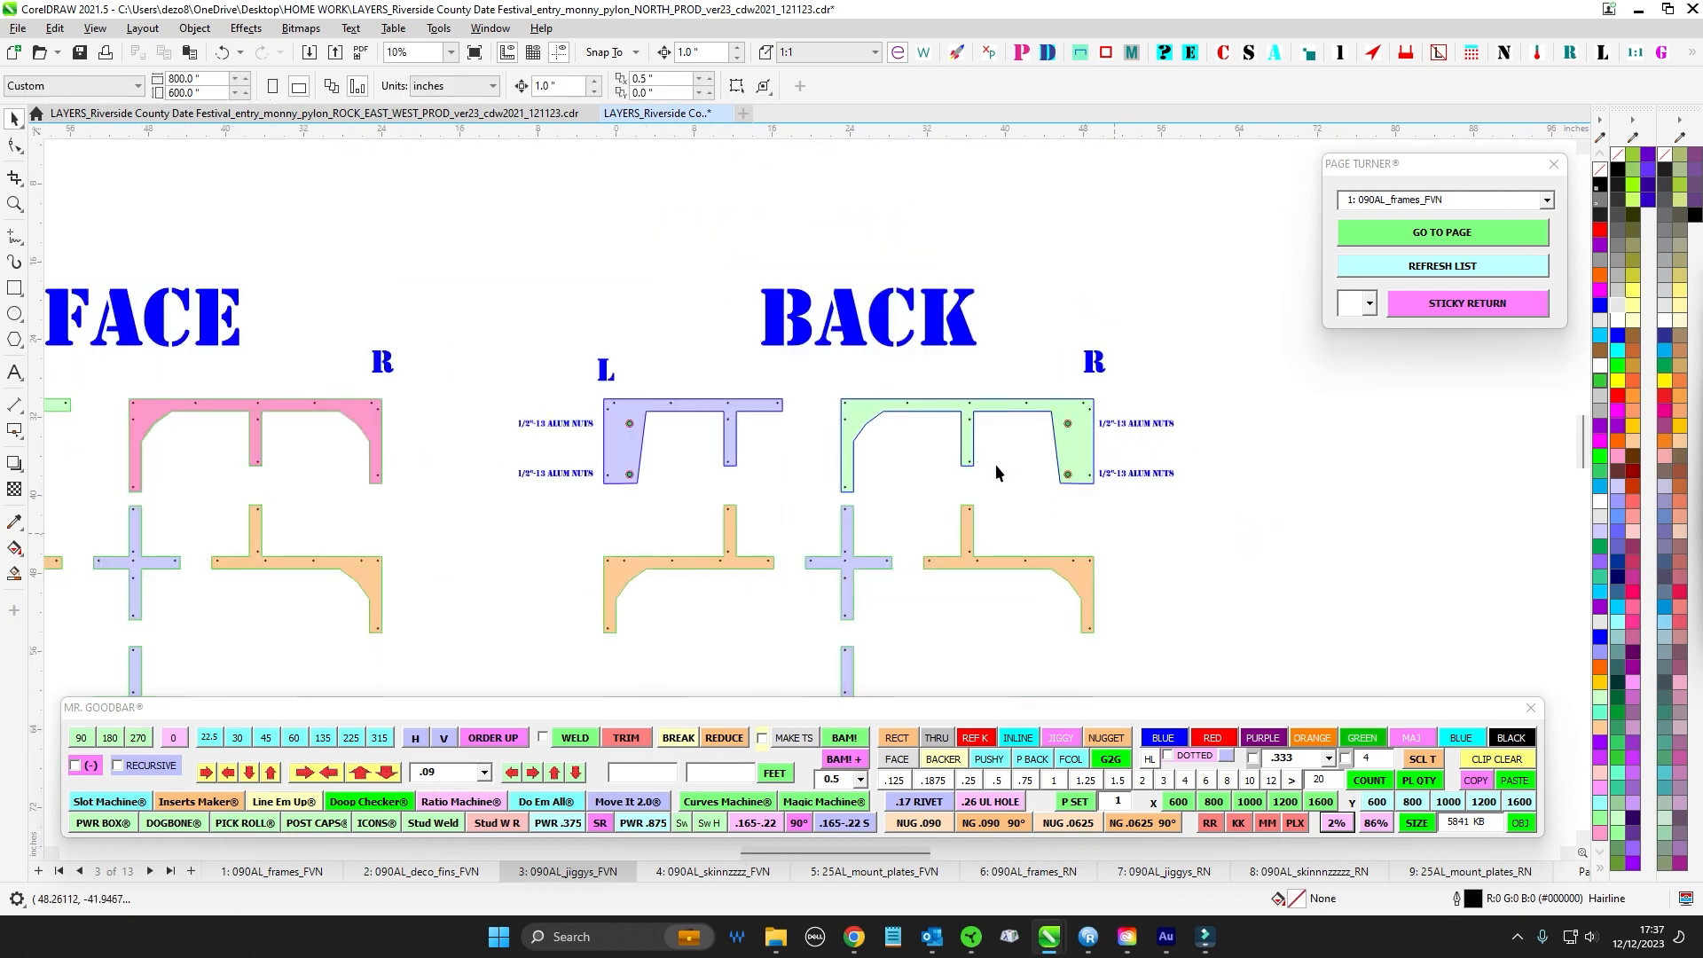
- Save the North production drawing
scroll(1152, 517, "down", 2)
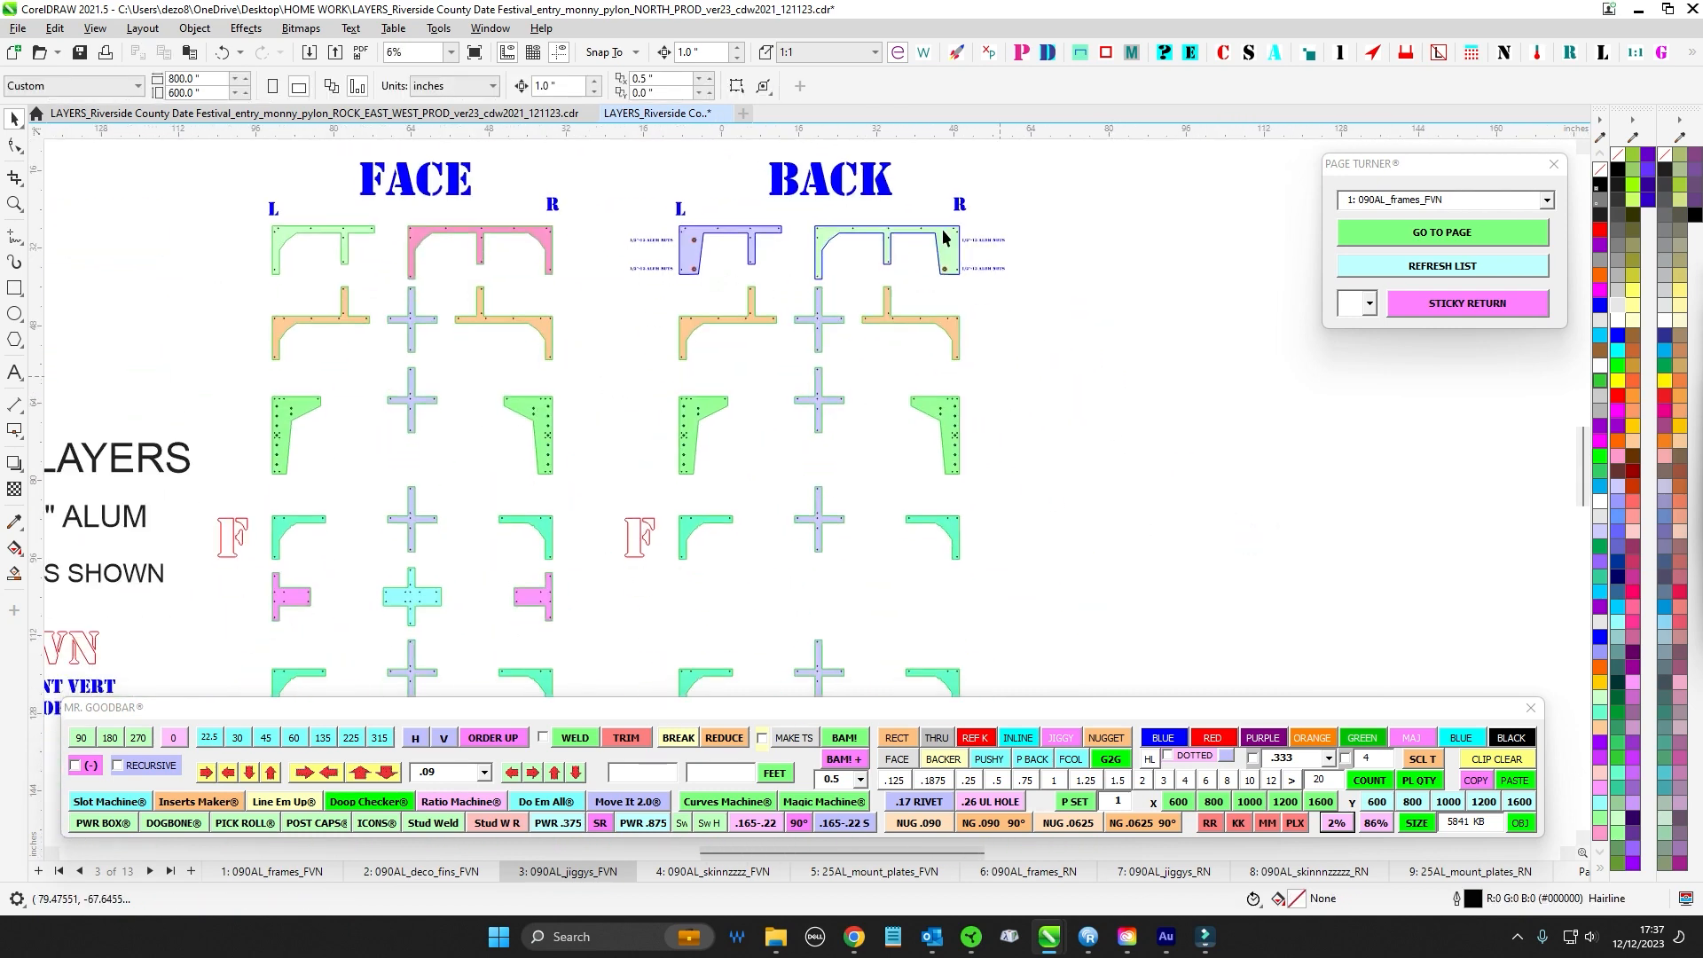
scroll(1104, 418, "down", 2)
left_click(79, 55)
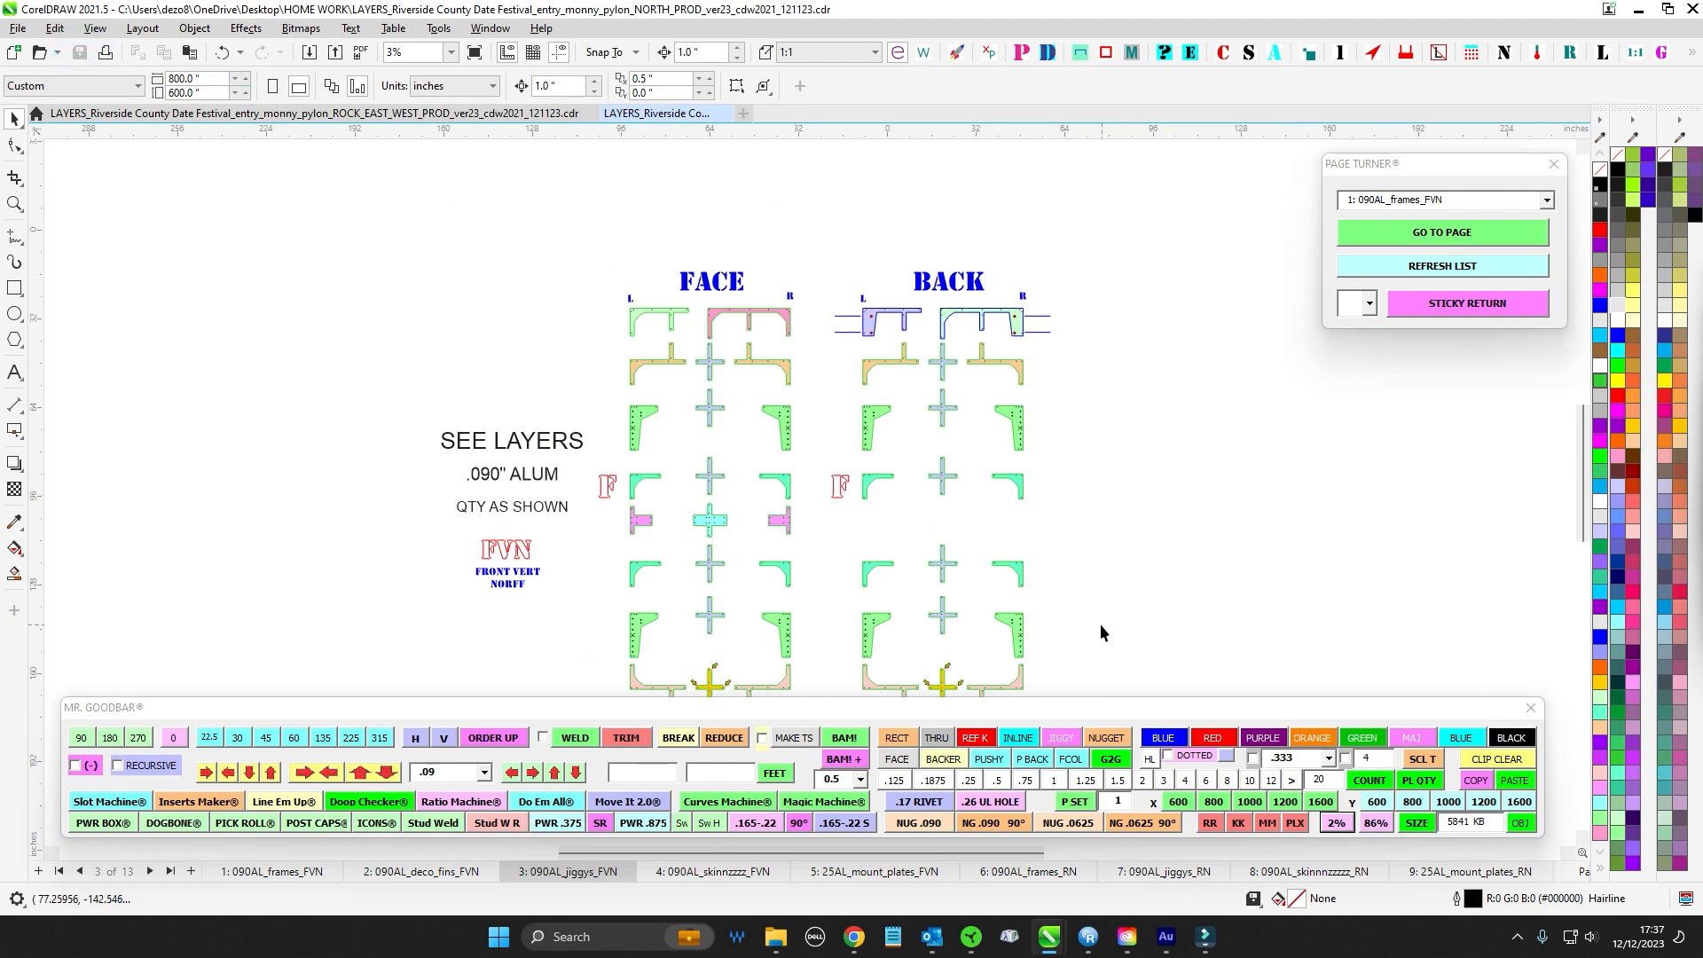
- Examine the lower rows of FACE and BACK jiggys on page 3, down to the bottom pairs
scroll(1101, 626, "up", 2)
scroll(906, 535, "up", 1)
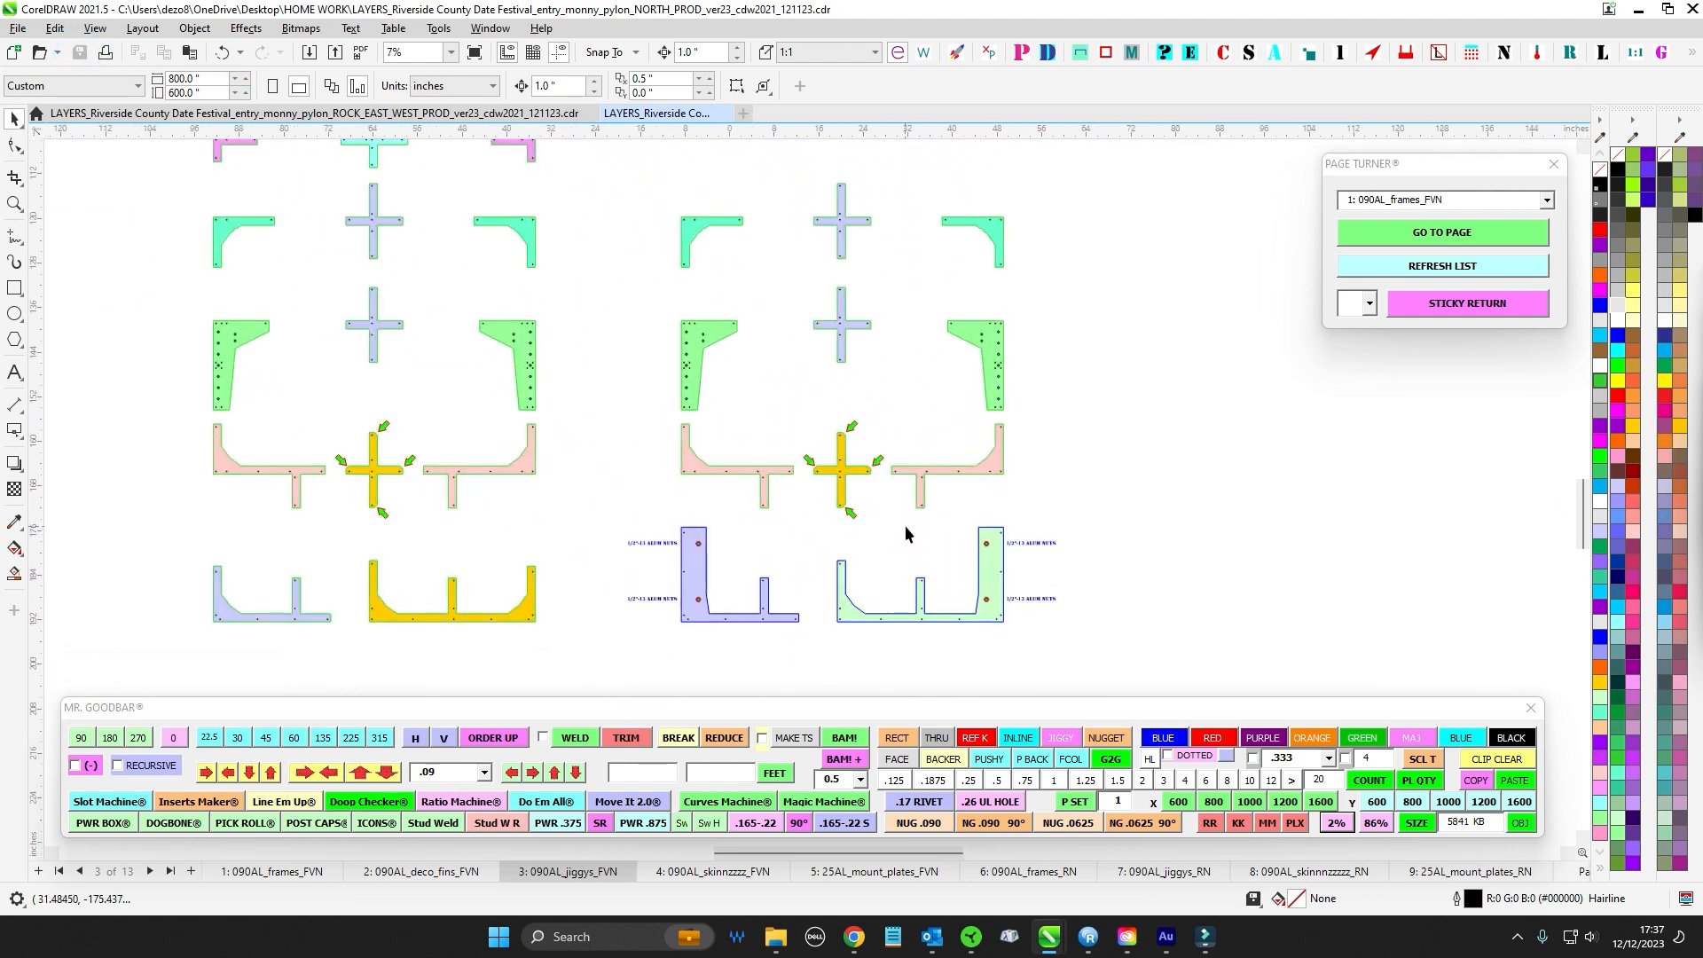
left_click_drag(905, 532, 943, 514)
scroll(1127, 443, "down", 1)
left_click_drag(1127, 430, 1106, 522)
scroll(1109, 426, "down", 1)
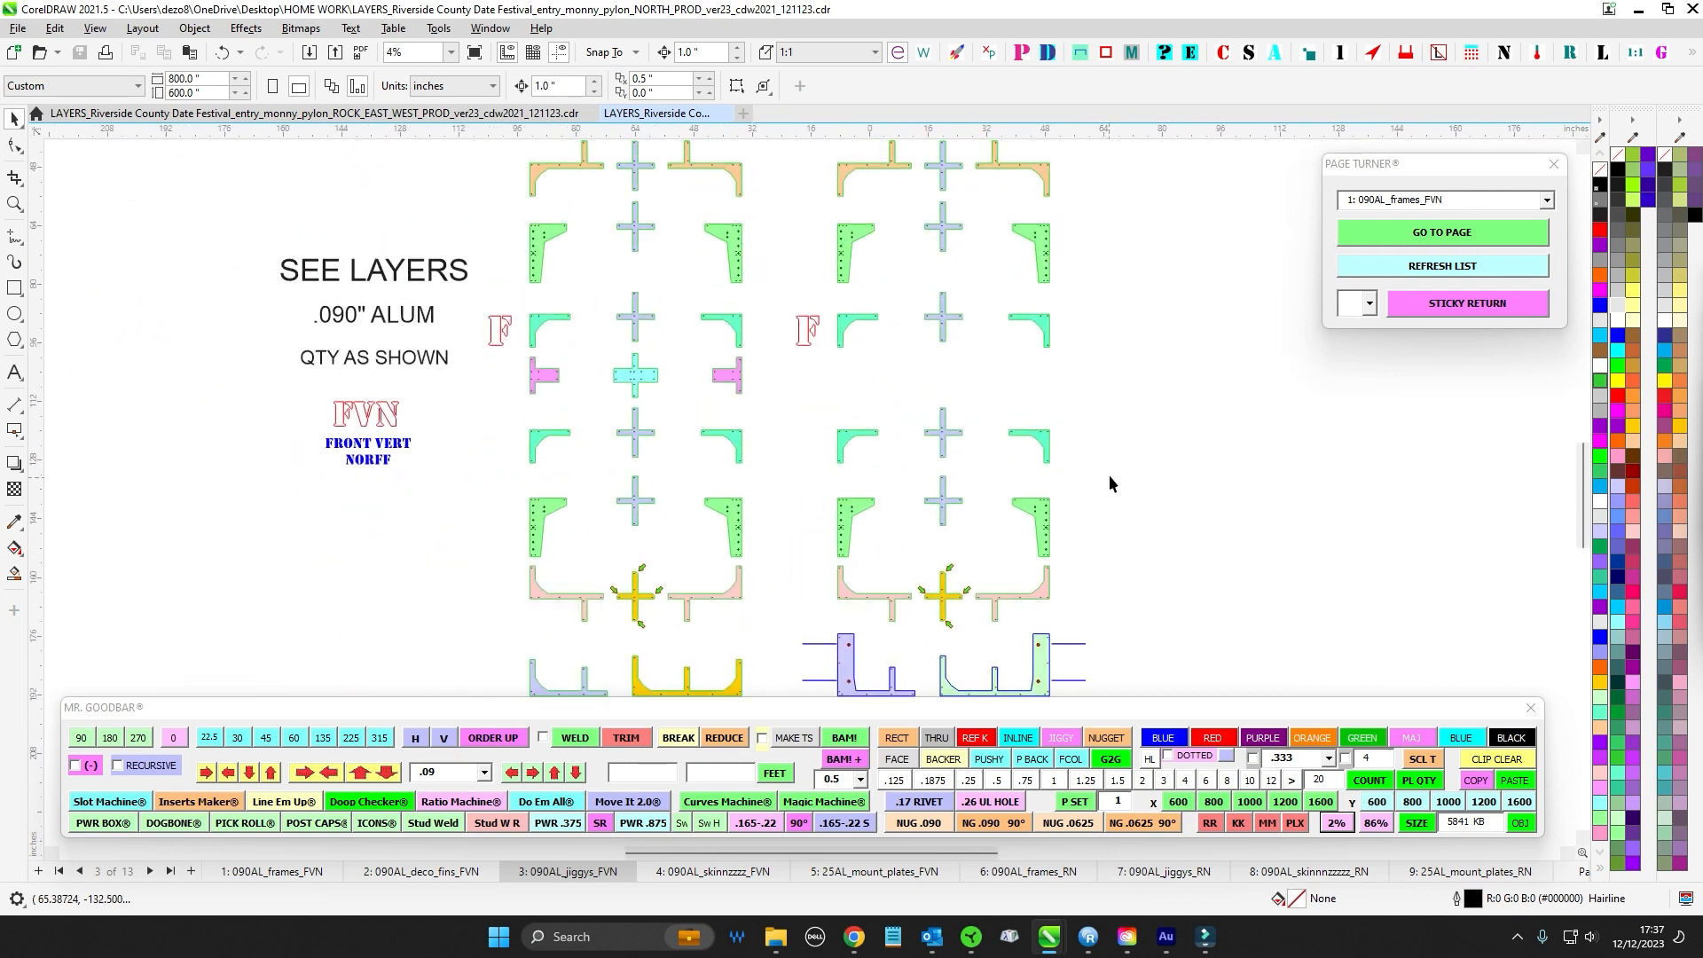
scroll(1089, 481, "down", 1)
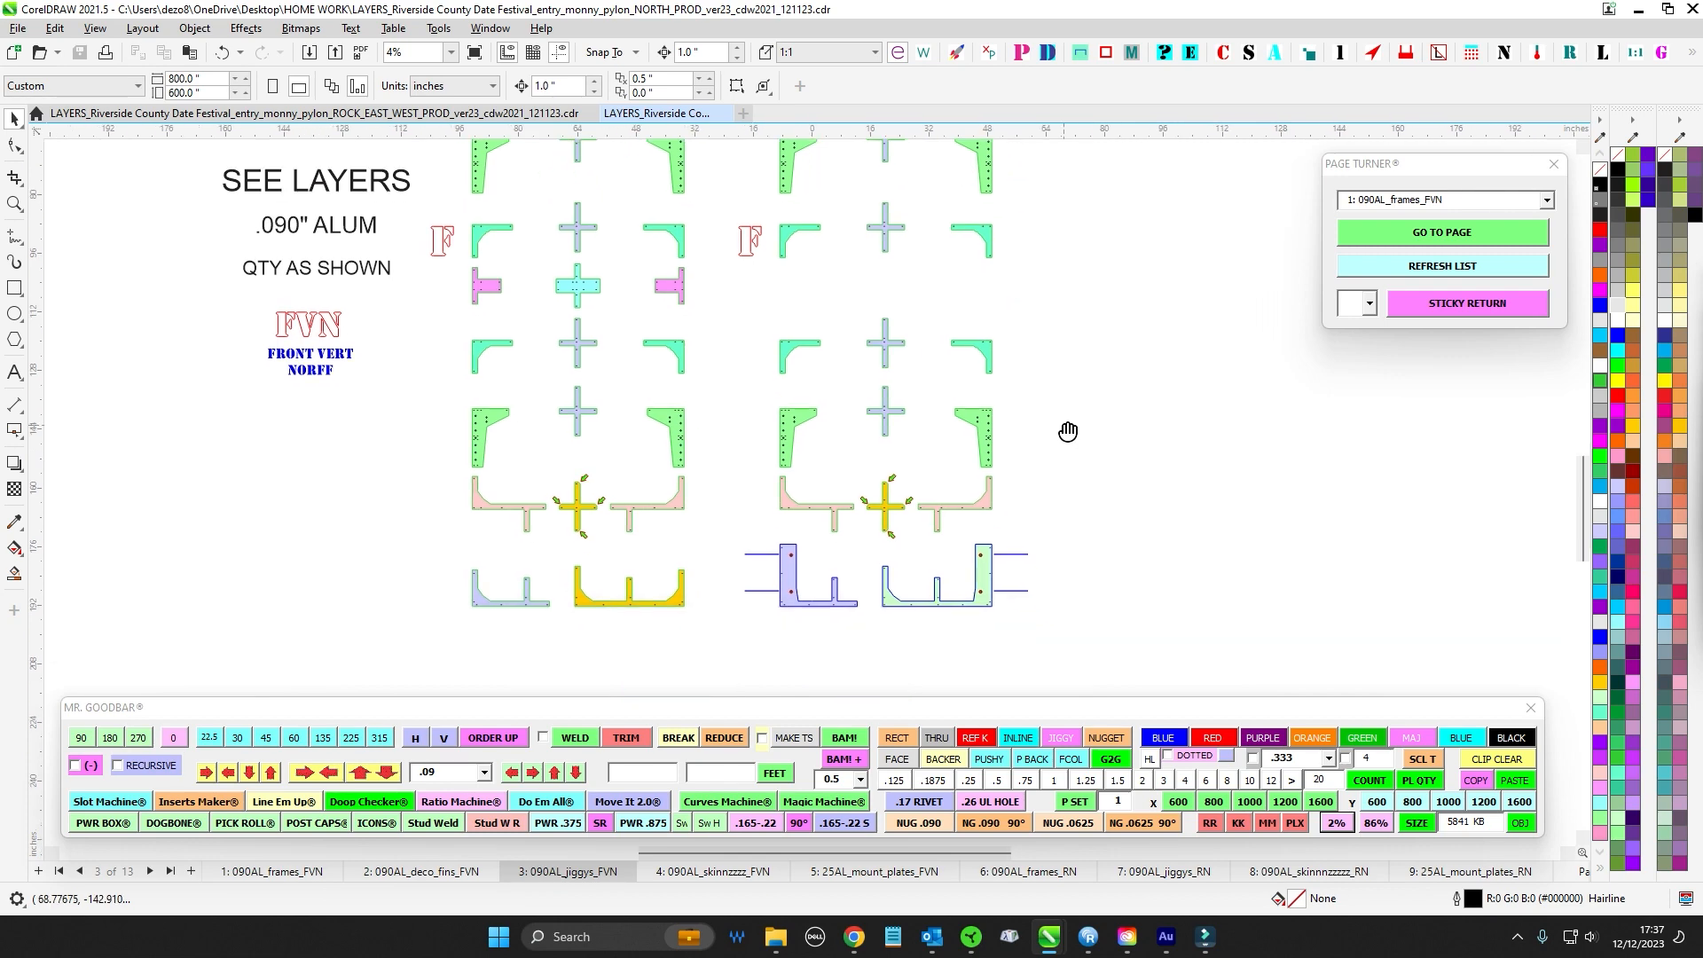
- Select the complete FACE and BACK jiggy sets, then only the central cross-shaped piece beside the BACK set's F mark
left_click_drag(664, 212, 1104, 679)
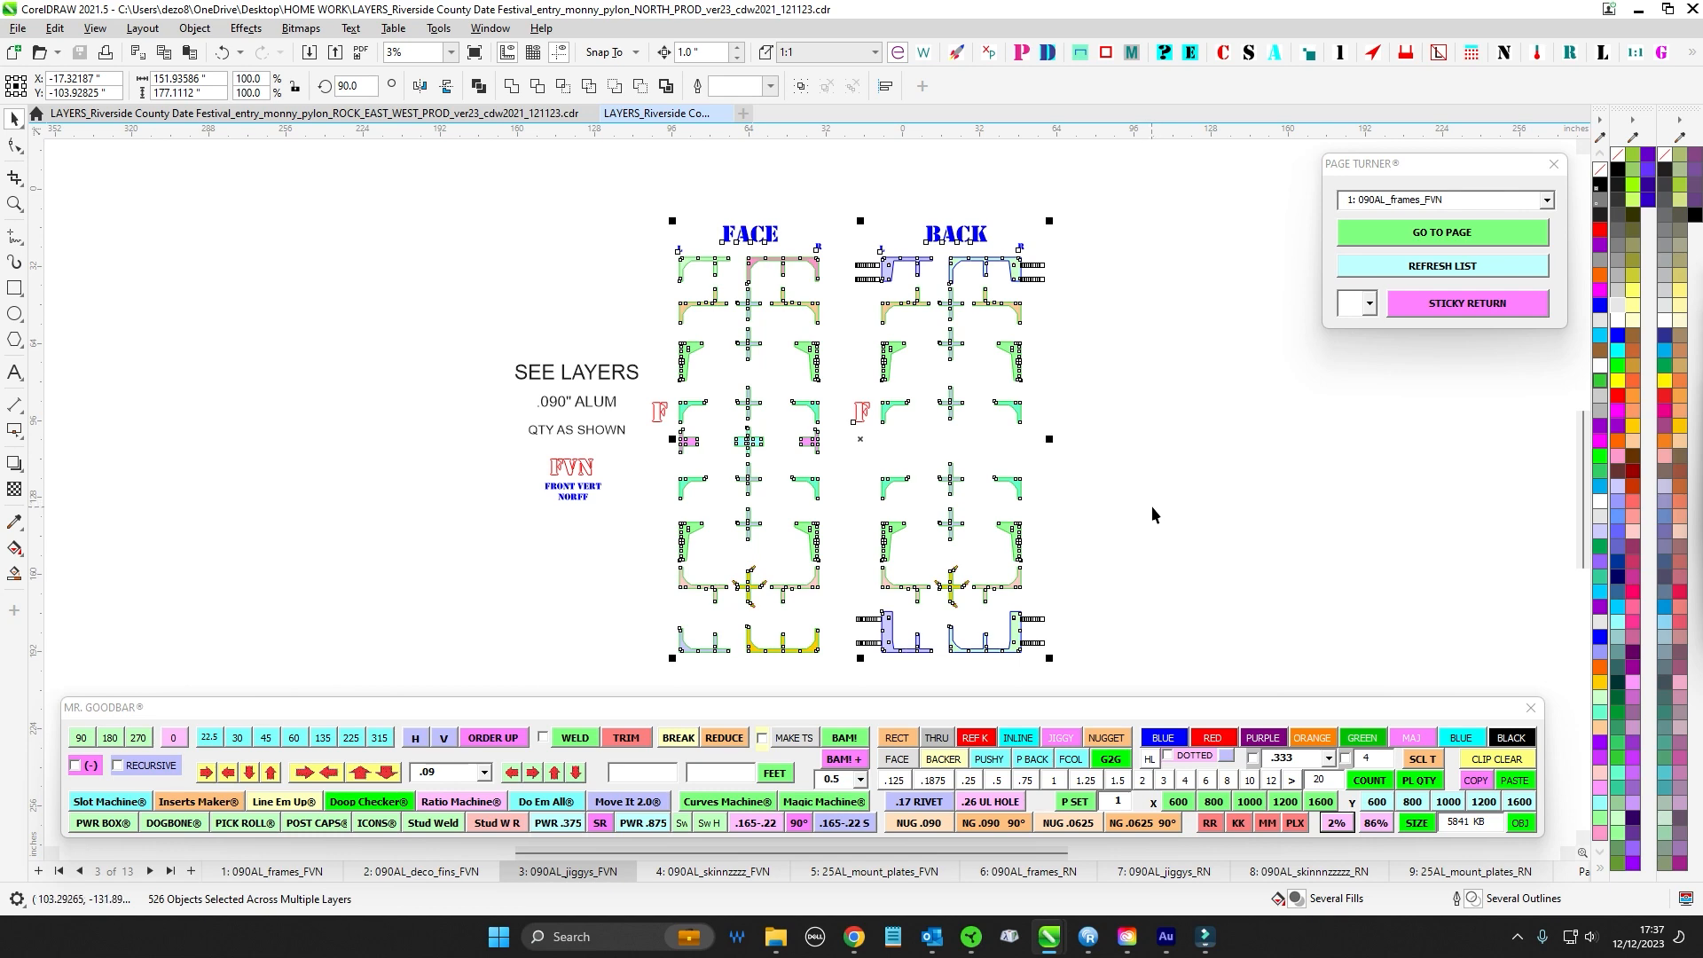
scroll(1008, 411, "up", 1)
left_click_drag(965, 347, 889, 456)
scroll(1041, 495, "down", 2)
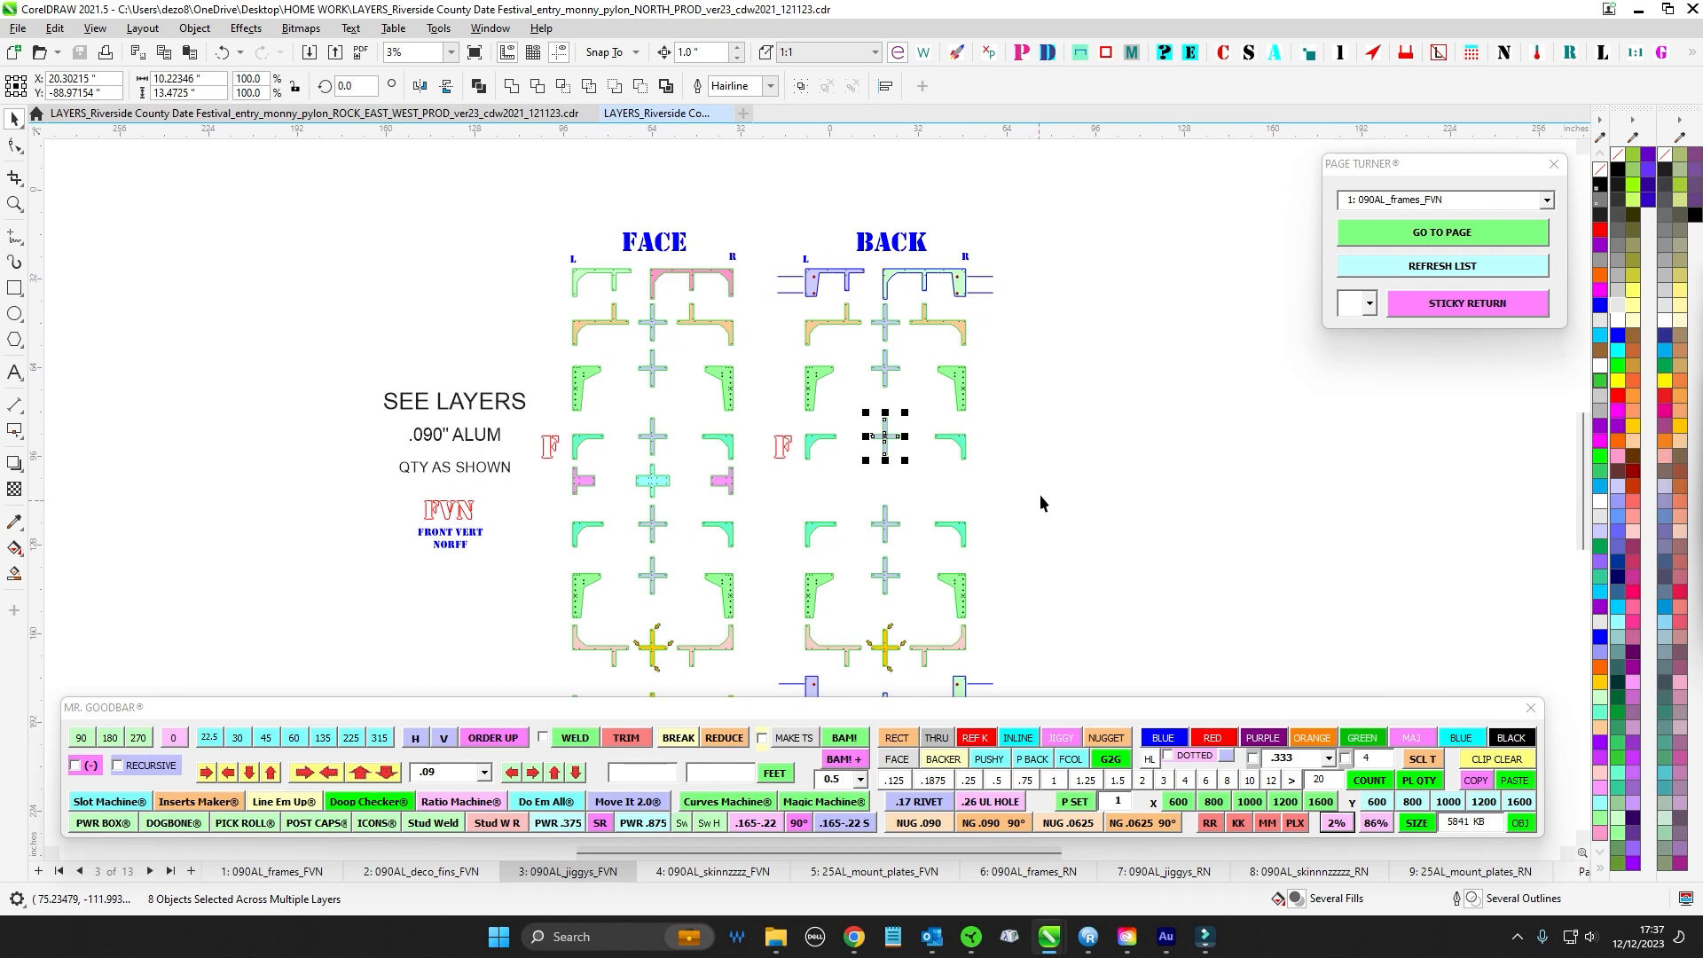
- Select the FVN FRONT VERT NORFF label on the jiggys page and inspect it up close
scroll(1040, 494, "up", 1)
left_click_drag(444, 432, 549, 483)
scroll(524, 457, "up", 4)
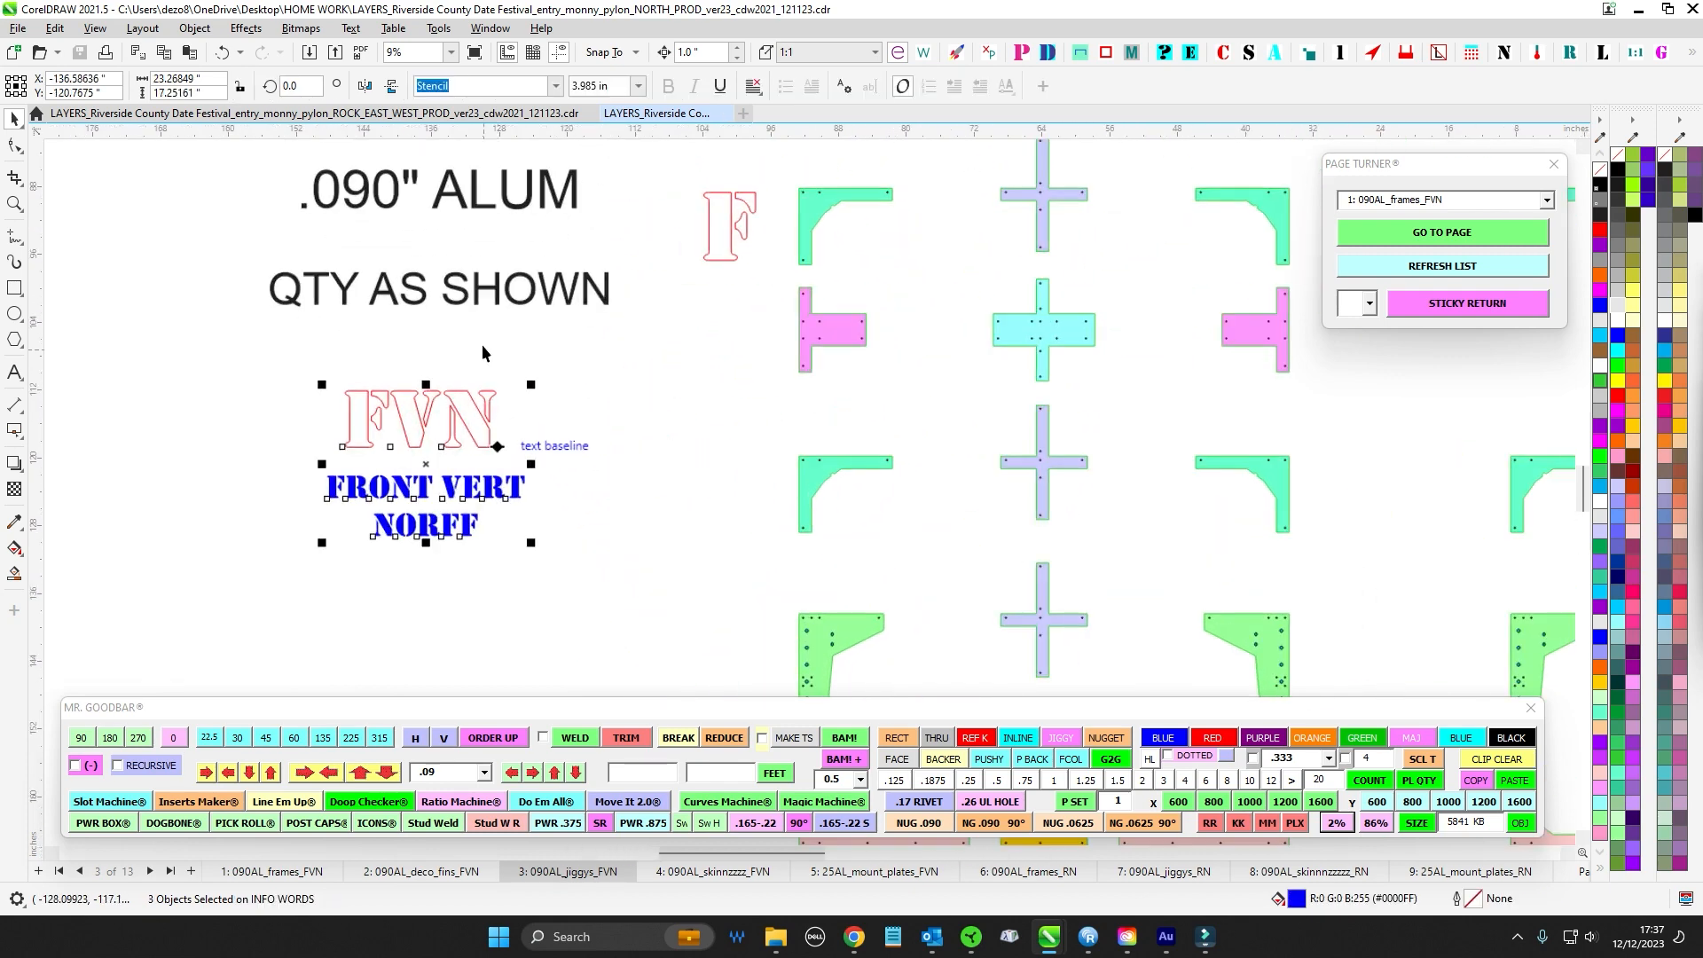
scroll(539, 375, "down", 4)
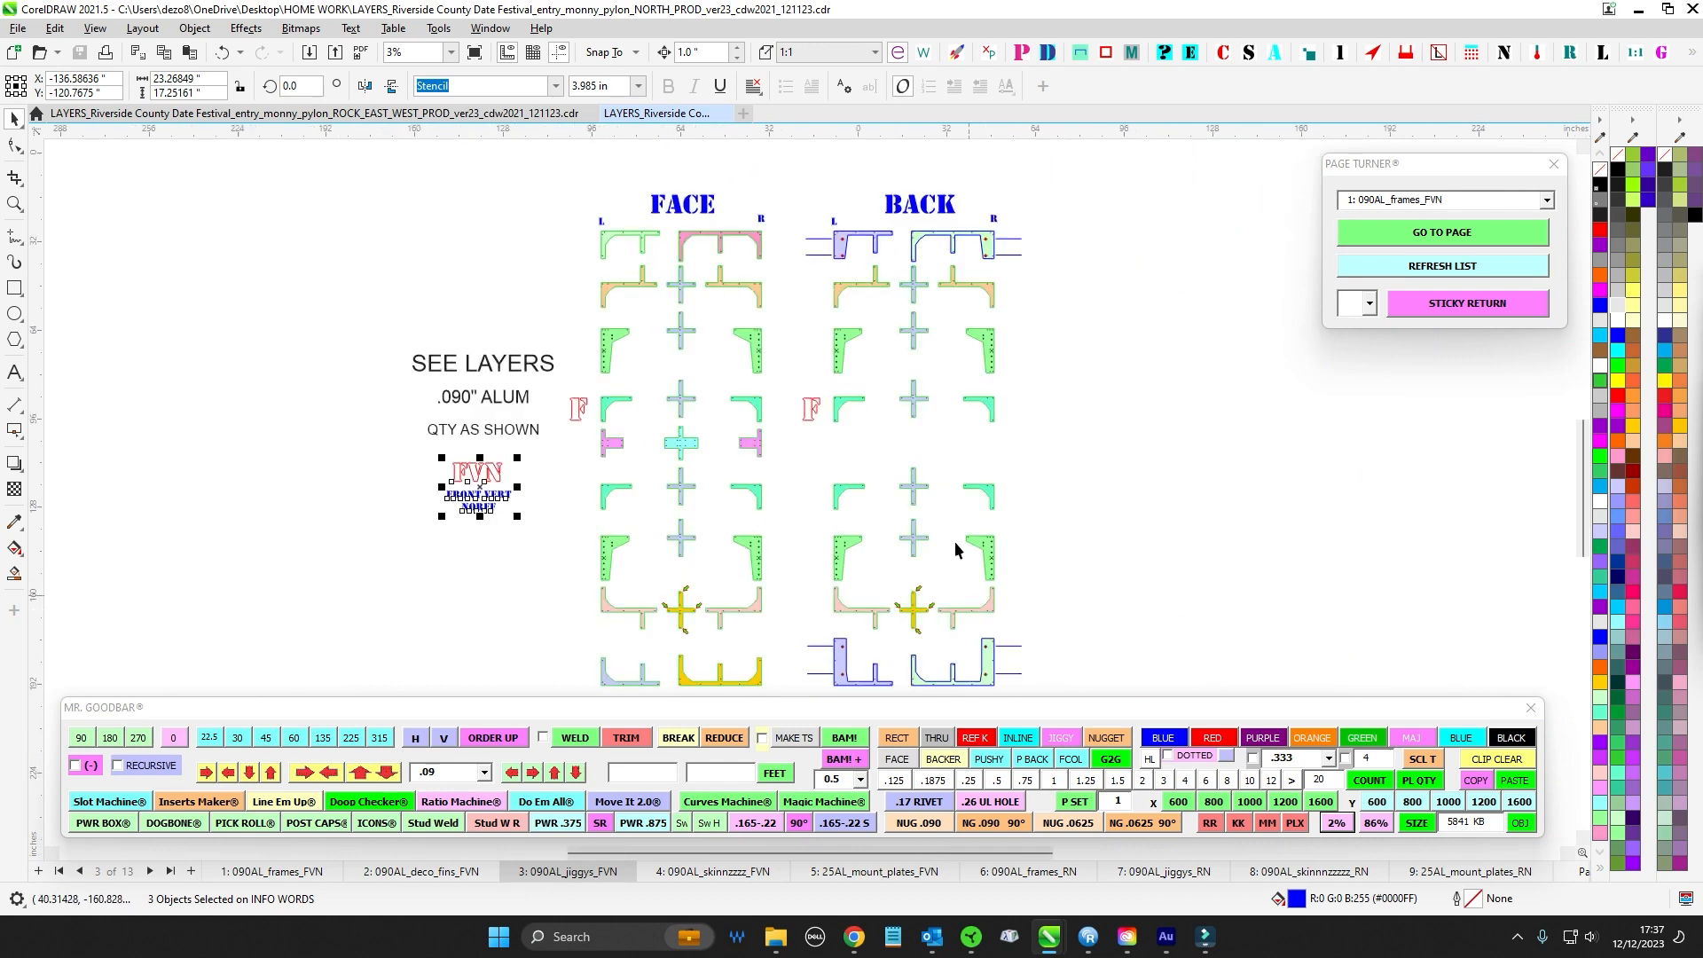
left_click_drag(1111, 531, 1039, 455)
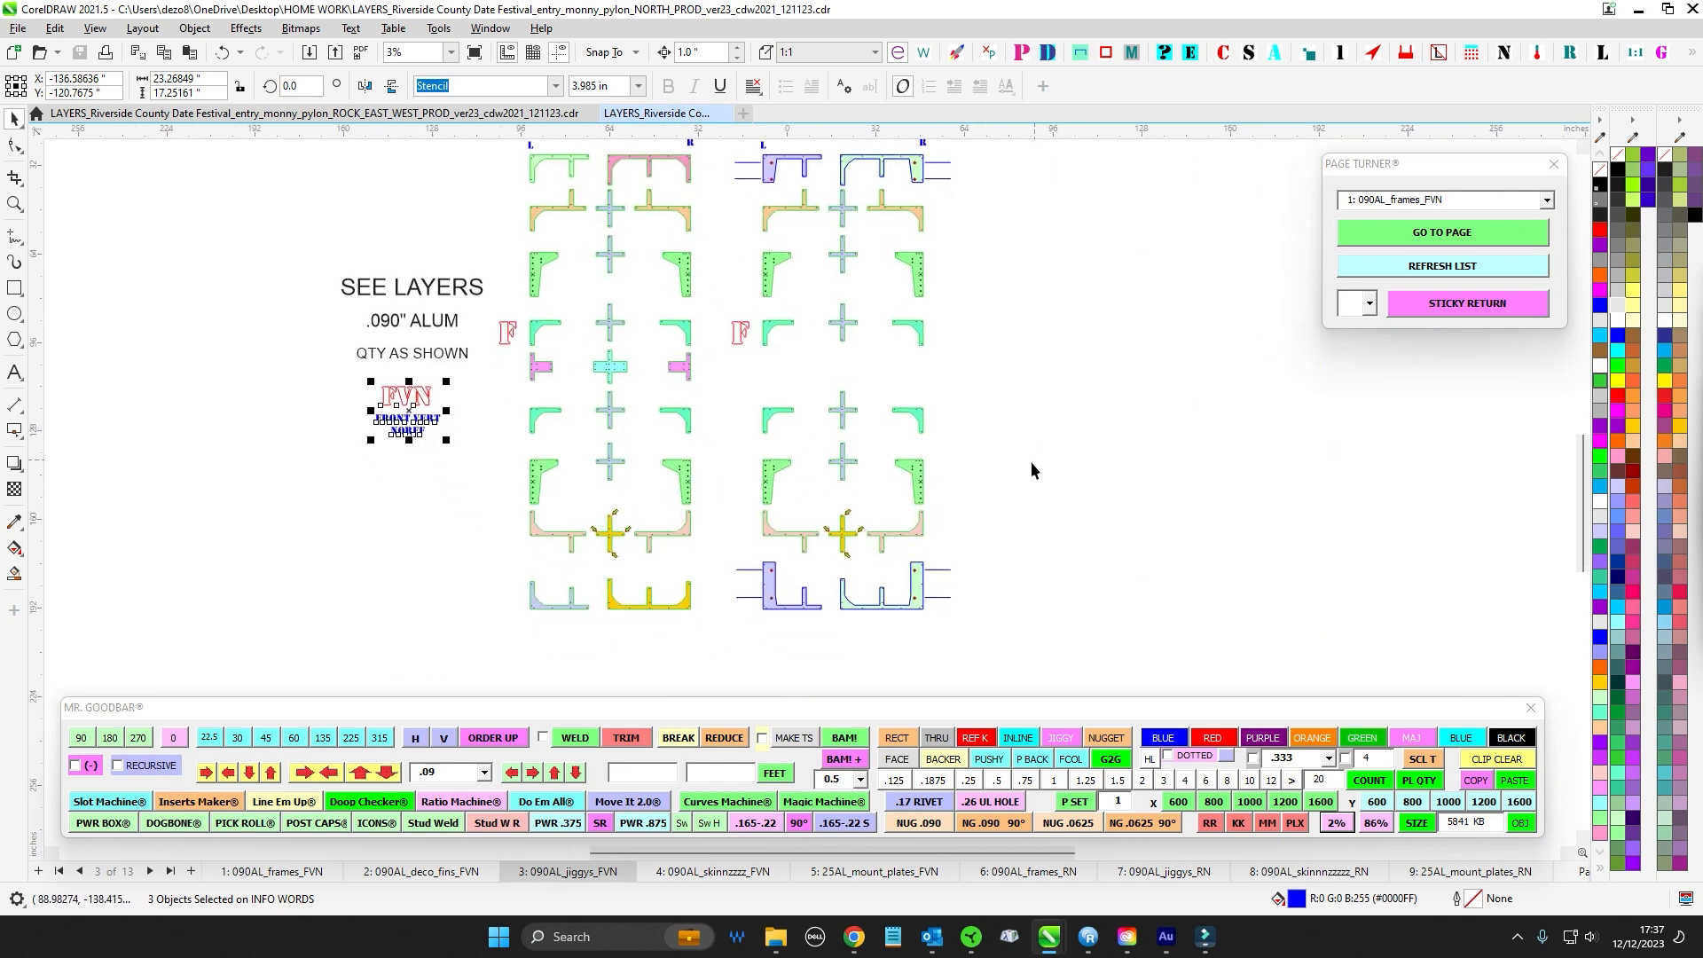
- Review the Front Vert Norff skins on page 4 and the .25" ALUM 6061 mount plates on page 5
left_click(713, 876)
left_click_drag(903, 618, 838, 616)
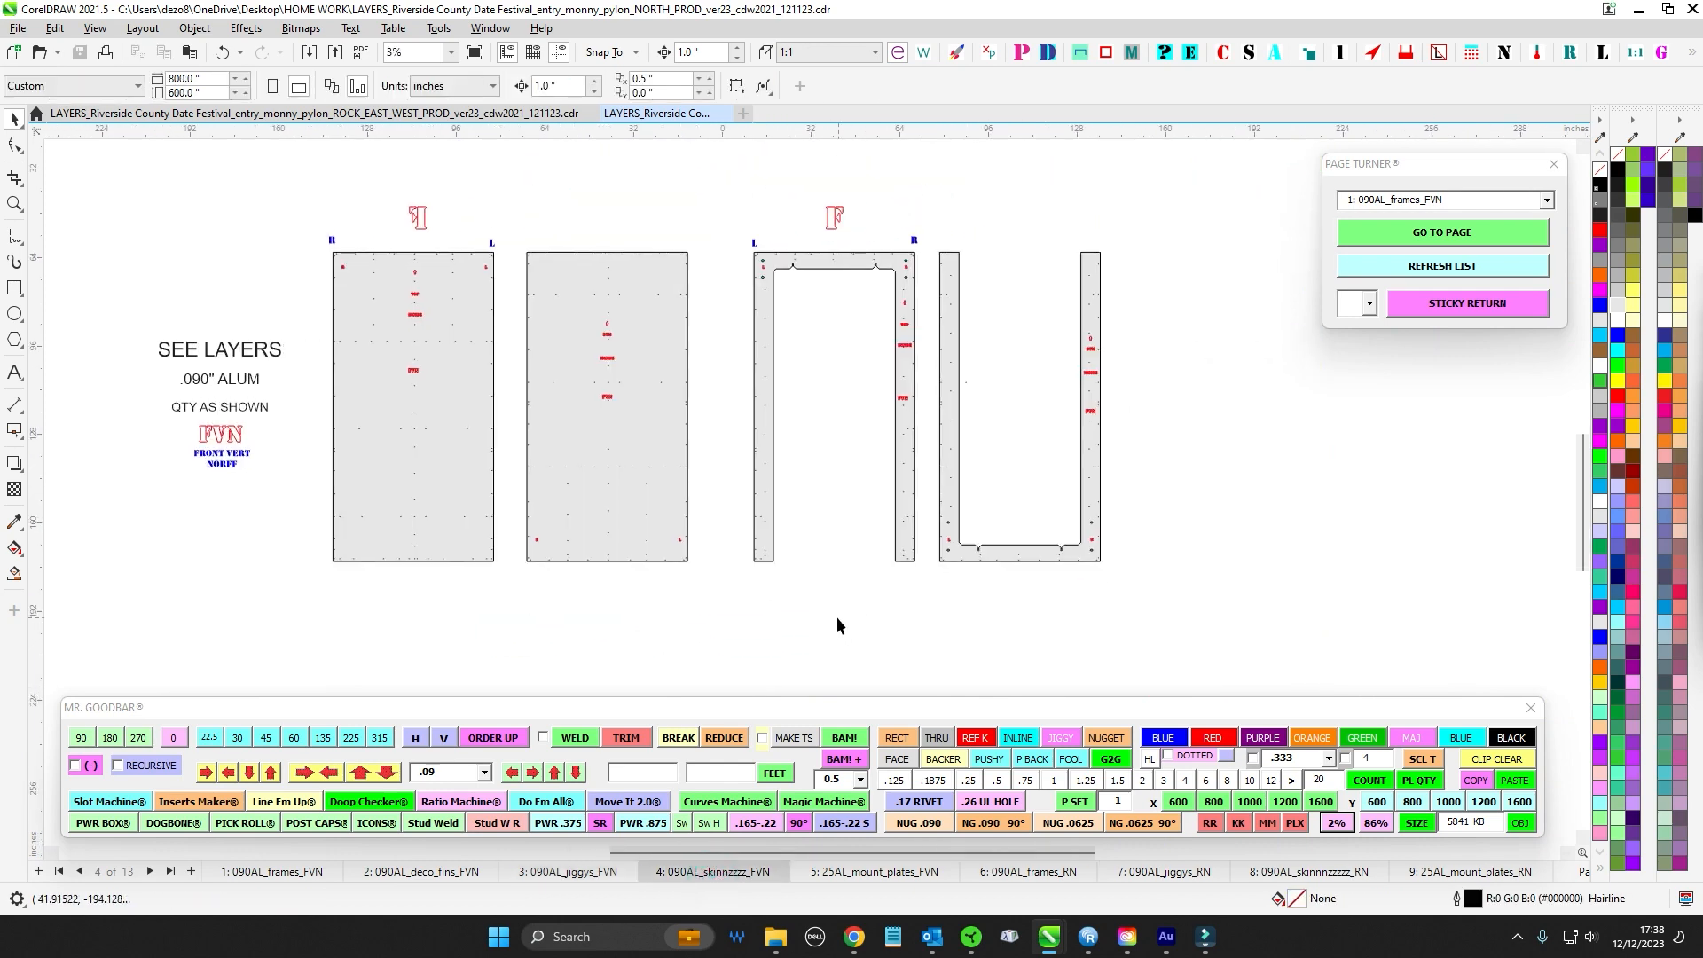
left_click(875, 874)
scroll(567, 481, "up", 2)
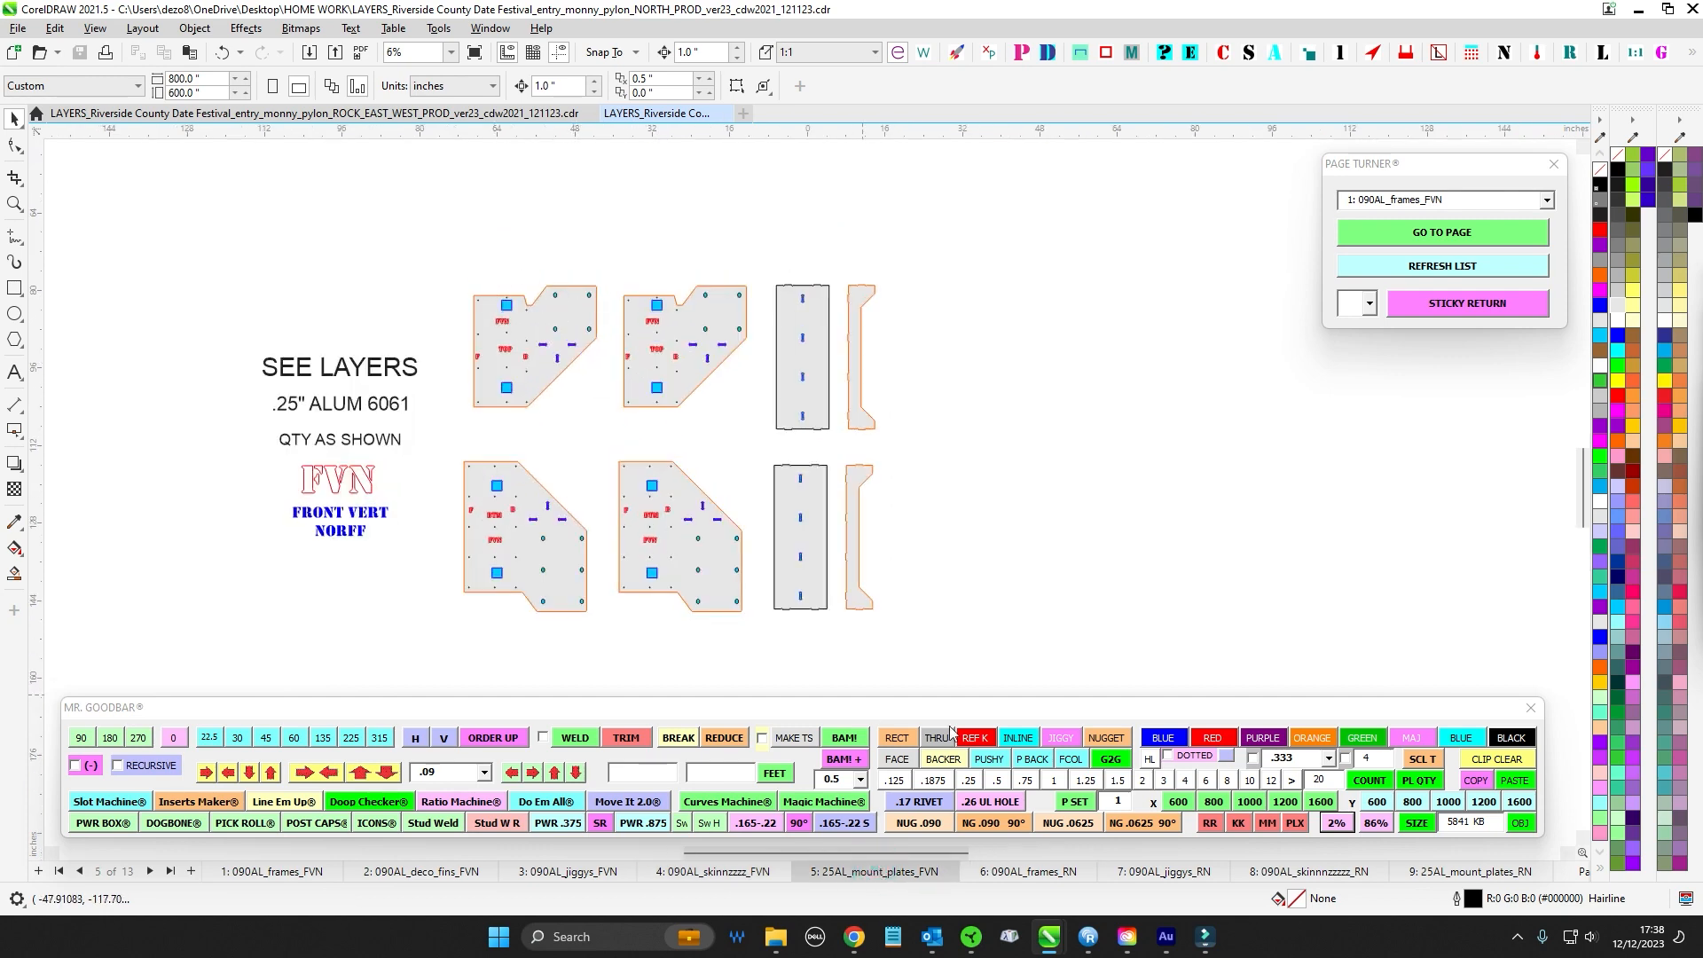
- On page 6, 090AL_frames_RN, select the whole Rock Norff layout, then only its frame parts without the notes
left_click(1053, 879)
scroll(838, 494, "down", 2)
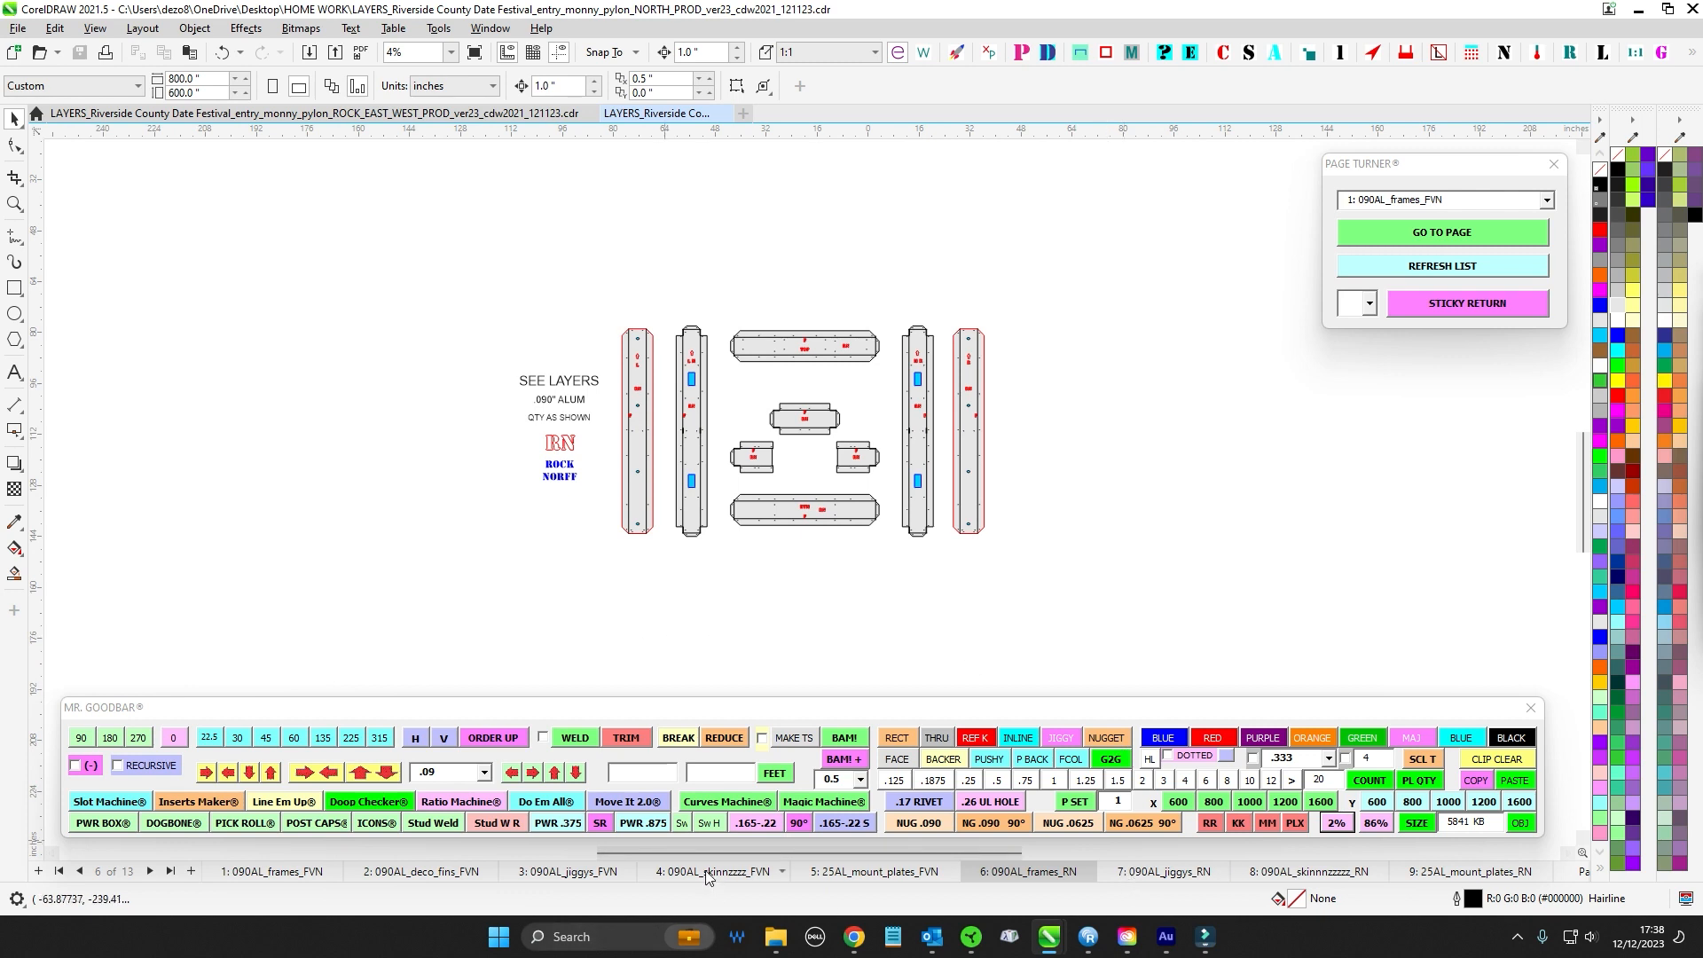
left_click_drag(439, 235, 1120, 589)
scroll(1002, 332, "up", 2)
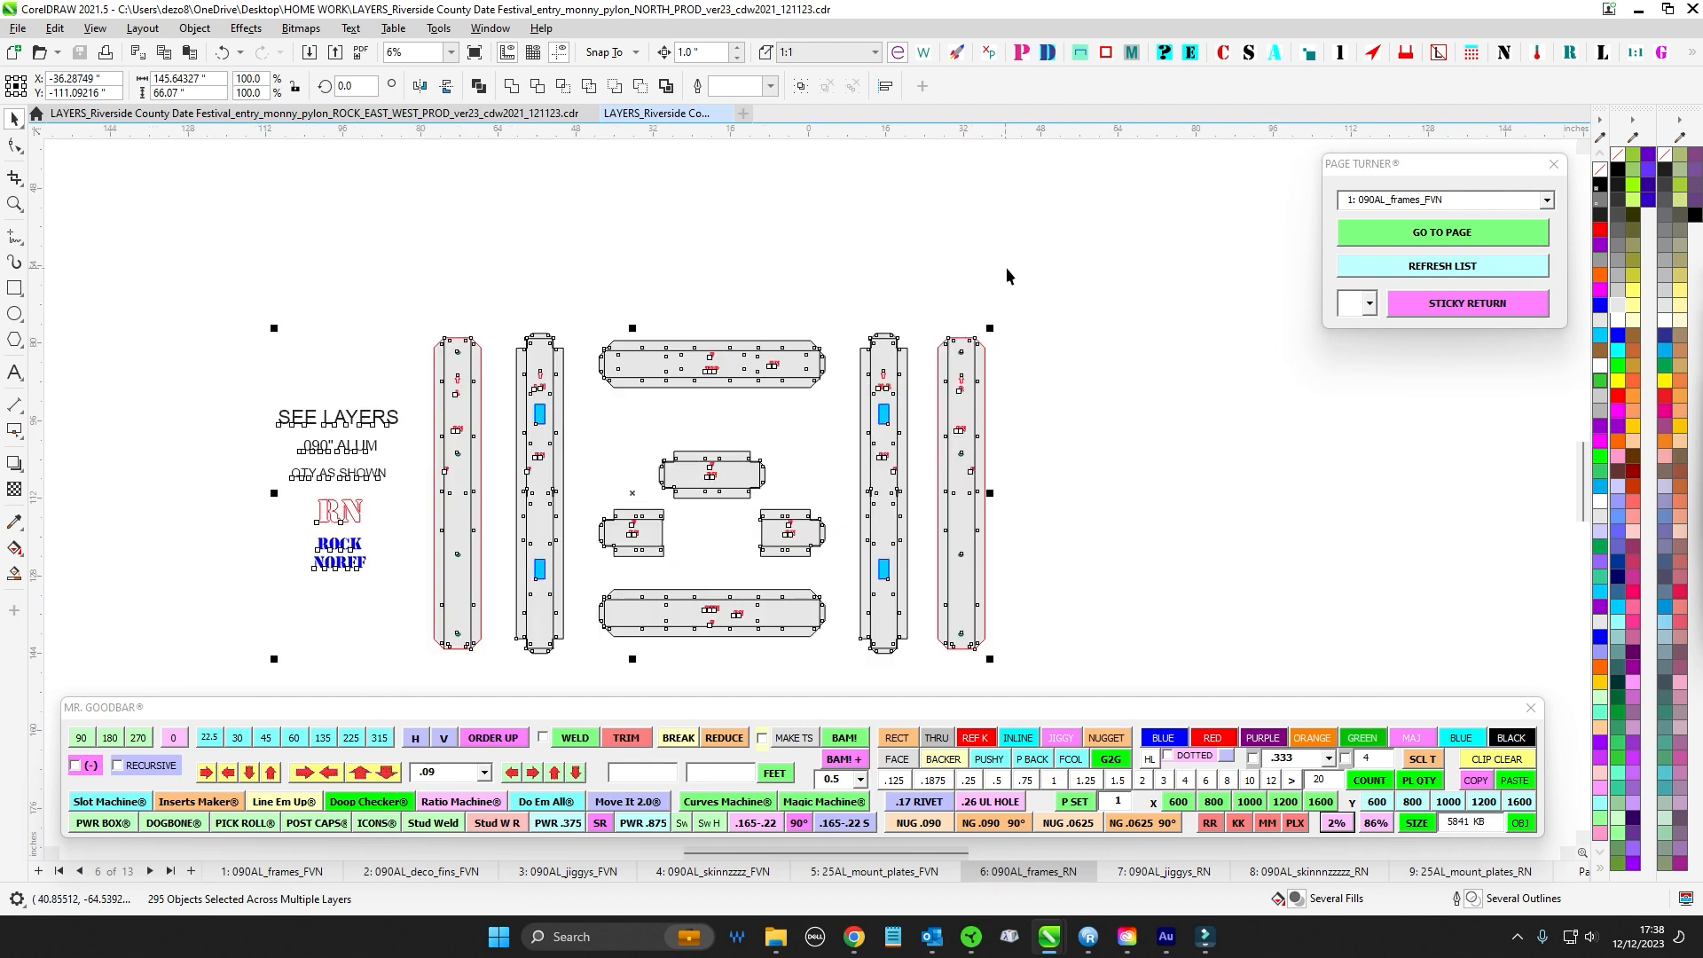
left_click_drag(1045, 268, 406, 676)
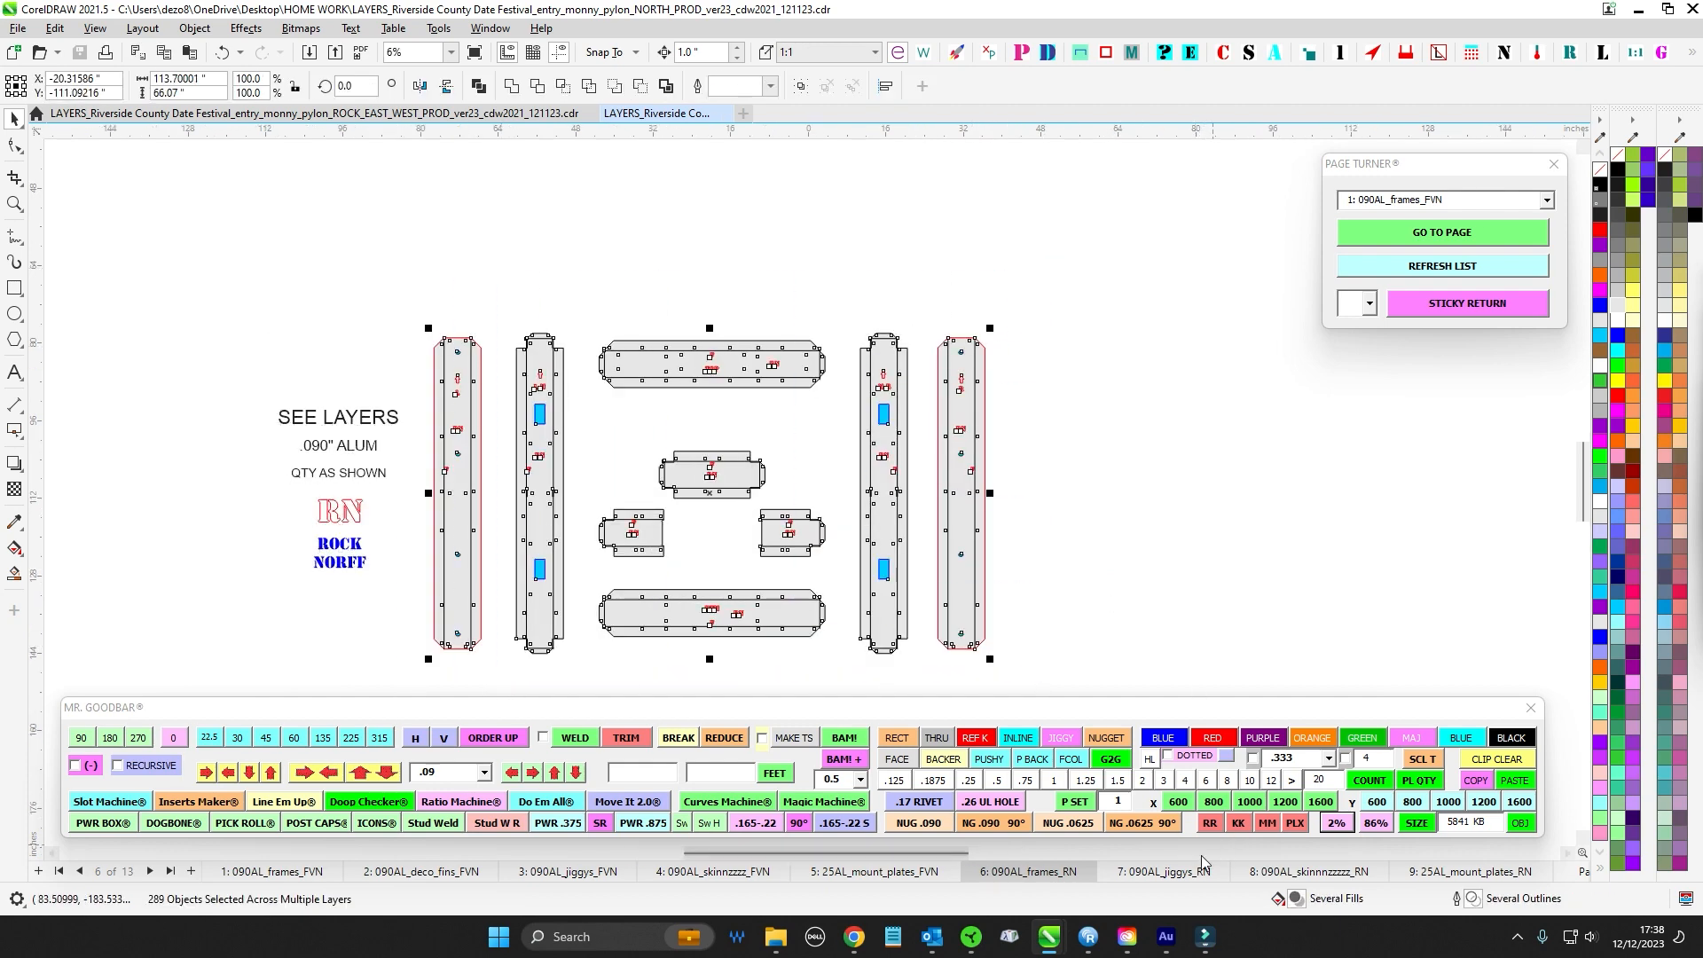
- Select the Rock Norff jiggys on page 7, 090AL_jiggys_RN, and compare them with the frames on page 6
left_click(1183, 878)
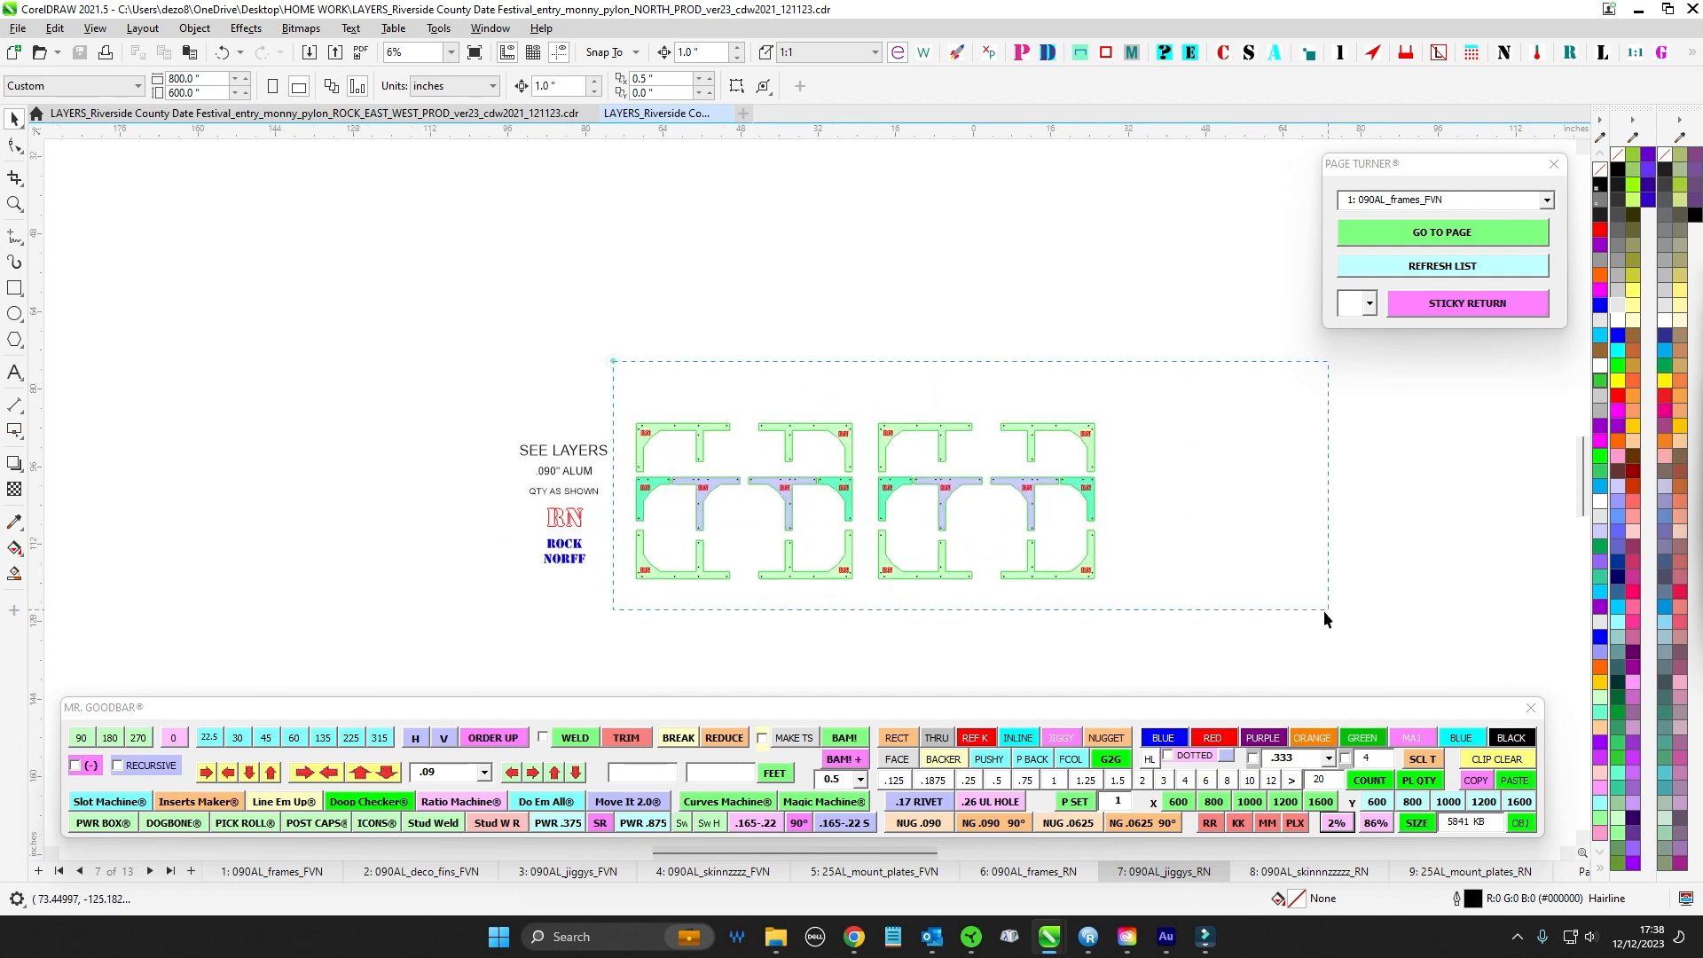
left_click_drag(1324, 610, 1328, 611)
left_click(1029, 871)
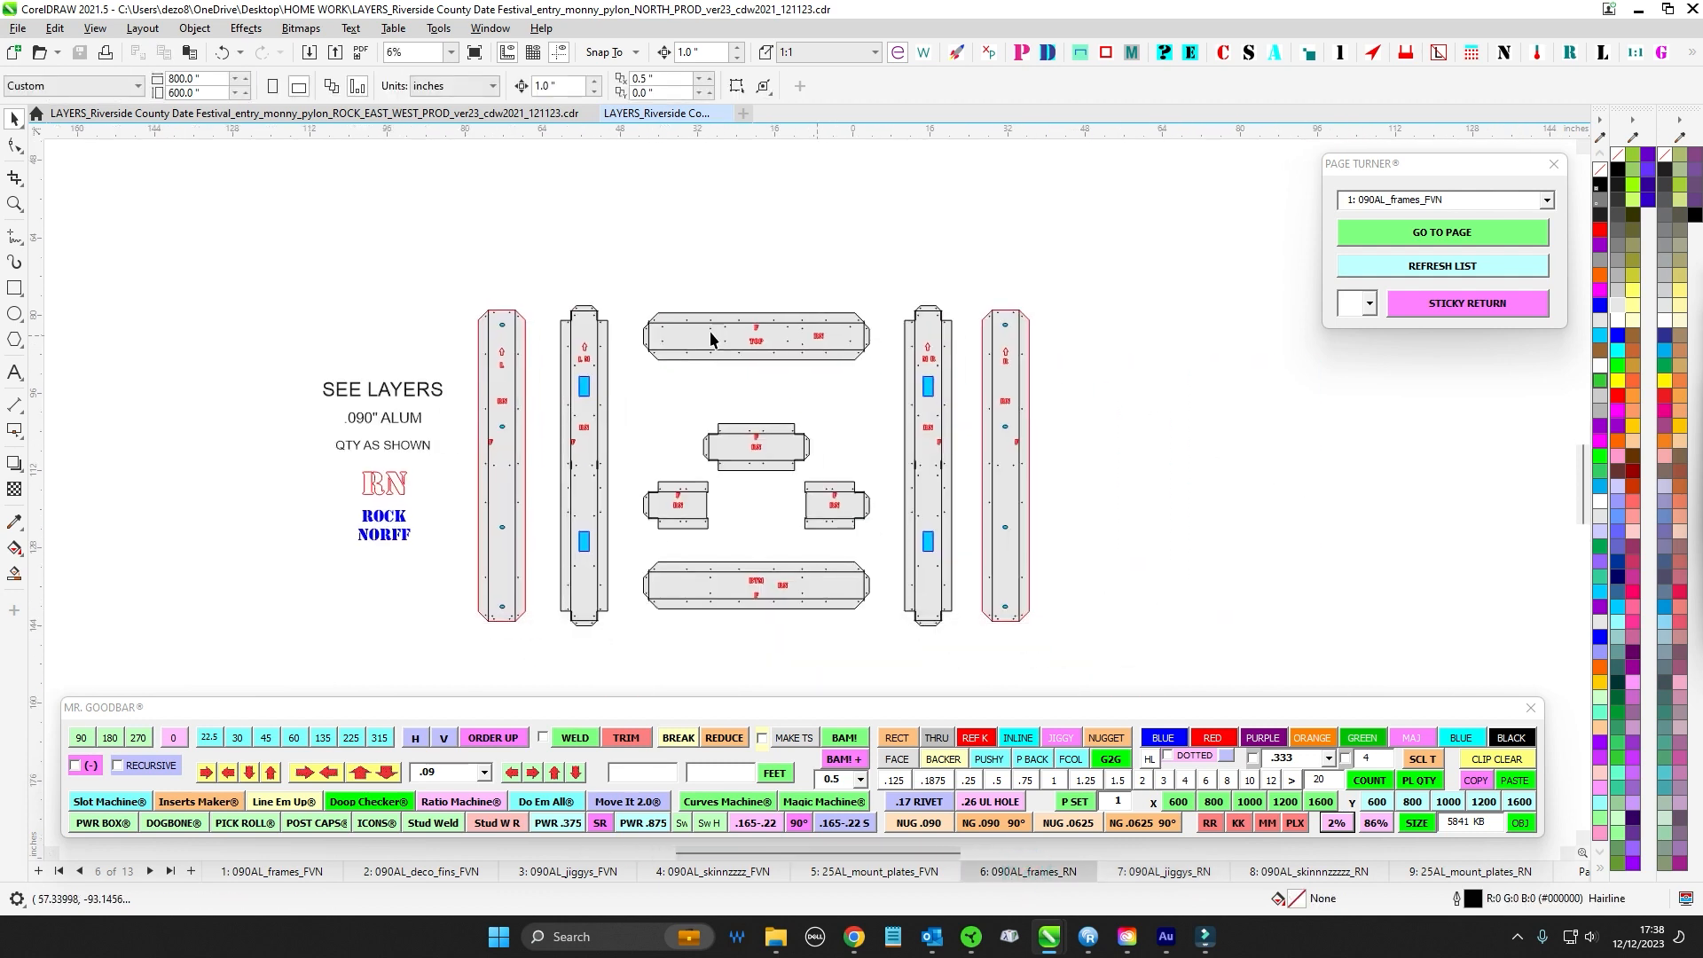
left_click(1165, 873)
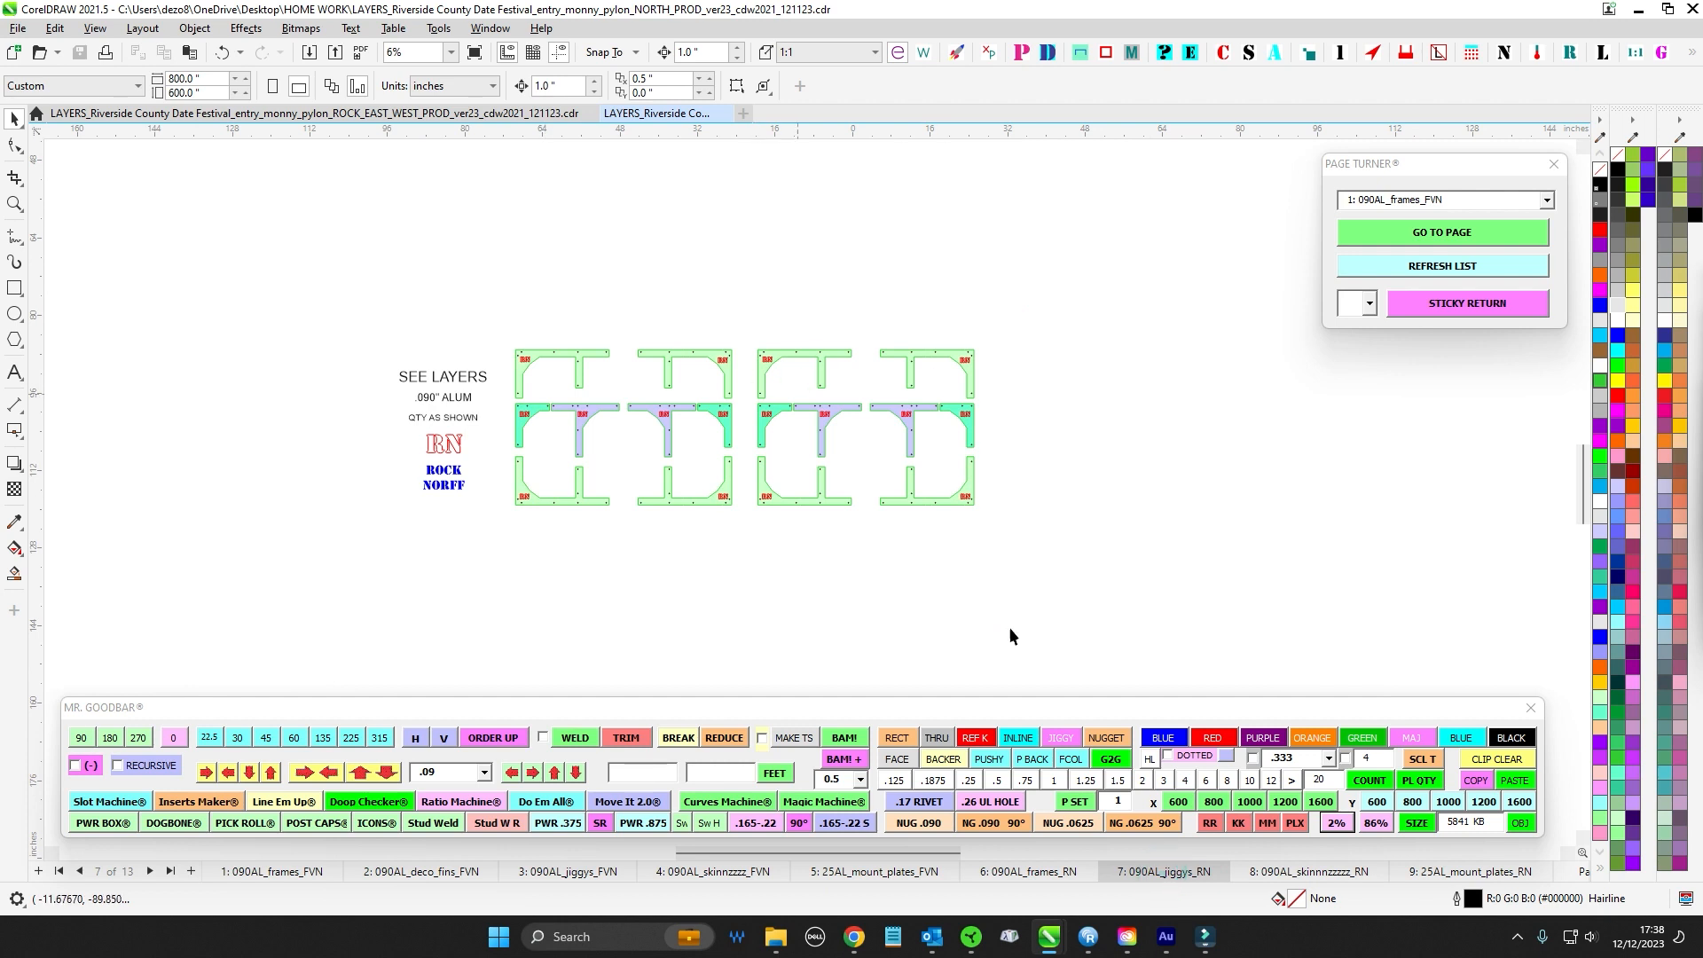
- Review the Rock Norff skin on page 8 and select the mount plates on page 9, 25AL_mount_plates_RN
left_click(1338, 874)
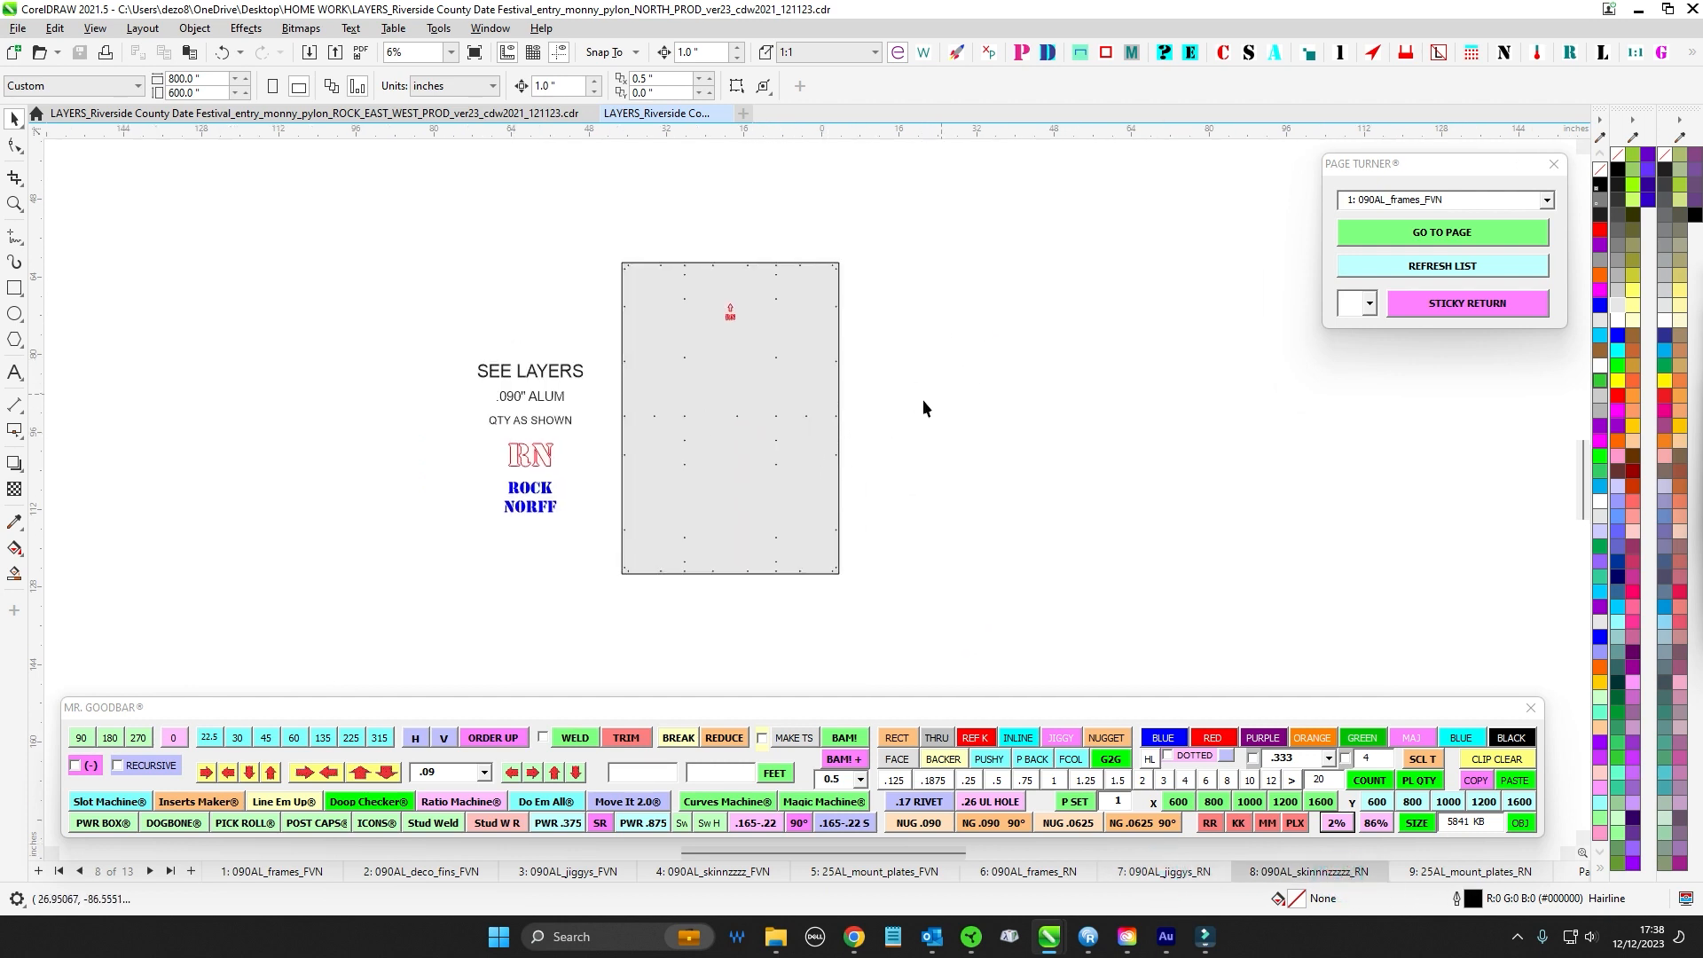
left_click(1423, 873)
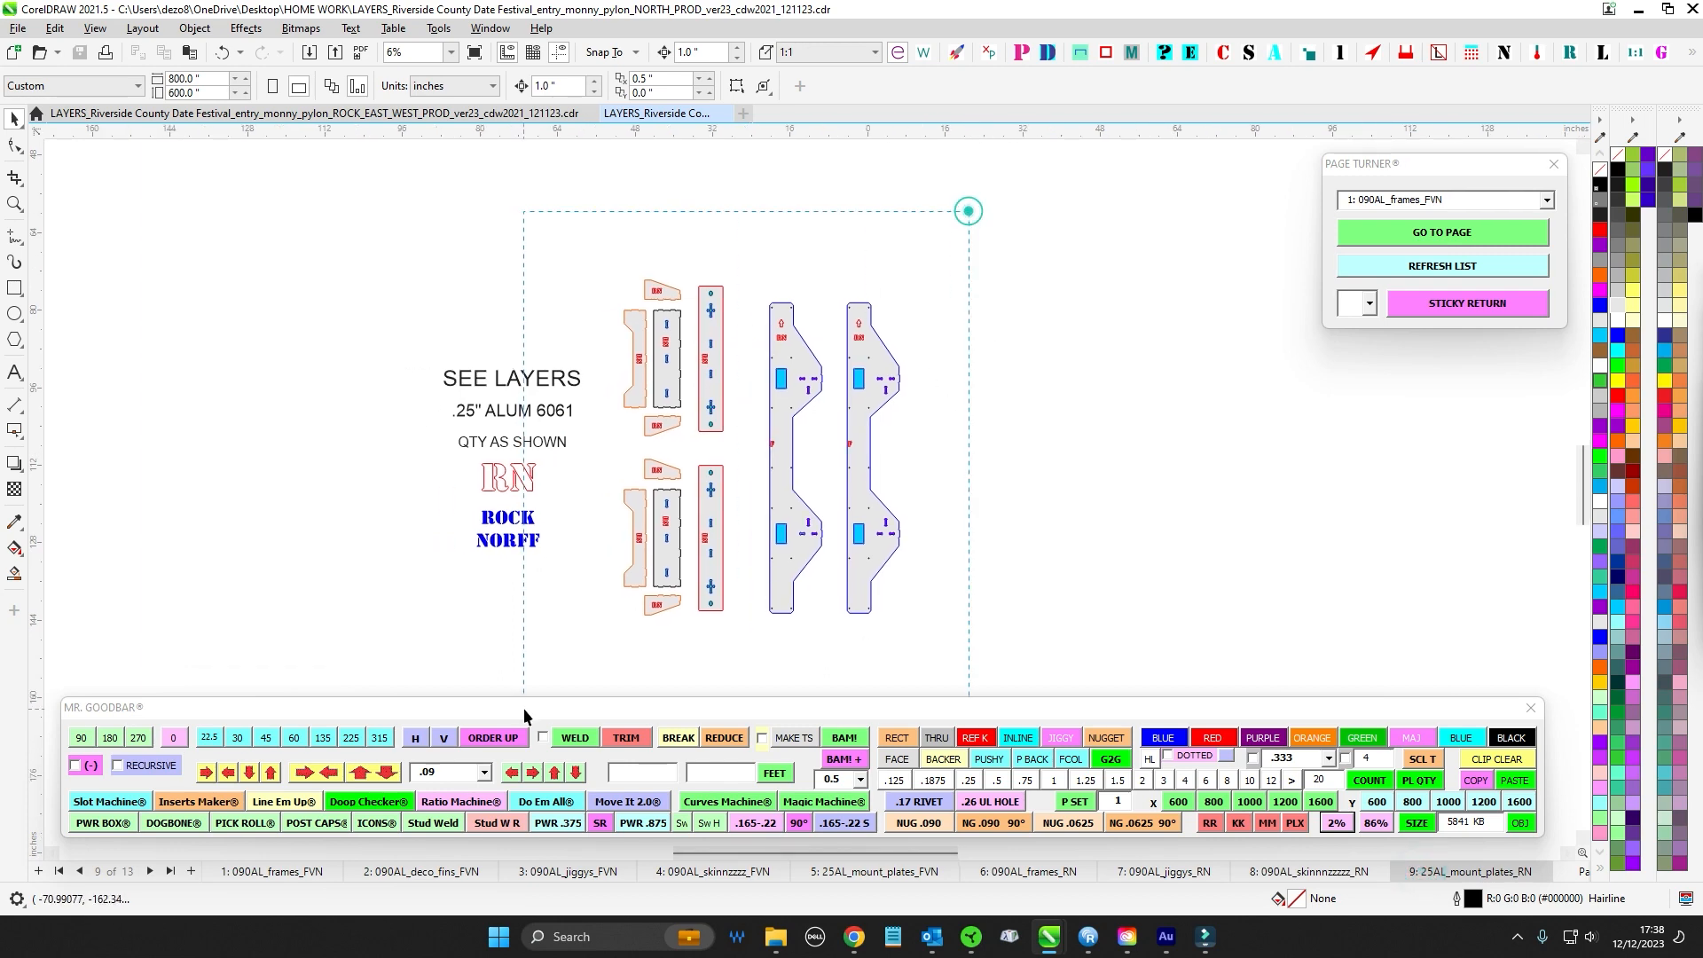
left_click_drag(524, 709, 525, 709)
- Go to Page 10 and examine the Front Vert Norff assembly with its numbered levels and surrounding frame parts
left_click(1577, 871)
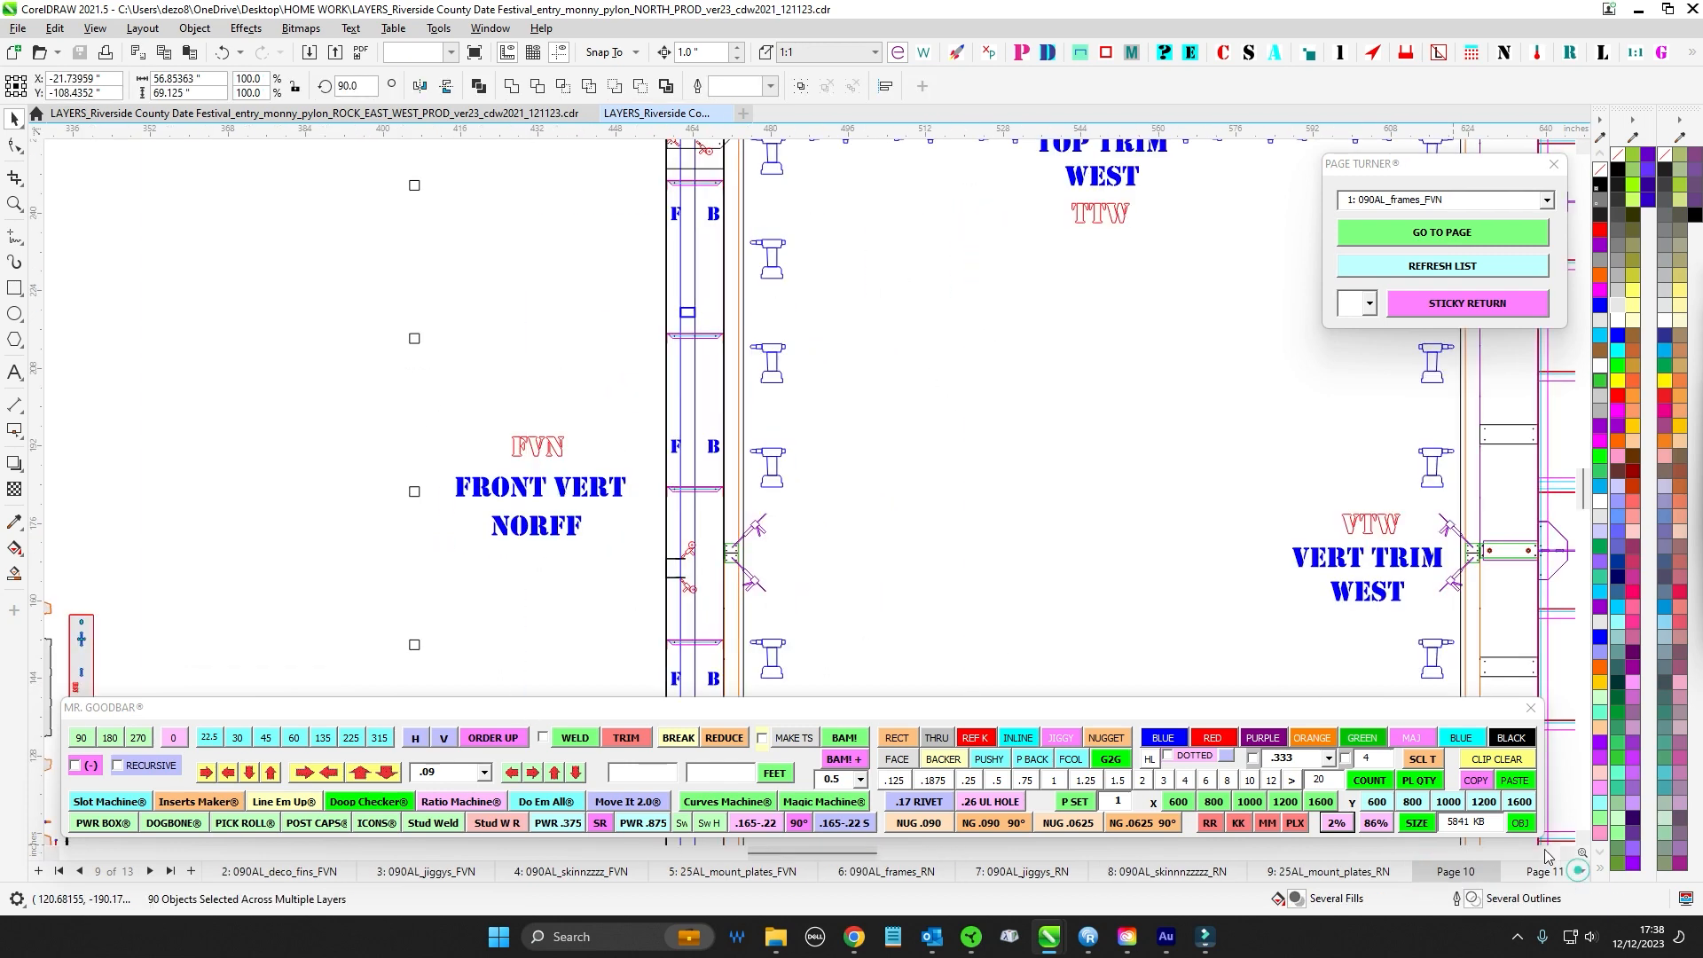
scroll(974, 470, "down", 5)
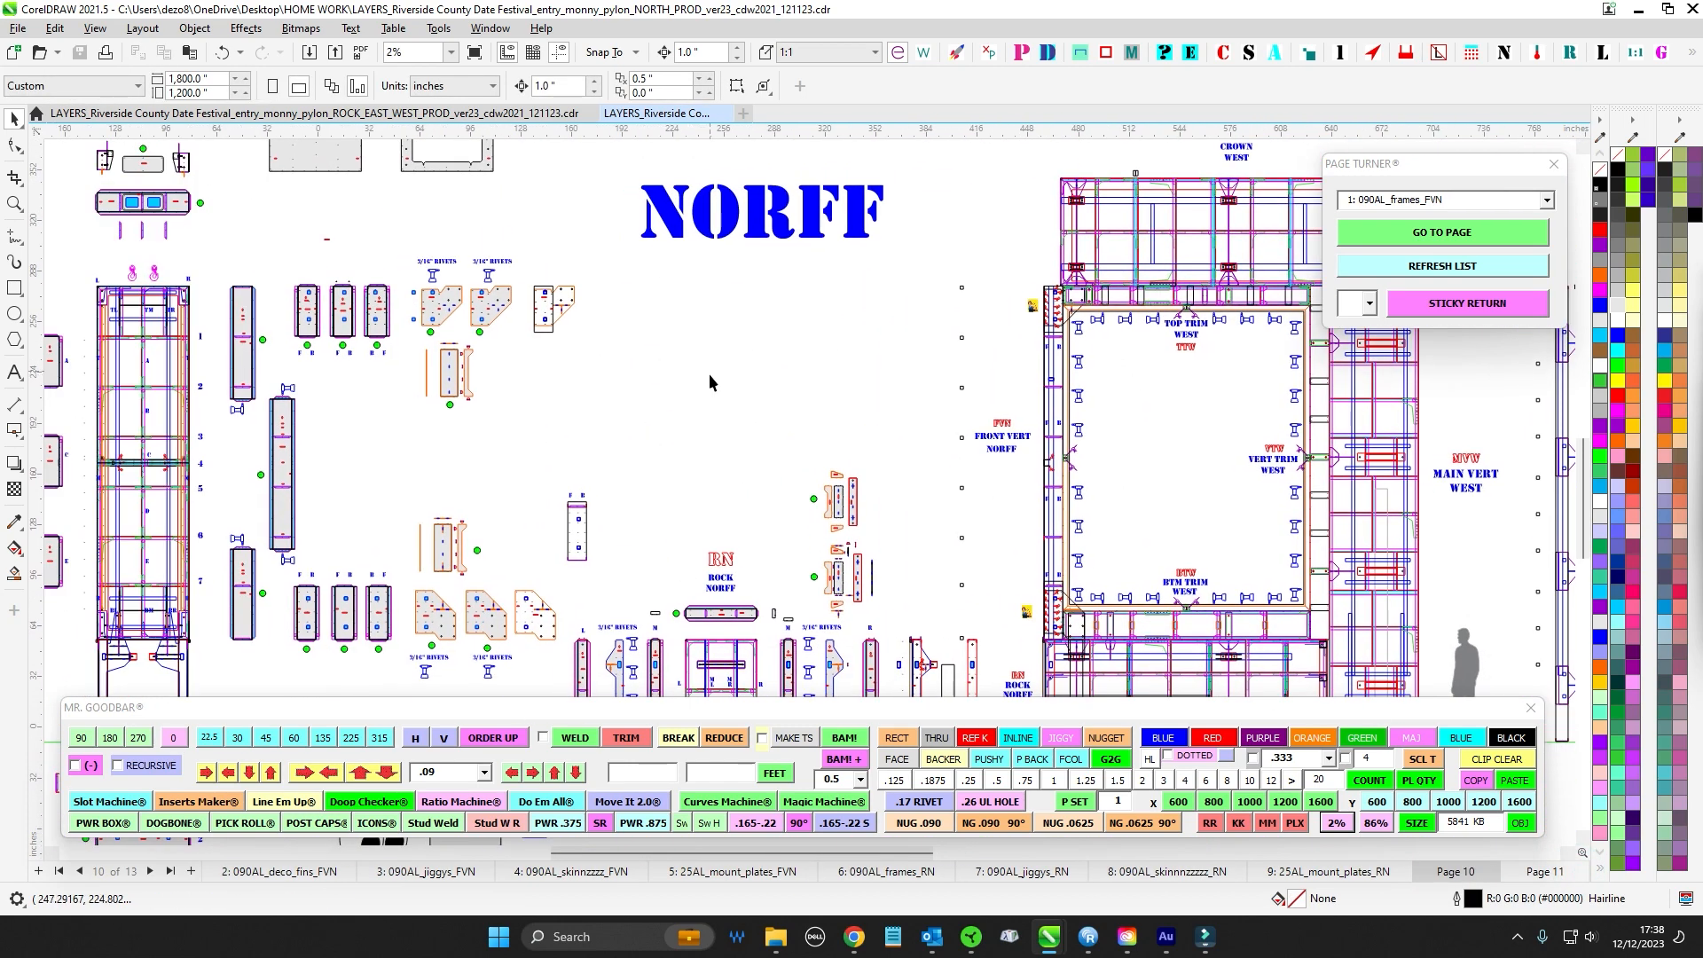
left_click_drag(708, 419, 1012, 343)
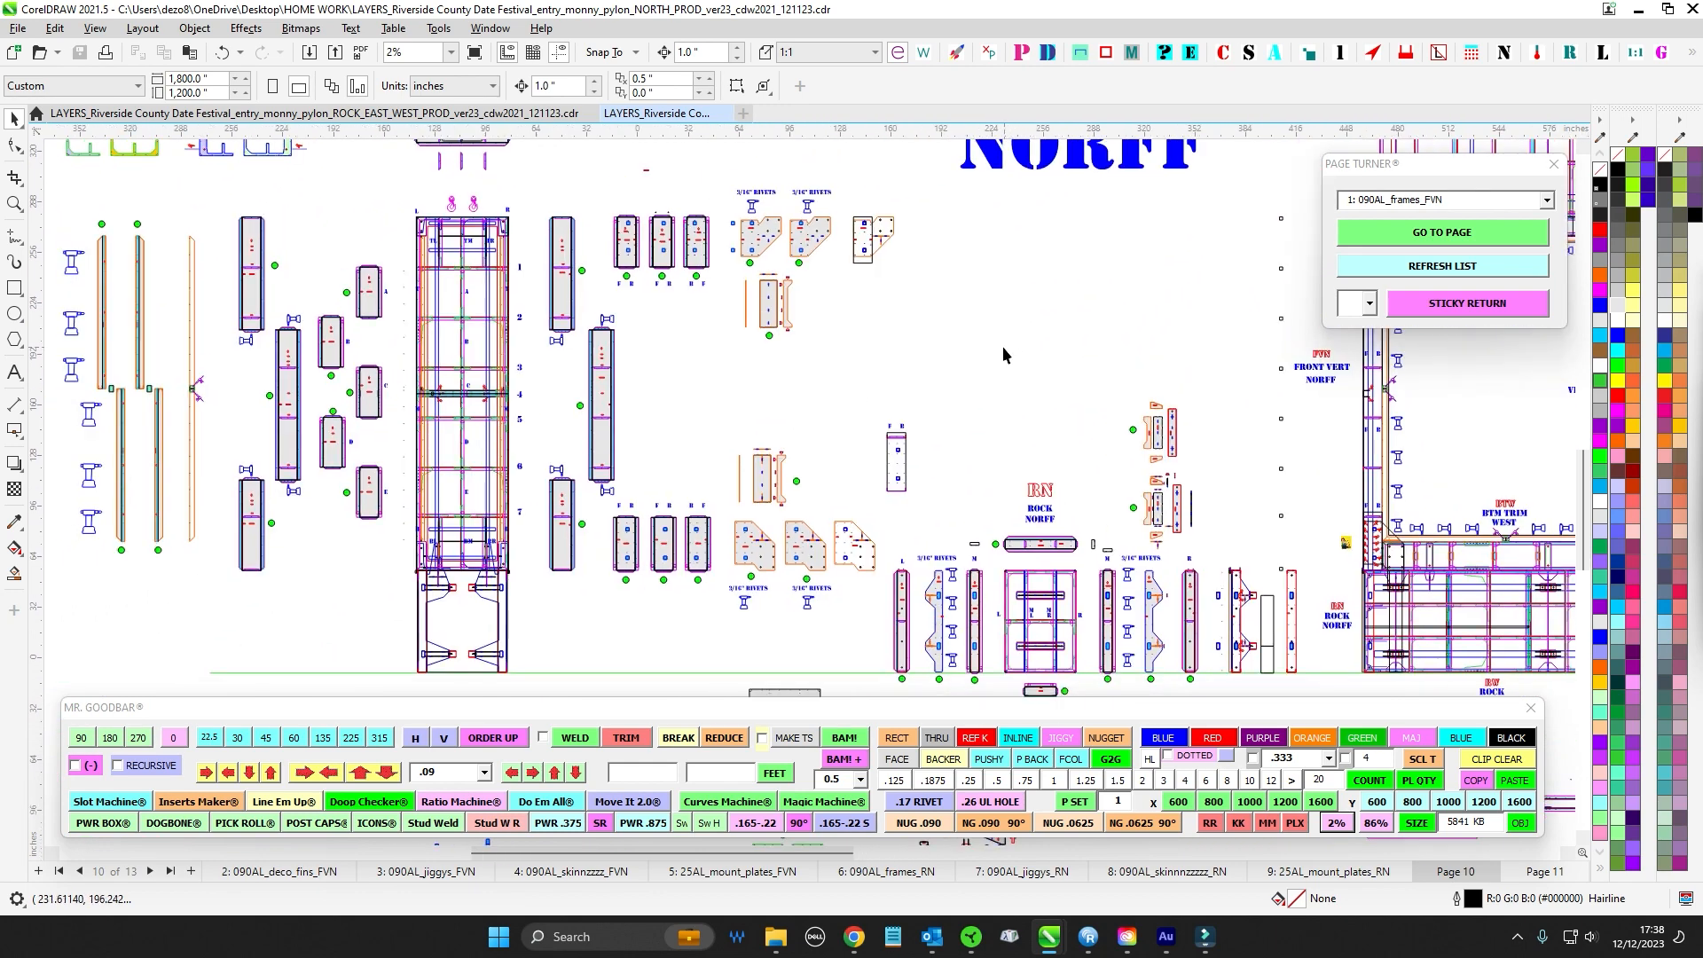
scroll(392, 354, "up", 1)
left_click_drag(699, 333, 699, 426)
left_click_drag(693, 300, 663, 377)
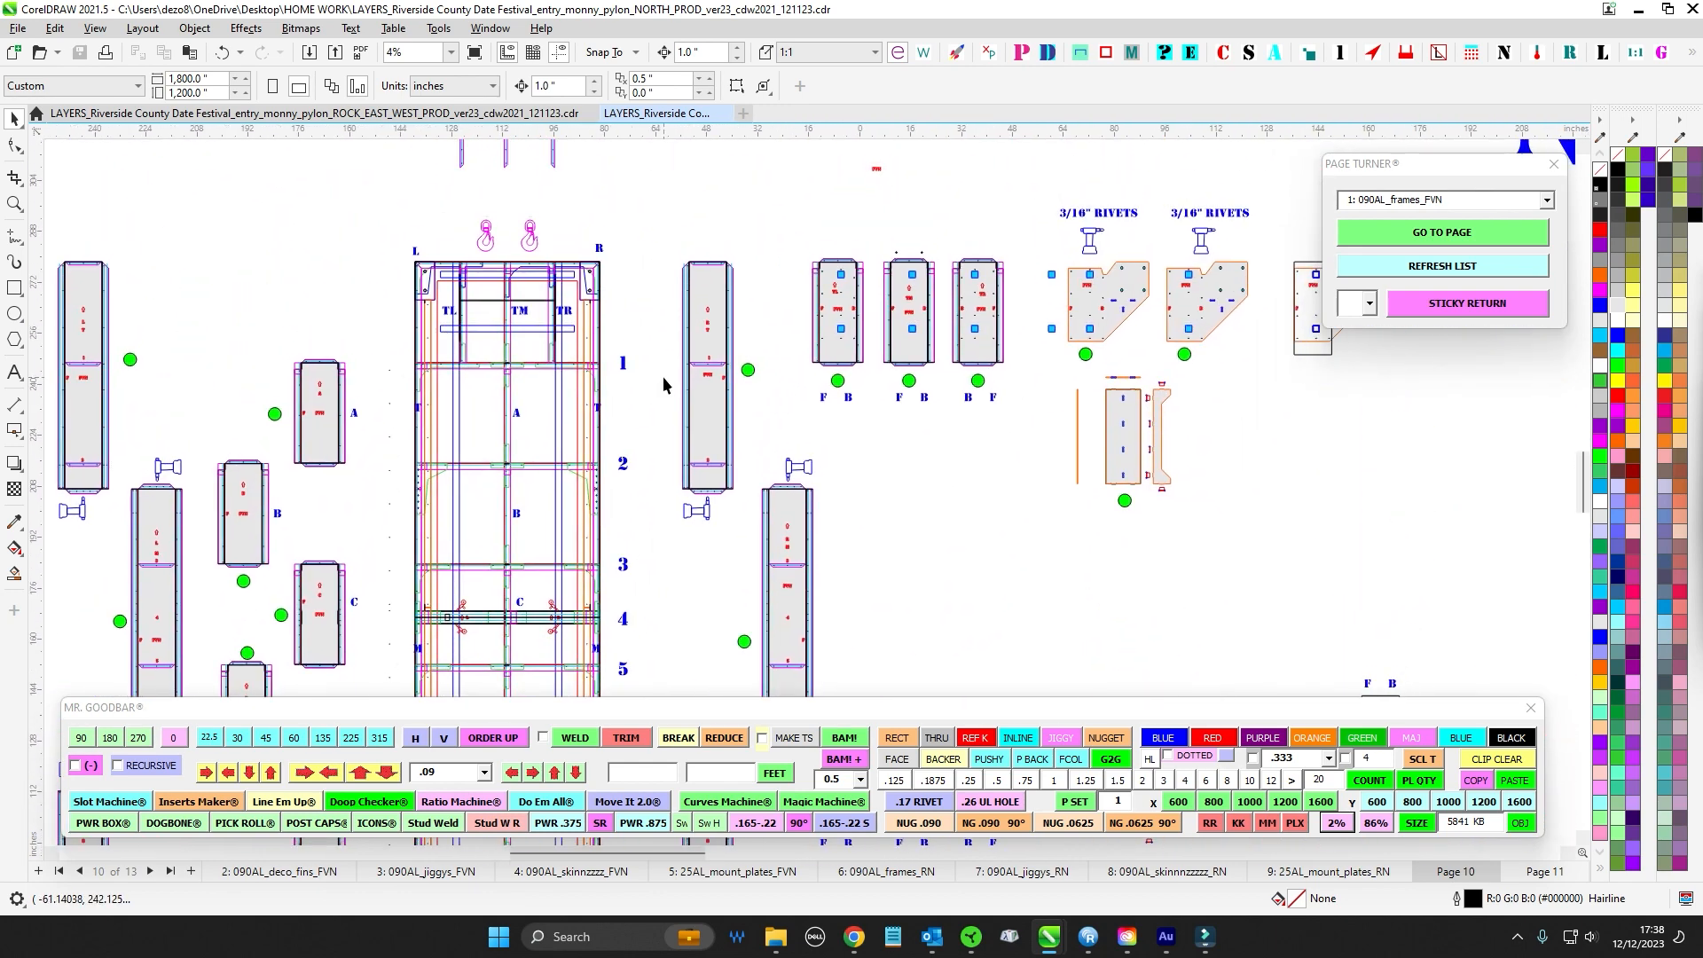
left_click_drag(655, 311, 686, 296)
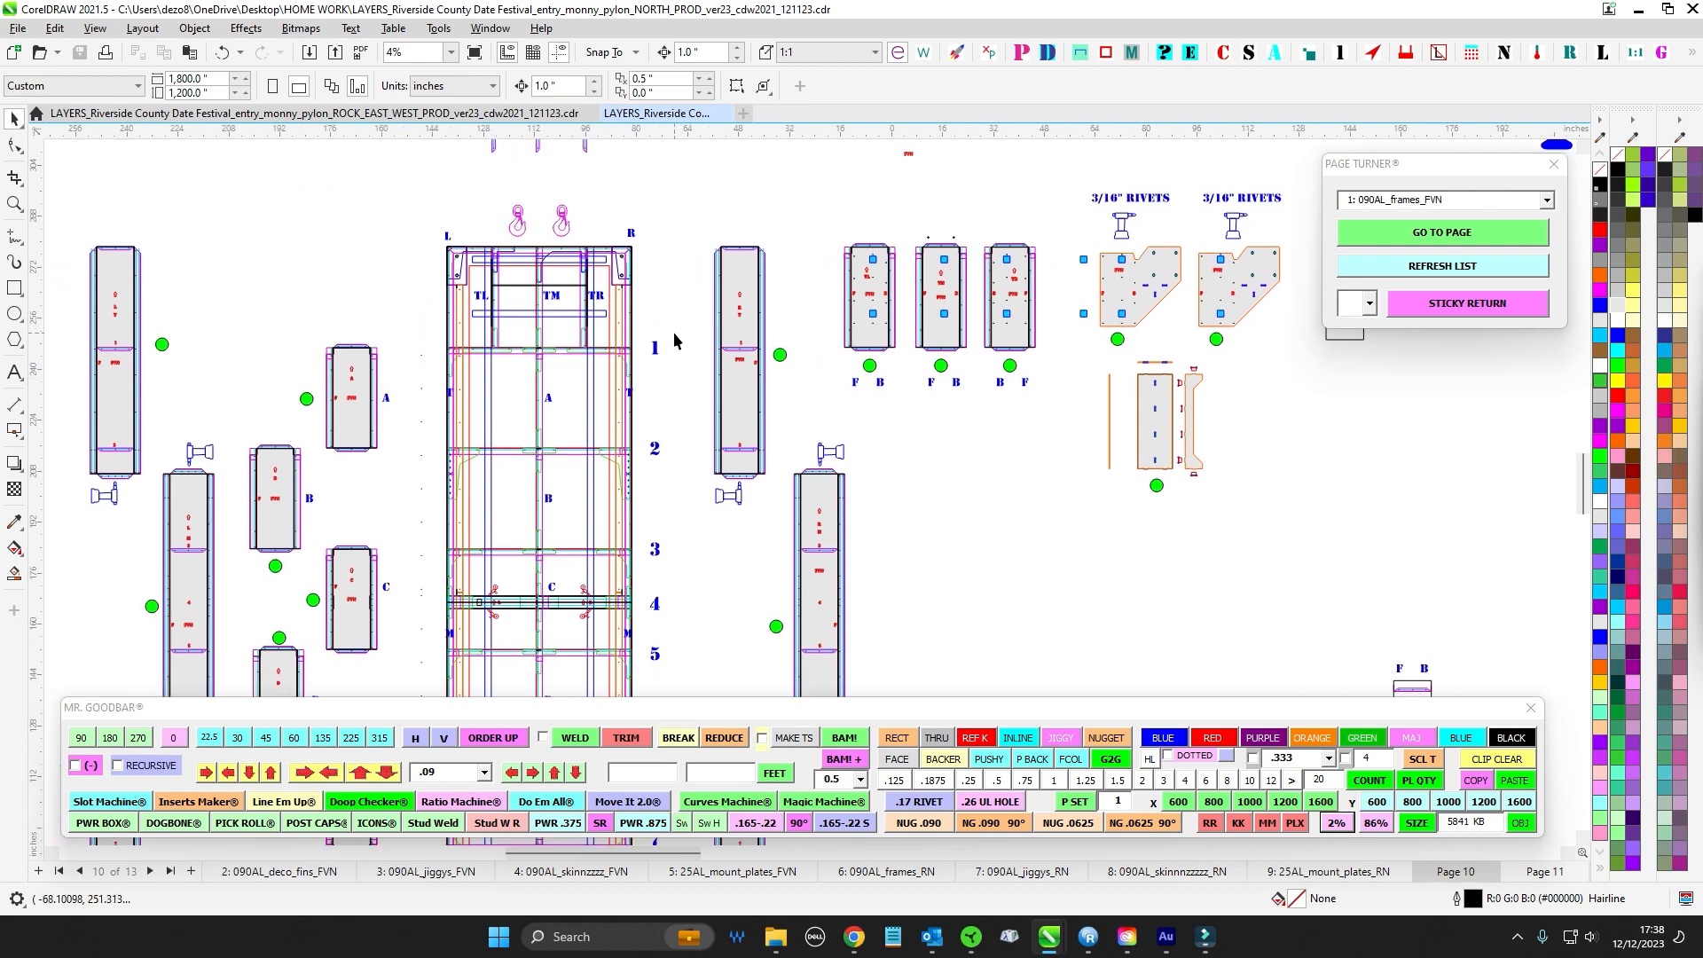
left_click_drag(660, 359, 706, 289)
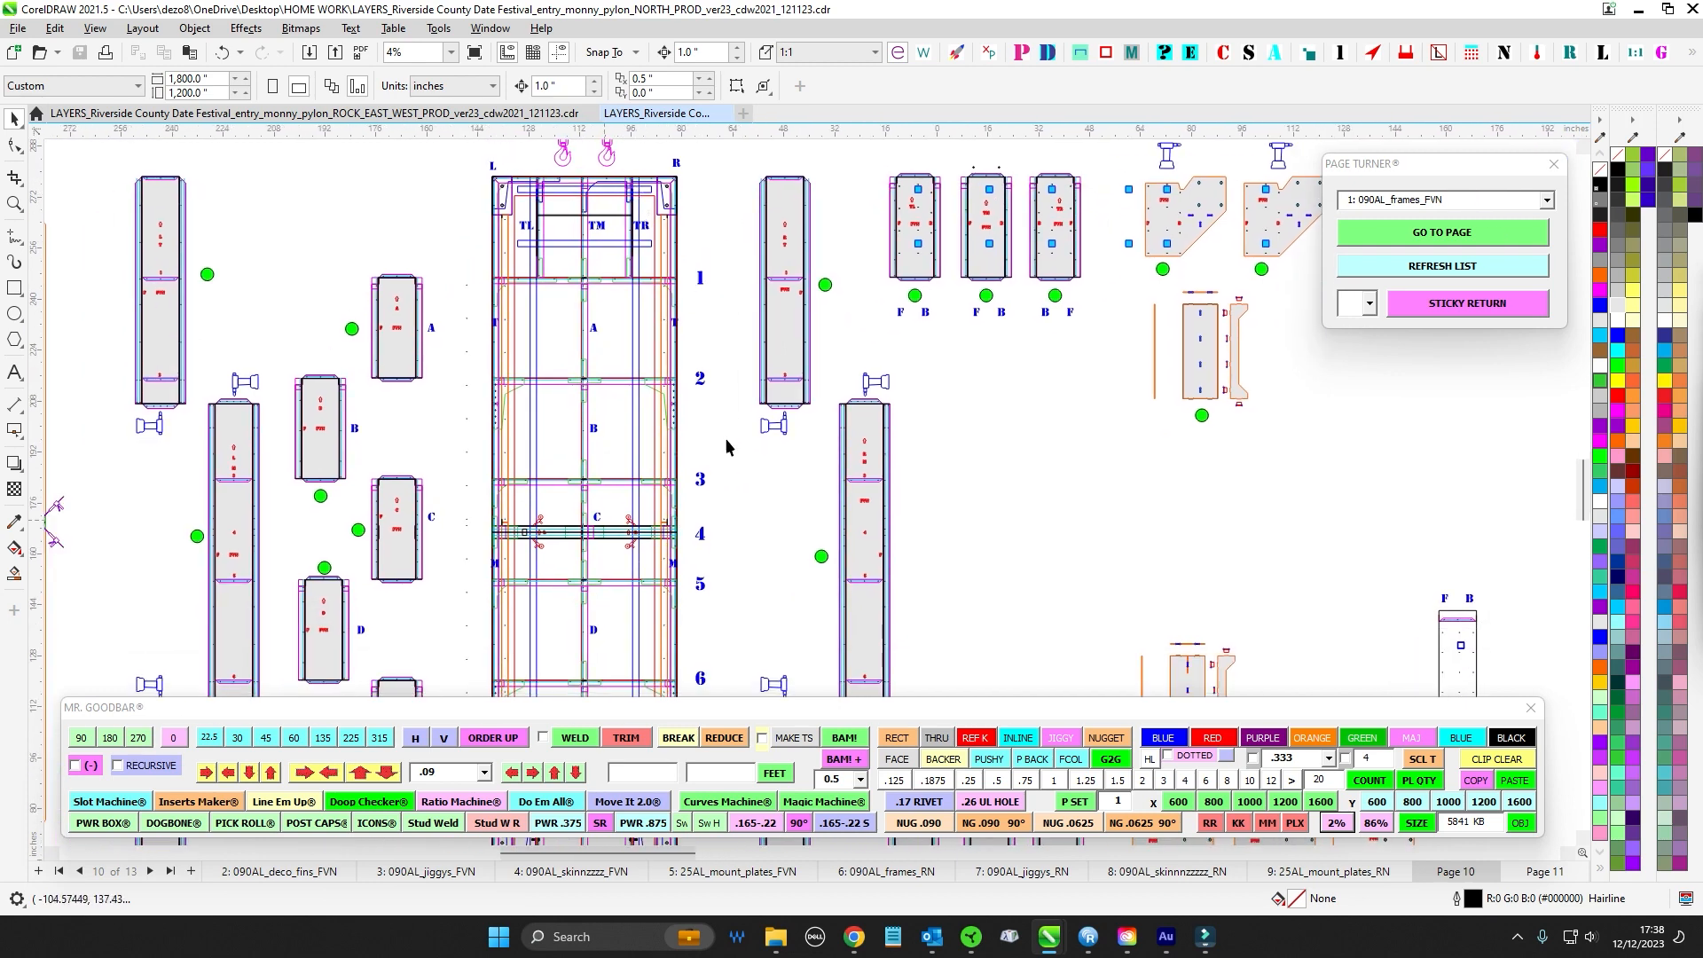
- Examine the tube cut list headed EDGRRRRR LOOKIE LOOKIE above the NORFF assembly, including the 2 x 3 and 2 x 2 tubes
scroll(730, 442, "down", 1)
scroll(812, 476, "down", 1)
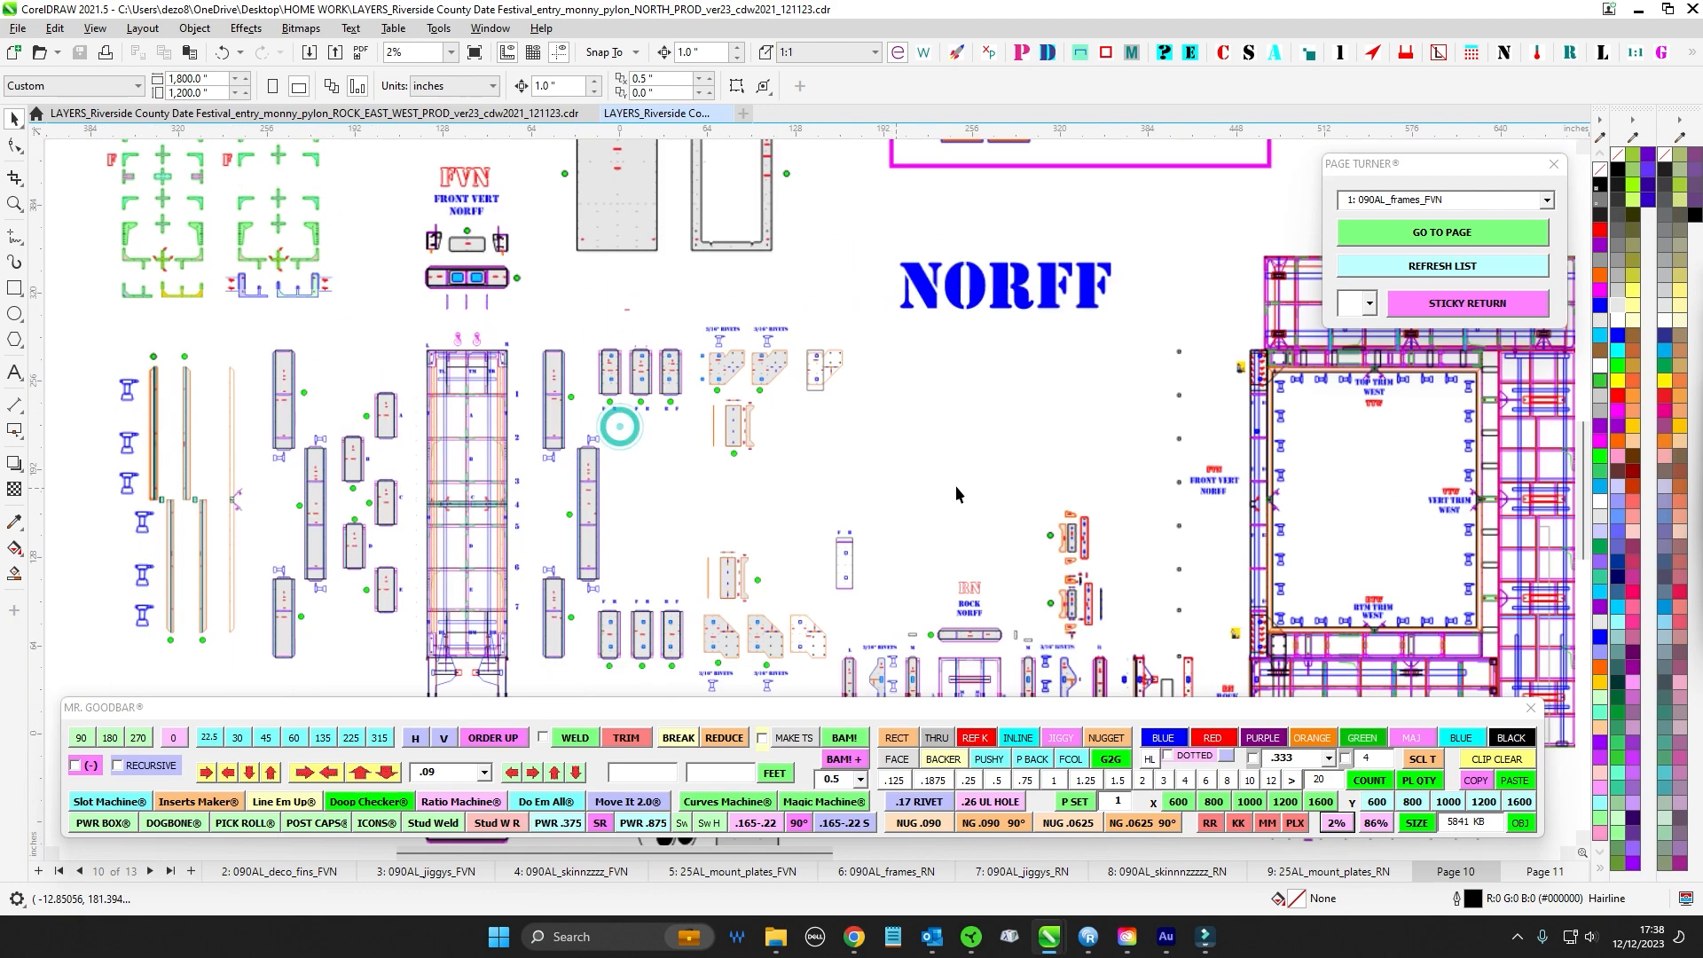
left_click_drag(959, 494, 863, 646)
left_click_drag(917, 396, 882, 521)
scroll(920, 263, "up", 3)
scroll(990, 270, "up", 2)
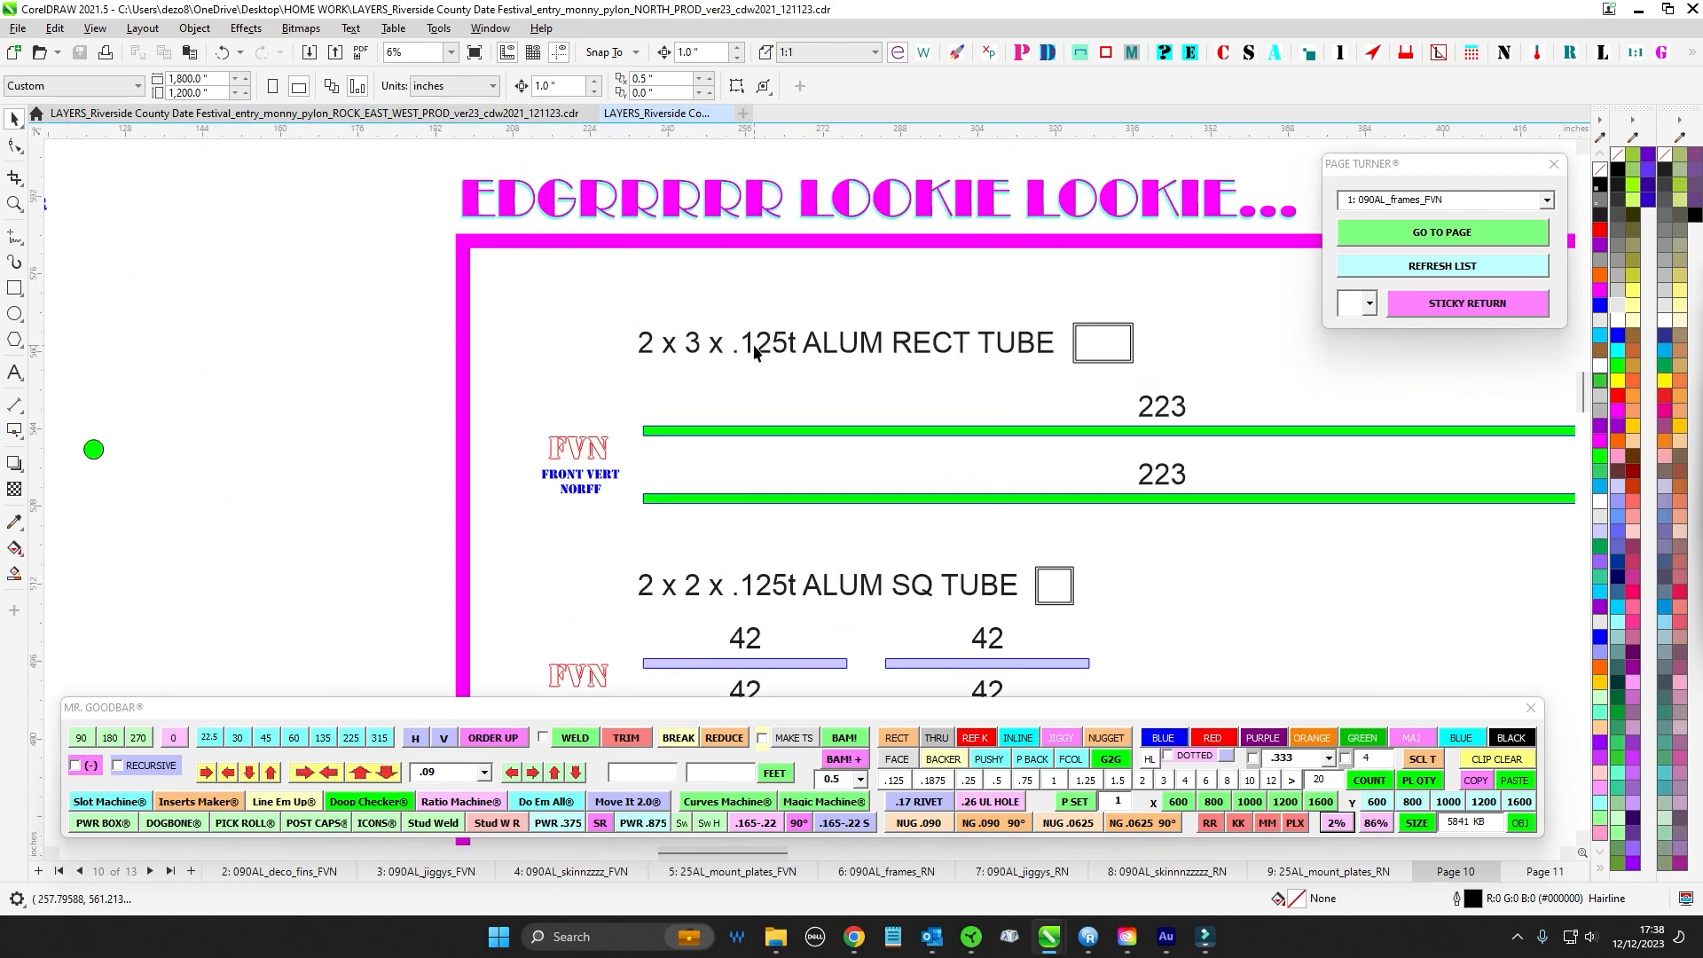
scroll(727, 382, "down", 4)
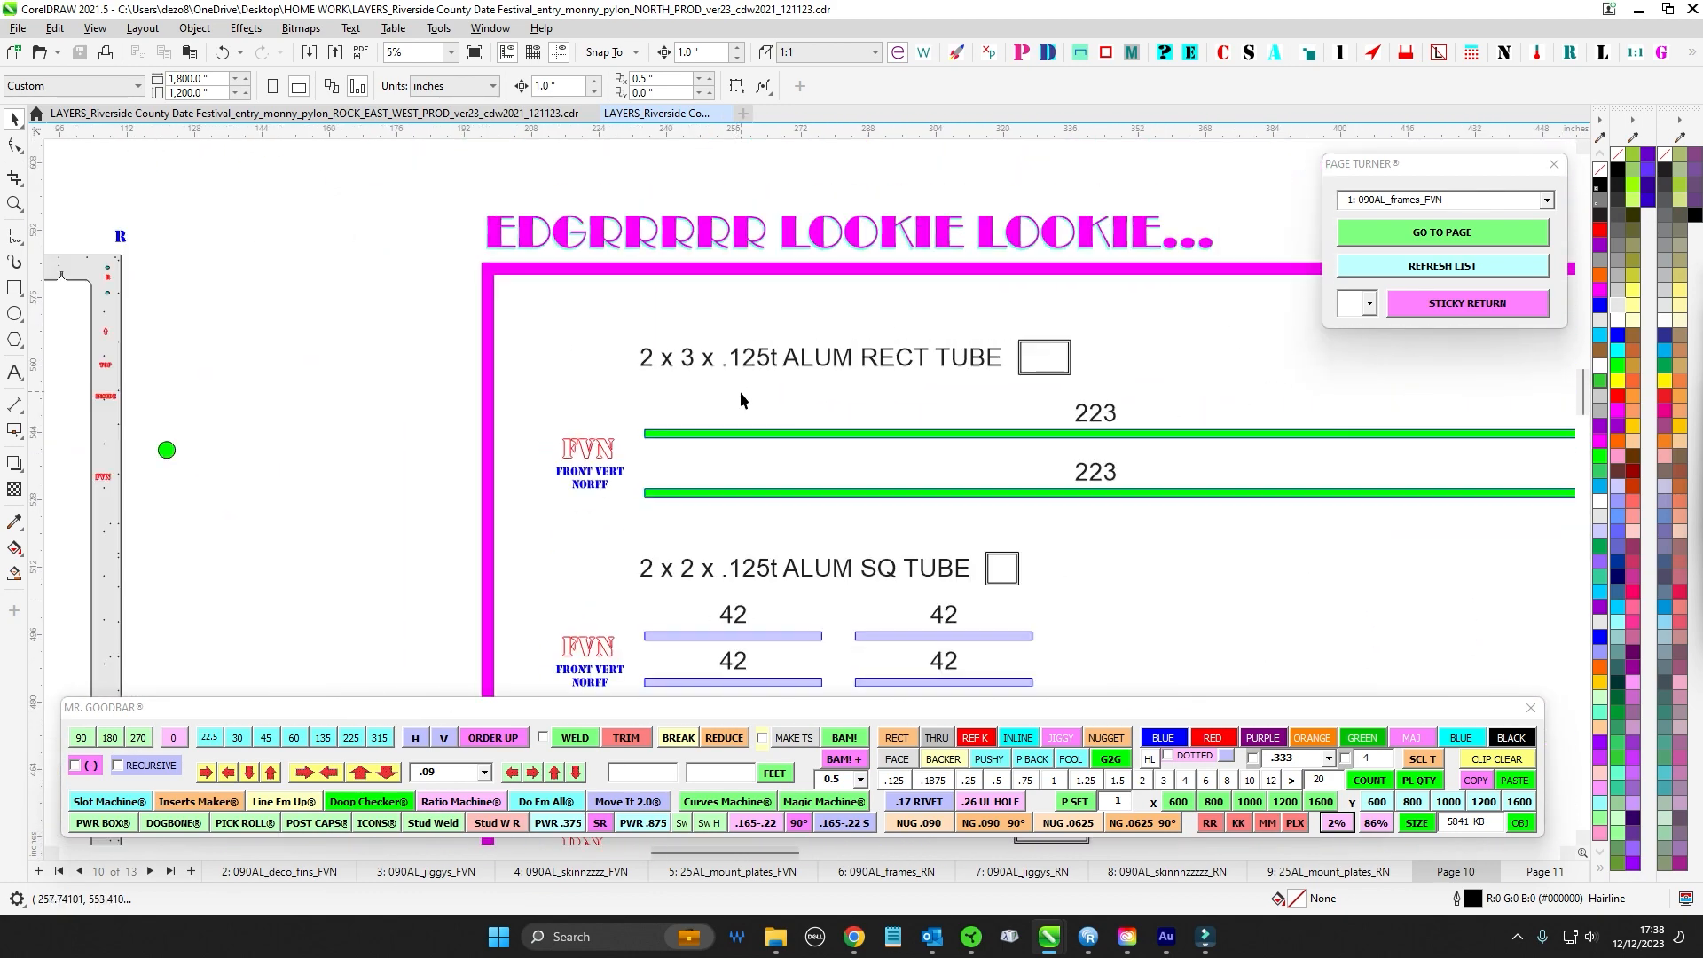
scroll(385, 470, "up", 2)
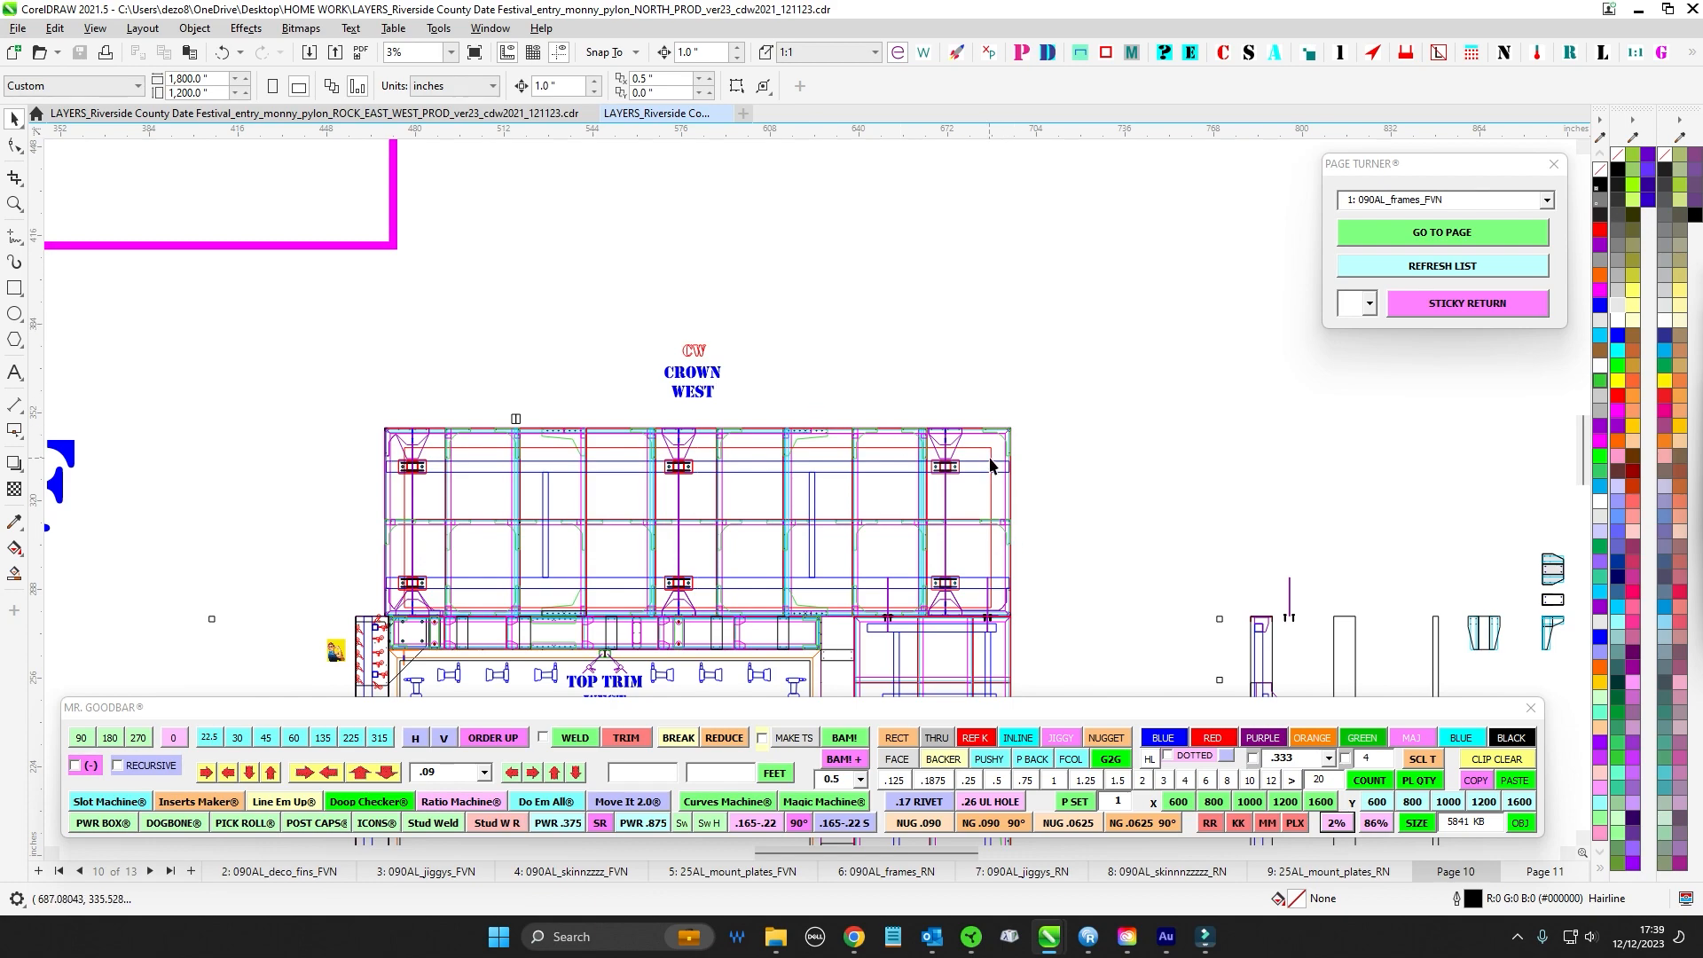
- Examine the assembly from the Crown West cabinet down to the Main Vert West section
scroll(1031, 502, "down", 1)
left_click_drag(810, 338, 977, 479)
scroll(589, 289, "up", 1)
scroll(592, 285, "down", 1)
left_click_drag(723, 450, 770, 202)
left_click_drag(696, 473, 554, 271)
scroll(732, 342, "up", 1)
left_click_drag(952, 476, 436, 423)
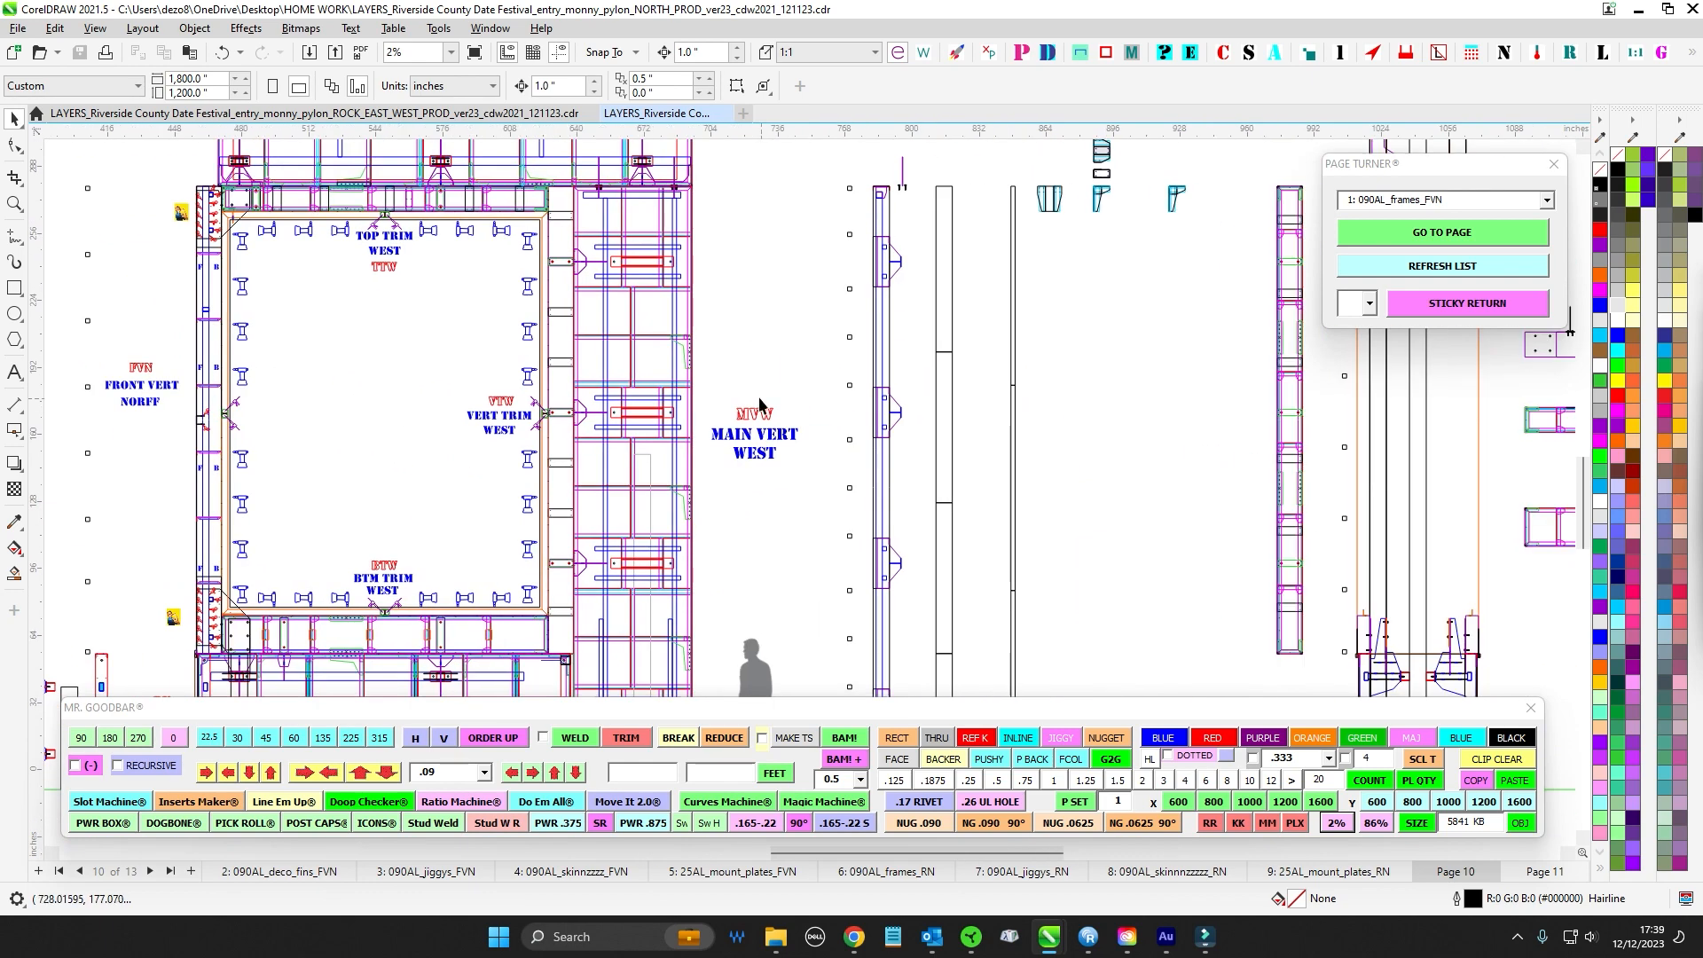
- Select the 2 x 2 vertical tube in Main Vert West, then clear it and mark out the Front Vert Norff column
left_click(674, 318)
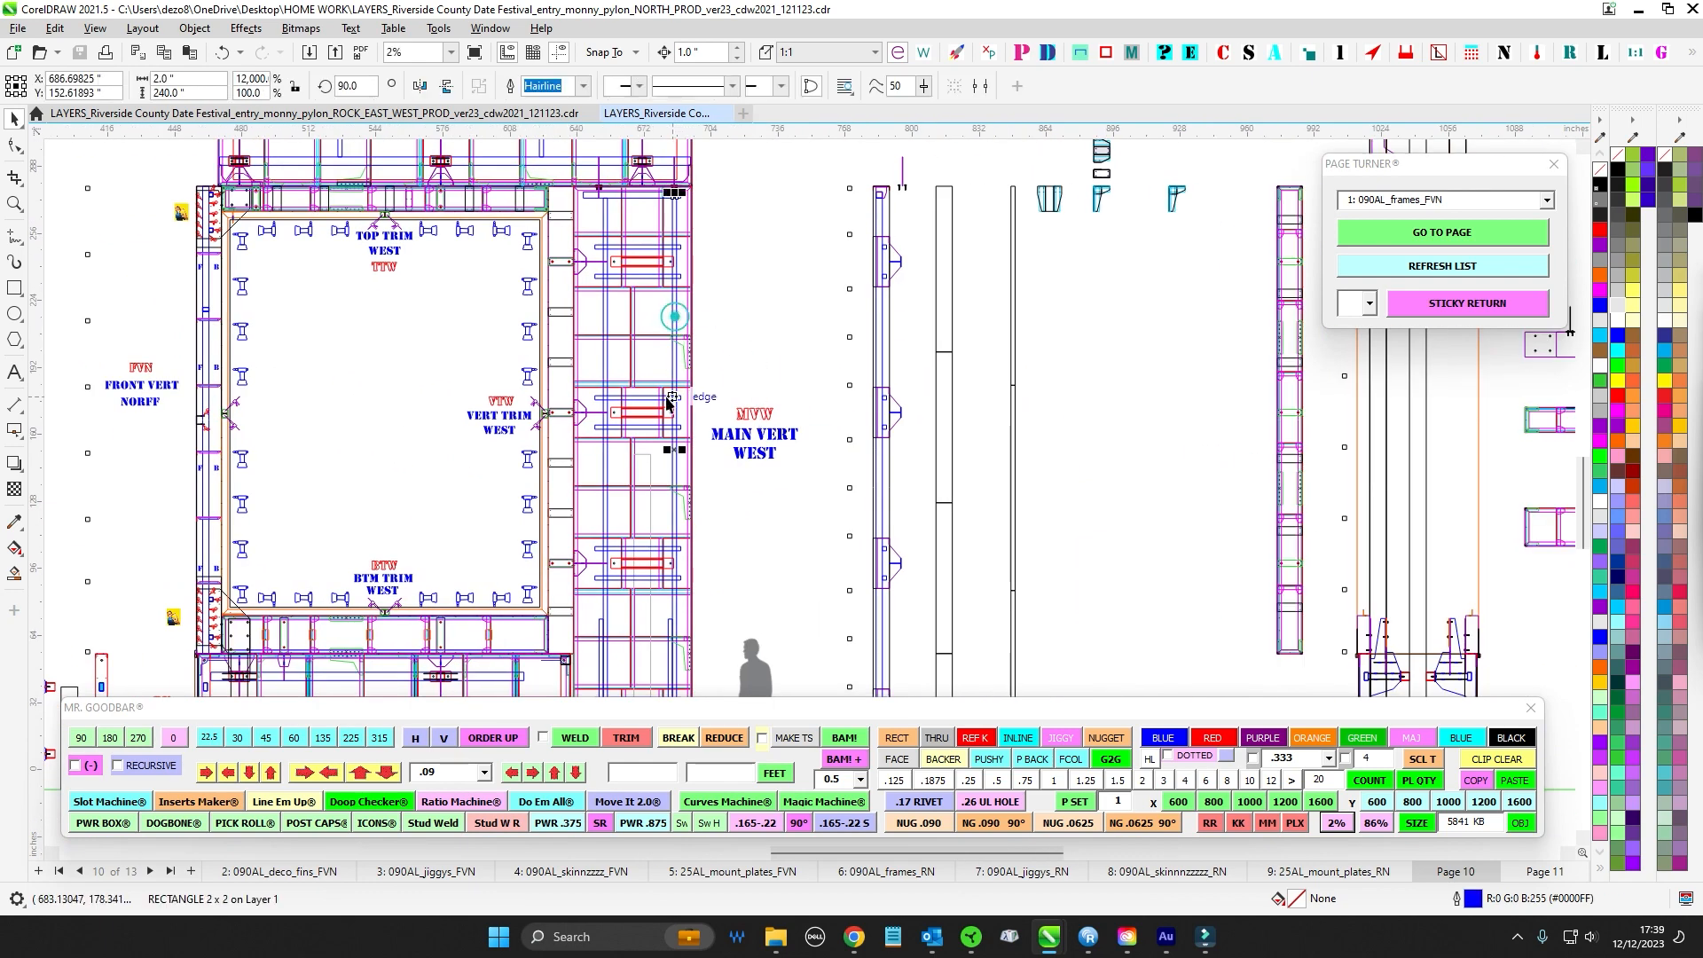
left_click_drag(355, 359, 665, 372)
left_click(376, 319)
scroll(517, 372, "down", 1)
left_click(665, 366)
mouse_move(529, 235)
left_mouse_down()
mouse_move(593, 587)
mouse_move(507, 213)
left_mouse_up()
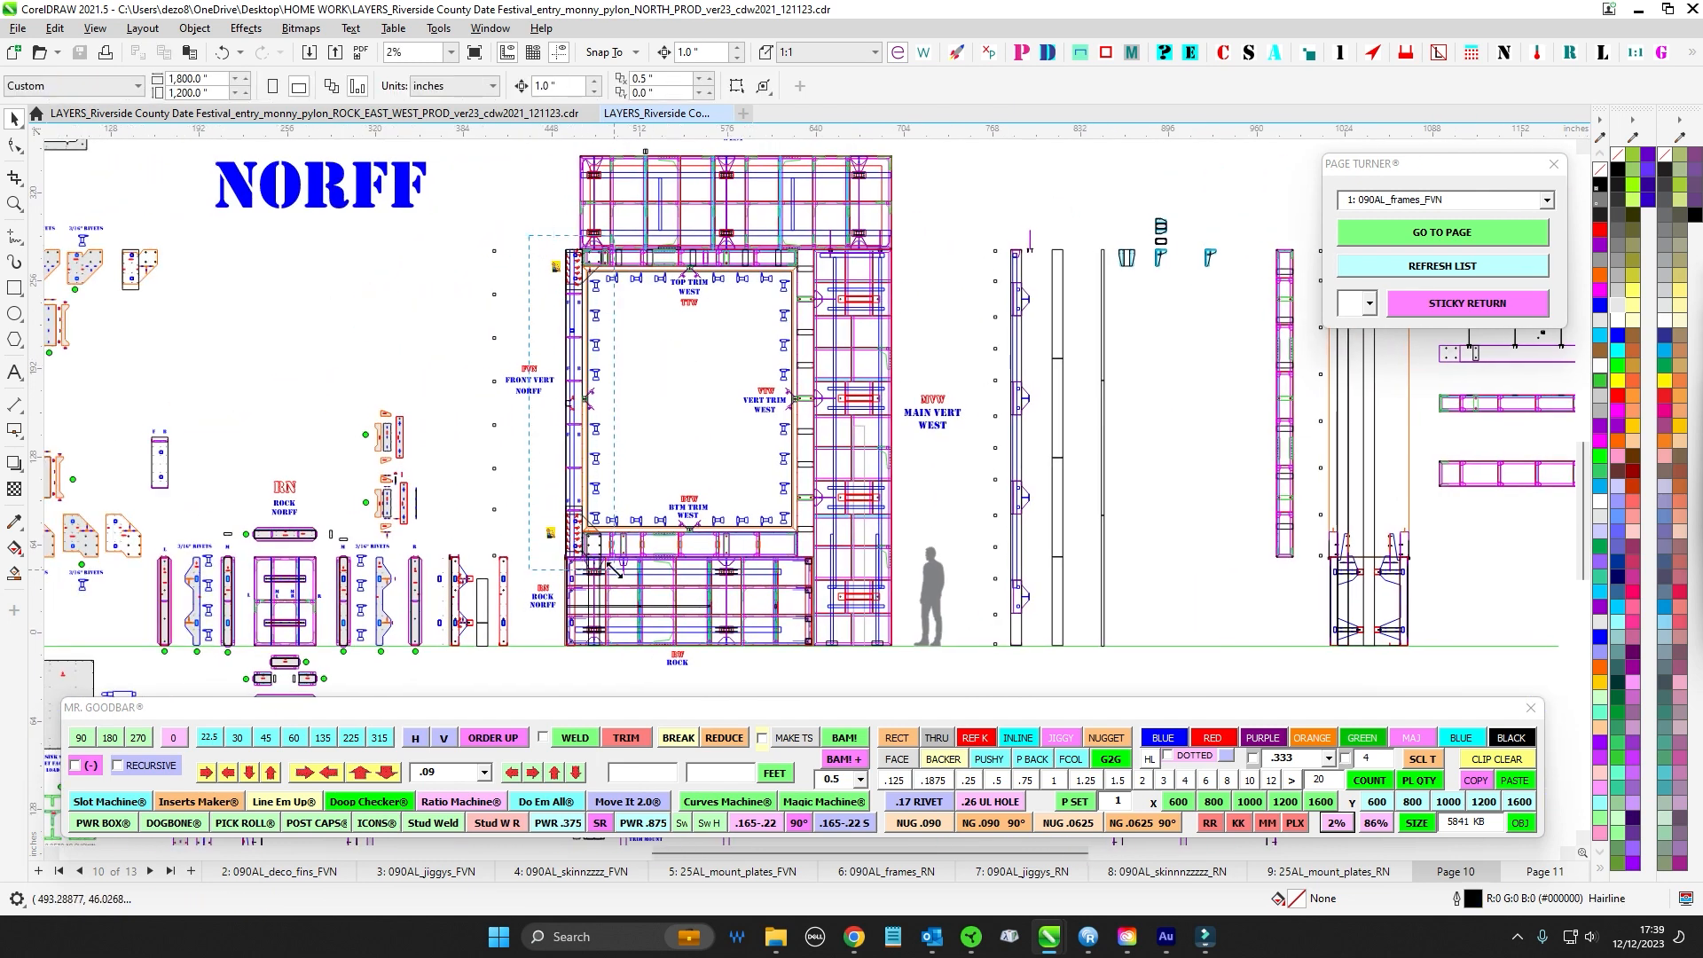
- Examine how Front Vert Norff and Main Vert West fit around the trim opening below Crown West
left_click_drag(153, 348, 484, 369)
left_click_drag(191, 361, 400, 356)
scroll(605, 337, "up", 1)
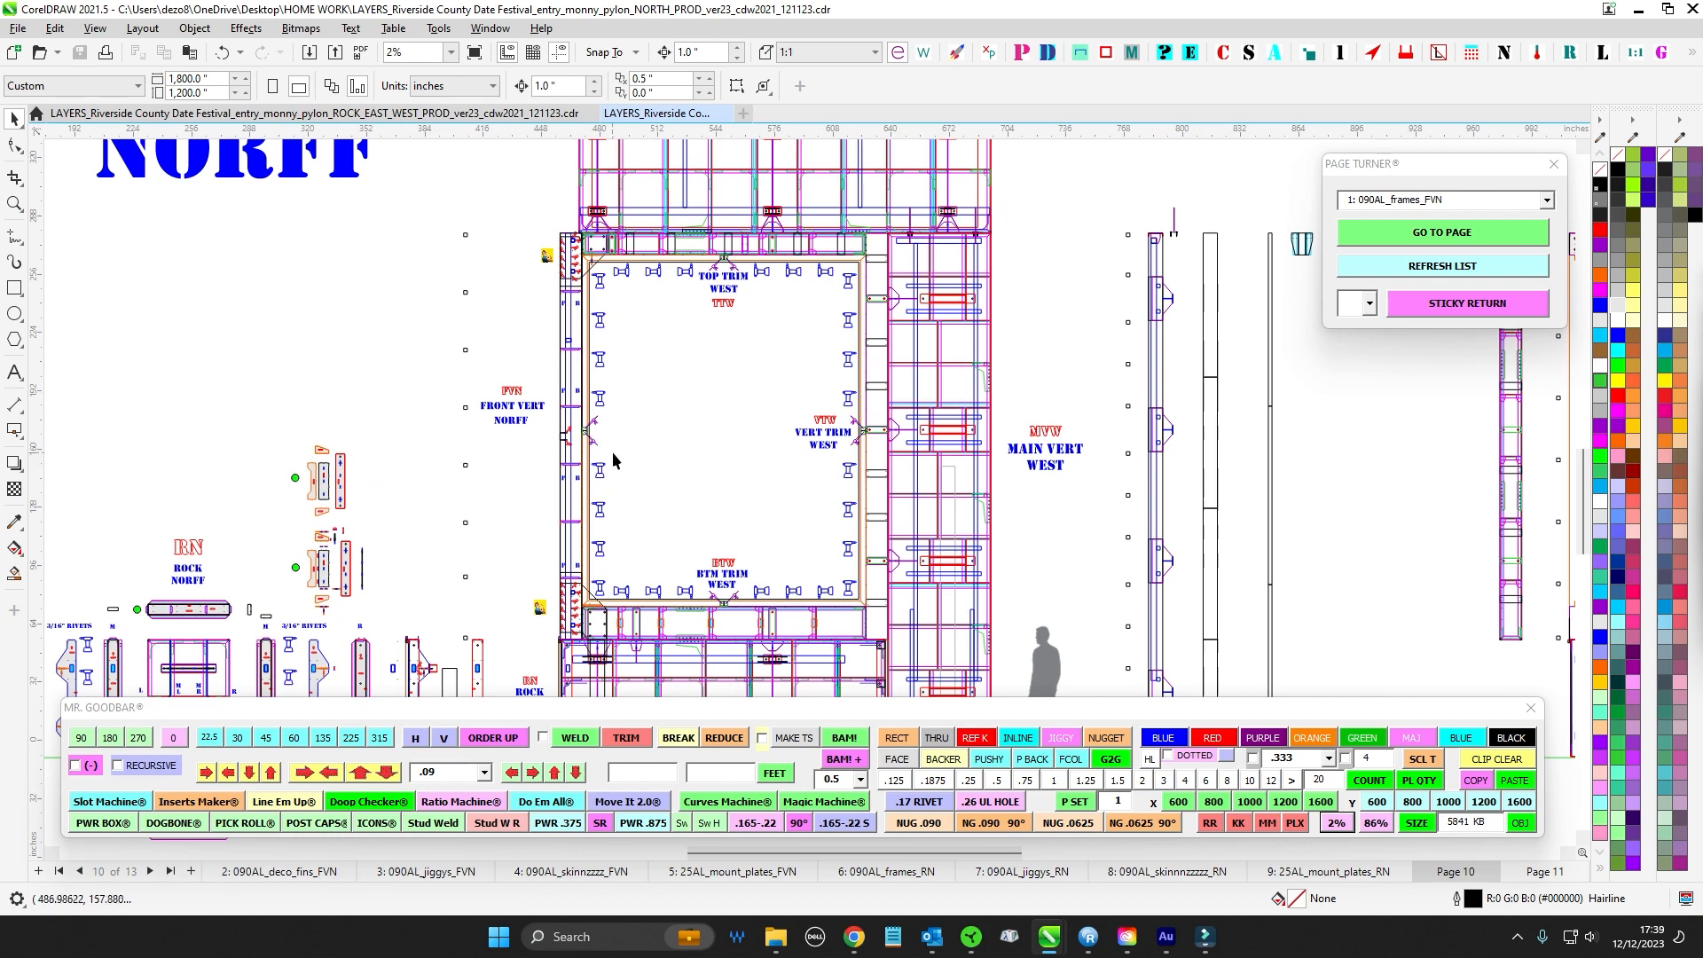
scroll(632, 472, "down", 1)
scroll(631, 536, "up", 2)
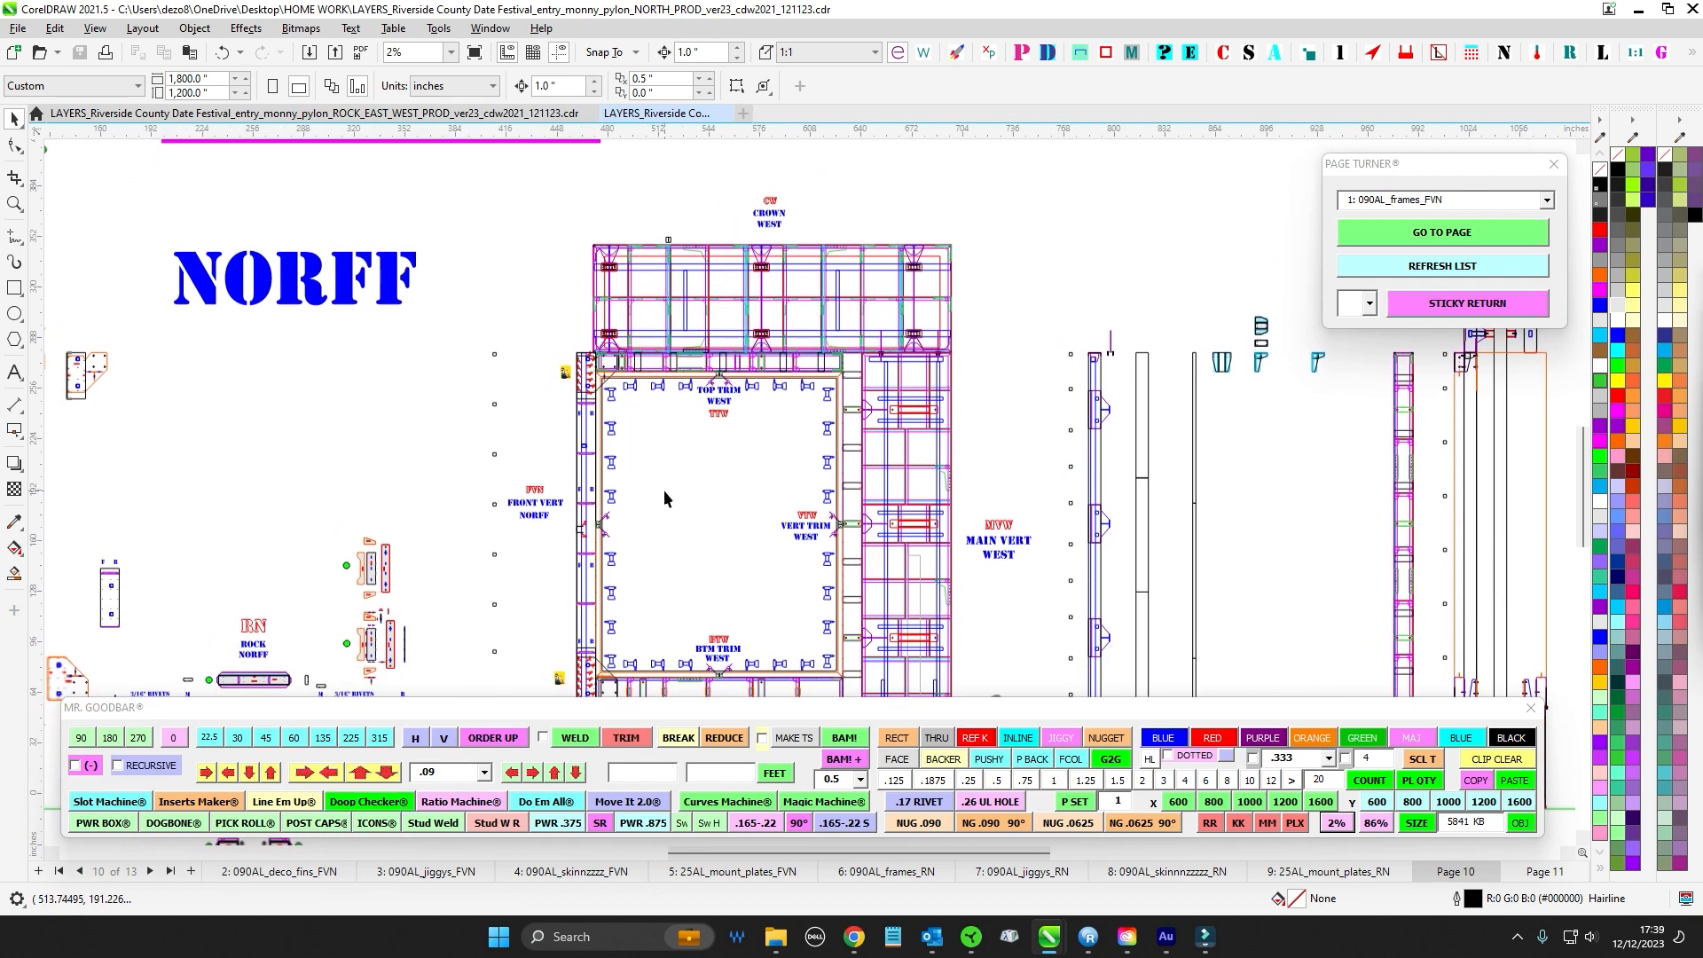
- Select all parts of the Crown West cabinet at the top of the assembly
left_click_drag(684, 276, 619, 408)
scroll(618, 409, "up", 2)
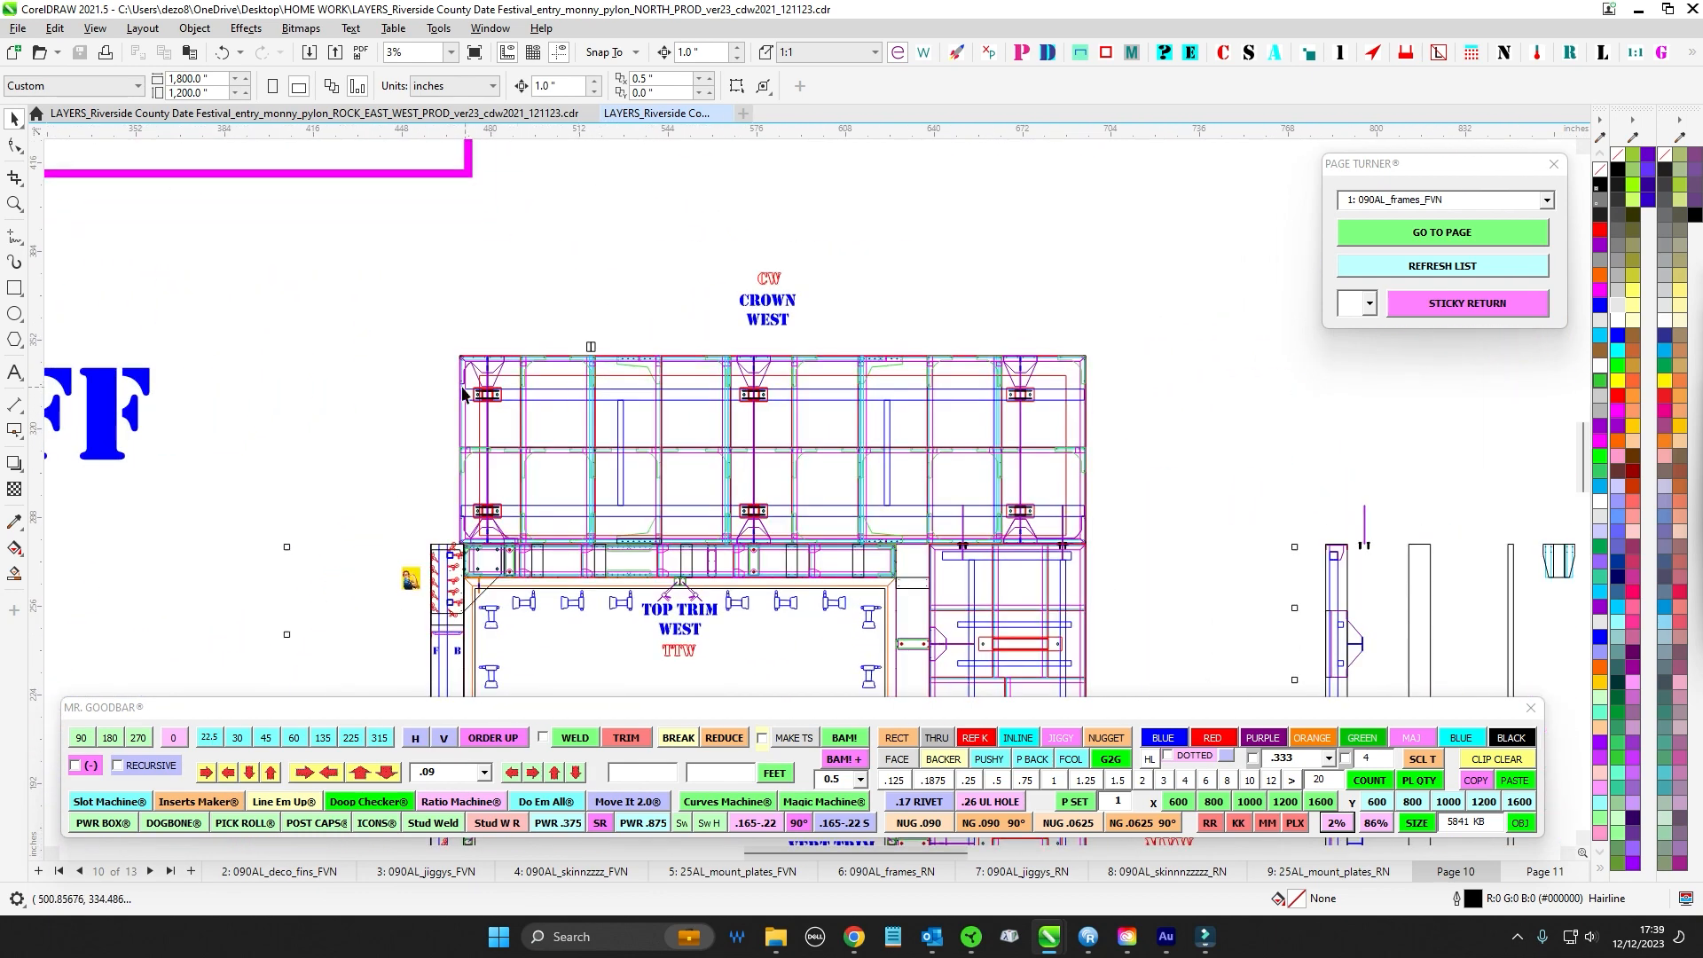
left_click_drag(413, 324, 1189, 564)
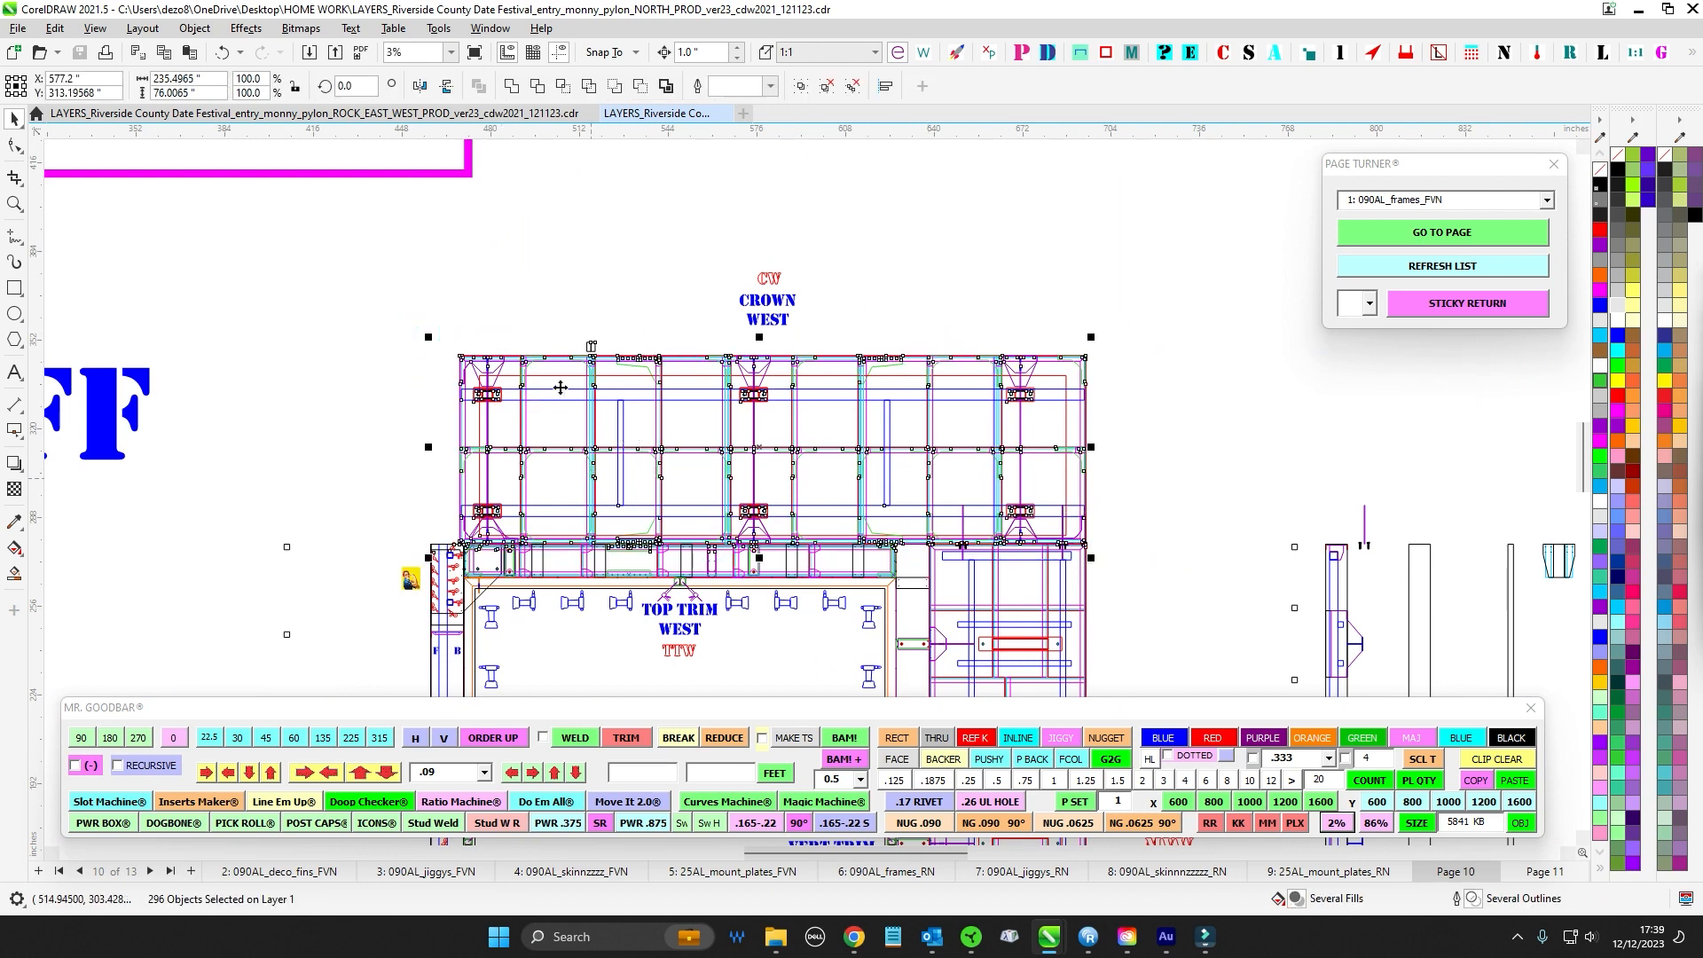
- Select all parts of the RW Rock cabinet at the base of the assembly, below Btm Trim West
scroll(1220, 404, "down", 2)
left_click_drag(1220, 404, 703, 312)
left_click_drag(735, 409, 788, 210)
left_click_drag(451, 460, 638, 459)
scroll(639, 460, "up", 1)
scroll(639, 459, "up", 1)
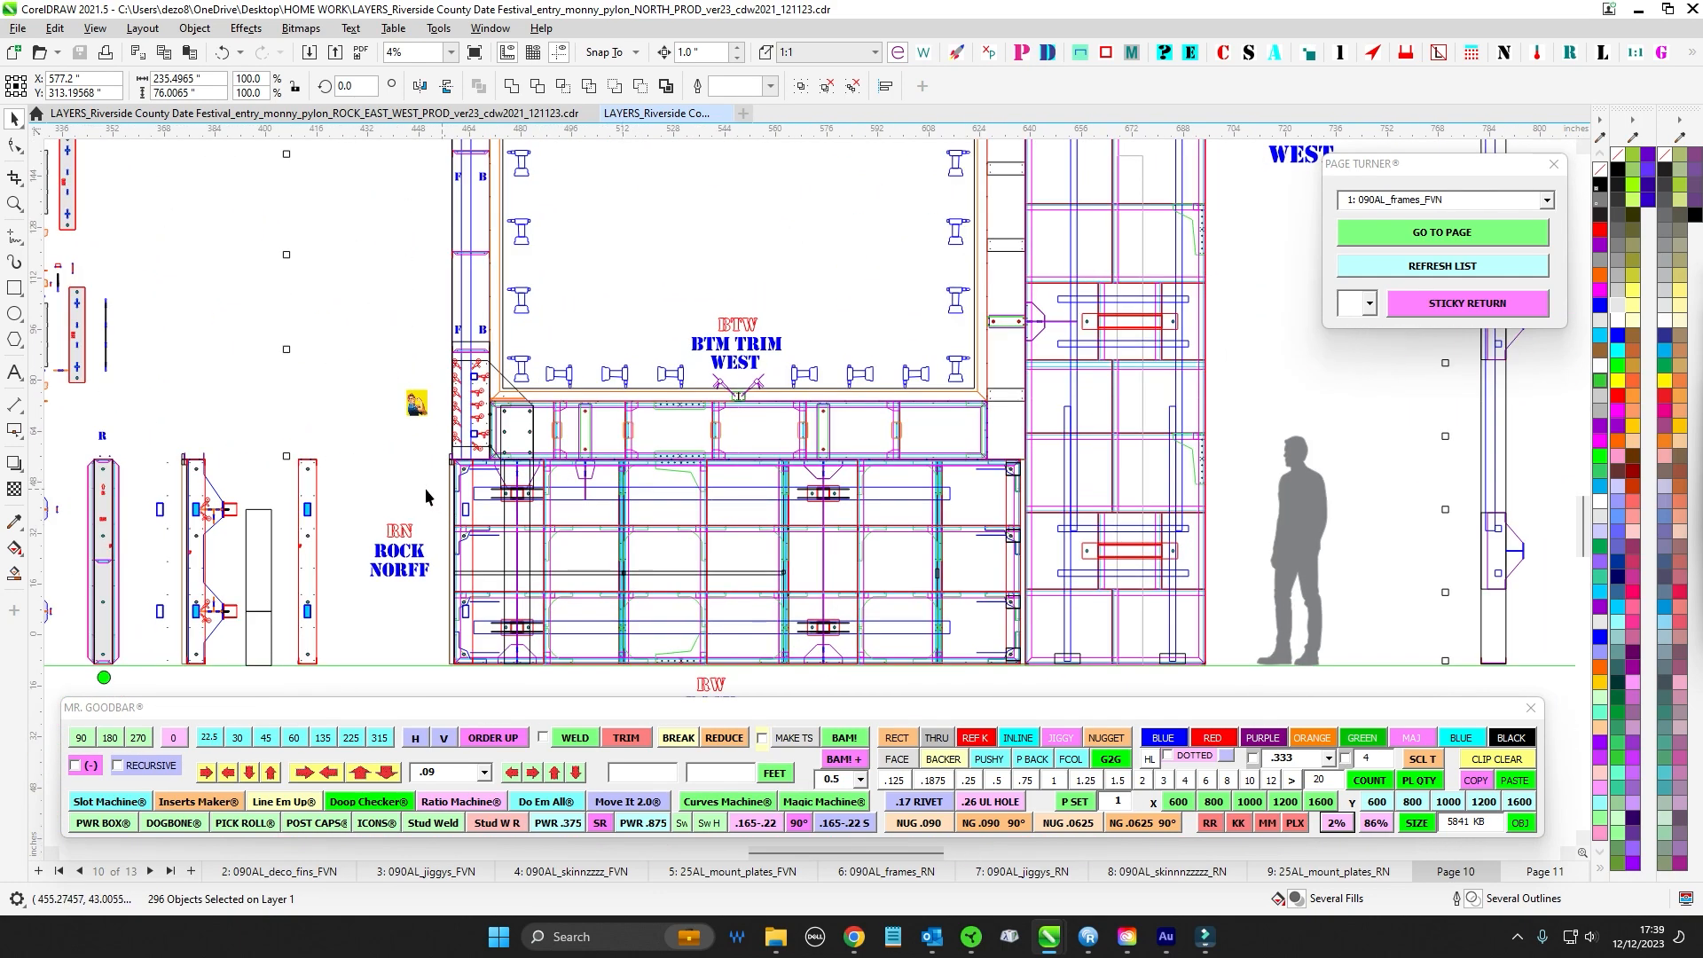
left_click_drag(411, 478, 1000, 646)
scroll(978, 568, "down", 1)
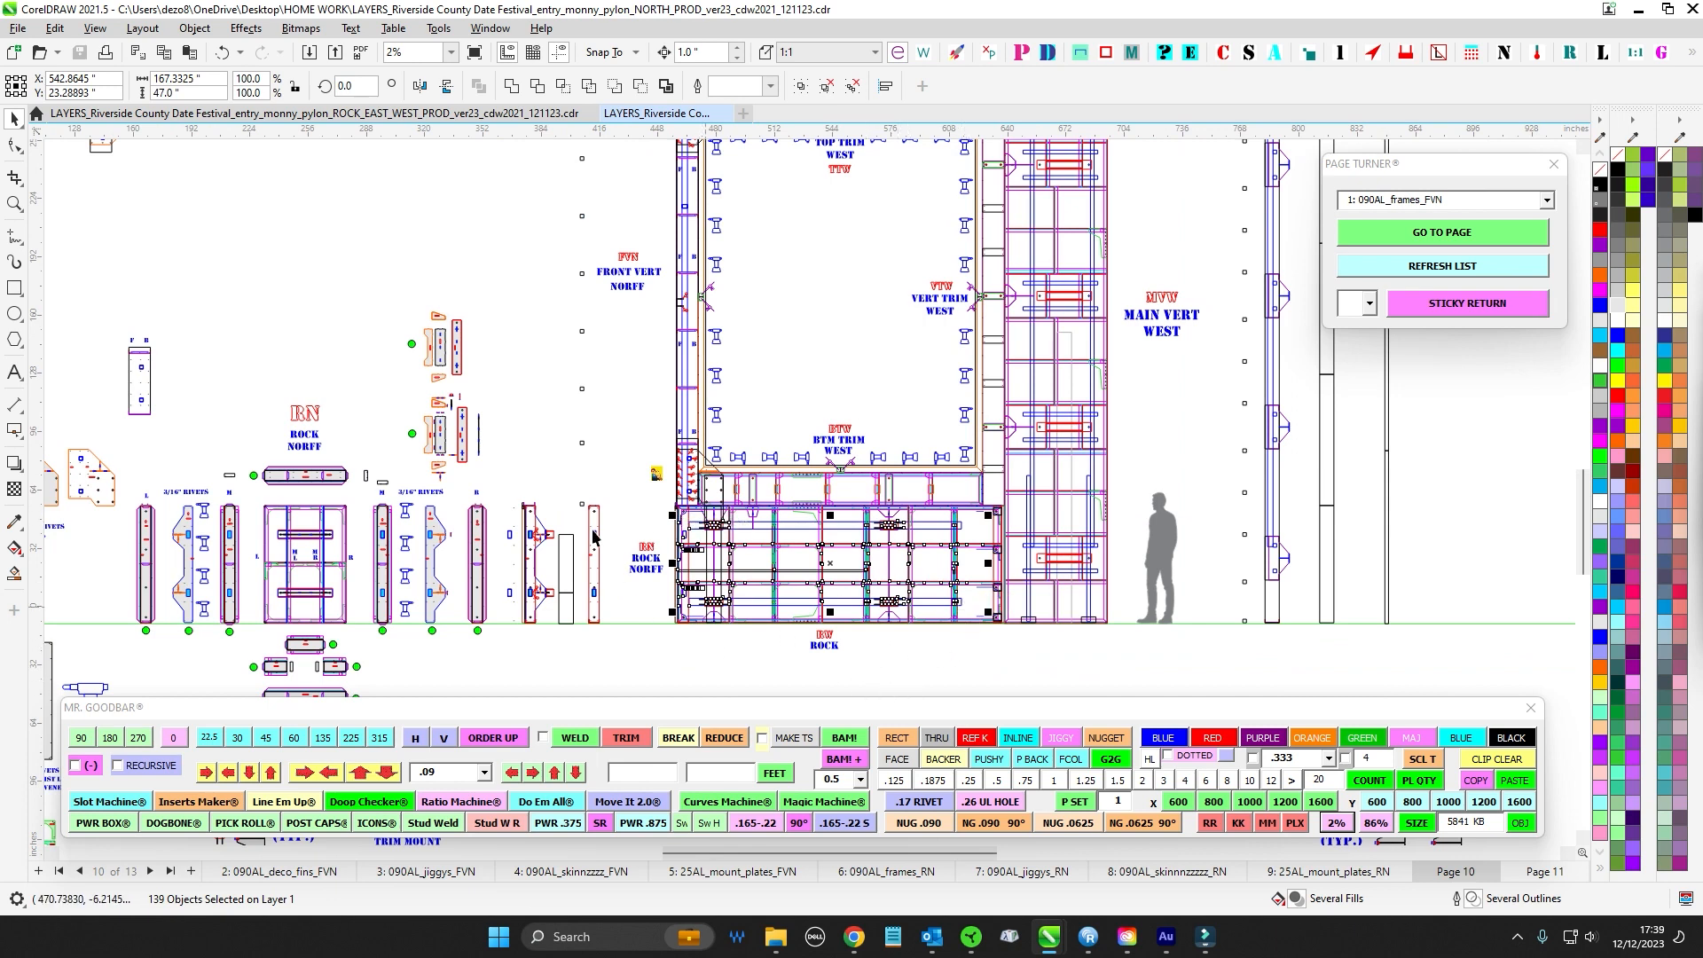
- Examine the whole assembly from the base to Crown West and across to the Front Vert Norff part layouts
scroll(1169, 386, "down", 3)
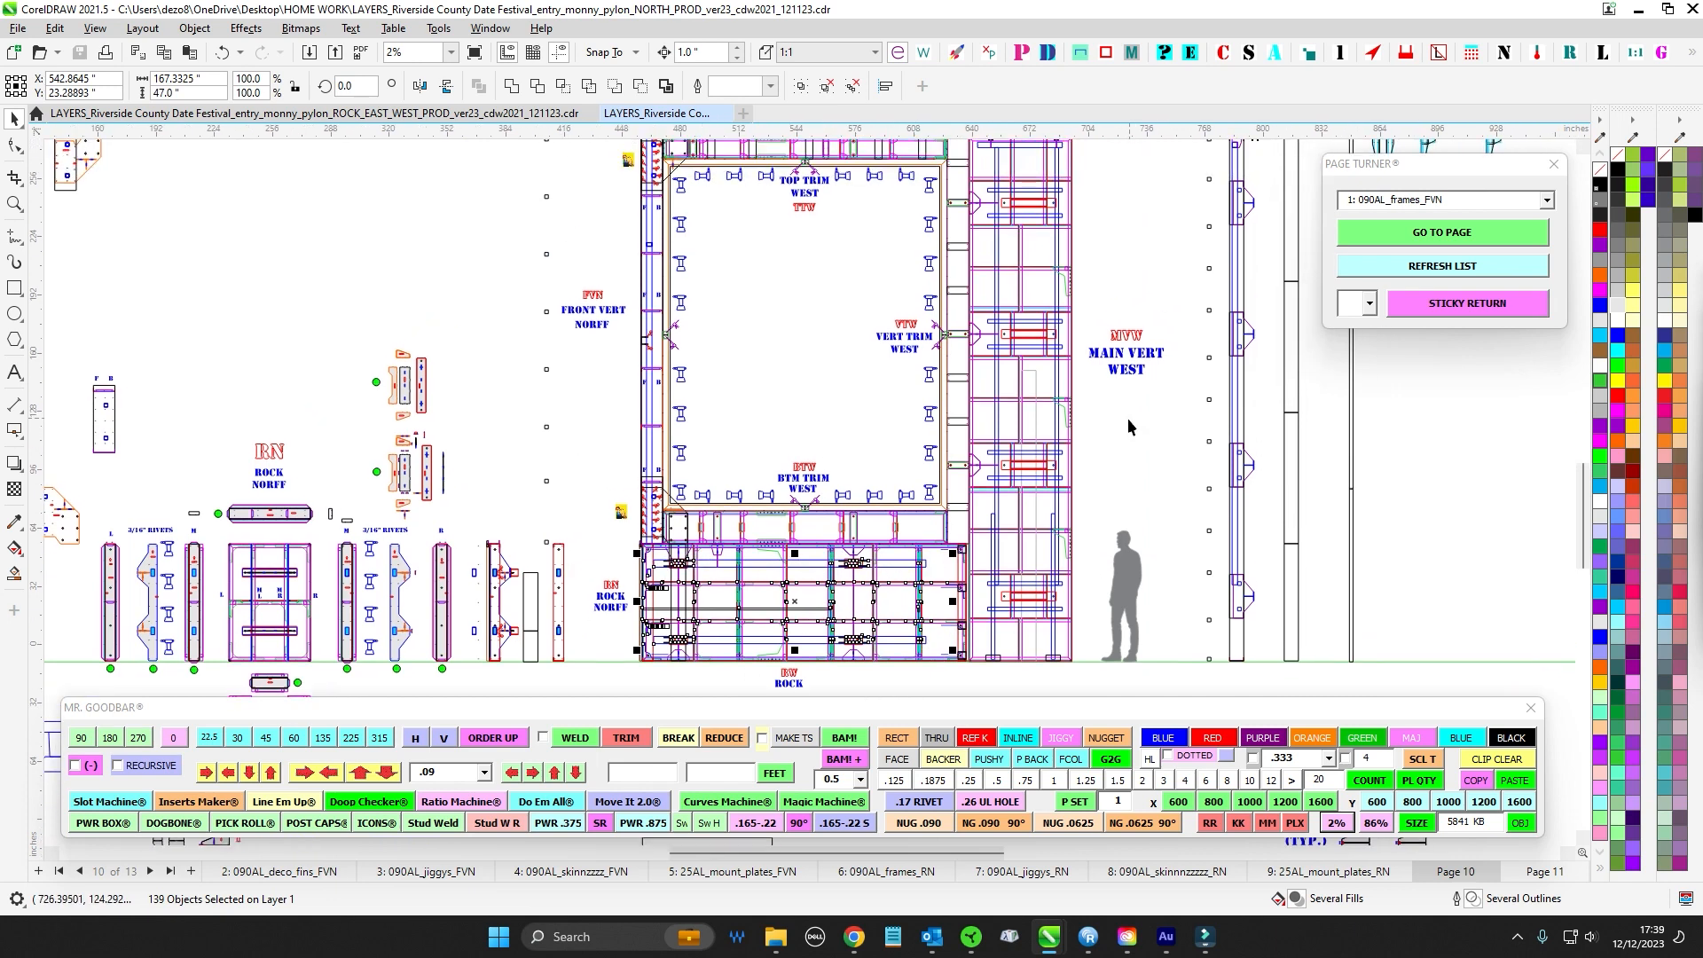
left_click_drag(662, 360, 663, 627)
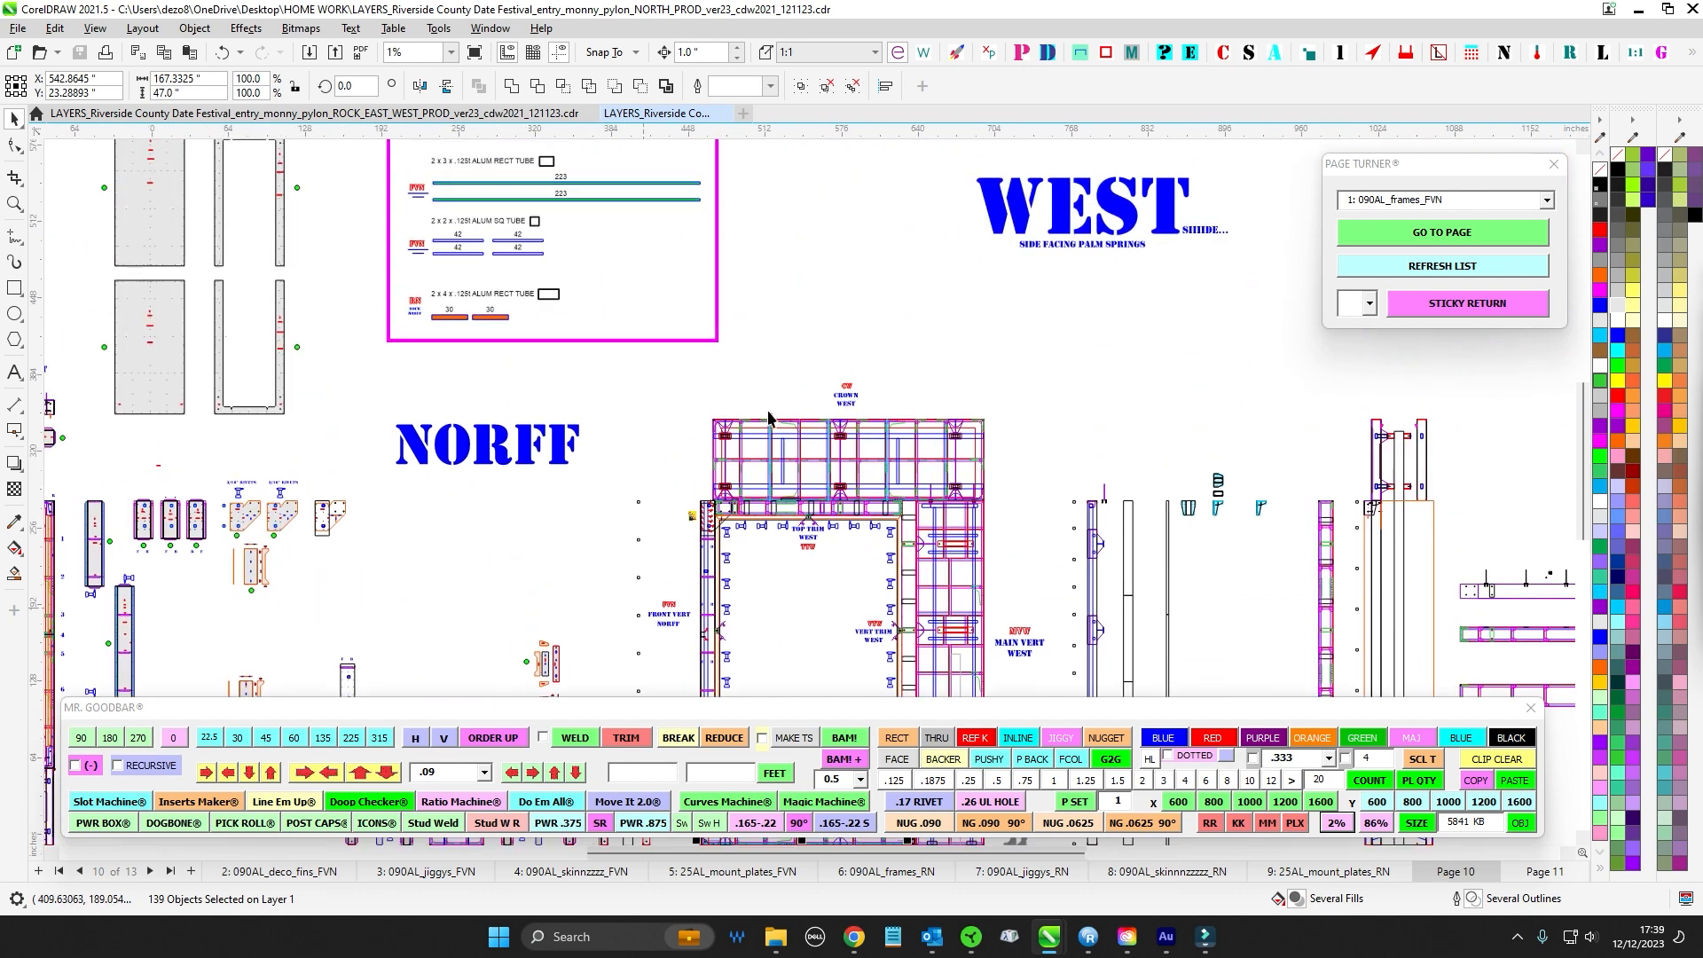
left_click_drag(783, 262, 737, 422)
scroll(526, 329, "up", 2)
scroll(530, 342, "down", 3)
scroll(581, 382, "down", 3)
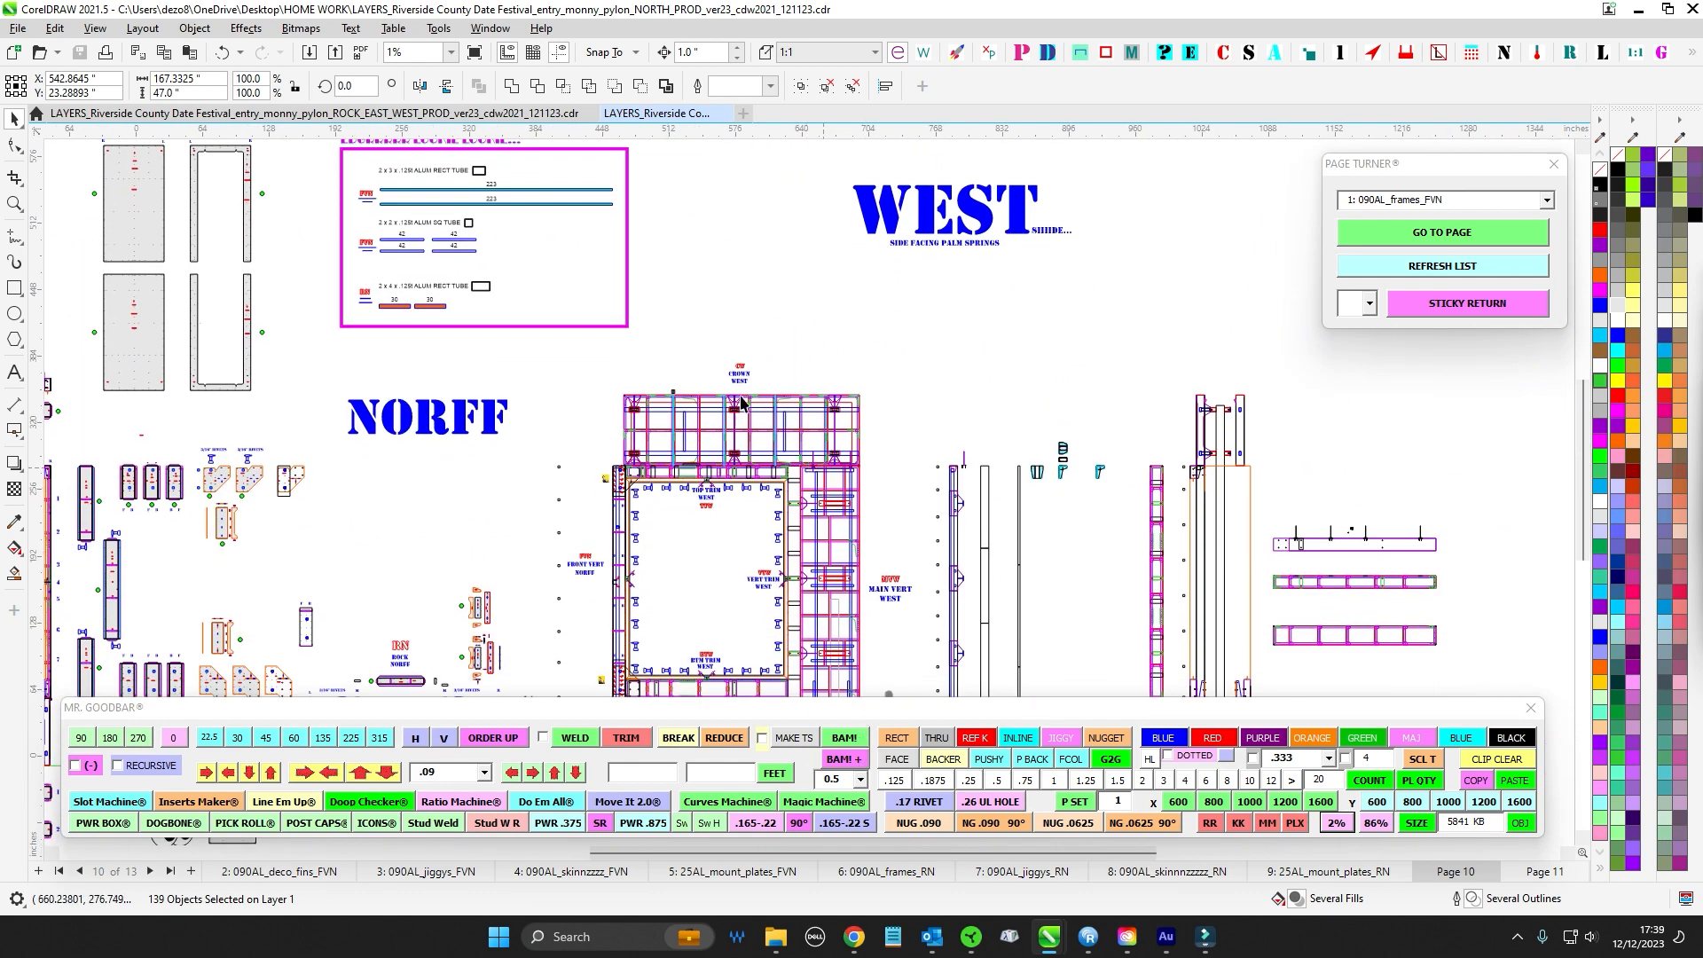
scroll(573, 503, "left", 5)
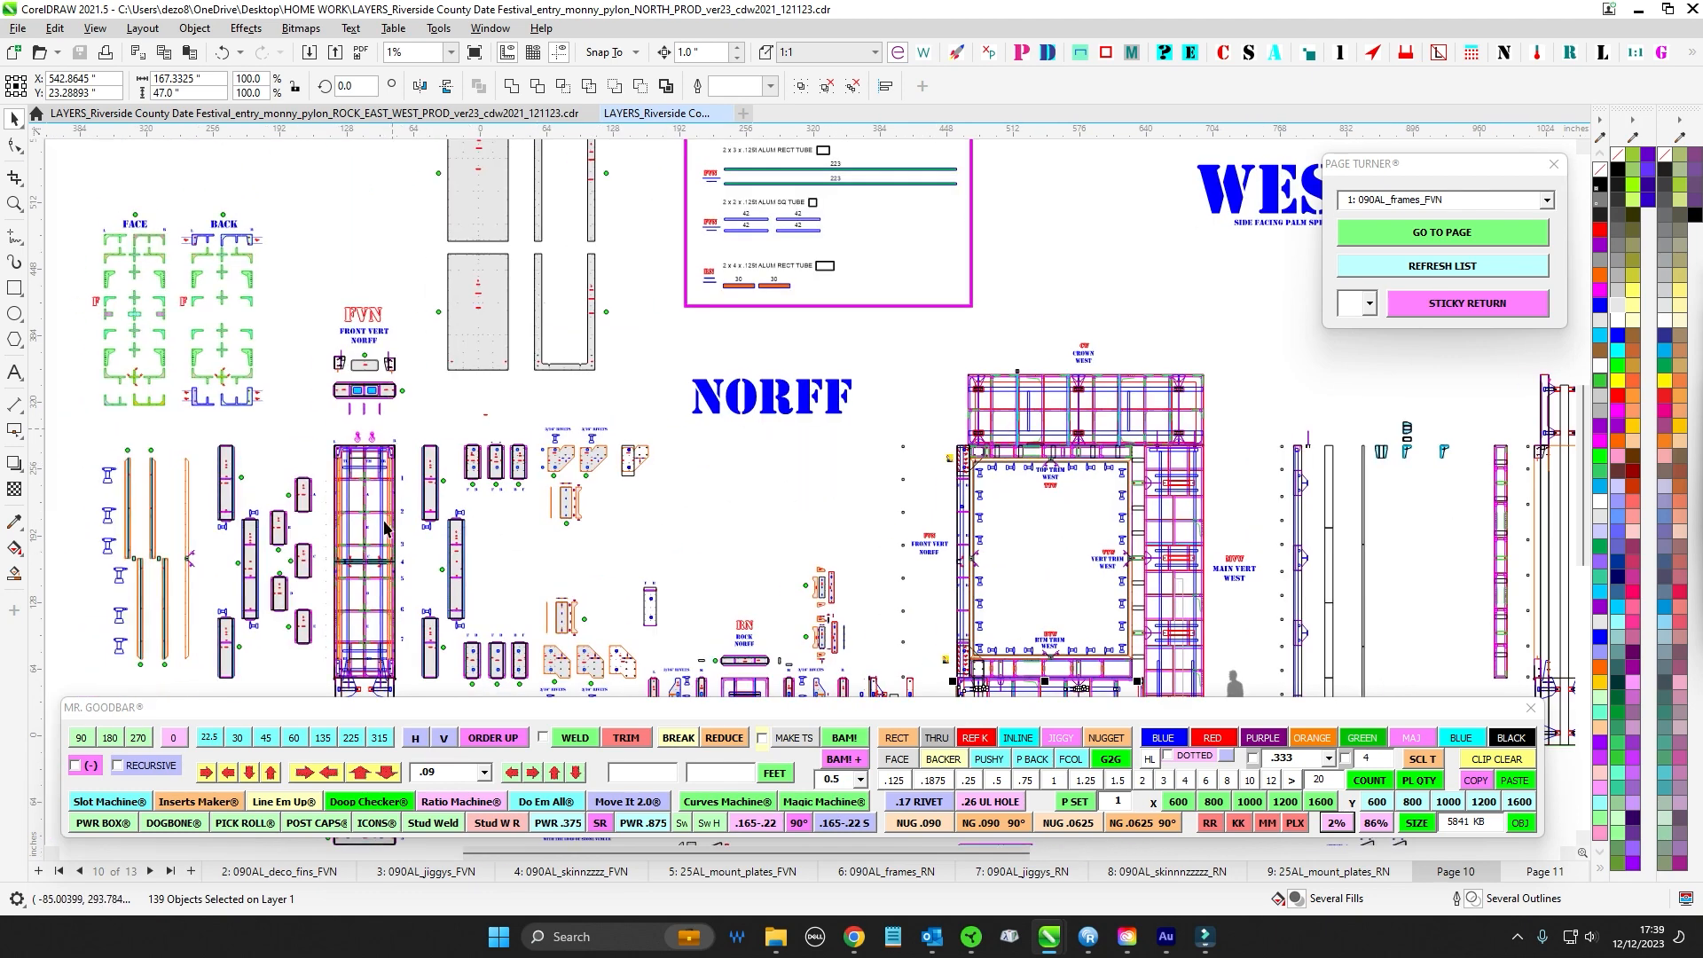
- Select the 2 x 3 x .125t ALUM RECT TUBE label in the cut list, compare the list with the assembly, and clear the selection
scroll(826, 423, "up", 3)
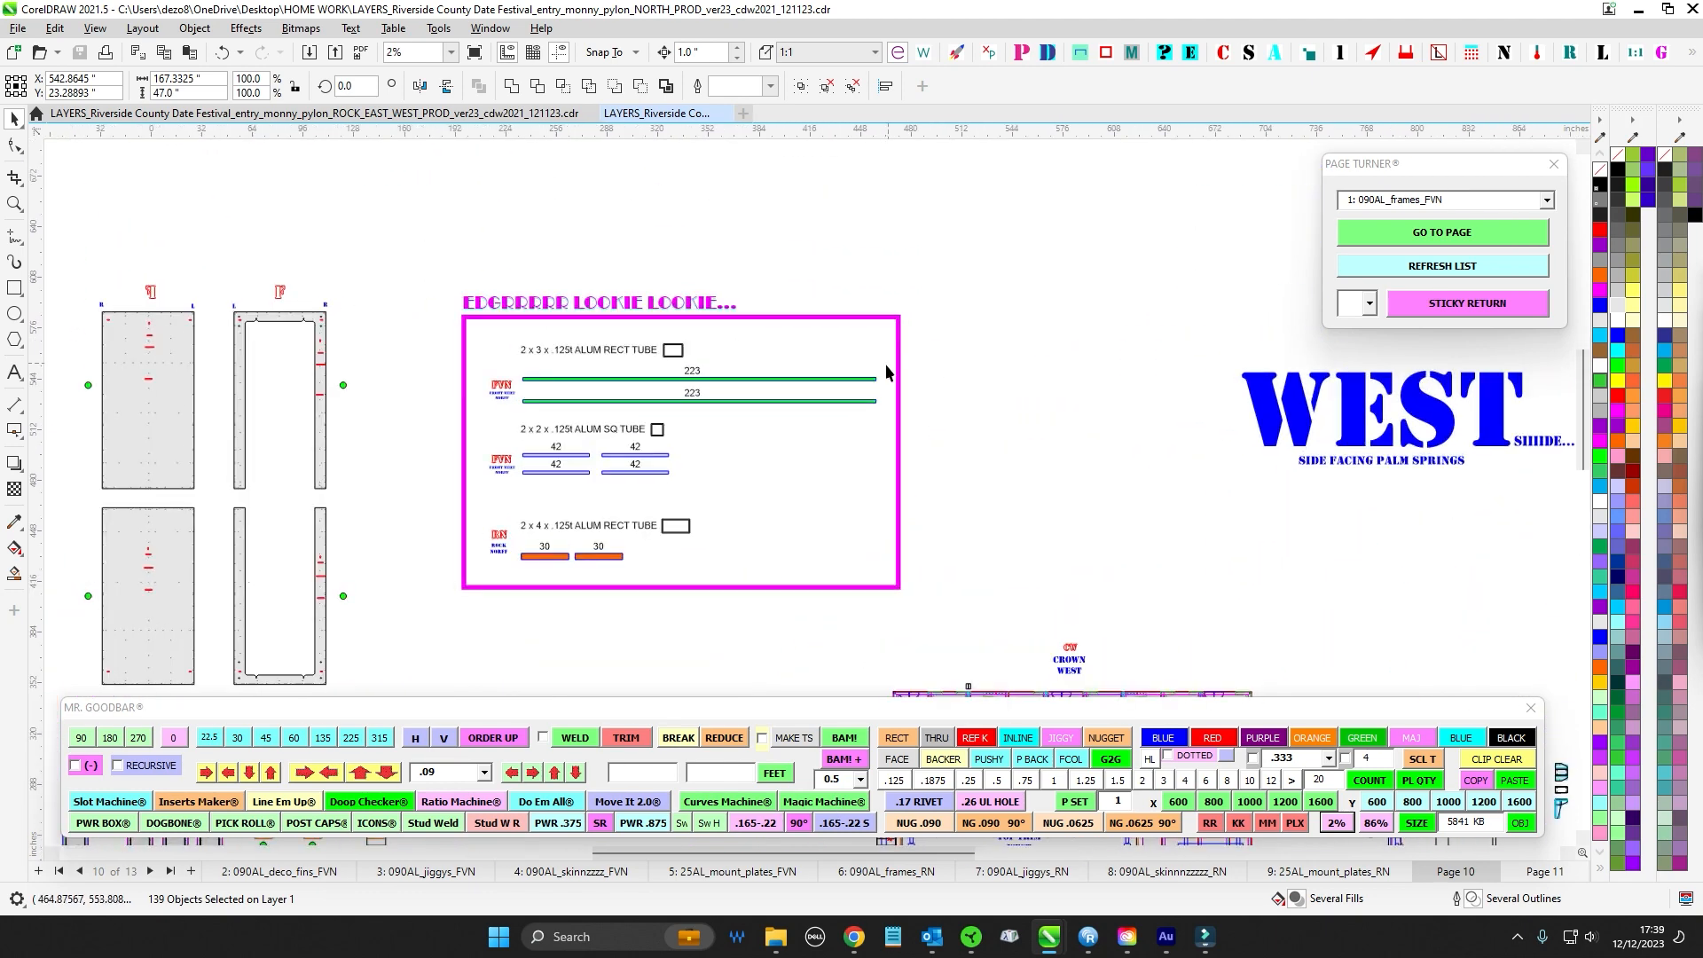
scroll(525, 357, "up", 3)
left_click_drag(501, 335, 757, 376)
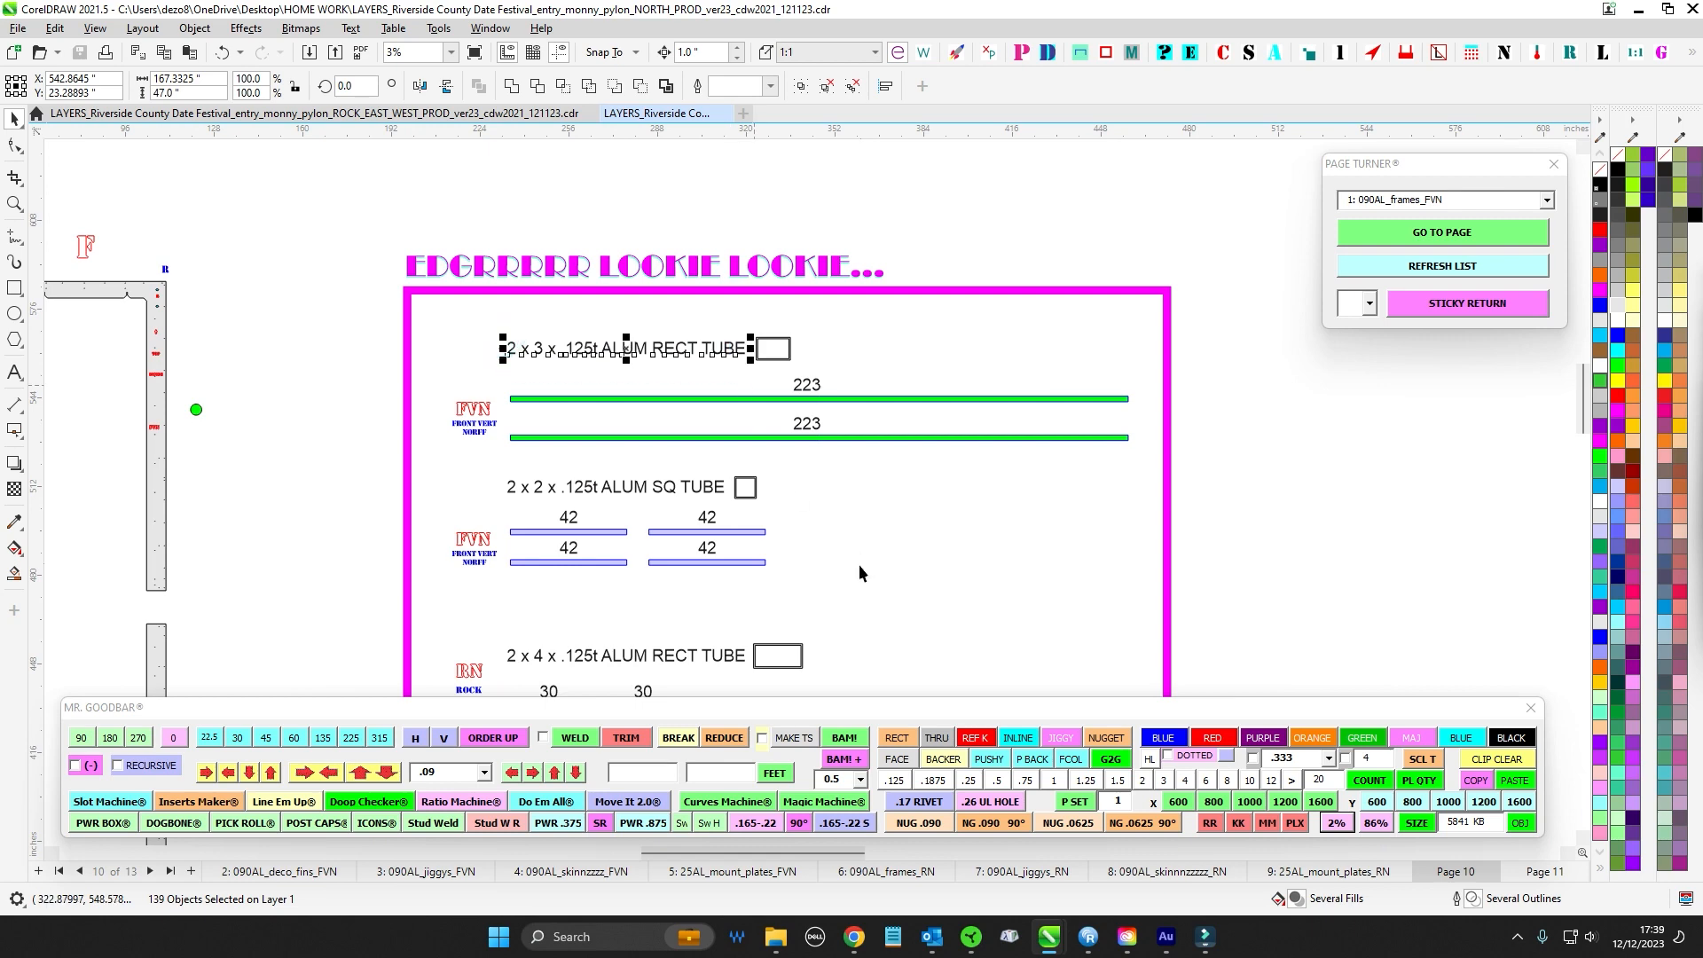
scroll(993, 621, "down", 3)
left_click_drag(1020, 631, 832, 397)
left_click_drag(1046, 674, 851, 500)
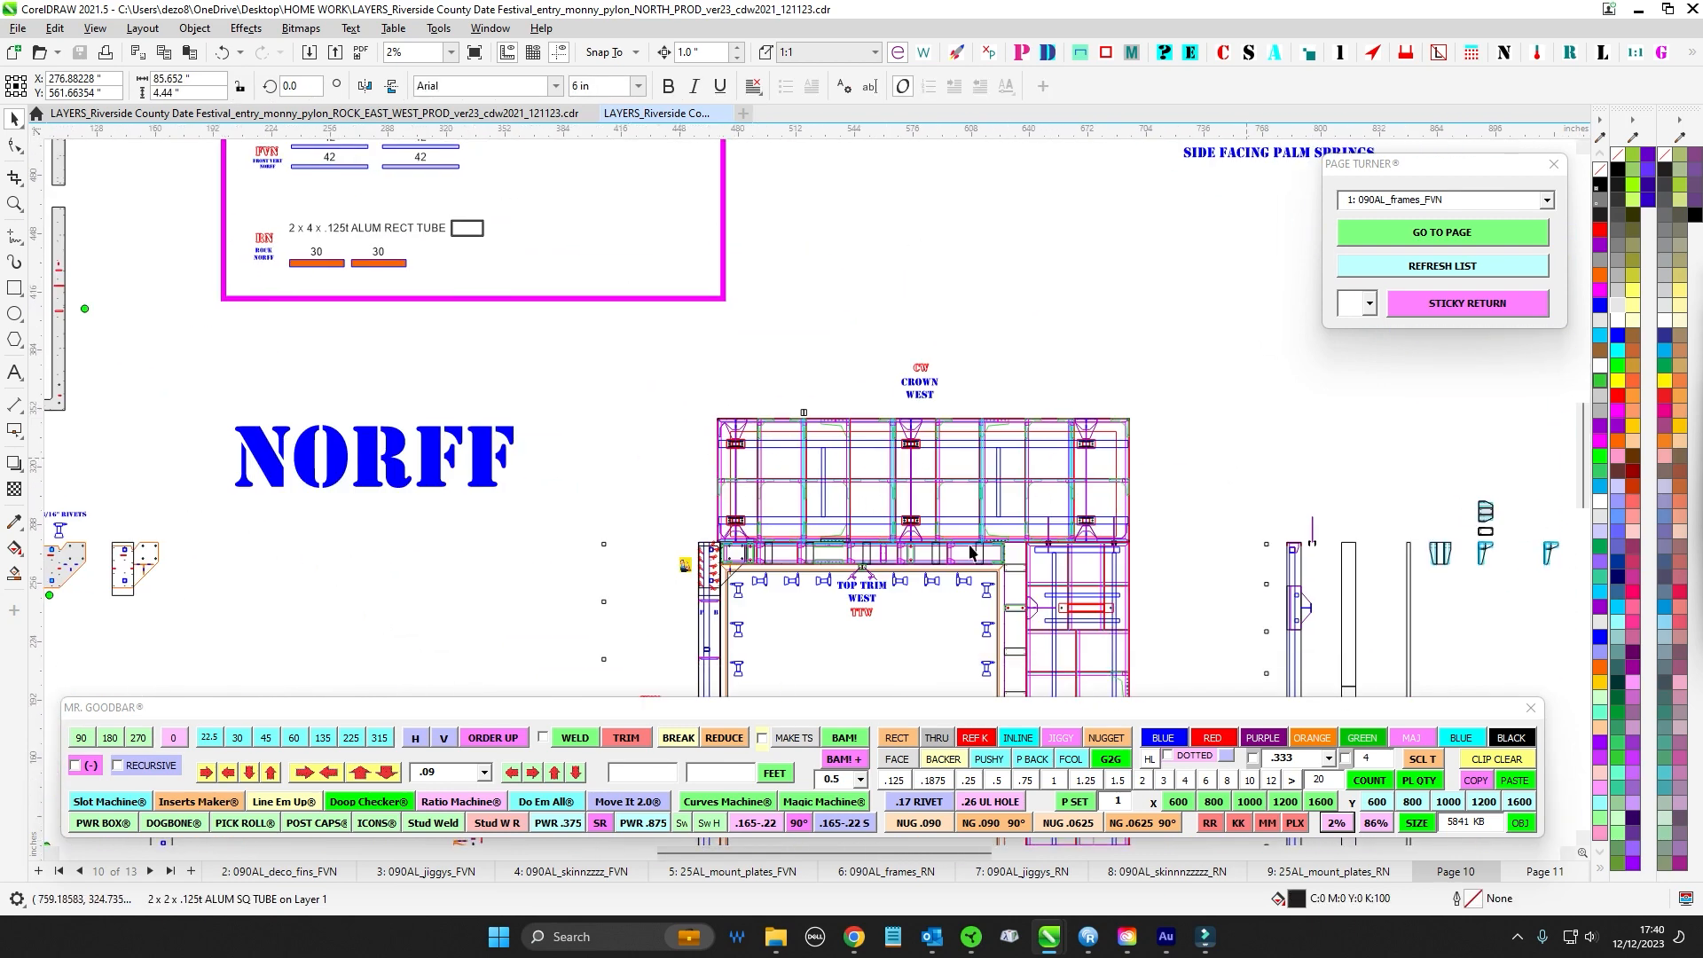
scroll(977, 317, "down", 1)
scroll(566, 256, "up", 4)
mouse_move(978, 317)
left_mouse_down()
mouse_move(1065, 472)
mouse_move(1010, 493)
mouse_move(1087, 414)
mouse_move(1120, 340)
left_mouse_up()
scroll(794, 393, "down", 4)
left_click(794, 392)
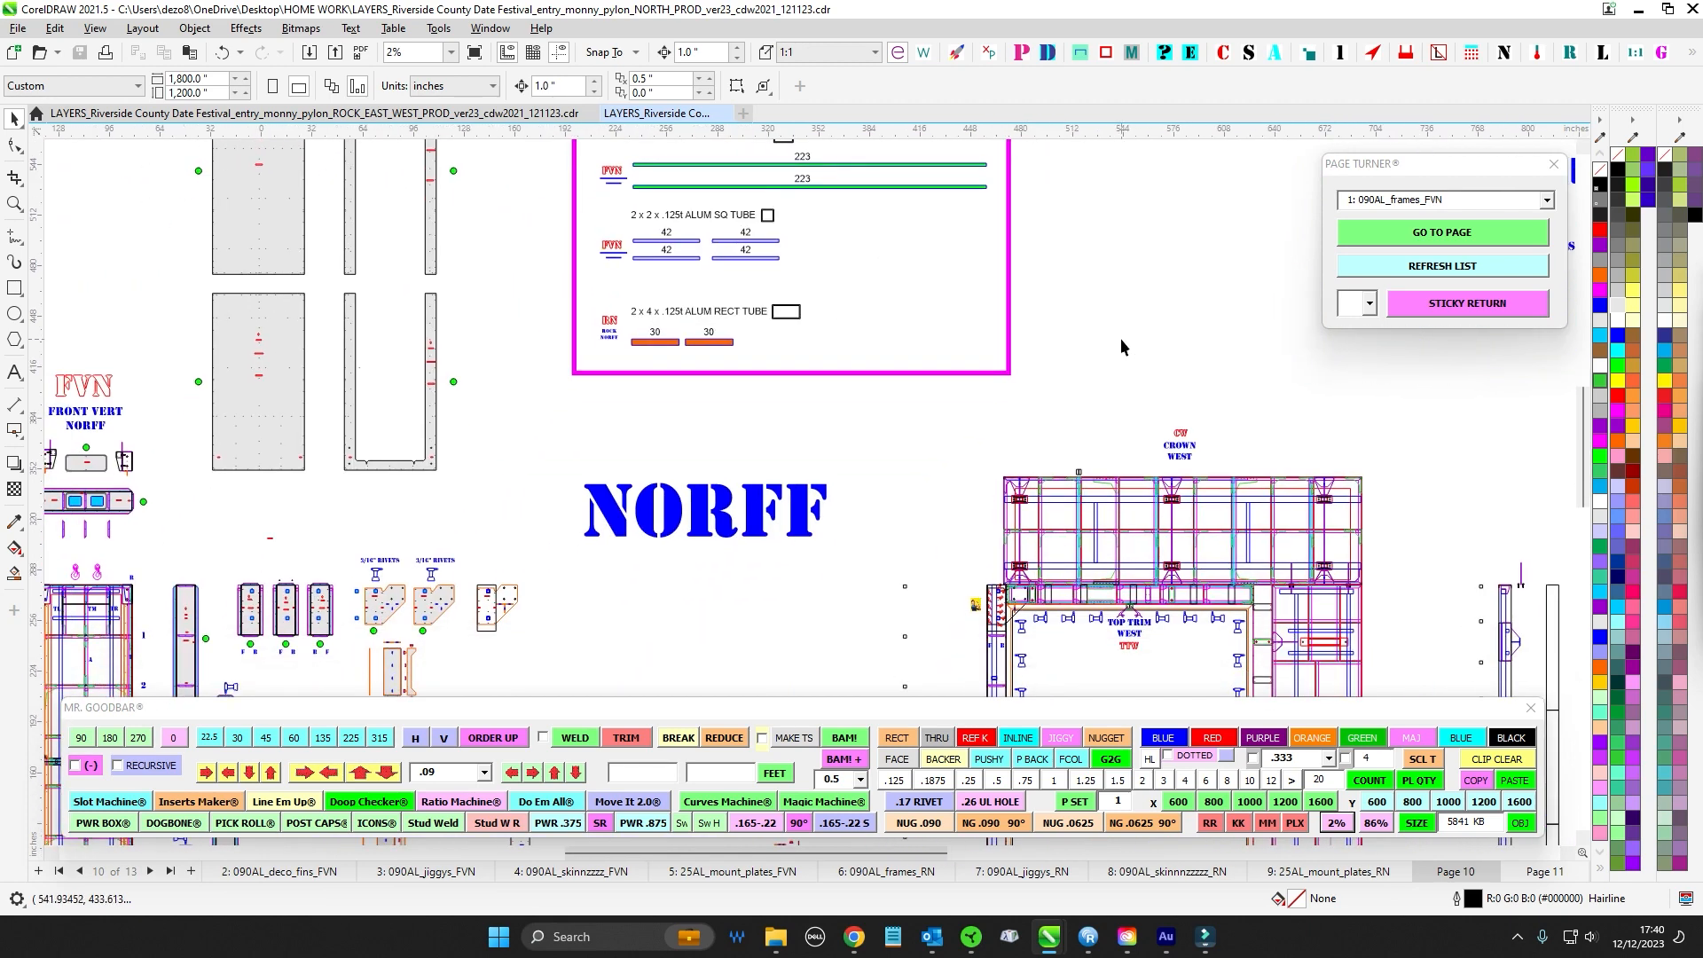
- Select the first FVN gusset plate marked 3/16" RIVETS together with its two loose square tube sections
scroll(1119, 342, "down", 1)
left_click_drag(848, 522, 928, 457)
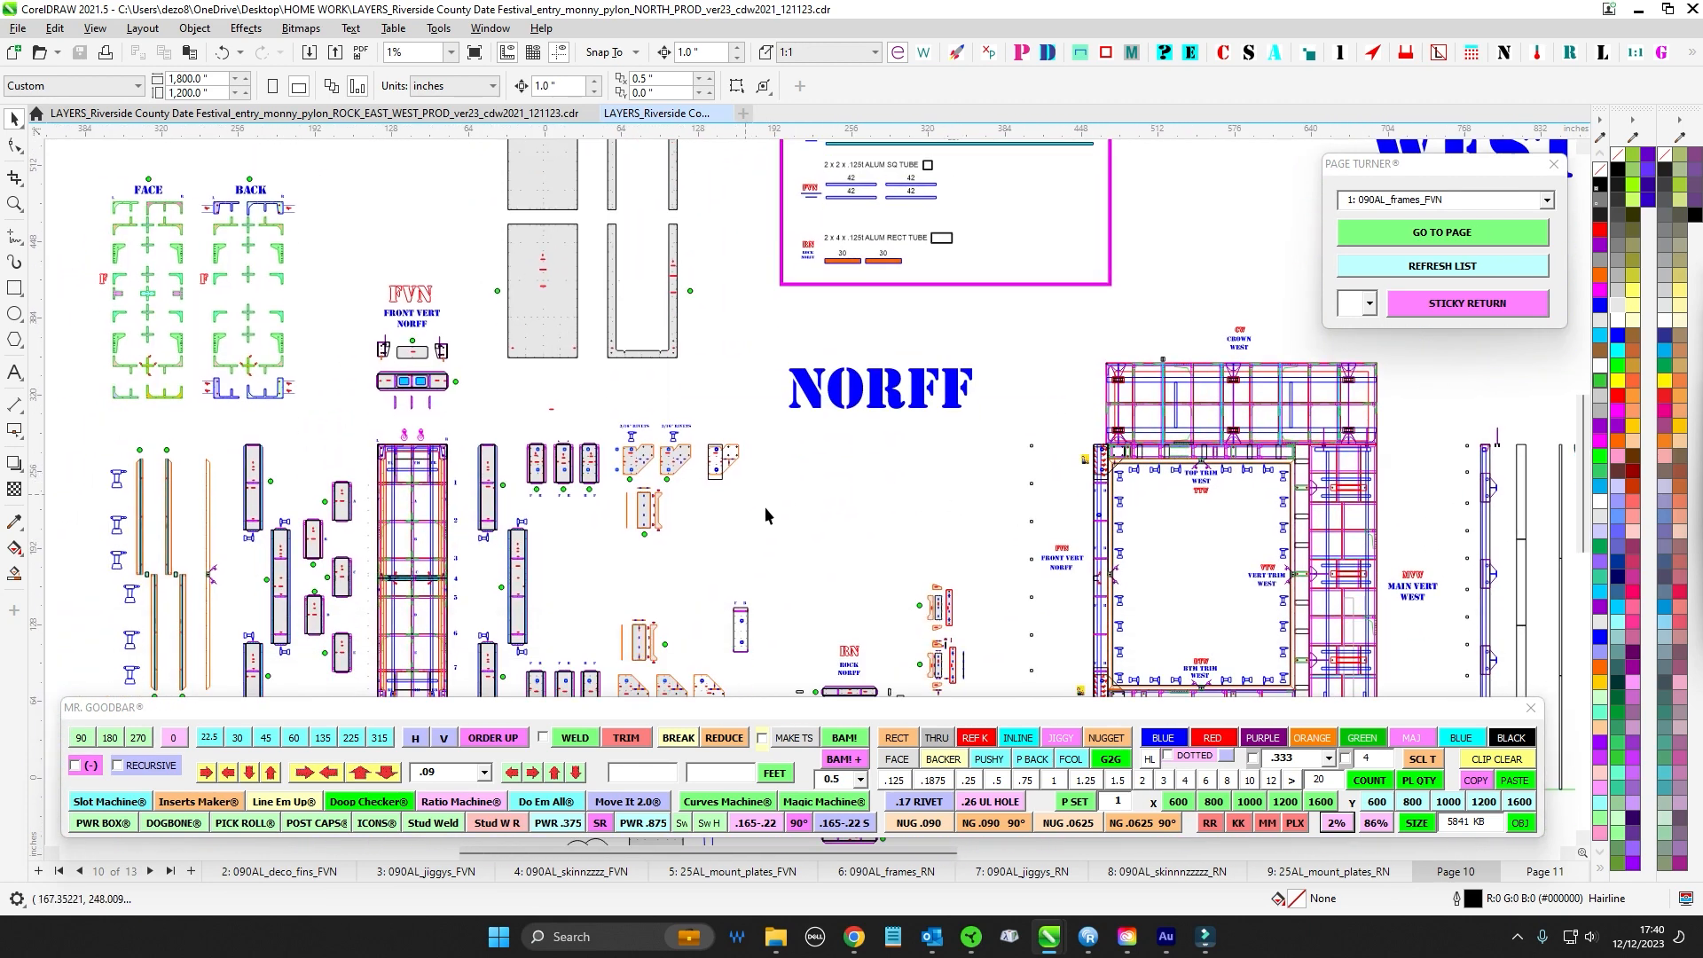
scroll(796, 555, "down", 2)
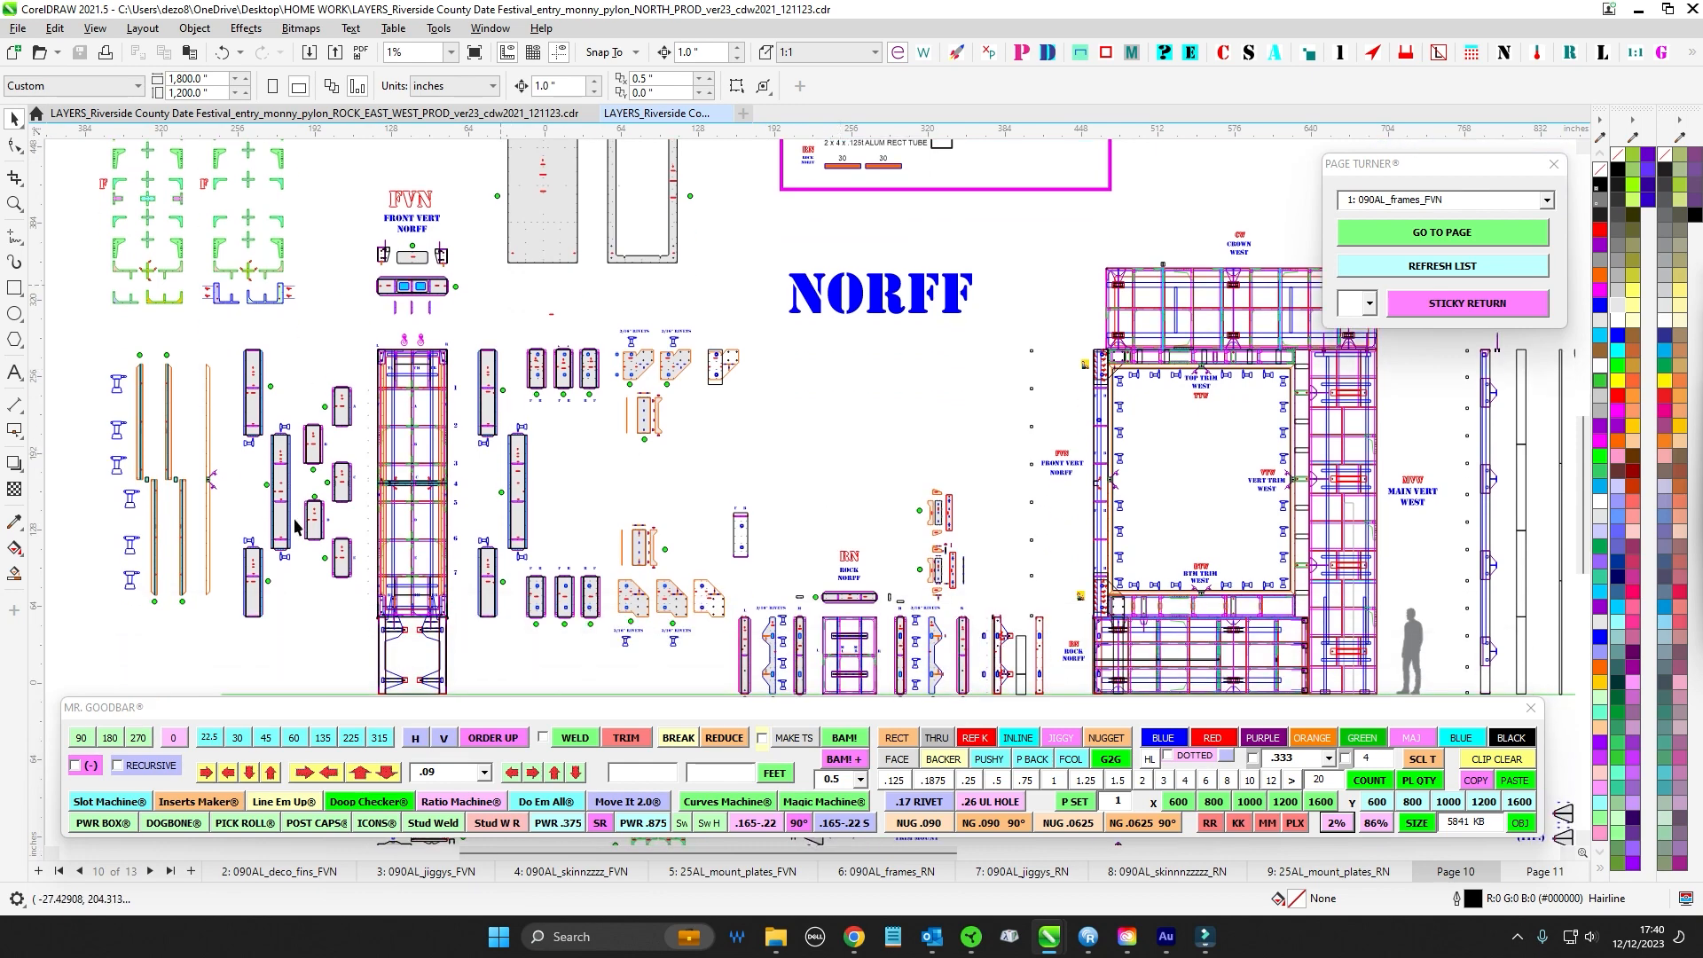
scroll(640, 319, "up", 7)
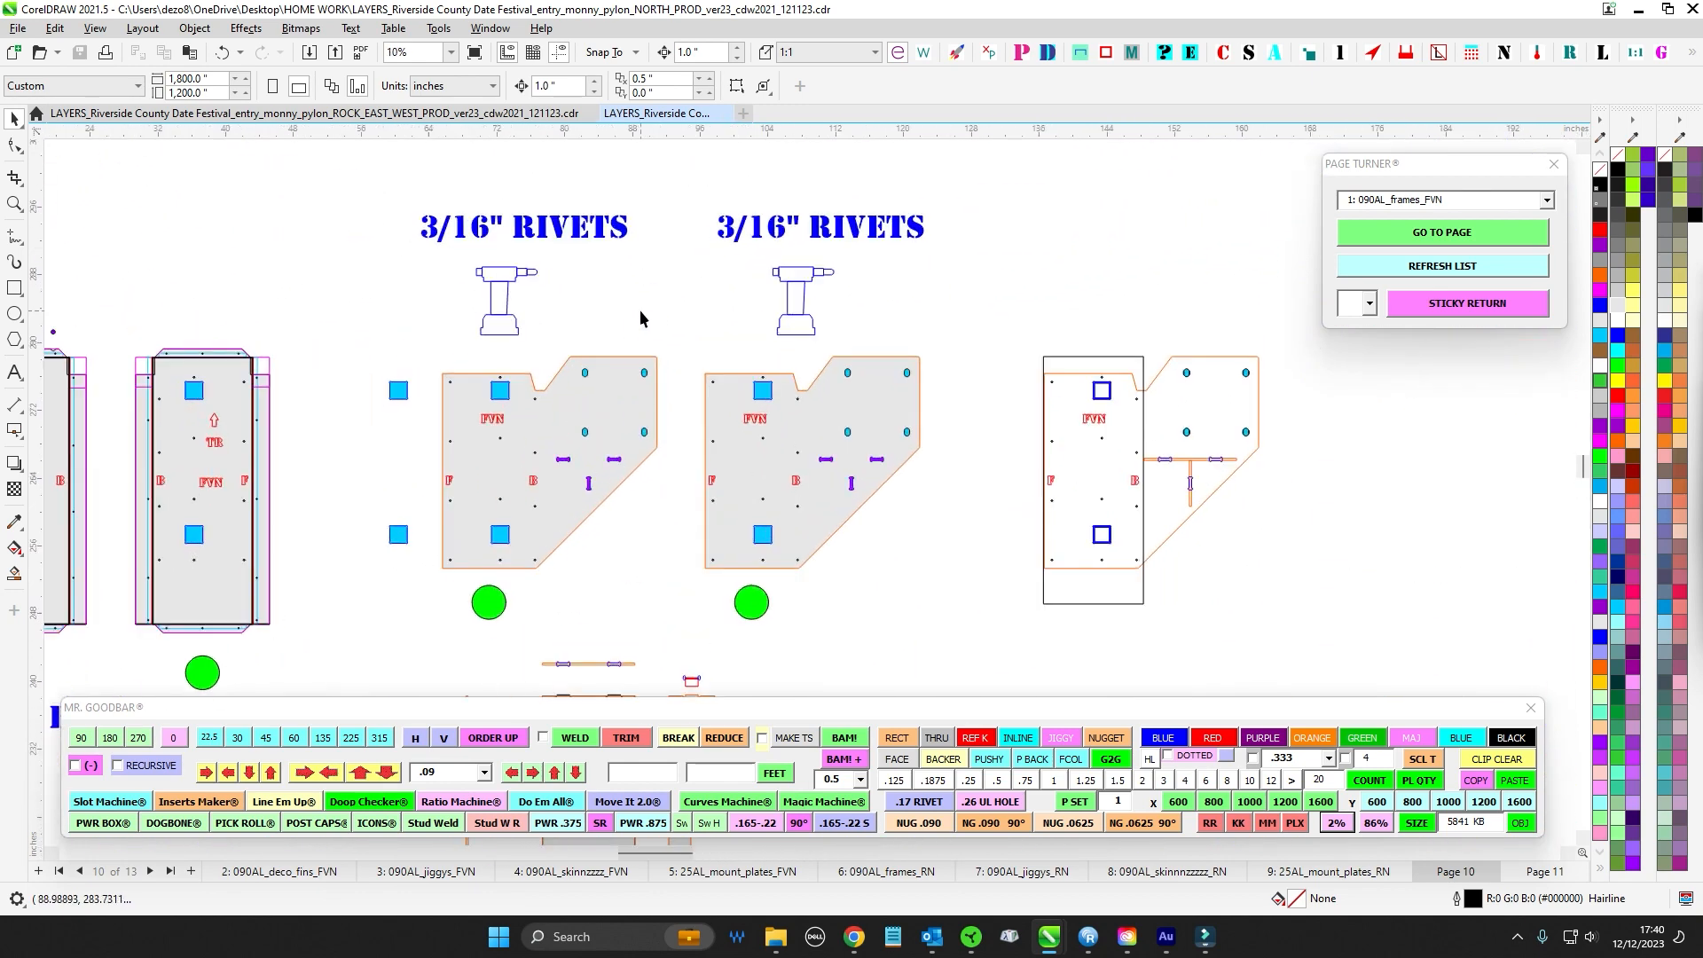
left_click_drag(633, 325, 627, 335)
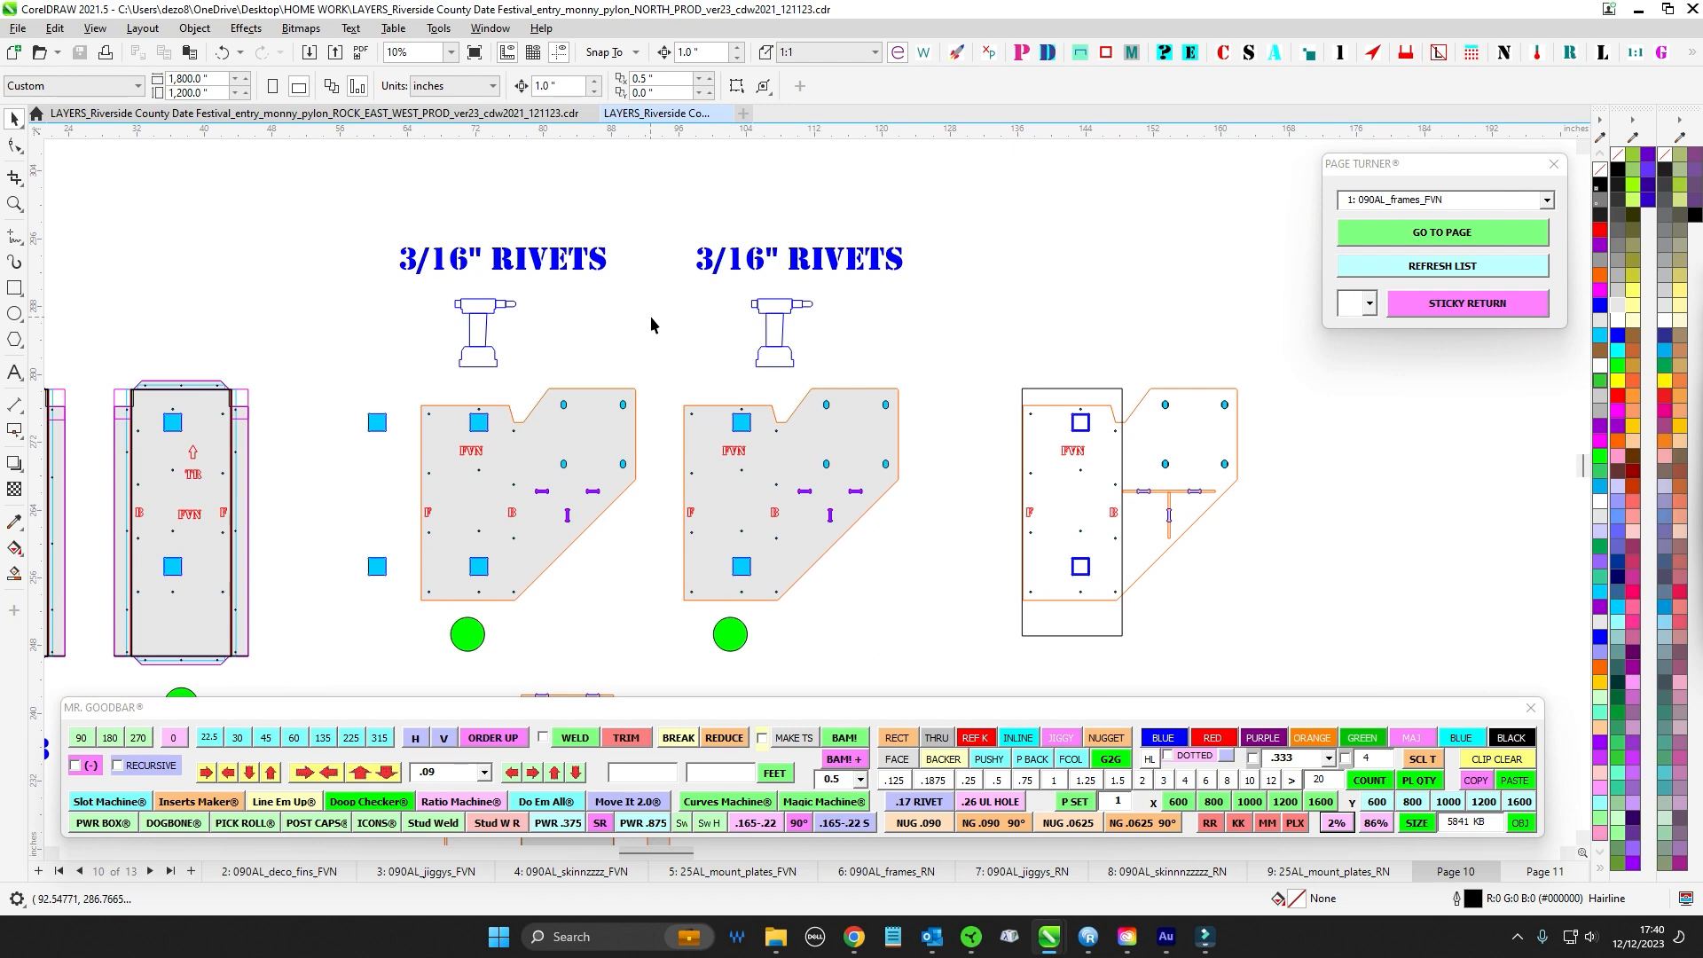
scroll(651, 317, "down", 1)
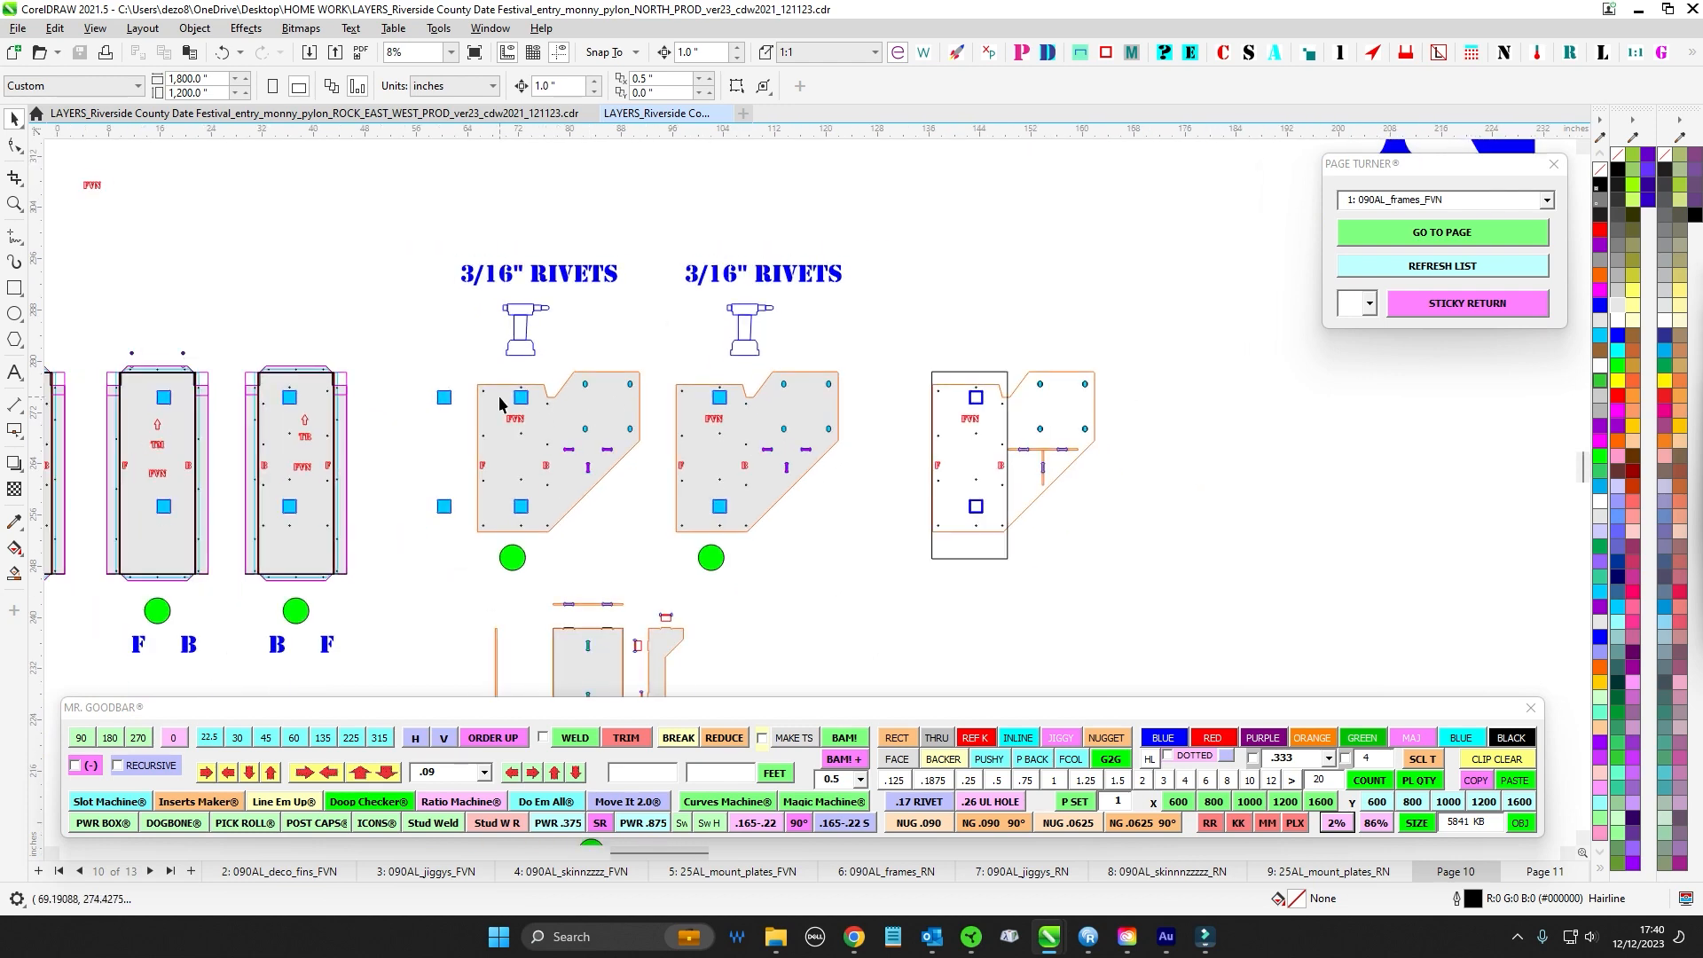
left_click_drag(609, 489, 667, 568)
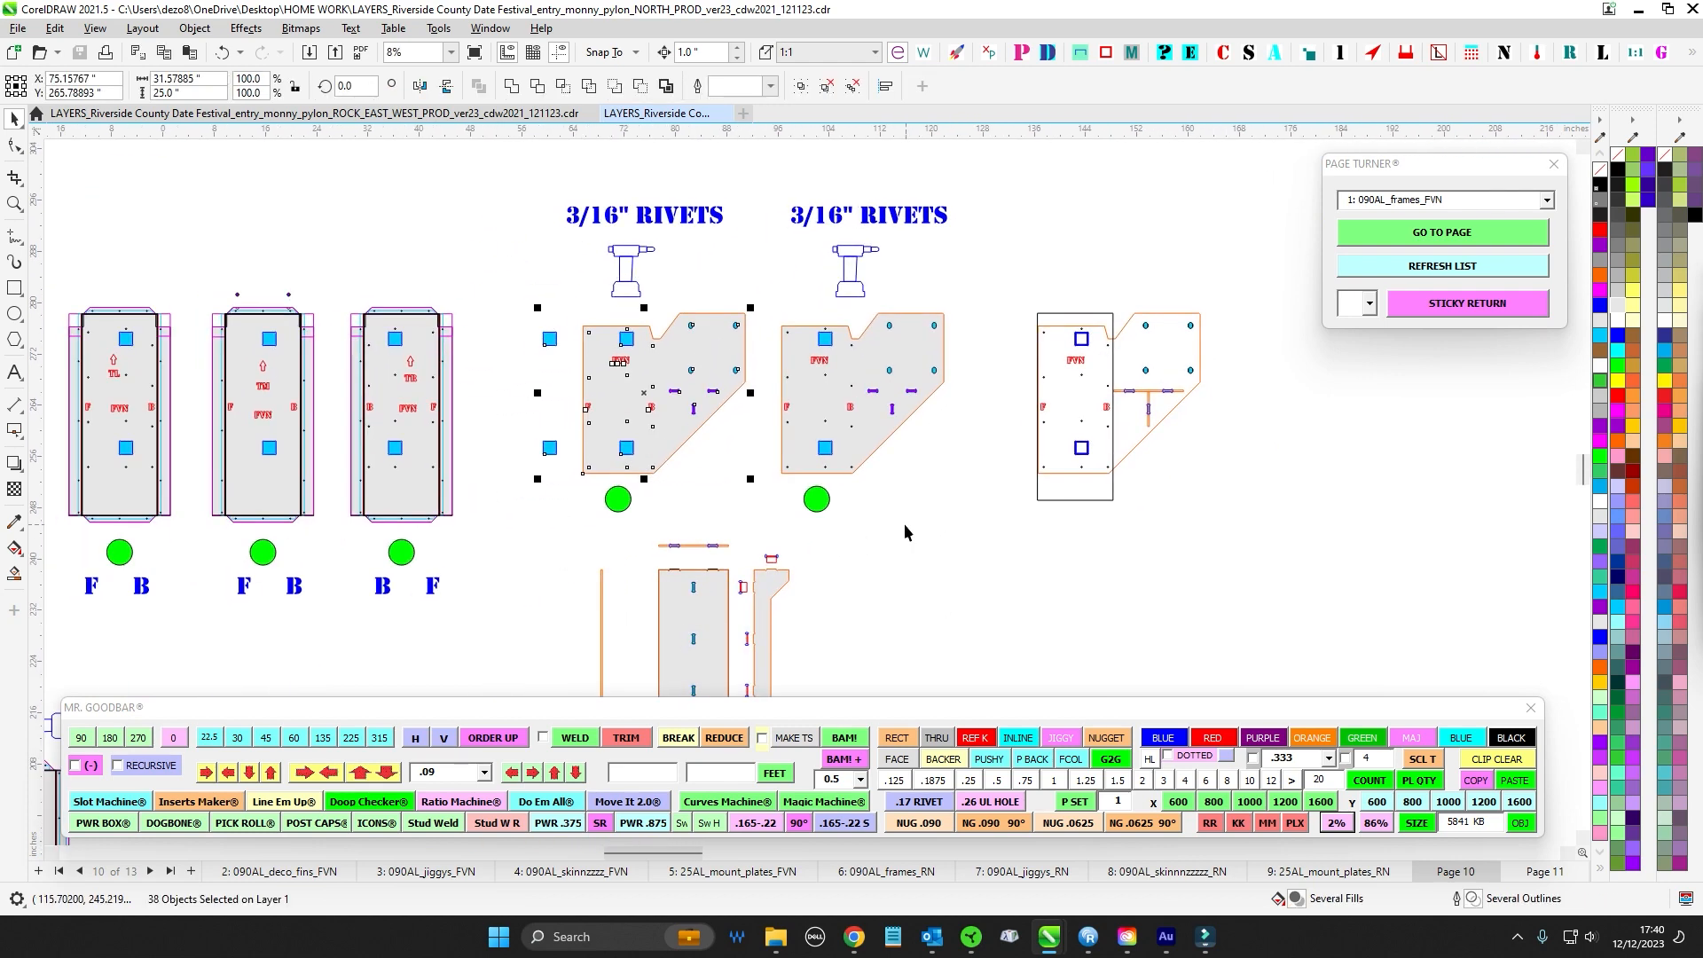
- Select the TR rib plate in the row of three FVN top ribs beside the gusset plates
scroll(370, 384, "up", 2)
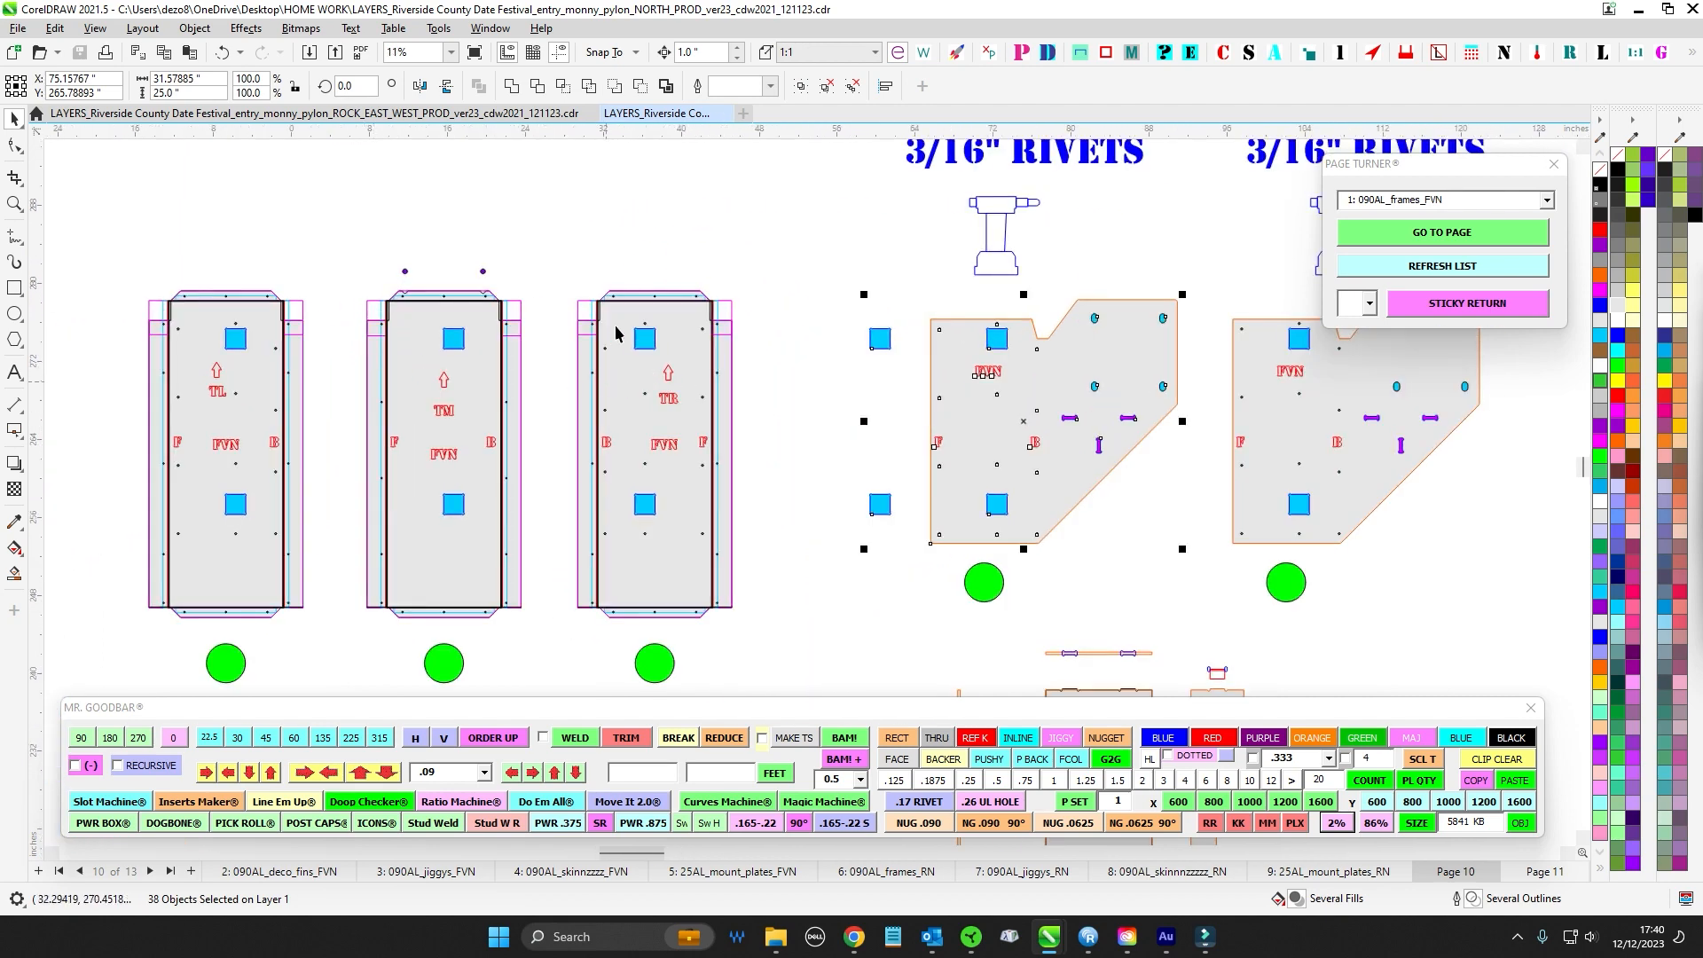
scroll(678, 317, "up", 2)
left_click_drag(520, 317, 803, 686)
scroll(815, 635, "down", 5)
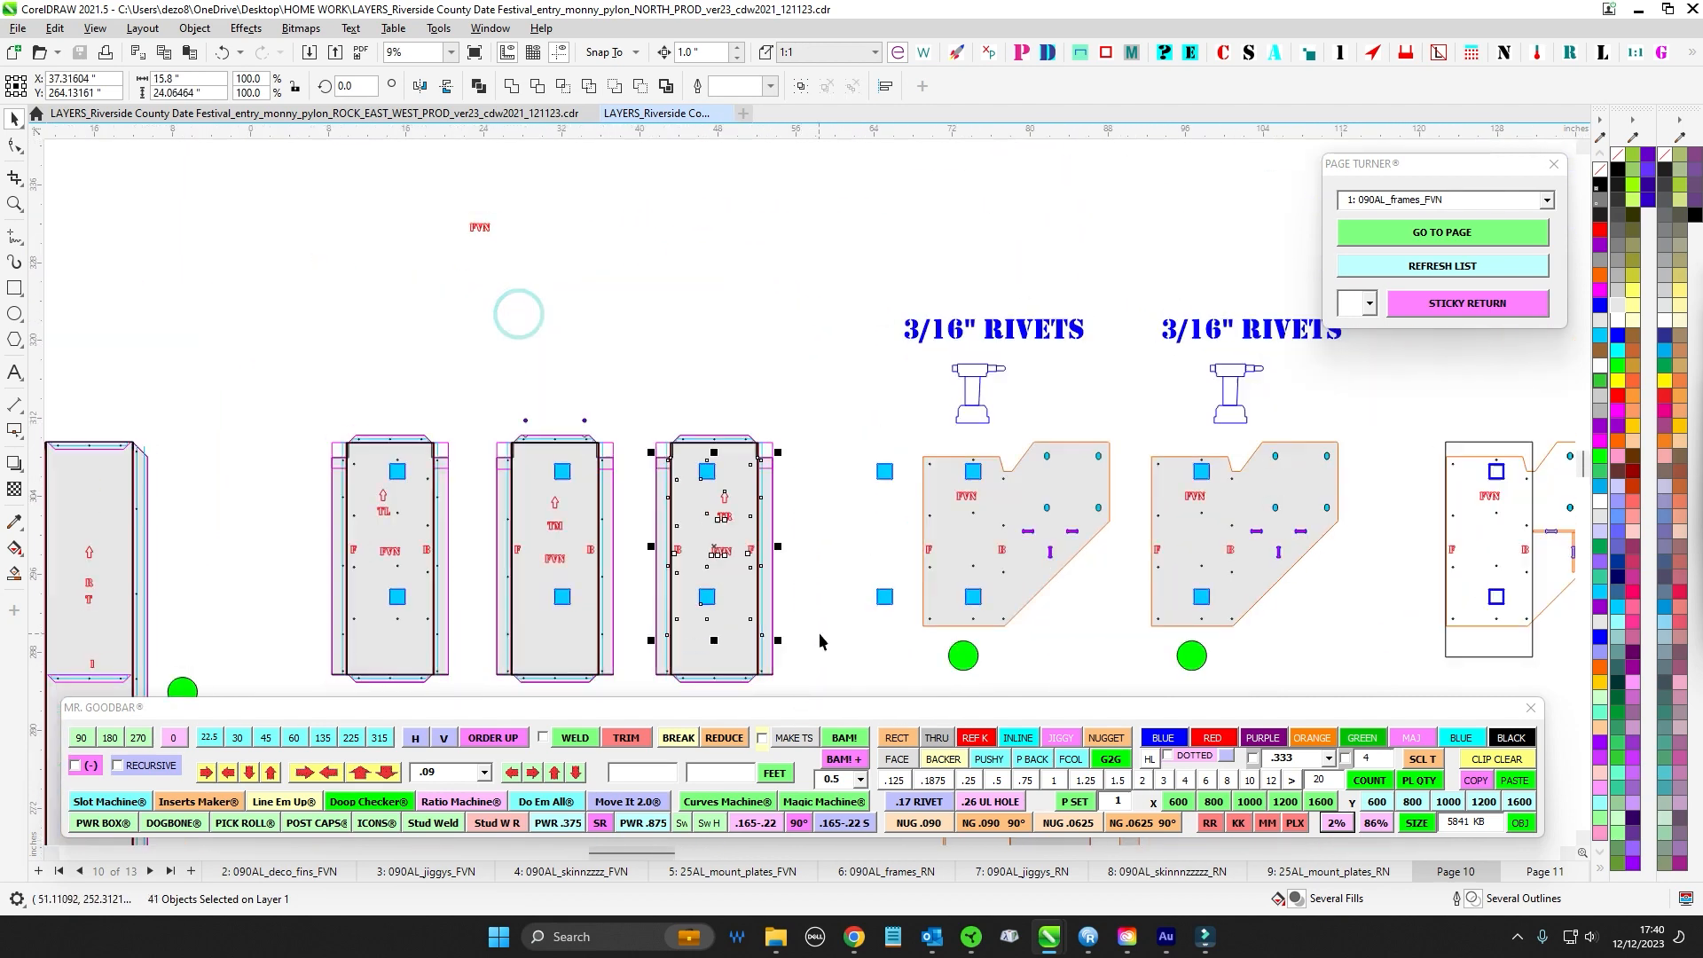
- Select the 0.25 x 21 rectangle beside TR in the Front Vert Norff frame, then the adjacent 2-inch-wide vertical tube
scroll(505, 429, "up", 5)
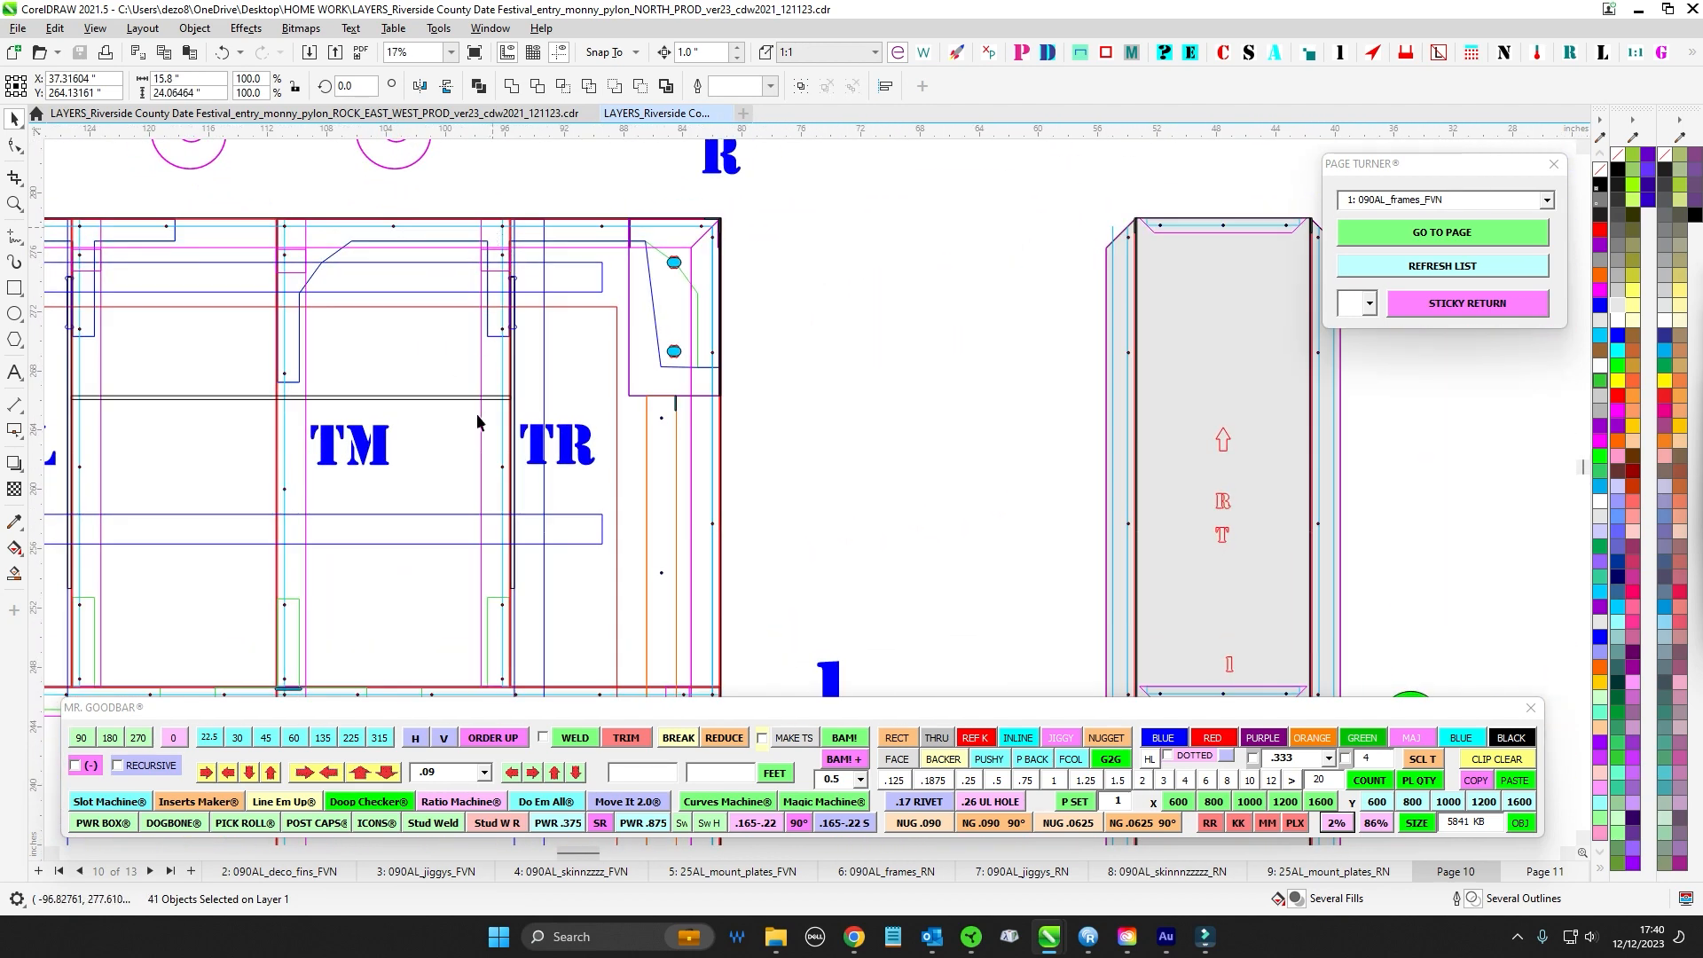
scroll(520, 300, "up", 2)
left_click(502, 268)
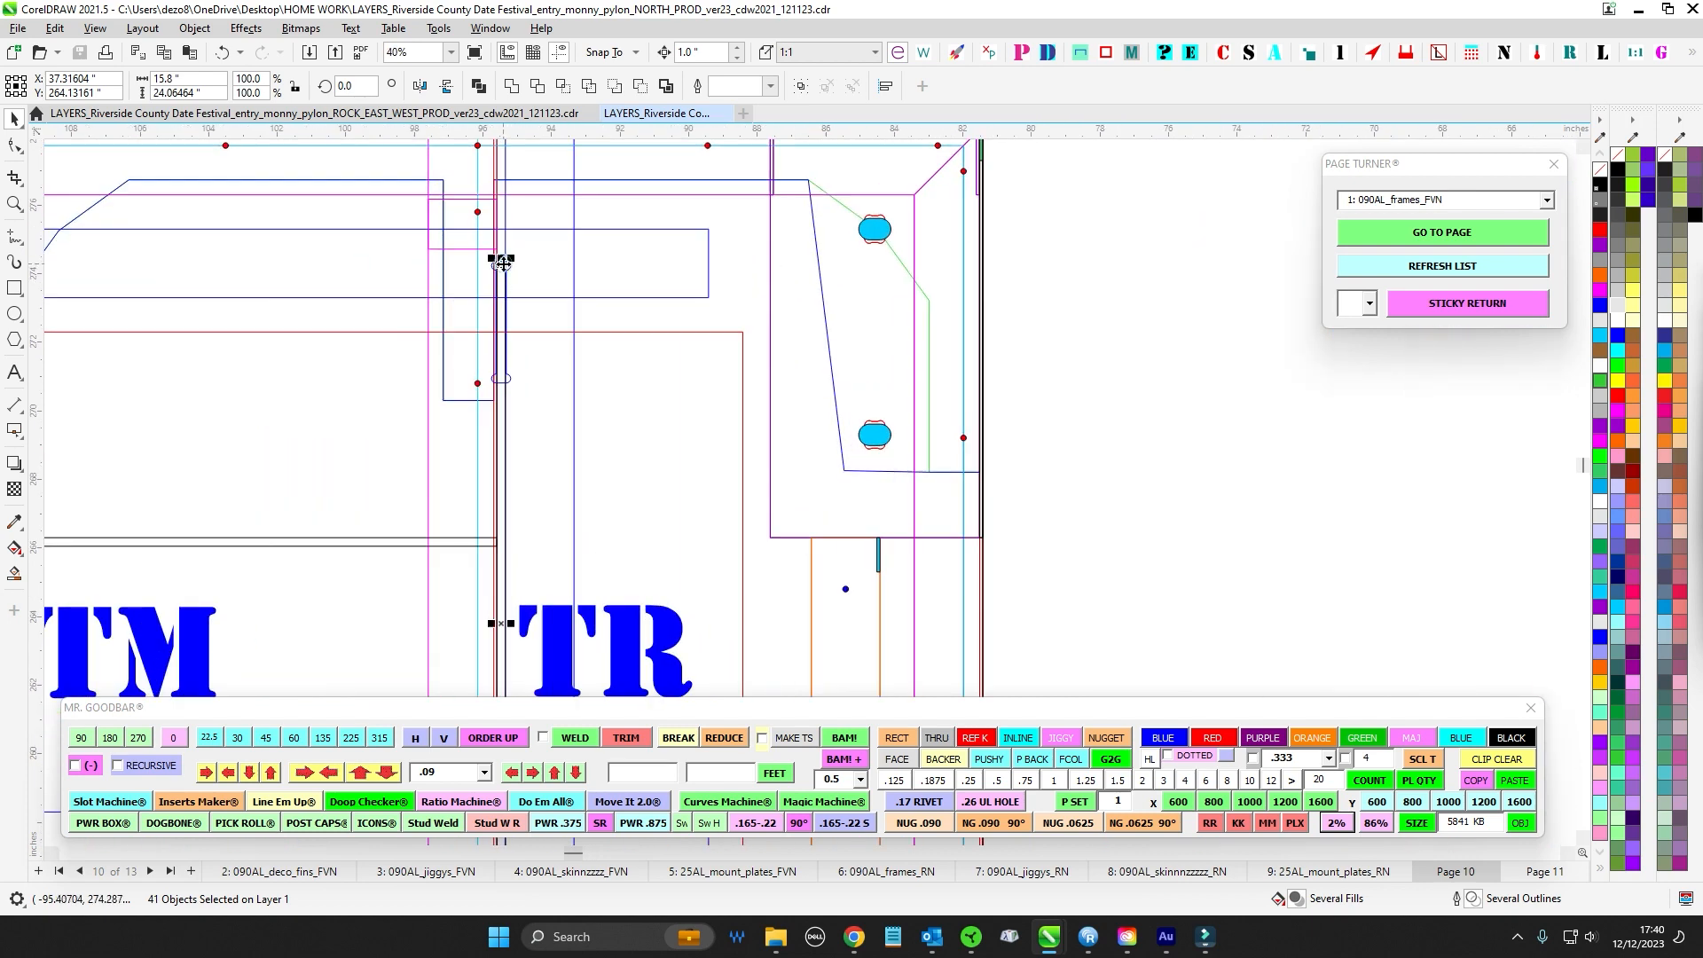
scroll(567, 364, "down", 4)
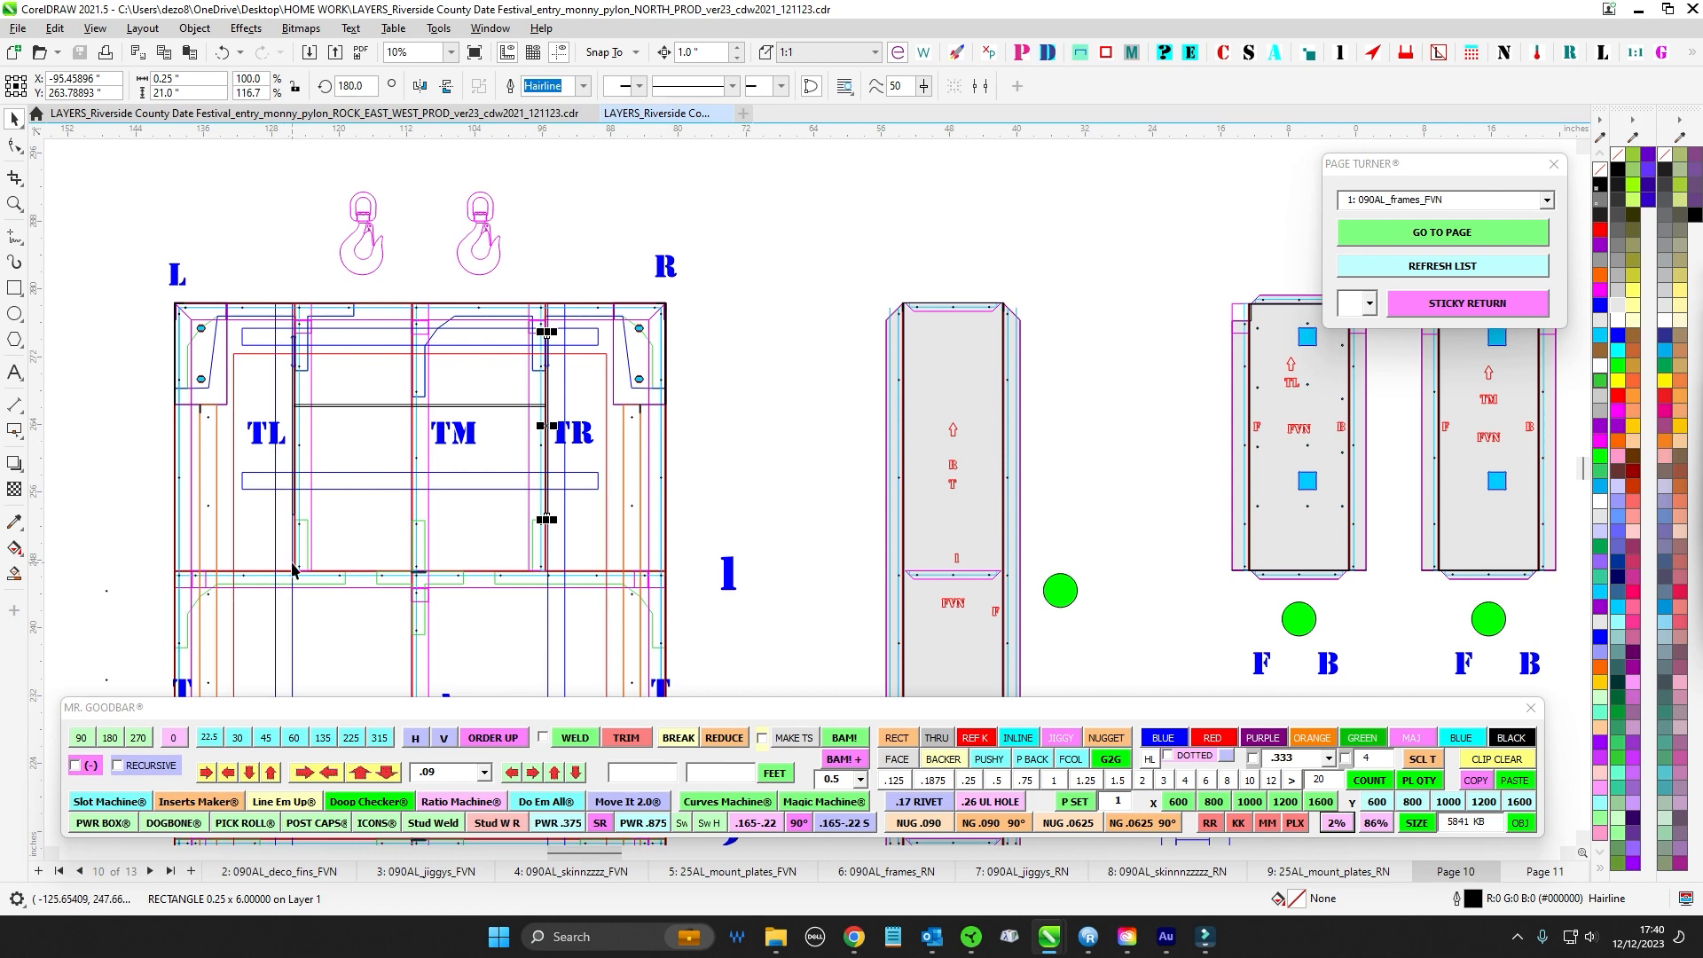
scroll(313, 460, "down", 1)
scroll(514, 423, "up", 4)
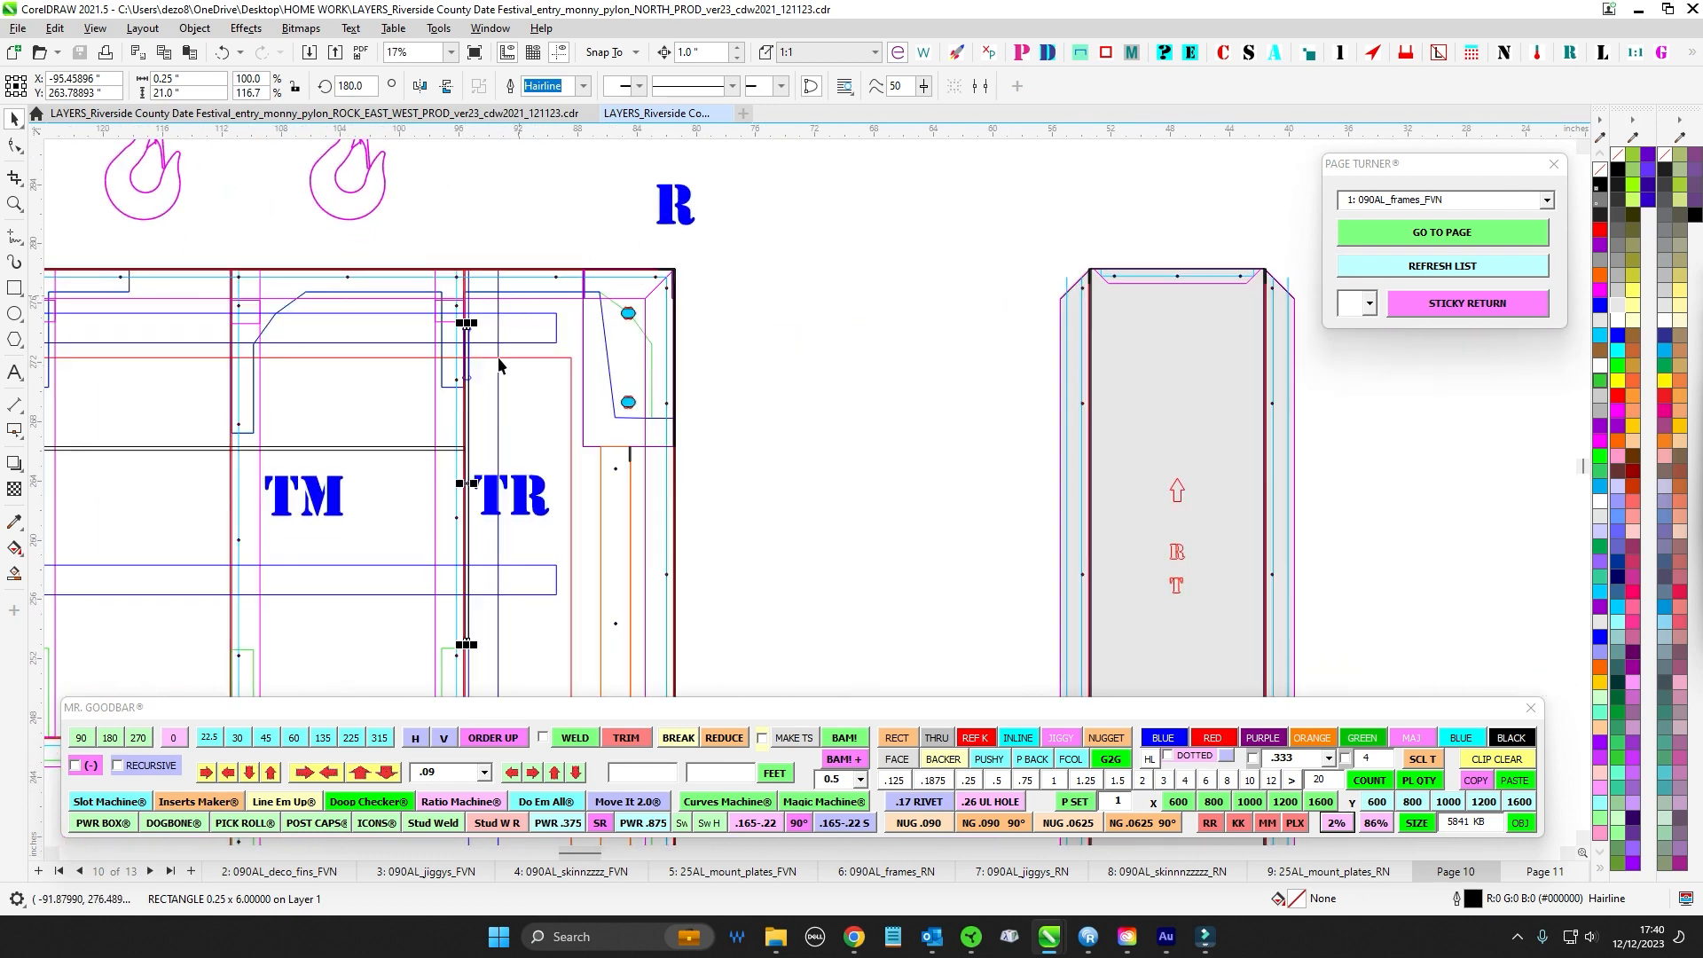
left_click(514, 423)
scroll(499, 417, "down", 2)
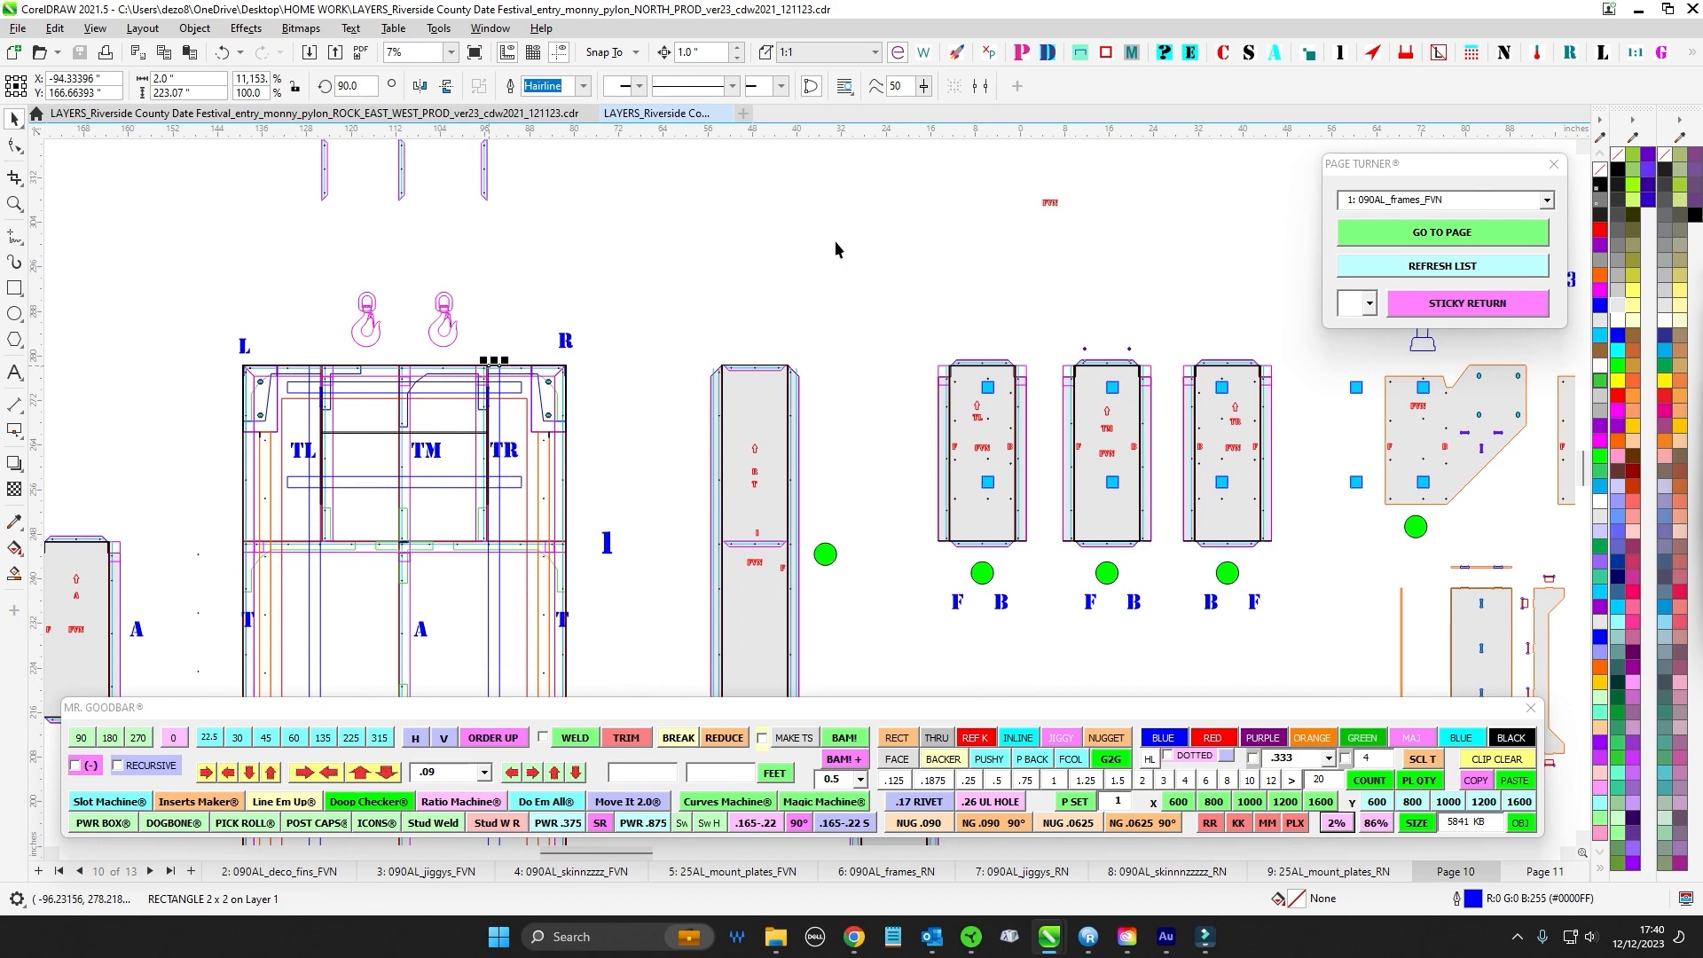
- Select the 3-inch-wide vertical tube in the Front Vert Norff side view and examine its joint at Top Trim West
left_click_drag(1279, 356, 778, 337)
scroll(779, 337, "down", 2)
left_click_drag(1553, 482, 426, 468)
scroll(816, 399, "up", 4)
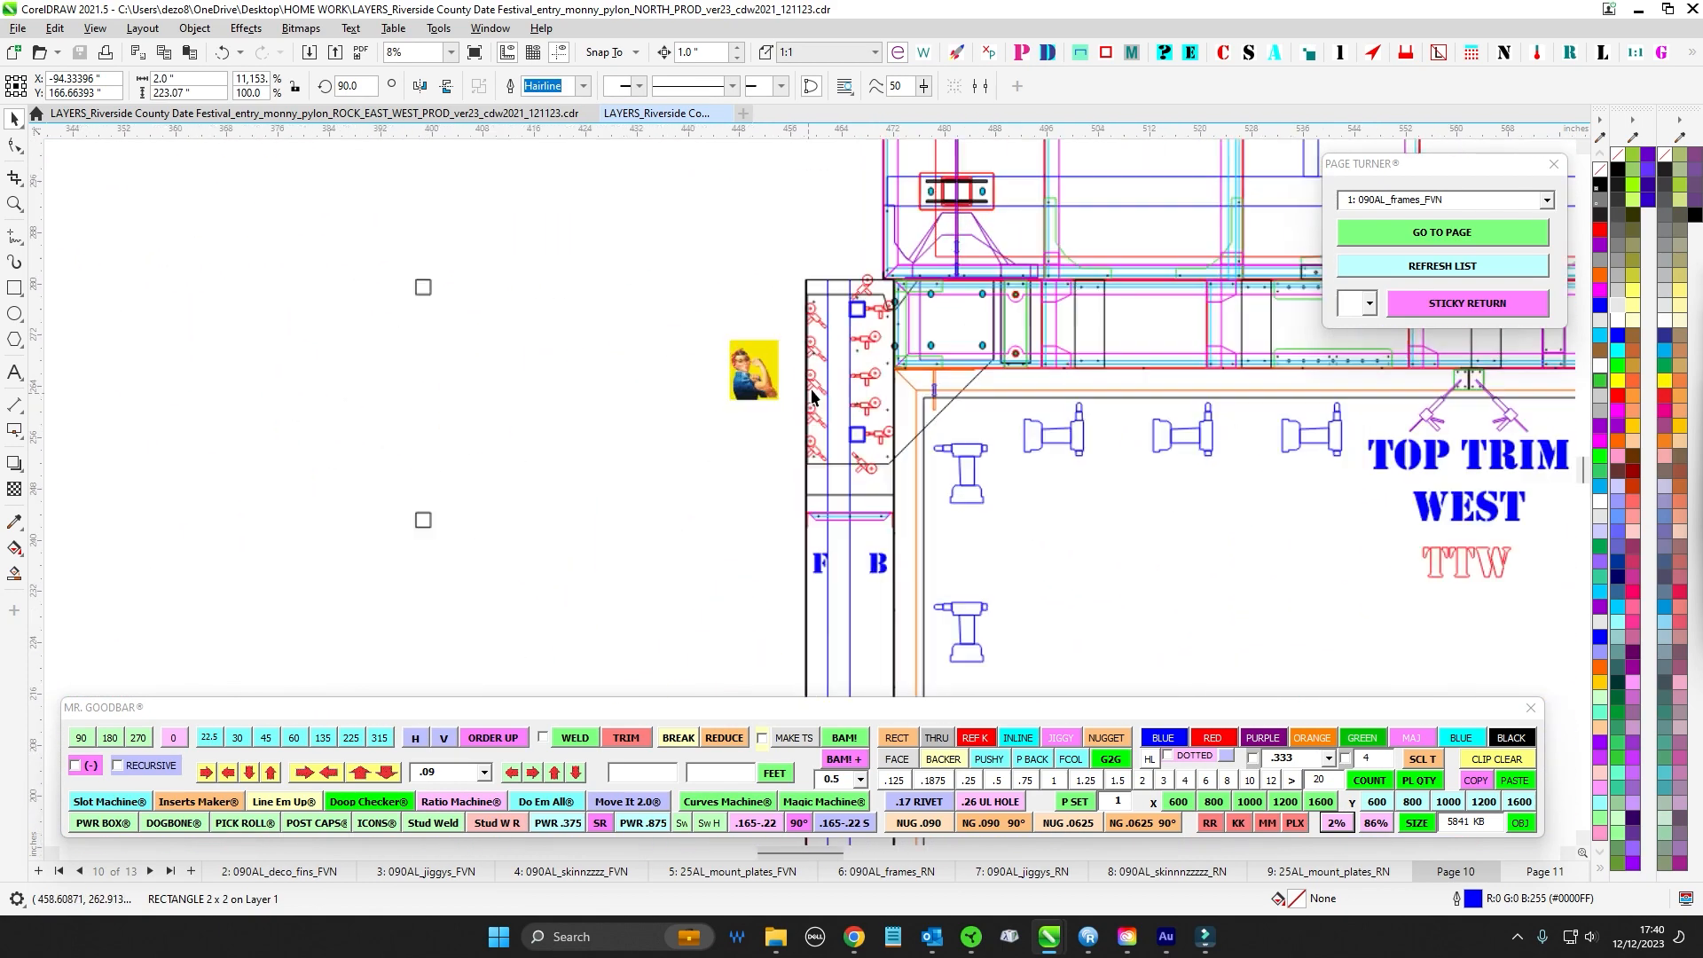
left_click(863, 257)
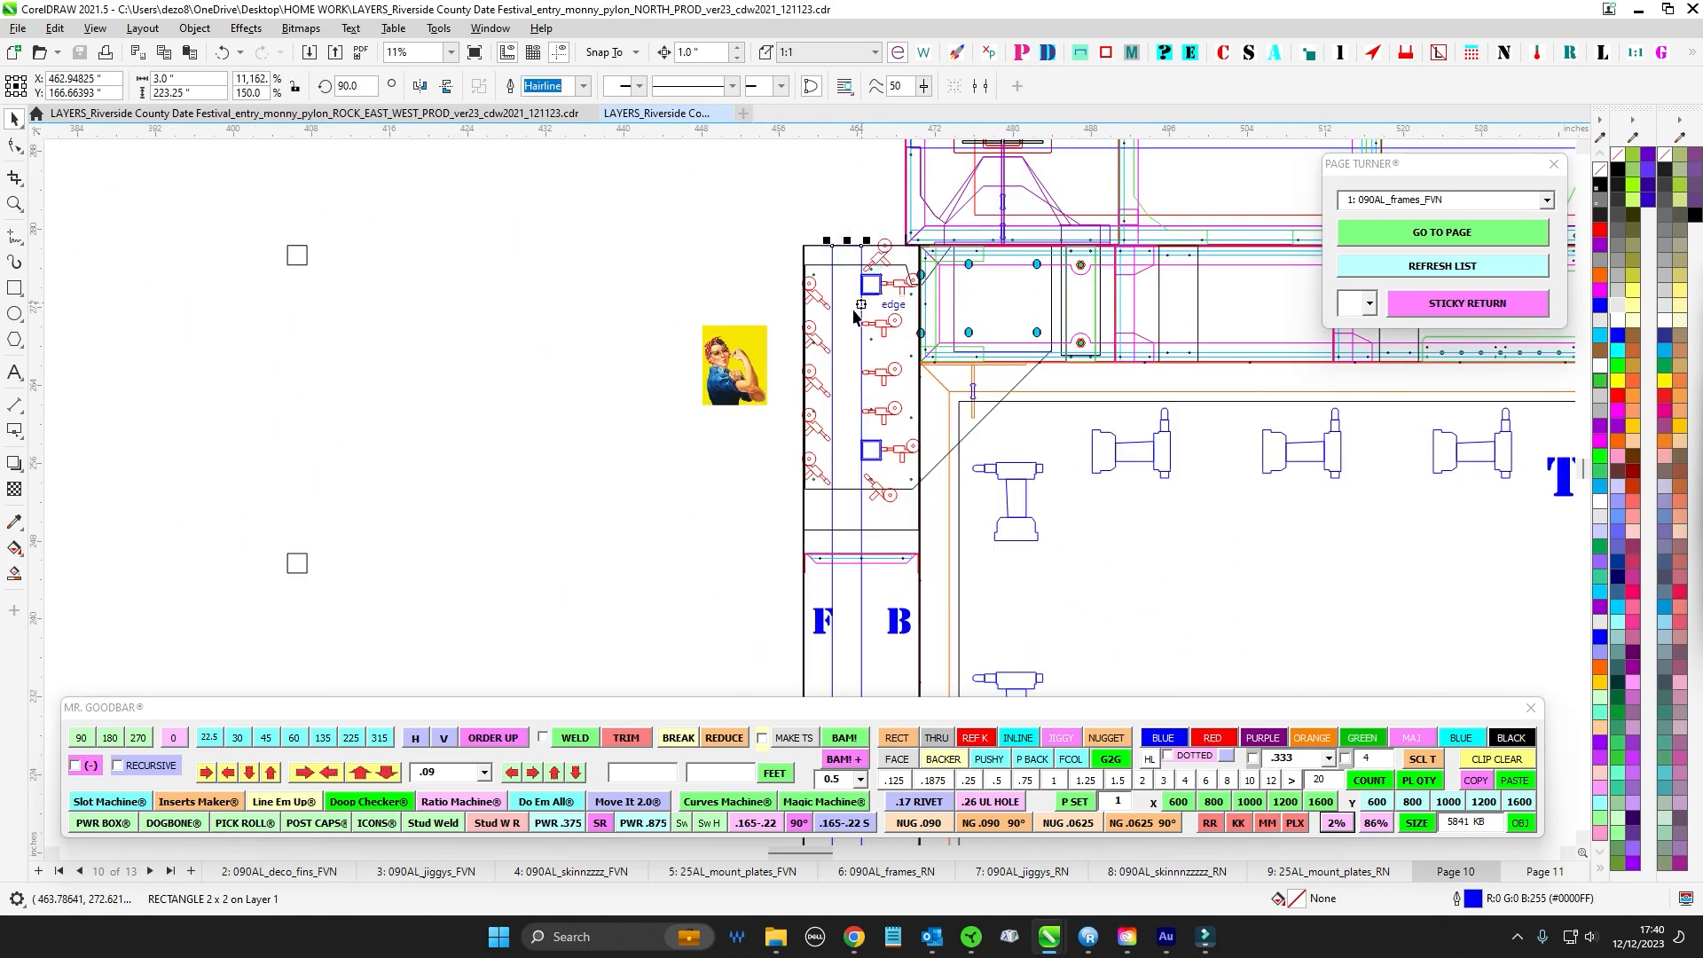
scroll(887, 337, "up", 1)
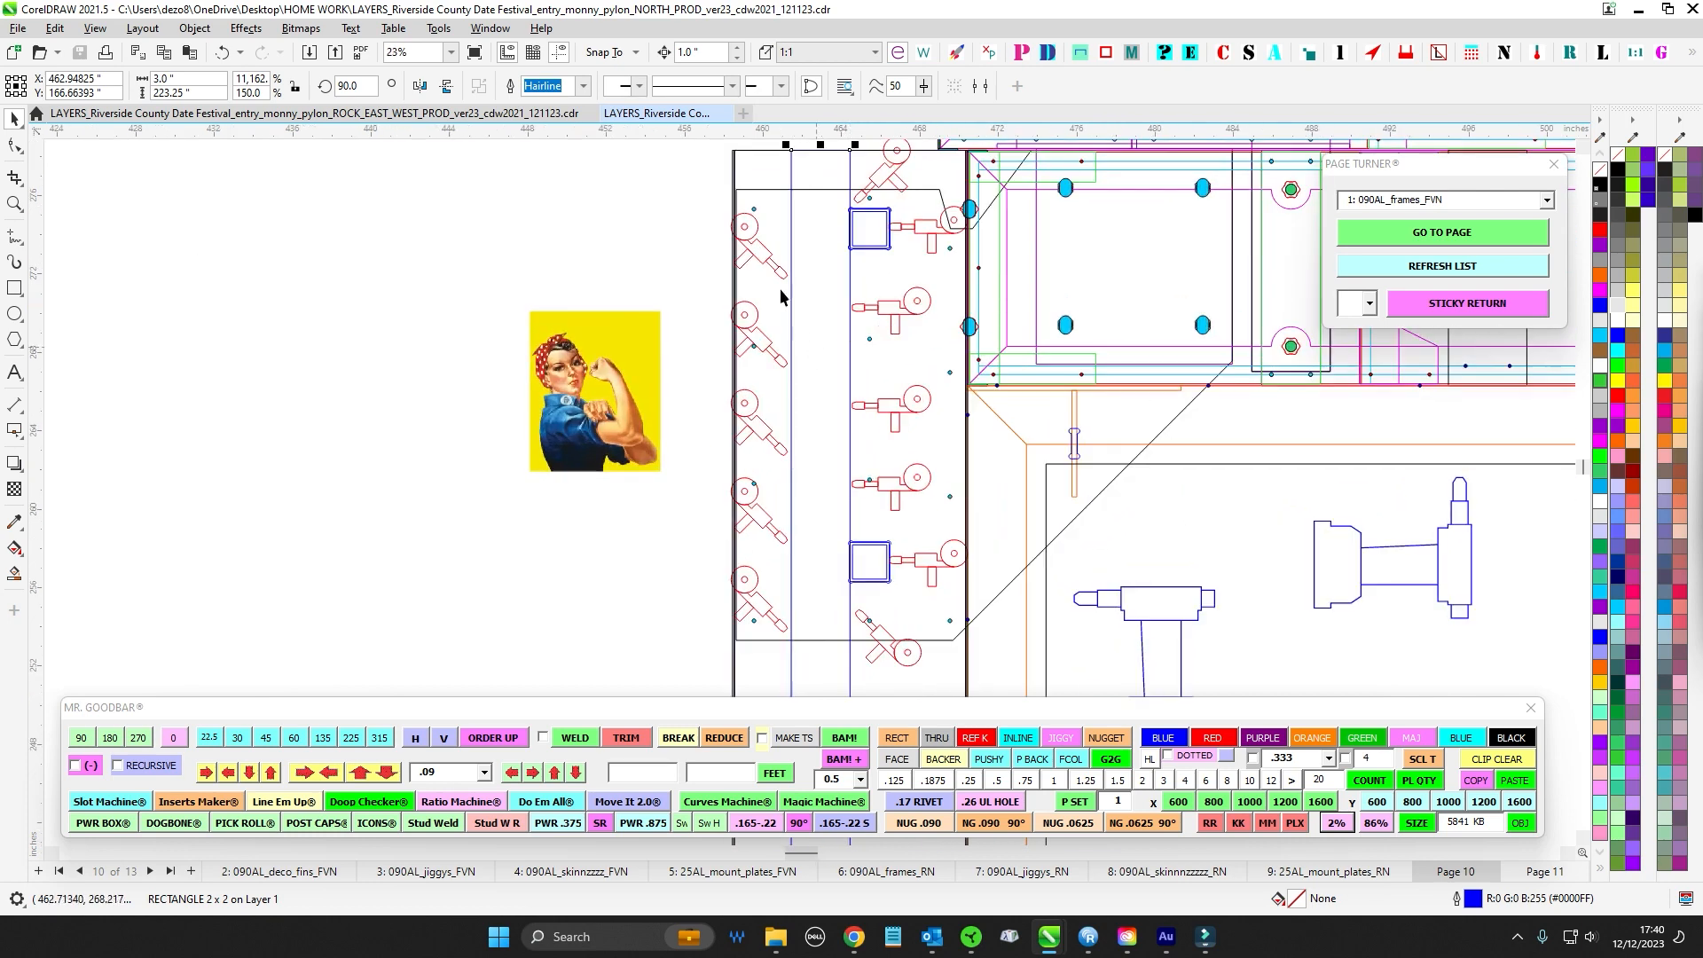
scroll(799, 266, "up", 1)
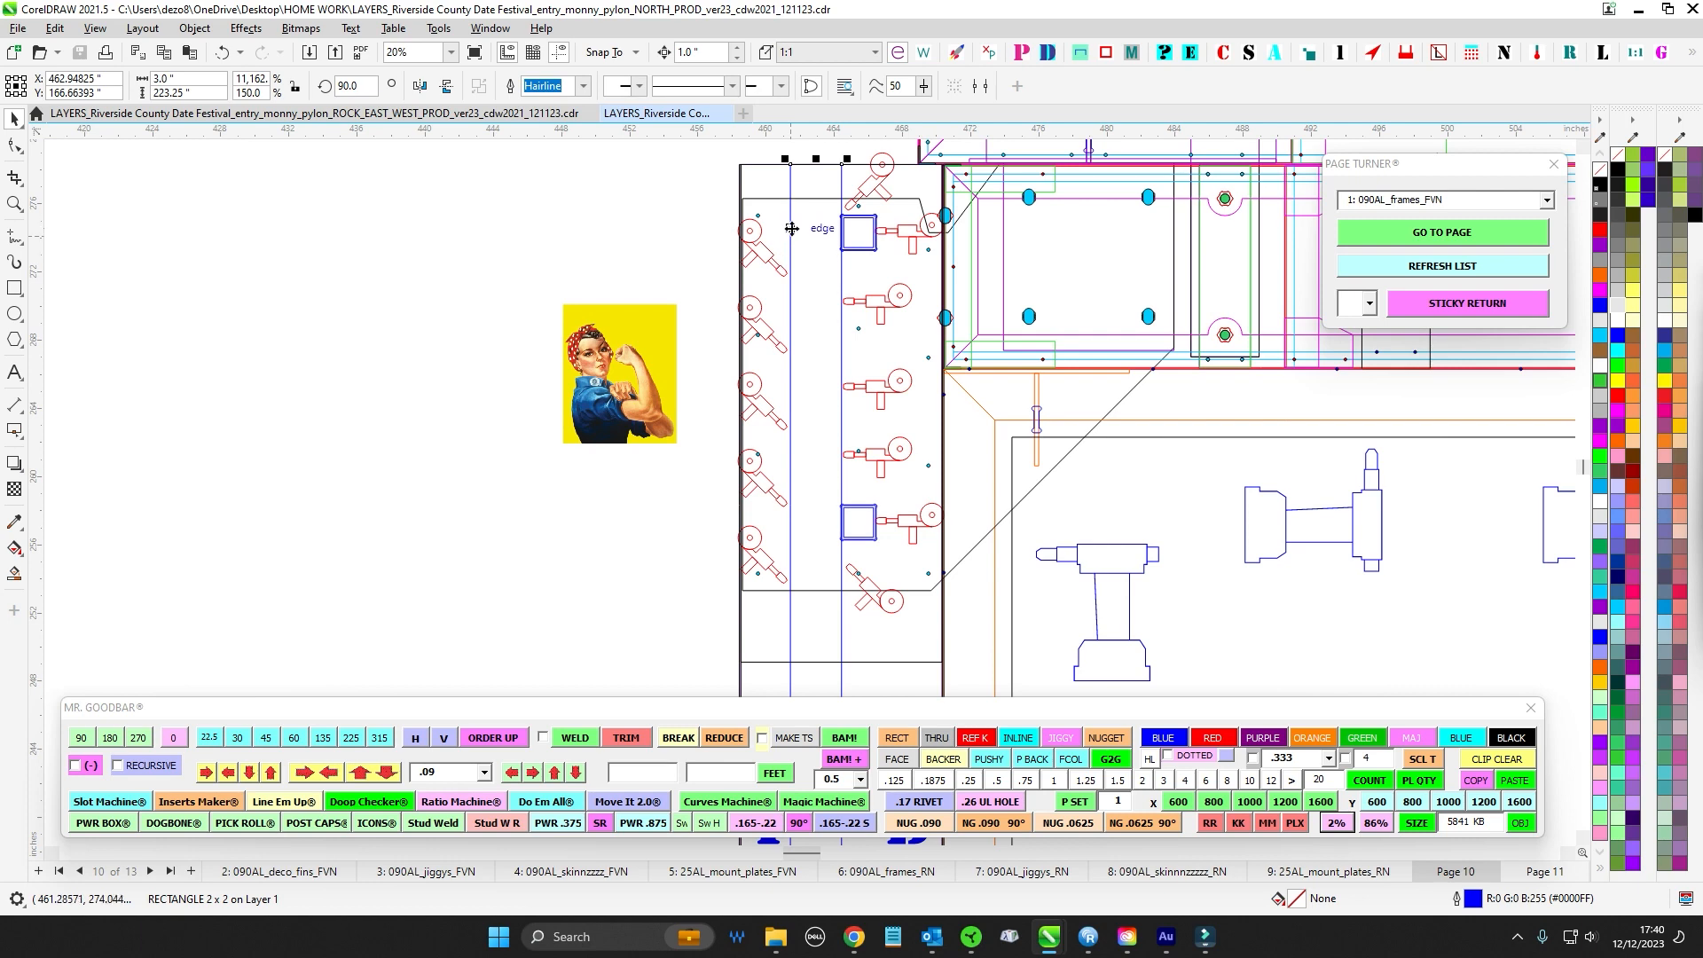
- Select the We Can Do It picture beside the upper end of the Front Vert Norff column
left_click_drag(540, 321, 705, 510)
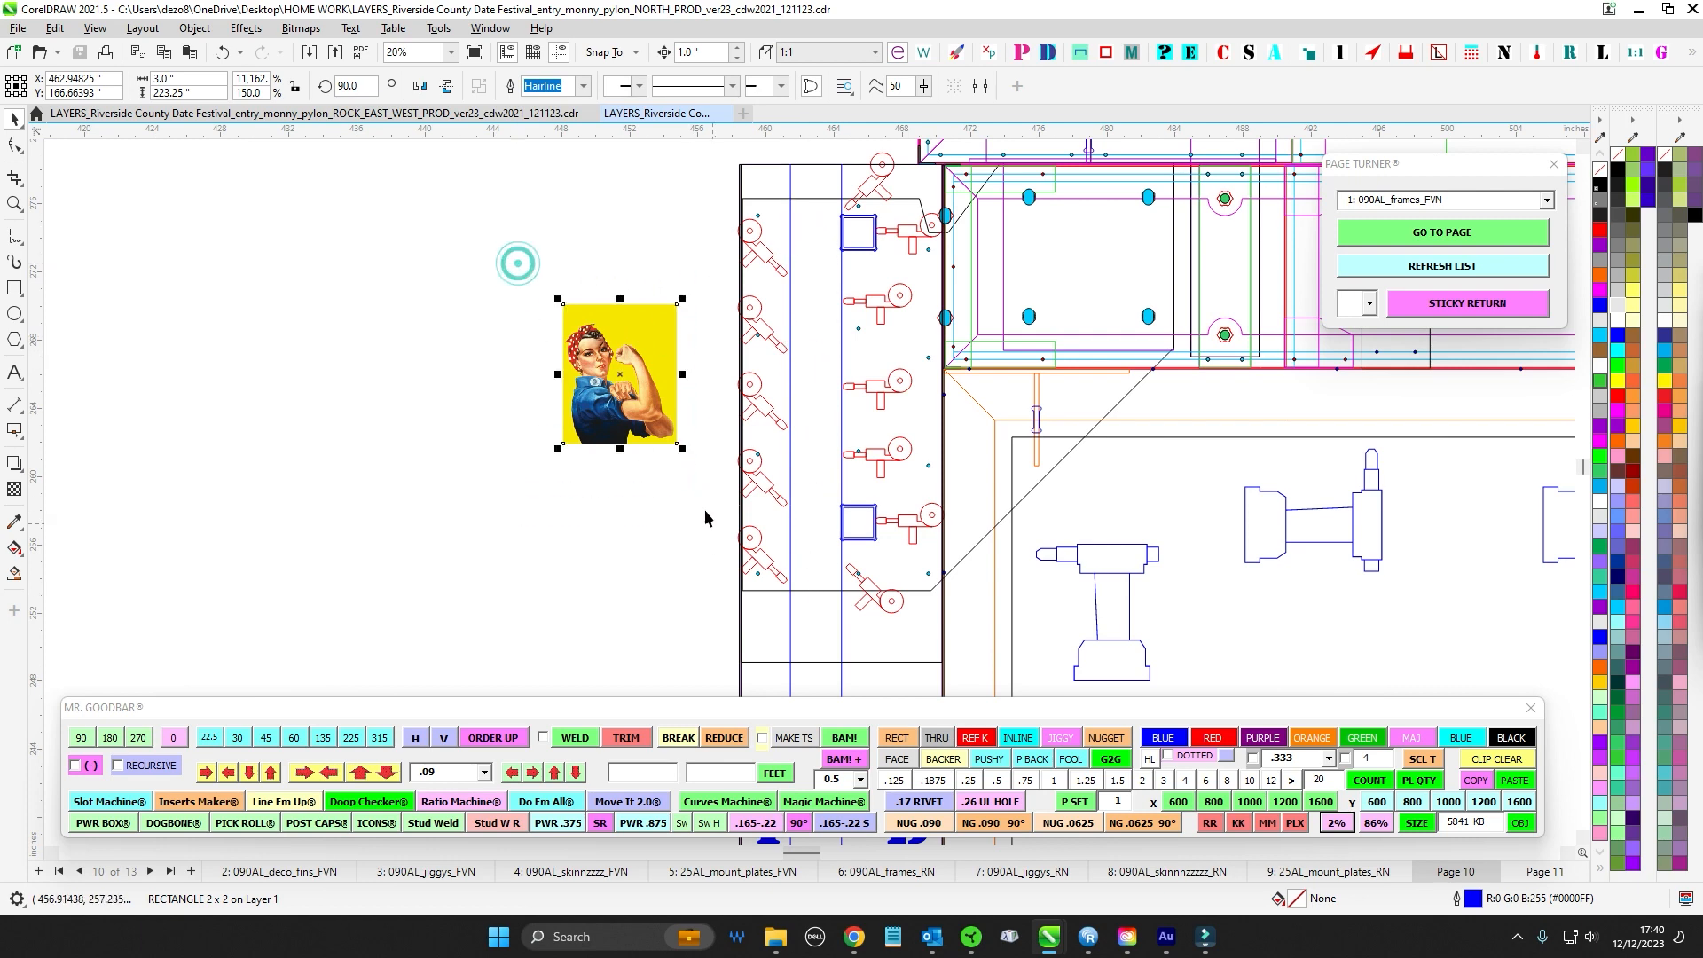
left_click_drag(1179, 505, 792, 504)
scroll(791, 504, "down", 1)
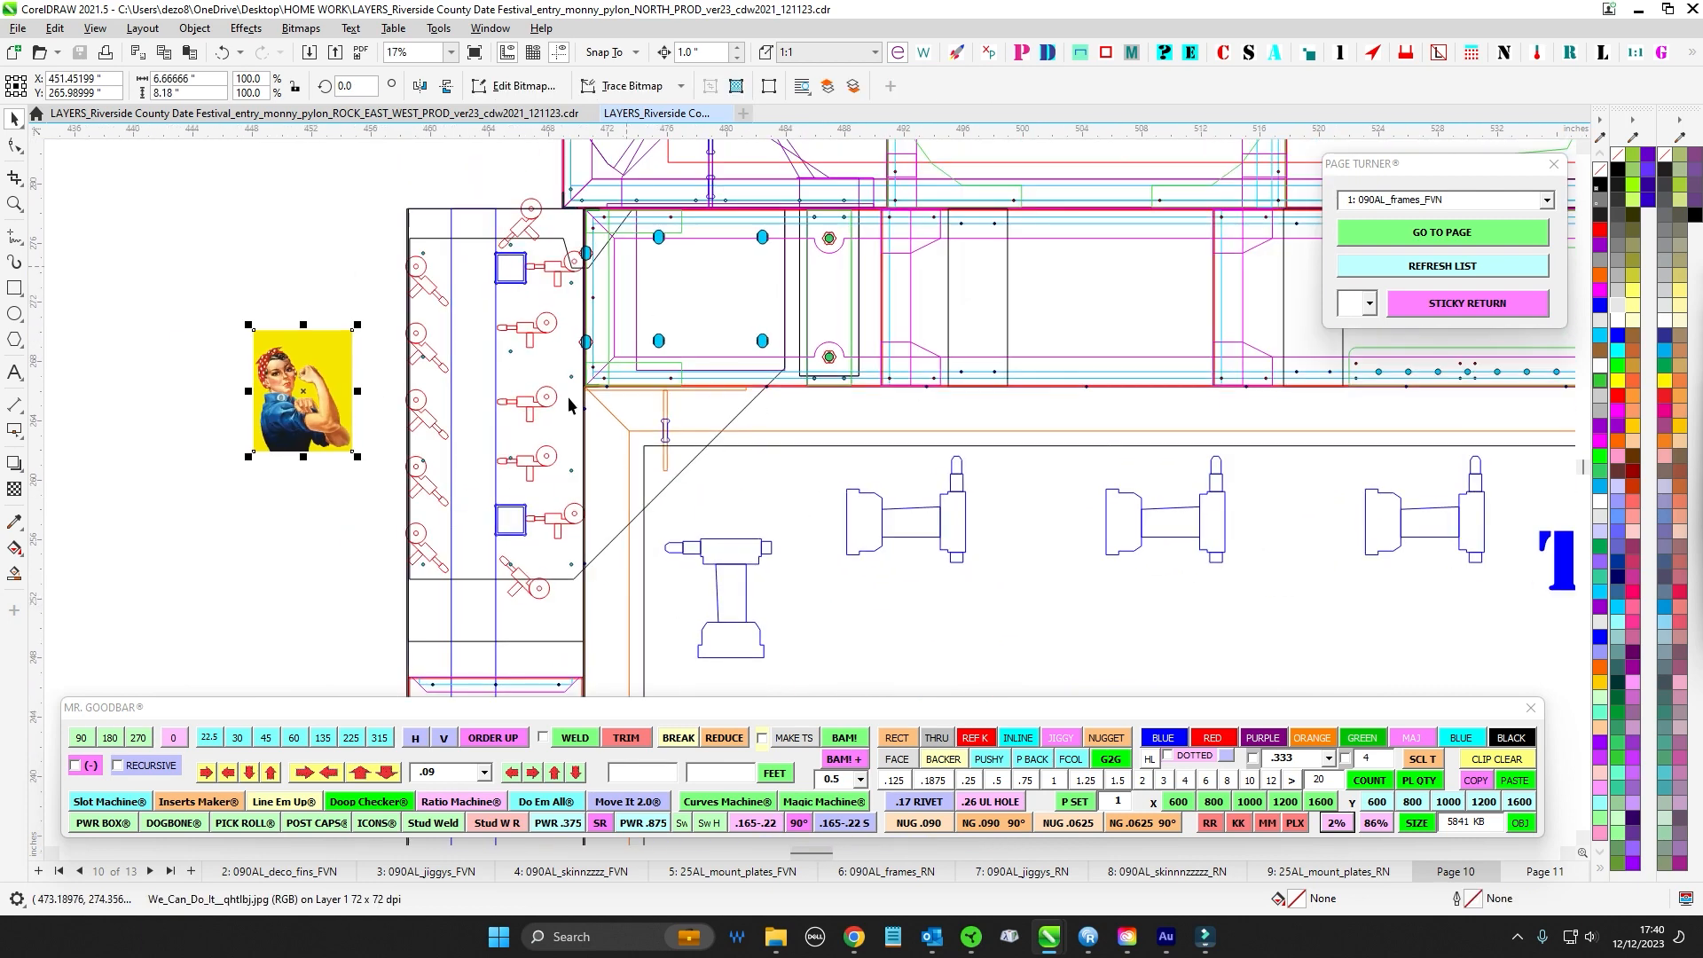
- Select the gusset joint where the Front Vert Norff column meets Top Trim West, including its clamps
scroll(568, 397, "down", 4)
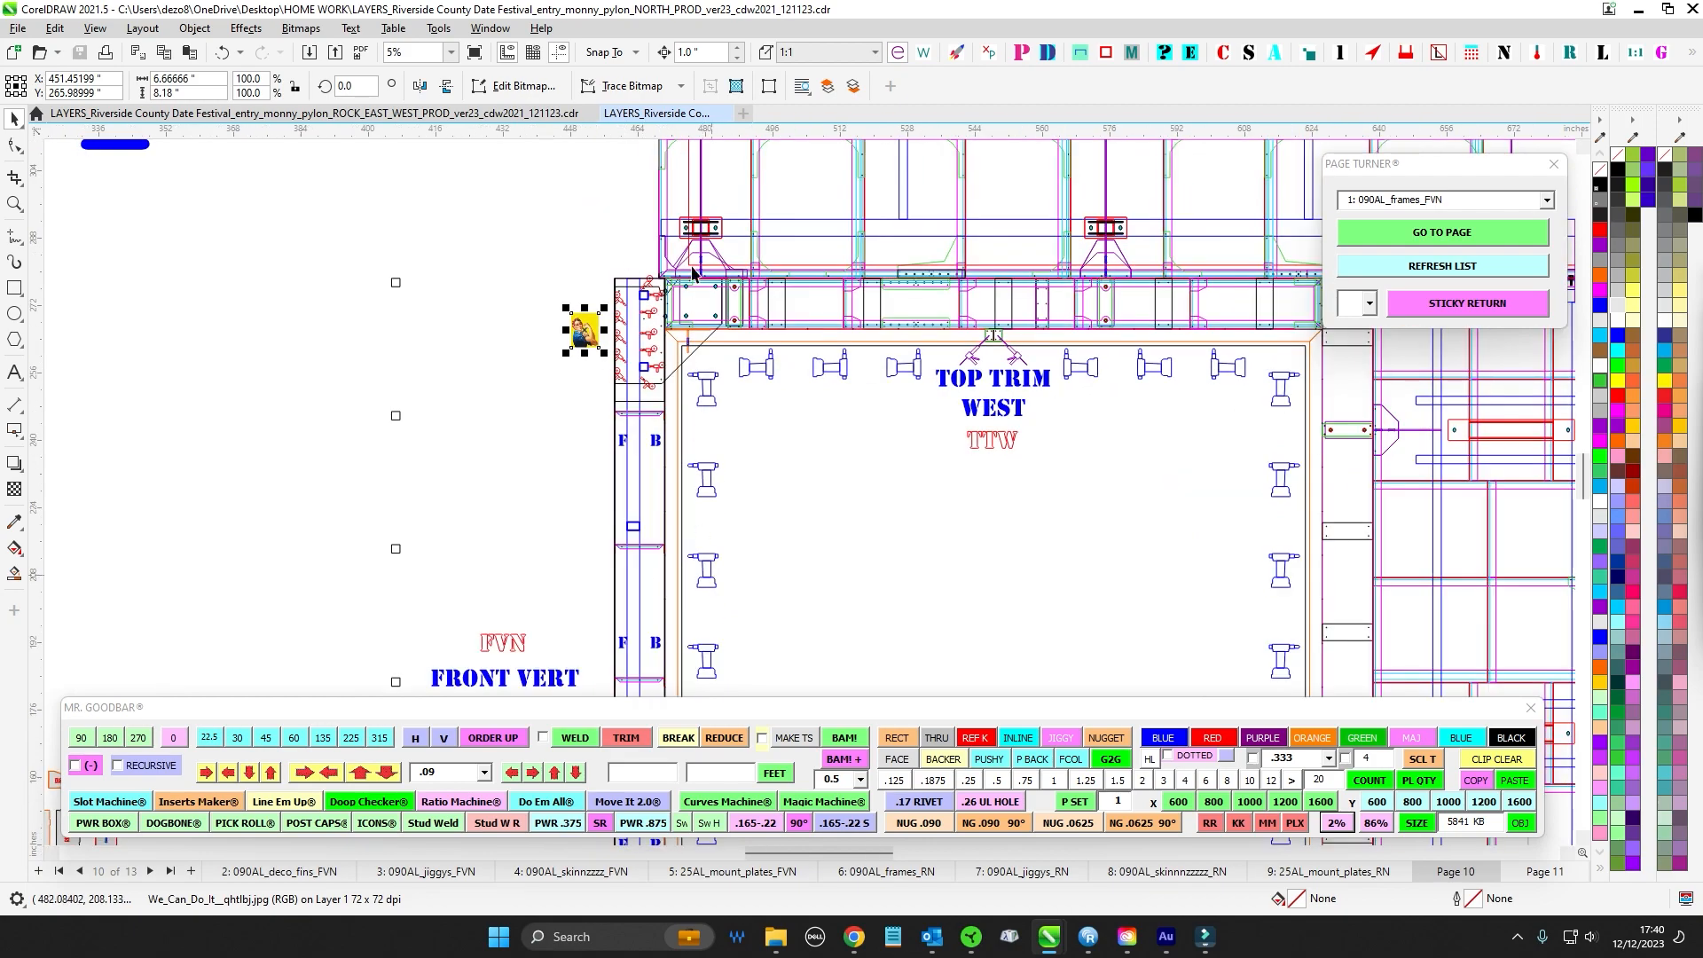
scroll(694, 271, "up", 1)
left_click_drag(507, 281, 789, 542)
scroll(795, 552, "down", 1)
- Select the matching gusset joint at Btm Trim West and review the Front Vert Norff column above it
left_click_drag(828, 642, 839, 236)
left_click_drag(832, 488, 841, 235)
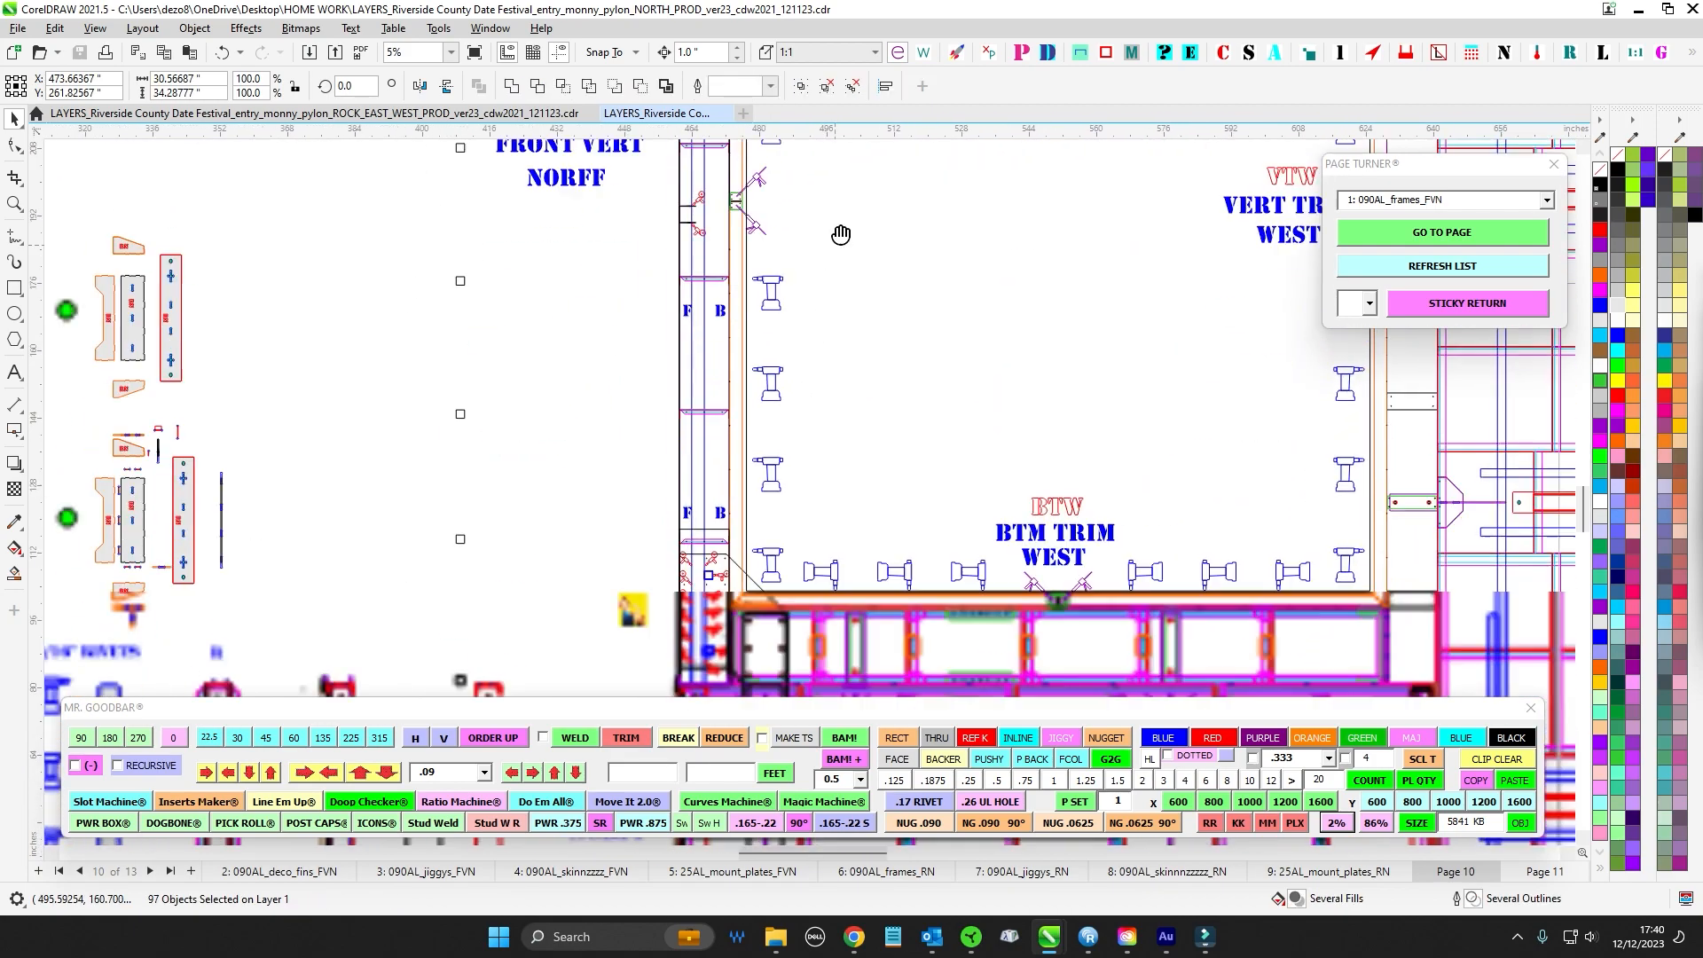
scroll(678, 487, "up", 2)
left_click_drag(528, 390, 841, 708)
scroll(944, 562, "down", 1)
left_click_drag(943, 562, 836, 407)
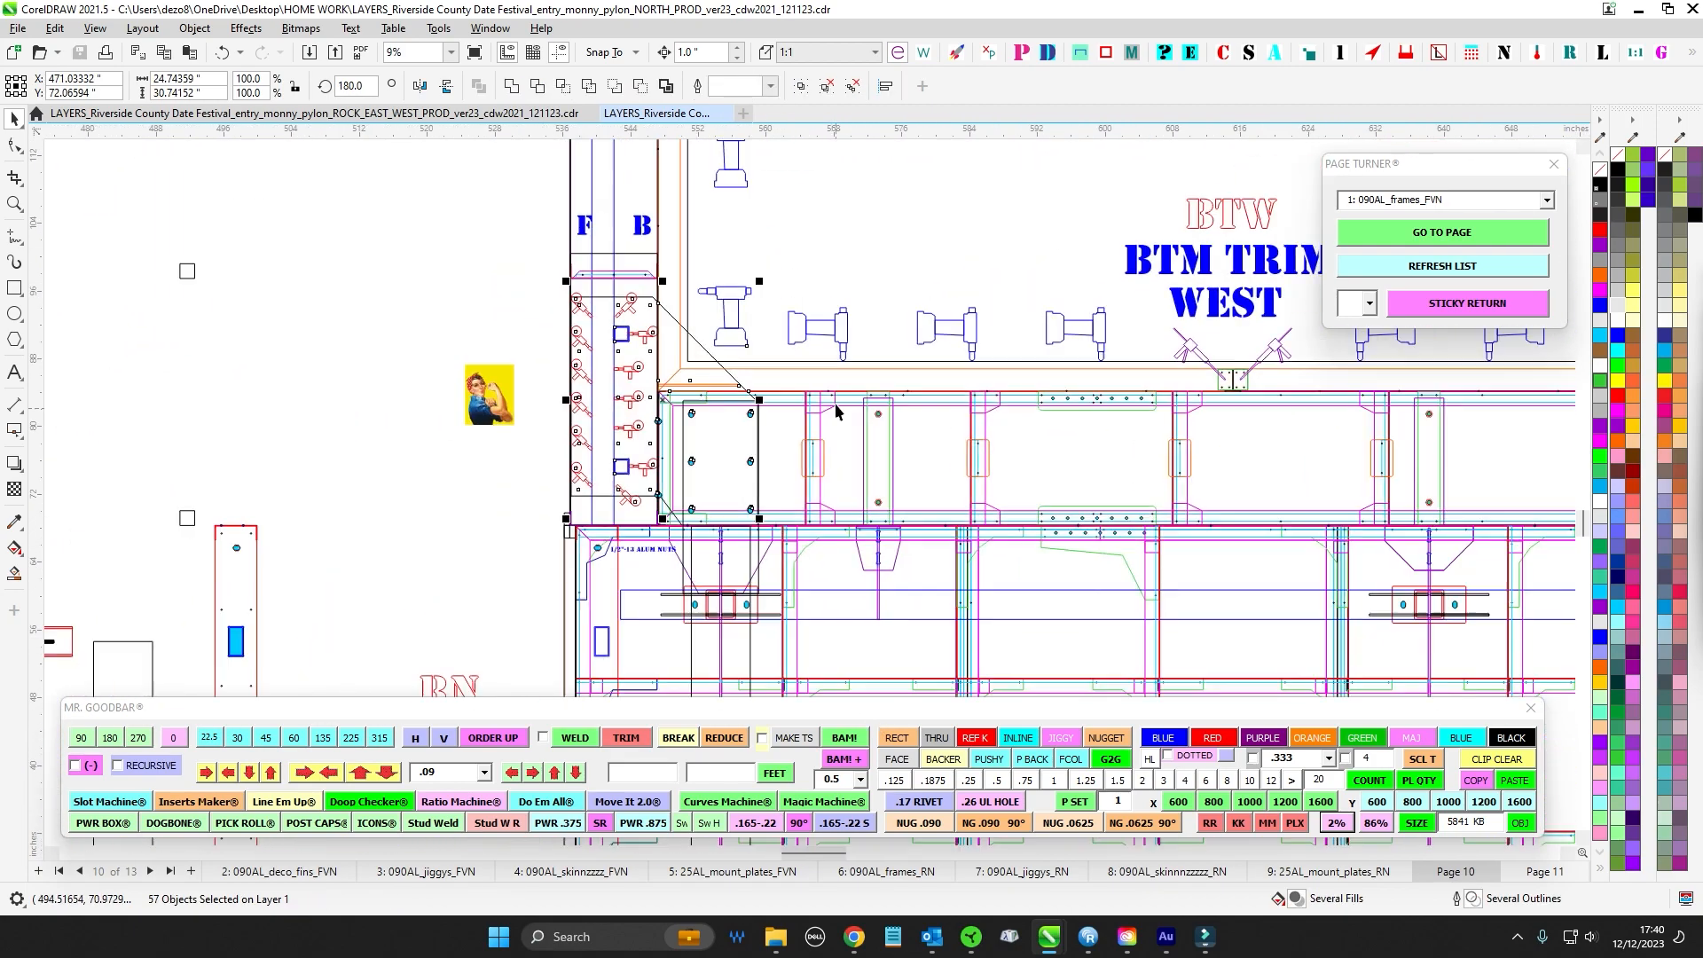
left_click_drag(838, 286, 913, 555)
scroll(839, 506, "down", 1)
left_click_drag(543, 457, 828, 497)
scroll(828, 497, "down", 1)
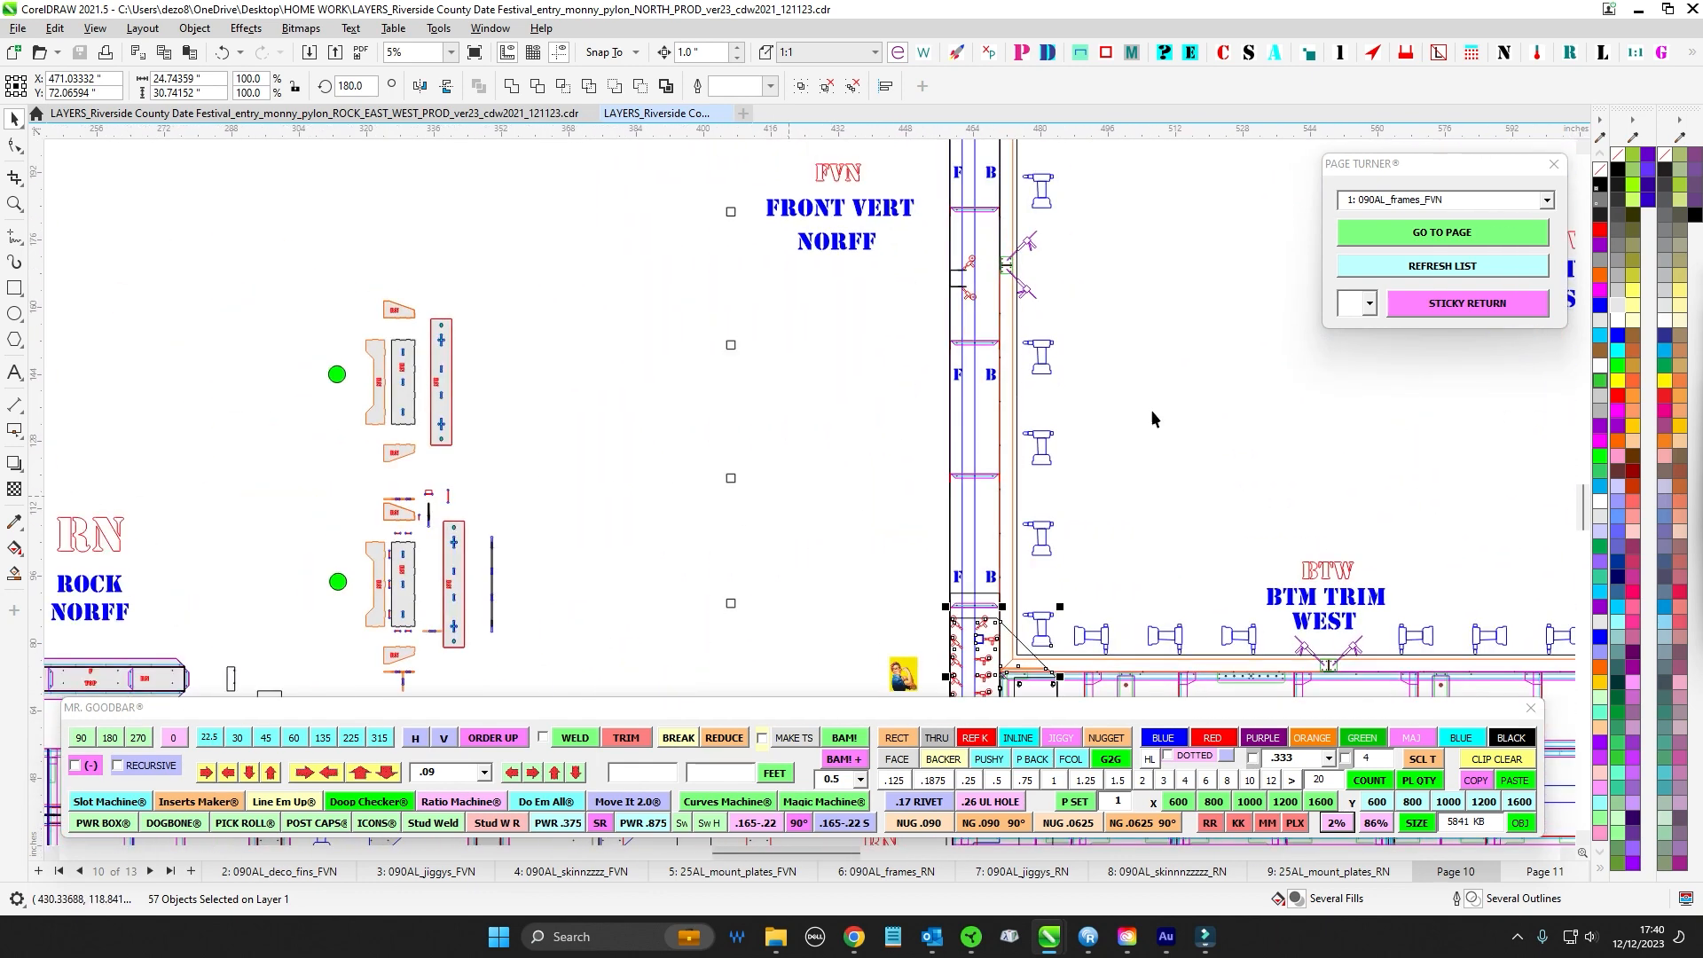
- Examine the Front Vert Norff gusset joint at Top Trim West, including its clamps and the square tubes passing through the column
left_click_drag(1107, 341, 994, 469)
left_click_drag(990, 395, 969, 533)
scroll(832, 271, "up", 2)
scroll(896, 203, "up", 1)
scroll(896, 210, "up", 1)
scroll(945, 435, "down", 1)
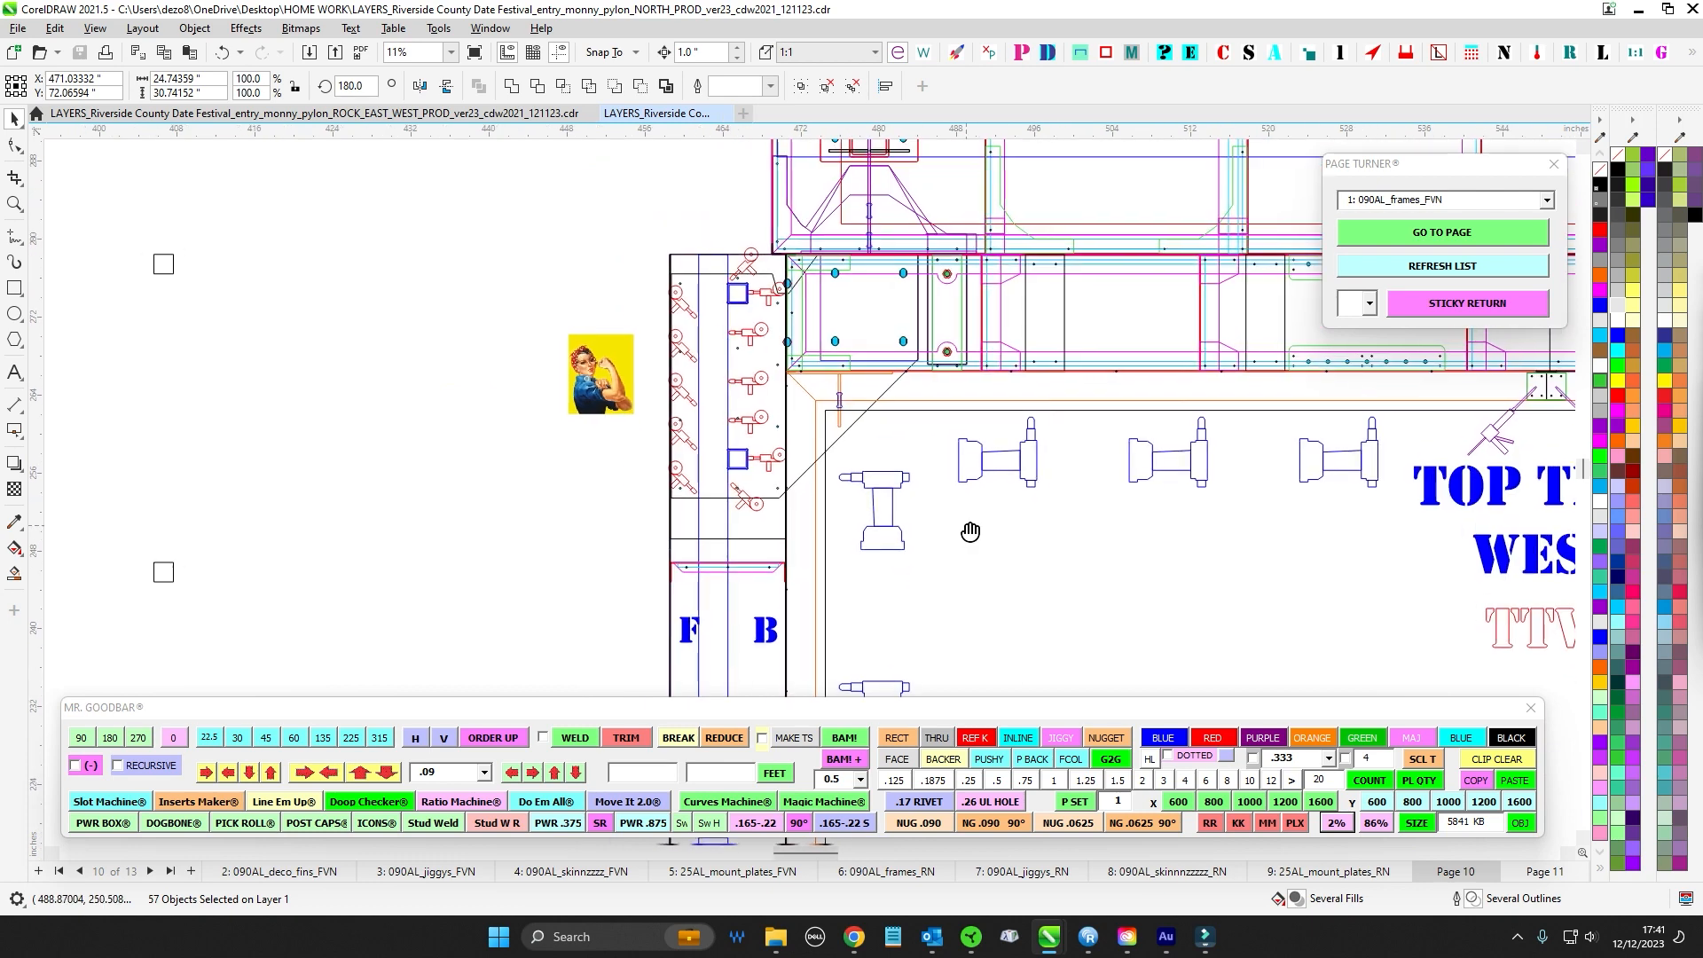
scroll(757, 412, "up", 1)
scroll(739, 509, "up", 1)
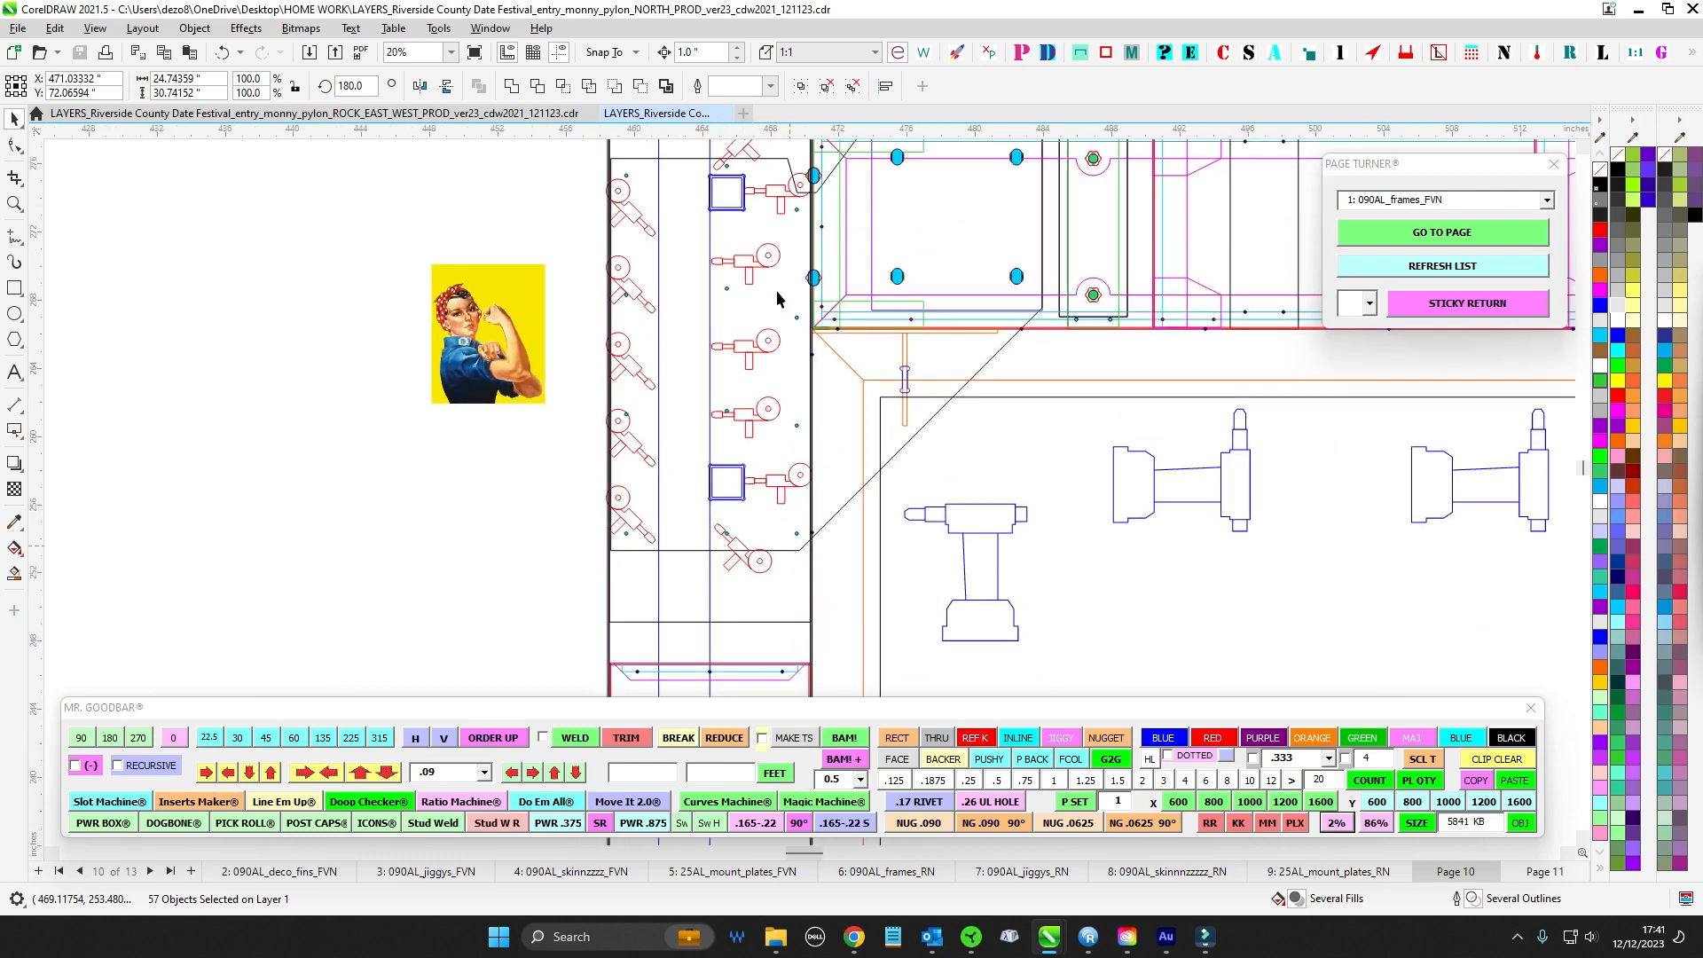
scroll(738, 444, "down", 1)
scroll(730, 267, "up", 1)
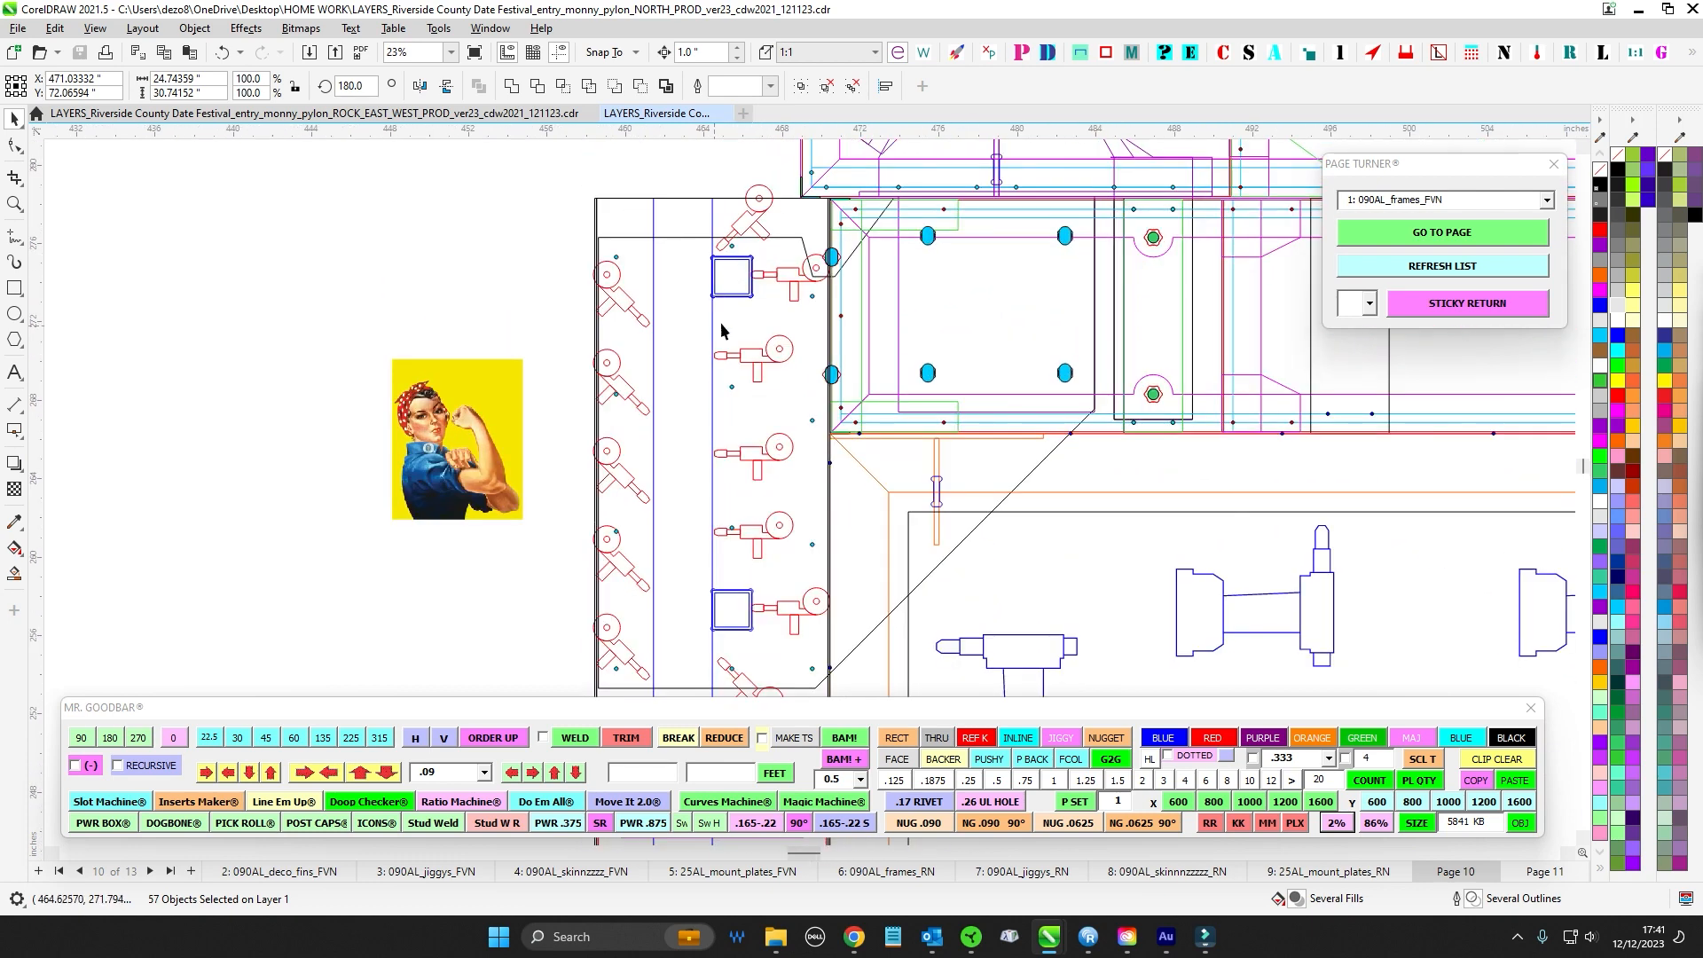
scroll(726, 588, "down", 5)
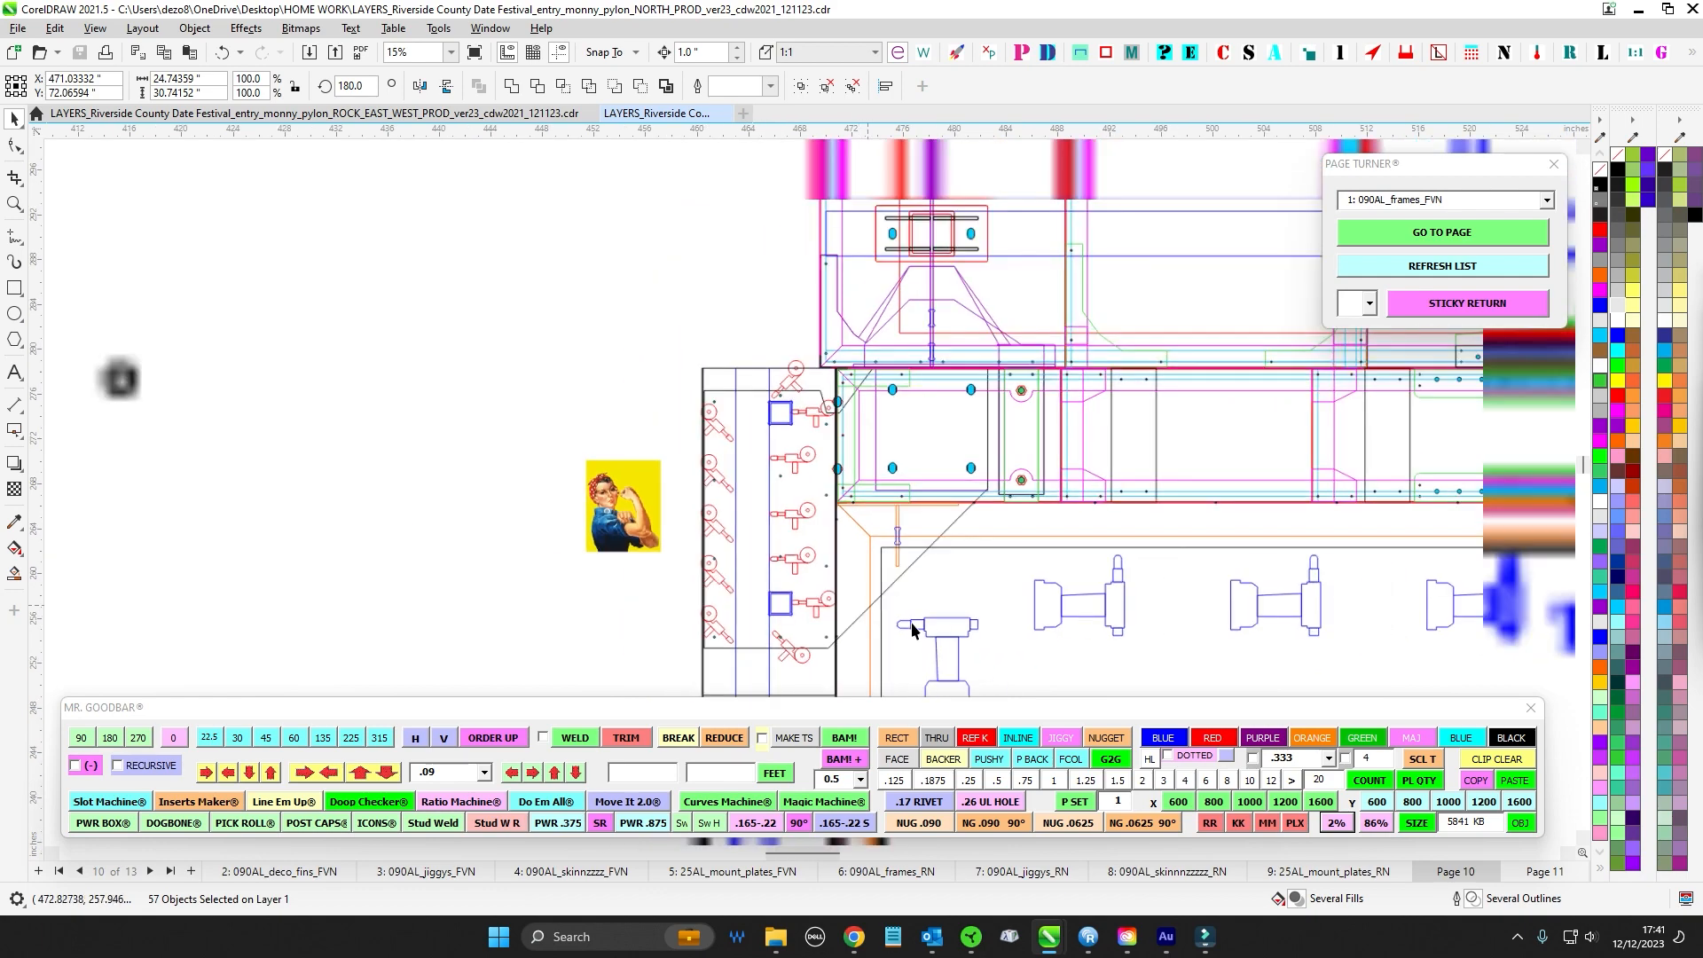
- Select the pair of upper Front Vert Norff gusset plates together with their 3/16" RIVETS labels
left_click_drag(486, 550, 1162, 498)
scroll(840, 391, "up", 3)
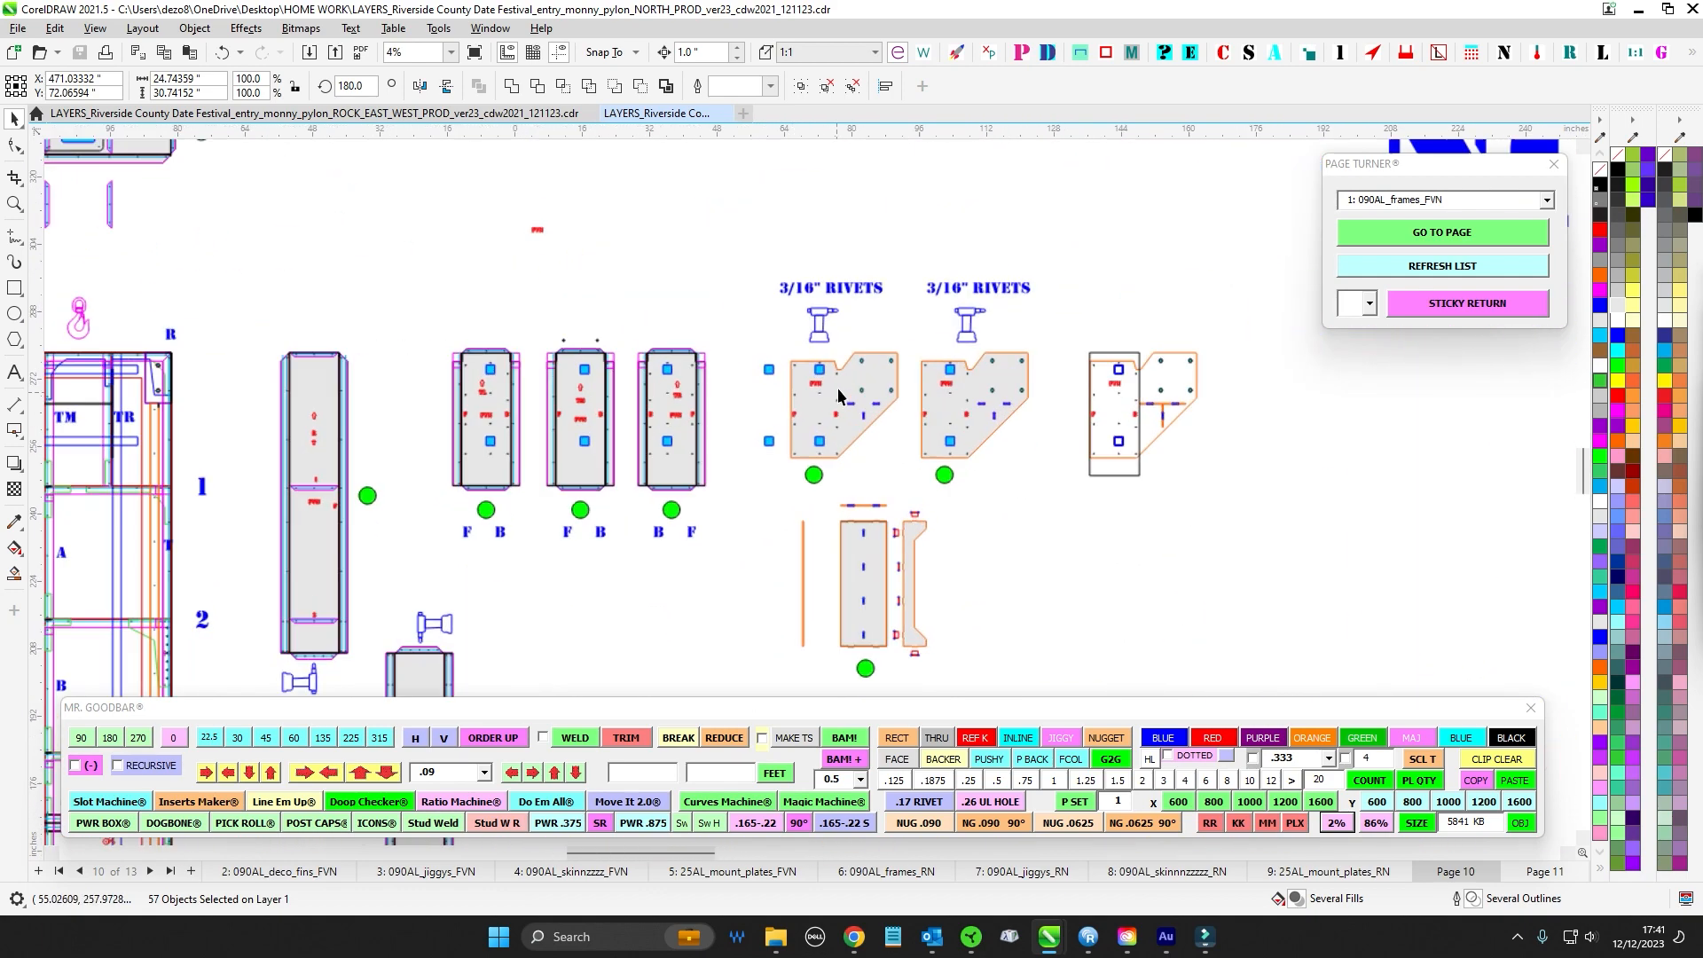
left_click_drag(716, 235, 1047, 498)
scroll(1069, 511, "down", 4)
scroll(700, 478, "up", 2)
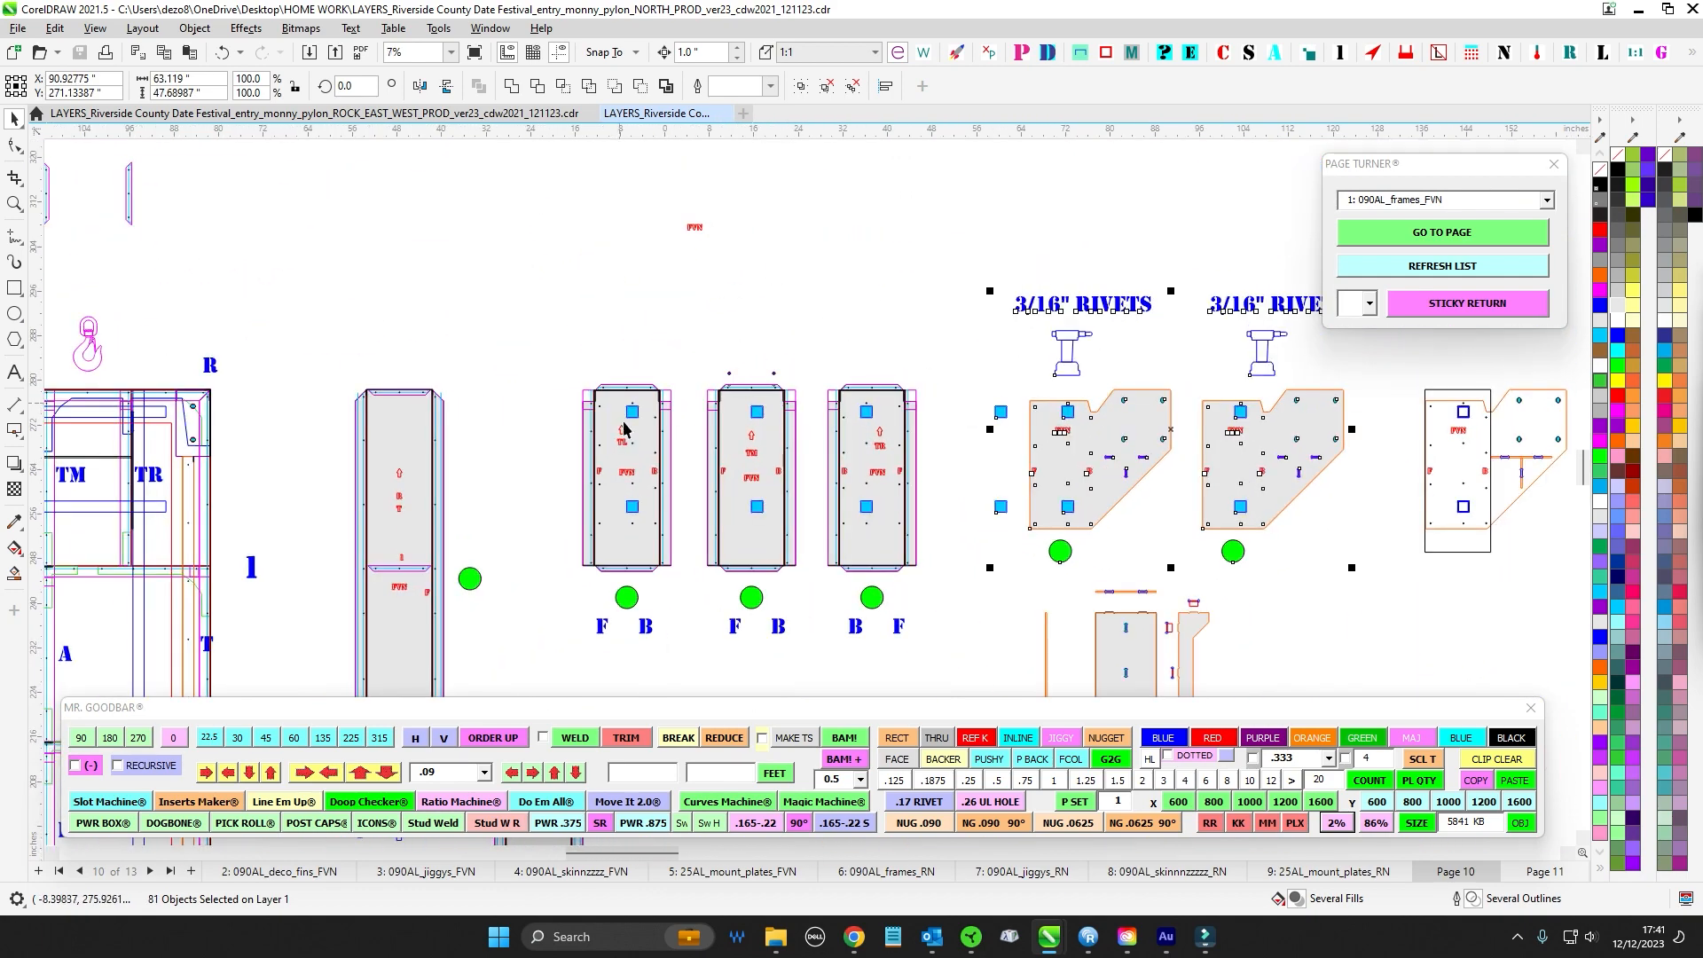
- Examine the lower Front Vert Norff gusset plates, their angle placement marks and the notched part set above them
scroll(818, 483, "down", 2)
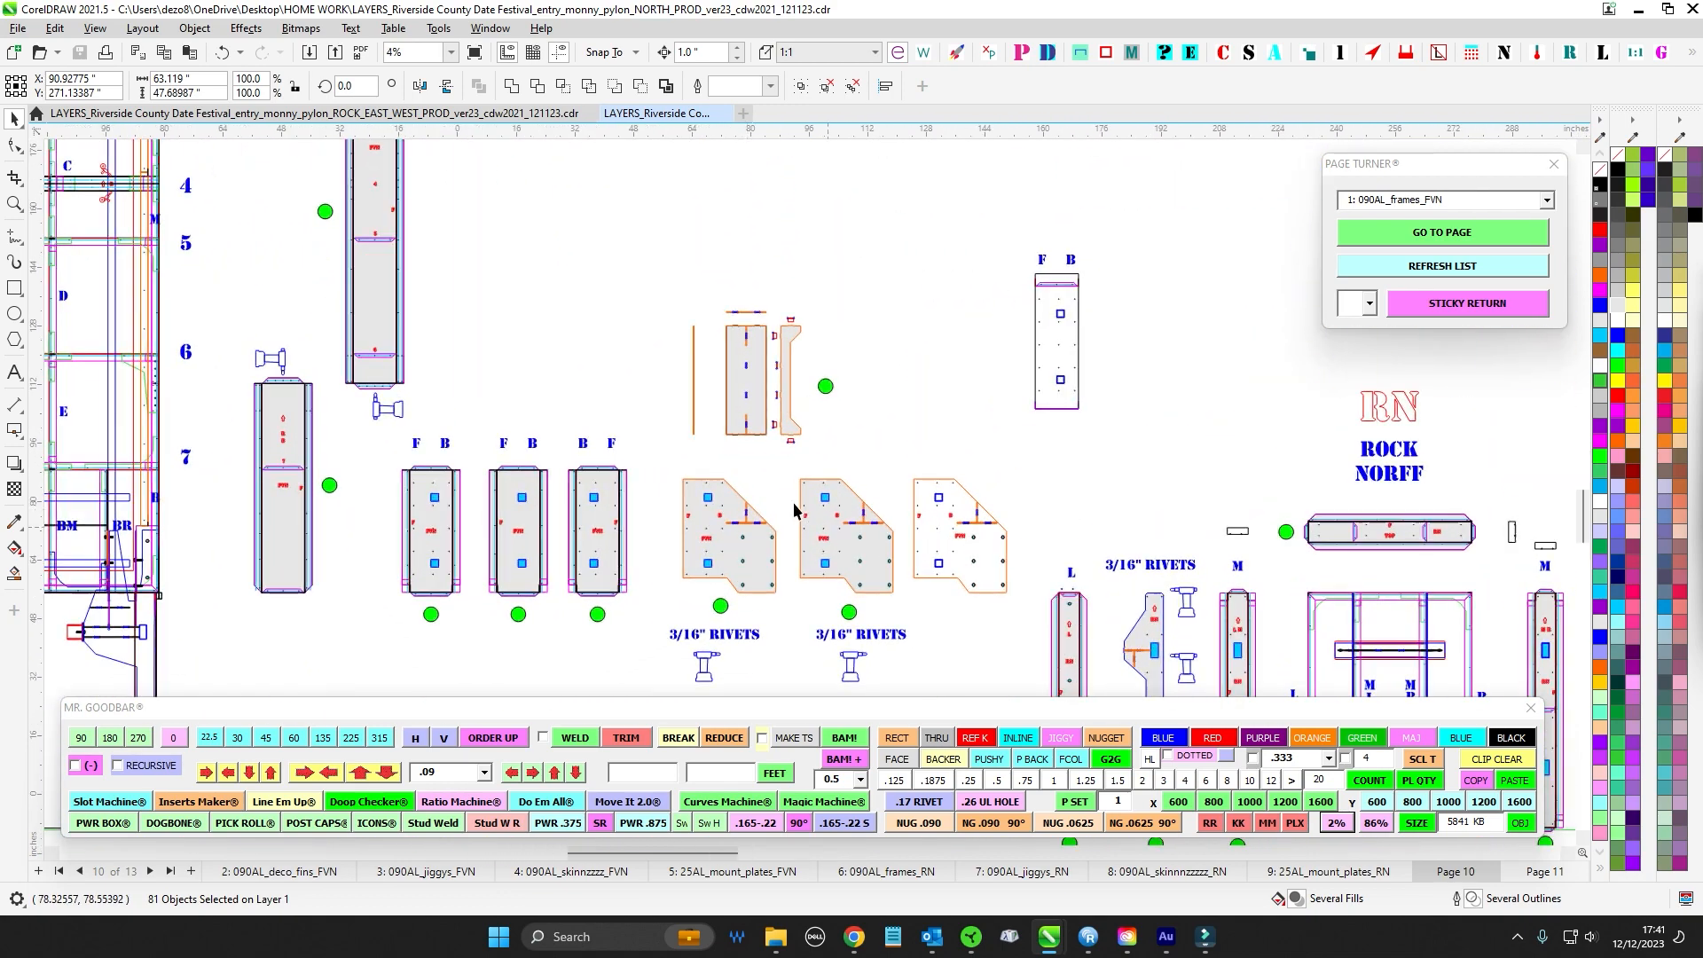
scroll(770, 383, "up", 2)
scroll(782, 408, "up", 2)
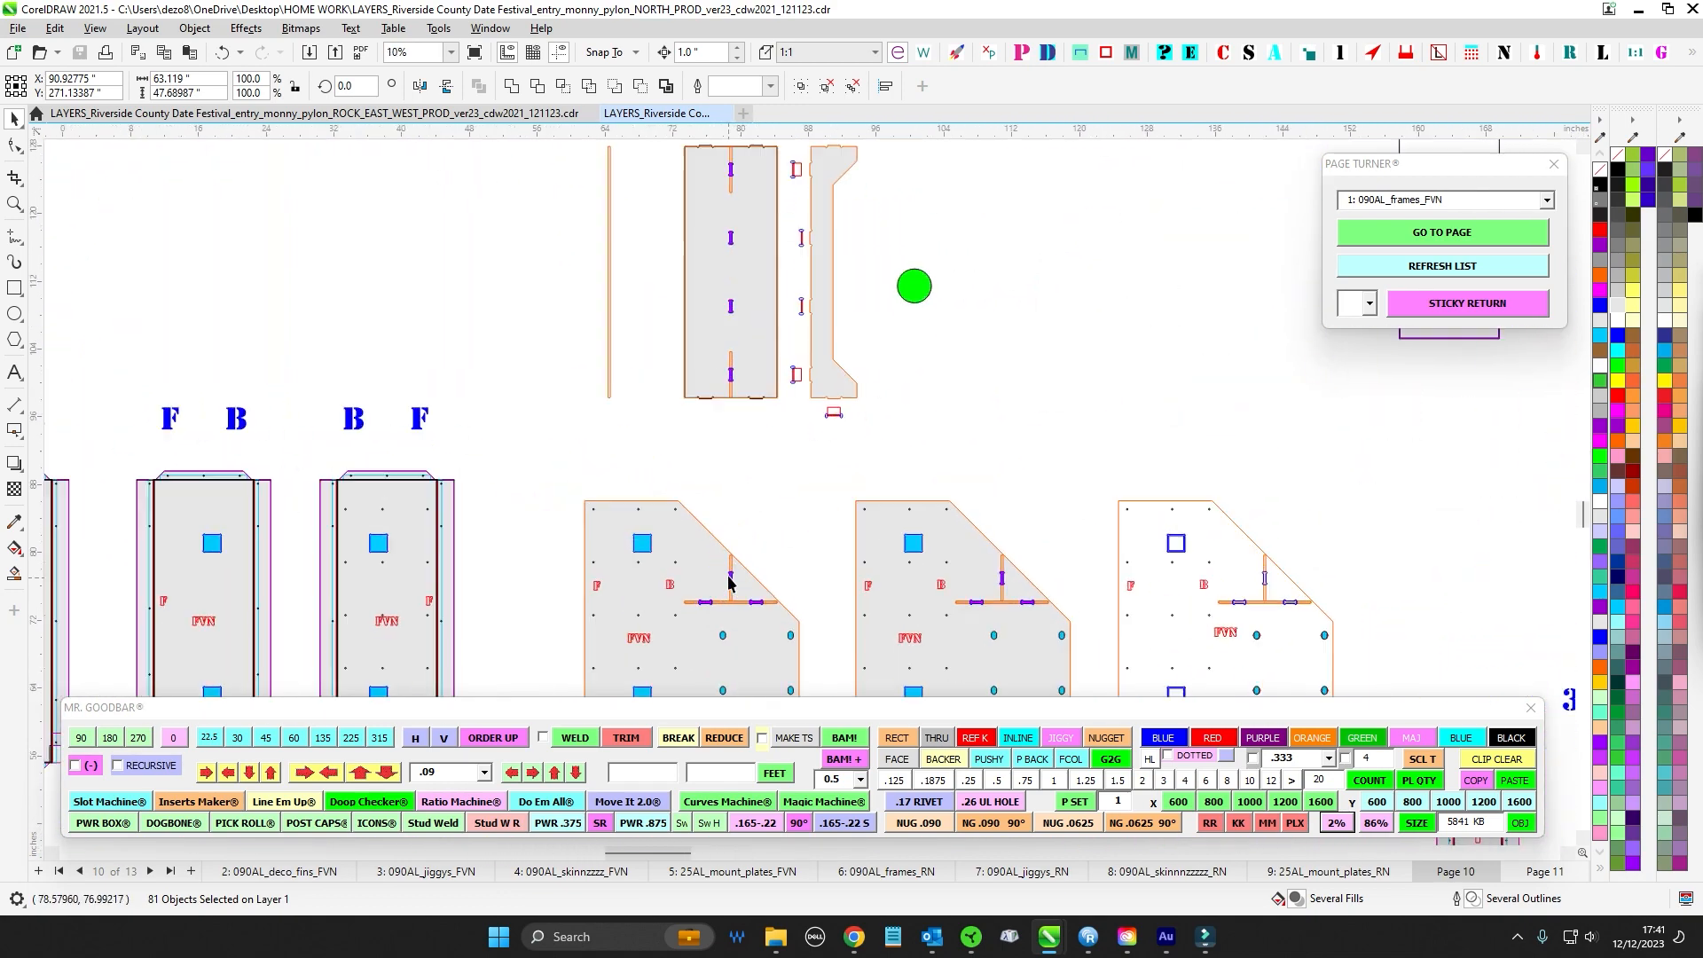
left_click_drag(707, 690, 700, 523)
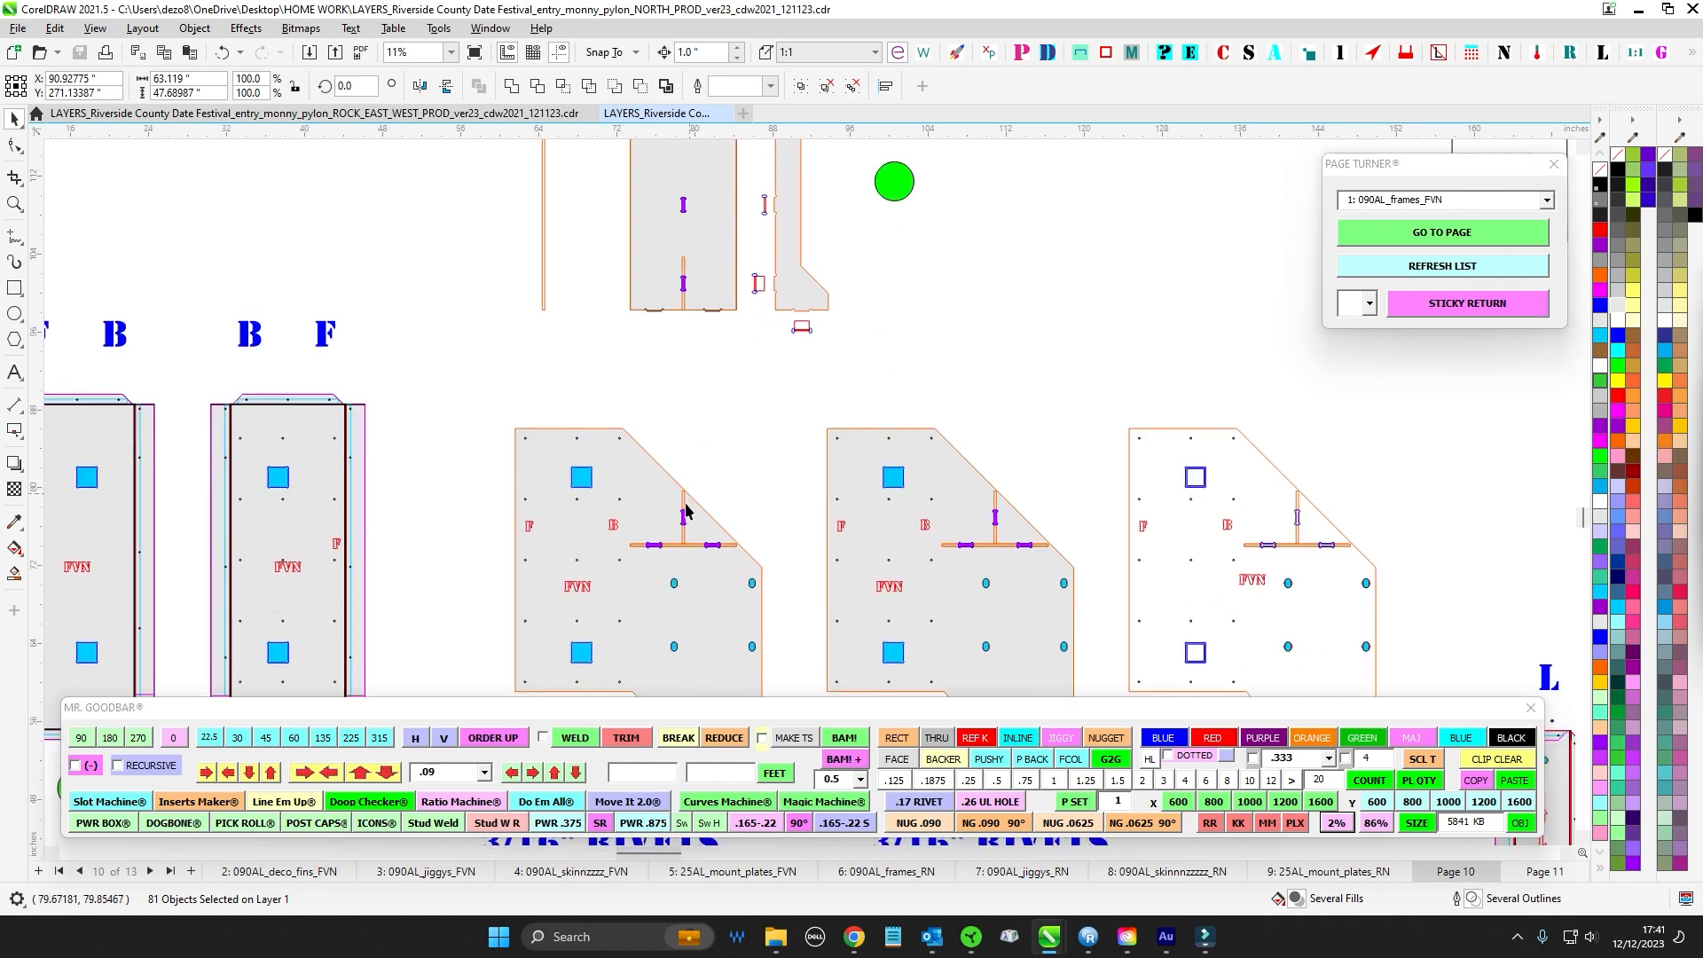
left_click_drag(738, 436, 733, 554)
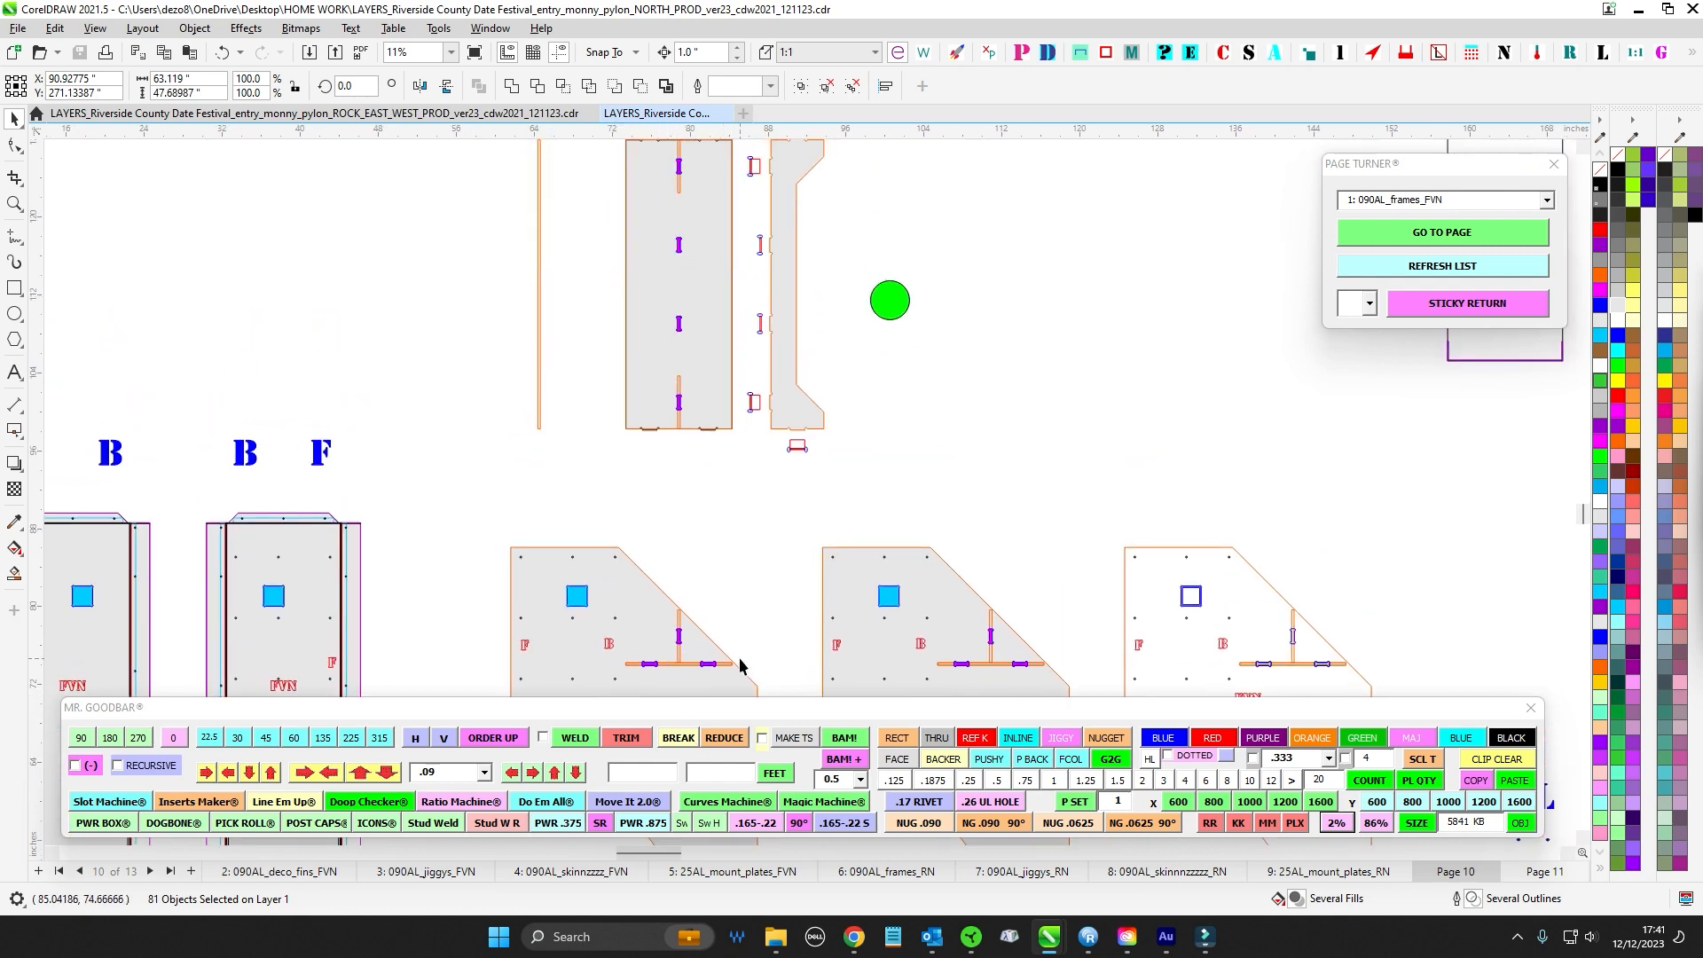
scroll(914, 453, "down", 2)
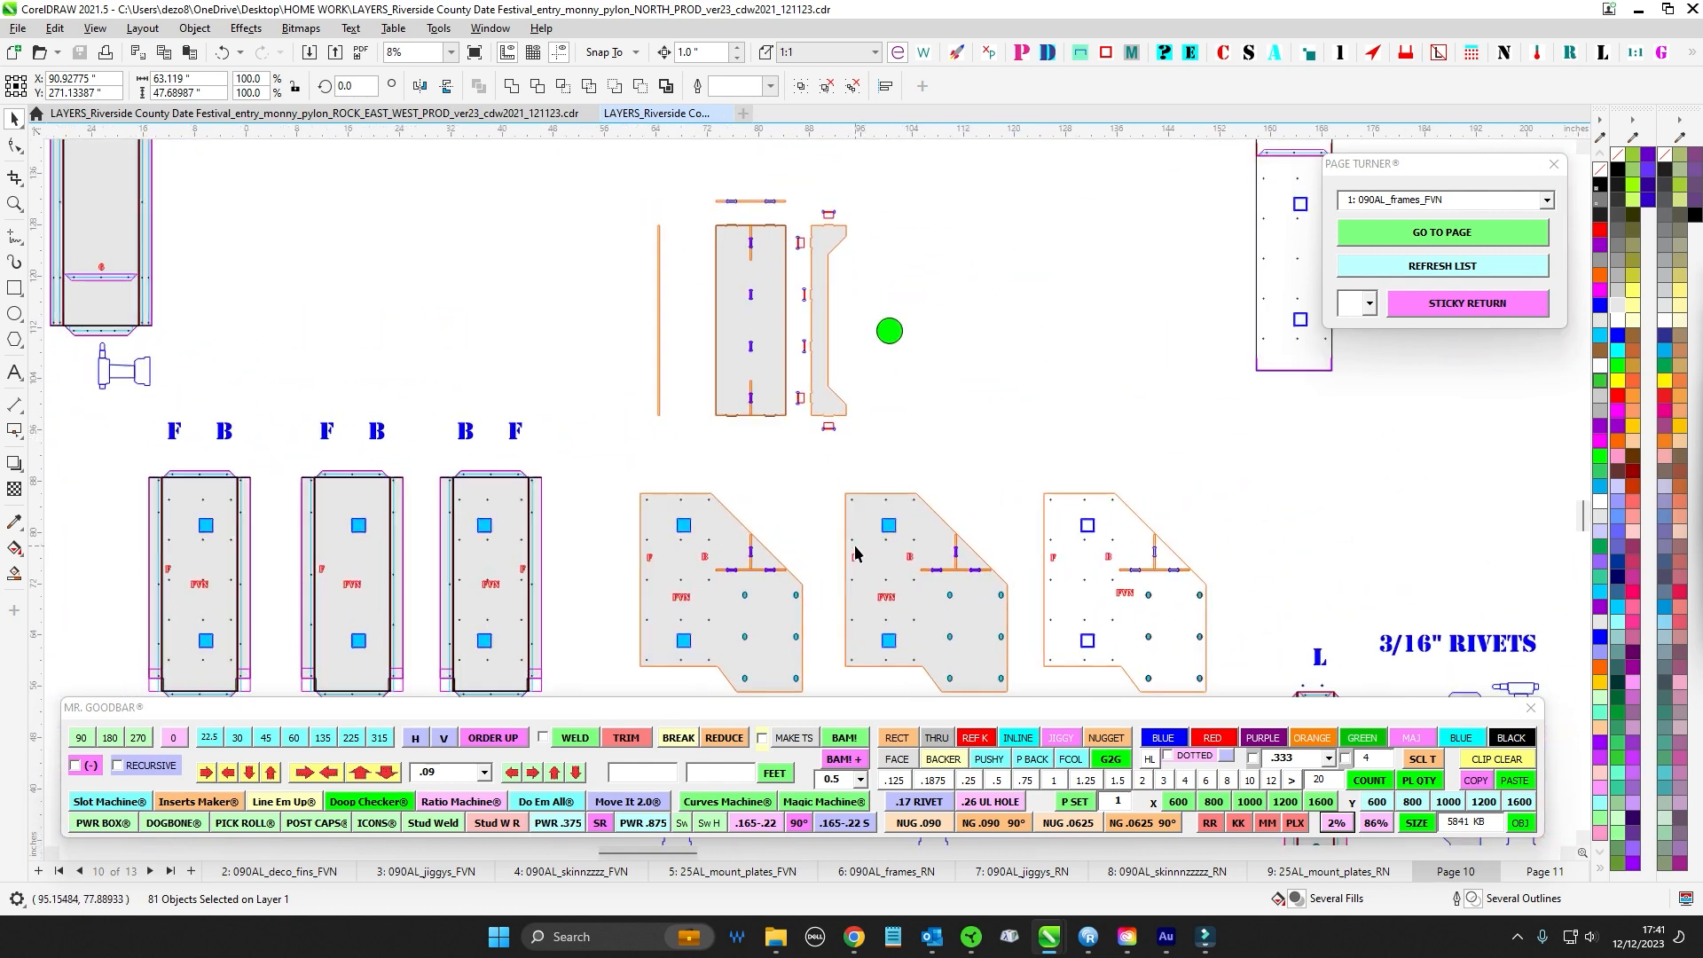
scroll(856, 555, "up", 1)
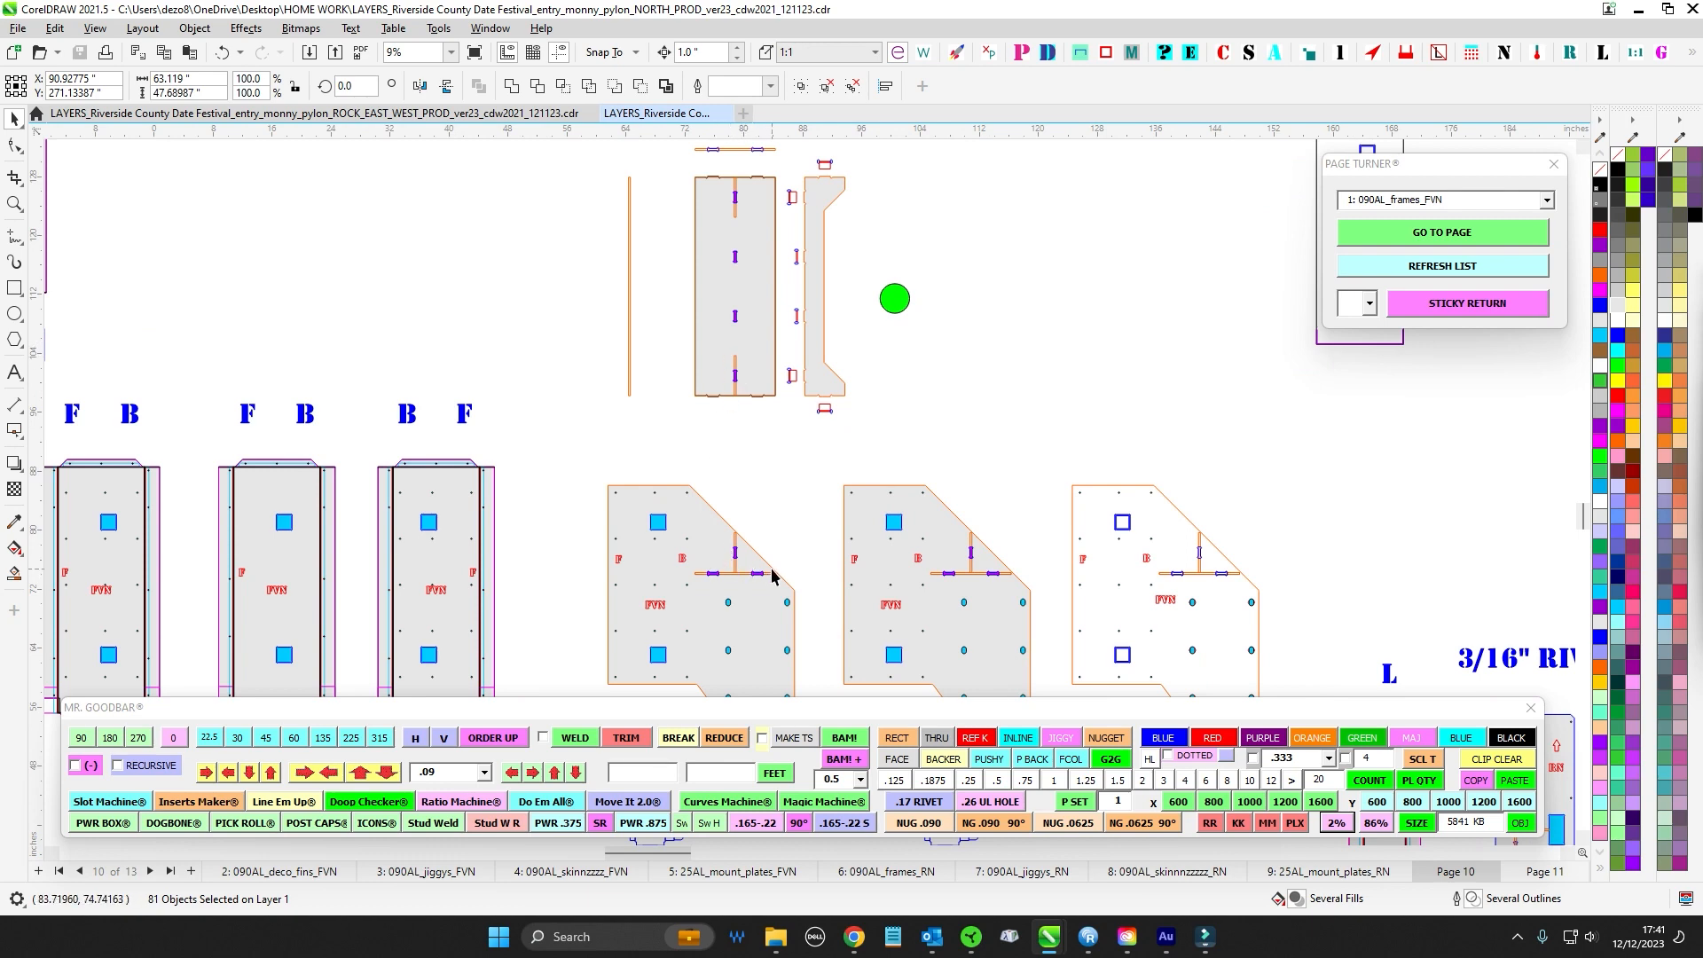
- Select the three lower plates marked F and B and compare them with the BL, BM and BR positions in the Front Vert Norff frame
scroll(772, 577, "down", 1)
left_click_drag(311, 484, 640, 683)
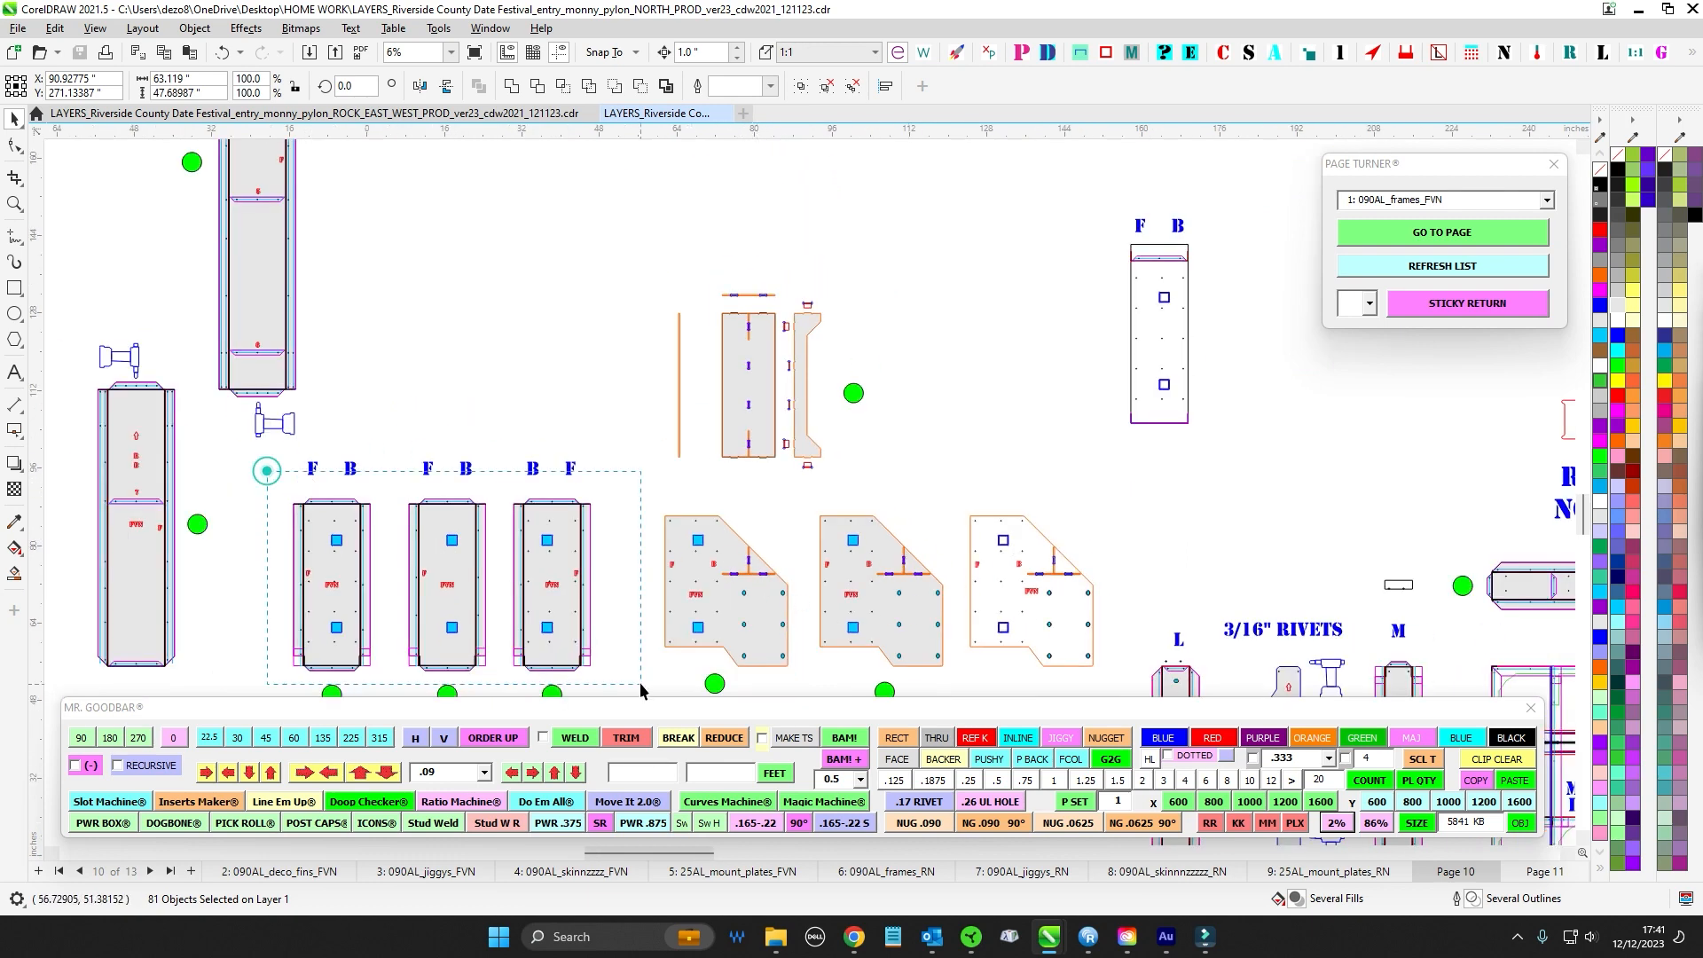
scroll(643, 681, "down", 1)
scroll(530, 548, "up", 2)
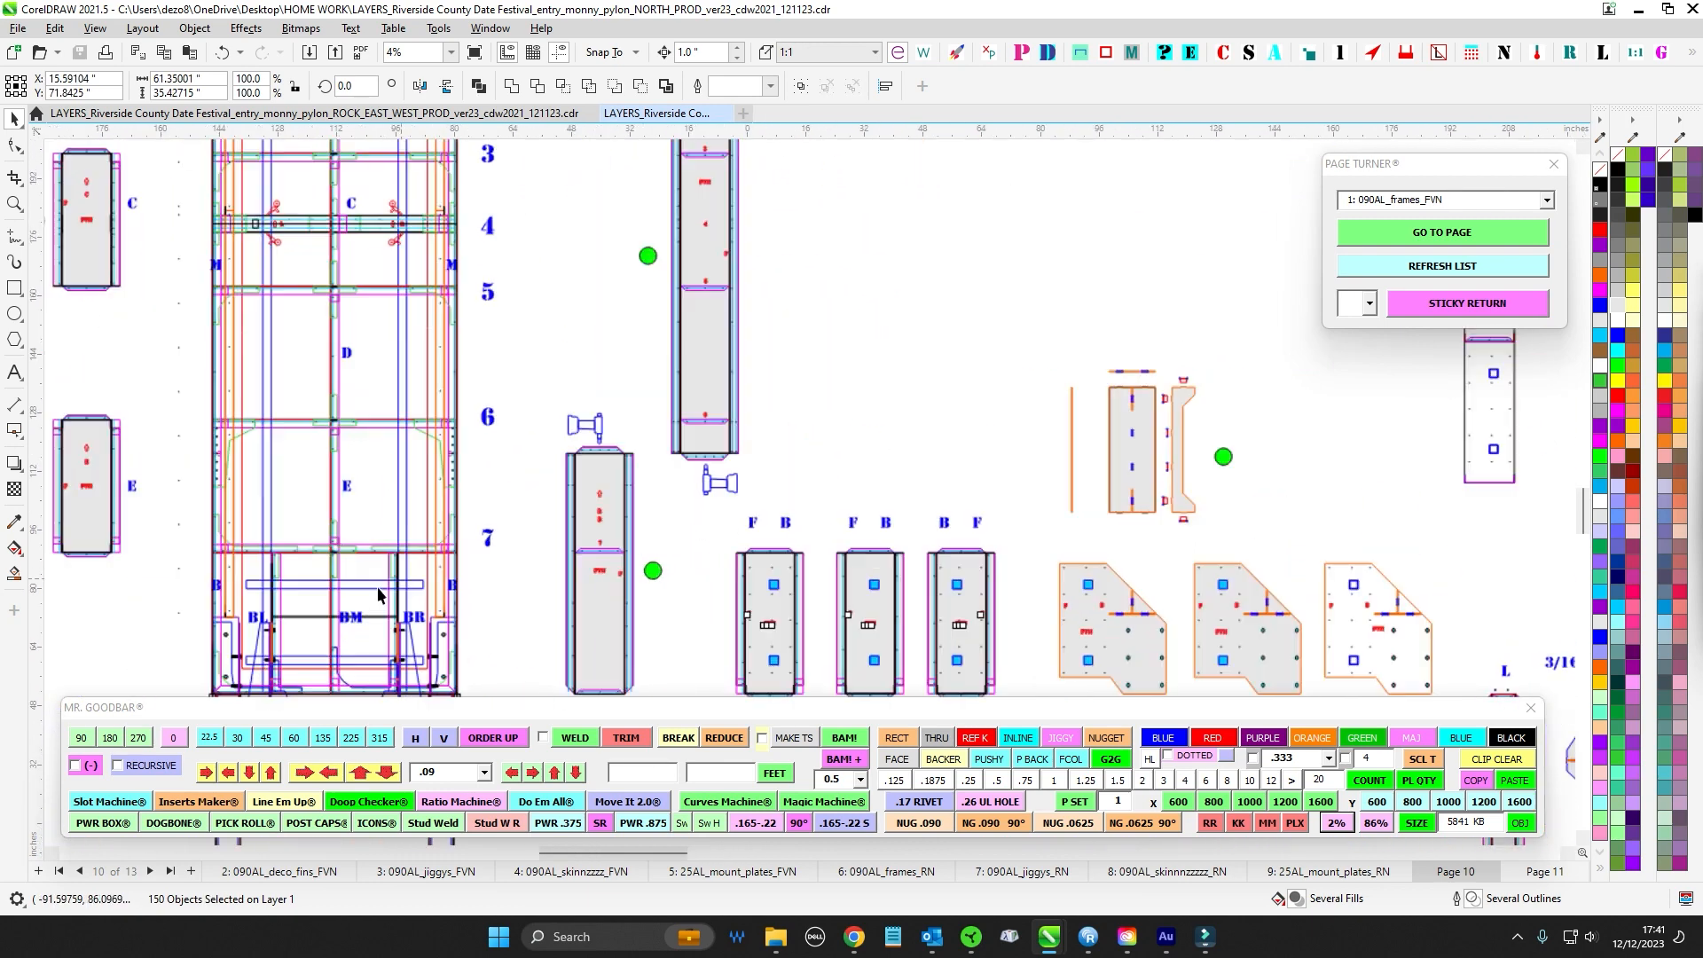
left_click_drag(564, 600, 349, 529)
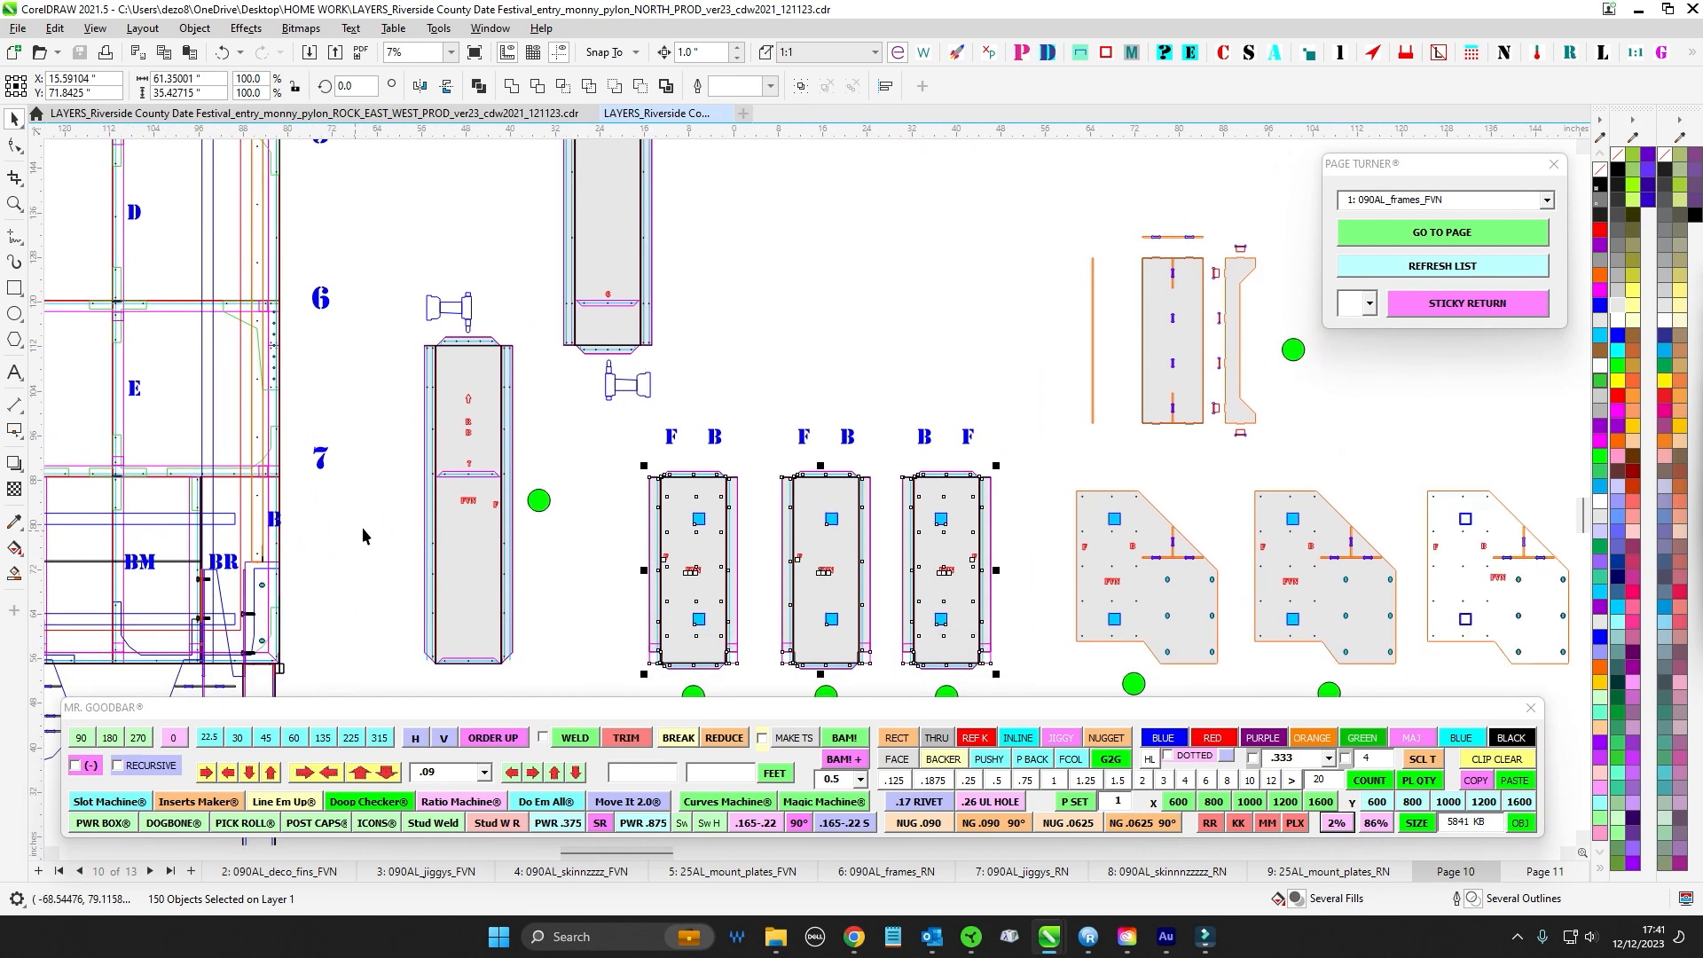
left_click_drag(1022, 384, 718, 394)
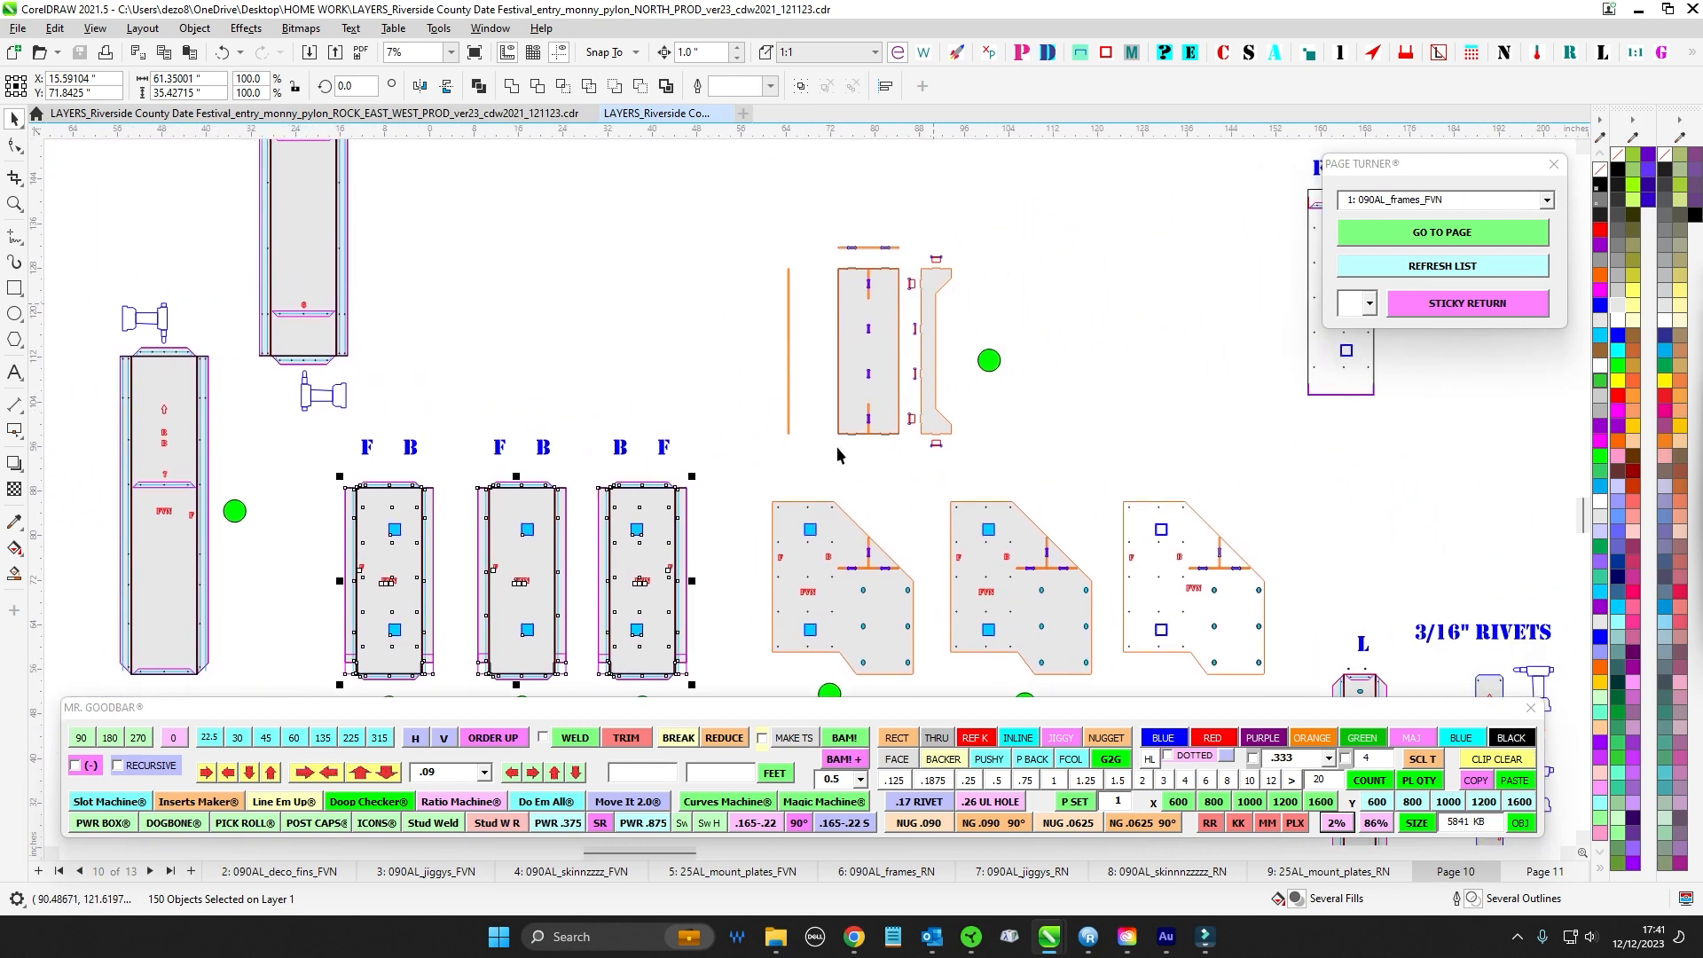
scroll(838, 448, "left", 7)
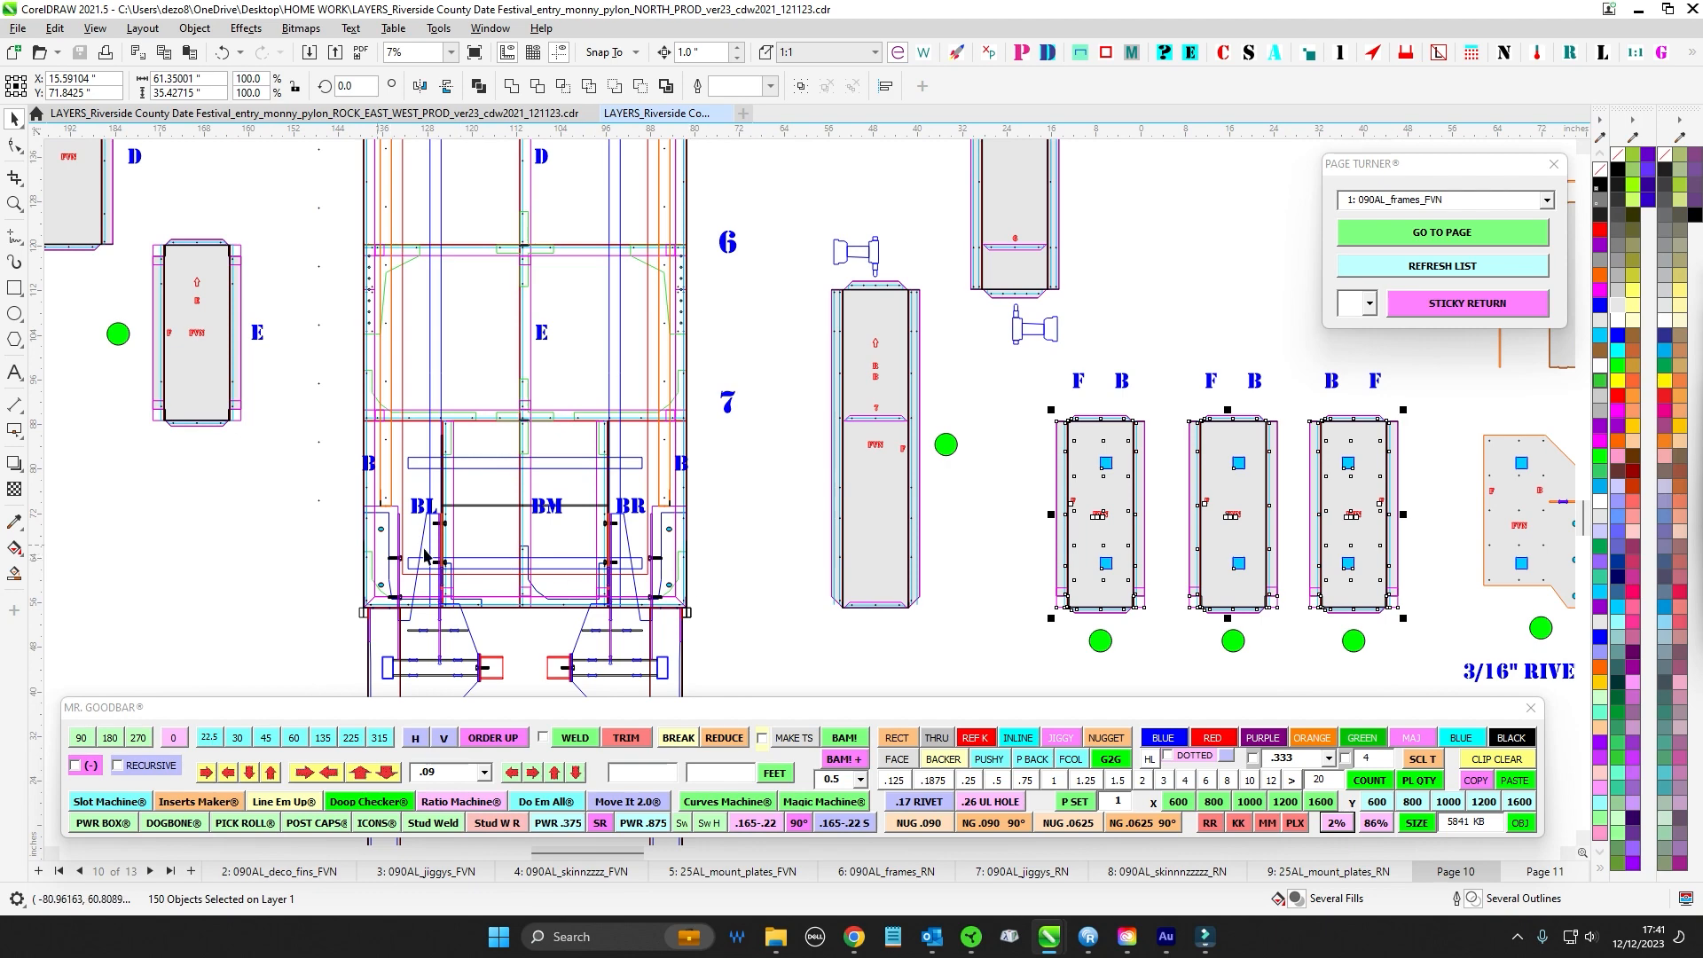
left_click_drag(1101, 337, 721, 495)
scroll(721, 495, "down", 2)
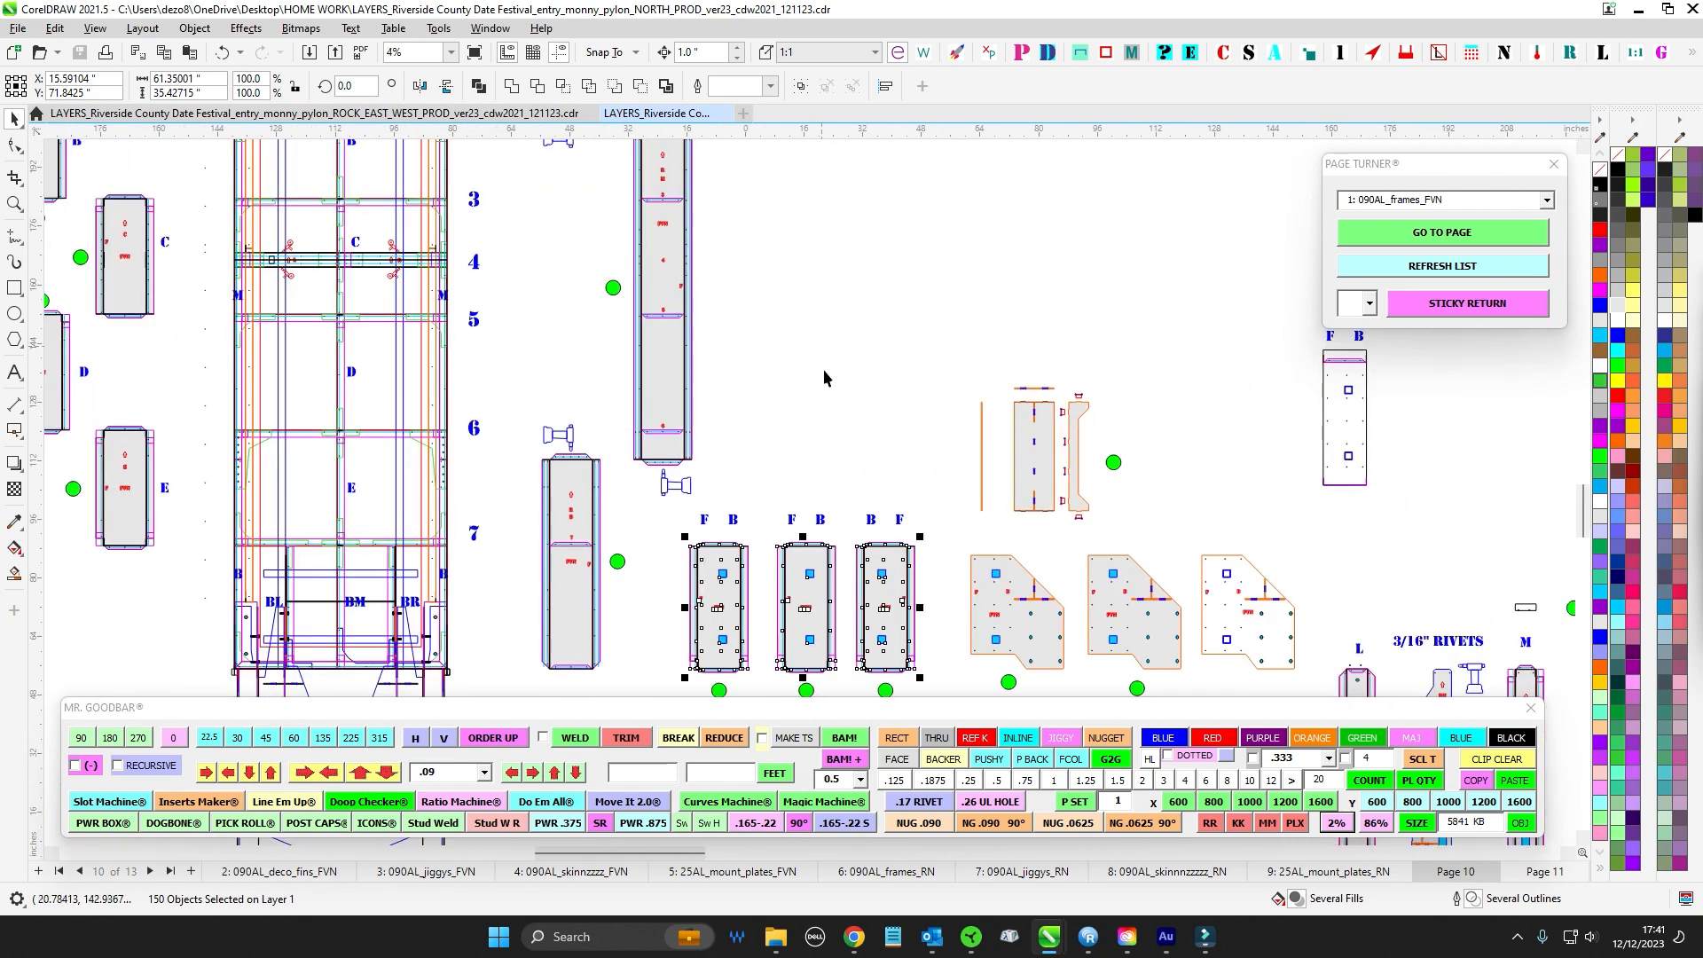
- Select the tall side plates along the R side of the Front Vert Norff frame and clear the selection
left_click_drag(359, 620, 468, 468)
scroll(467, 468, "up", 2)
scroll(287, 482, "down", 2)
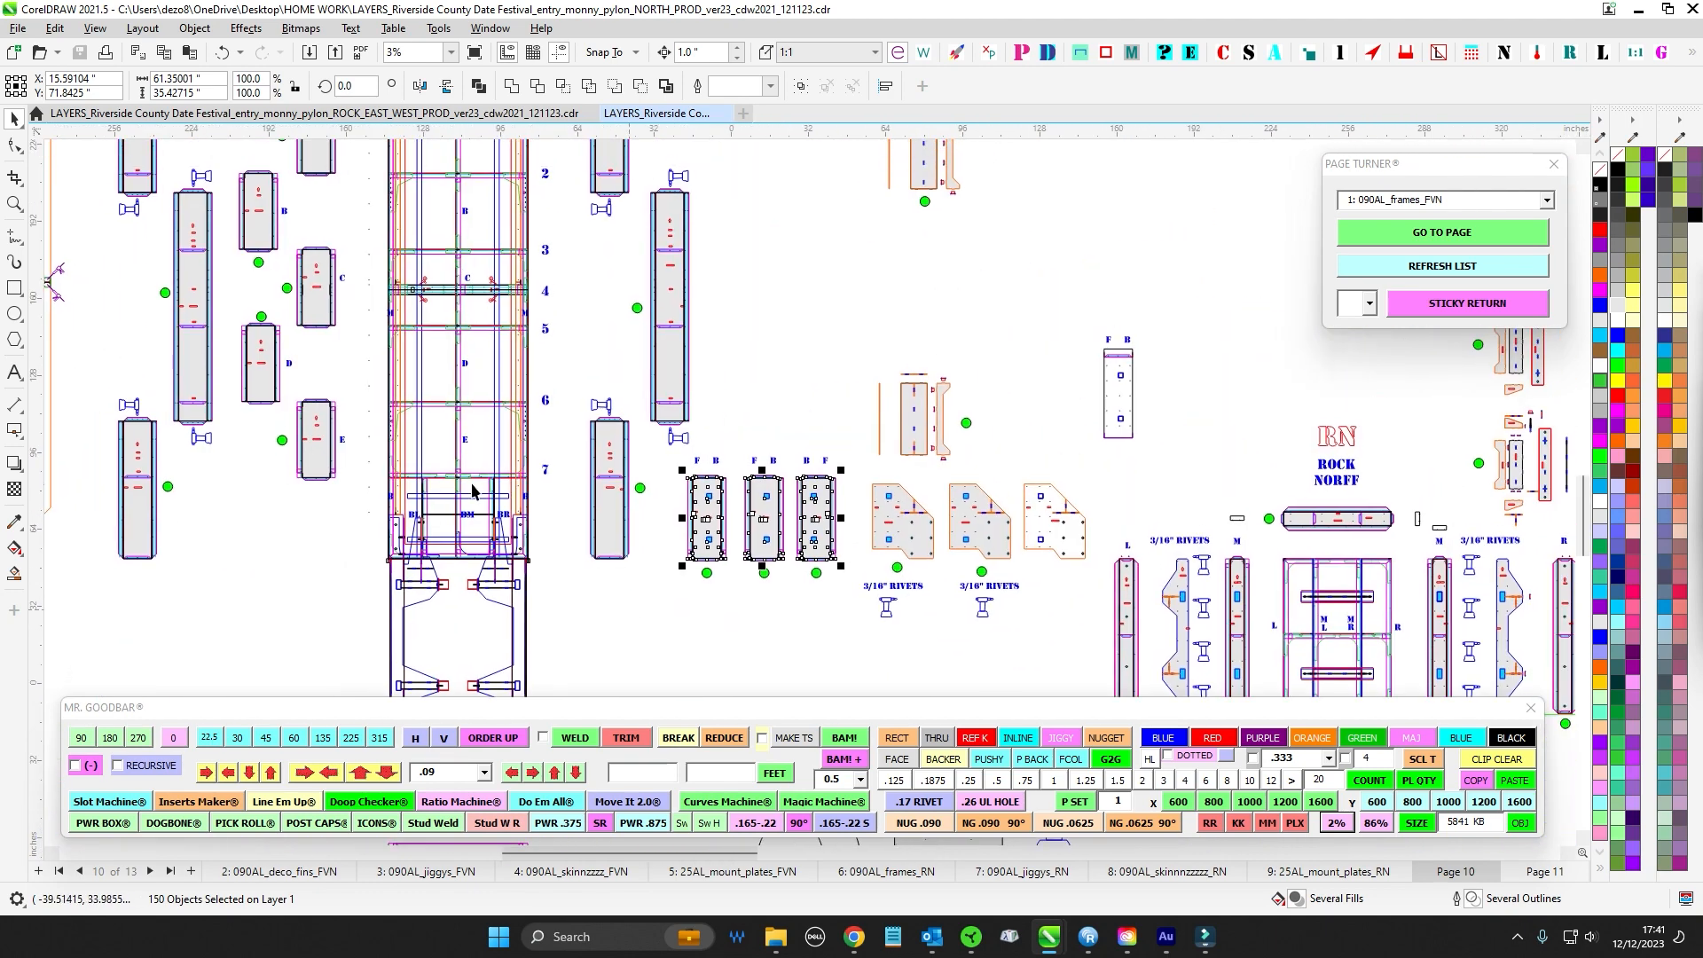
scroll(550, 507, "up", 3)
scroll(397, 557, "down", 3)
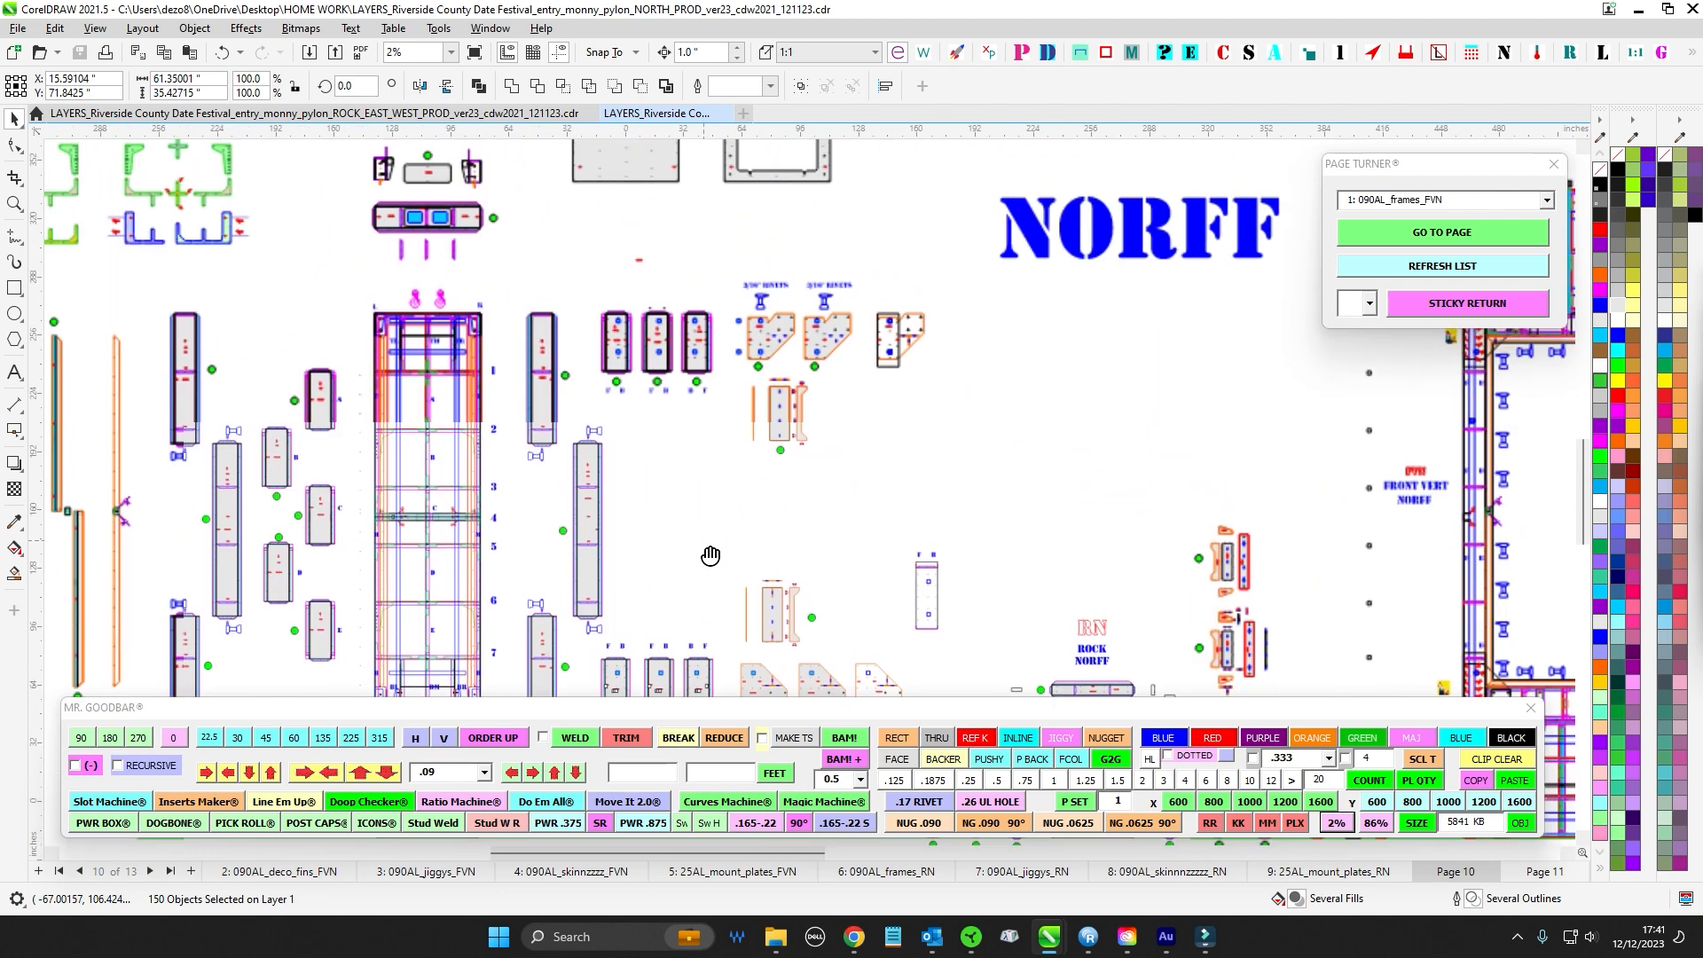
left_click_drag(720, 525, 858, 434)
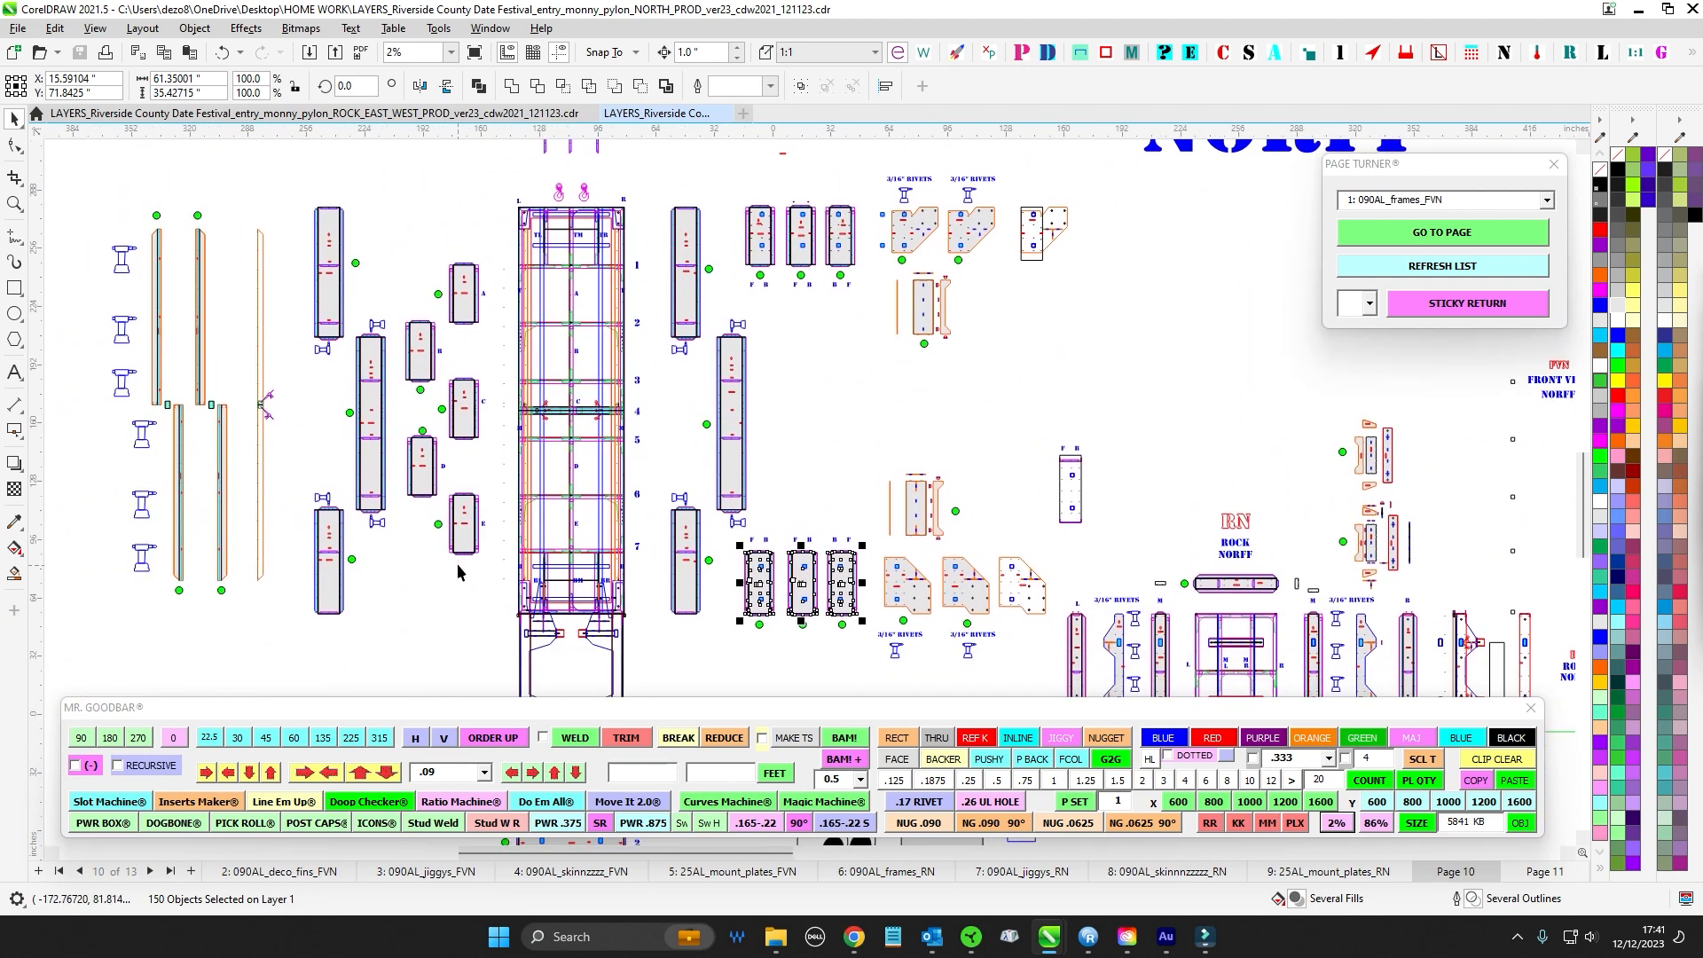
left_click_drag(650, 183, 752, 666)
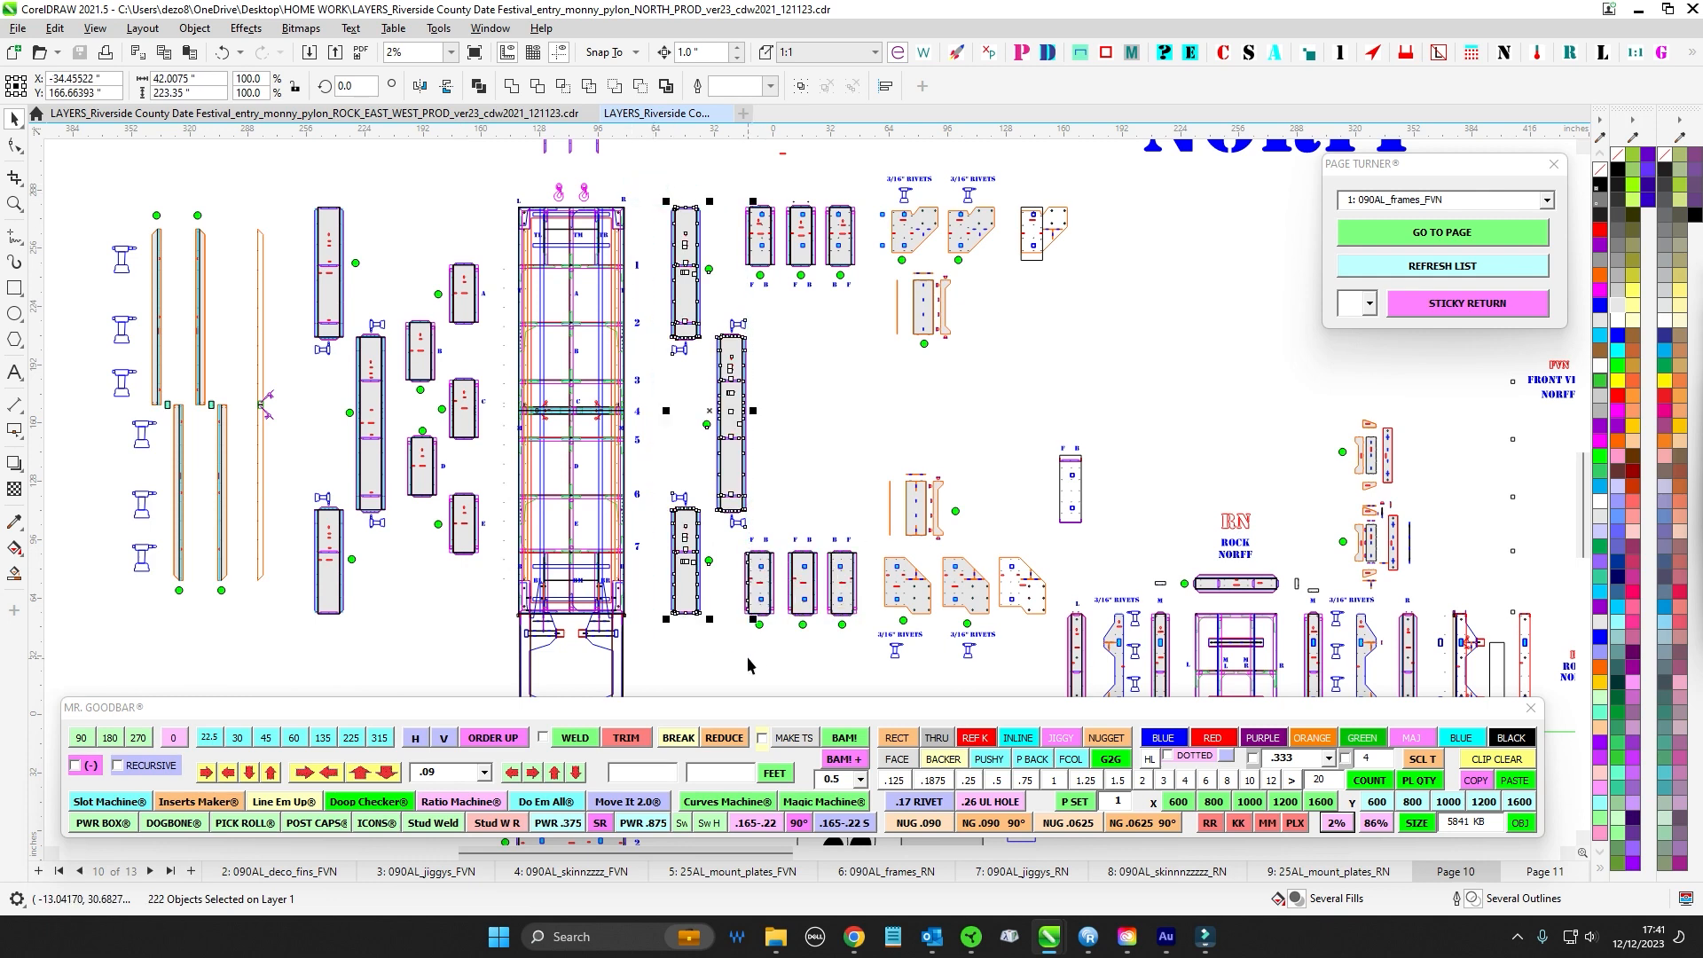
left_click(828, 400)
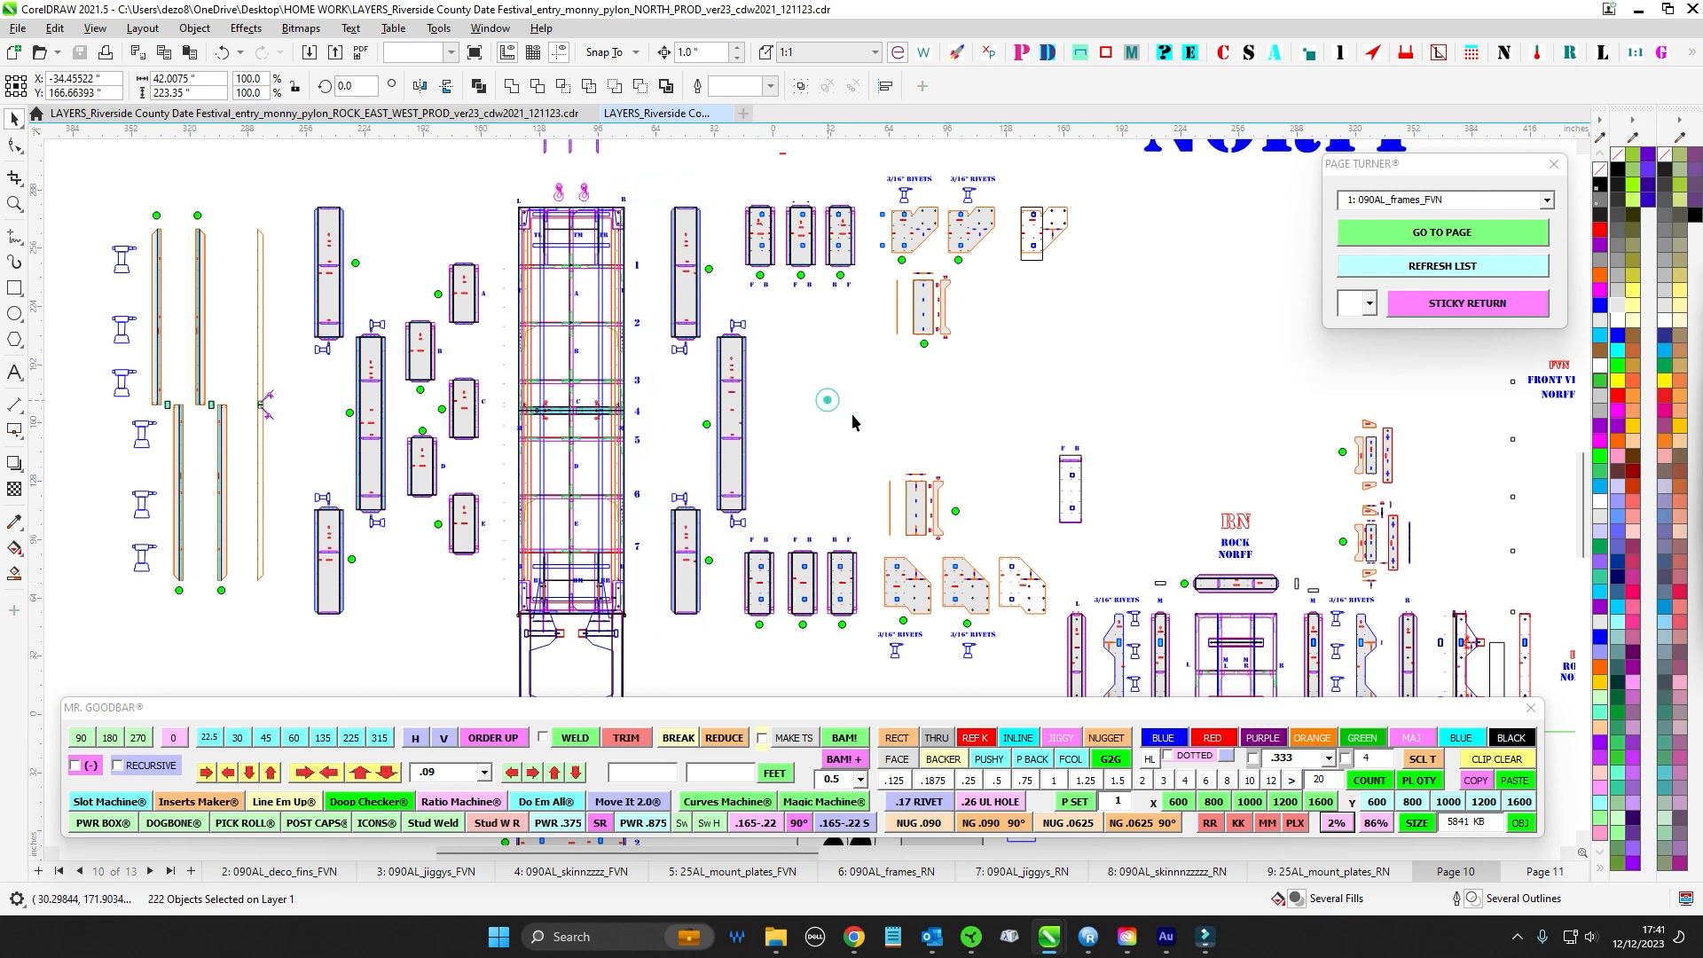
- Review the aluminum tube cut list above the Front Vert Norff frame and the small splice plates between its long narrow trim strips
scroll(905, 402, "down", 1)
left_click_drag(914, 402, 804, 419)
scroll(803, 427, "up", 1)
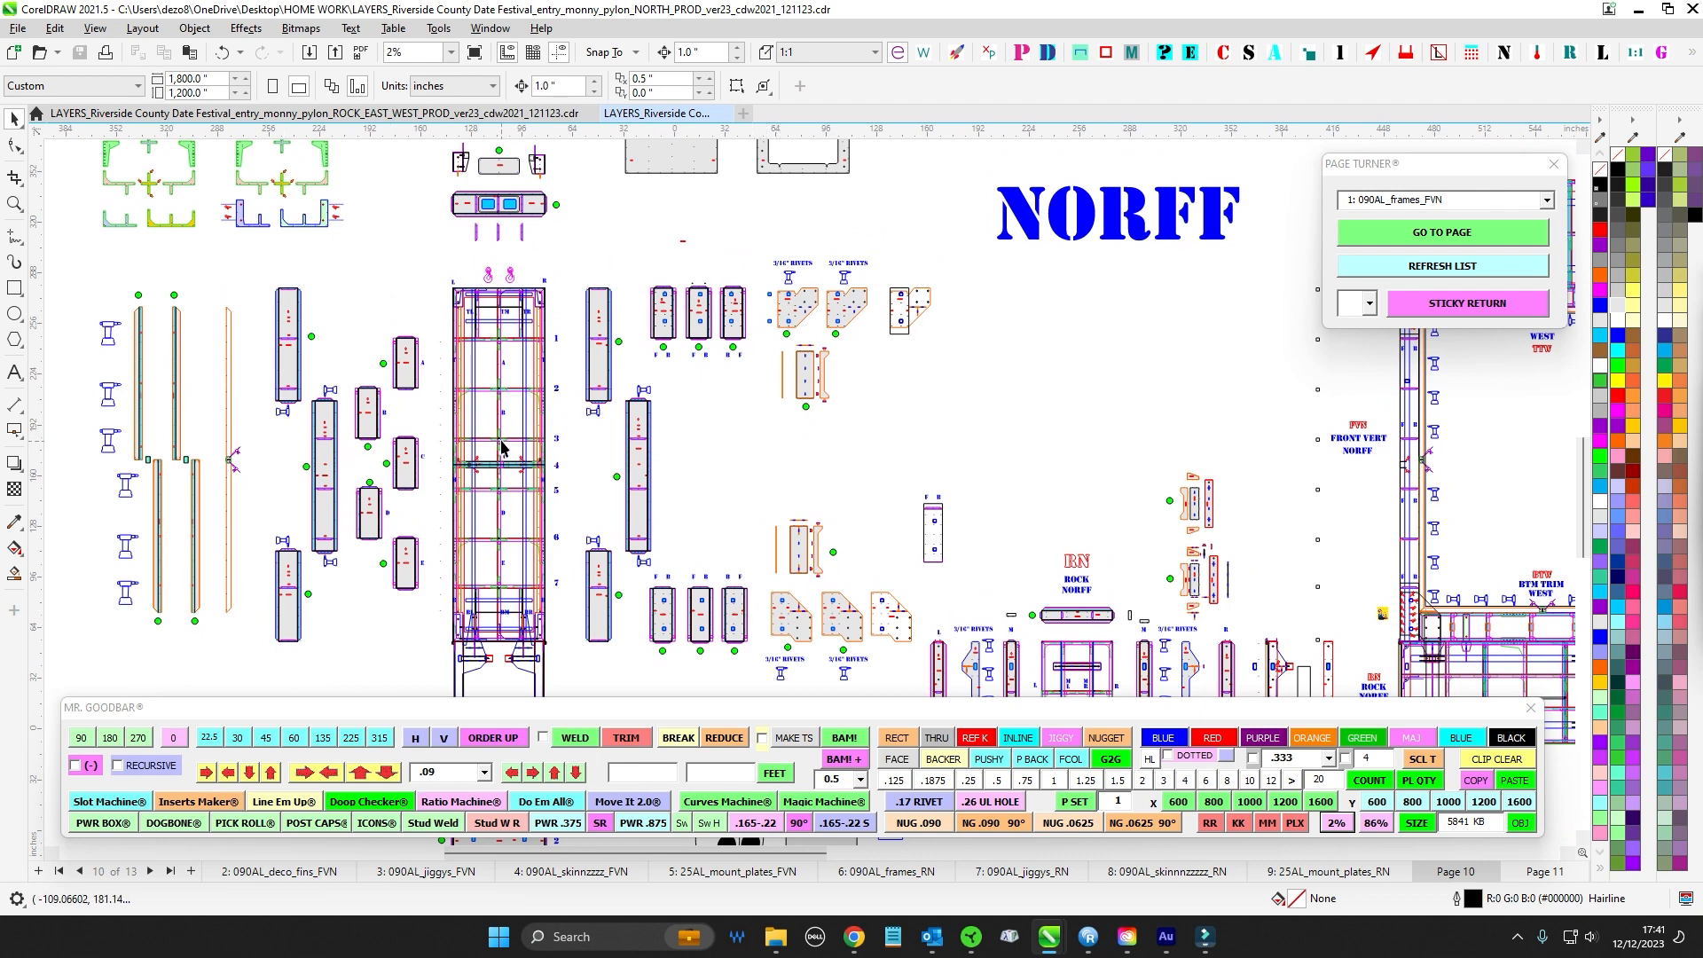
left_click_drag(561, 291, 388, 663)
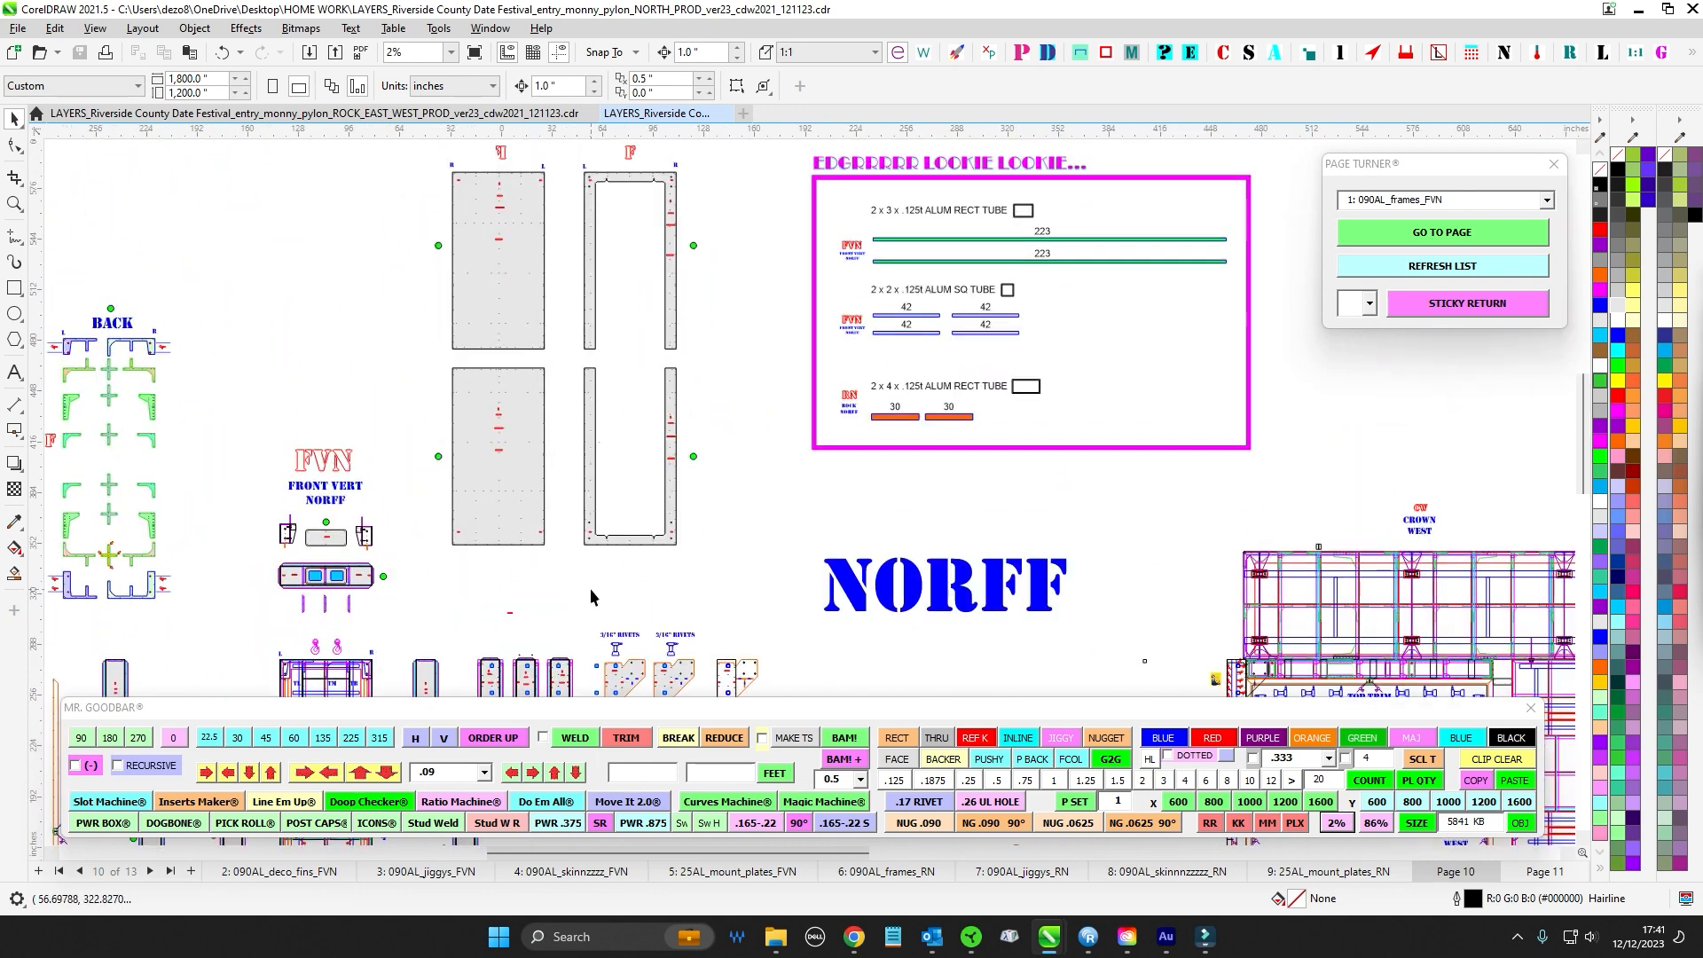
left_click_drag(485, 602, 699, 318)
scroll(264, 446, "up", 1)
left_click_drag(268, 446, 297, 342)
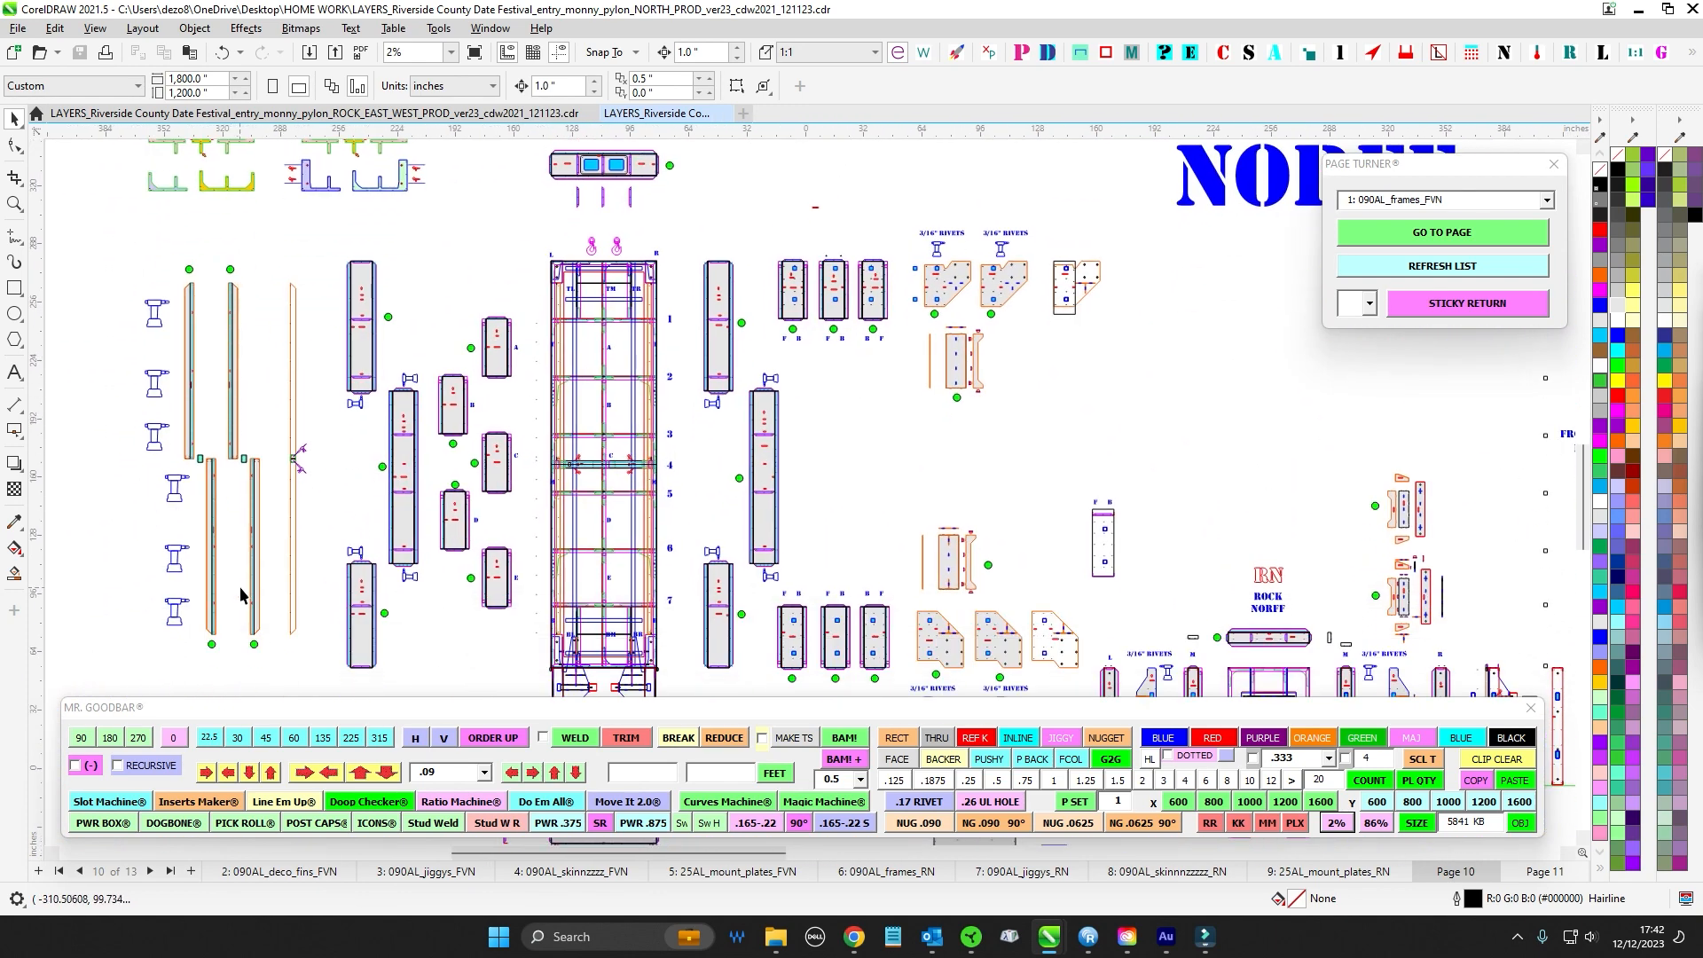
scroll(239, 512, "up", 4)
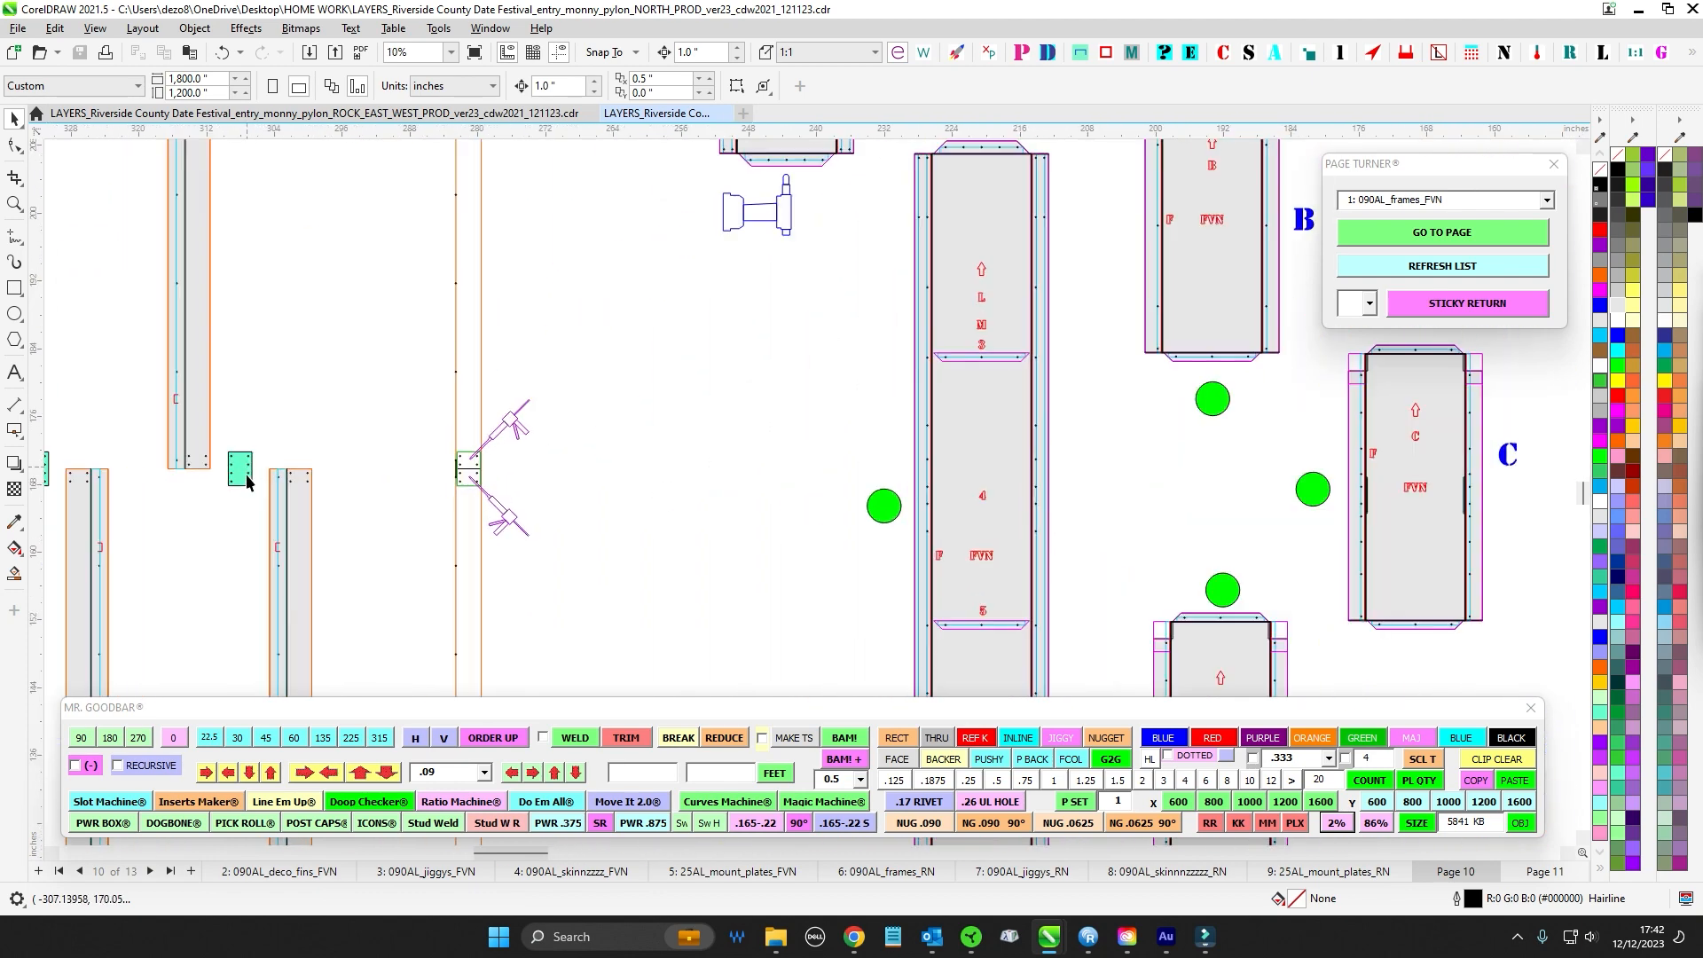
scroll(252, 486, "down", 4)
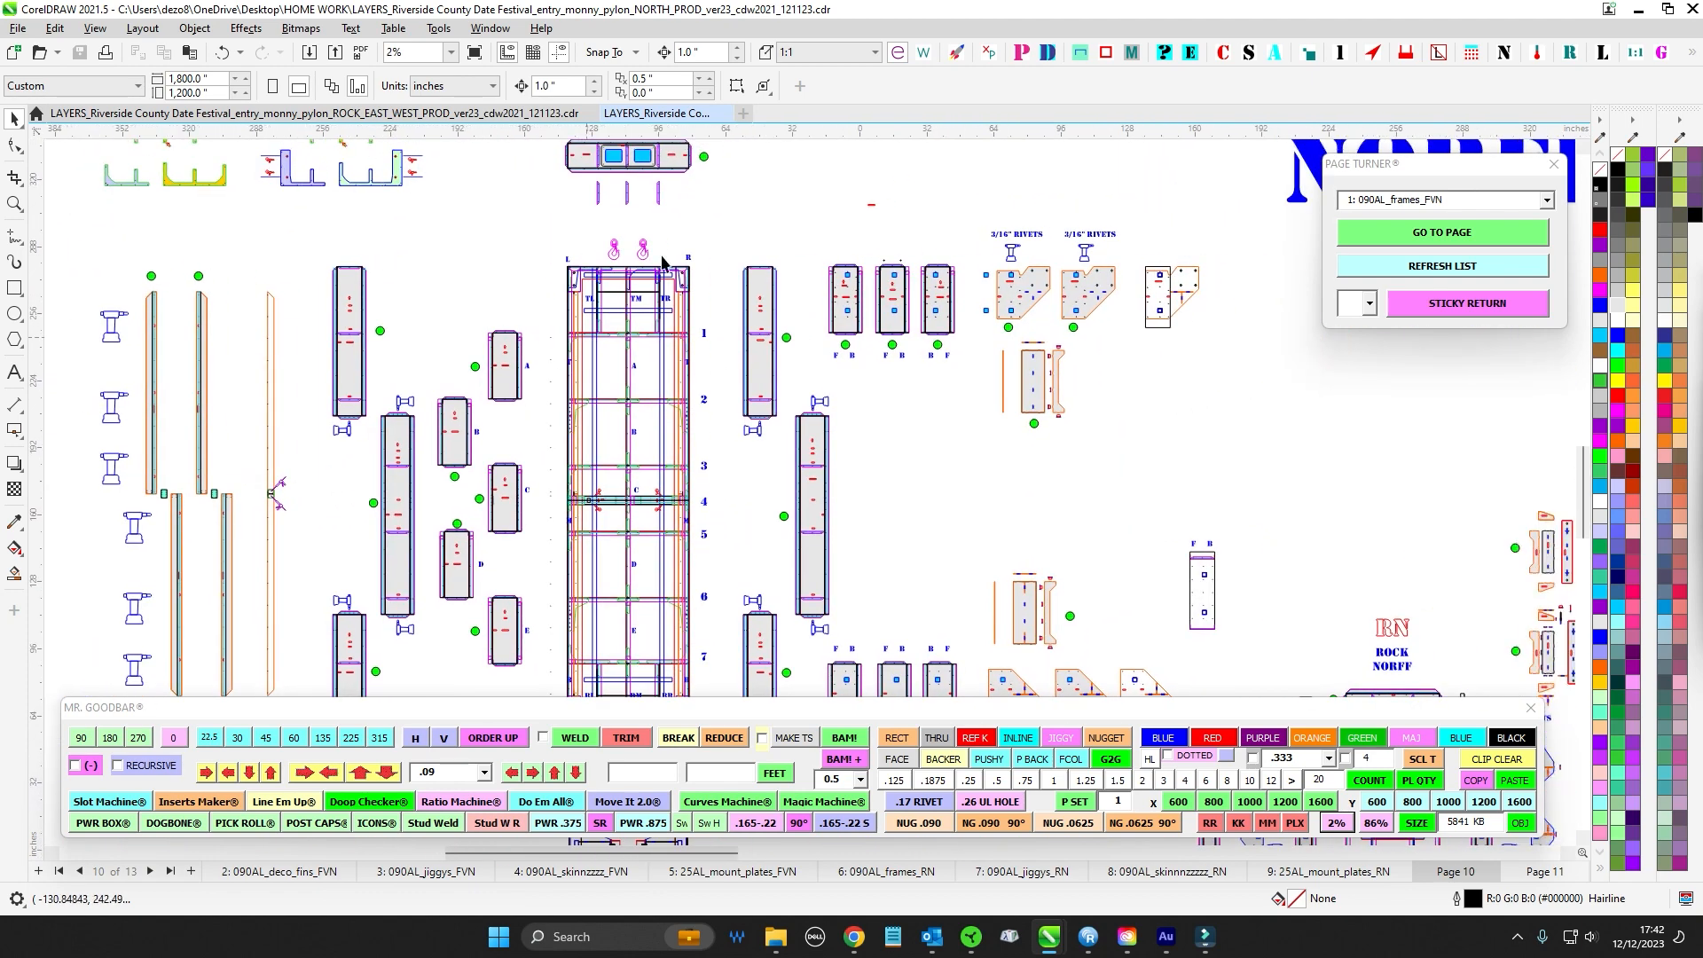
- Measure the angle's offset below the side-view gusset with a 3 by 3 inch rectangle from the gusset's lower corner, and delete the rectangle
left_click_drag(1171, 431, 514, 460)
left_click_drag(971, 385, 574, 408)
scroll(936, 353, "up", 1)
scroll(998, 380, "up", 3)
left_click_drag(1227, 359, 764, 408)
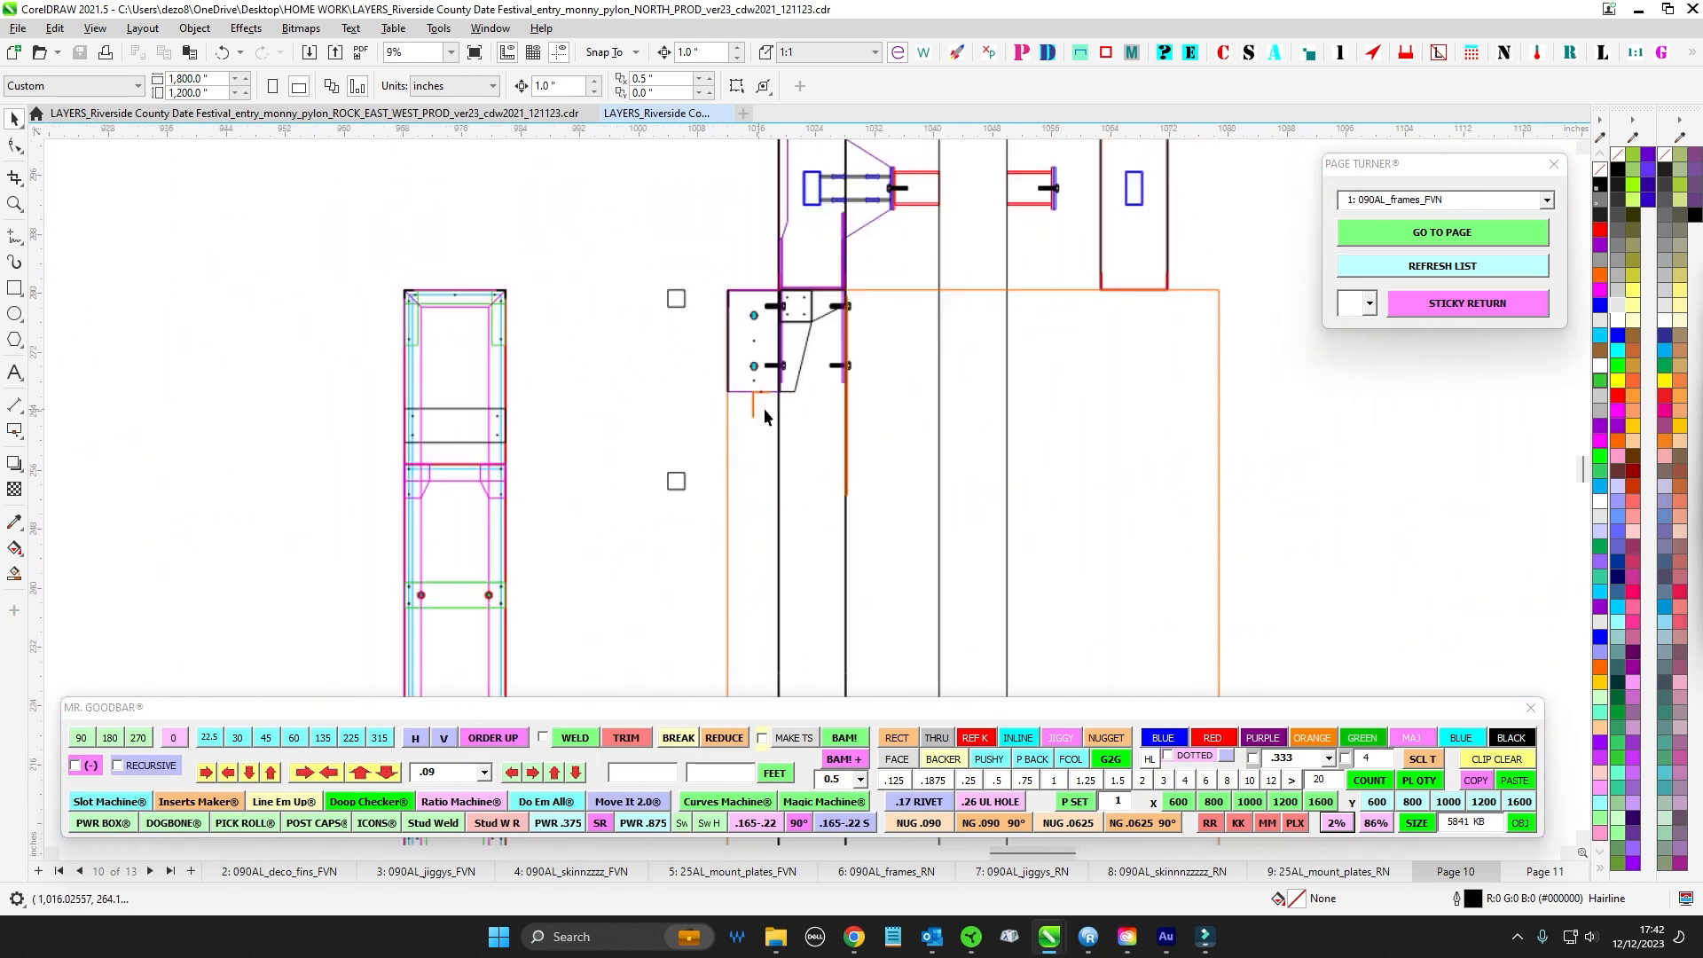
scroll(764, 400, "up", 5)
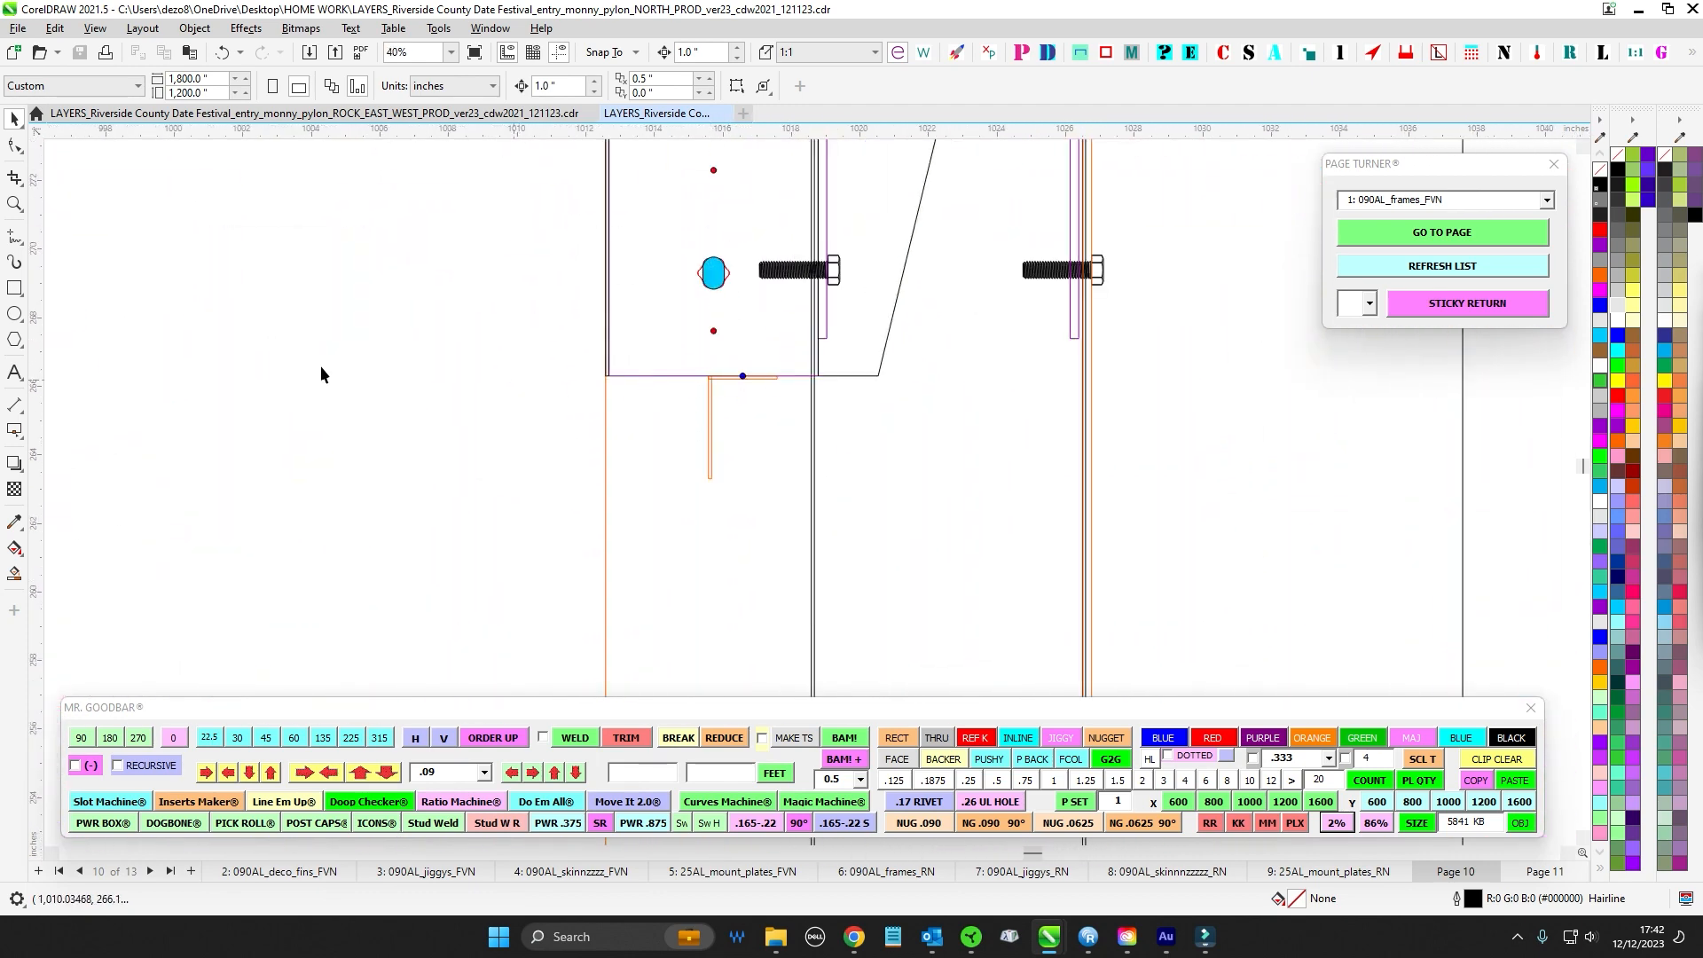
key("F6")
mouse_move(606, 376)
left_mouse_down()
mouse_move(711, 520)
mouse_move(711, 480)
left_mouse_up()
key("Delete")
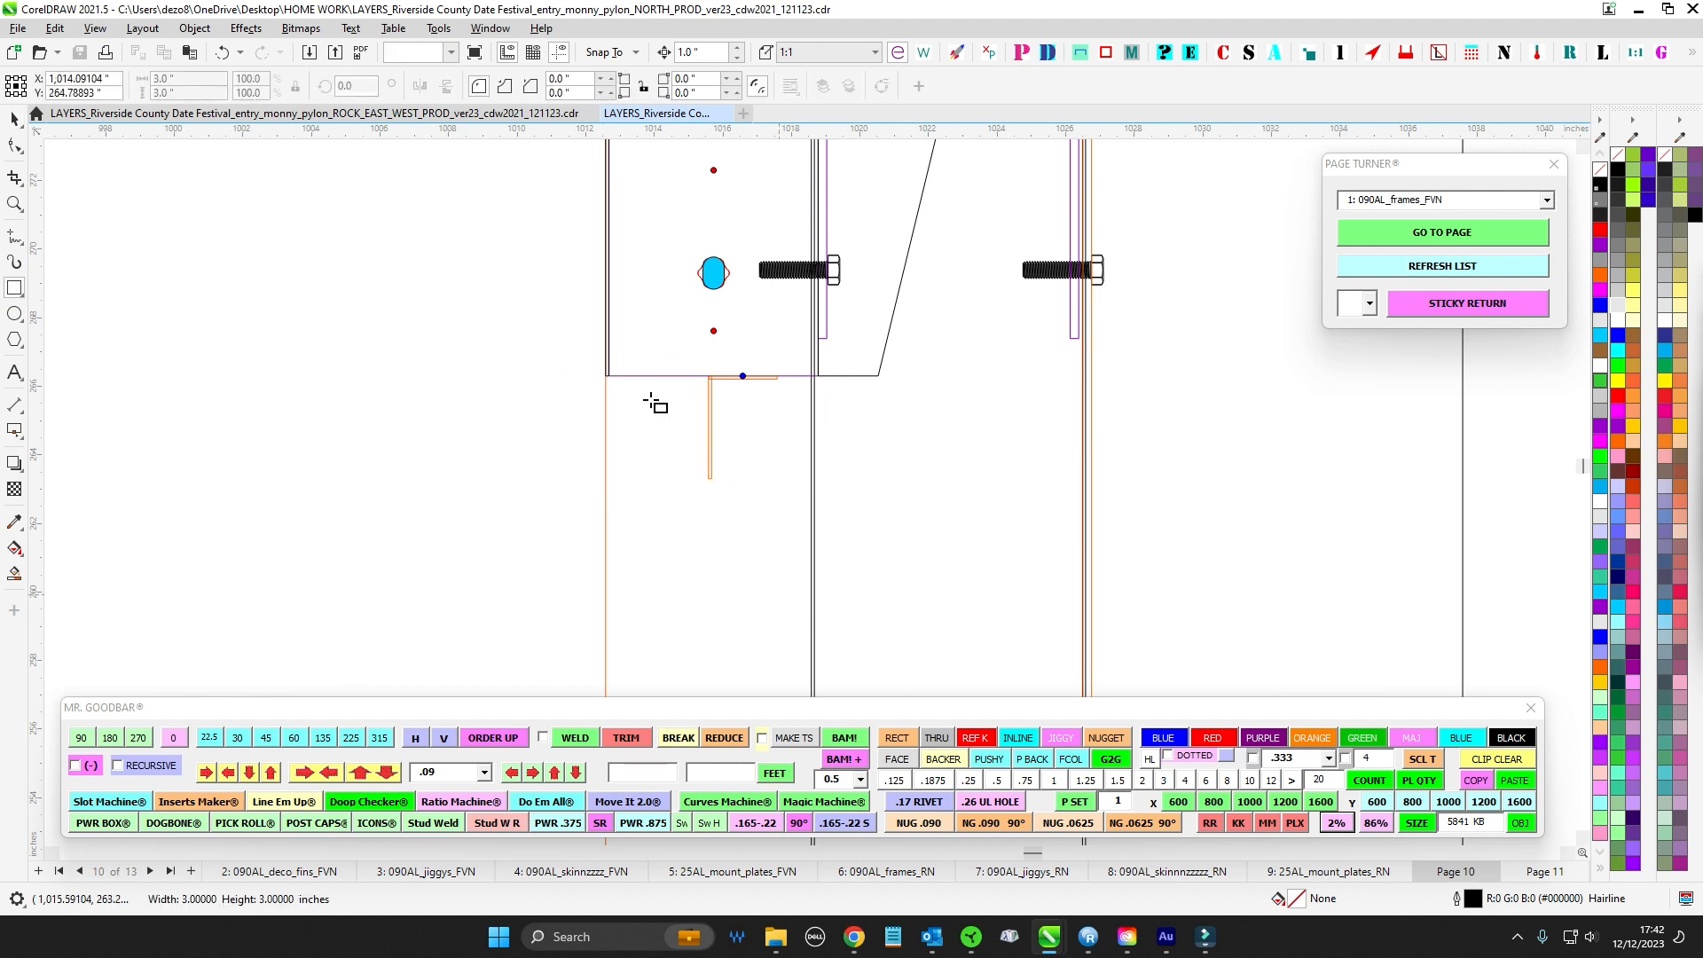
left_click(14, 122)
- Examine the side-view gusset joint in relation to the neighboring trim section and square tube sections
scroll(445, 456, "down", 2)
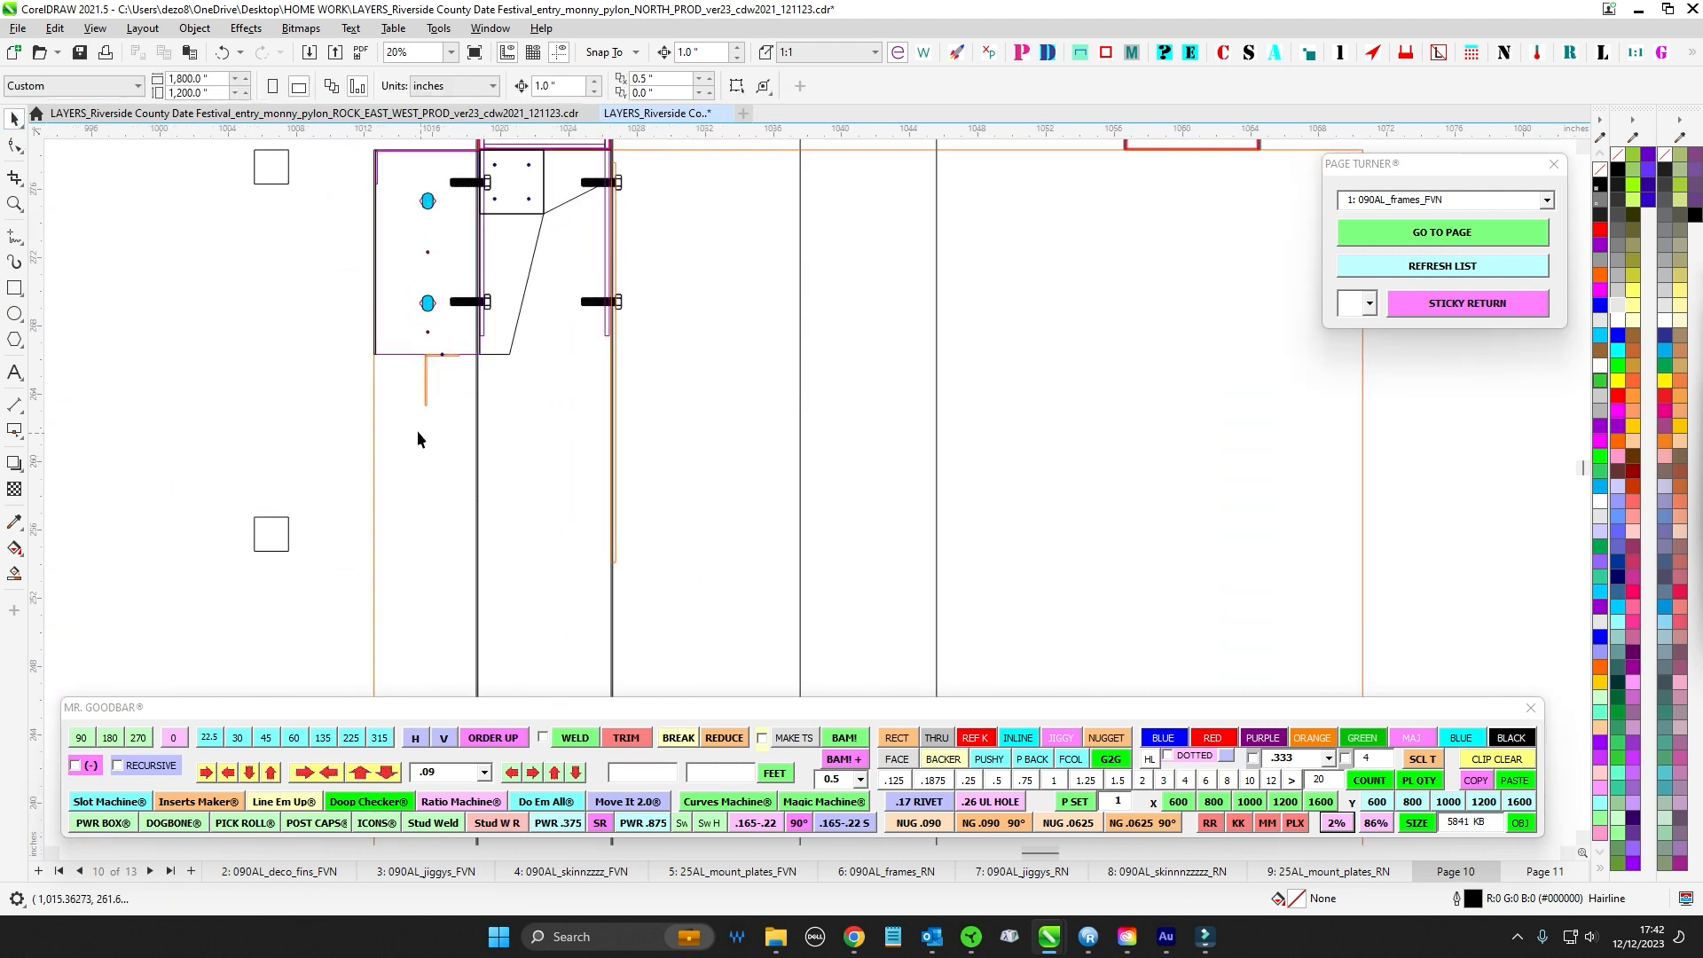
left_click_drag(335, 420, 519, 652)
scroll(677, 494, "down", 2)
scroll(408, 270, "down", 3)
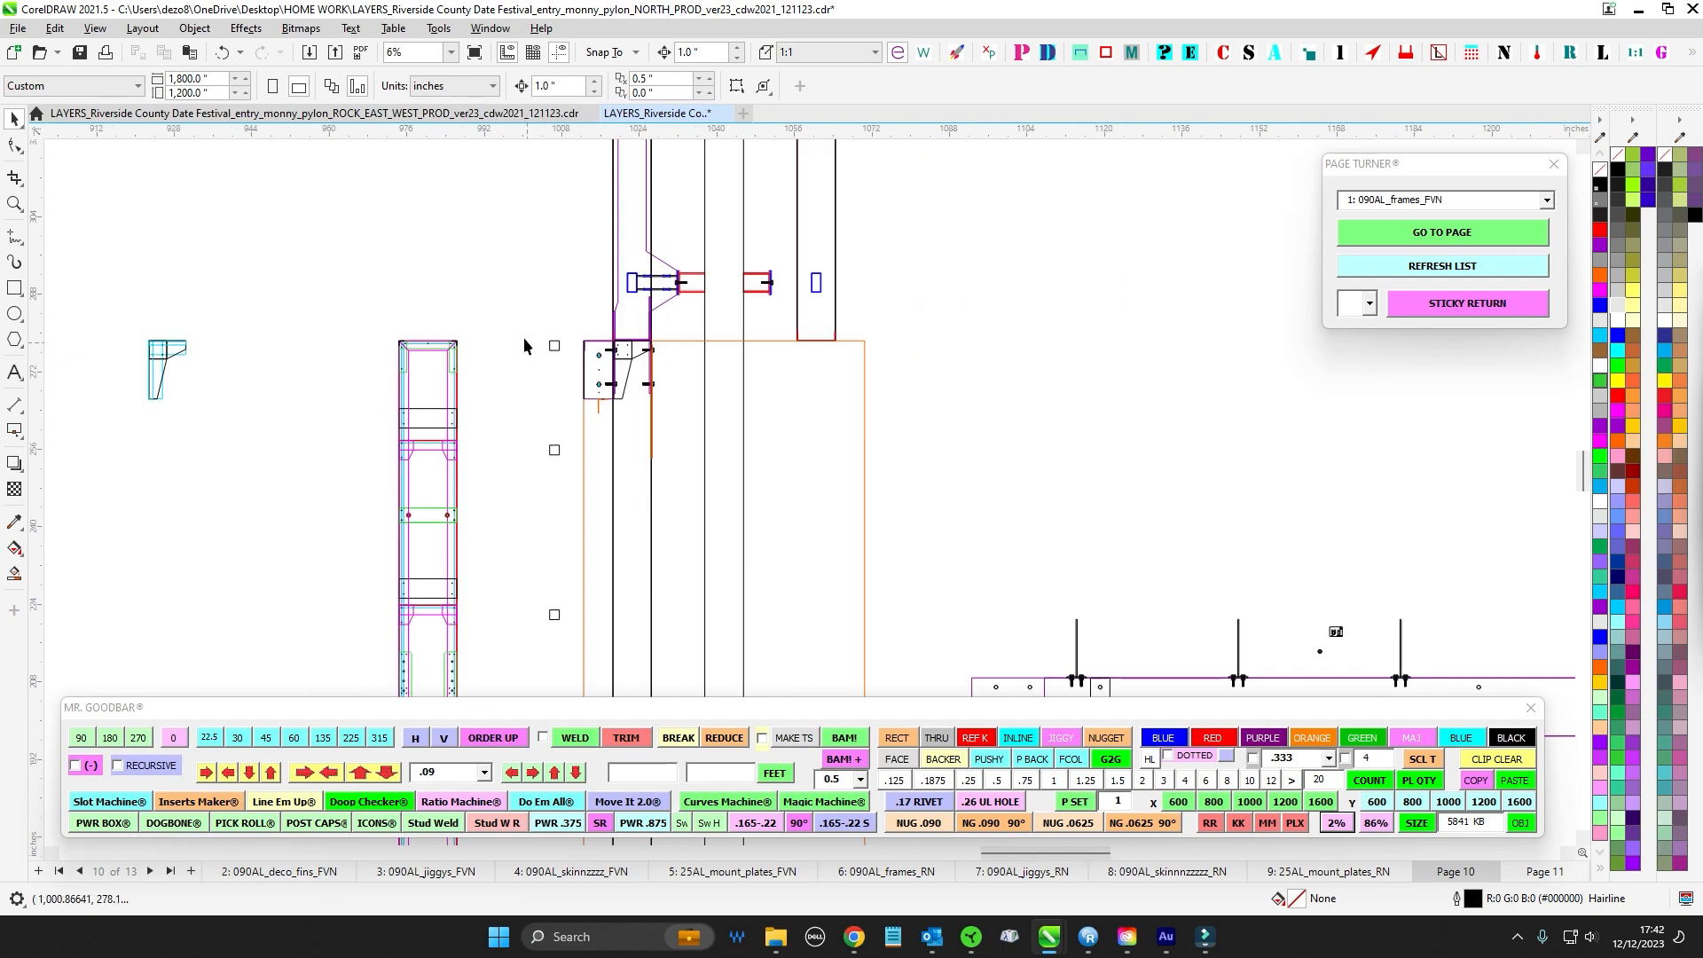
scroll(526, 452, "up", 1)
- Return past the Main Vert West and Top Trim West elevation to the Rock Norff parts and the Rock cabinet elevation
left_click_drag(431, 484, 734, 449)
left_click_drag(444, 415, 981, 399)
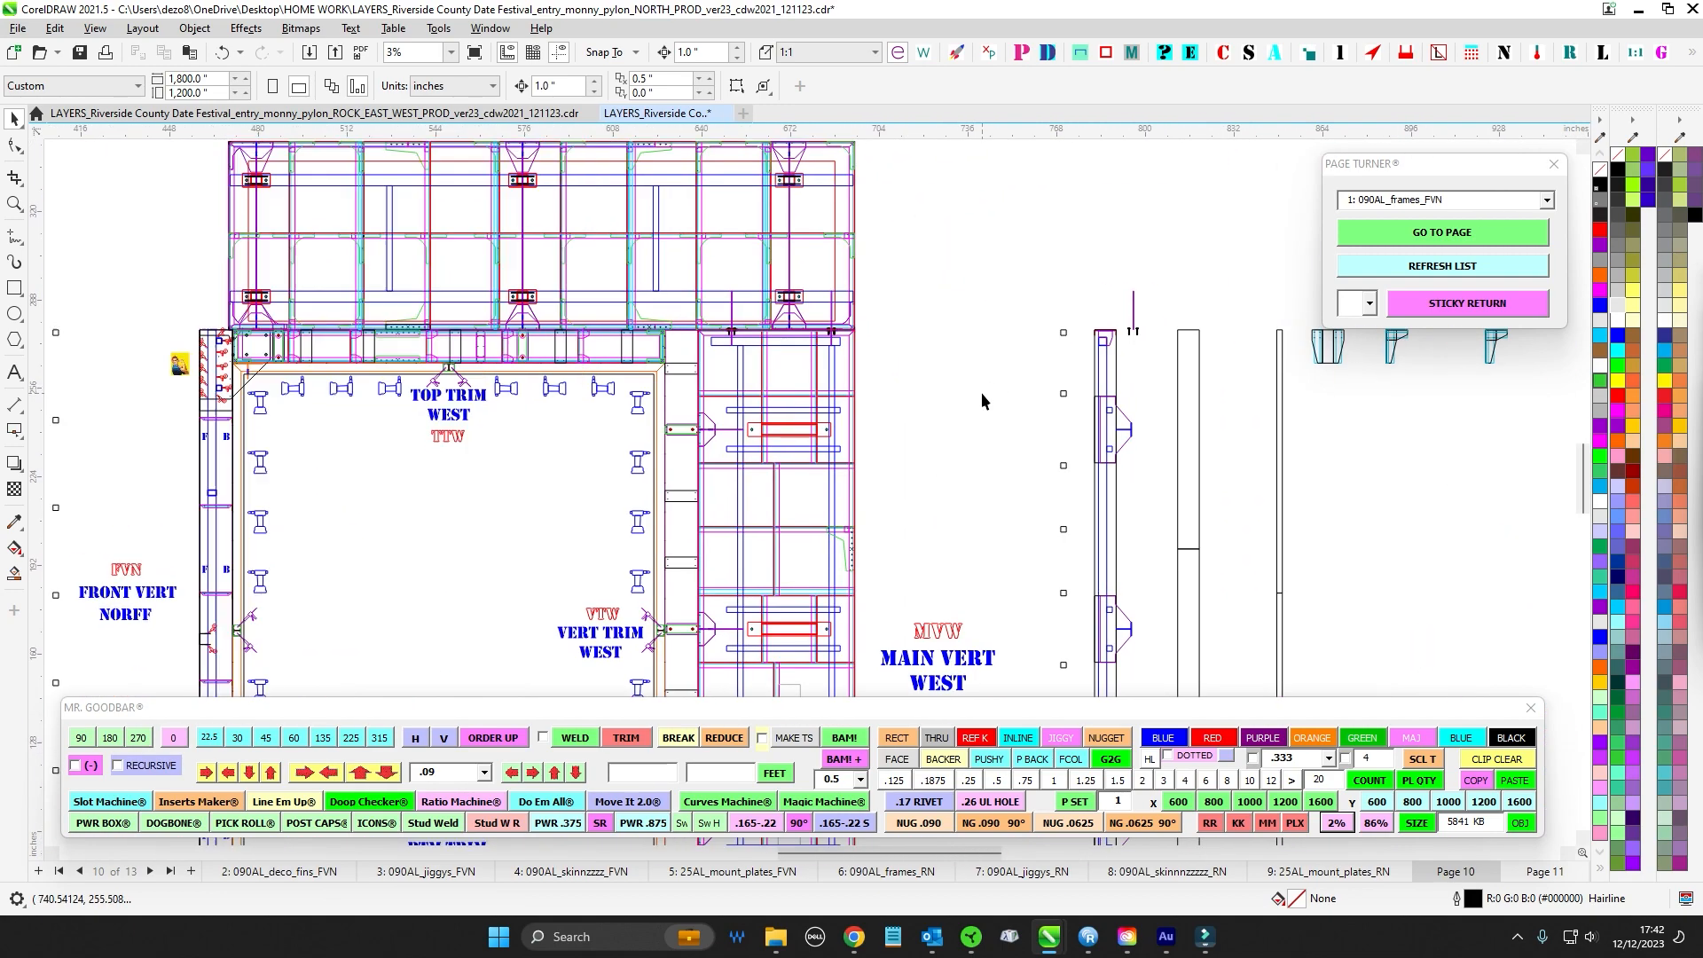
left_click_drag(434, 513, 928, 418)
left_click_drag(312, 353, 653, 270)
scroll(720, 435, "down", 2)
left_click_drag(768, 524, 662, 280)
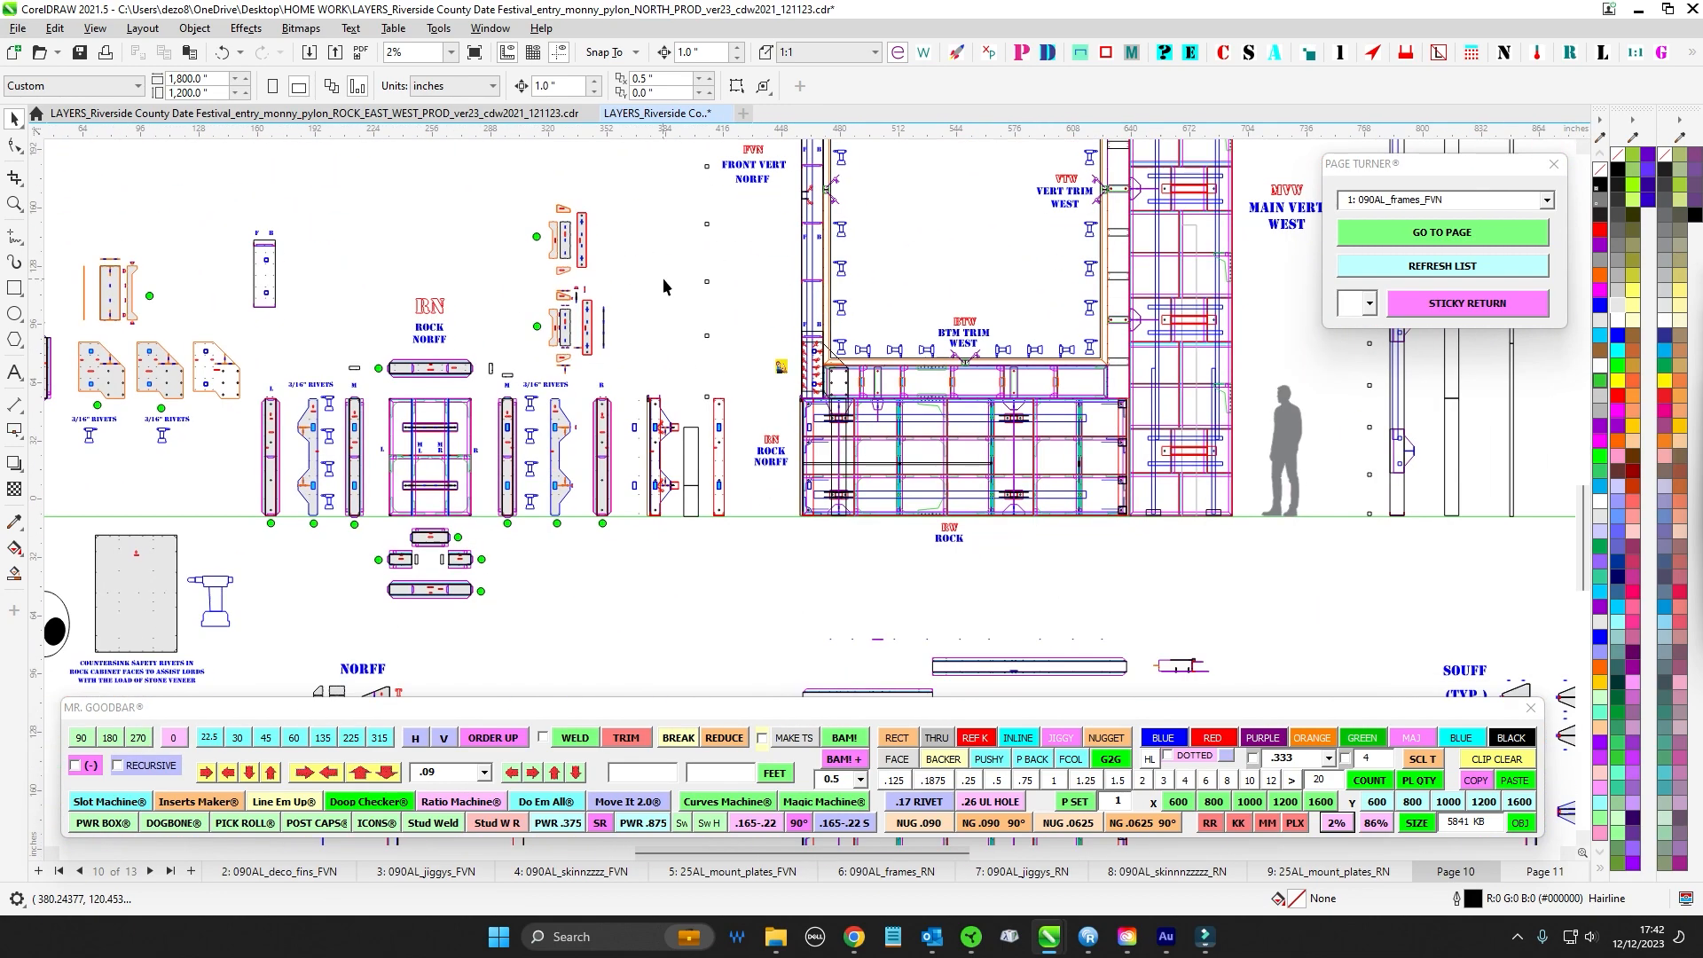
- Examine how the Rock Norff exploded parts relate to the neighboring vertical frame and the Rock cabinet elevation
left_click_drag(644, 590, 924, 599)
left_click_drag(317, 552, 674, 626)
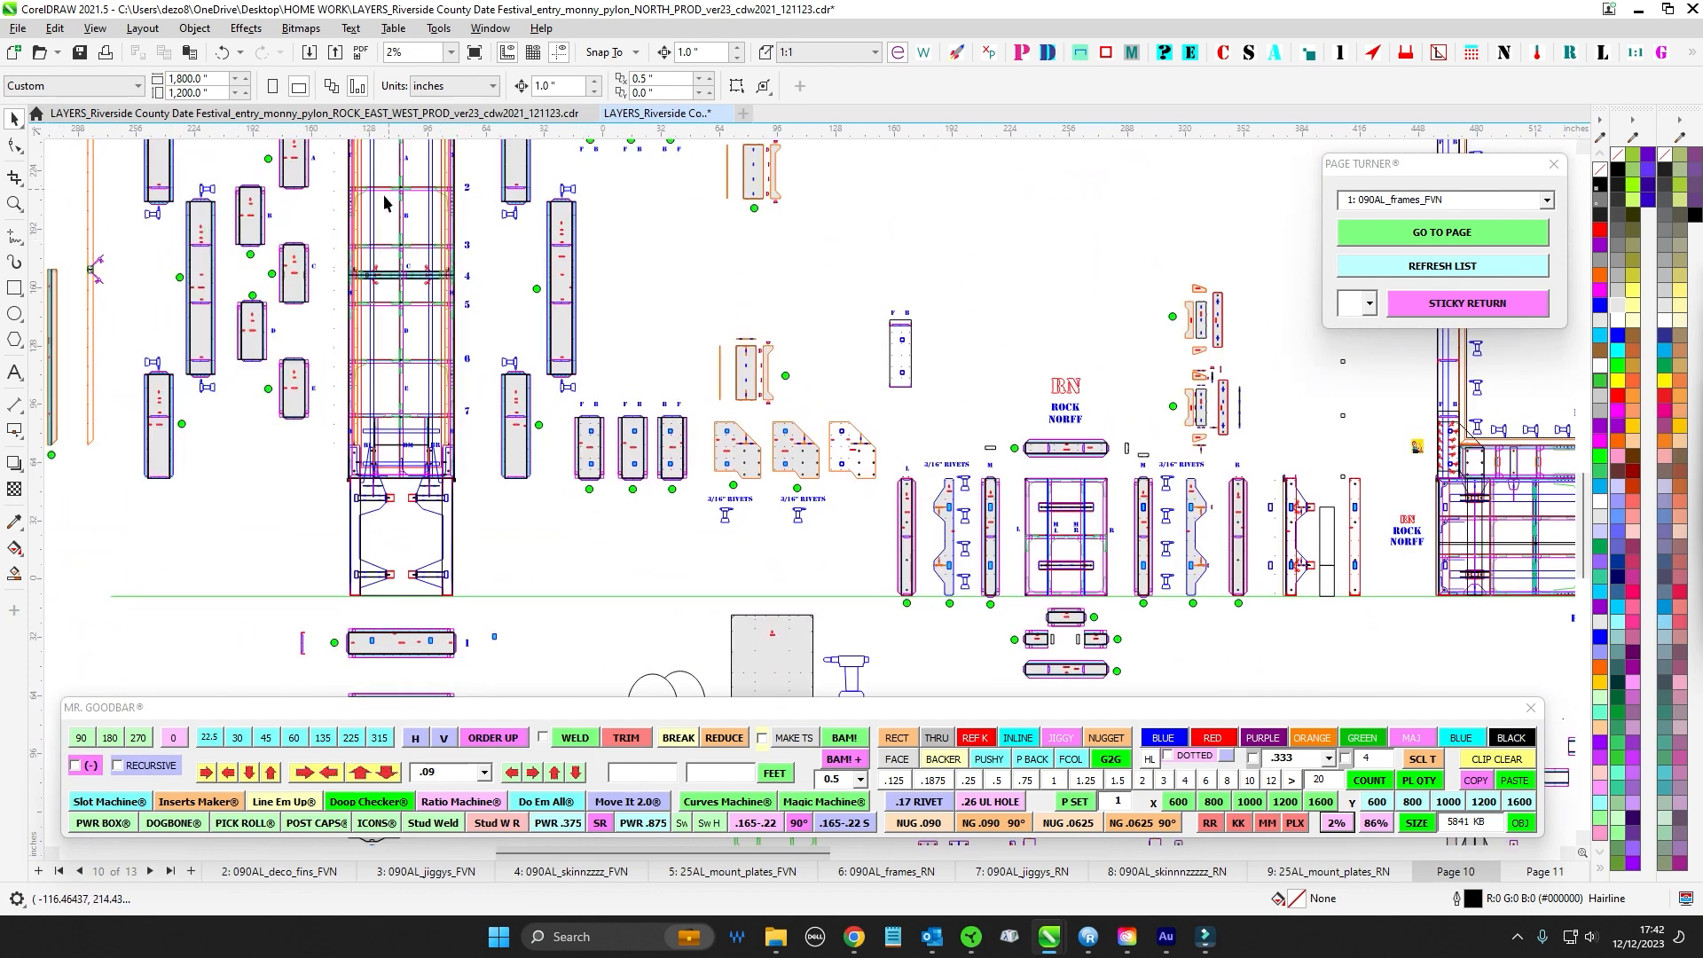
left_click_drag(553, 520, 393, 500)
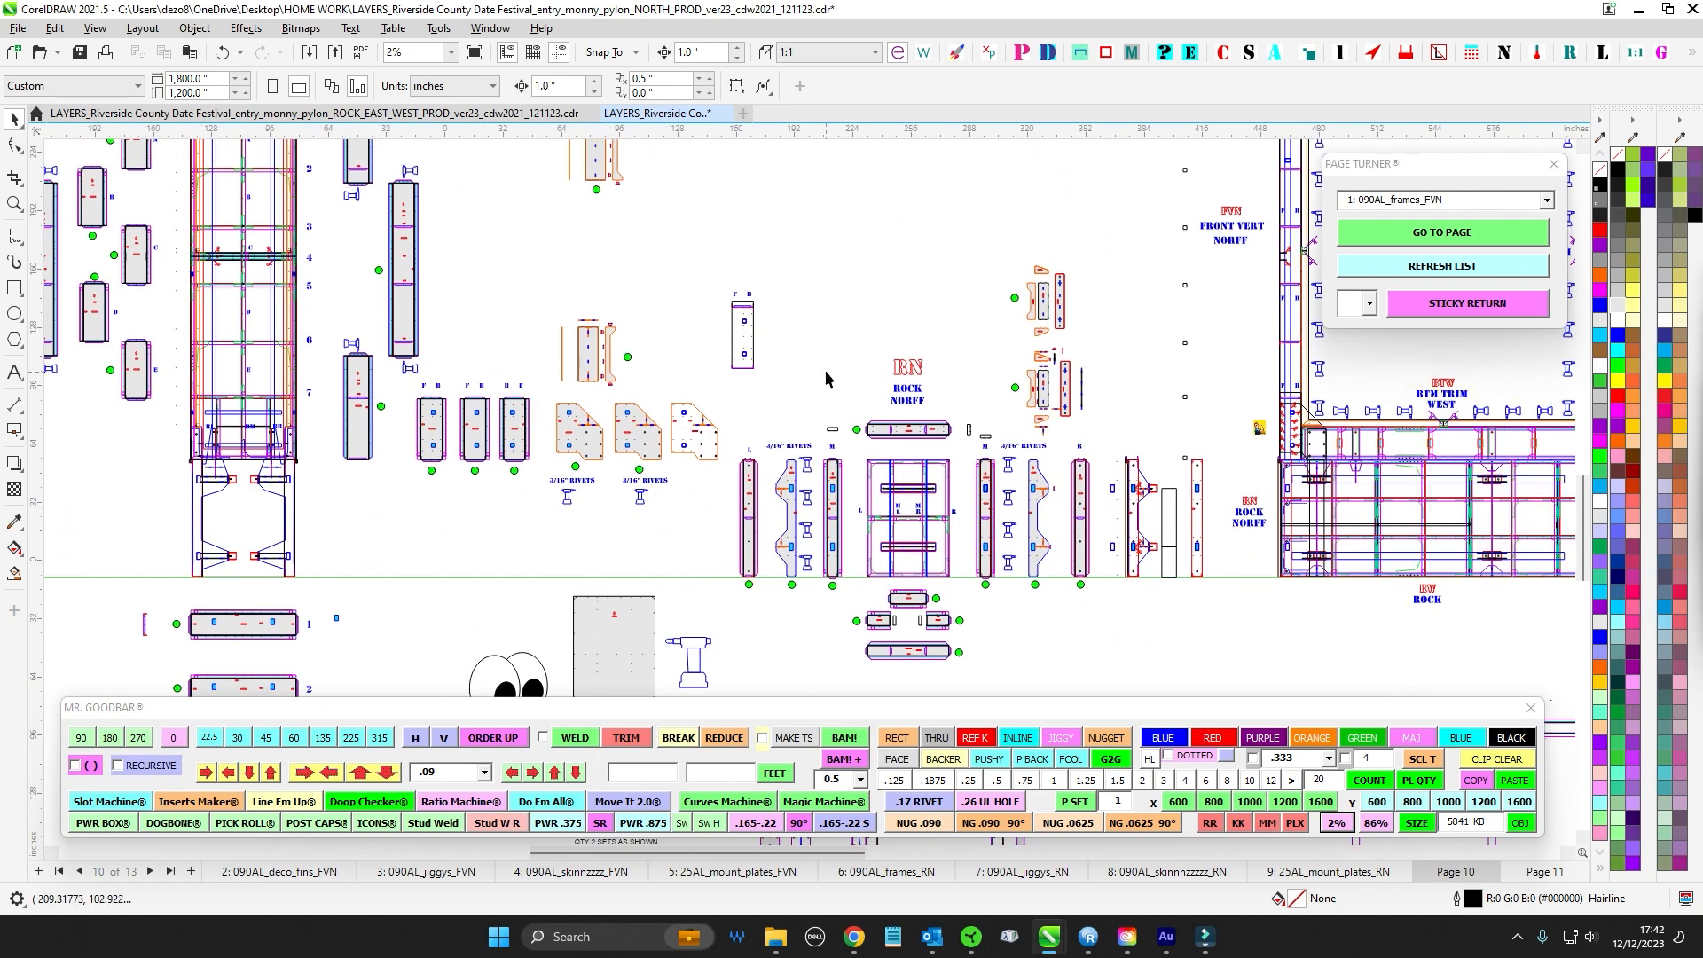
left_click_drag(825, 370, 582, 342)
scroll(468, 254, "up", 2)
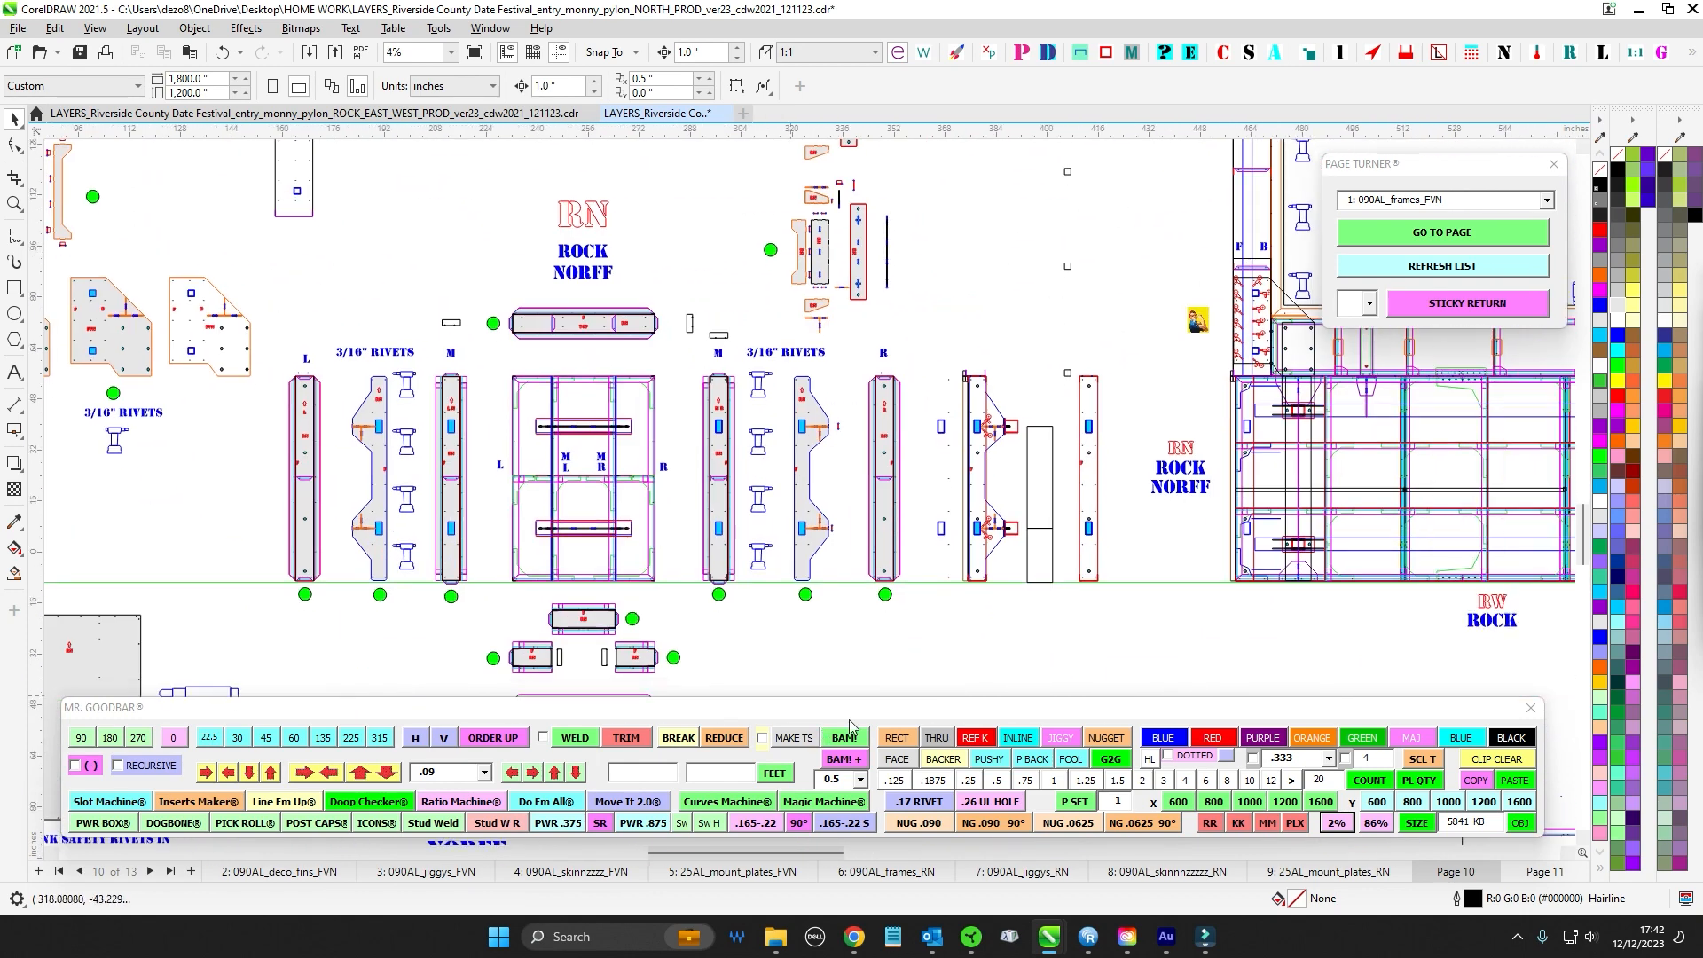
left_click_drag(846, 654, 668, 630)
left_click_drag(937, 676, 985, 729)
scroll(976, 672, "up", 1)
- Inspect the small bracket parts above Rock Norff and its M and R side sections with the 3/16" rivet gussets
left_click_drag(944, 305, 882, 506)
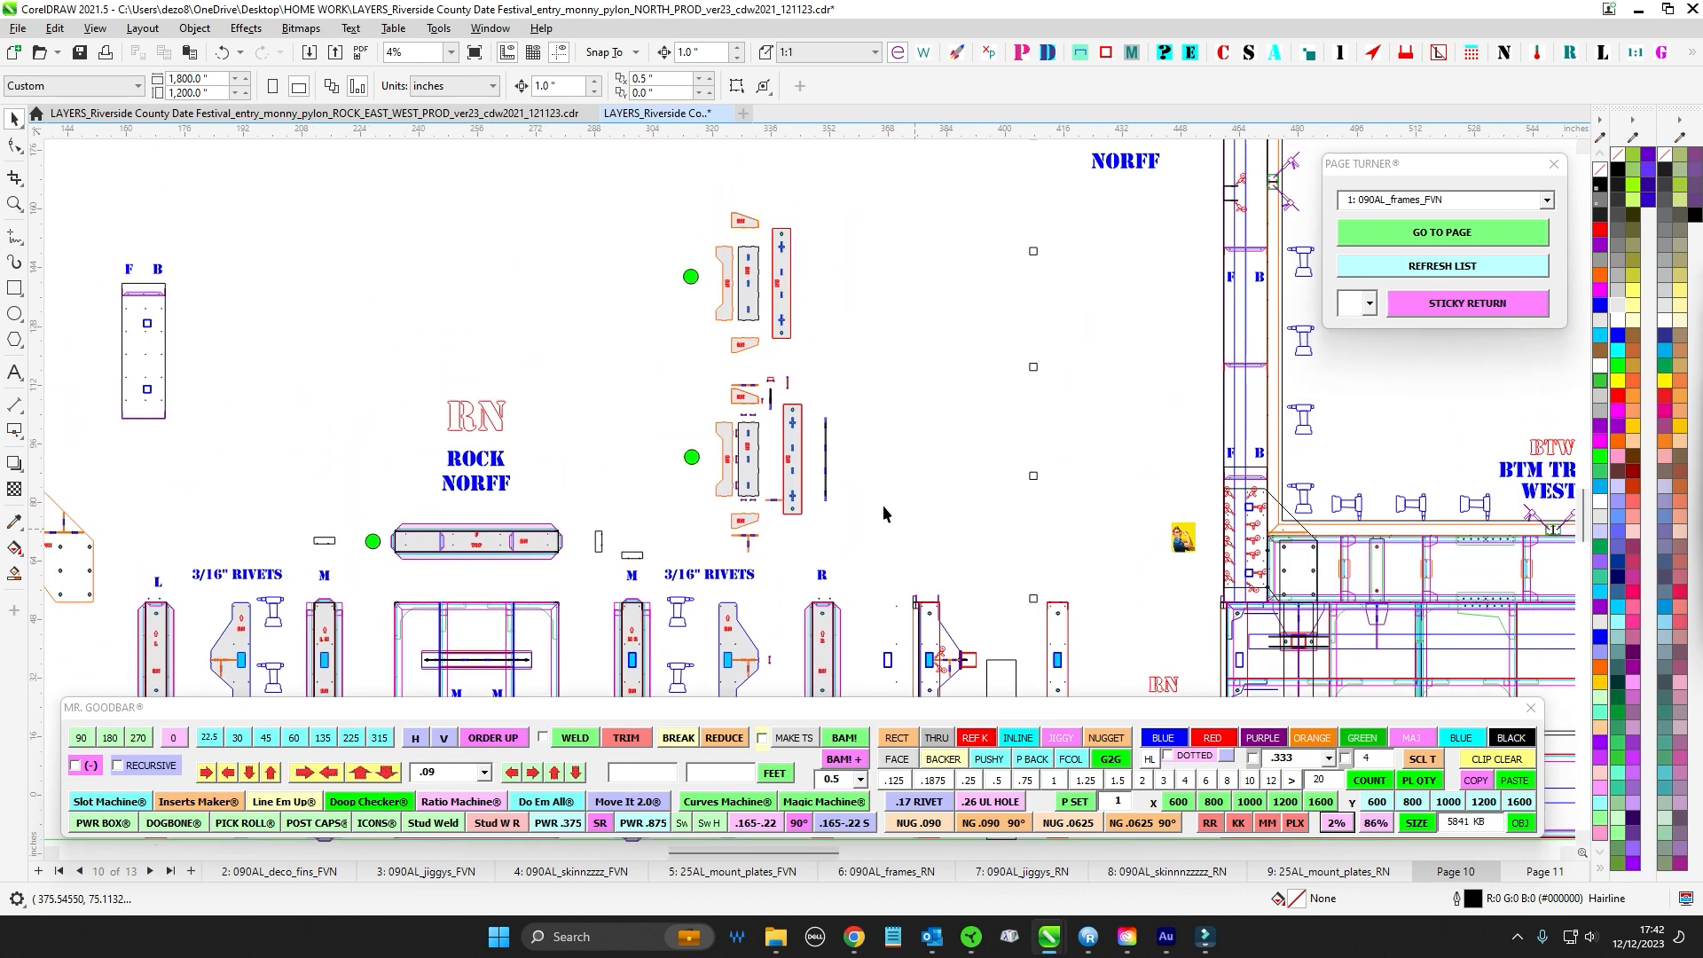
scroll(880, 504, "up", 2)
scroll(852, 457, "down", 3)
left_click_drag(889, 438, 840, 323)
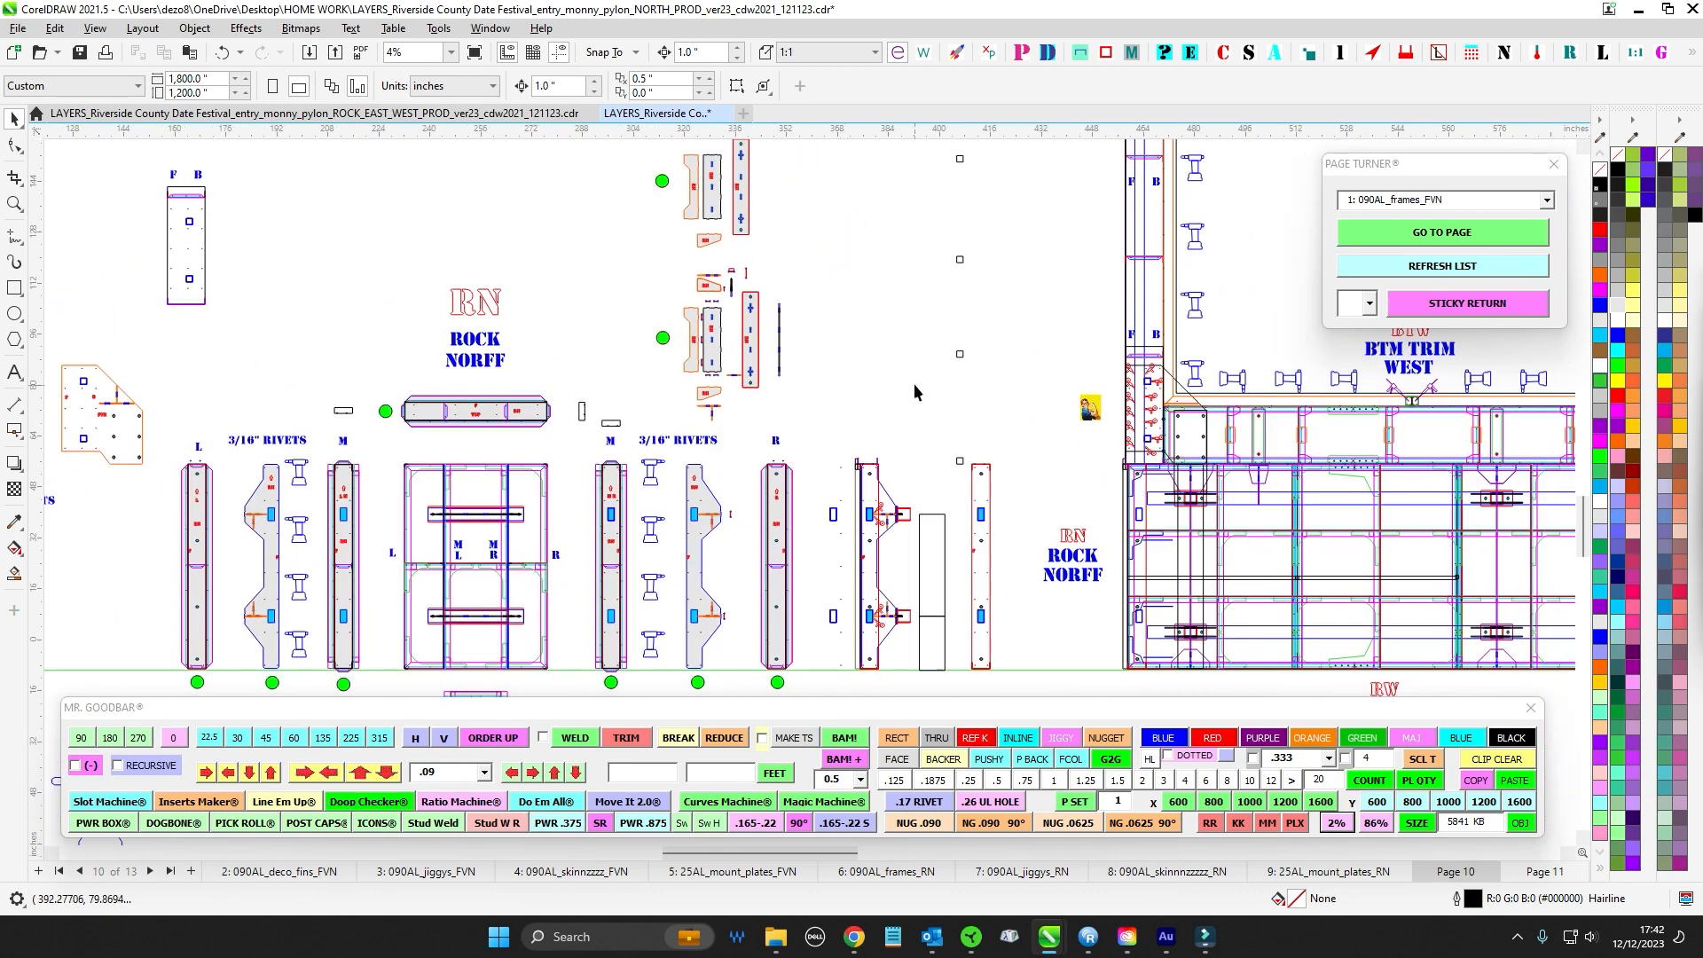
left_click_drag(1233, 529, 824, 483)
left_click_drag(583, 671, 1006, 602)
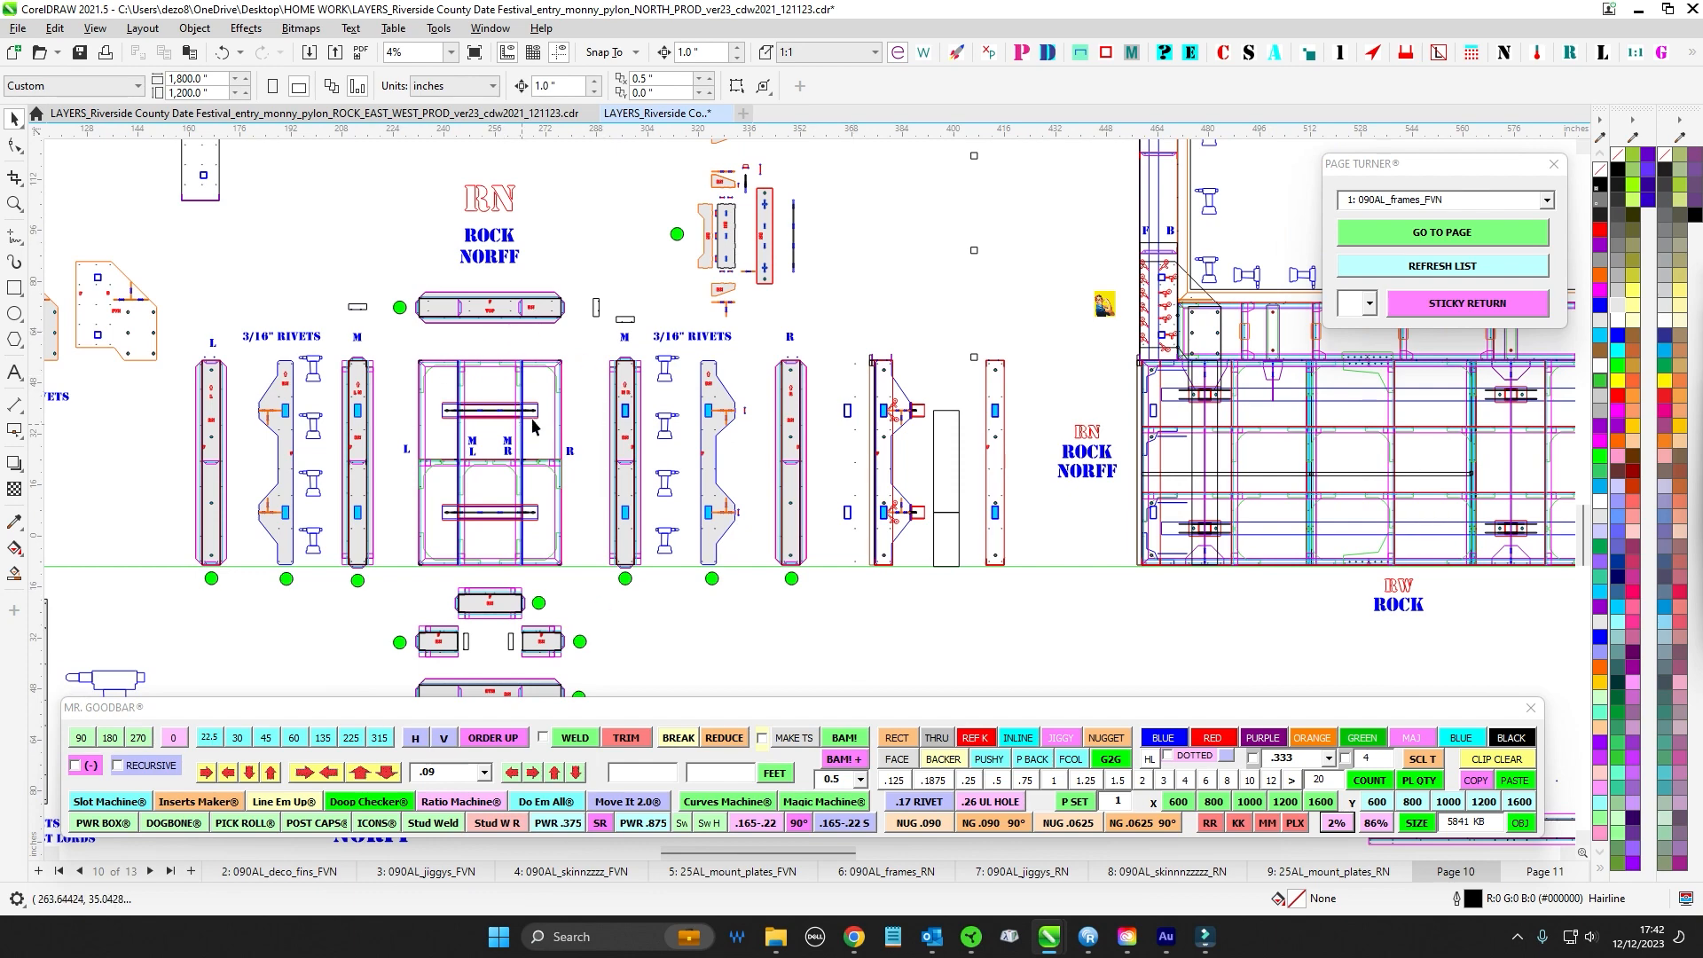
scroll(646, 418, "up", 4)
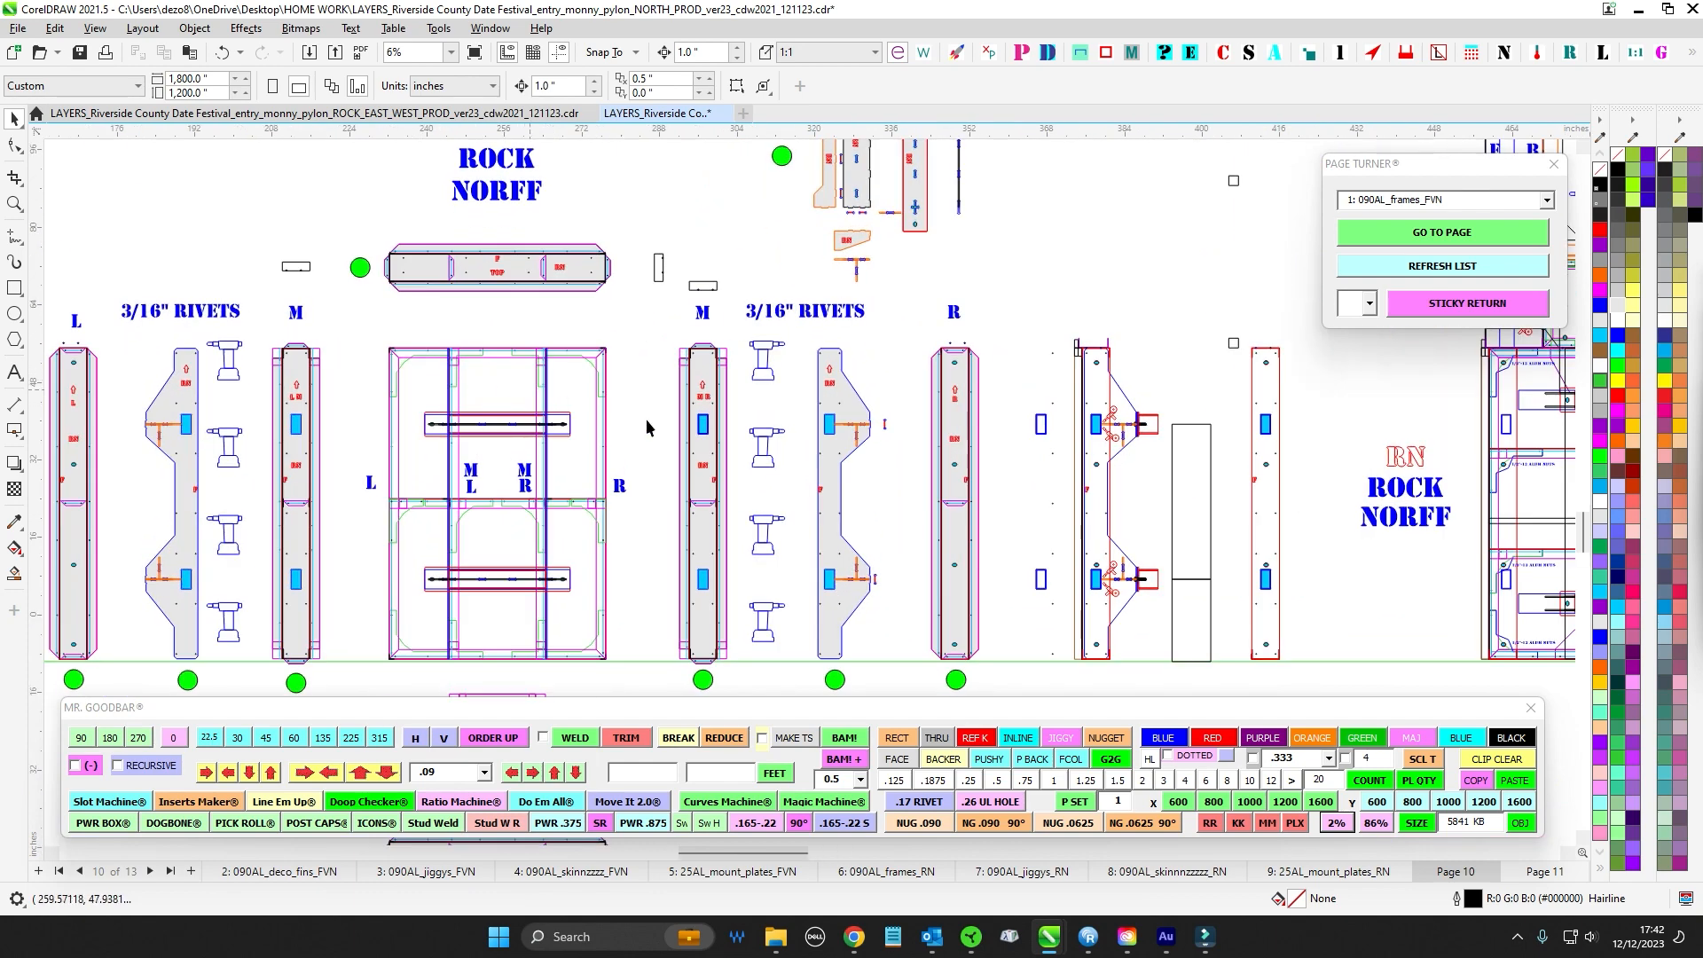
scroll(698, 296, "down", 1)
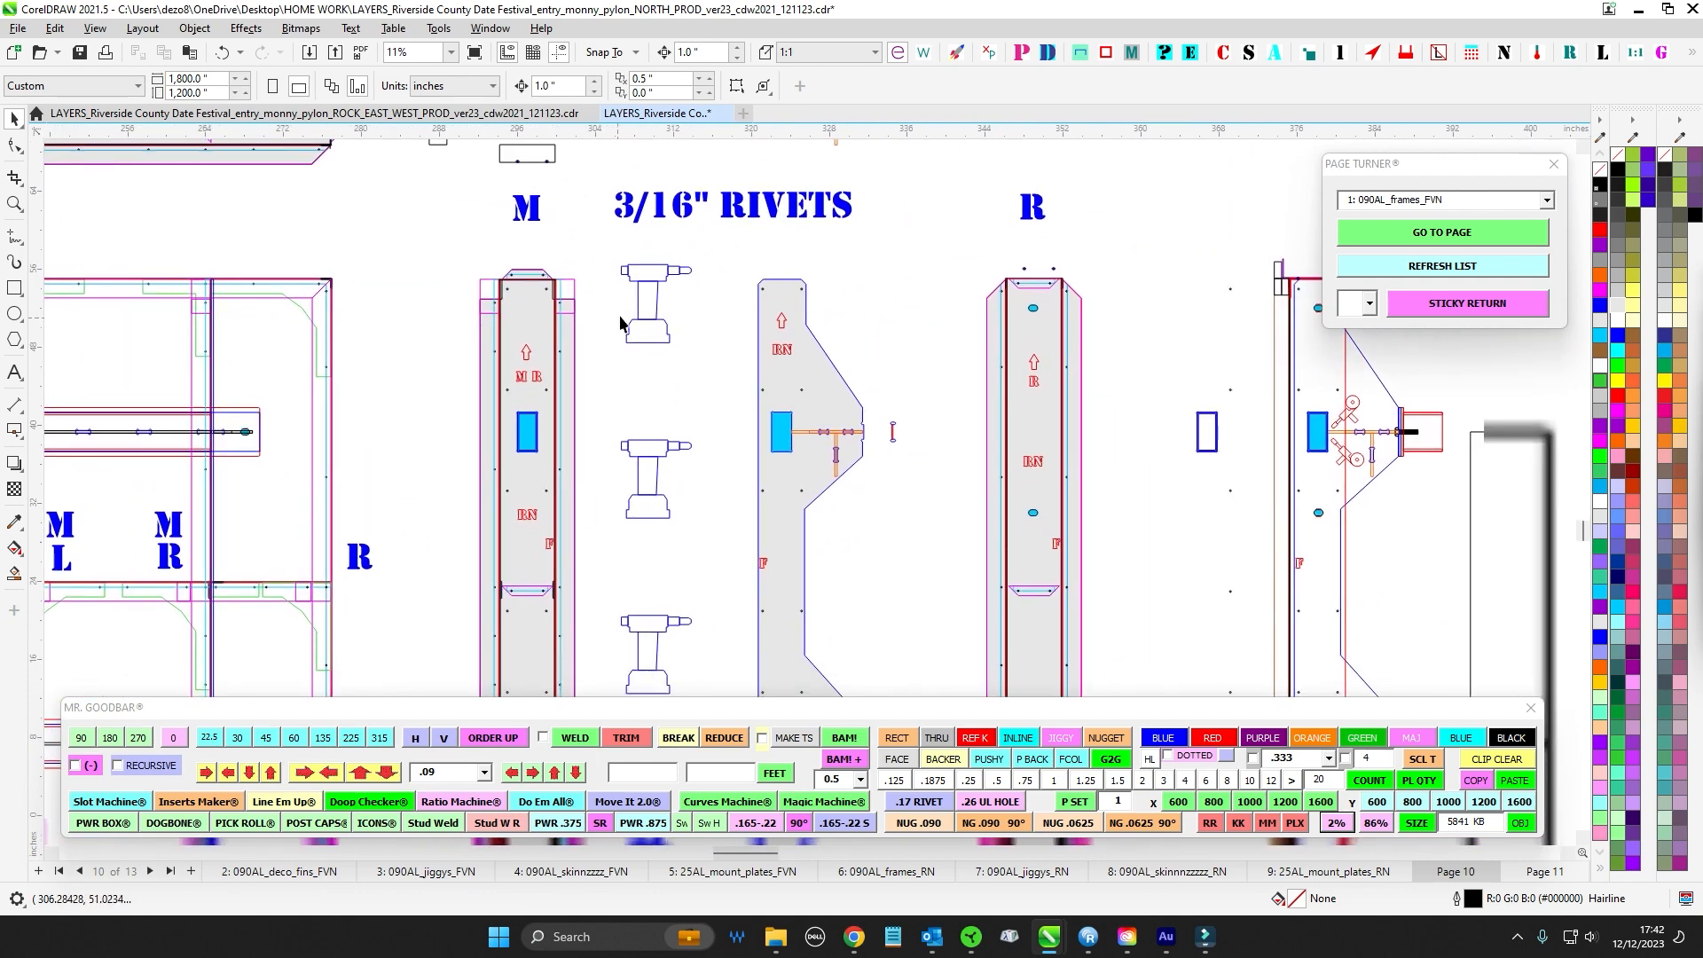
- Select the notched RN side part under the 3/16" RIVETS label and examine how it relates to the adjoining frame and M R channel
scroll(710, 270, "down", 1)
left_click_drag(710, 270, 796, 651)
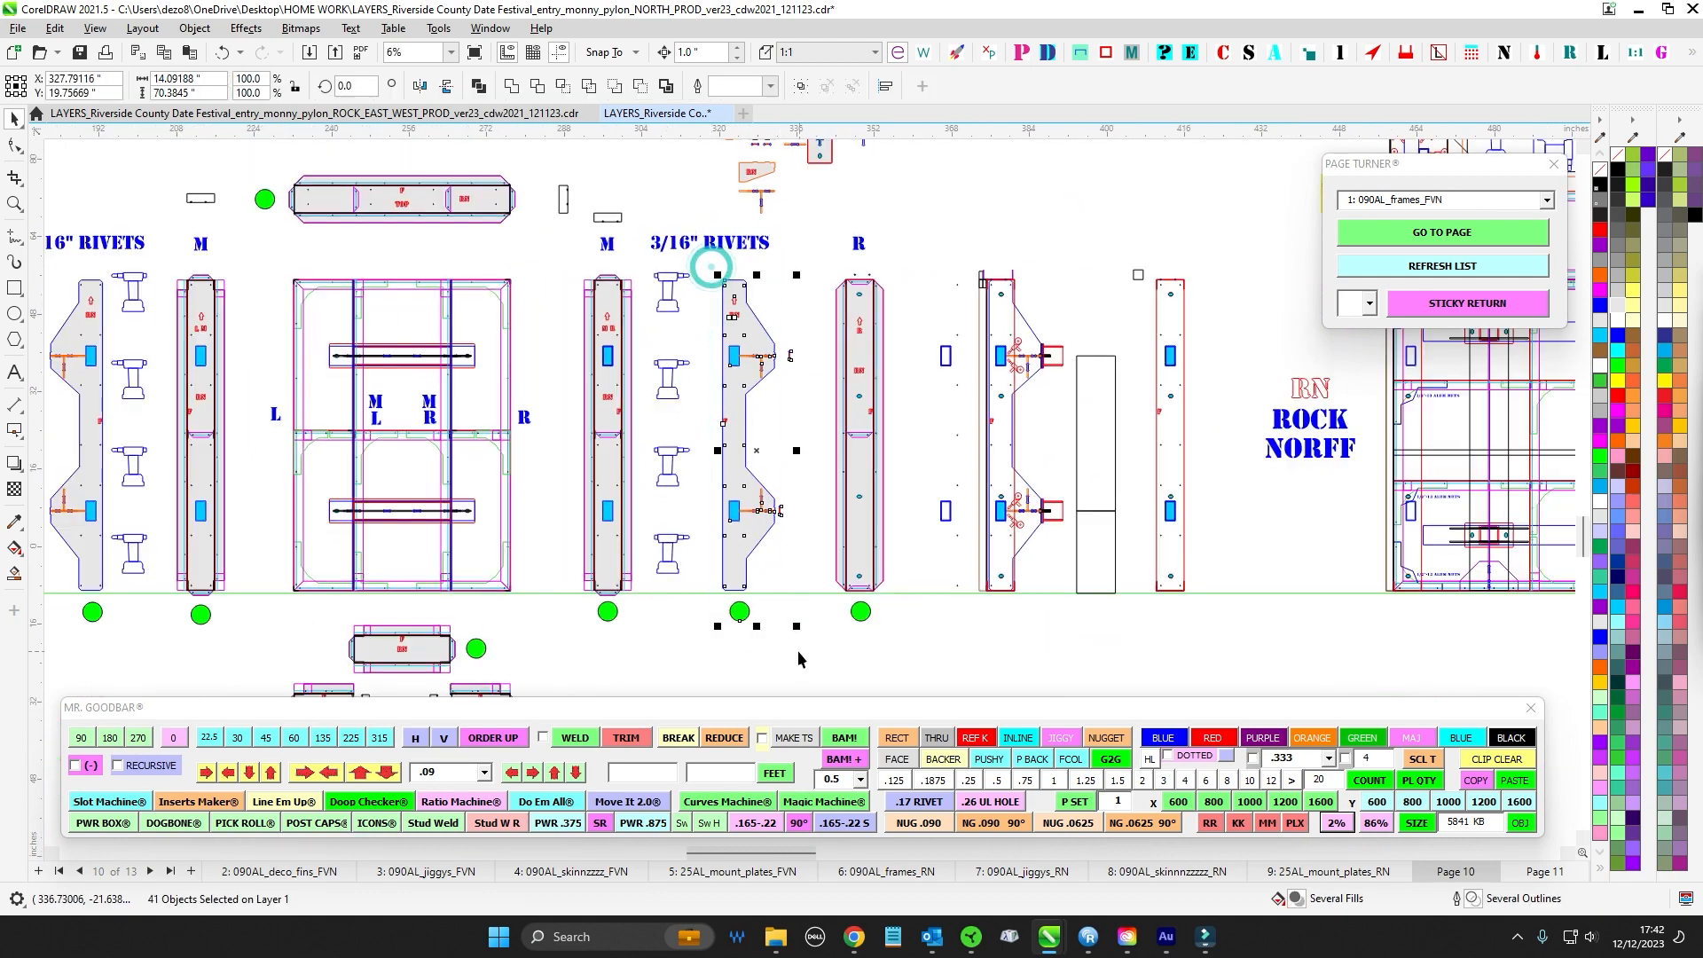
scroll(546, 290, "up", 1)
scroll(373, 270, "up", 5)
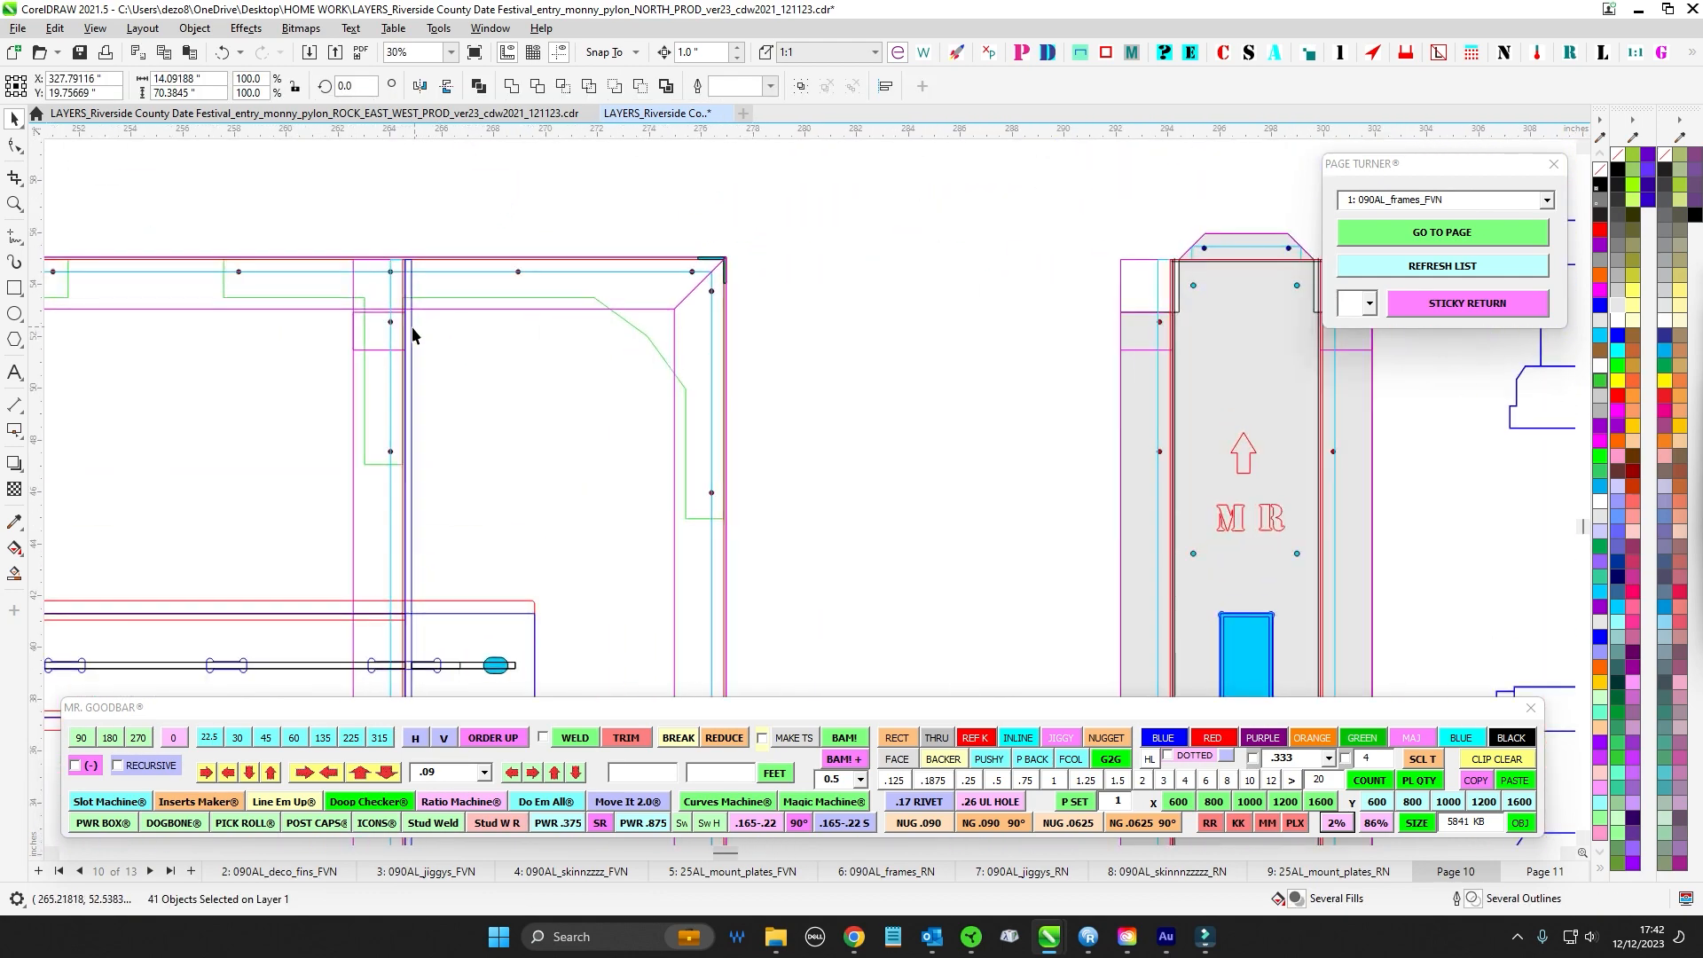
scroll(413, 332, "down", 5)
left_click(550, 435)
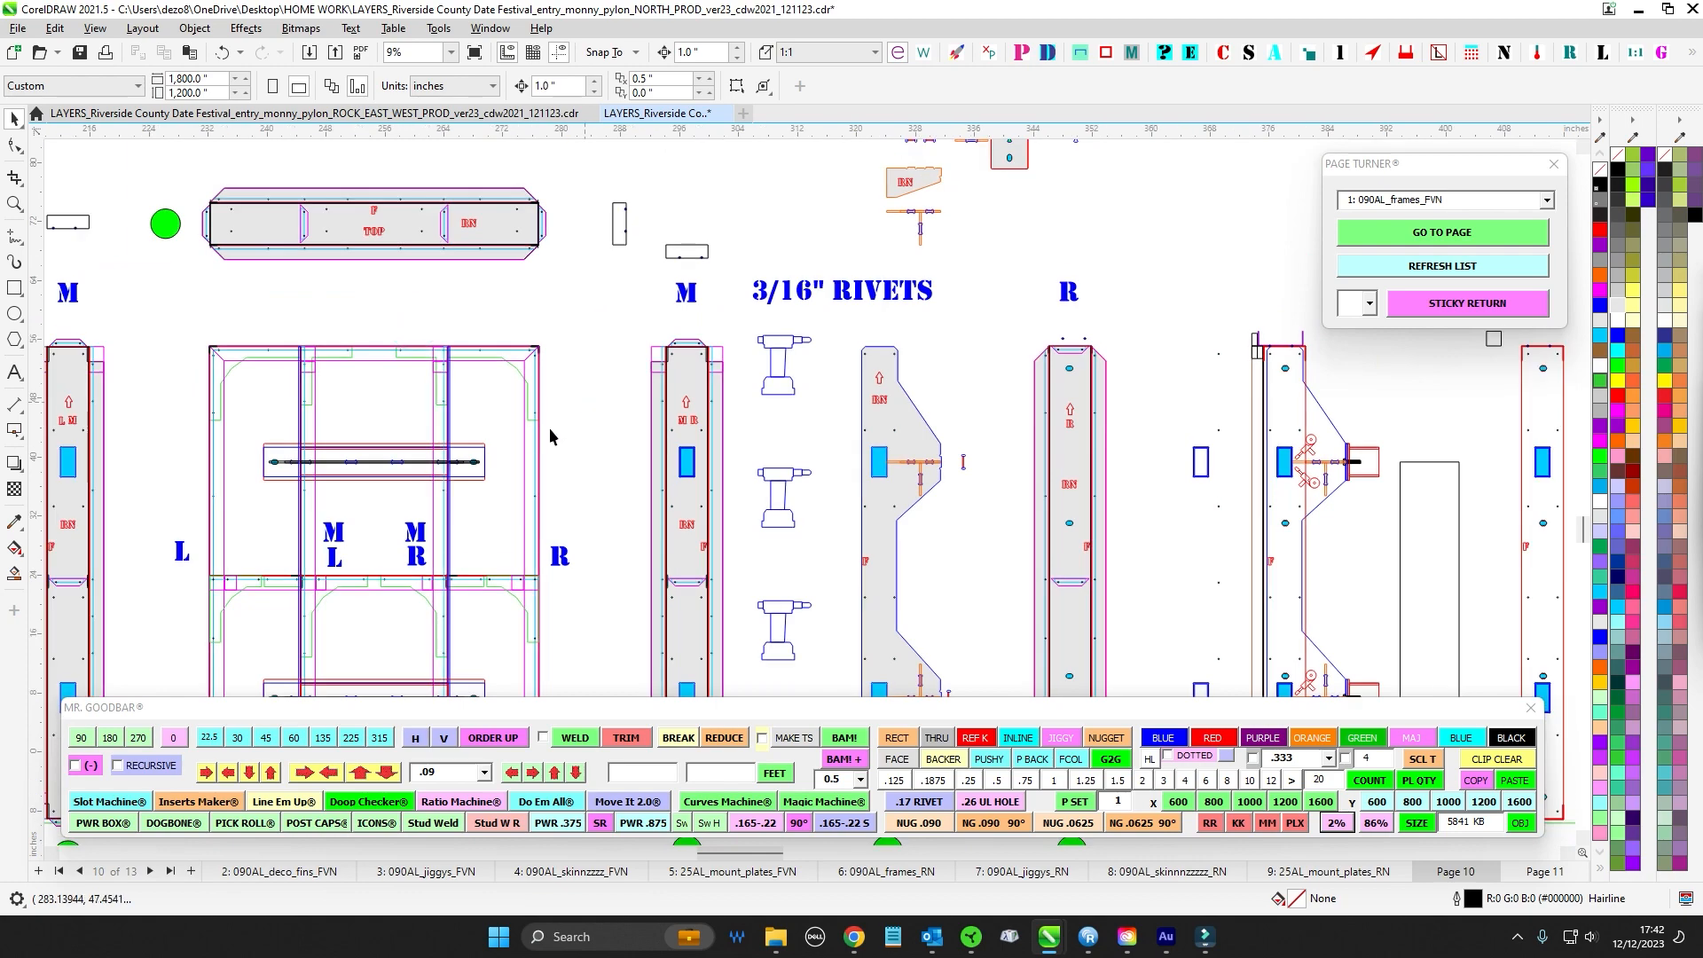
scroll(439, 667, "down", 2)
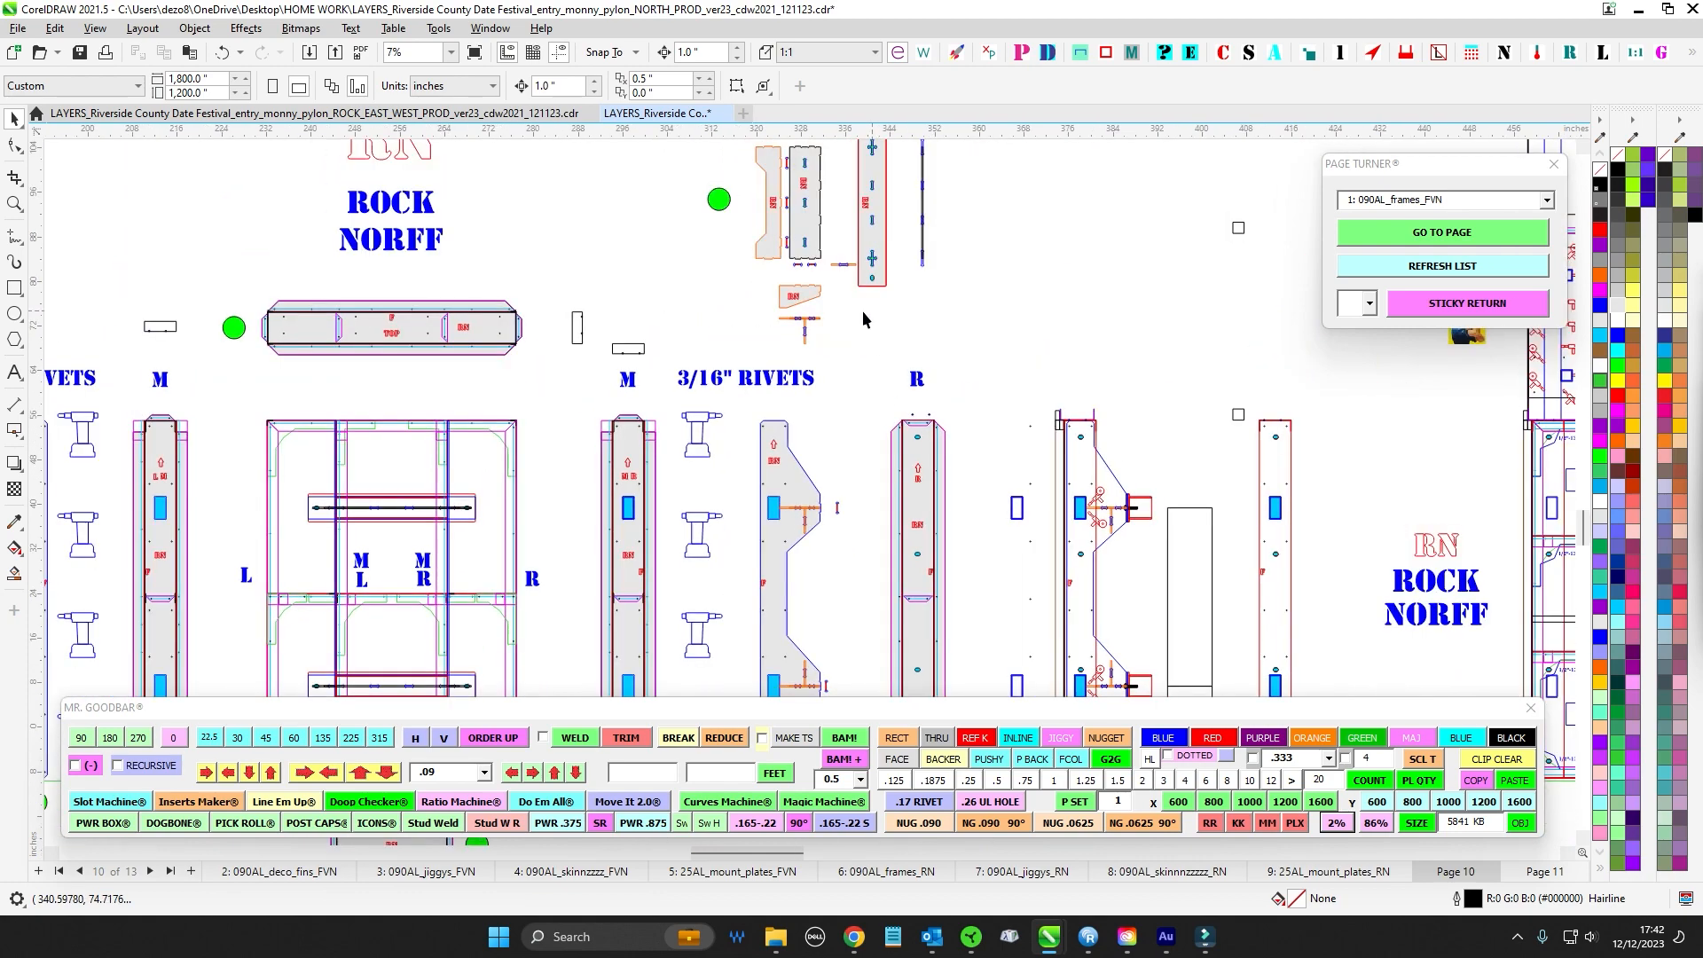
- Select the cluster of small RN bracket parts above the 3/16" RIVETS label and compare it with the notched side part
scroll(827, 179, "up", 1)
left_click_drag(828, 178, 726, 380)
left_click_drag(610, 267, 827, 568)
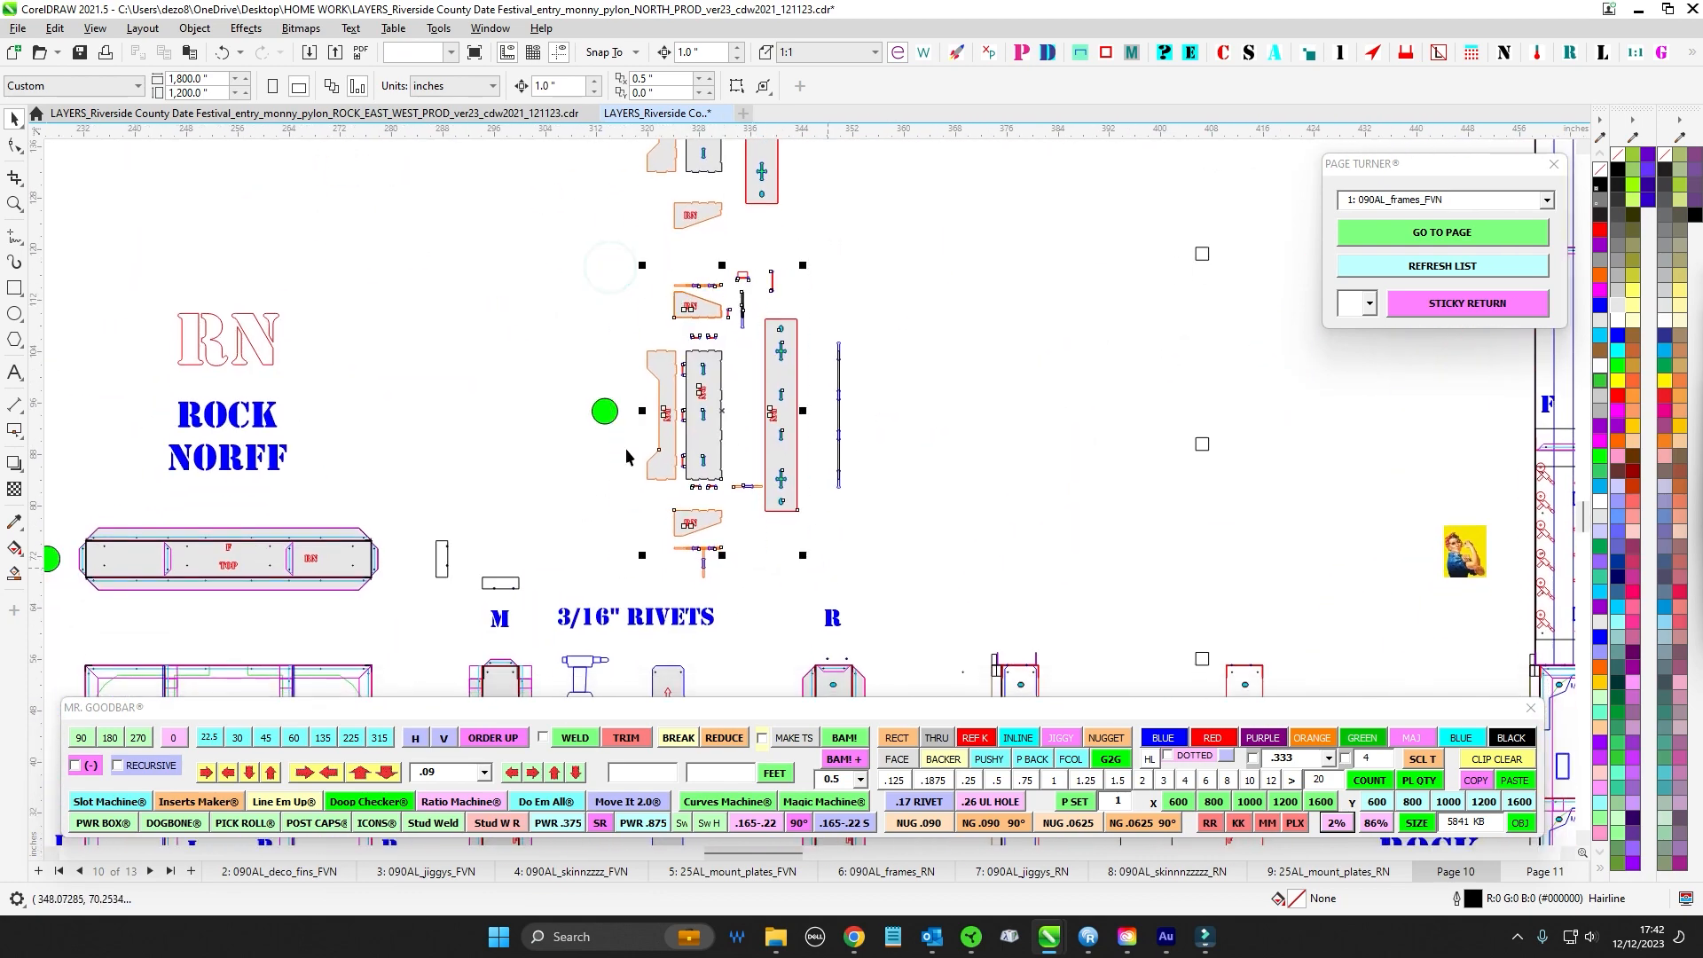
scroll(738, 615, "up", 4)
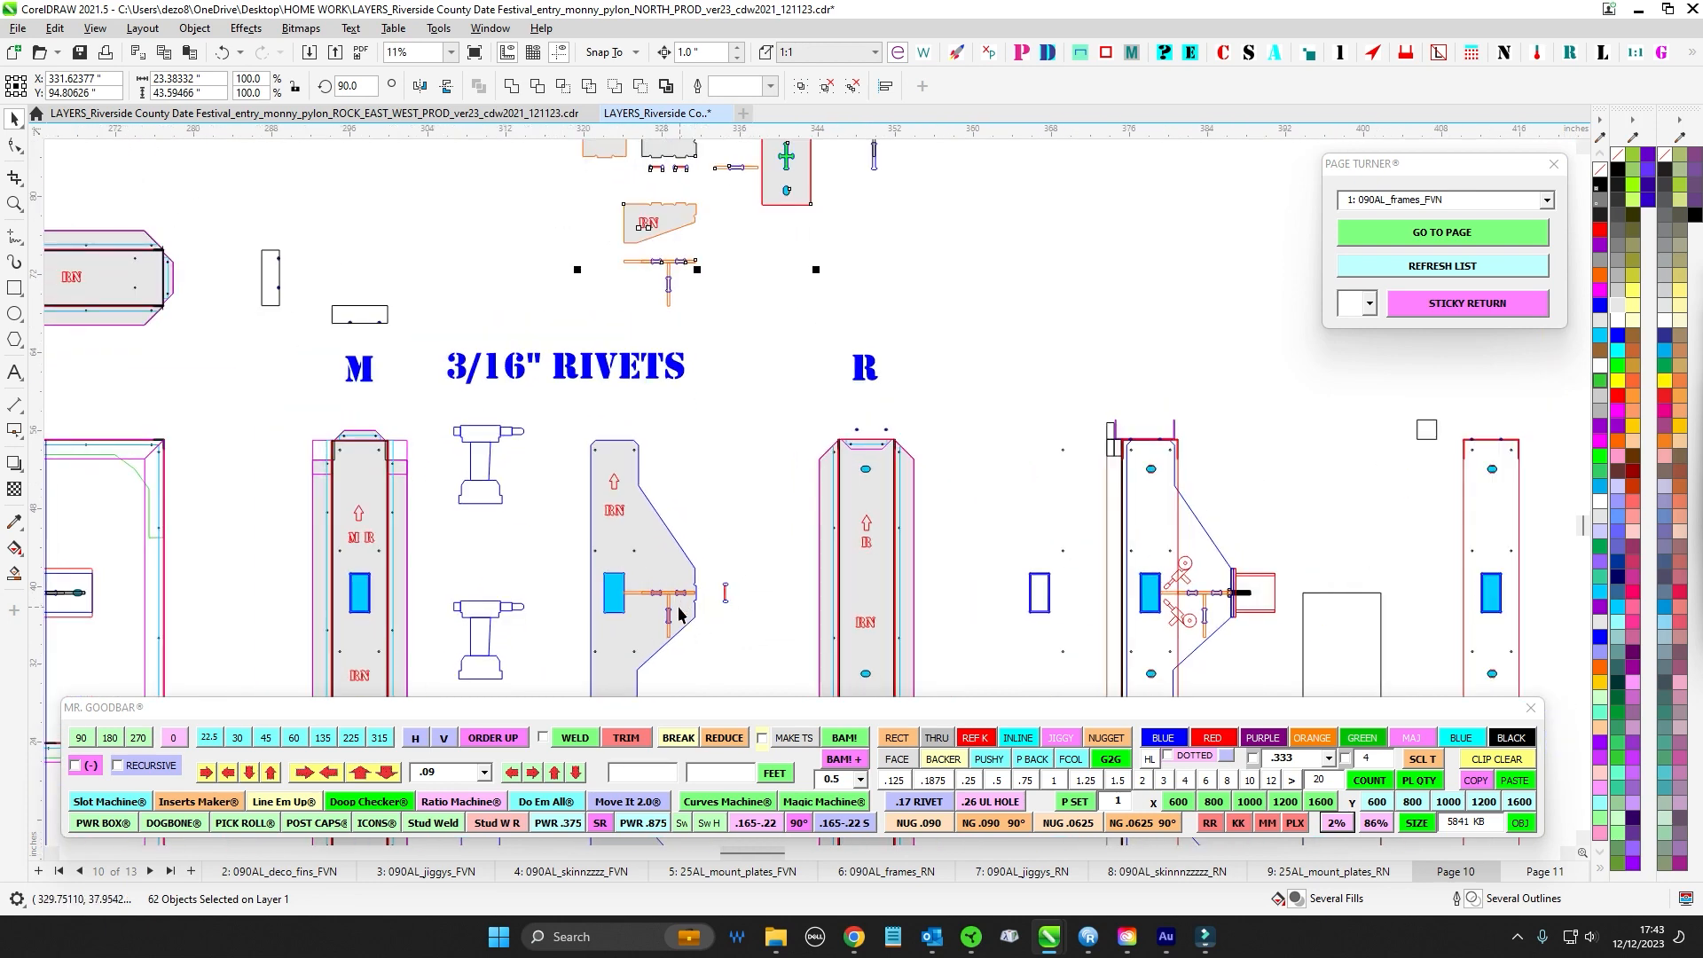
scroll(678, 603, "down", 3)
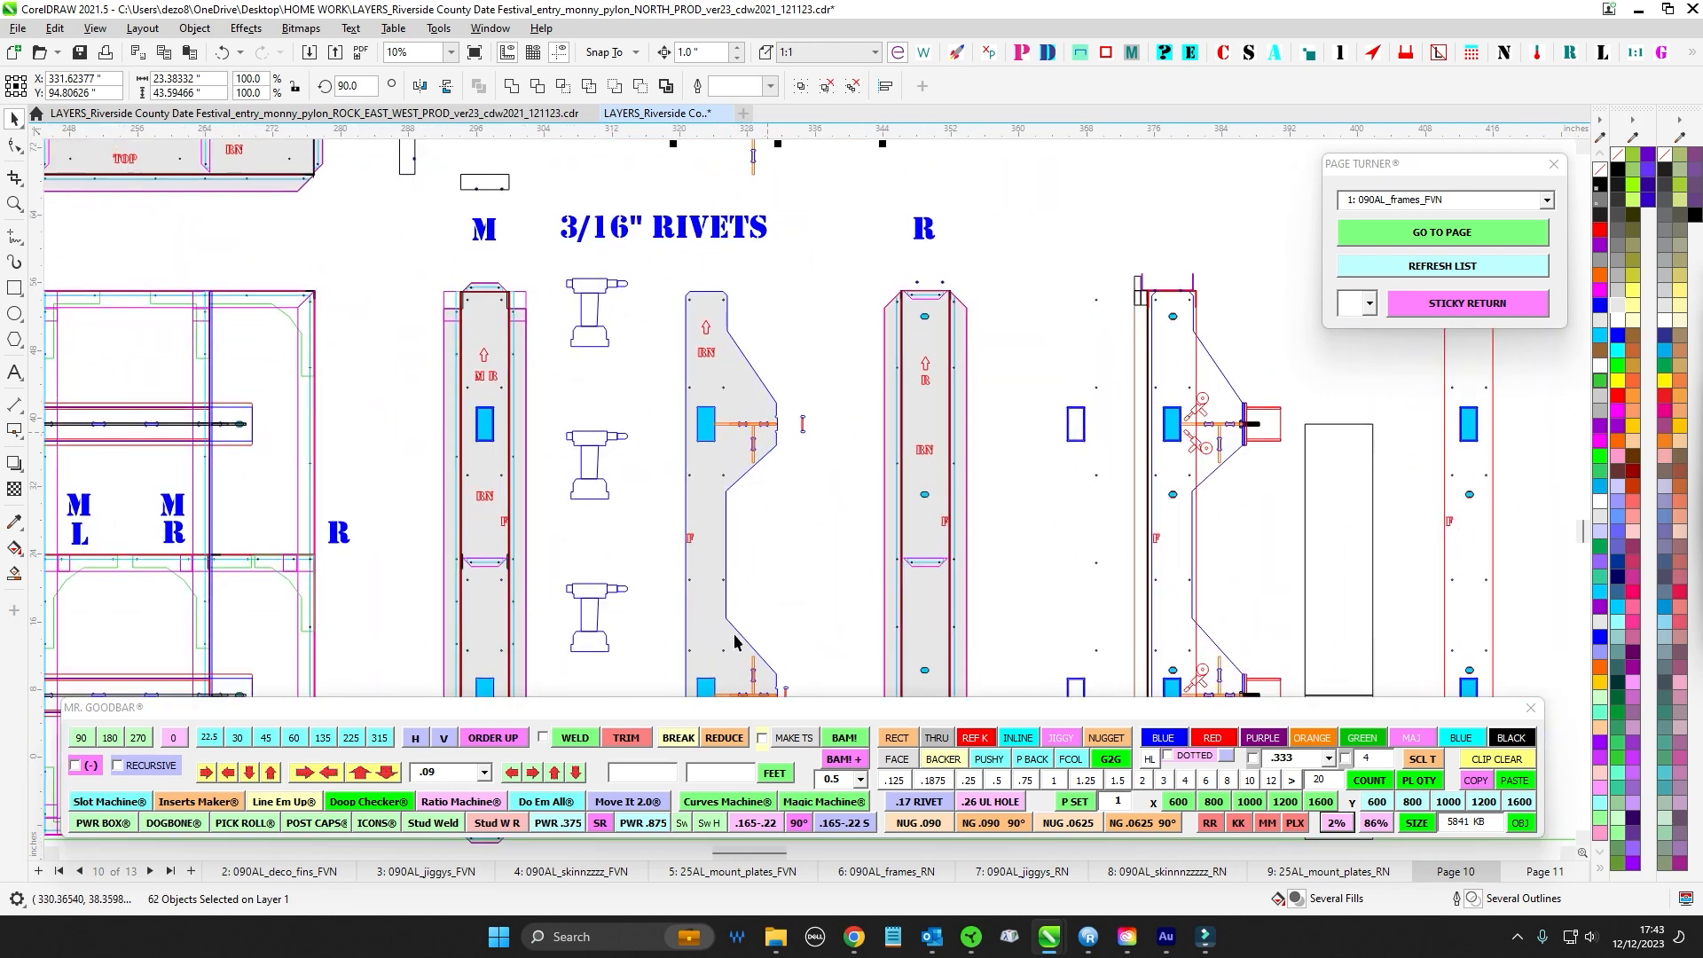
left_click_drag(604, 455, 802, 455)
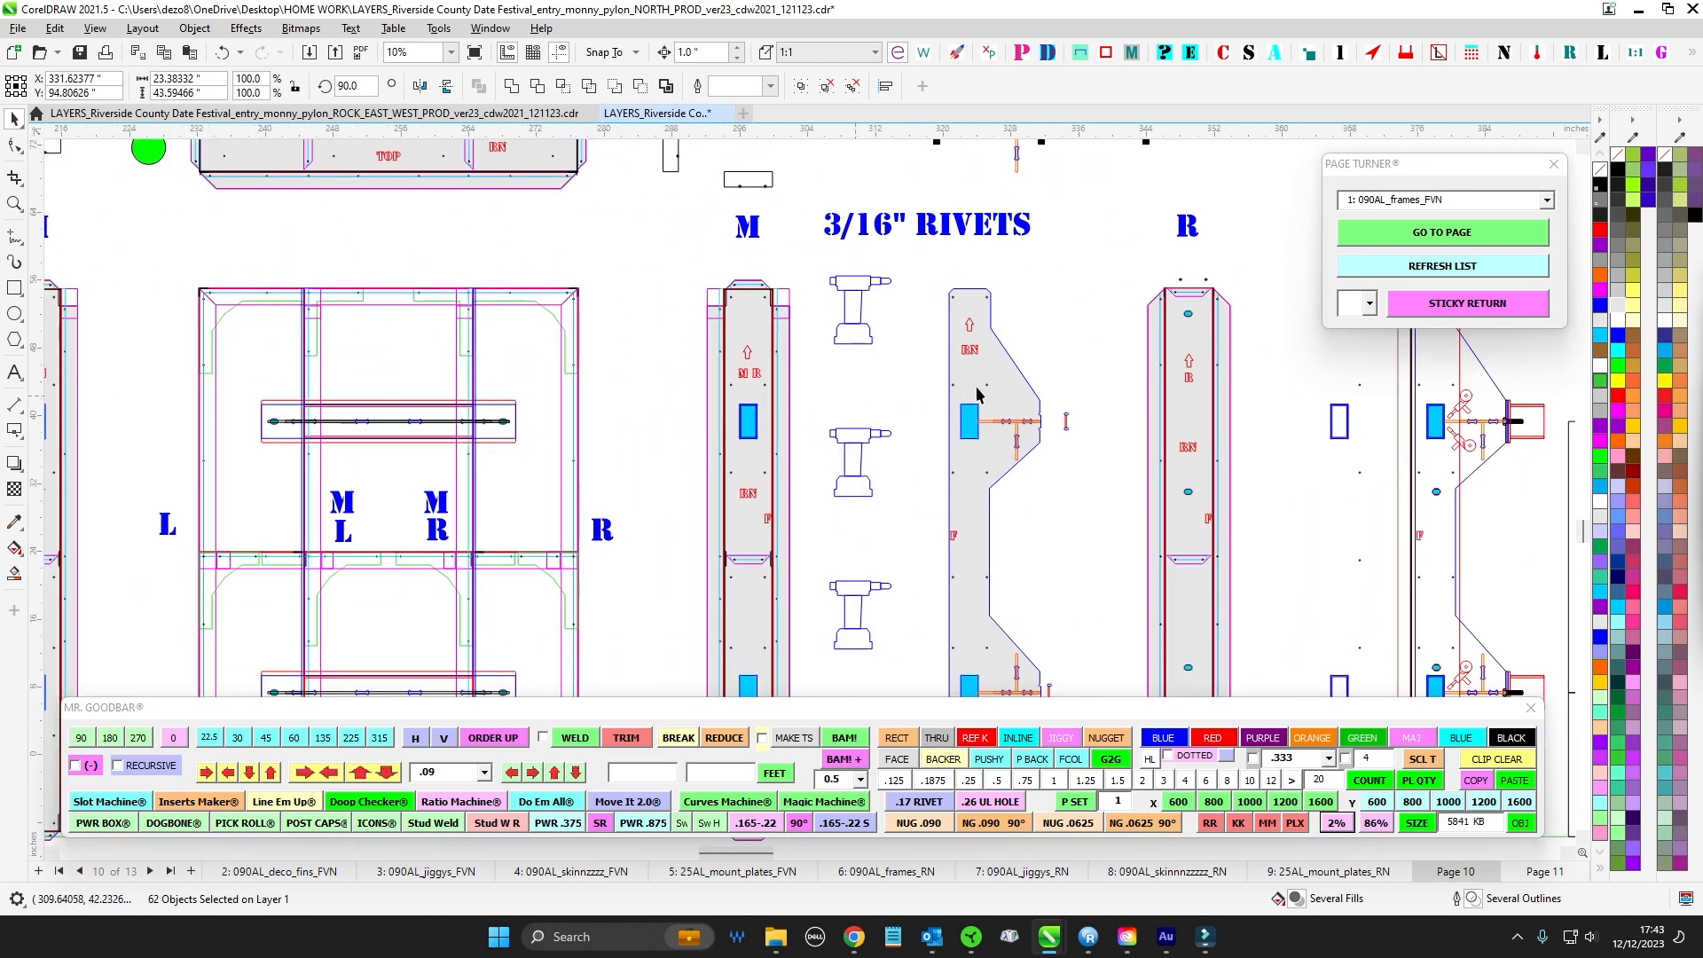
- Select the upper blue cutout and the horizontal tabbed plate on the notched RN side part to inspect the joint
scroll(915, 385, "up", 2)
left_click_drag(858, 374, 1013, 533)
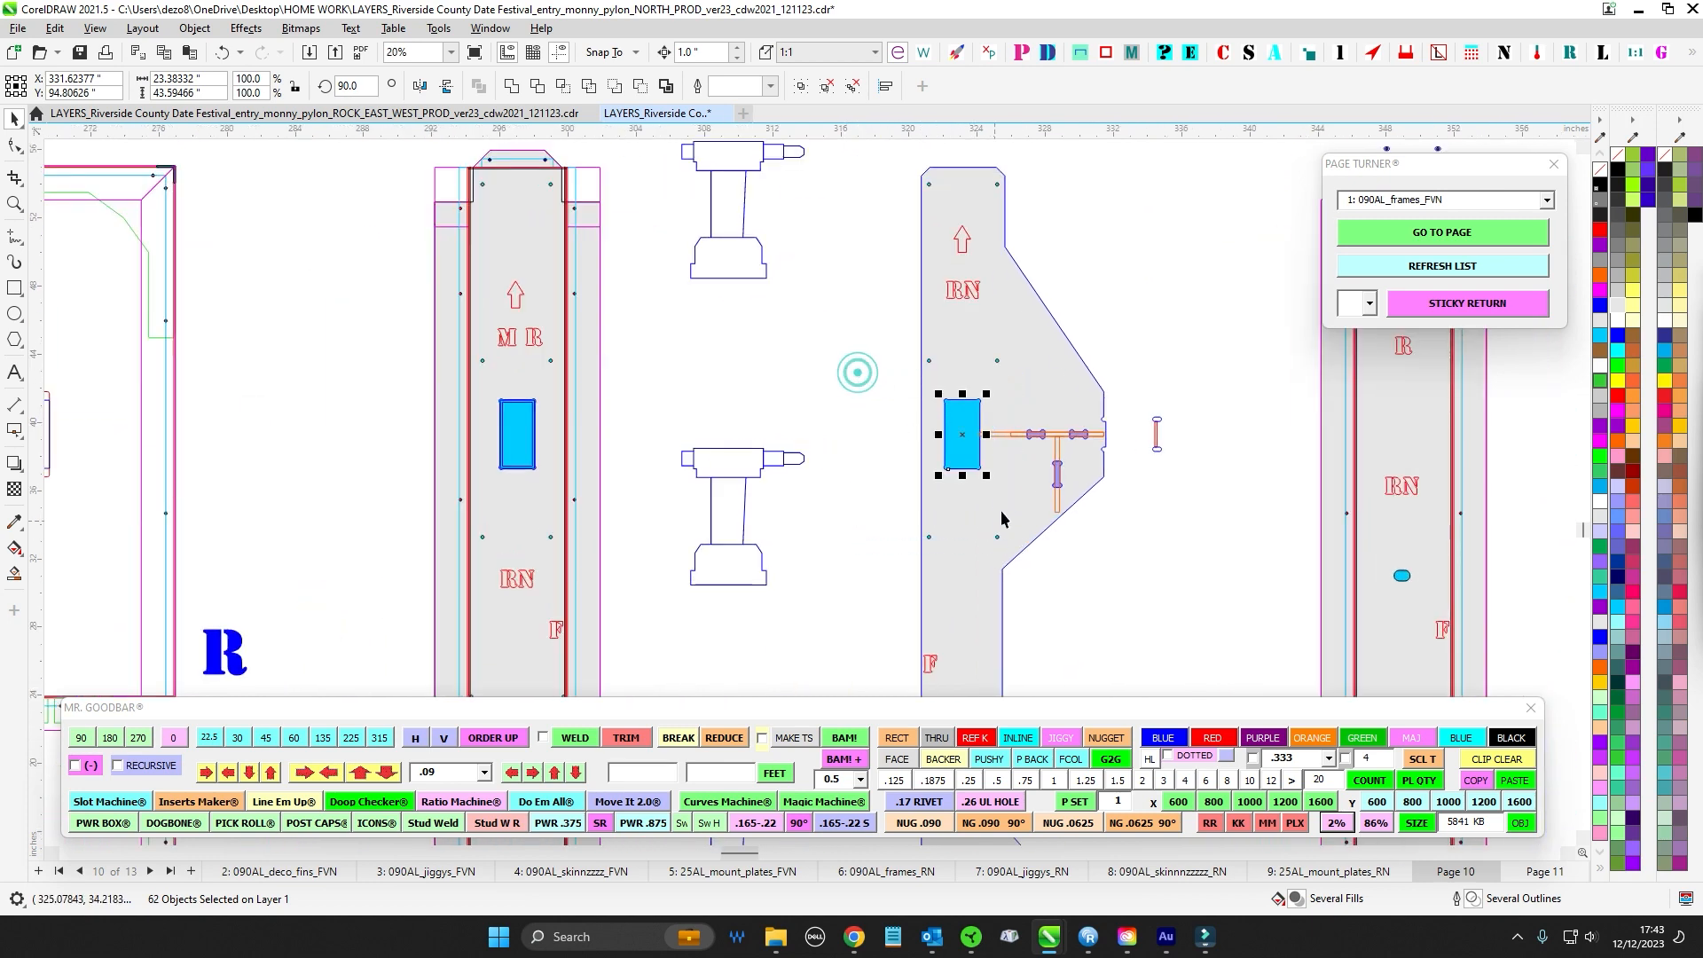
scroll(1006, 437, "up", 1)
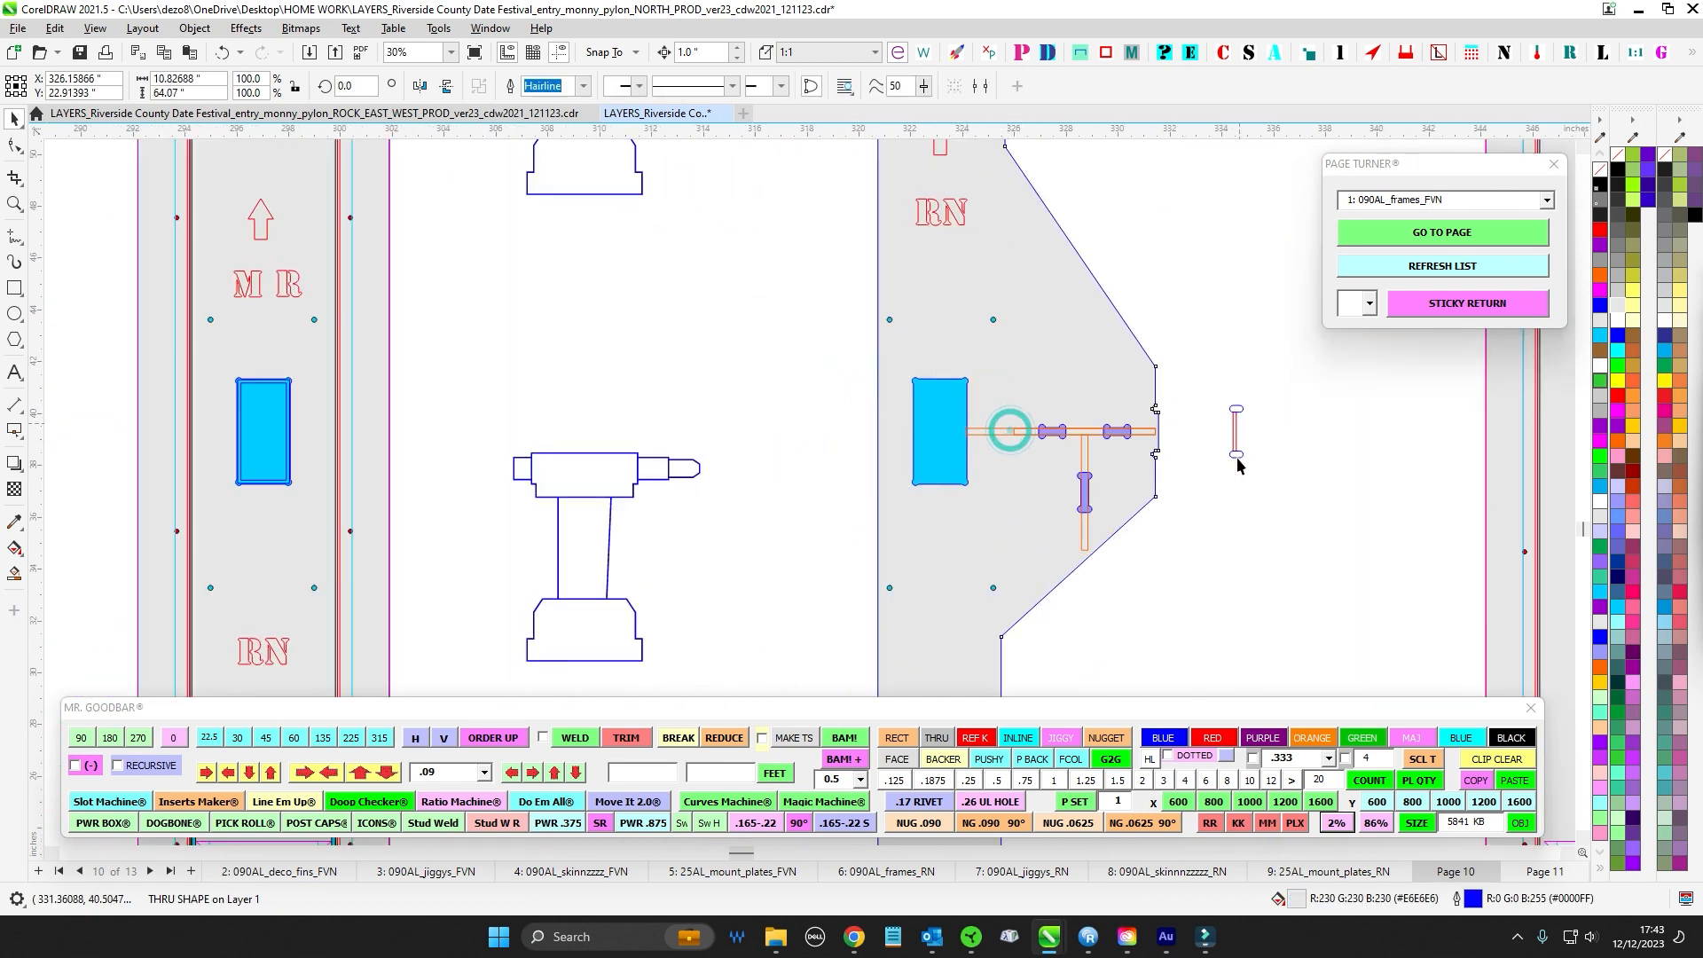
left_click_drag(1187, 412, 867, 443)
scroll(1141, 603, "down", 3)
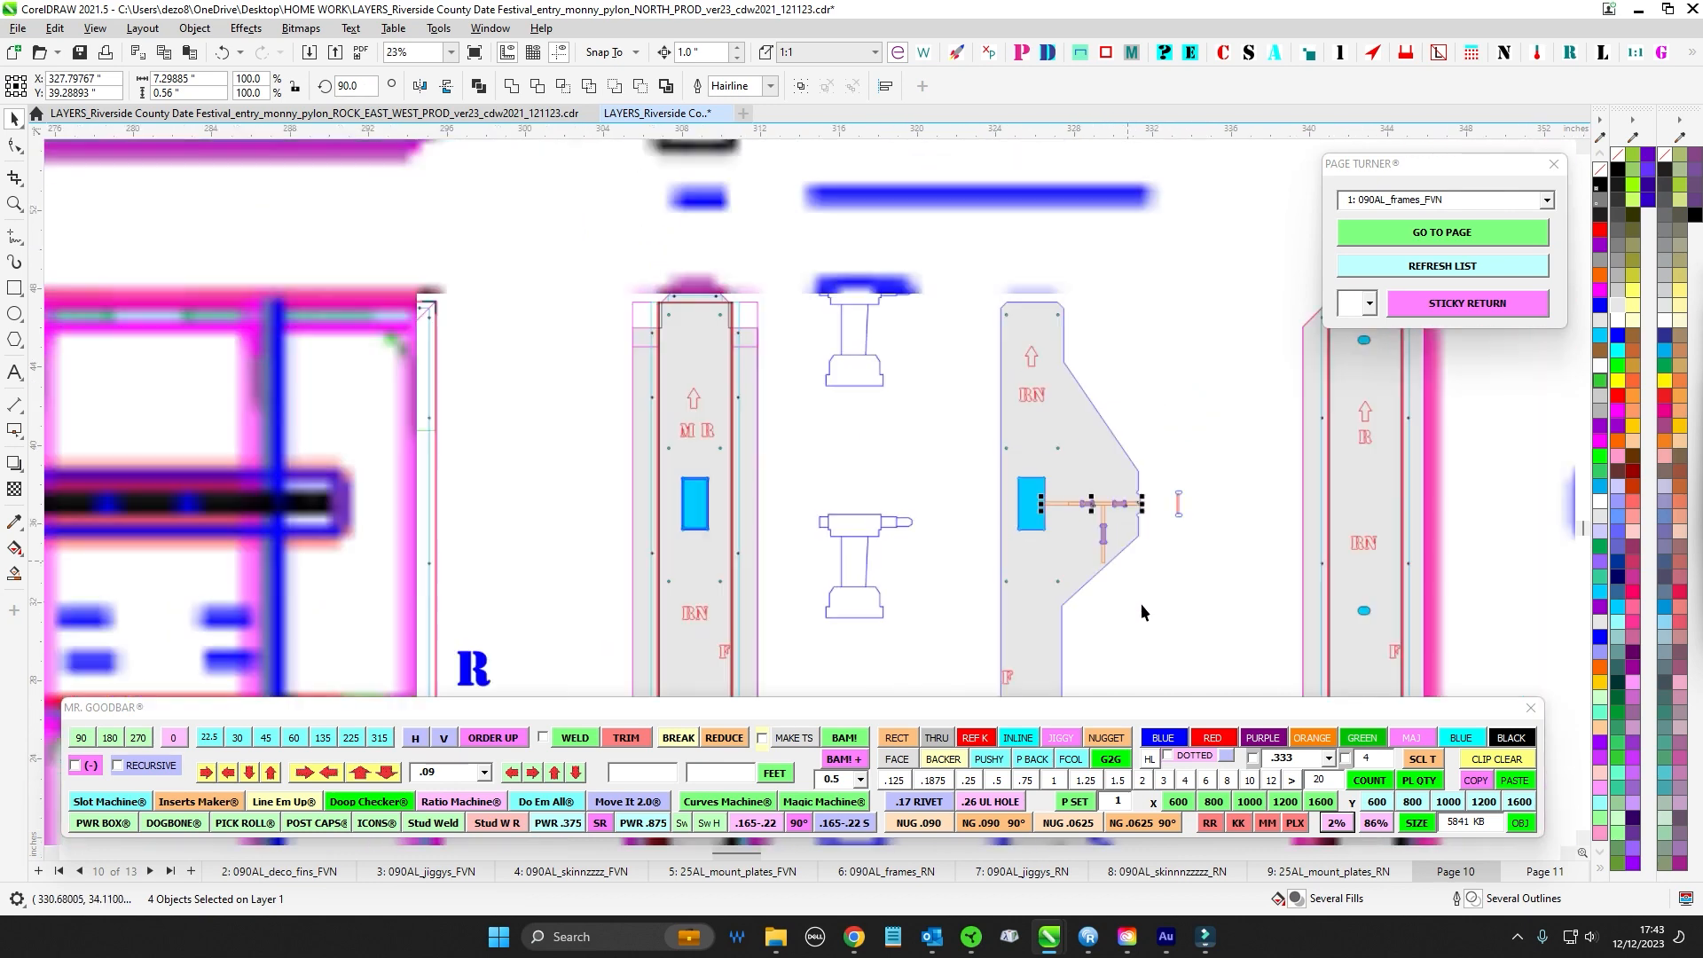
scroll(912, 589, "up", 3)
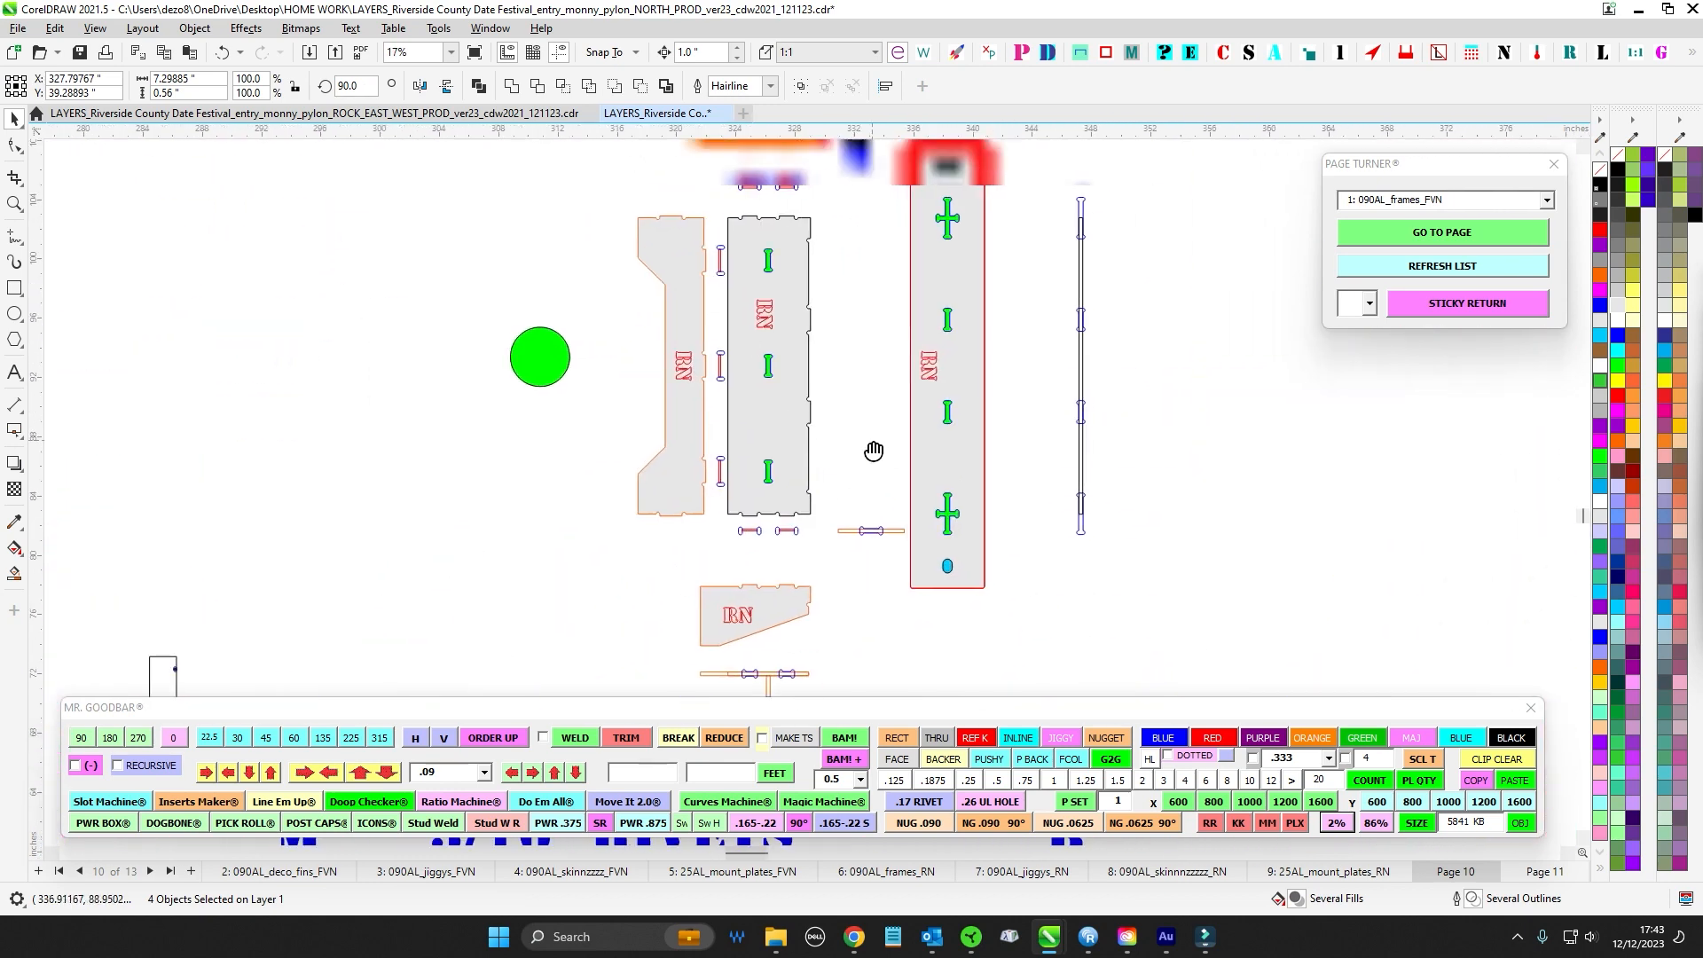
- Select the lower tapered RN gusset and check its location against the frame's slotted crossbar and the notched side part's blue cutout
left_click(714, 481)
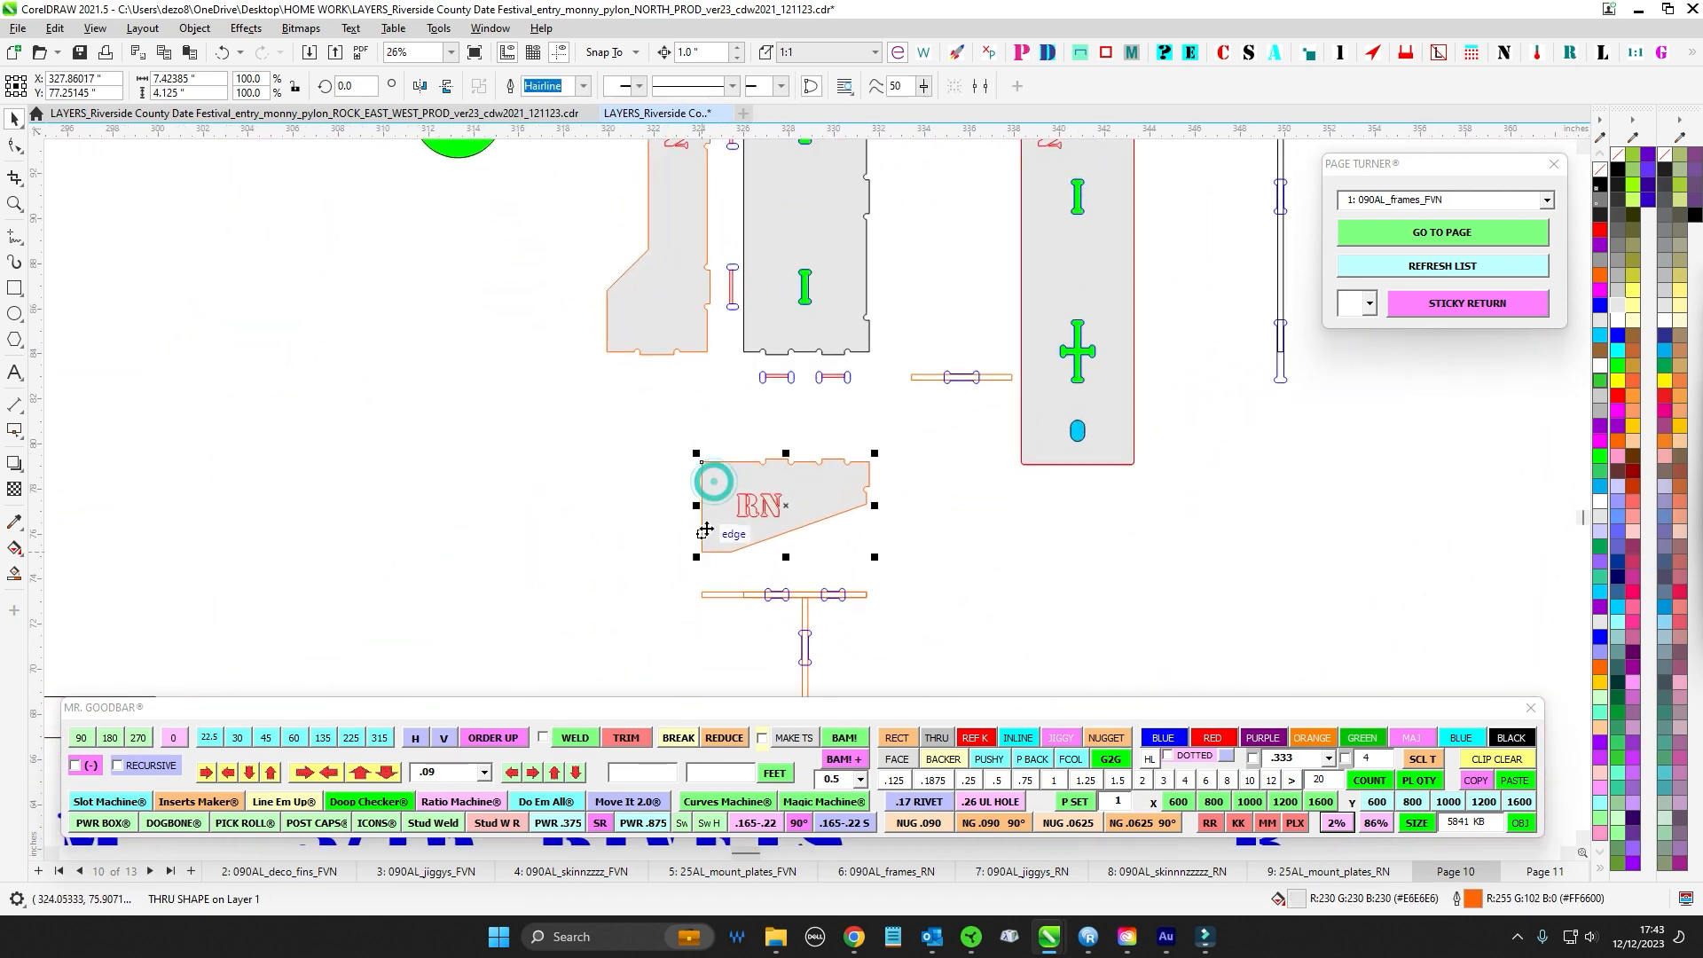
scroll(891, 268, "down", 2)
scroll(679, 338, "up", 3)
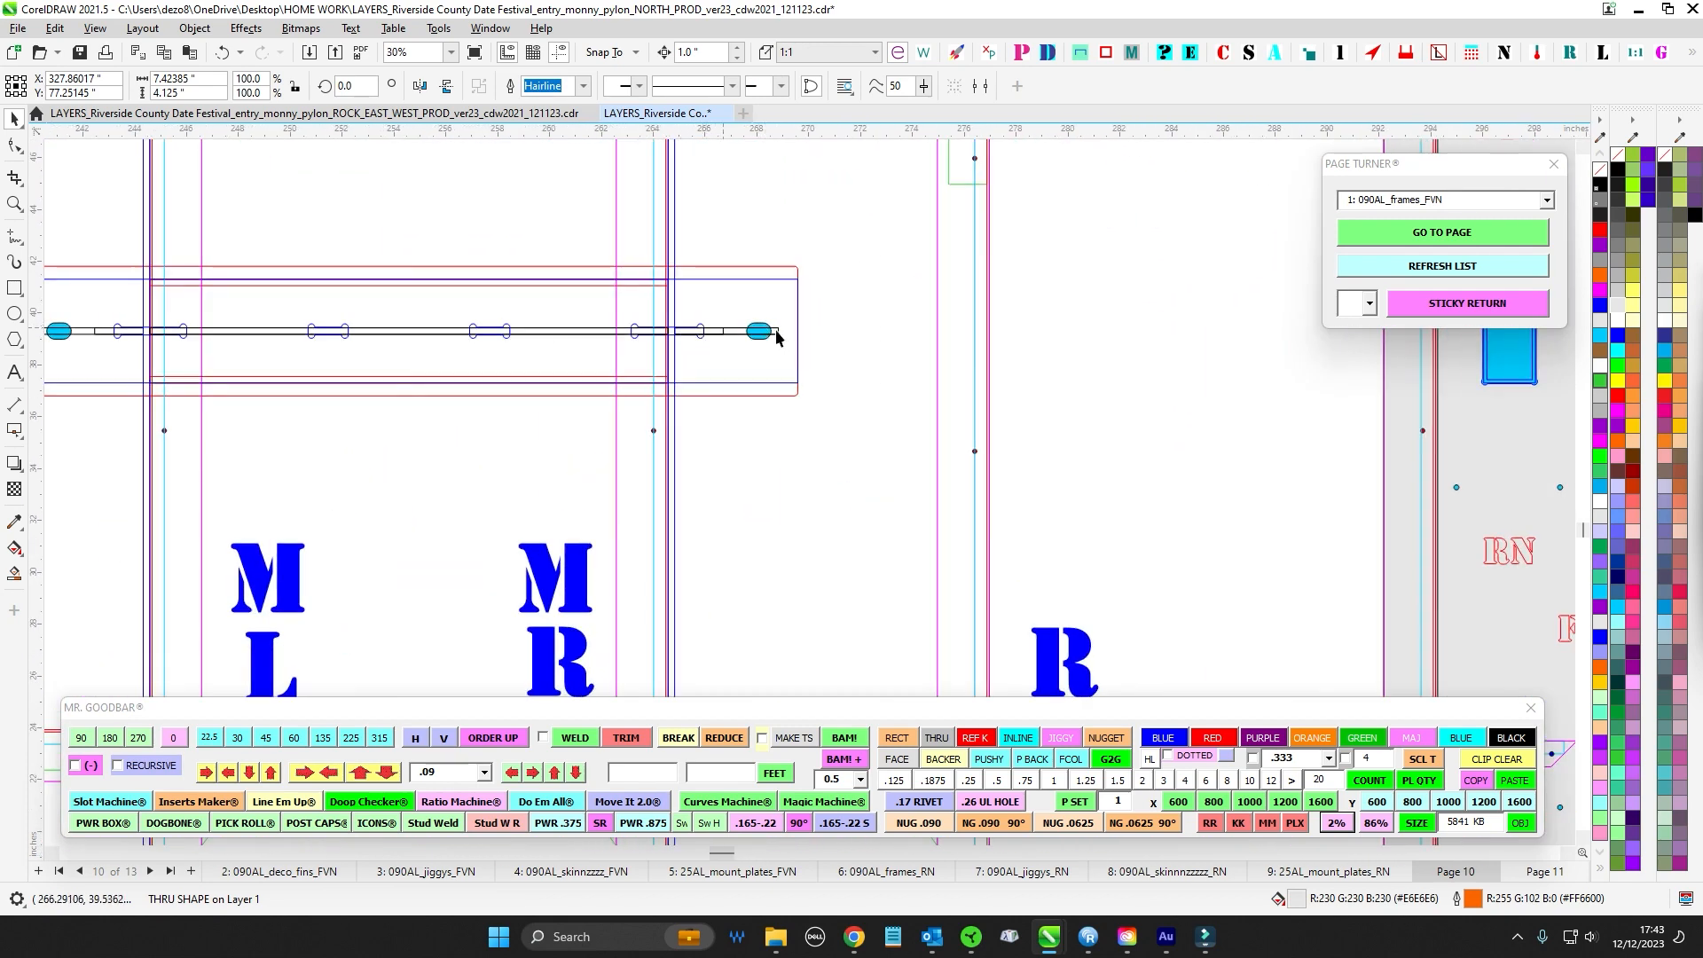
scroll(699, 332, "right", 6)
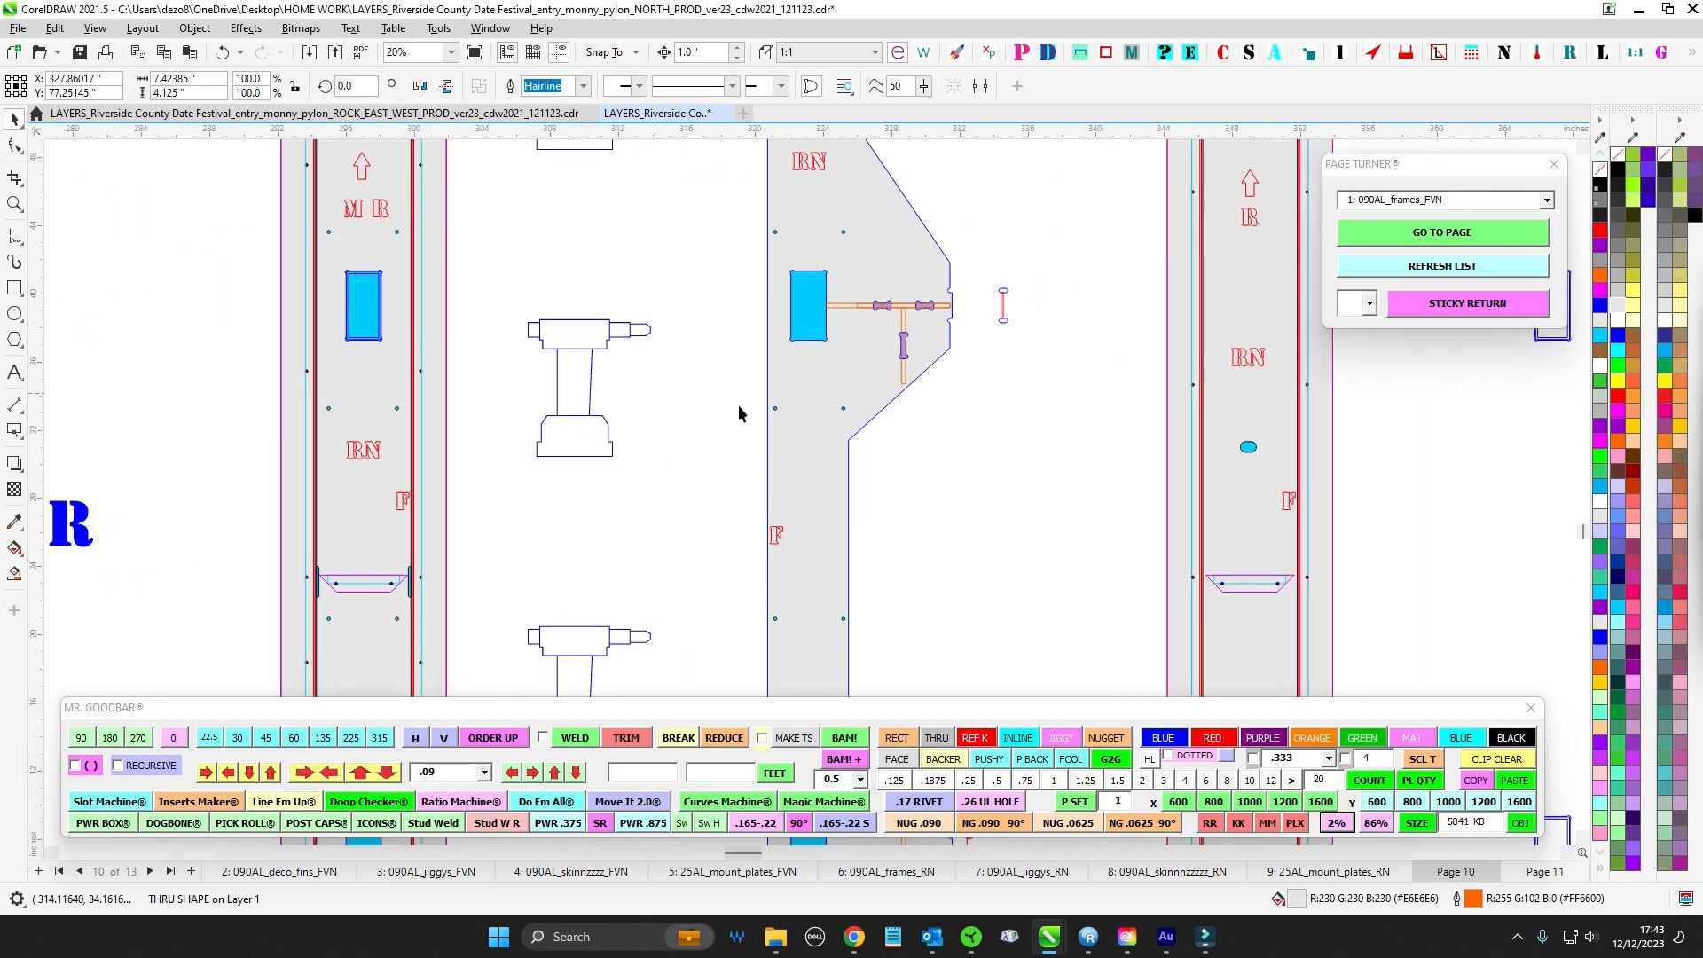
scroll(846, 278, "up", 1)
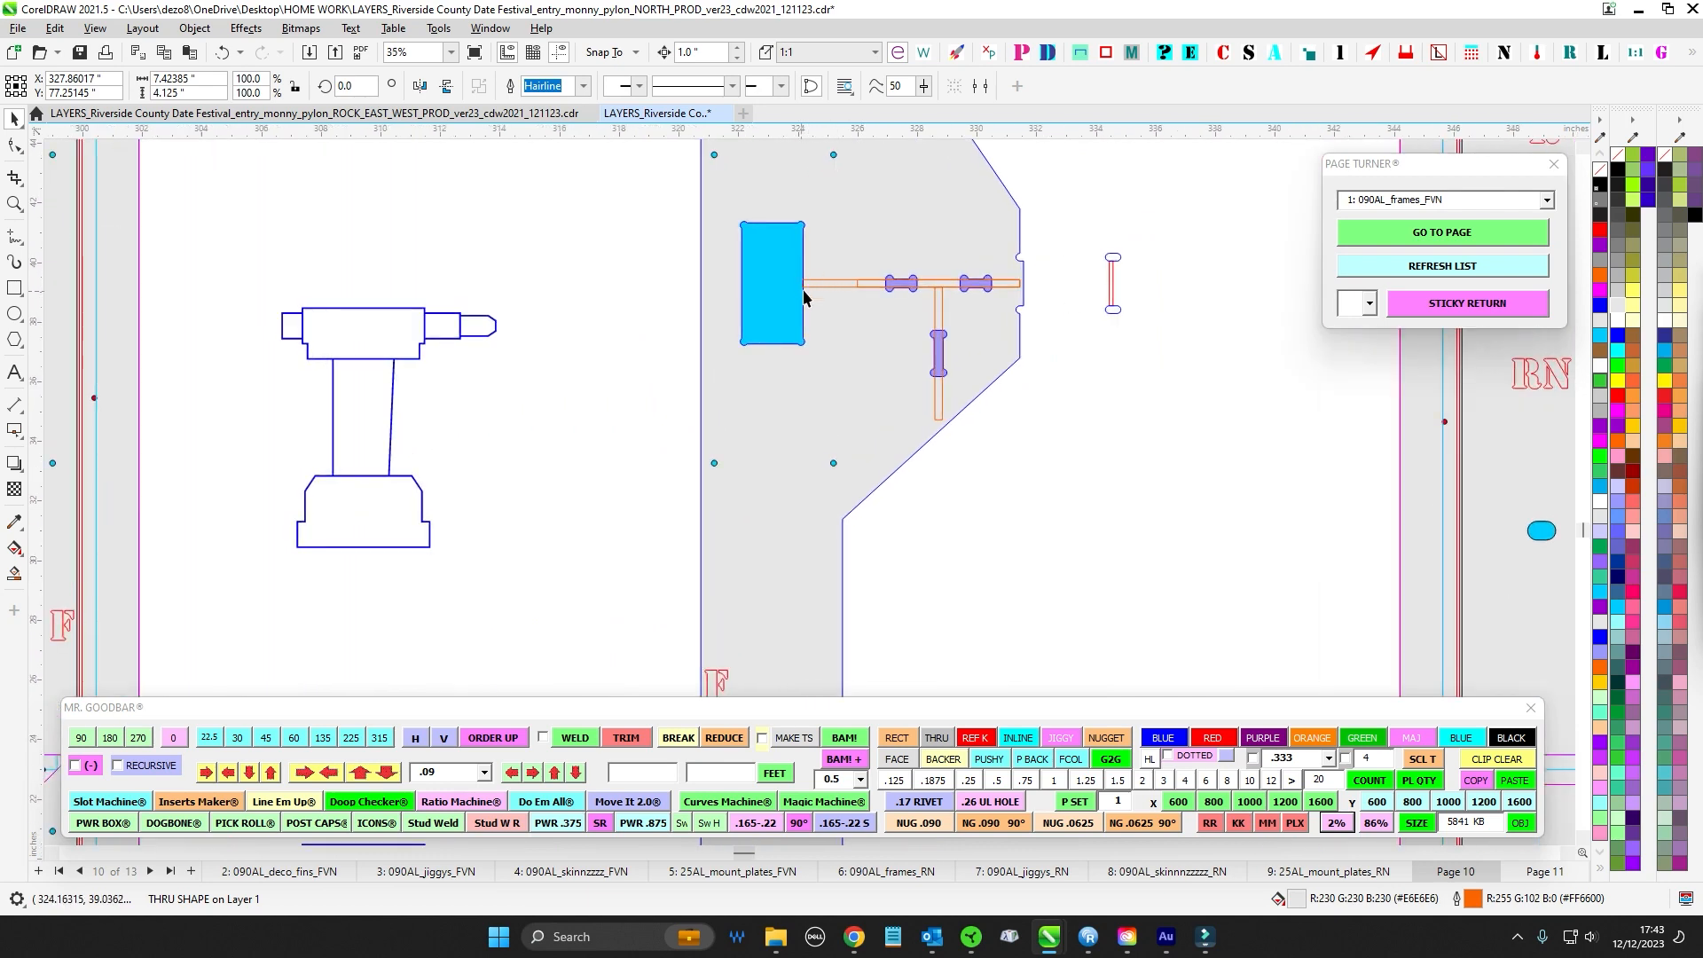
- Examine the side section showing the access cutouts, power tools, tabbed plates and mounting bolts at both bracket heights
scroll(799, 308, "down", 4)
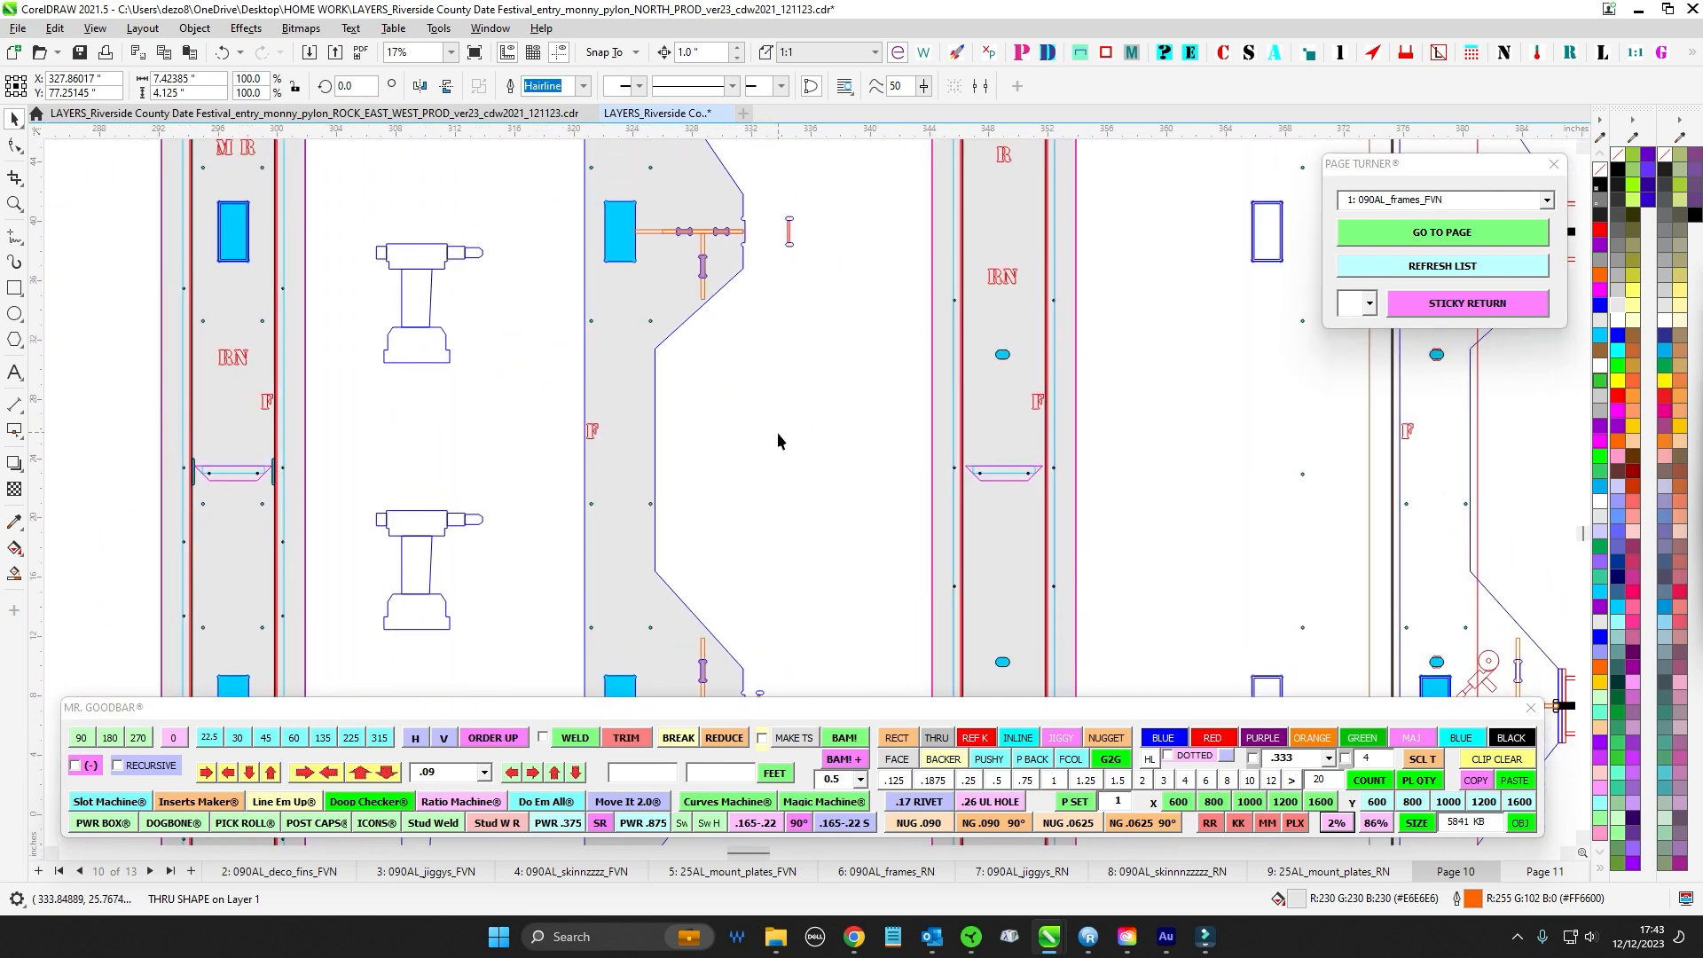
scroll(1043, 355, "up", 5)
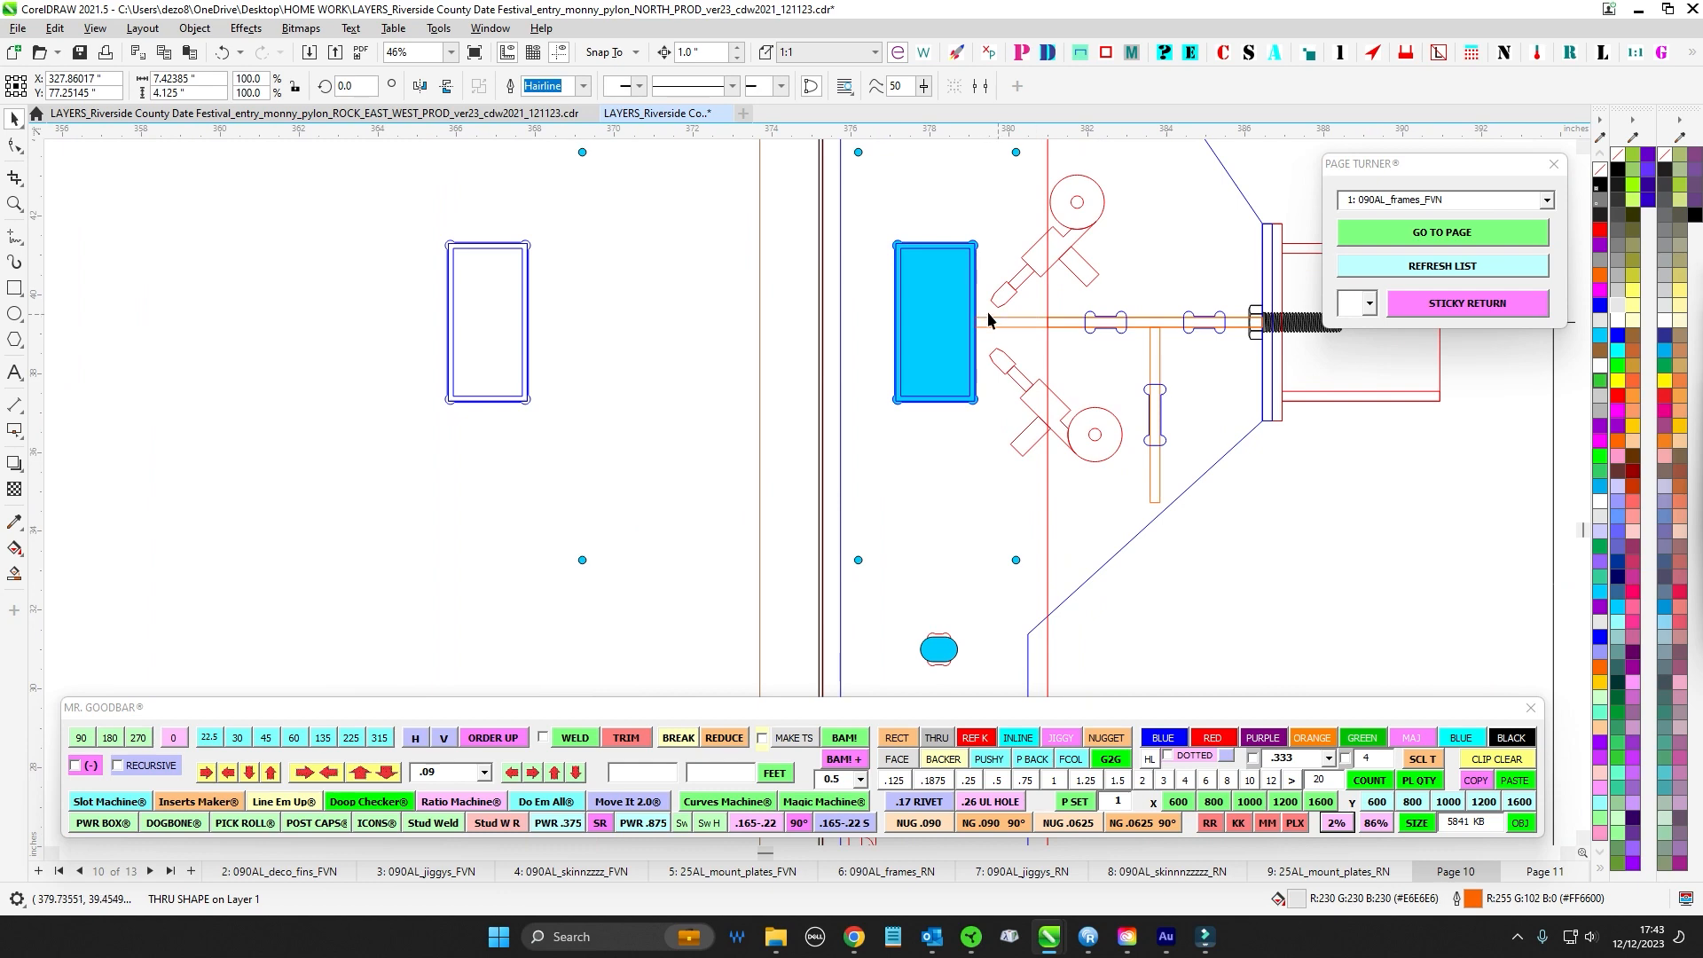
scroll(941, 355, "right", 3)
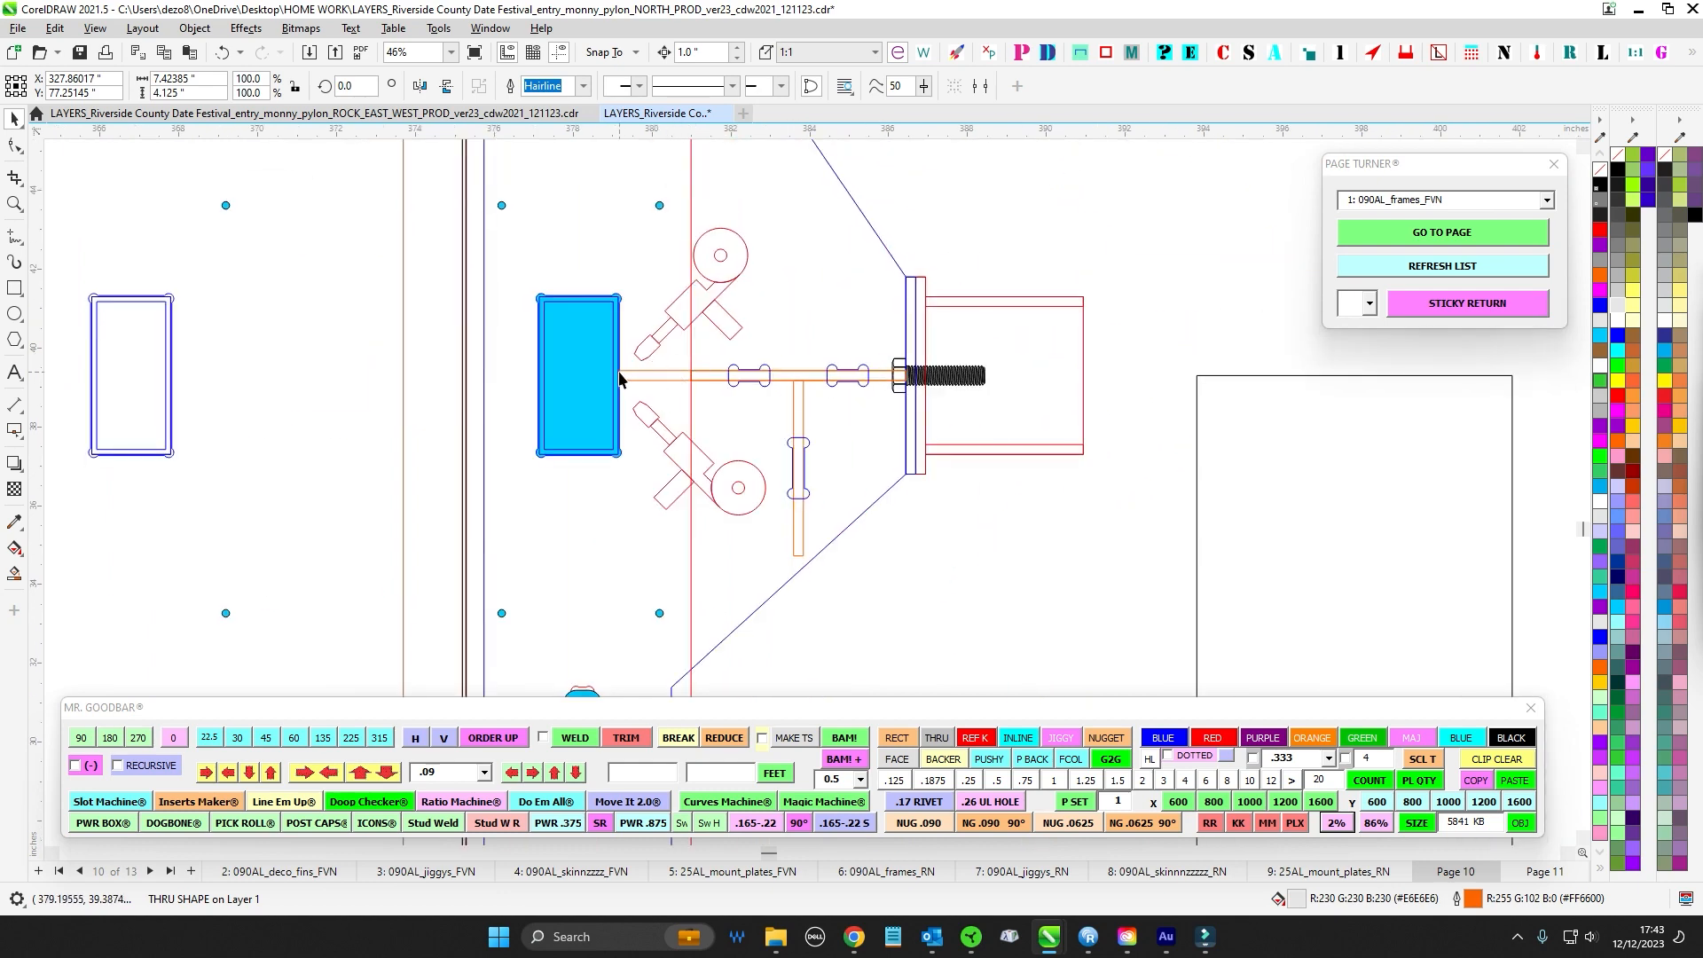
scroll(622, 381, "down", 5)
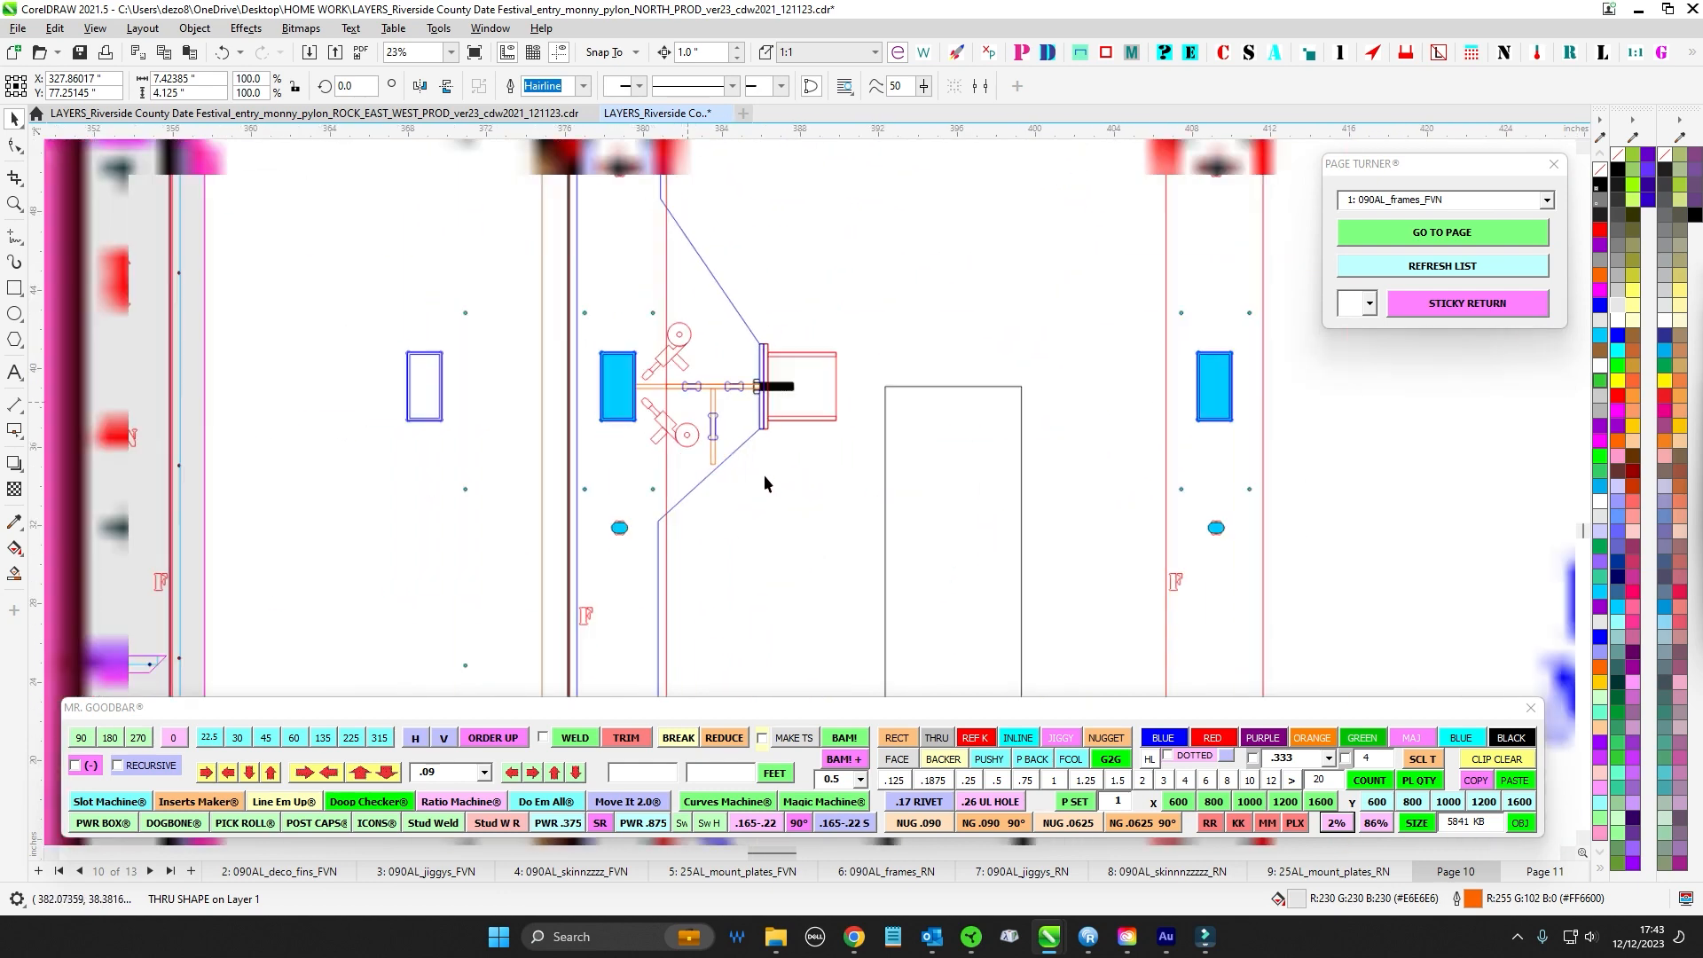
scroll(707, 535, "up", 2)
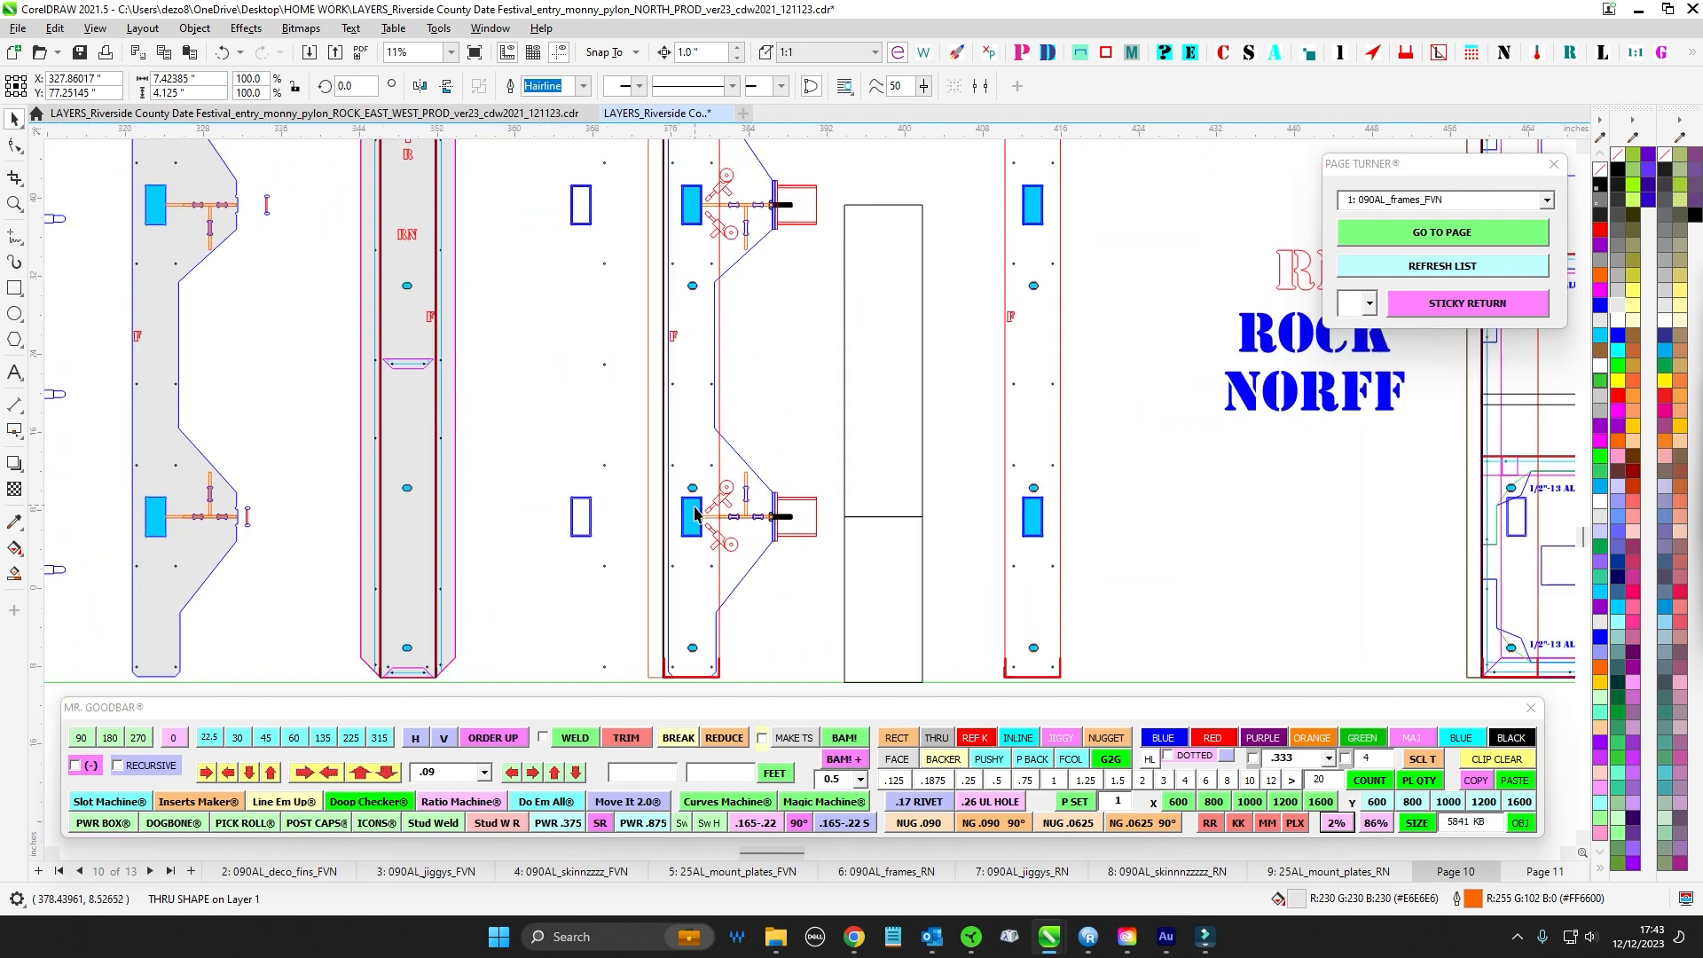
scroll(859, 531, "down", 3)
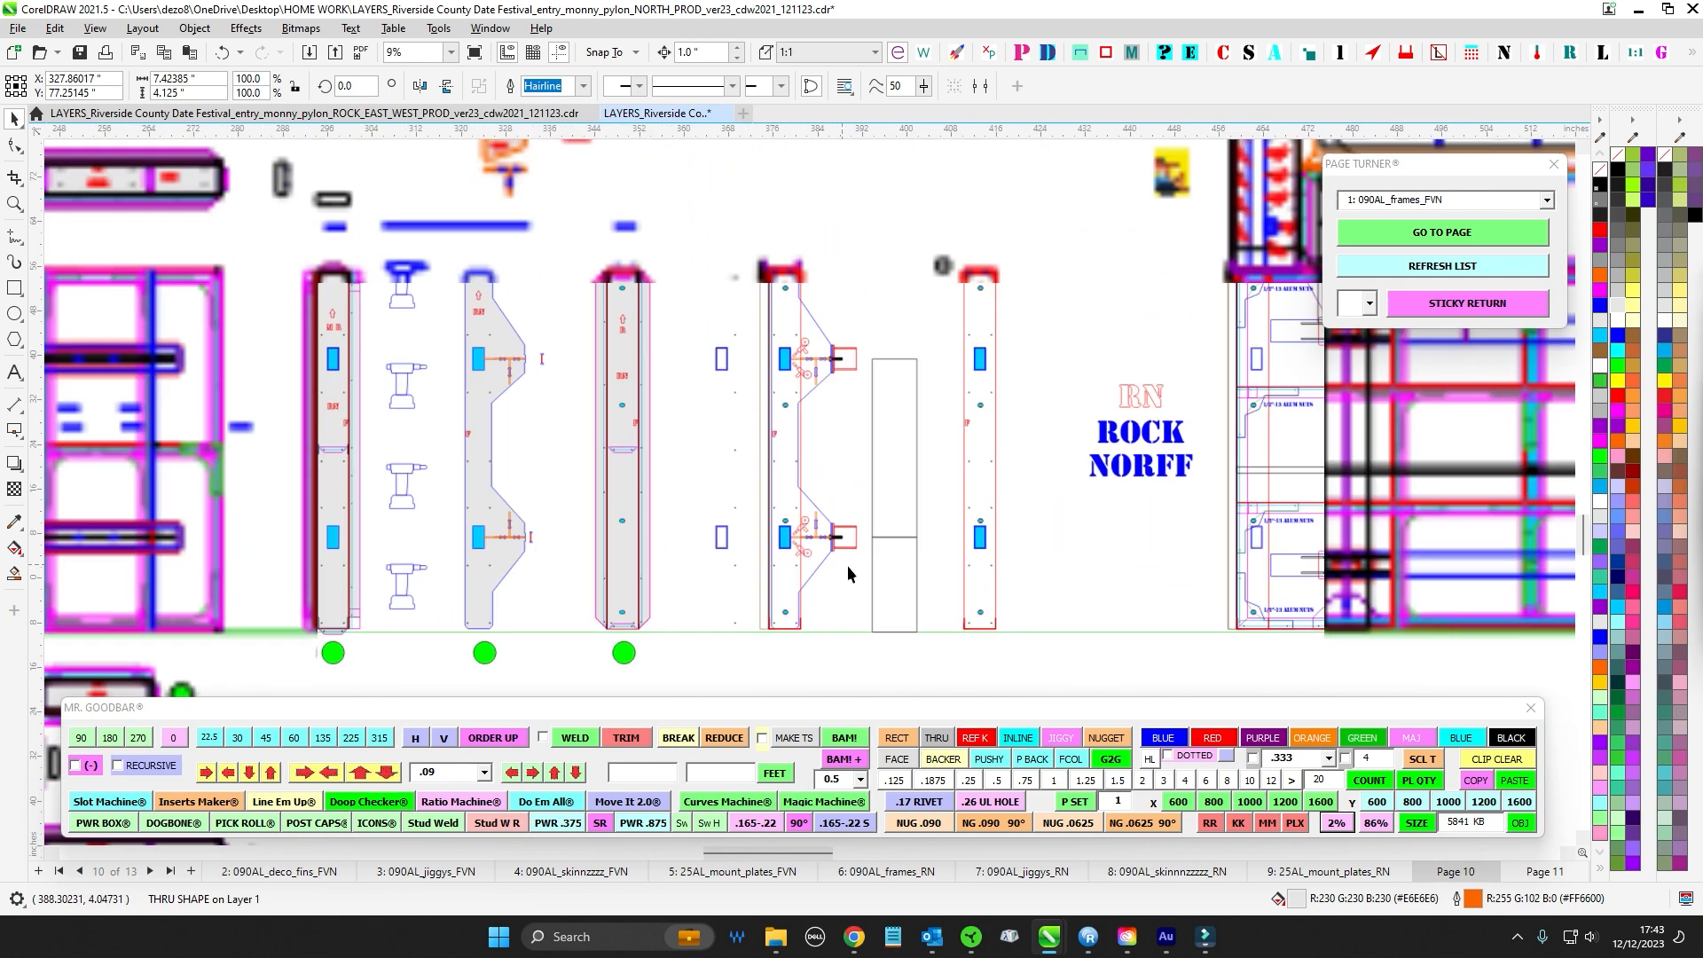
scroll(861, 403, "up", 4)
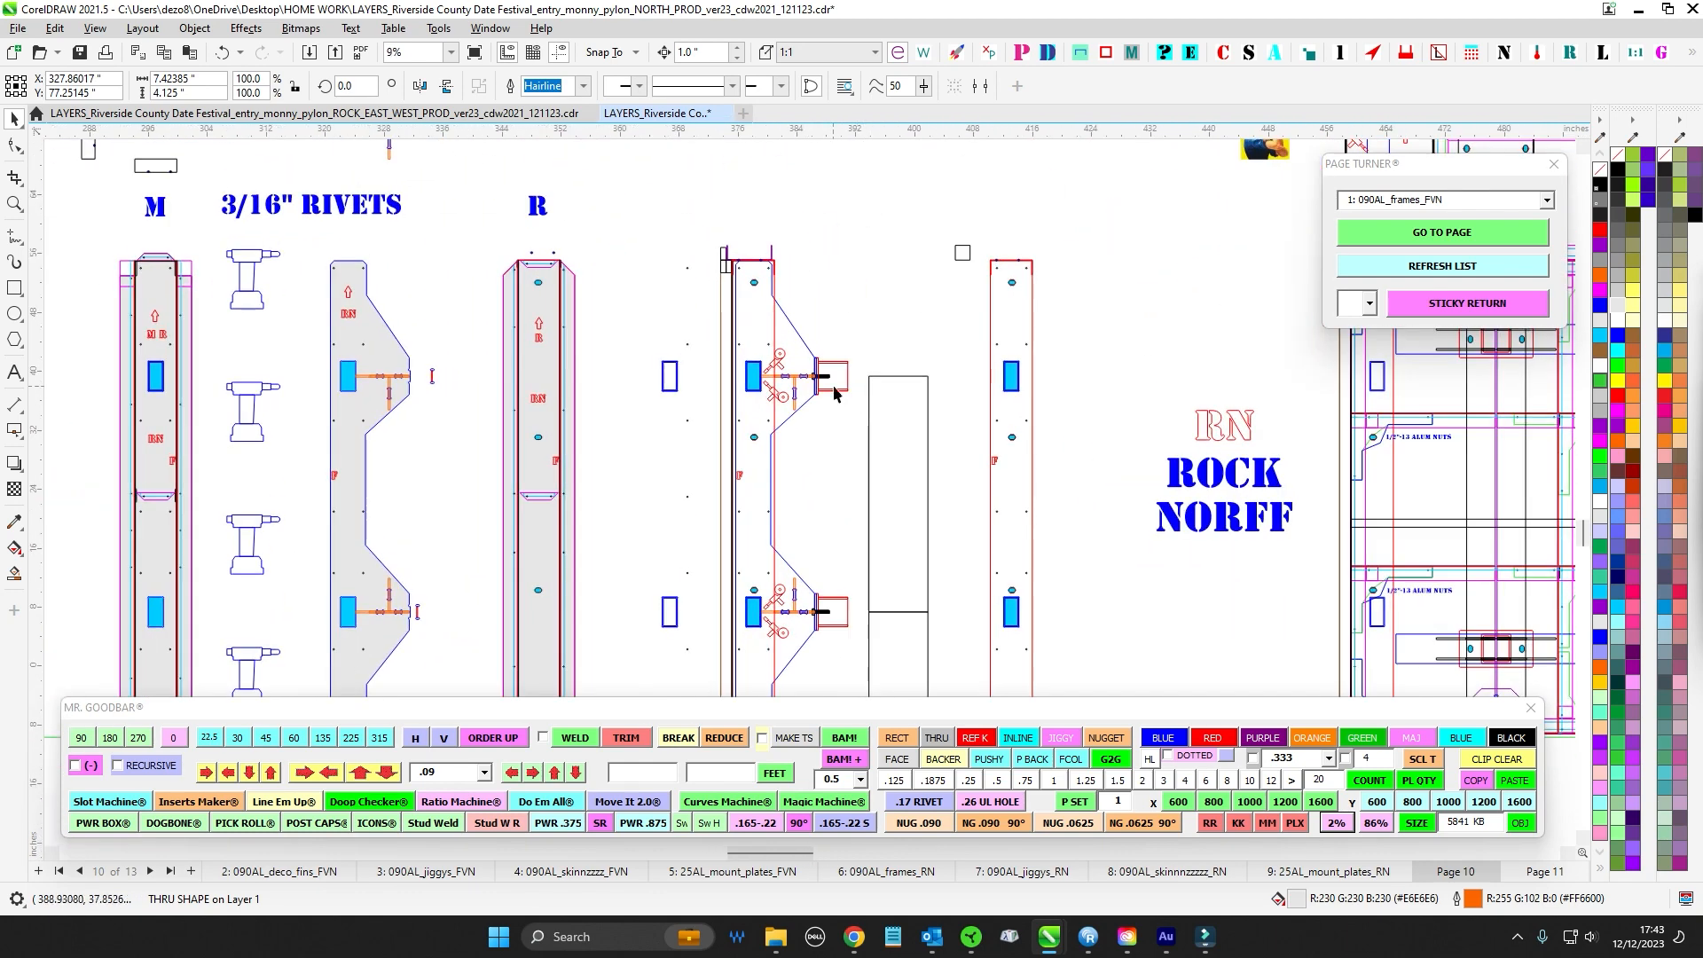
scroll(727, 337, "down", 3)
left_click_drag(756, 446, 796, 454)
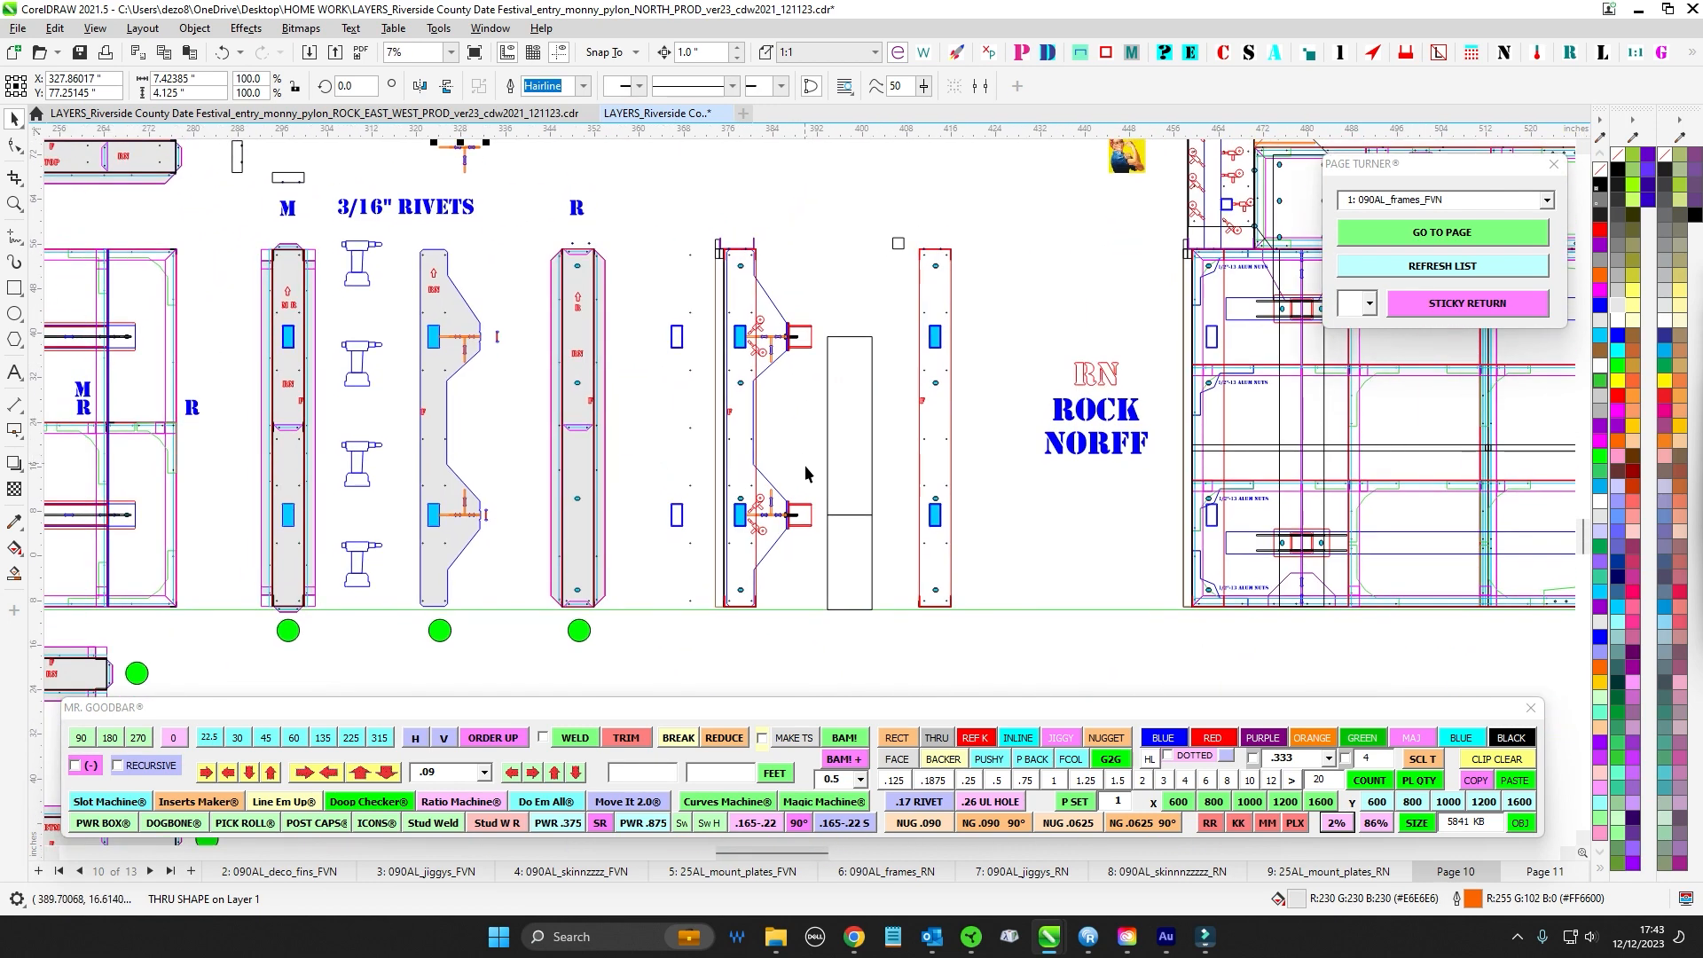
- Select the countersink safety rivets note below the perforated rock cabinet face panel
left_click_drag(658, 514, 897, 467)
scroll(901, 471, "down", 1)
left_click_drag(755, 650, 1106, 545)
scroll(581, 535, "down", 1)
left_click_drag(588, 579, 961, 403)
scroll(695, 420, "up", 1)
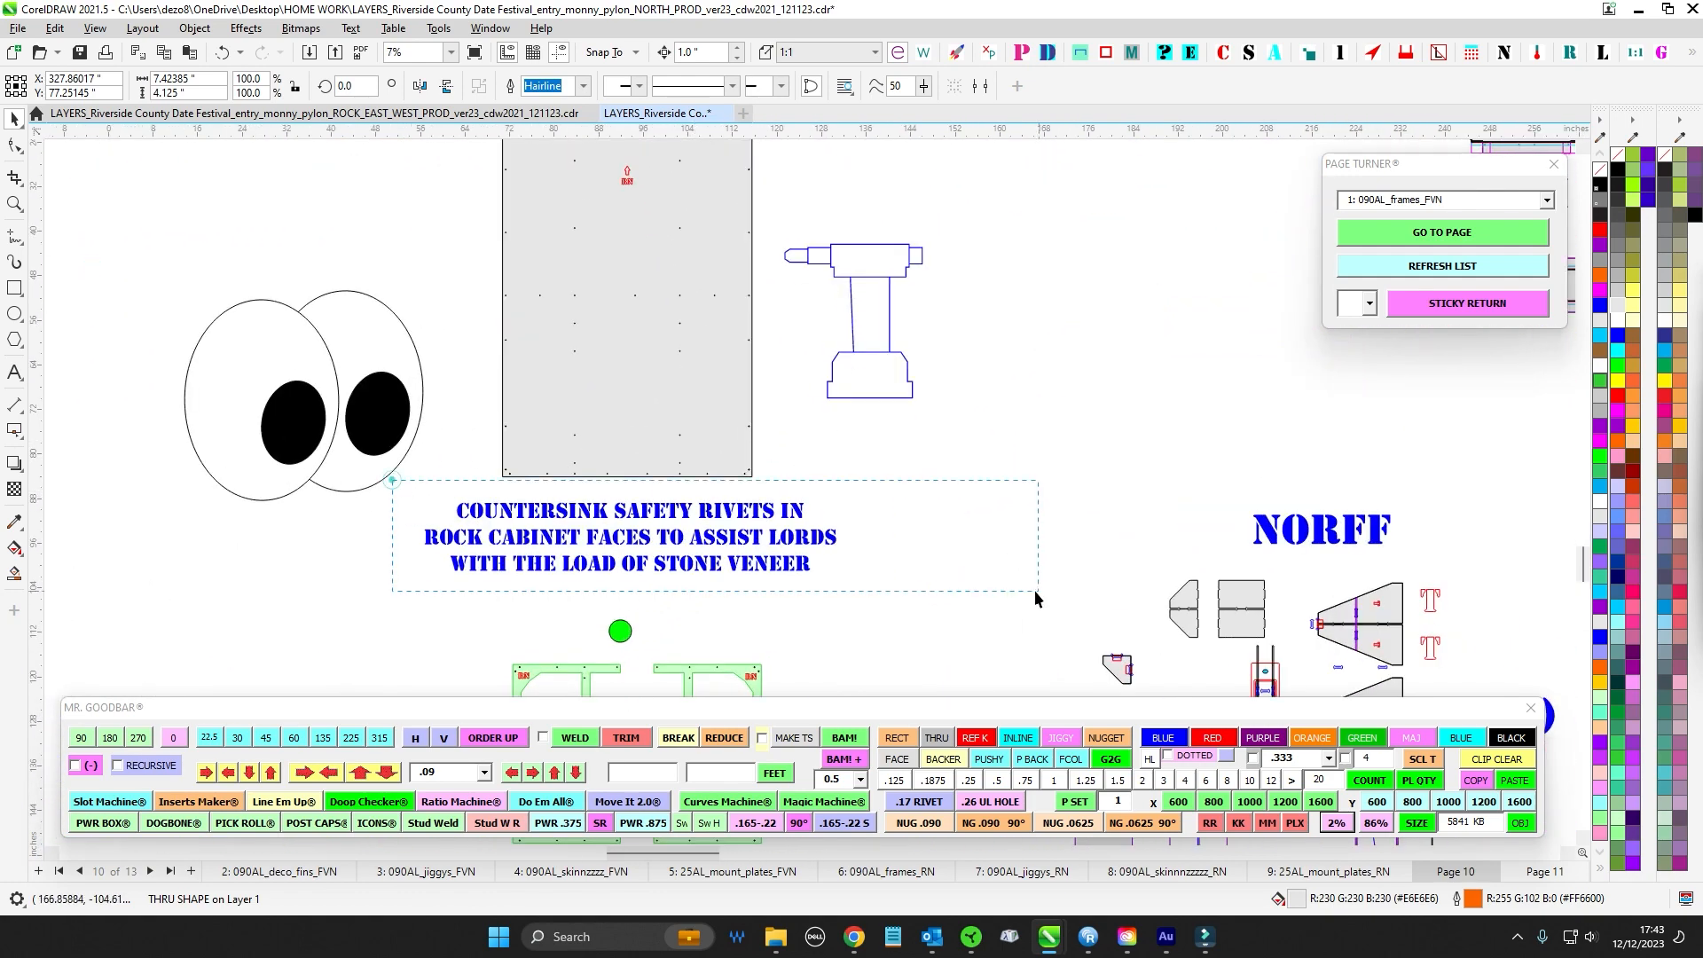
left_click_drag(1035, 592, 1029, 589)
- Select the tall pylon frame with levels 1 to 7, leaving out the base section beneath it
scroll(1028, 572, "down", 4)
left_click_drag(594, 224, 669, 455)
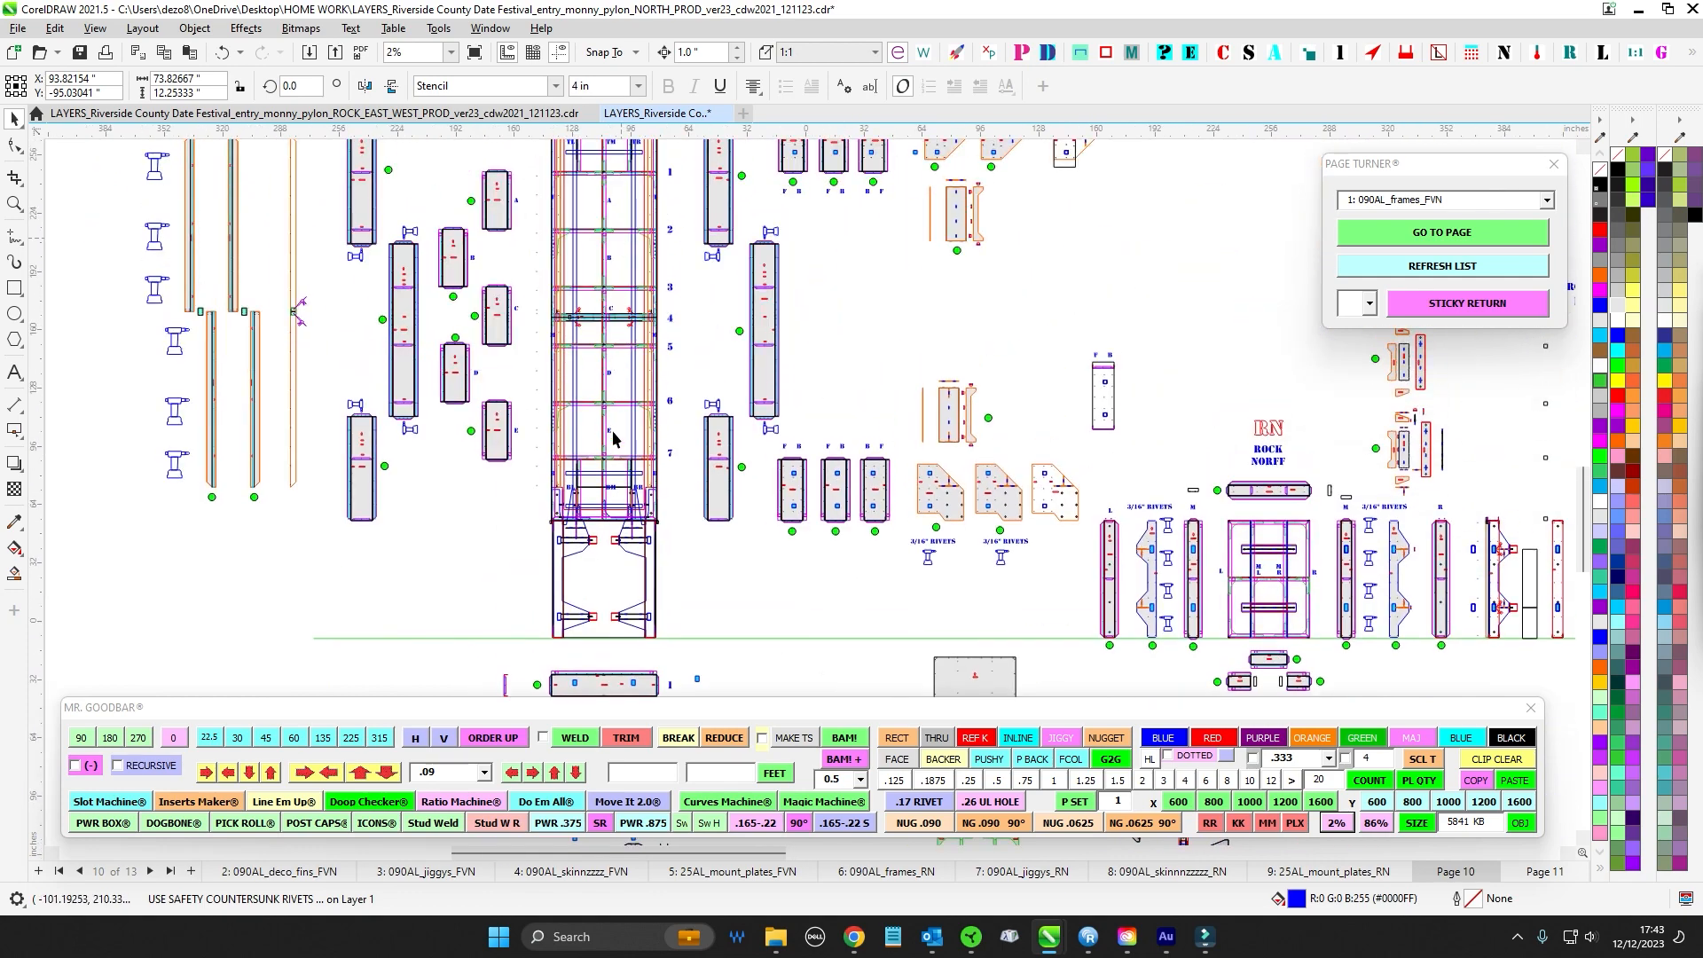
scroll(639, 334, "up", 1)
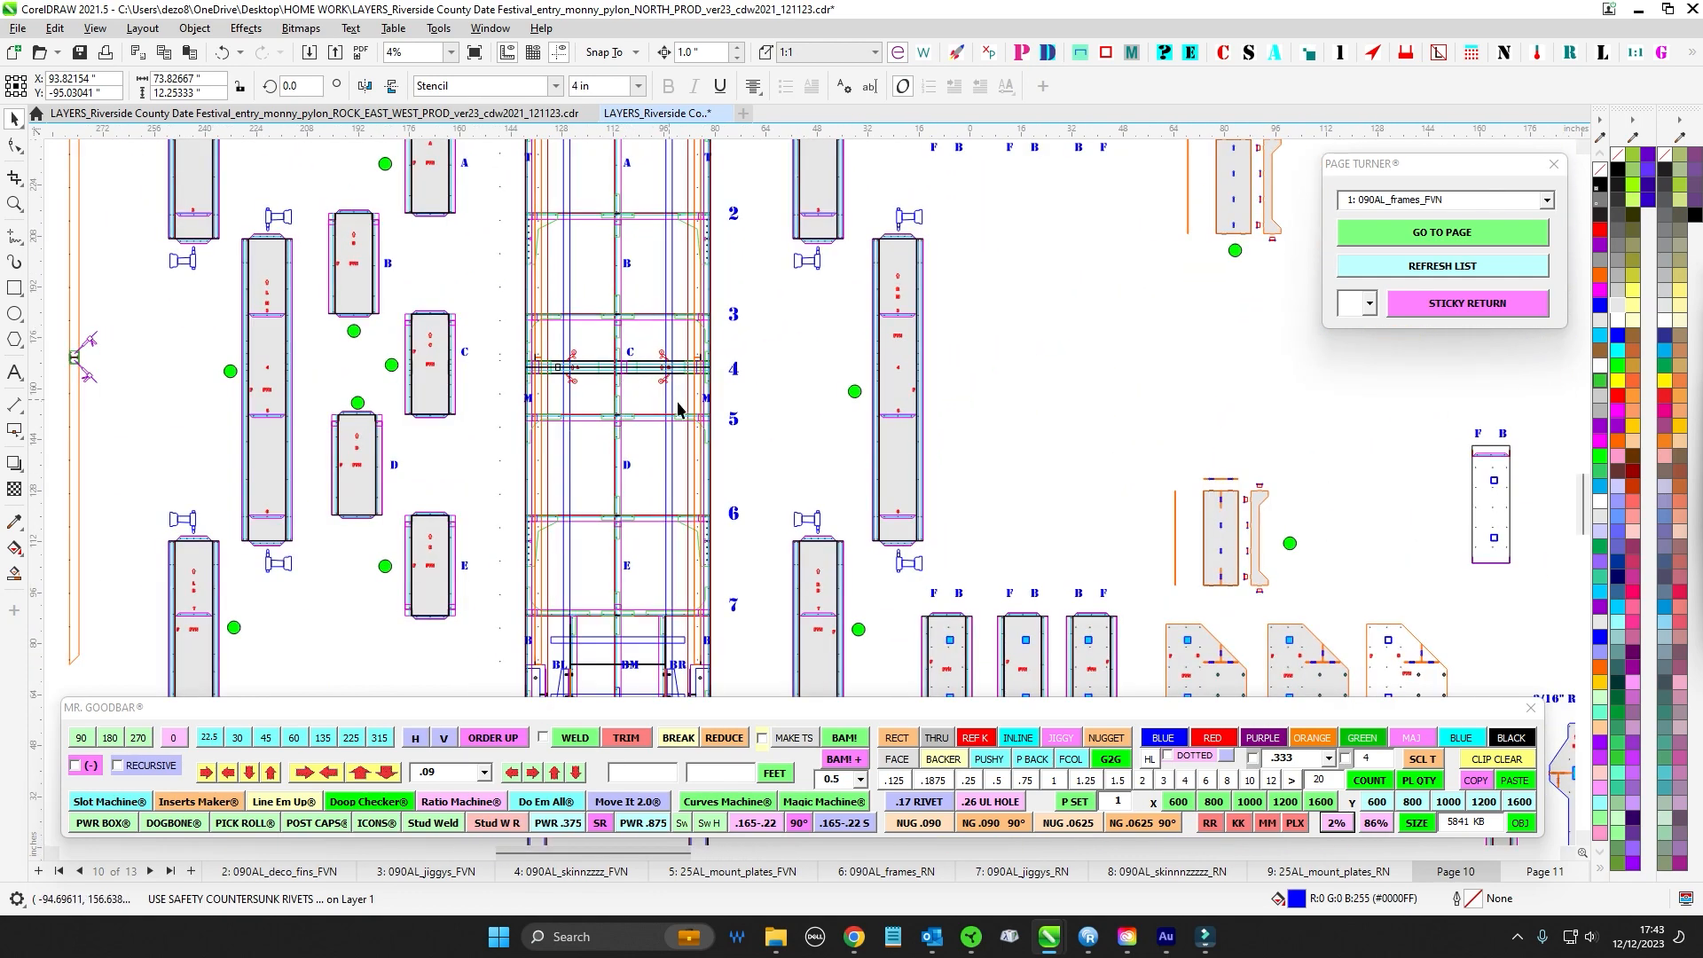
scroll(678, 408, "up", 3)
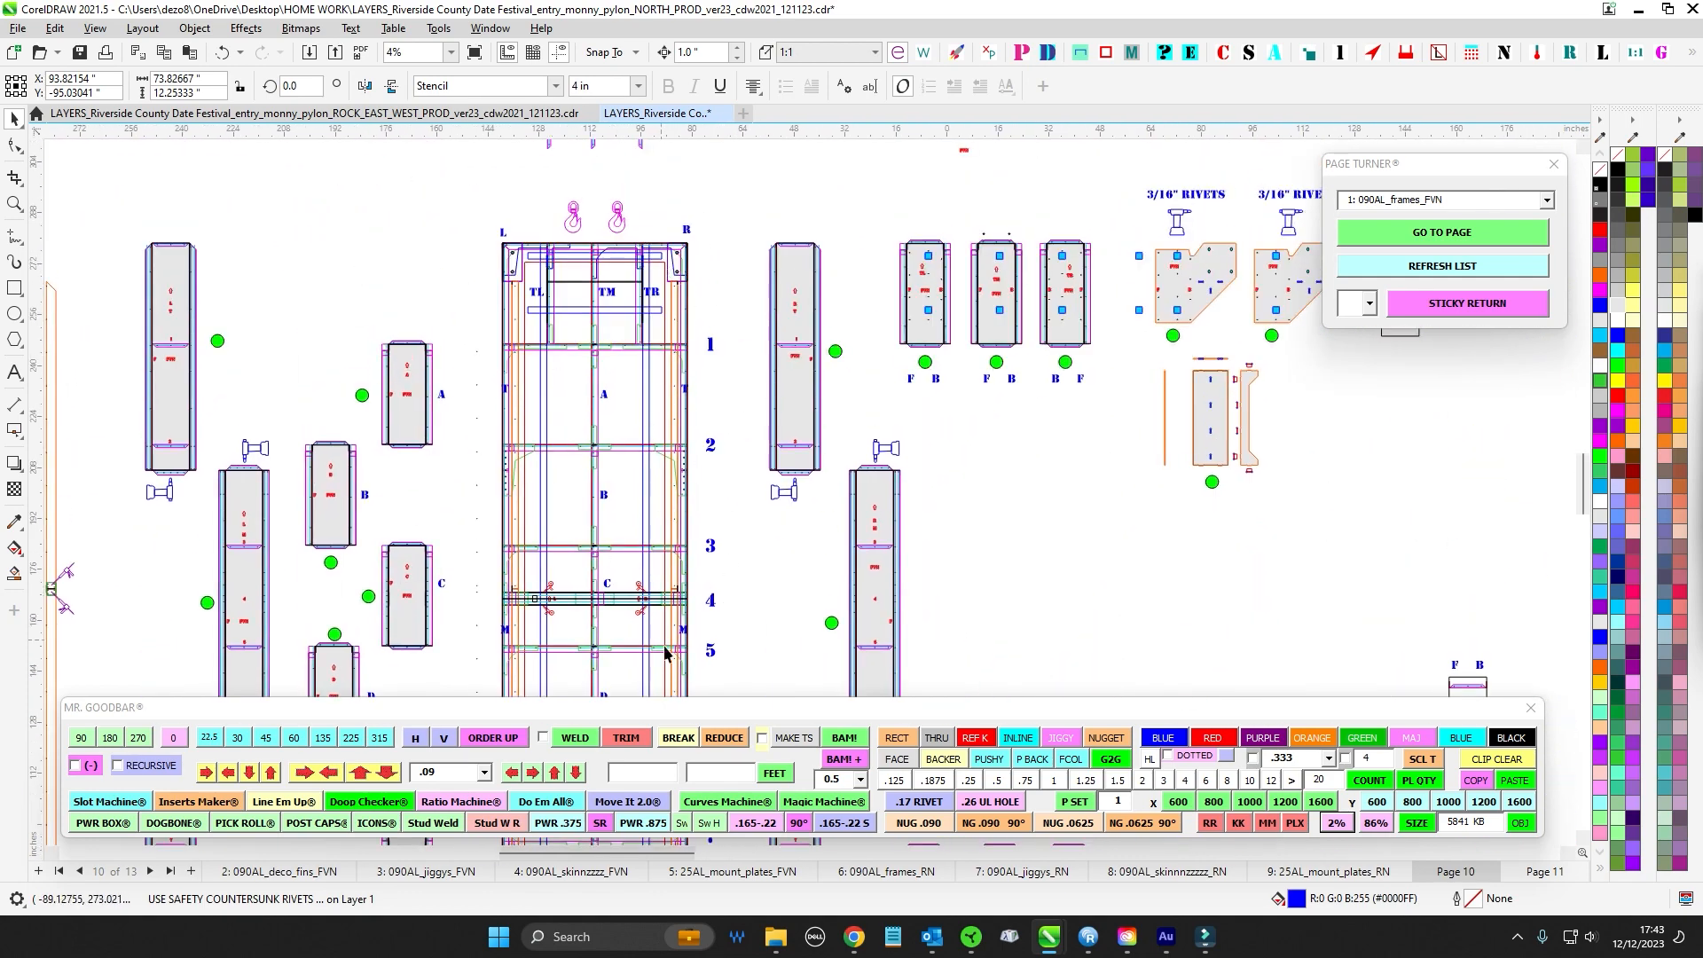
scroll(590, 330, "down", 2)
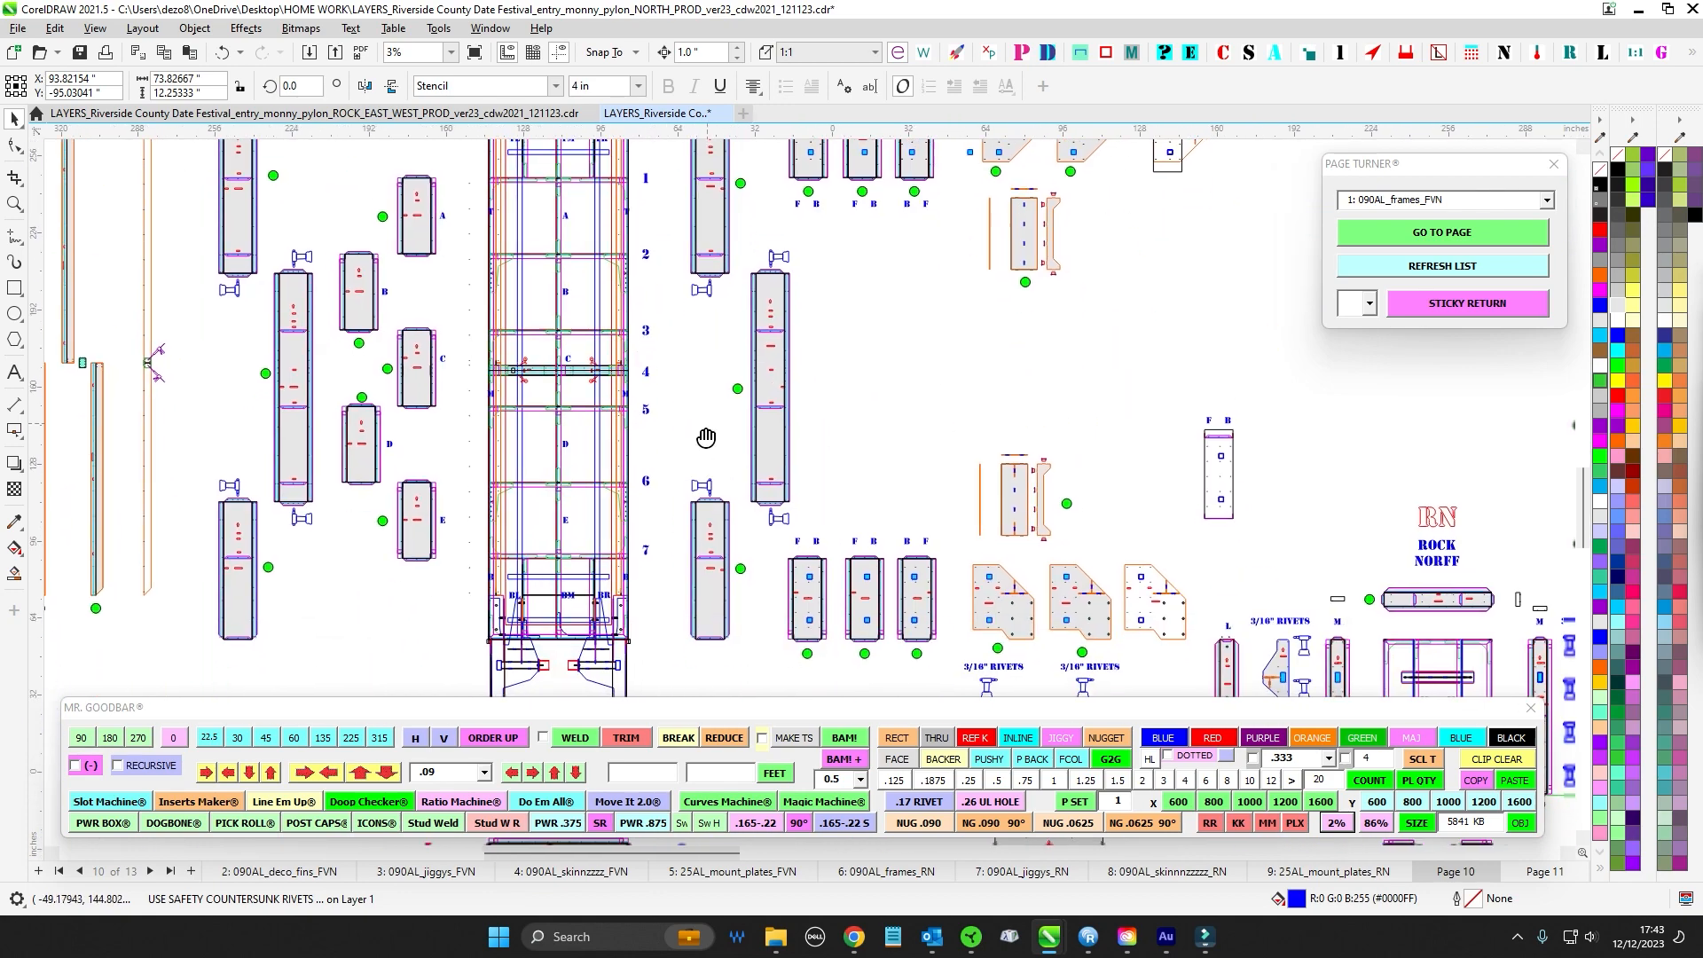
left_click_drag(456, 233, 600, 674)
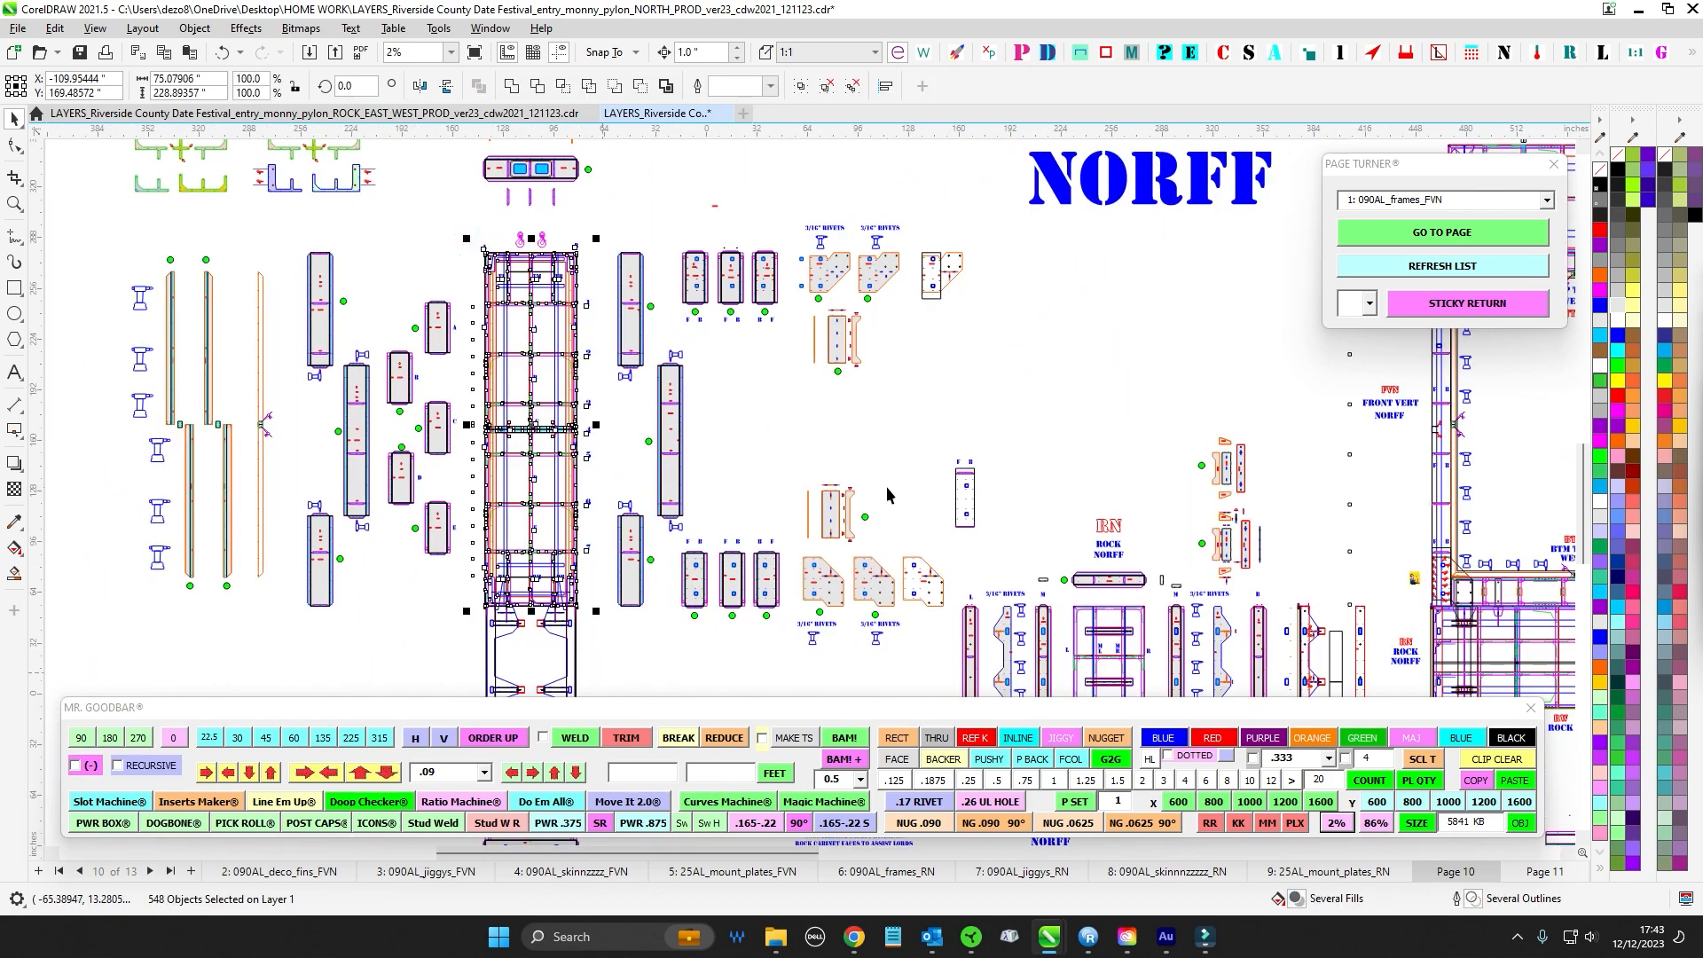
- Examine the rock cabinet frames in the west elevation and the perforated face panel with its countersink safety rivets note
left_click_drag(869, 454, 804, 344)
left_click_drag(816, 543, 722, 346)
left_click_drag(1023, 454, 689, 478)
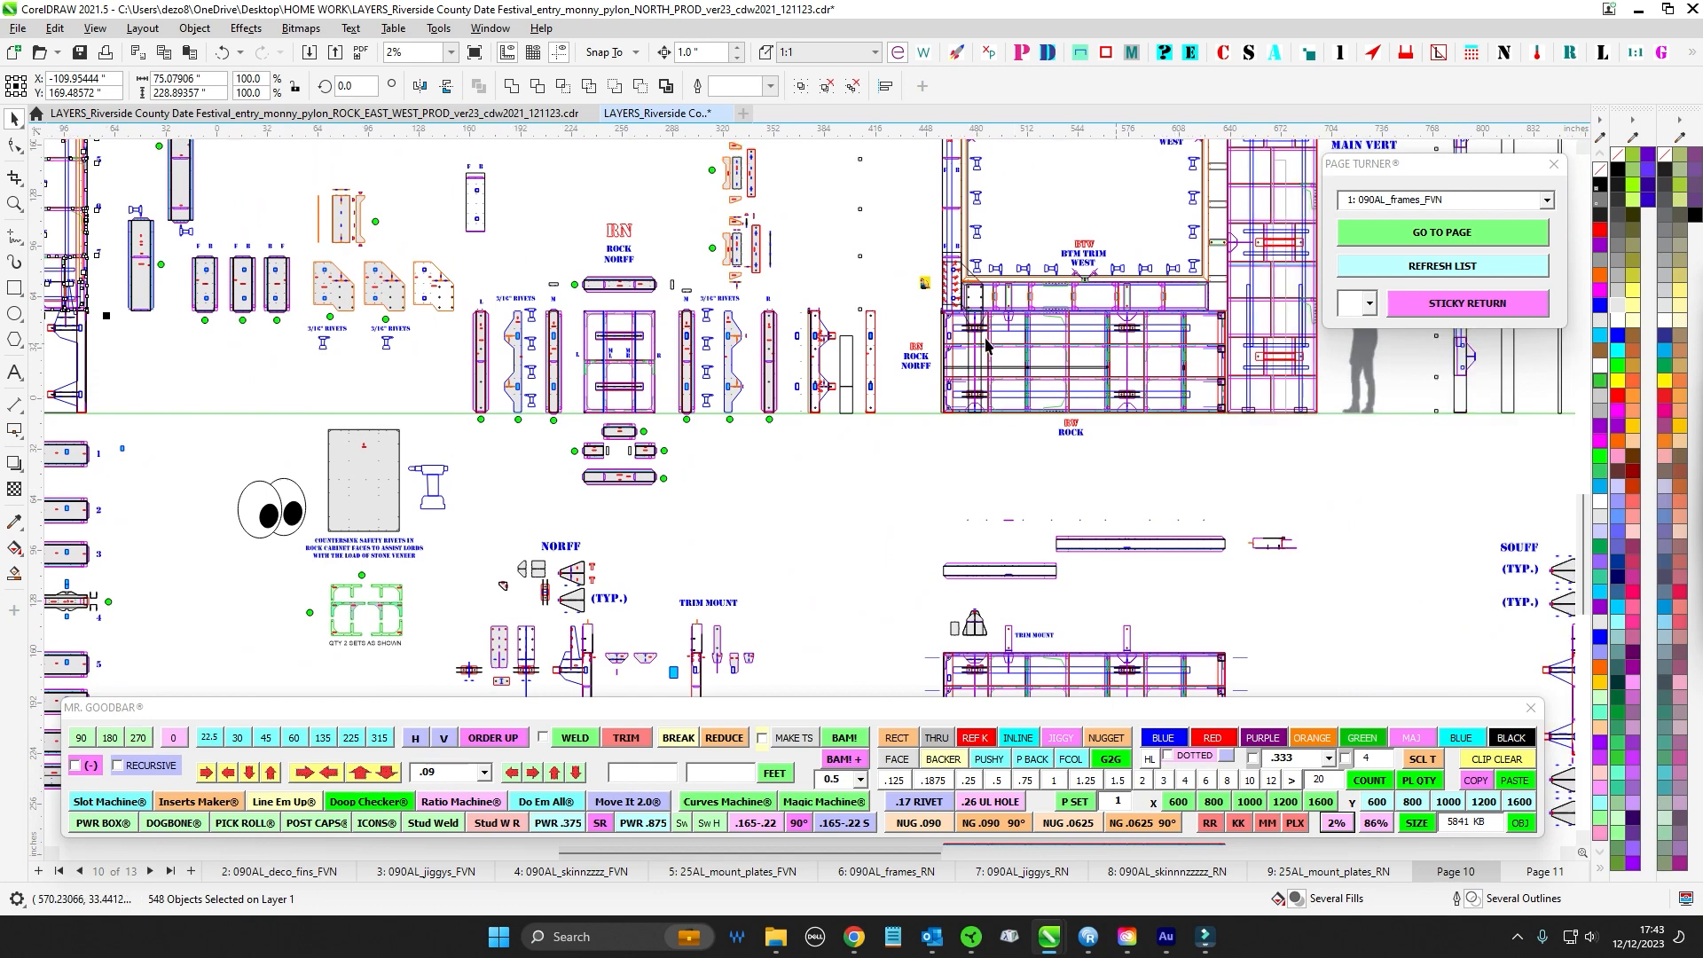
scroll(918, 357, "up", 2)
left_click_drag(835, 364, 441, 379)
scroll(830, 407, "down", 2)
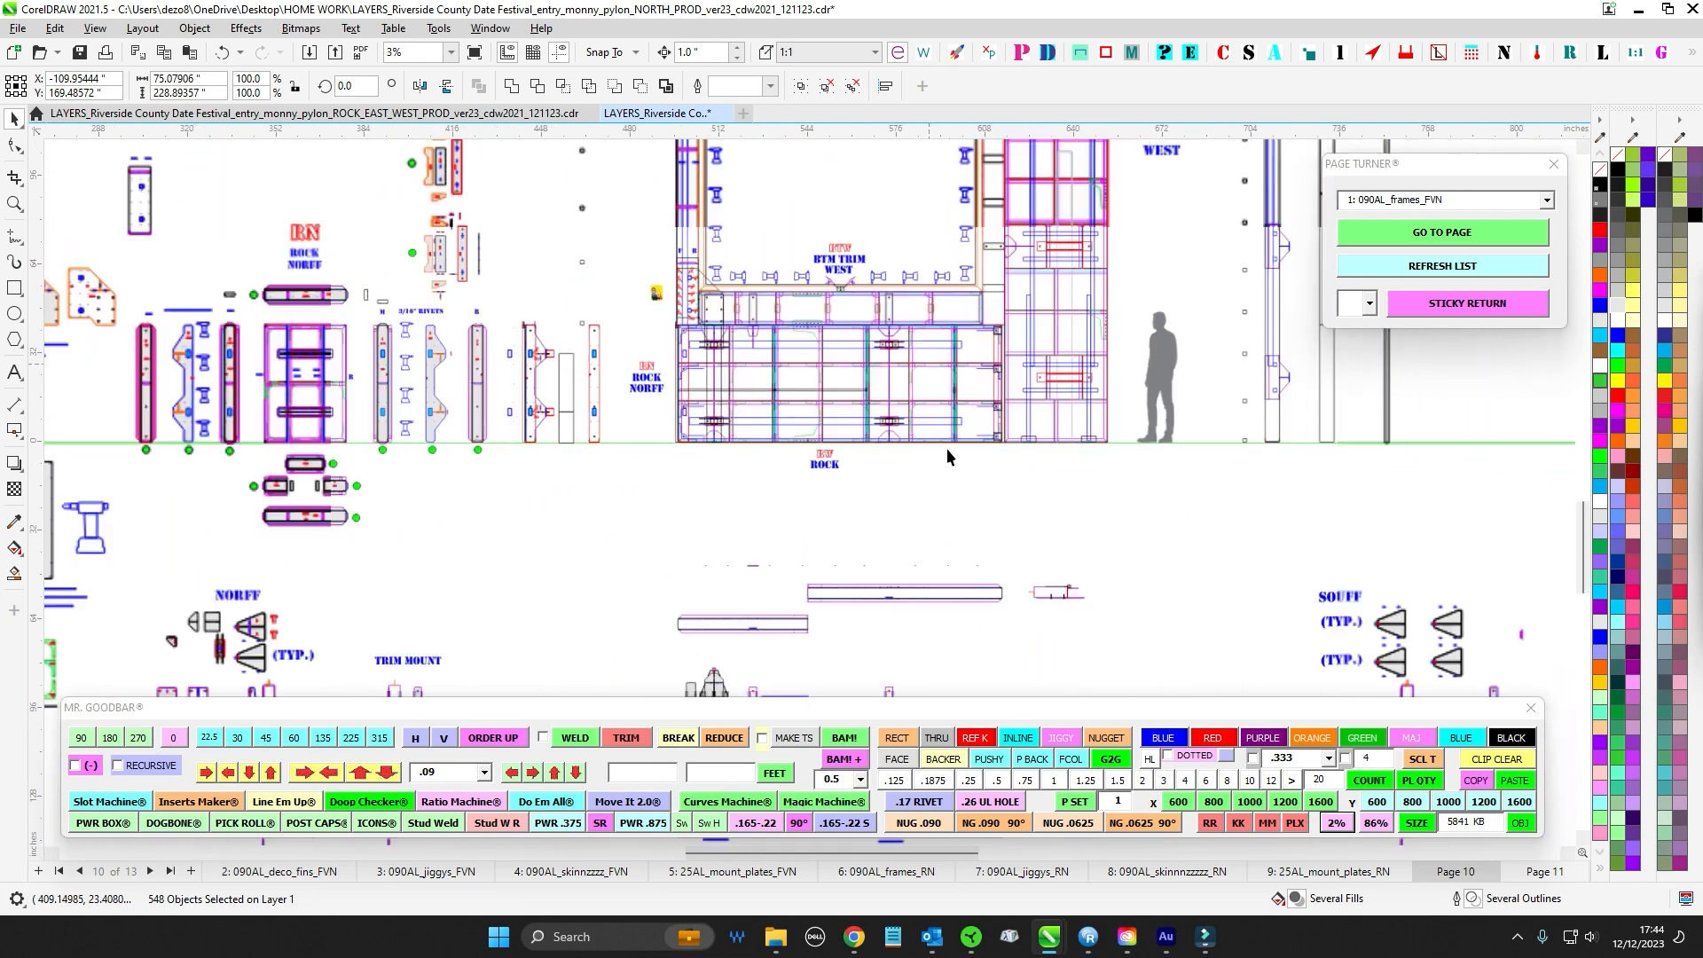
left_click_drag(607, 546, 944, 504)
scroll(518, 469, "up", 3)
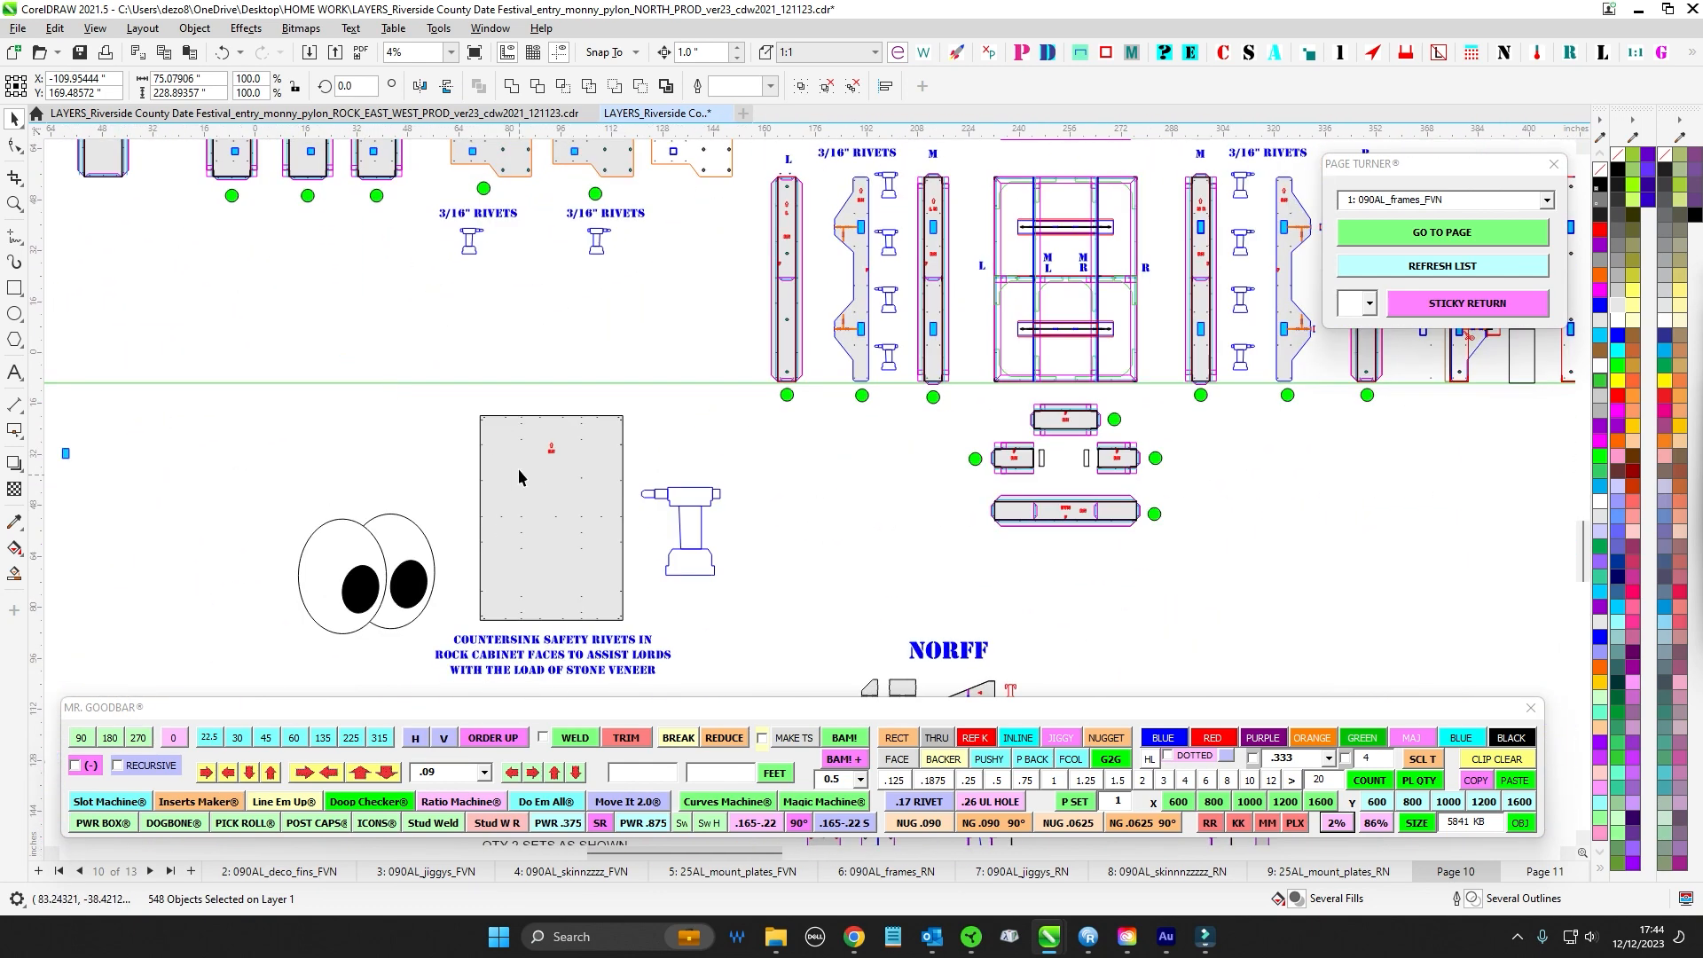
scroll(737, 388, "down", 1)
scroll(736, 399, "right", 1)
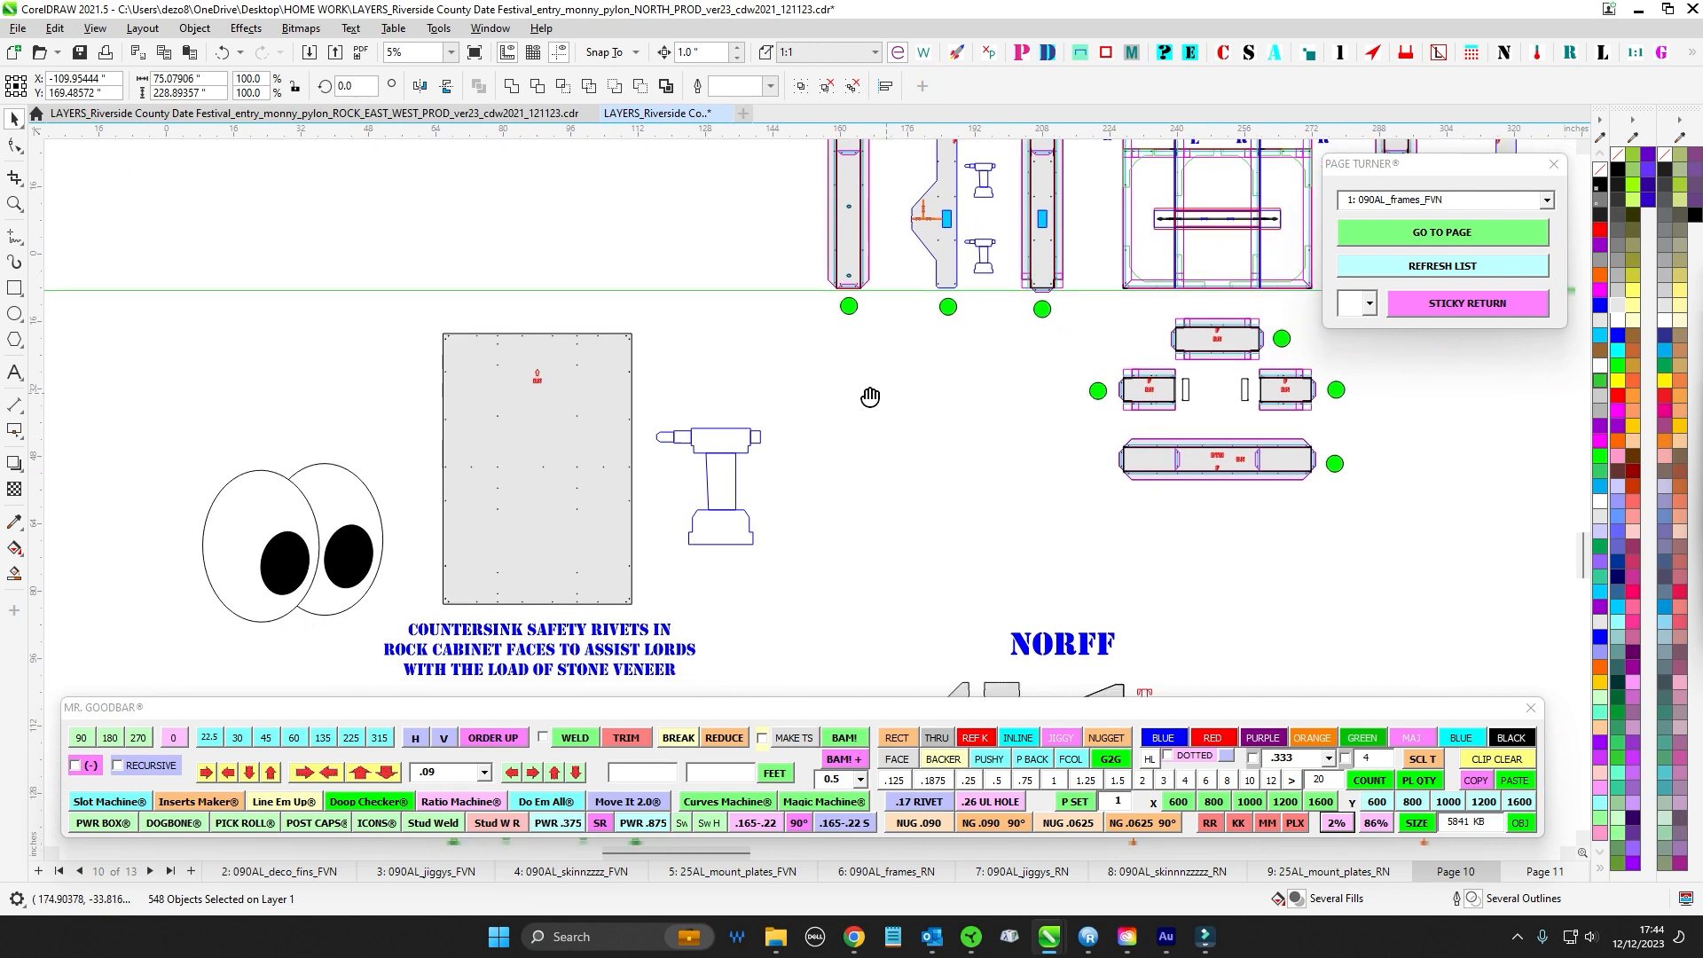
scroll(566, 578, "up", 2)
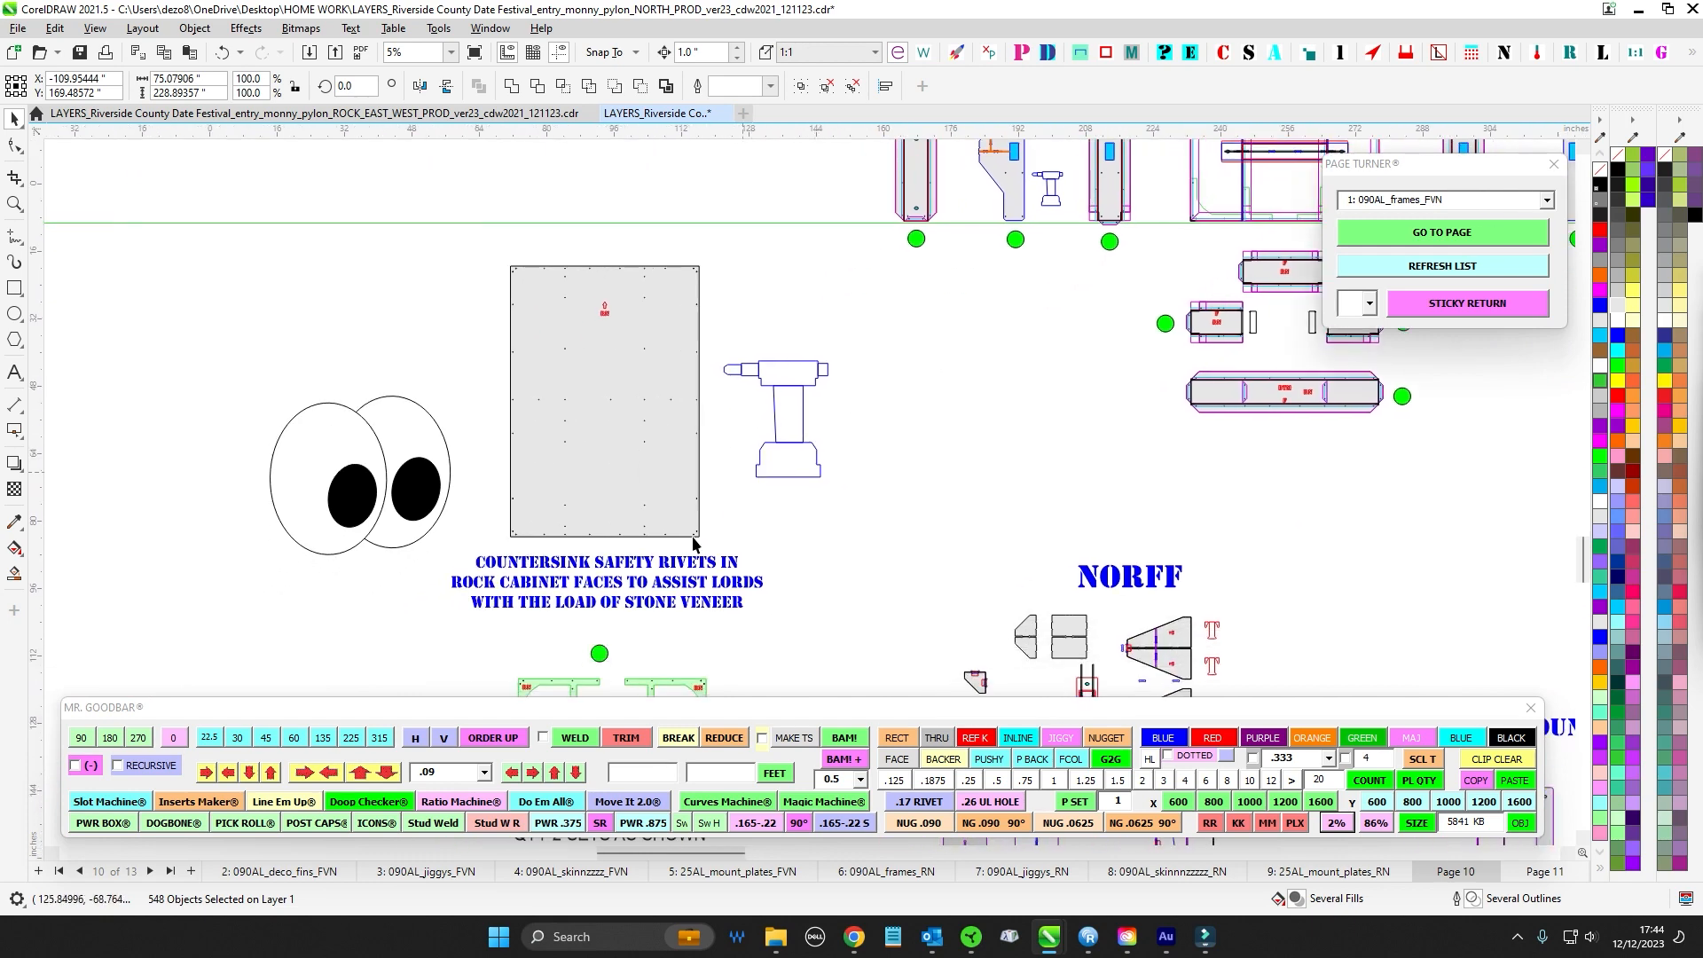
- Examine the perforated rock cabinet face panel, its hole pattern, the rivet gun symbol and the countersink safety rivets note
left_click_drag(772, 464, 797, 625)
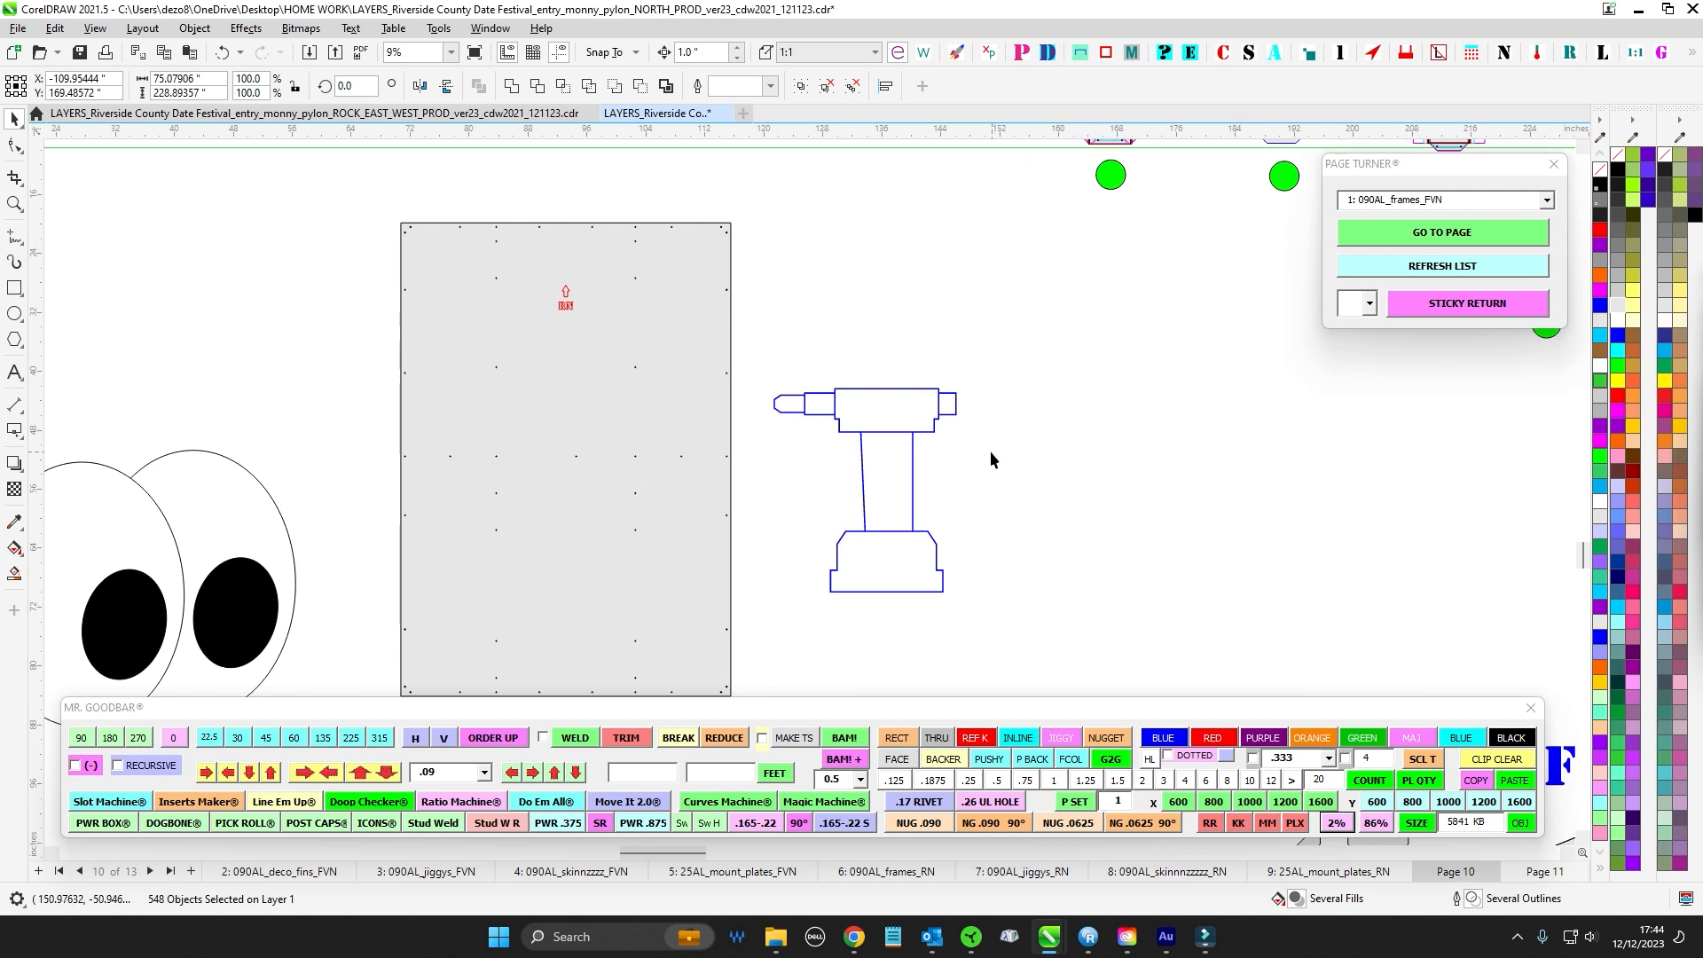
left_click_drag(1018, 496, 1069, 456)
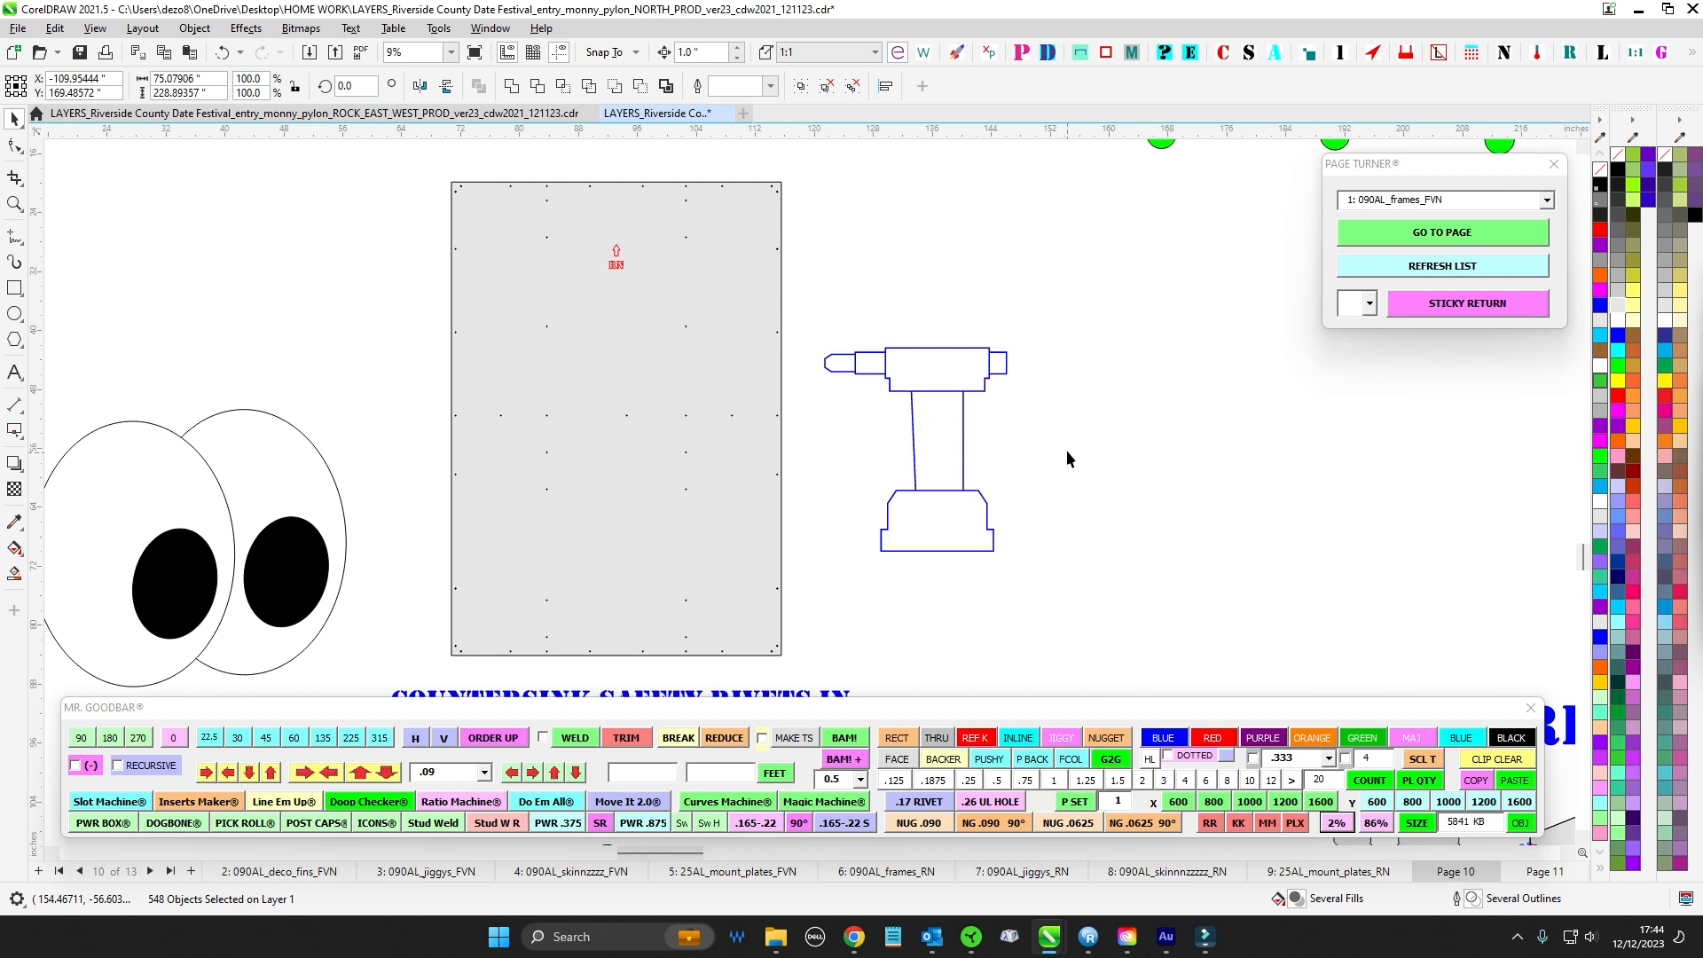
scroll(673, 225, "up", 2)
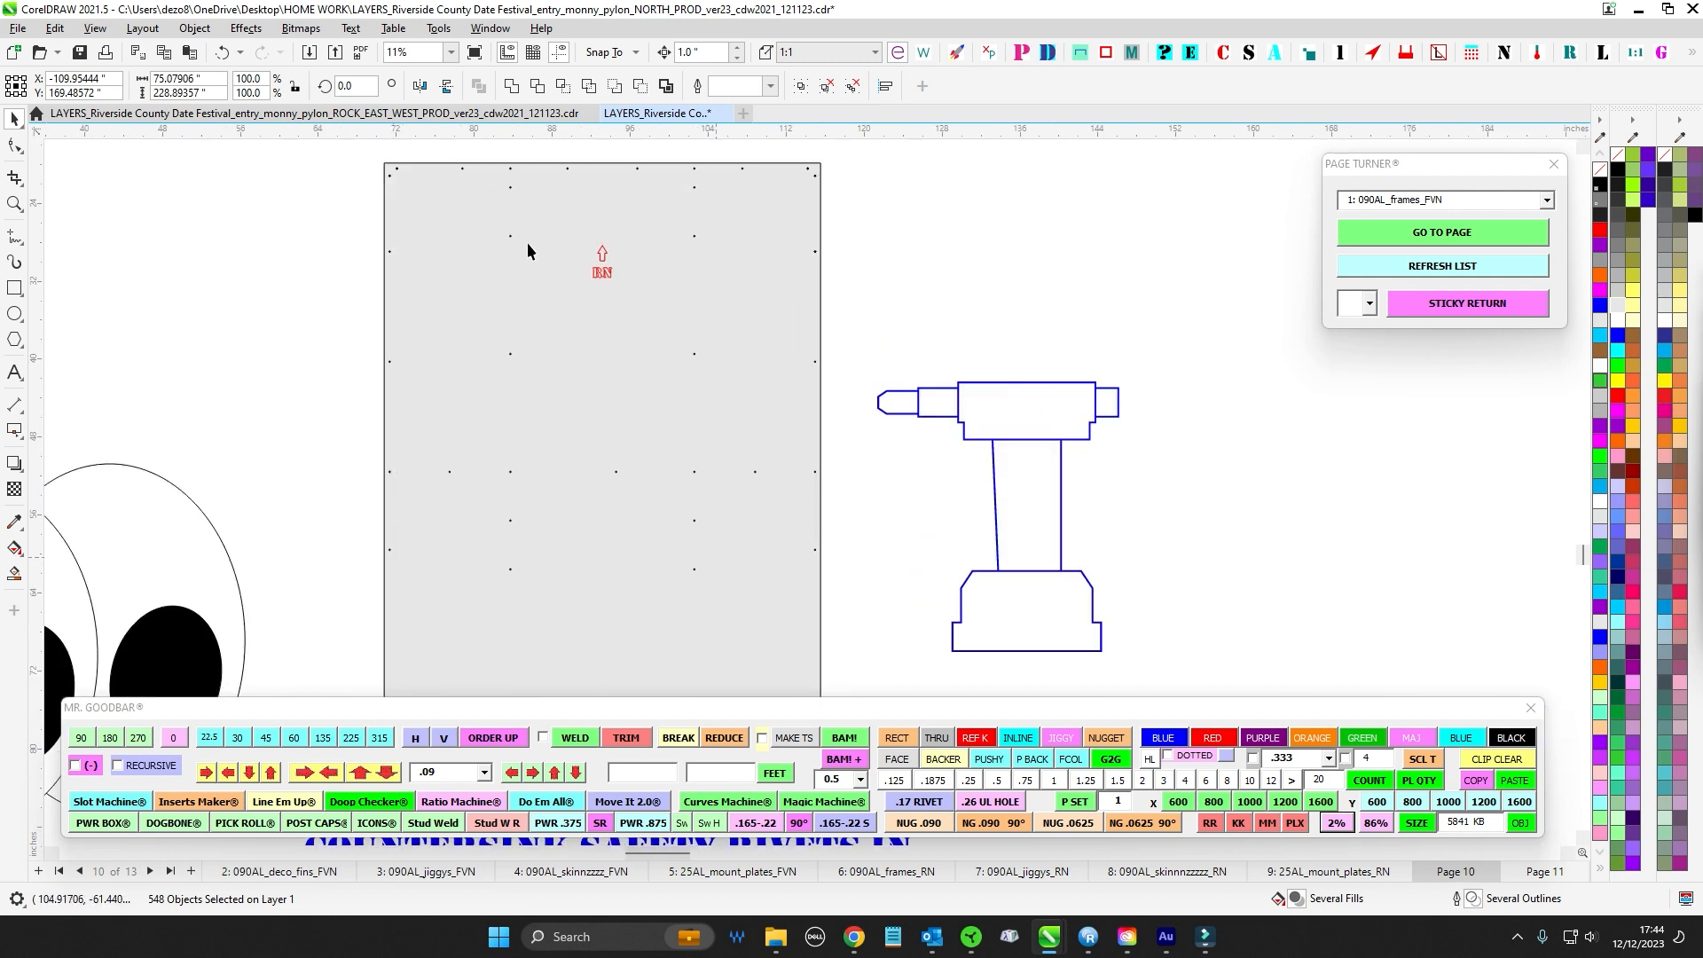
scroll(674, 417, "down", 3)
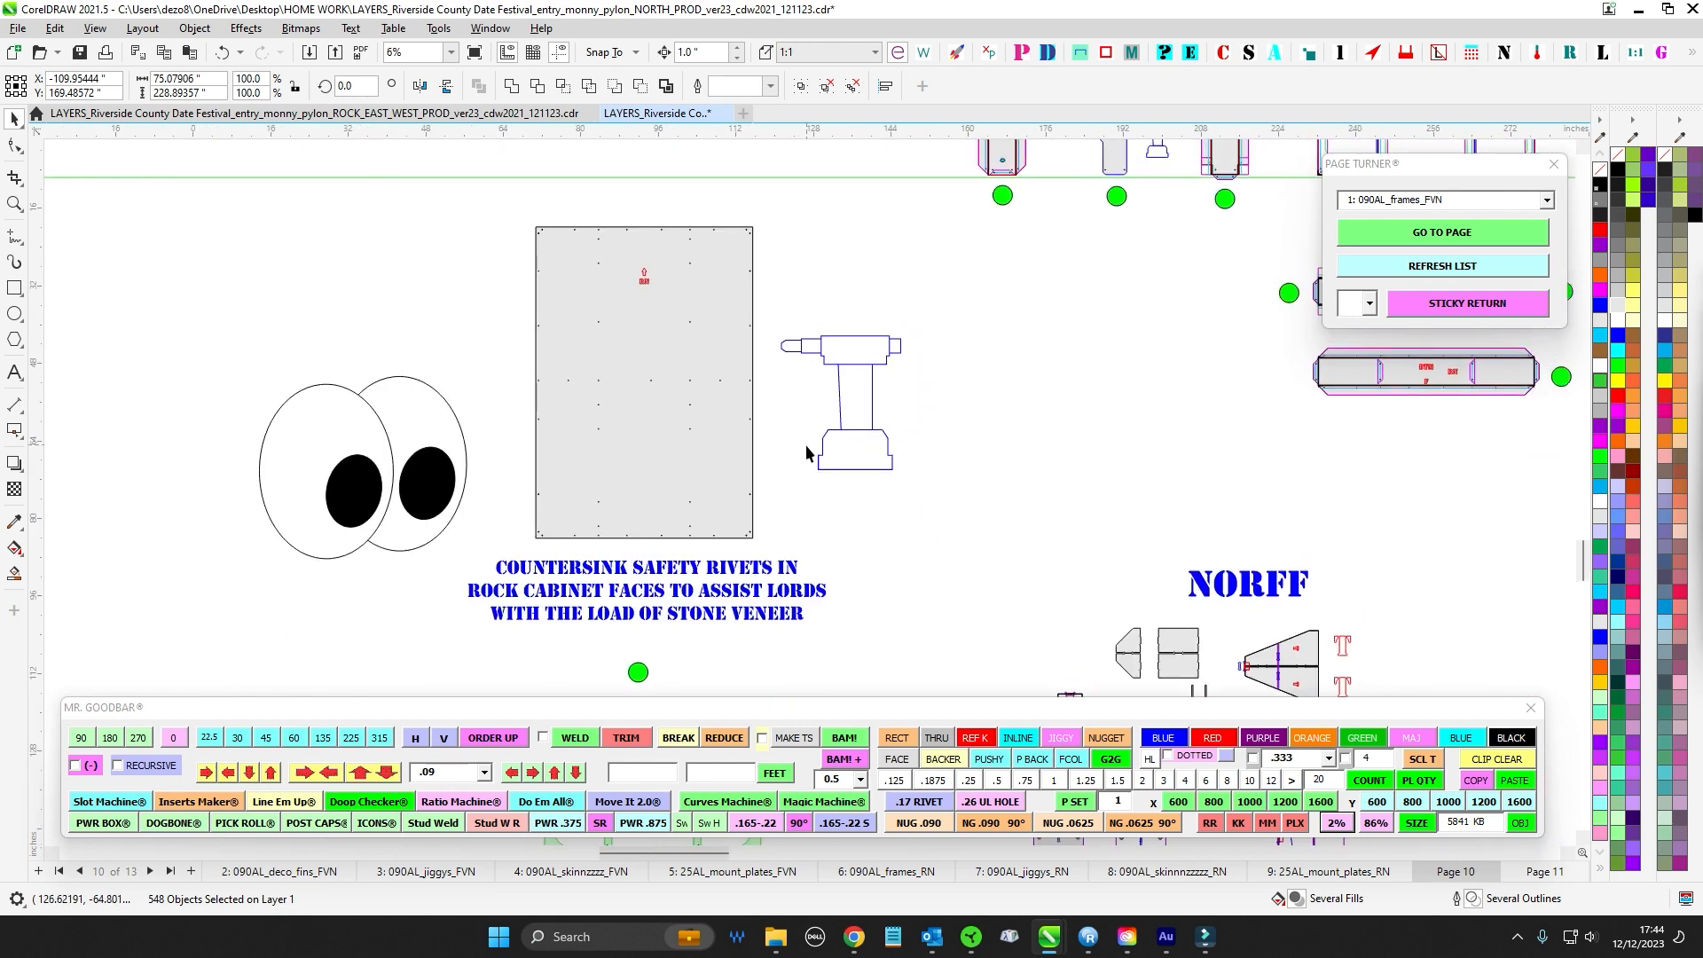
scroll(857, 534, "down", 1)
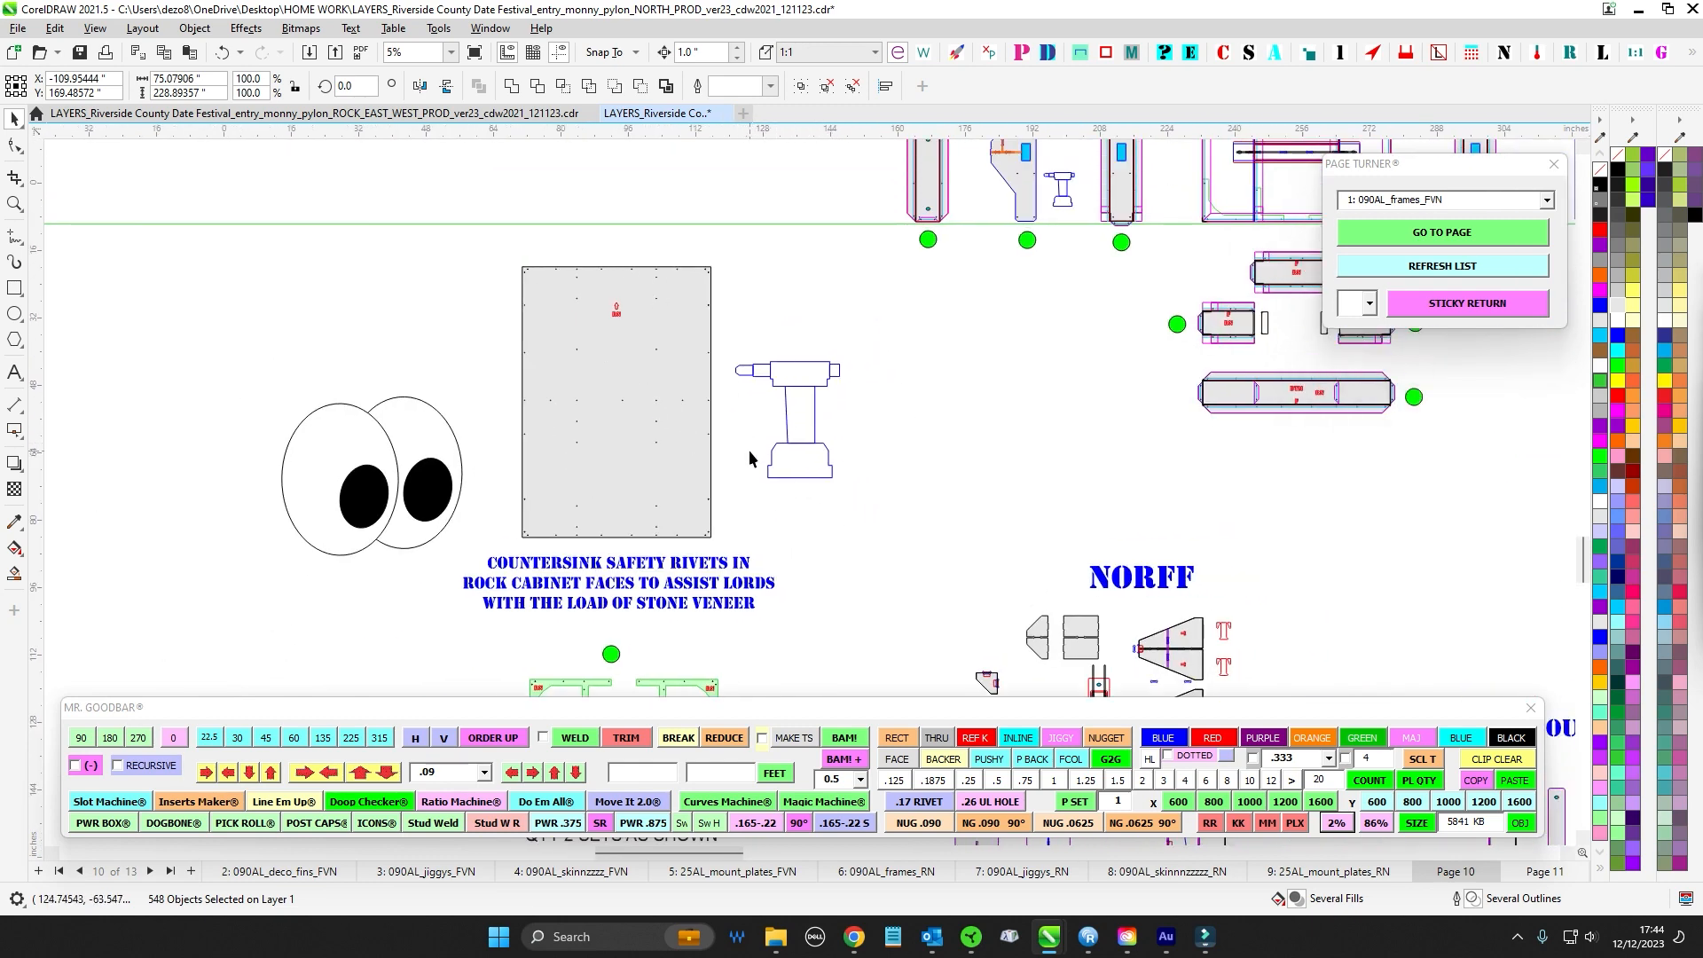
scroll(749, 450, "up", 2)
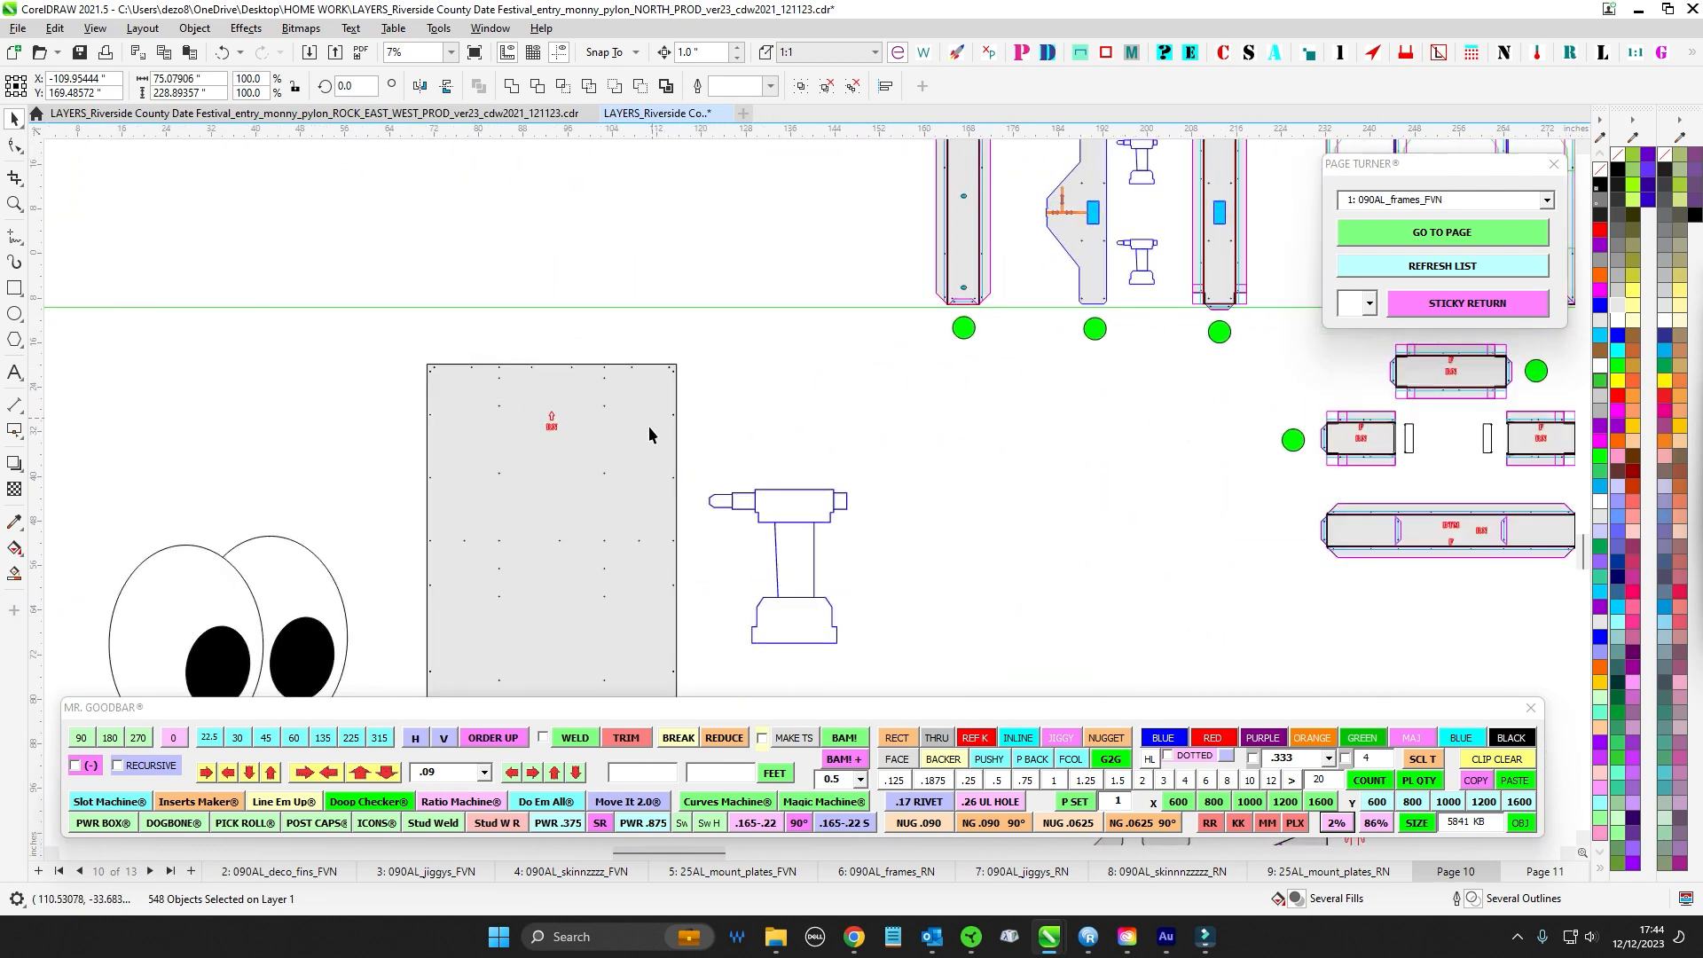
scroll(728, 406, "down", 4)
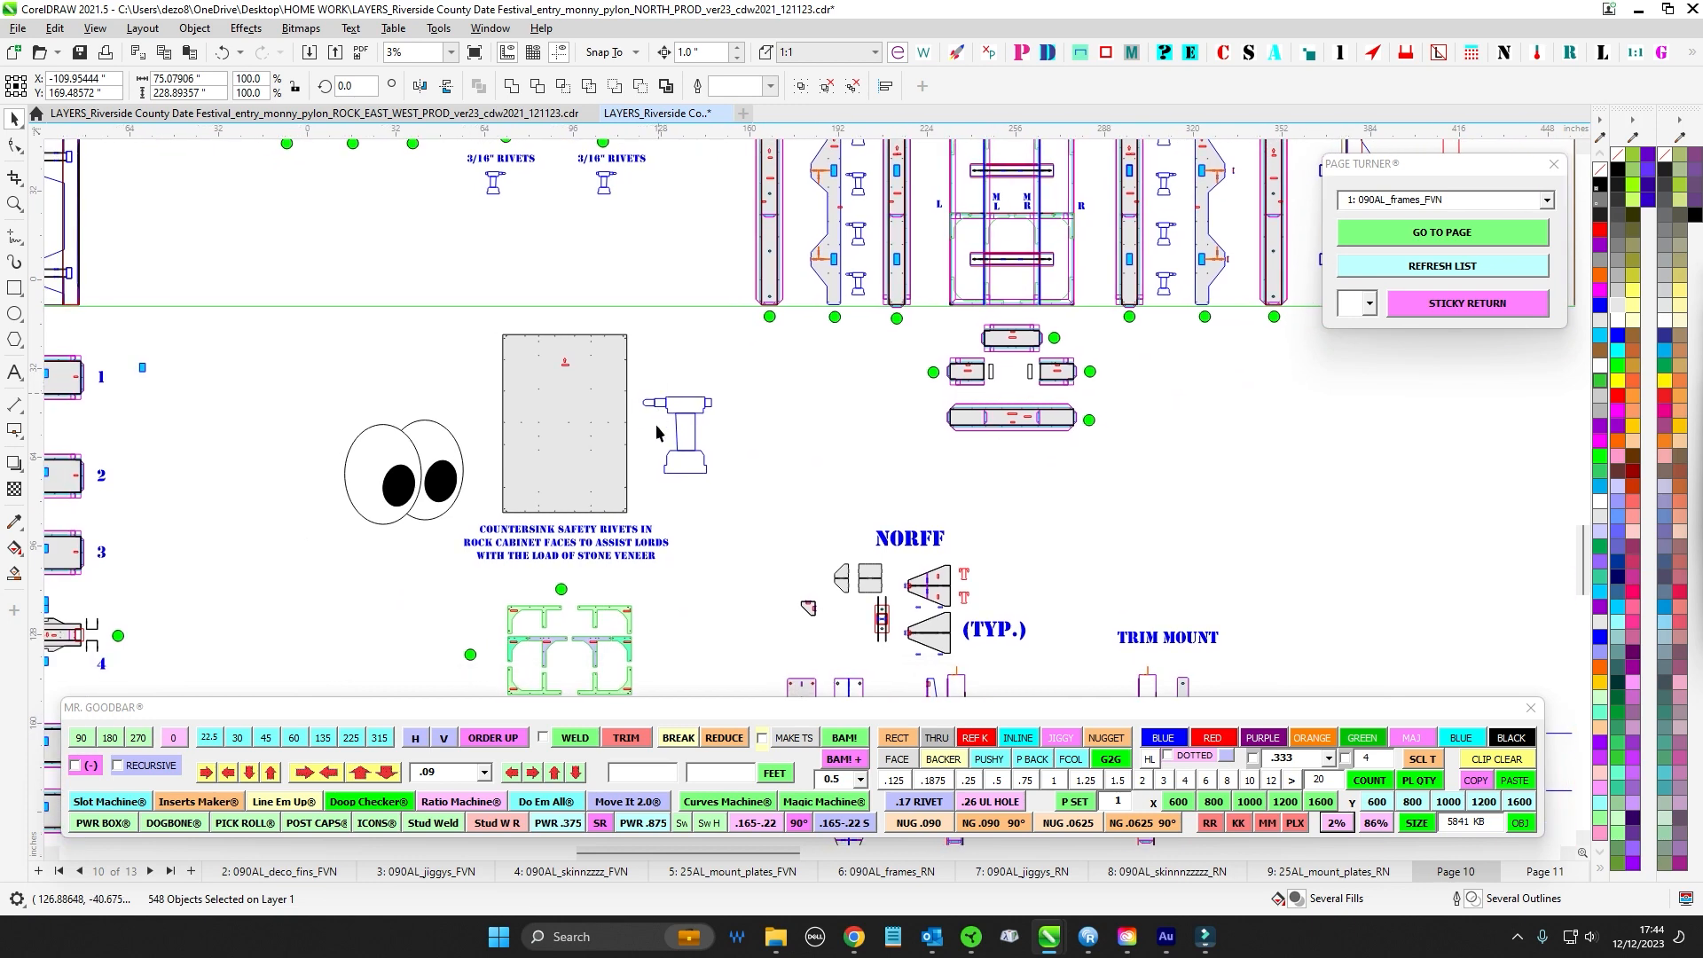
left_click_drag(655, 429, 671, 412)
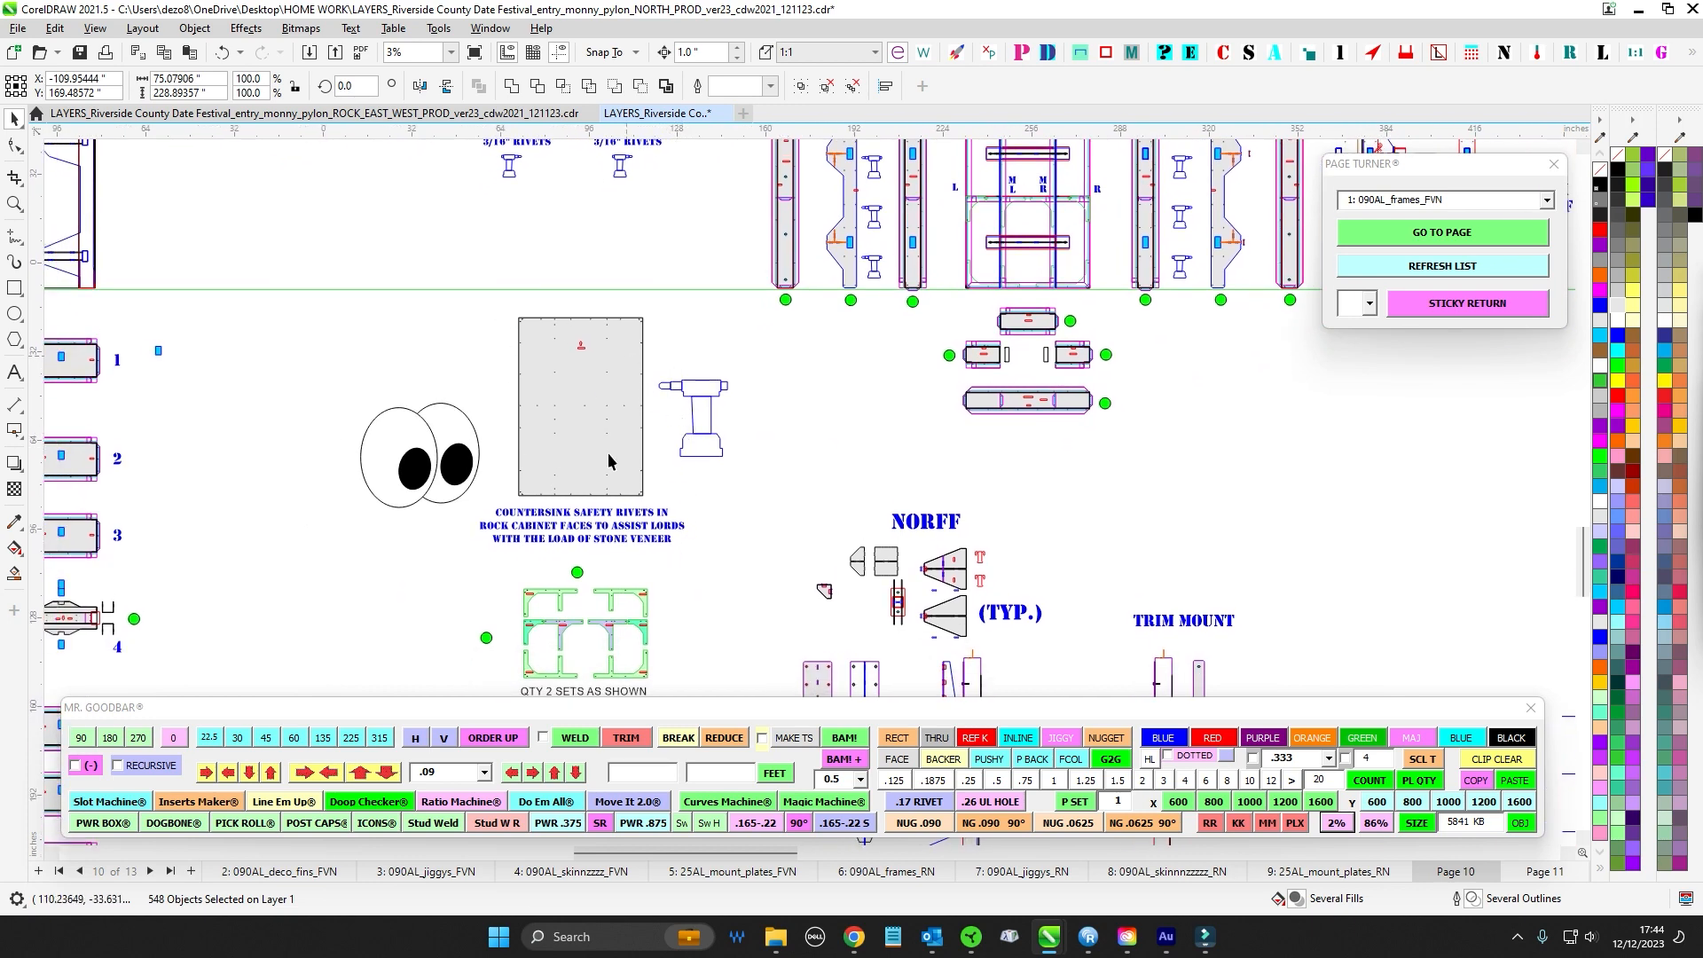
- Select the tall north pylon frame with its flanking side panels above the base section, and clear the selection again
left_click(494, 296)
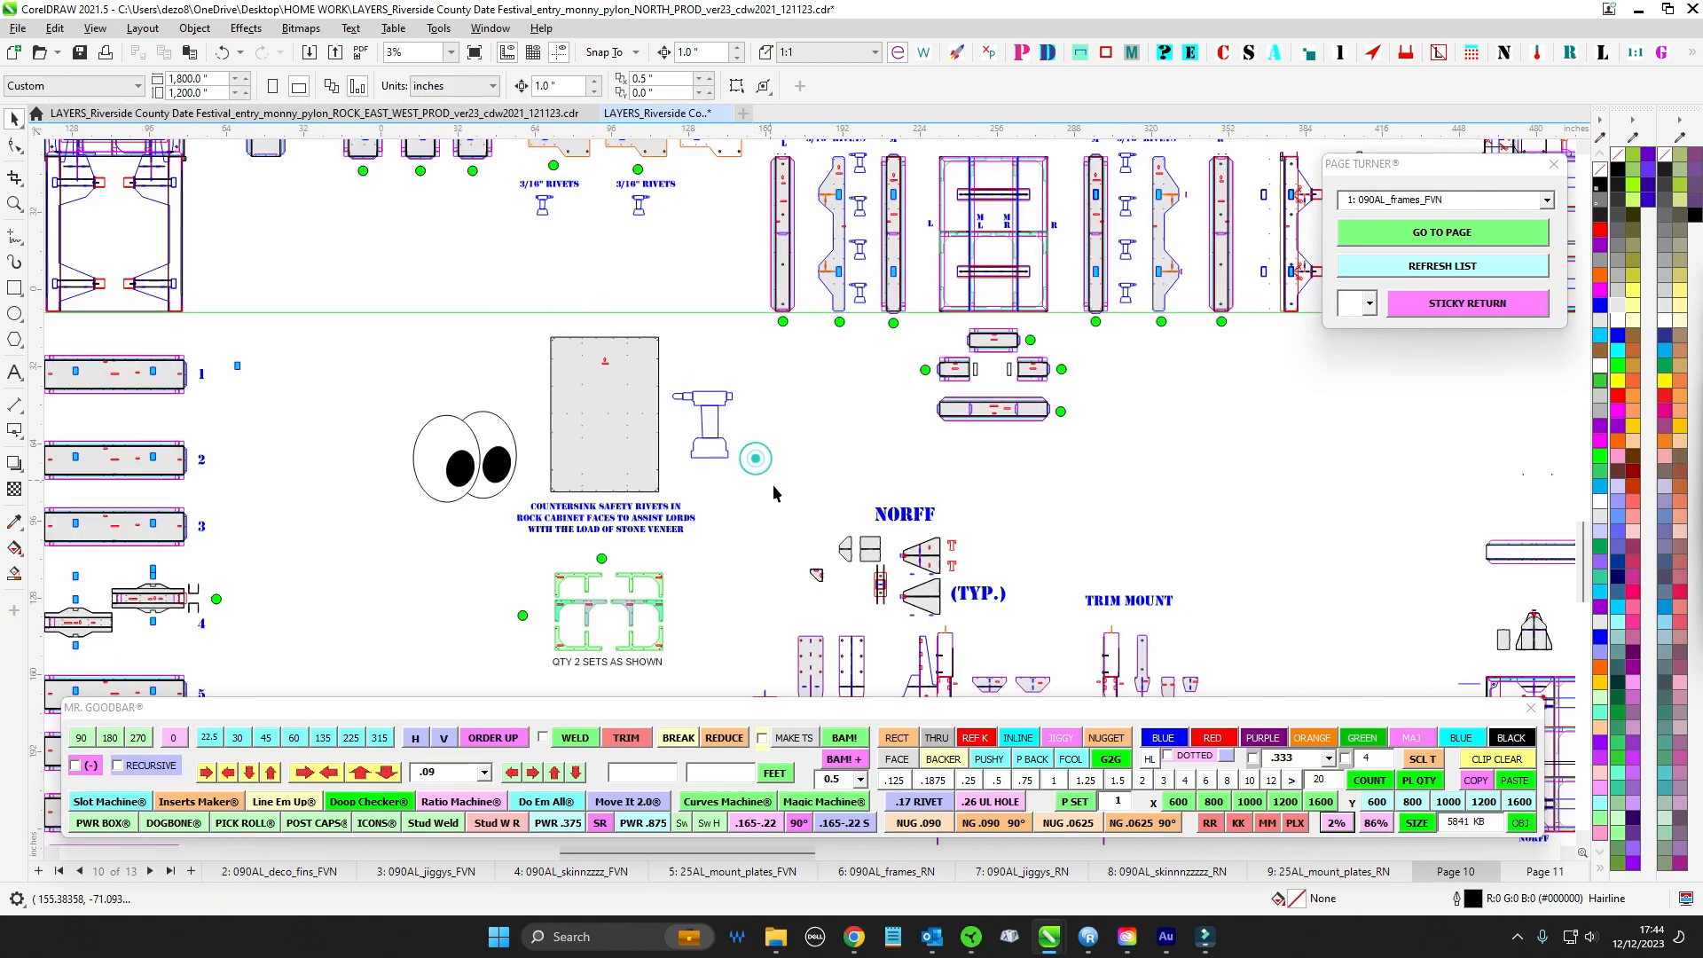
scroll(759, 479, "down", 1)
scroll(787, 480, "down", 1)
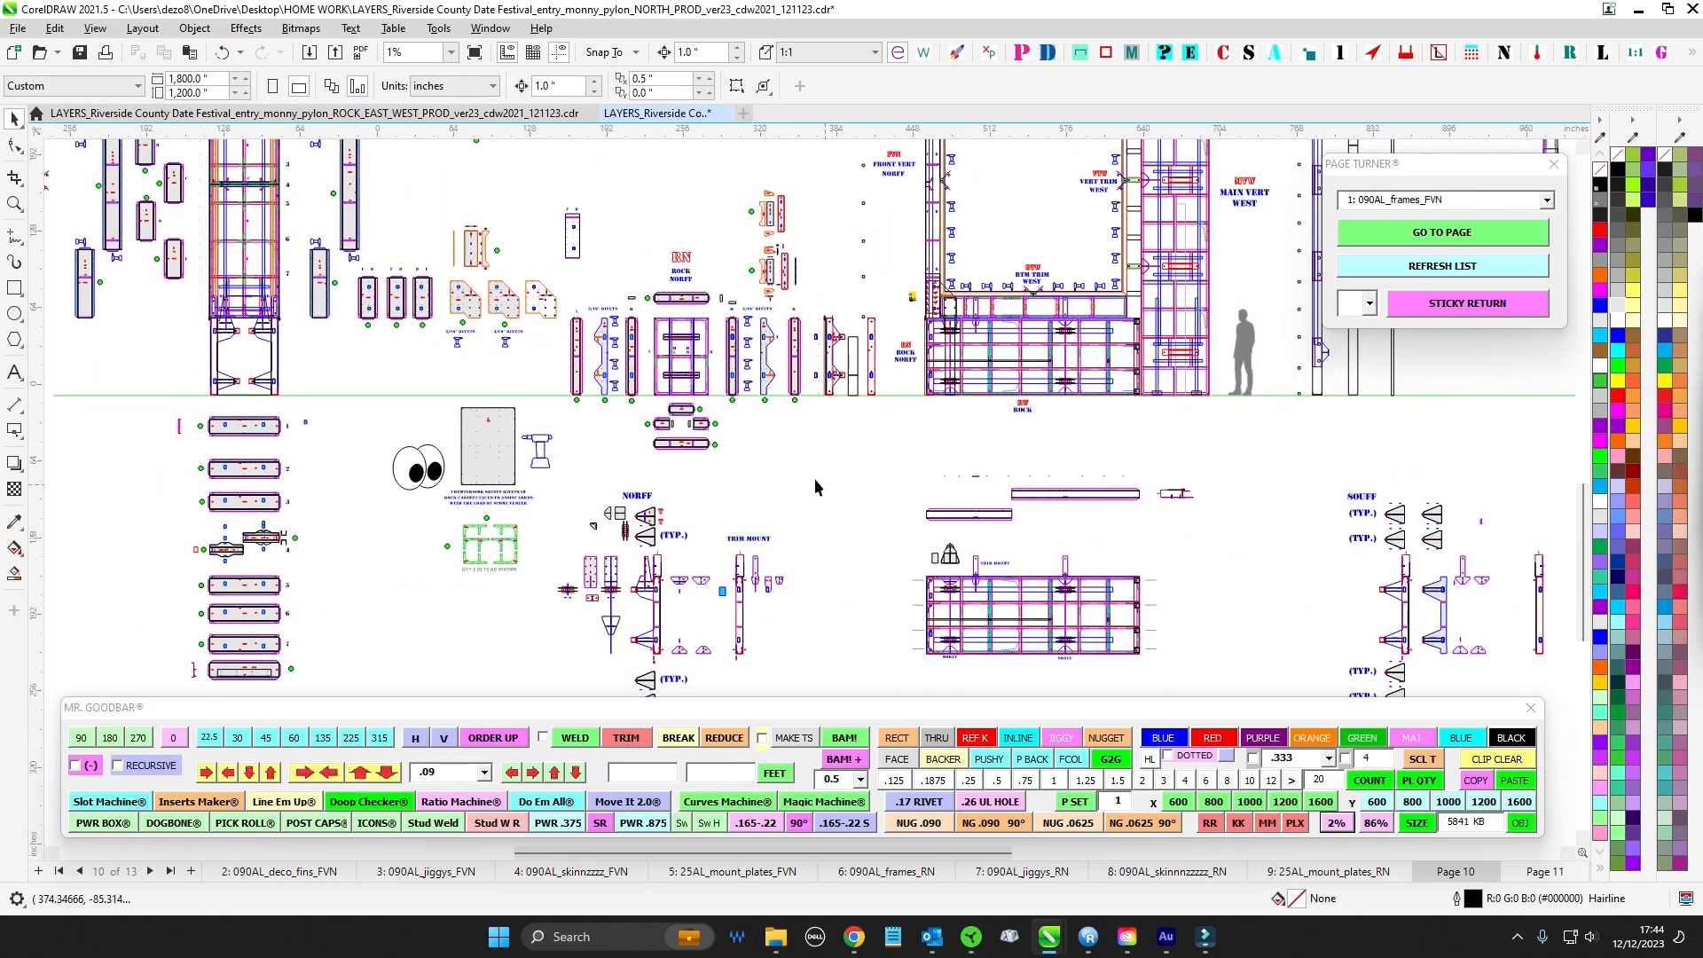
left_click_drag(804, 491, 681, 450)
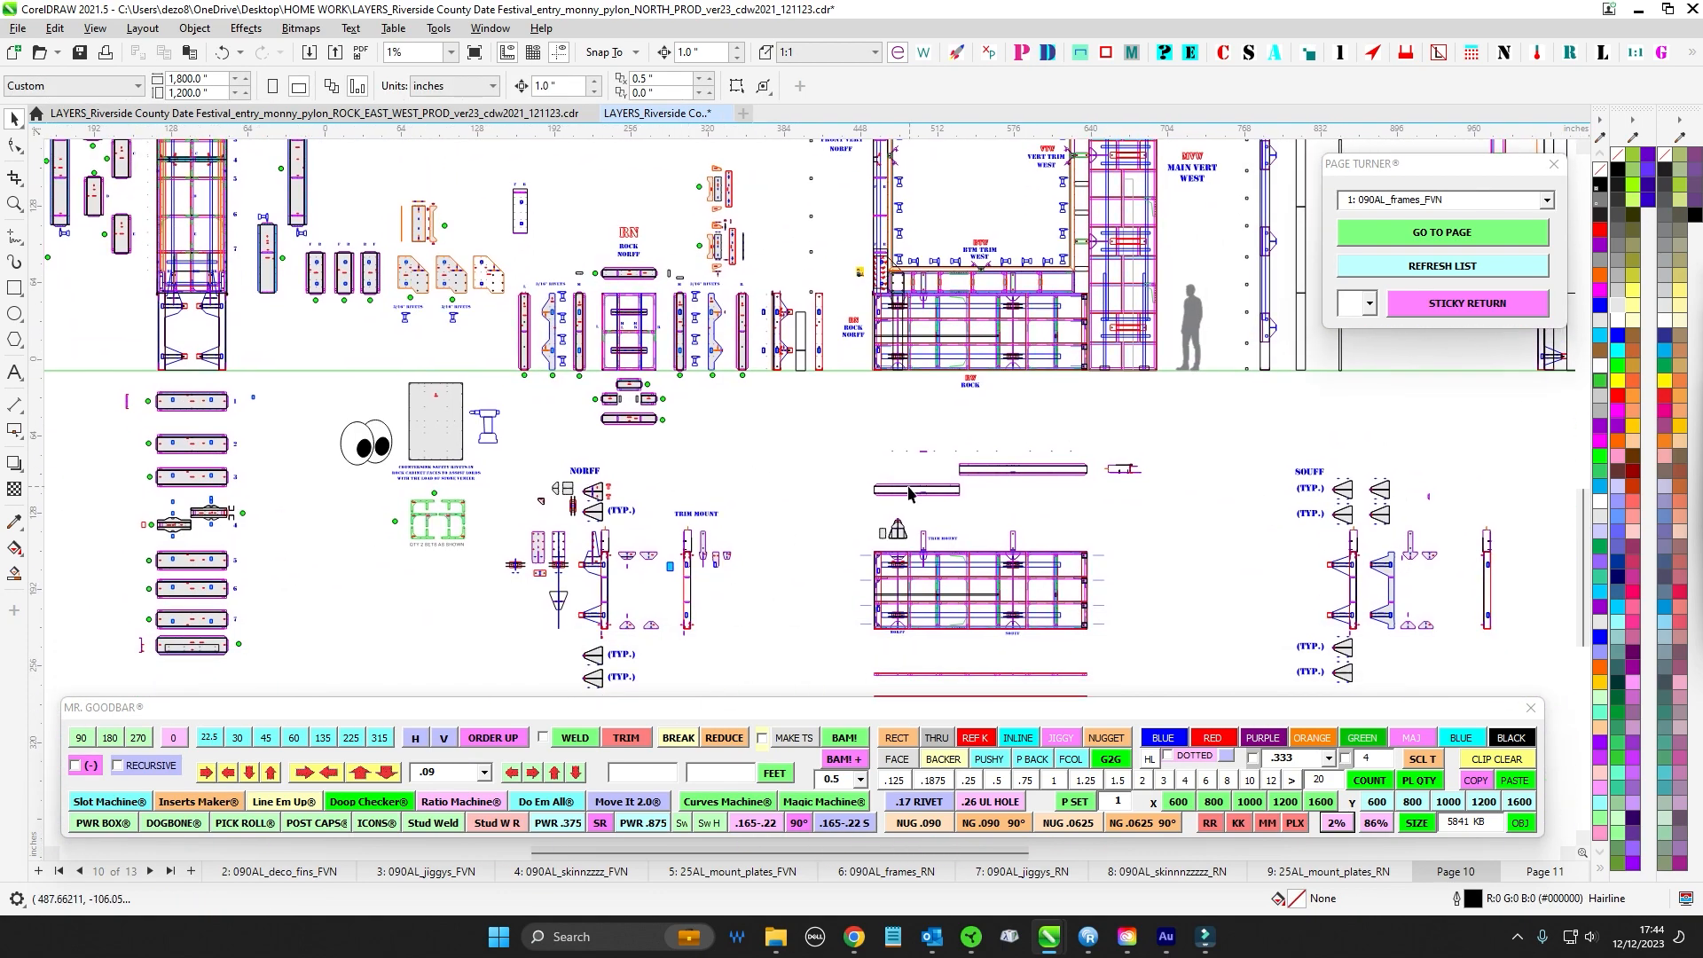
left_click_drag(849, 486, 786, 681)
left_click_drag(507, 359, 611, 393)
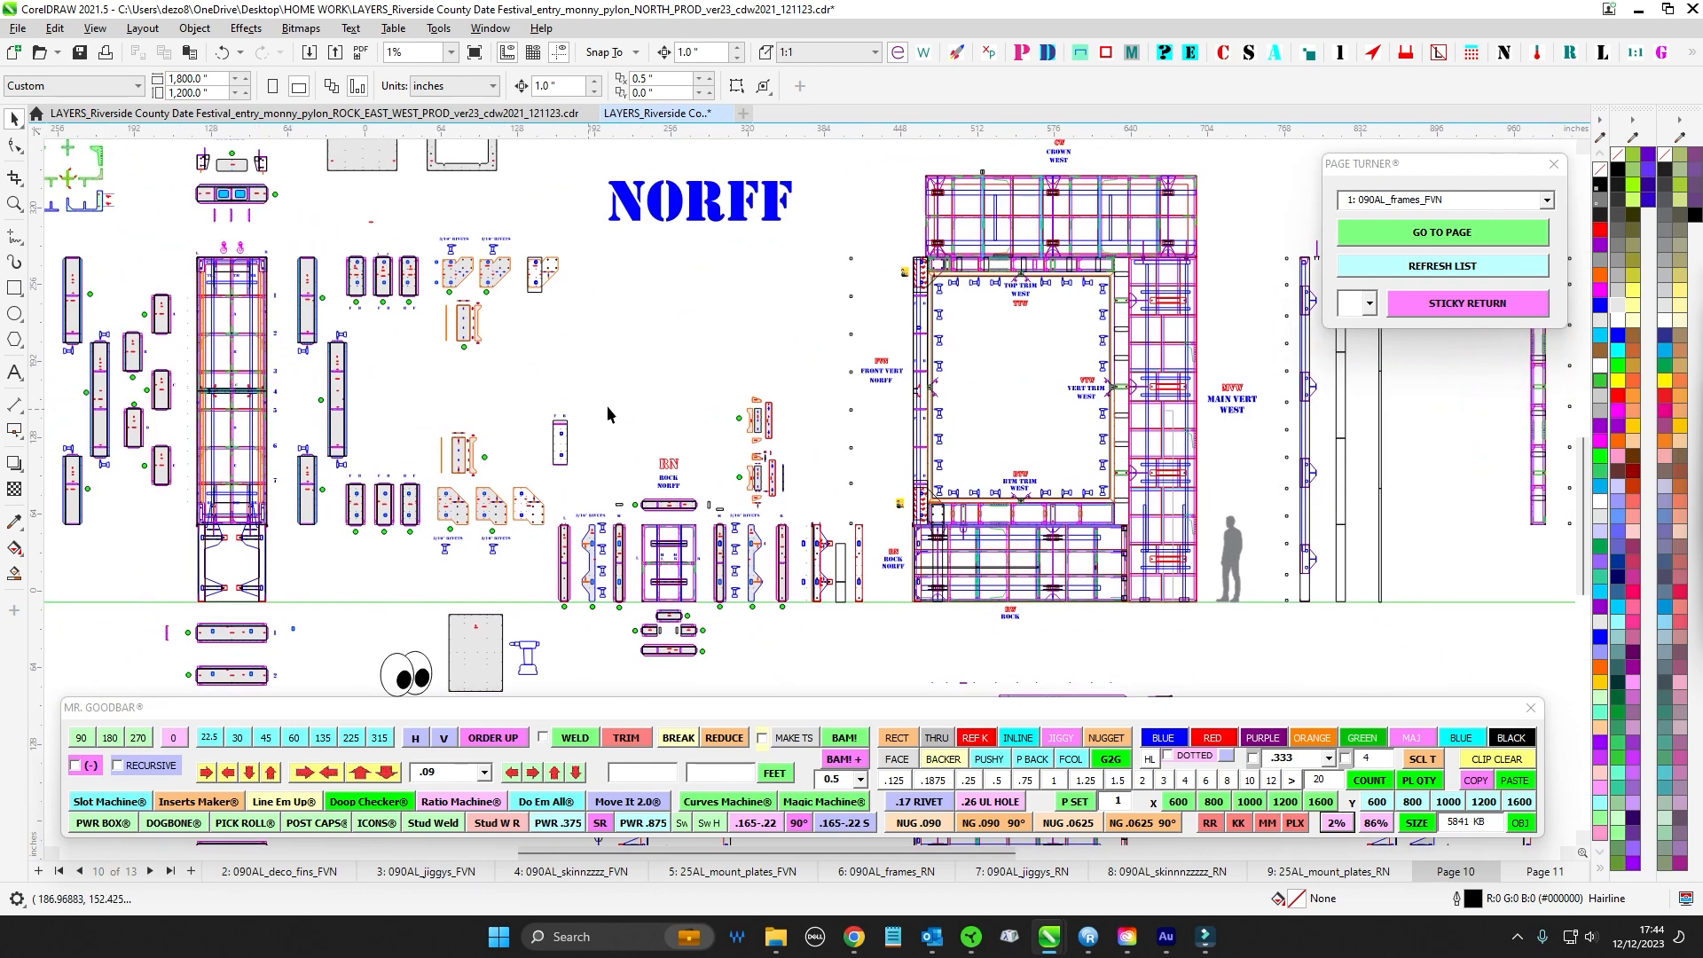
left_click_drag(161, 239, 428, 551)
left_click(640, 340)
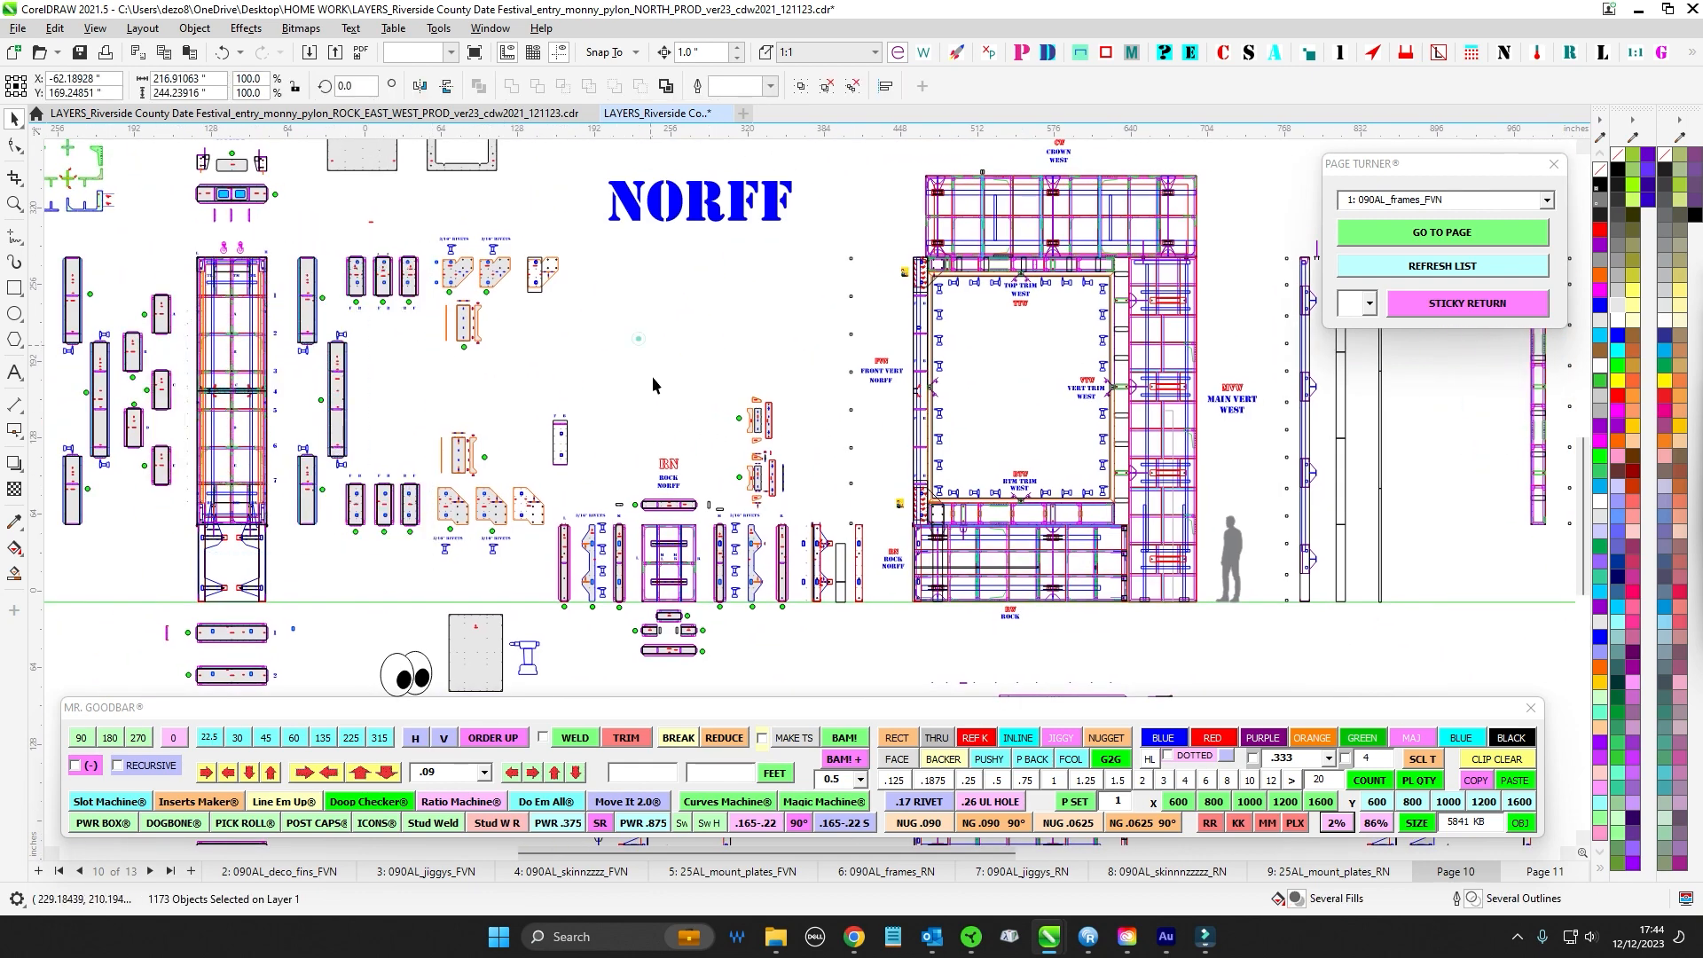
left_click_drag(587, 387, 736, 555)
left_click(875, 646)
left_click(390, 213)
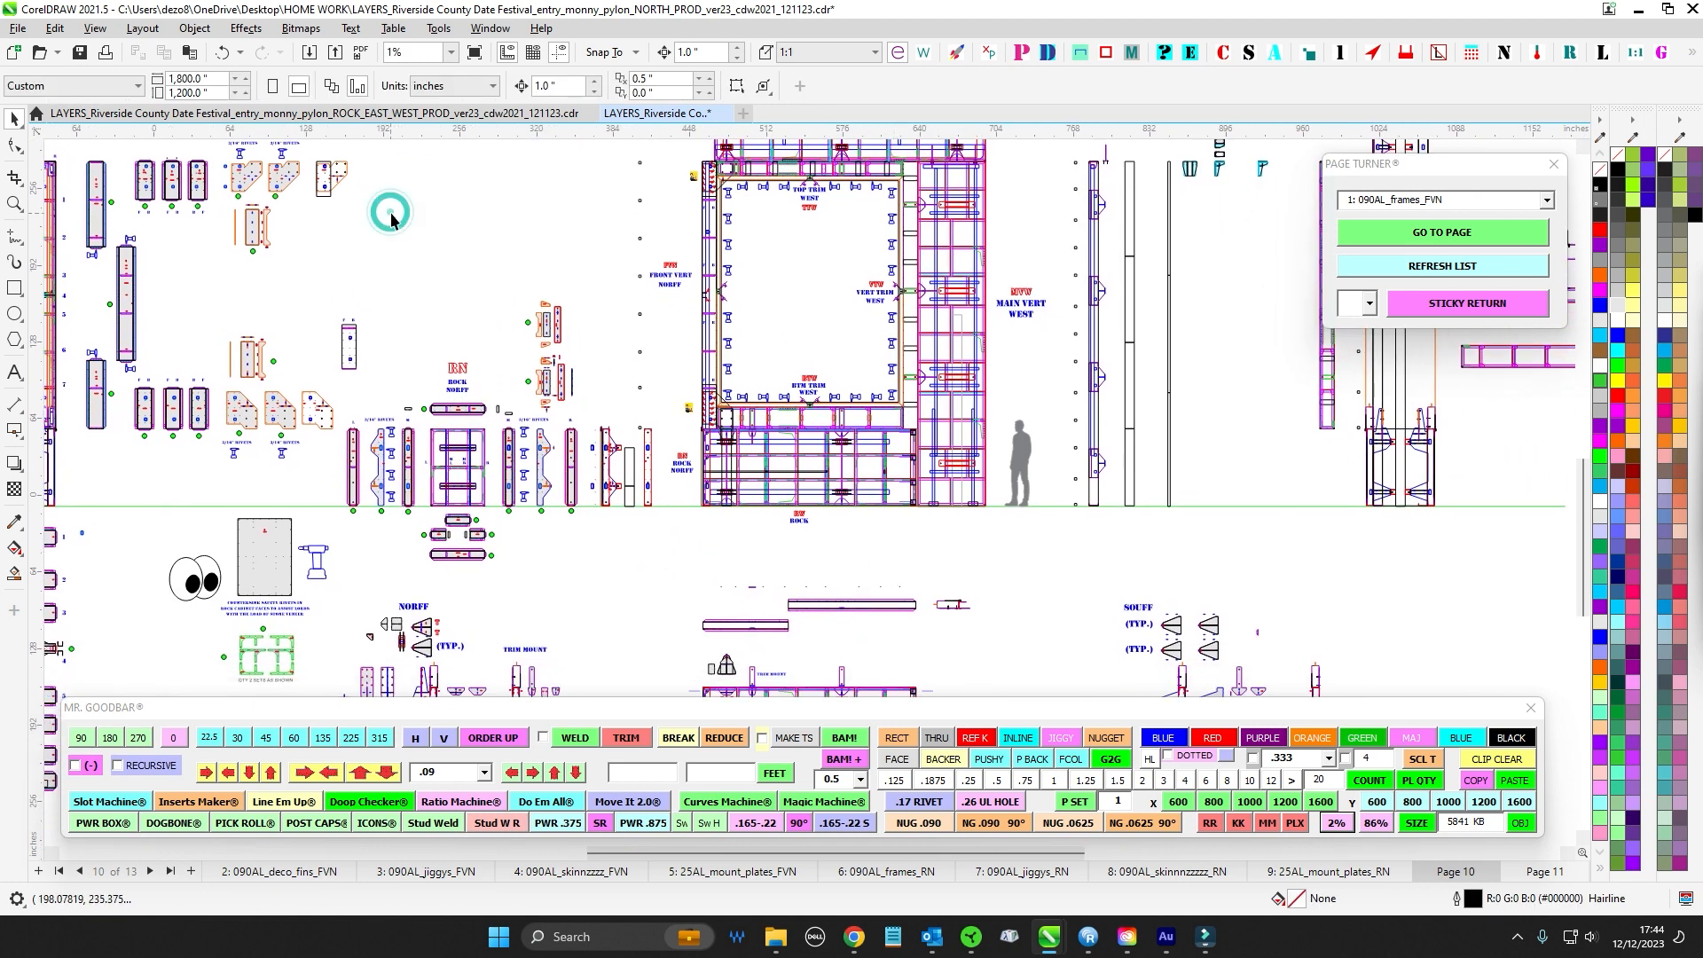
- Switch to the ROCK_EAST_WEST production file and look over the Rock West layout inside its green border
left_click(327, 117)
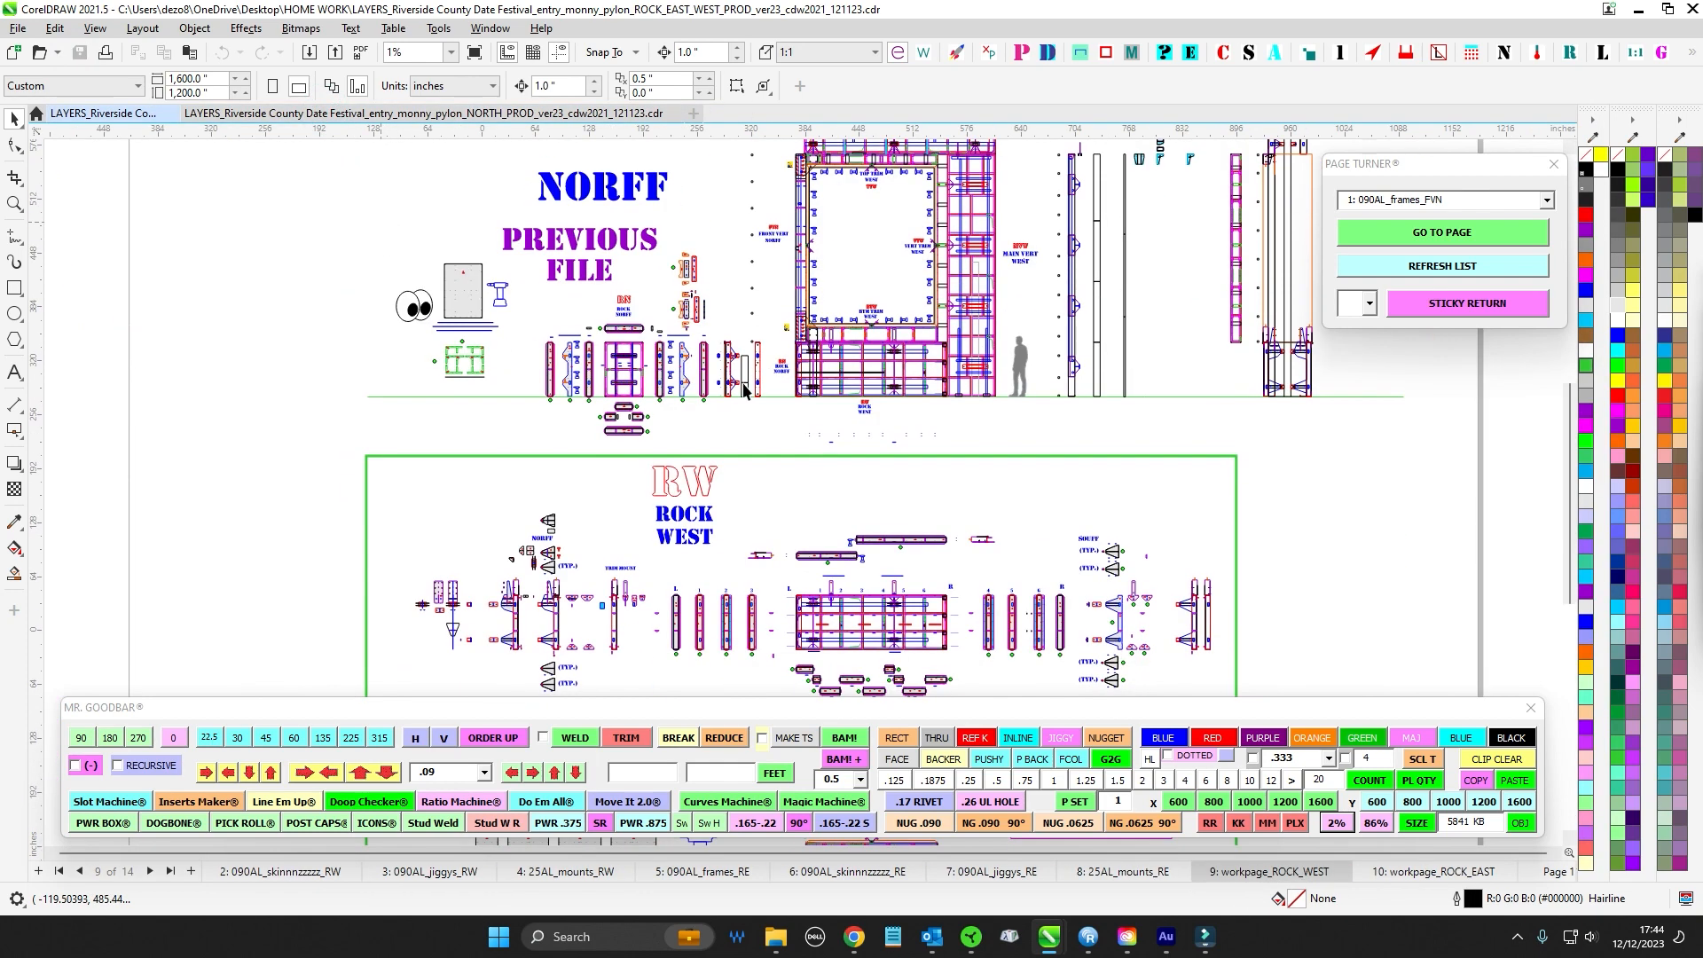
scroll(536, 294, "up", 1)
scroll(757, 415, "down", 1)
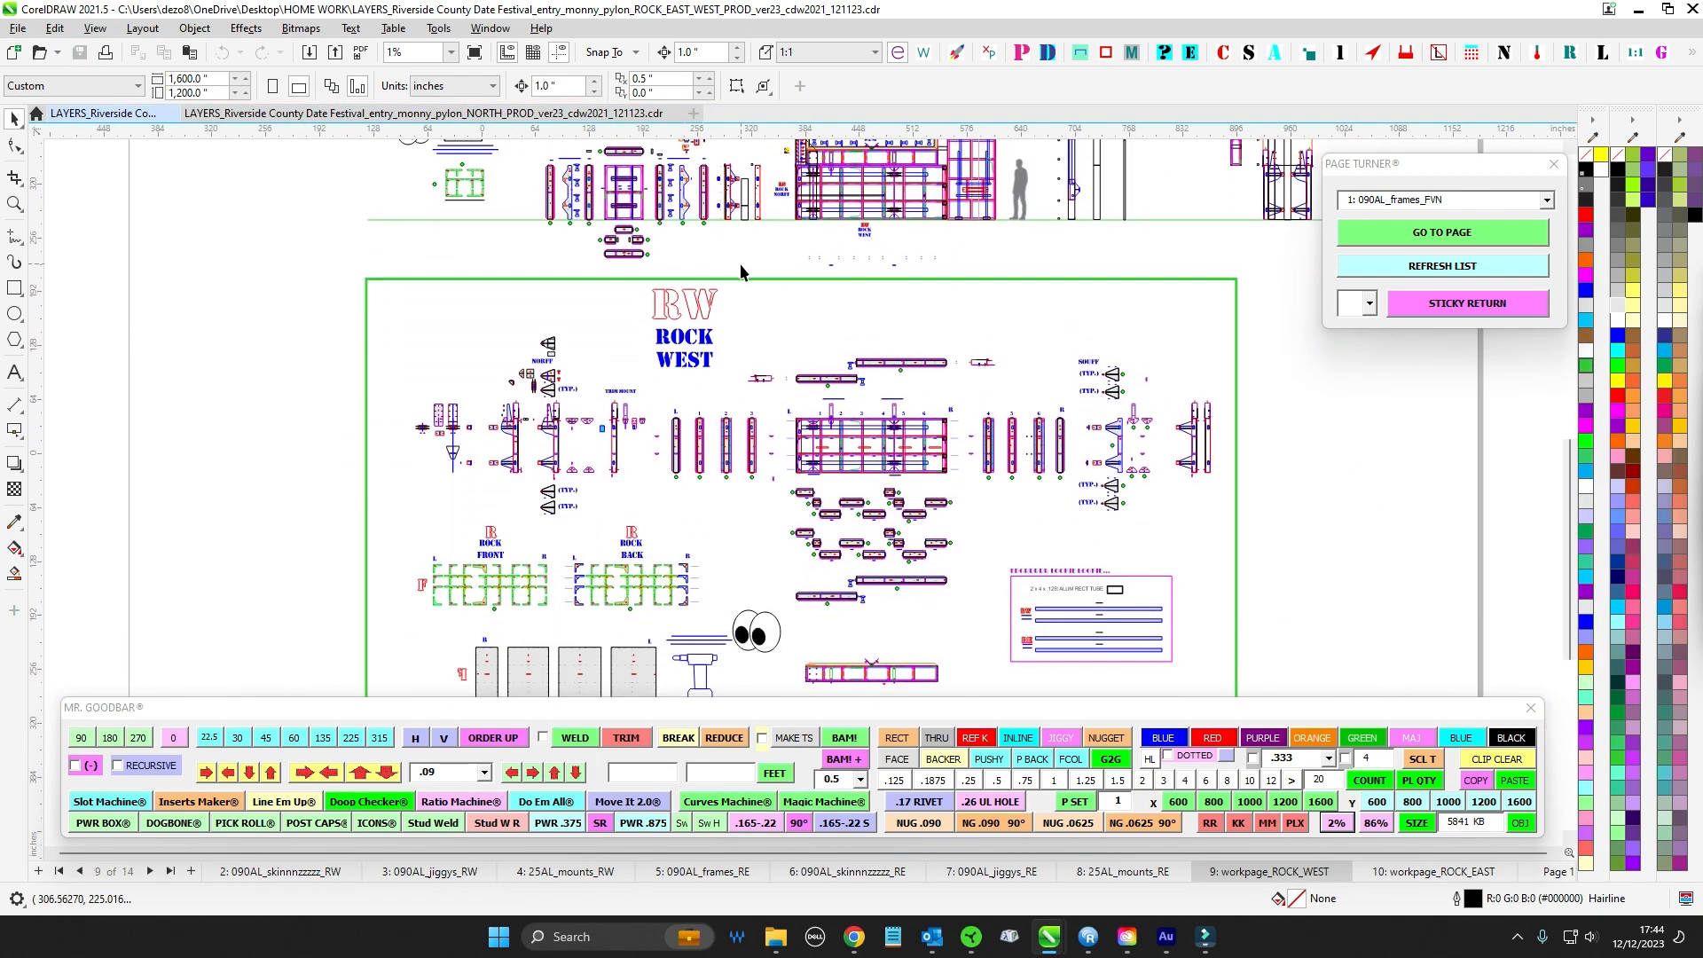
scroll(761, 335, "down", 1)
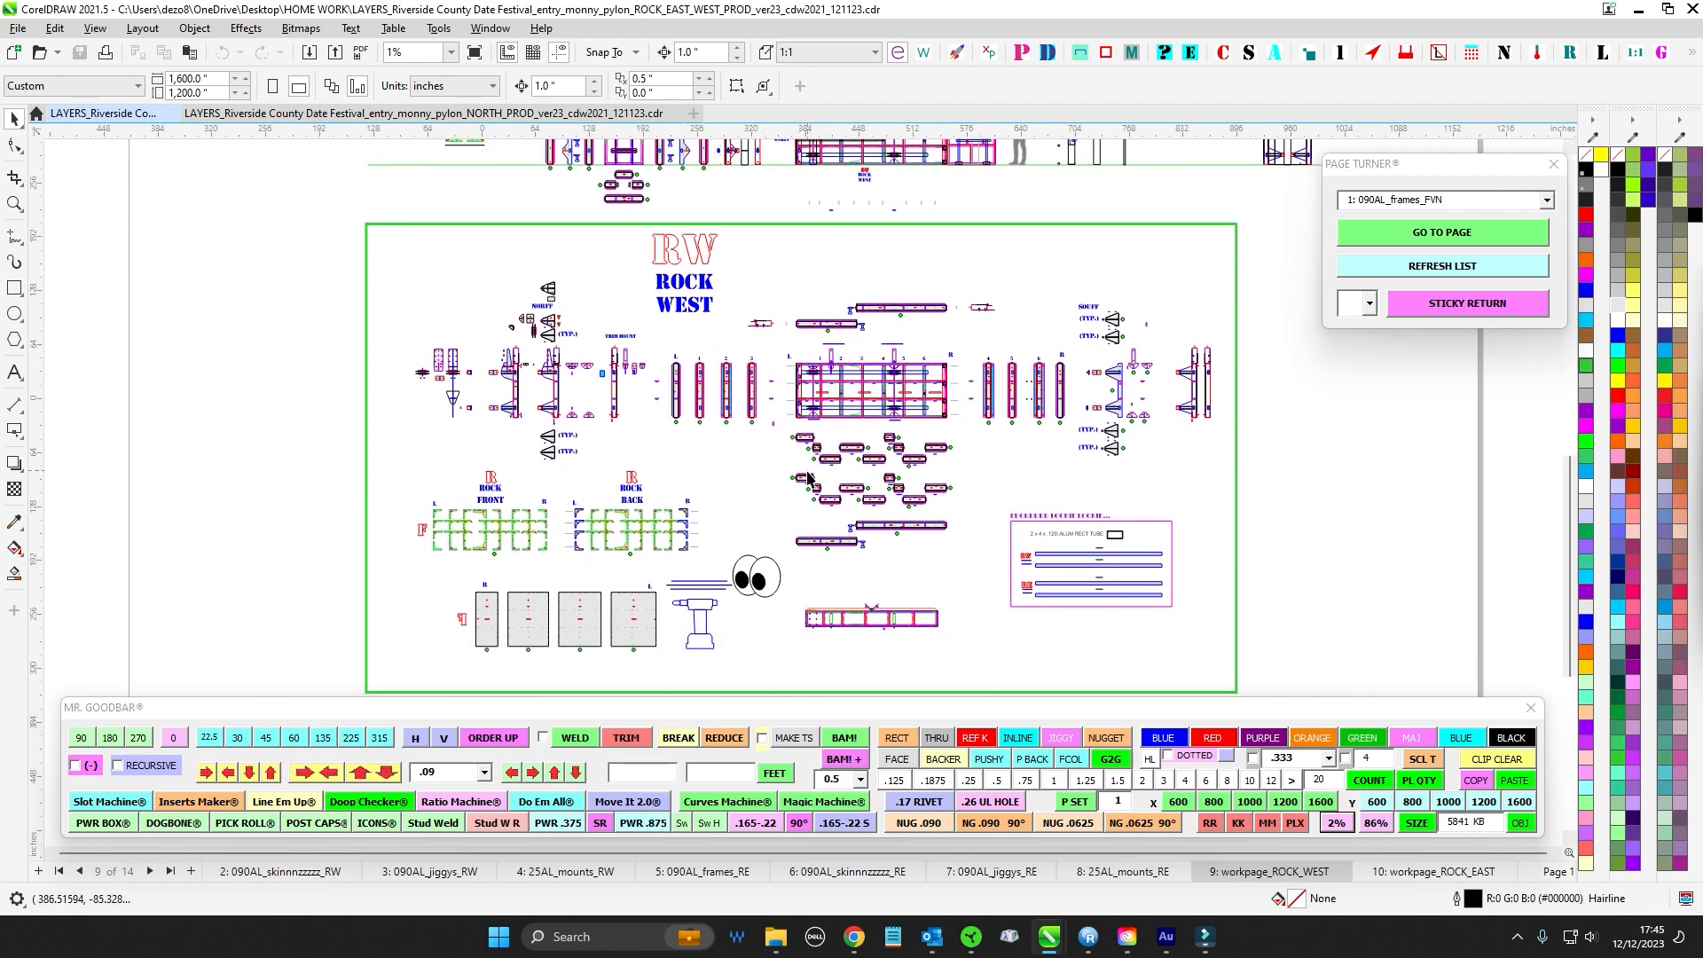
- Compare workpage_ROCK_WEST with workpage_ROCK_EAST, and return to the Rock West page
scroll(1276, 542, "up", 1)
mouse_move(1276, 541)
left_mouse_down()
mouse_move(1289, 662)
mouse_move(1234, 425)
left_mouse_up()
left_click(1186, 367)
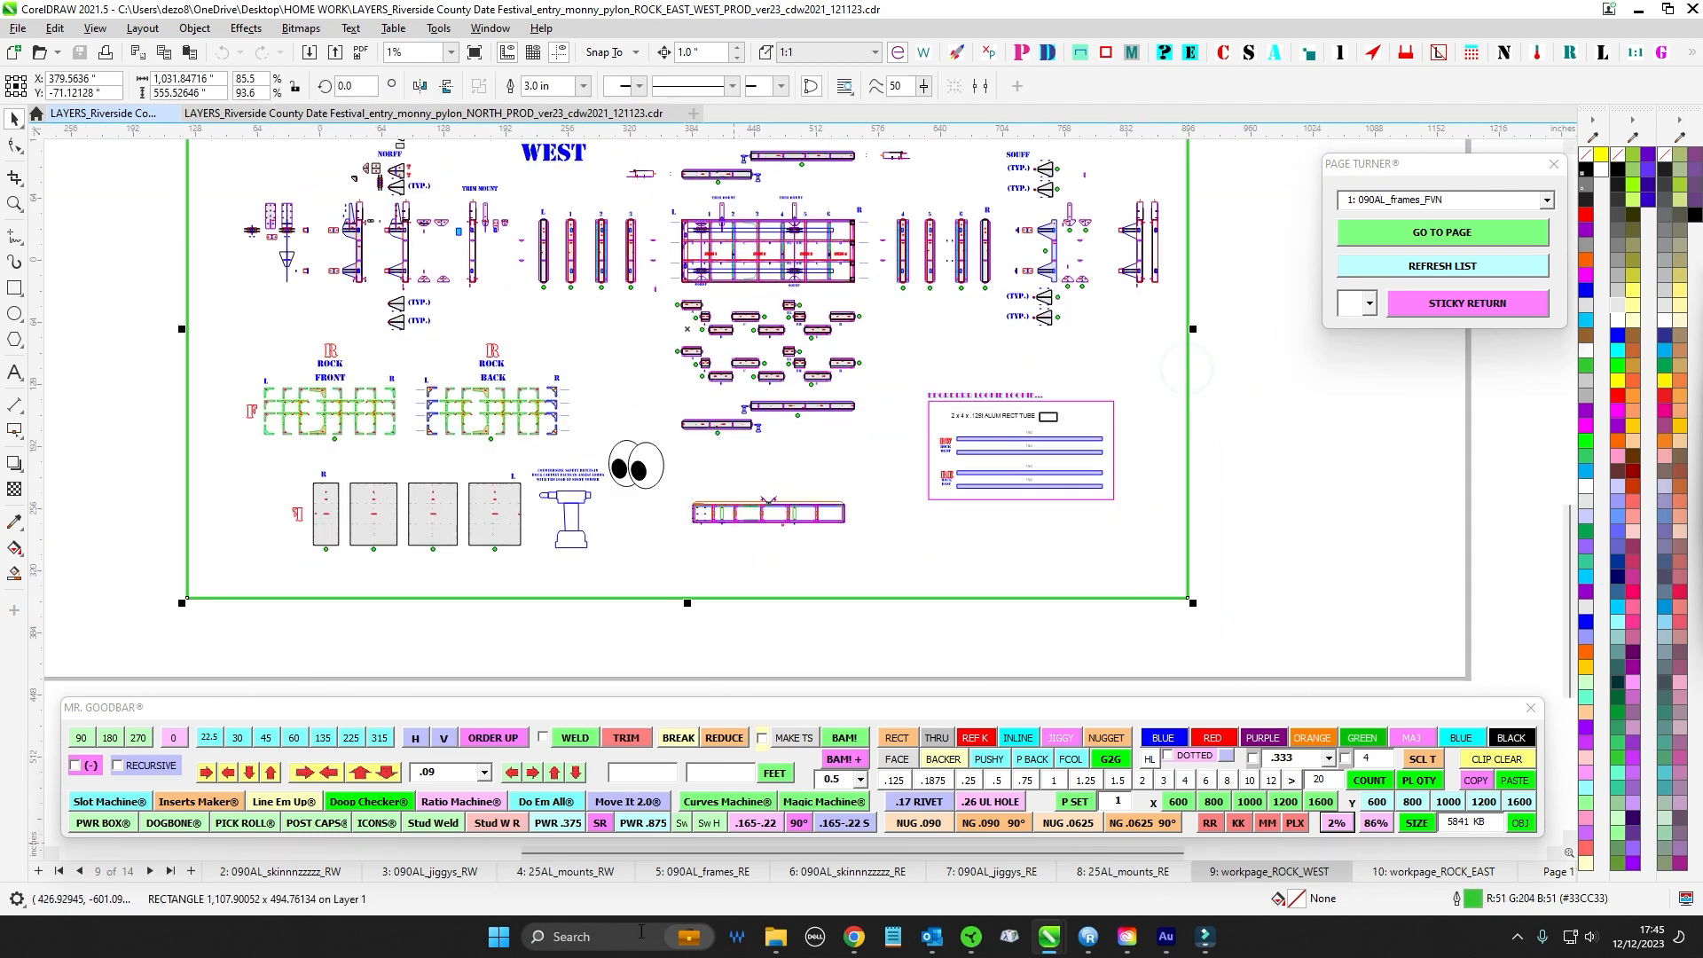
left_click(1401, 873)
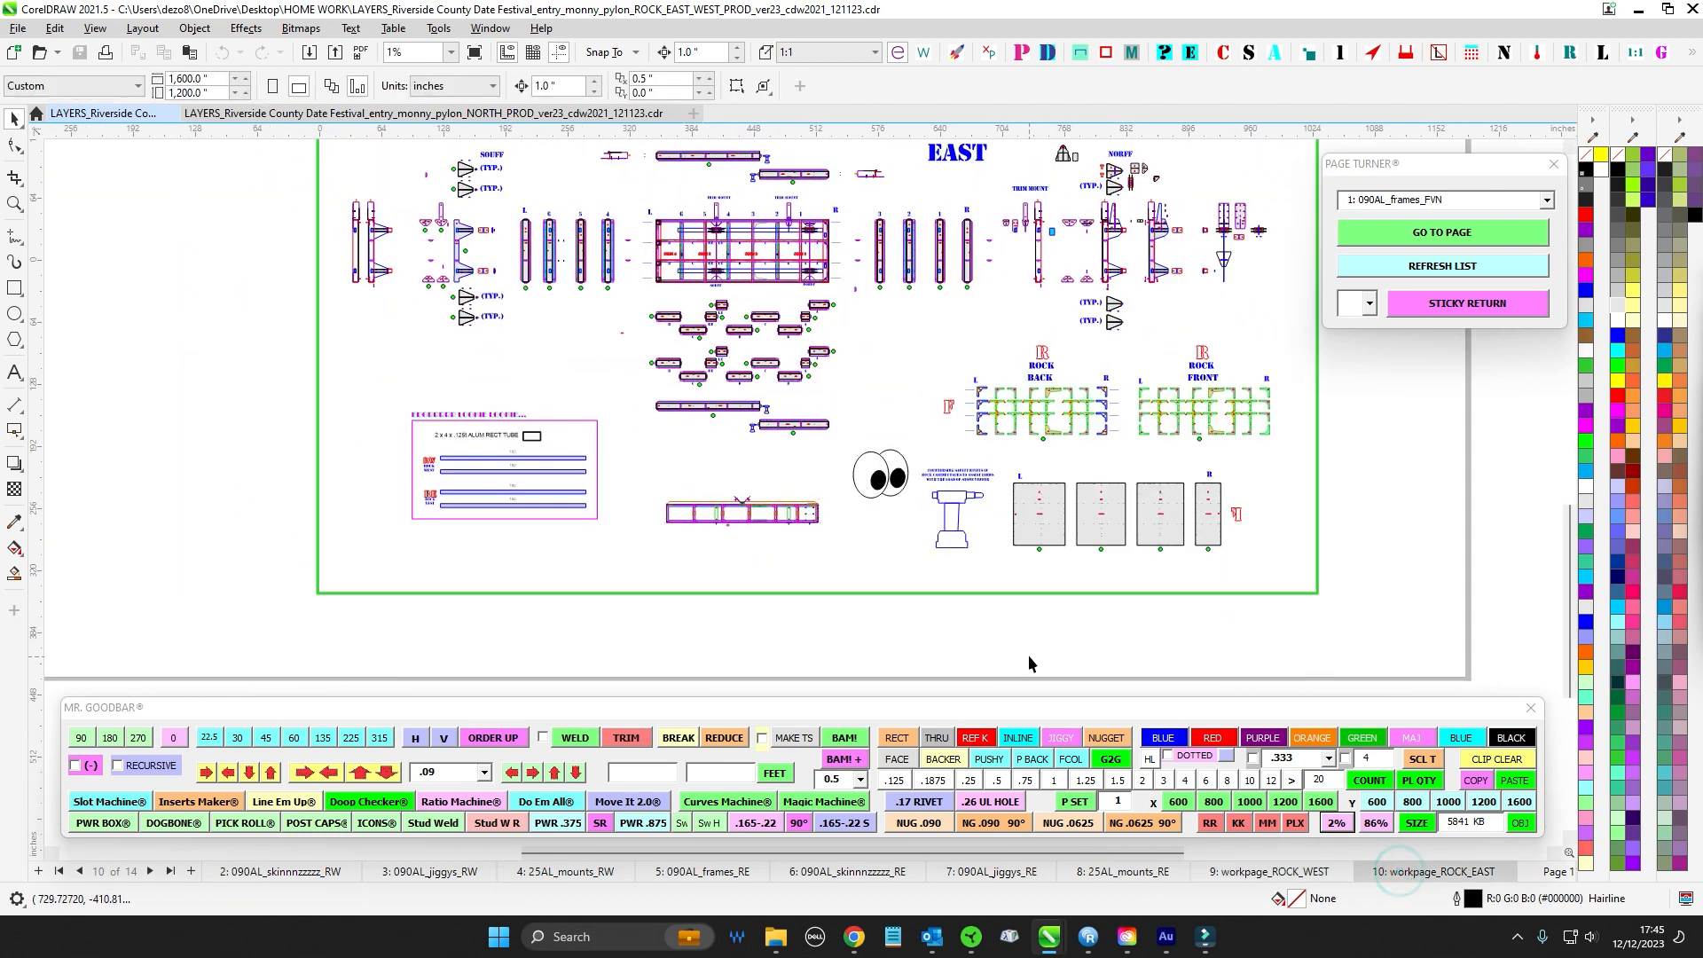
left_click(1297, 871)
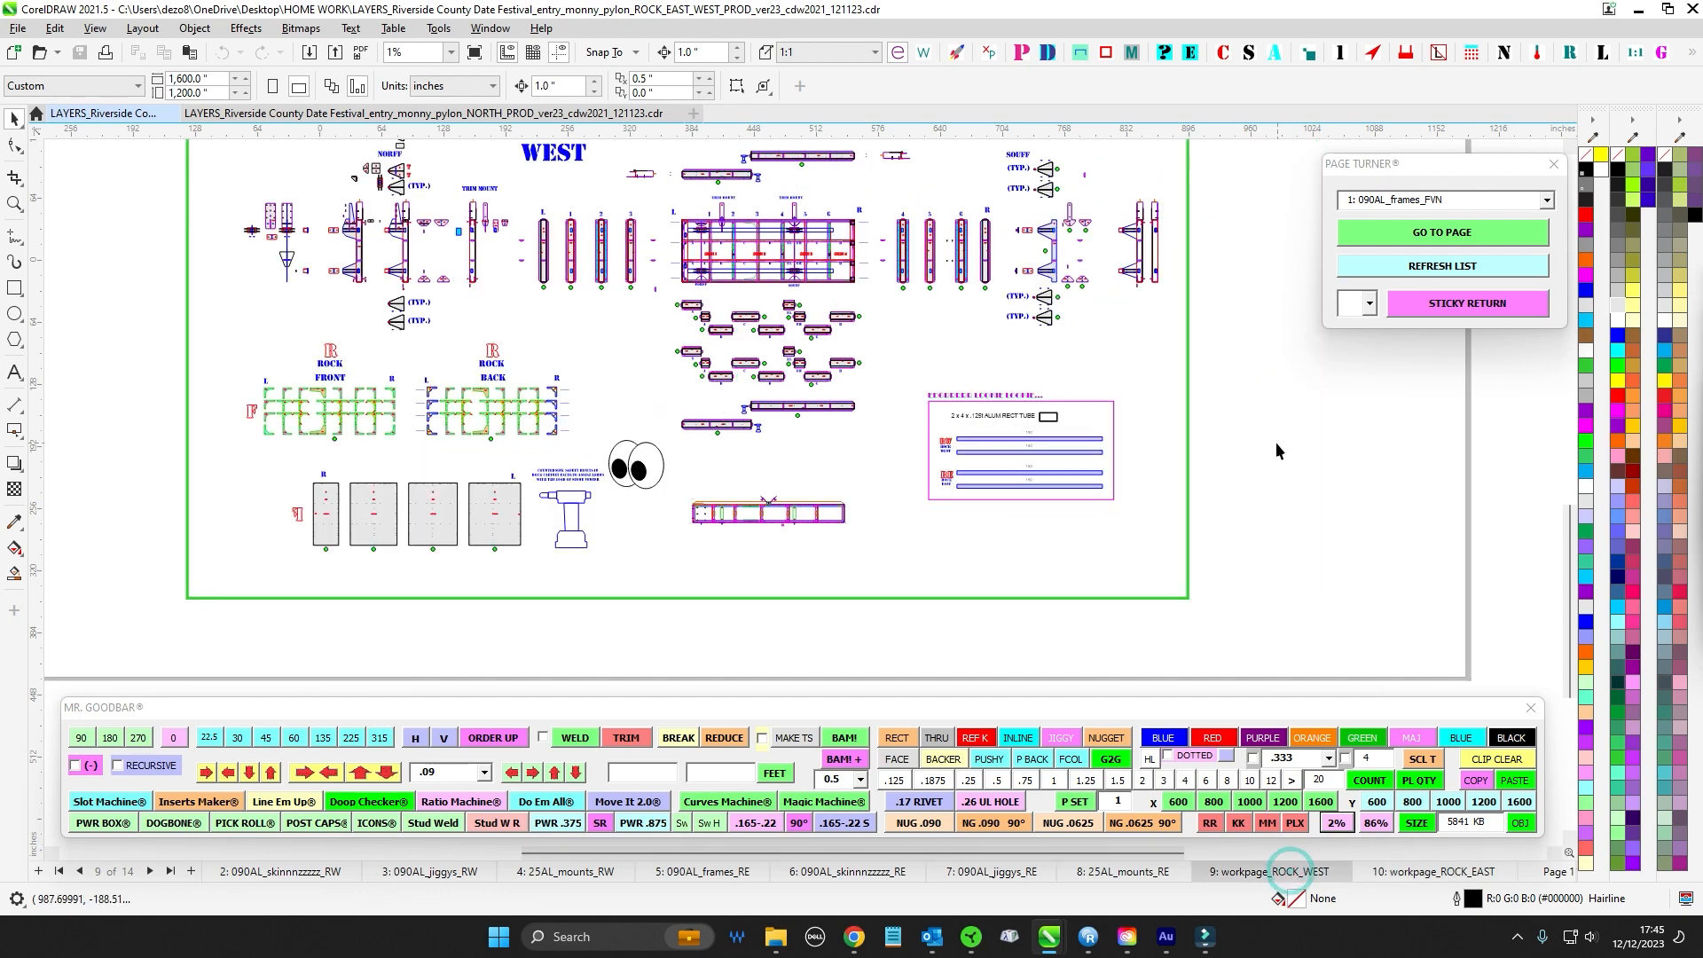
- Select the Rock West and Rock East tube lengths in the 2 x 4 x .125t alum rect tube callout box
left_click_drag(1276, 442, 1305, 398)
scroll(1033, 407, "up", 3)
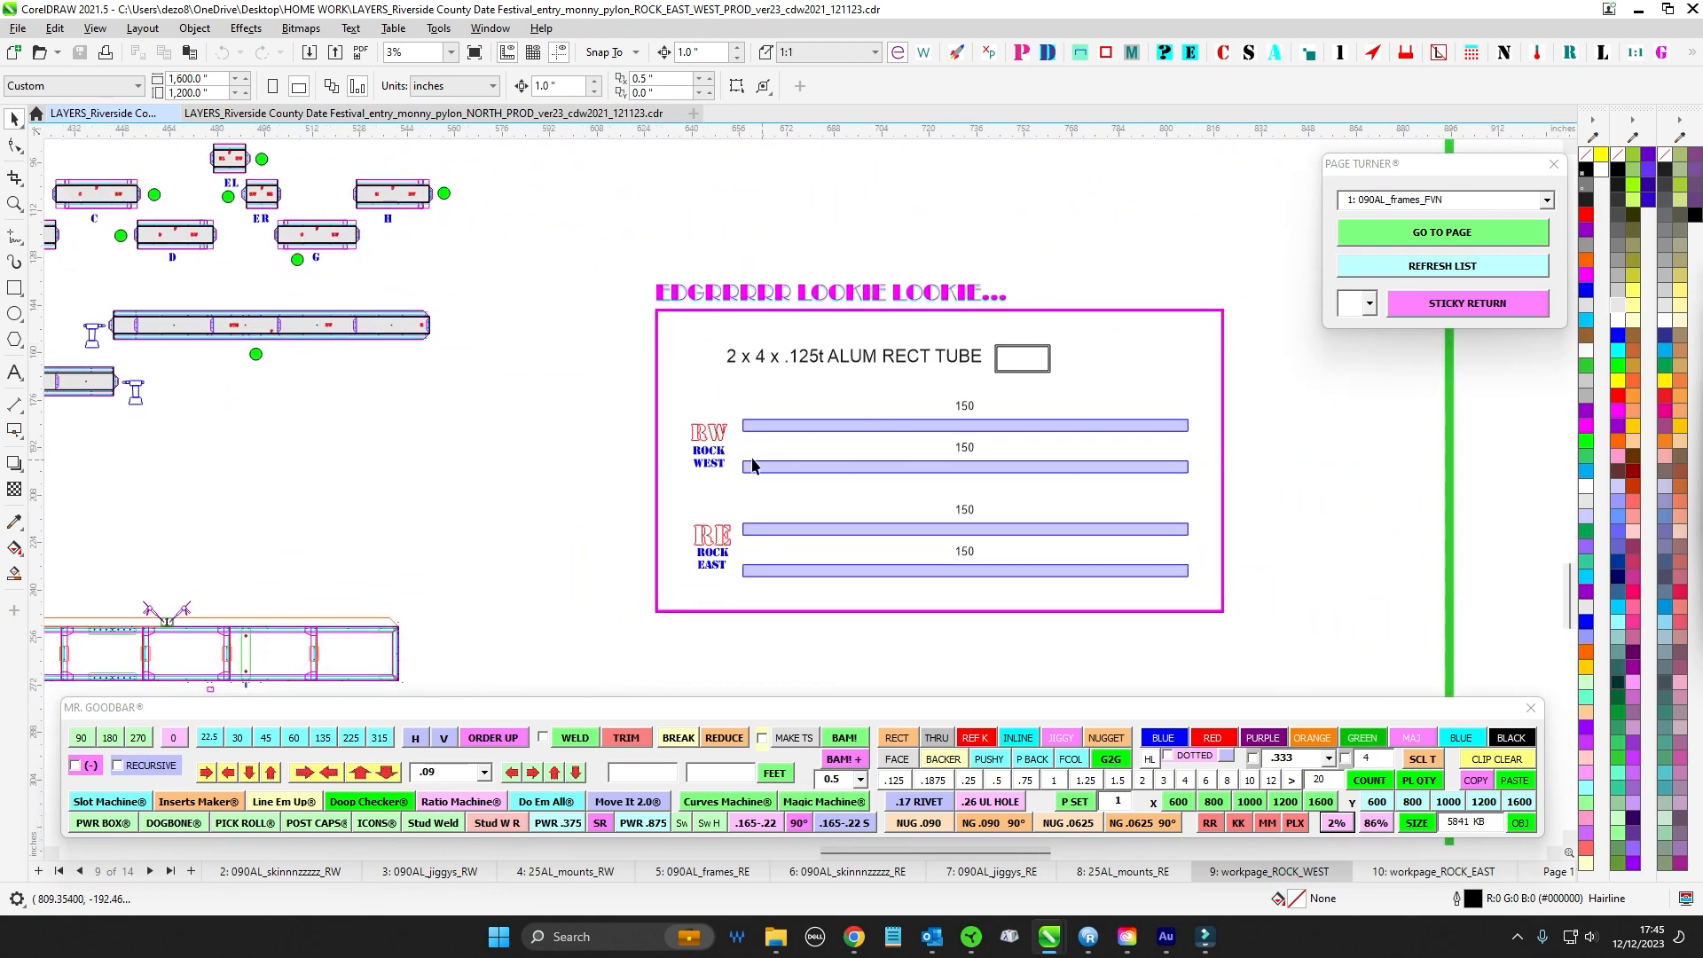
left_click_drag(582, 397, 1288, 599)
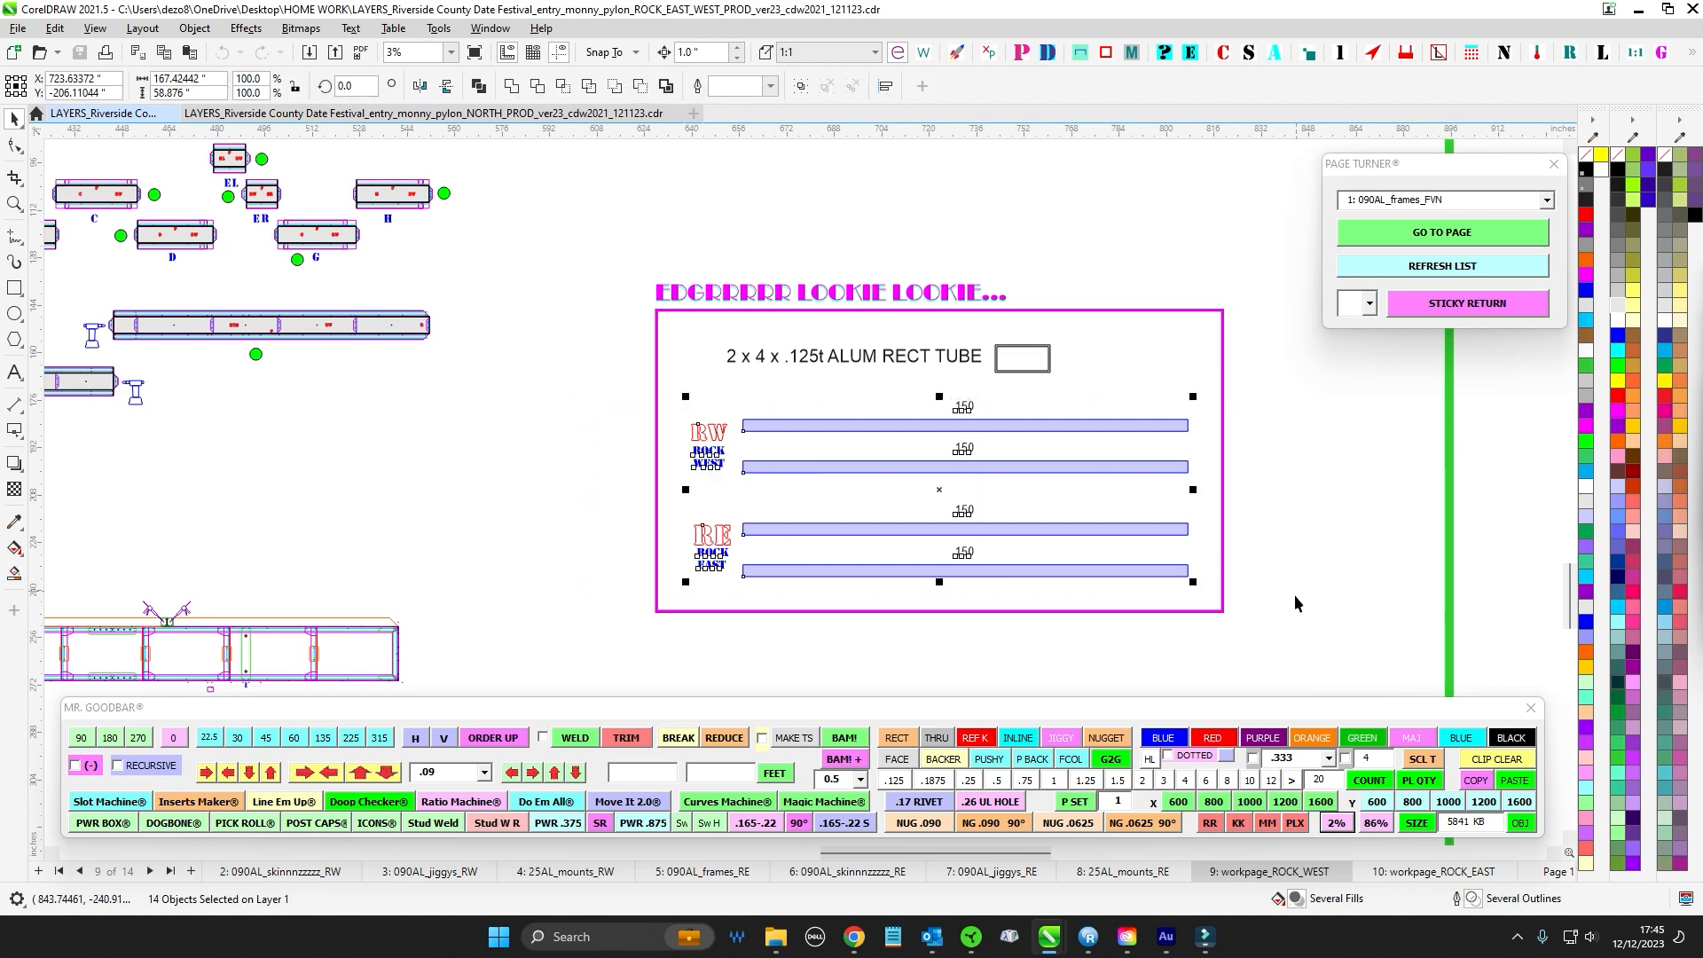
- Outline the trim mount near post 1, and select the trim mount and bracket between posts 4 and 5 of the Rock West frame
scroll(1295, 594, "down", 2)
left_click_drag(870, 310, 1042, 530)
left_click_drag(481, 508, 568, 532)
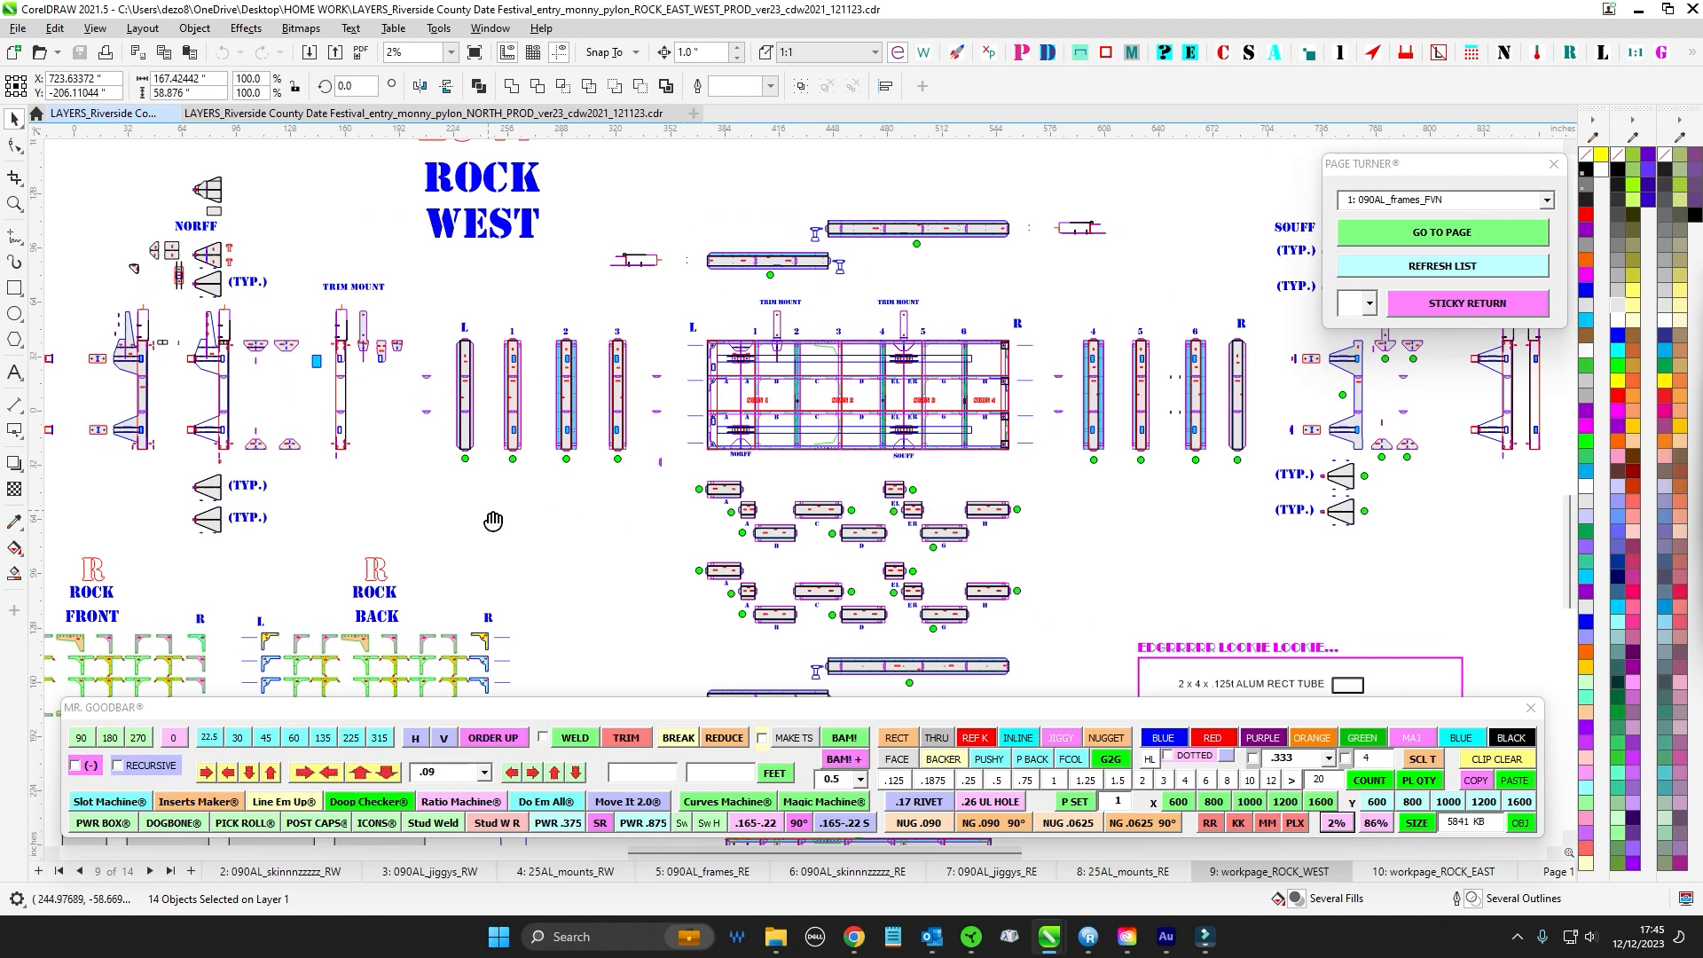
scroll(886, 408, "up", 4)
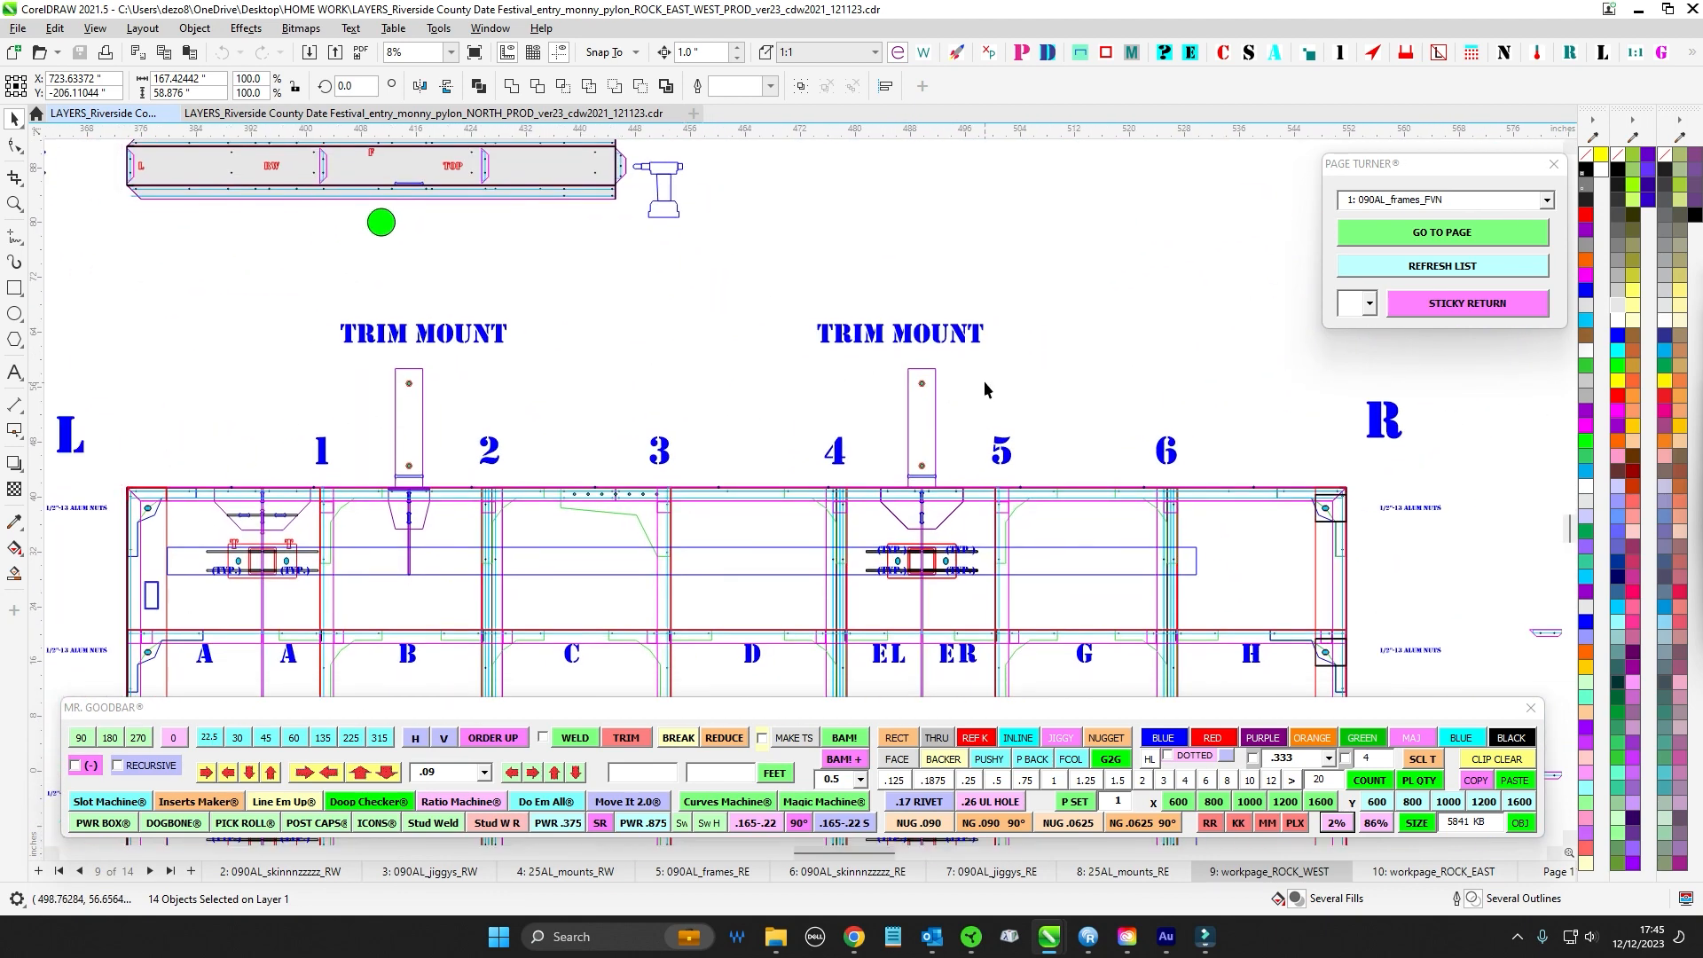
left_click_drag(961, 470, 976, 388)
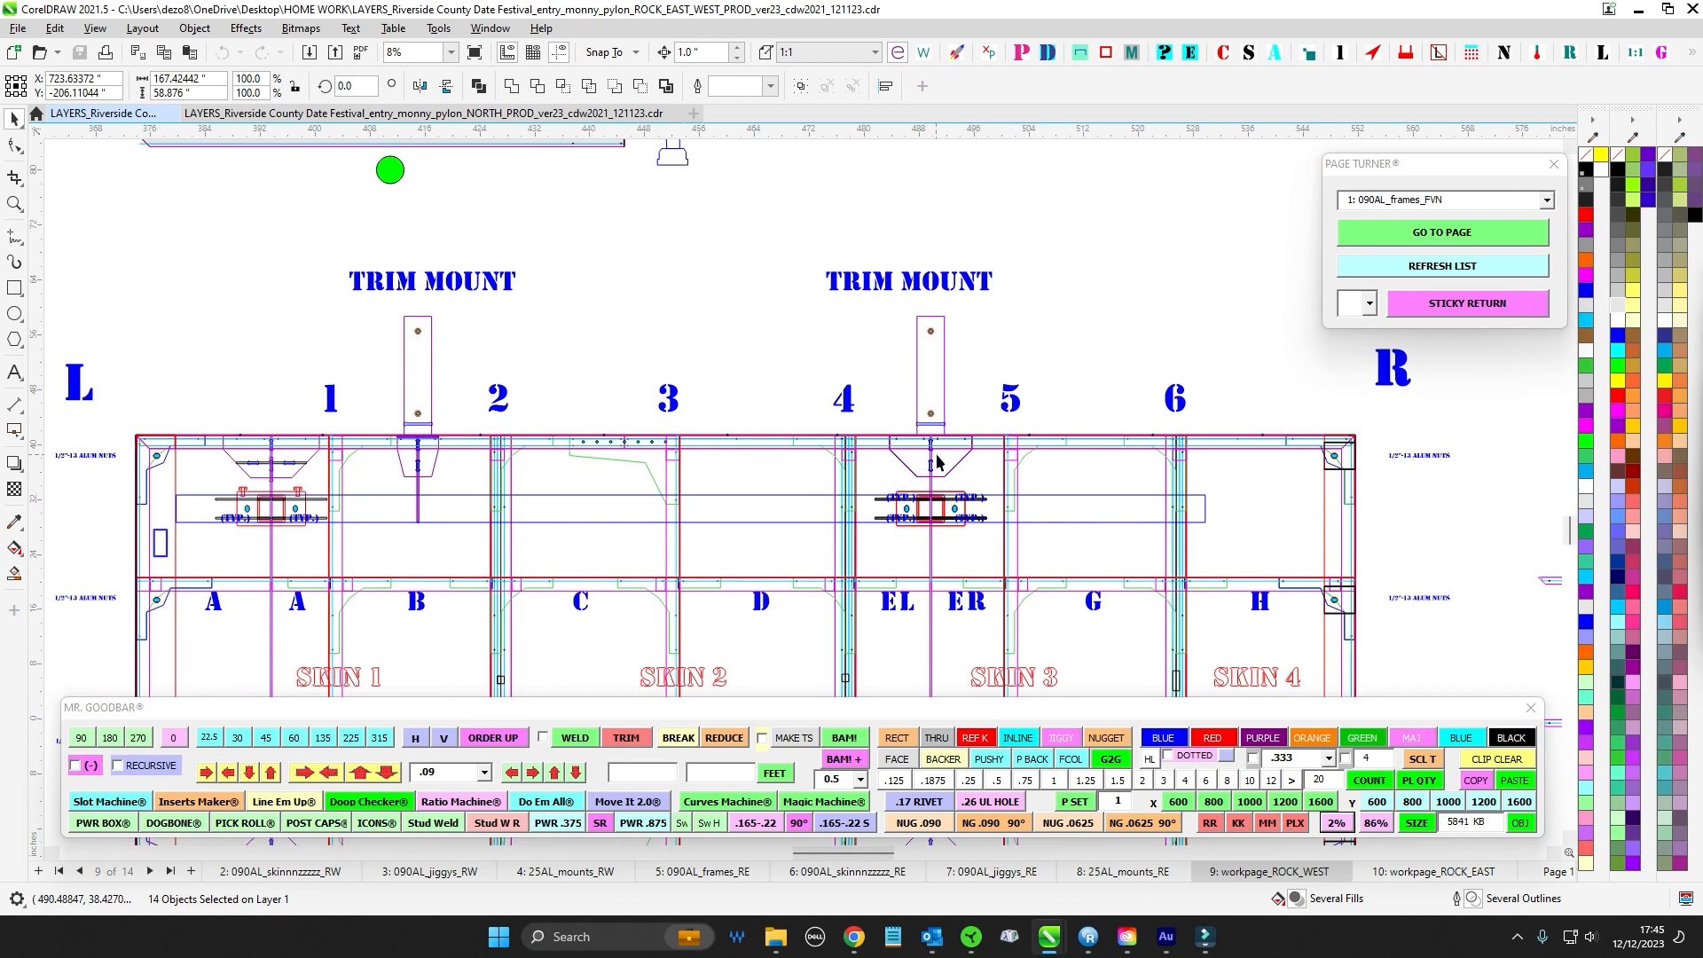
left_click_drag(461, 512, 467, 523)
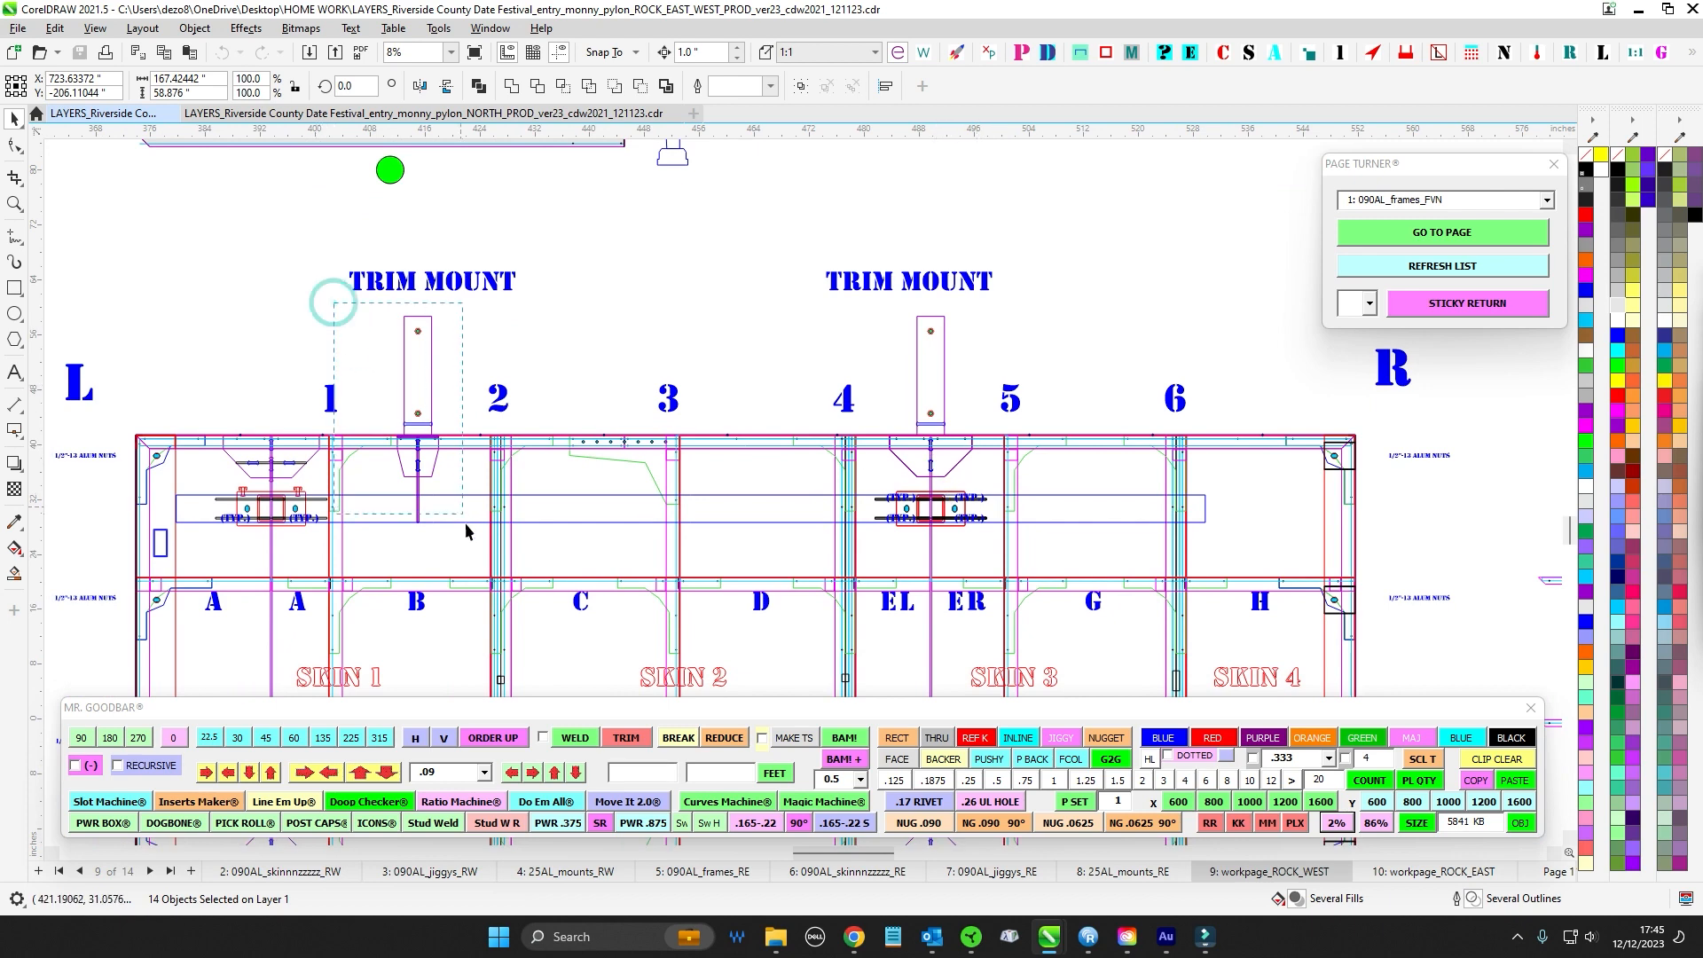
left_click_drag(872, 310, 1000, 593)
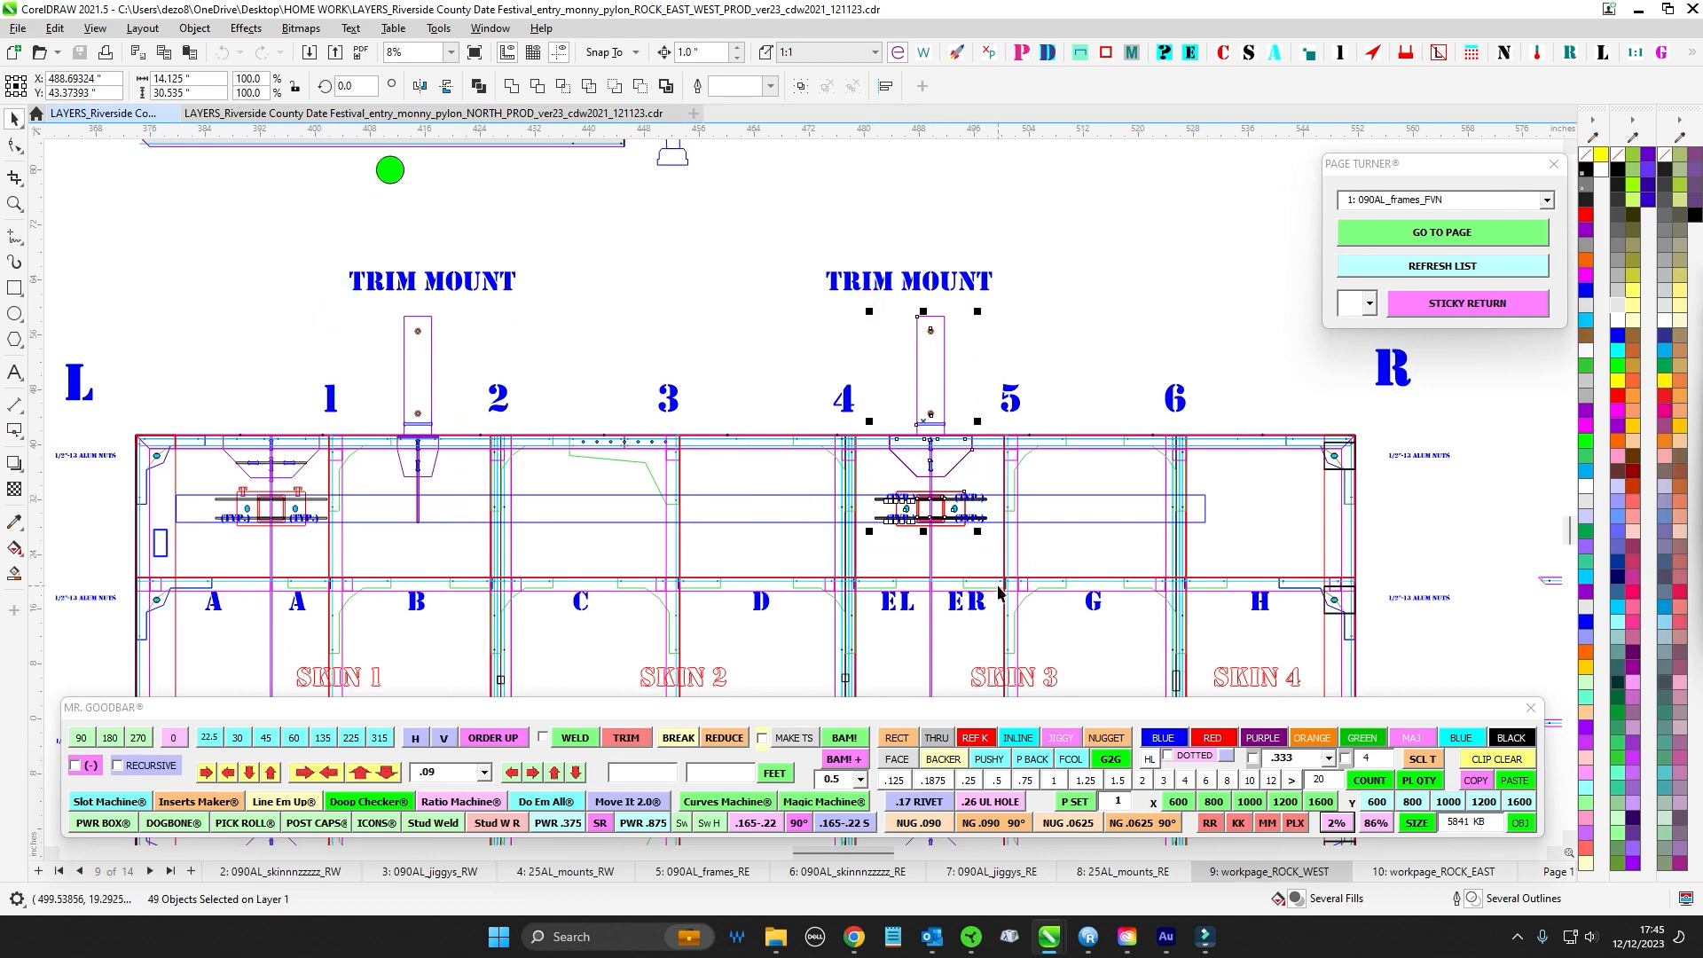
- Select the upper trim mount section with its two bolts in the outermost side view beside the Rock West SOUFF brackets
scroll(1016, 578, "down", 6)
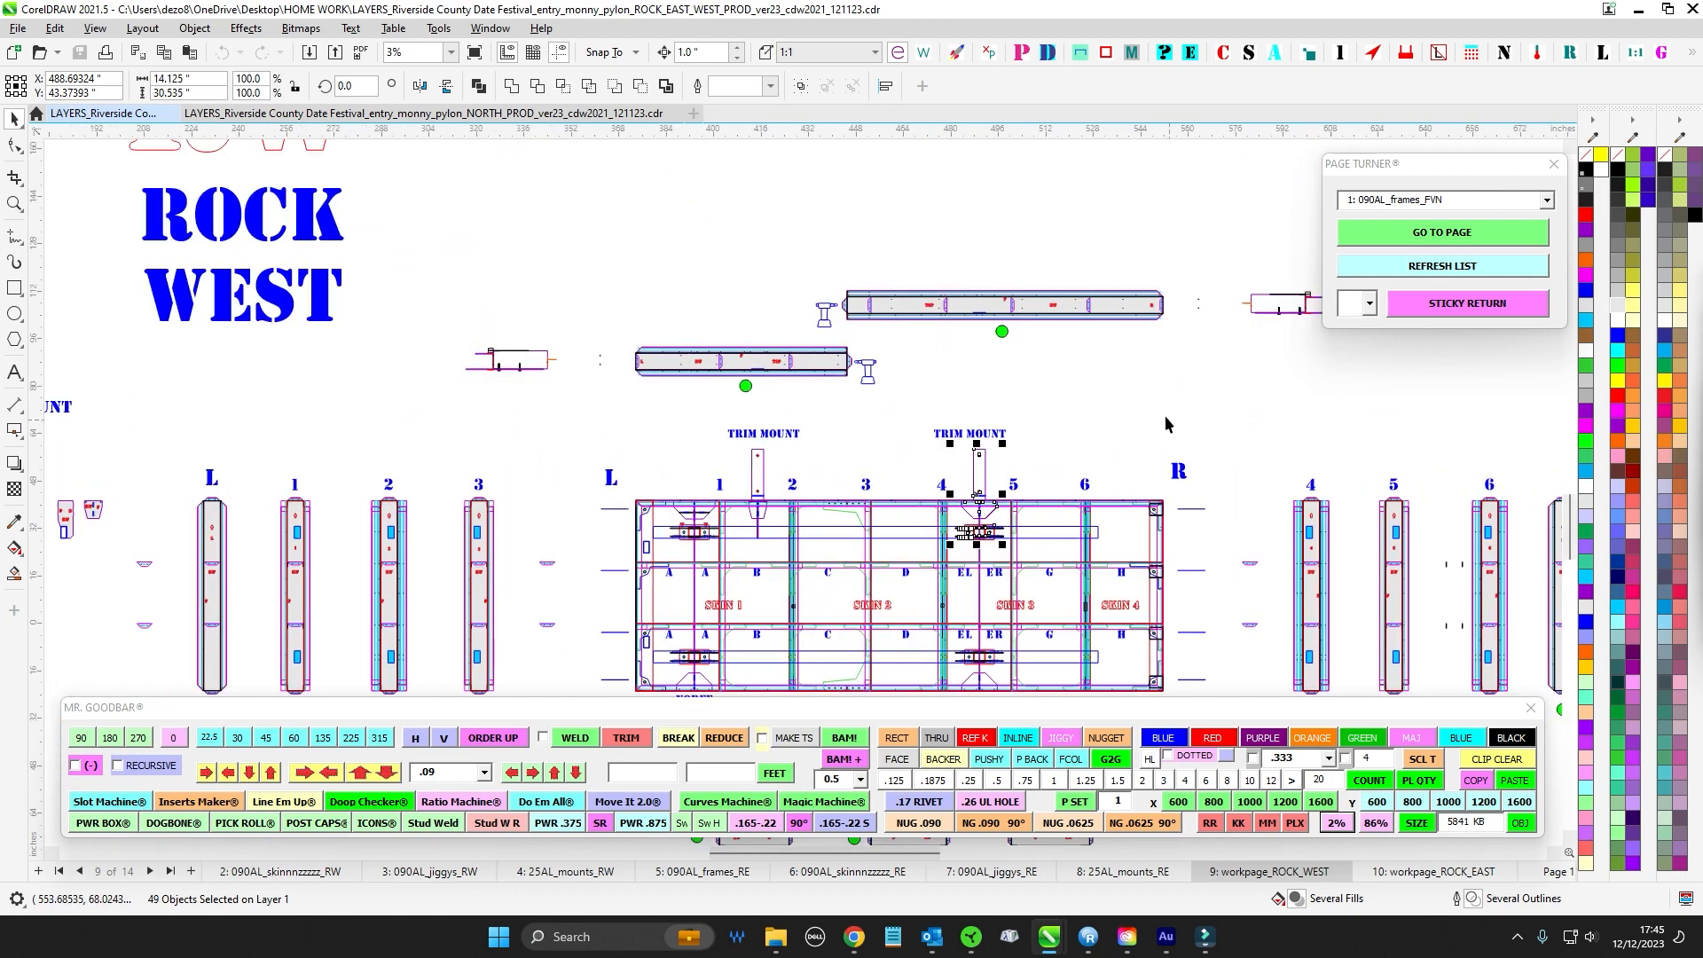
scroll(669, 371, "up", 4)
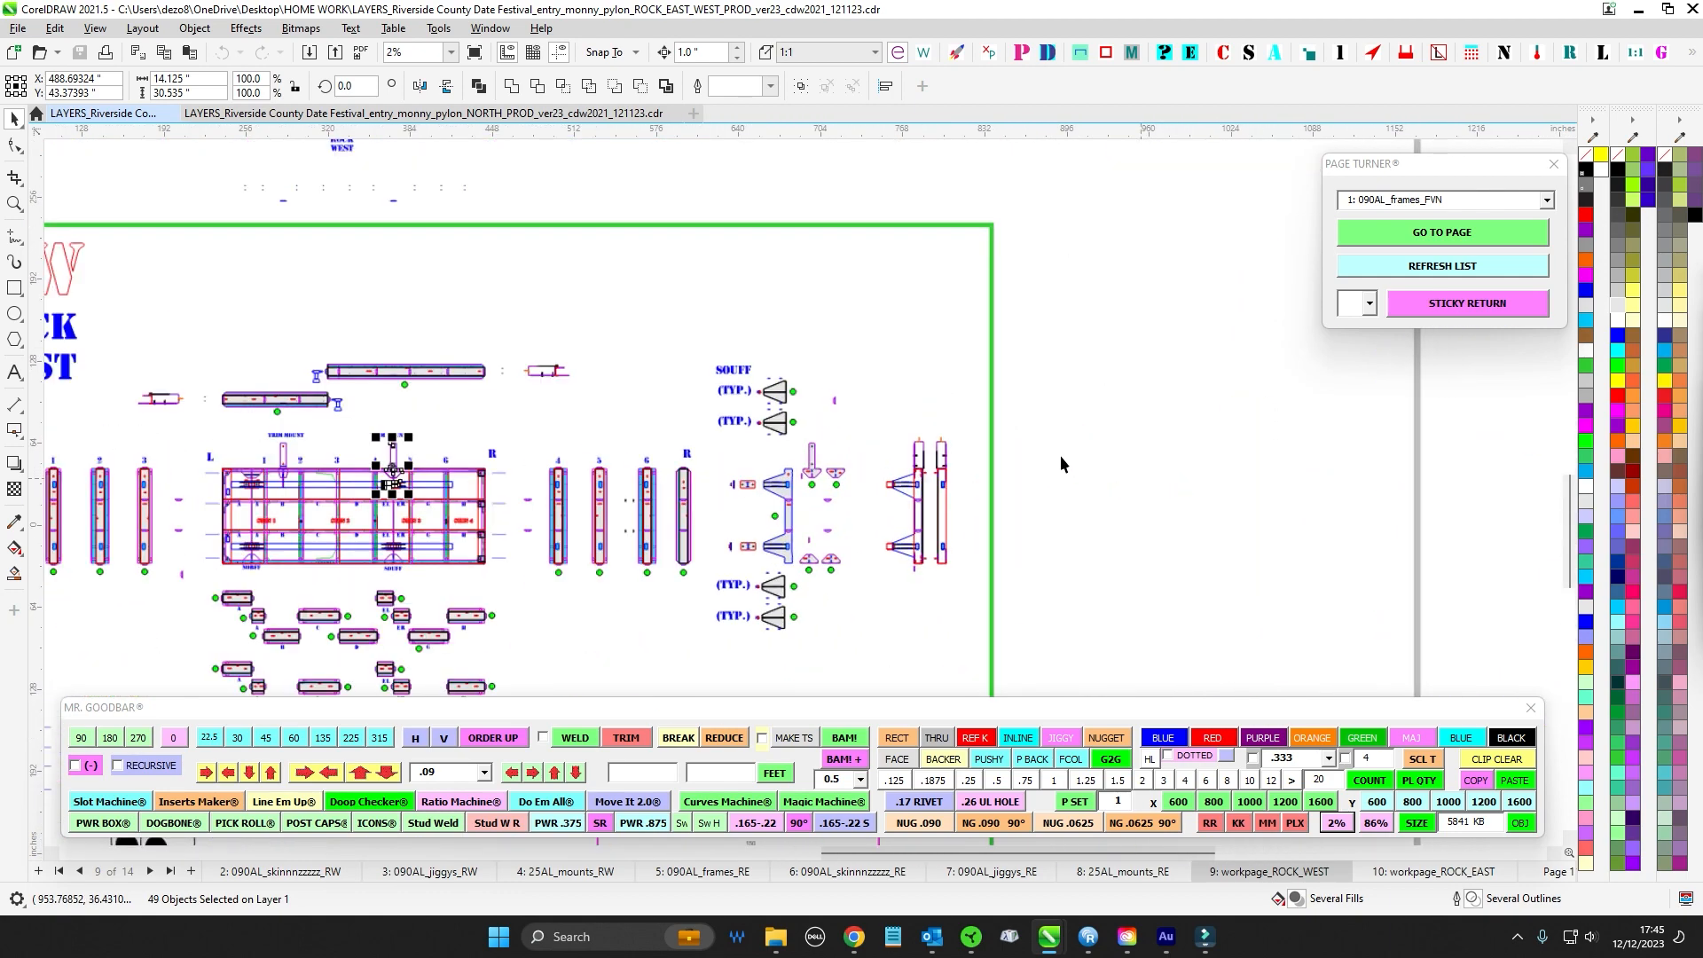
scroll(829, 390, "up", 5)
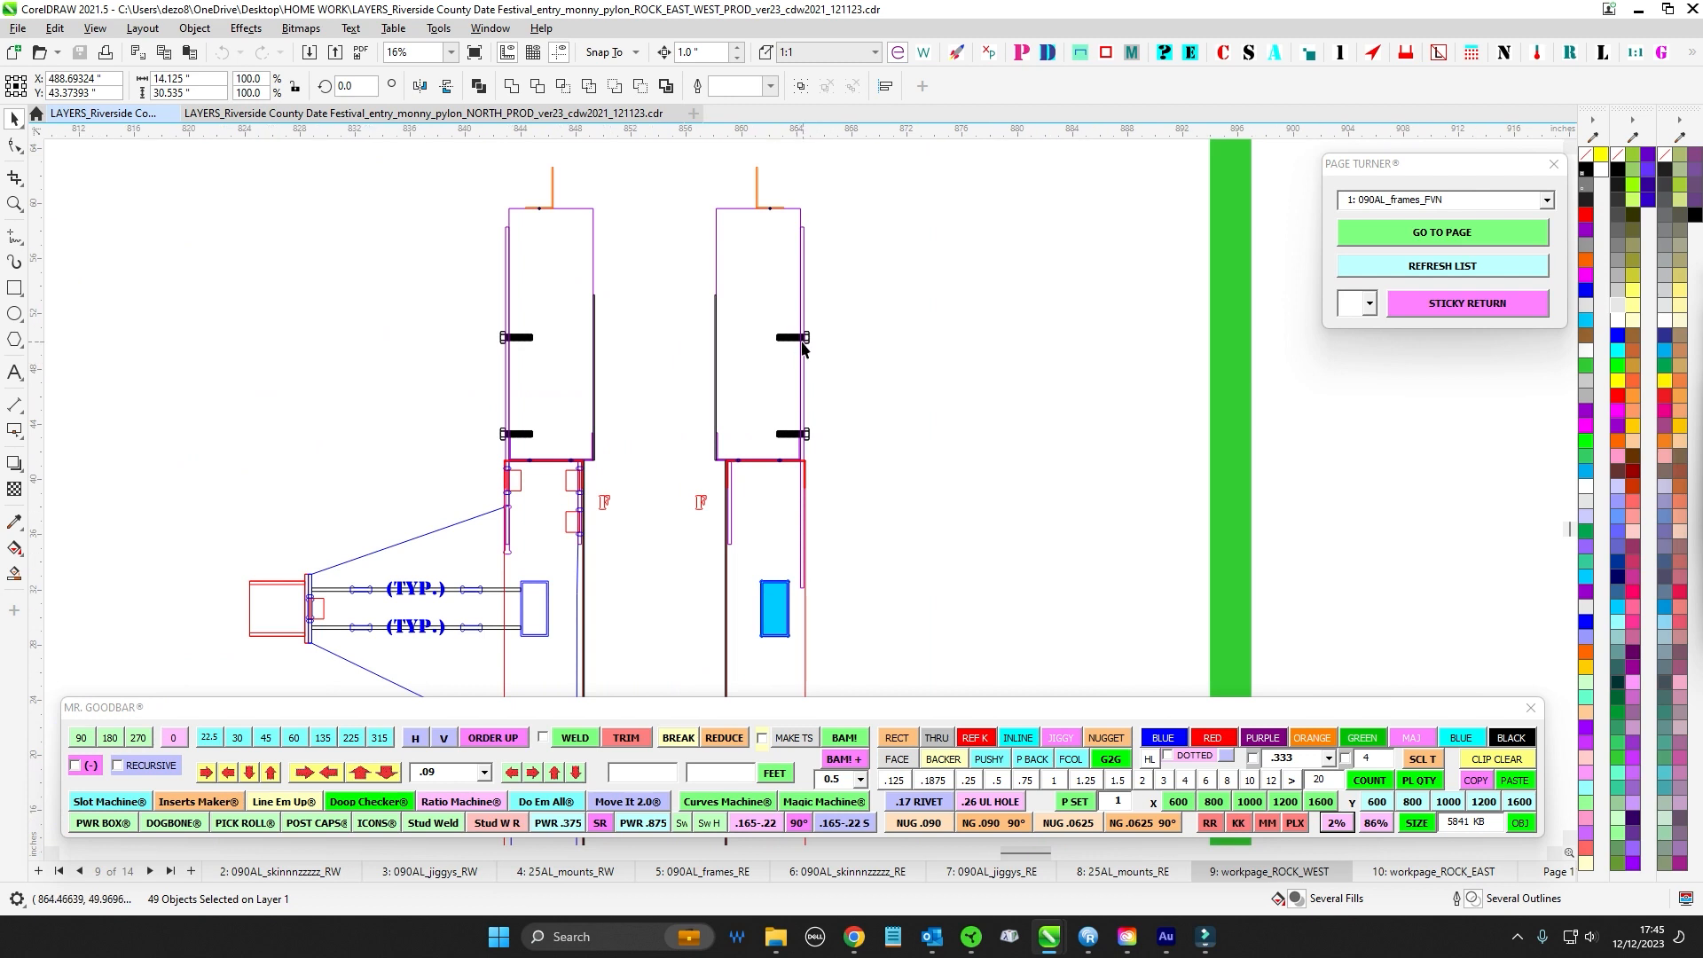
scroll(799, 417, "down", 1)
left_click_drag(862, 524, 860, 514)
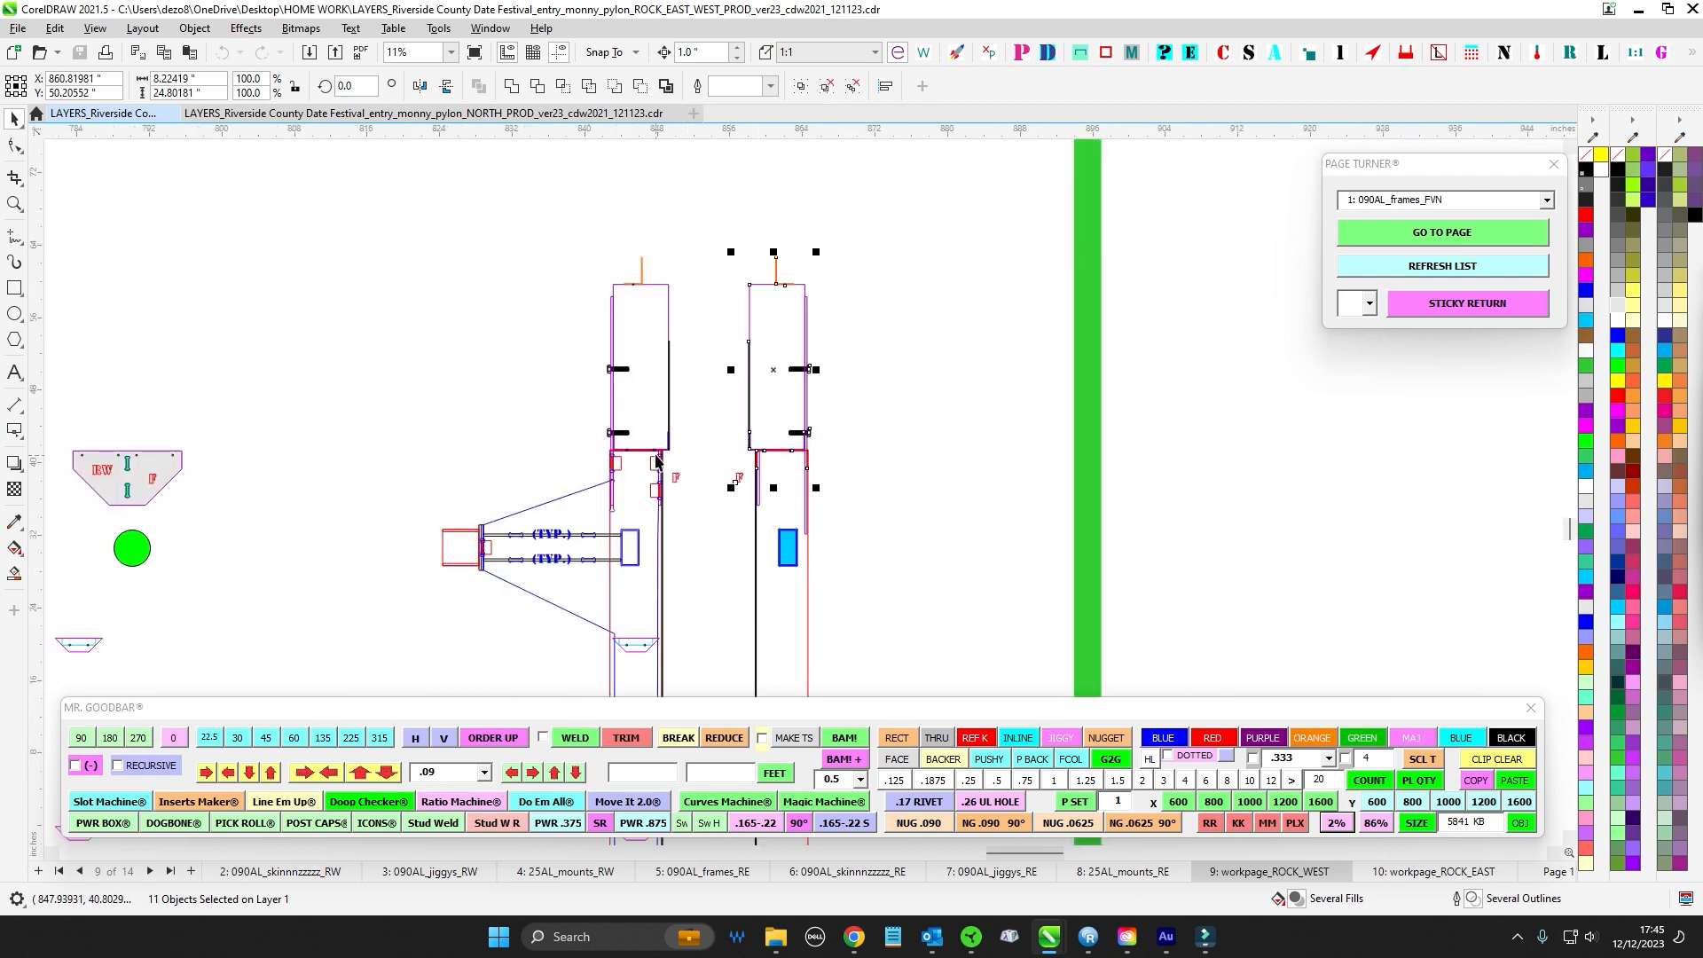
- Clear the section selection and select the narrow purple plate rectangle running beside the mounting bolts
scroll(813, 369, "up", 2)
left_click(865, 383)
scroll(863, 514, "down", 3)
scroll(818, 414, "up", 3)
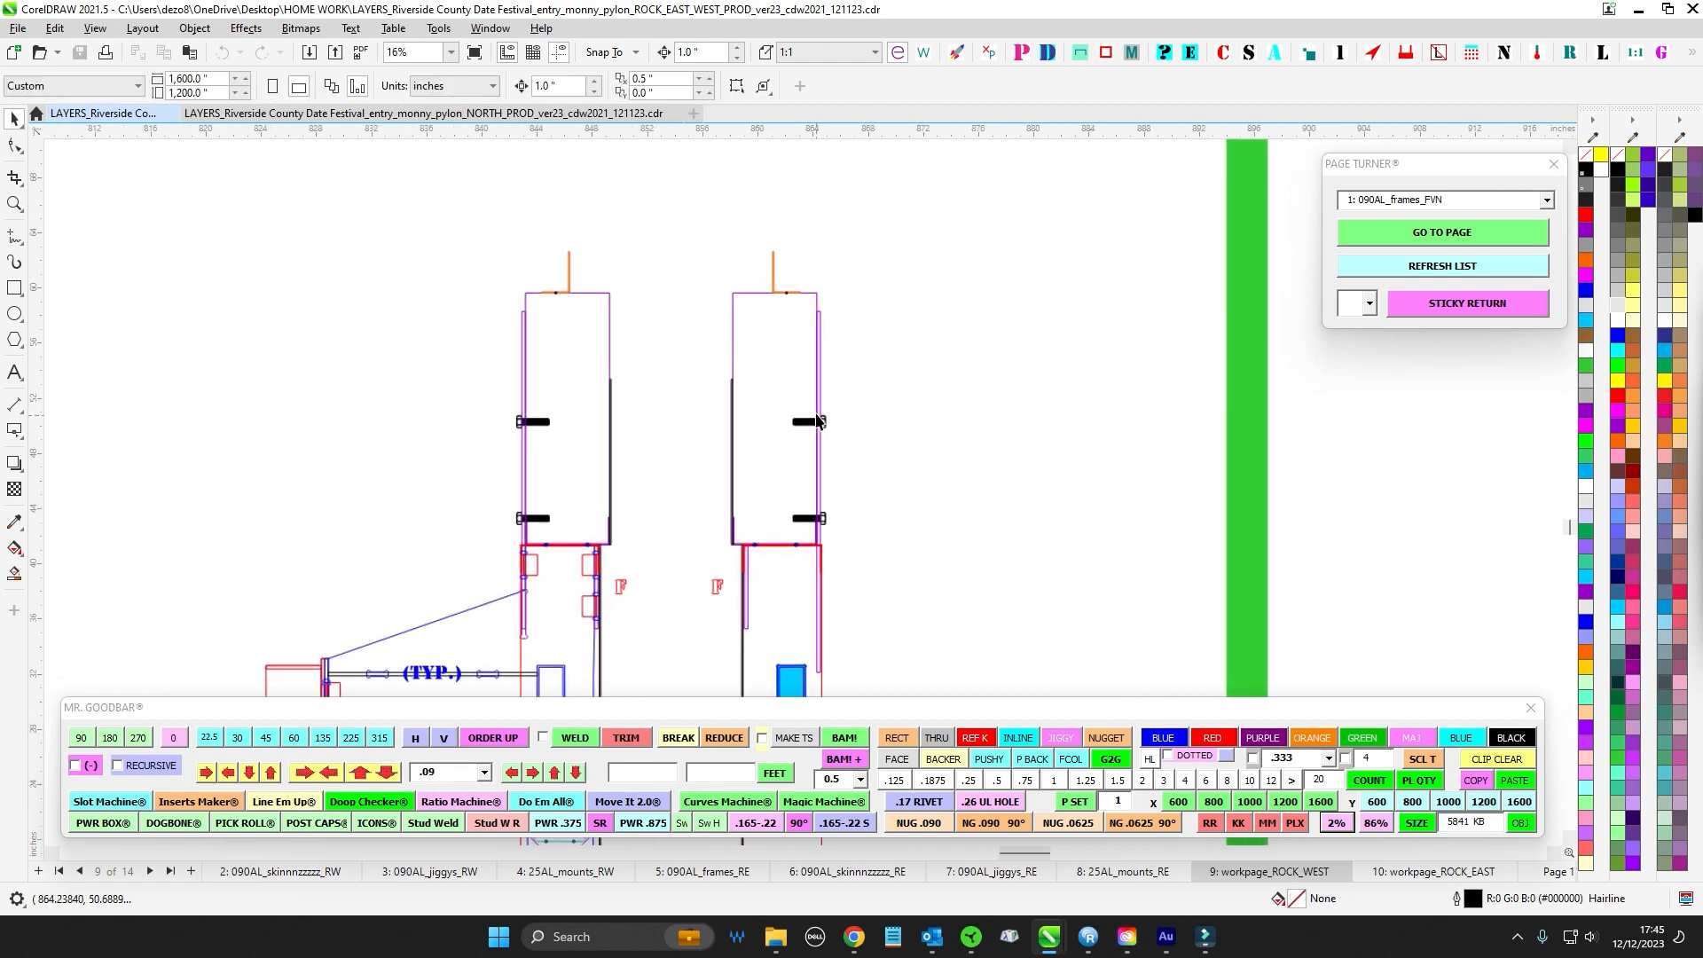
left_click(819, 395)
scroll(818, 395, "down", 3)
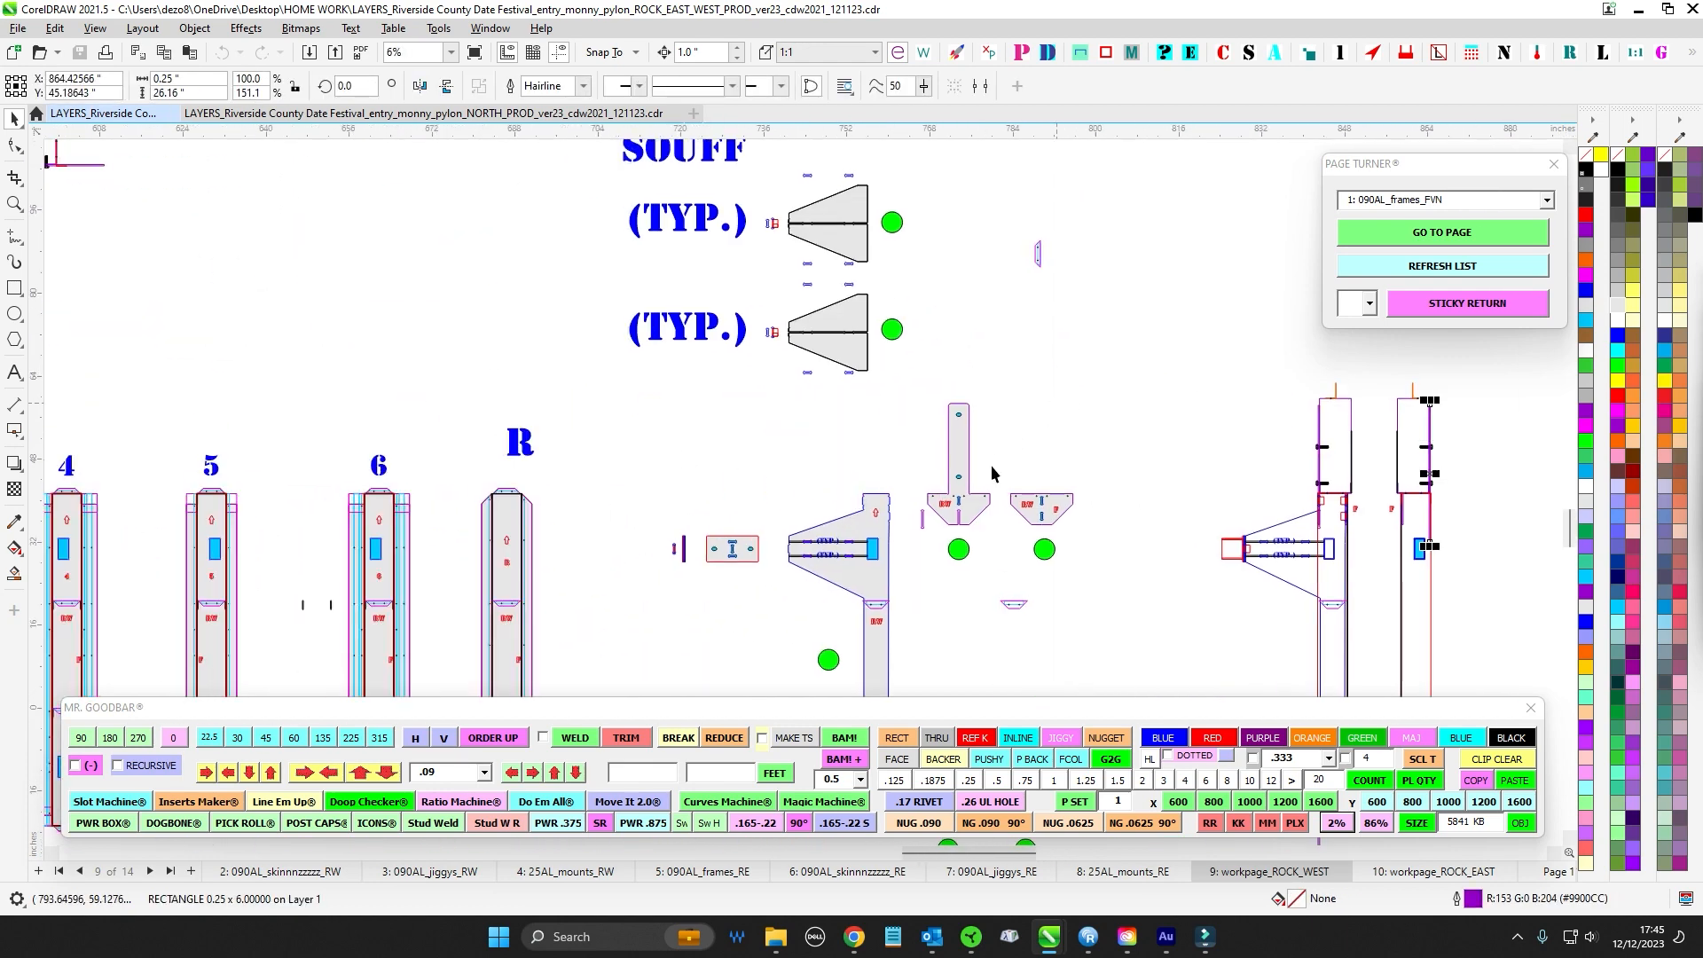
- Select the tall two-hole trim mount plate above the gusset plate next to the SOUFF side bracket
scroll(991, 467, "up", 3)
left_click_drag(901, 352, 981, 542)
scroll(985, 544, "down", 3)
left_click_drag(1038, 465, 801, 360)
scroll(802, 360, "down", 1)
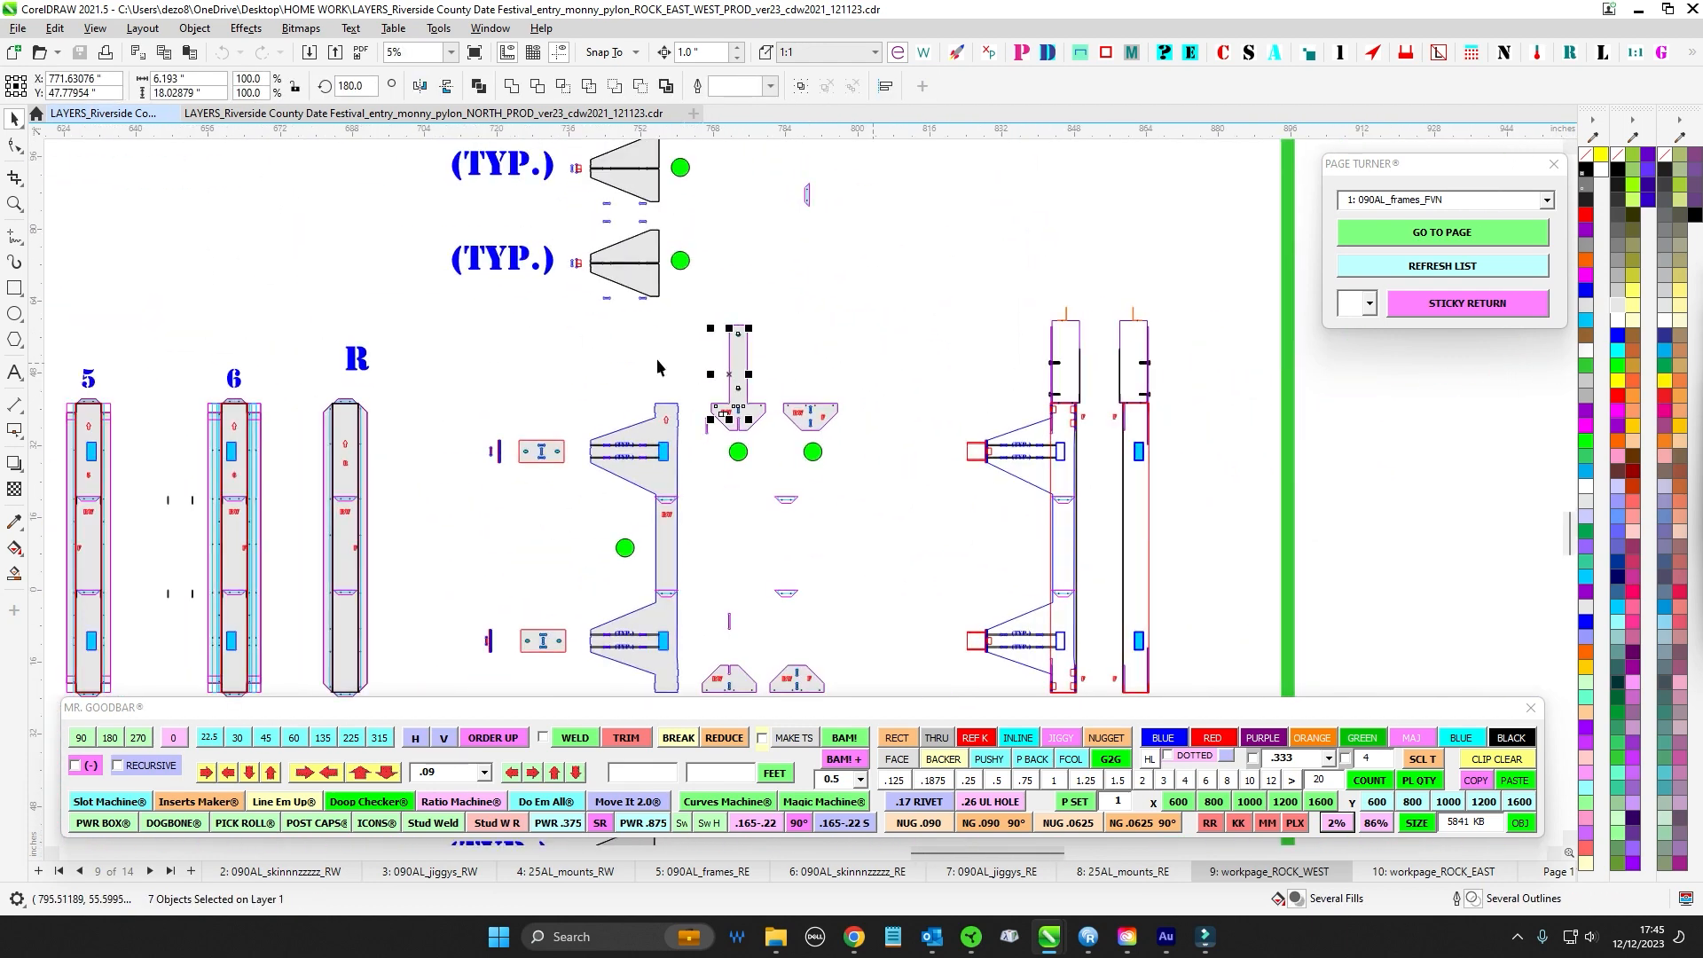
- Examine where the trim mount between posts 4 and 5 meets the Rock West frame and its bracket
left_click_drag(559, 376, 908, 391)
scroll(905, 399, "down", 3)
left_click_drag(188, 363, 567, 386)
scroll(566, 417, "up", 5)
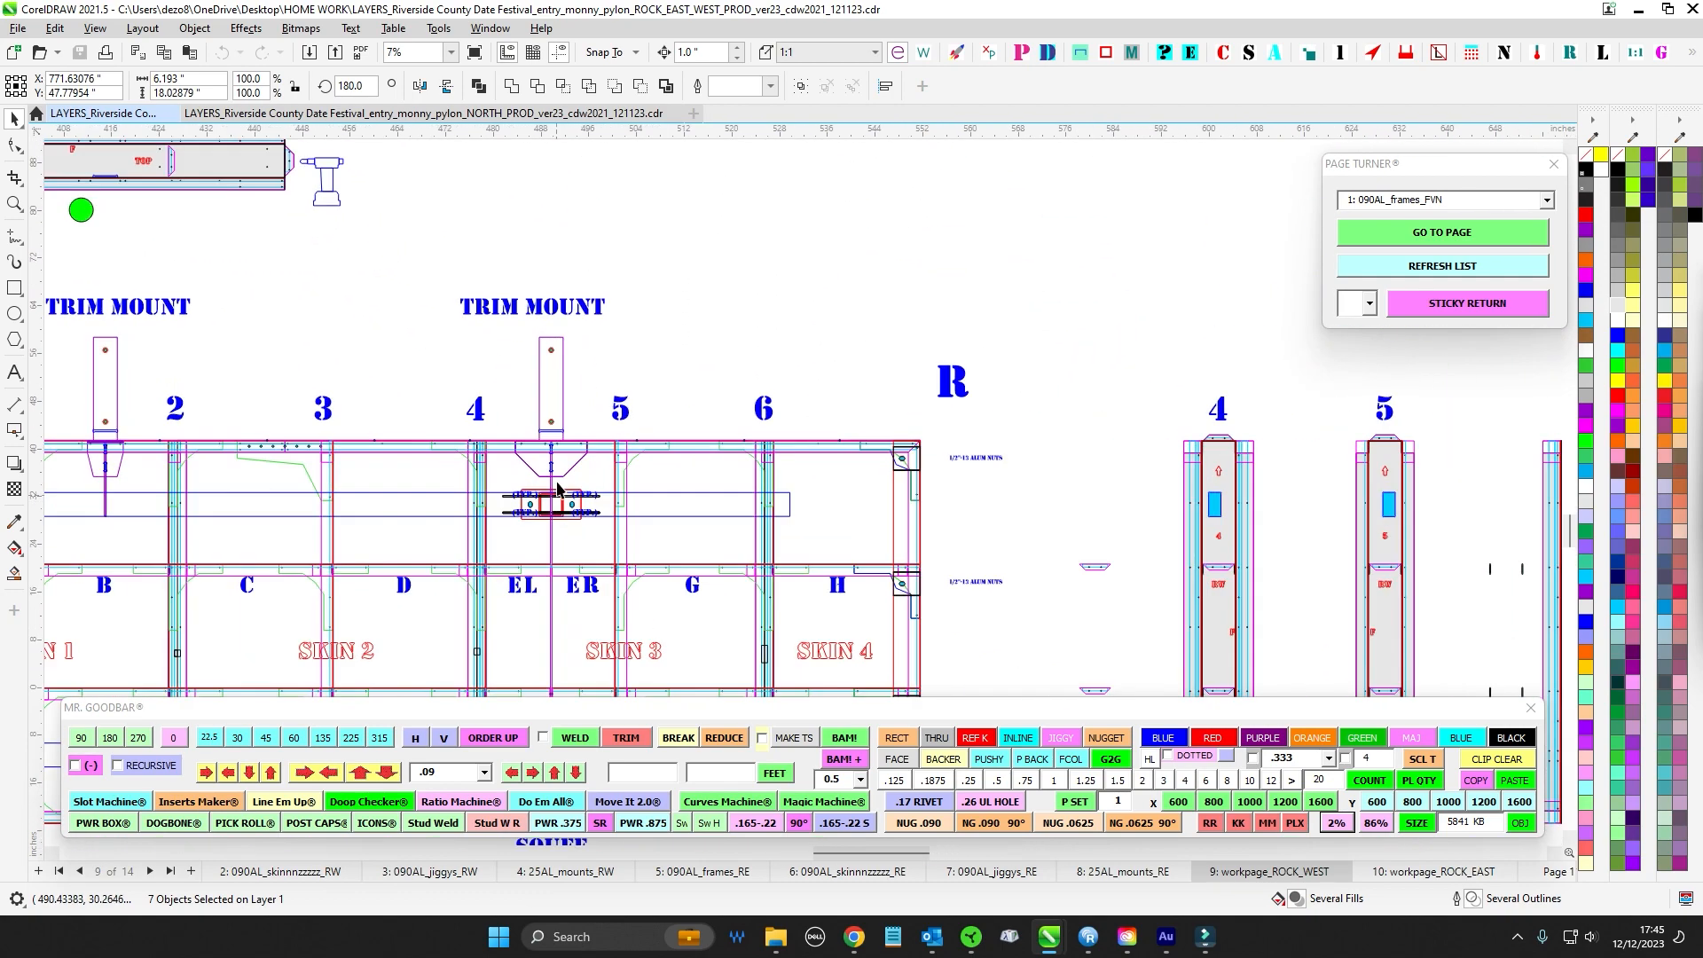
- Compare the trim mounts on the Rock West frame detail with those in the assembled elevation below BTM TRIM WEST
scroll(654, 331, "left", 2)
scroll(777, 401, "up", 1)
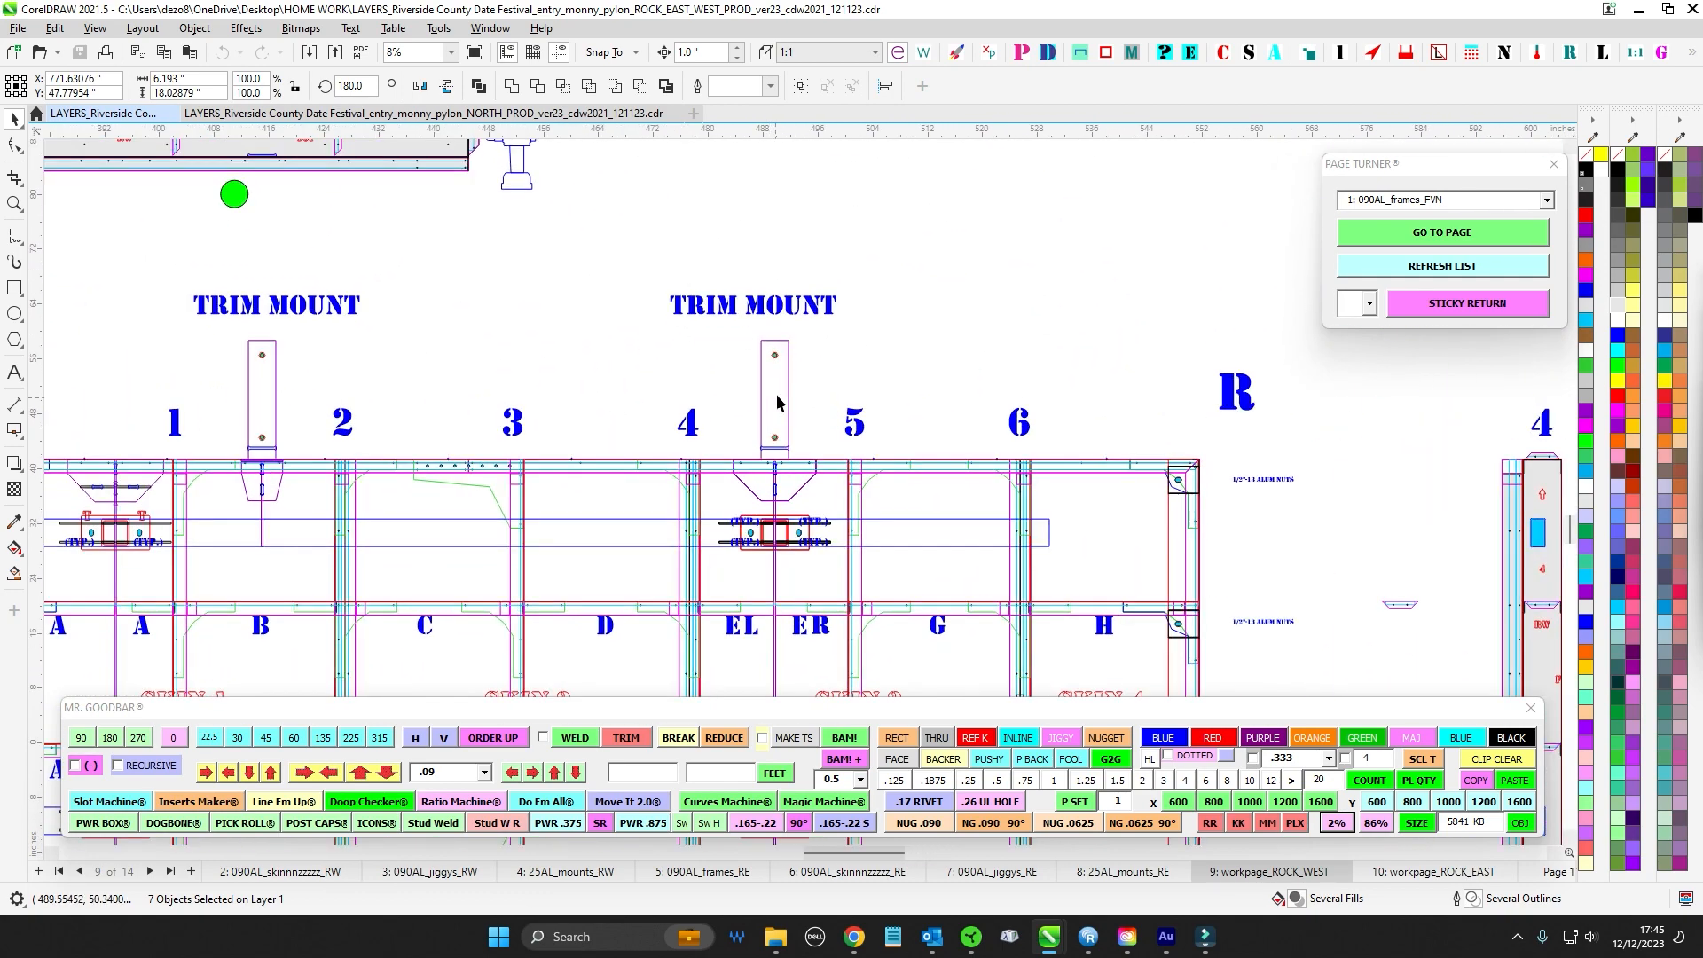
scroll(590, 383, "down", 1)
scroll(748, 533, "down", 3)
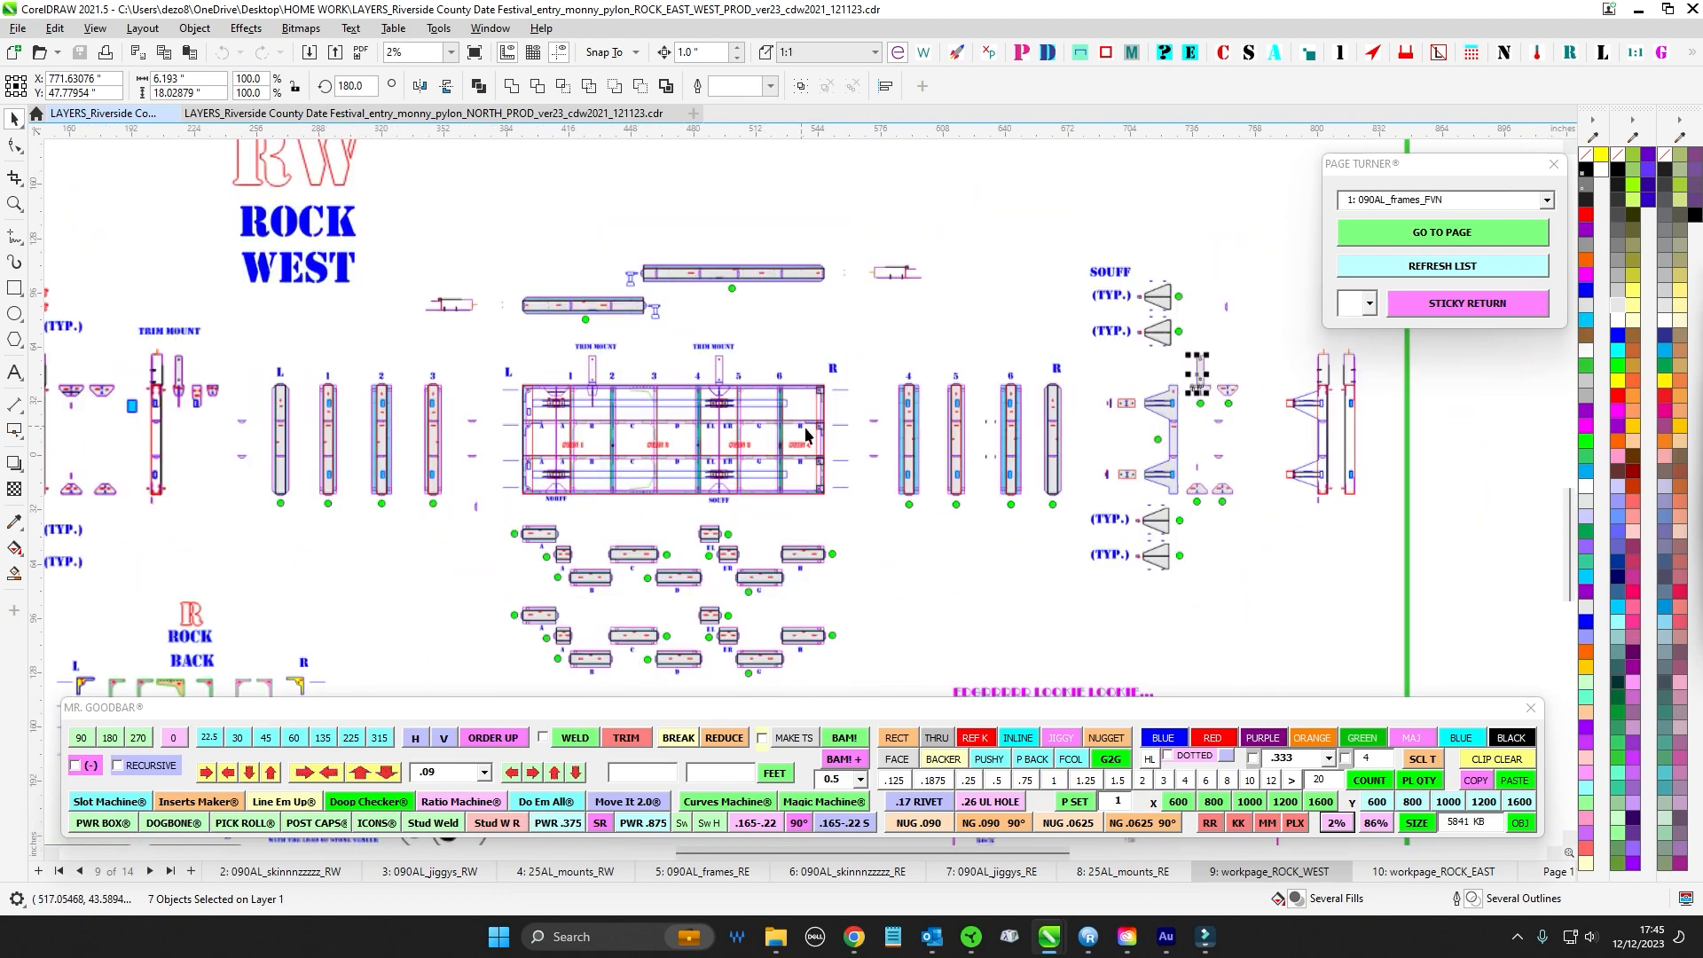
scroll(394, 407, "up", 4)
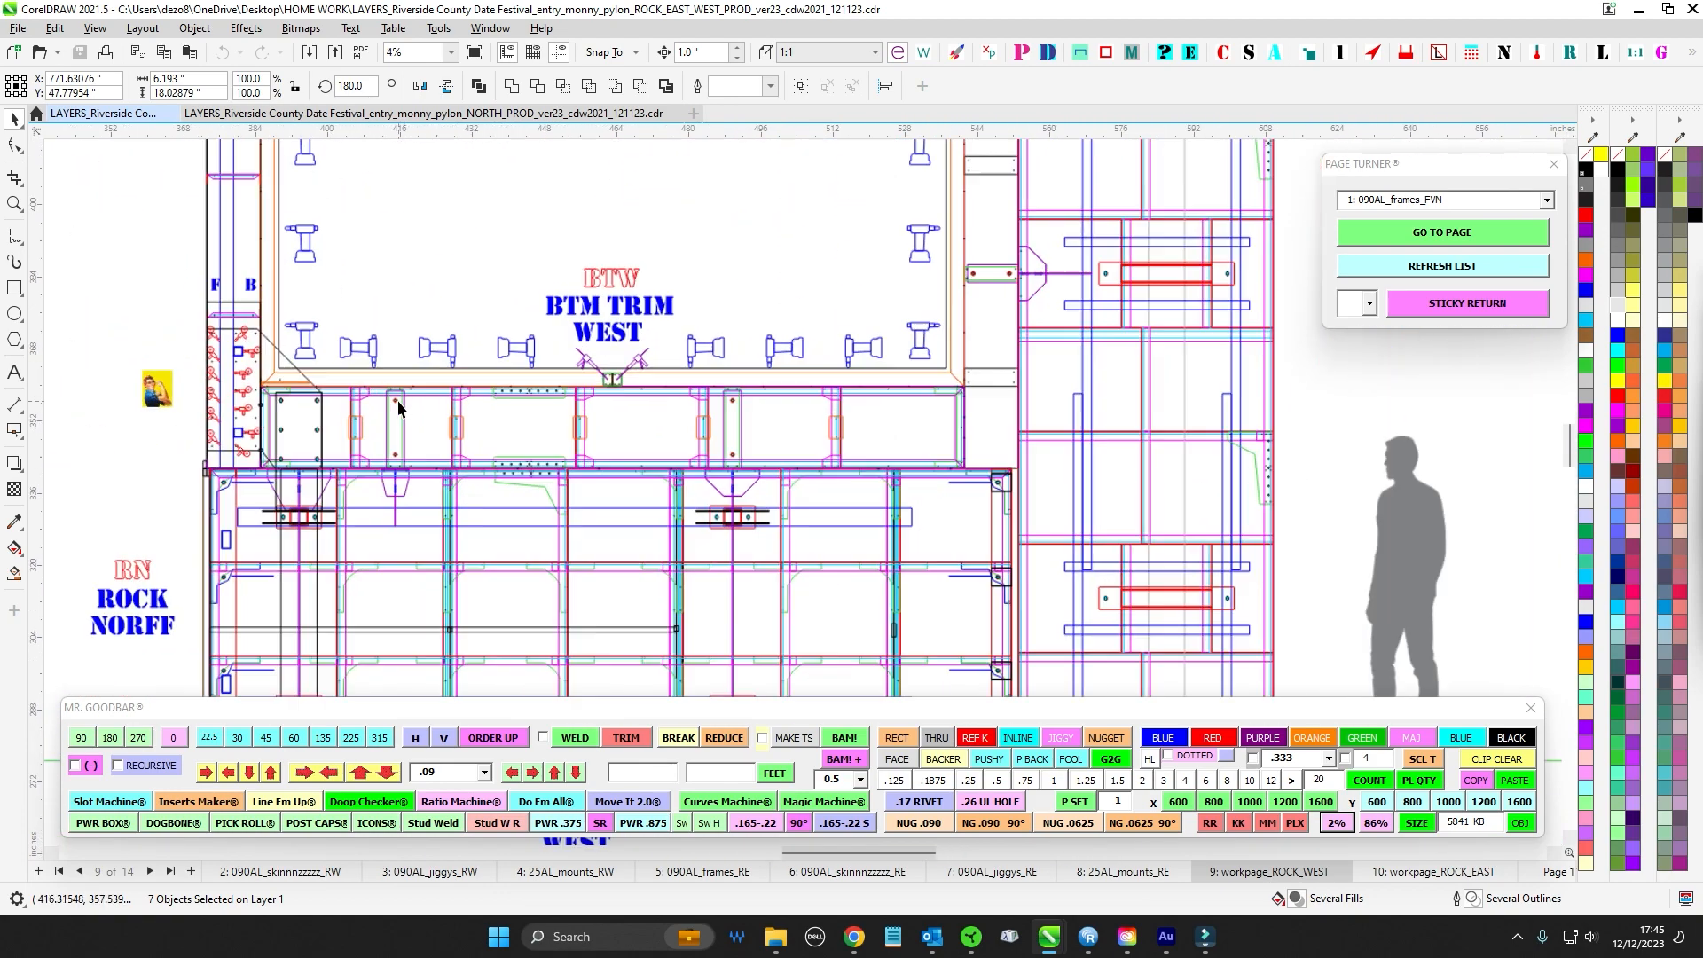
scroll(782, 403, "down", 2)
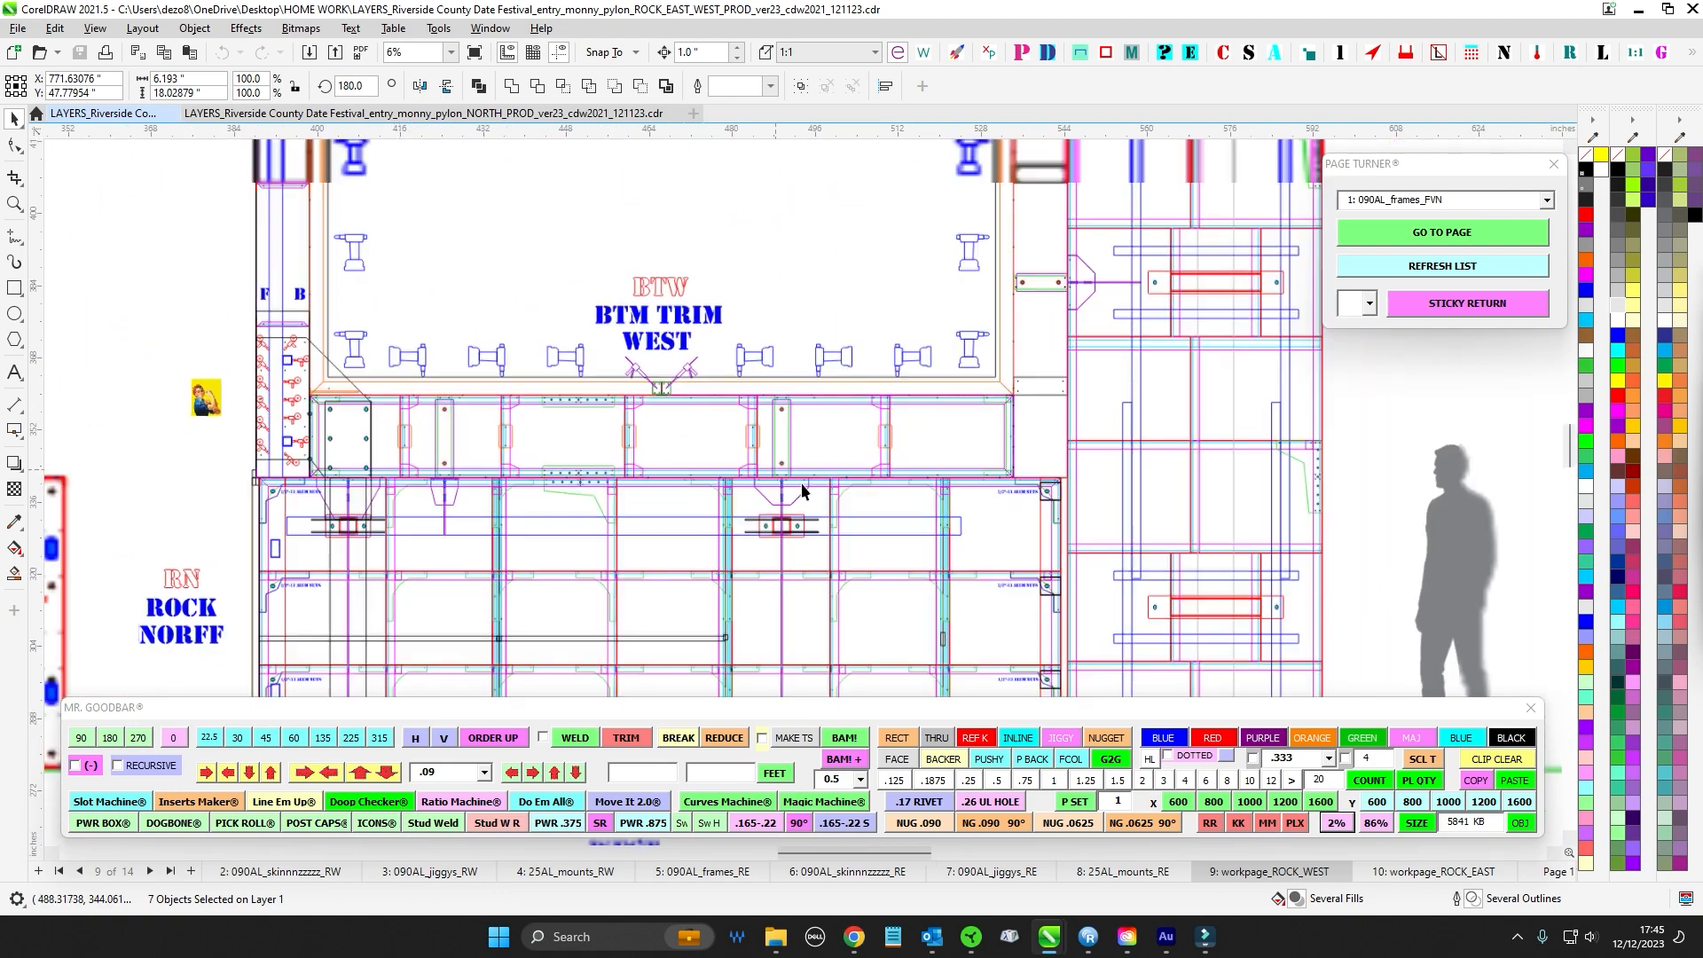
- Select the lowest trim mount assembly beside the Main Vert West frame, and narrow the selection to its tubes and bolted plate
scroll(626, 422, "up", 2)
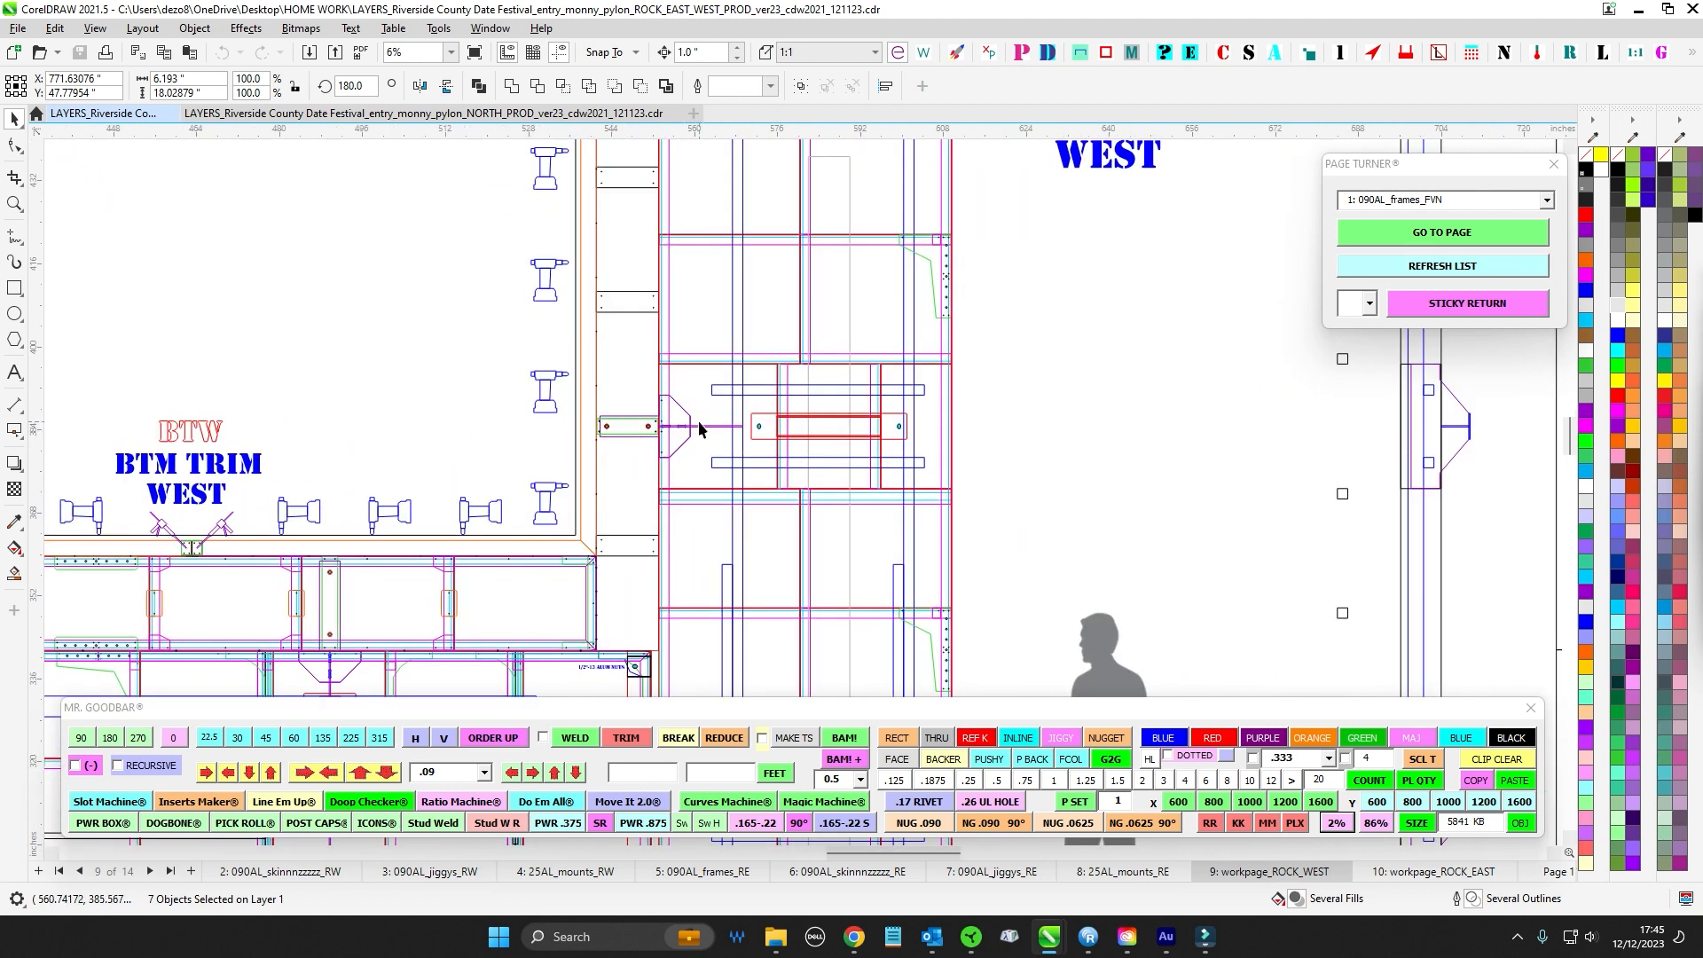
scroll(699, 429, "up", 1)
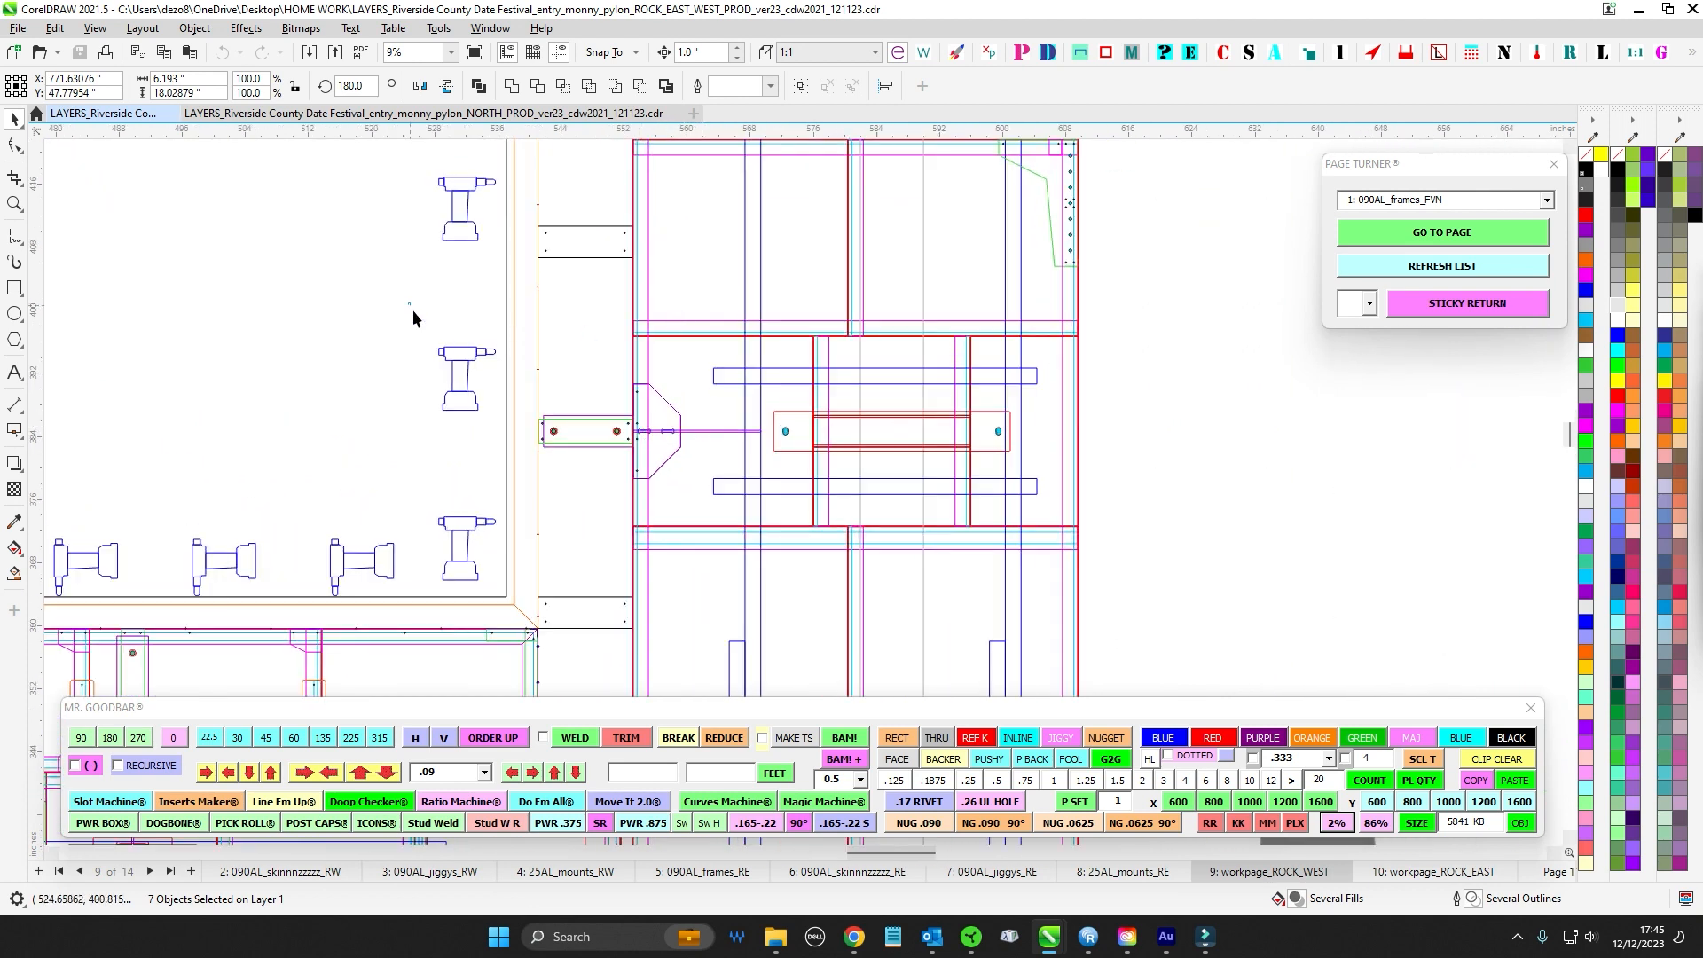
left_click_drag(411, 307, 1110, 560)
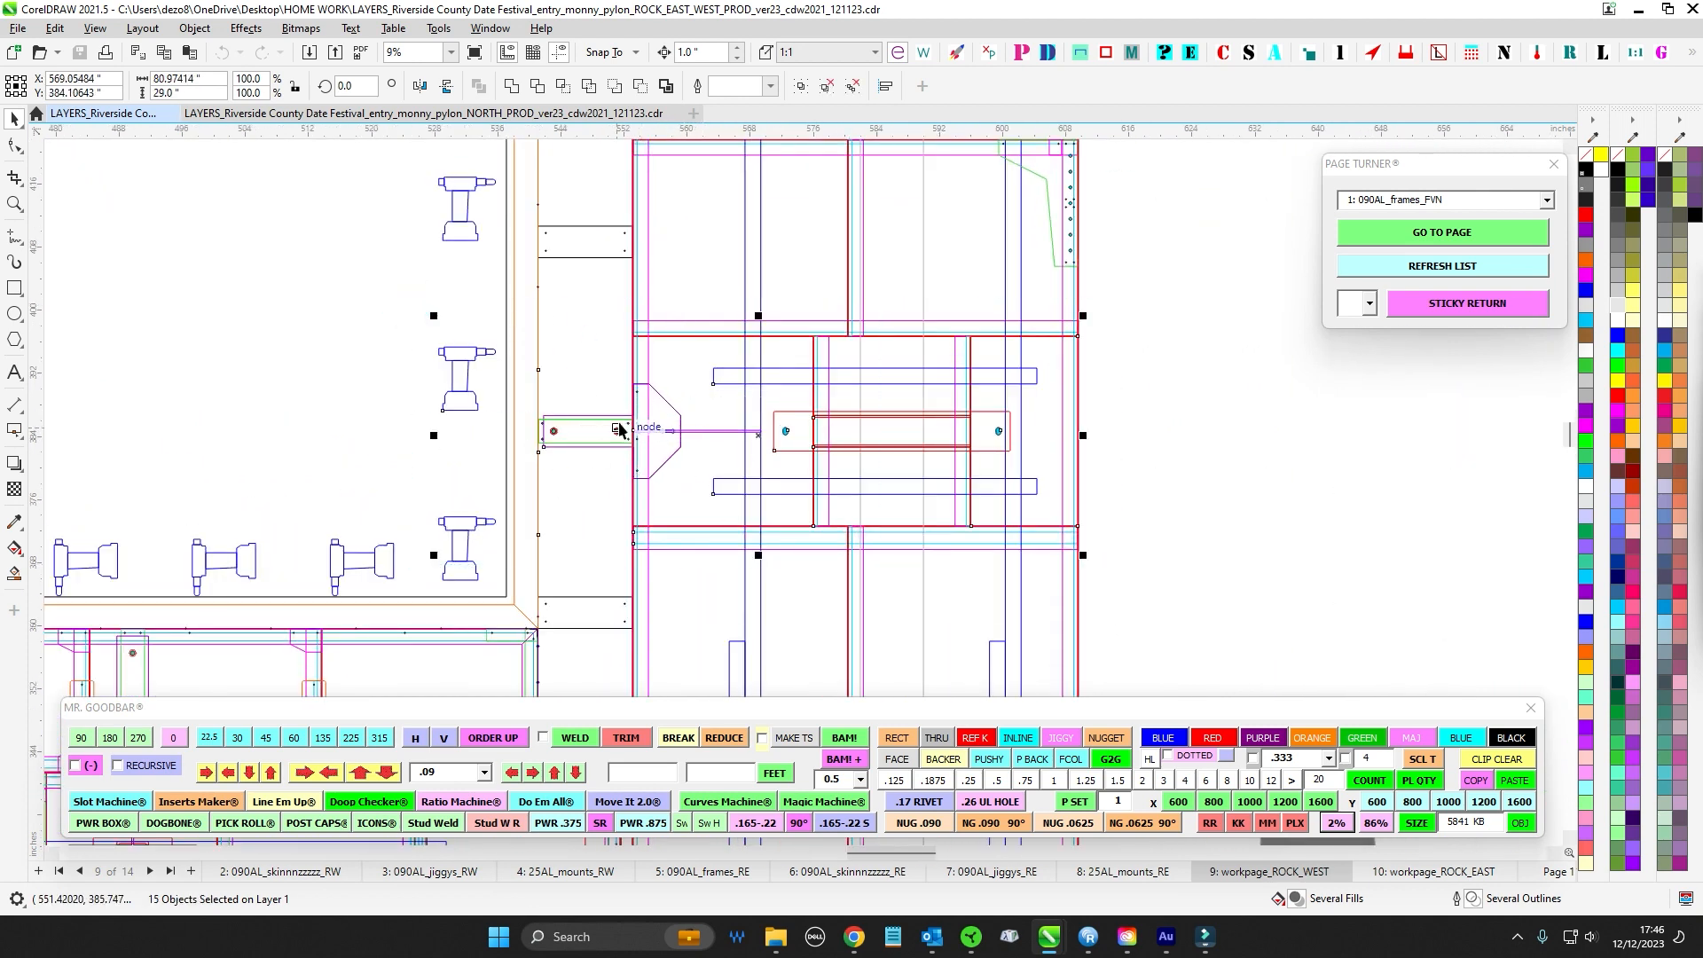
left_click_drag(693, 295, 1074, 551)
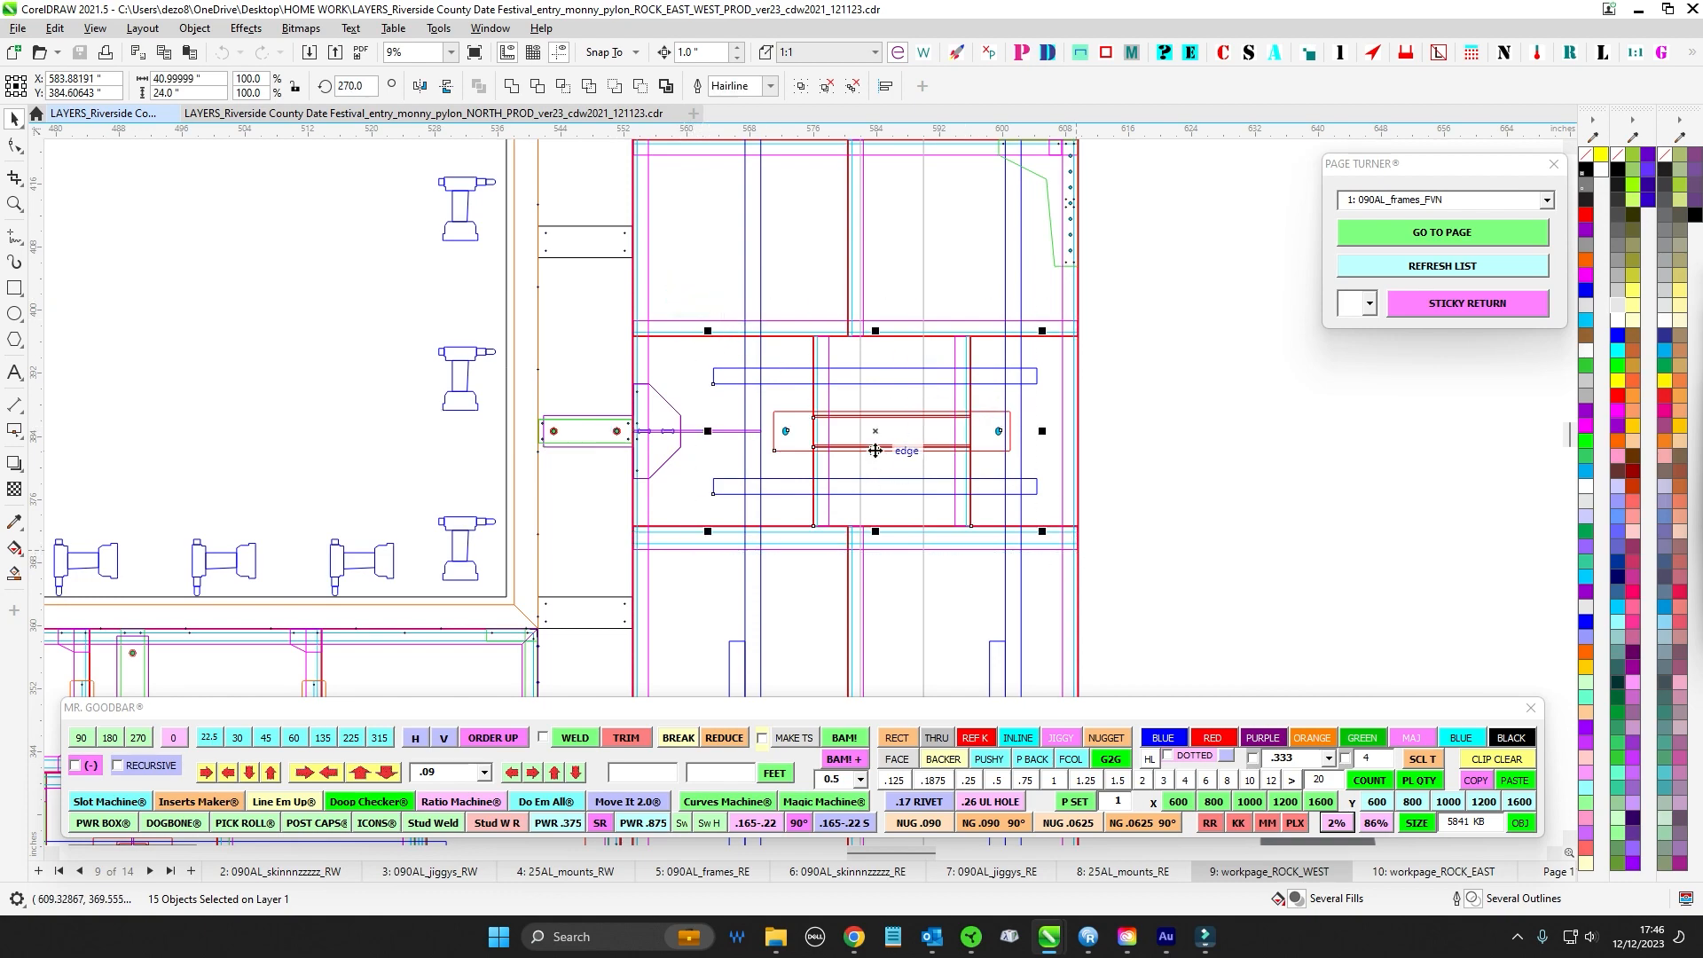
- Select the middle trim mount assembly between Vert Trim West and Main Vert West, including its plate, gusset and tubes
scroll(875, 451, "down", 2)
left_click_drag(842, 369, 769, 577)
scroll(753, 370, "up", 2)
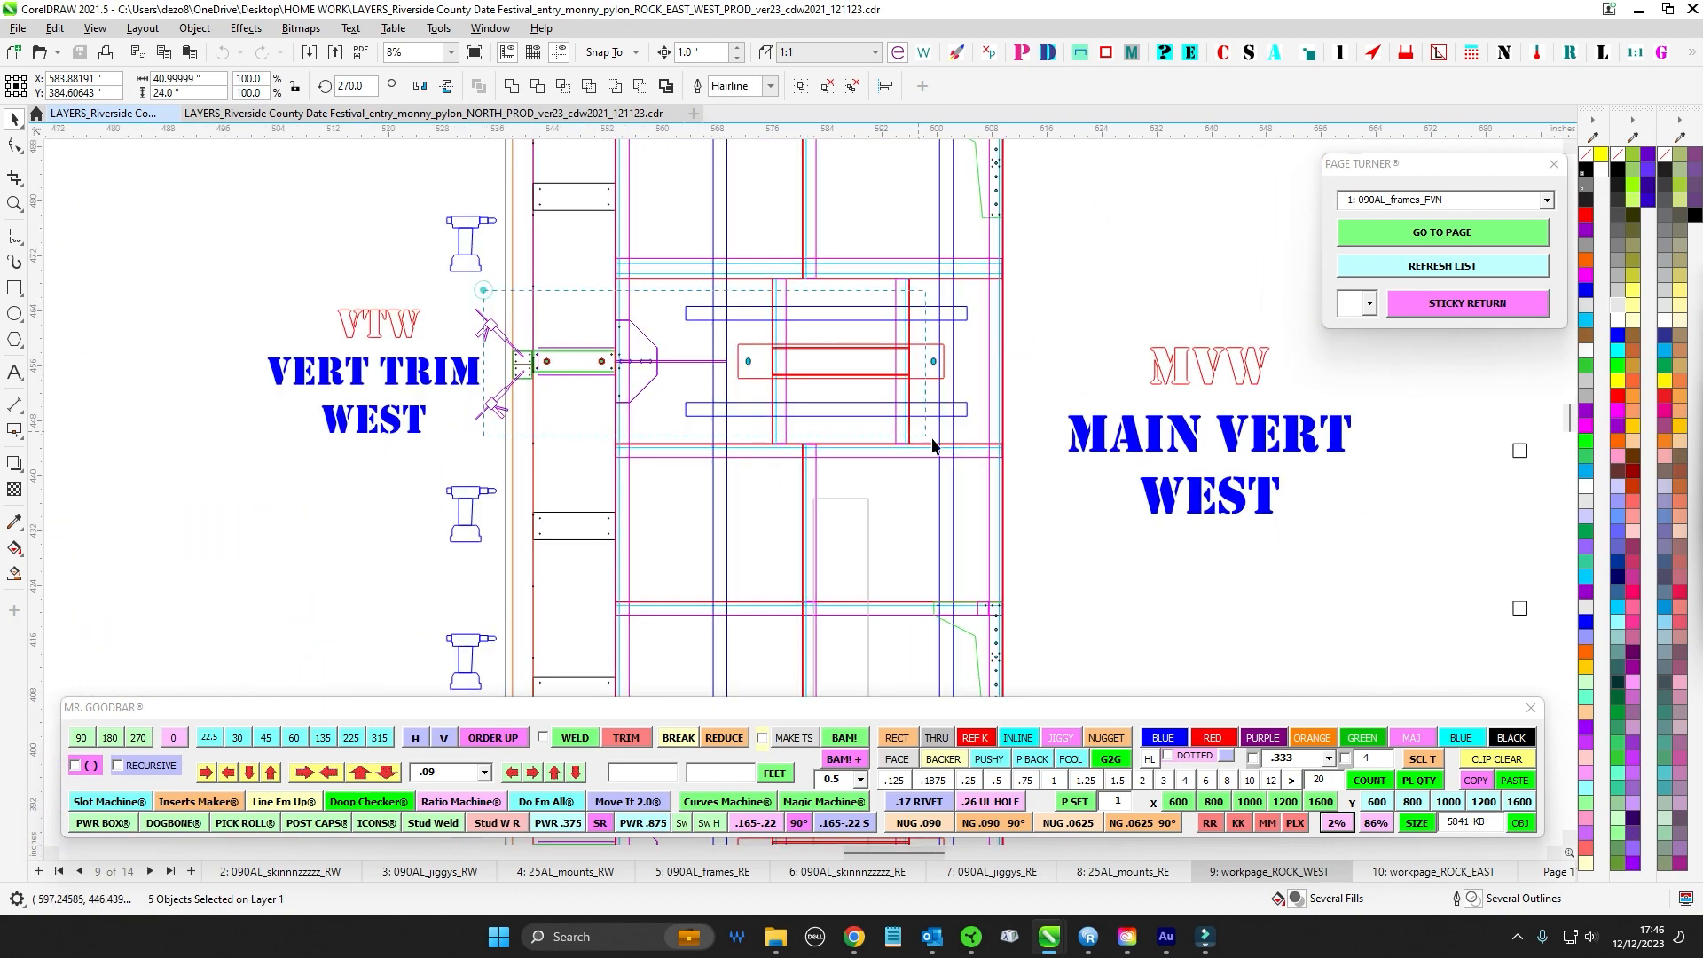
left_click_drag(931, 439, 986, 441)
scroll(805, 361, "down", 2)
scroll(621, 391, "up", 2)
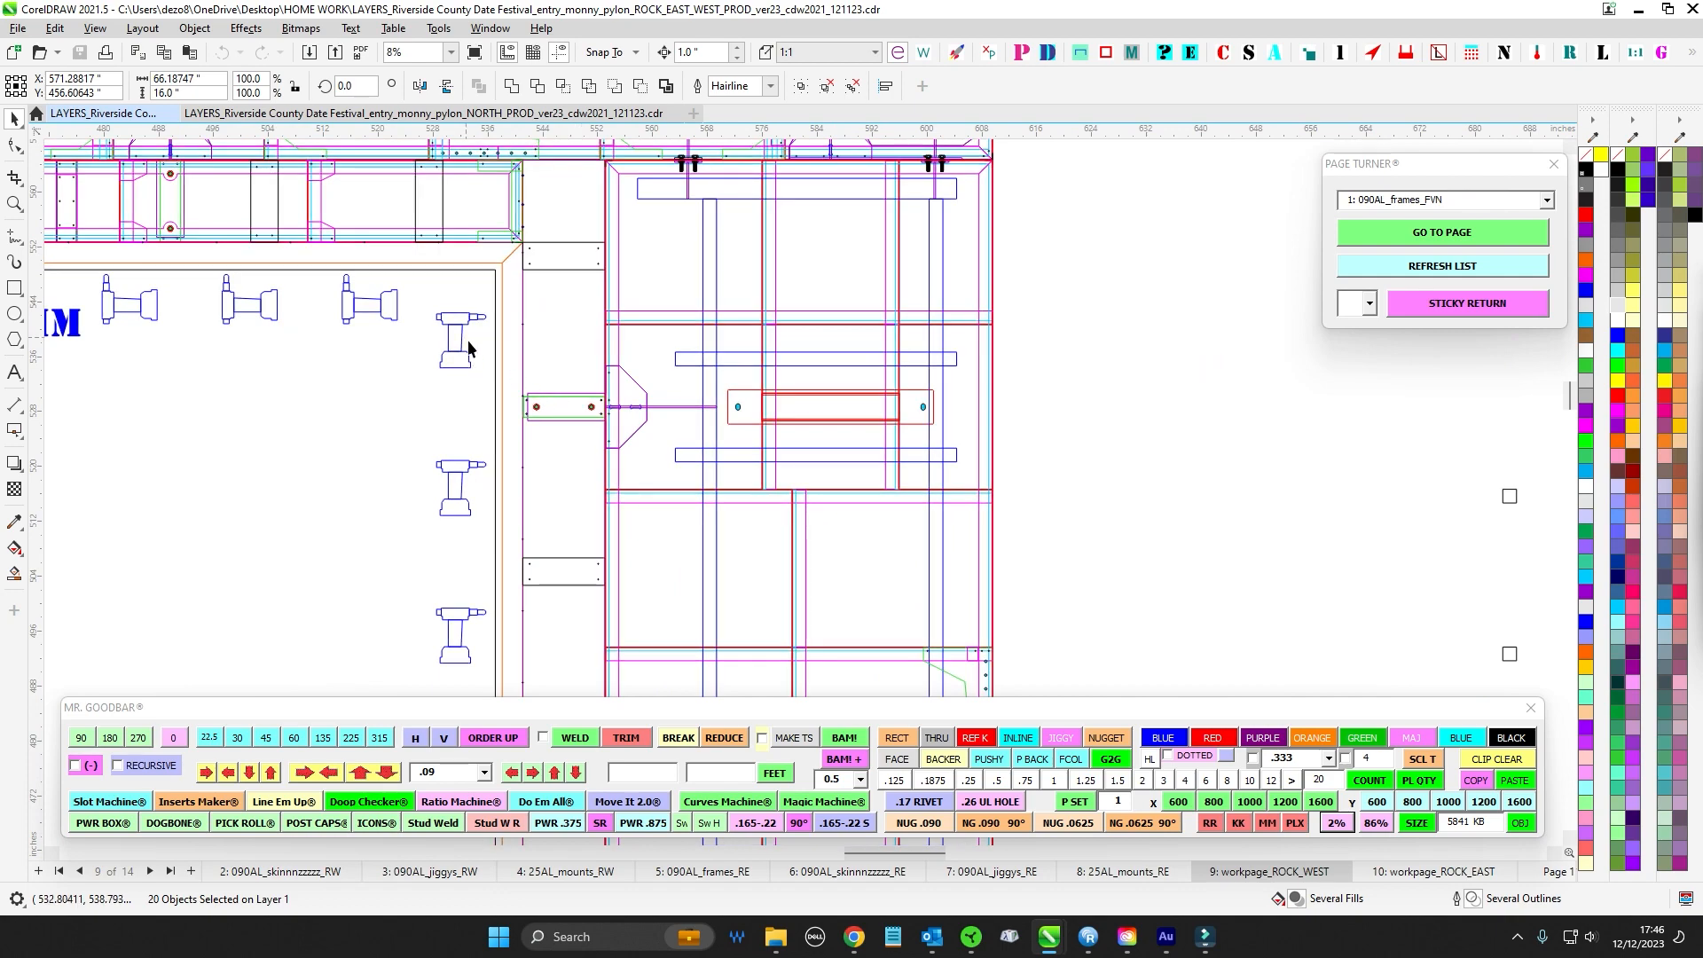
- Select the uppermost trim mount assembly connecting the vertical trim to the Main Vert West frame
left_click_drag(464, 335, 980, 506)
scroll(980, 505, "down", 1)
left_click_drag(617, 472, 1054, 551)
- Select the two-bolt trim mount and gusset above Top Trim West, on the side nearer the Main Vert West frame
scroll(733, 328, "up", 2)
left_click_drag(796, 453, 636, 252)
key("ctrl+z")
left_click(799, 596)
scroll(799, 597, "down", 1)
left_click_drag(799, 596, 880, 628)
left_click_drag(904, 631, 617, 216)
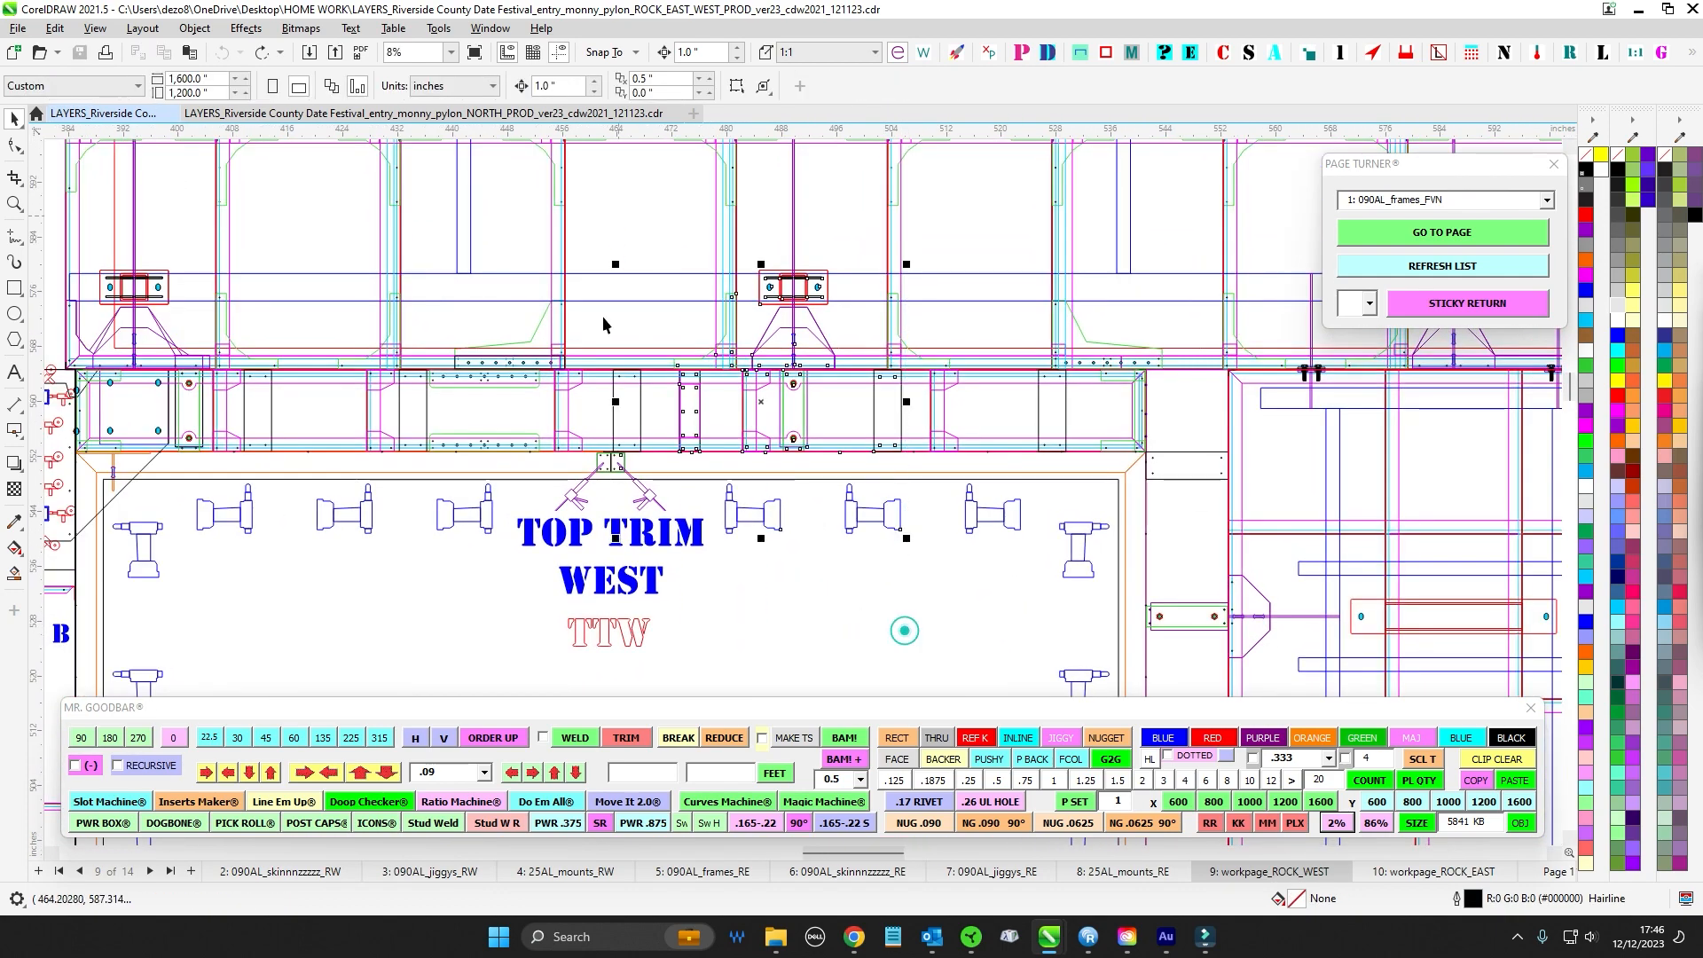
- Select the two-bolt trim mount of Top Trim West beside the Front Vert Norff corner plate
scroll(603, 325, "down", 2)
left_click_drag(369, 467, 390, 334)
scroll(515, 523, "up", 1)
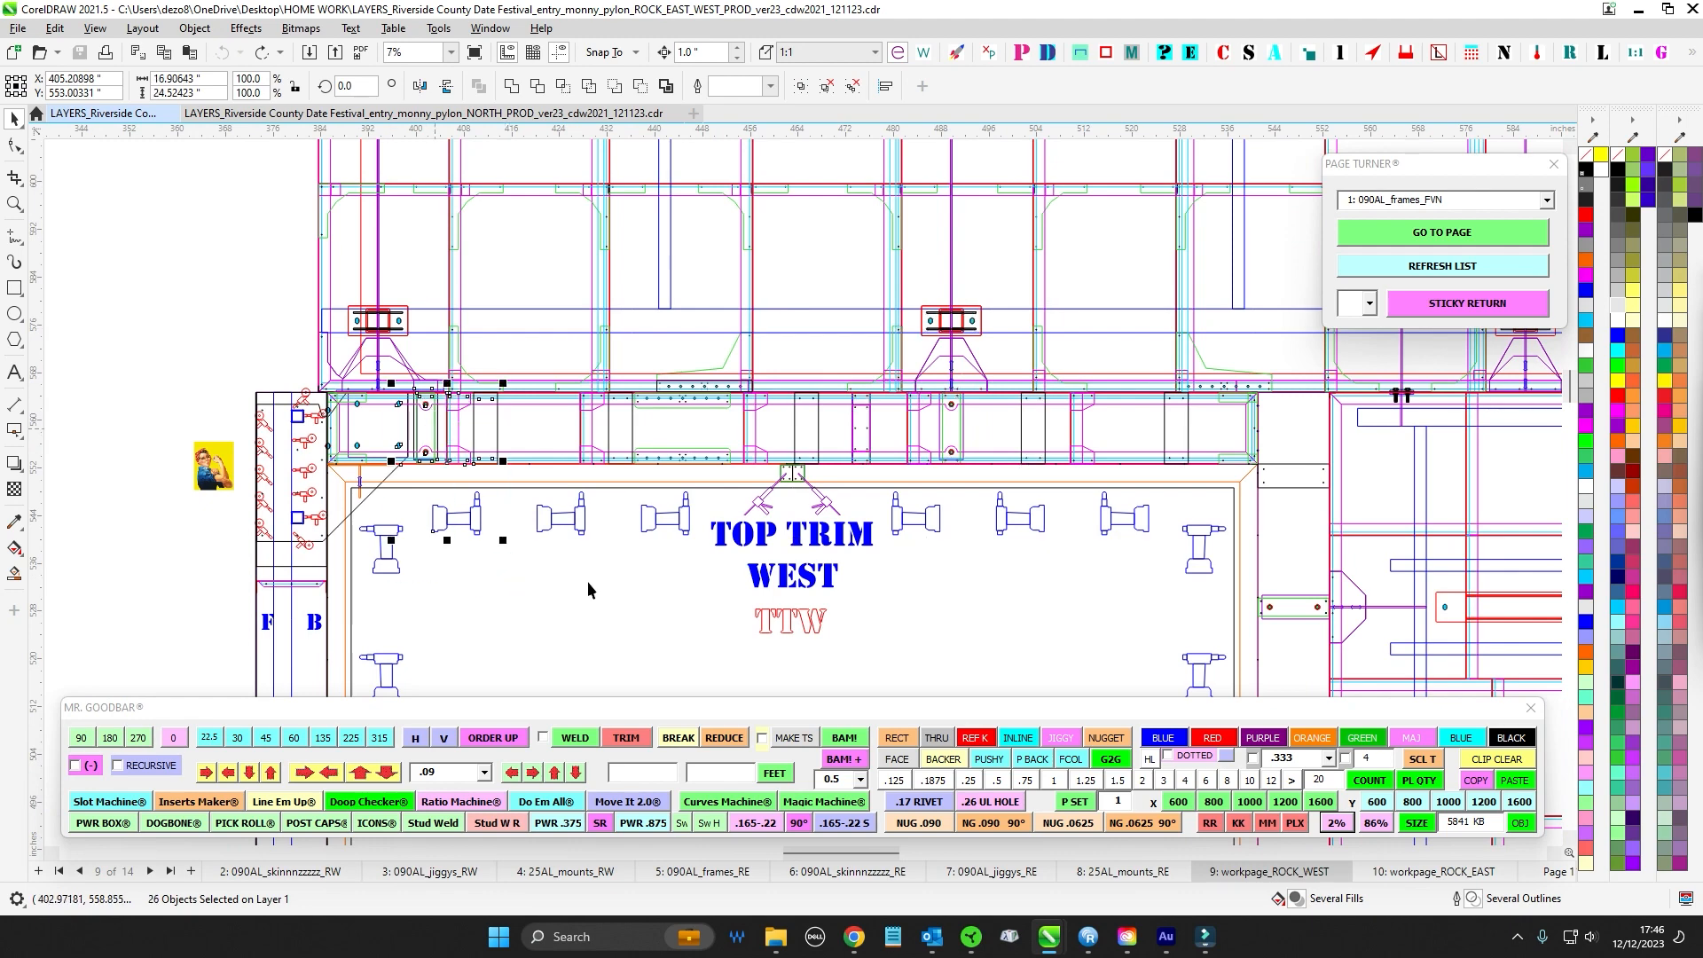
- Clear the selection and return to the separate Rock West frame detail below the assembled elevation
scroll(603, 461, "down", 5)
scroll(1109, 391, "down", 3)
left_click(1094, 365)
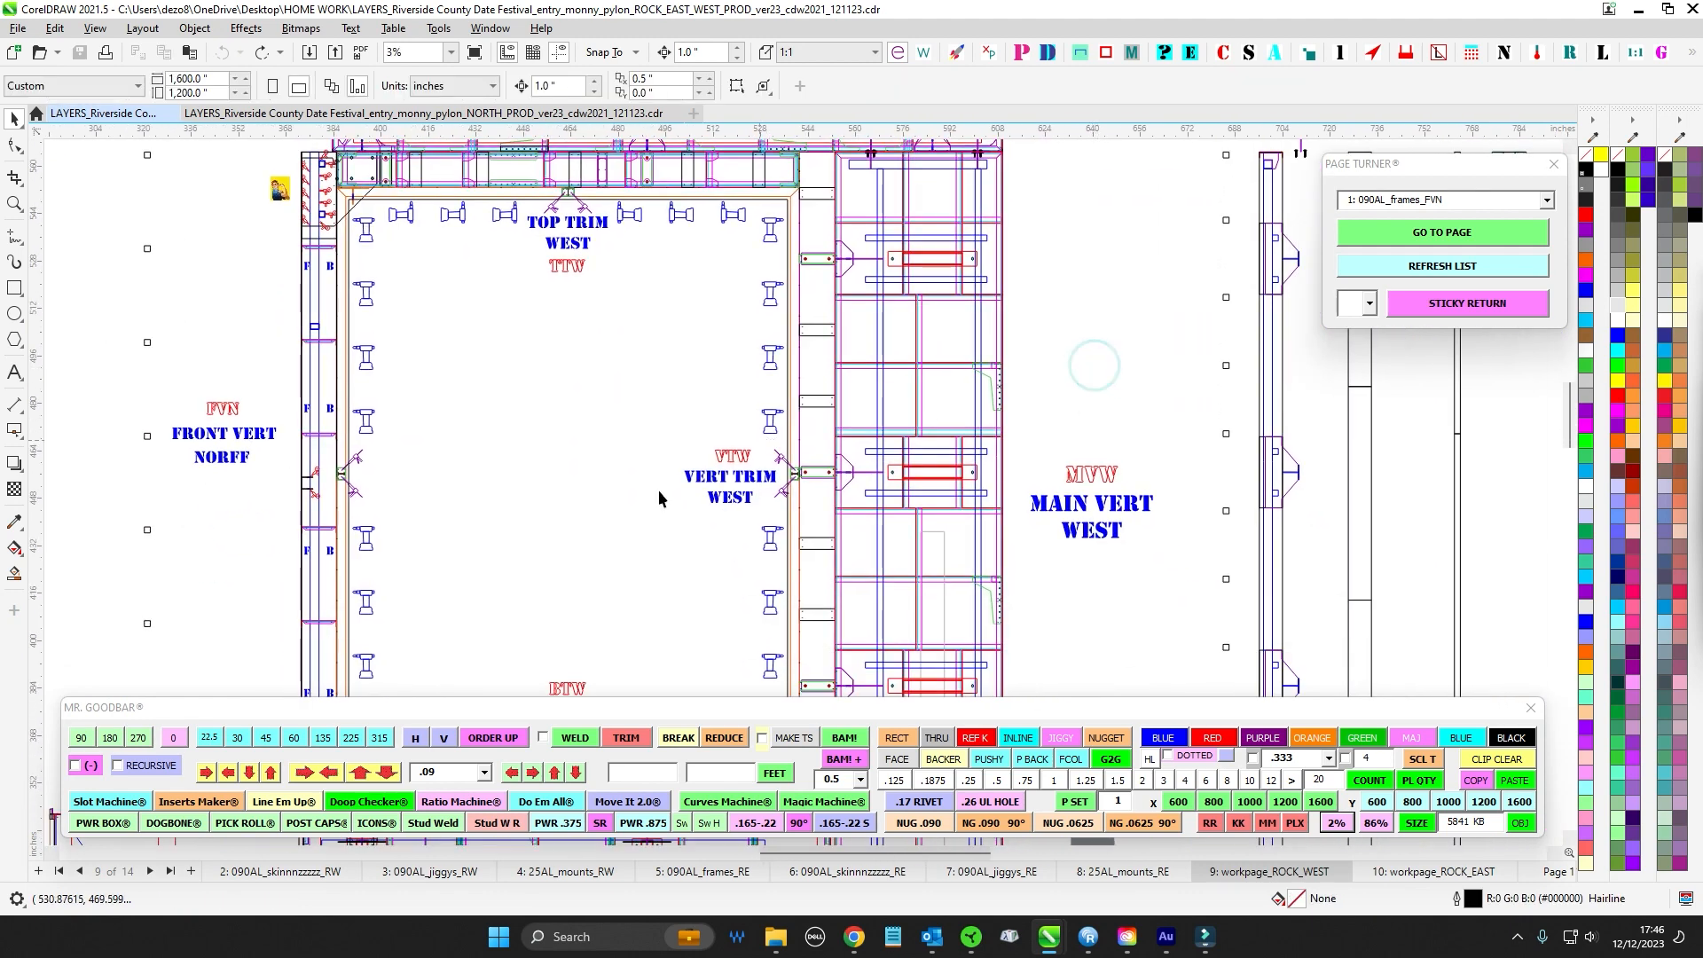
scroll(513, 430, "down", 5)
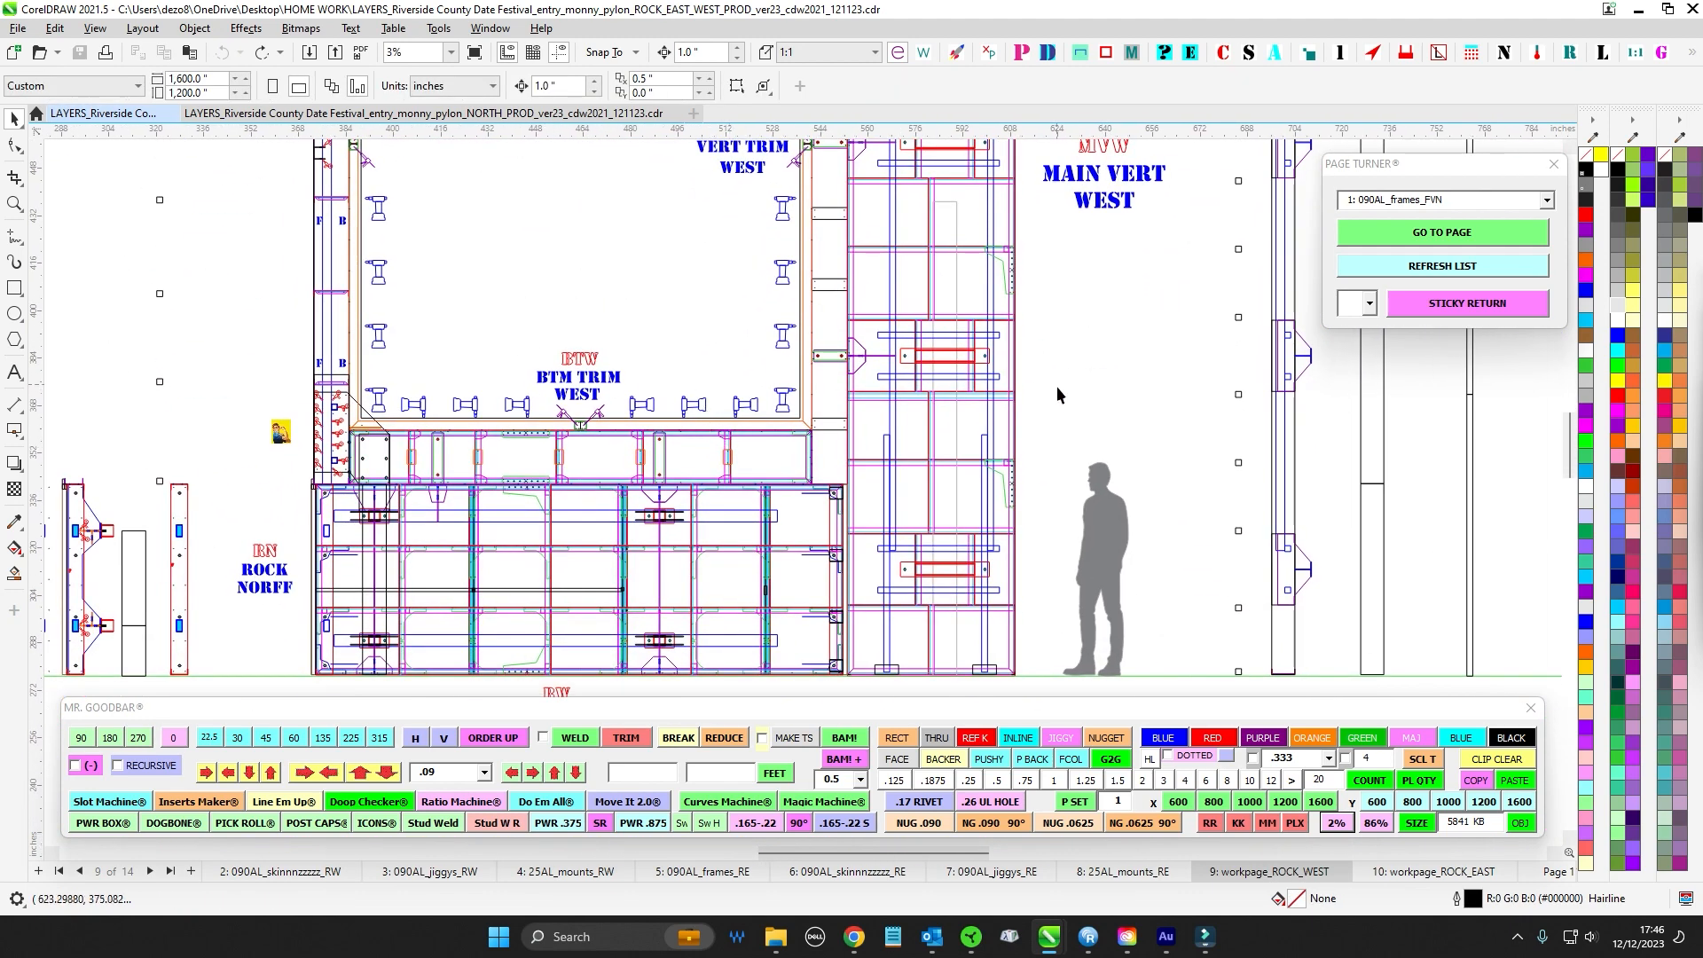
left_click_drag(980, 562, 944, 309)
left_click_drag(821, 479, 956, 383)
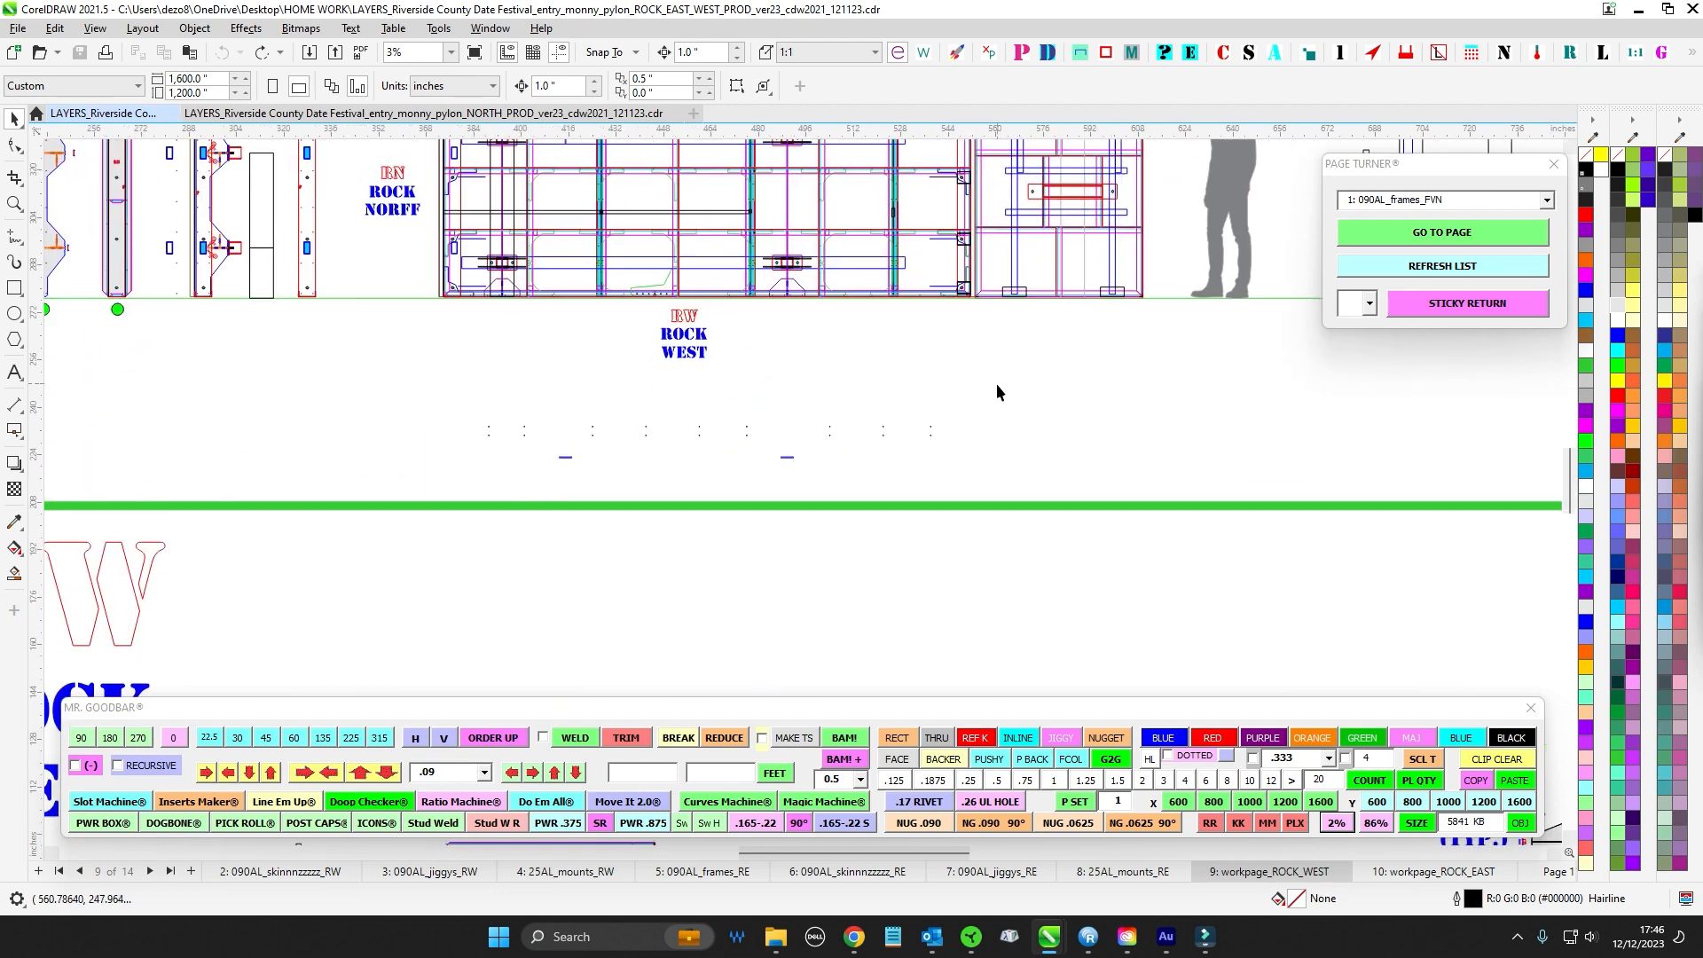
left_click_drag(966, 559, 969, 441)
left_click_drag(967, 677, 967, 487)
left_click_drag(974, 559, 1097, 338)
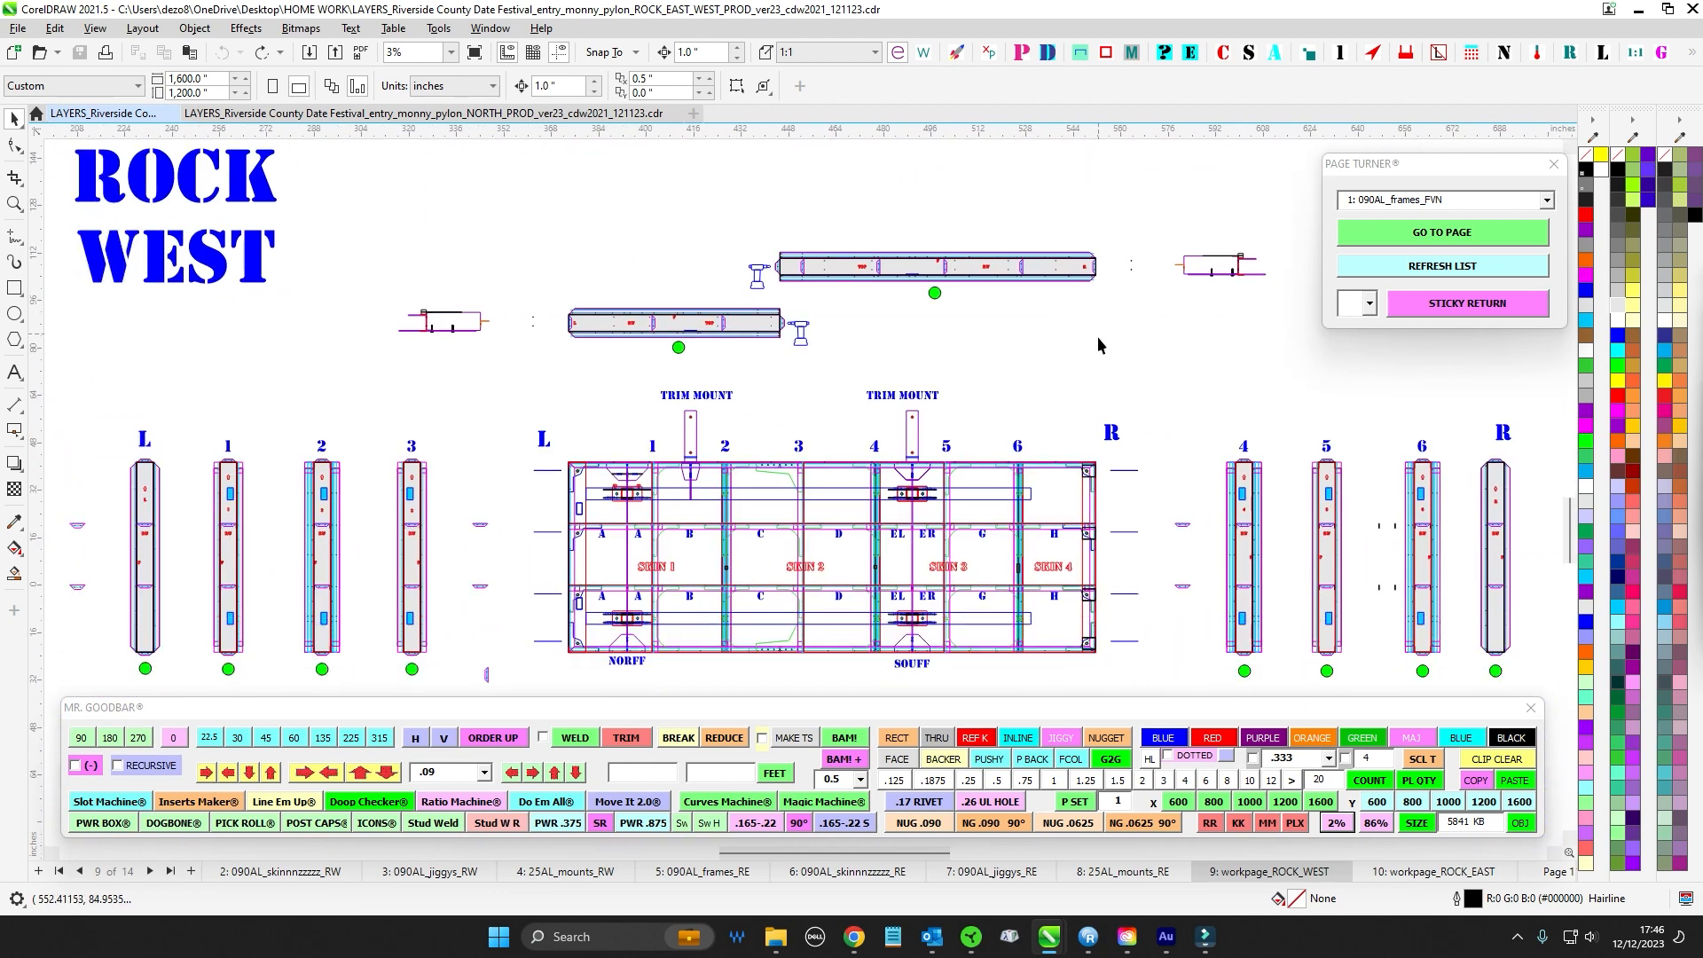
- Select the complete trim mount between posts 1 and 2 on the Rock West frame's front view
scroll(895, 451, "up", 1)
scroll(879, 446, "up", 1)
scroll(627, 452, "up", 3)
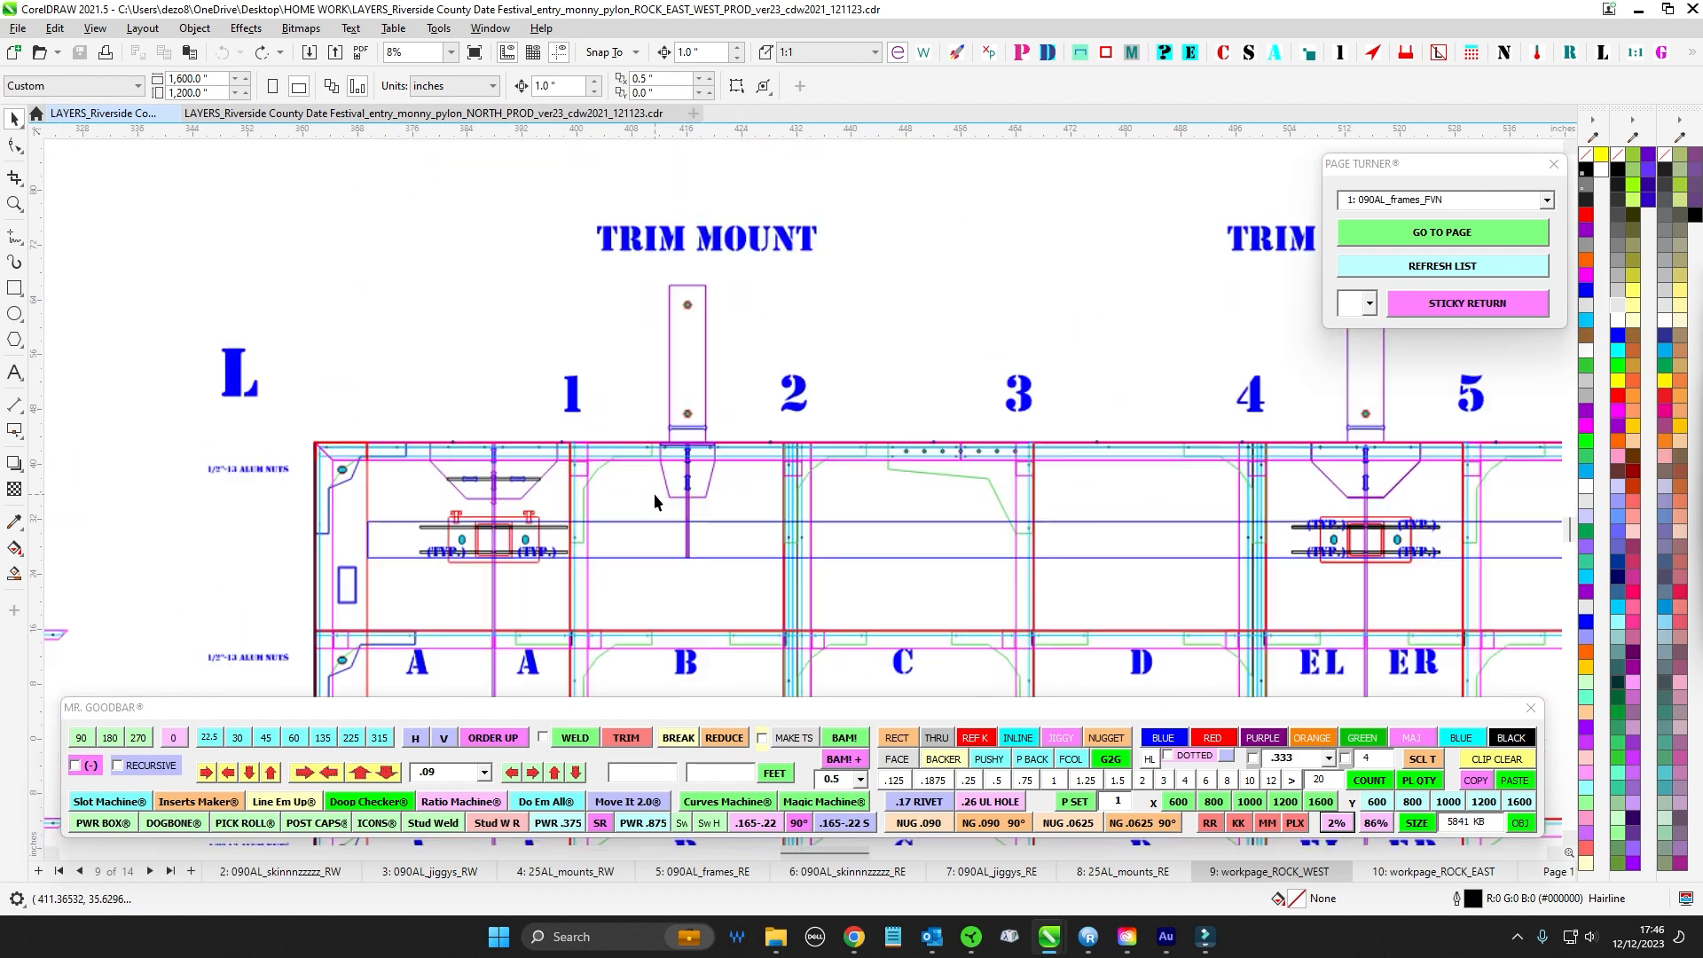
left_click_drag(725, 607, 732, 599)
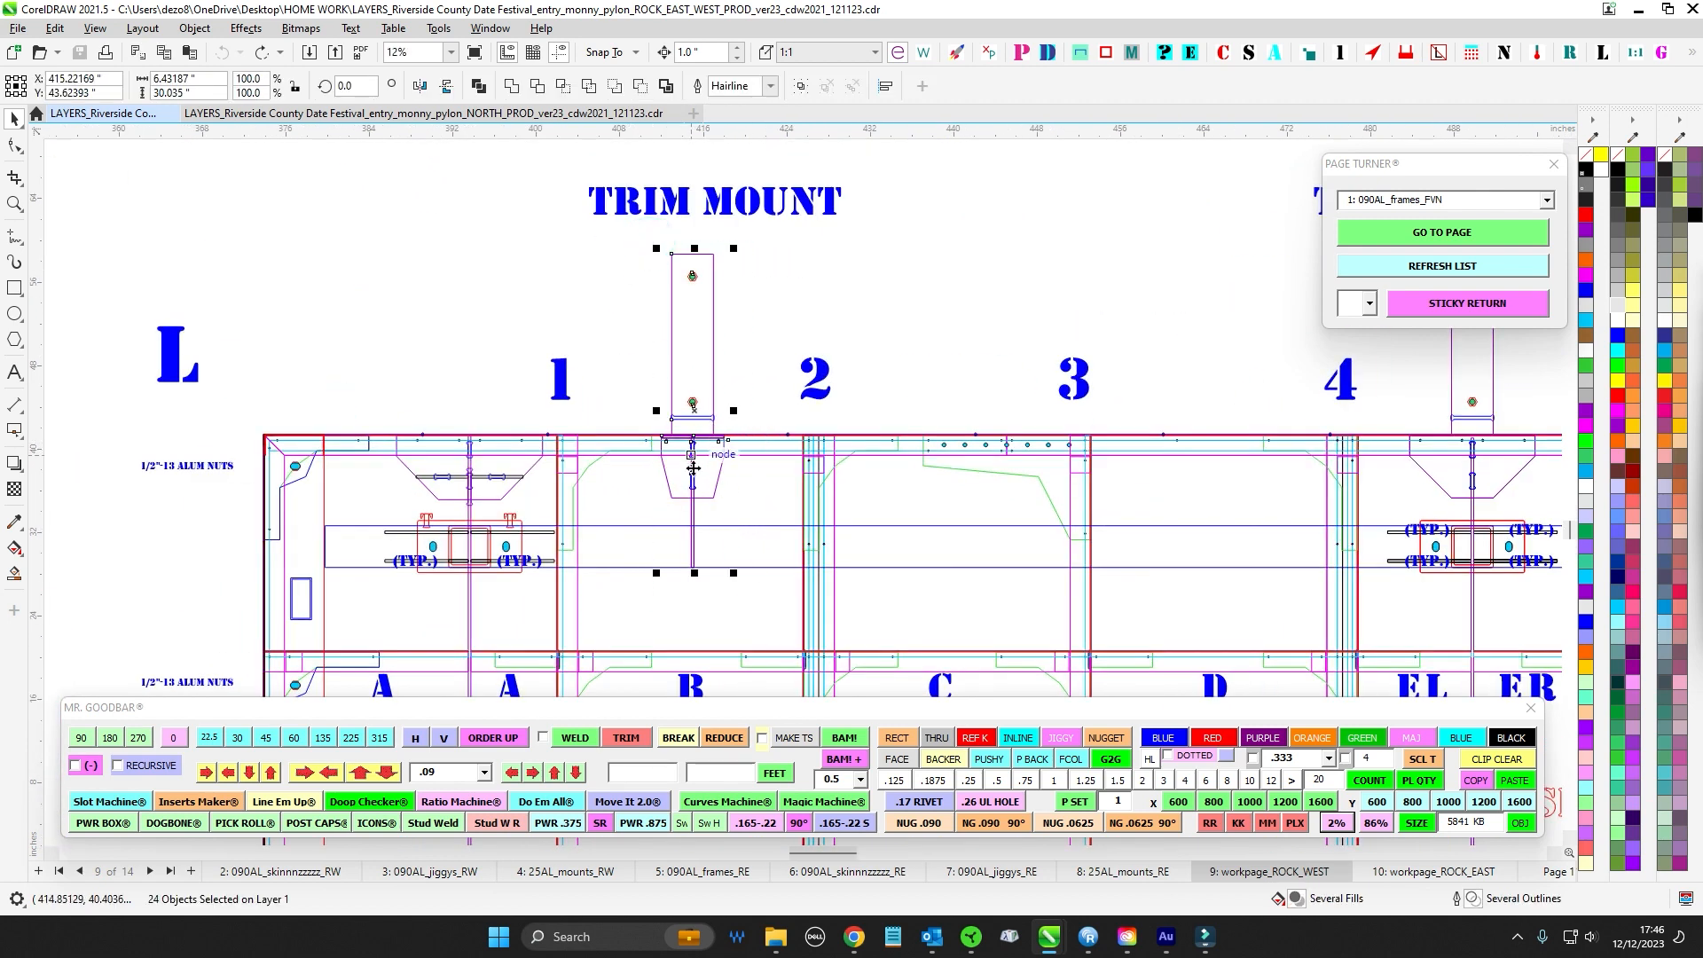
- Examine the SOUFF bracket side views and the trim mount section views beside posts L to 3
scroll(694, 533, "down", 1)
scroll(618, 349, "right", 5)
scroll(619, 349, "down", 1)
scroll(487, 343, "right", 10)
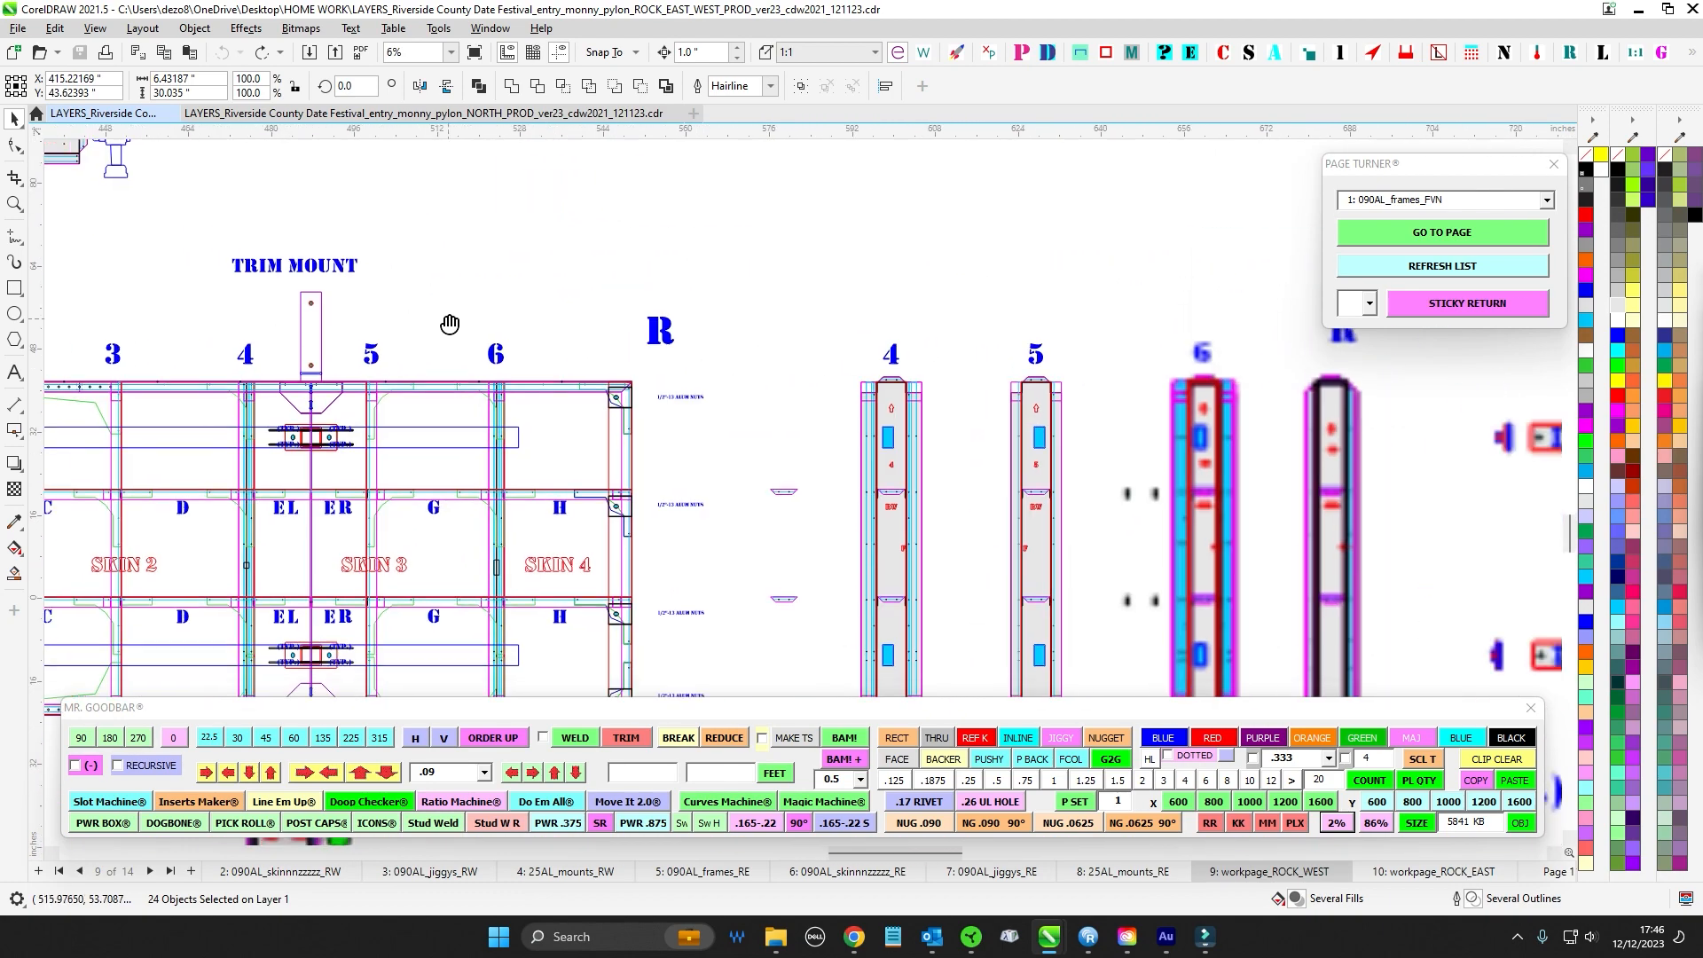
scroll(434, 362, "left", 8)
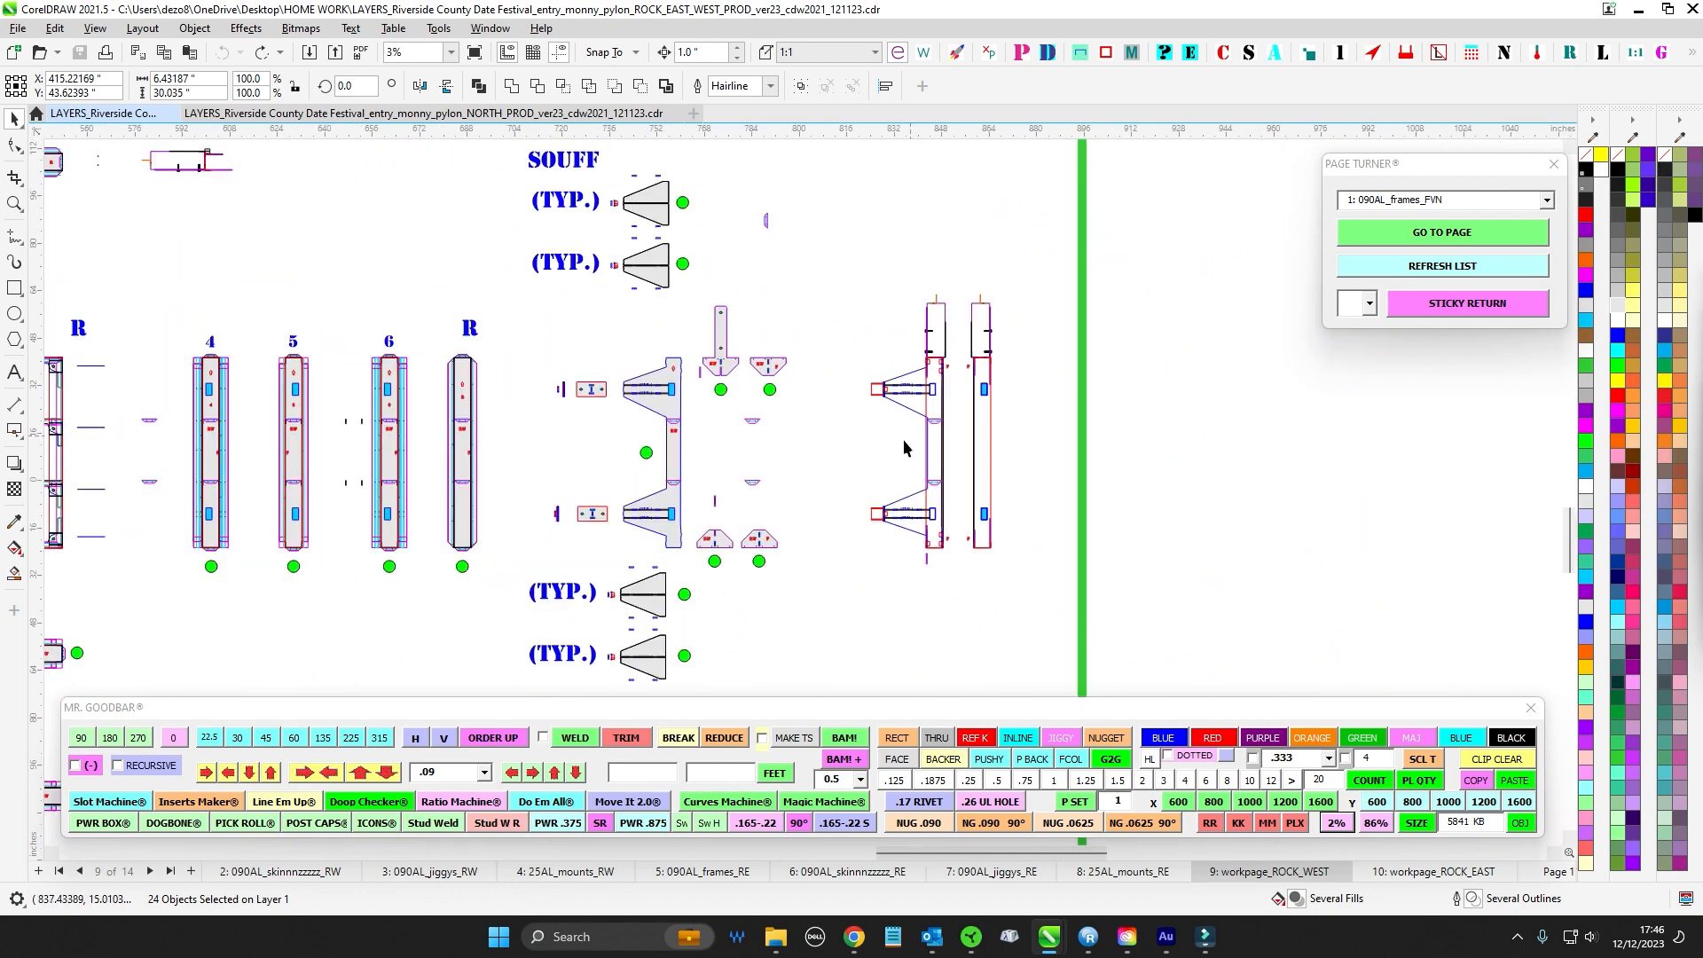
scroll(370, 379, "down", 1)
scroll(371, 380, "left", 10)
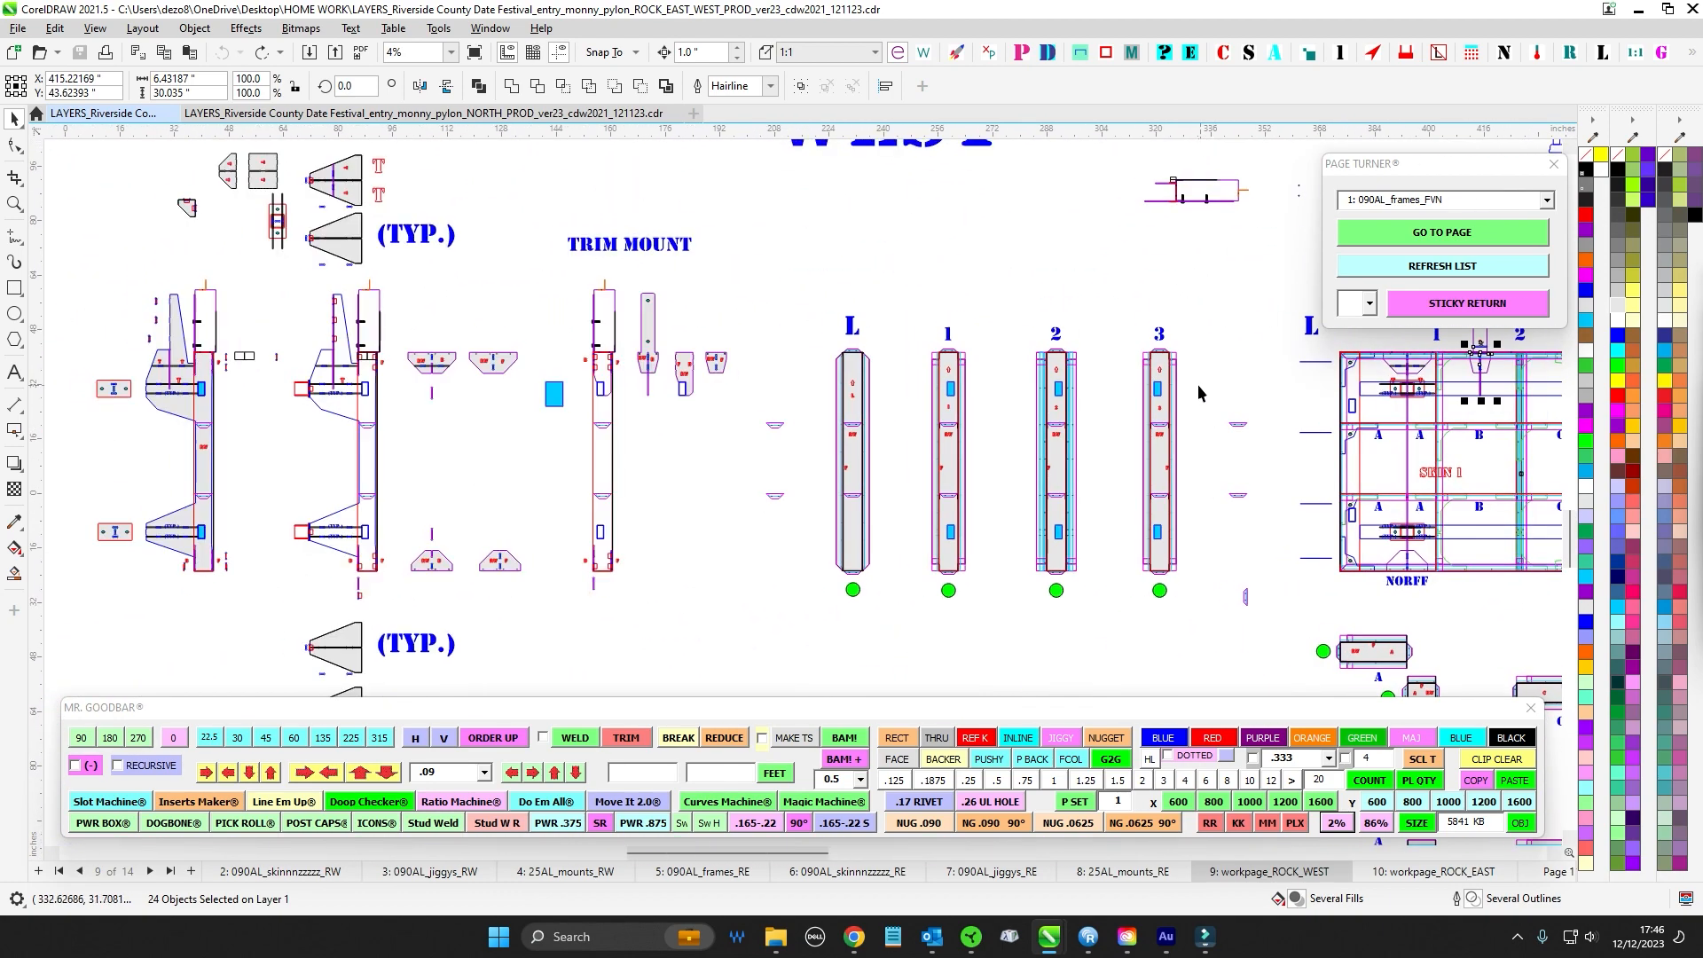
- Examine the RW trim mount parts and section, focusing on the rectangular tube notch in the F-B gusset
scroll(1098, 397, "up", 6)
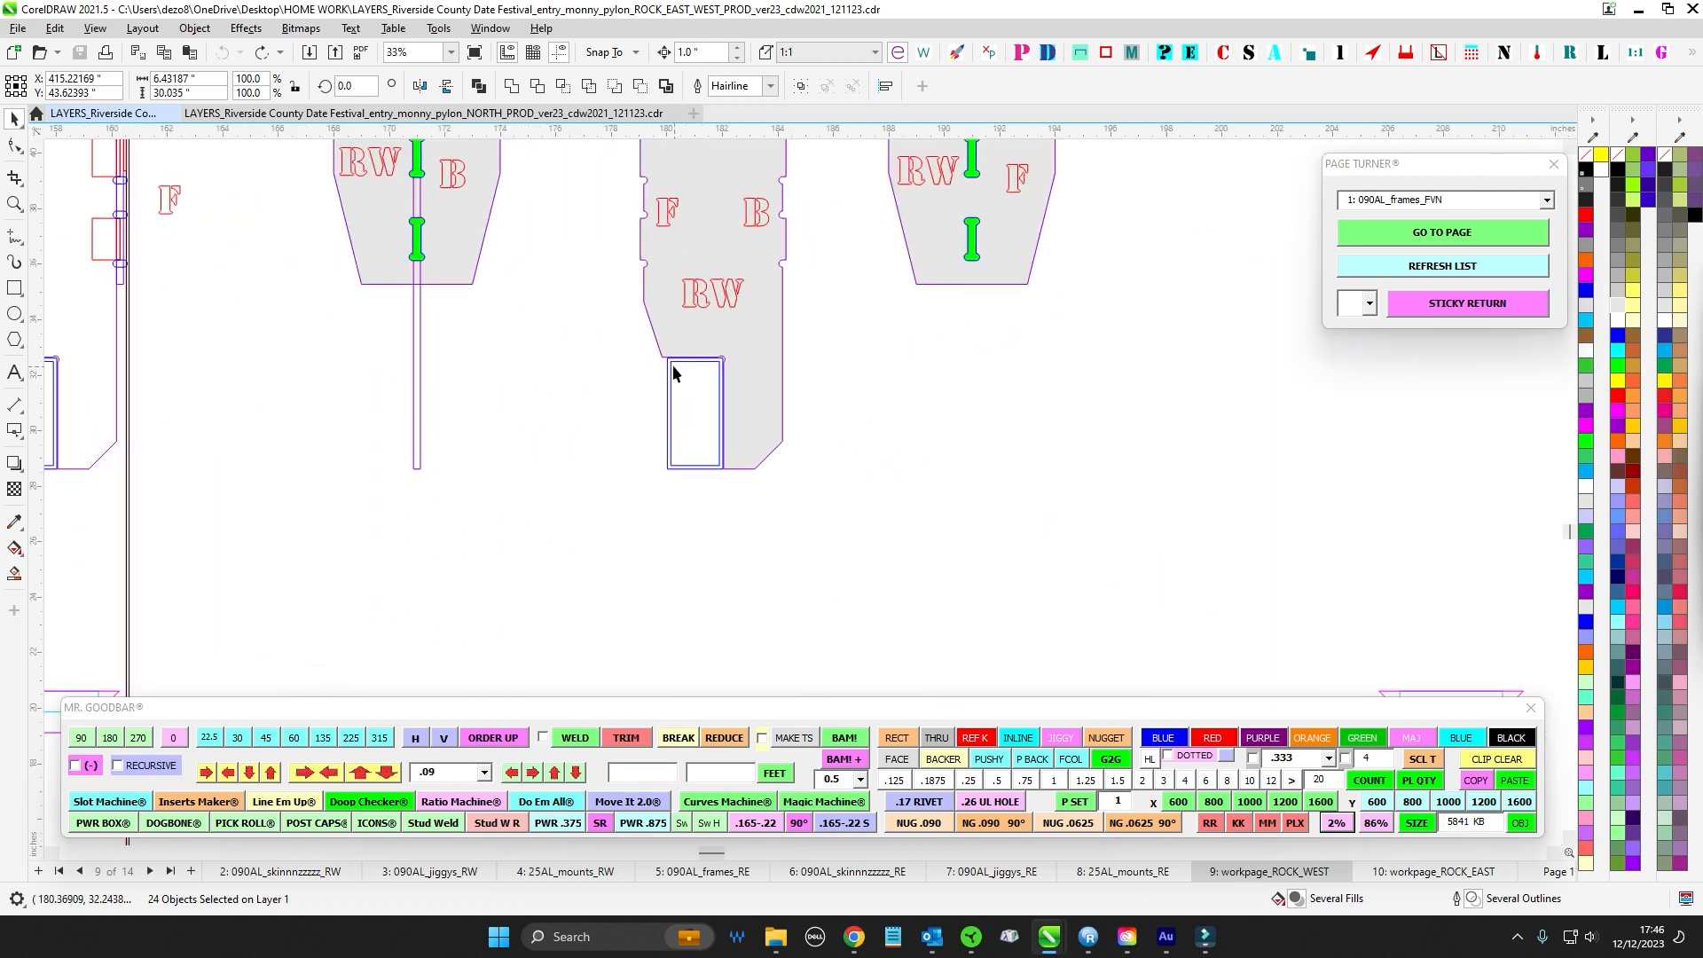
scroll(722, 338, "down", 2)
left_click_drag(616, 383, 692, 405)
scroll(395, 392, "up", 2)
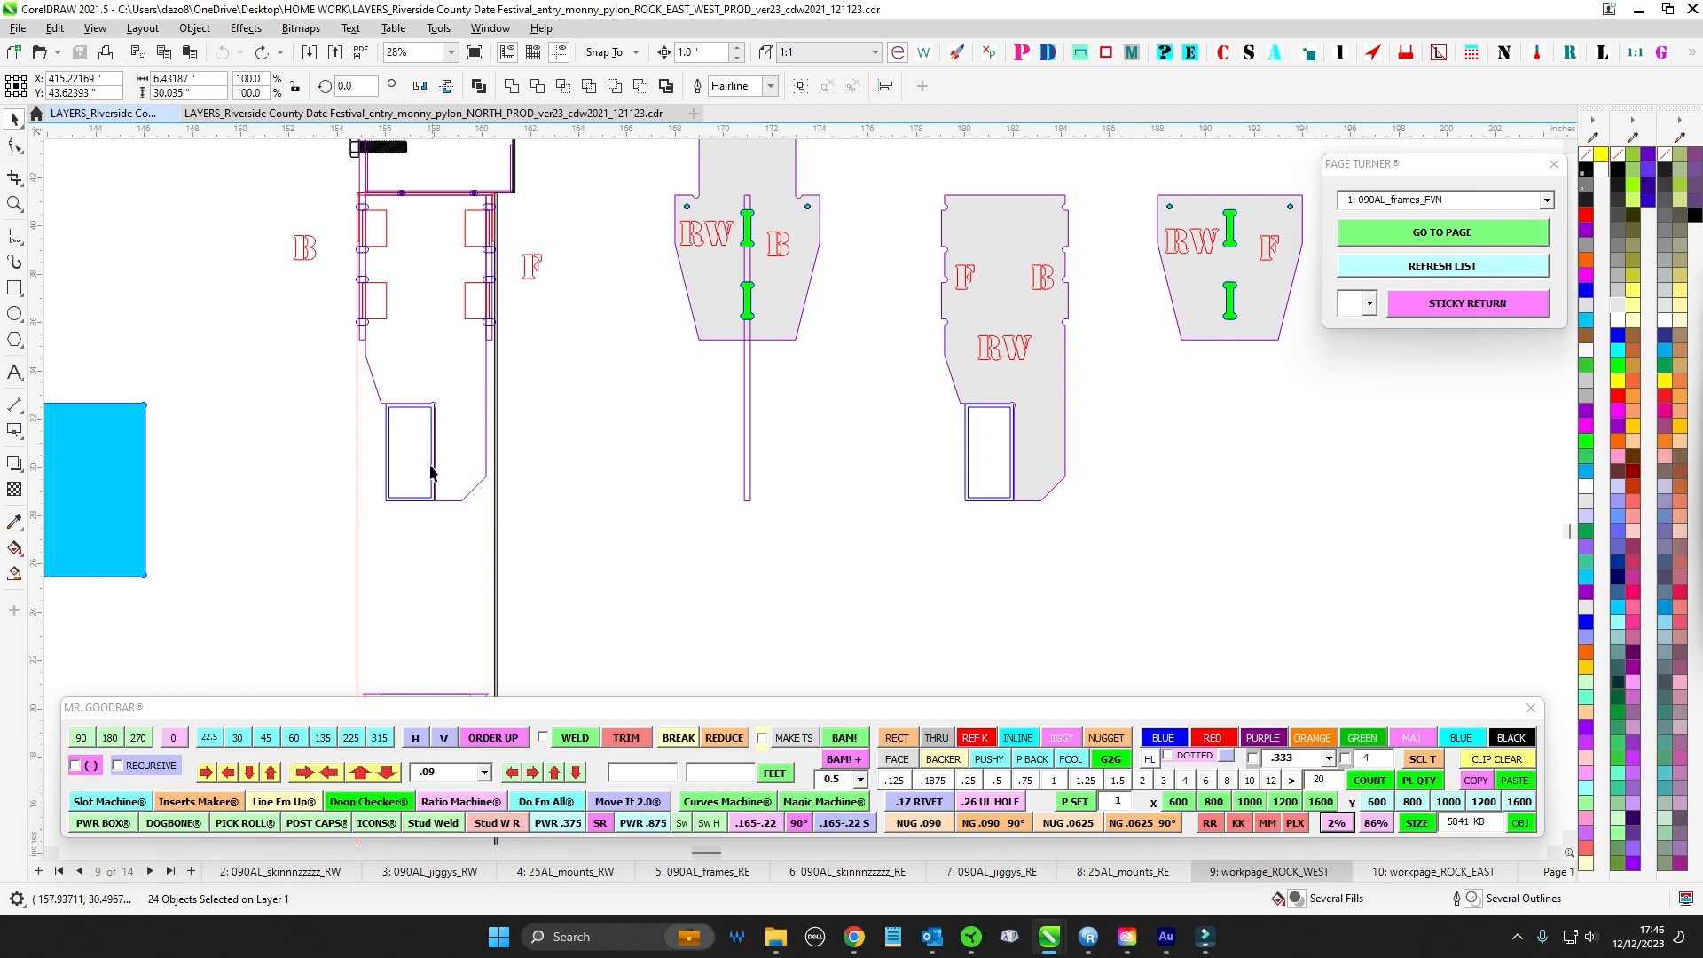
scroll(430, 479, "down", 3)
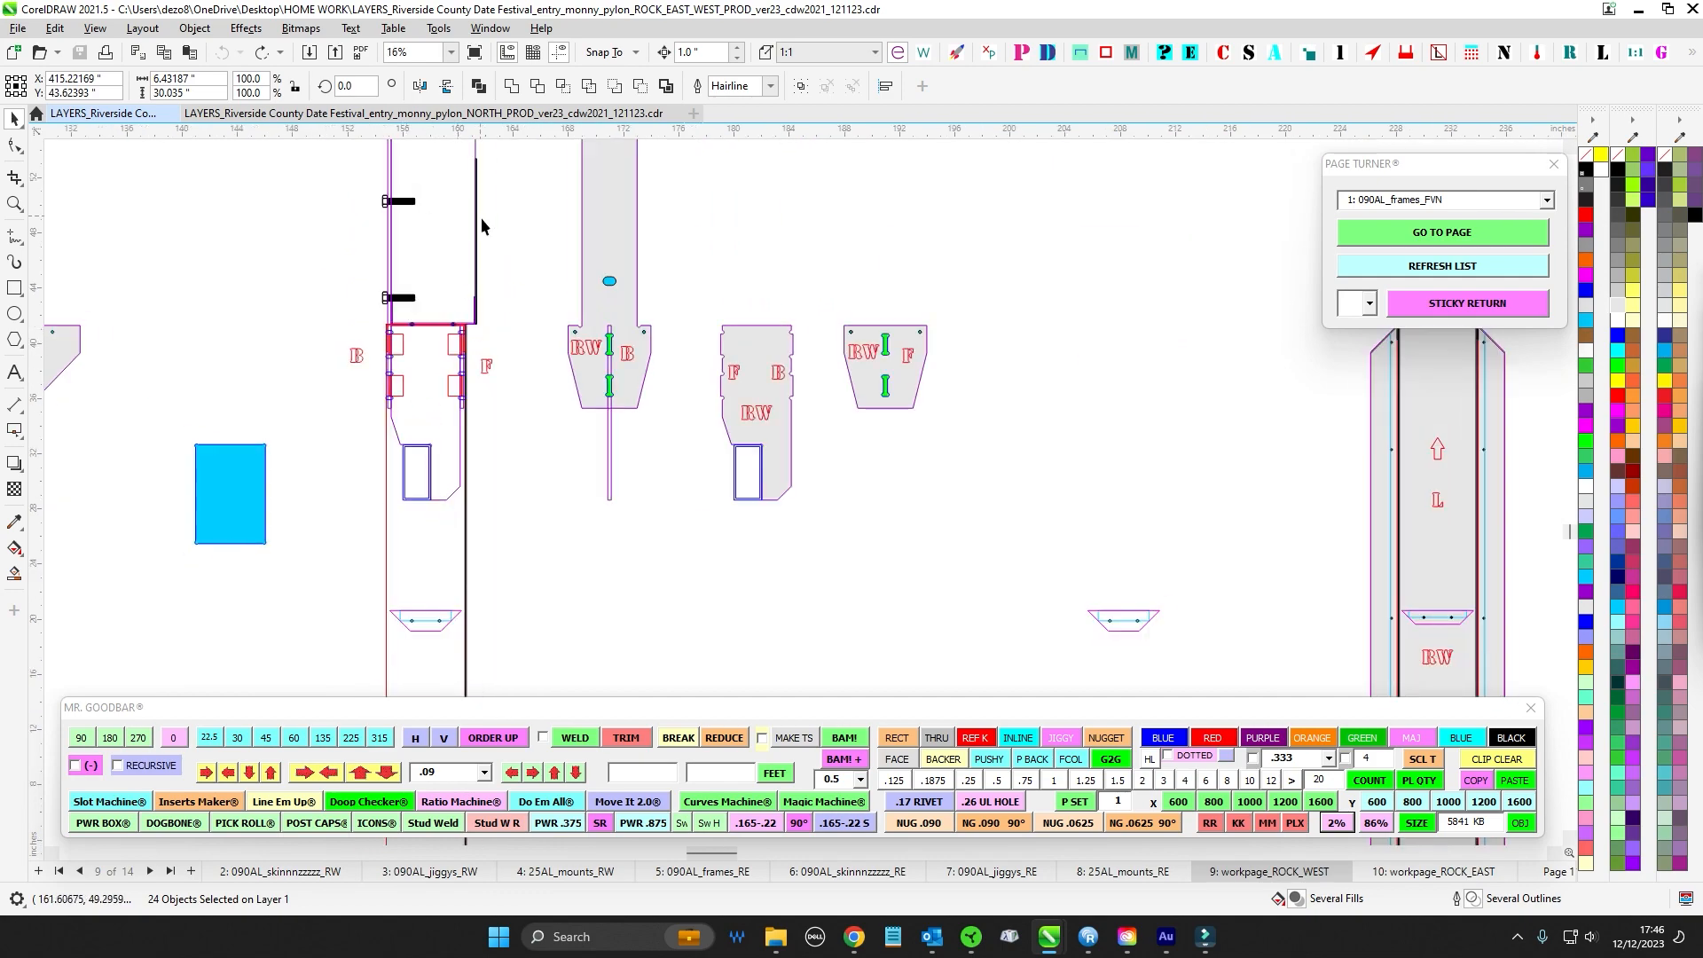
- Examine the trim mount between posts 1 and 2 in the Rock West front view against its section details
scroll(483, 222, "down", 2)
mouse_move(598, 382)
left_mouse_down()
mouse_move(608, 426)
mouse_move(133, 426)
left_mouse_up()
left_click_drag(1180, 293, 798, 288)
scroll(710, 283, "up", 1)
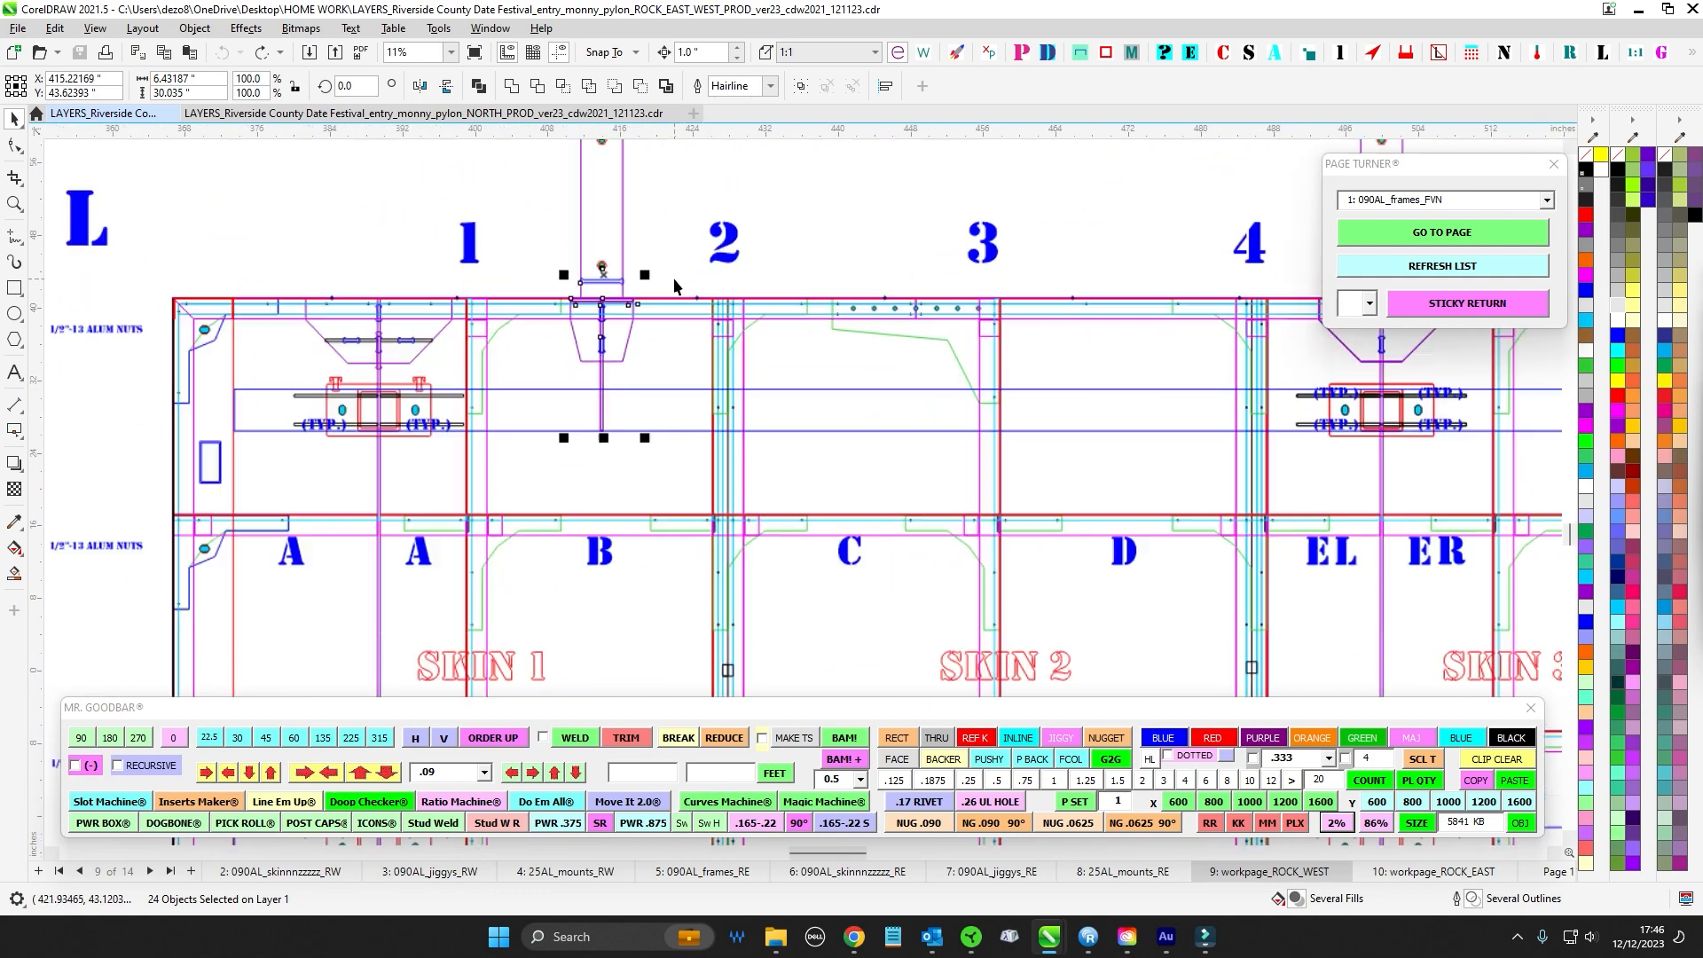
scroll(688, 328, "up", 4)
scroll(759, 348, "down", 3)
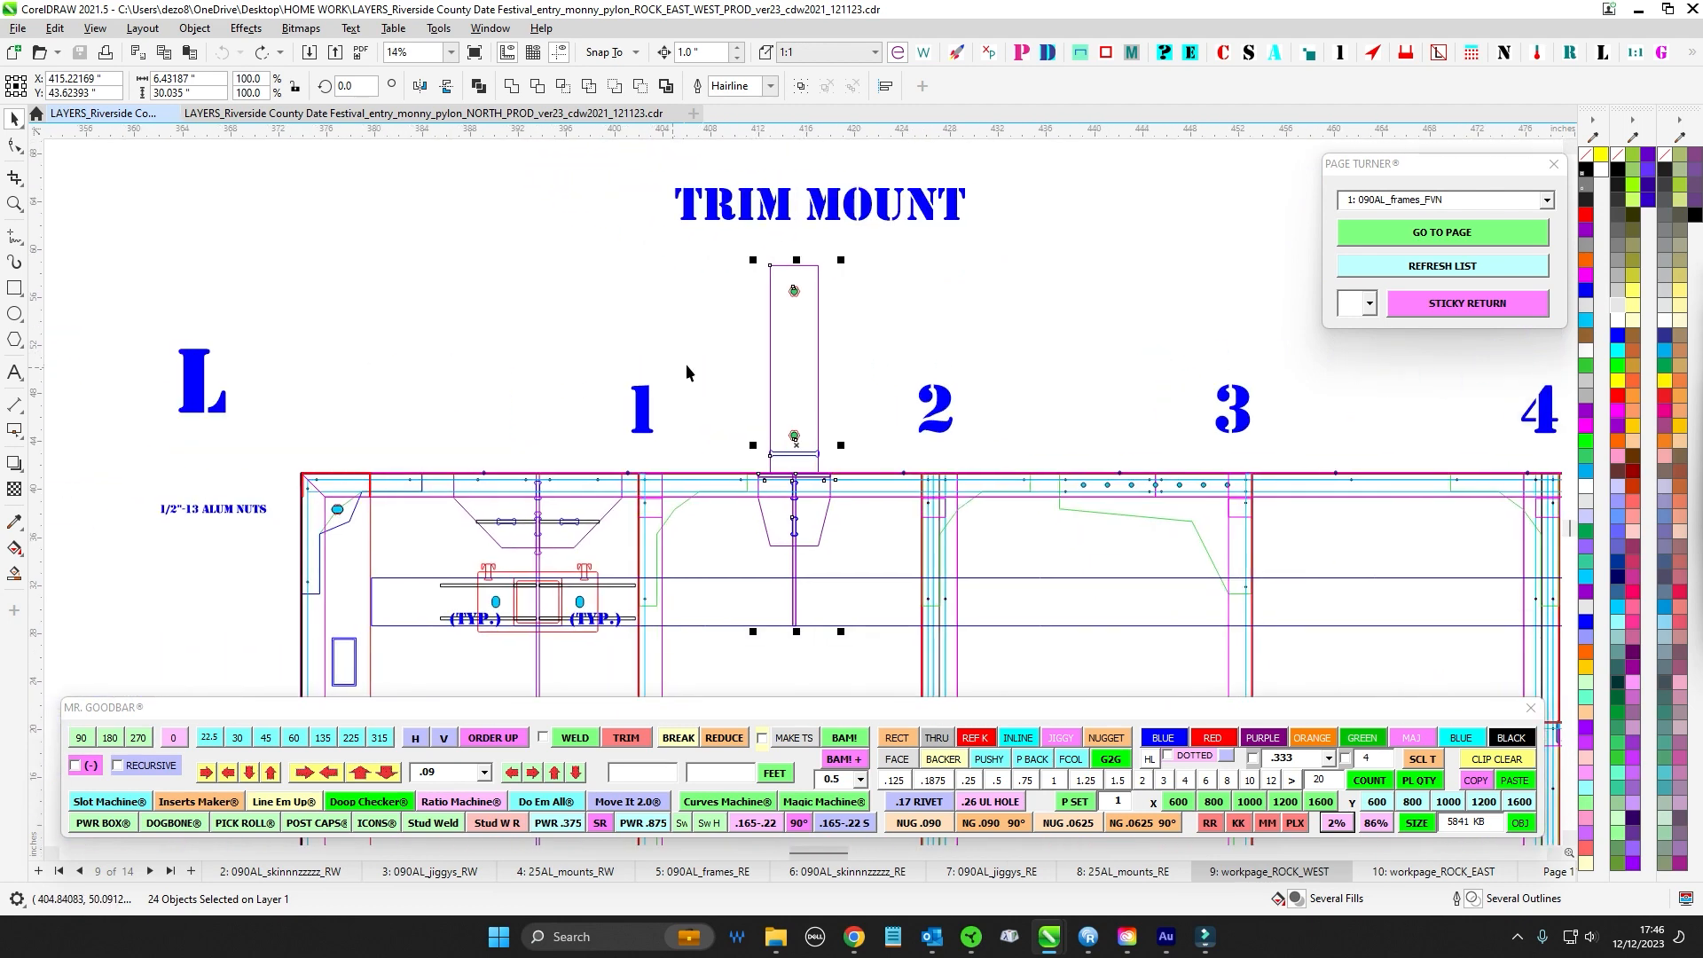
- Clear the trim mount selection and select the narrow purple vertical rectangle above NORFF in the Rock West frame
scroll(473, 306, "down", 3)
left_click(417, 328)
left_click_drag(457, 335, 564, 175)
scroll(628, 260, "down", 1)
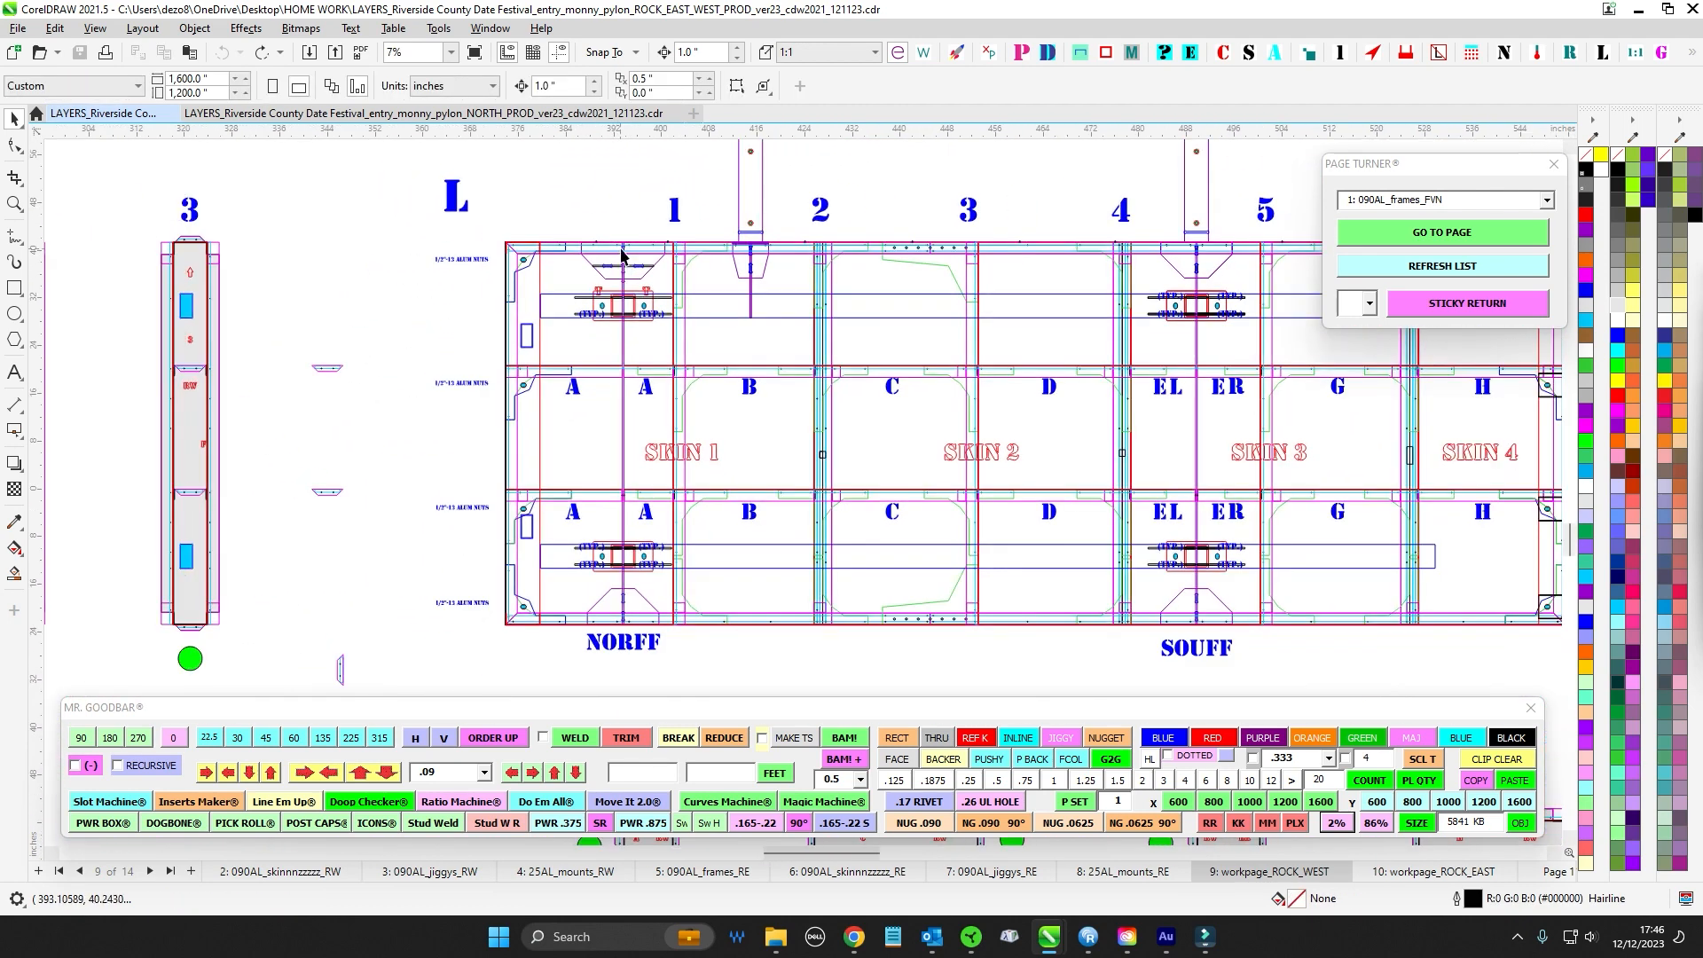
scroll(635, 466, "up", 1)
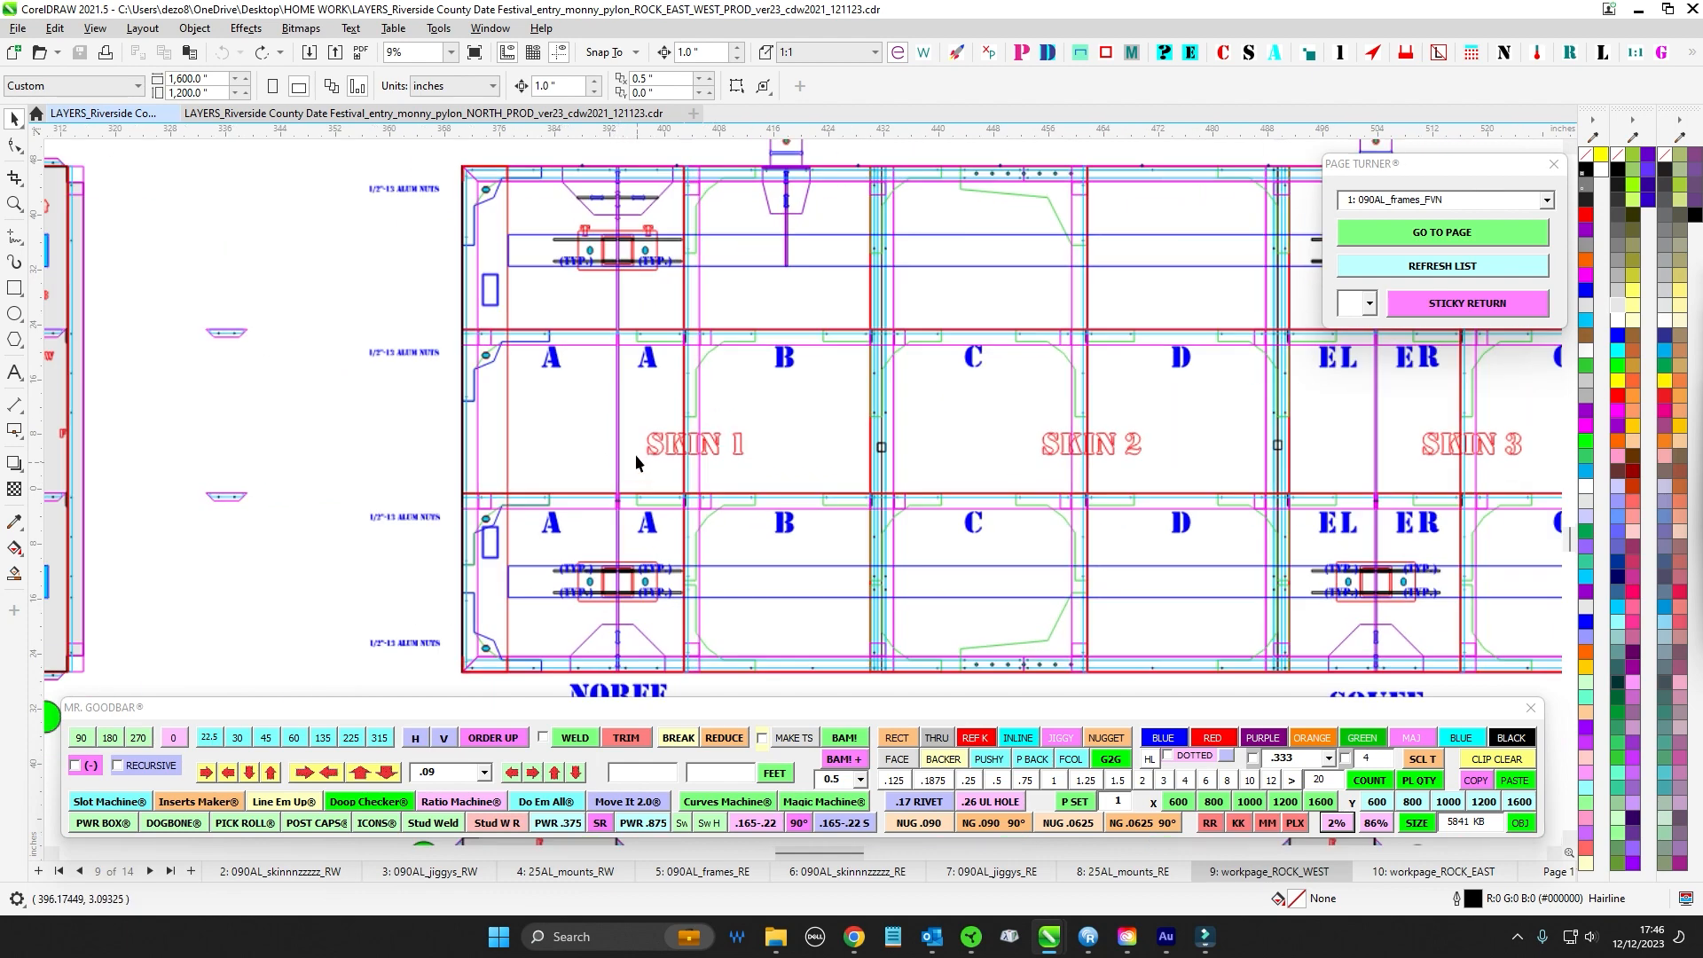
left_click(618, 408)
- Select post 1 with all its parts in the Rock West frame's front view
left_click_drag(811, 310, 694, 337)
scroll(682, 326, "down", 1)
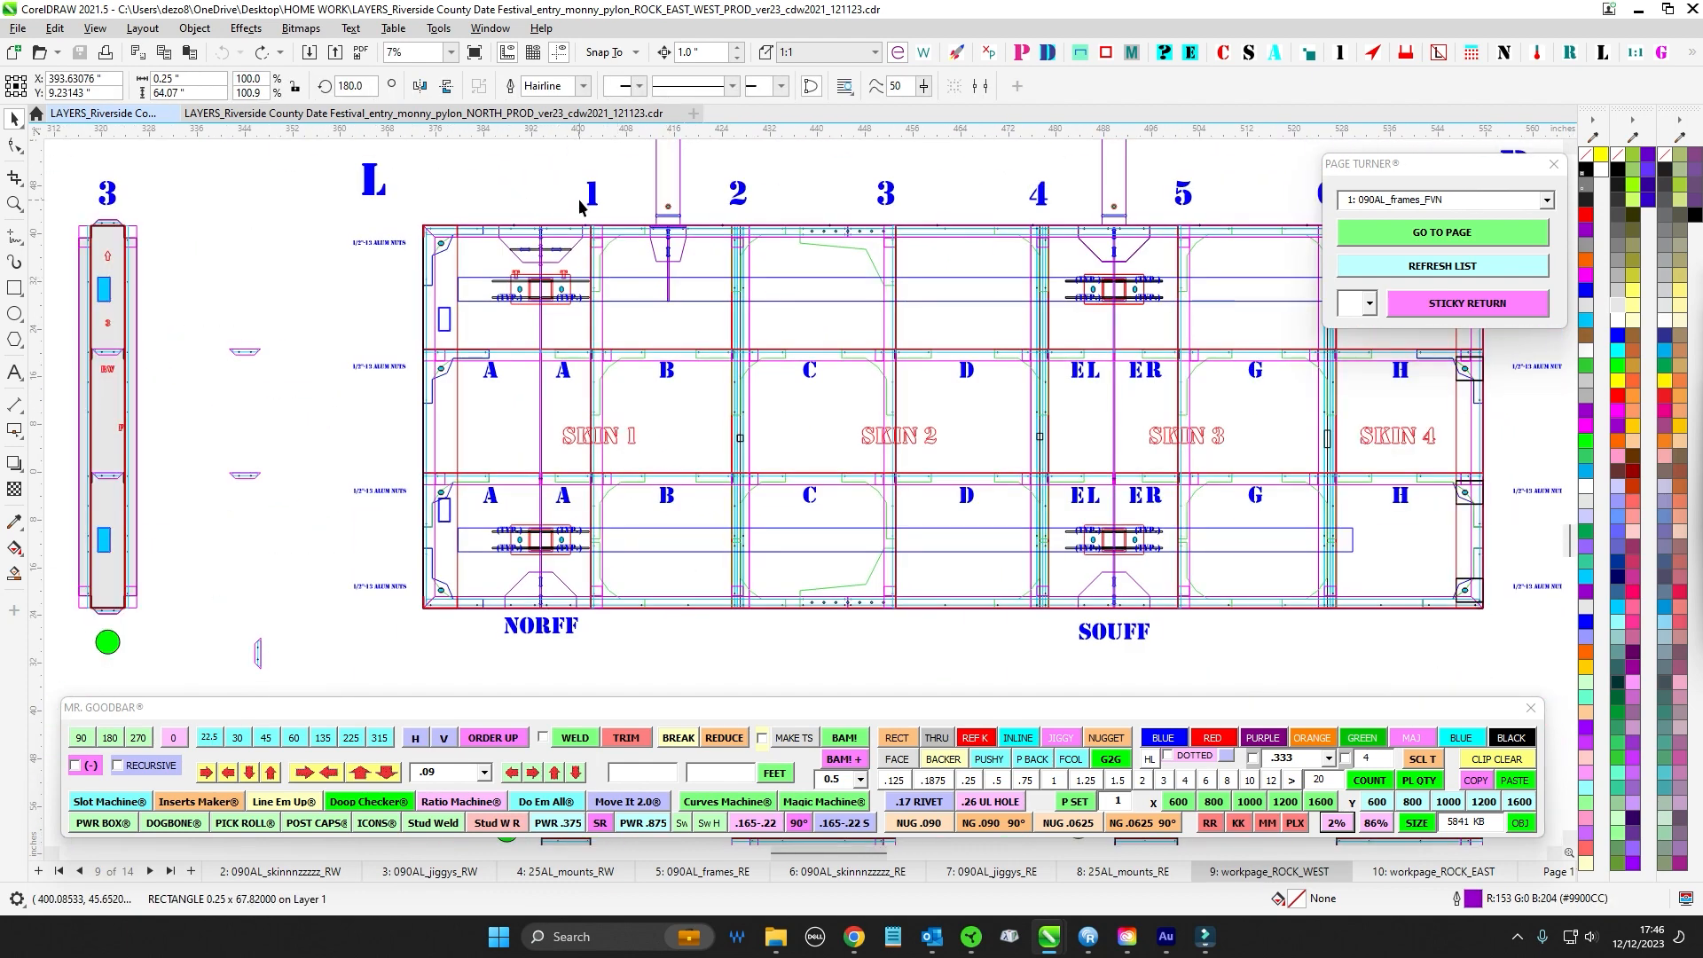
key("ctrl+z")
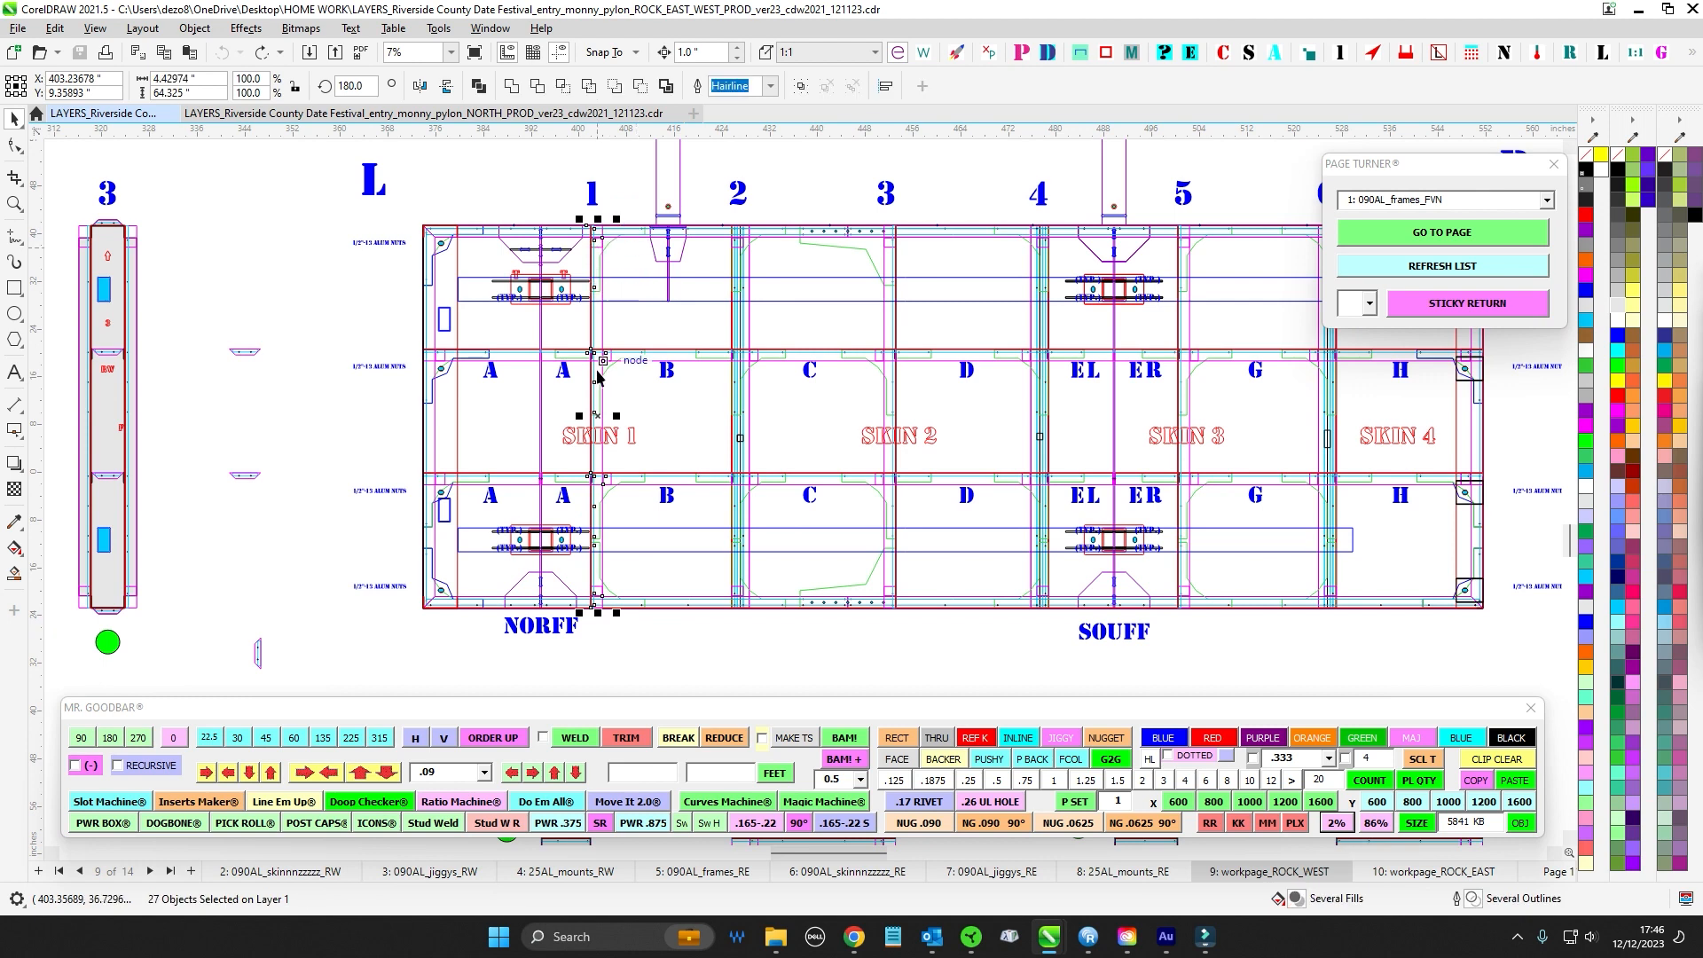
- Reselect the narrow purple vertical rectangle passing through the NORFF mounting brackets and compare it with the adjacent trim mount
left_click(542, 330)
scroll(655, 281, "up", 1)
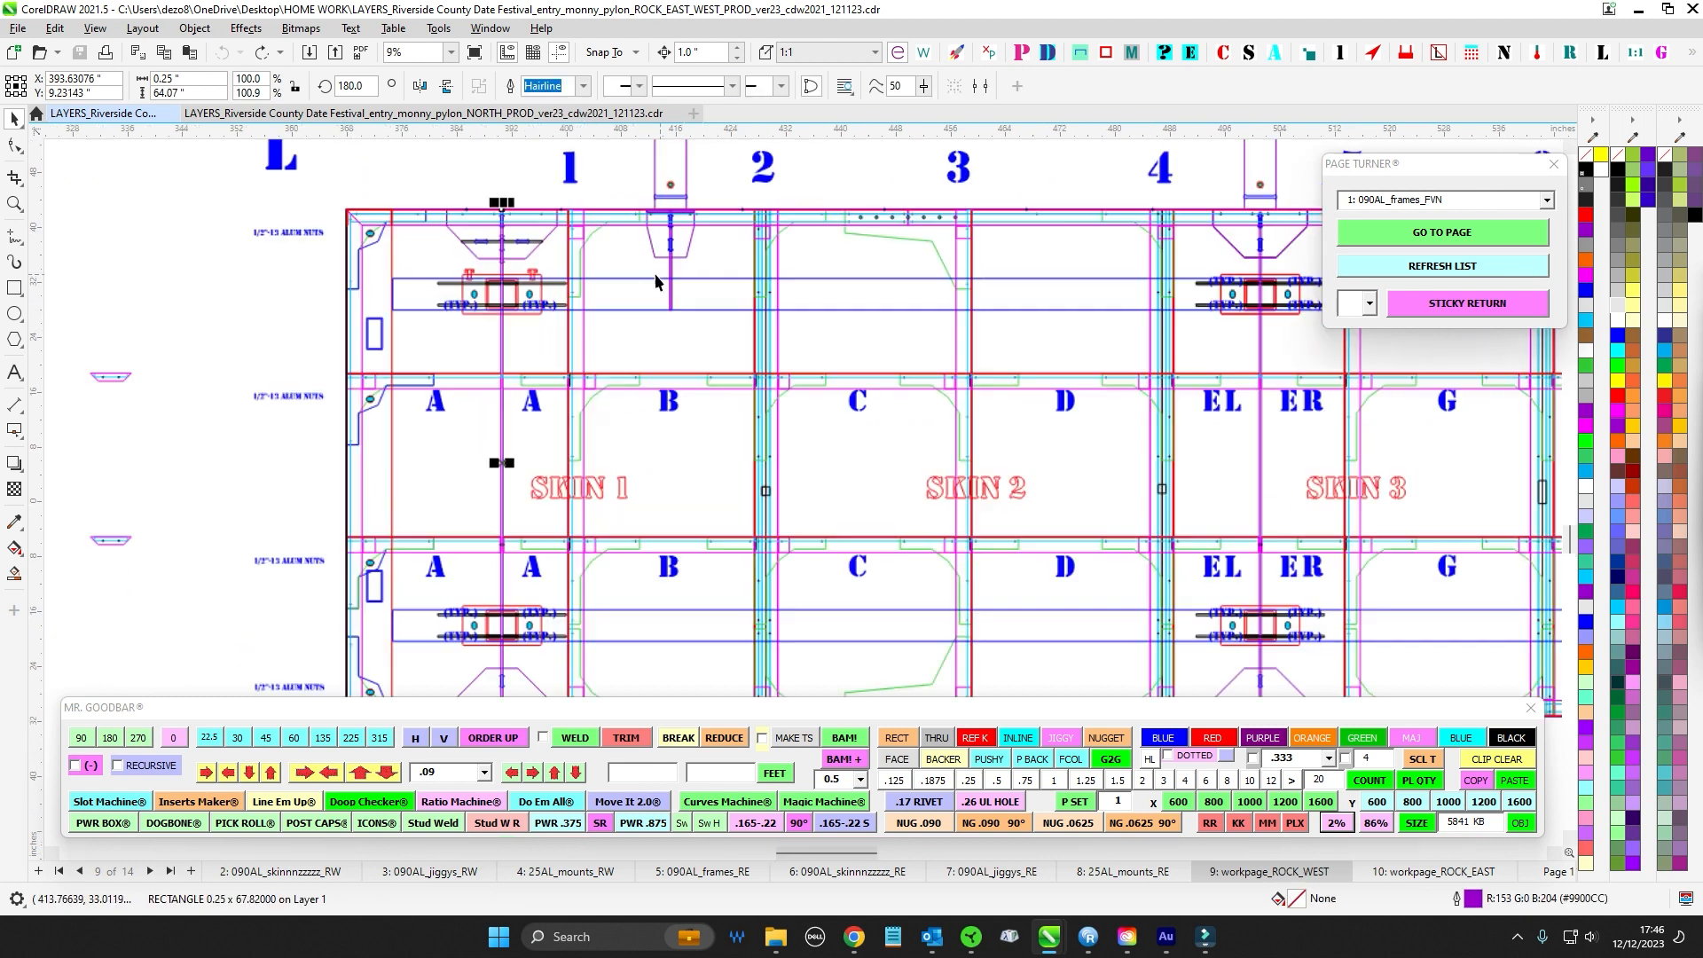
scroll(655, 280, "up", 1)
left_click_drag(678, 342, 812, 323)
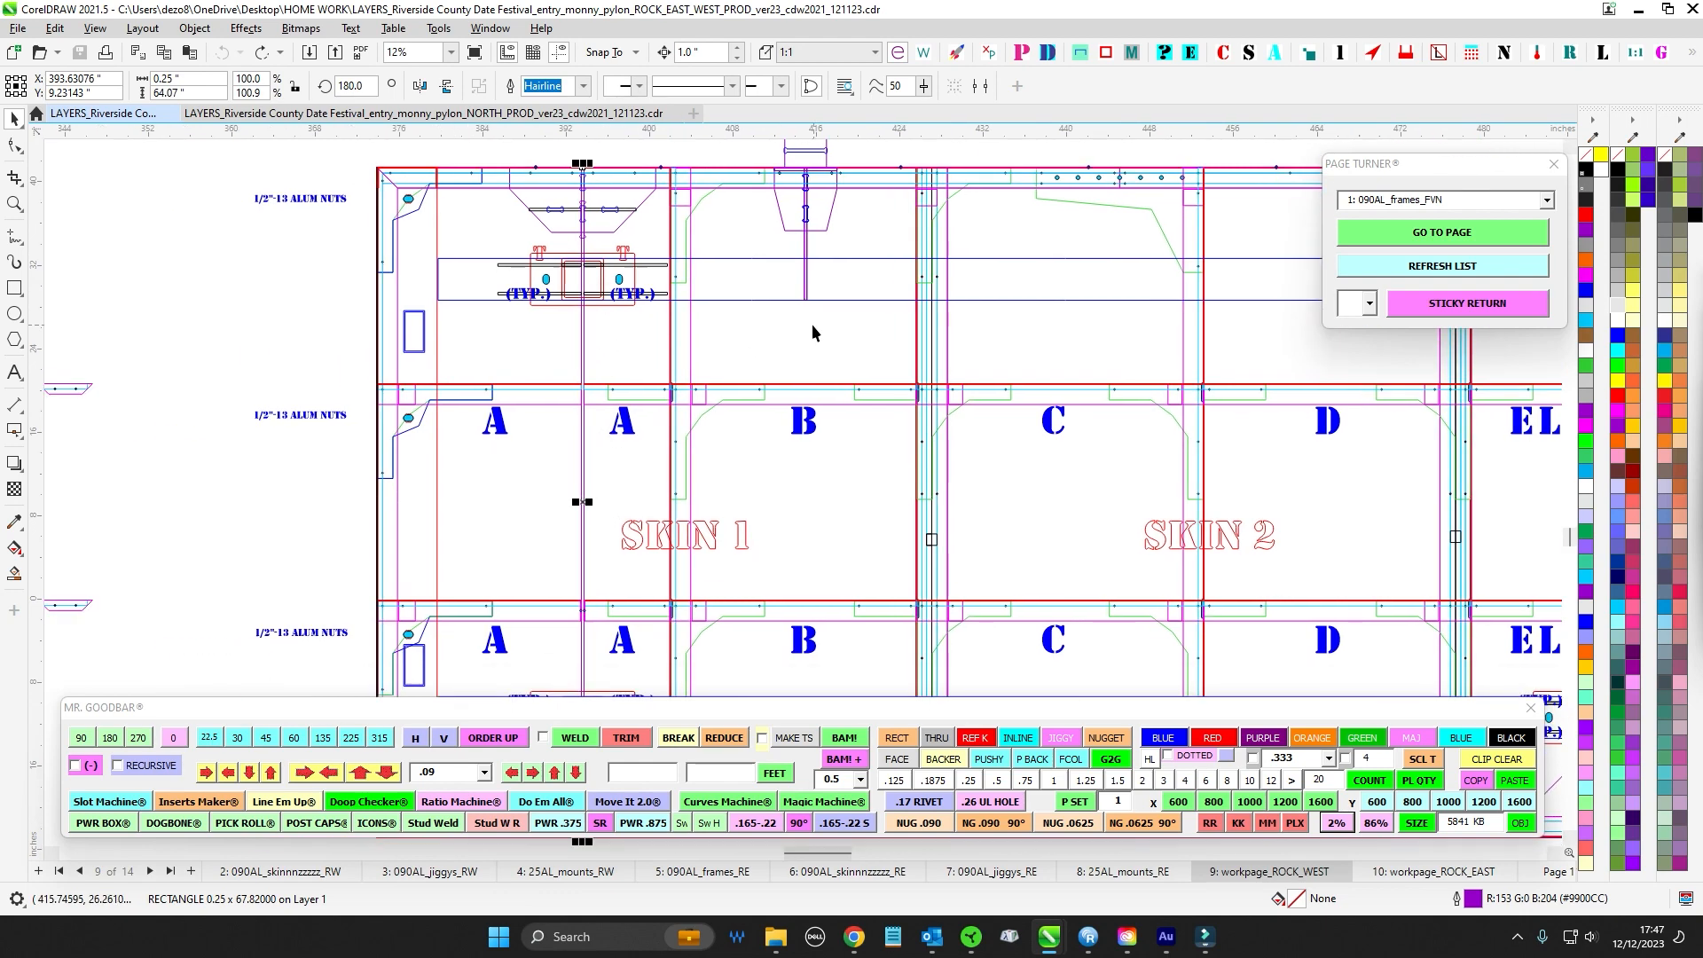
- Clear the selection and select the upper NORFF gusset with its slots and bolts between post L and post 1
left_click(811, 323)
scroll(545, 160, "up", 1)
left_click_drag(487, 156, 746, 273)
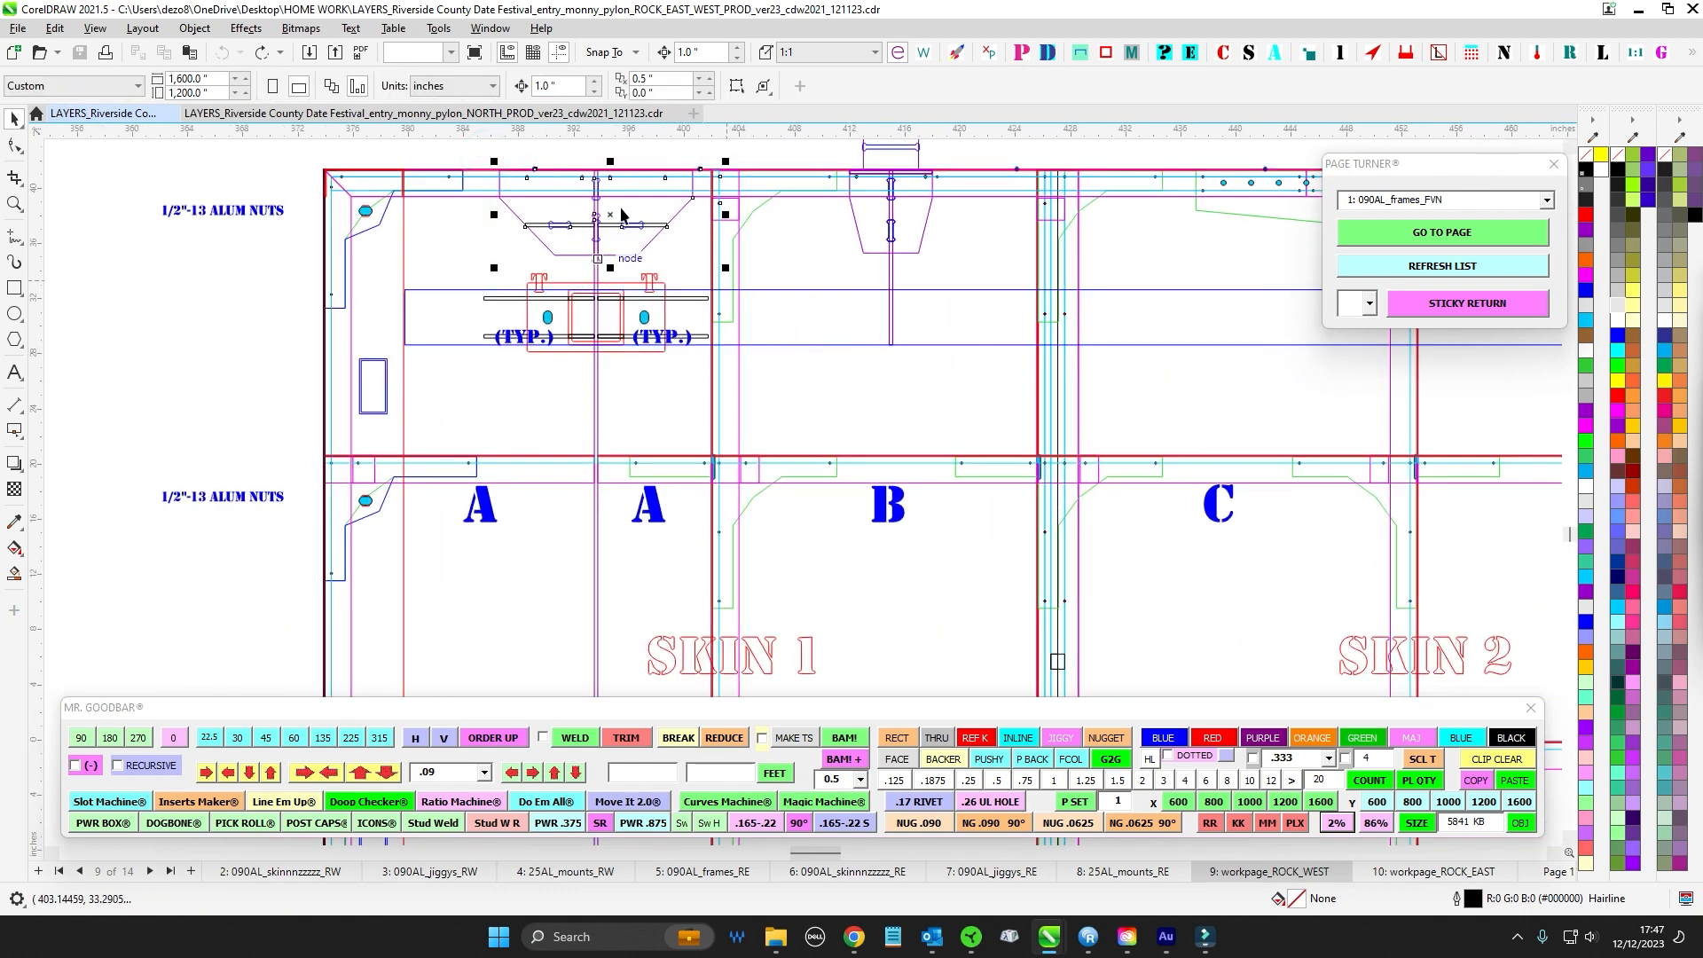
- Select the lower gusset with its slots directly above the NORFF label in the Rock West frame
scroll(621, 235, "down", 2)
left_click_drag(665, 497, 726, 236)
scroll(680, 525, "up", 2)
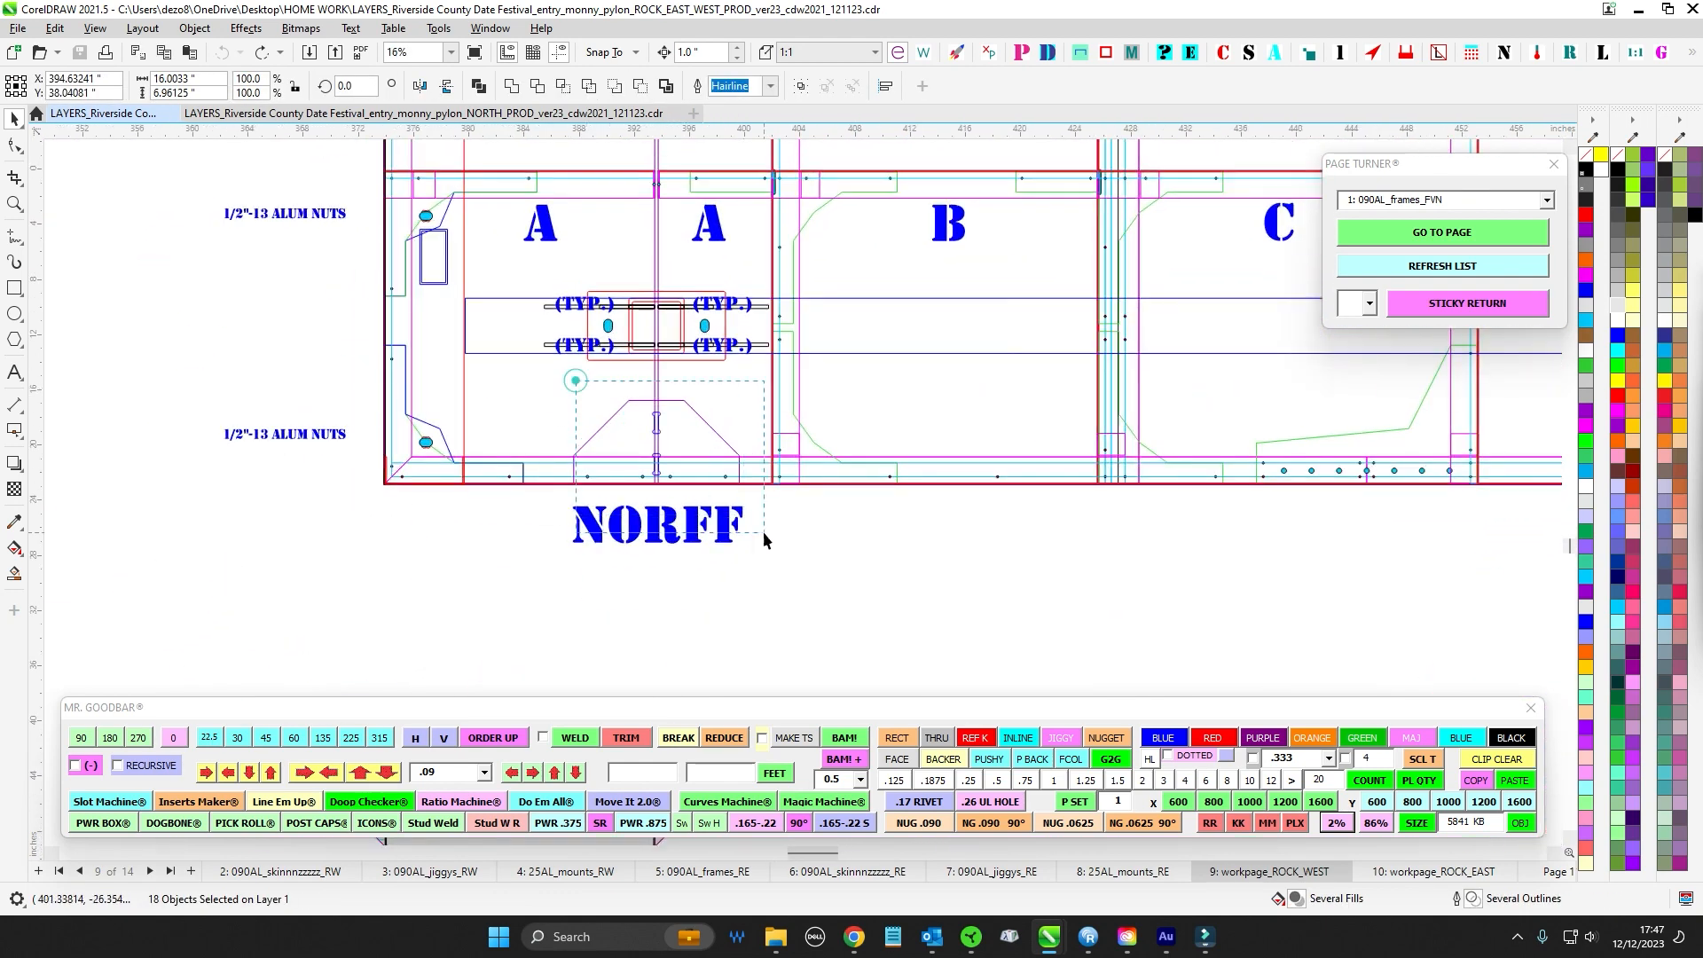
left_click_drag(763, 531, 763, 530)
scroll(732, 457, "down", 1)
scroll(642, 396, "up", 2)
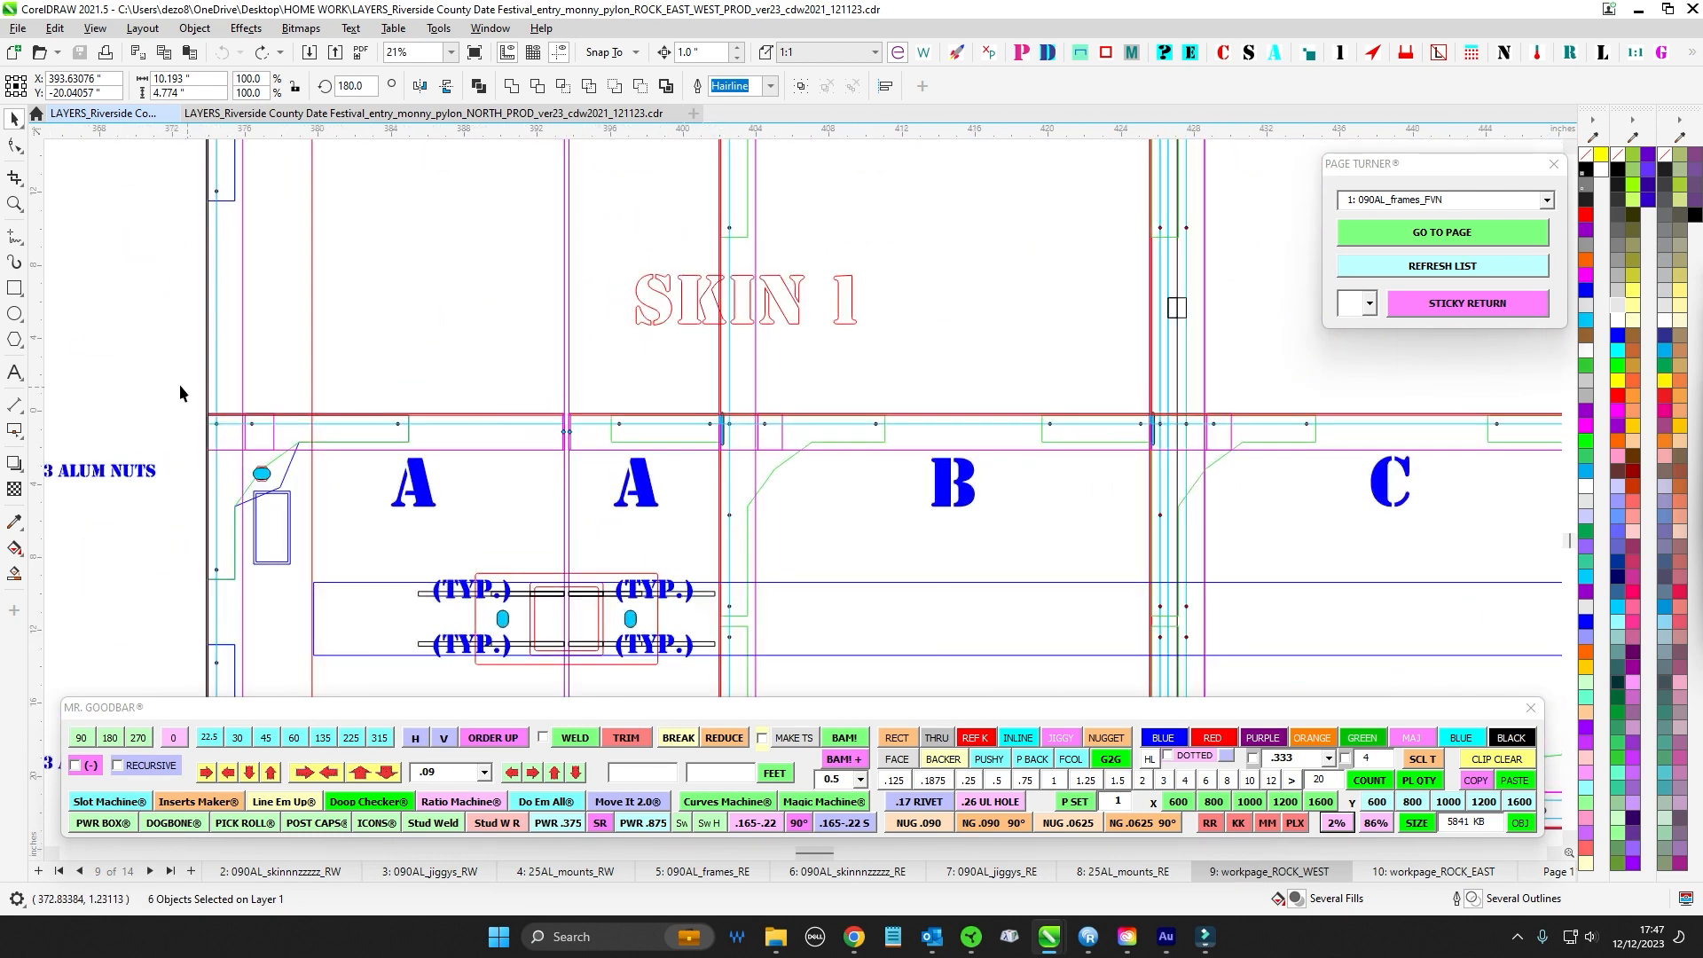
- Select the two small blue holes on either side of the purple vertical member between the two A sections below Skin 1
left_click_drag(180, 385, 598, 461)
scroll(607, 424, "up", 1)
scroll(607, 425, "up", 1)
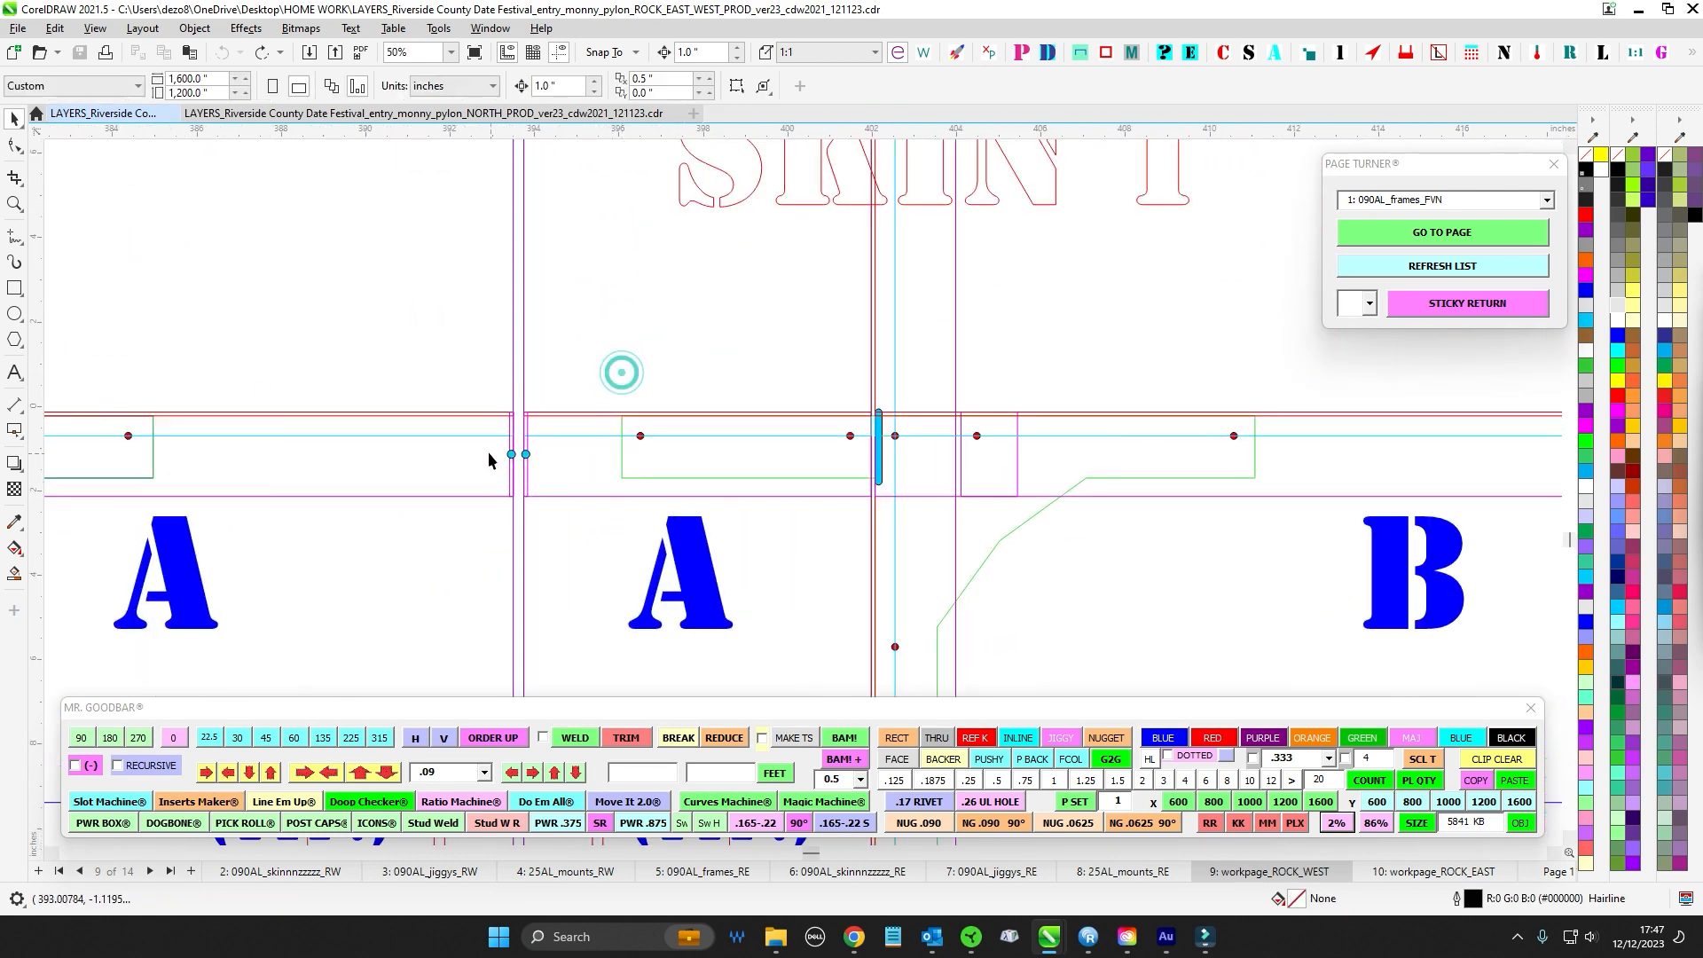
left_click_drag(488, 448, 556, 477)
scroll(557, 477, "down", 1)
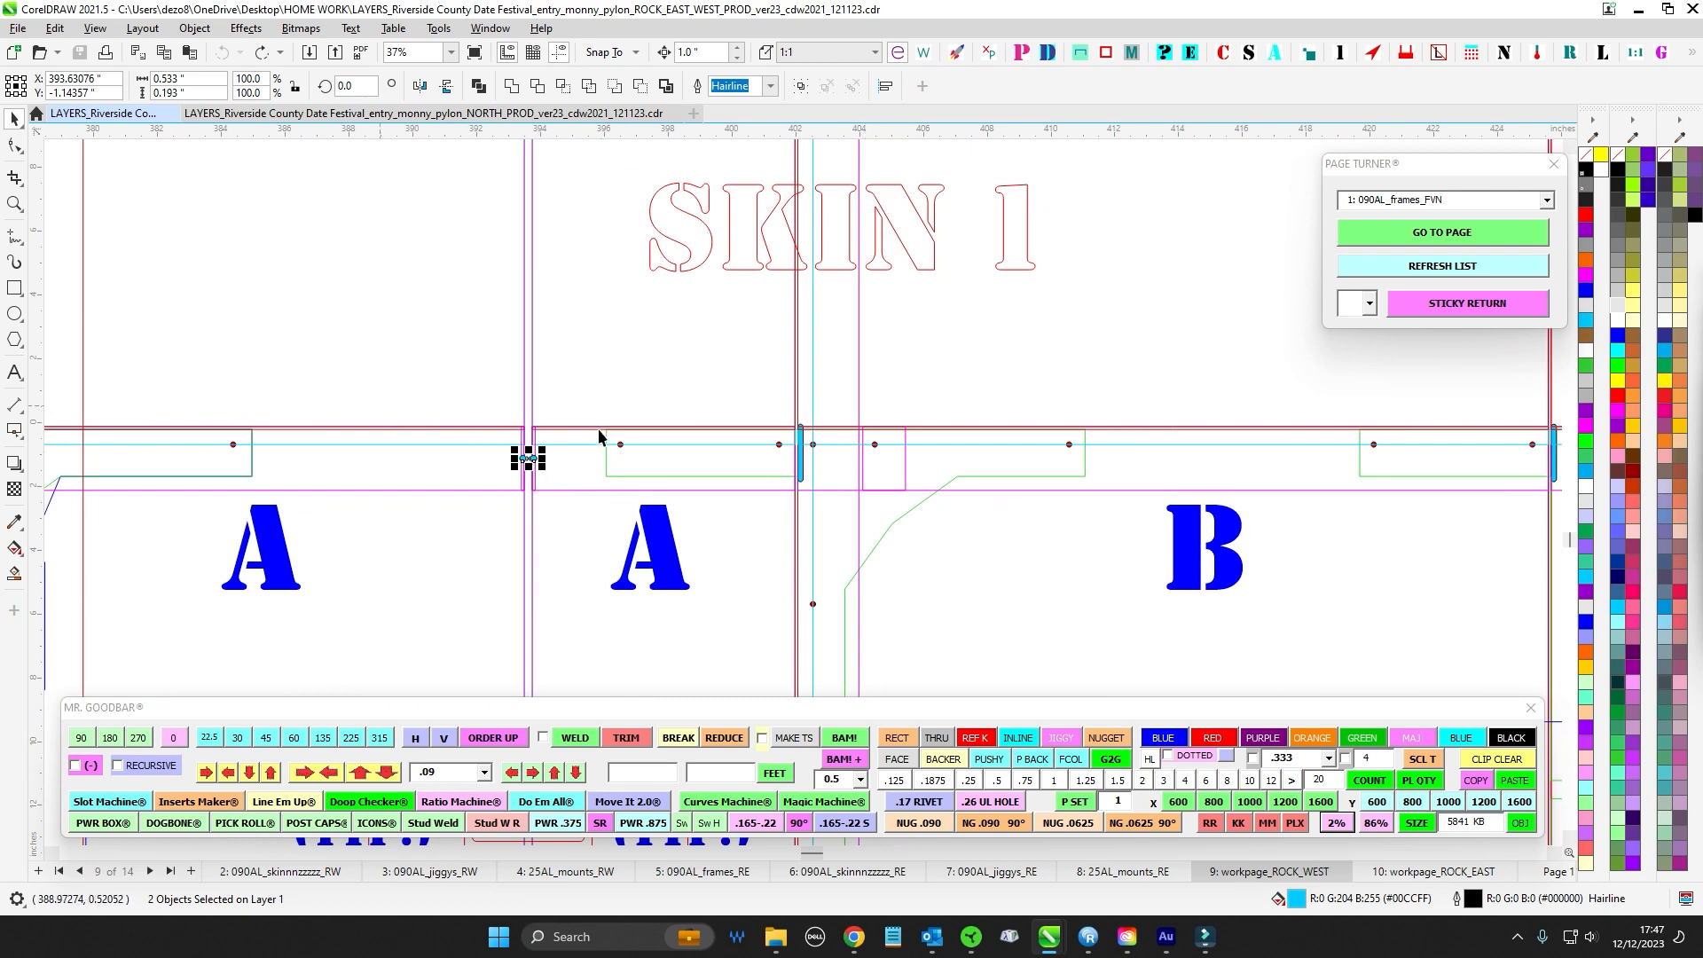
- Examine the purple vertical member from Skin 1 up to the NORFF and trim mount brackets at the frame's upper edge
scroll(523, 391, "down", 2)
scroll(532, 364, "up", 1)
scroll(603, 399, "down", 2)
scroll(589, 316, "up", 2)
scroll(570, 406, "down", 2)
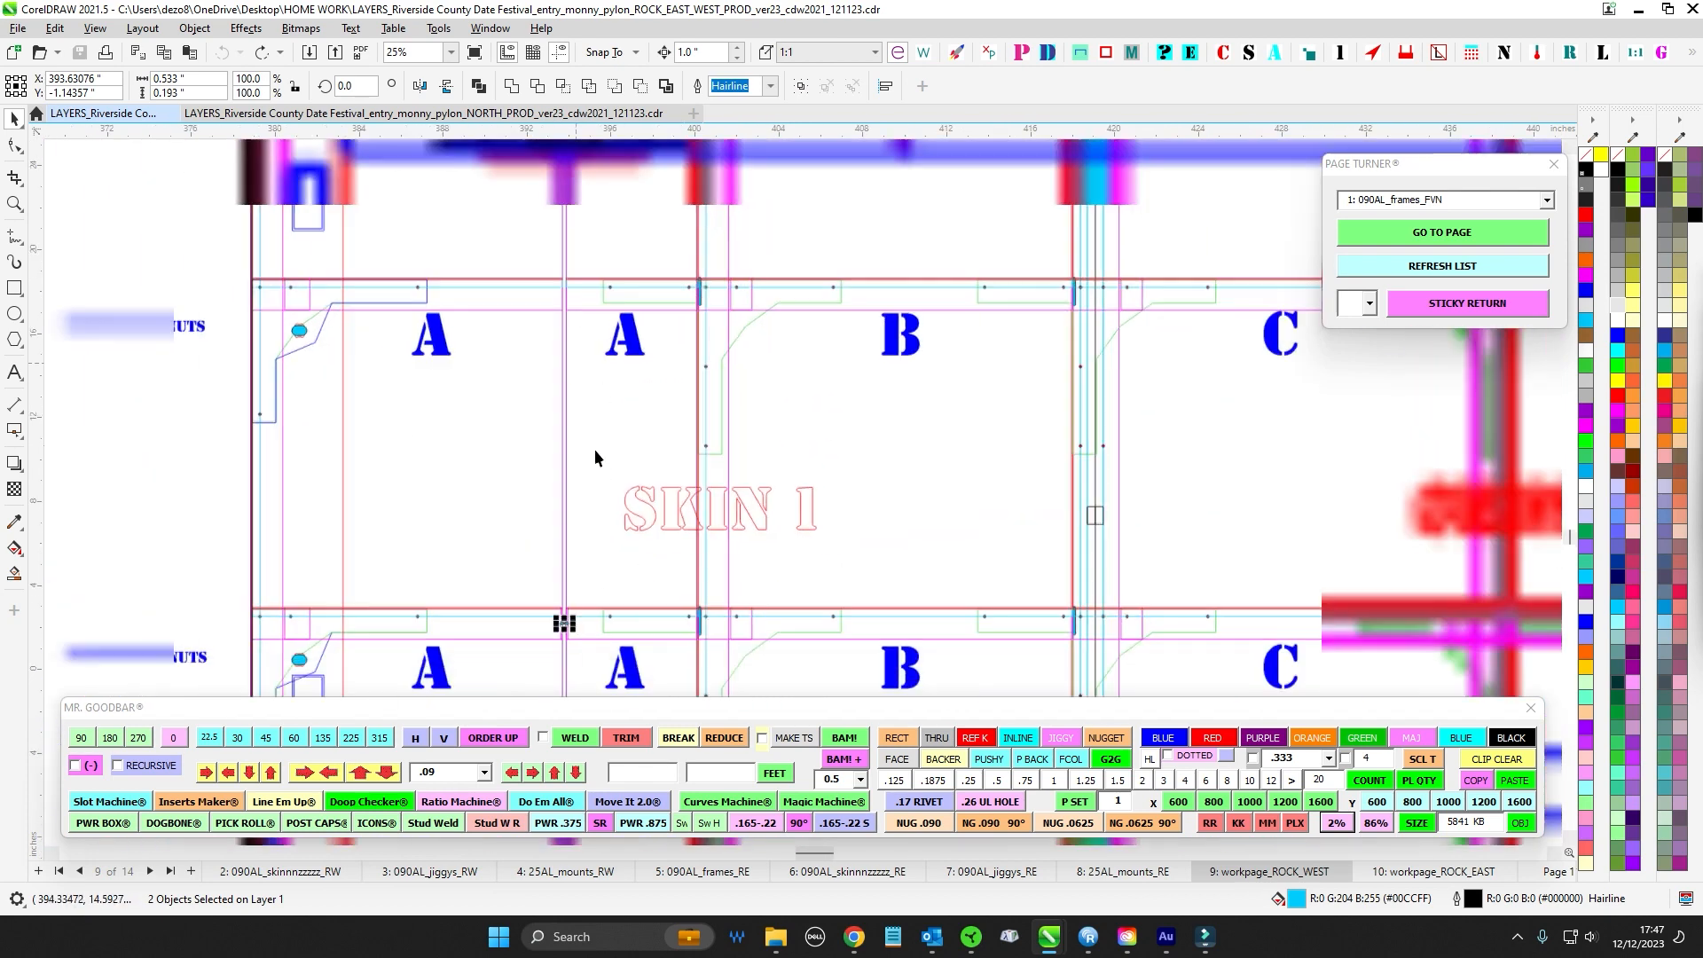
scroll(568, 366, "up", 3)
scroll(608, 417, "down", 2)
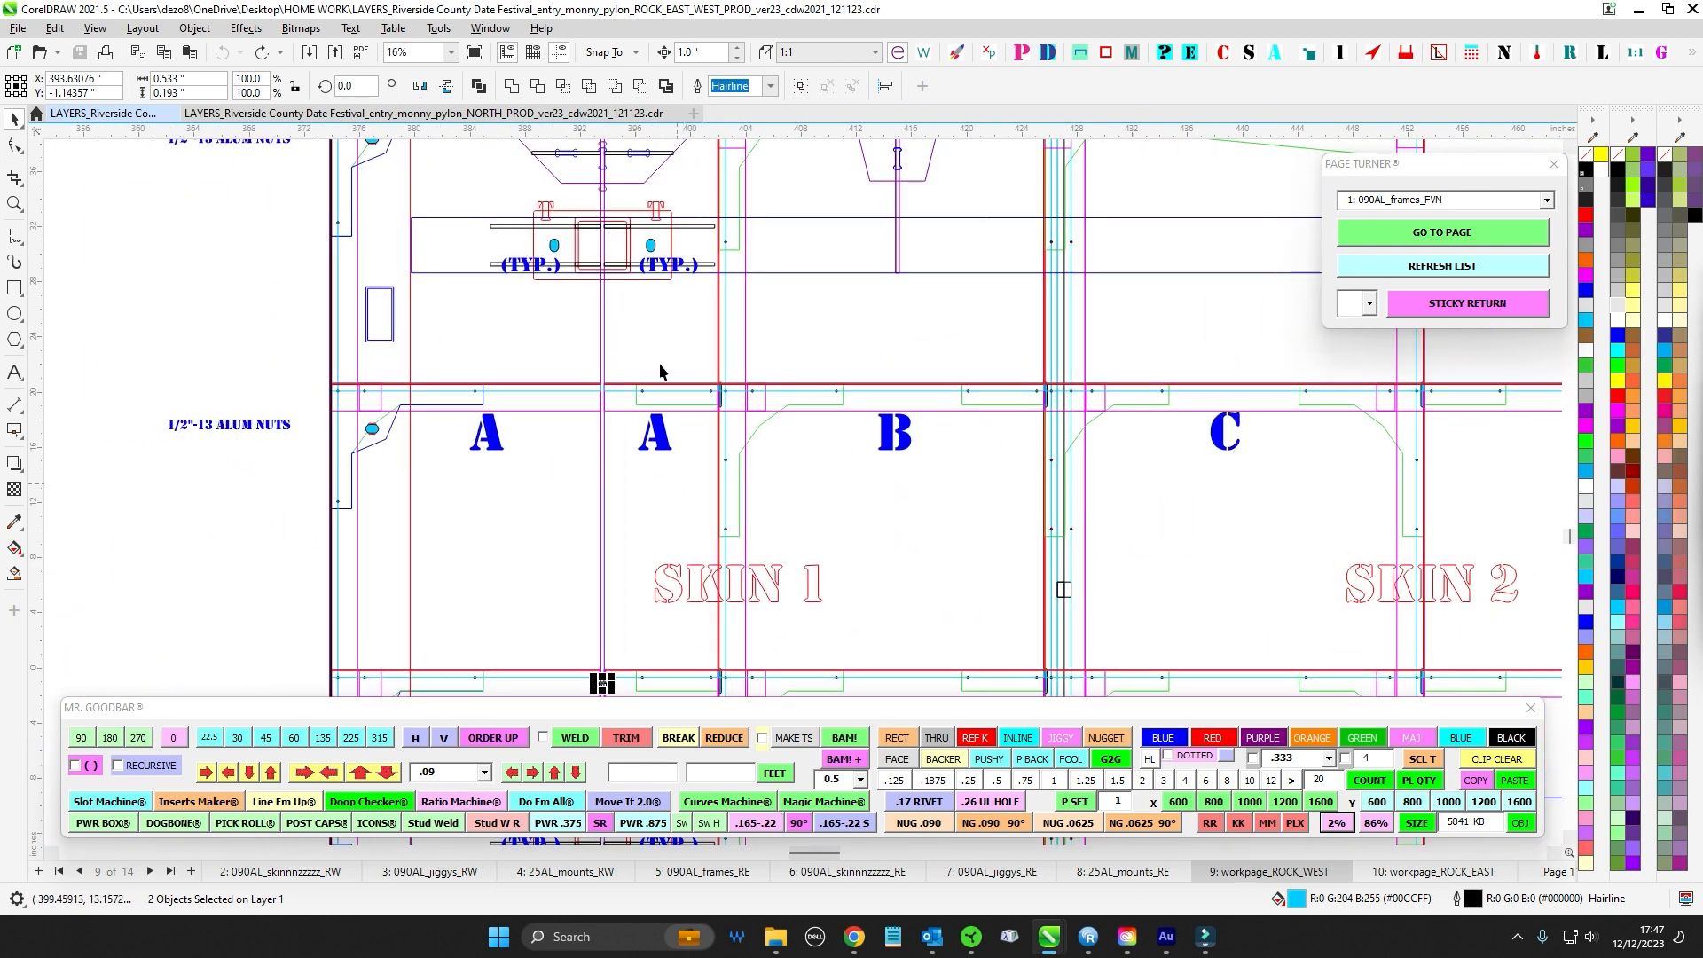
left_click_drag(657, 373, 646, 515)
scroll(607, 414, "up", 2)
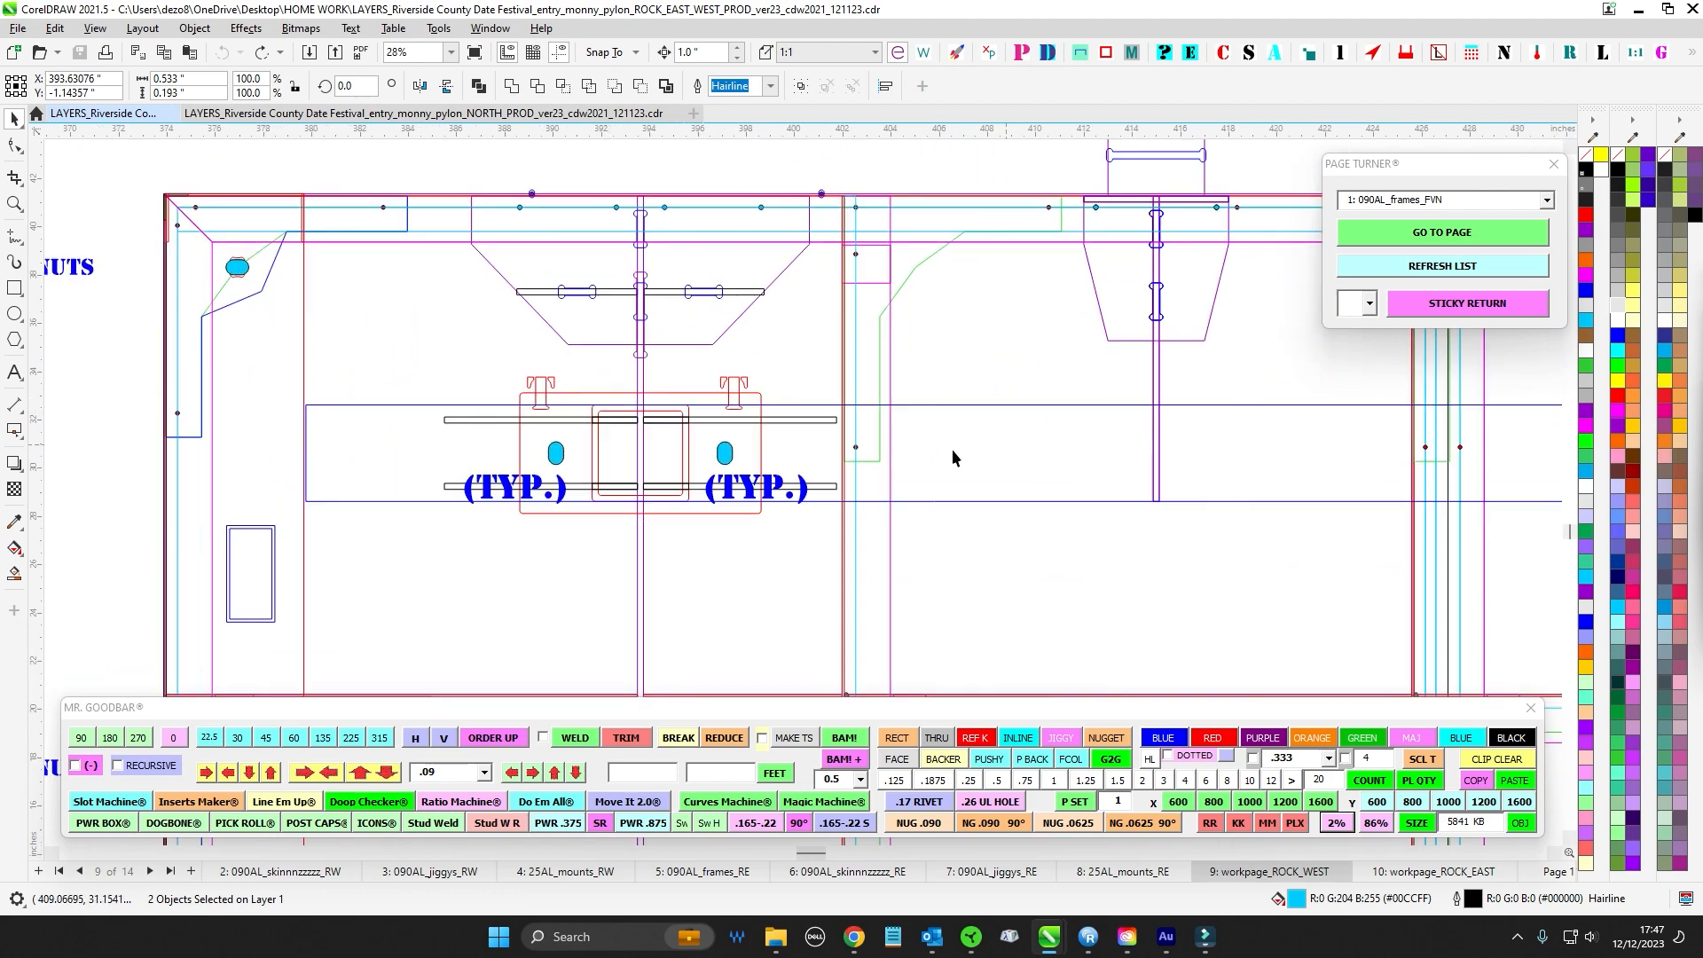
scroll(953, 457, "down", 4)
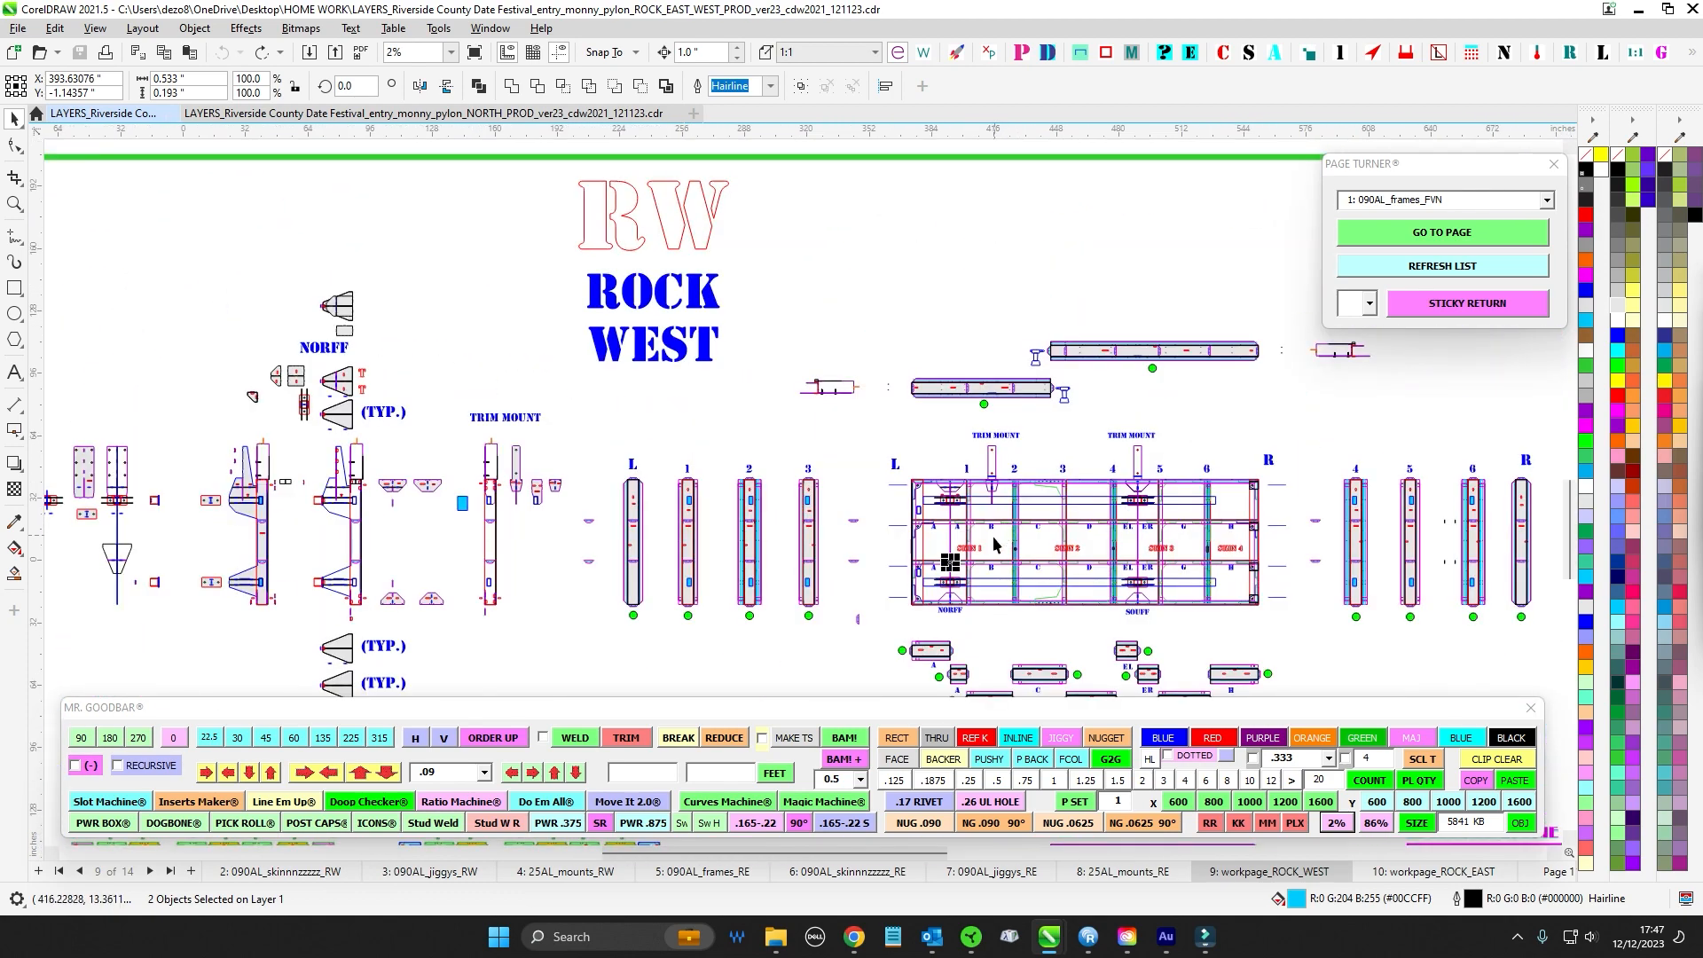
- Examine the Rock West NORFF gusset side views with their loose plates and rivet slots
left_click_drag(1064, 621, 1062, 557)
left_click_drag(766, 405, 803, 398)
scroll(351, 395, "up", 2)
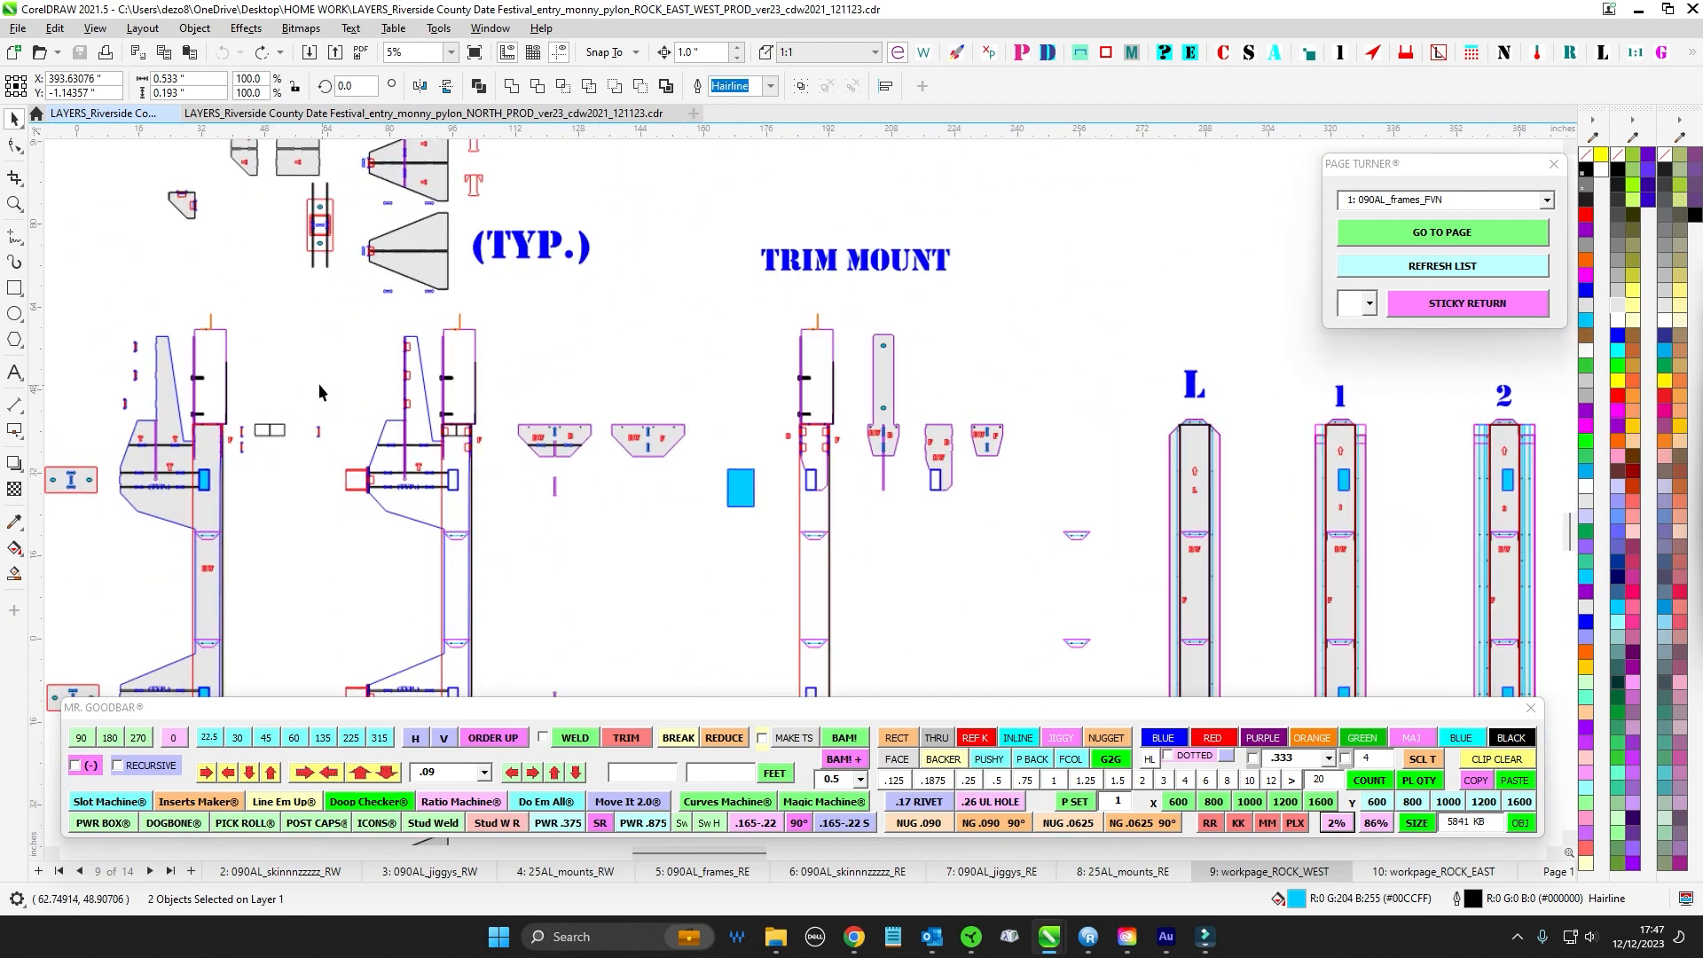
left_click_drag(317, 383, 602, 412)
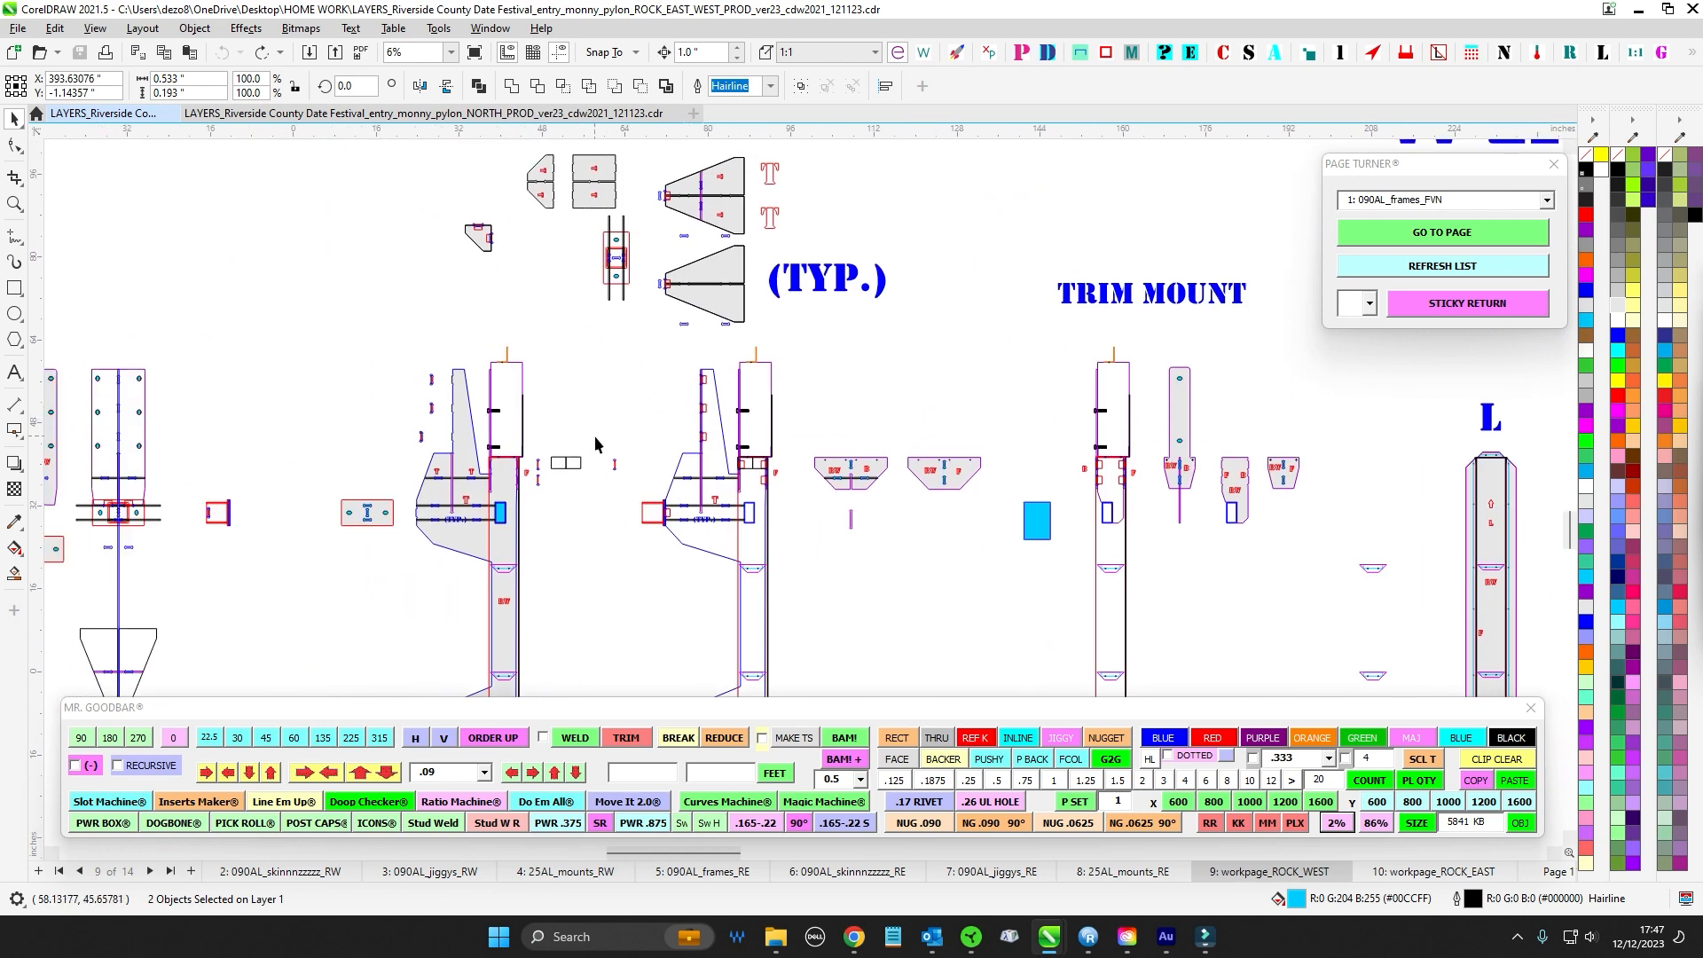
left_click_drag(597, 474, 605, 469)
scroll(605, 467, "up", 2)
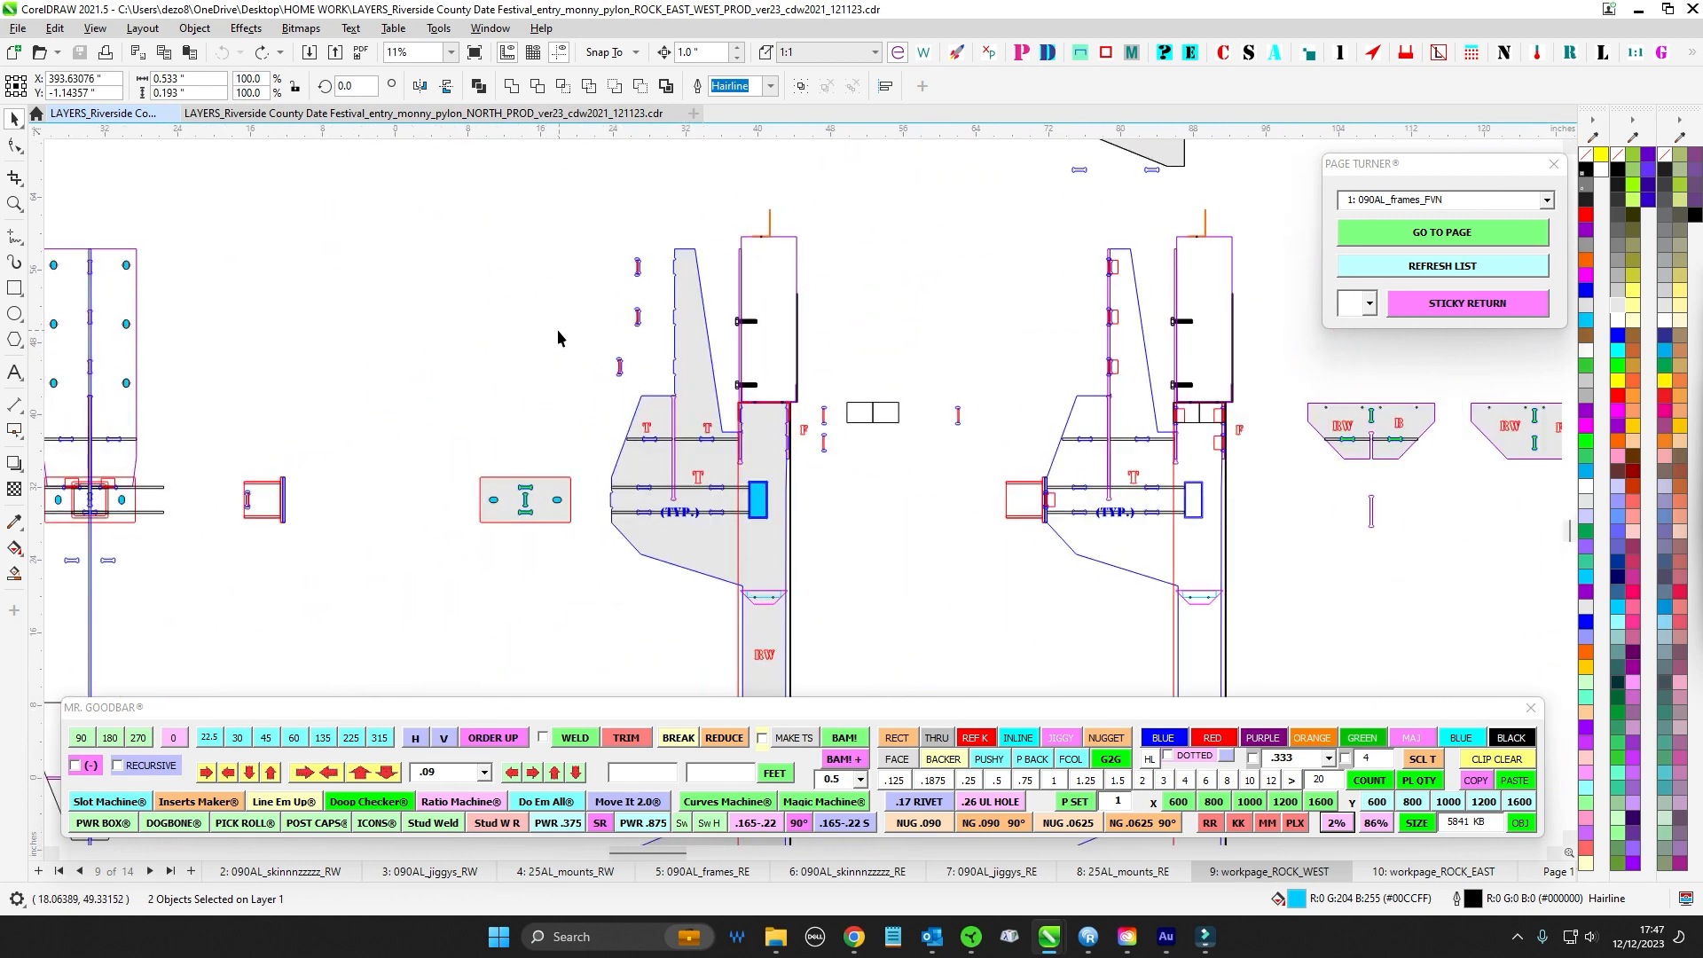
scroll(559, 345, "down", 1)
left_click_drag(477, 257, 551, 482)
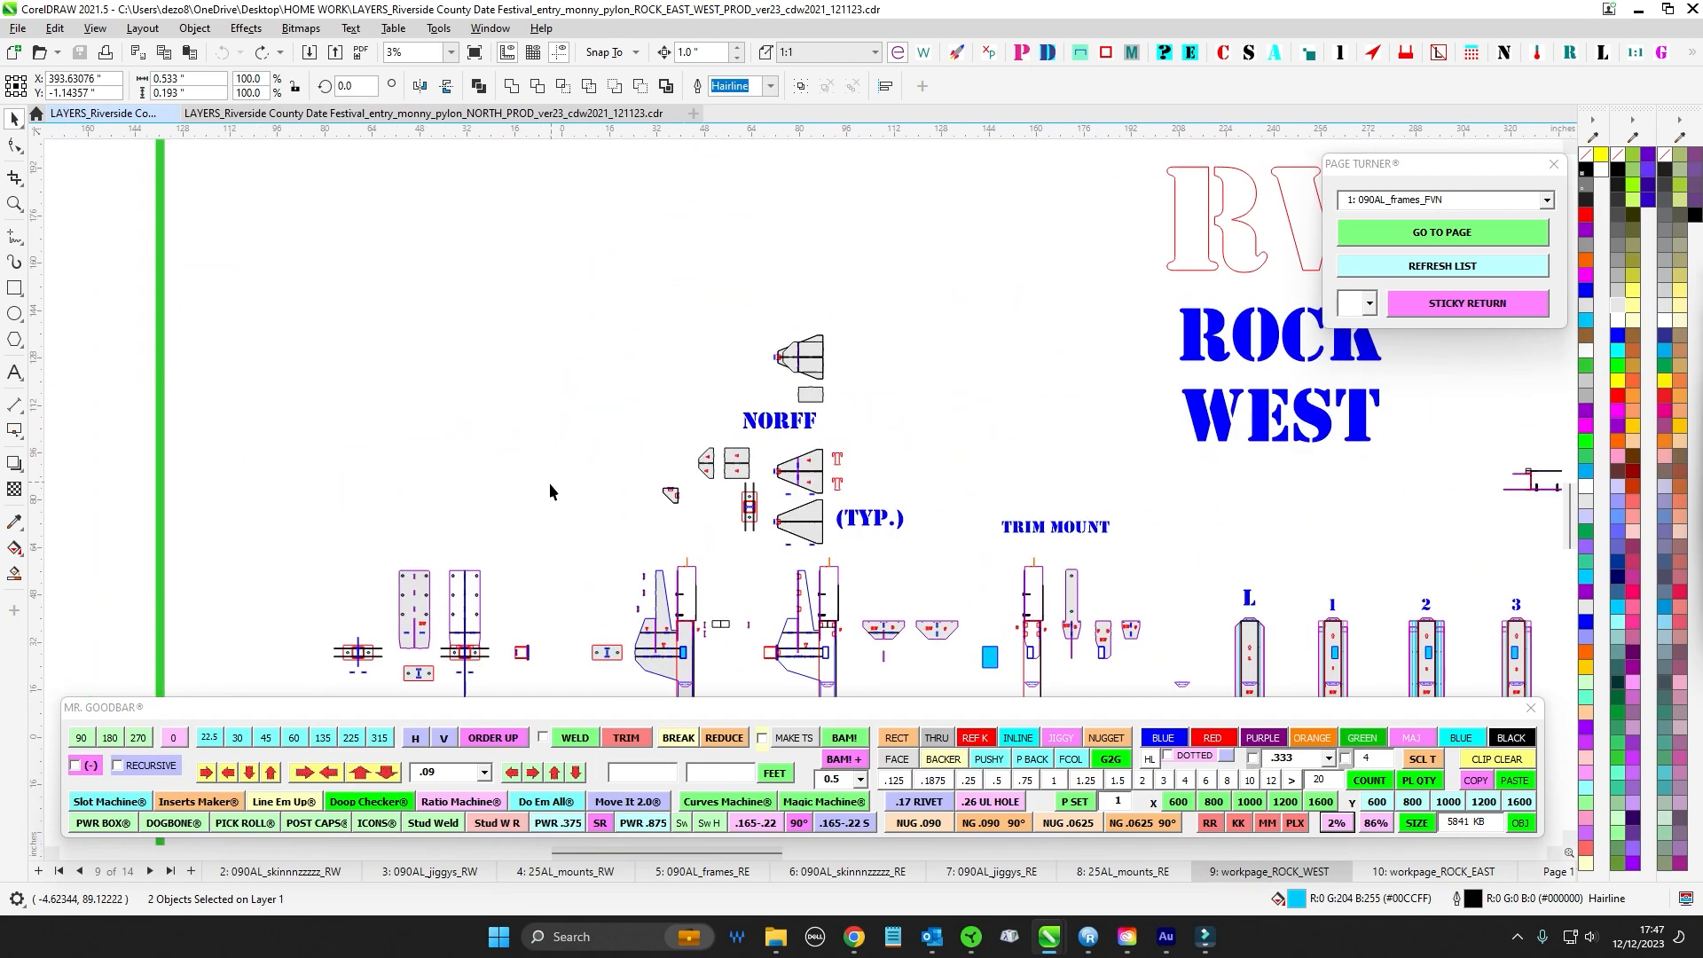
- Select the parts in the assembled west elevation where the front vertical meets the upper corner of the Rock West frame
scroll(563, 465, "down", 1)
left_click_drag(730, 422, 512, 593)
left_click_drag(924, 210, 849, 322)
scroll(849, 327, "up", 3)
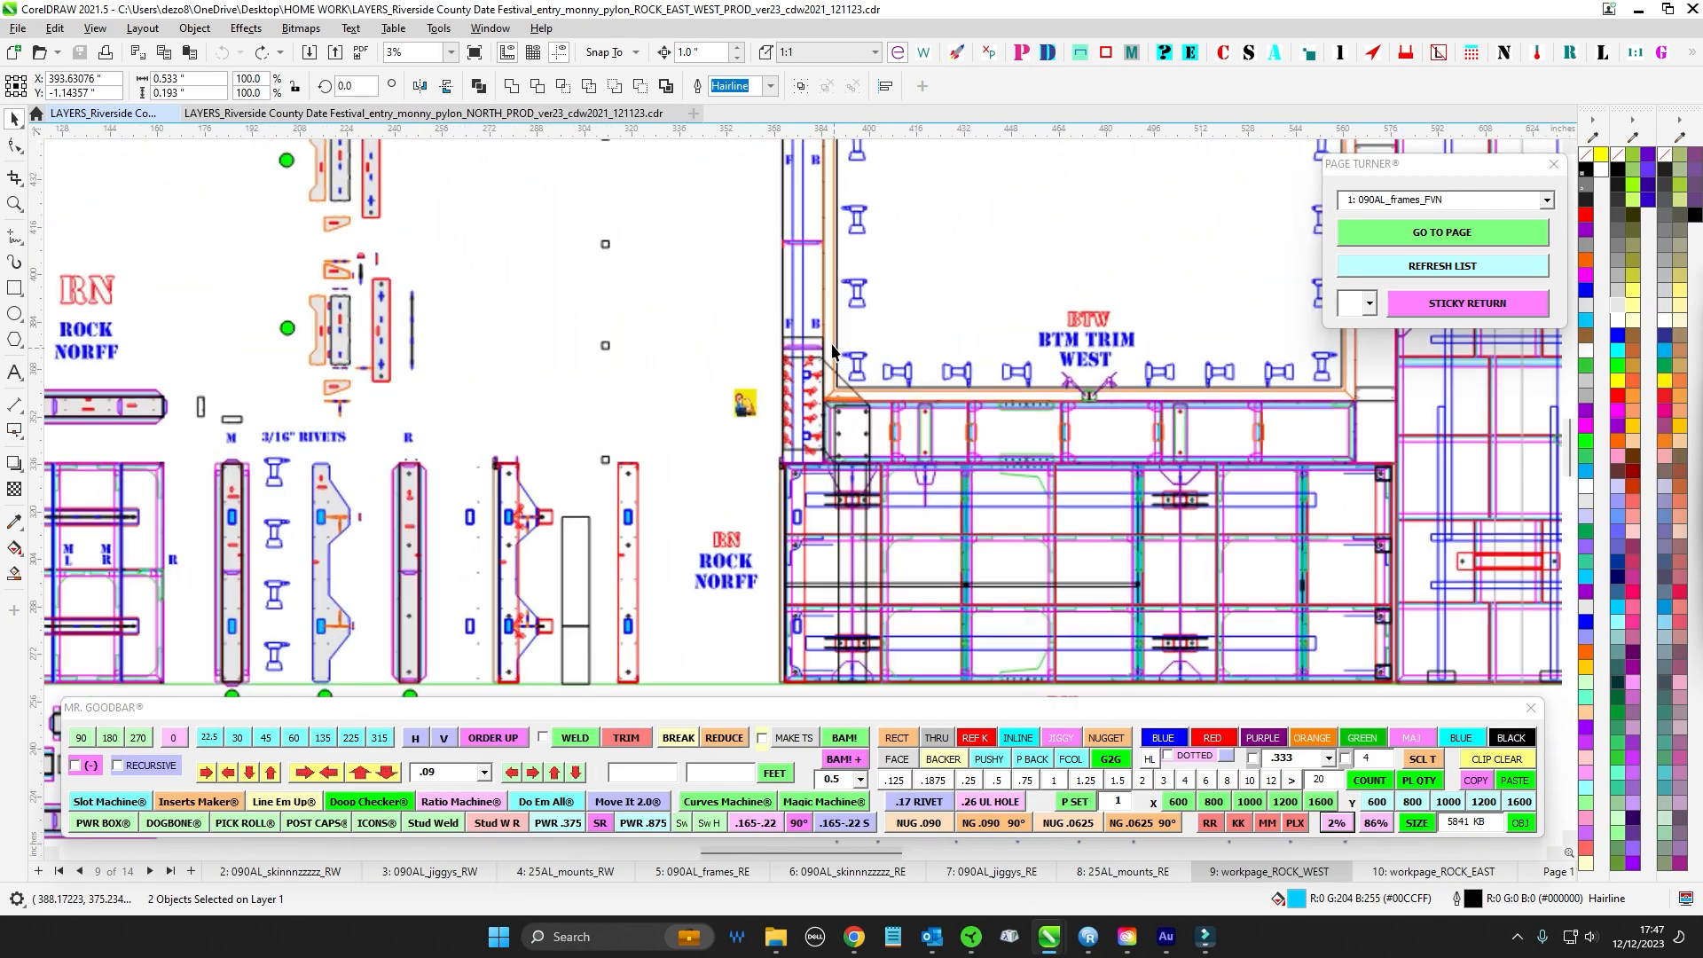
left_click_drag(724, 320, 889, 504)
scroll(895, 492, "down", 1)
left_click_drag(906, 258, 757, 595)
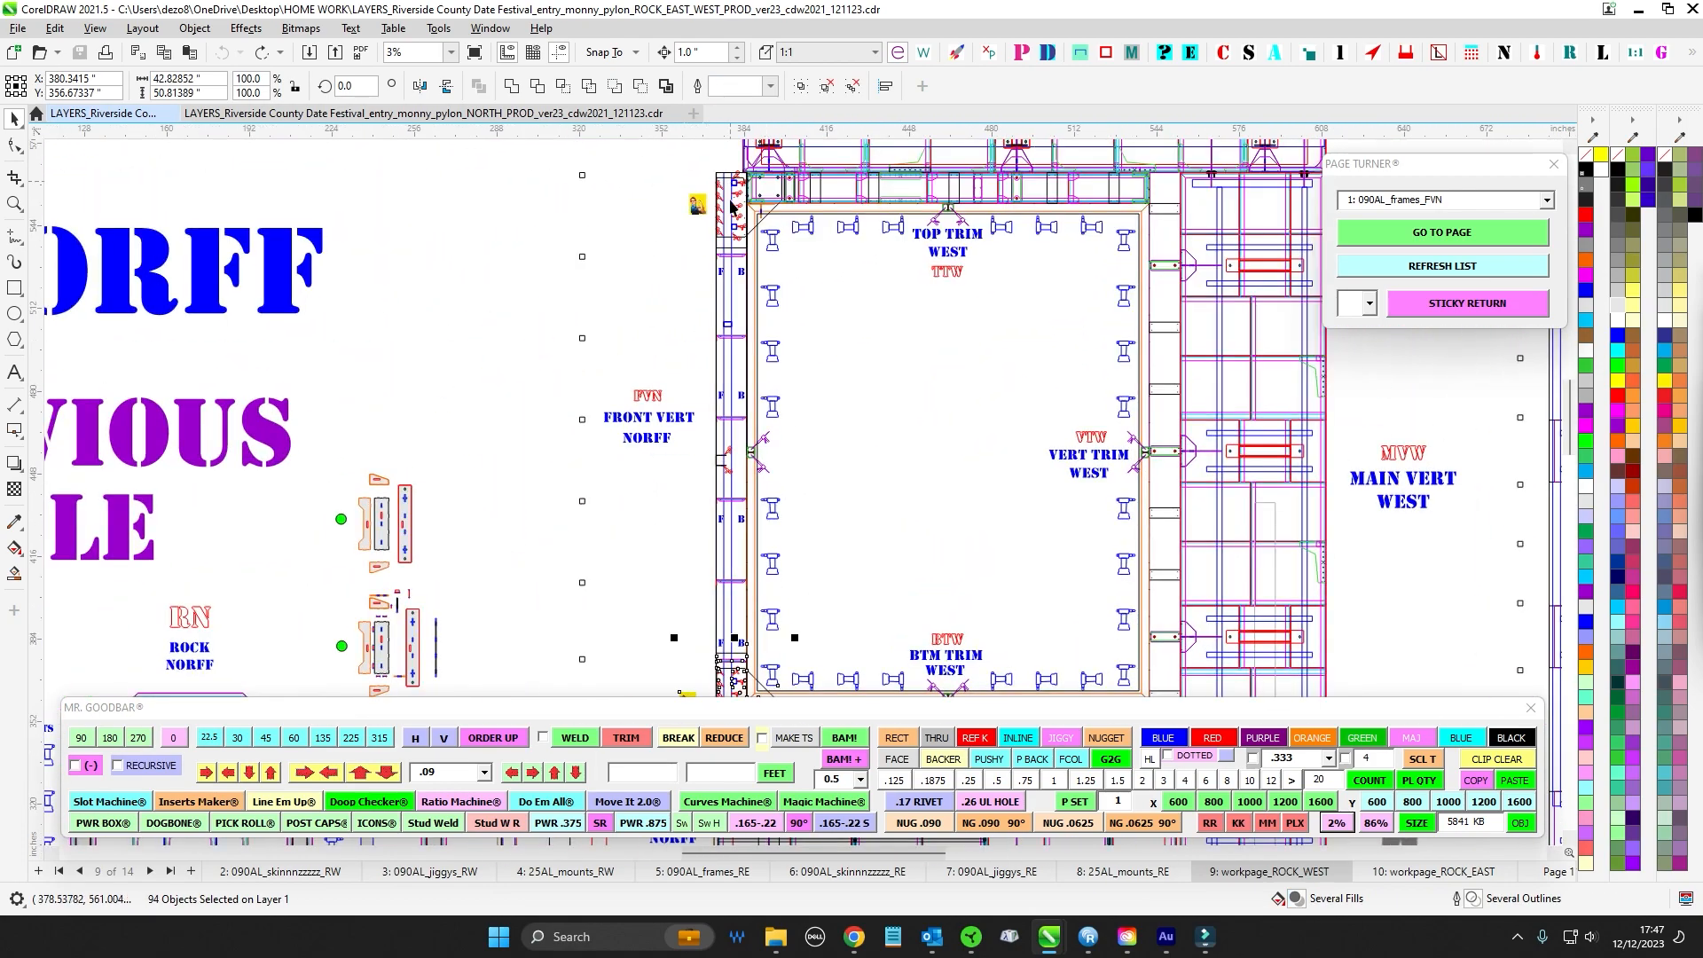
- Select the upper horizontal NORFF gusset parts beneath the bottom trim's mounting plate in the west elevation
scroll(731, 206, "up", 2)
scroll(699, 495, "up", 2)
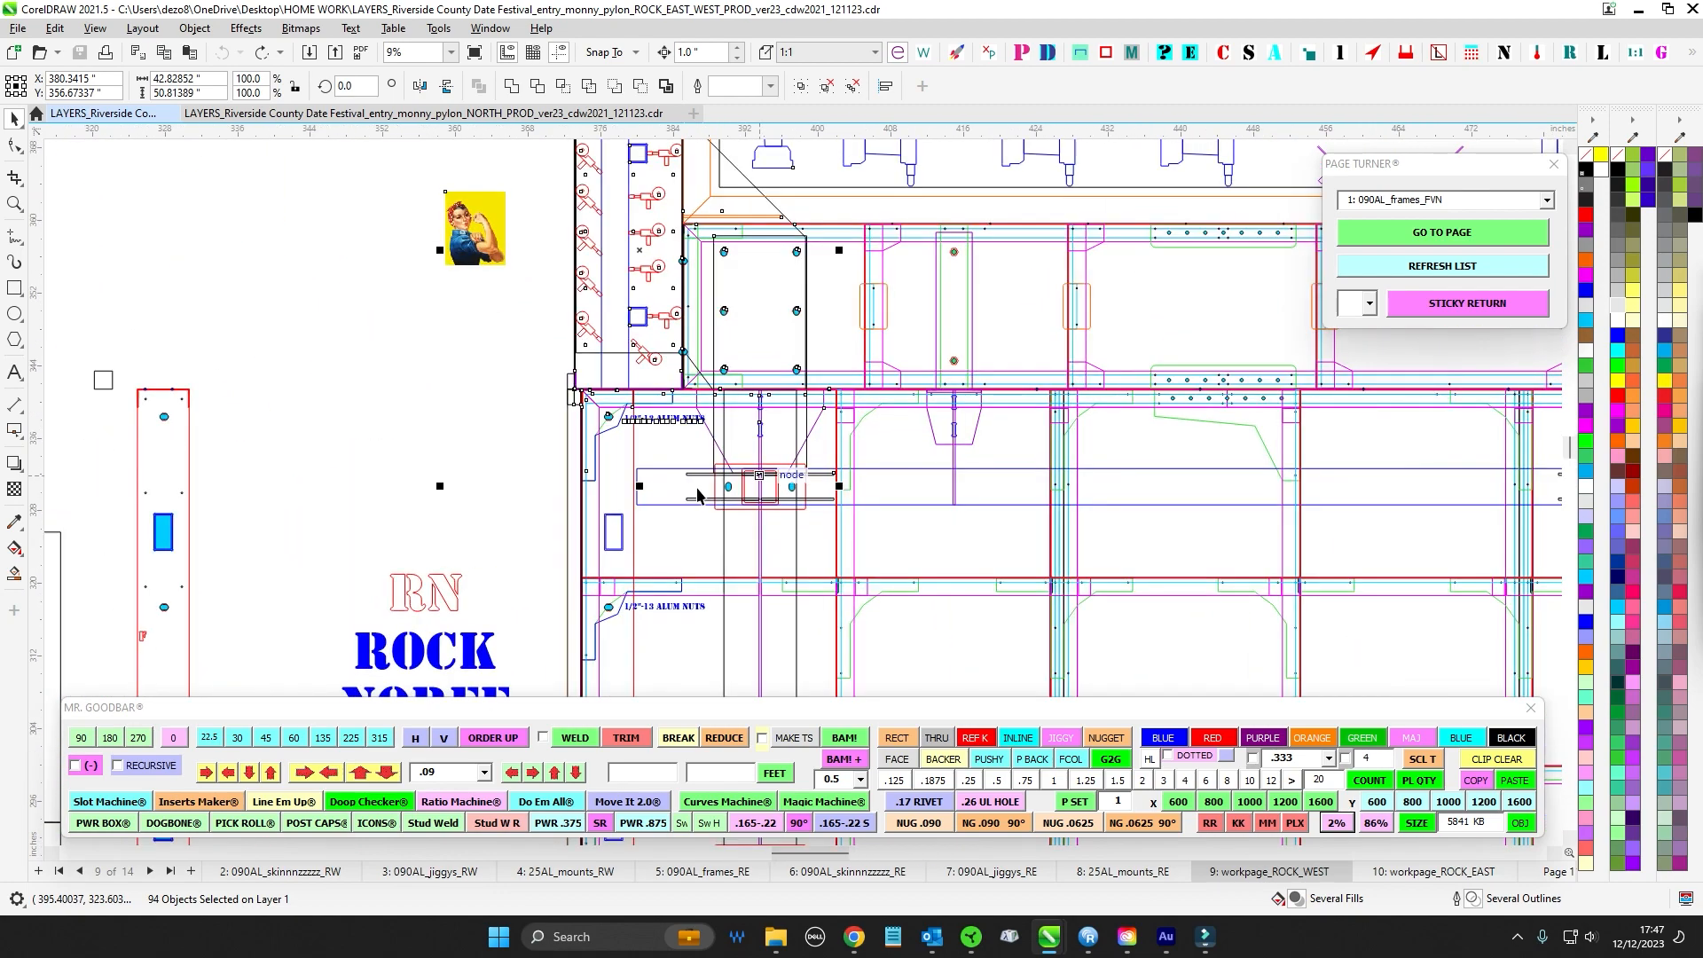
left_click_drag(611, 441, 606, 420)
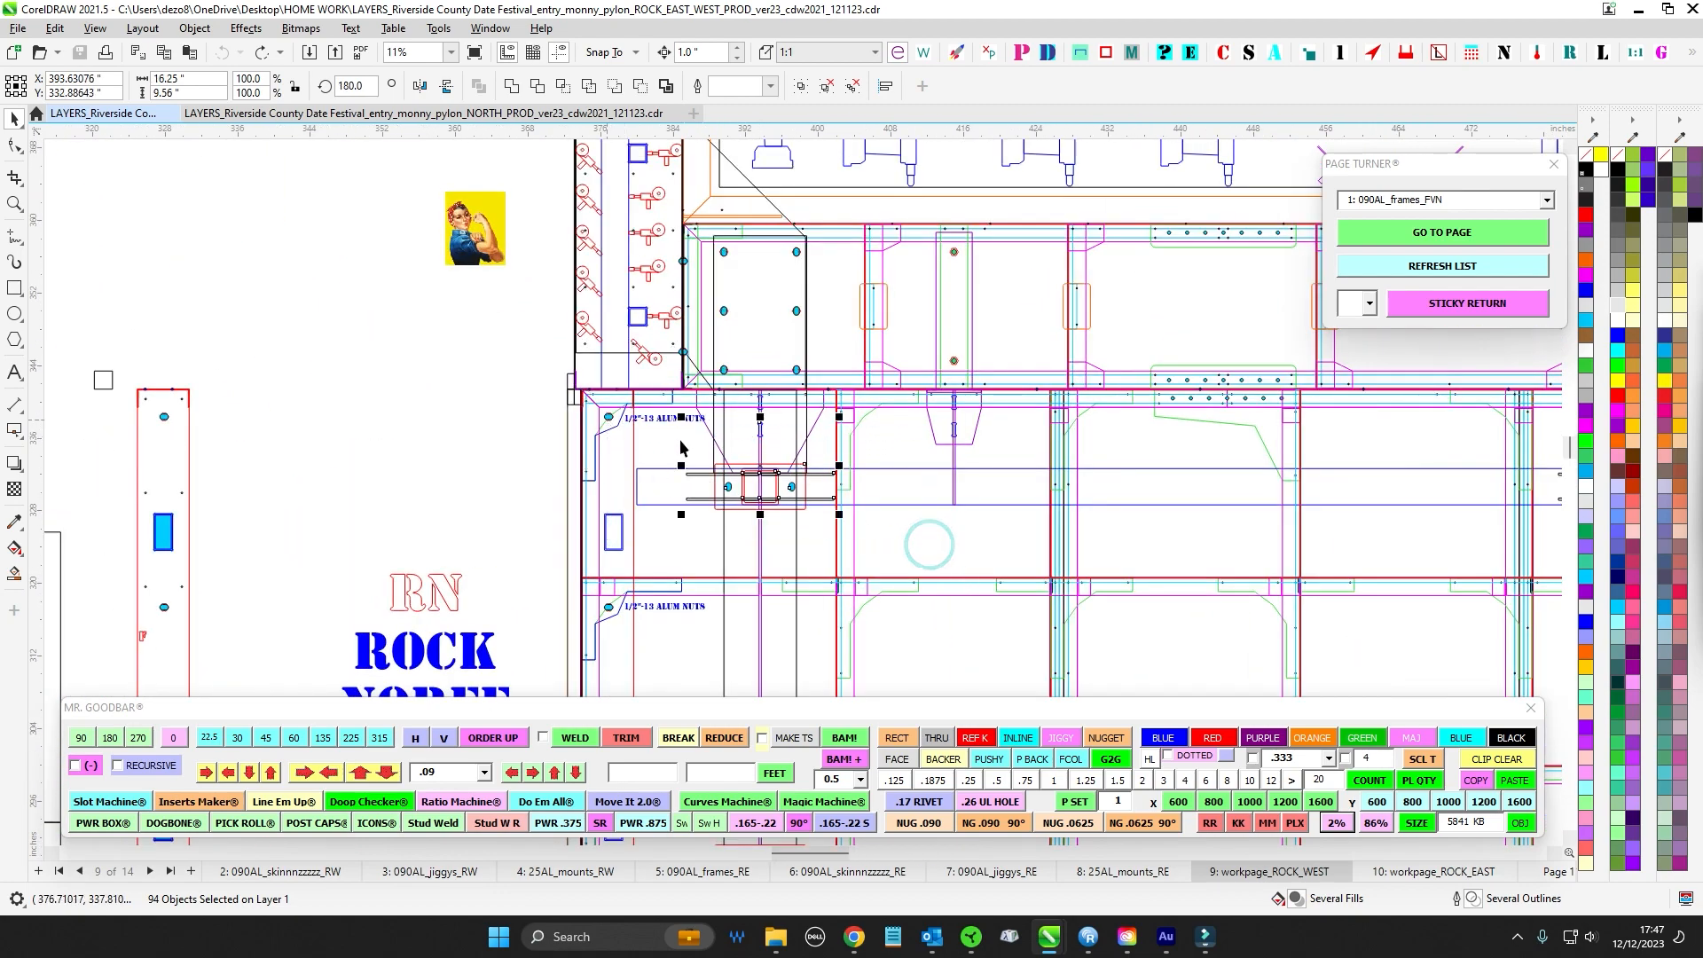
scroll(803, 461, "up", 1)
scroll(814, 532, "down", 4)
- Return to the Rock West NORFF gusset side views and clear the selection
left_click_drag(647, 626, 1019, 305)
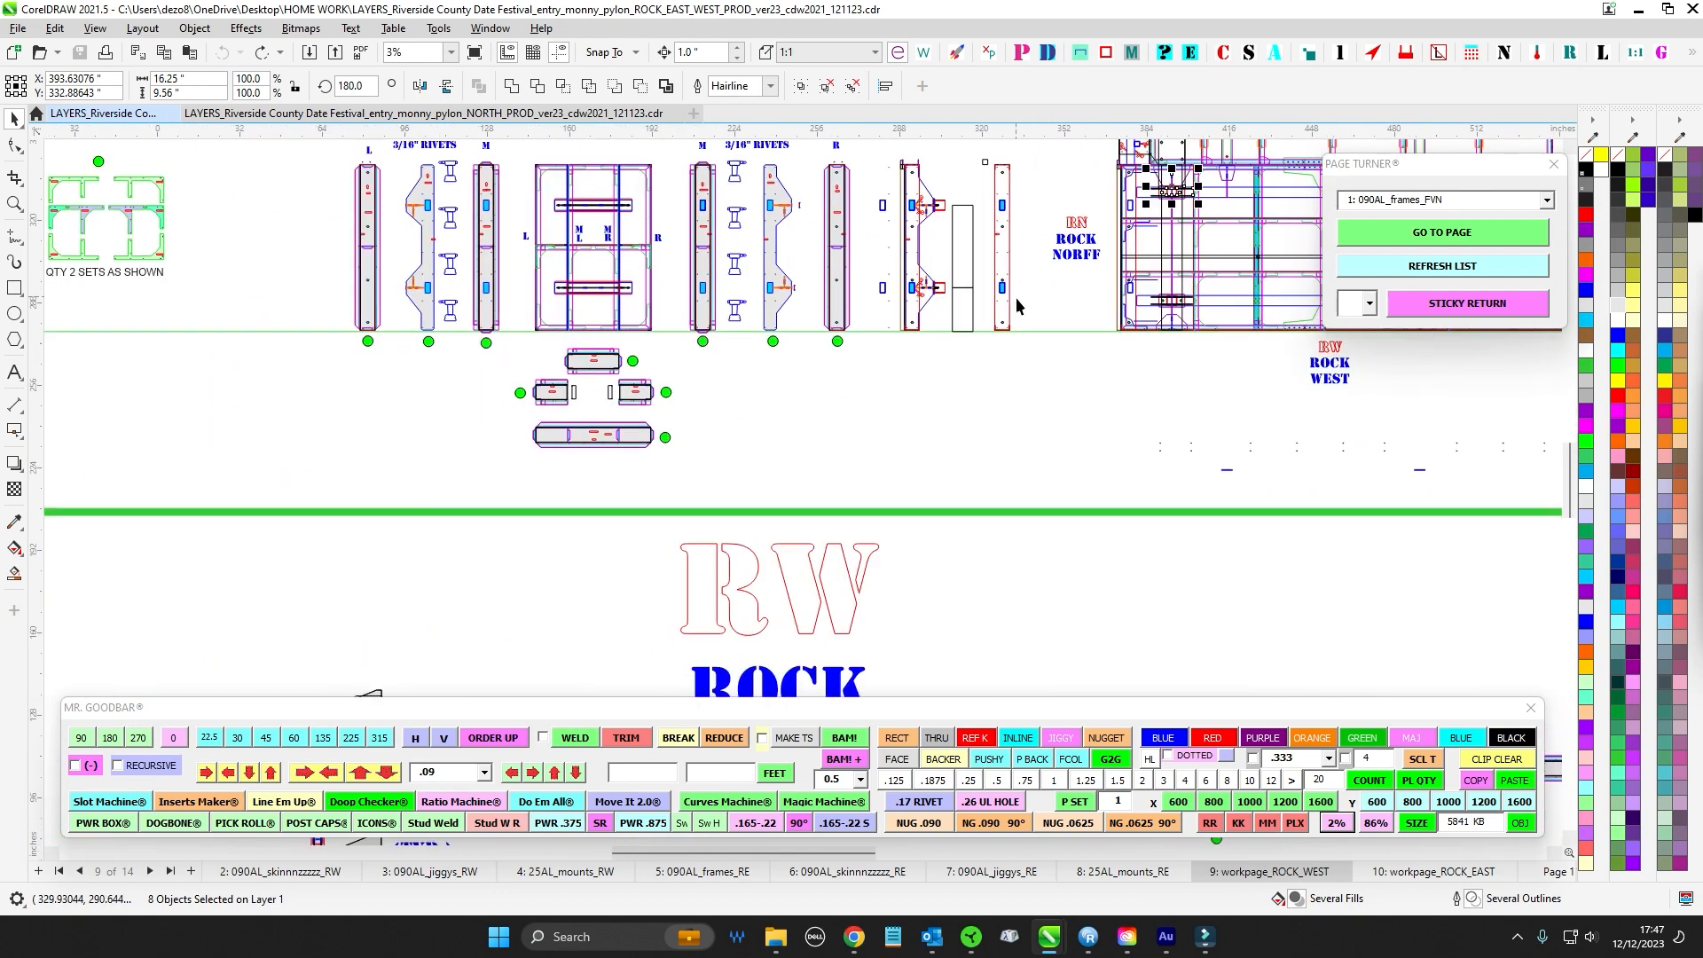
left_click_drag(476, 531, 608, 448)
scroll(585, 426, "up", 4)
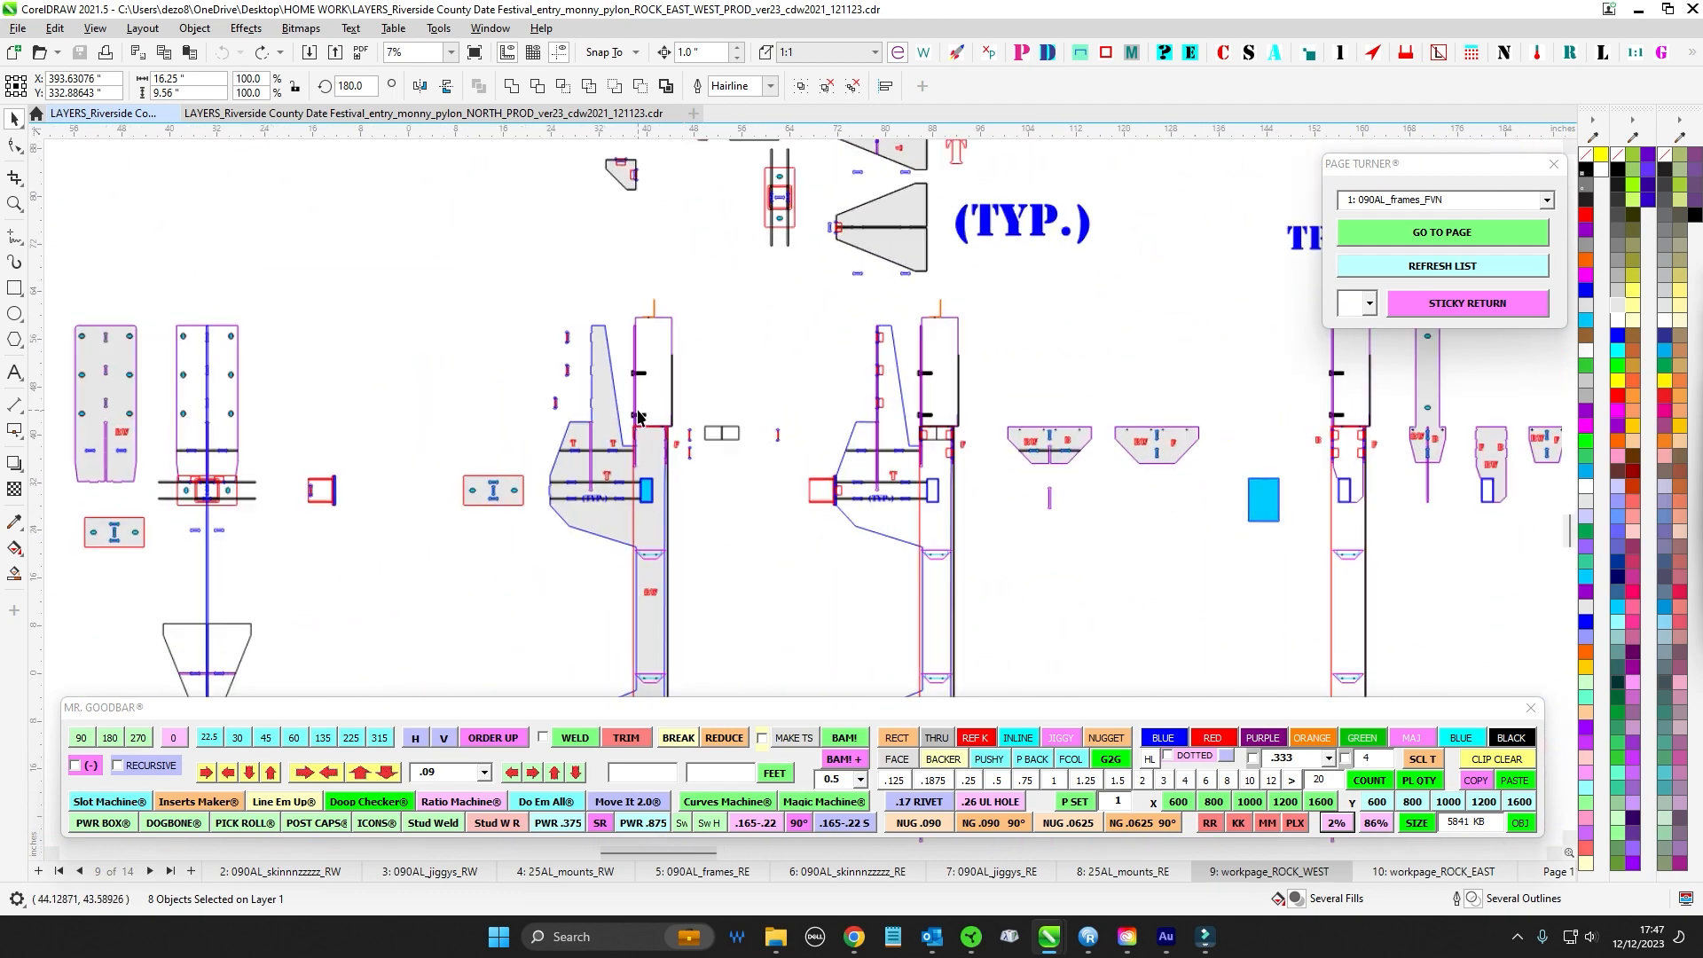
scroll(569, 413, "up", 1)
left_click(459, 371)
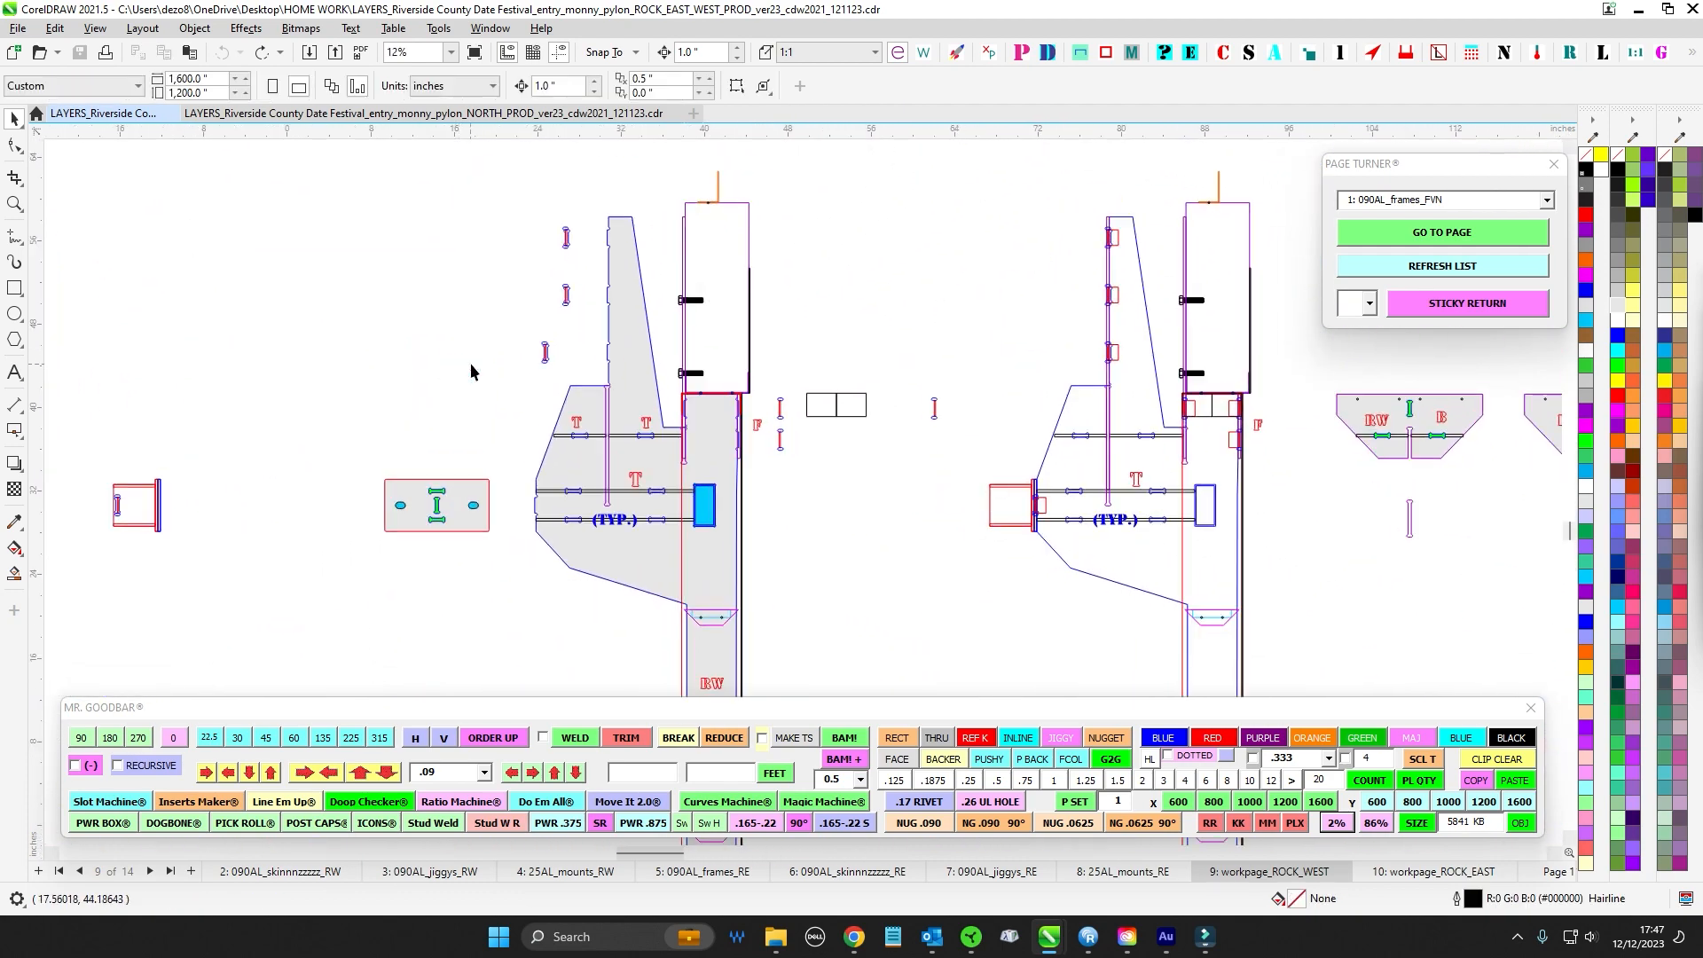
left_click(470, 364)
- Try to move the tall grey RW mounting plate with its holes and slots toward the NORFF gusset side view
scroll(470, 364, "down", 3)
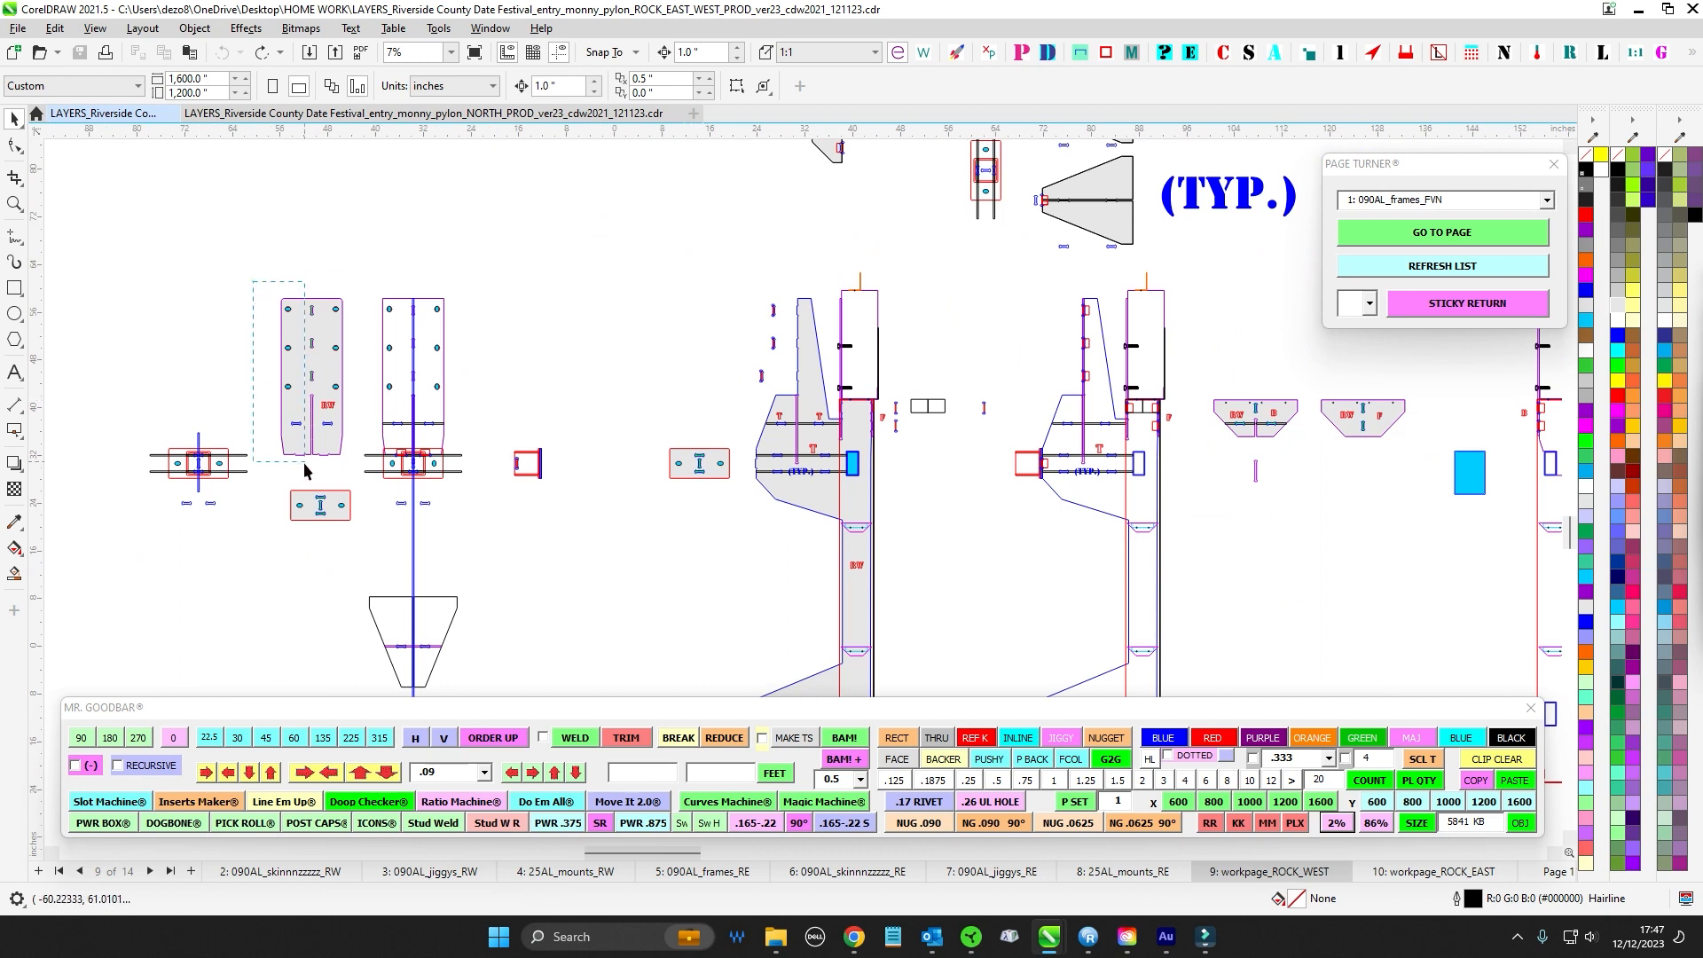
left_click_drag(305, 463, 355, 479)
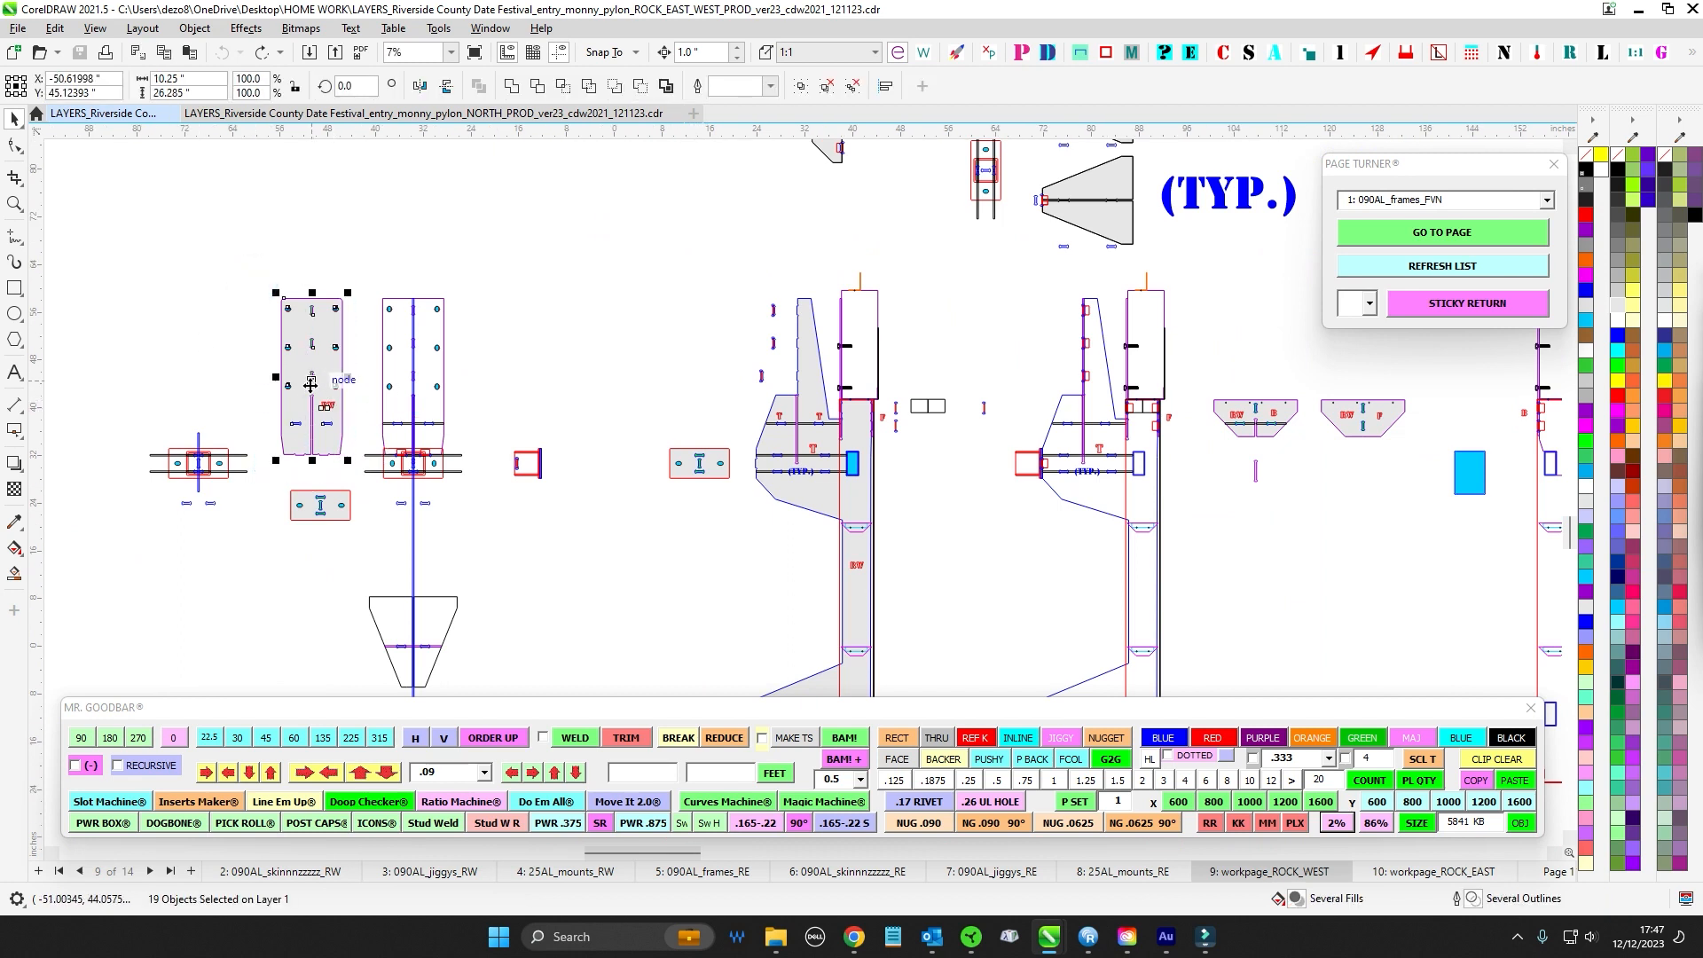
left_click_drag(311, 384, 593, 412)
key("ctrl+z")
scroll(807, 401, "up", 1)
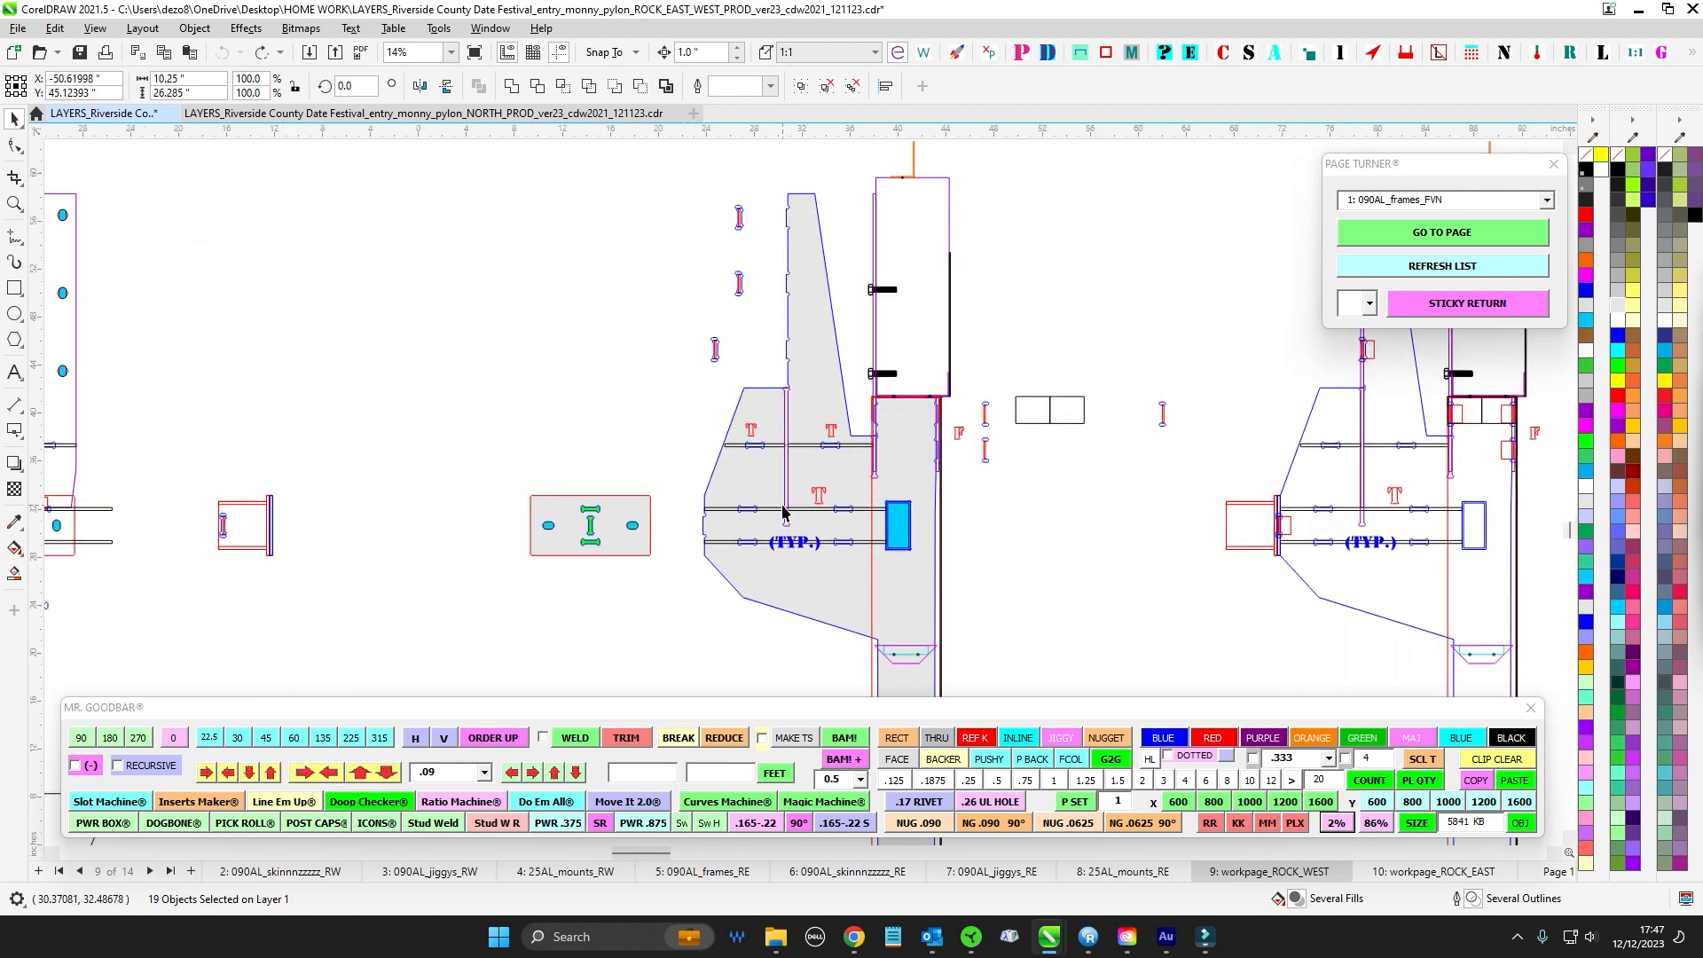
- Move the rectangular pair of T gusset plates under the NORFF label to just below the smaller angled pair
left_click_drag(676, 409, 588, 438)
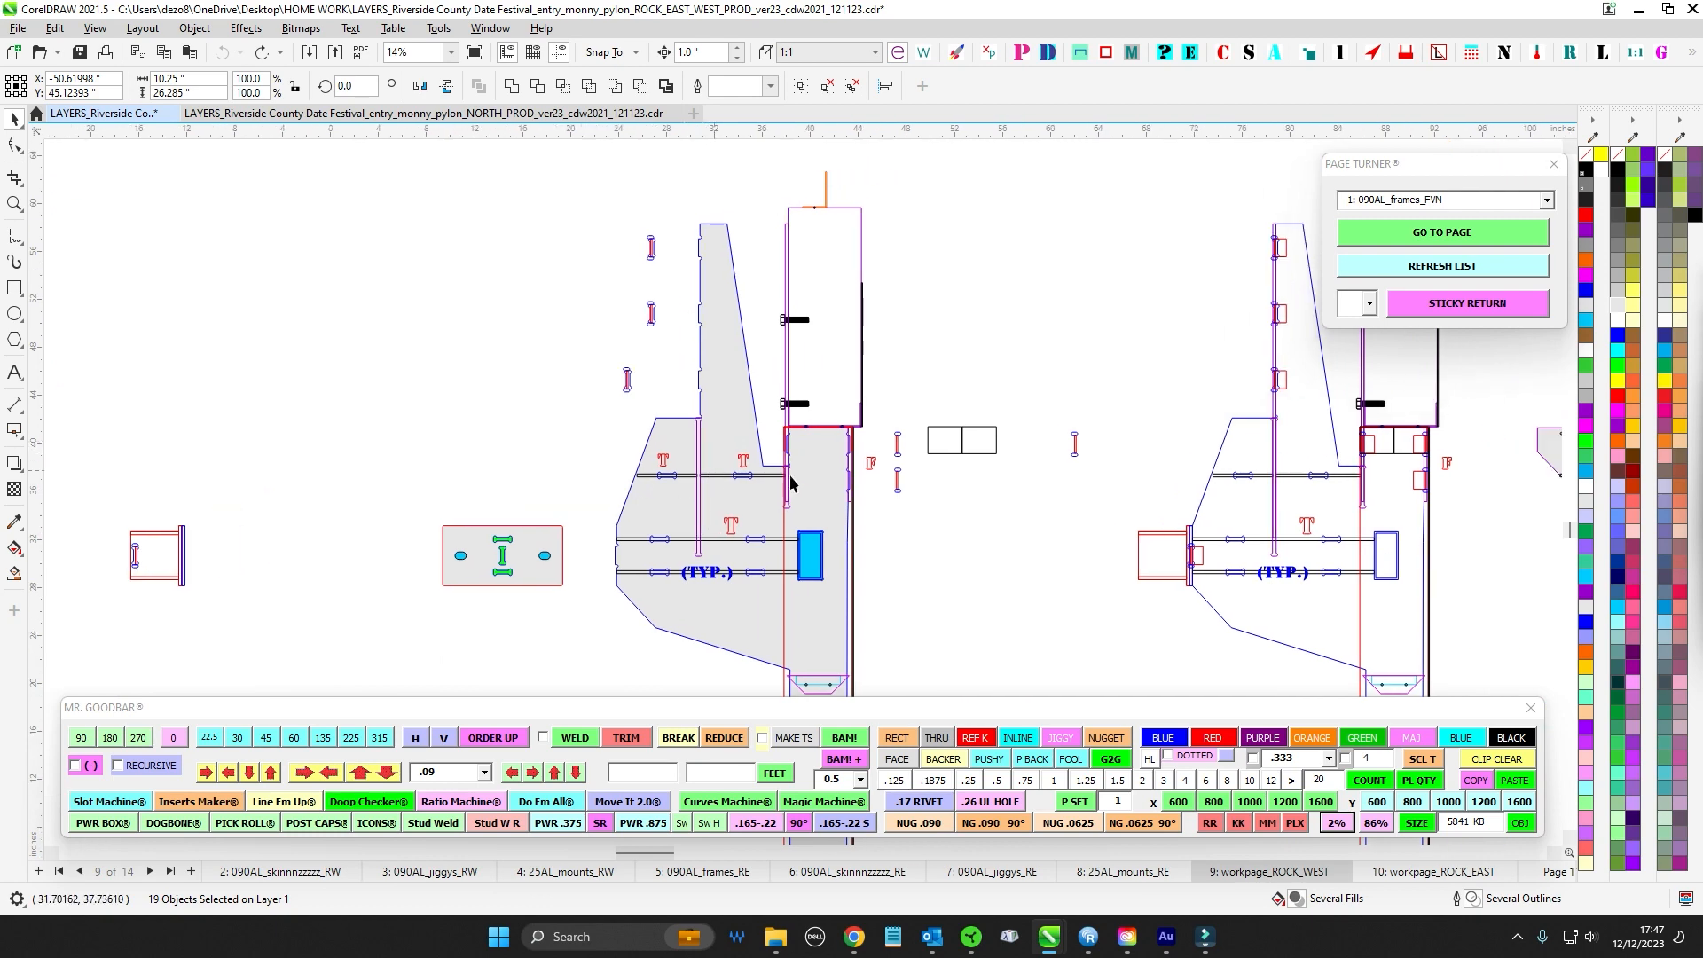
scroll(782, 479, "down", 1)
left_click_drag(798, 178, 661, 536)
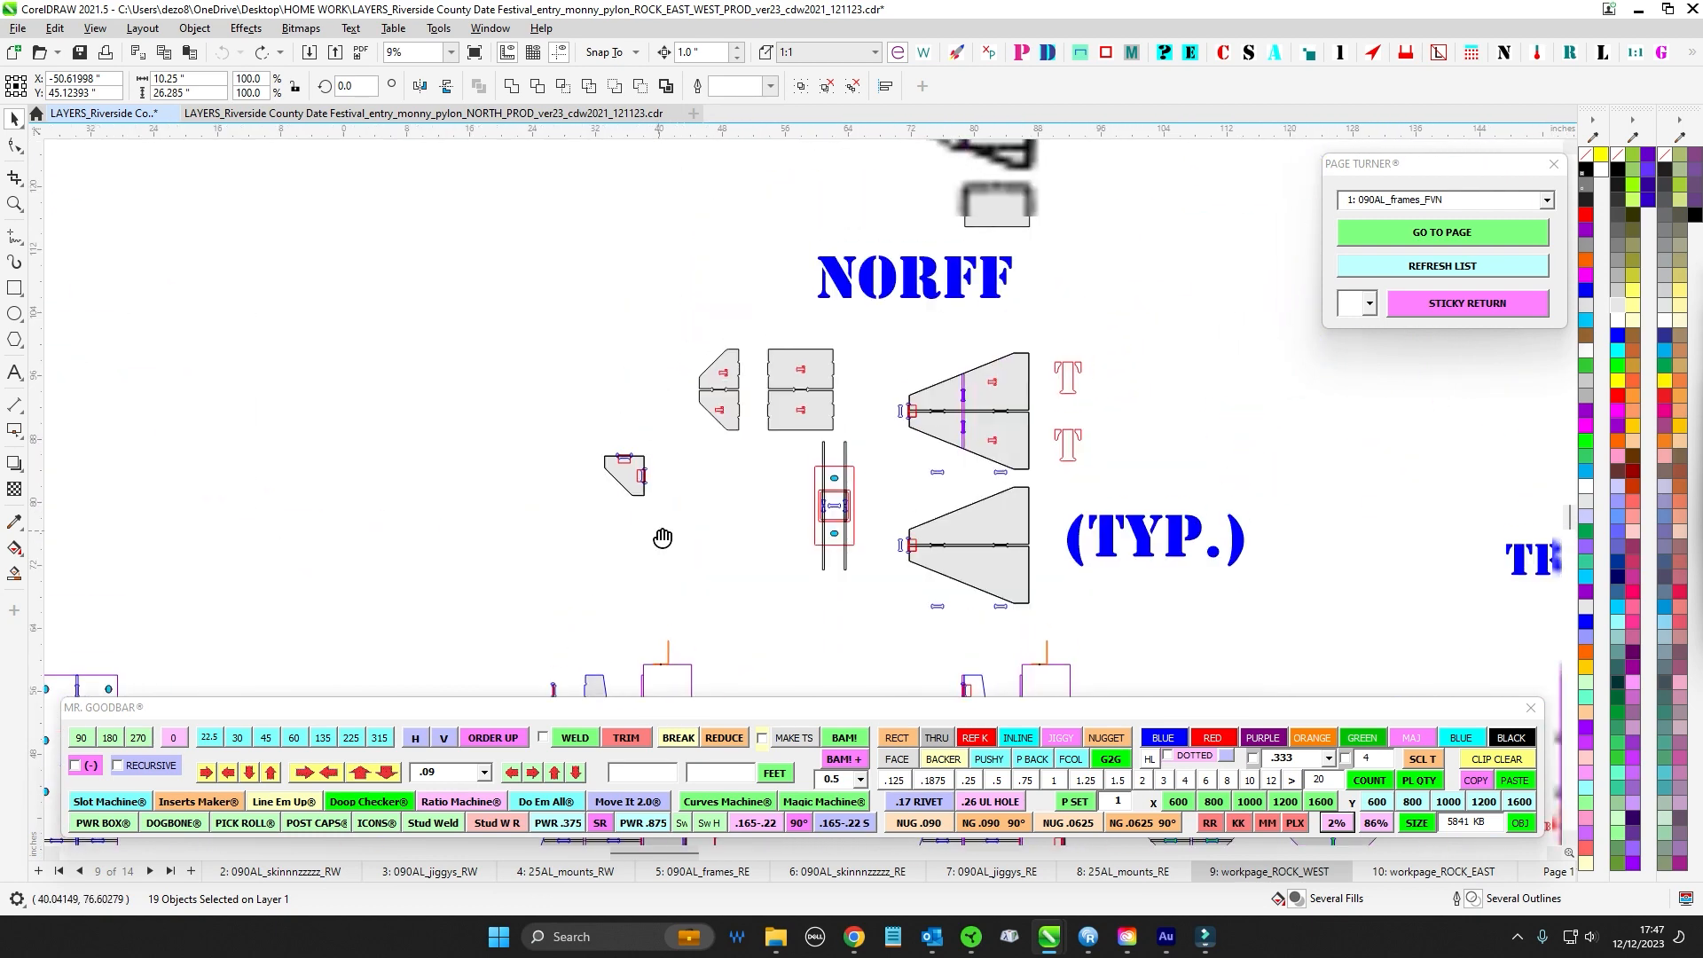
left_click_drag(799, 395, 714, 317)
scroll(802, 301, "down", 1)
scroll(669, 190, "up", 1)
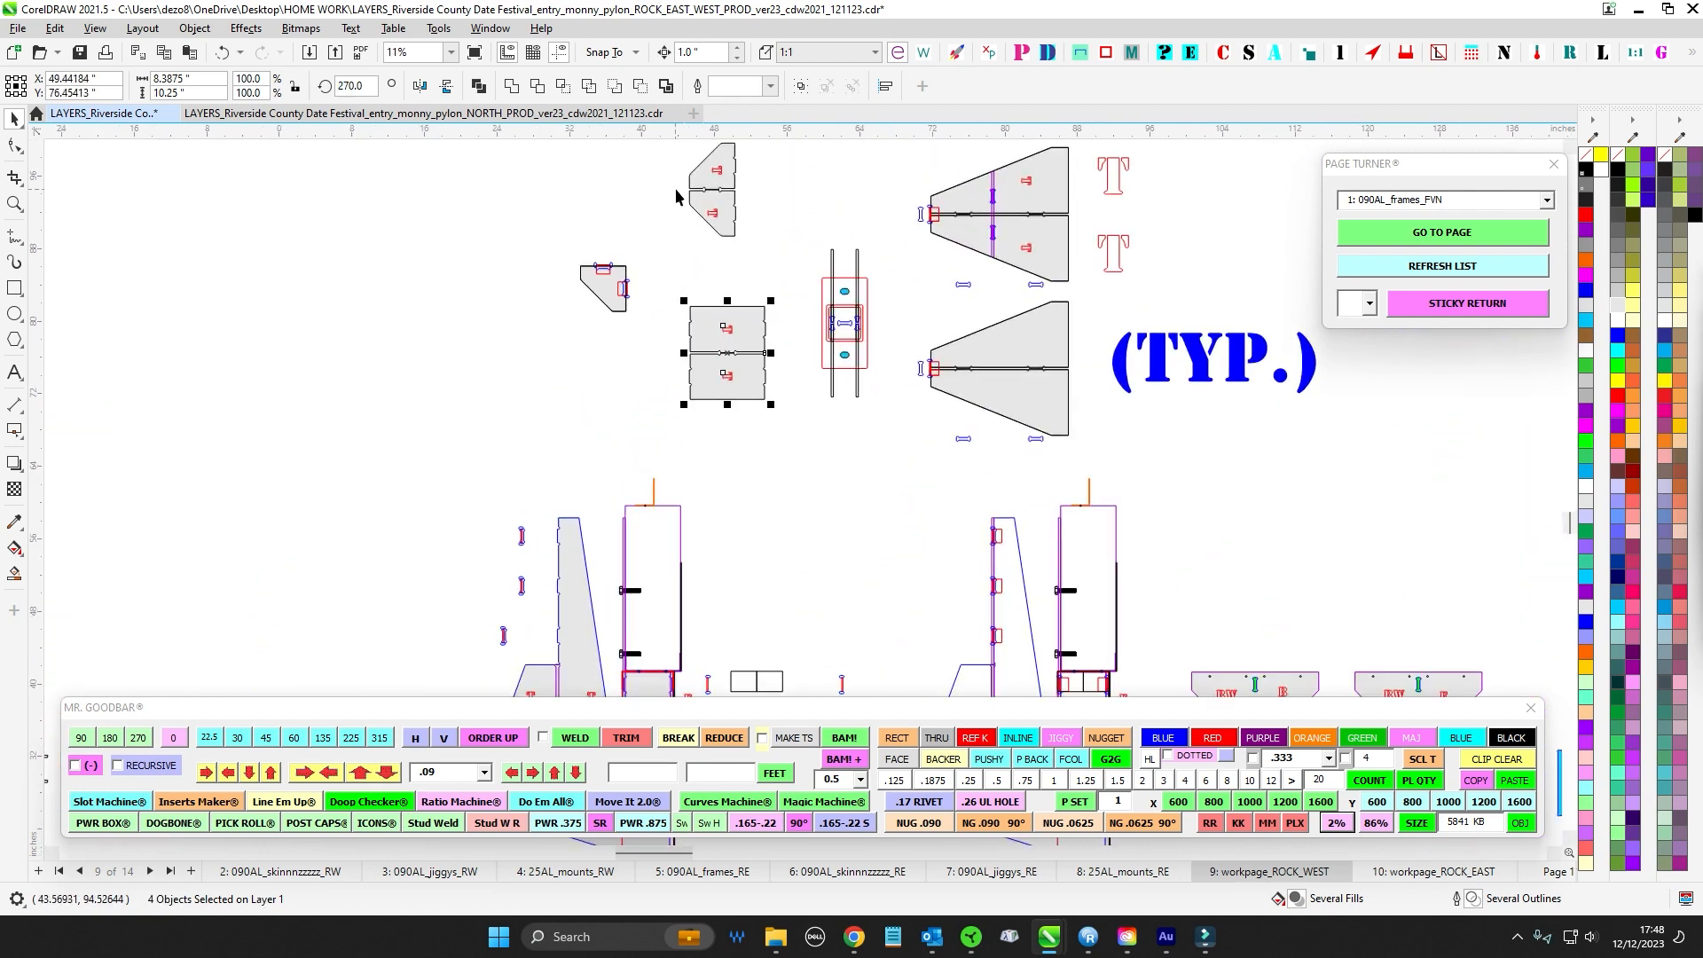
- Select the small angled pair of T gusset plates and compare it with the upper horizontal gusset in the side view
left_click_drag(678, 163, 749, 279)
left_click_drag(592, 445, 614, 334)
scroll(561, 526, "up", 1)
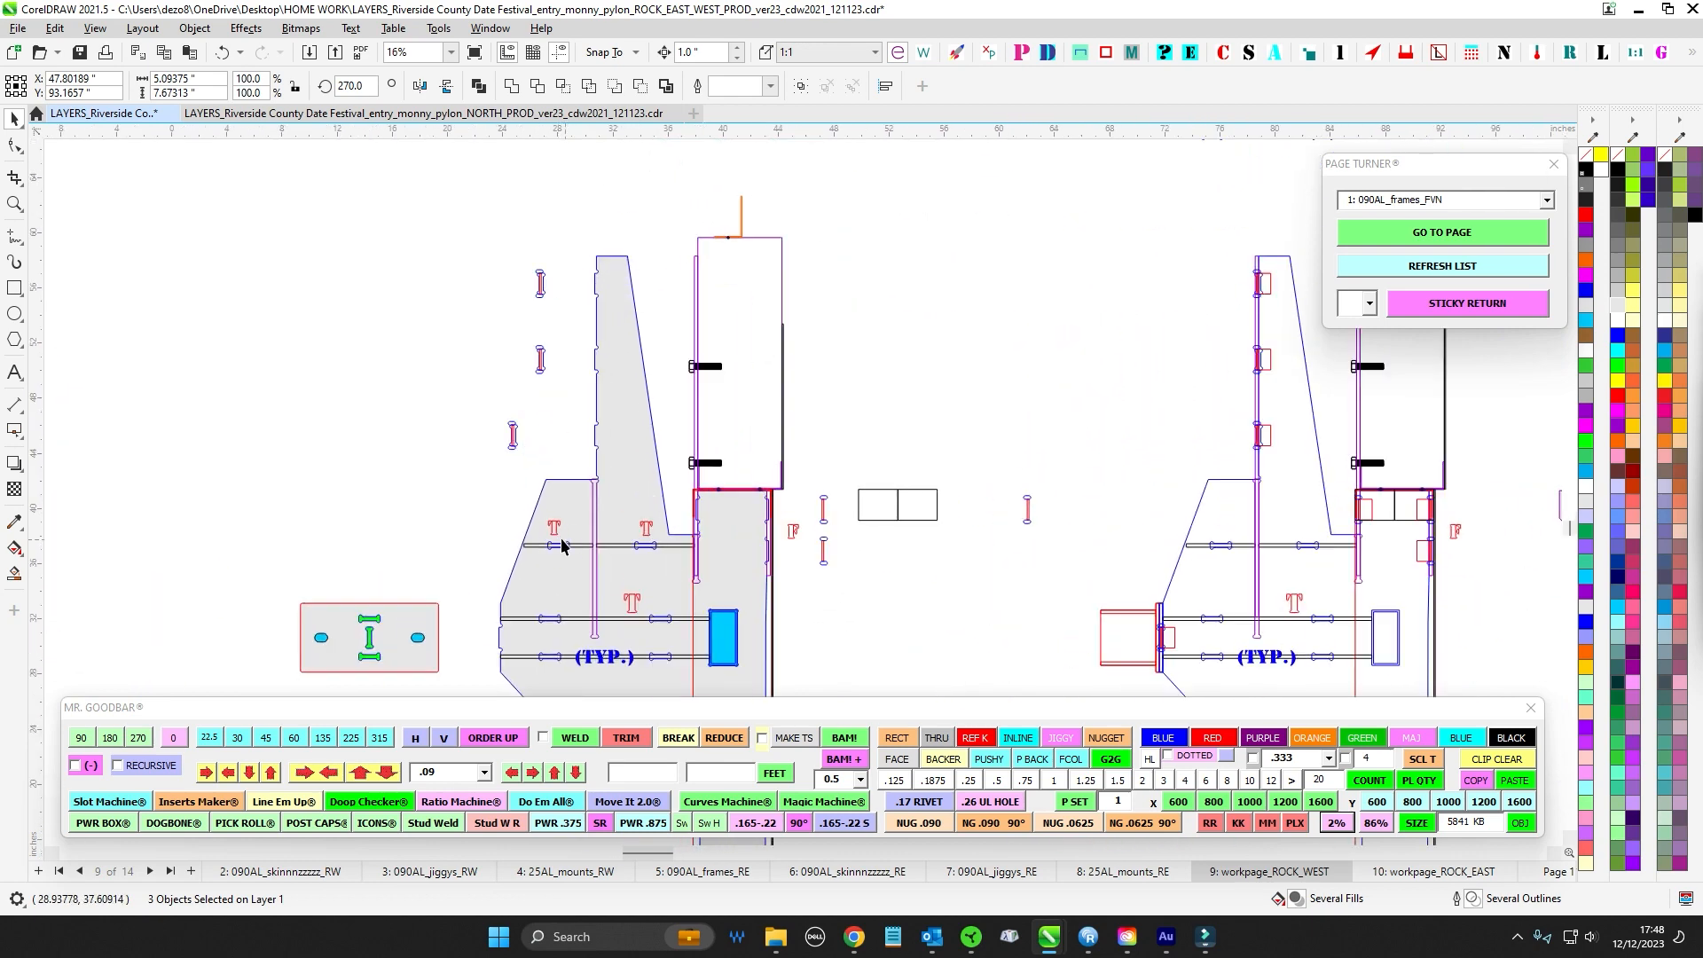
scroll(650, 620, "down", 1)
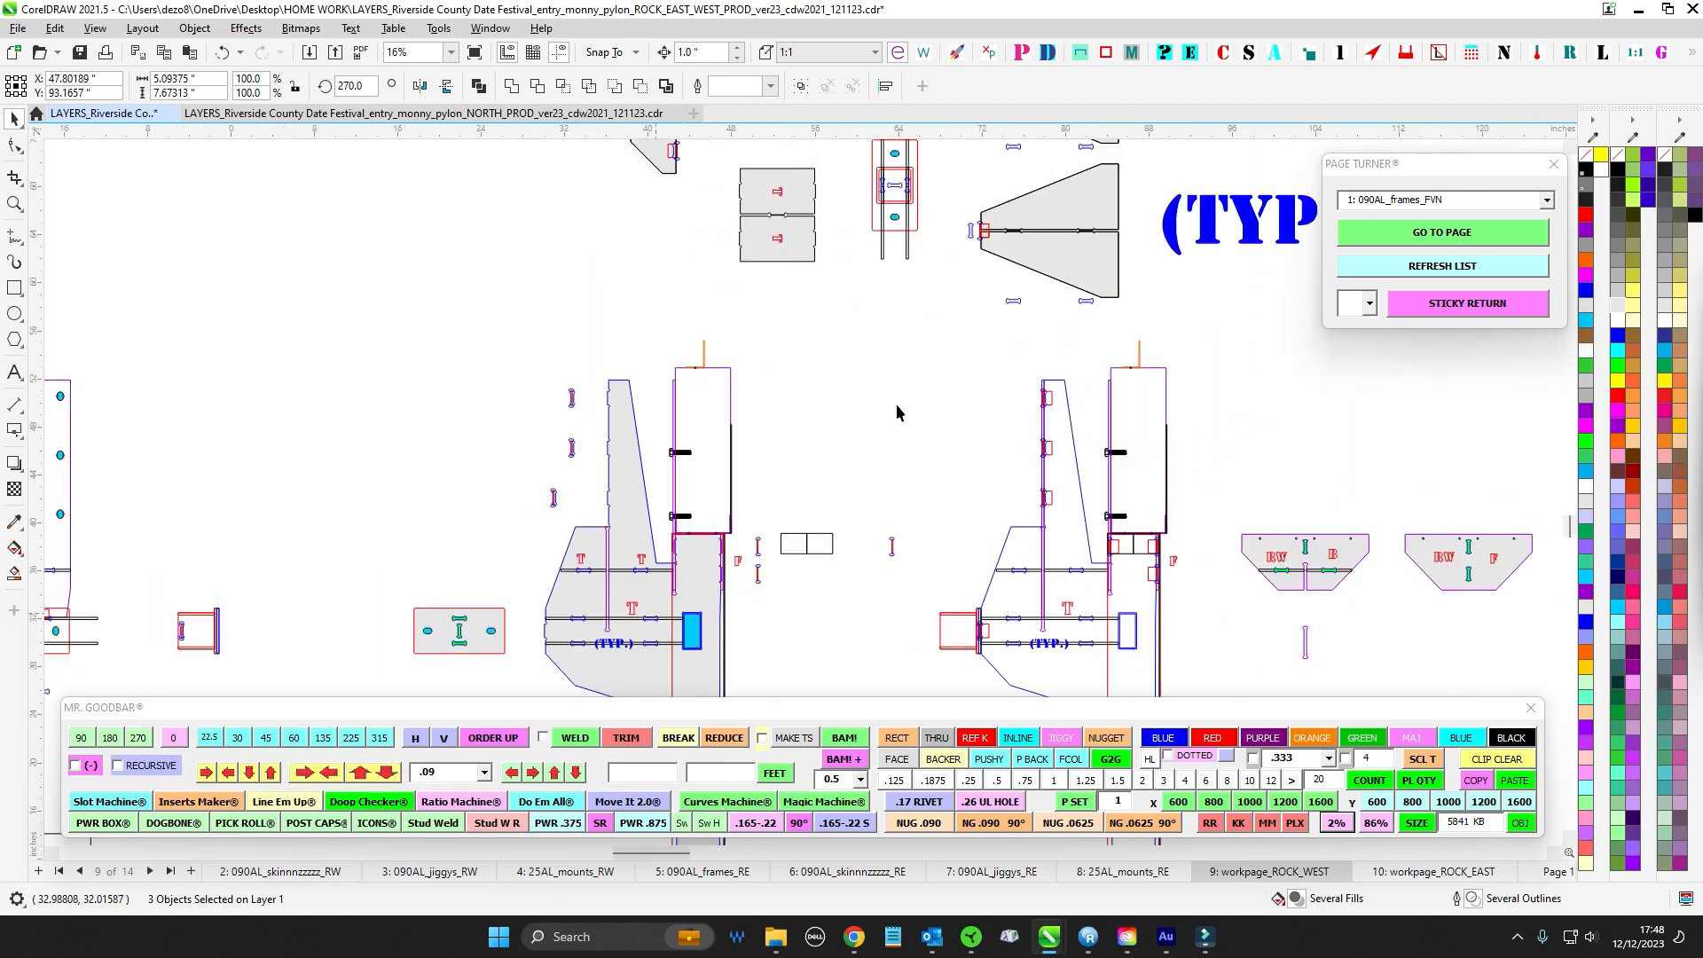
- Select both the angled and rectangular pairs of T gusset plates and compare them with the two upper T positions in the side view
left_click_drag(848, 187, 674, 437)
left_click_drag(653, 547, 653, 546)
left_click_drag(653, 546, 799, 307)
scroll(600, 561, "up", 1)
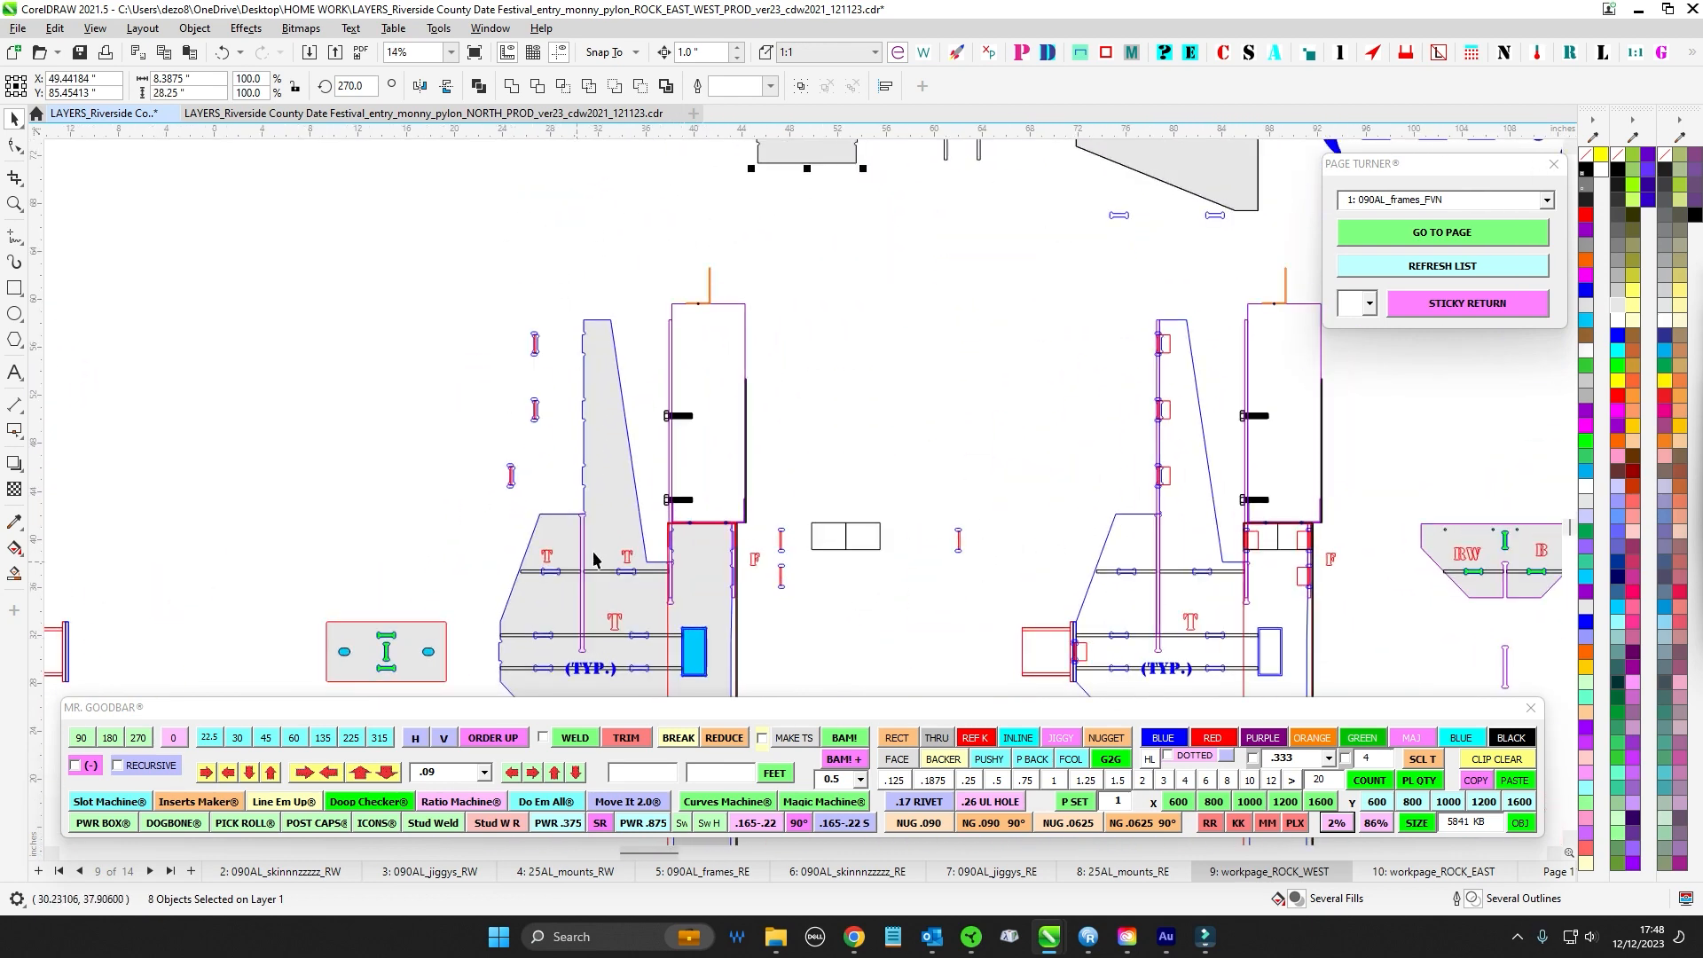
left_click_drag(847, 563, 547, 578)
scroll(546, 579, "down", 1)
- Select the upper trapezoidal T gusset with its purple slots and inspect its rivet slots
left_click_drag(651, 400, 593, 533)
scroll(644, 438, "down", 1)
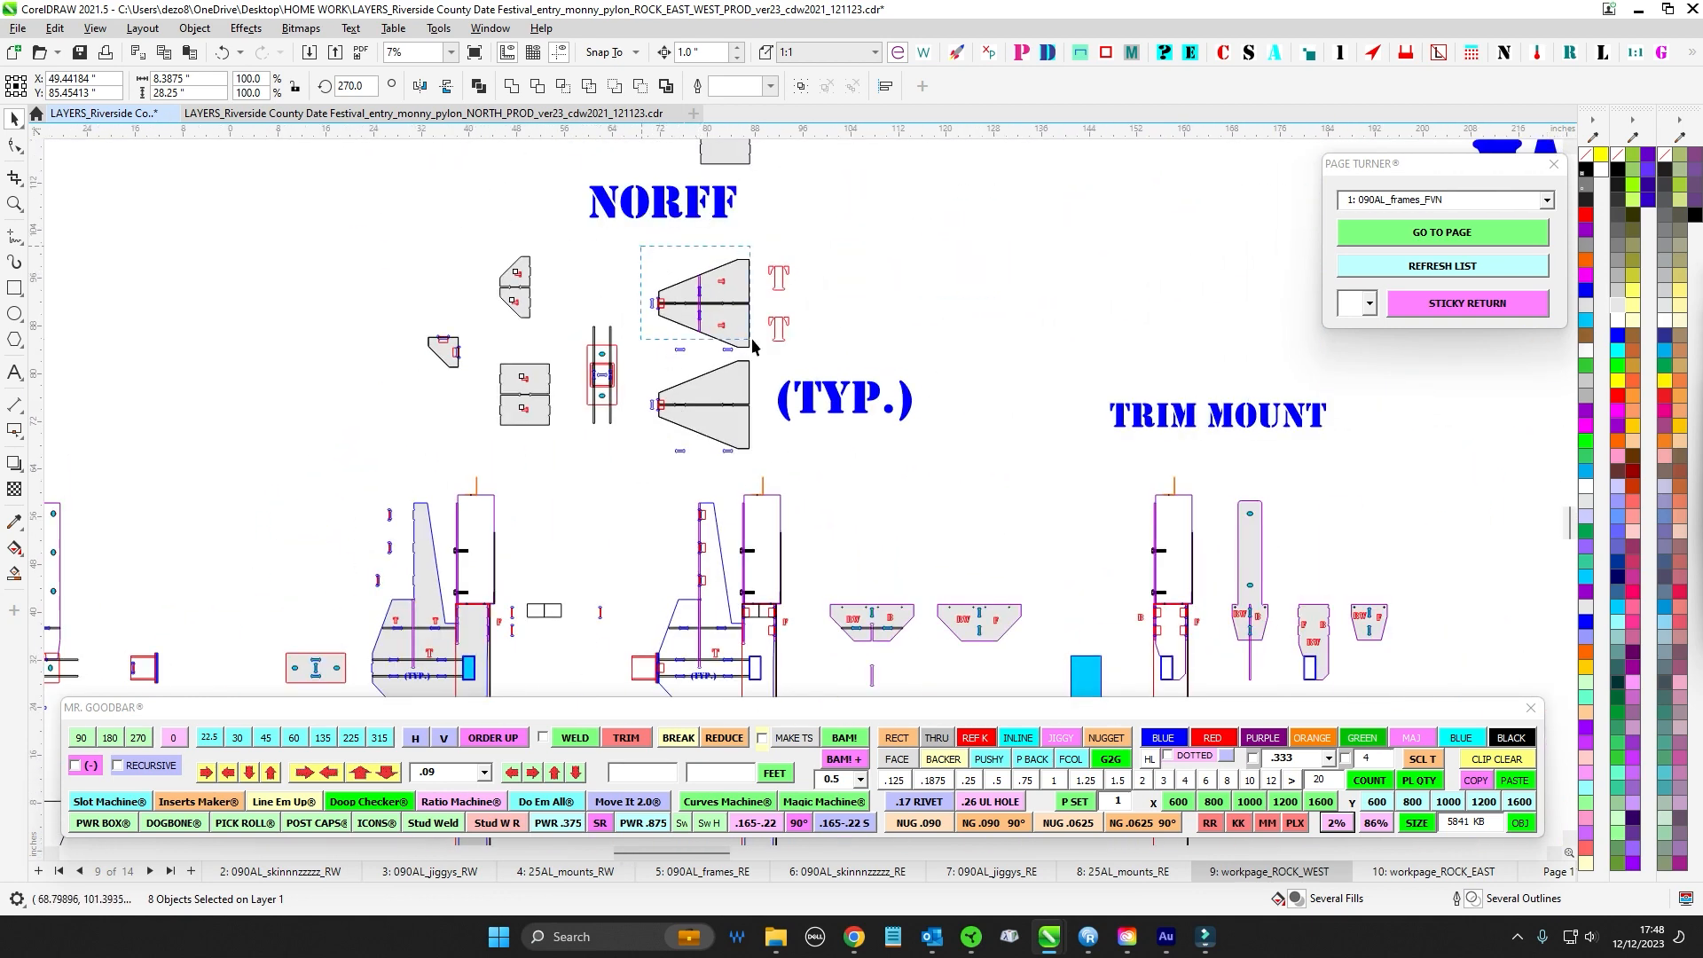
left_click_drag(752, 341, 754, 353)
scroll(728, 293, "up", 3)
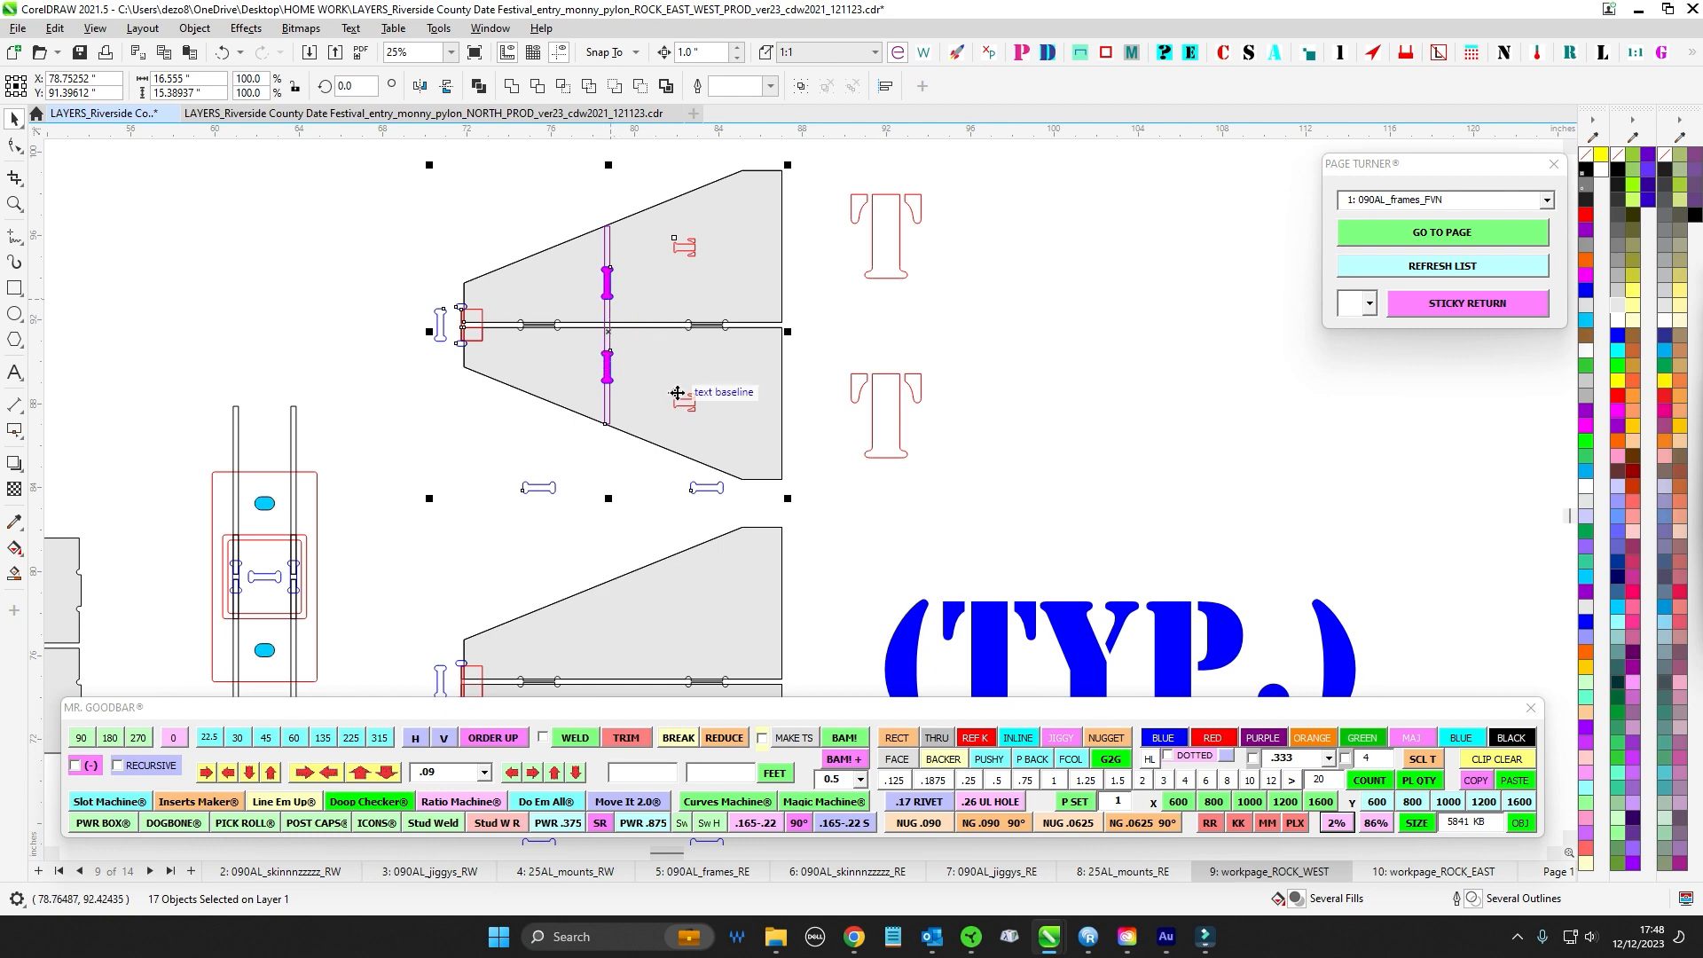
- Select the horizontal gusset edge directly above the (TYP.) label in the NORFF side view
scroll(821, 395, "down", 3)
left_click_drag(634, 541, 878, 290)
scroll(745, 505, "up", 3)
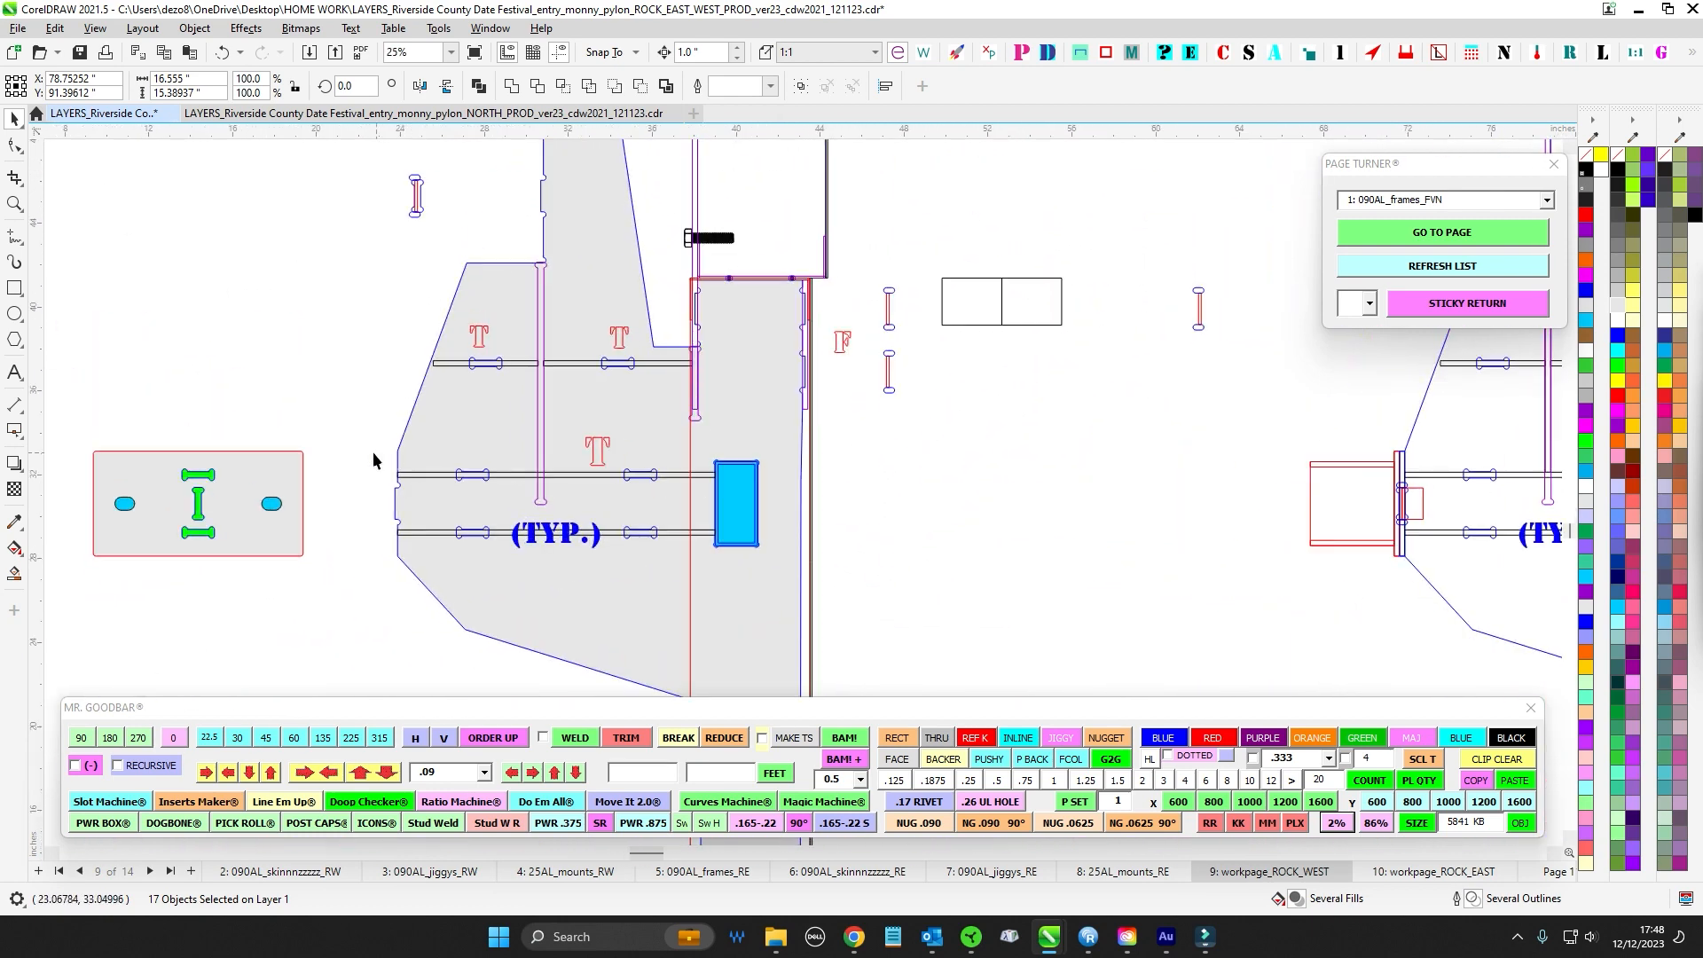
left_click_drag(809, 500, 809, 497)
scroll(809, 497, "down", 4)
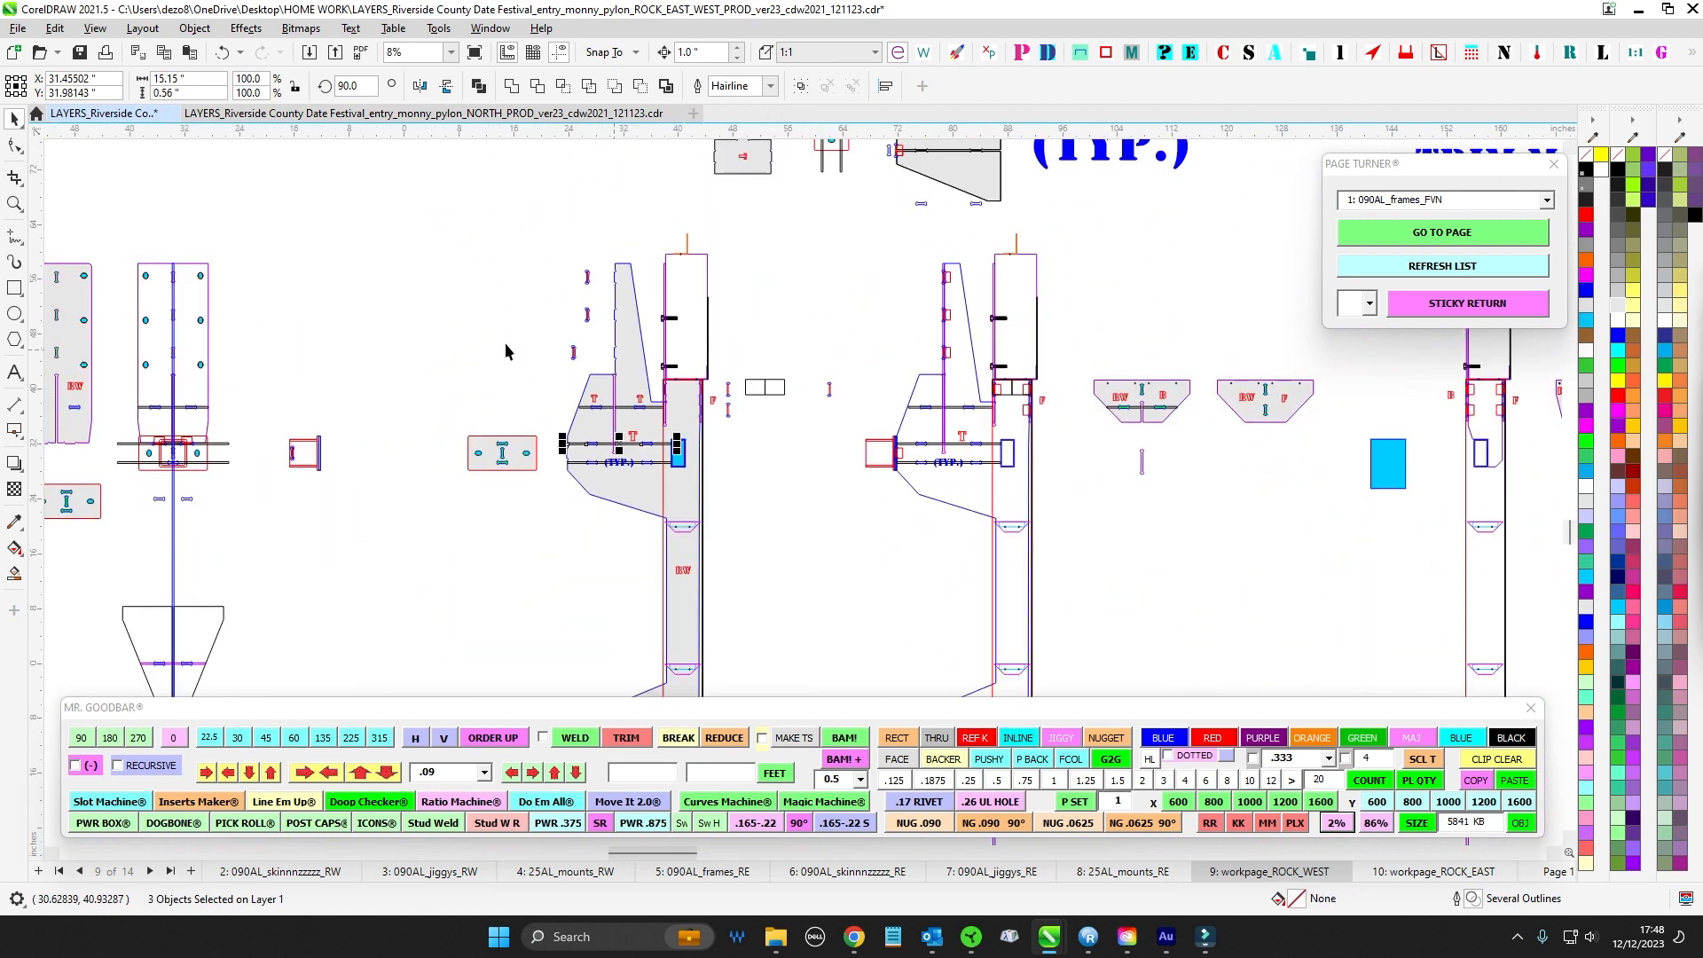
- Select the tall RW mounting plate's outline and inspect the tabs along its lower edge
left_click(257, 348)
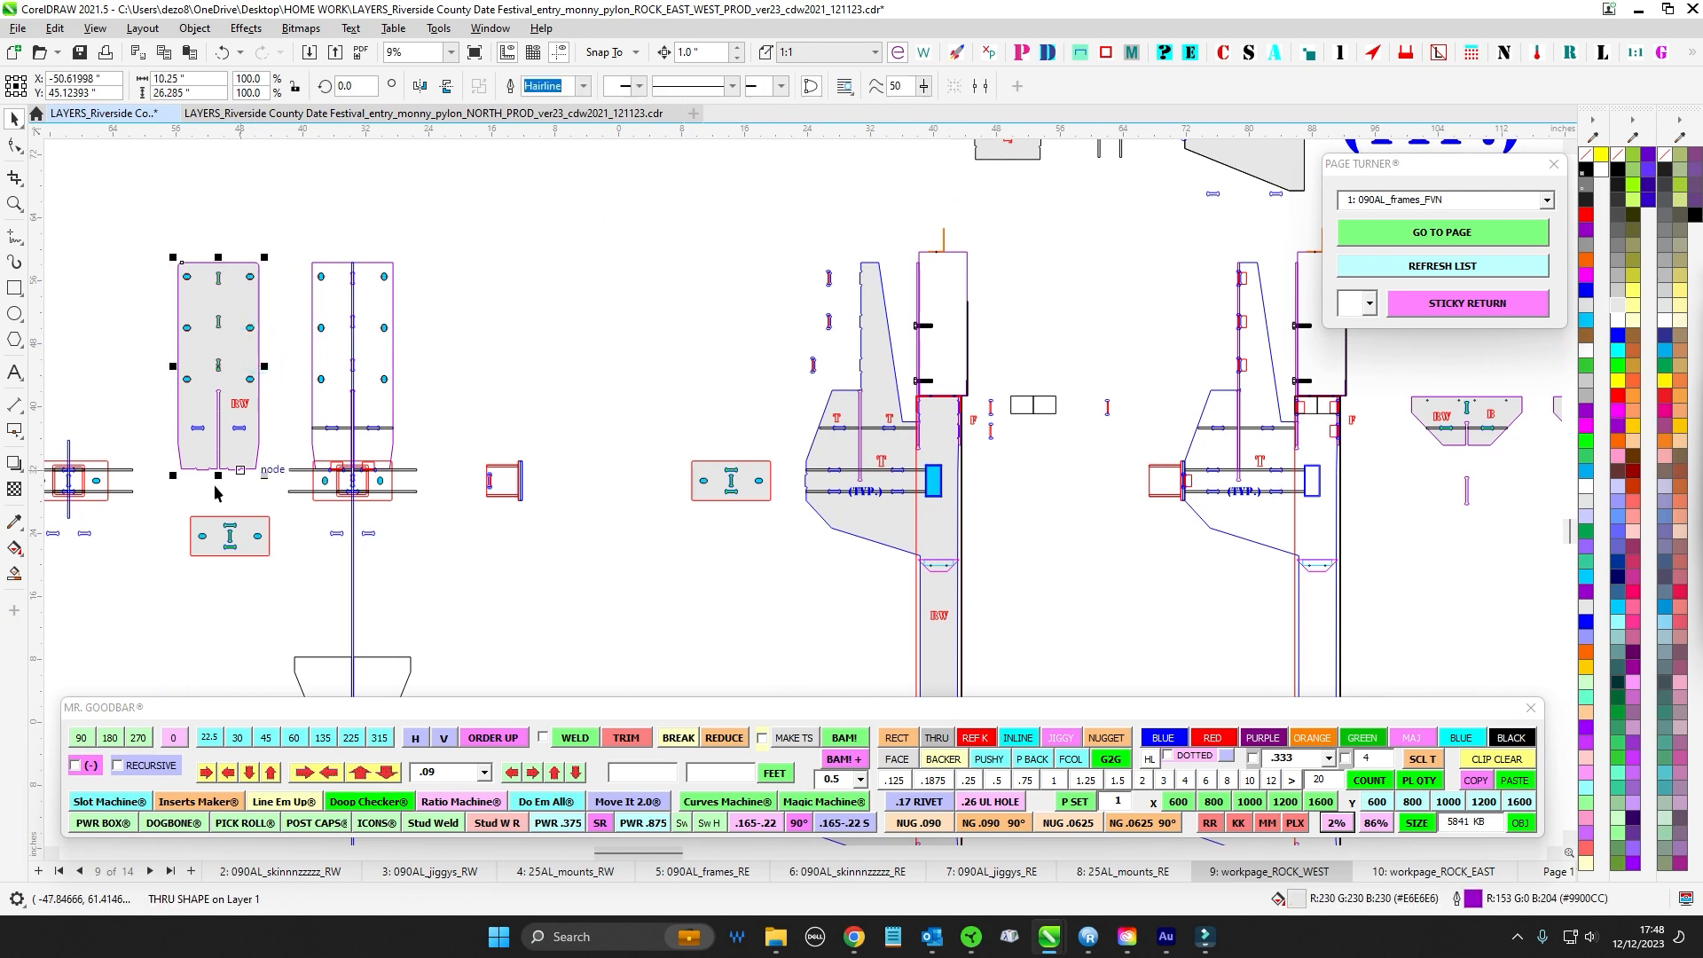
scroll(229, 481, "up", 7)
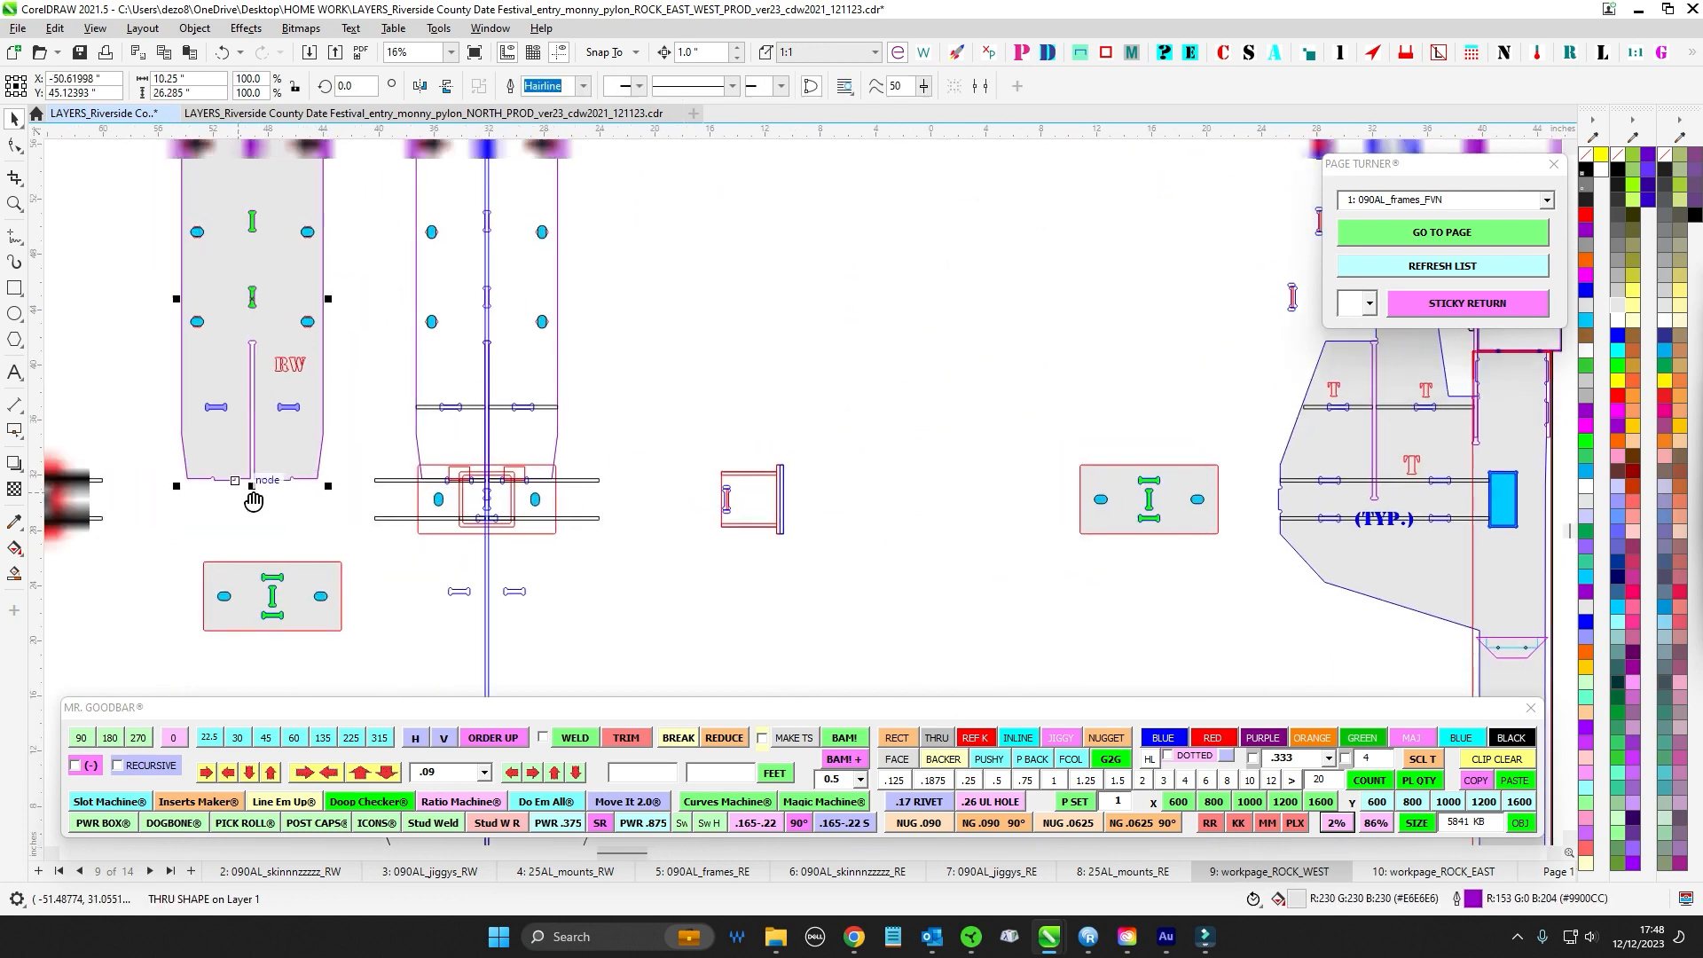
scroll(630, 461, "down", 5)
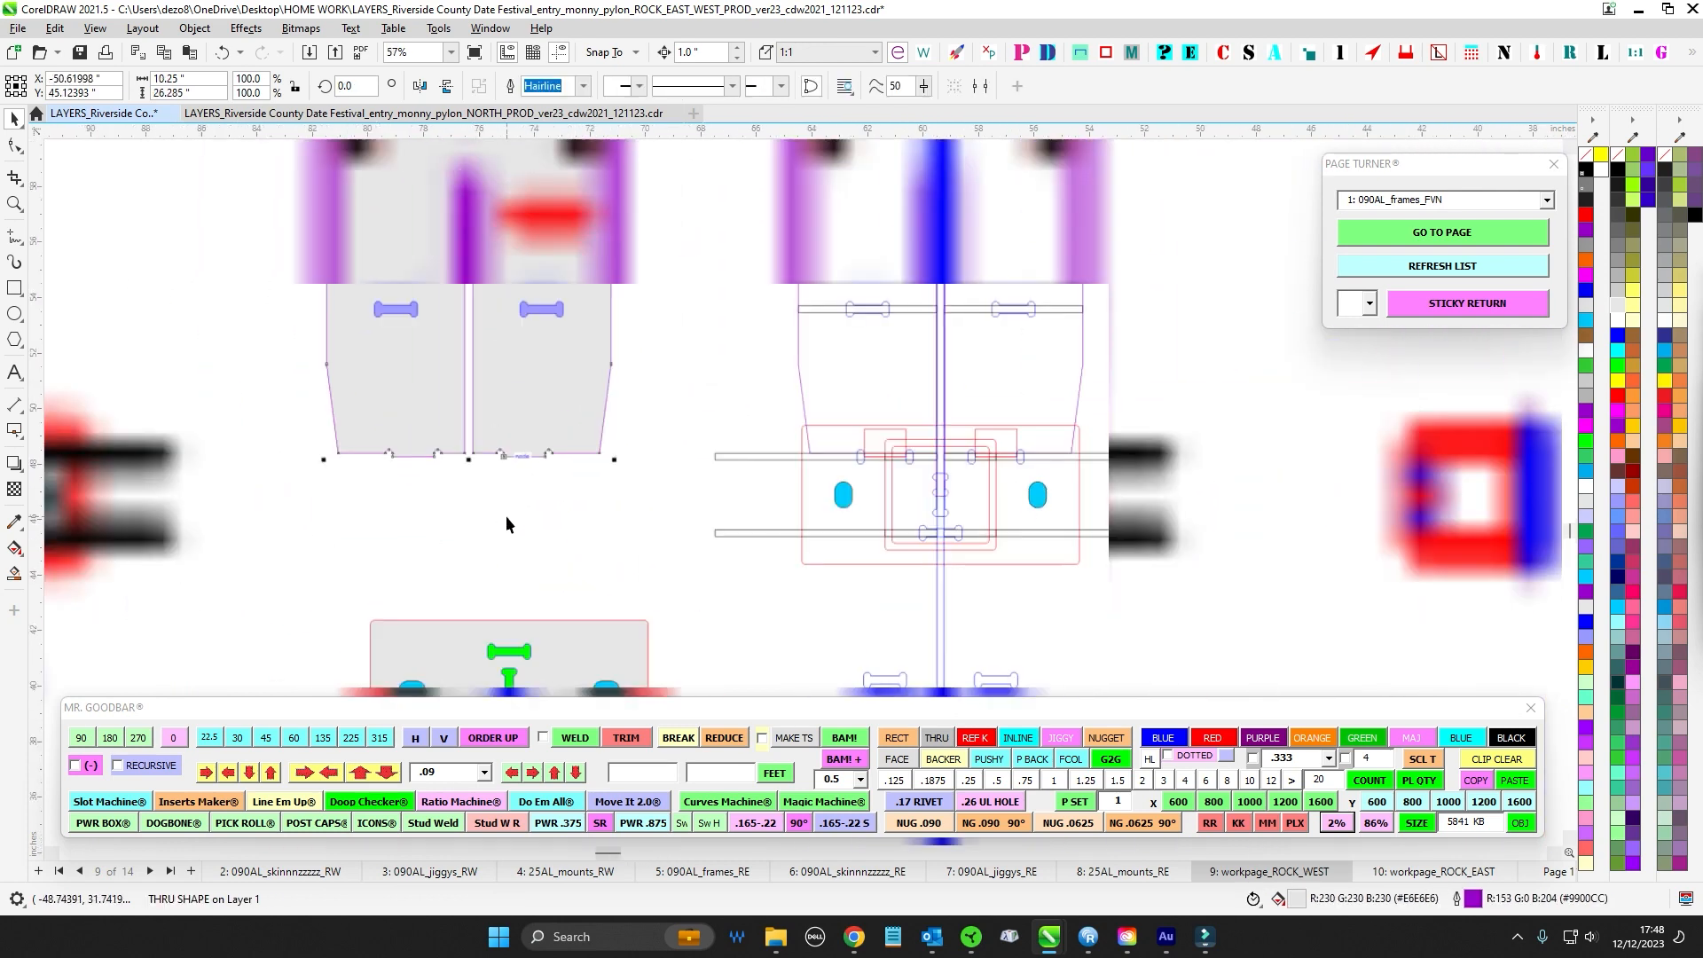
- Select the upper horizontal gusset edges in the NORFF front view and compare them with the gusset above (TYP.) in the side view
left_click(604, 485)
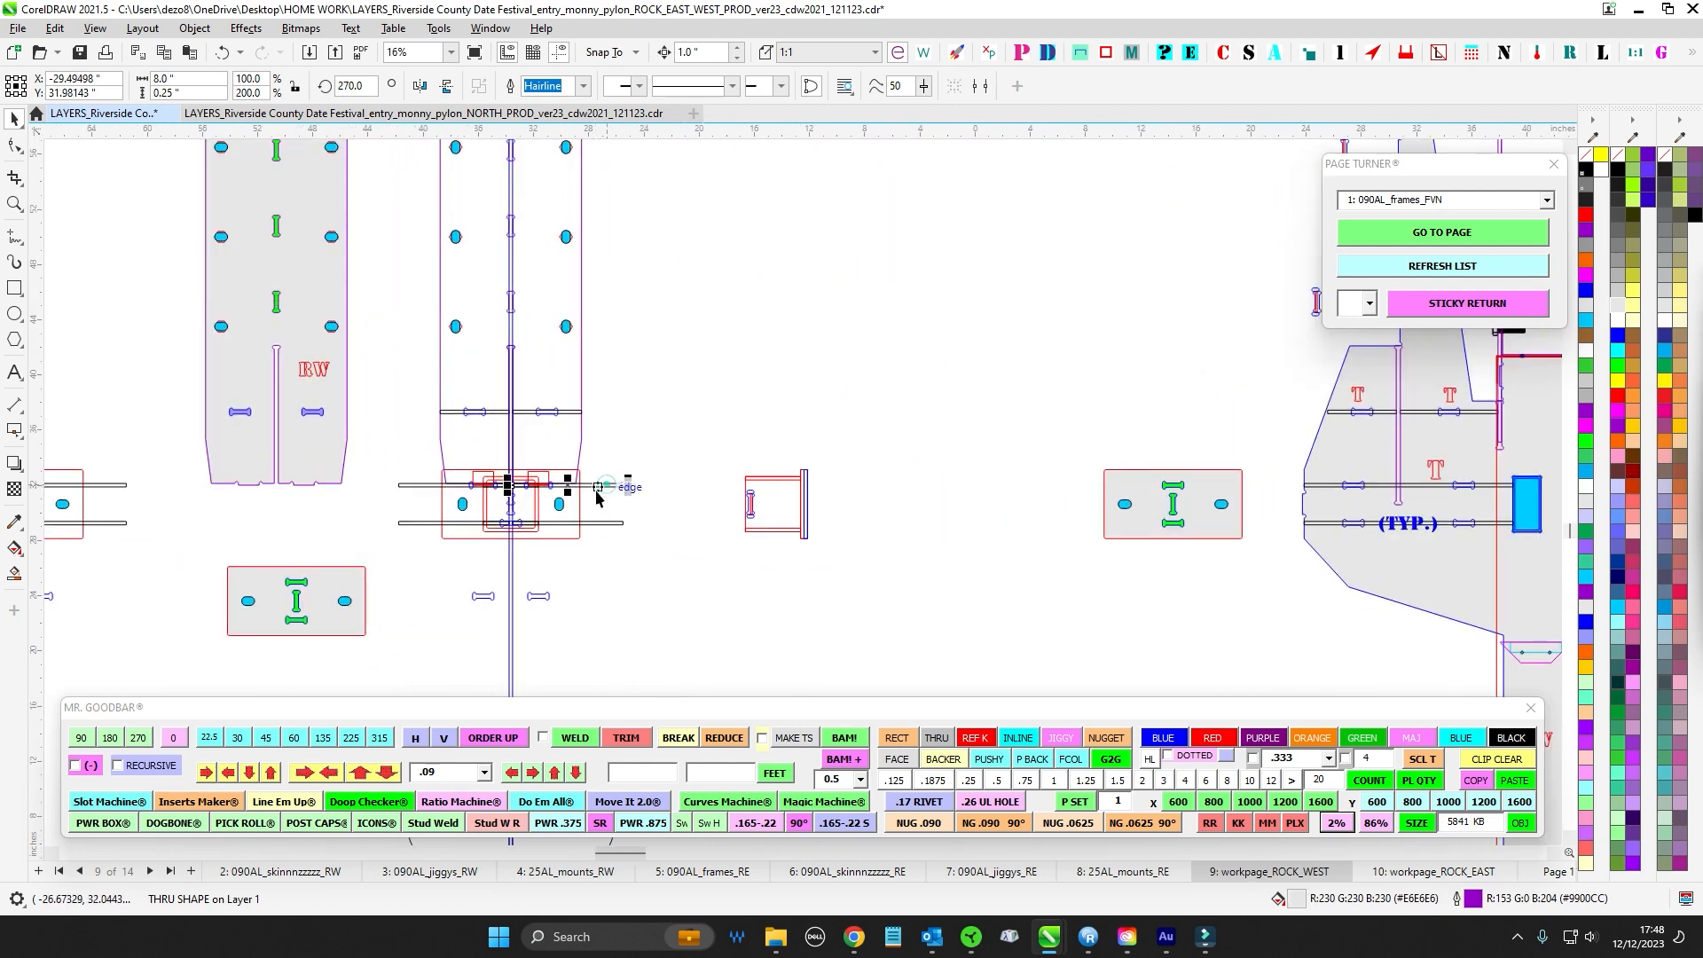
scroll(596, 487, "up", 3)
left_click_drag(711, 460, 227, 493)
scroll(550, 487, "down", 2)
left_click_drag(1269, 500, 548, 433)
scroll(548, 433, "up", 1)
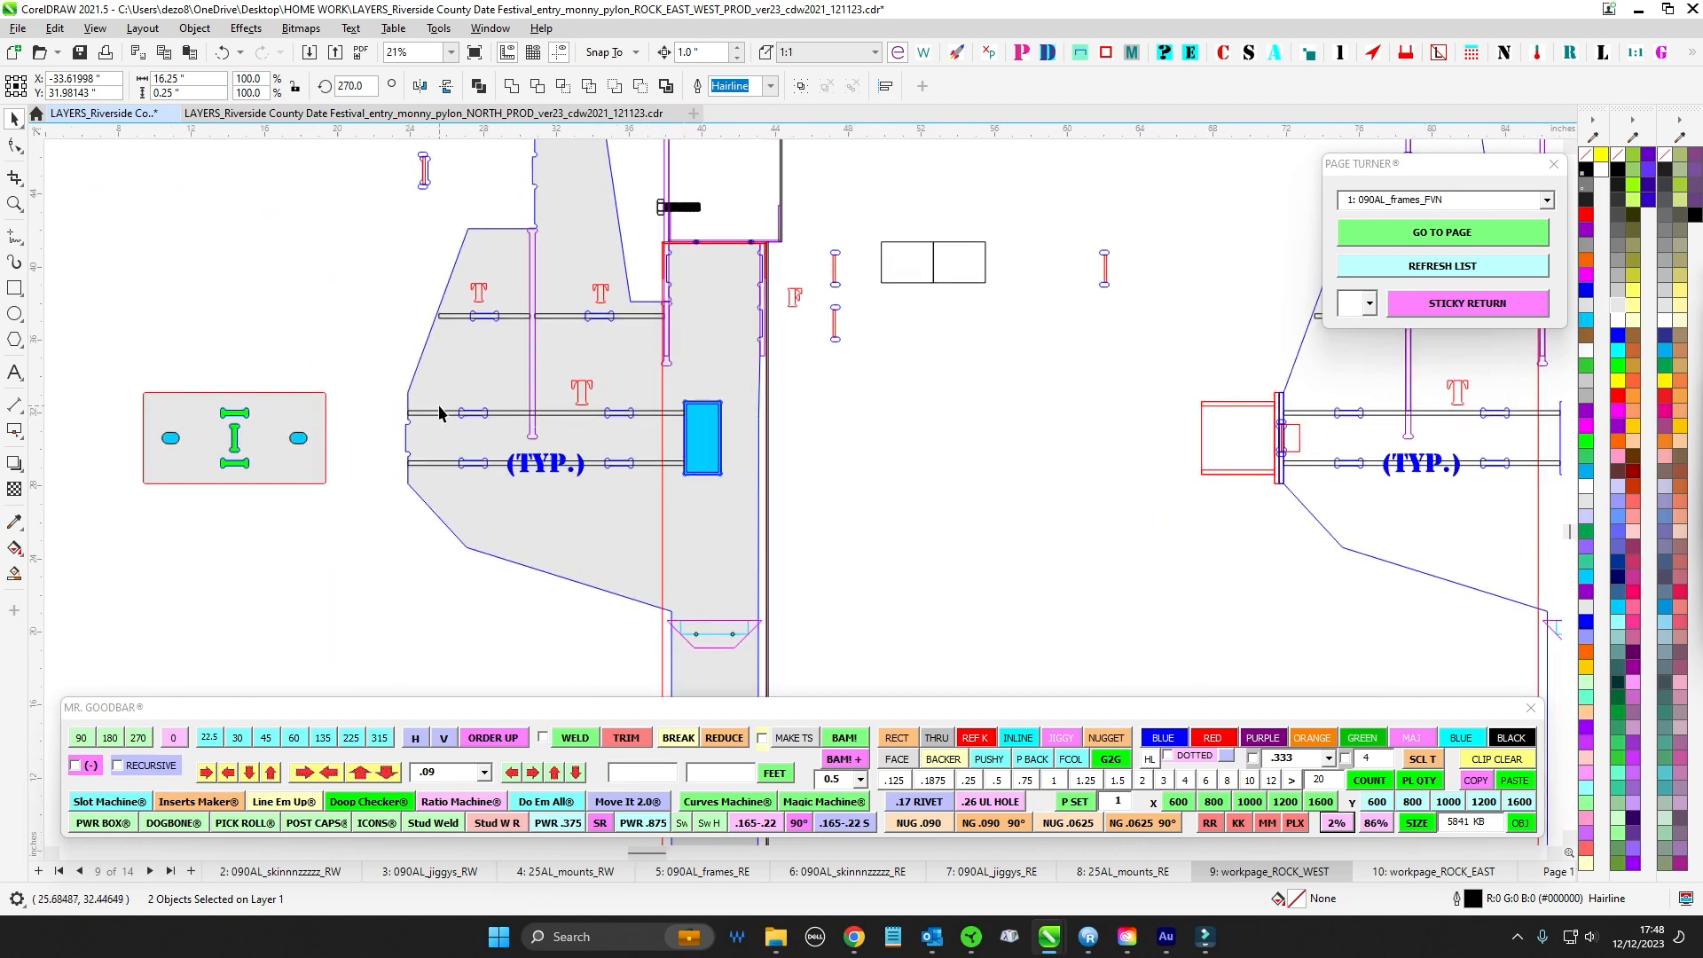
- Compare the tube opening at the shaded NORFF gusset's (TYP.) arm with its outline in the neighbouring side view
scroll(665, 412, "up", 2)
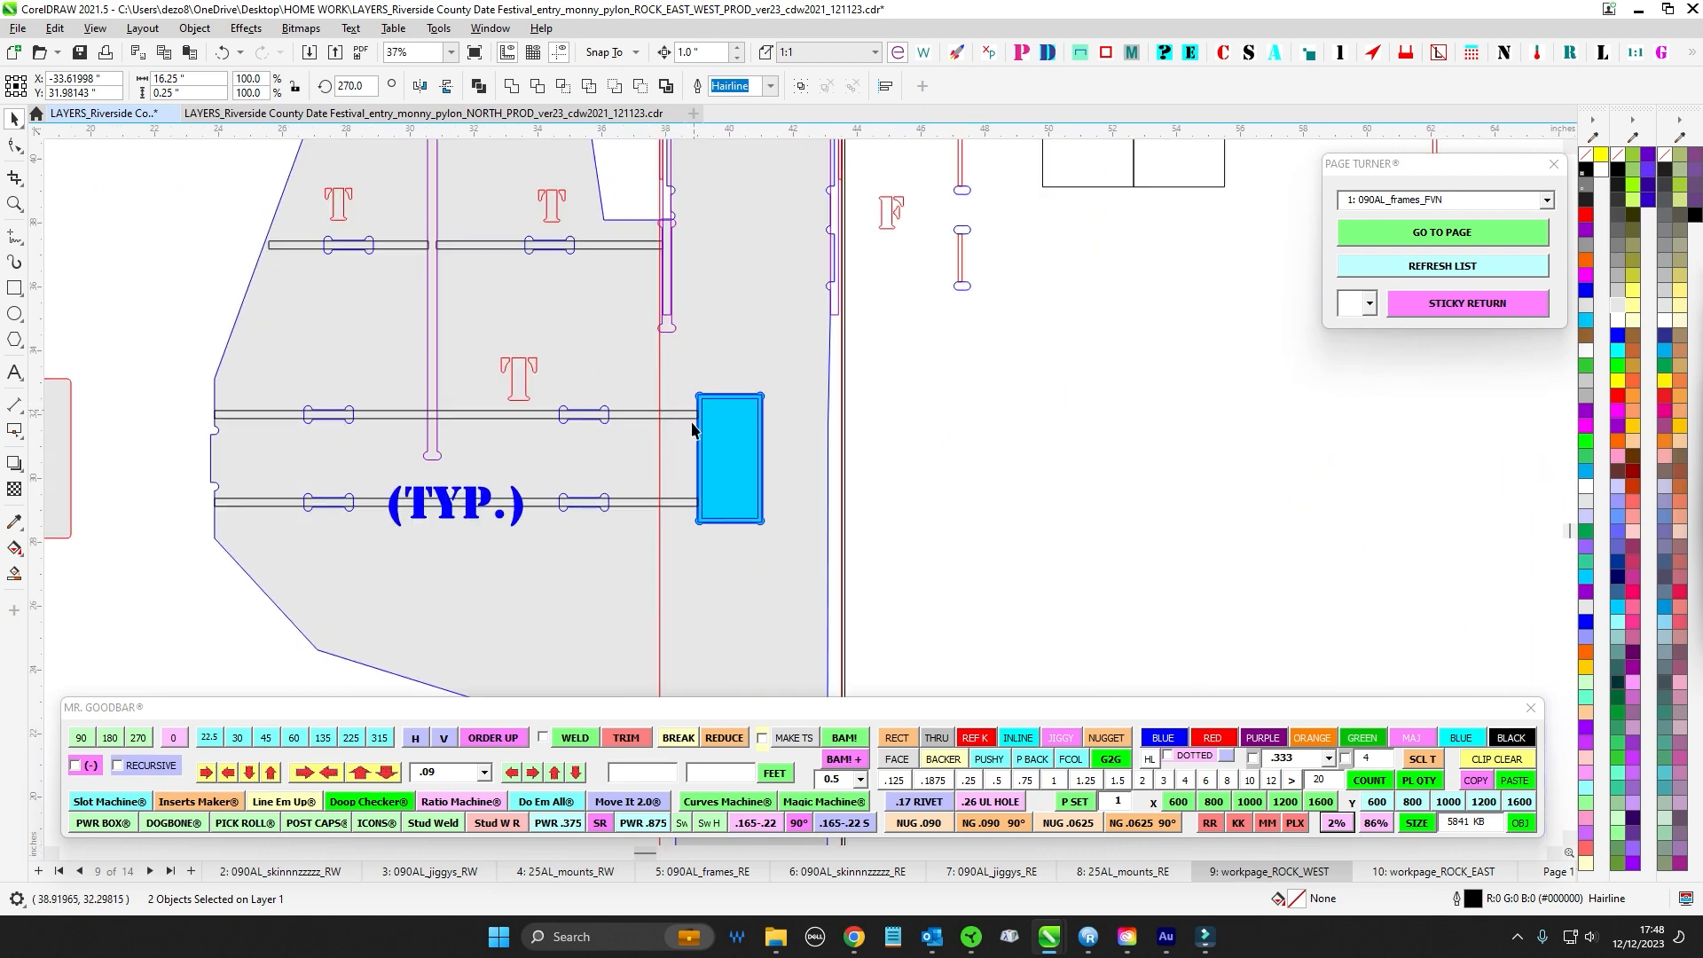
scroll(693, 430, "down", 4)
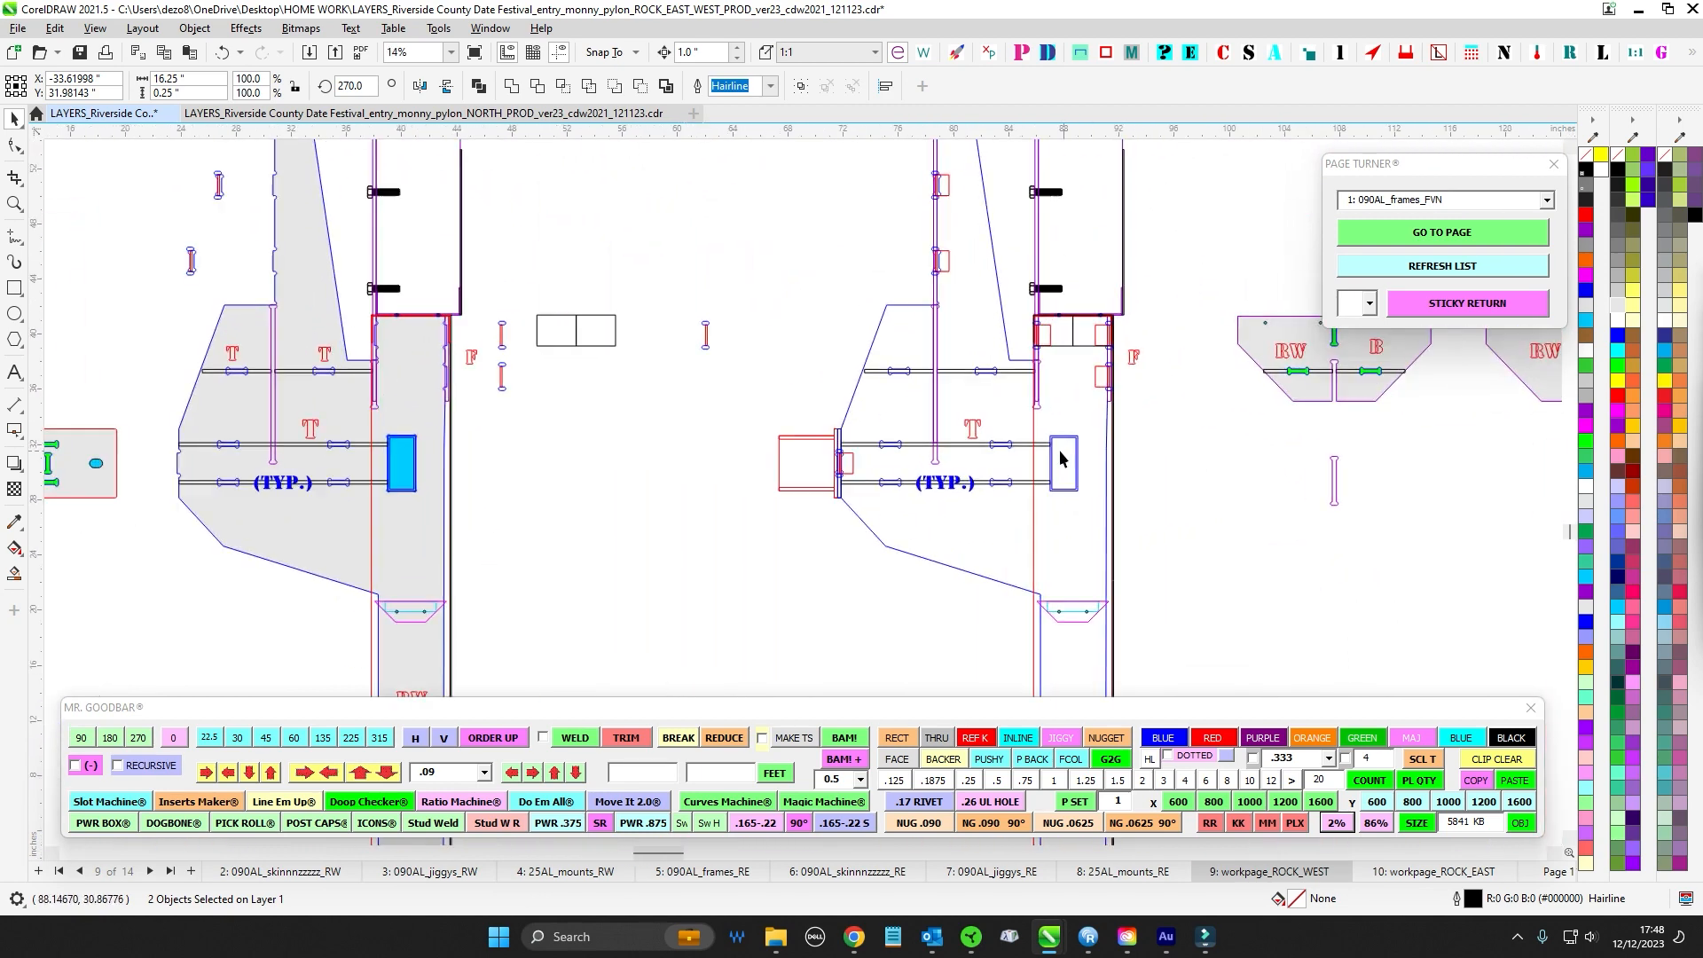
scroll(1048, 468, "down", 3)
scroll(1053, 479, "up", 2)
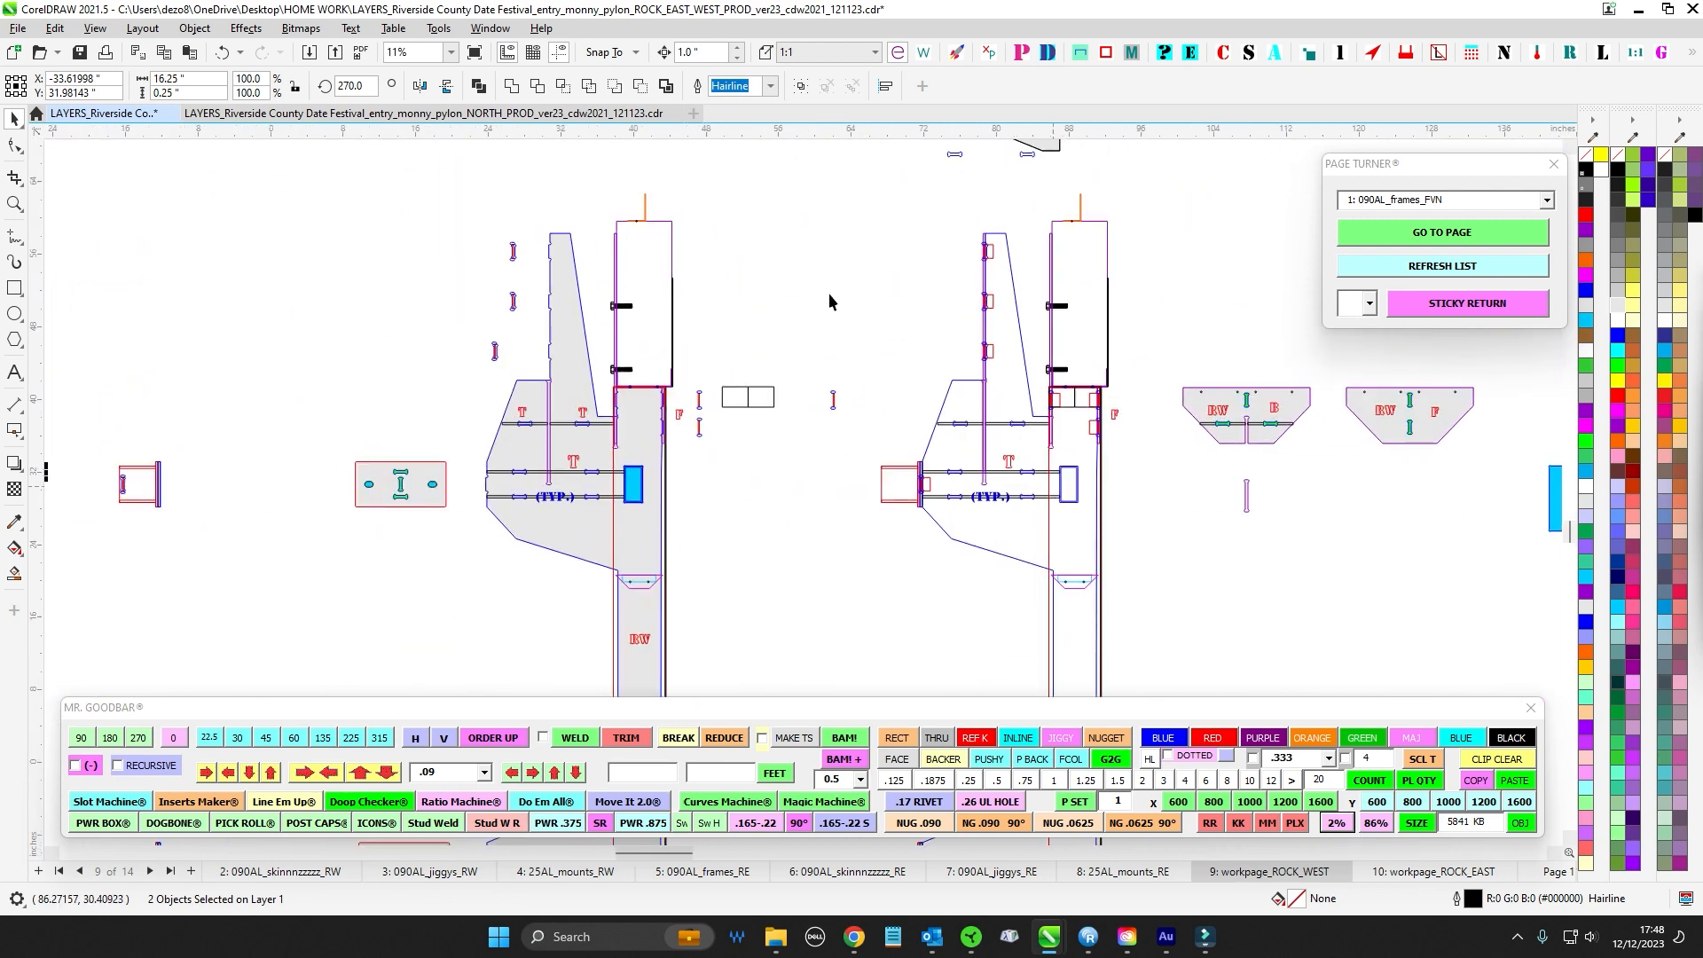
- Select the upper trapezoidal T gusset group beneath the NORFF heading
left_click_drag(829, 298, 787, 570)
scroll(788, 564, "down", 2)
left_click_drag(802, 315, 912, 425)
left_click_drag(912, 426, 970, 314)
mouse_move(909, 254)
left_mouse_down()
mouse_move(591, 620)
mouse_move(670, 598)
mouse_move(920, 275)
left_mouse_up()
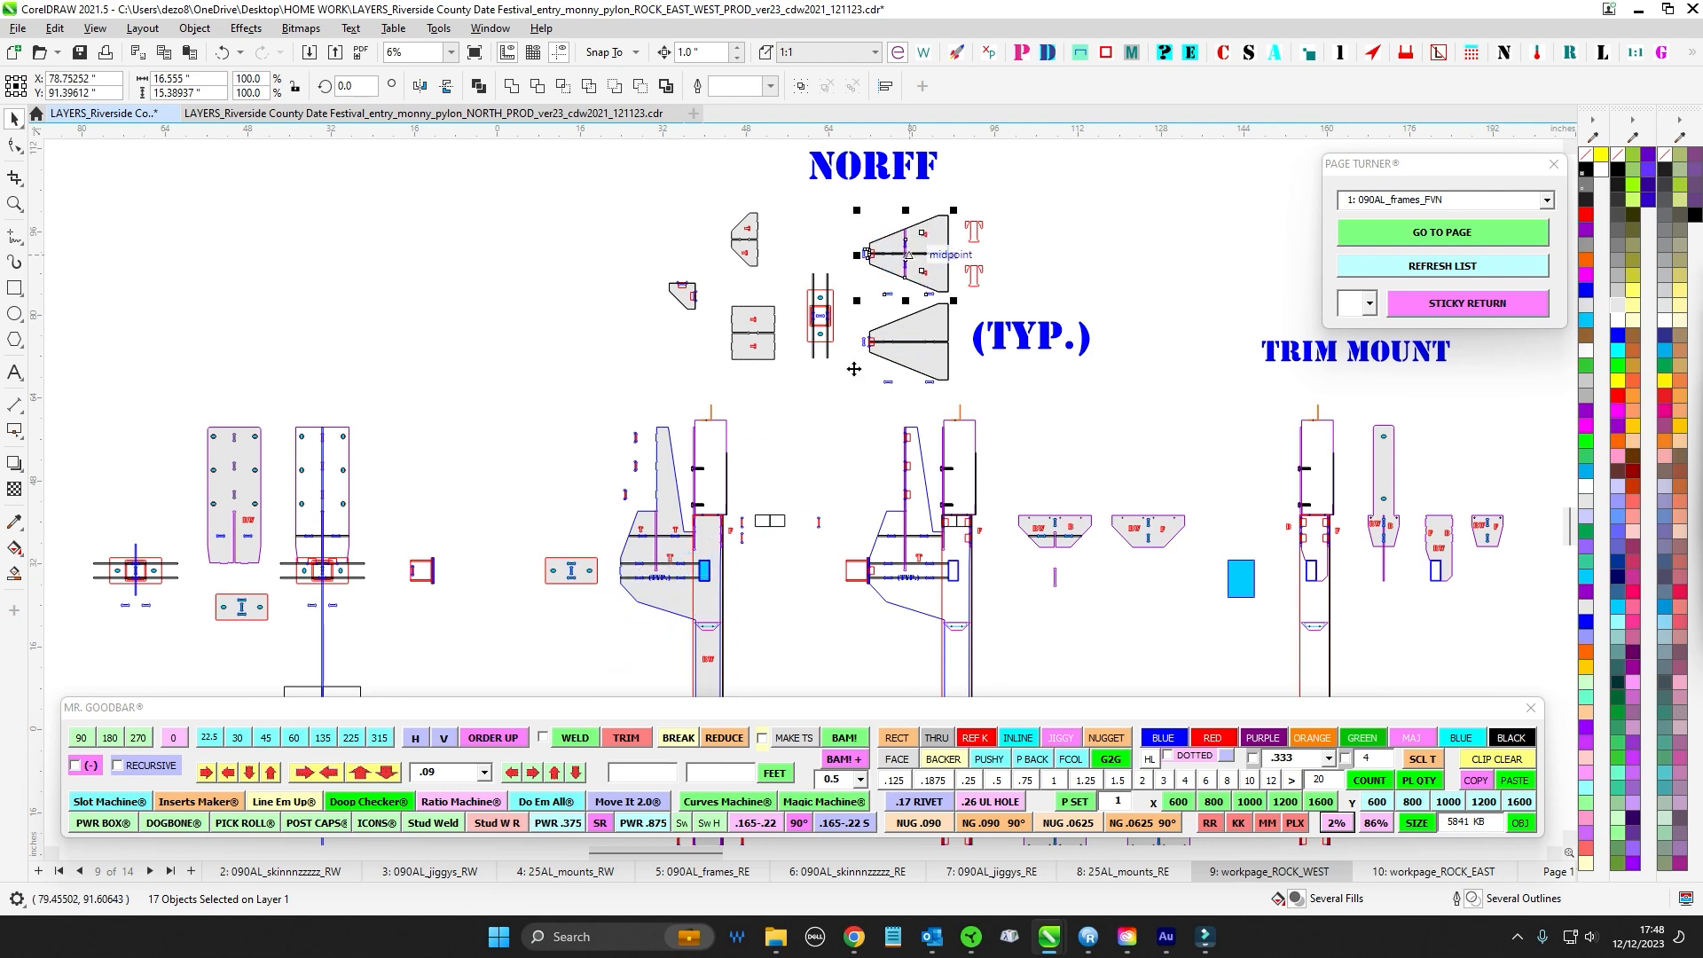
- Examine the upper and lower (TYP.) arms of the shaded RW gusset and their tube openings
scroll(737, 532, "up", 2)
scroll(580, 598, "down", 3)
scroll(867, 426, "up", 2)
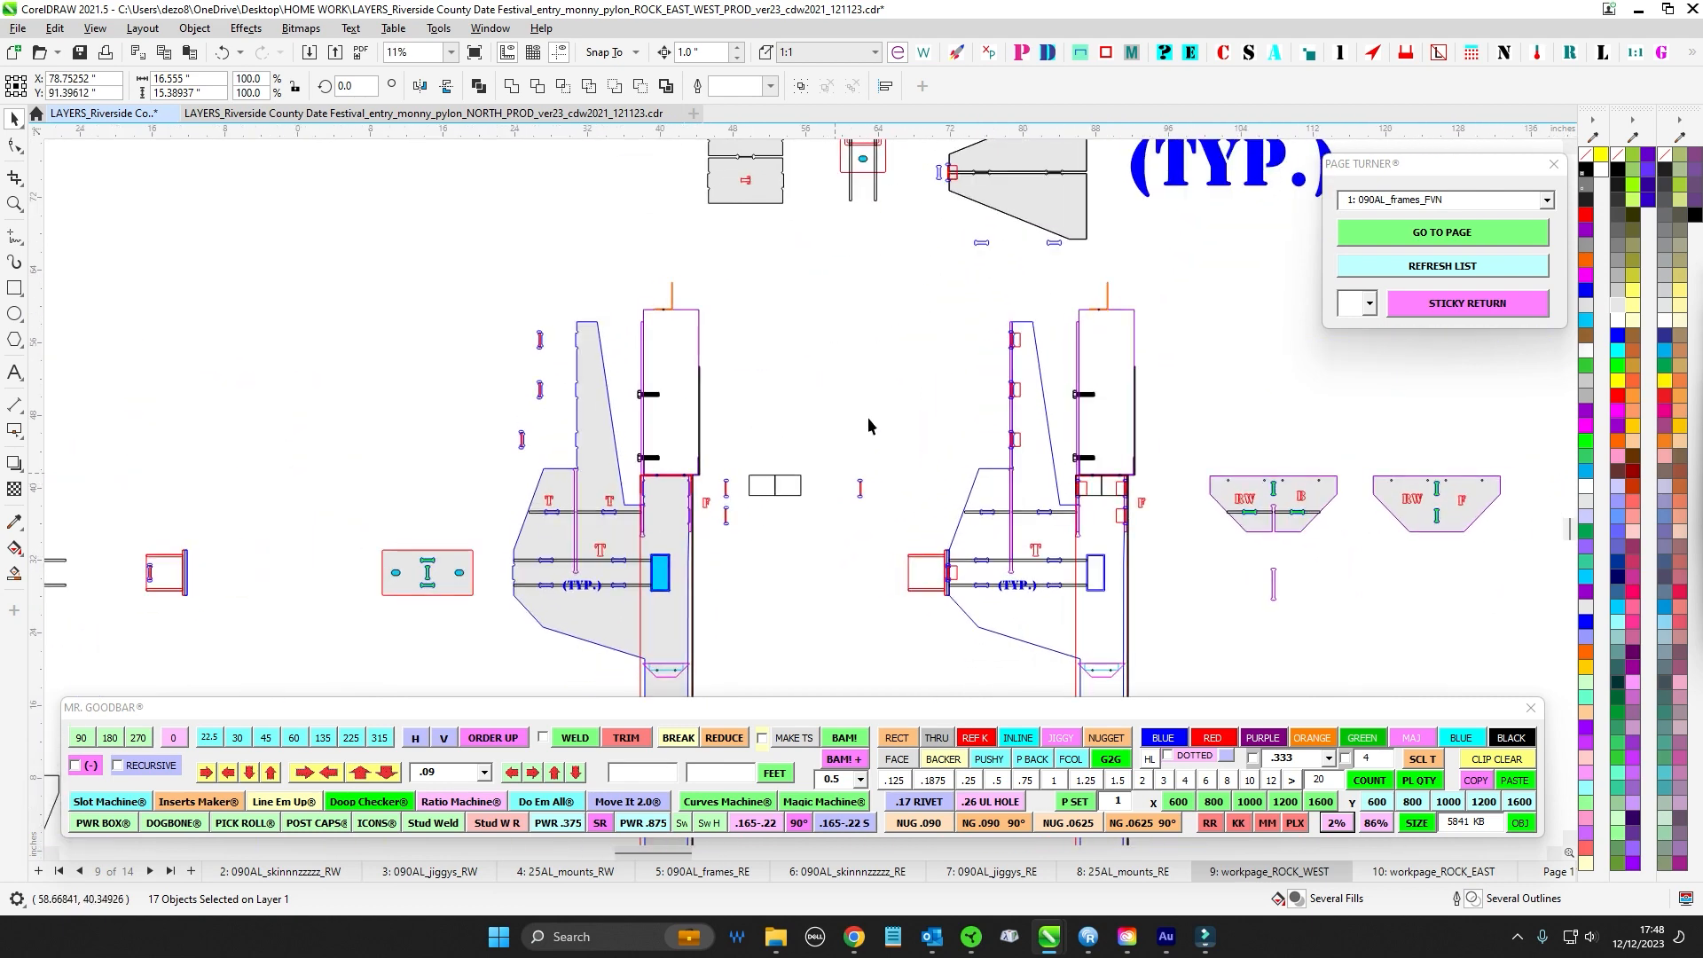
scroll(891, 408, "down", 3)
scroll(641, 513, "up", 5)
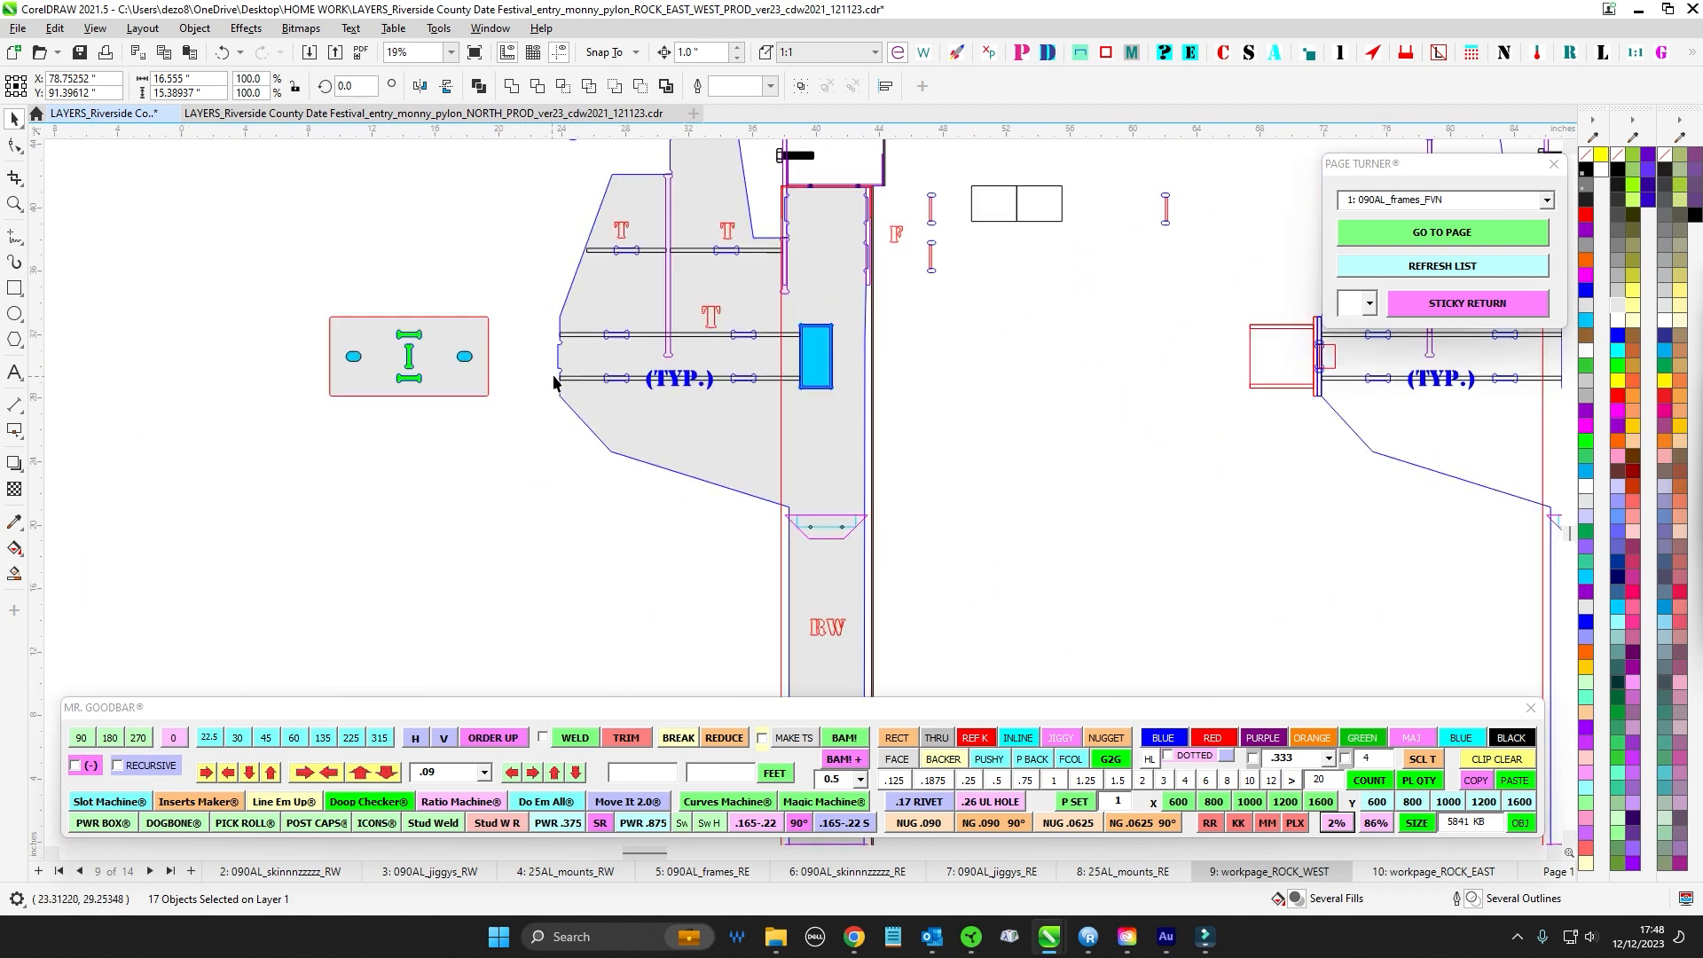
scroll(791, 382, "down", 4)
scroll(936, 605, "up", 2)
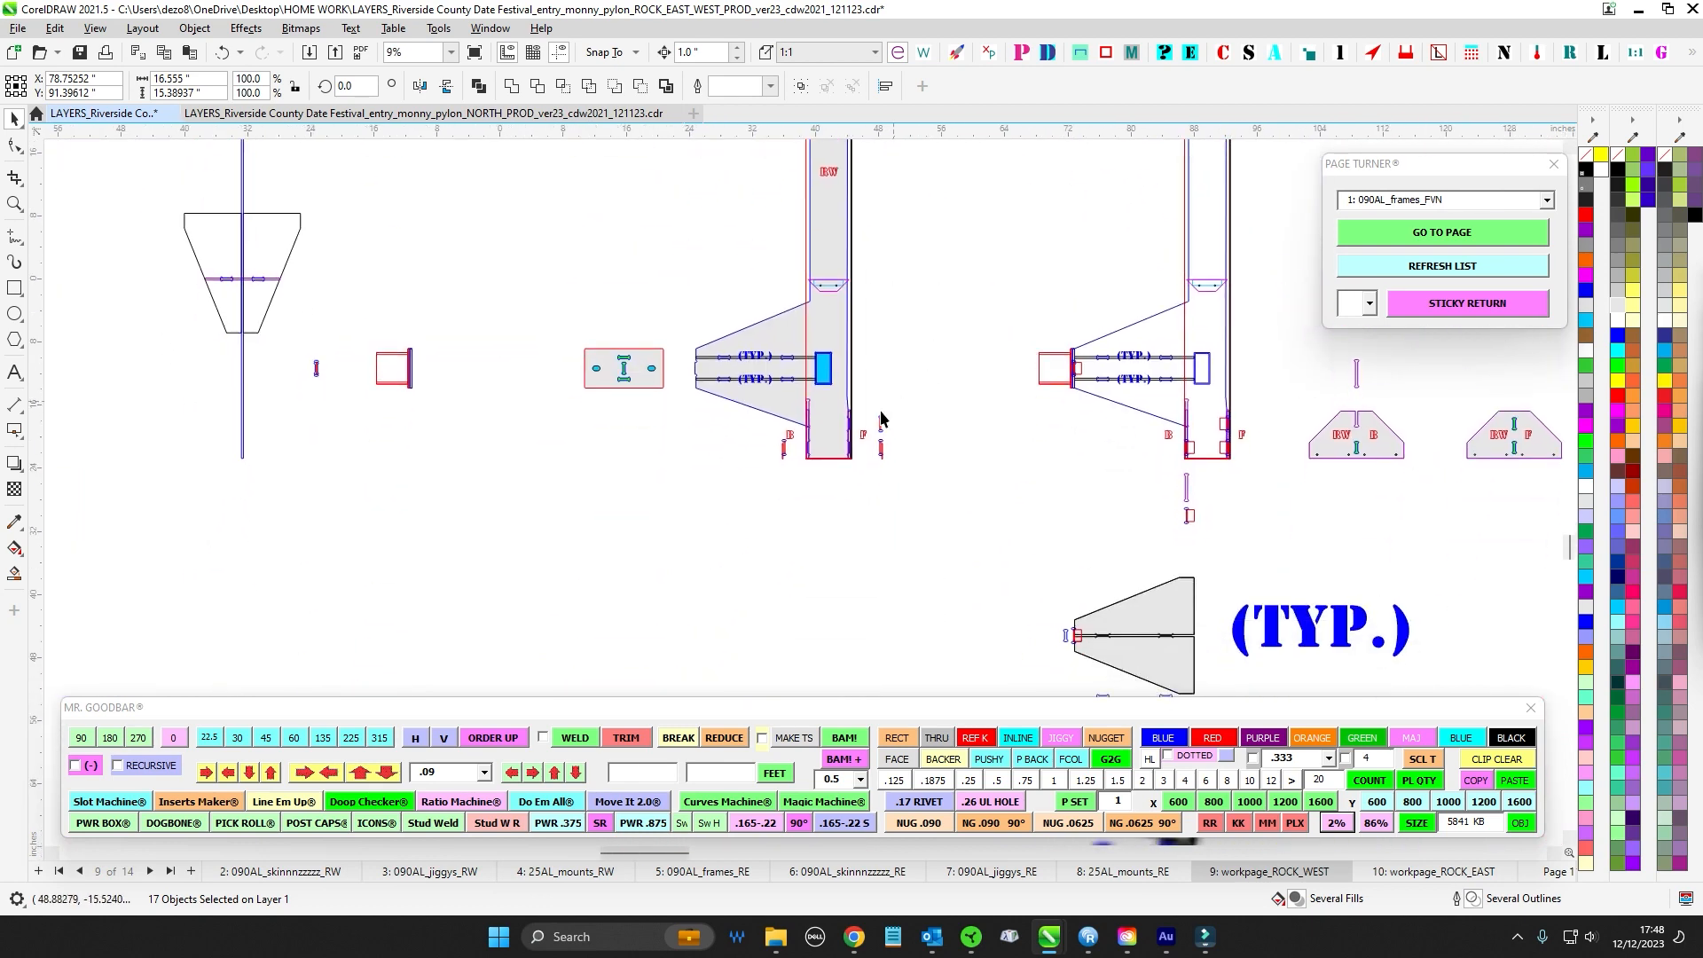
scroll(751, 390, "up", 2)
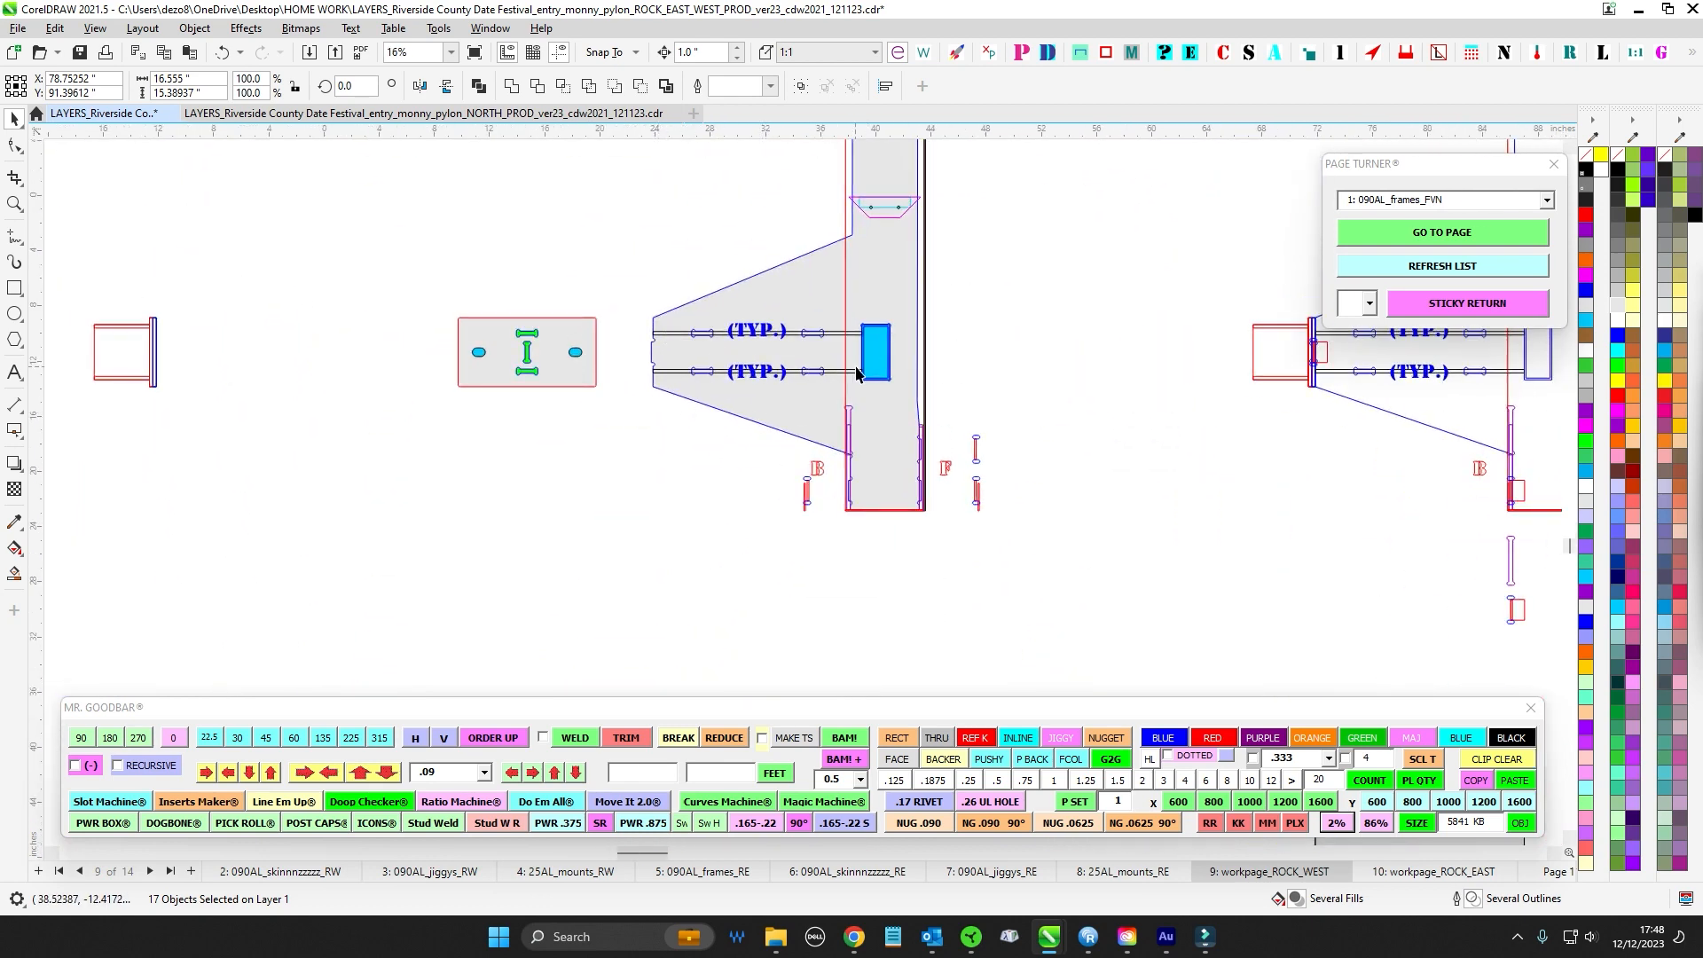
- Select the red mounting plate beside the lower NORFF arm and compare its slots with the side view
scroll(584, 308, "up", 5)
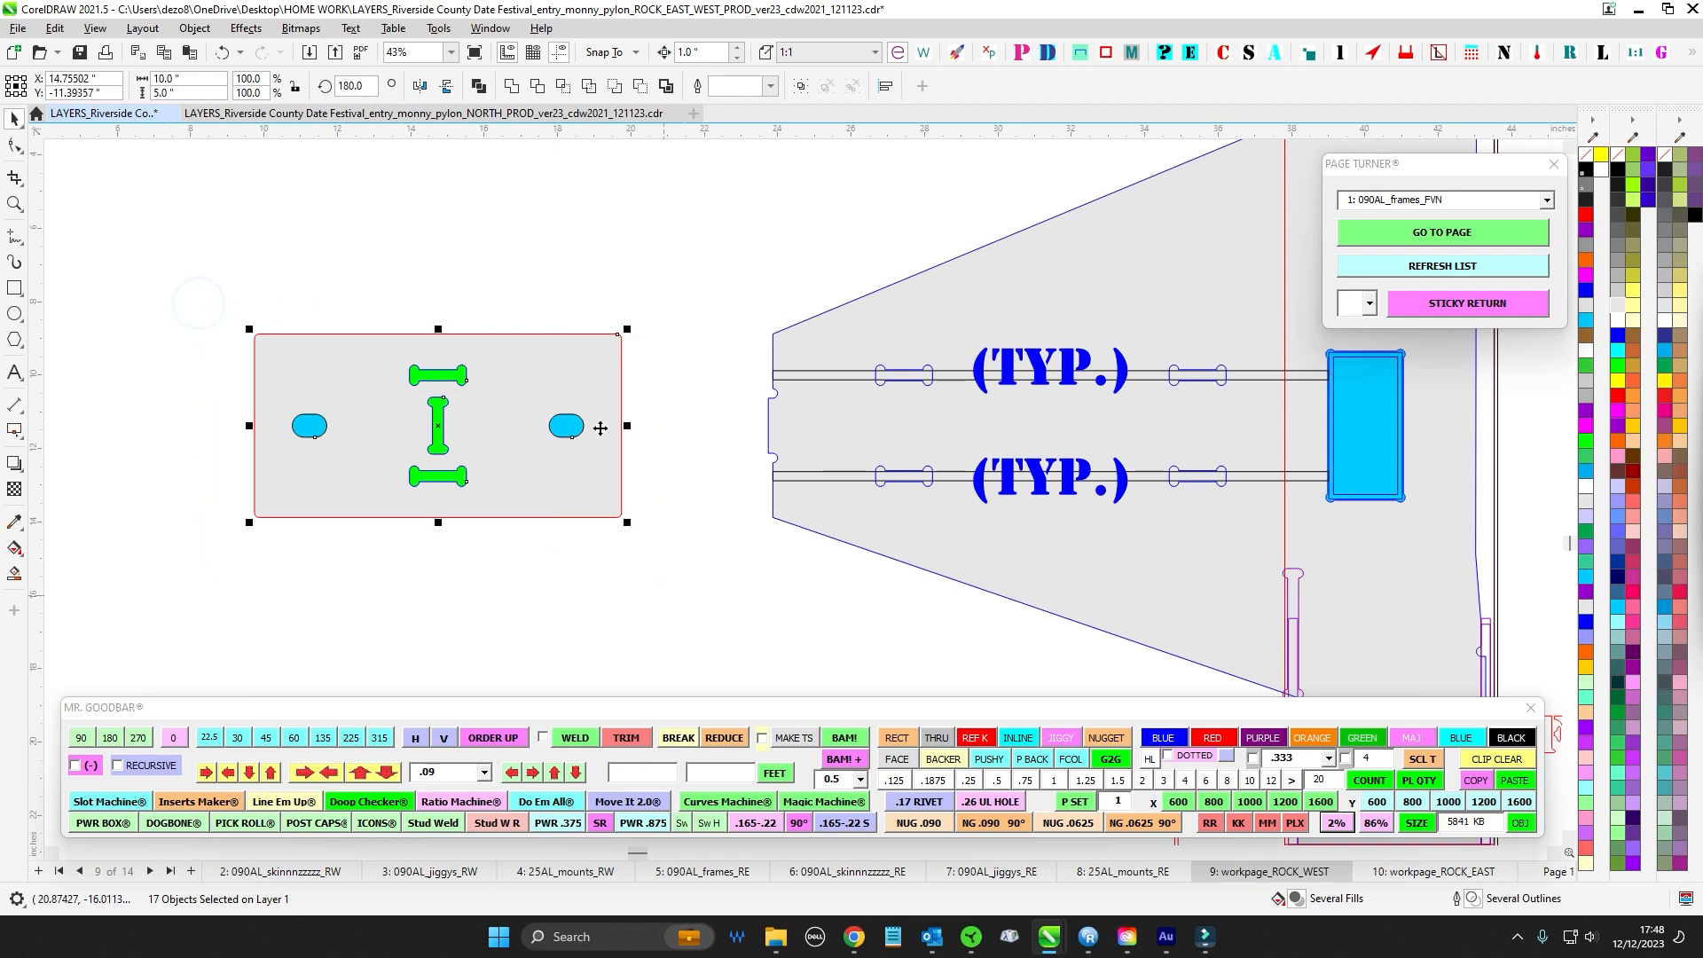
left_click(765, 315)
scroll(758, 591, "down", 4)
left_click_drag(1172, 483, 526, 402)
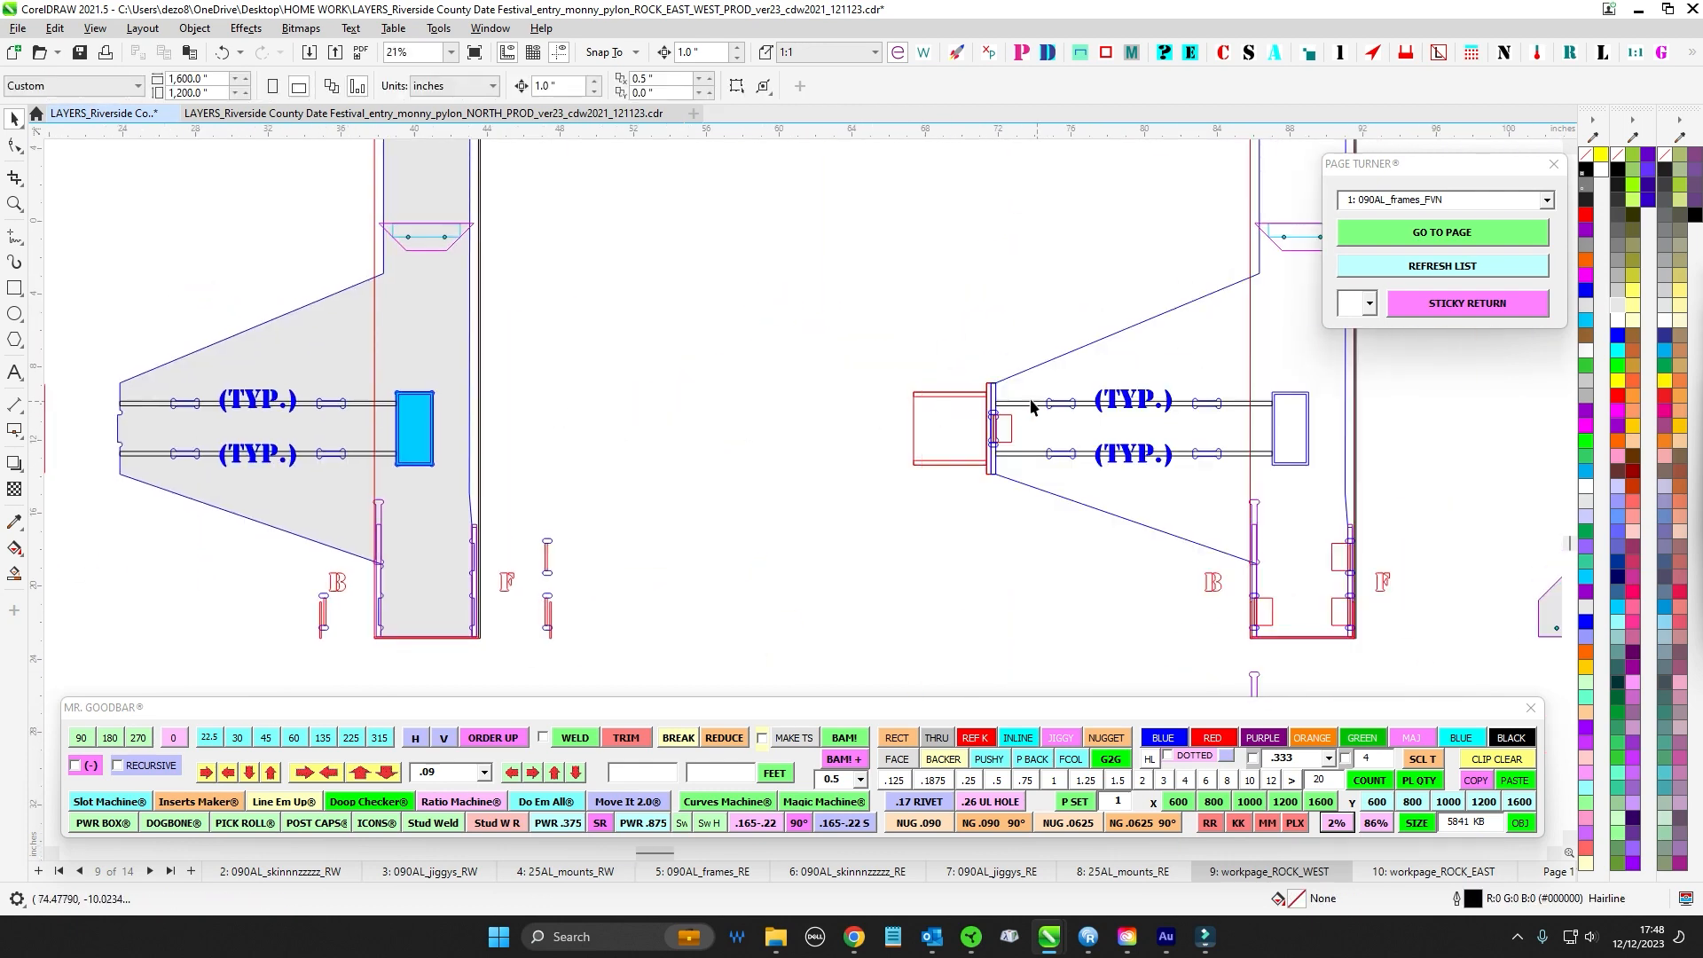
- Select the red tube and mounting plate assembly at the tip of the lower (TYP.) arm in the NORFF side view
scroll(1020, 401, "up", 4)
left_click_drag(929, 338, 987, 577)
left_click_drag(757, 322, 965, 675)
scroll(853, 275, "right", 3)
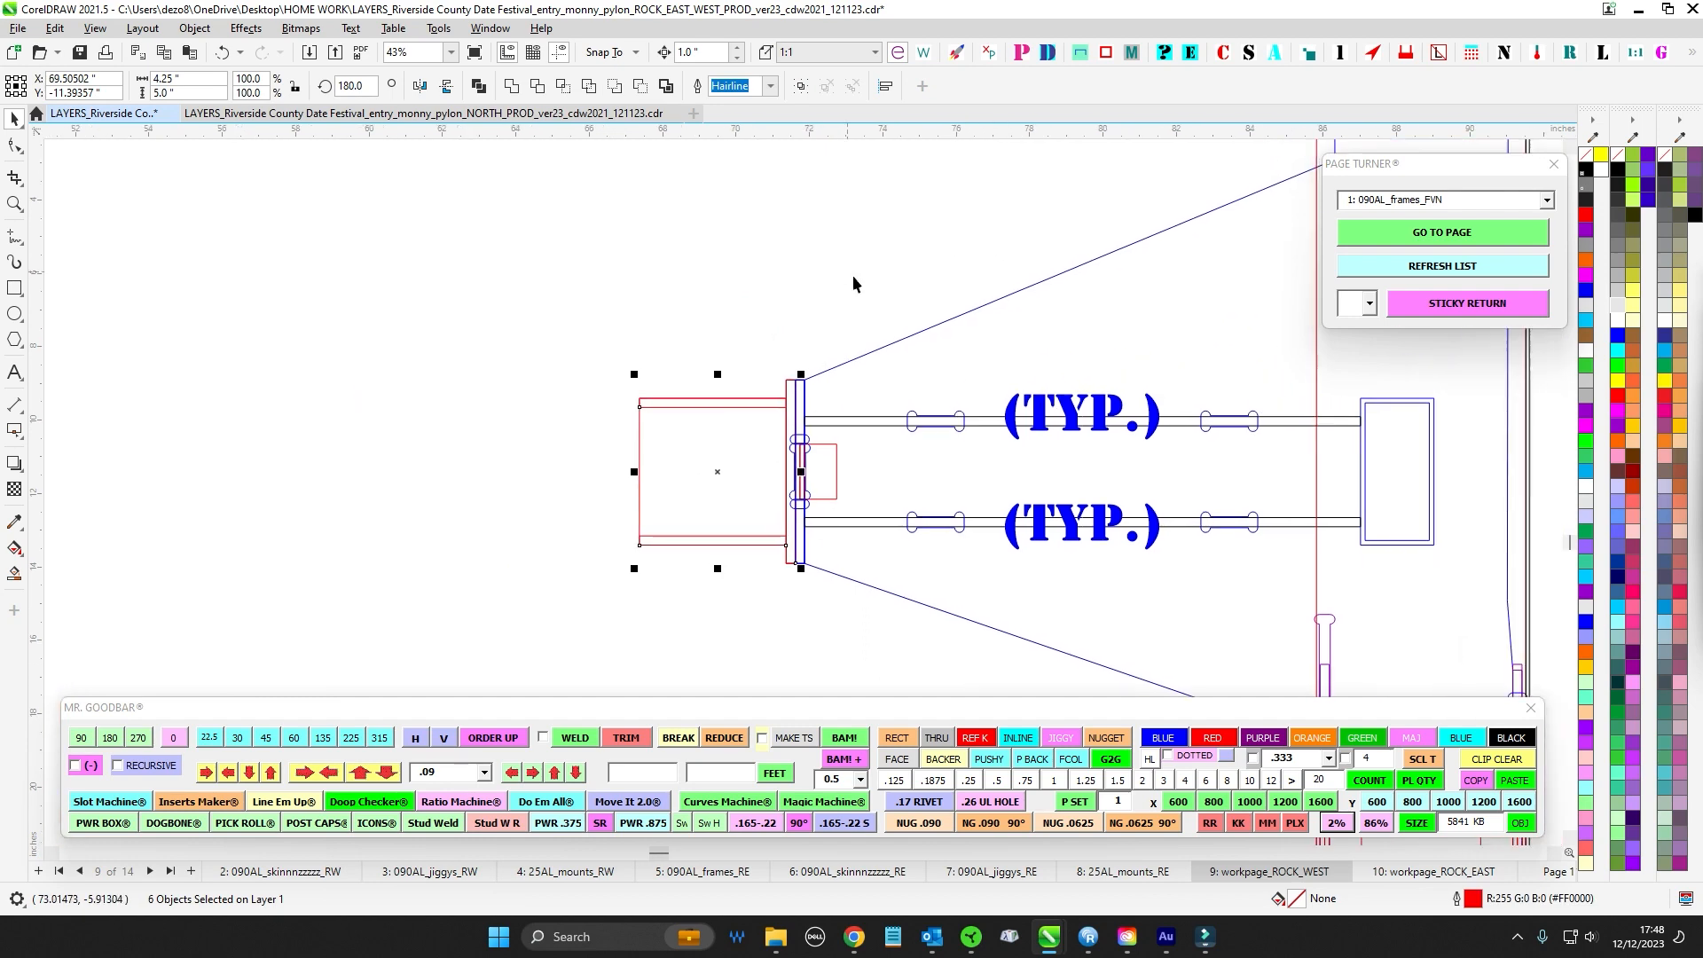
left_click(844, 286)
- Examine the NORFF trapezoidal gussets against the upper and lower arms of the shaded gusset and side view
scroll(1239, 559, "down", 4)
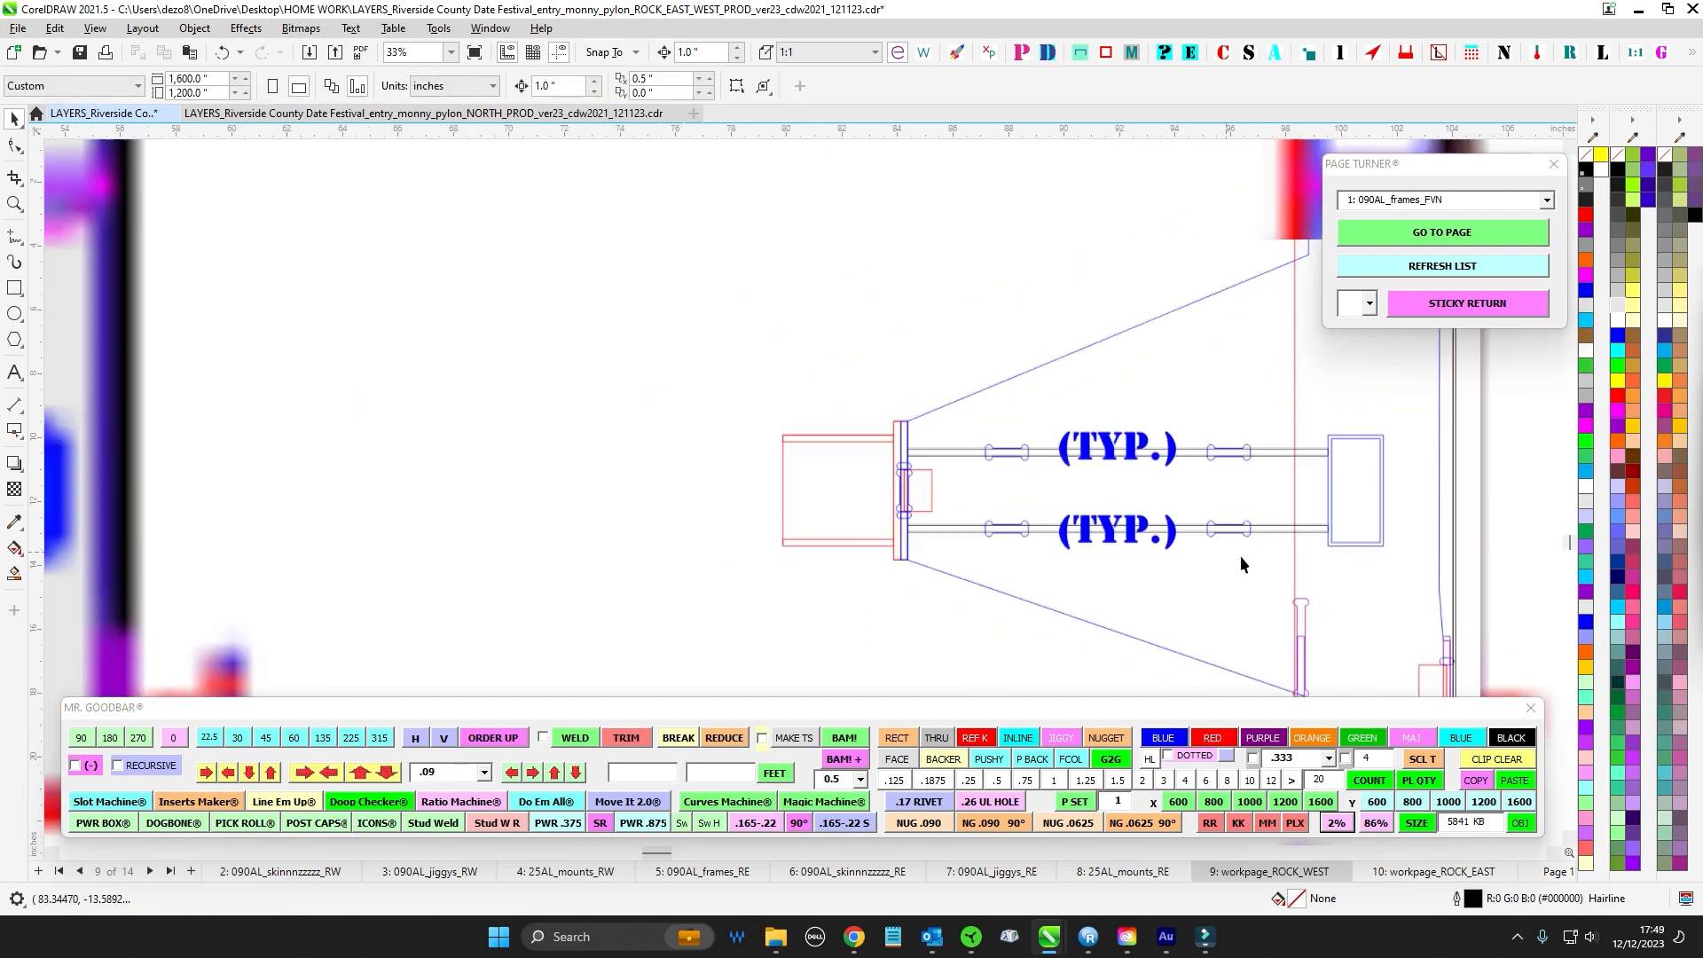
scroll(935, 423, "down", 2)
left_click_drag(935, 422, 555, 788)
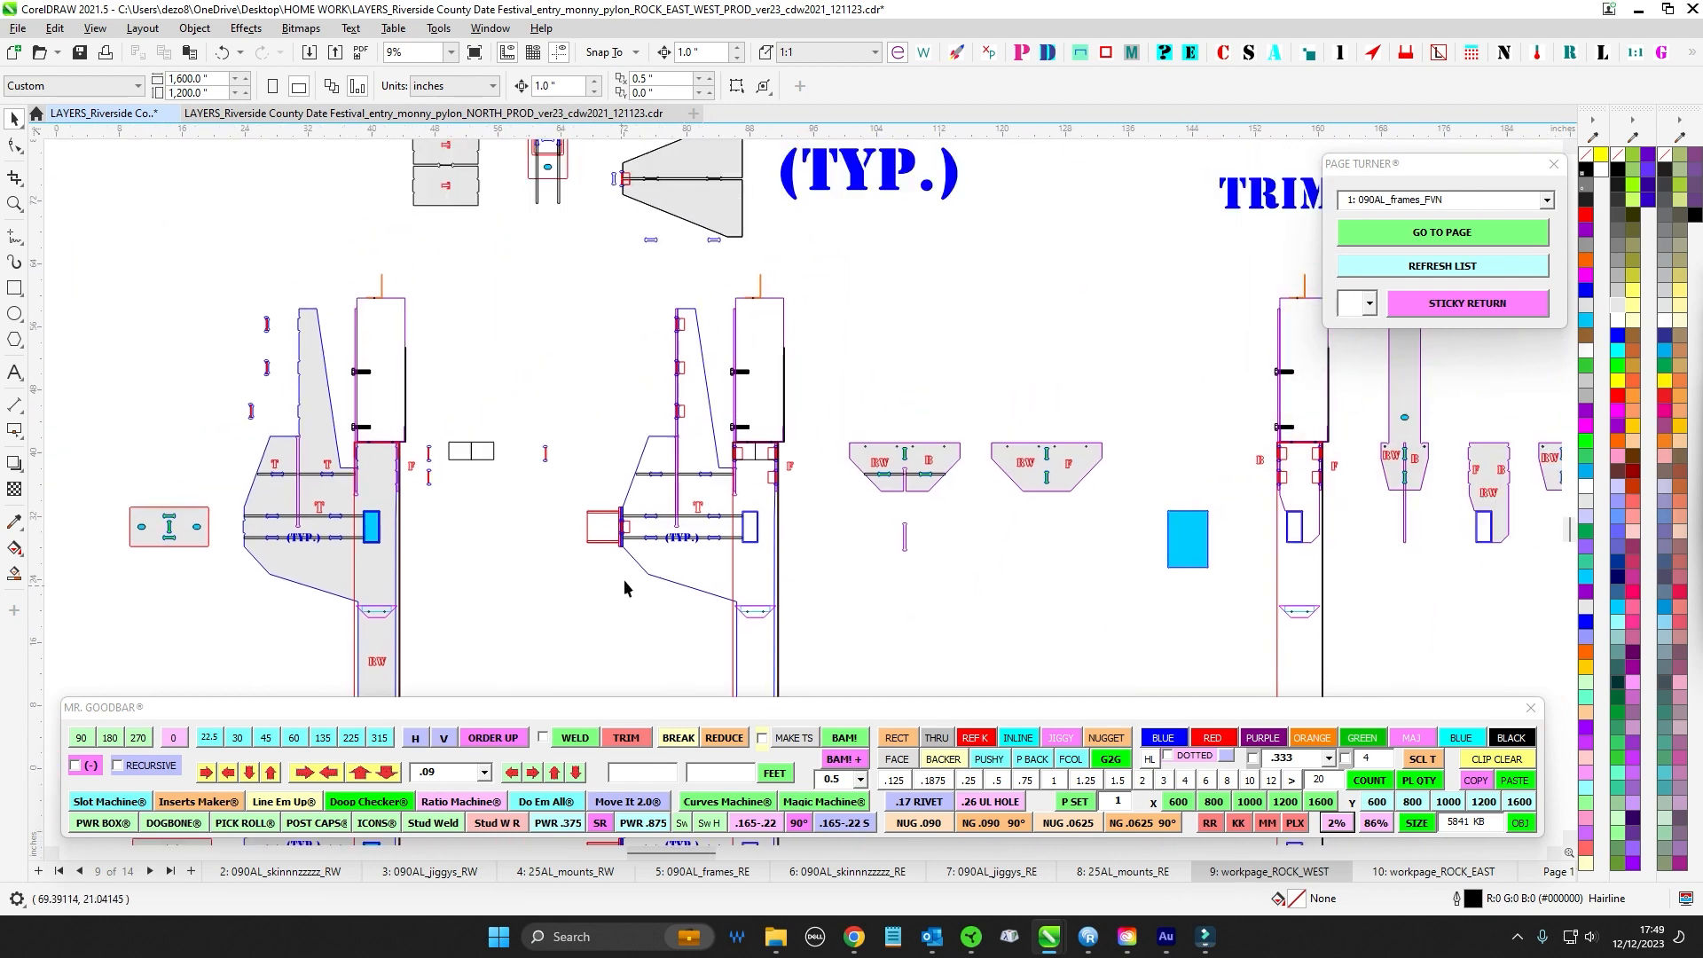
scroll(665, 567, "down", 2)
scroll(615, 412, "up", 2)
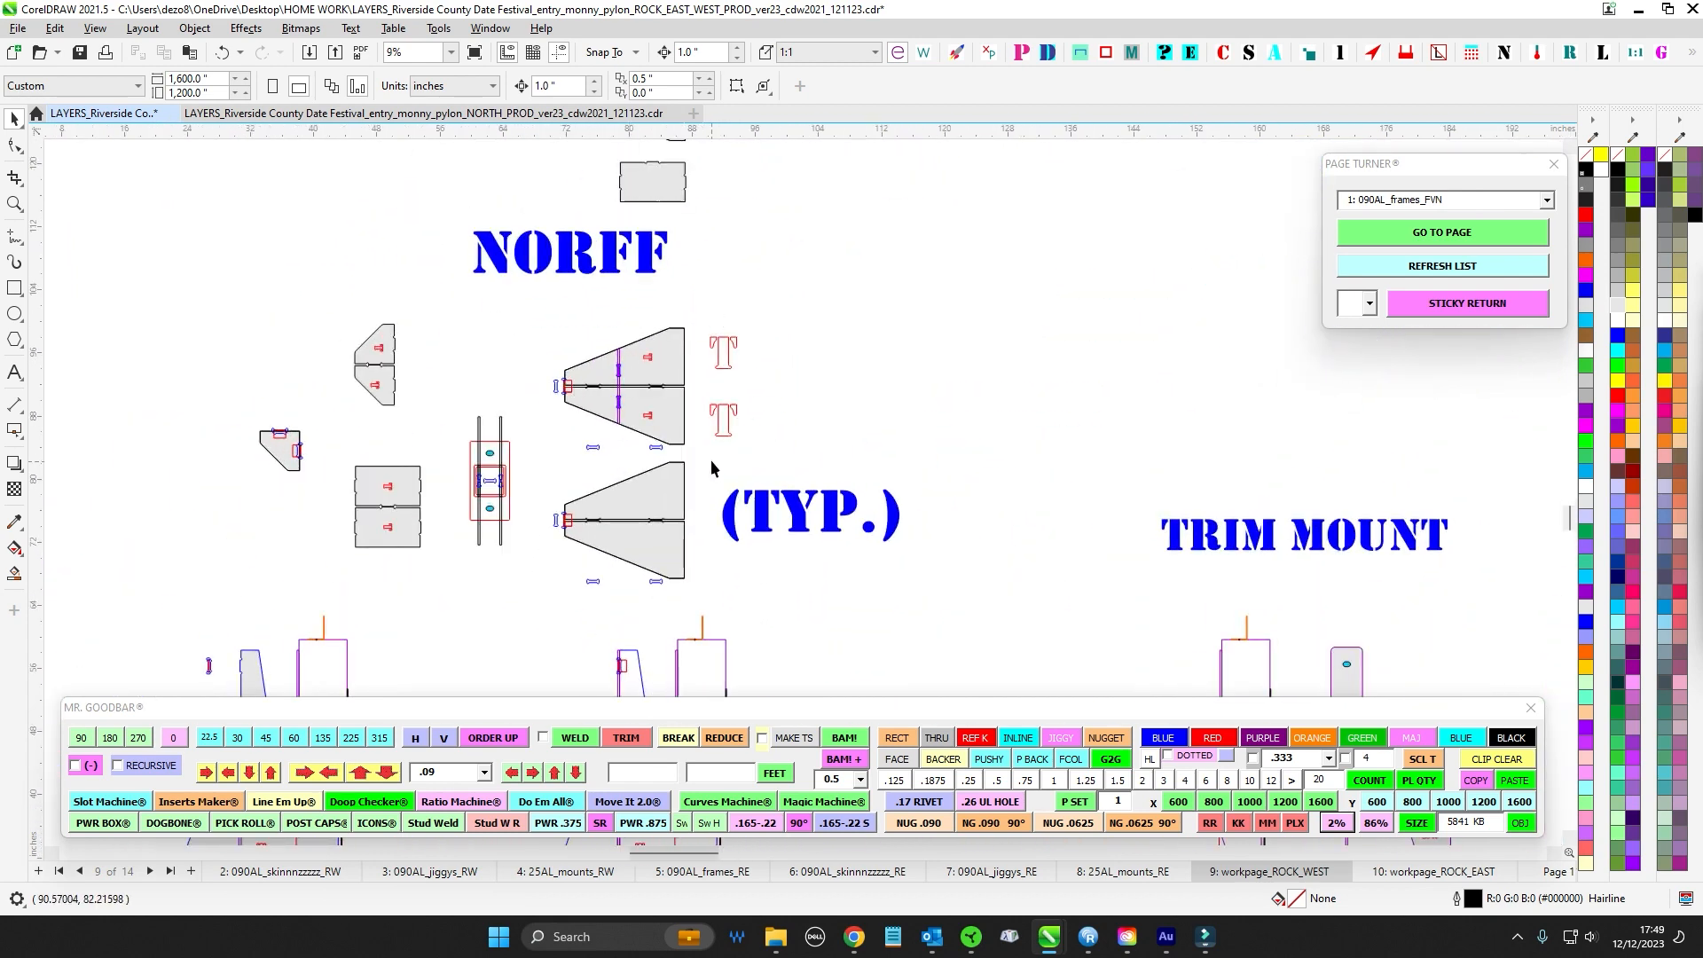
scroll(587, 522, "up", 2)
scroll(621, 480, "down", 3)
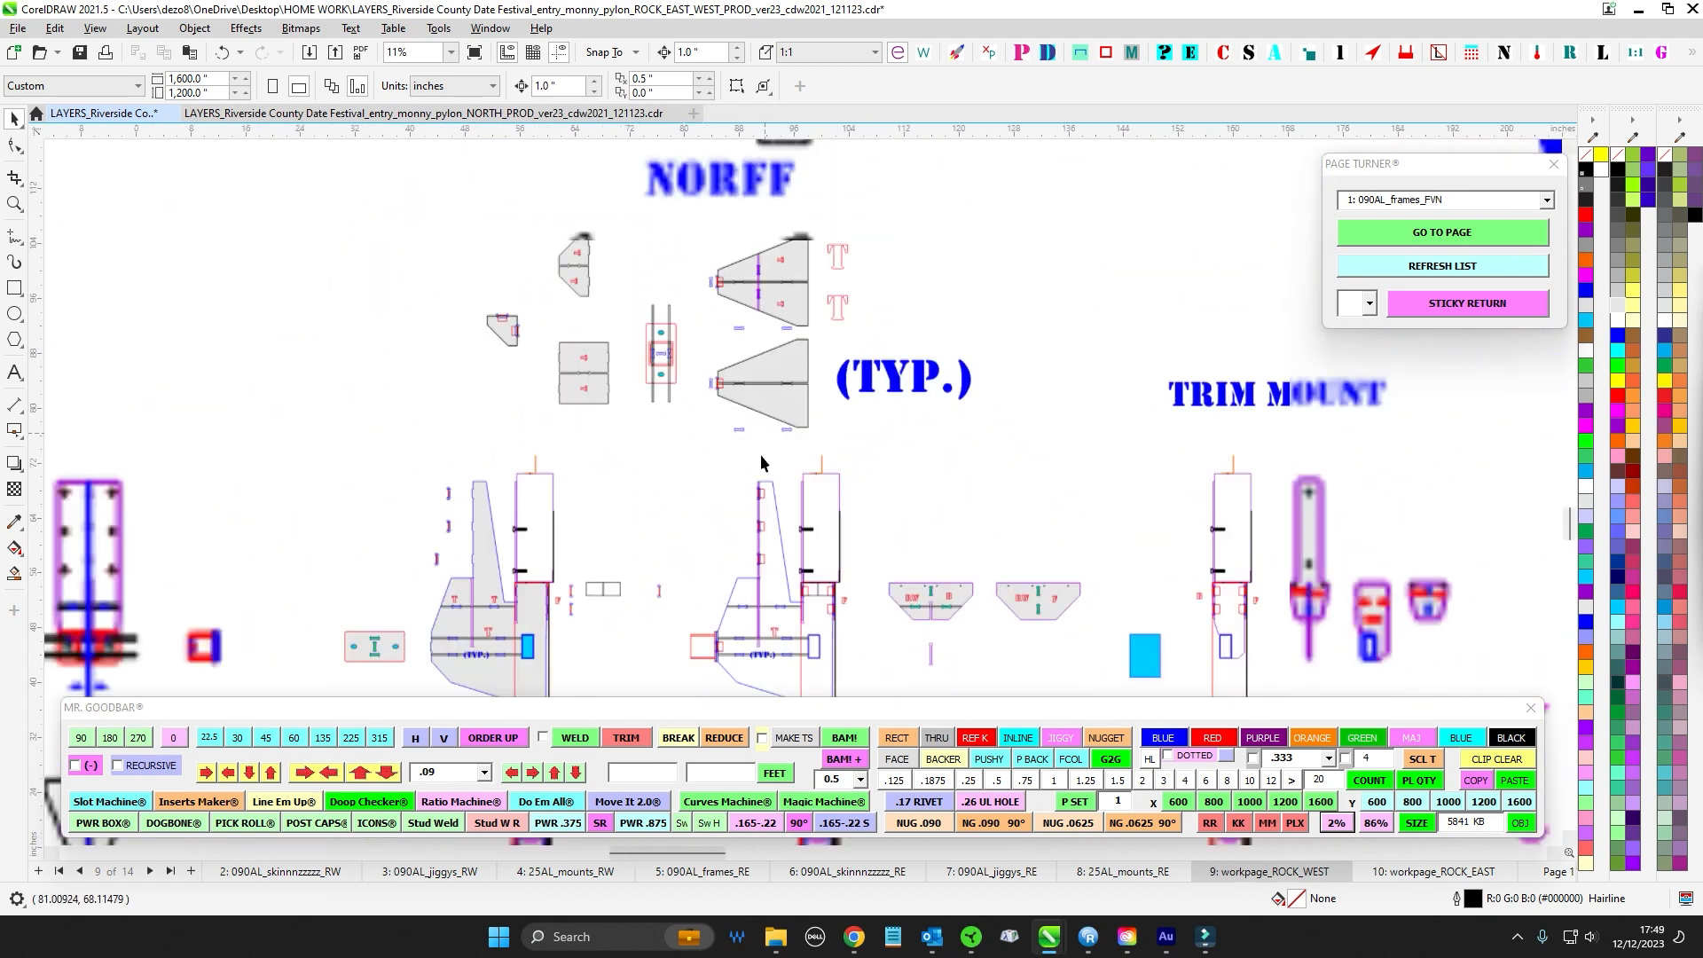
scroll(759, 454, "up", 1)
scroll(715, 409, "down", 1)
scroll(496, 319, "up", 3)
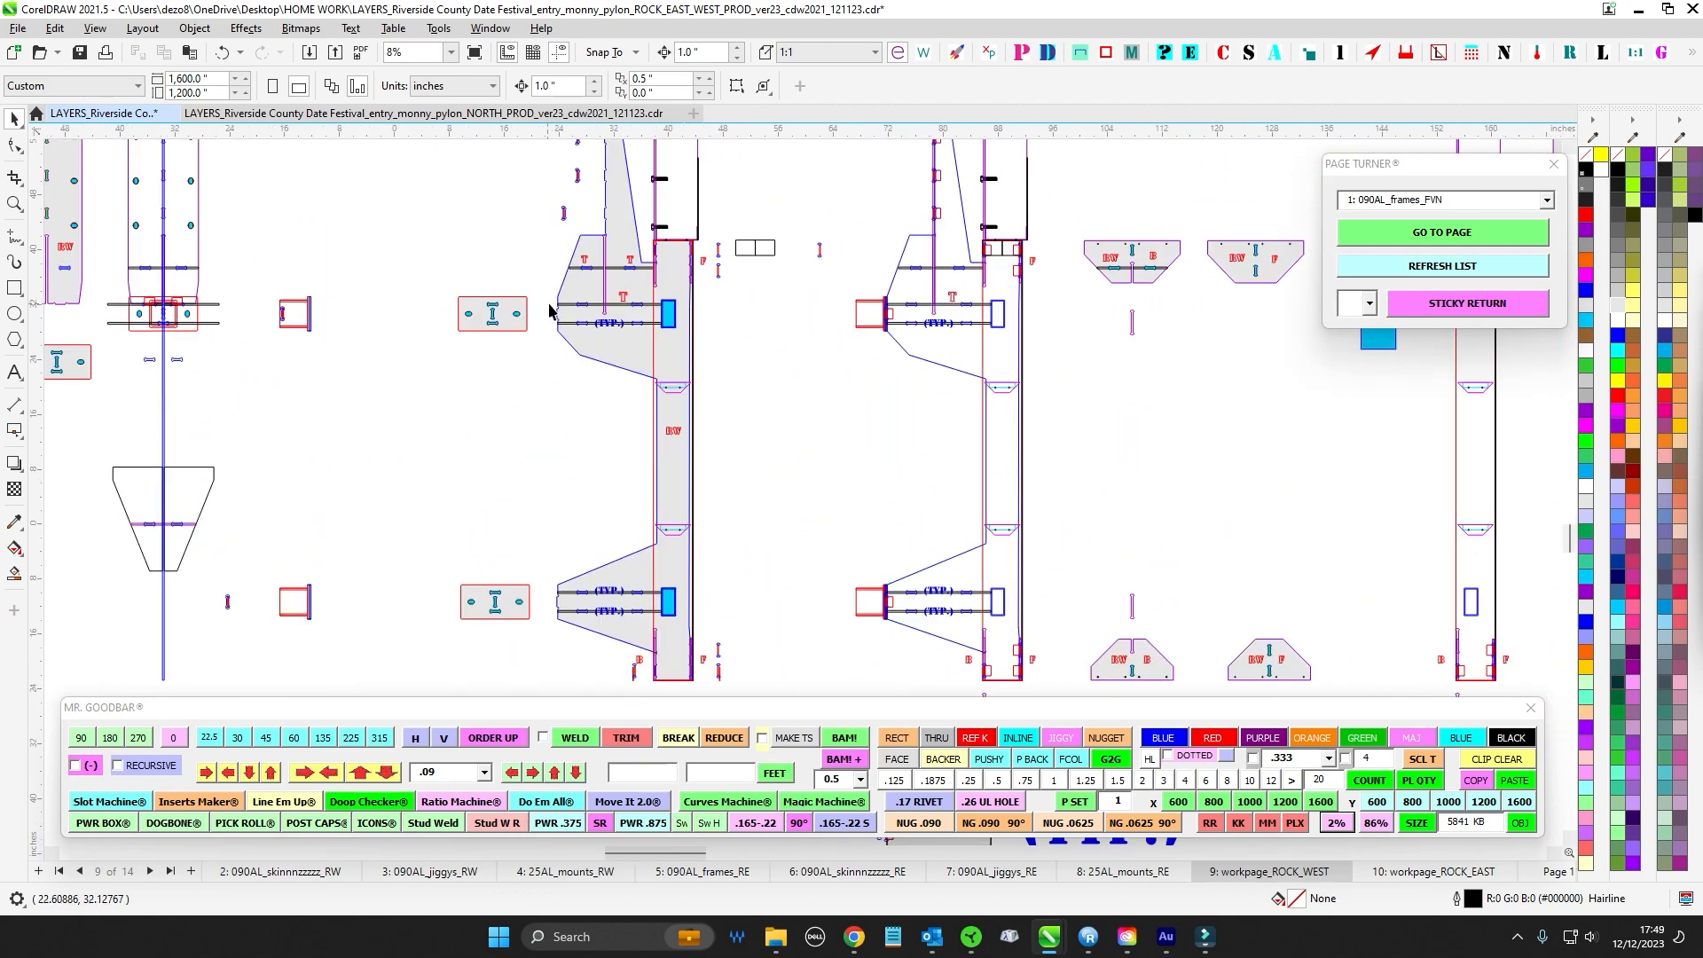
scroll(497, 401, "down", 1)
- Select the upper gusset edge just right of the centerline at the NORFF mount in the west elevation
left_click_drag(1233, 532, 191, 469)
left_click_drag(1213, 384, 387, 373)
scroll(387, 372, "down", 2)
left_click_drag(708, 411, 463, 410)
scroll(675, 325, "up", 4)
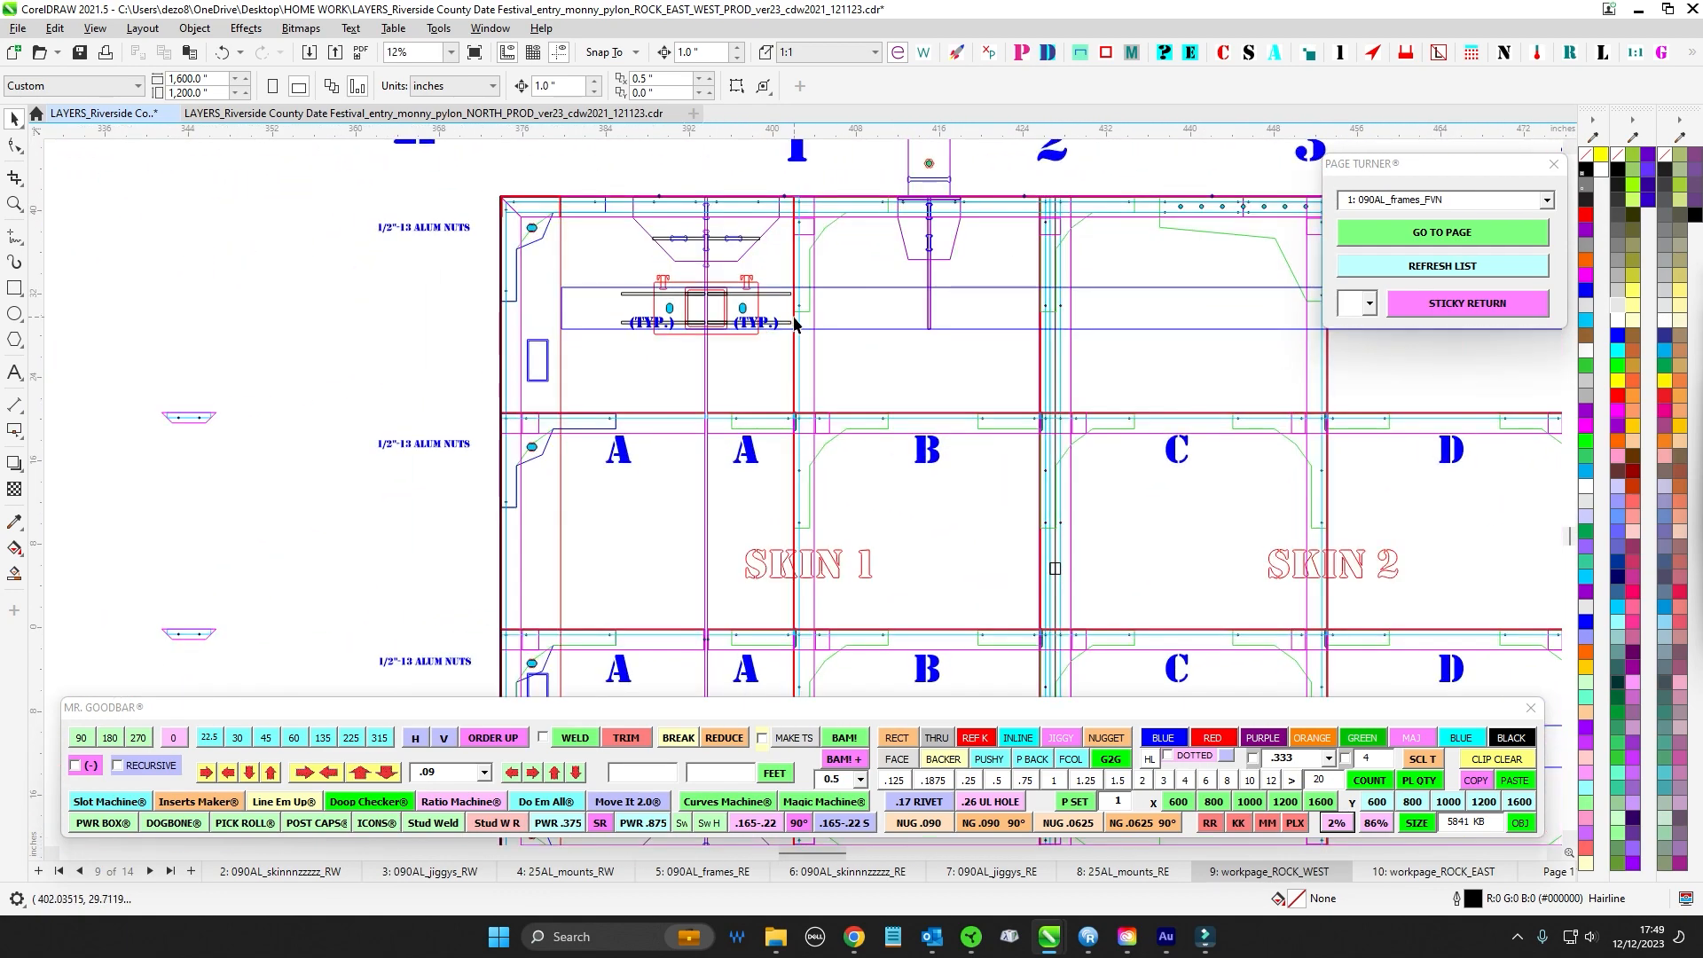
scroll(733, 300, "up", 7)
left_click_drag(534, 332, 535, 333)
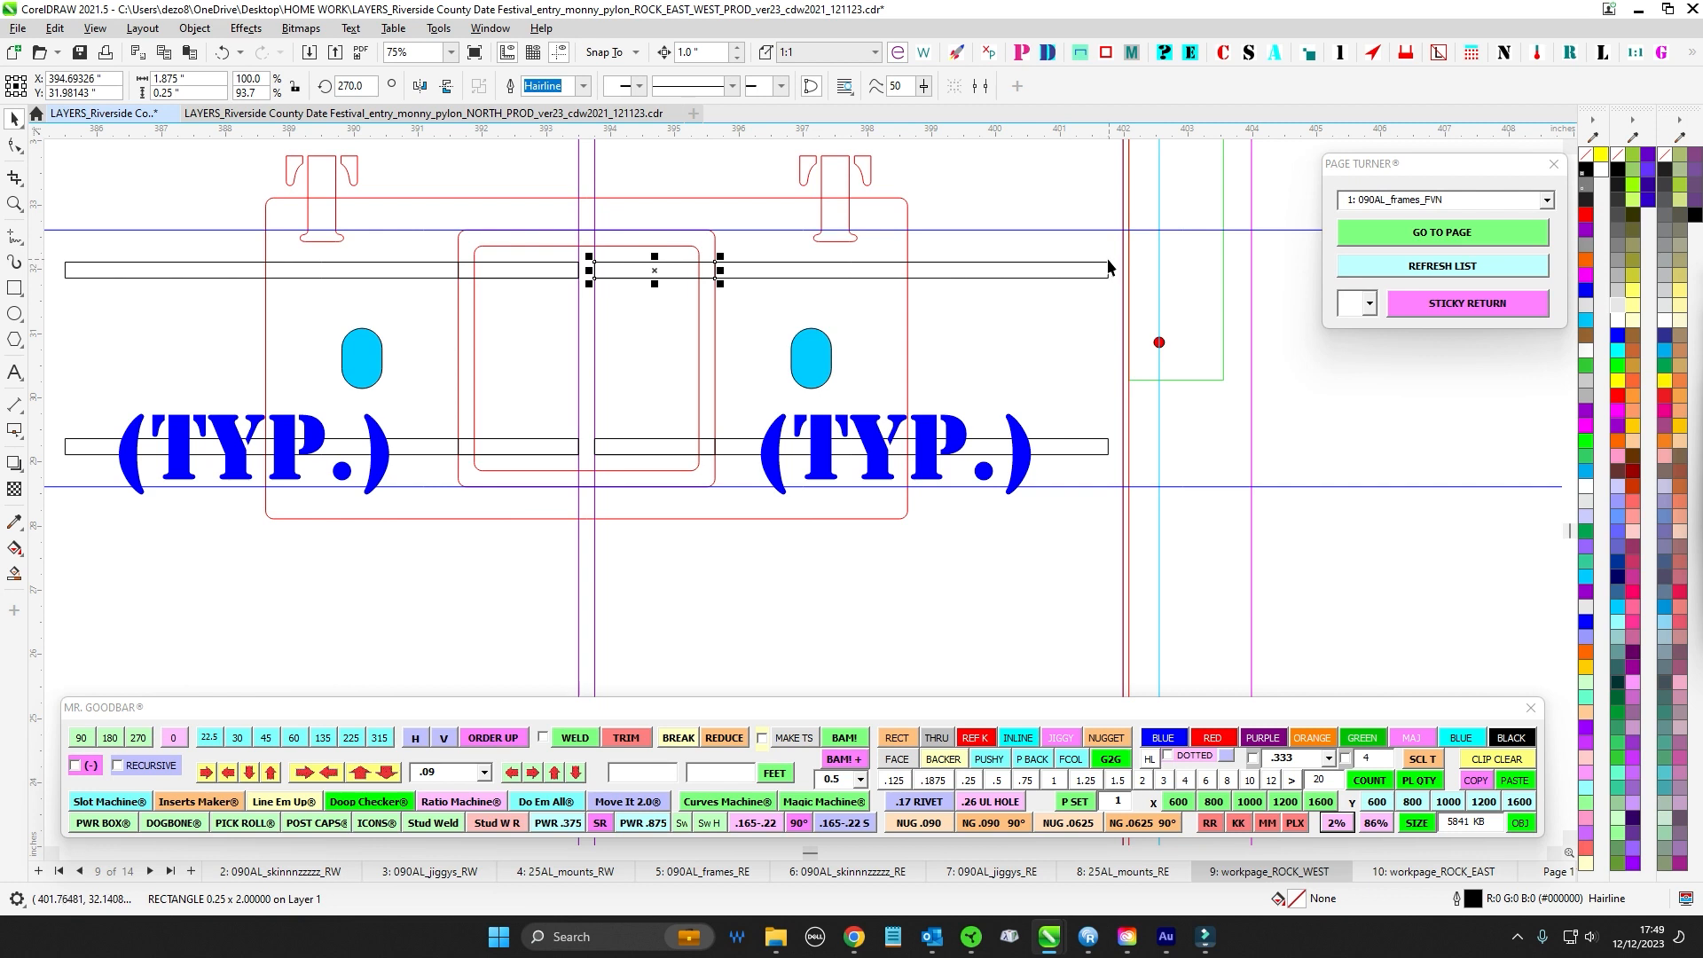
- Select the long horizontal tube outline and the right blue oval slot at the NORFF mount in the west elevation
left_click(1029, 230)
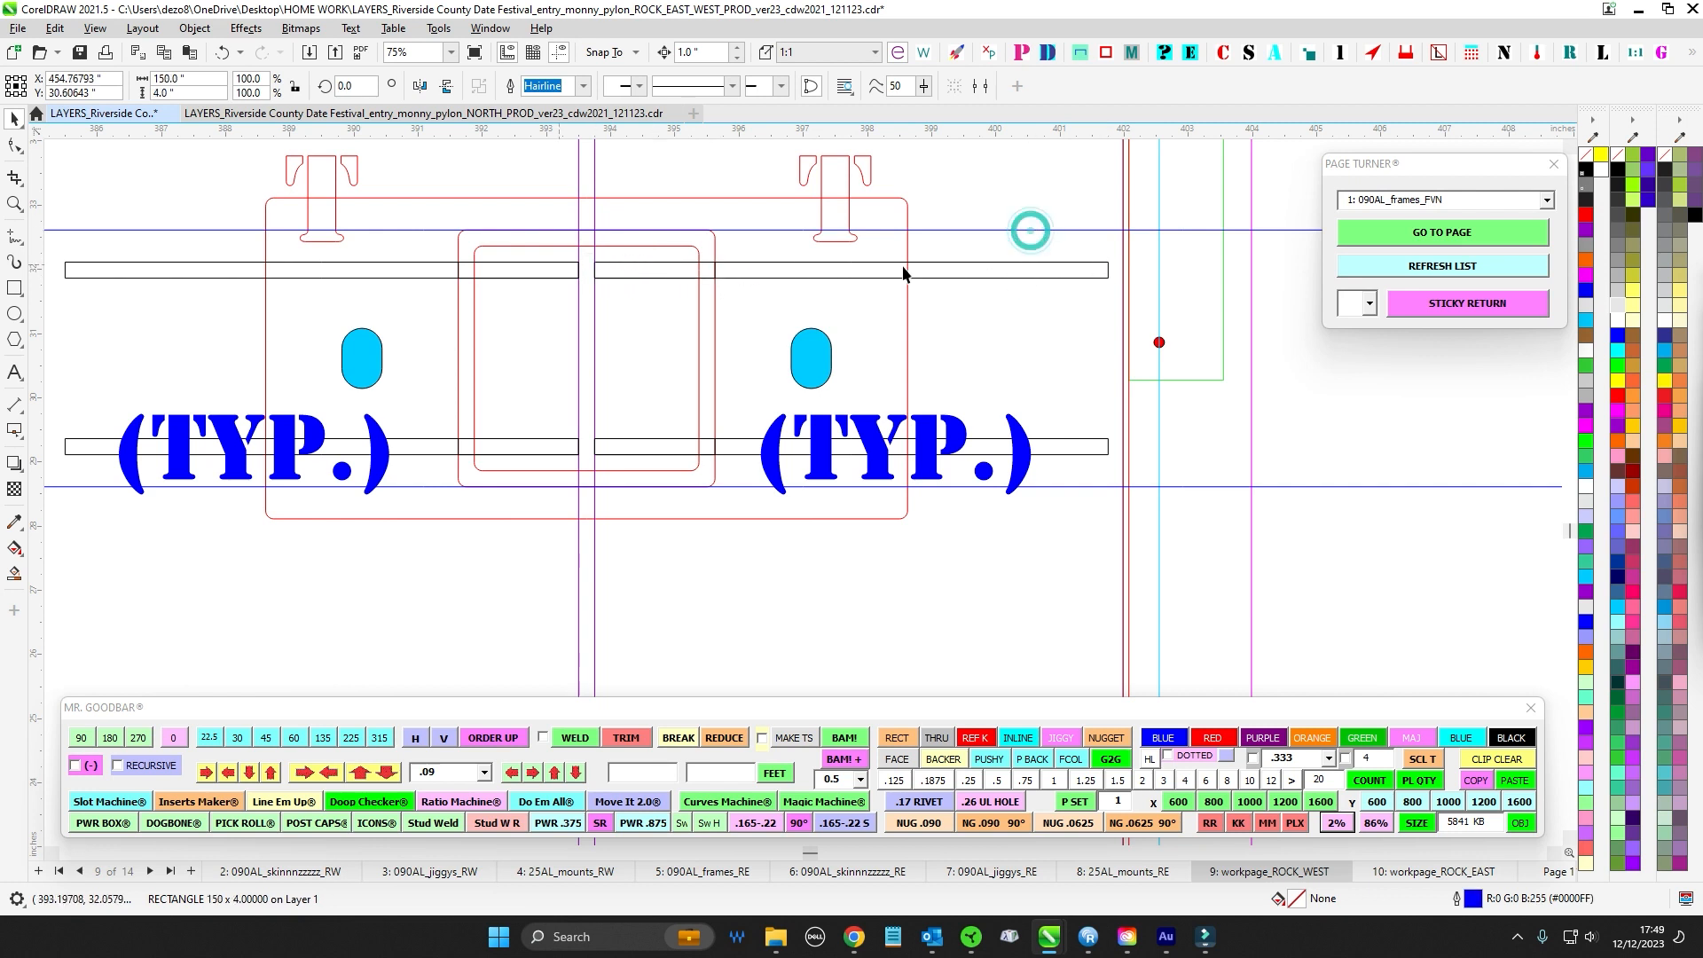
left_click(934, 330)
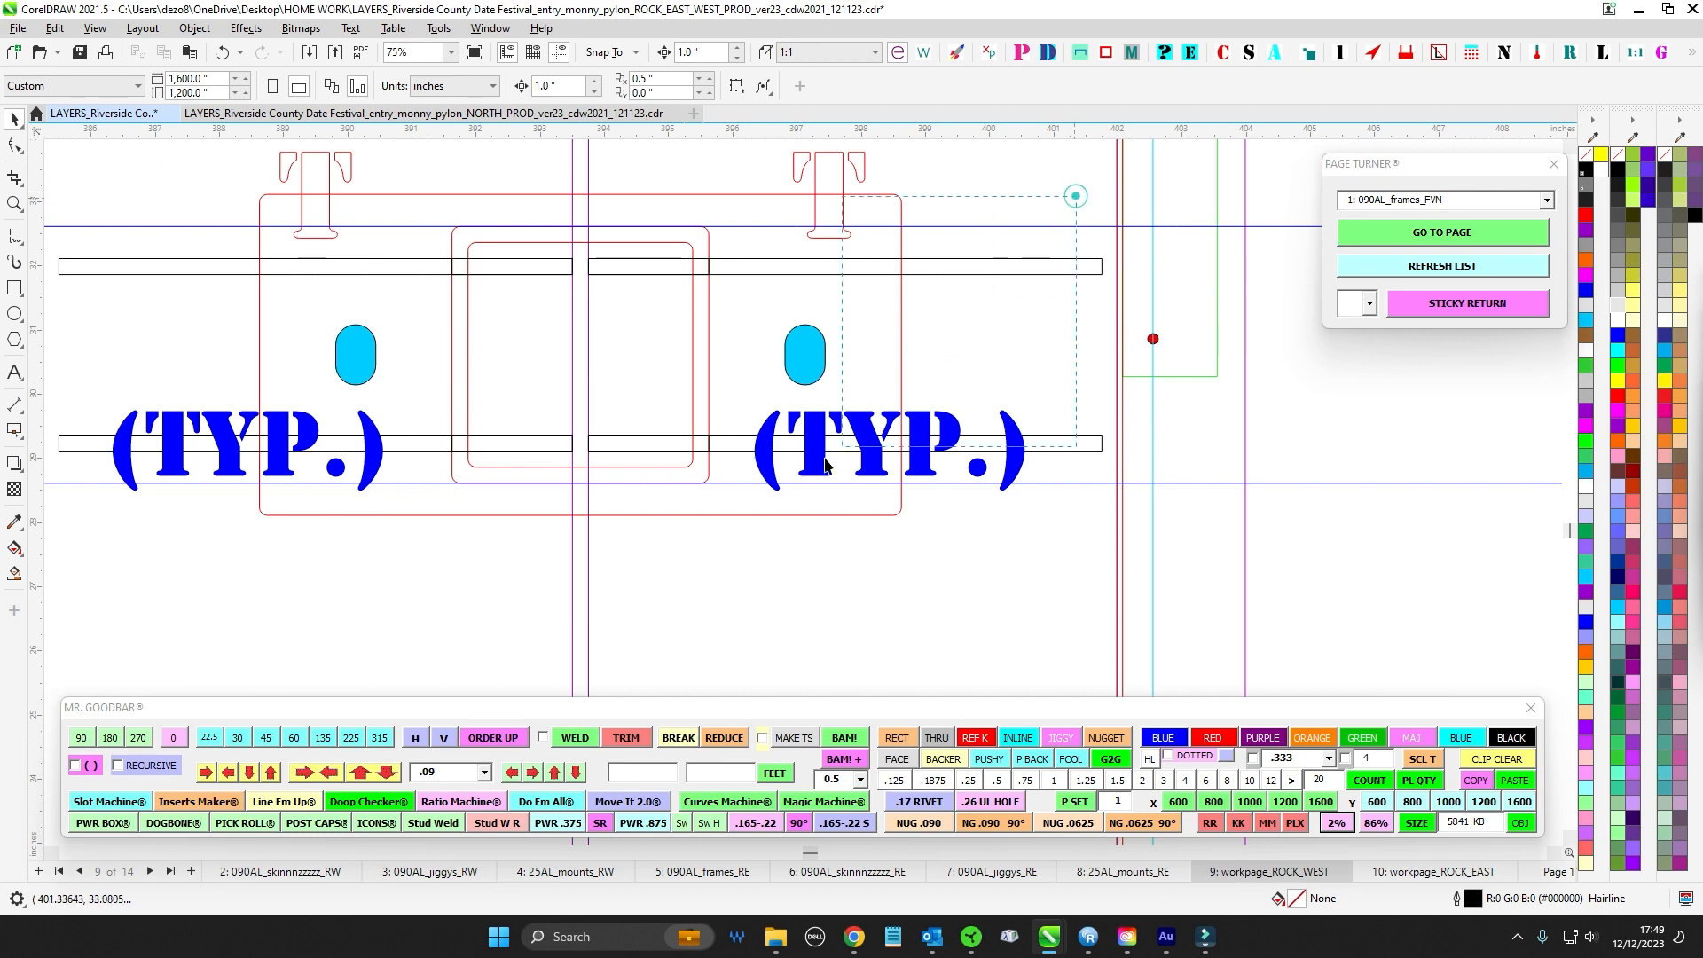
left_click_drag(825, 463, 787, 424)
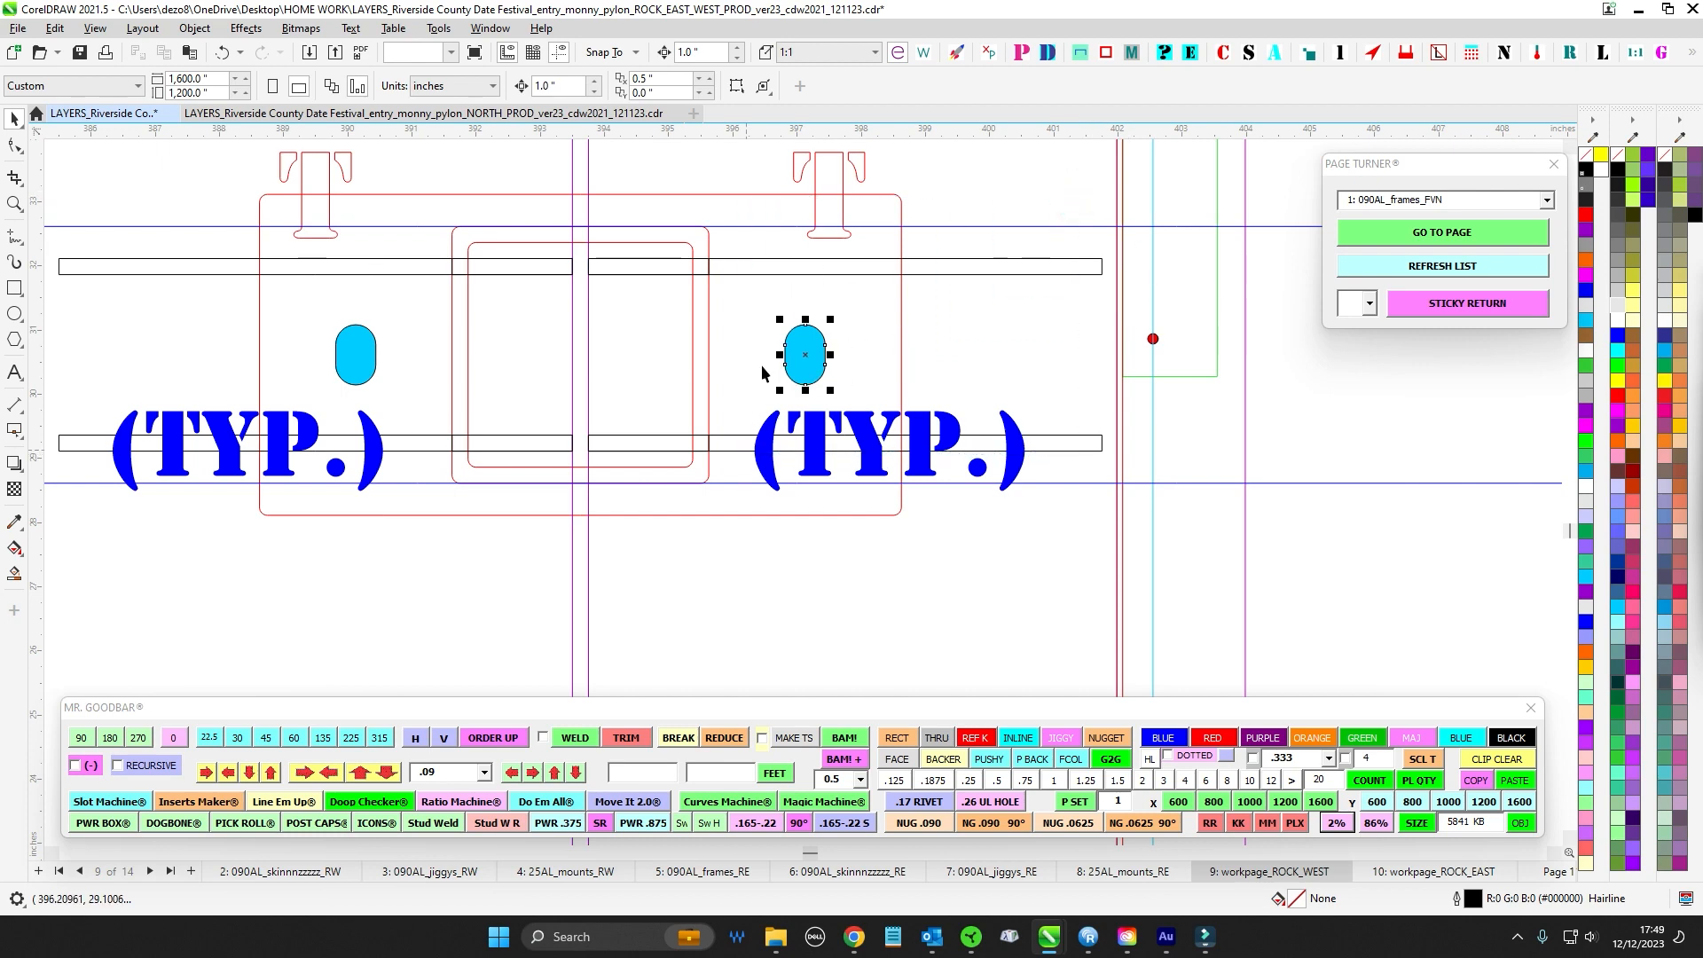
scroll(745, 411, "down", 8)
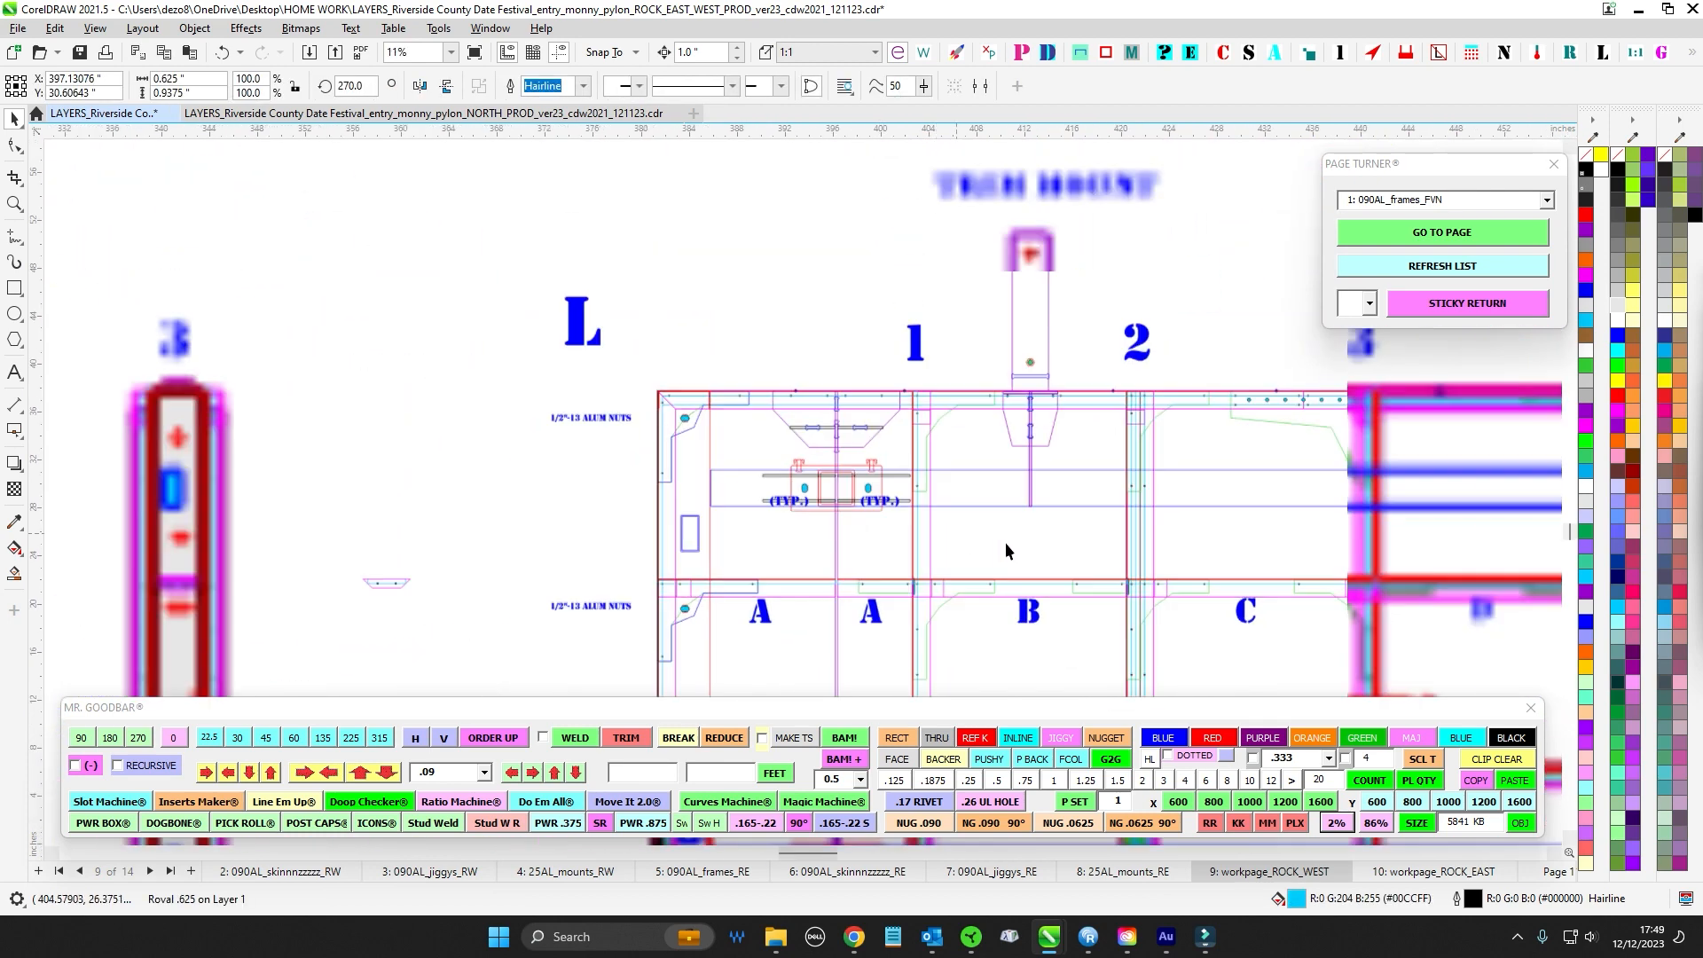
- Examine the lower (TYP.) arm in the far-right side view and compare it with the assembled west elevation
scroll(964, 394, "up", 8)
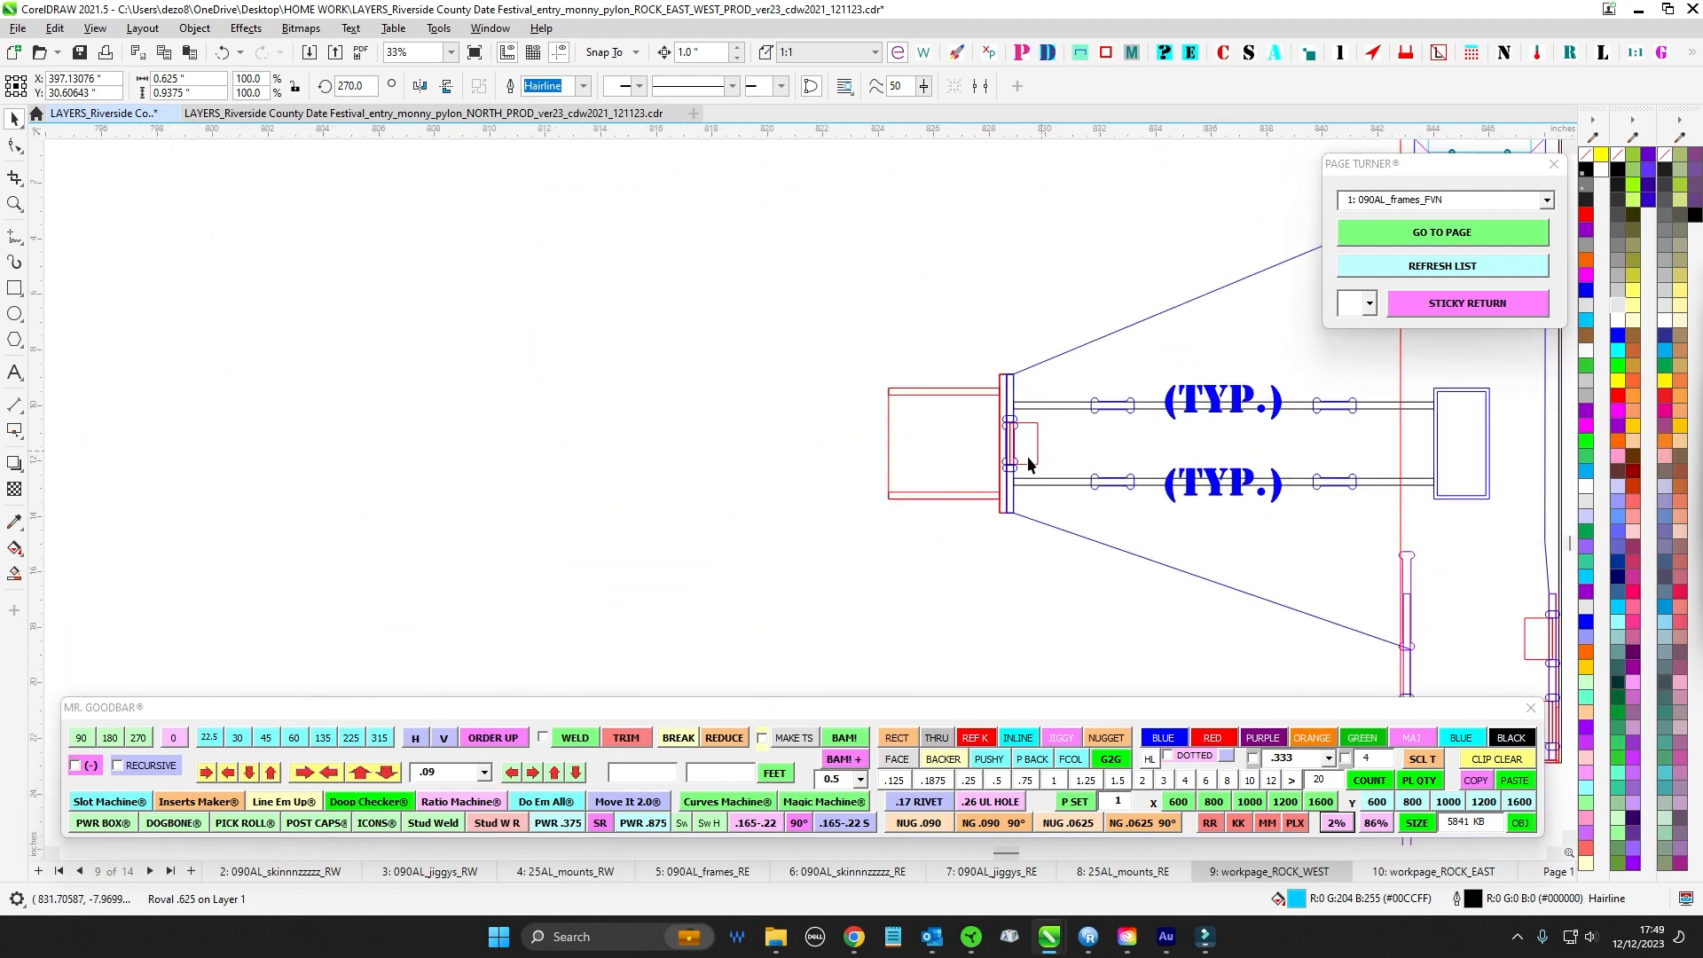
scroll(1014, 464, "down", 4)
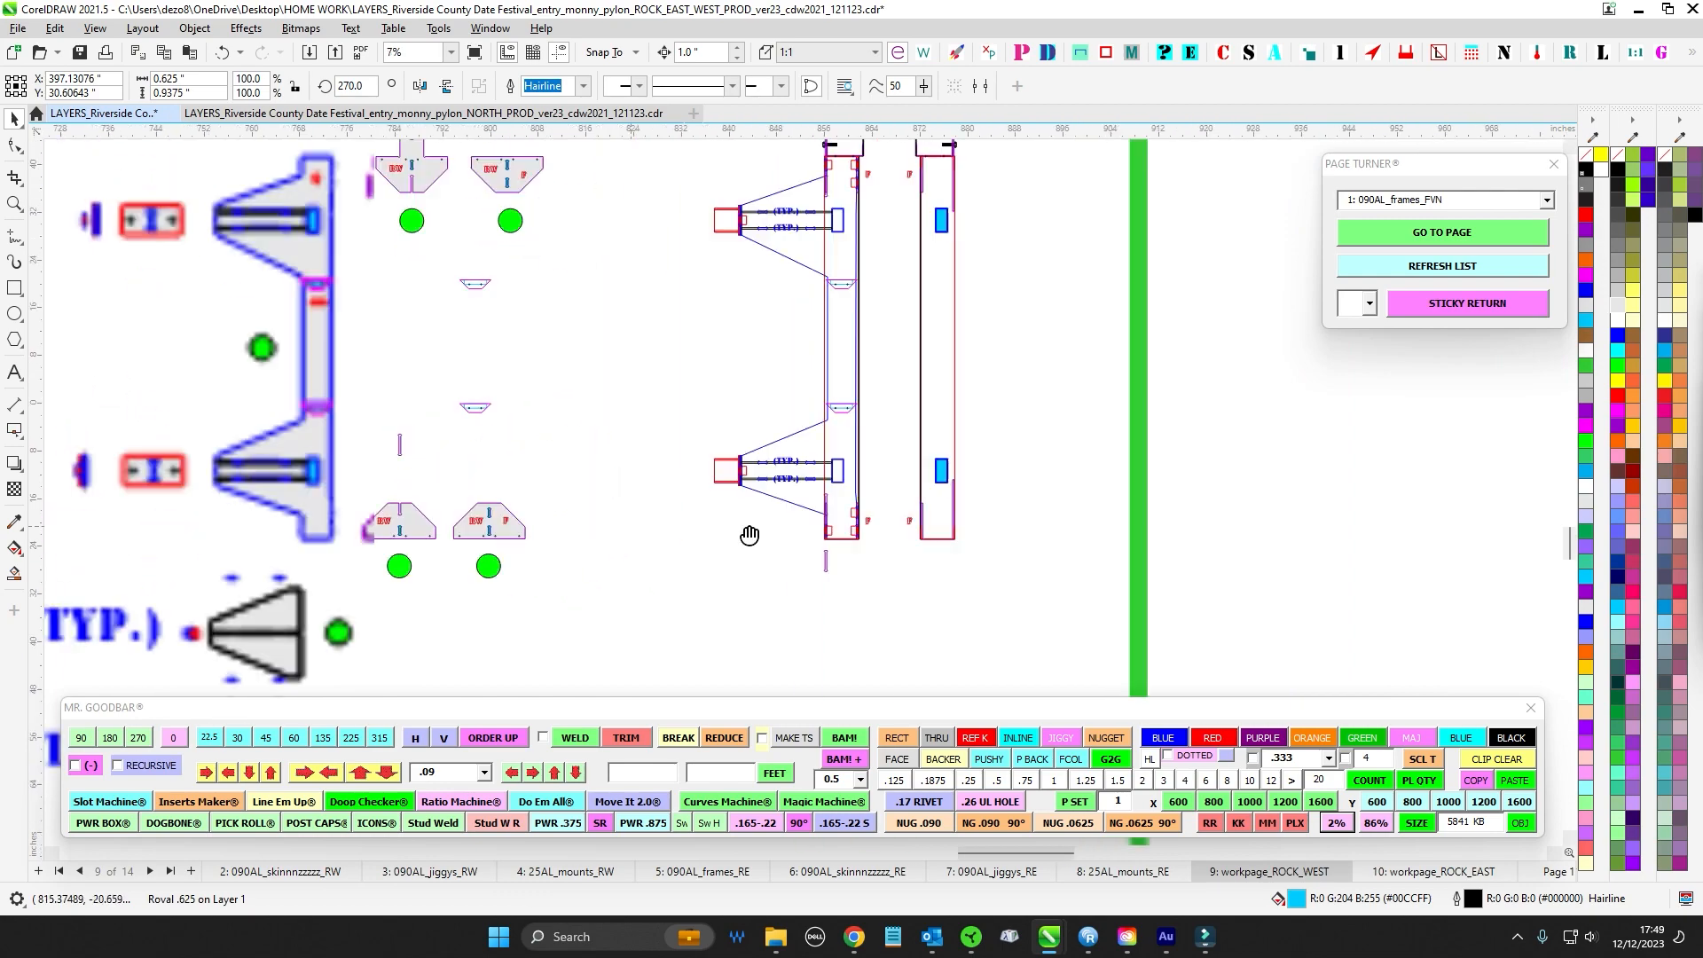
scroll(519, 569, "down", 3)
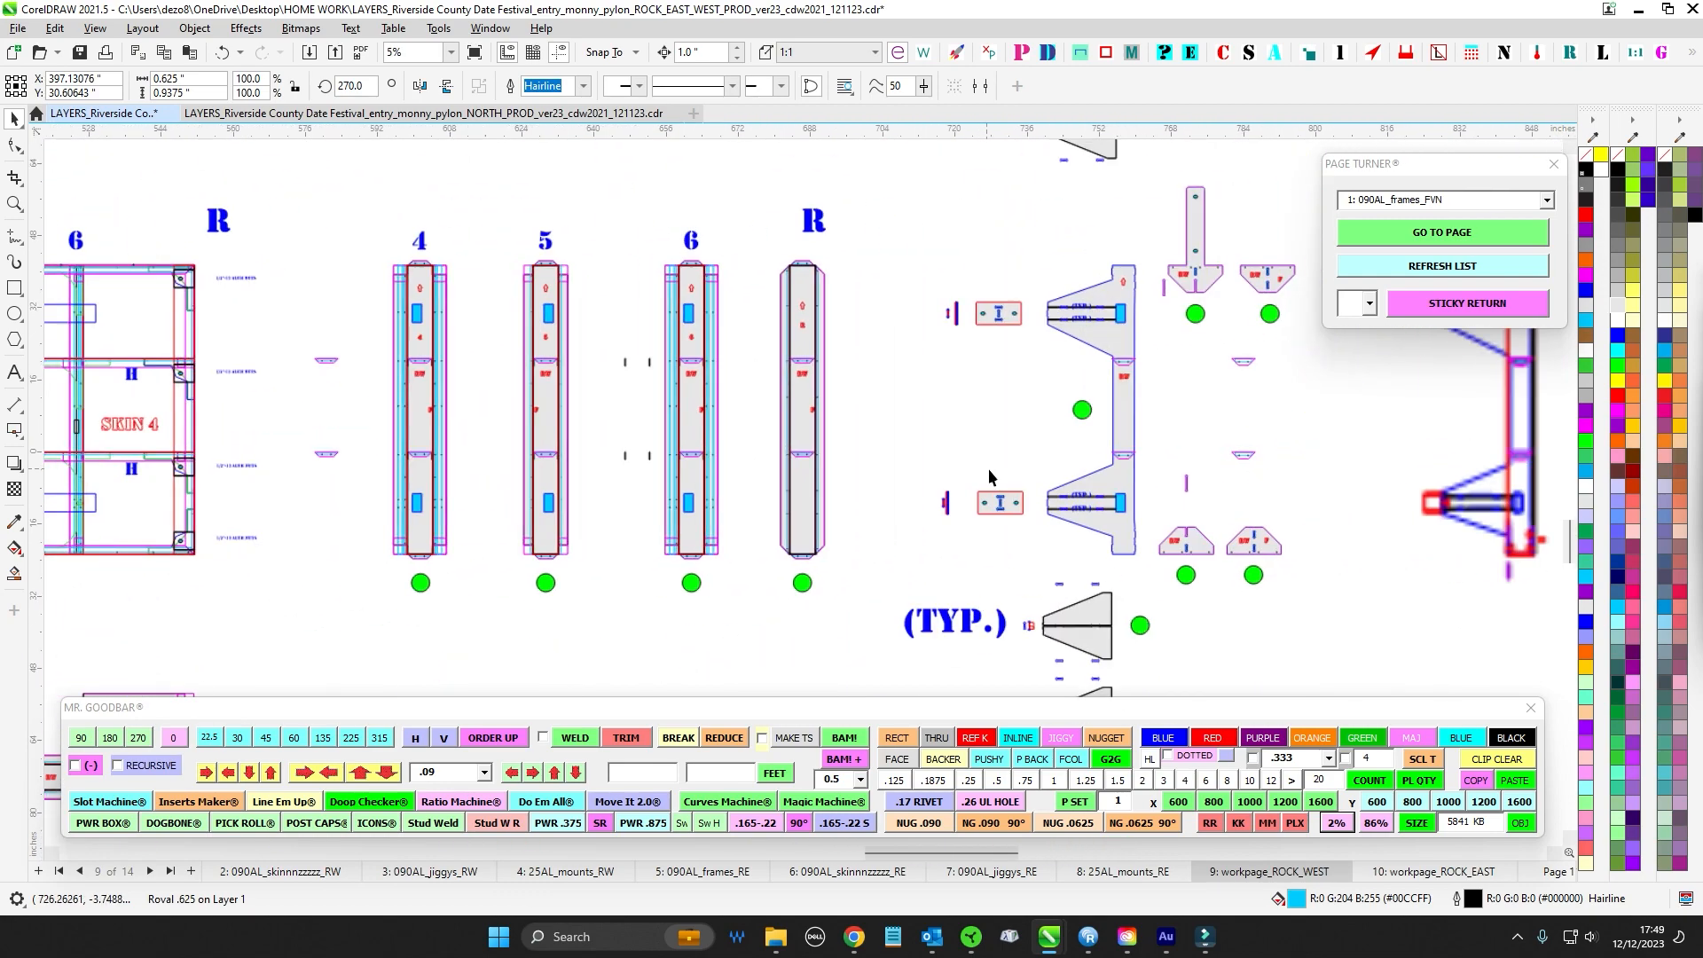
scroll(904, 426, "left", 5)
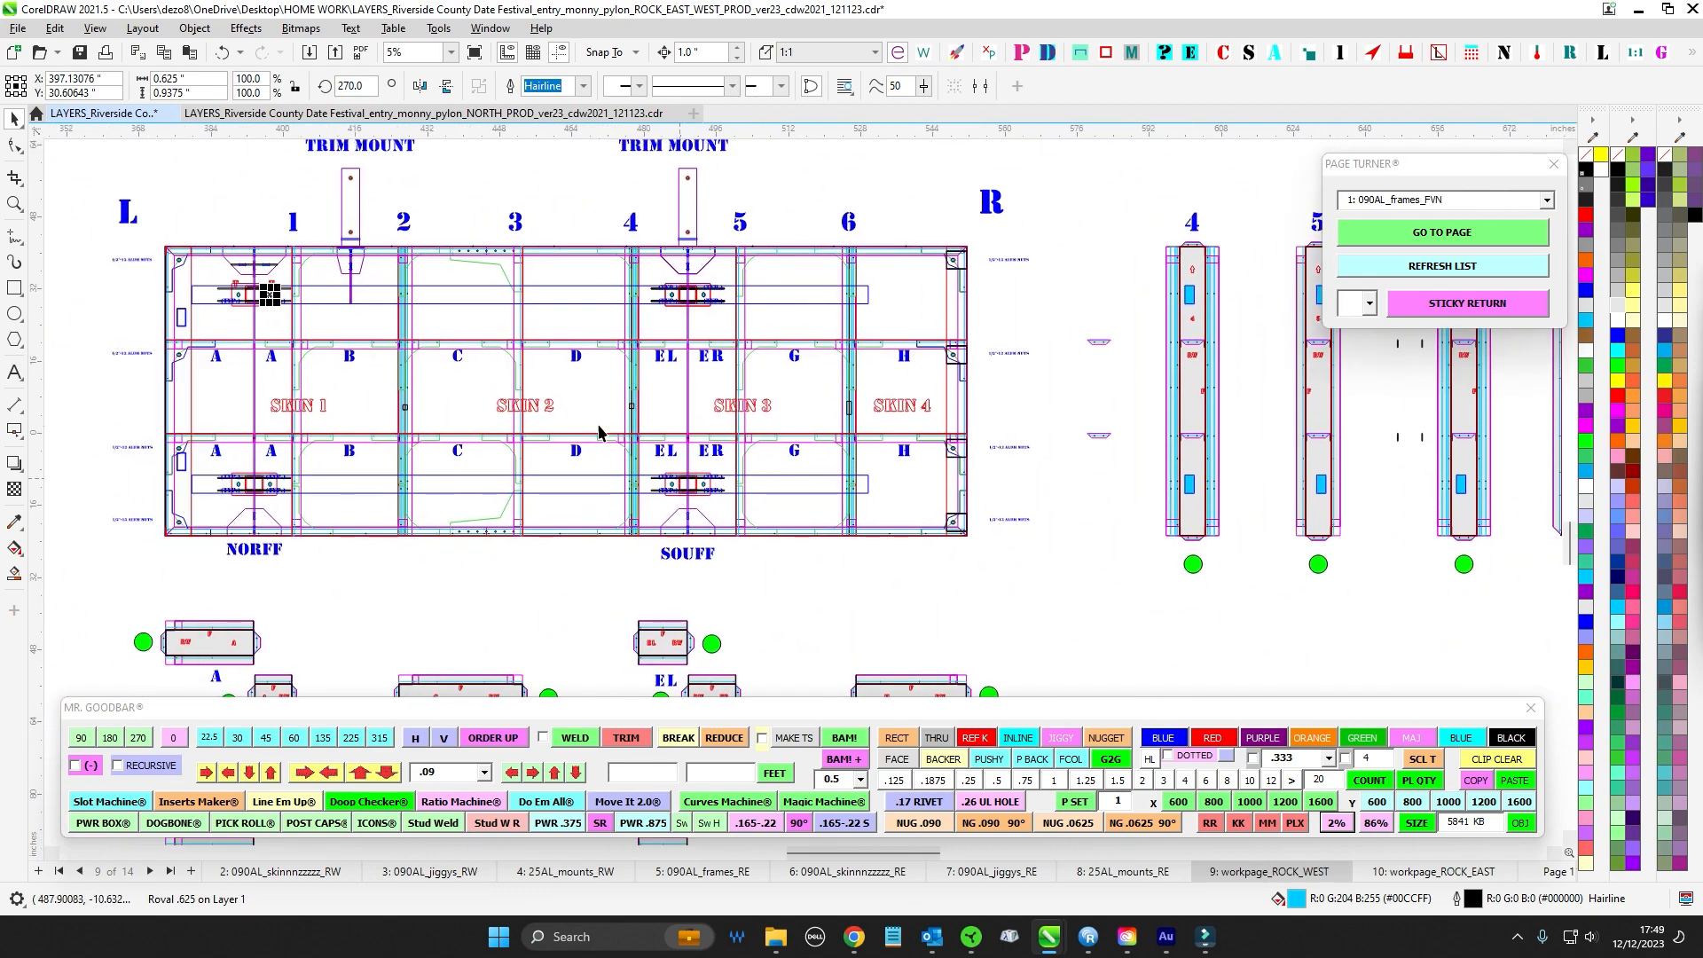
- Examine the upper and lower SOUFF mounts between columns 4 and 5 of the west elevation
scroll(730, 304, "up", 3)
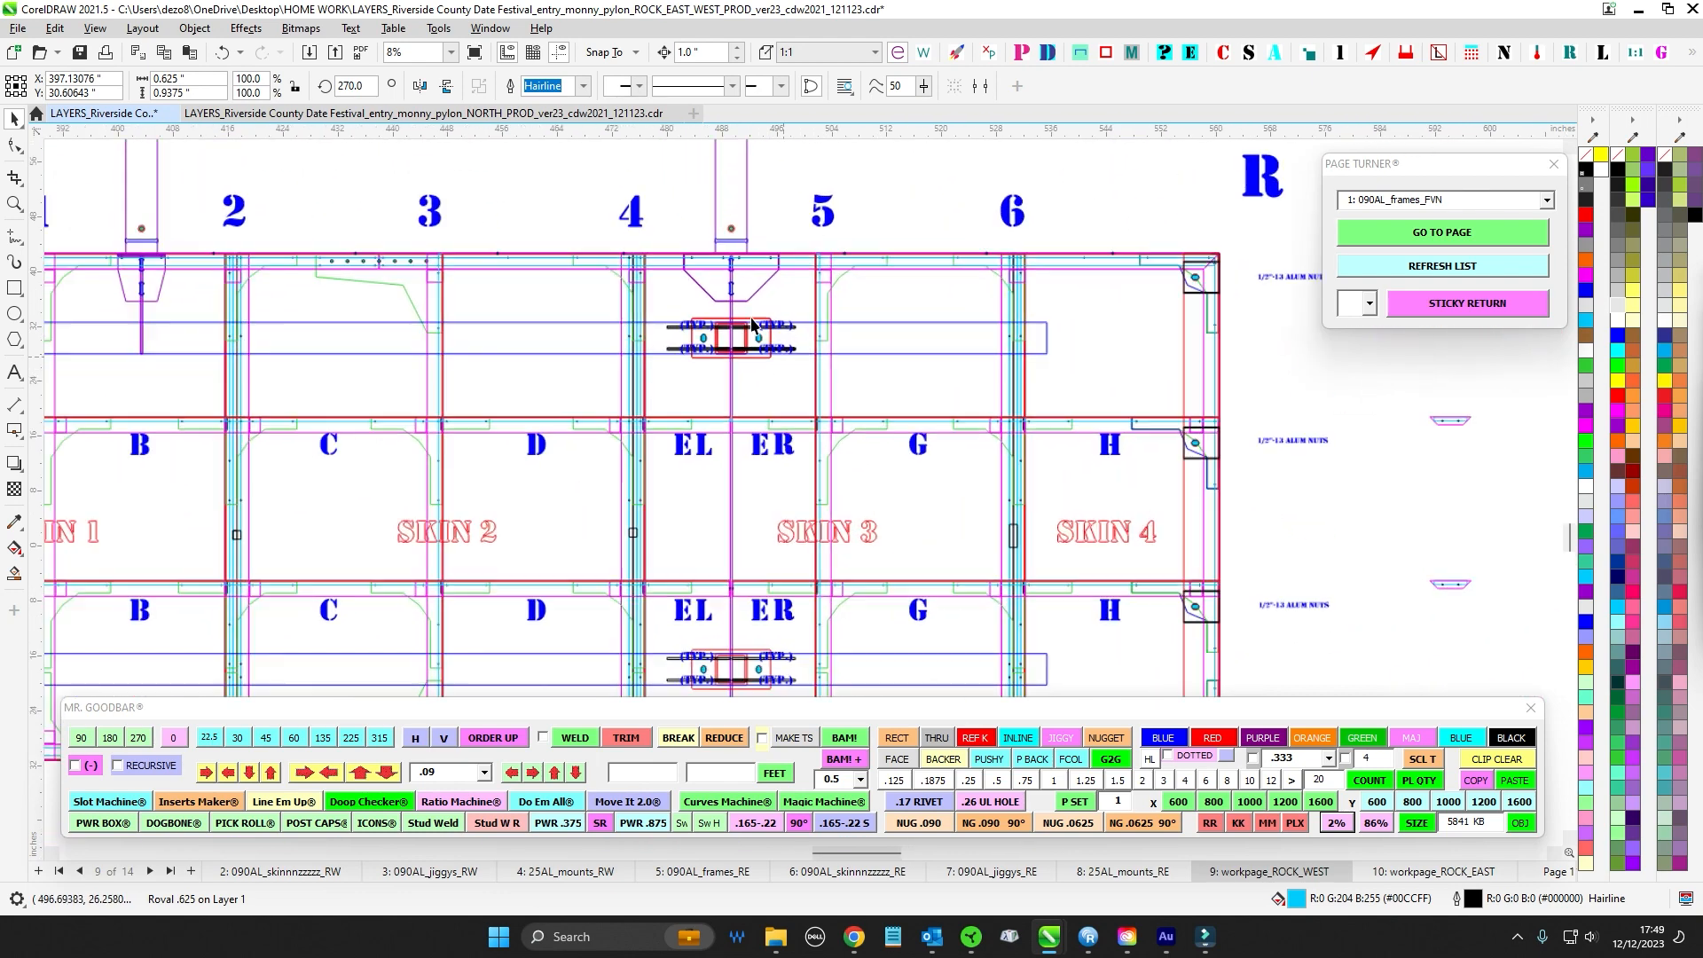
left_click_drag(783, 397, 791, 501)
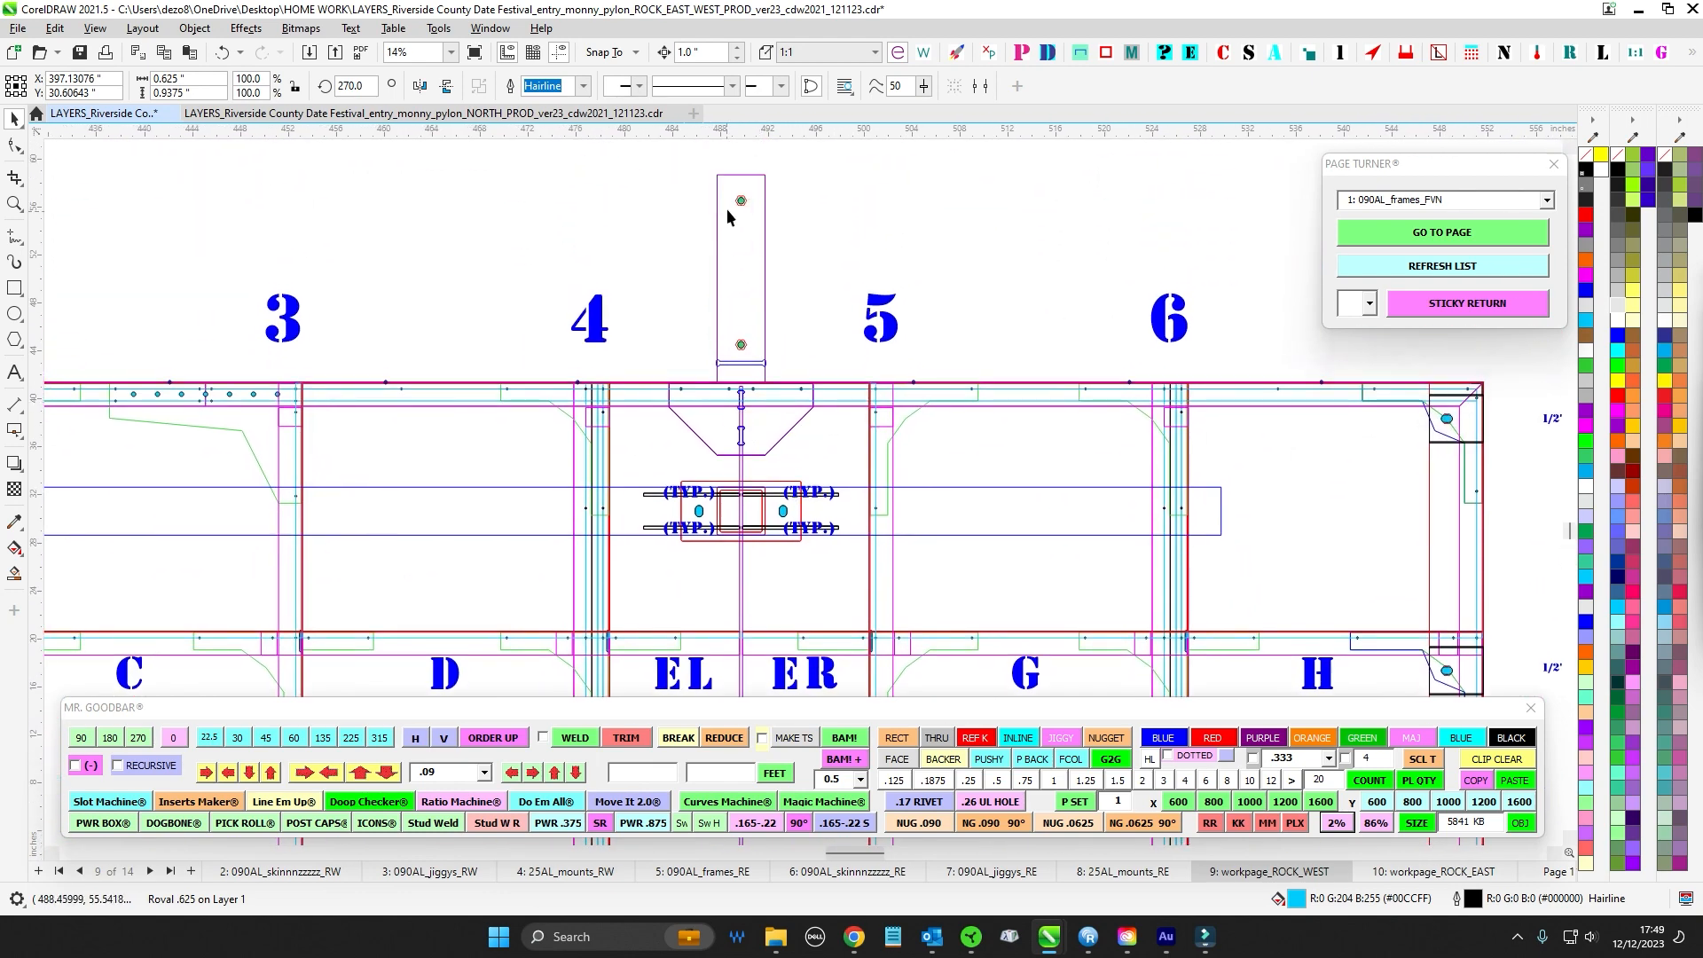
scroll(722, 210, "down", 1)
scroll(765, 472, "down", 3)
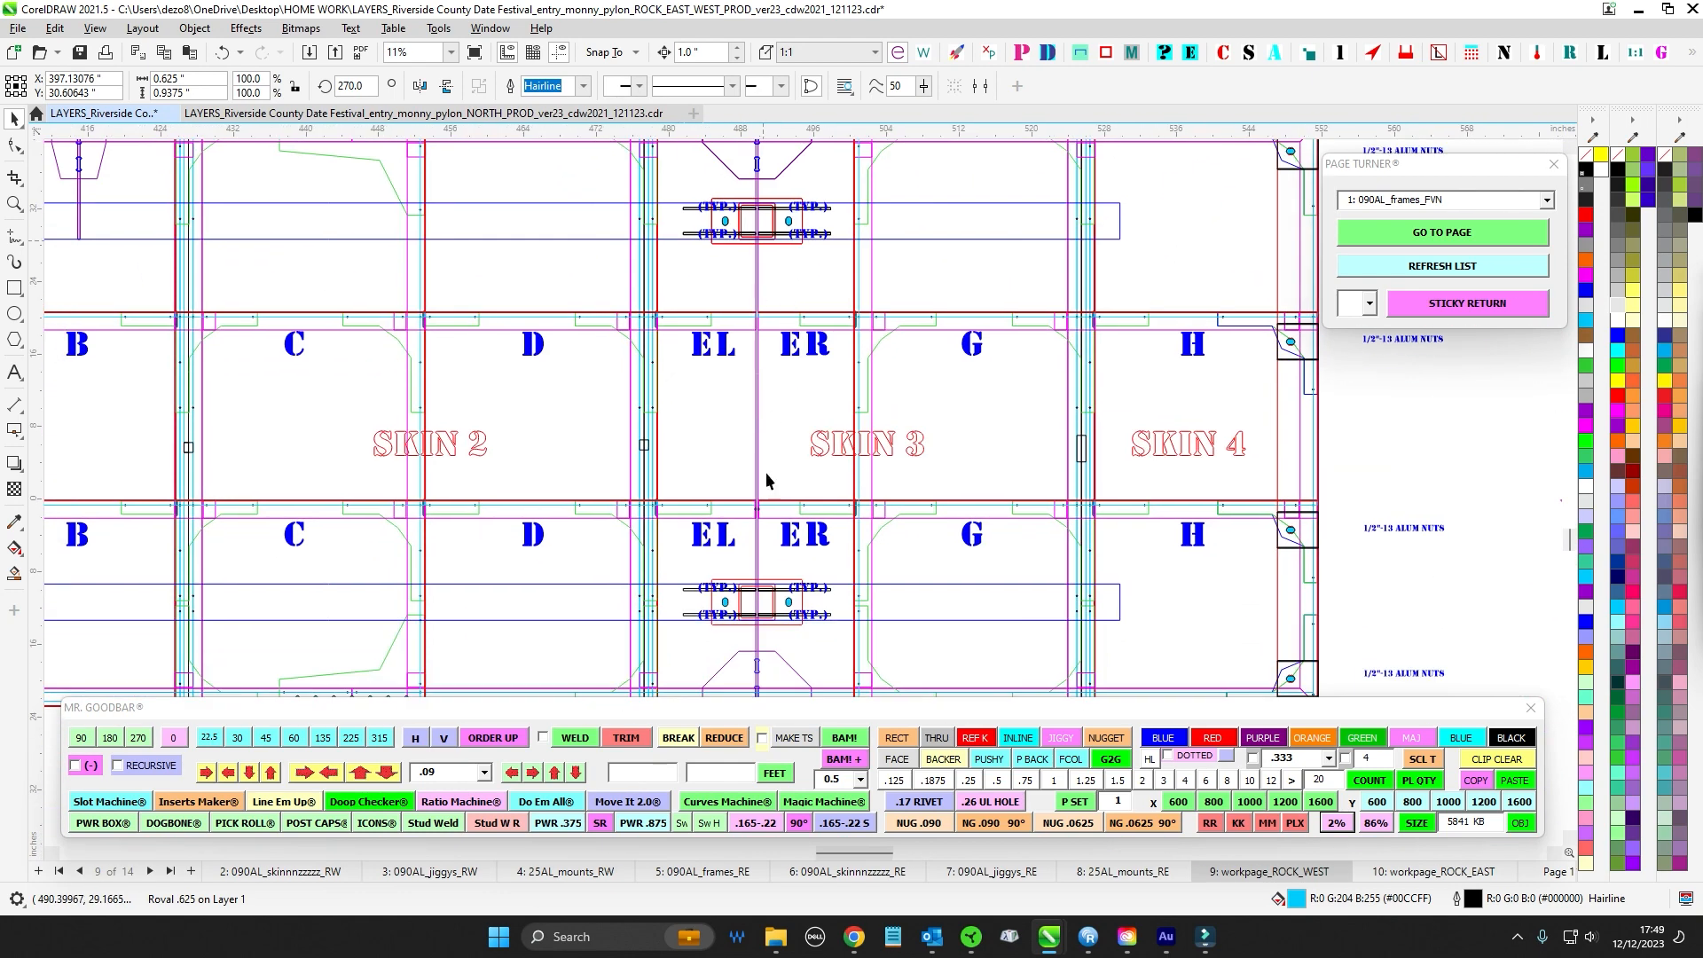
left_click_drag(744, 465, 743, 623)
scroll(777, 331, "down", 4)
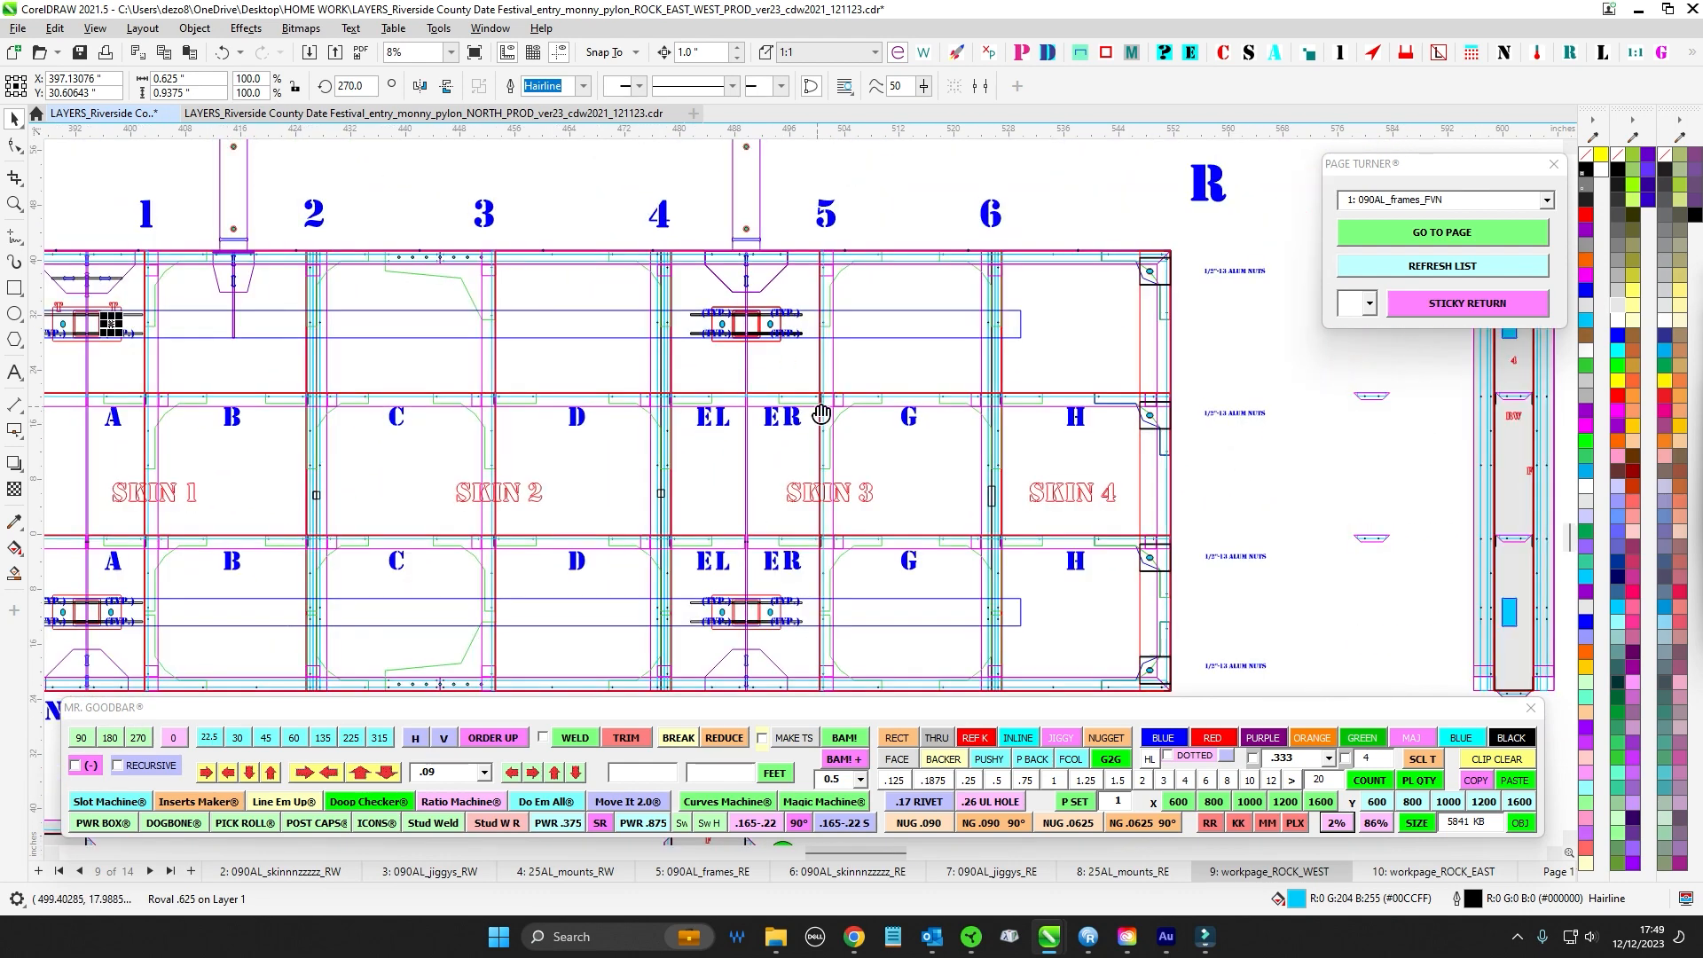
- Examine the SOUFF RW gusset's upper and lower (TYP.) arms alongside their mounting plates, mount brackets and side views
left_click_drag(890, 422, 116, 383)
left_click_drag(1020, 380, 269, 331)
scroll(728, 241, "up", 1)
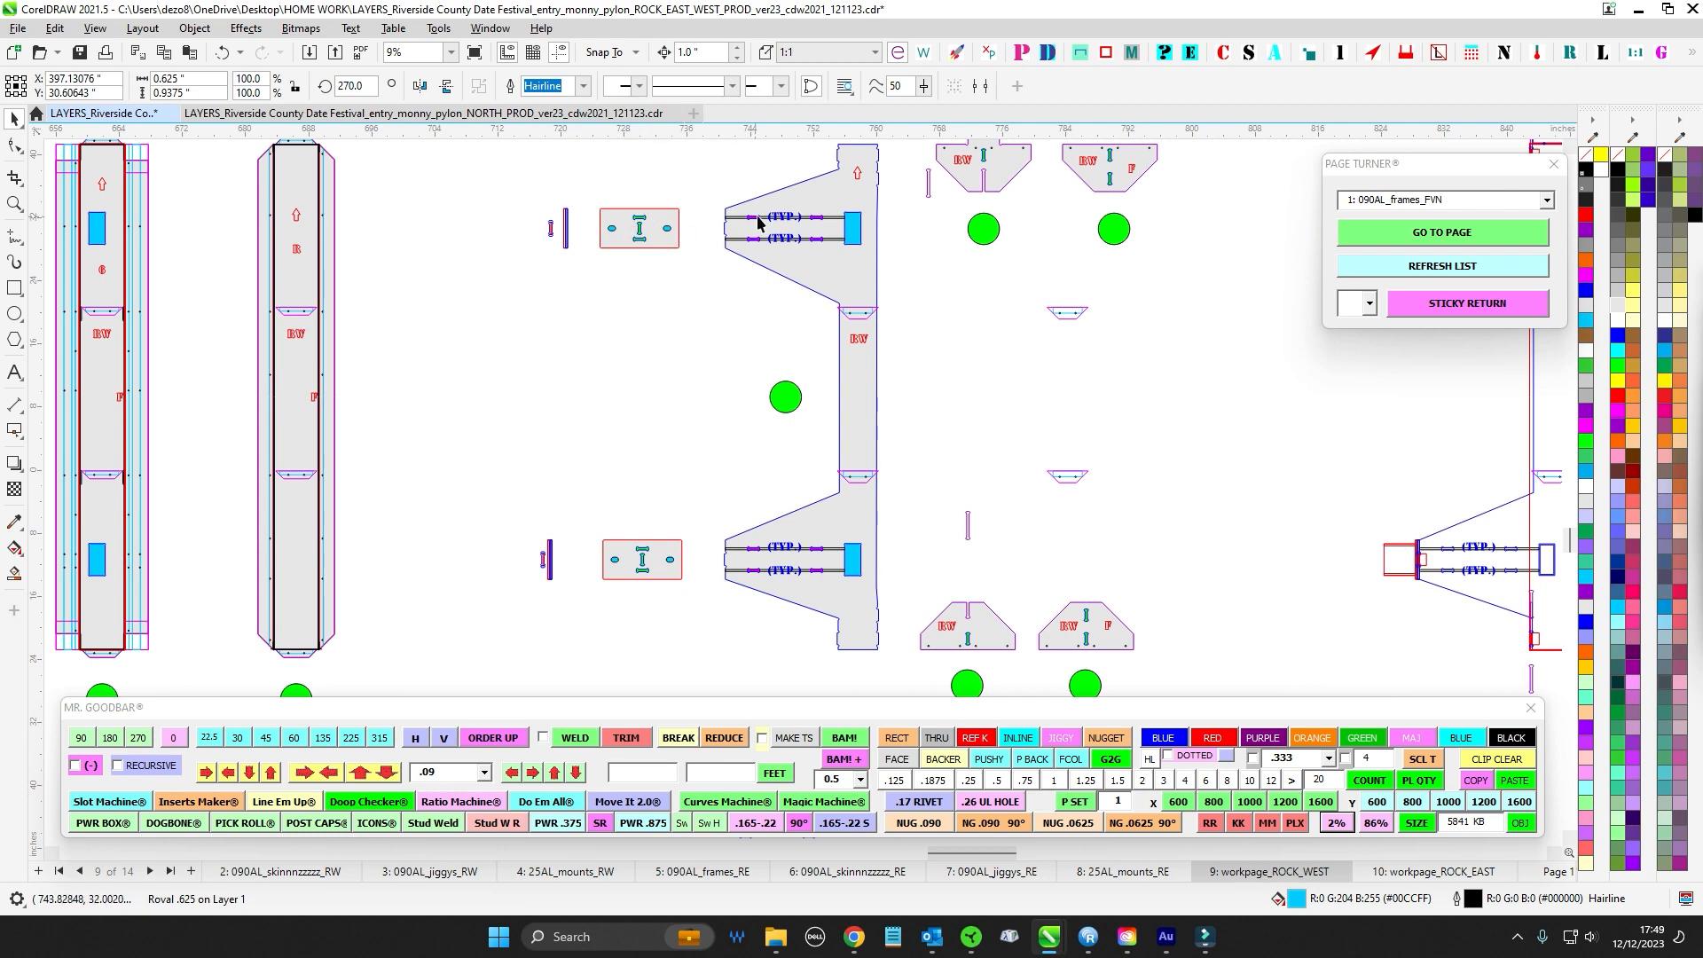
left_click_drag(727, 363, 753, 240)
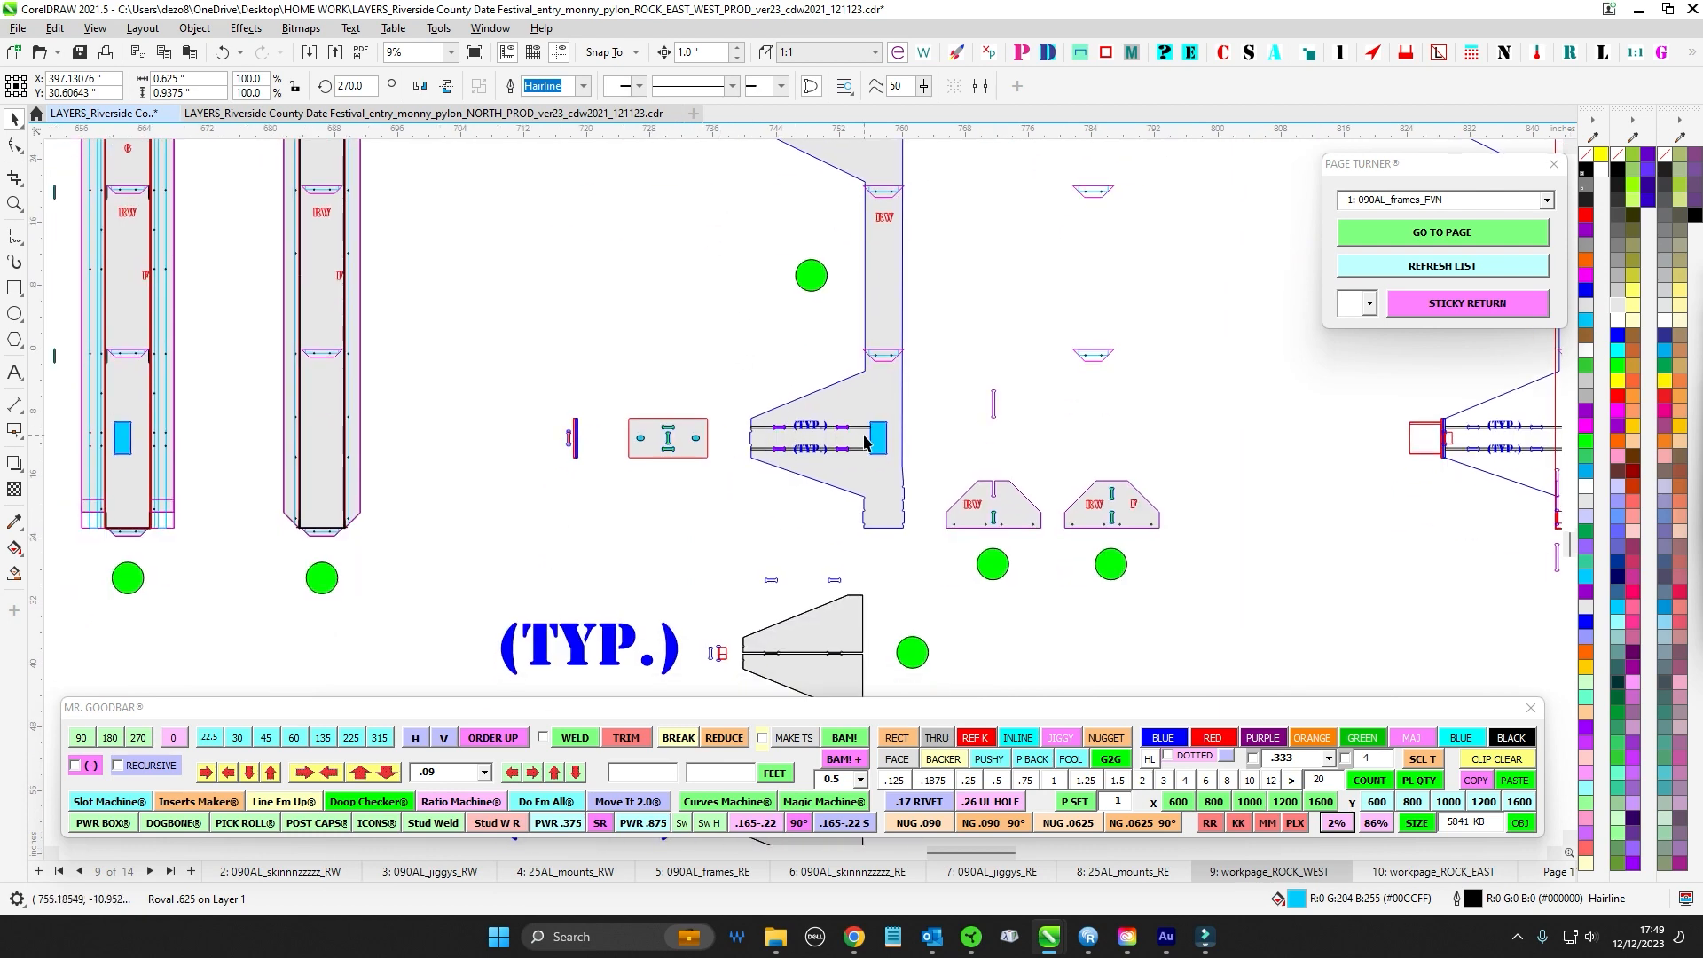
scroll(865, 437, "down", 2)
scroll(814, 448, "up", 3)
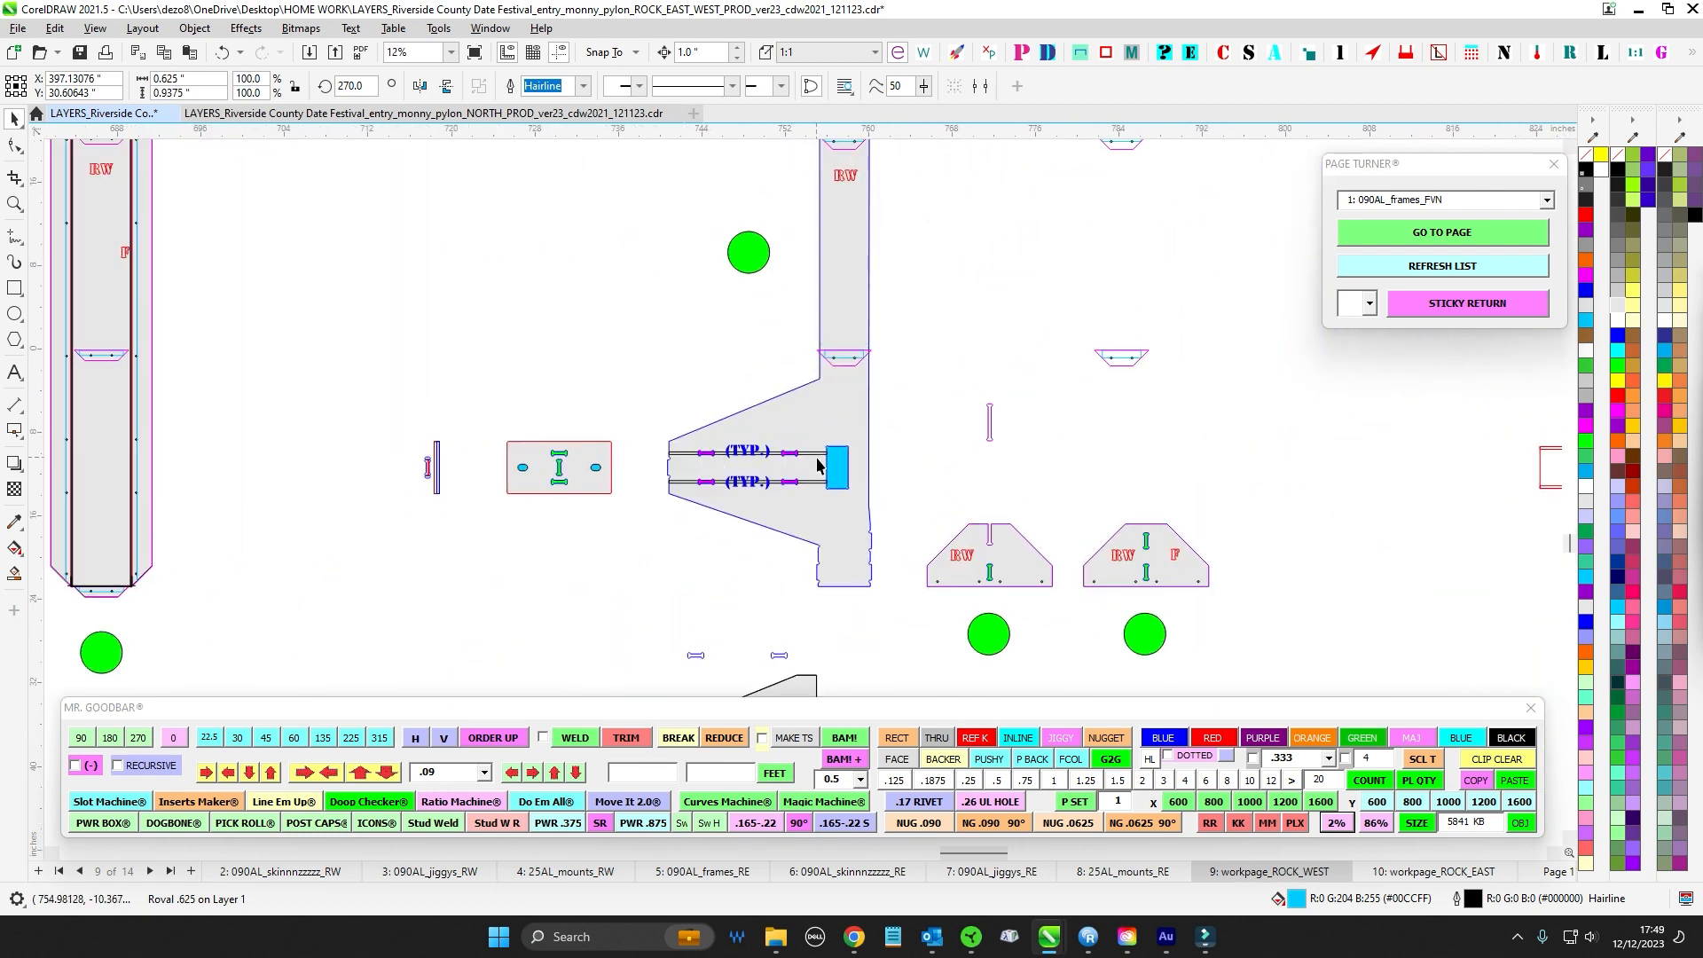
scroll(828, 500, "down", 4)
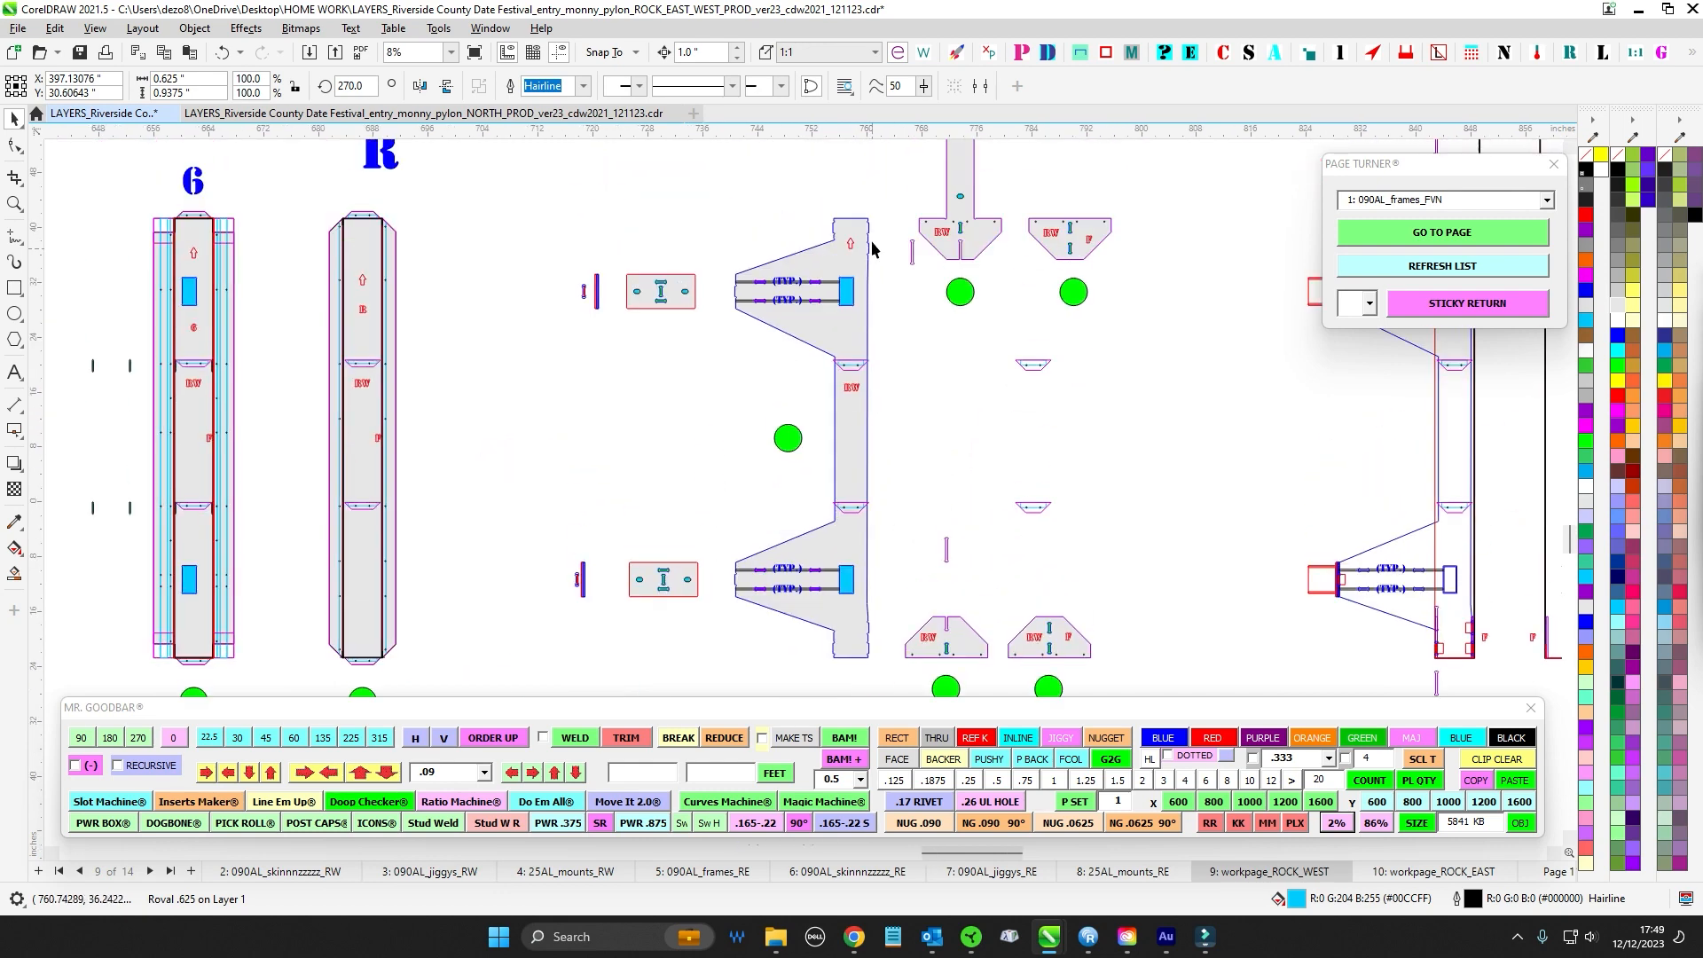
scroll(707, 422, "up", 2)
scroll(756, 422, "down", 2)
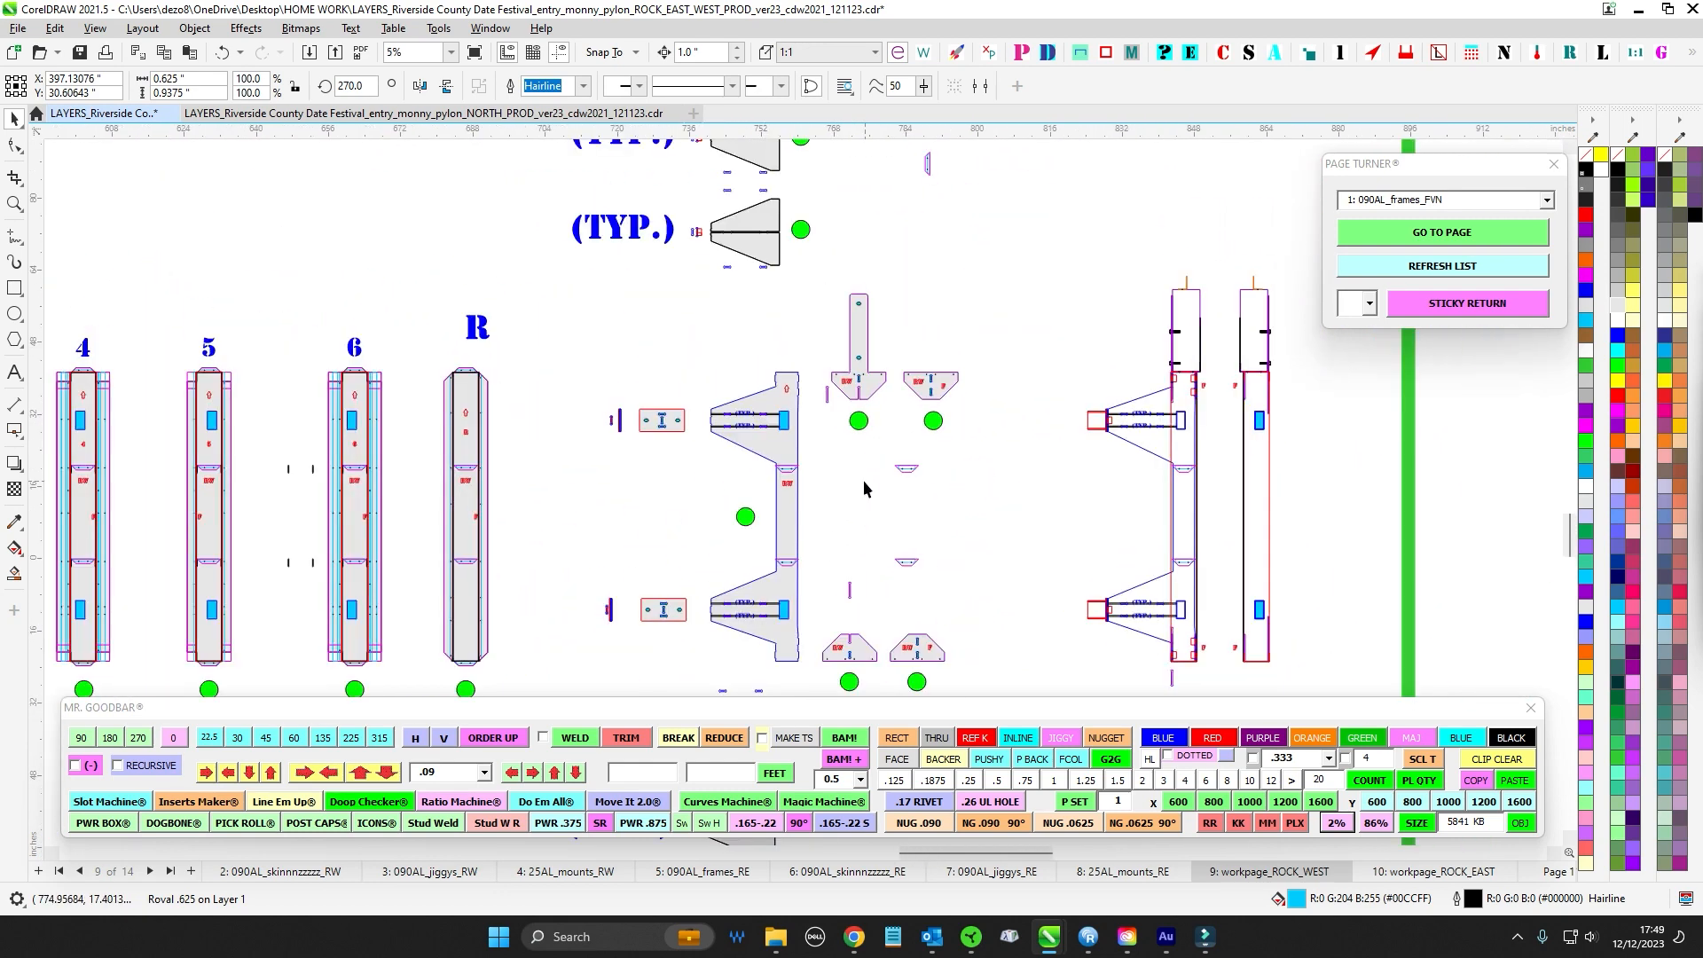
- Examine the upper and lower halves of the lower SOUFF (TYP.) arm along its wide end
left_click_drag(821, 250, 914, 321)
scroll(861, 293, "up", 5)
scroll(803, 391, "up", 1)
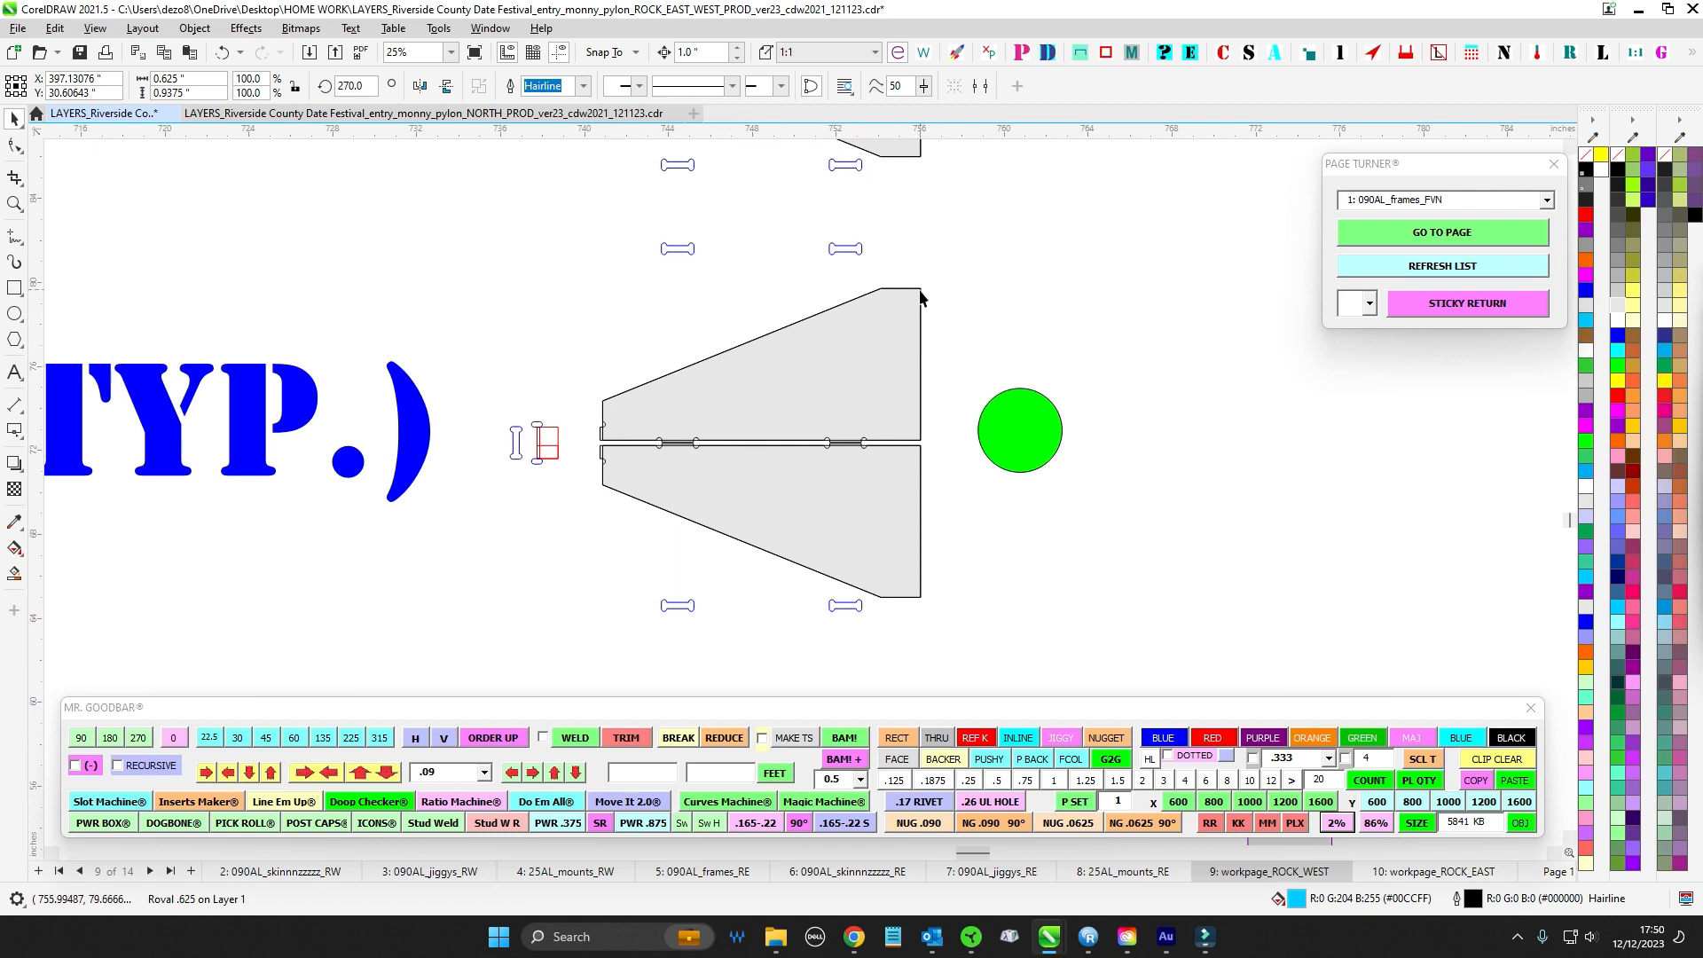
left_click(923, 330)
left_click_drag(901, 614, 904, 610)
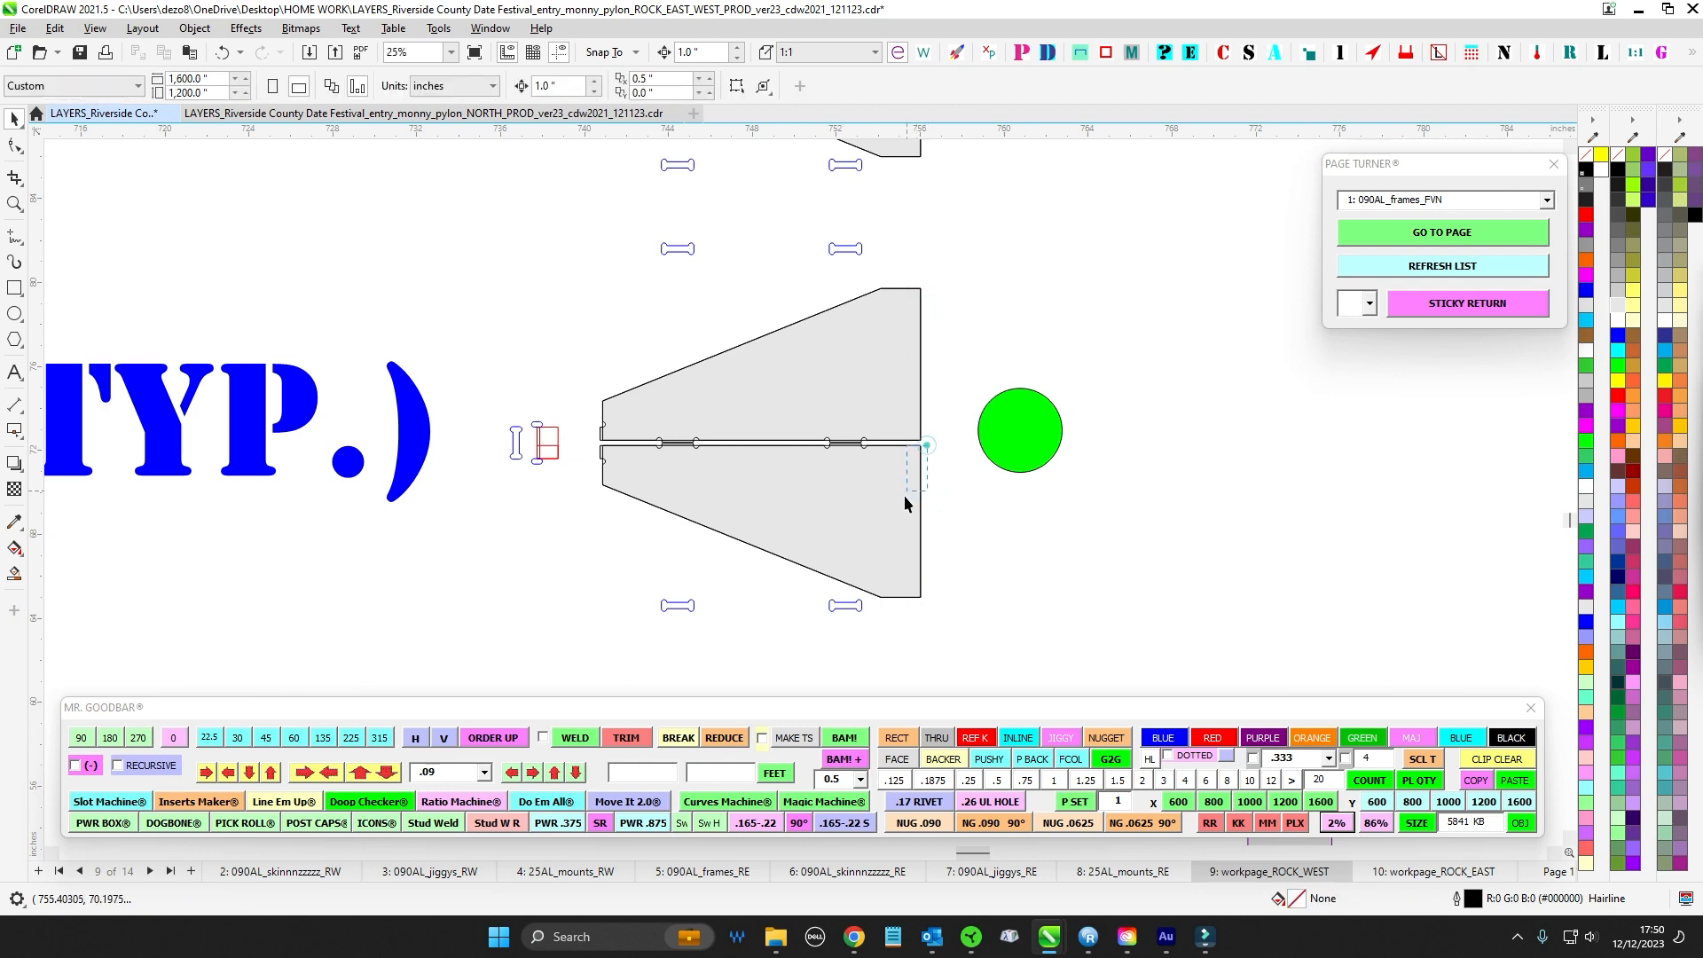
left_click_drag(905, 503, 934, 415)
- Select the SOUFF gusset assembly together with its mounting plates and the two lower (TYP.) arms
scroll(945, 481, "down", 5)
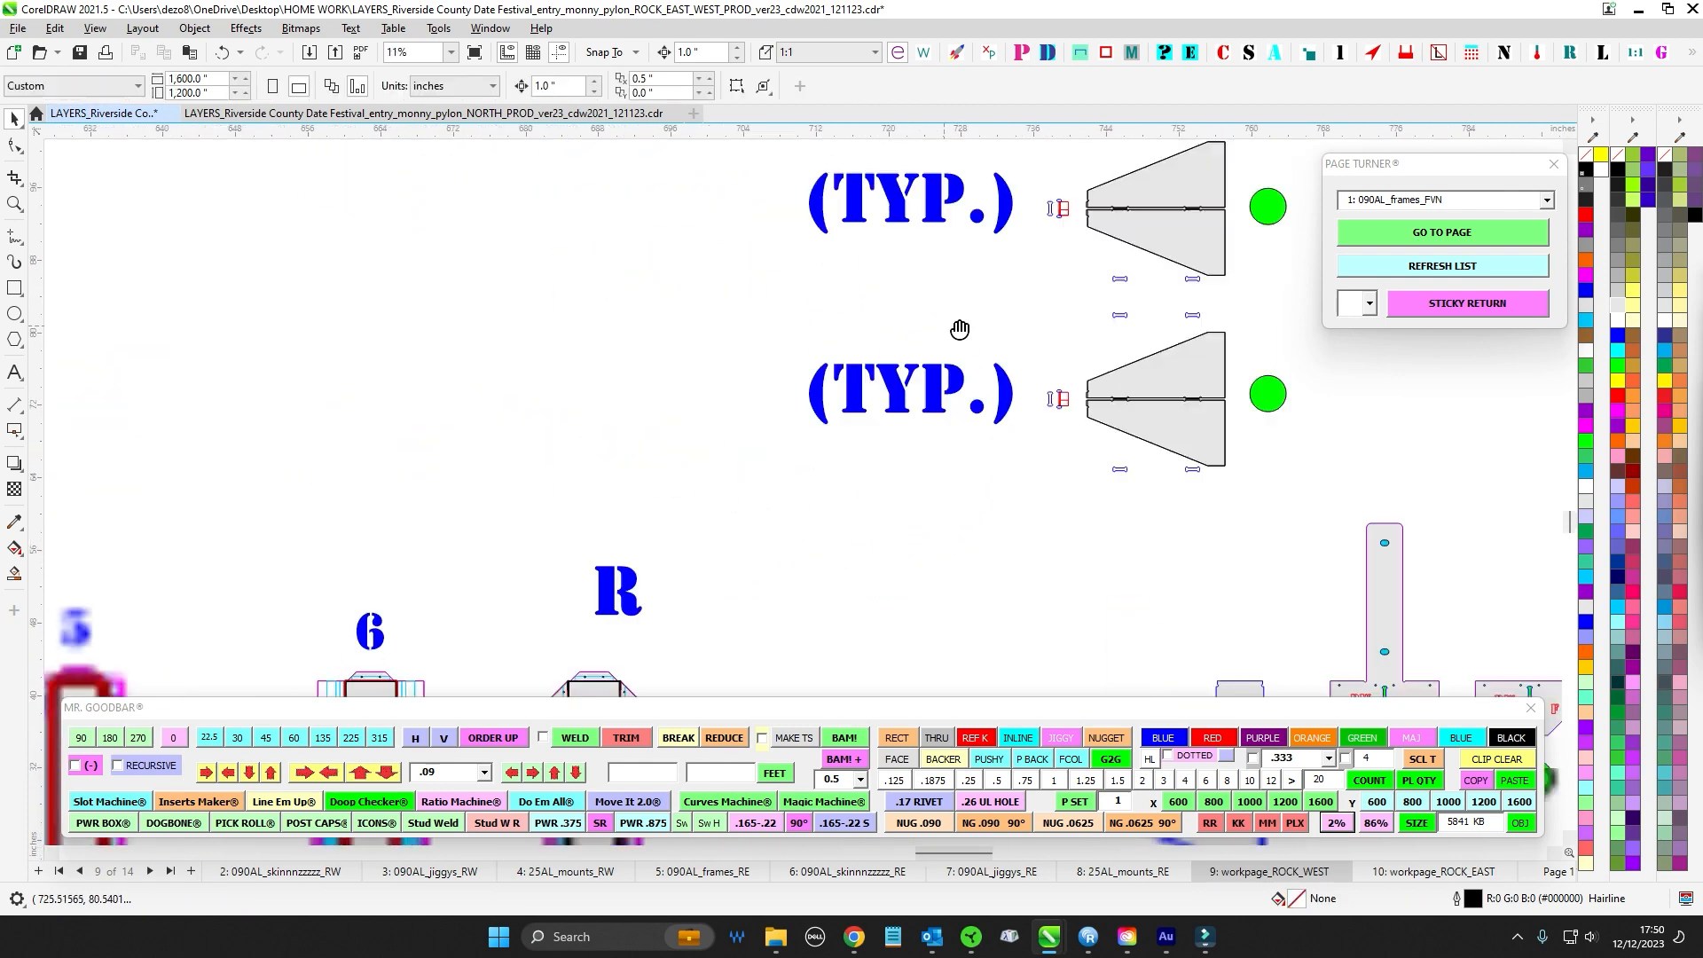
scroll(808, 456, "down", 2)
left_click_drag(745, 433, 654, 335)
left_click_drag(891, 395, 414, 293)
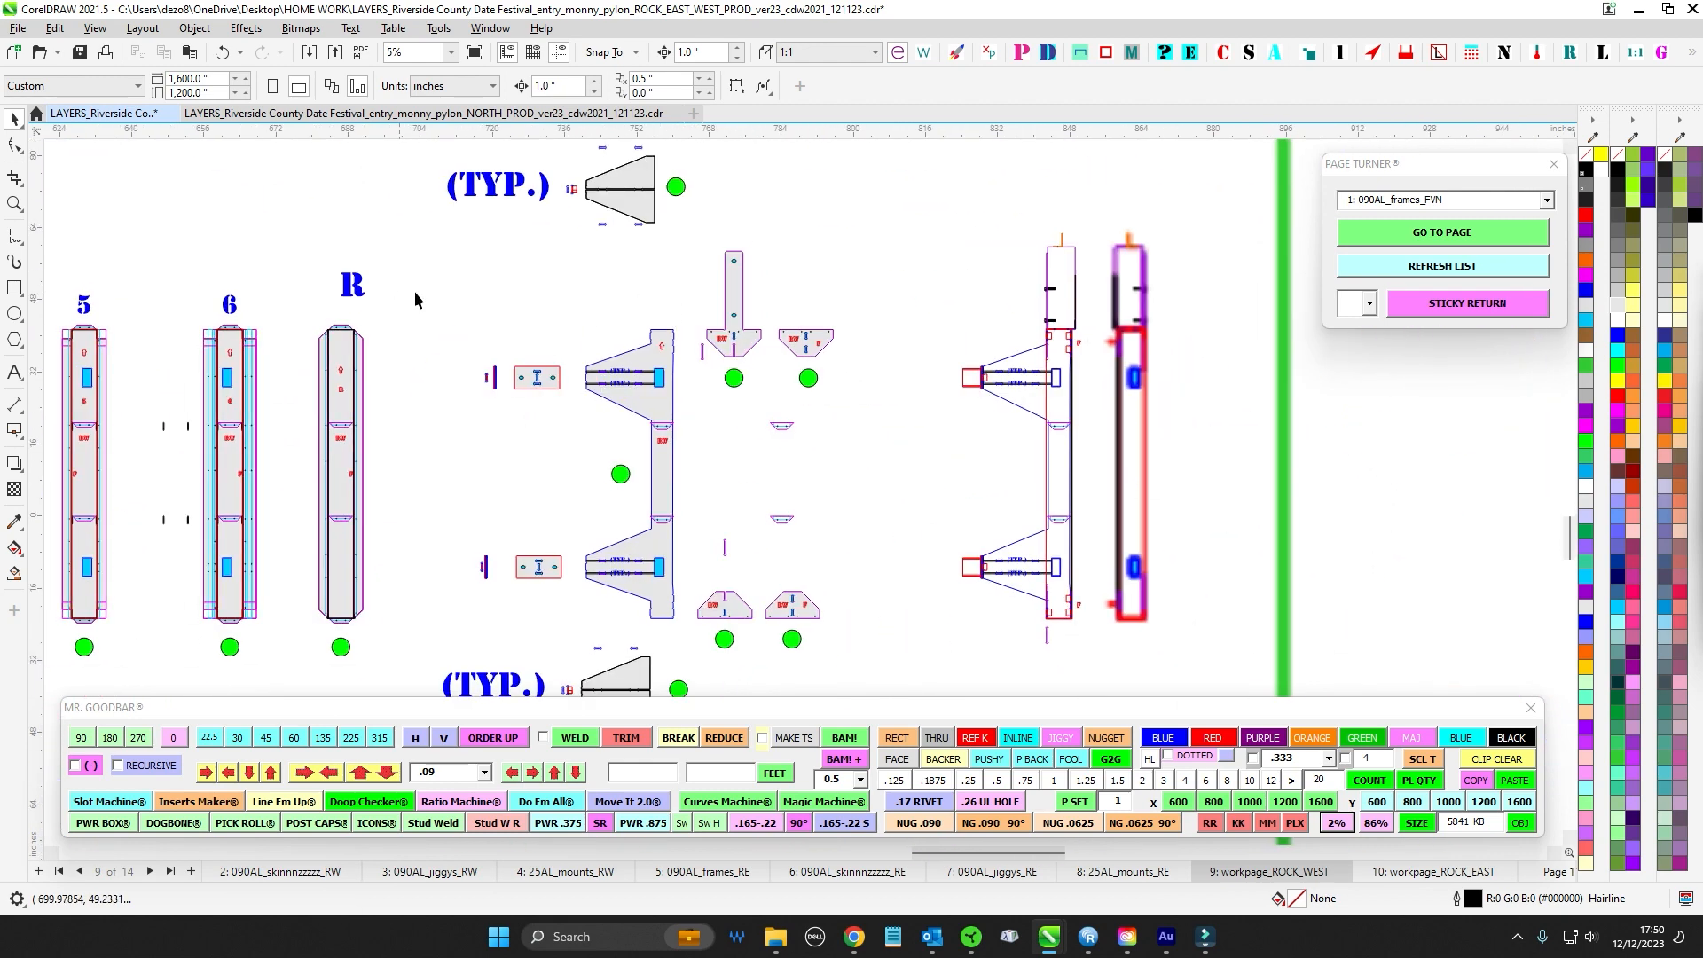
scroll(778, 388, "down", 2)
scroll(816, 377, "left", 4)
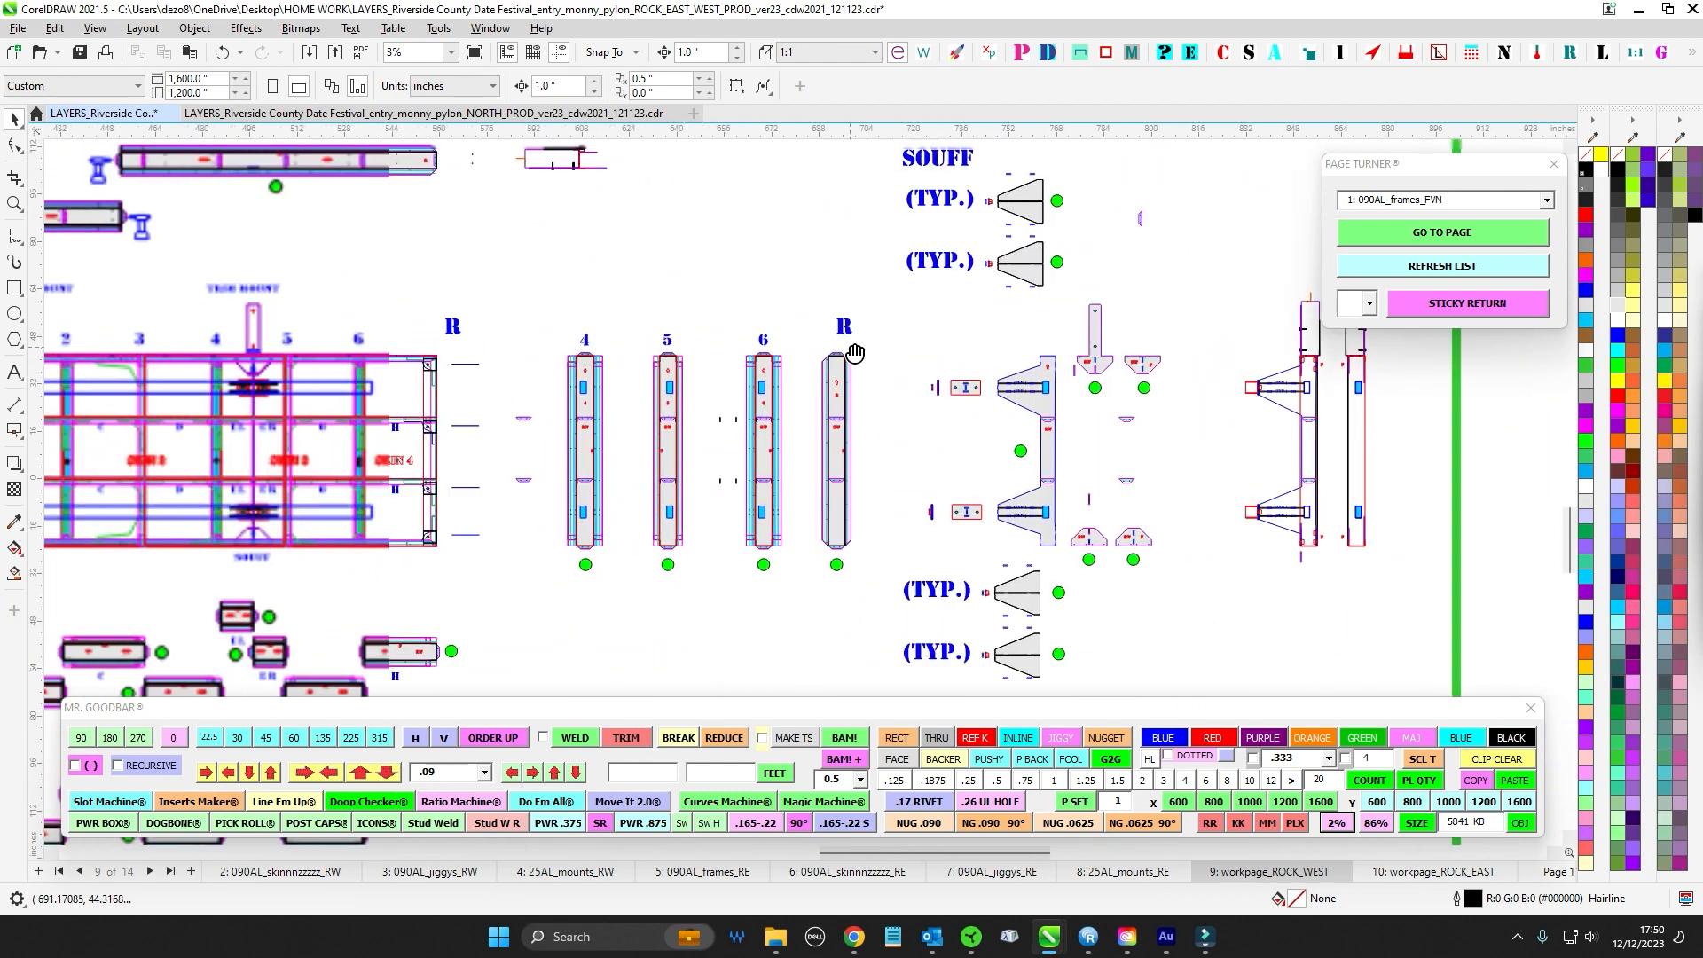
left_click_drag(899, 323, 1174, 710)
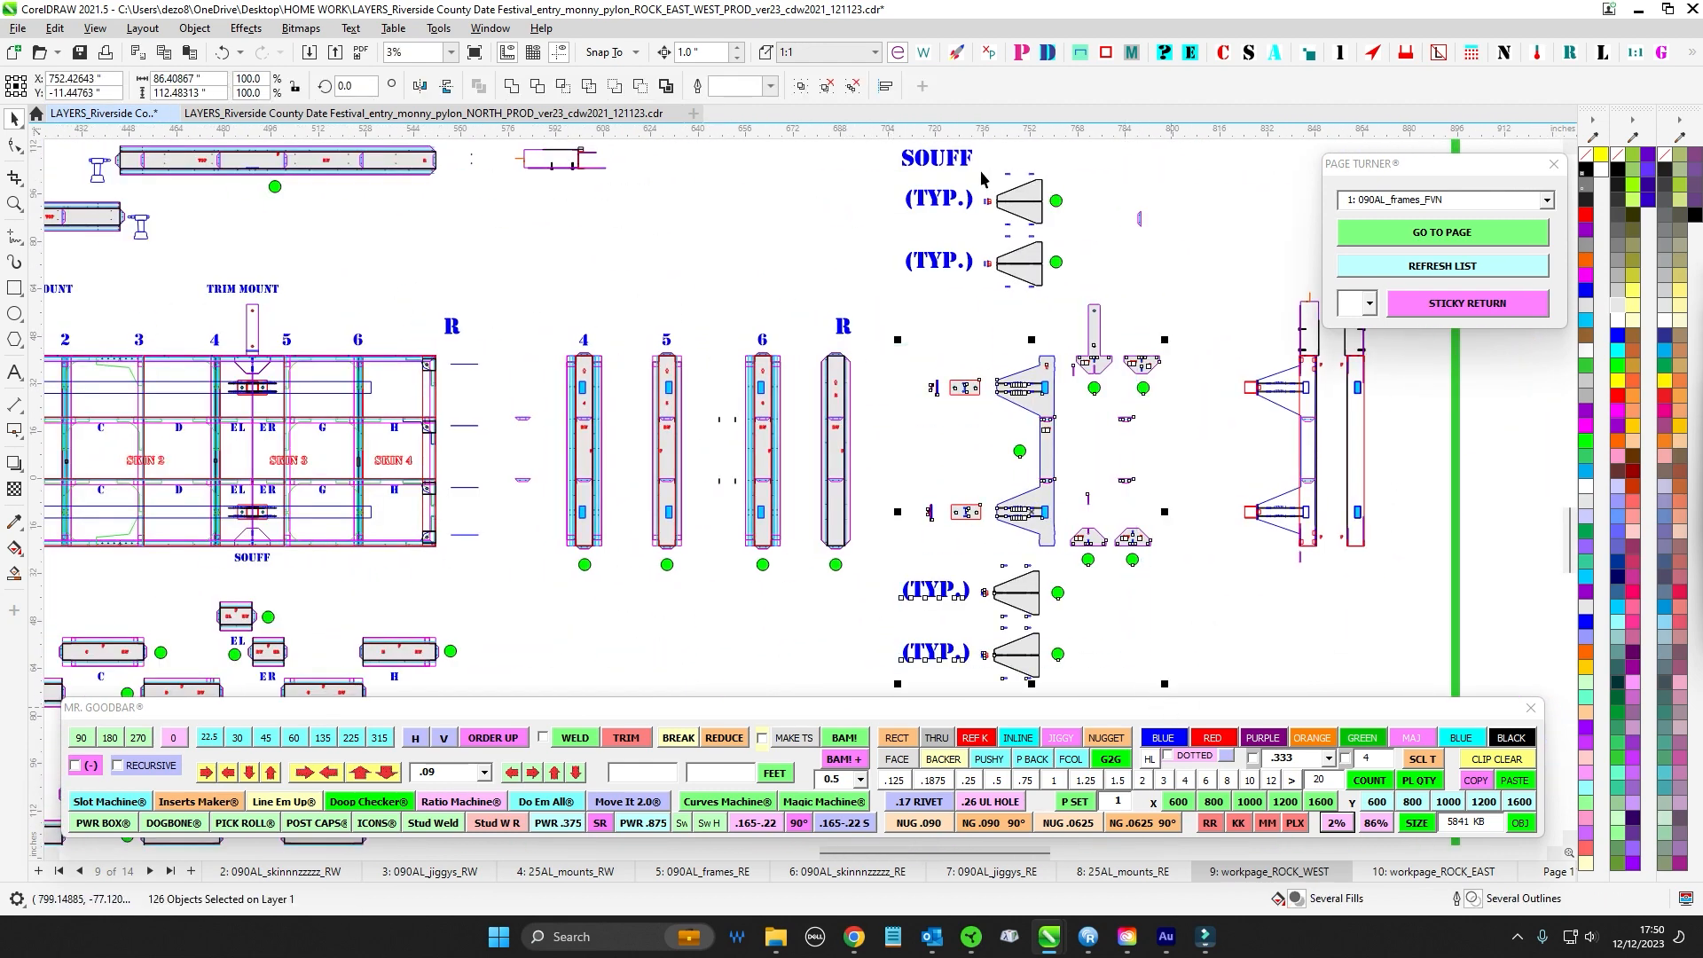
- Select the left trim mount between columns 1 and 2 of the west elevation
left_click_drag(675, 289, 1080, 296)
scroll(611, 371, "up", 2)
scroll(611, 379, "up", 1)
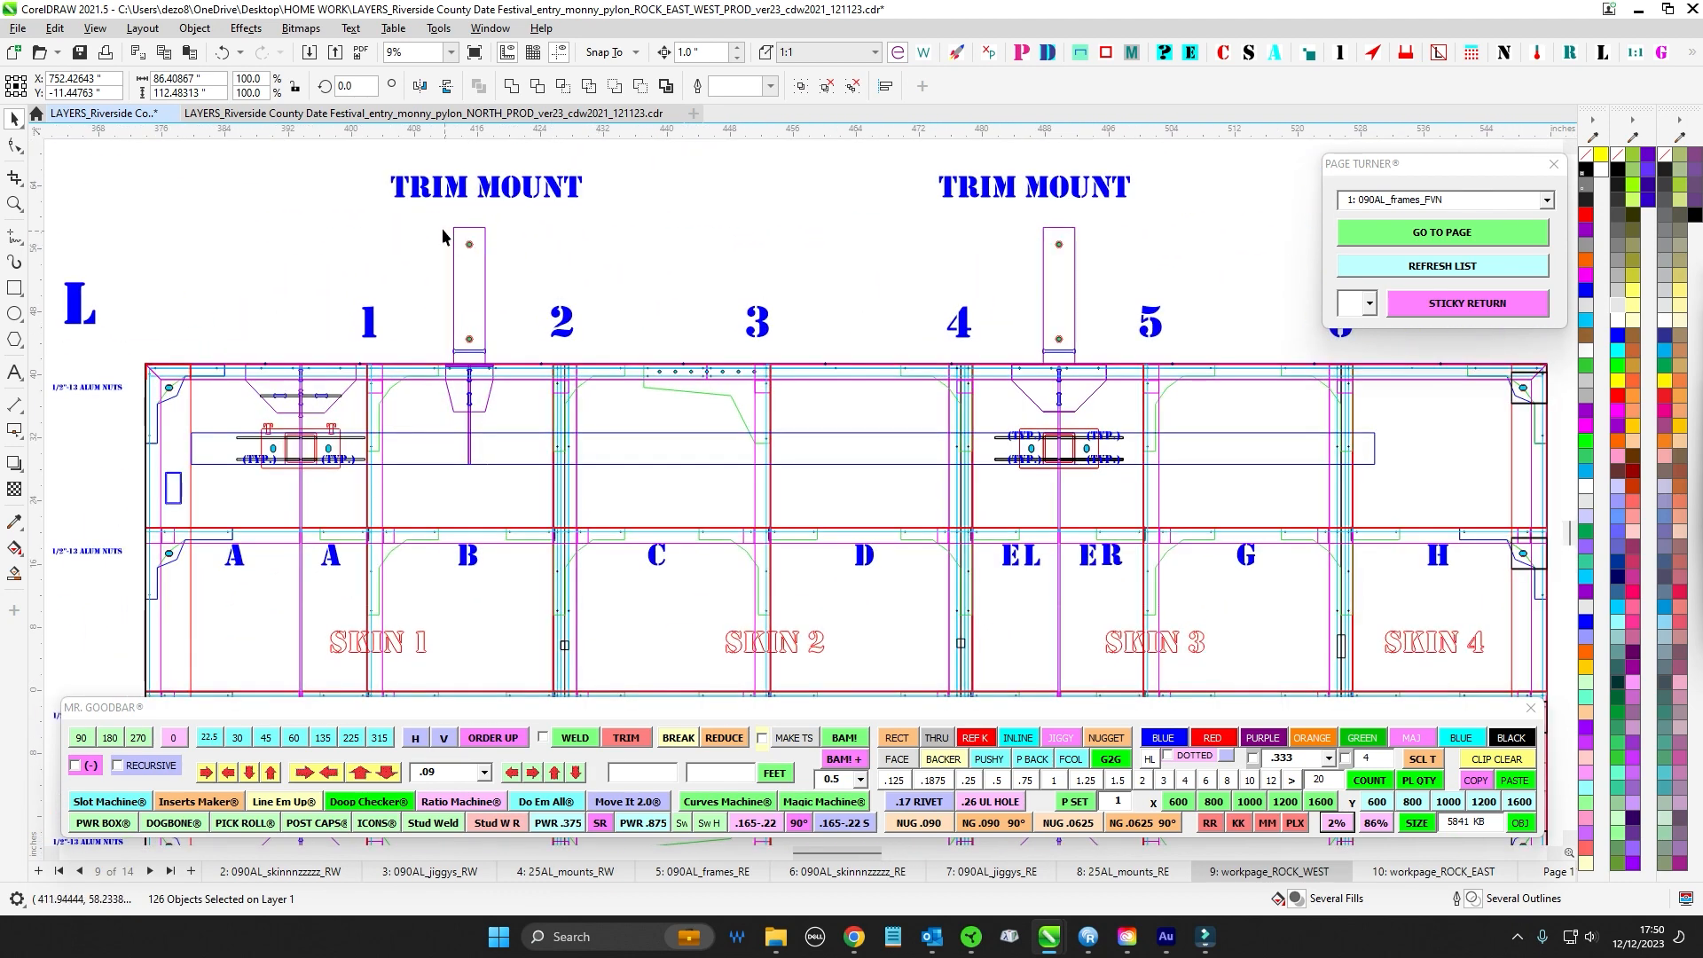
left_click_drag(527, 502, 530, 502)
scroll(545, 484, "down", 2)
left_click_drag(298, 380, 711, 381)
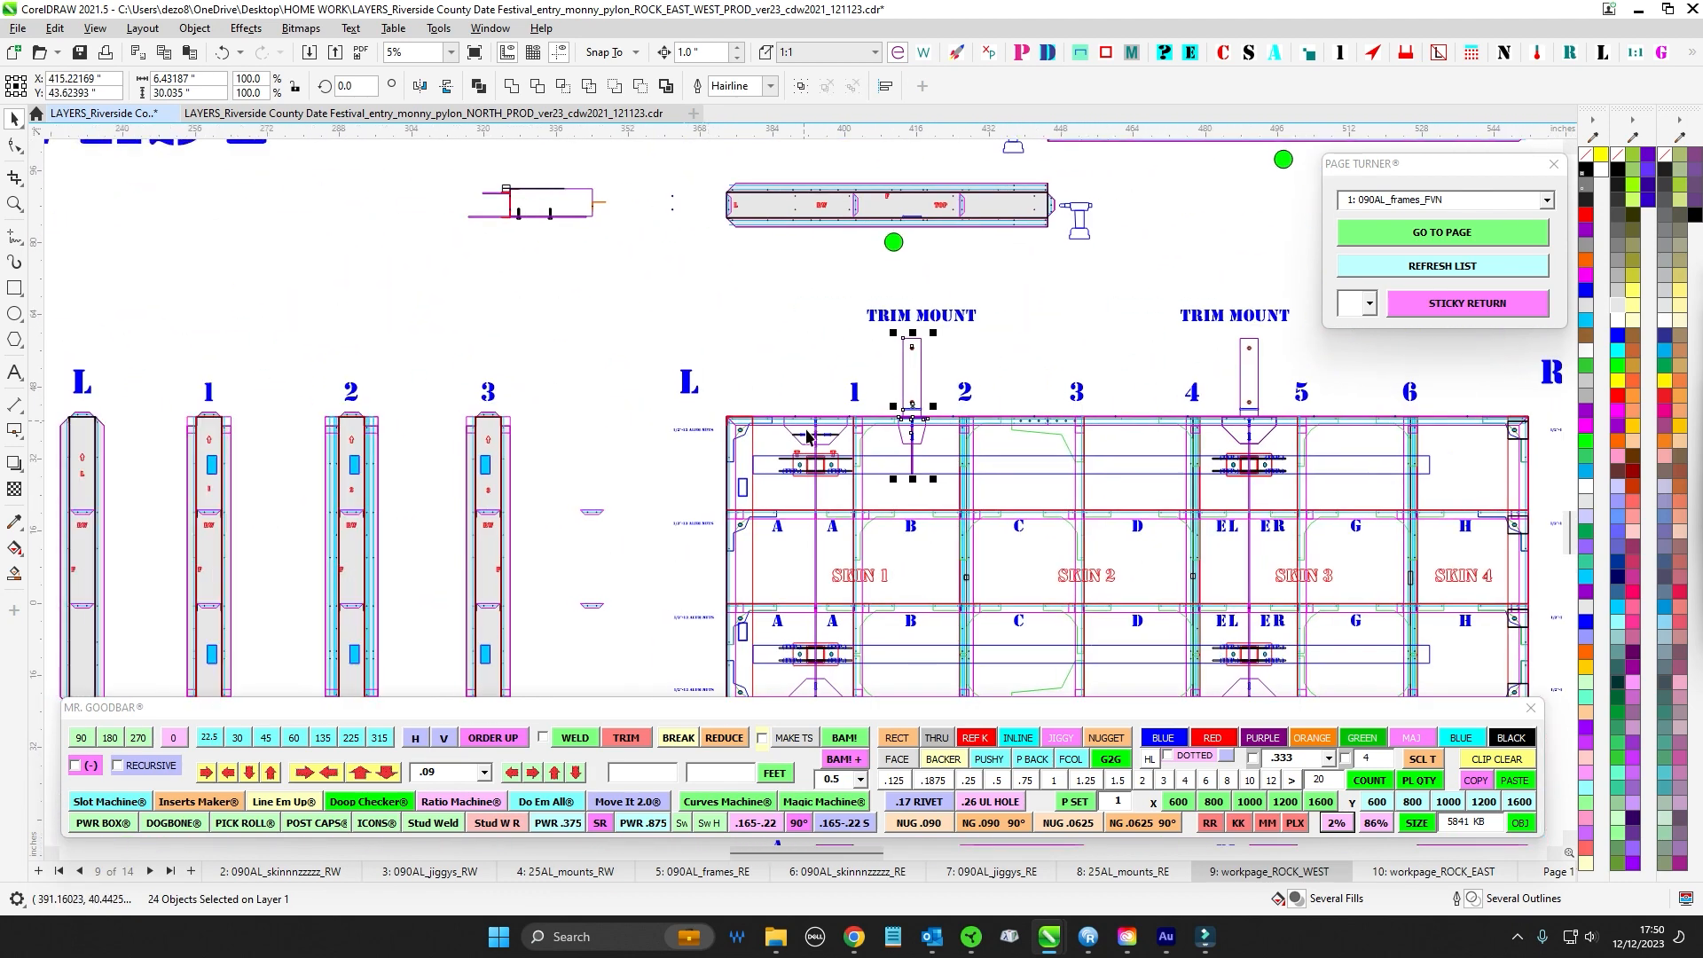
- Select the upper arm and bracket parts of the filled NORFF RW gusset side view
scroll(794, 474, "down", 1)
scroll(809, 519, "down", 1)
scroll(454, 399, "left", 3)
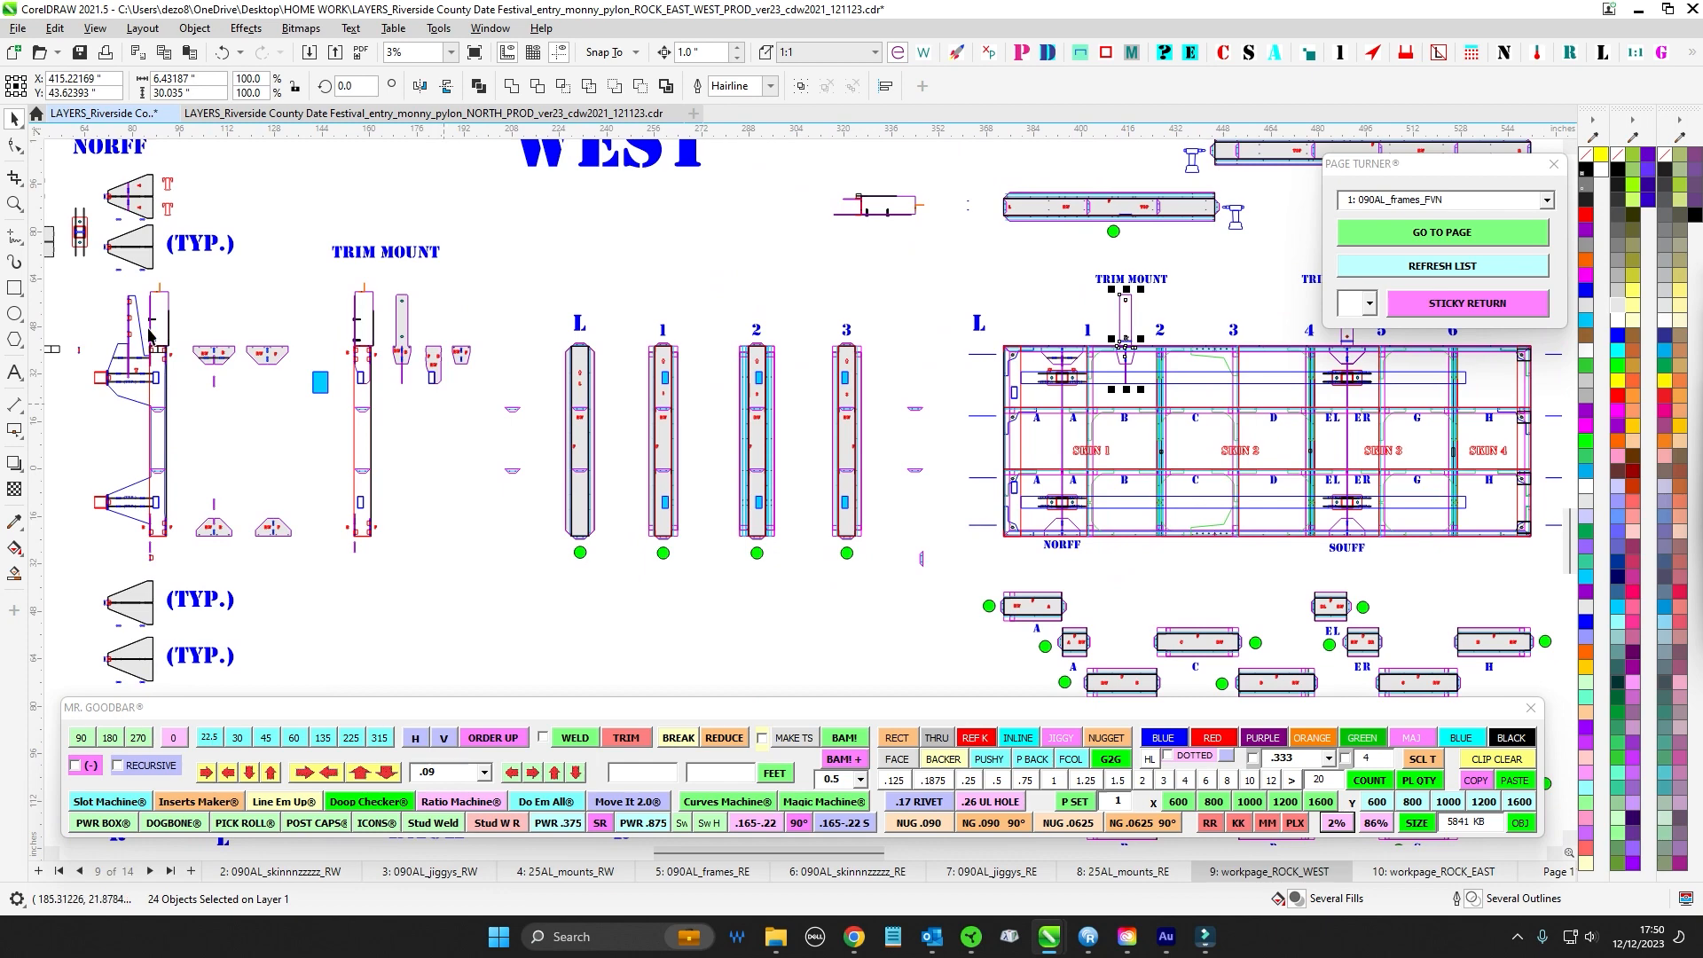
scroll(224, 348, "up", 2)
left_click_drag(215, 312, 407, 593)
scroll(407, 593, "up", 1)
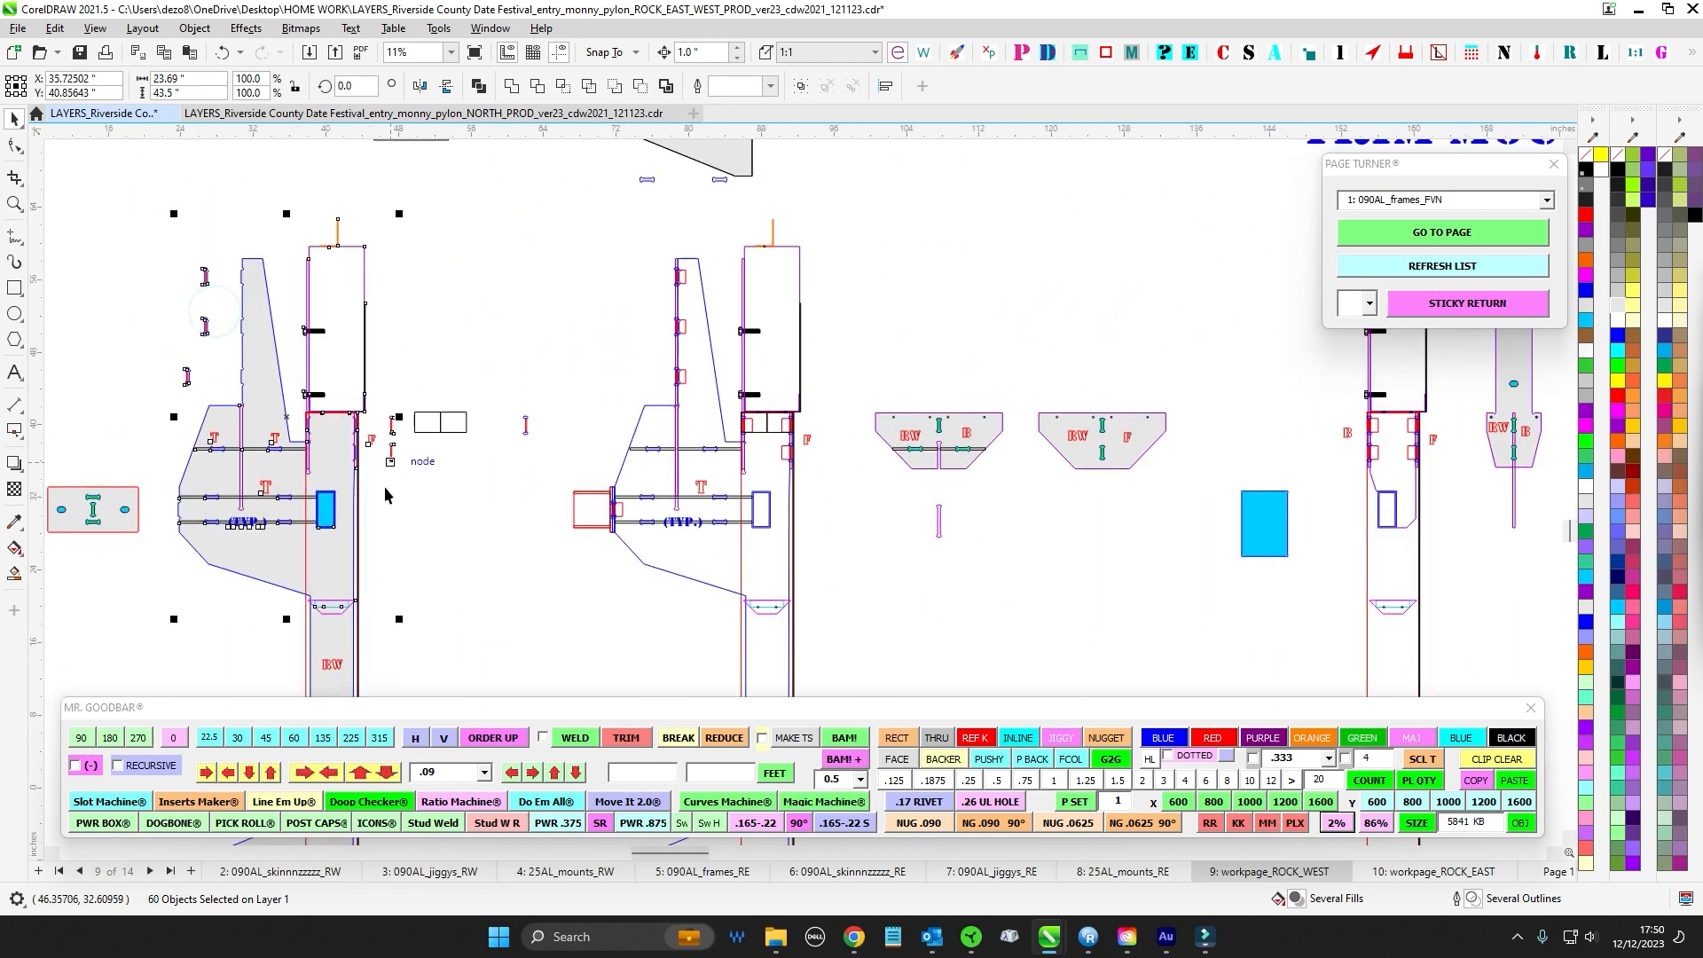
- Select the tall drilled NORFF back plates and their mount details beside the gusset side views
scroll(661, 384, "left", 1)
scroll(535, 482, "down", 2)
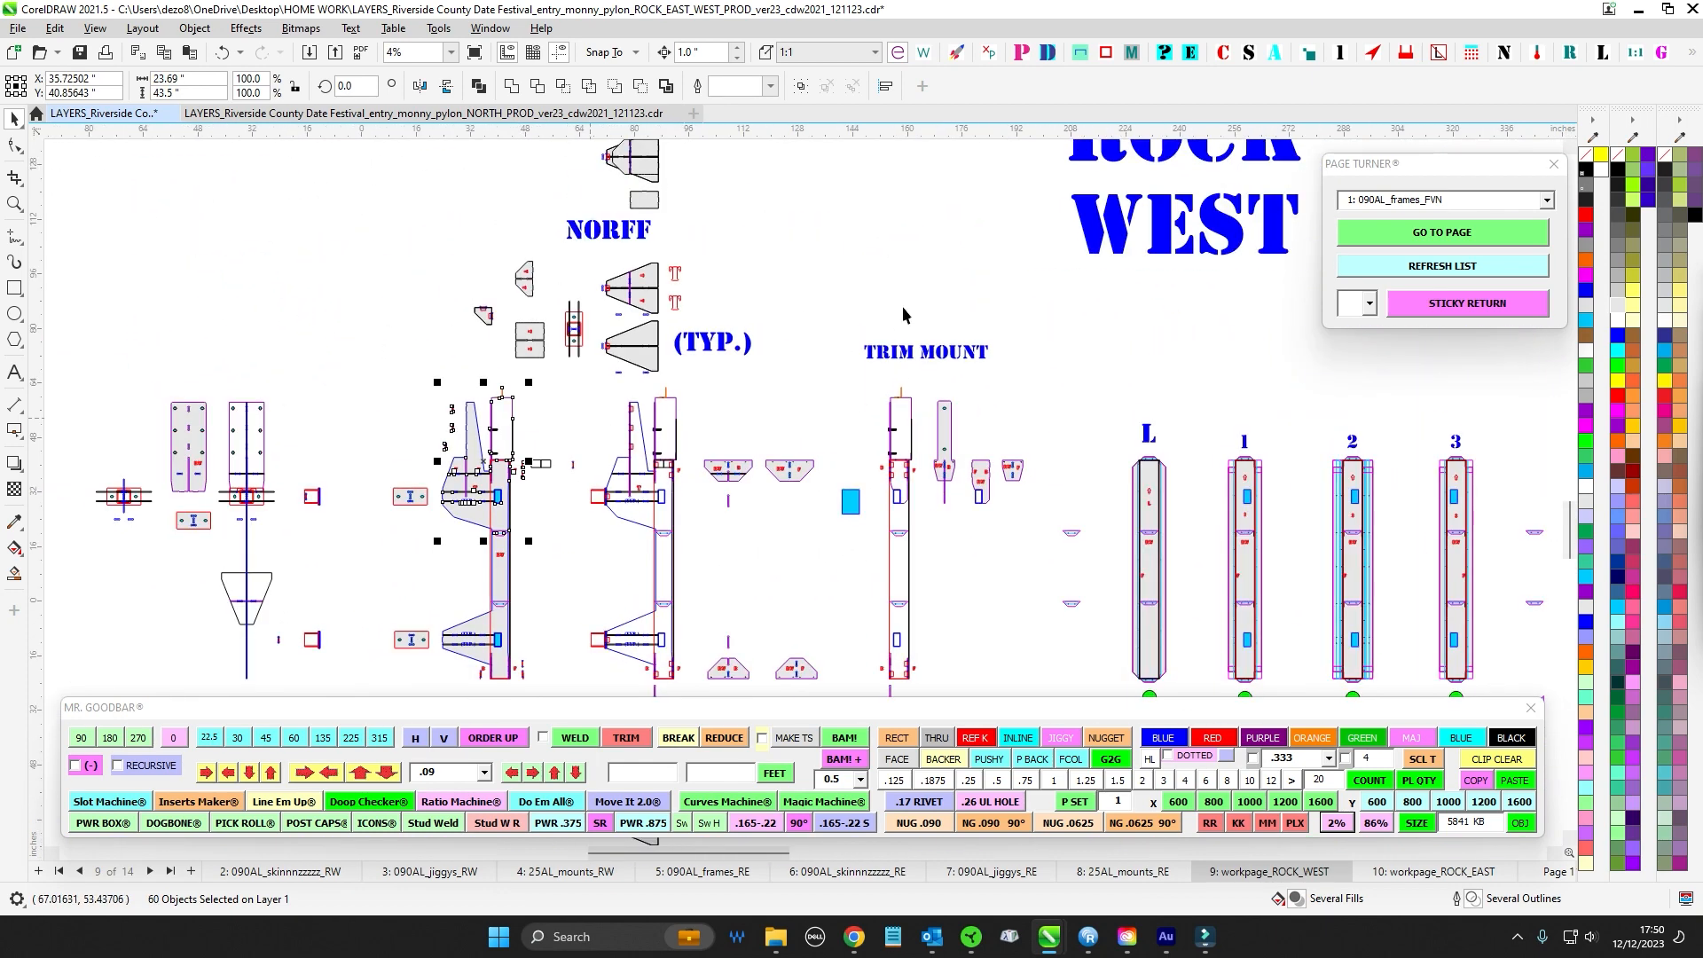
scroll(902, 306, "right", 6)
left_click_drag(447, 467, 914, 440)
scroll(227, 487, "up", 1)
left_click_drag(227, 488, 630, 371)
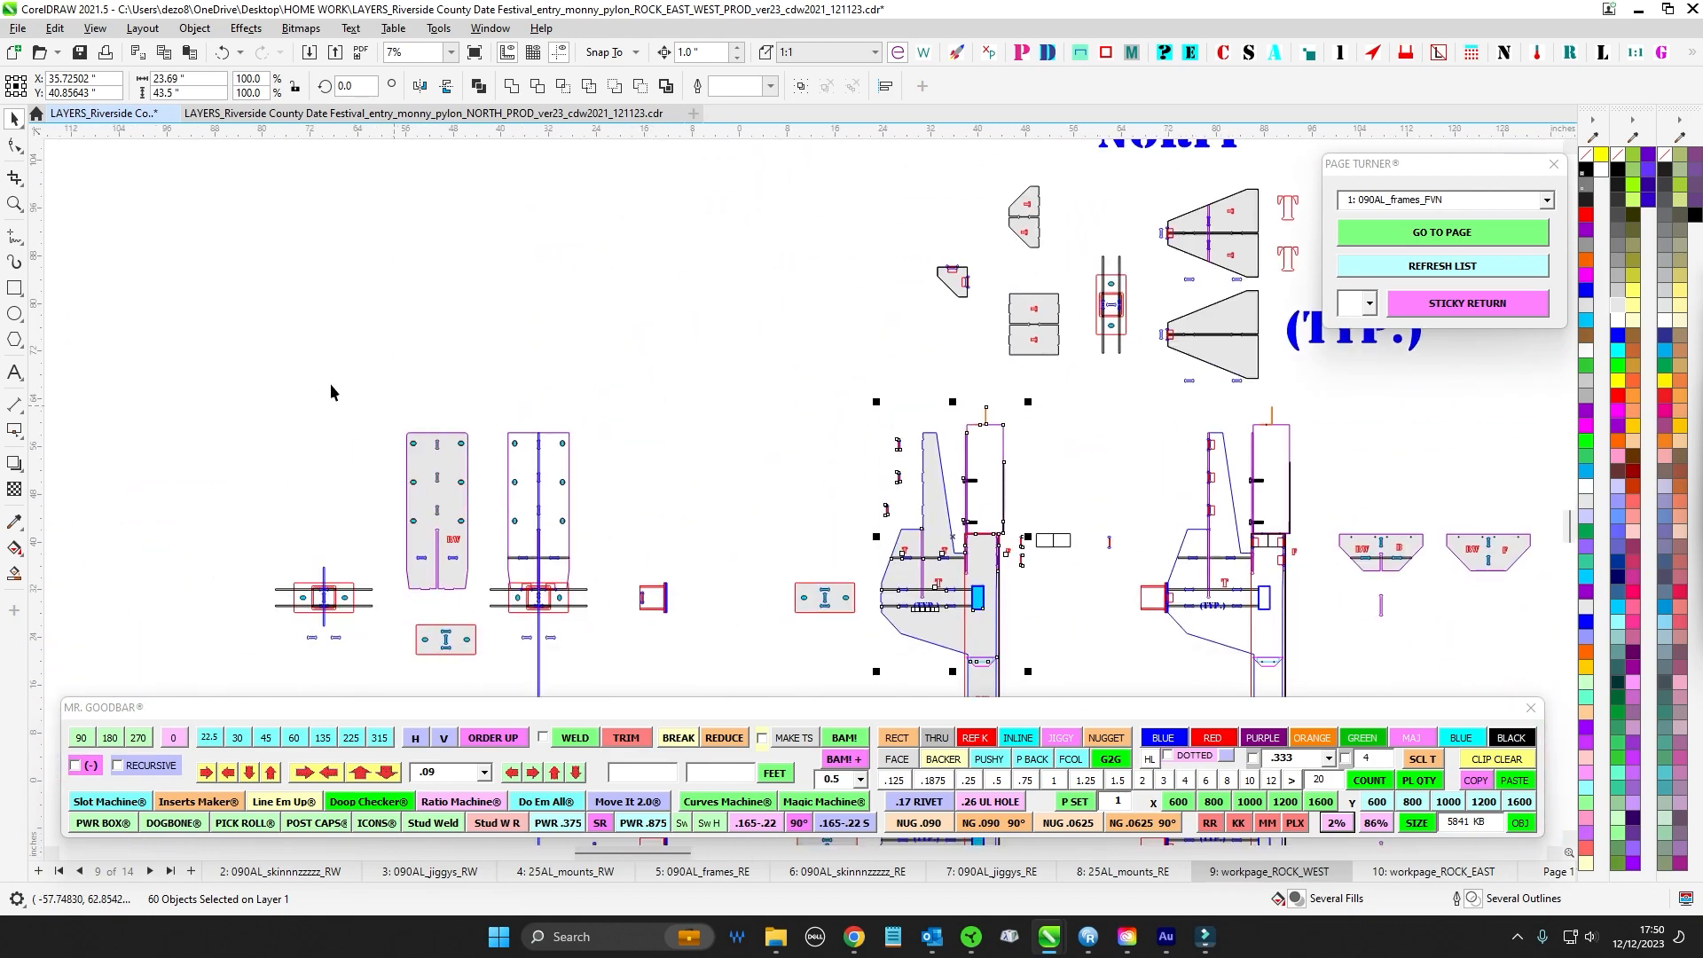
left_click_drag(334, 390, 552, 671)
- Select the unfilled NORFF side view's upper mount together with the neighbouring RW B and RW F plates
scroll(684, 459, "down", 2)
left_click_drag(915, 400, 544, 744)
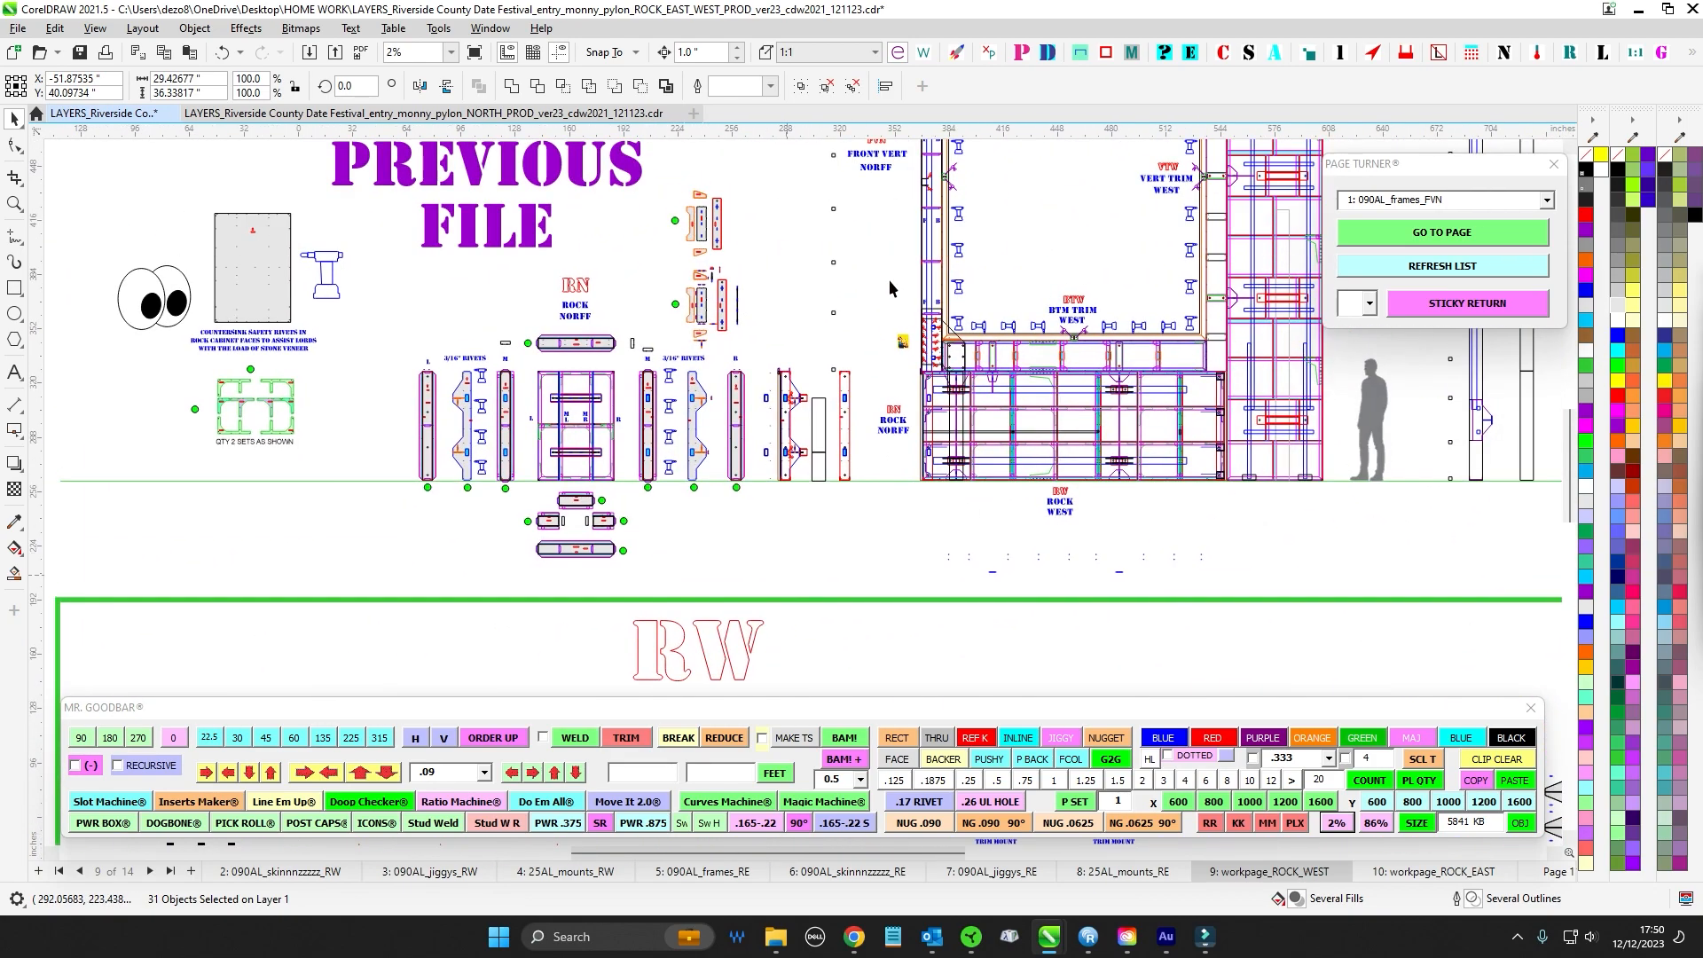
left_click_drag(869, 650, 847, 306)
scroll(403, 467, "up", 4)
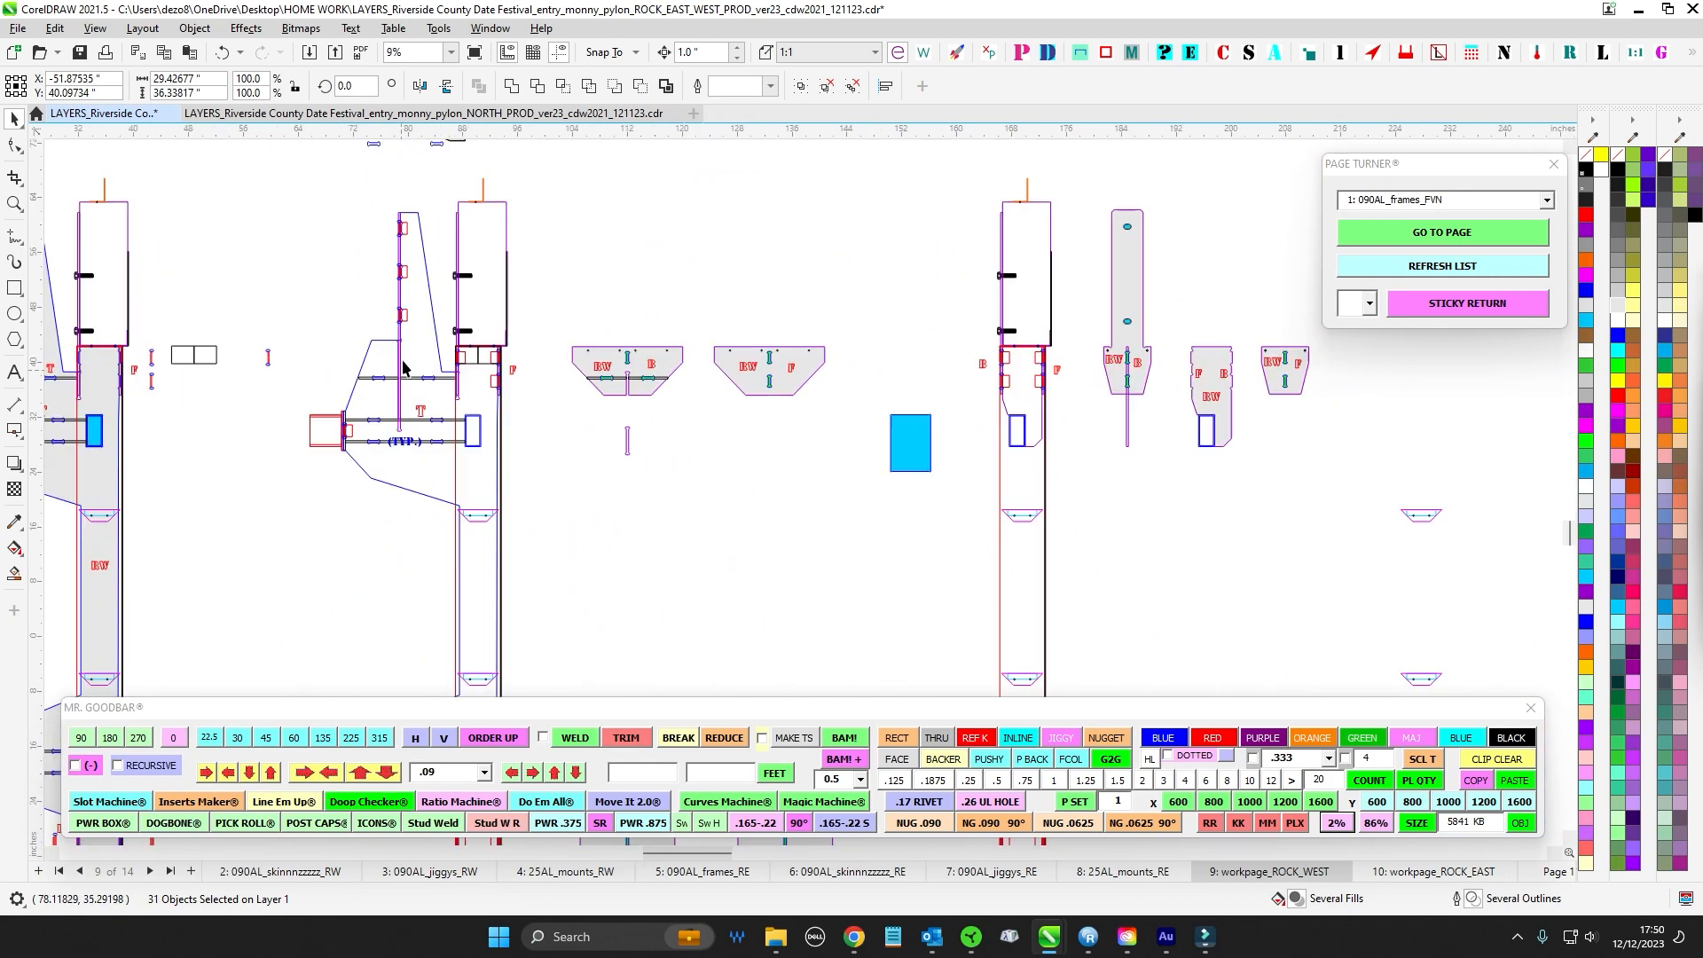
scroll(550, 330, "up", 2)
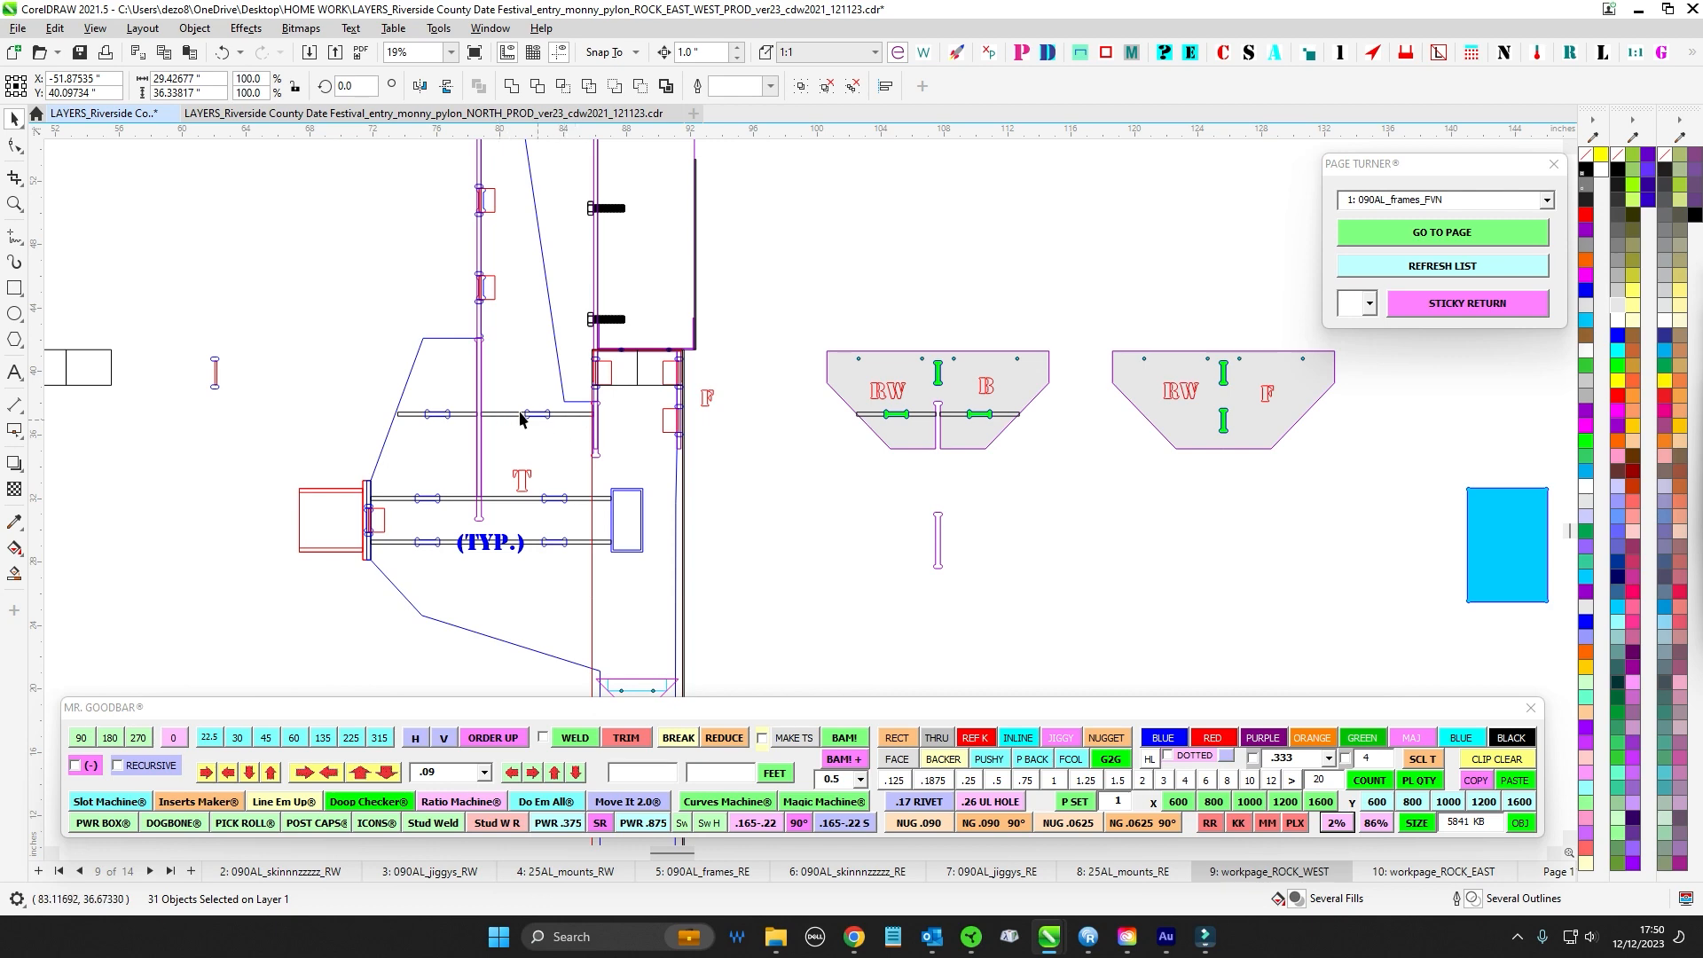
scroll(752, 598, "down", 2)
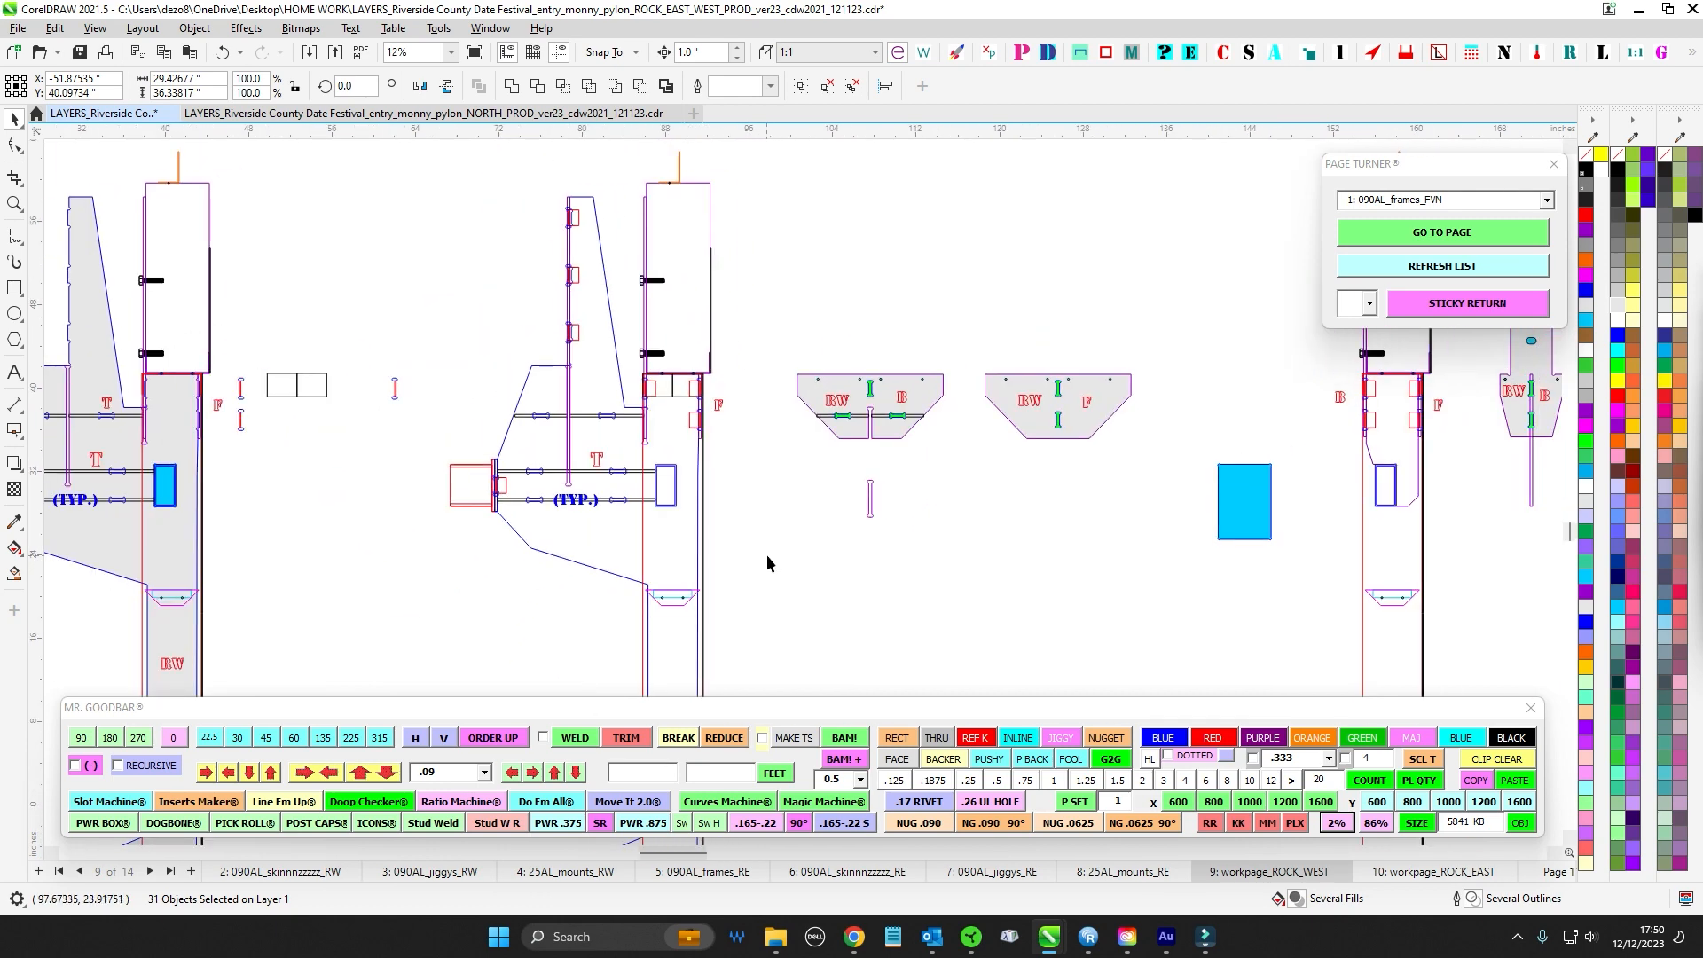
scroll(776, 553, "down", 2)
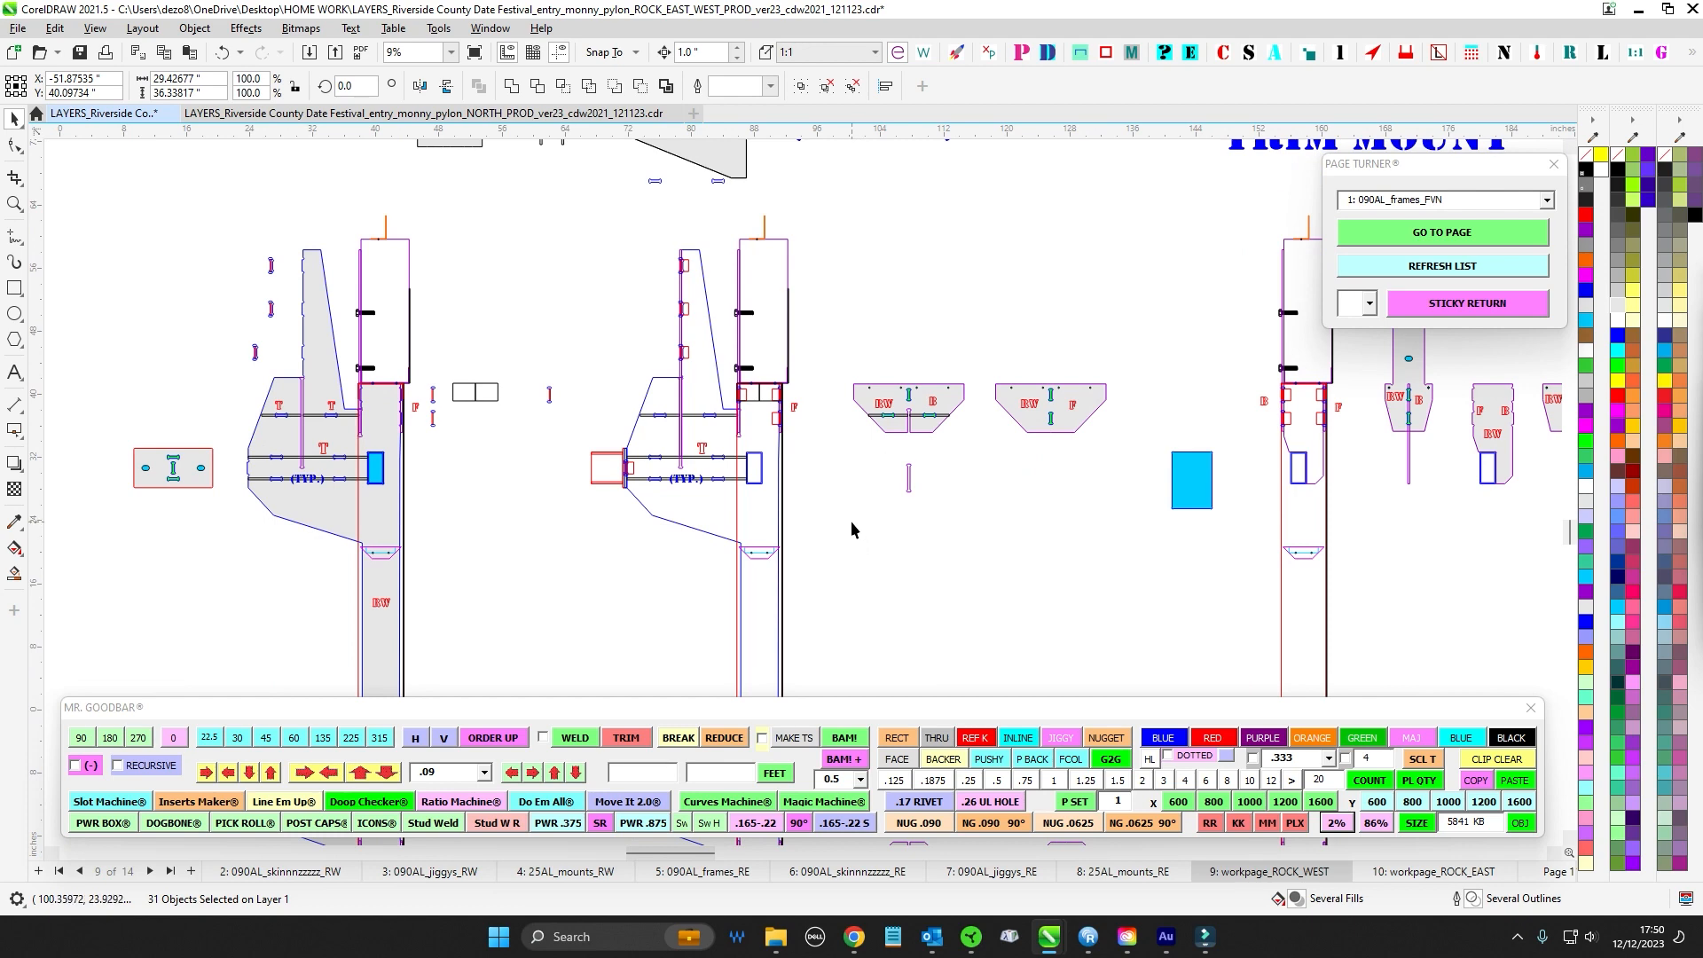
left_click_drag(1201, 589, 1201, 589)
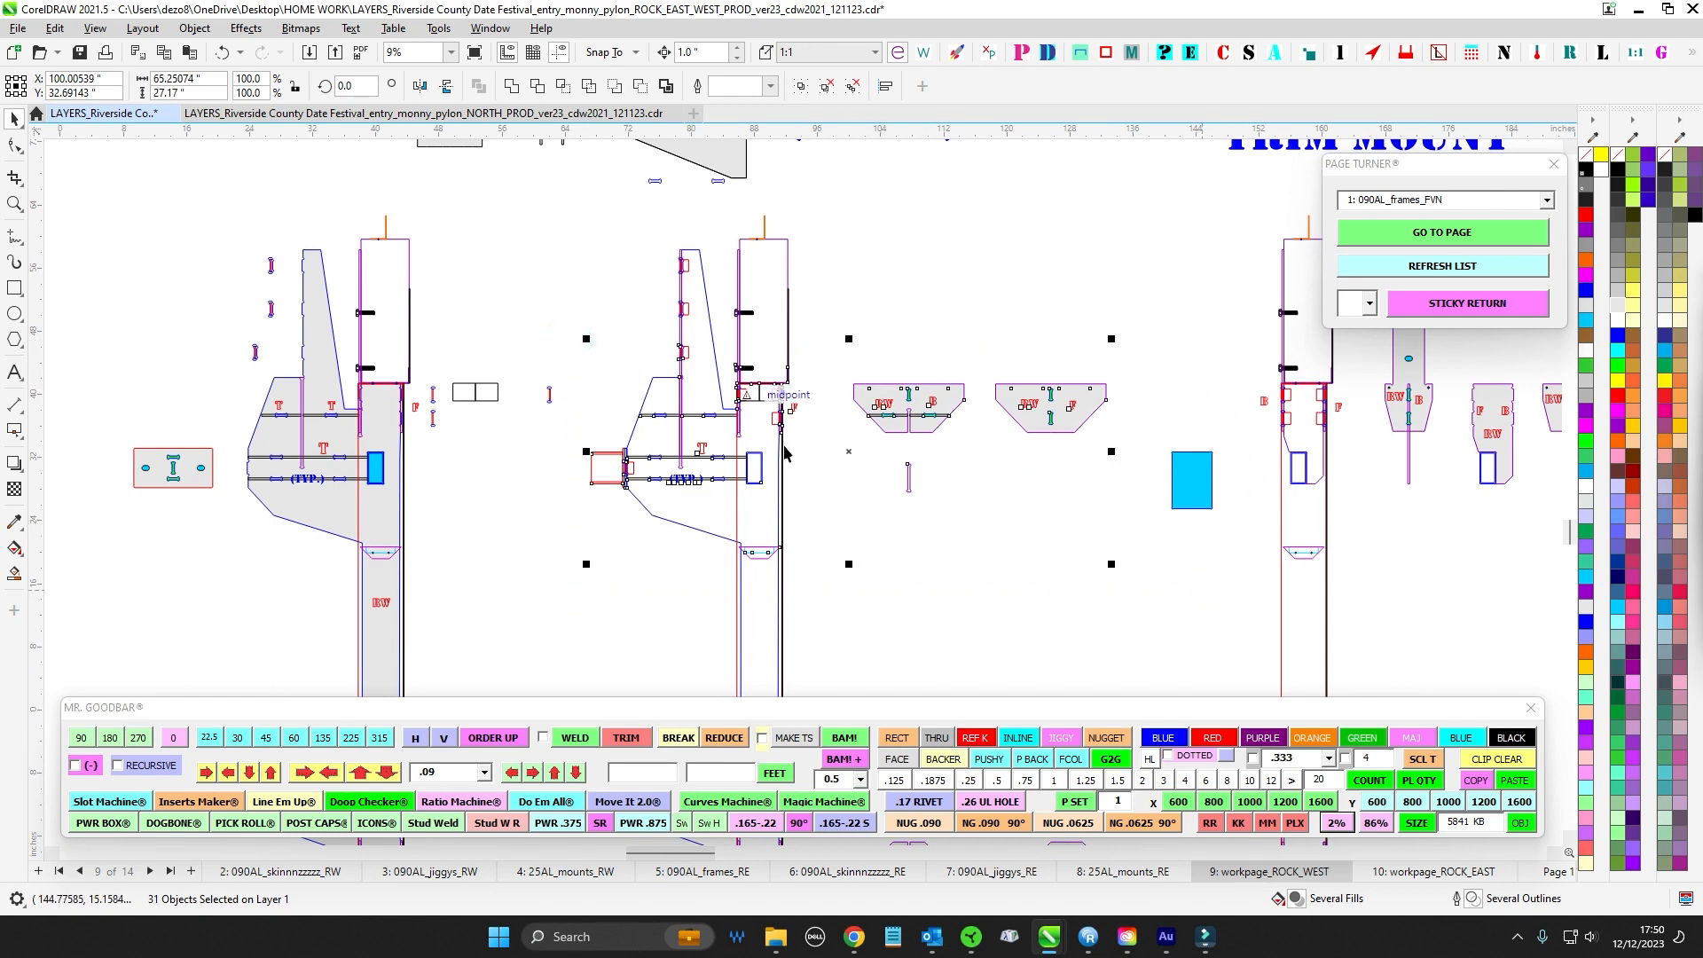
scroll(760, 410, "up", 2)
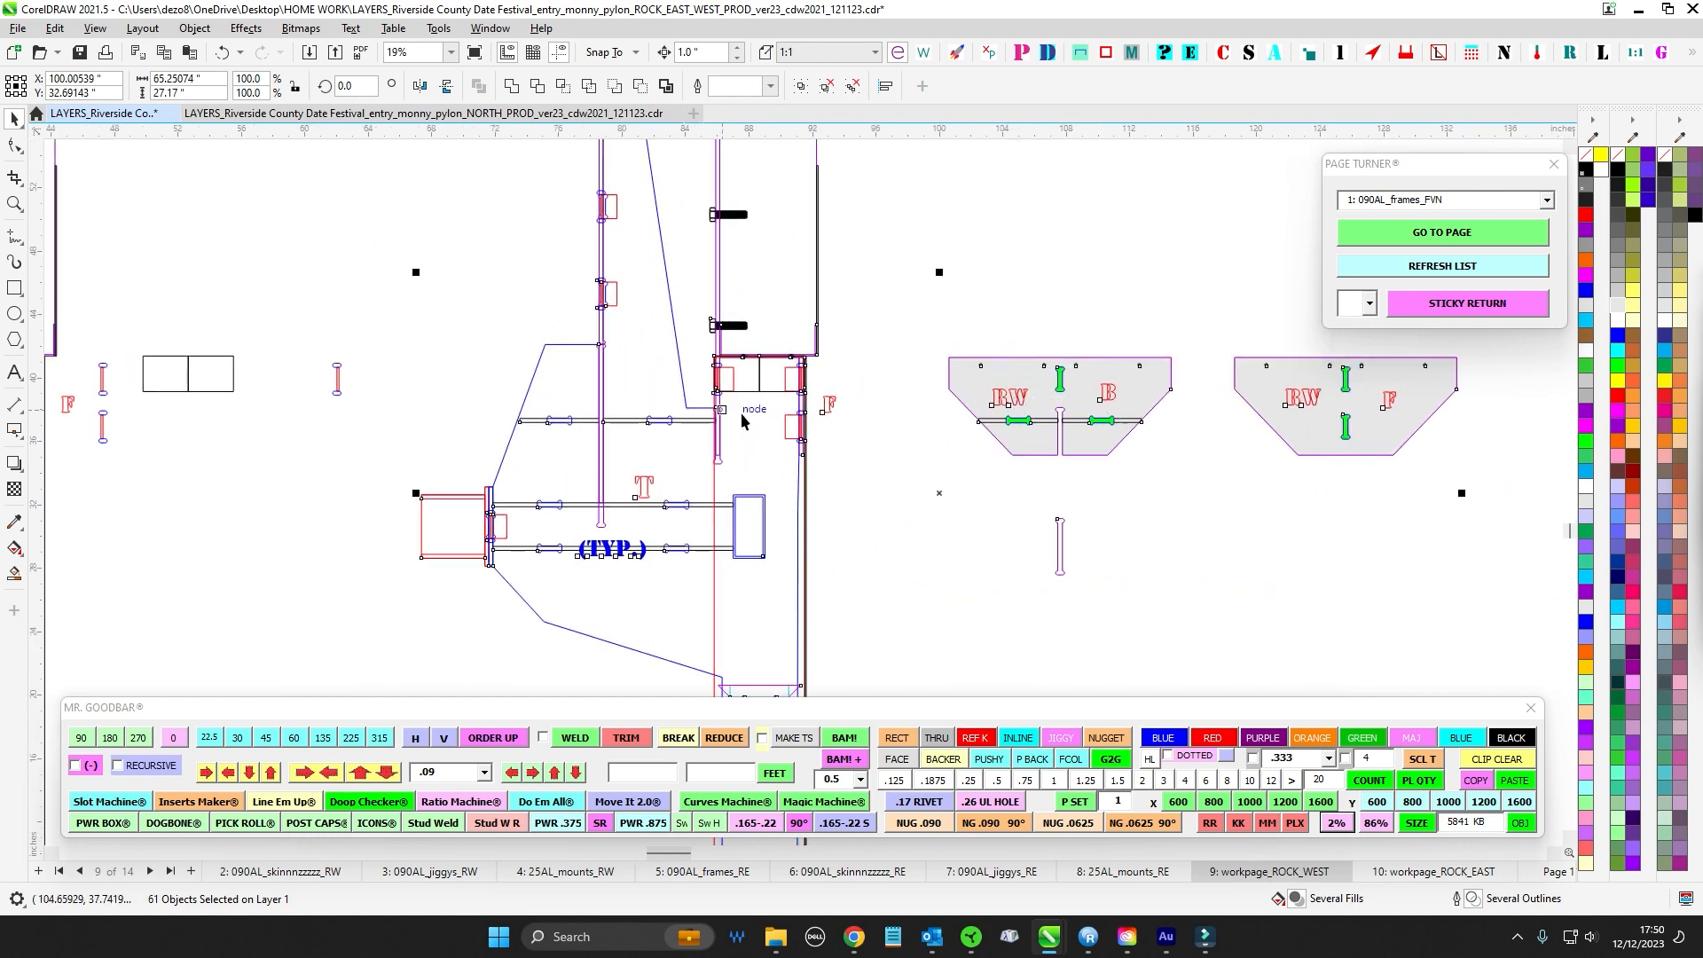
- Select the small insert parts at the head of the unfilled NORFF column and nudge them up and back down
left_click(890, 291)
scroll(745, 372, "down", 1)
left_click_drag(710, 348, 847, 465)
key("Up")
key("Up")
key("Up")
key("Down")
key("Down")
key("Down")
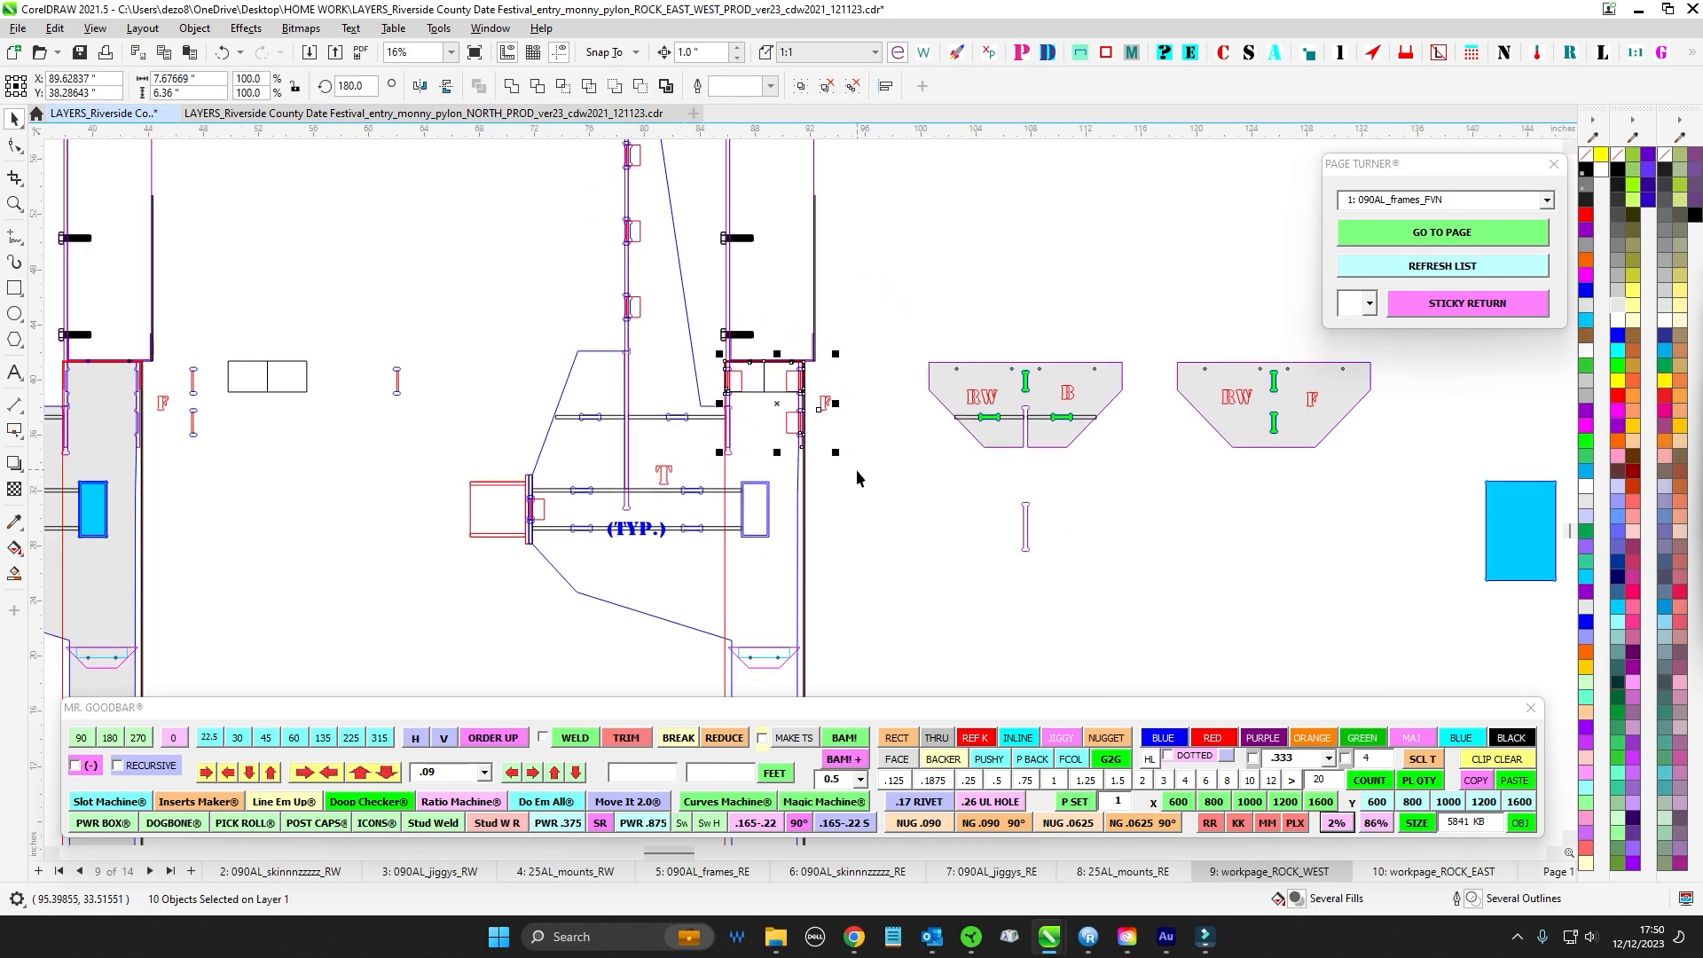
- Reselect the NORFF column's head inserts with the F label, including the adjoining vertical slot, then clear the selection
scroll(865, 296, "down", 1)
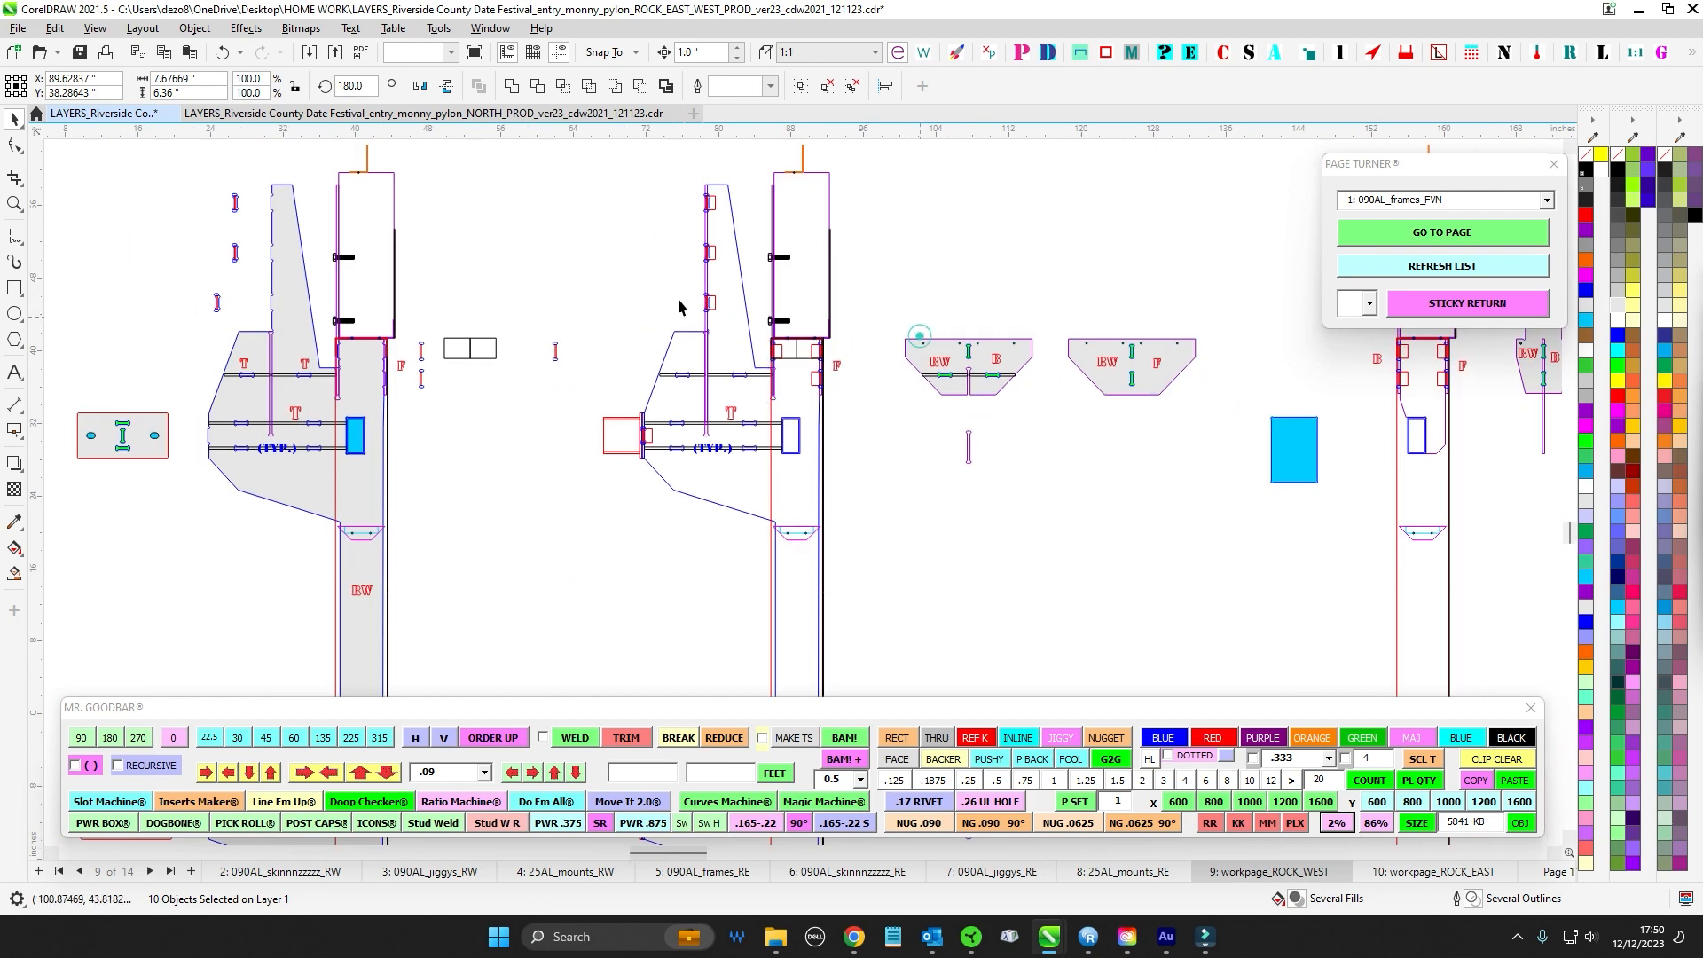
left_click(921, 335)
scroll(728, 390, "up", 2)
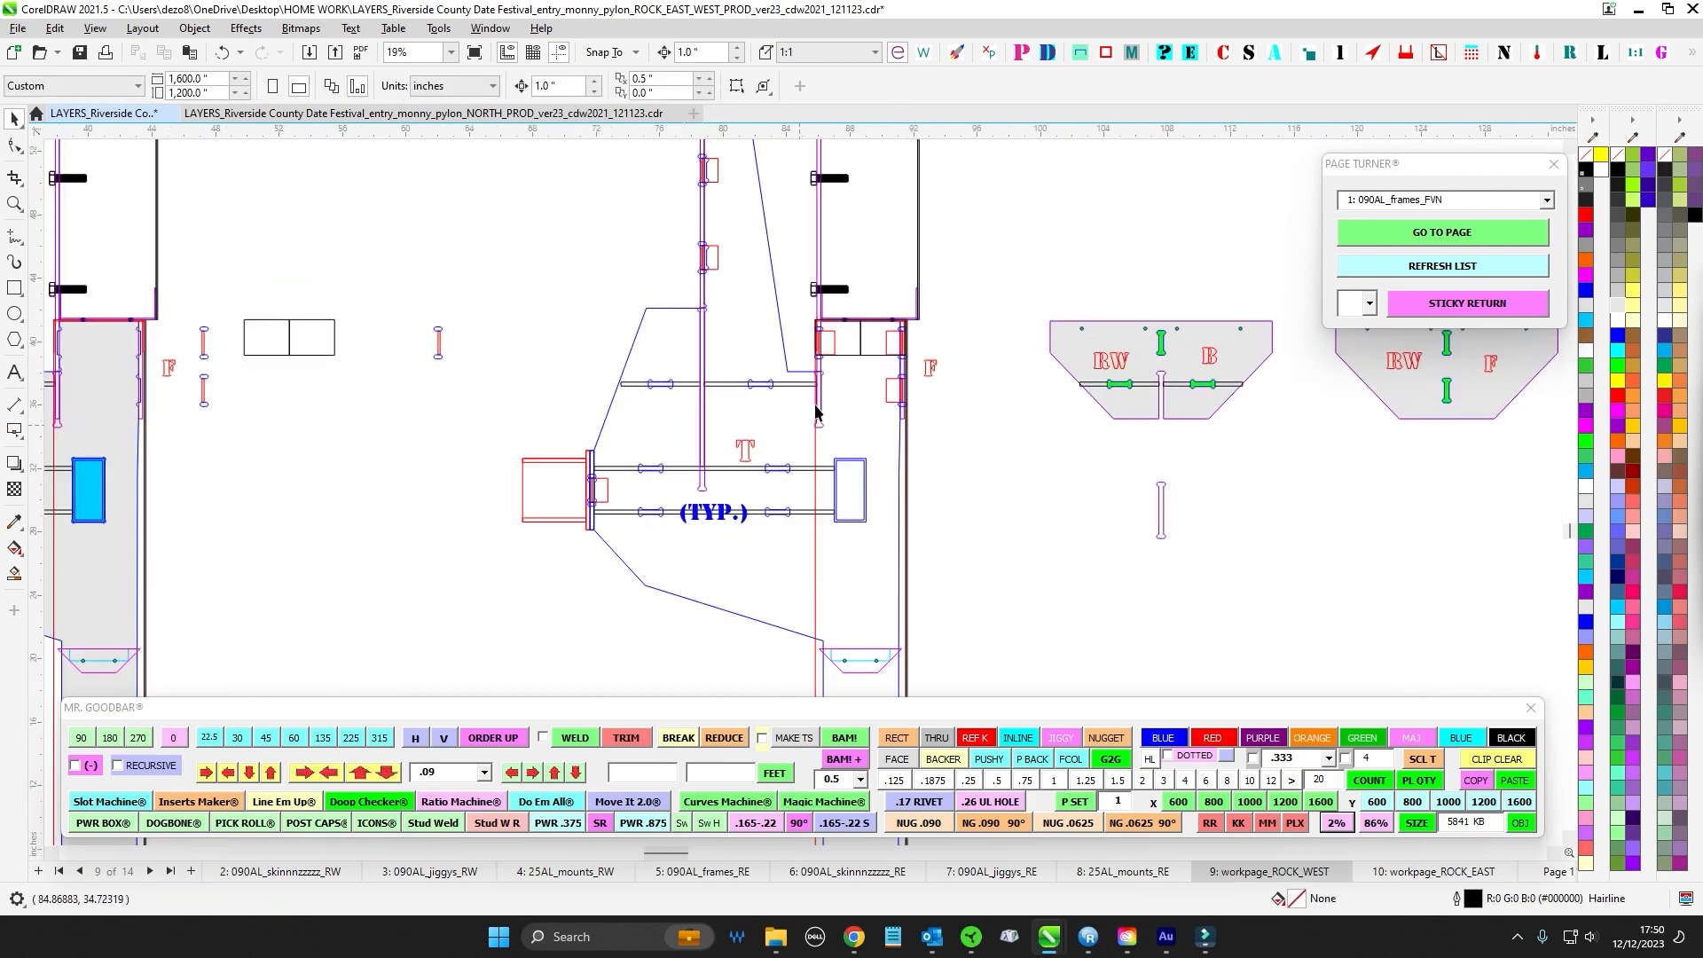
left_click_drag(976, 479, 803, 302)
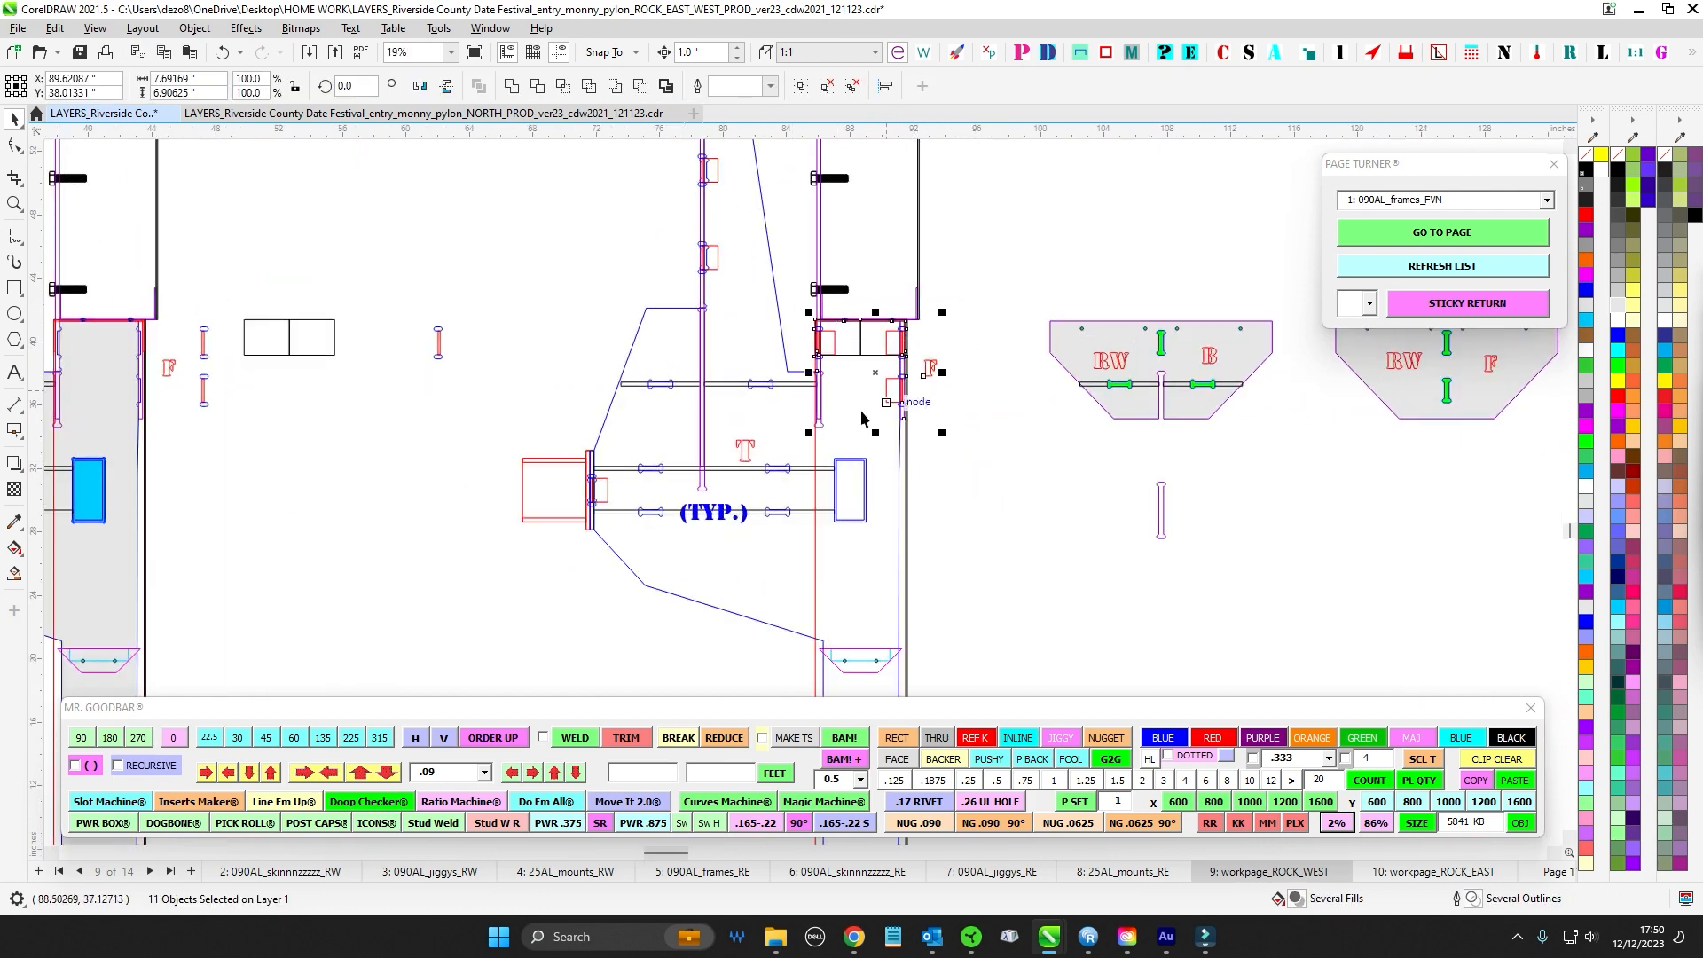
scroll(709, 463, "down", 4)
scroll(786, 475, "down", 2)
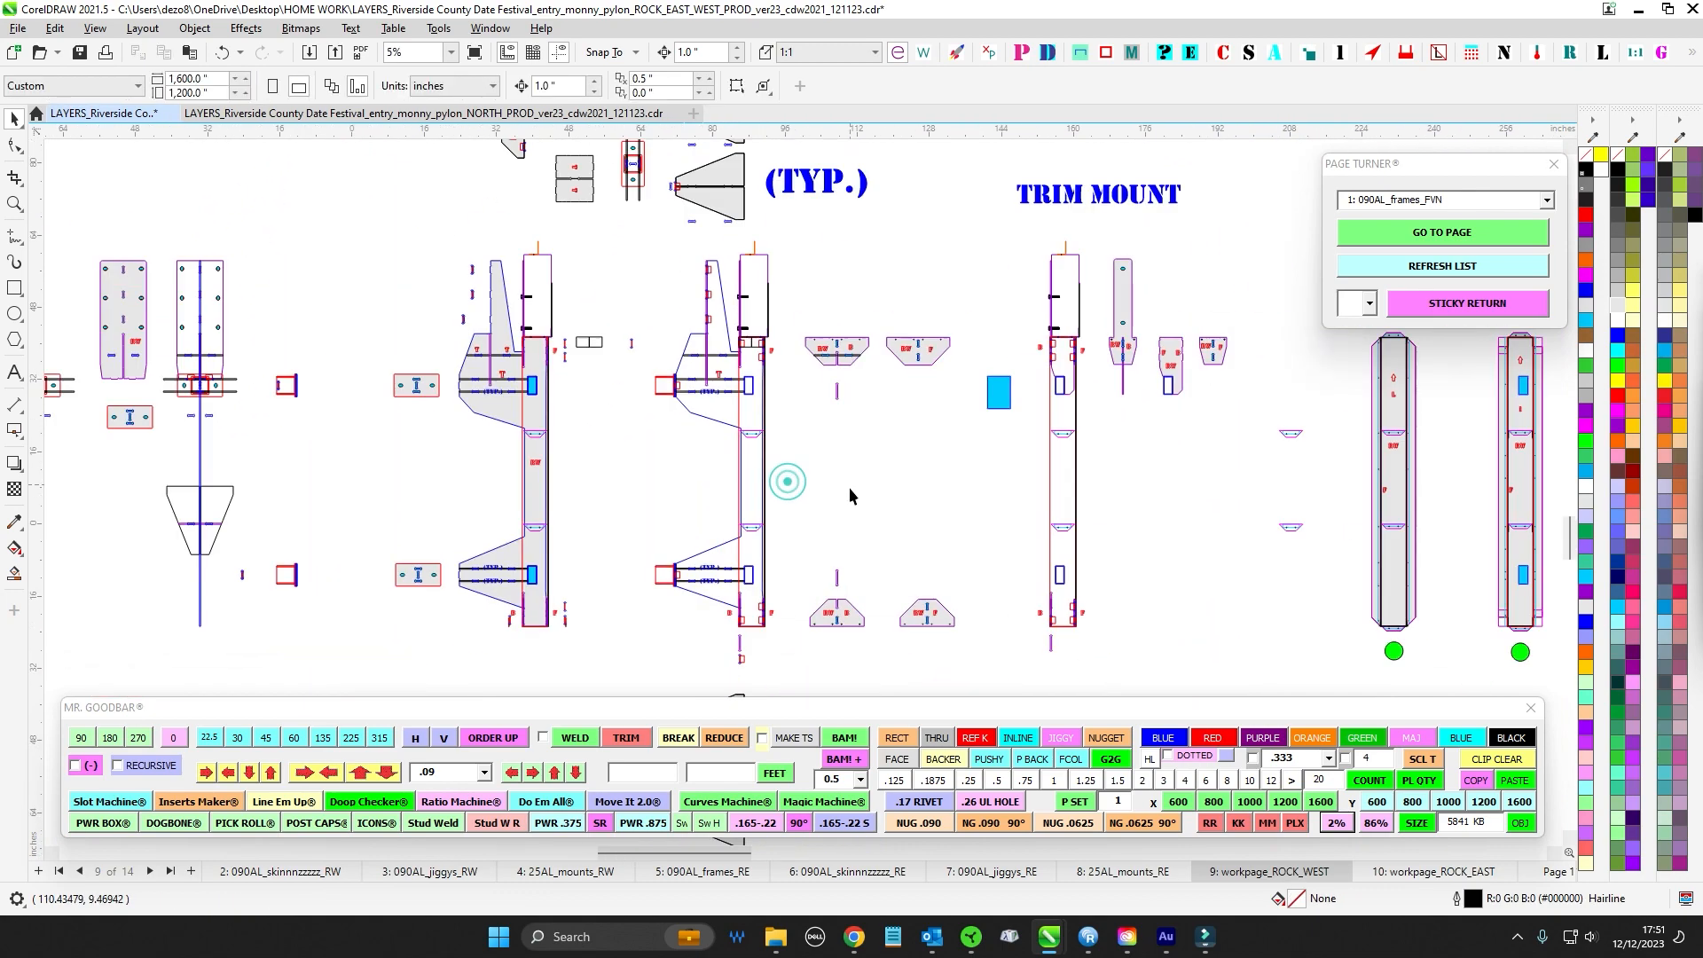
left_click(747, 497)
- Select the 1/2"-13 ALUM NUTS label beside the yellow ROCK BACK corner gusset and inspect the gusset's nut hole
scroll(802, 497, "down", 3)
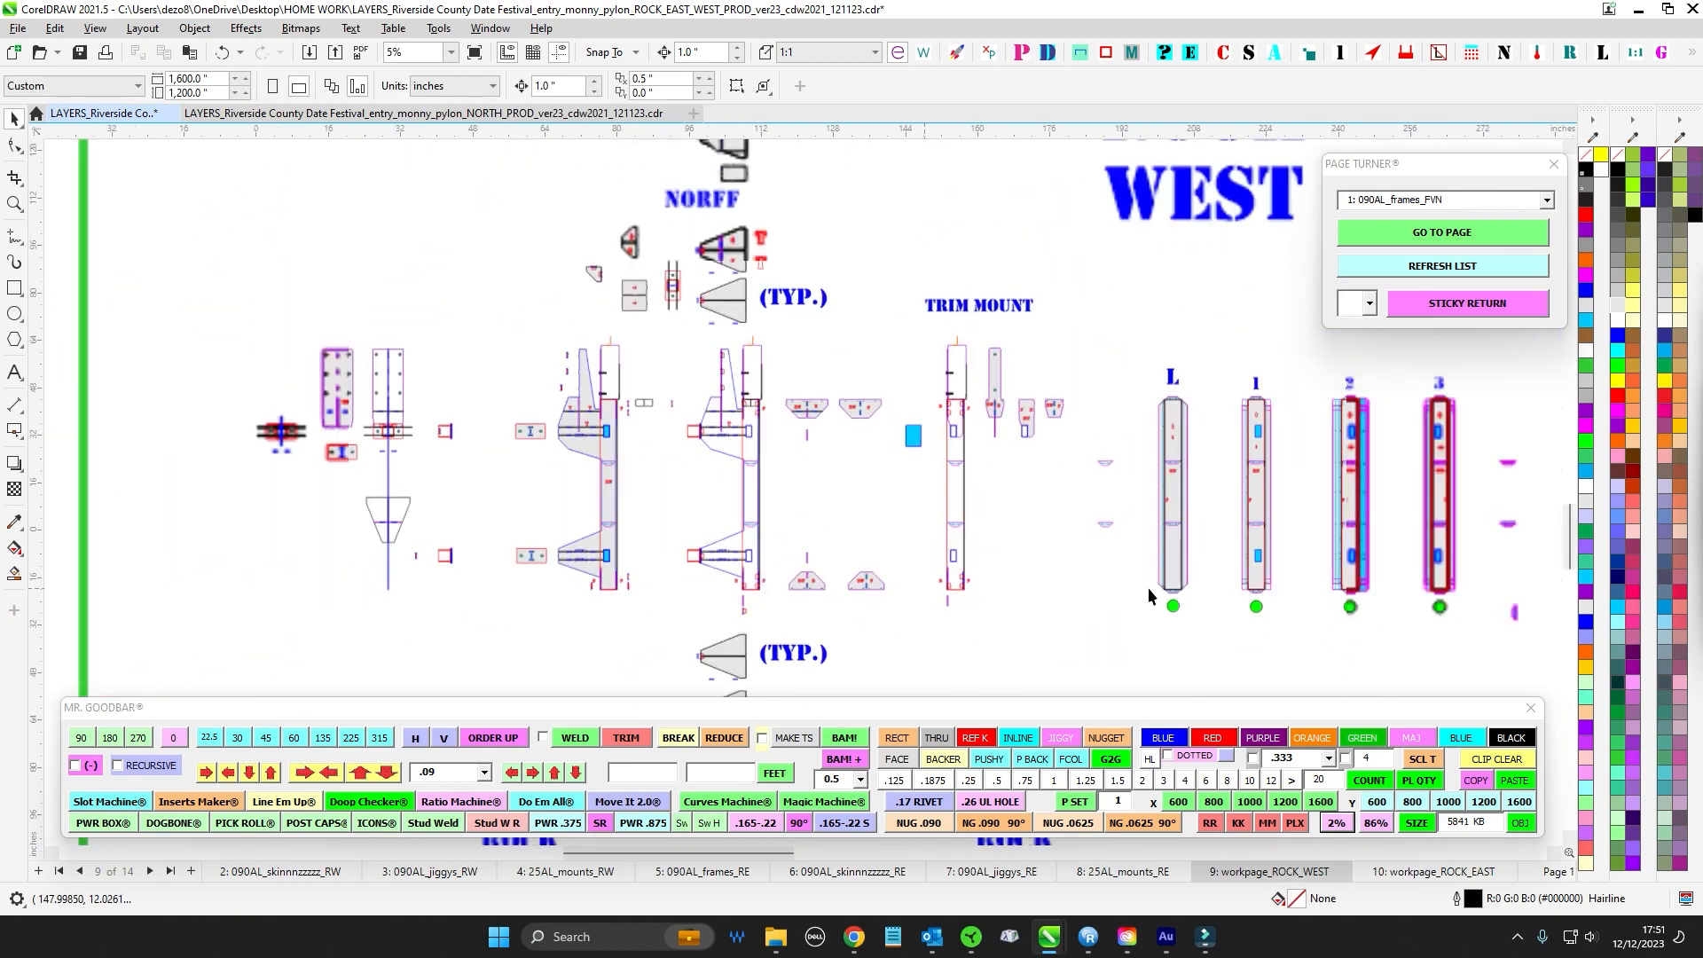
scroll(802, 531, "down", 2)
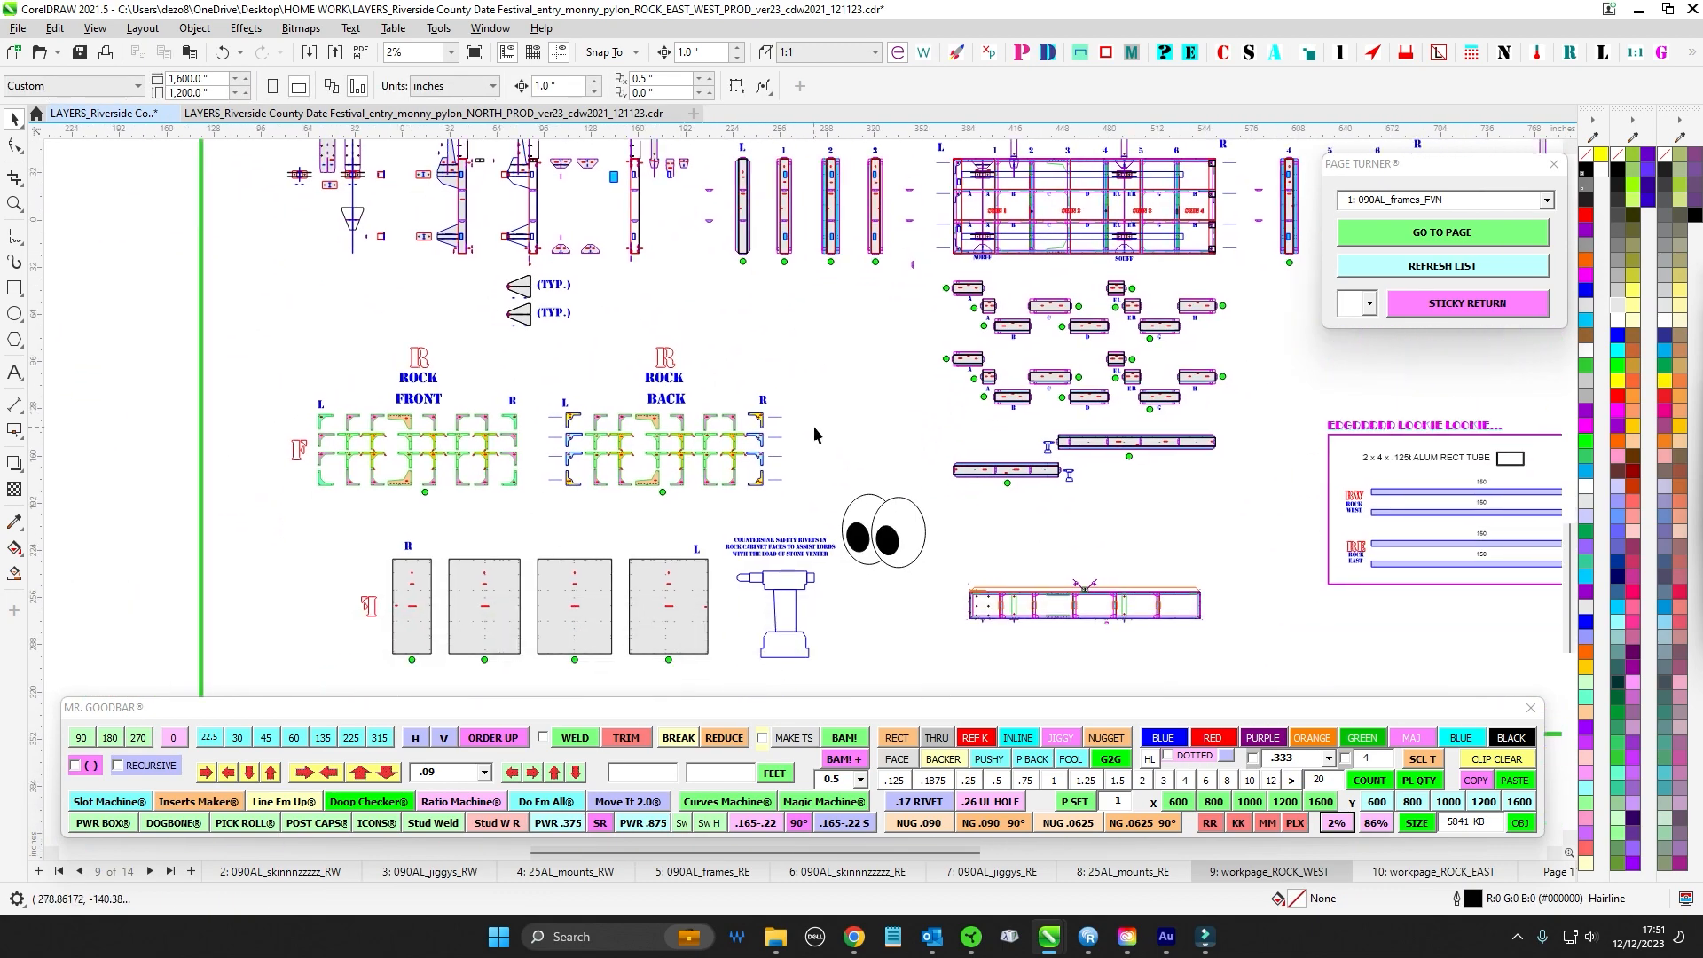
scroll(812, 434, "up", 9)
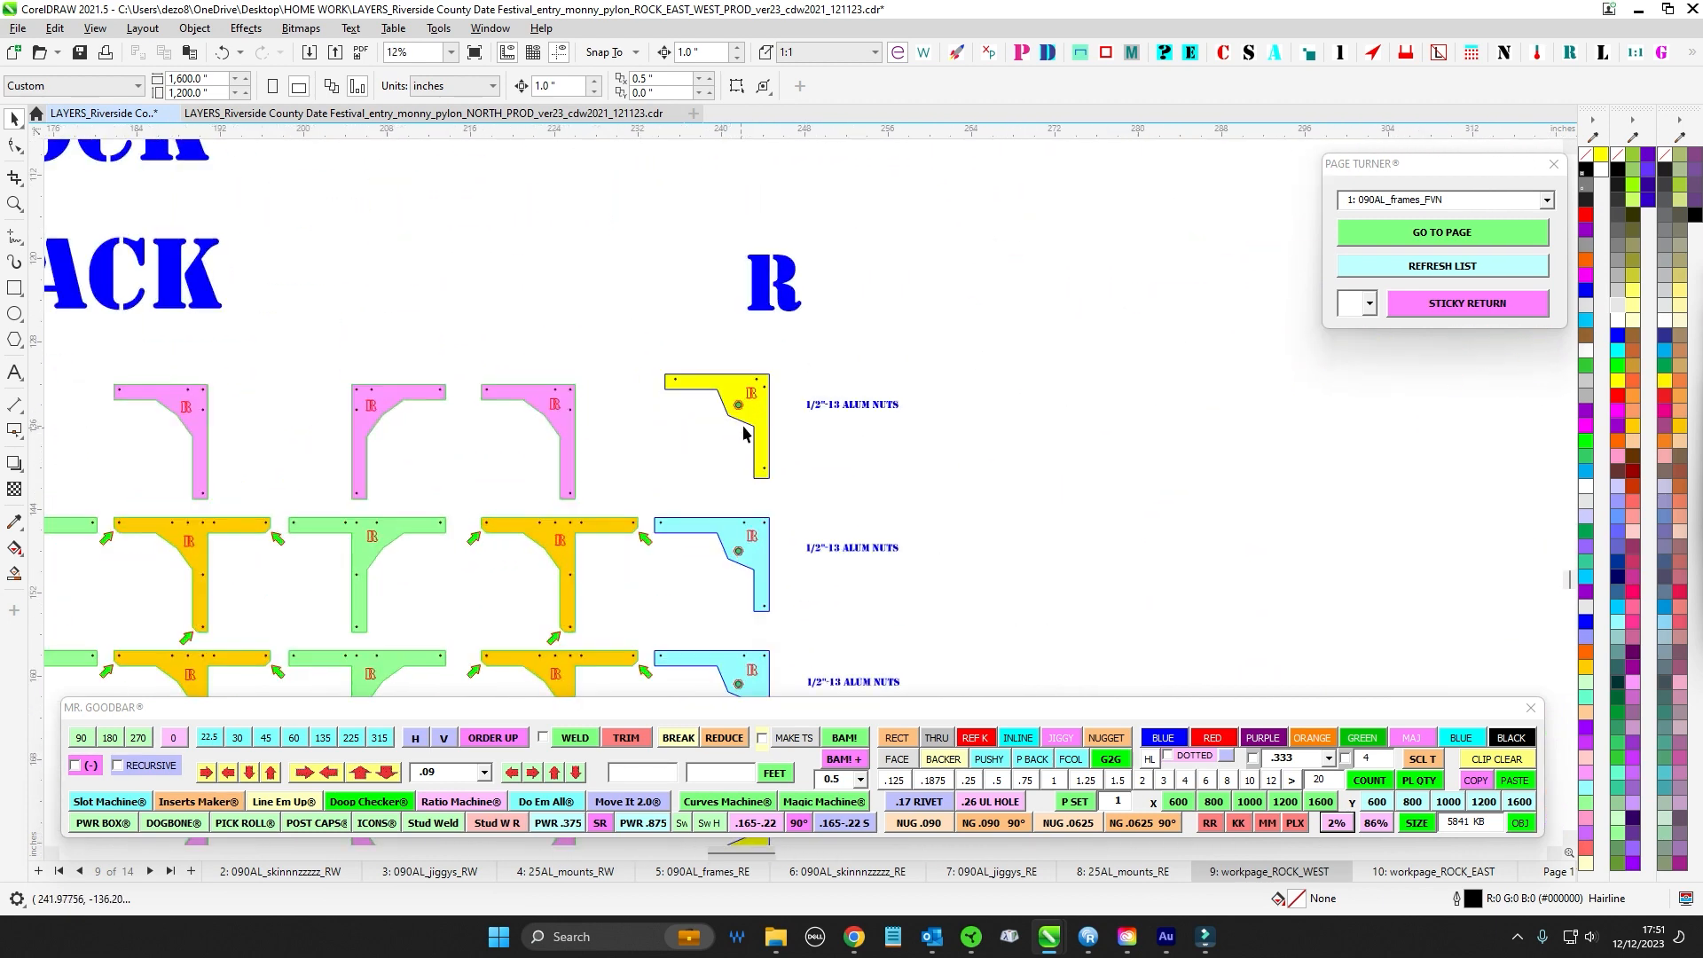
scroll(743, 408, "up", 2)
left_click_drag(891, 346, 1307, 485)
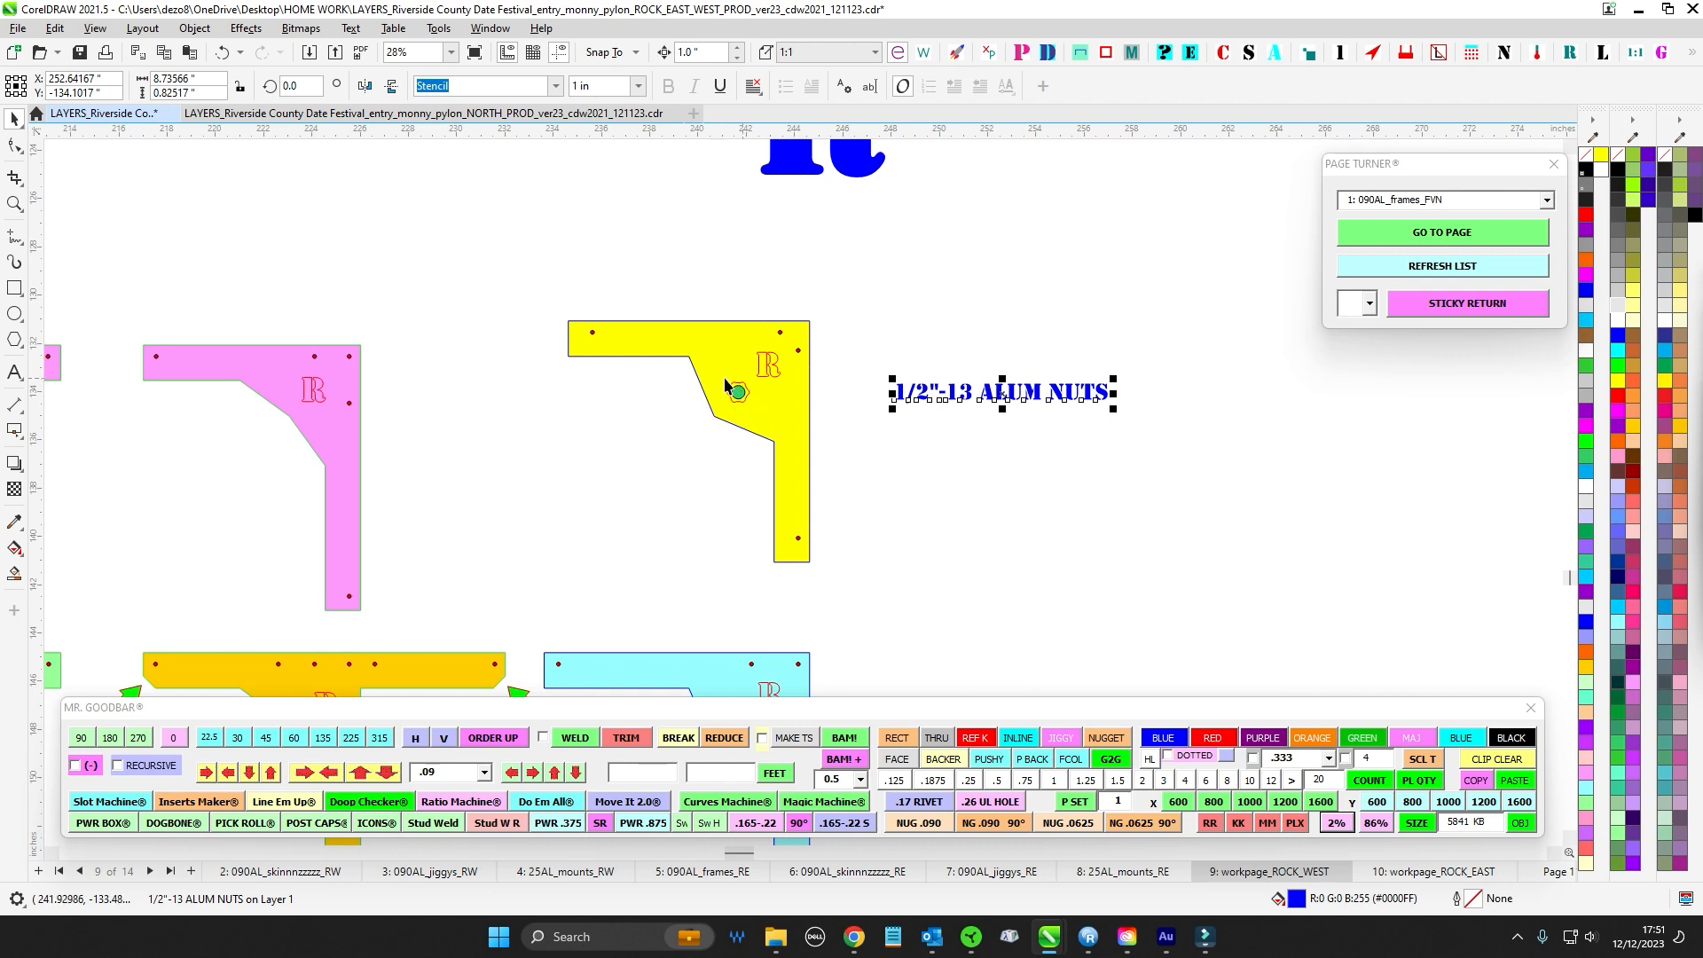
scroll(757, 405, "down", 3)
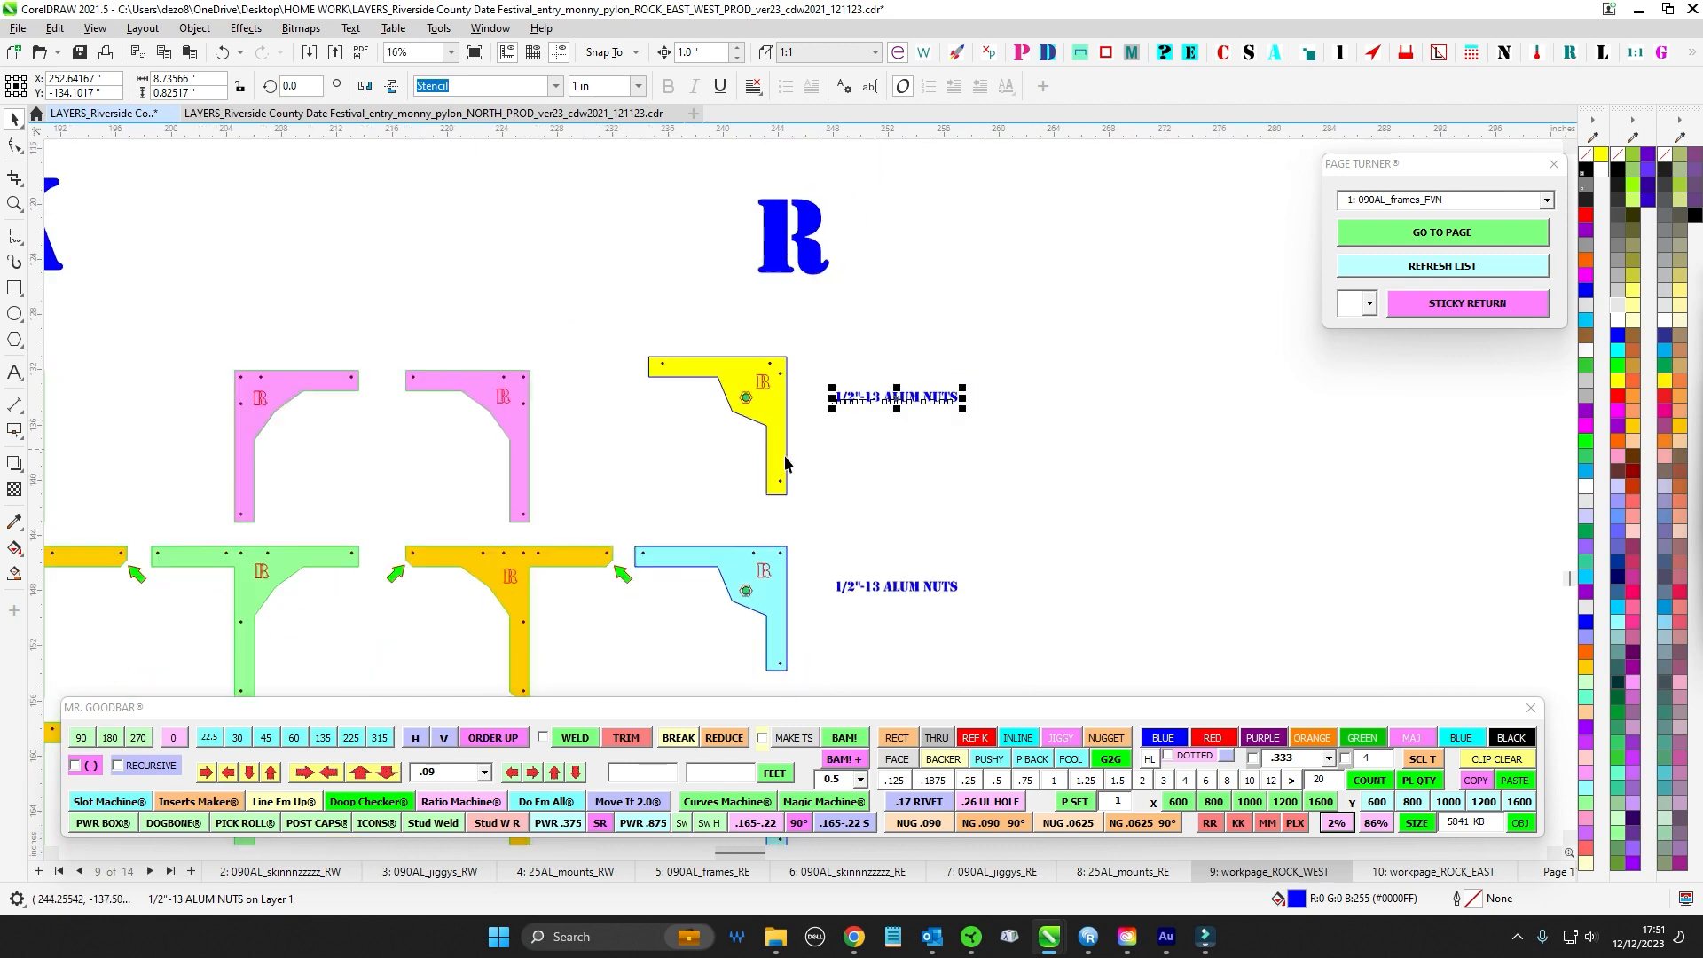
left_click_drag(829, 480, 863, 443)
left_click(863, 438)
scroll(862, 445, "down", 1)
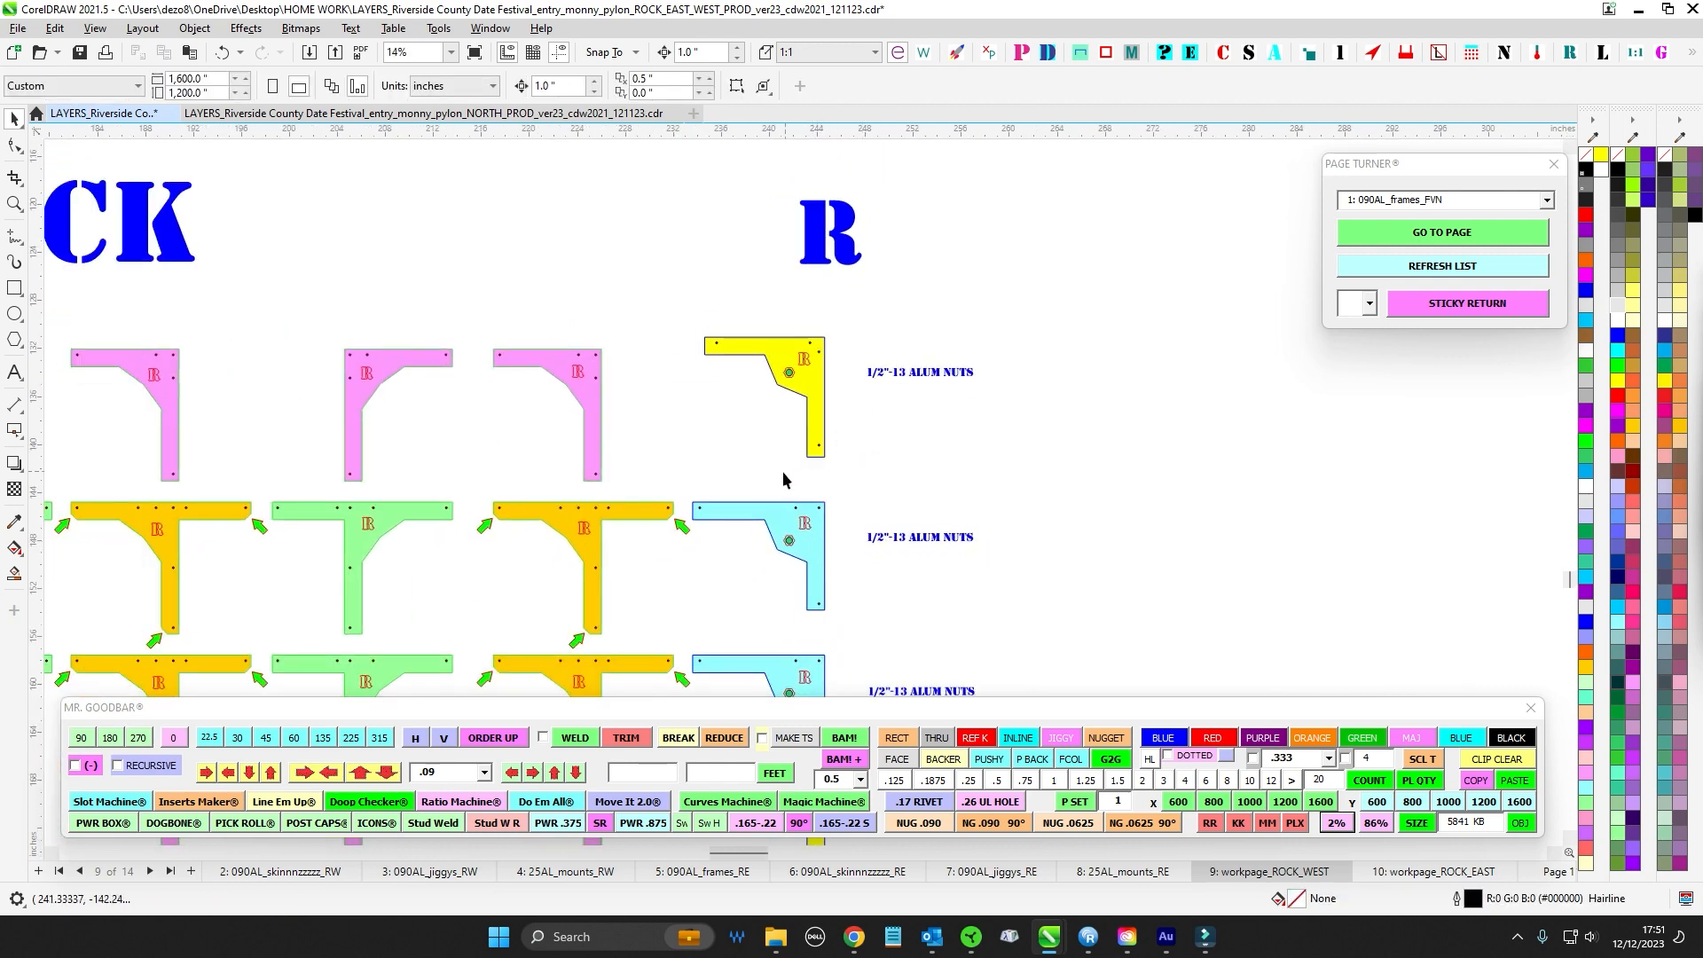
- Select the right end frame with its corner gussets in the RW Rock West part of the full pylon elevation
scroll(784, 480, "down", 5)
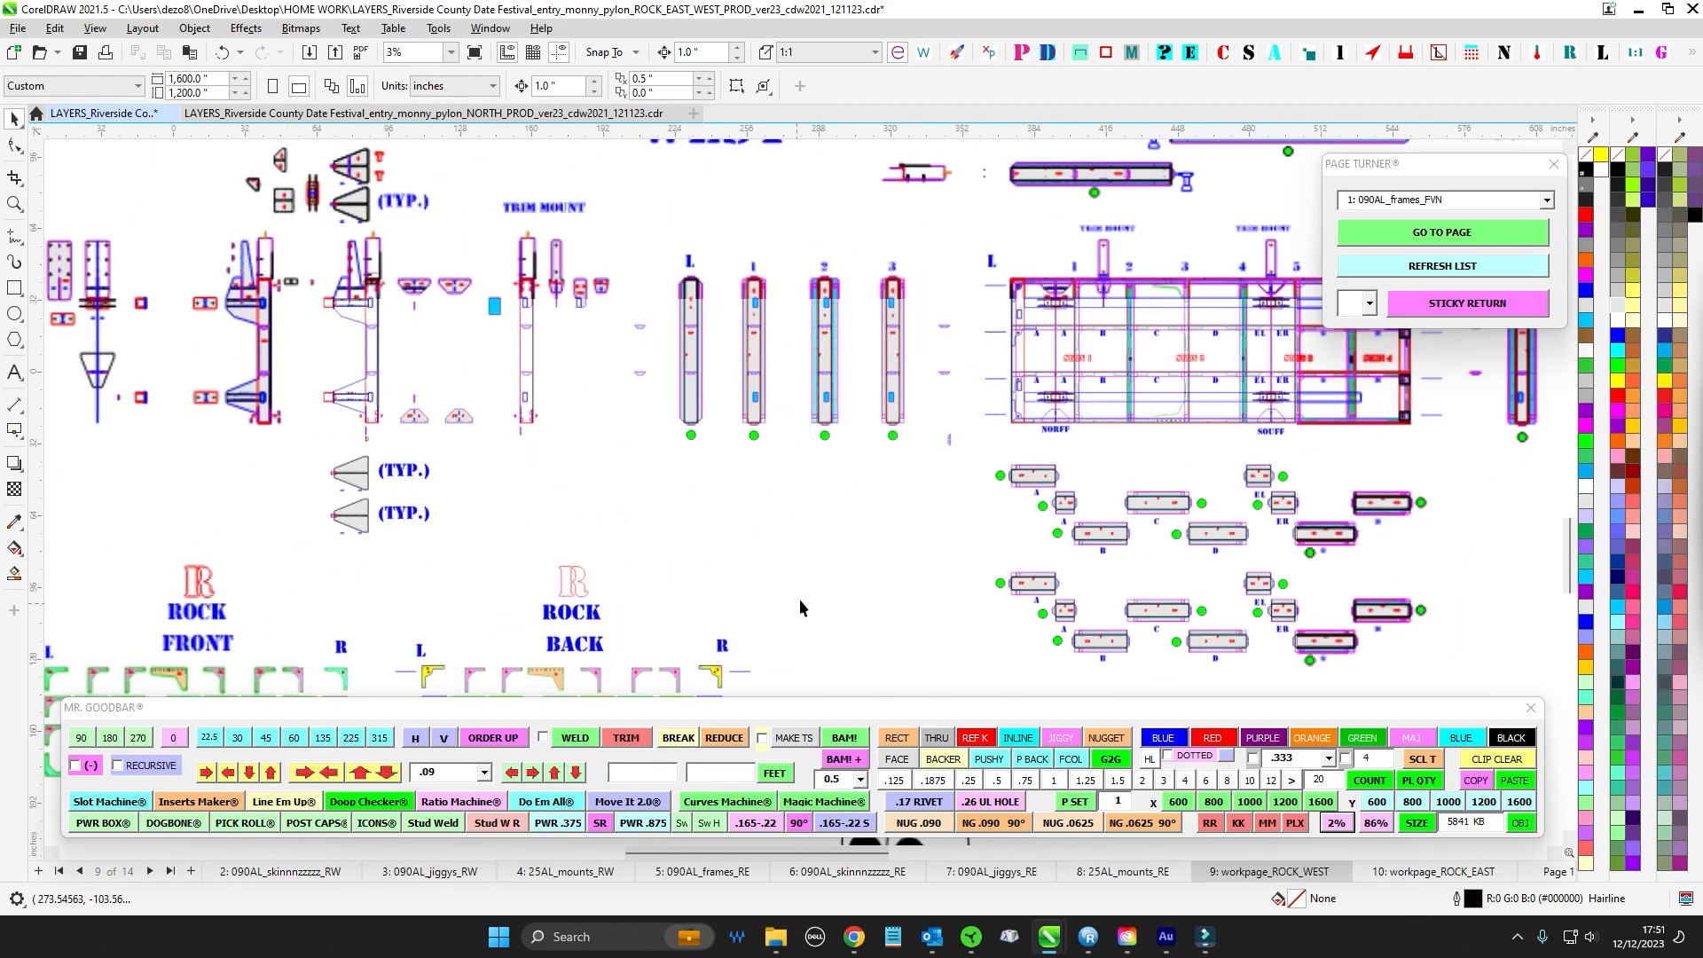
left_click_drag(801, 608, 306, 618)
left_click_drag(966, 389, 916, 491)
scroll(874, 413, "up", 3)
scroll(891, 387, "down", 2)
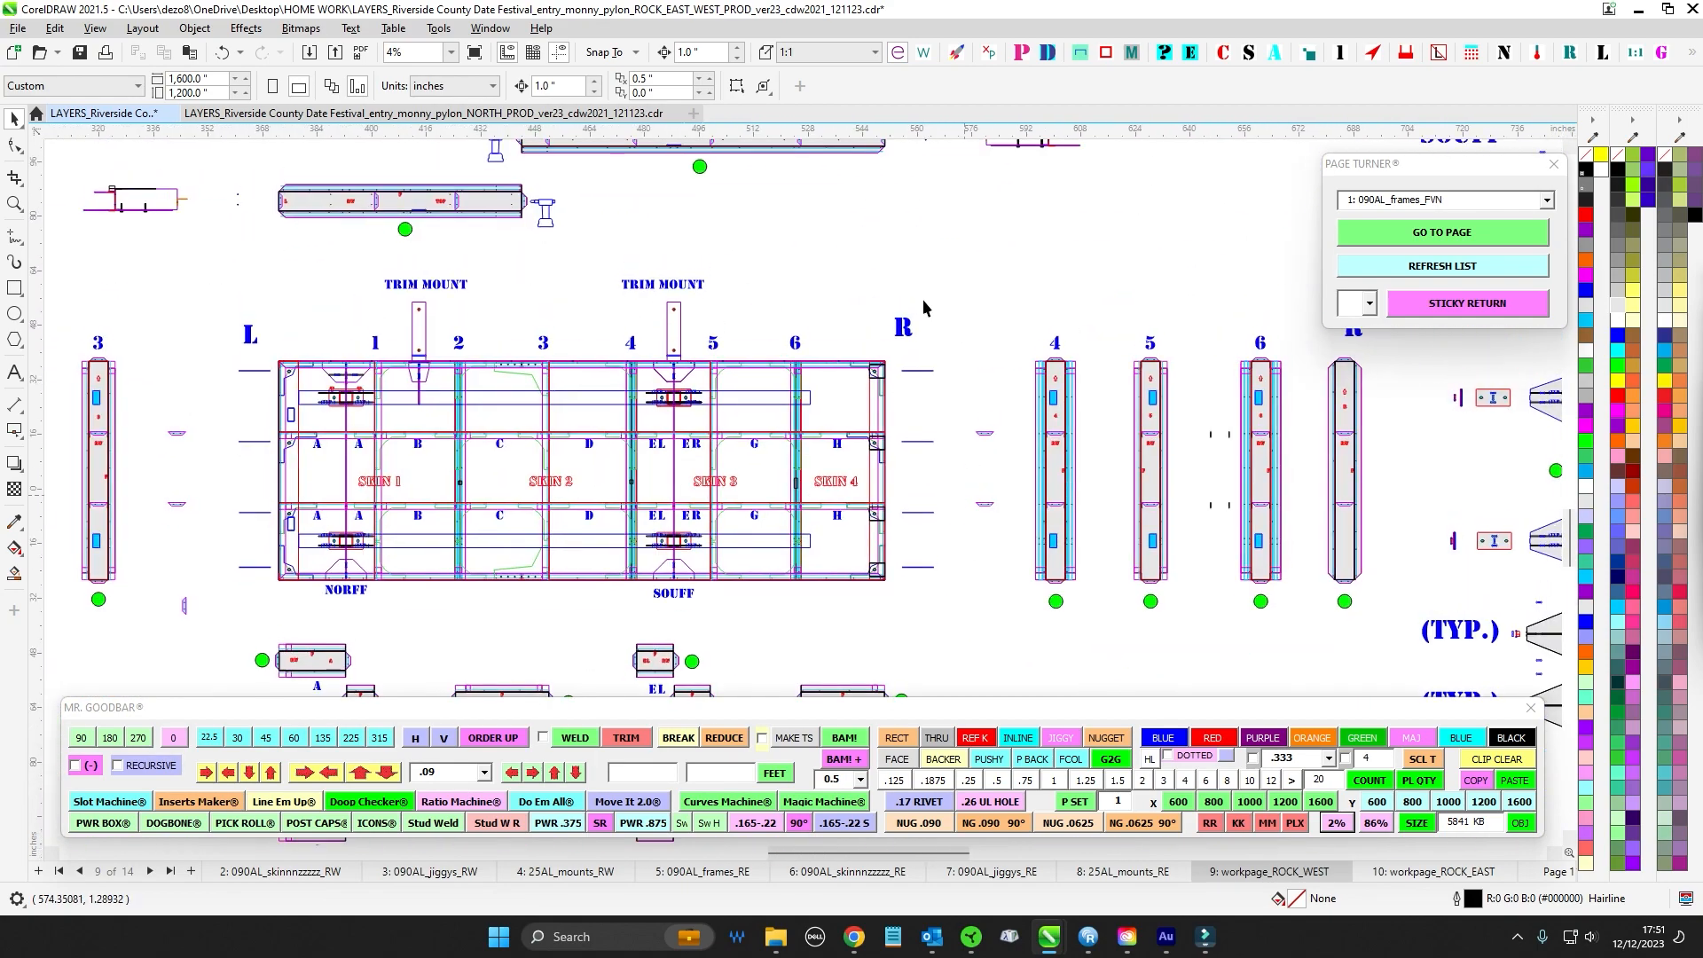
left_click_drag(1001, 237, 820, 545)
scroll(870, 373, "down", 2)
left_click_drag(1020, 342, 967, 794)
scroll(789, 514, "up", 2)
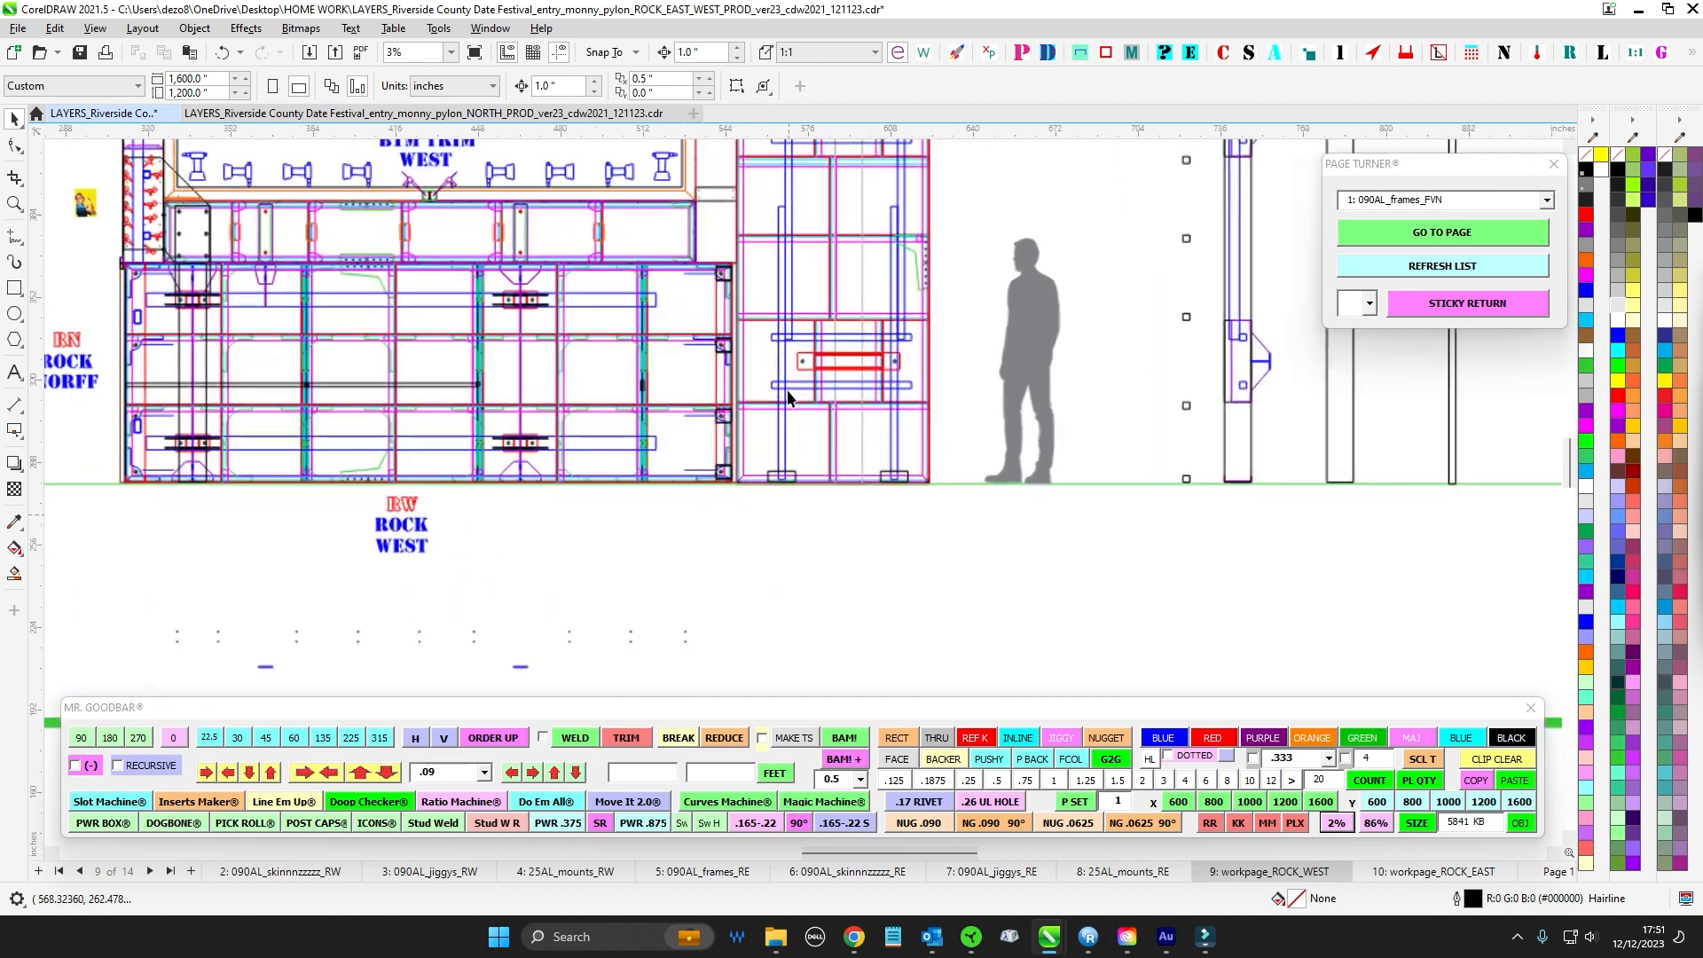
scroll(787, 396, "up", 2)
scroll(947, 418, "up", 1)
scroll(781, 316, "up", 1)
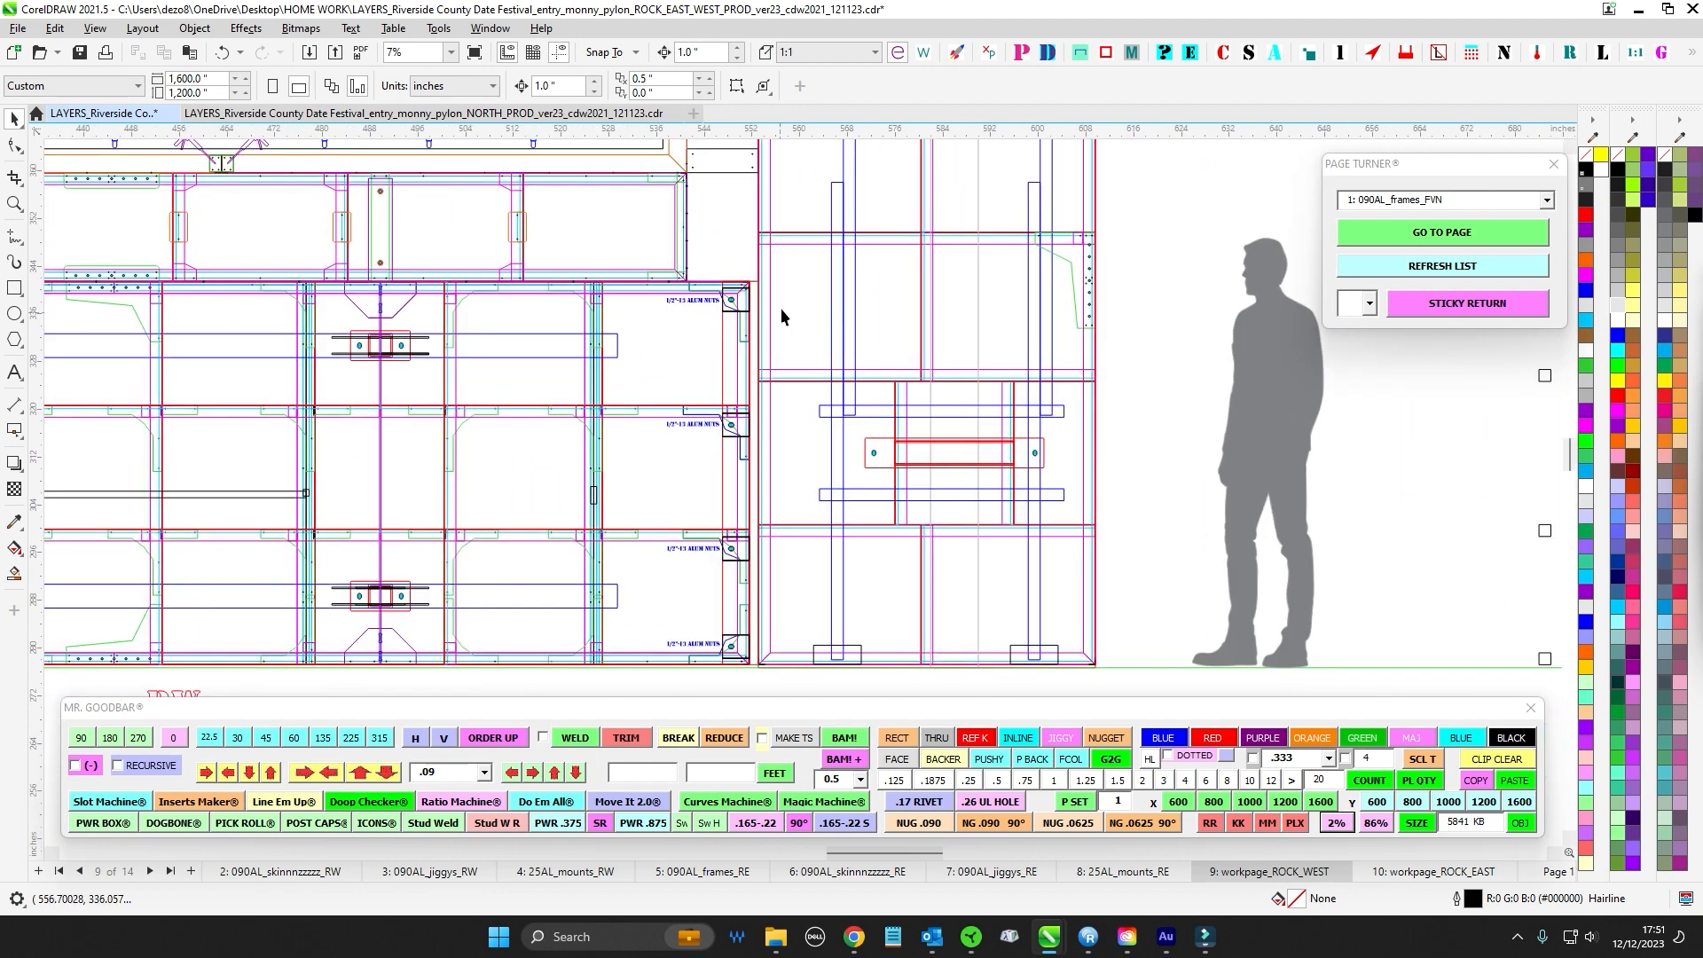
left_click_drag(712, 269, 796, 667)
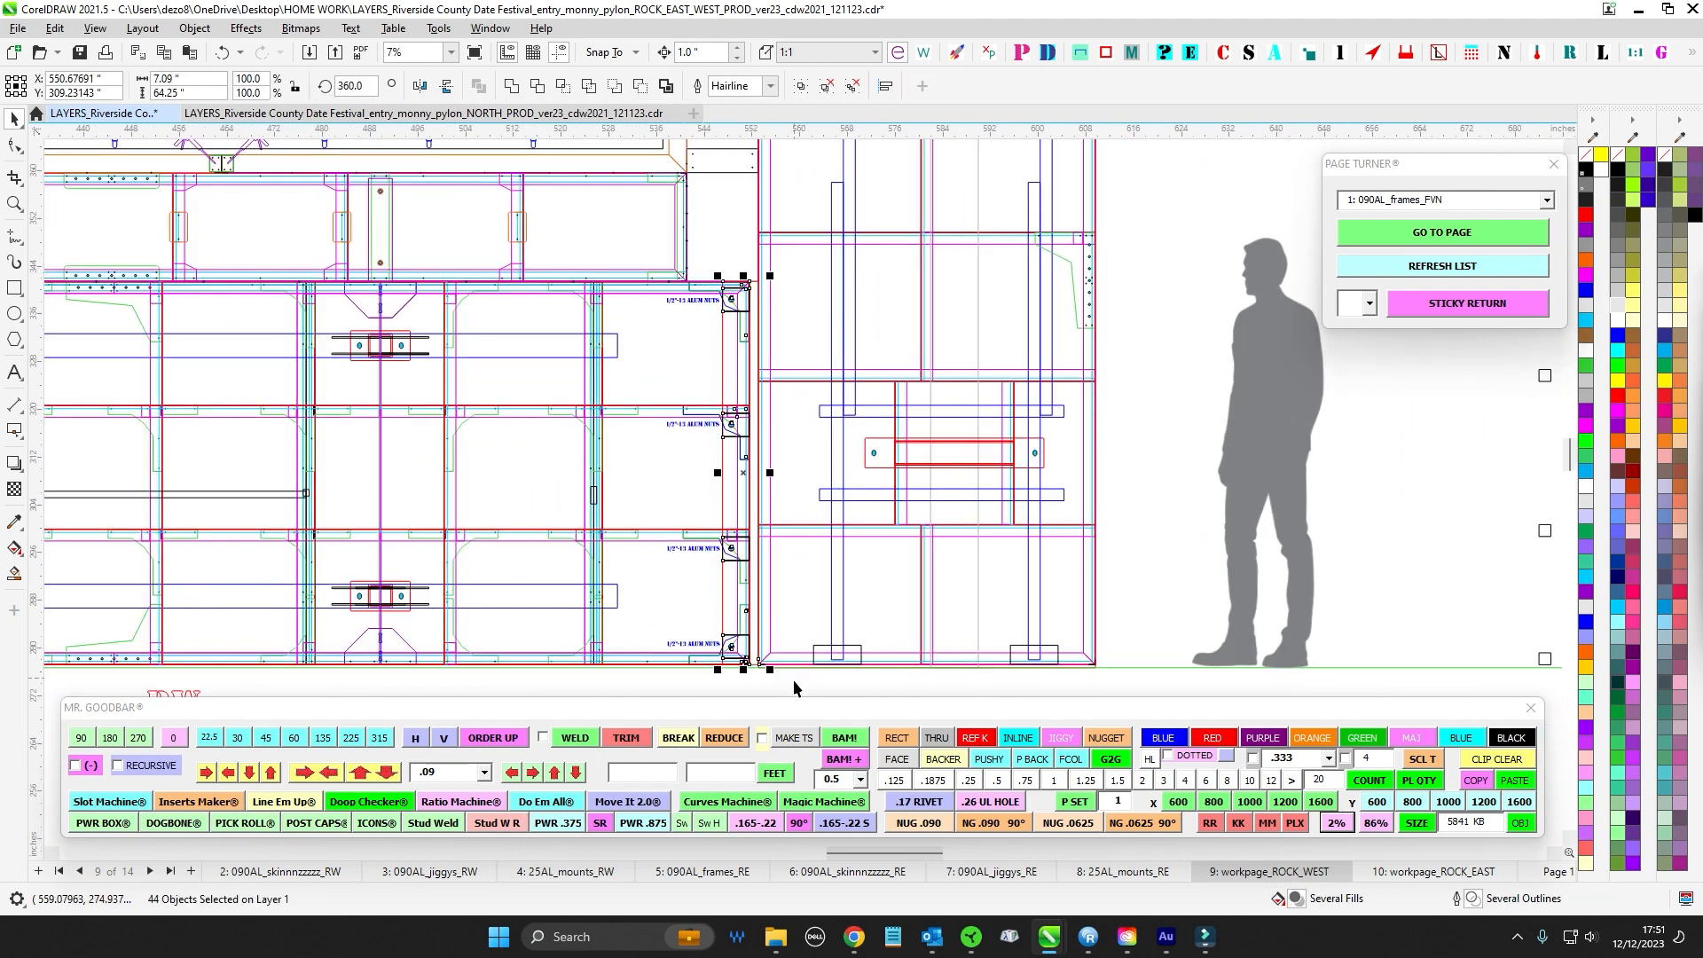
- Clear the selection, then reselect the right end frame with its 1/2"-13 nut gussets in the Rock West elevation
scroll(722, 238, "up", 2)
left_click(722, 238)
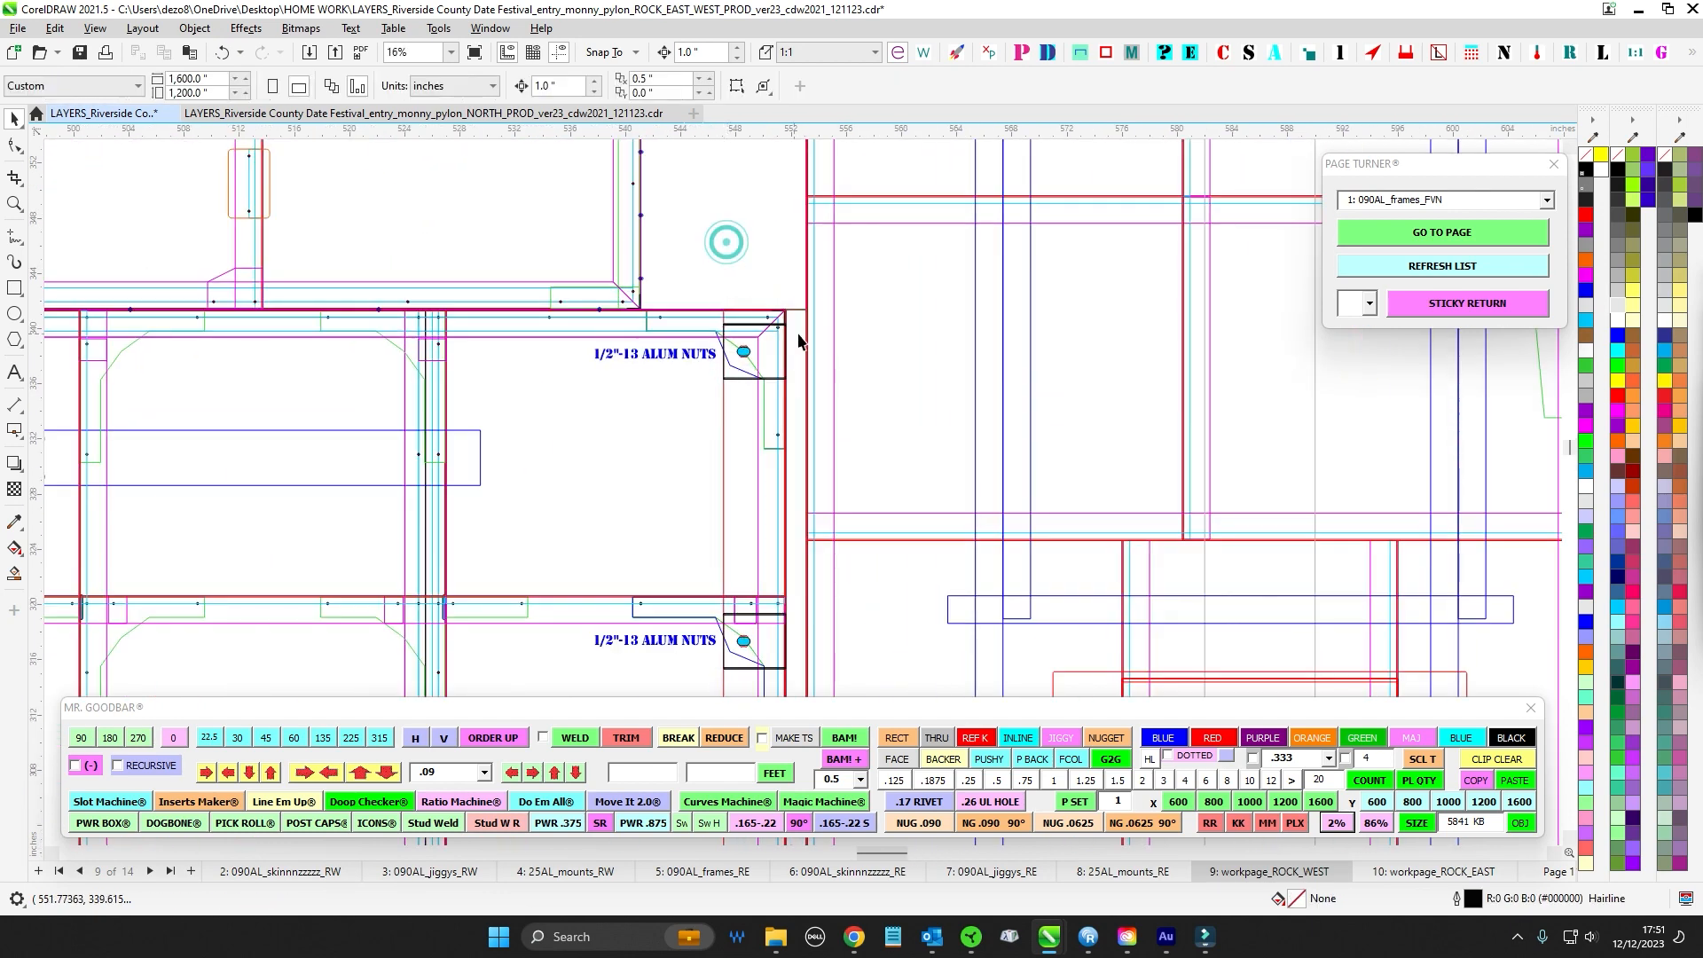
scroll(791, 330, "down", 3)
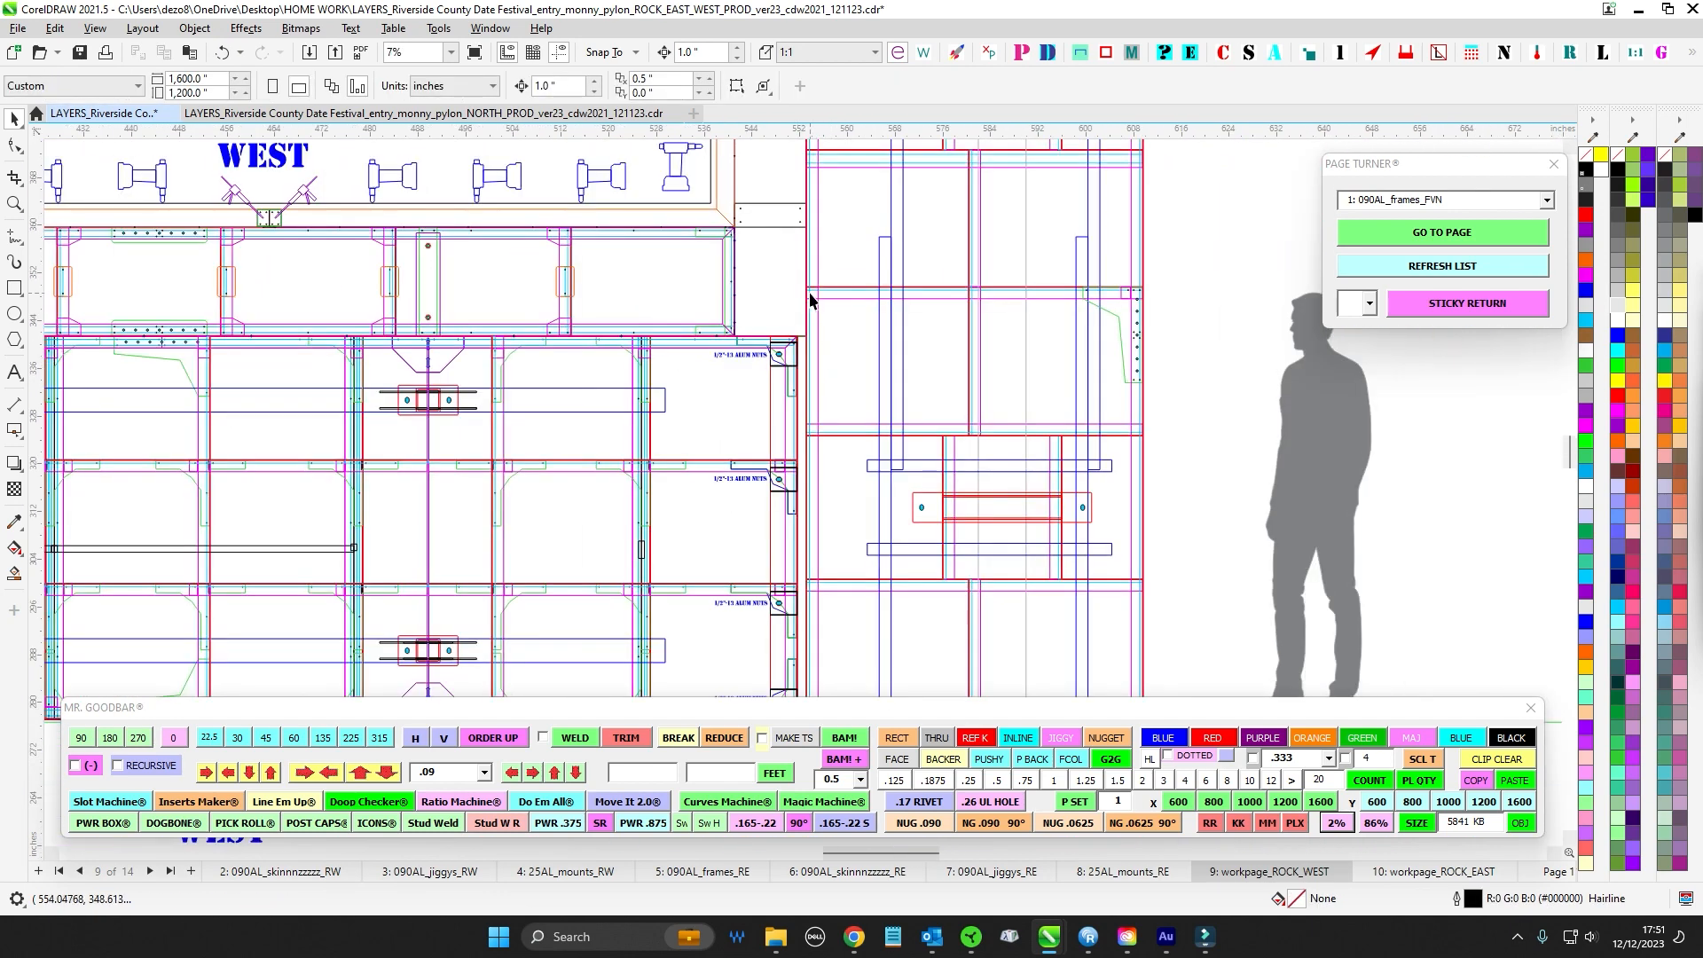
left_click_drag(843, 603, 847, 623)
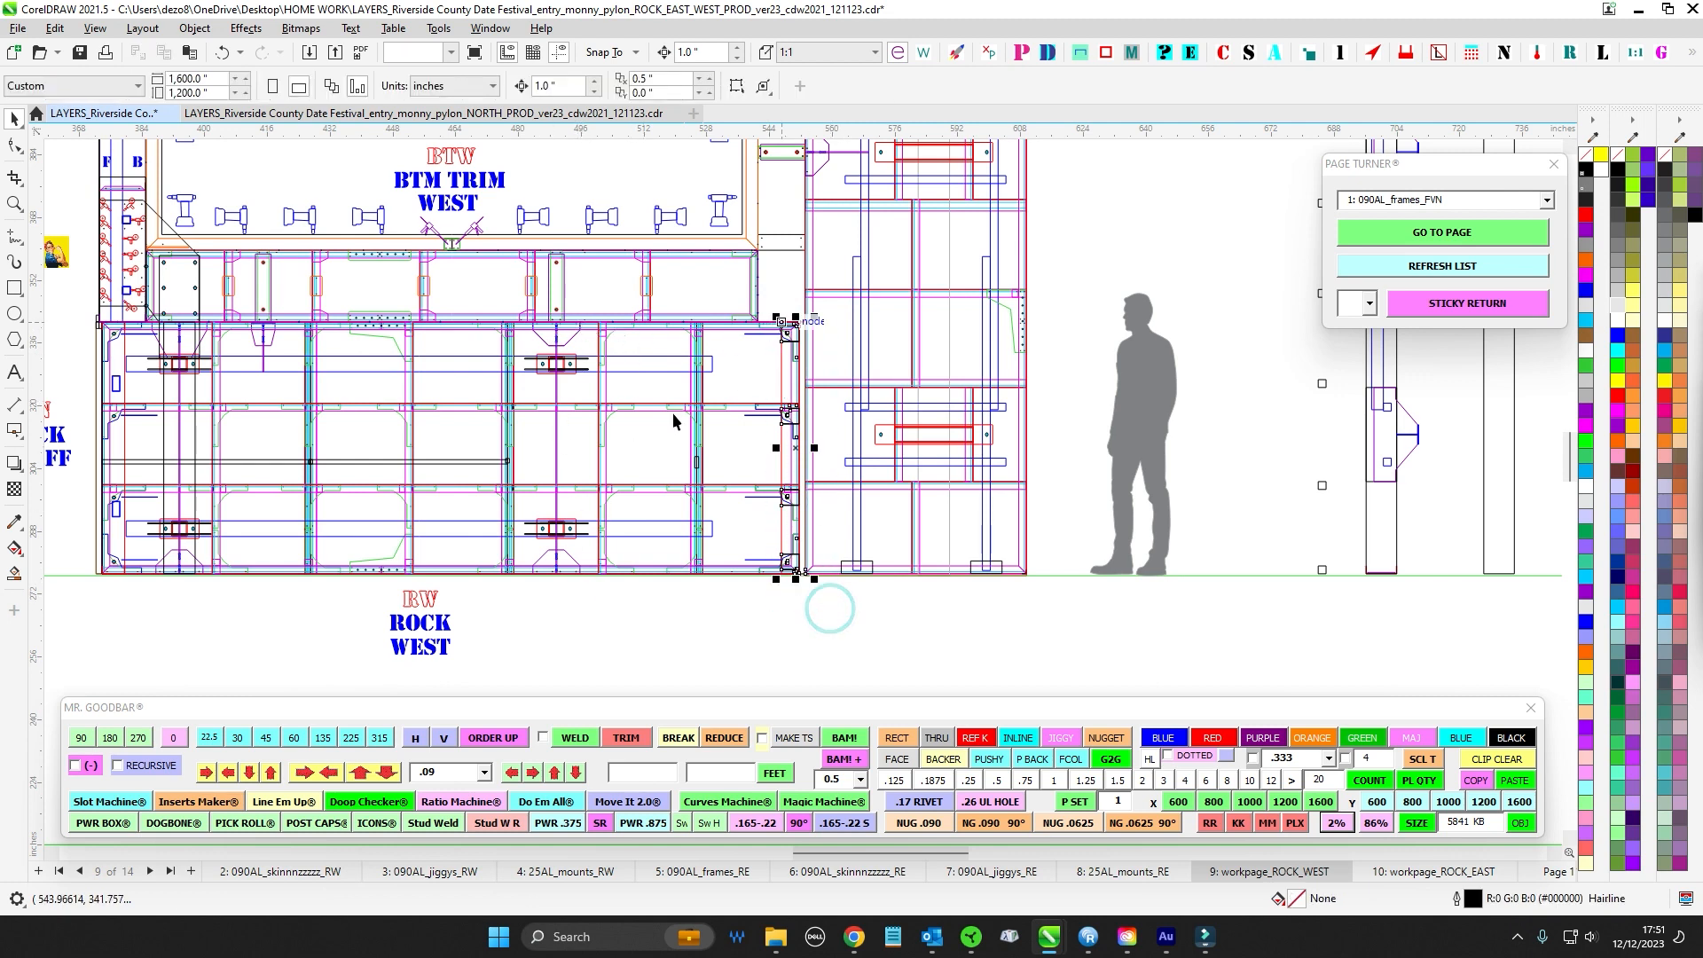
left_click_drag(537, 627, 572, 507)
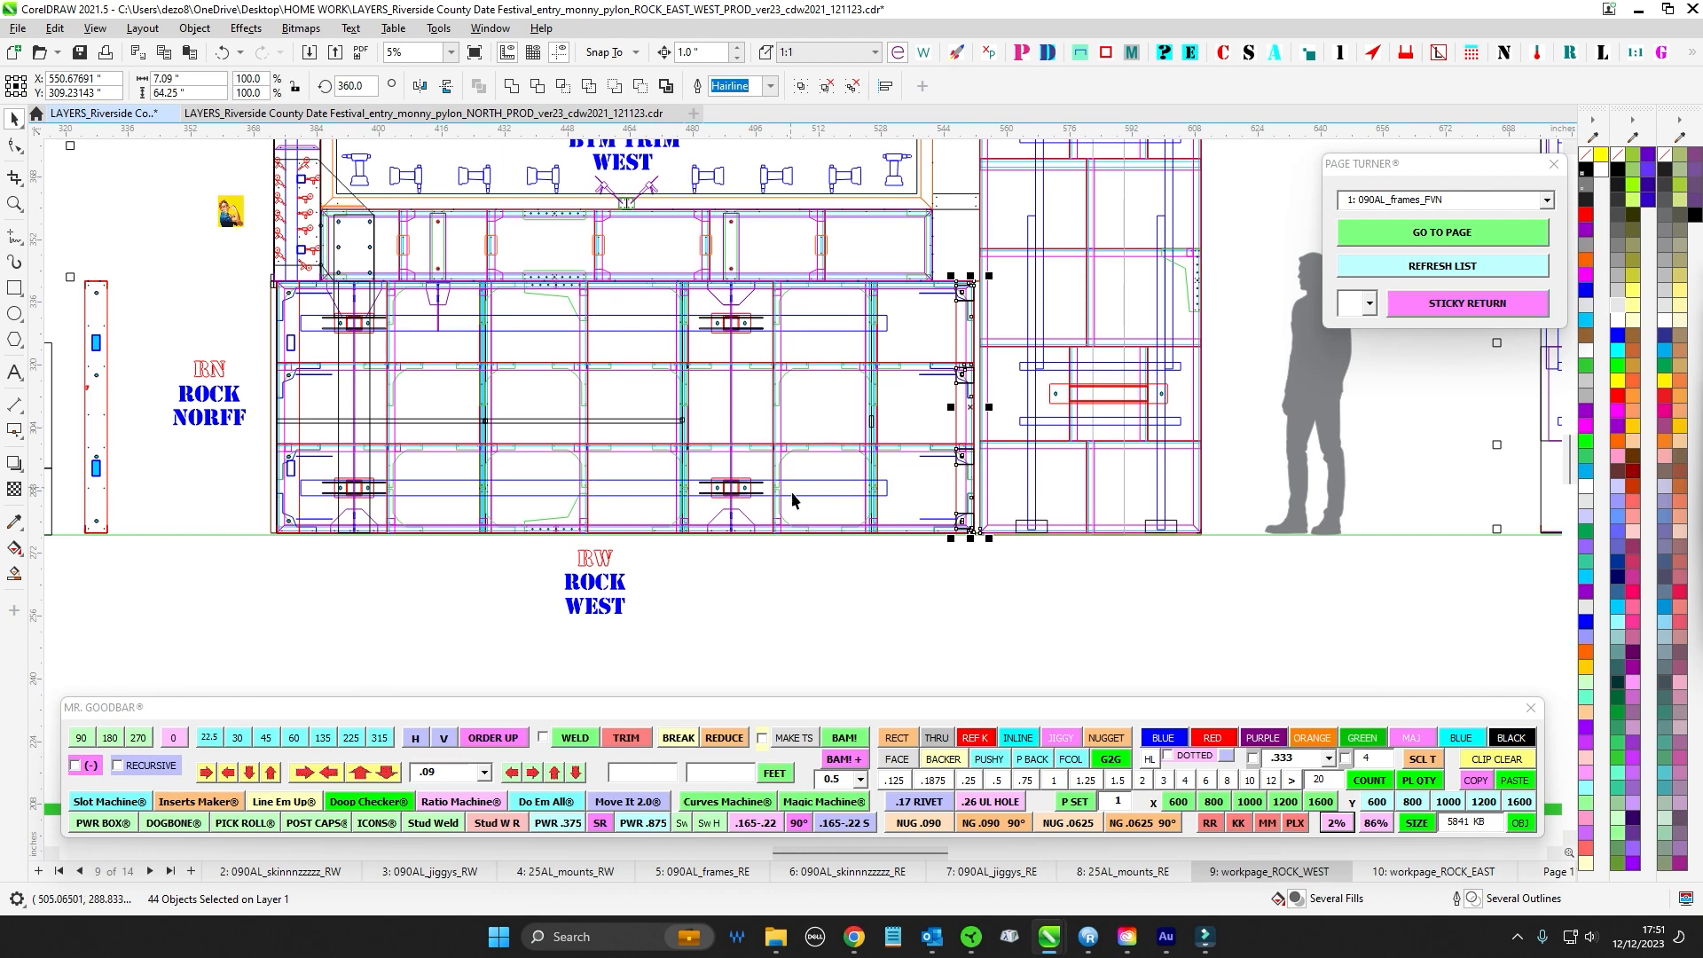
left_click_drag(685, 584, 448, 594)
left_click(716, 616)
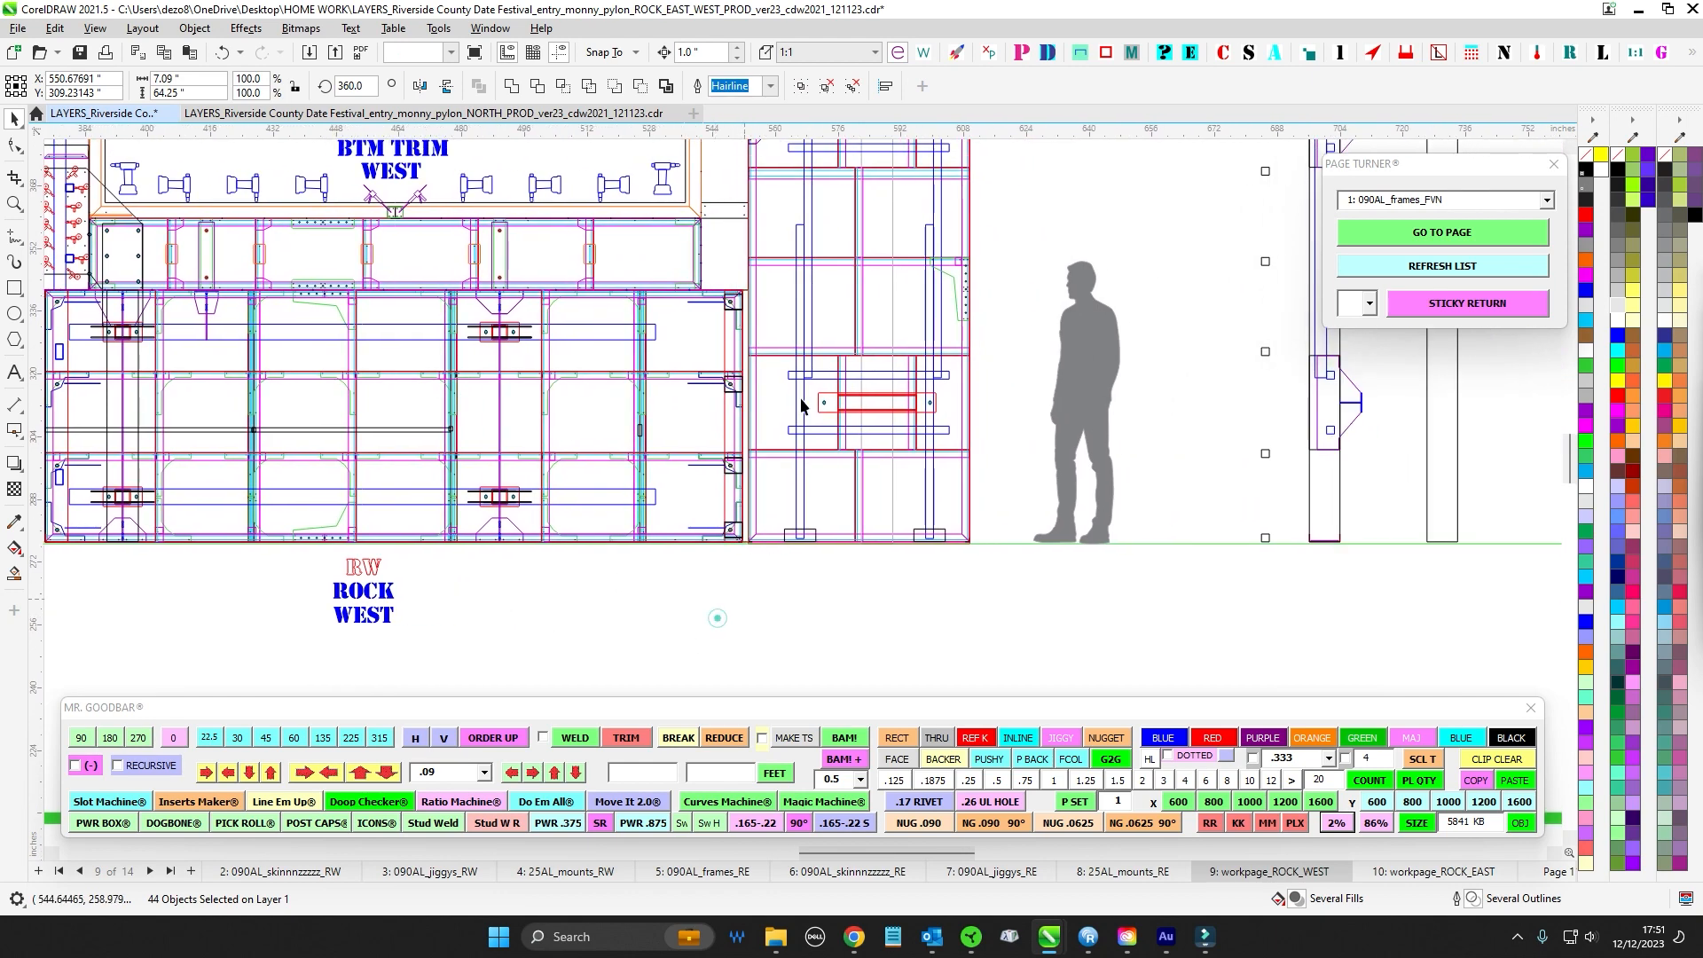
scroll(807, 389, "down", 1)
- Select the MVW Main Vert West label beside the tall column of the west elevation
left_click_drag(992, 244, 883, 583)
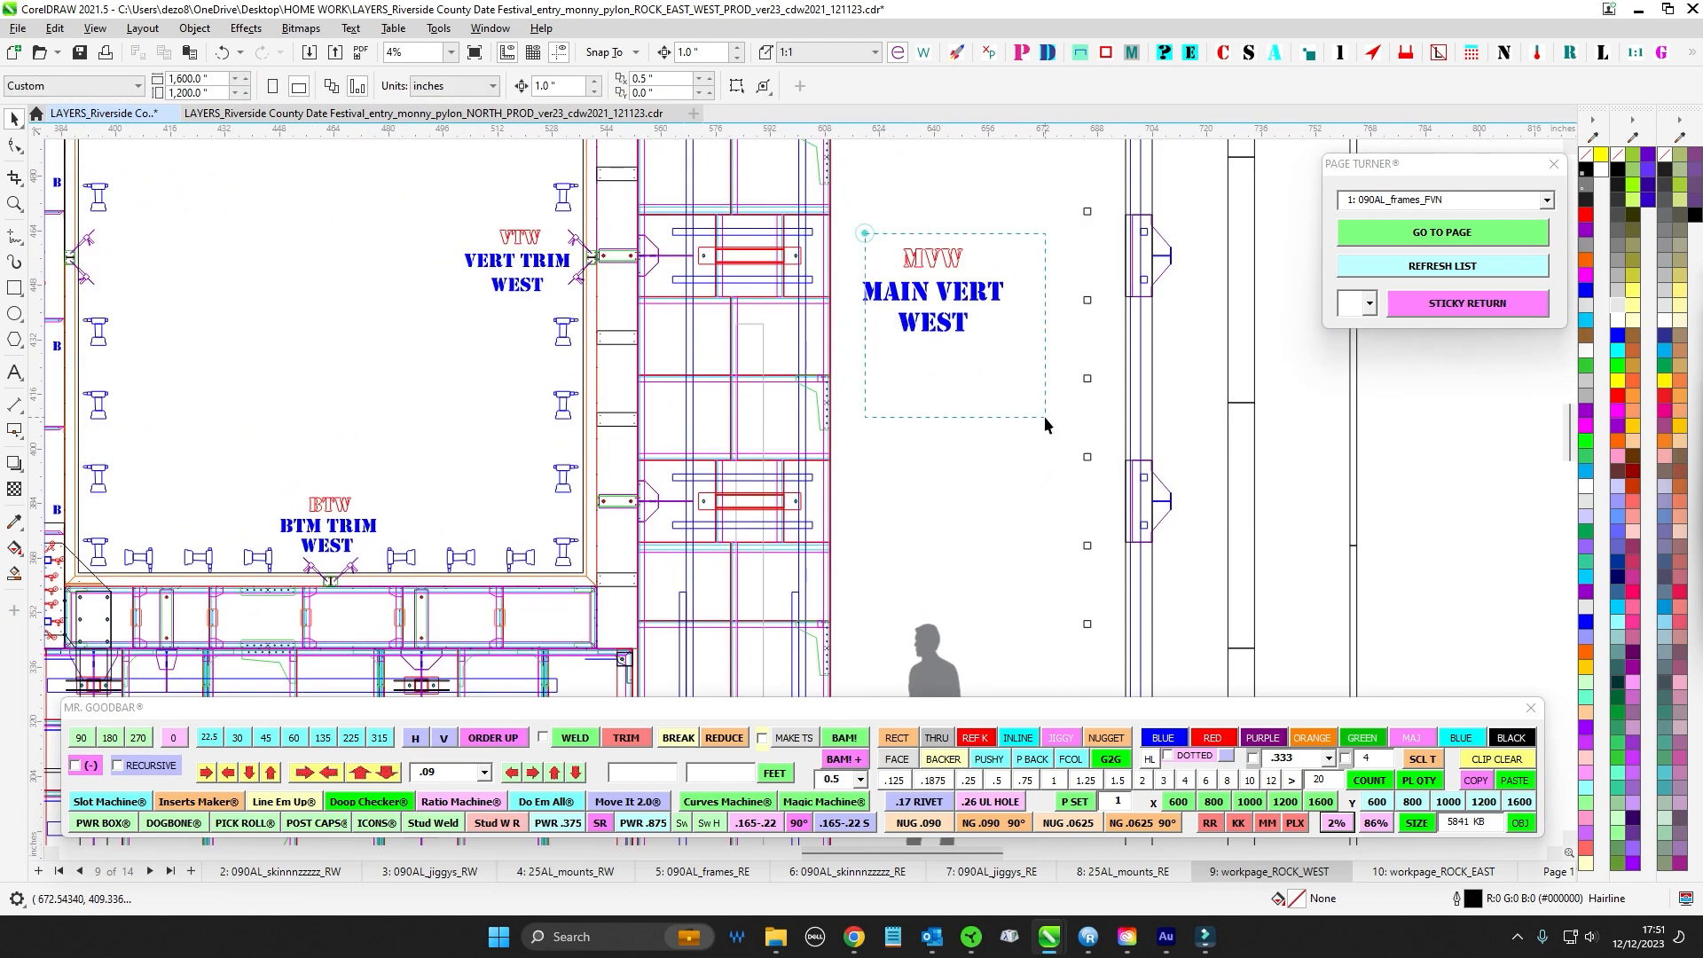
left_click_drag(1045, 417, 1045, 421)
left_click_drag(979, 493, 1035, 343)
scroll(1035, 343, "down", 1)
scroll(839, 184, "up", 5)
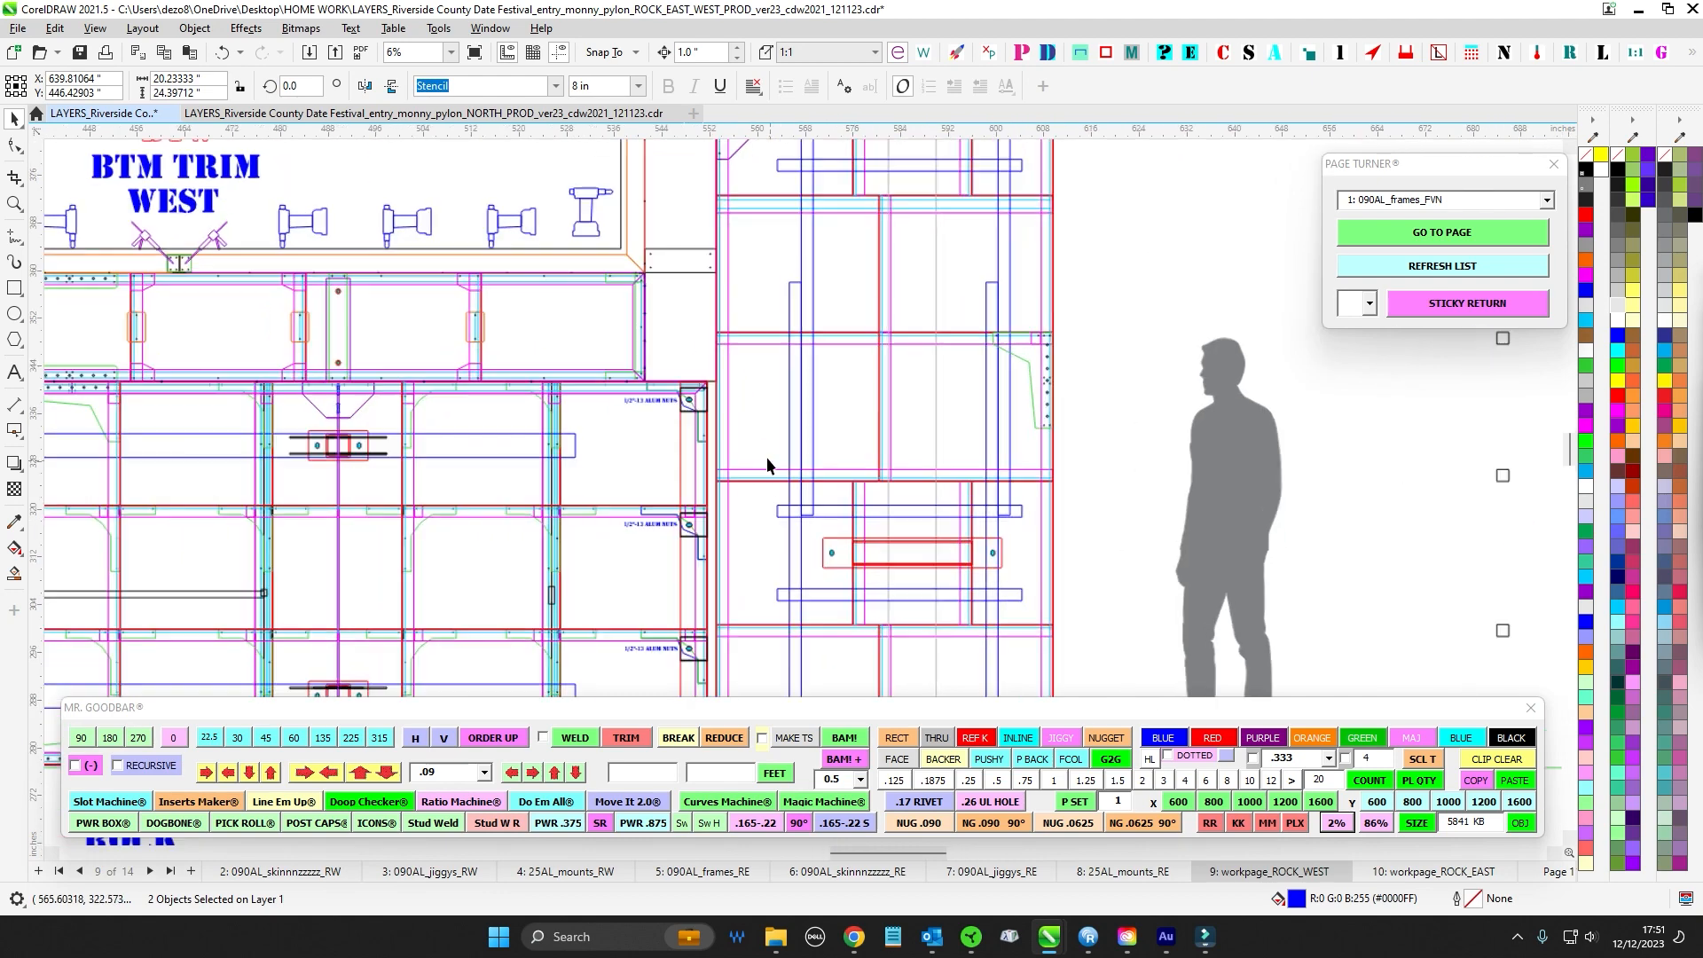
- Replace the label selection with the right end frame and corner gussets of the Rock West section
scroll(641, 330, "down", 1)
left_click(639, 327)
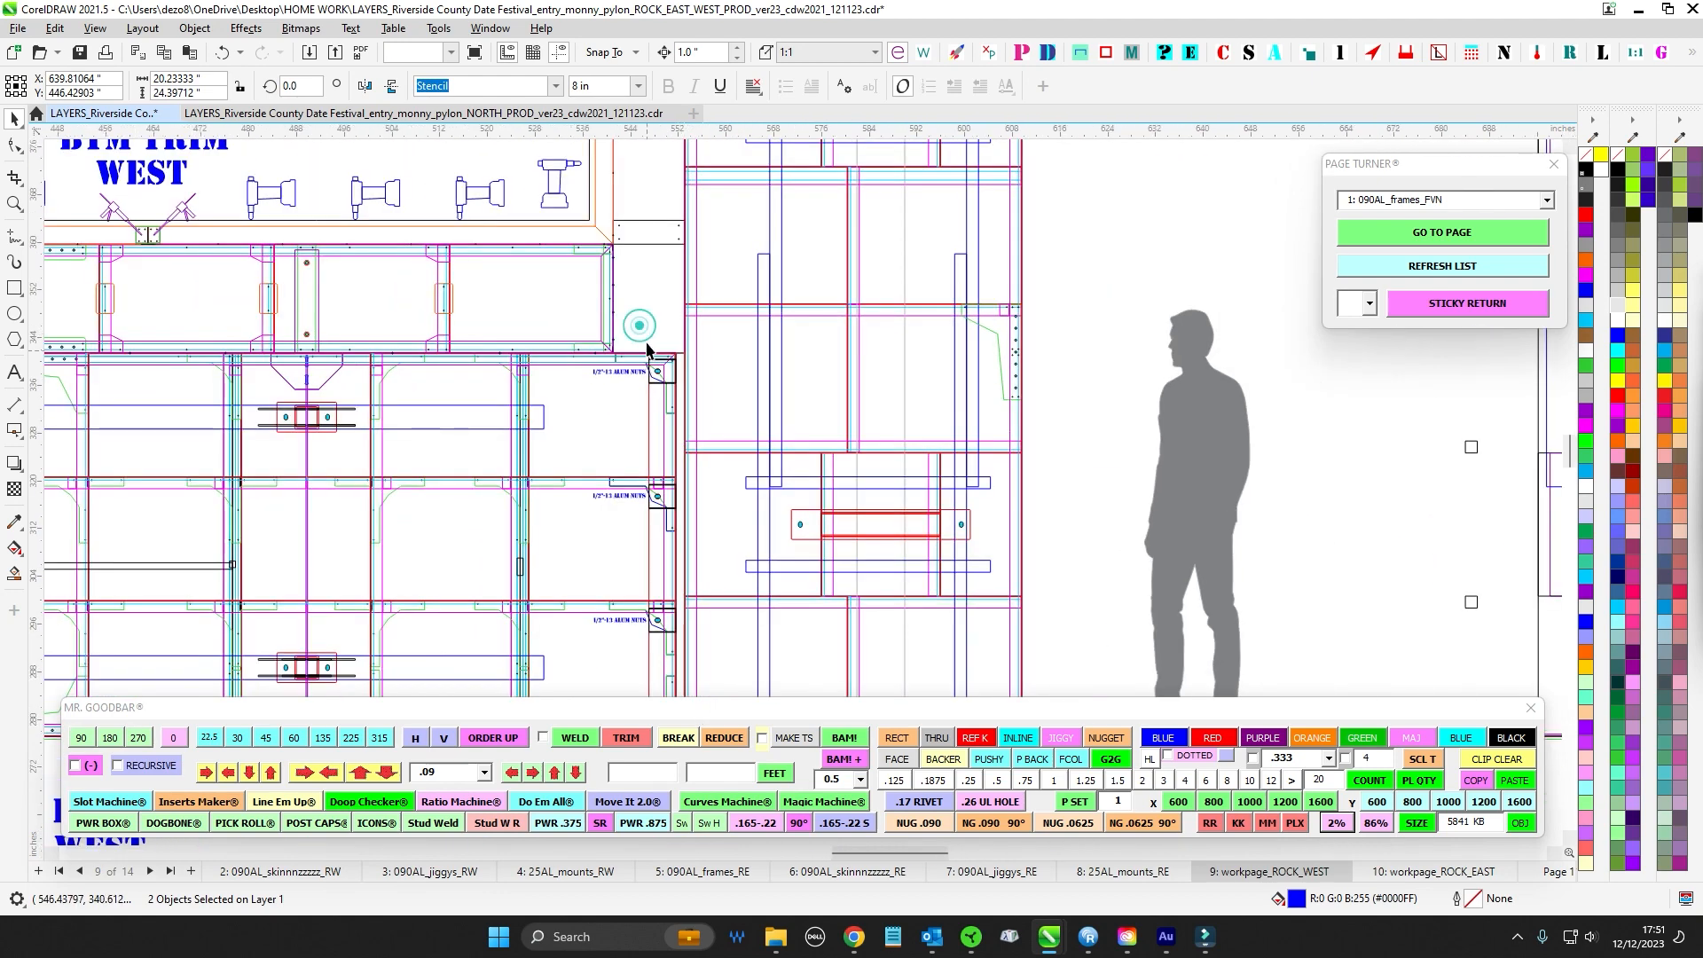
scroll(641, 327, "down", 1)
left_click_drag(645, 319, 696, 654)
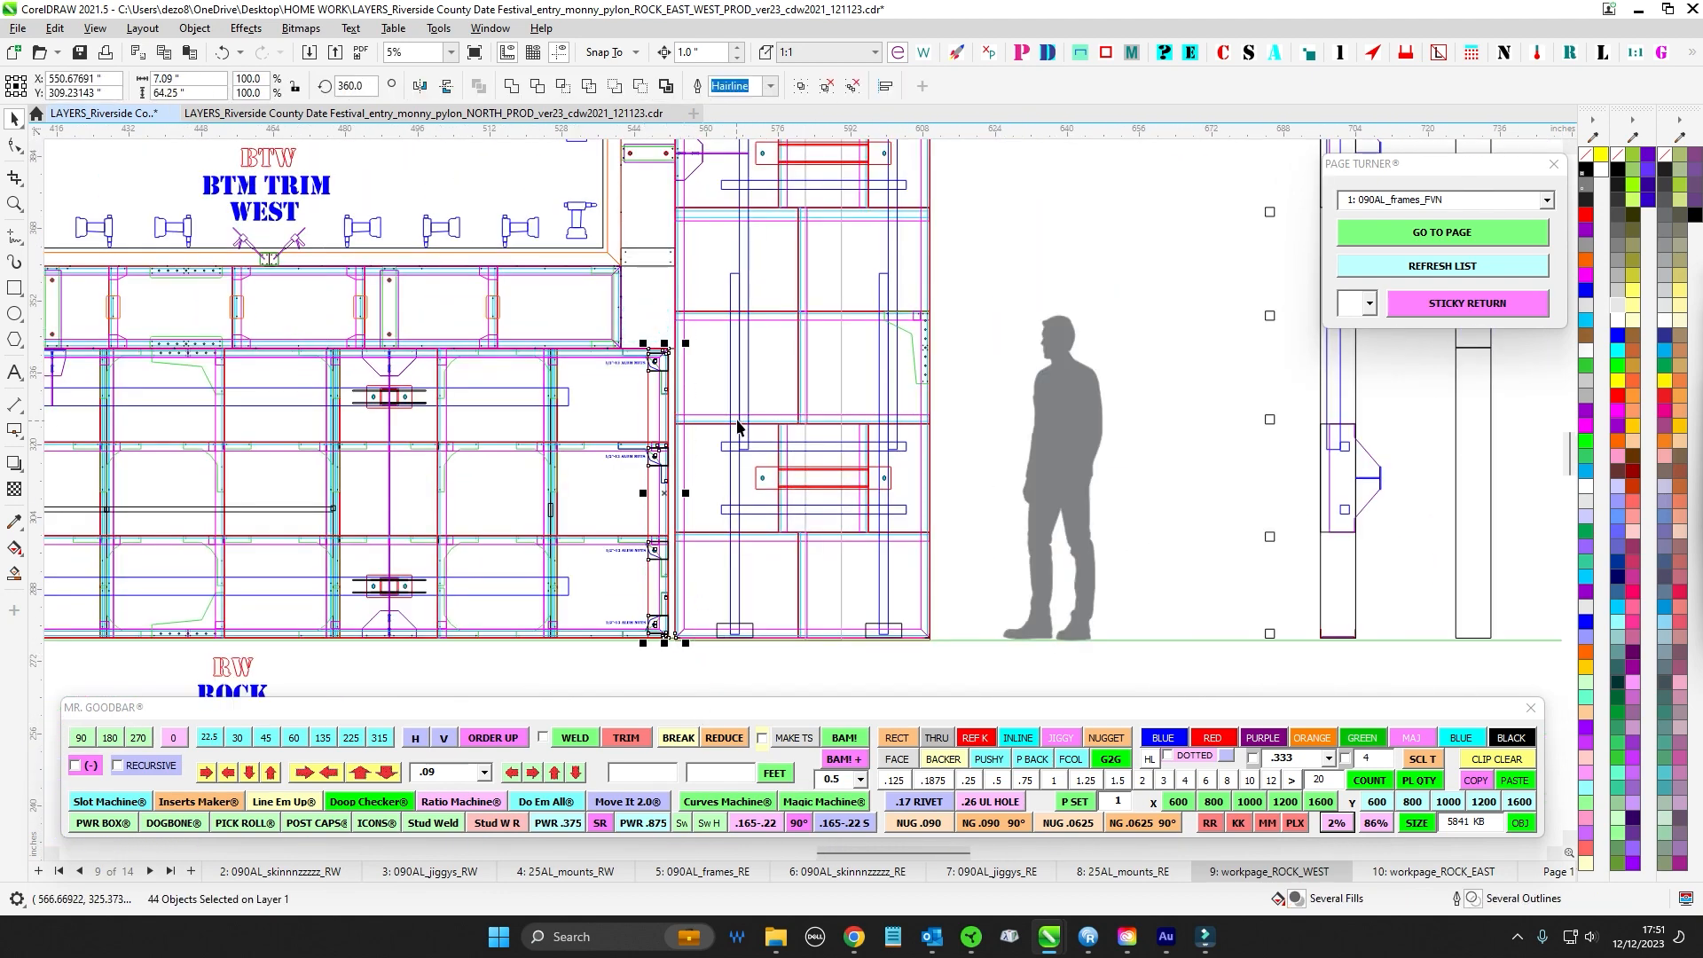
- Examine the Main Vert West column's mounting brackets and their connections to the vertical trim
scroll(744, 425, "down", 2)
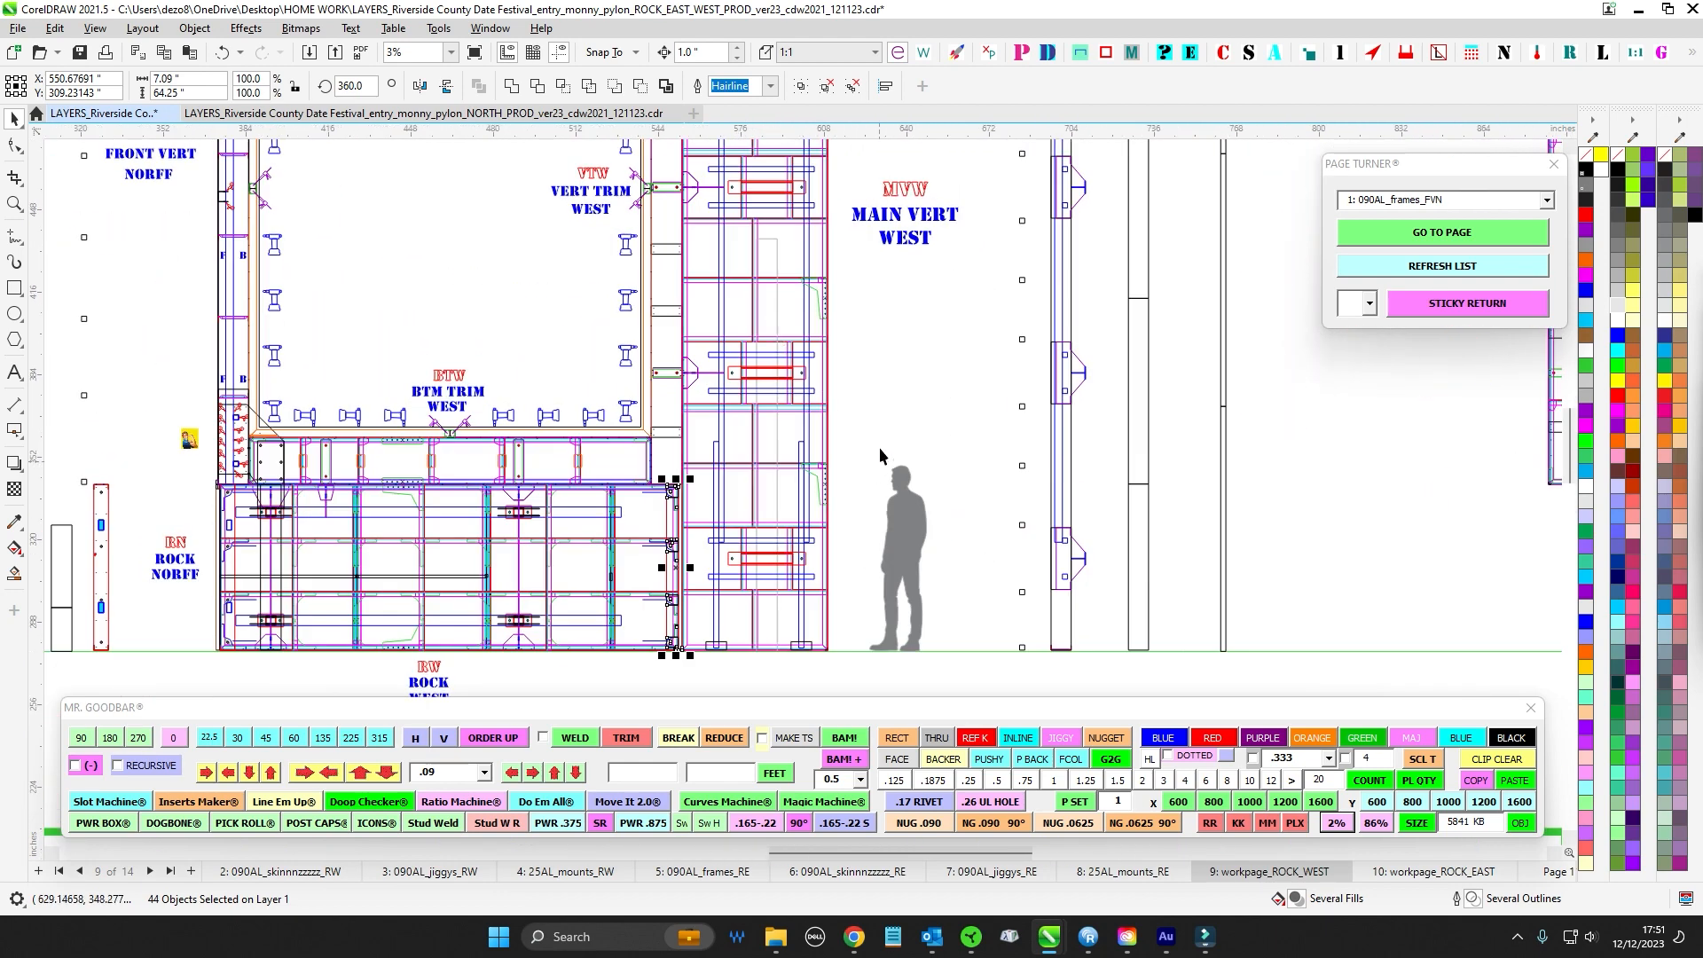
left_click_drag(910, 366, 977, 418)
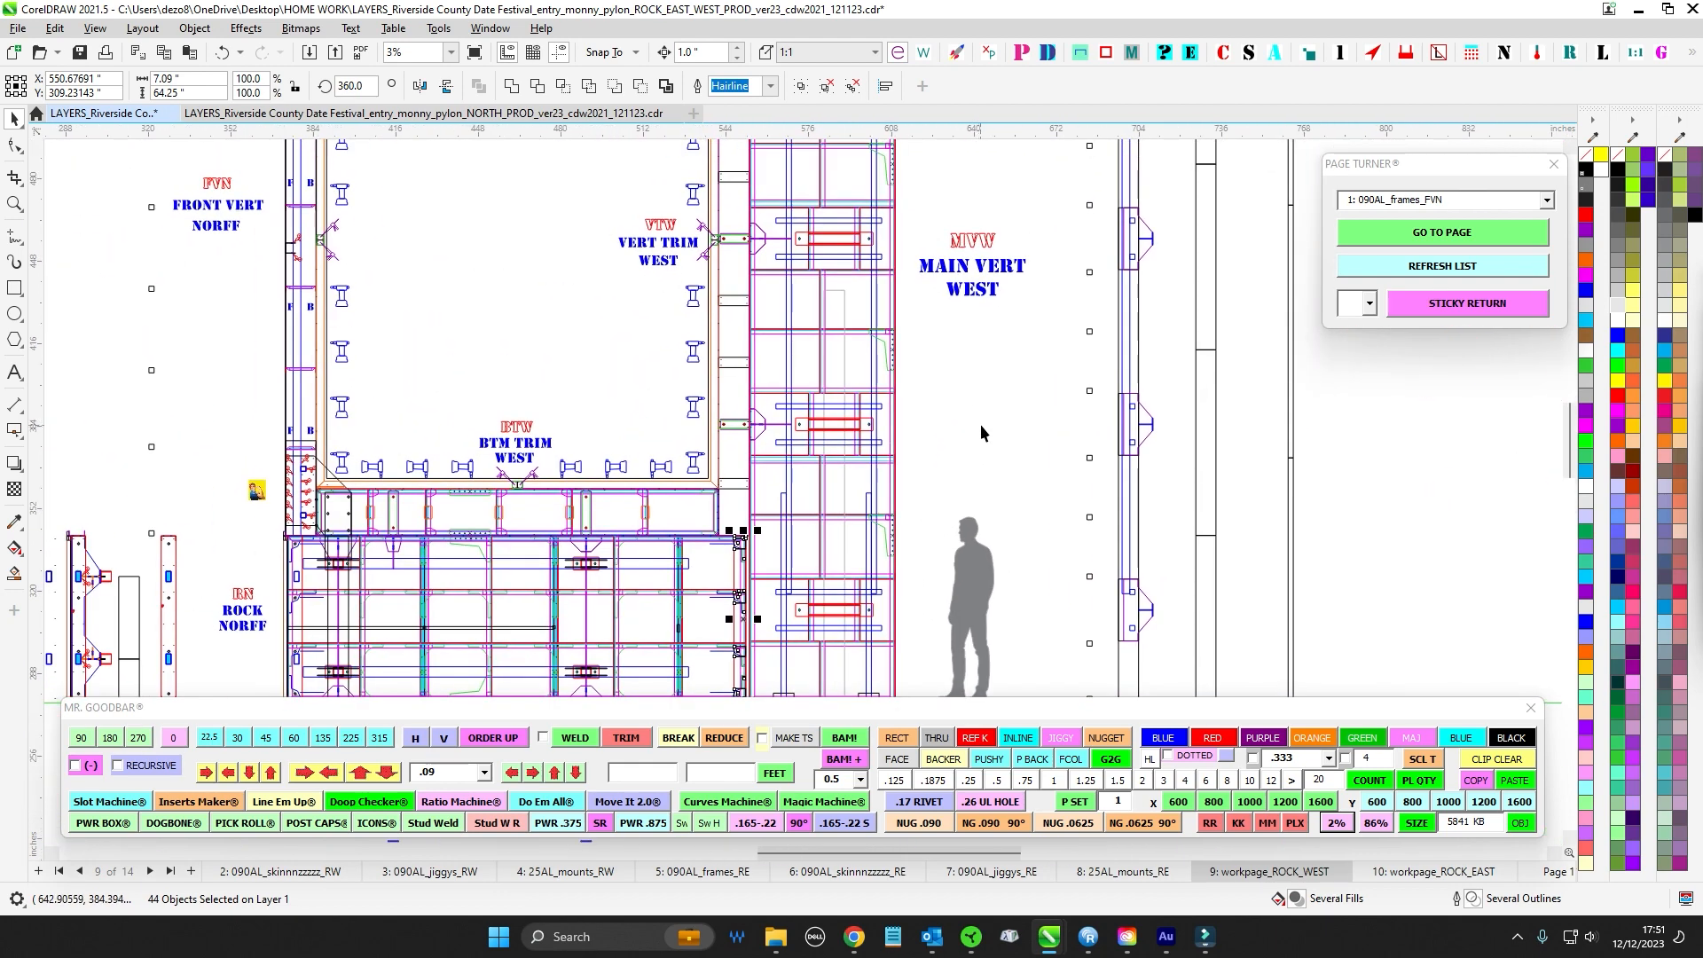
scroll(917, 419, "up", 3)
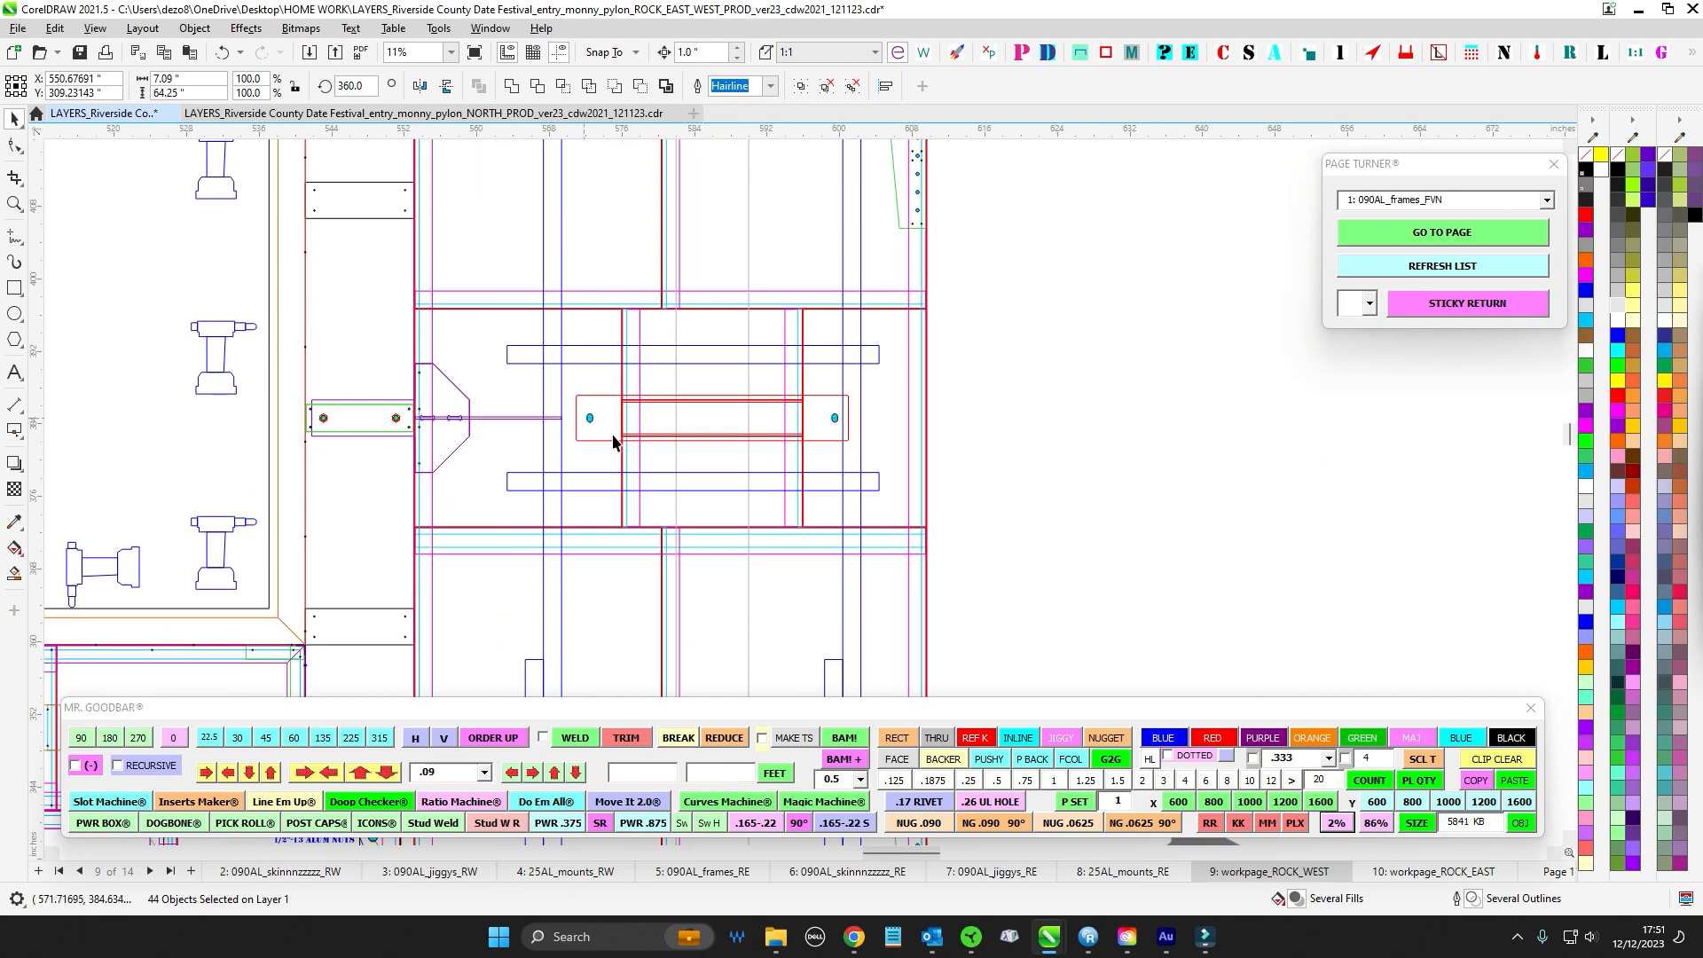
scroll(923, 470, "down", 3)
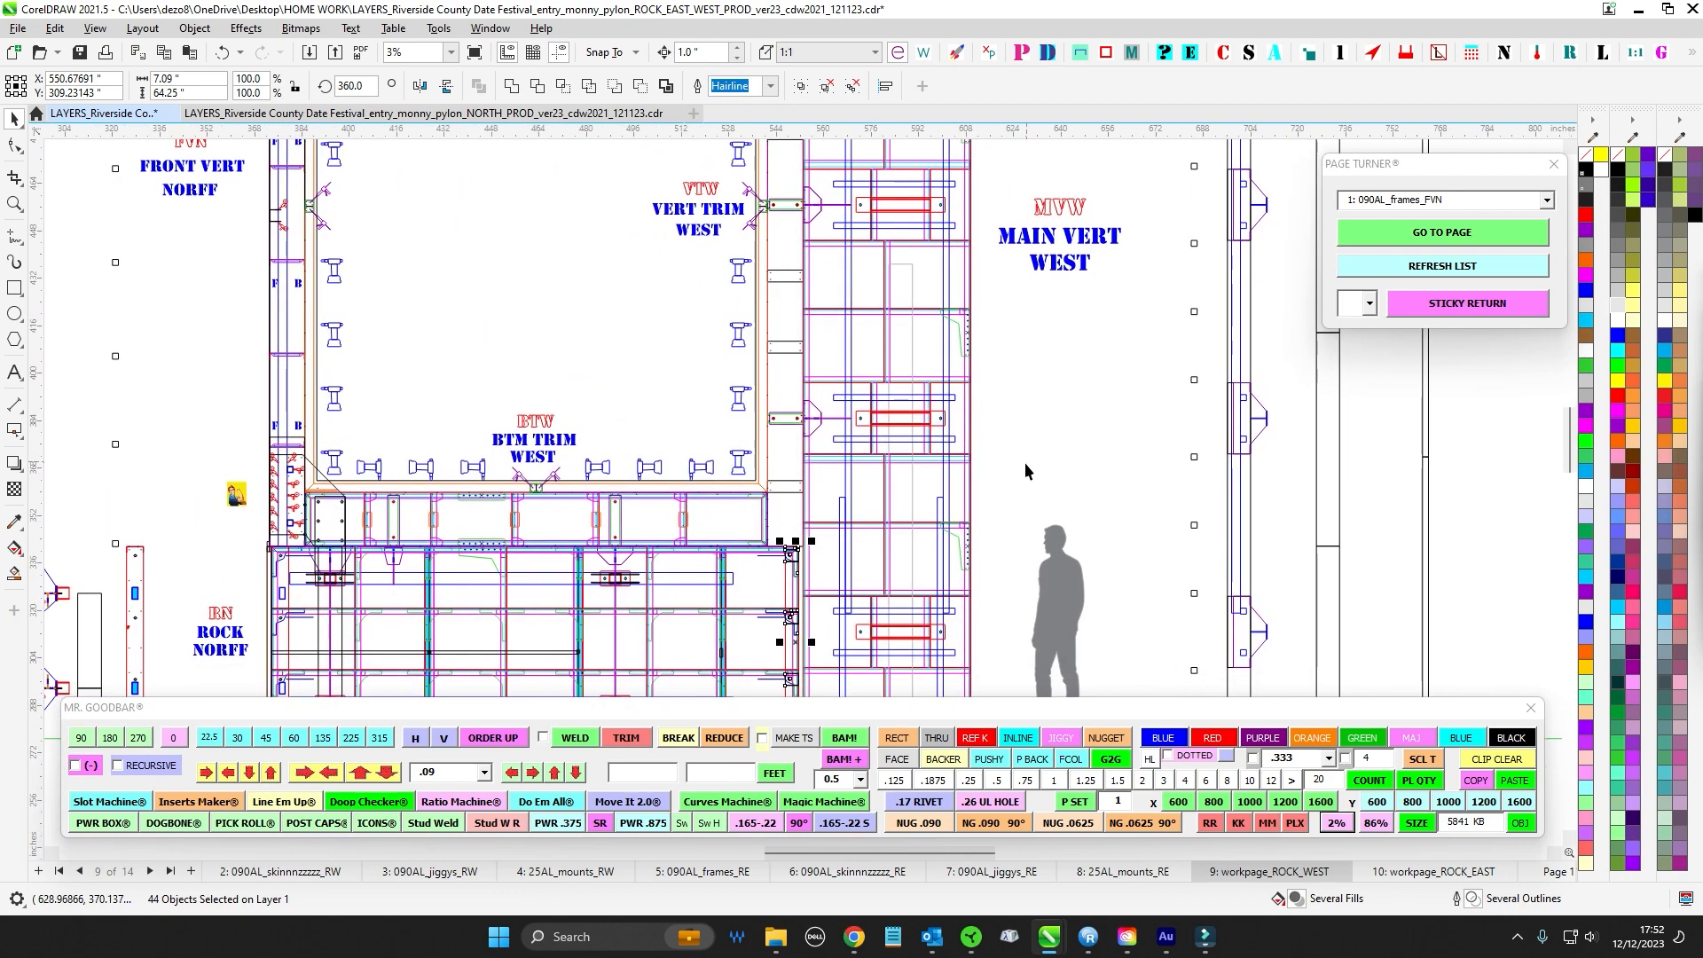
left_click_drag(1074, 401, 1141, 489)
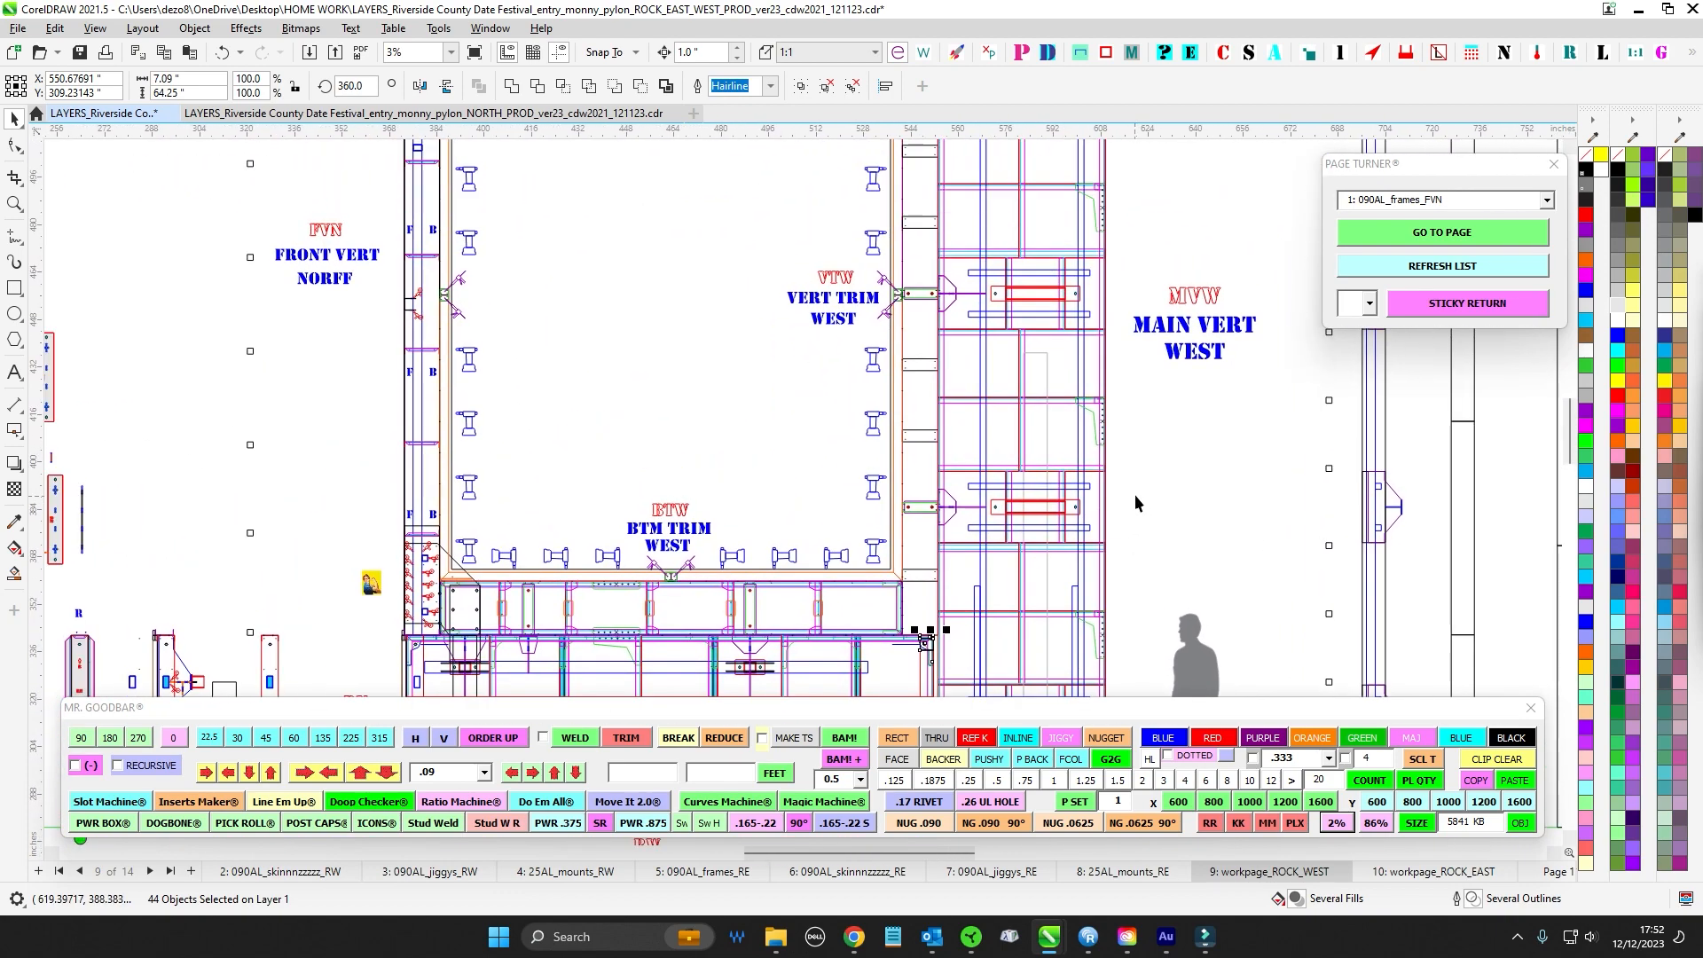
scroll(891, 522, "up", 3)
scroll(893, 512, "down", 4)
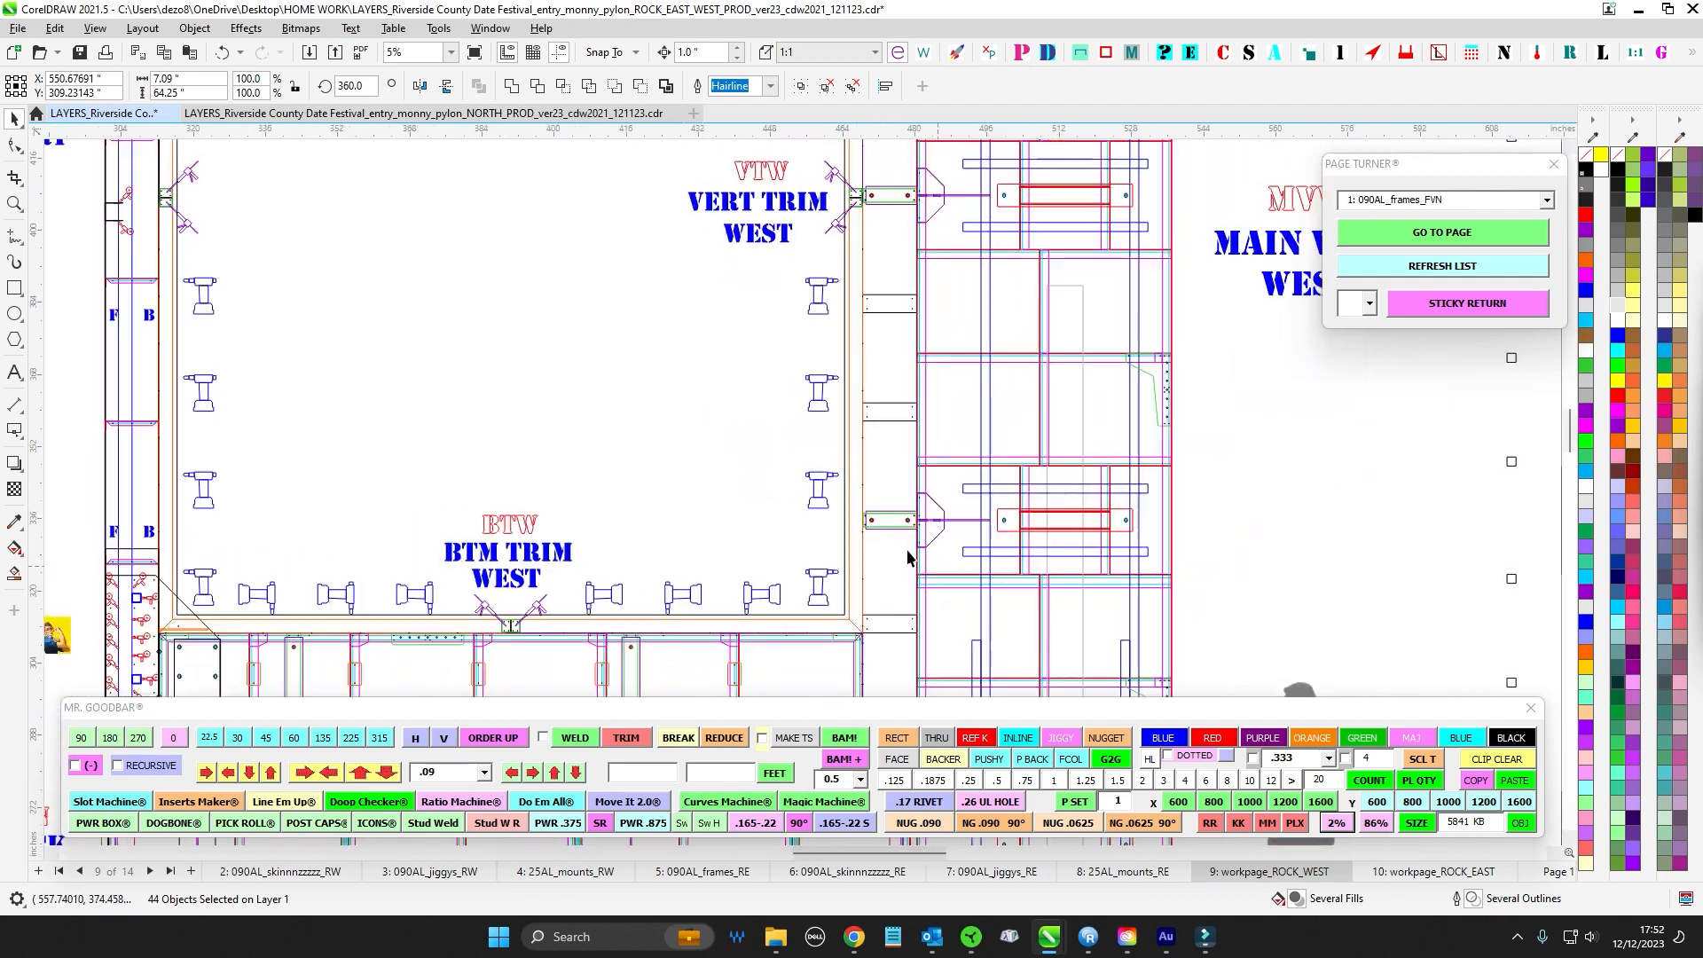
scroll(853, 568, "up", 2)
scroll(854, 568, "down", 2)
scroll(854, 628, "down", 2)
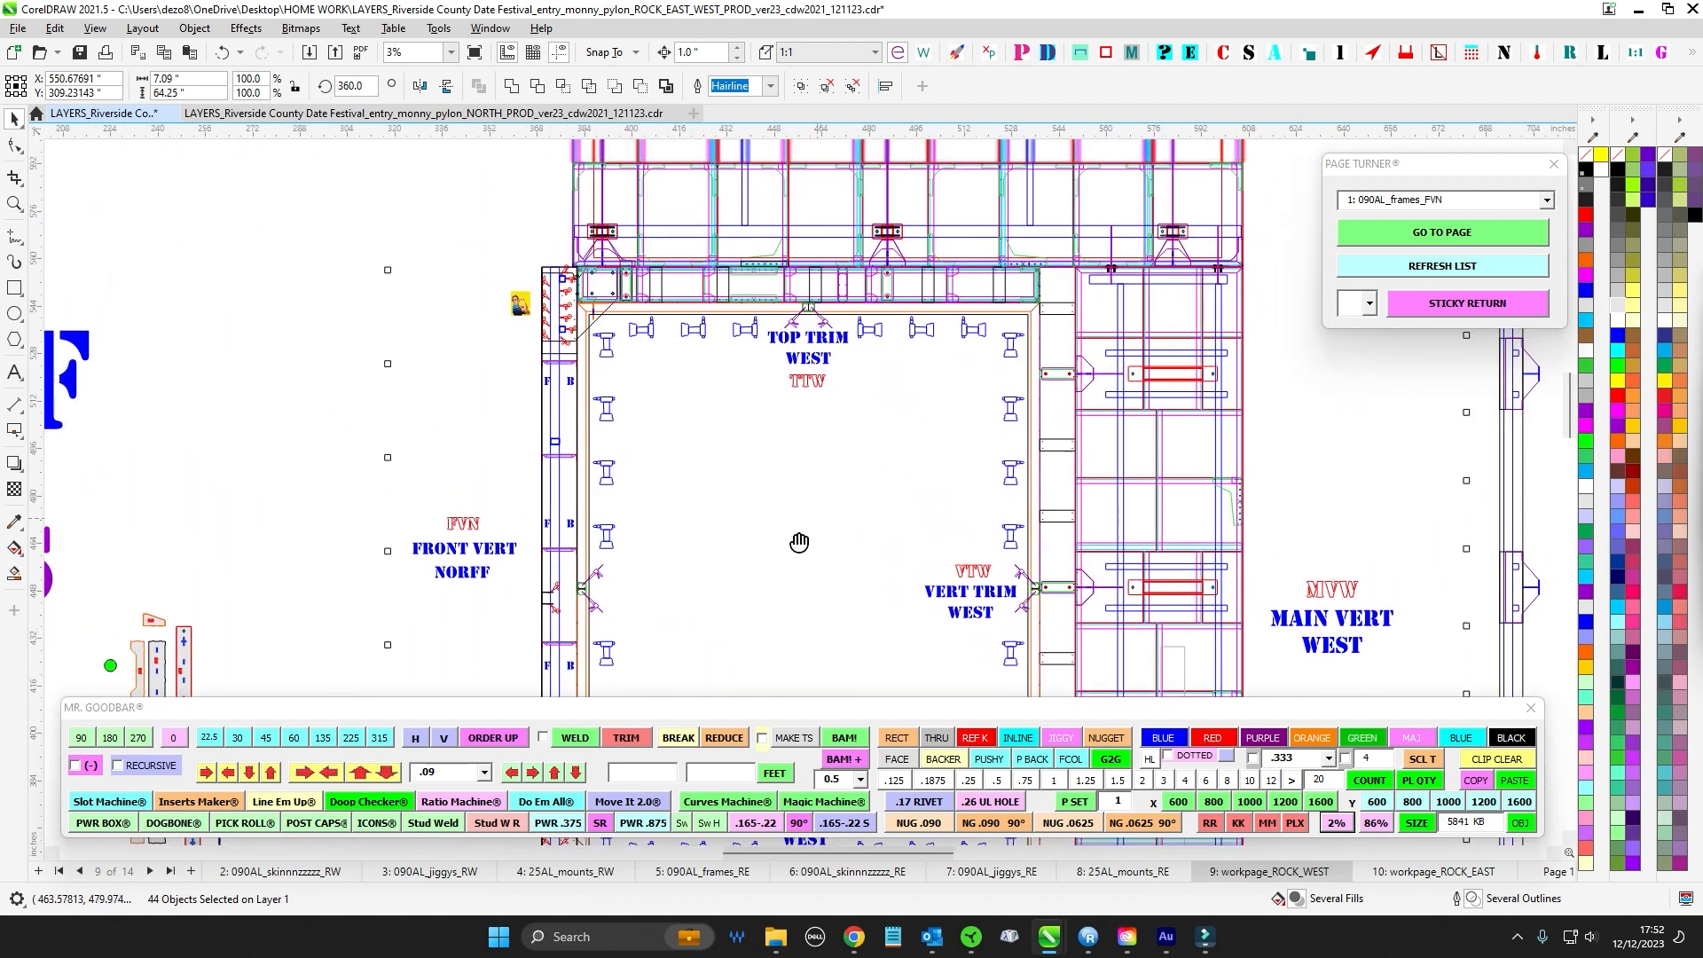
- Examine the west elevation from the crown and trim surround down to the Rock West base
left_click_drag(795, 557, 705, 504)
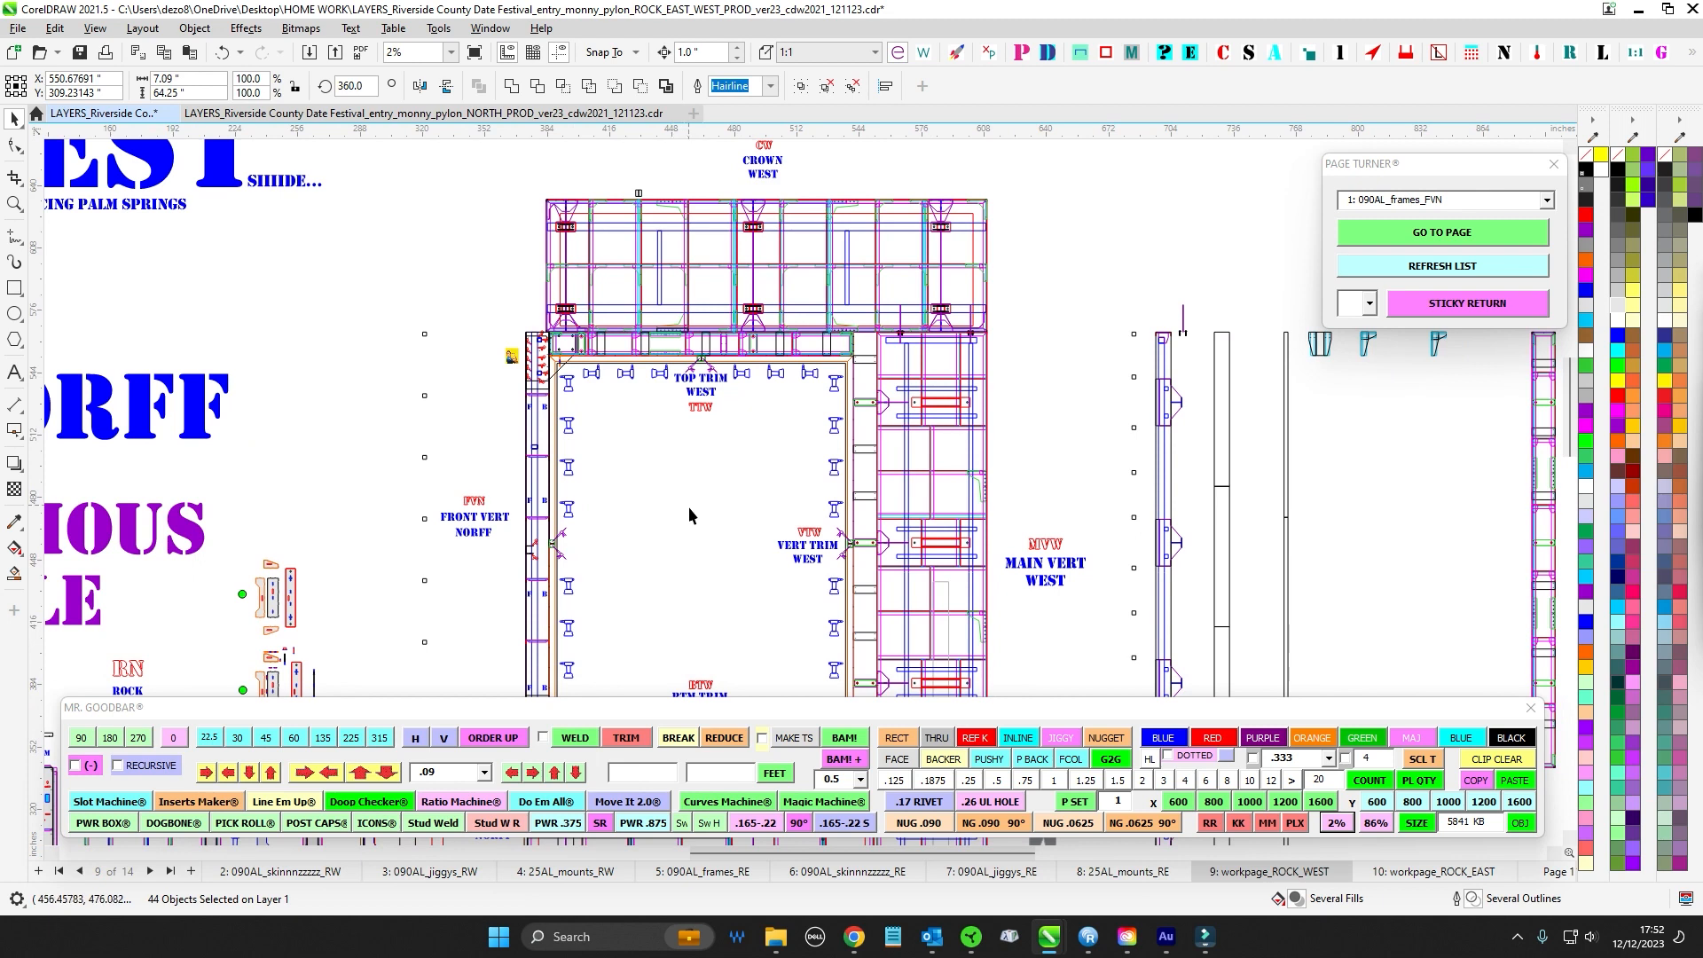
left_click_drag(681, 516, 752, 501)
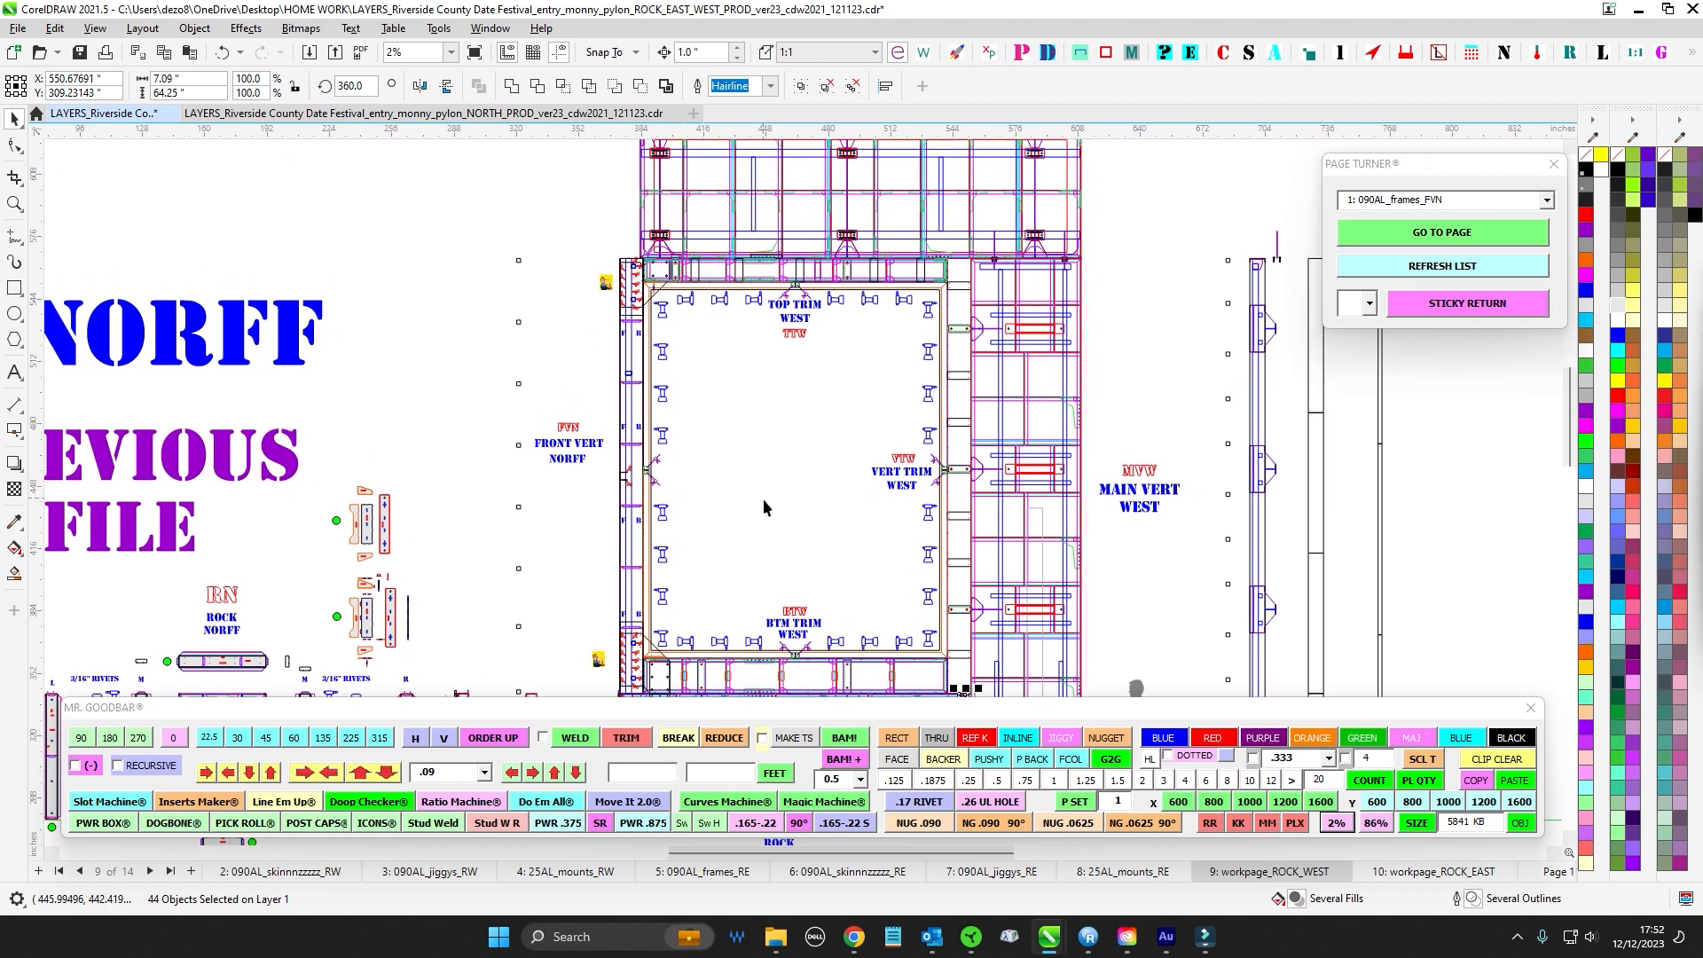
left_click_drag(813, 520, 978, 227)
scroll(854, 374, "up", 4)
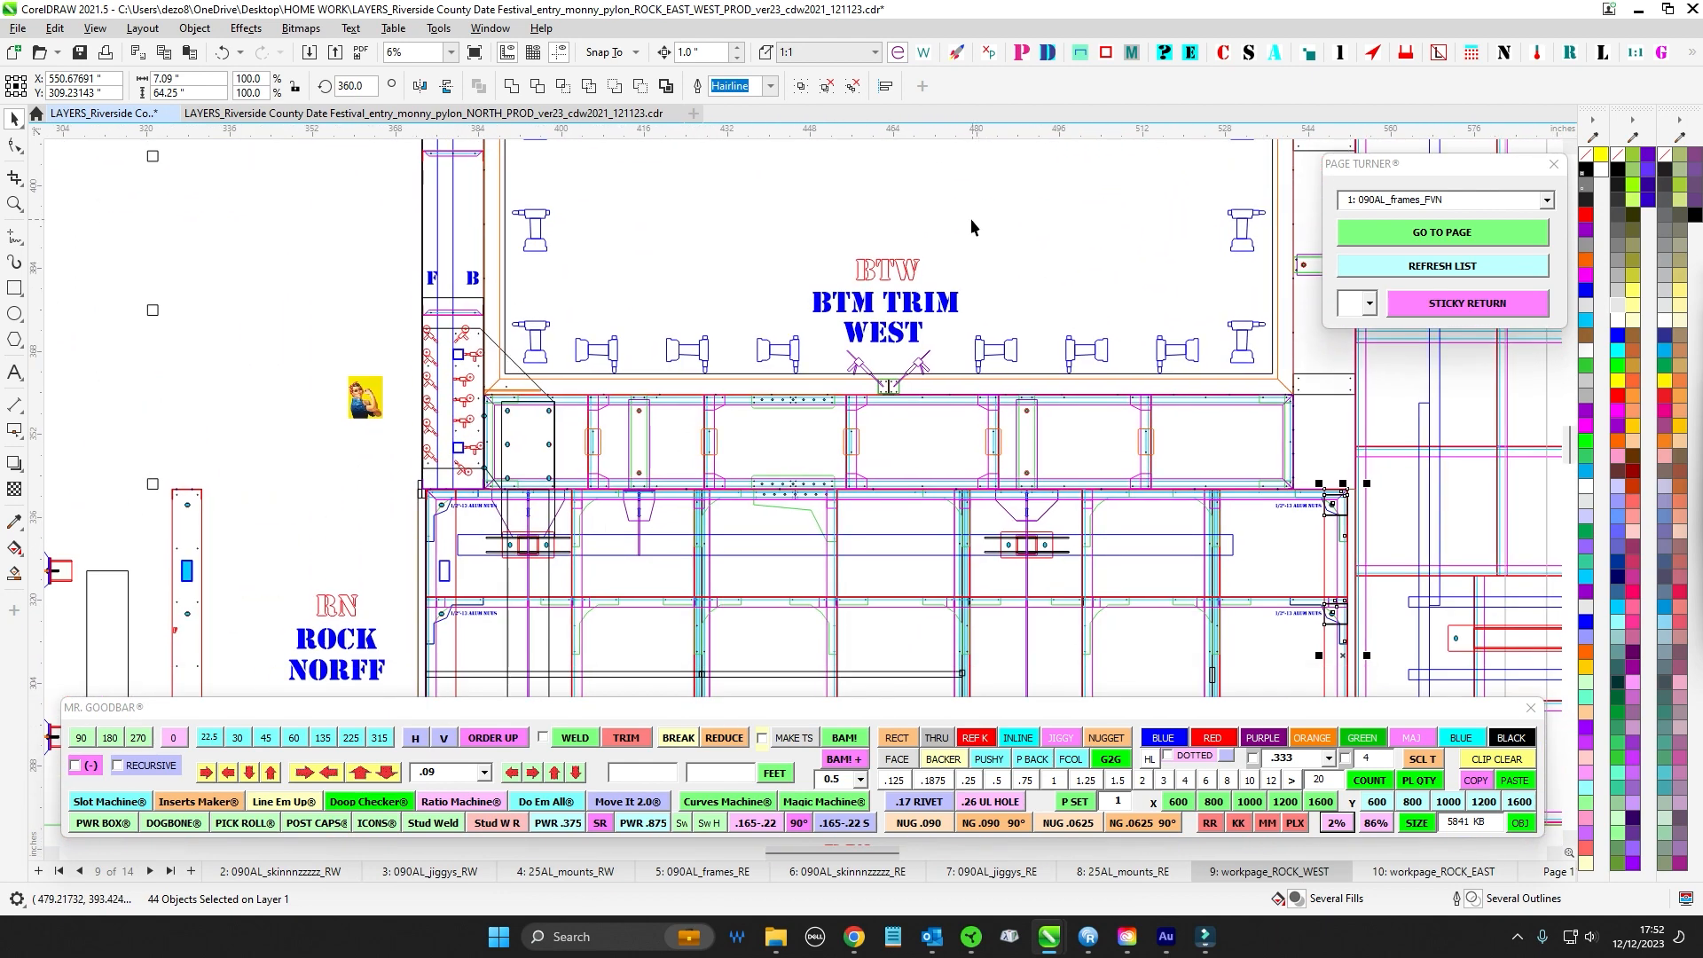
scroll(972, 226, "down", 1)
left_click_drag(1053, 613, 940, 534)
scroll(949, 529, "up", 2)
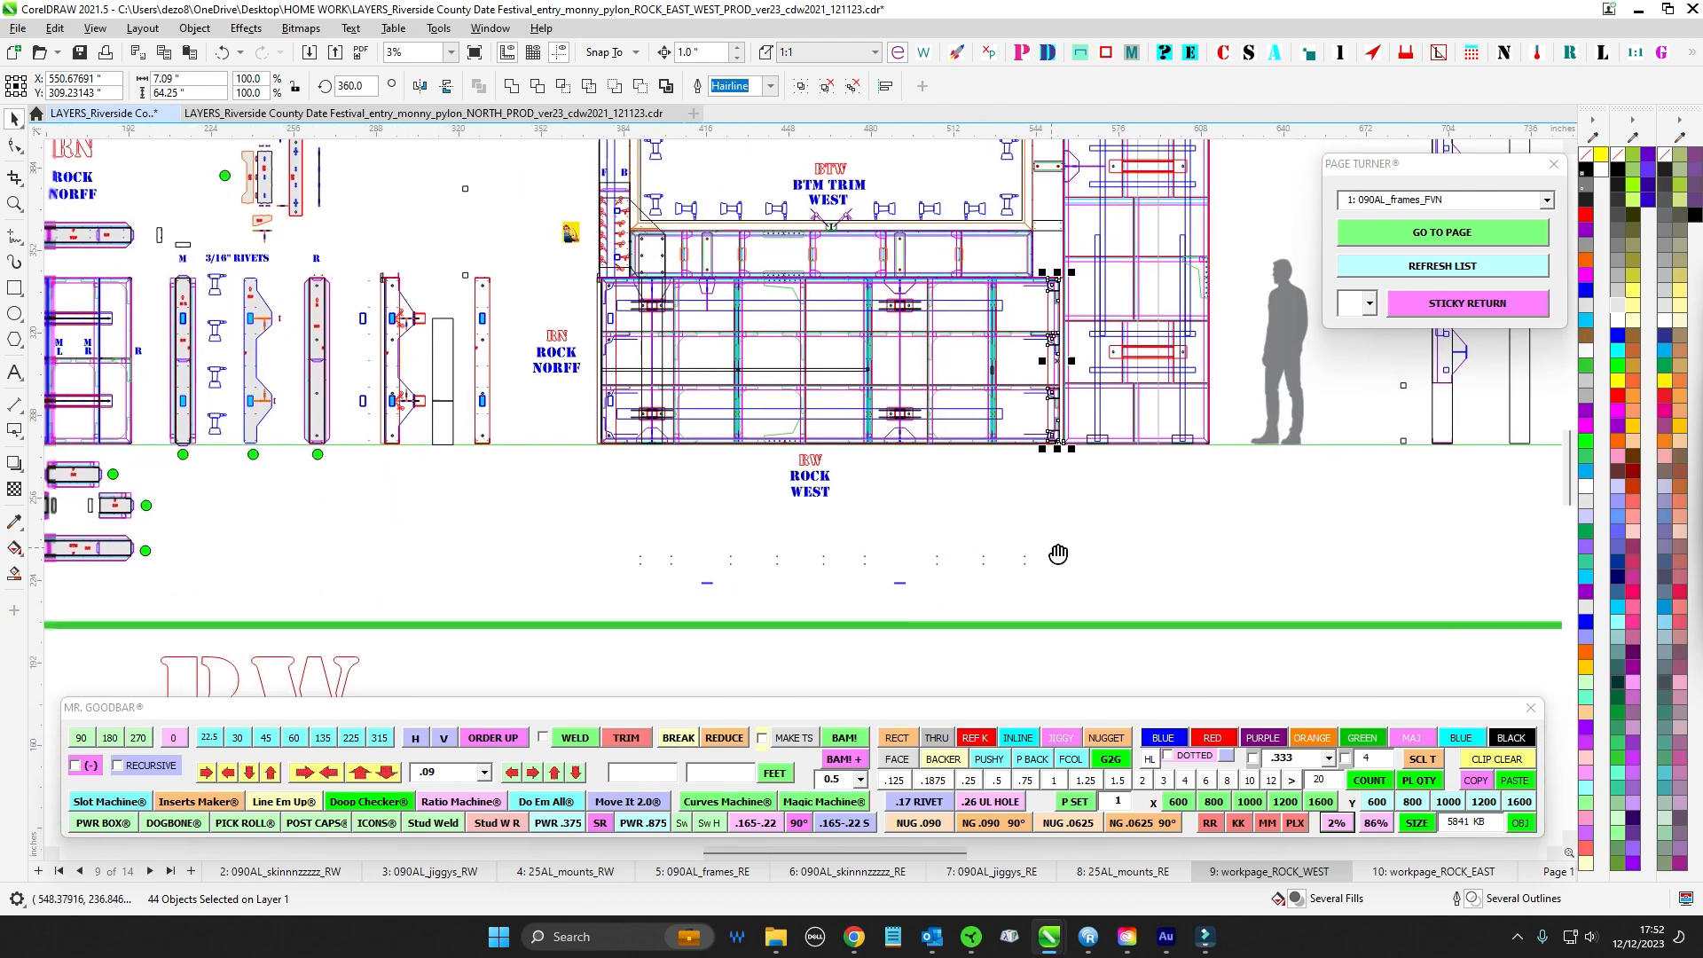
- Clear the selection and compare the west elevation with the Rock West production layout beneath it
left_click(1050, 532)
scroll(1065, 546, "down", 3)
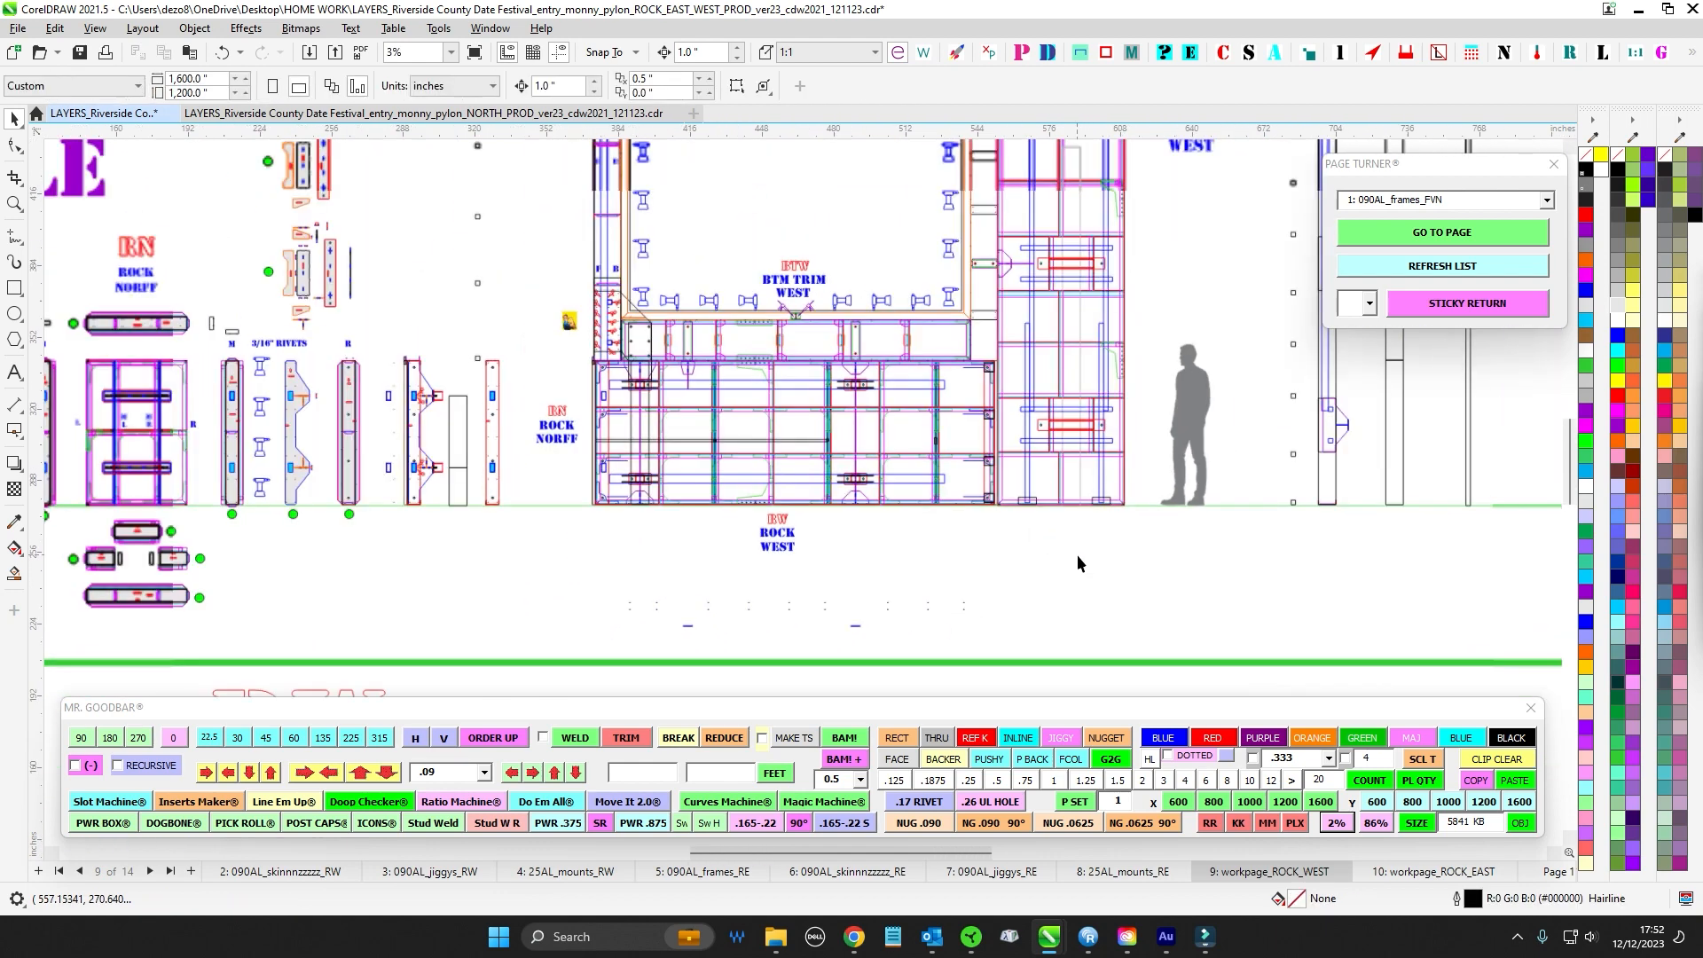
mouse_move(976, 559)
left_mouse_down()
mouse_move(974, 375)
mouse_move(951, 370)
mouse_move(967, 363)
left_mouse_up()
scroll(894, 494, "up", 3)
left_click_drag(520, 338, 723, 355)
mouse_move(599, 353)
left_mouse_down()
mouse_move(761, 301)
mouse_move(794, 246)
left_mouse_up()
mouse_move(802, 557)
left_mouse_down()
mouse_move(752, 438)
mouse_move(622, 440)
left_mouse_up()
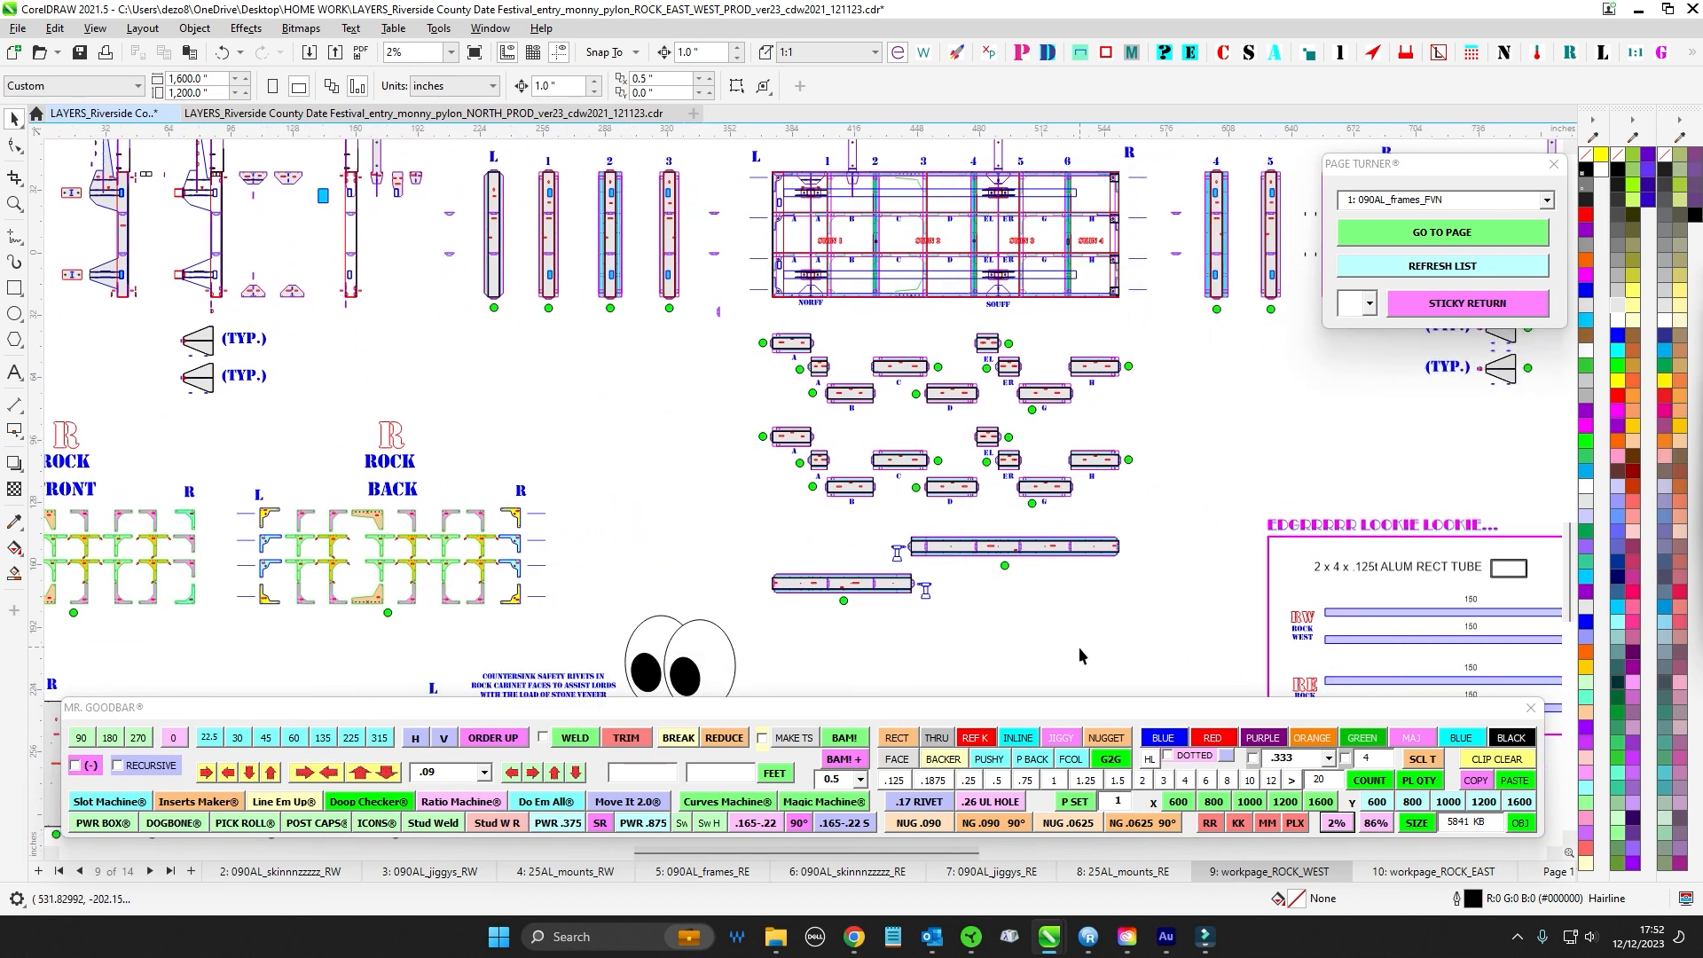
left_click_drag(1080, 654, 983, 539)
scroll(888, 521, "down", 2)
scroll(1026, 560, "up", 4)
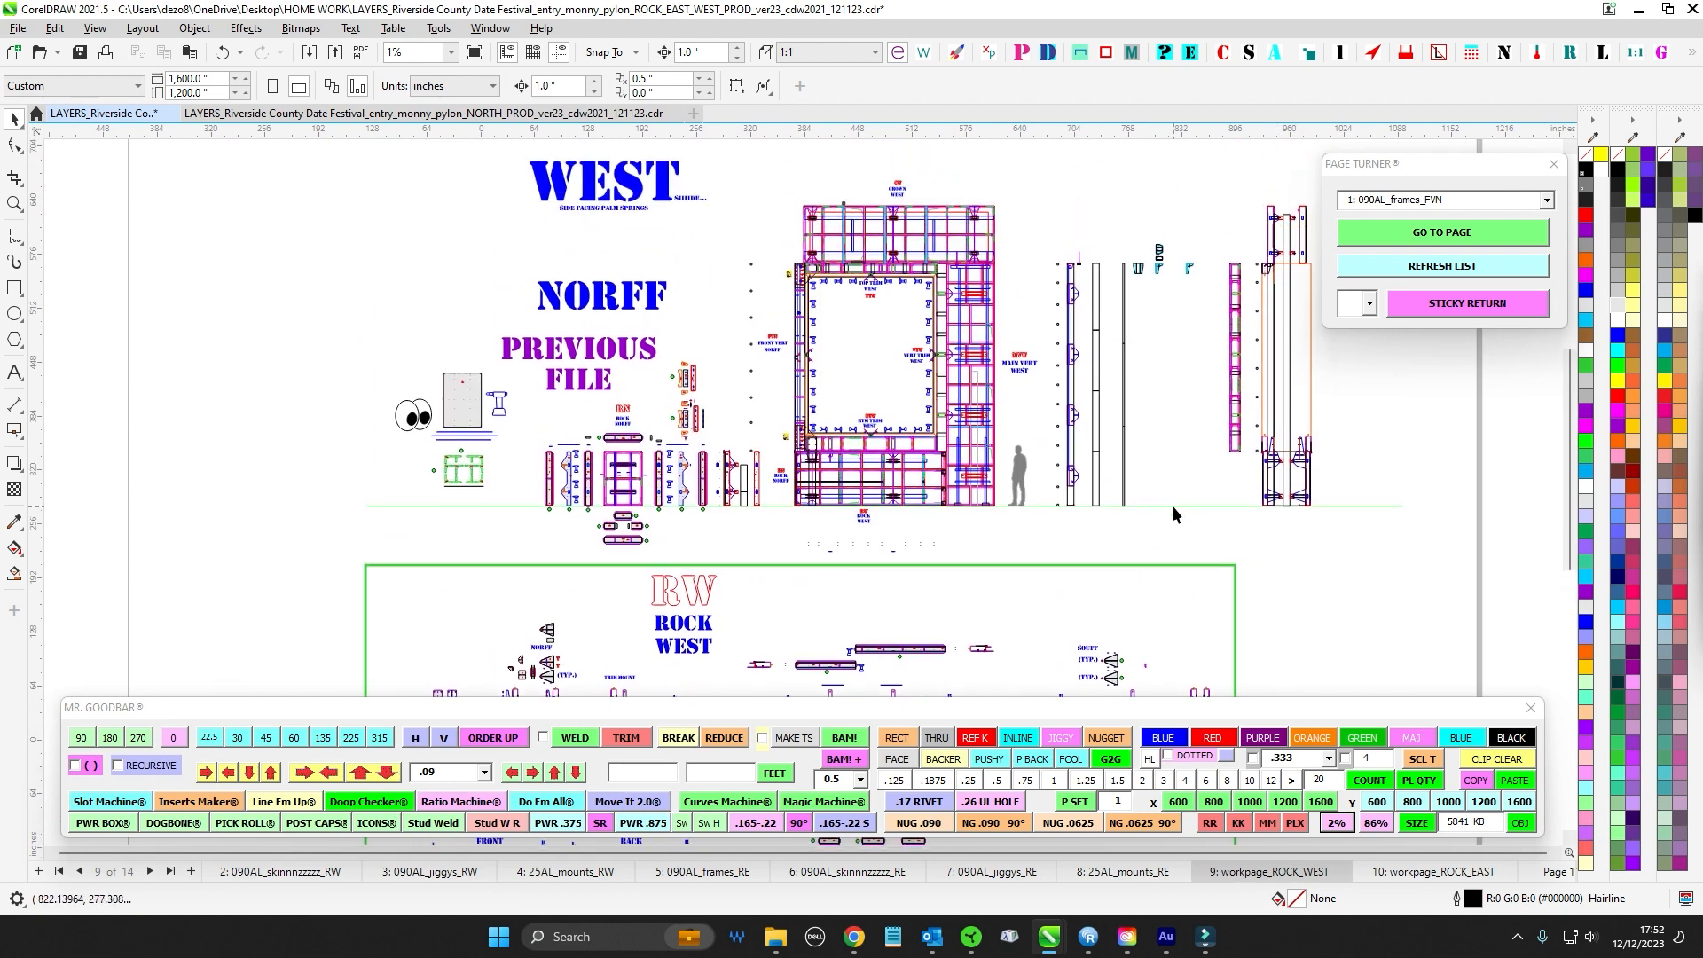
scroll(1190, 499, "down", 2)
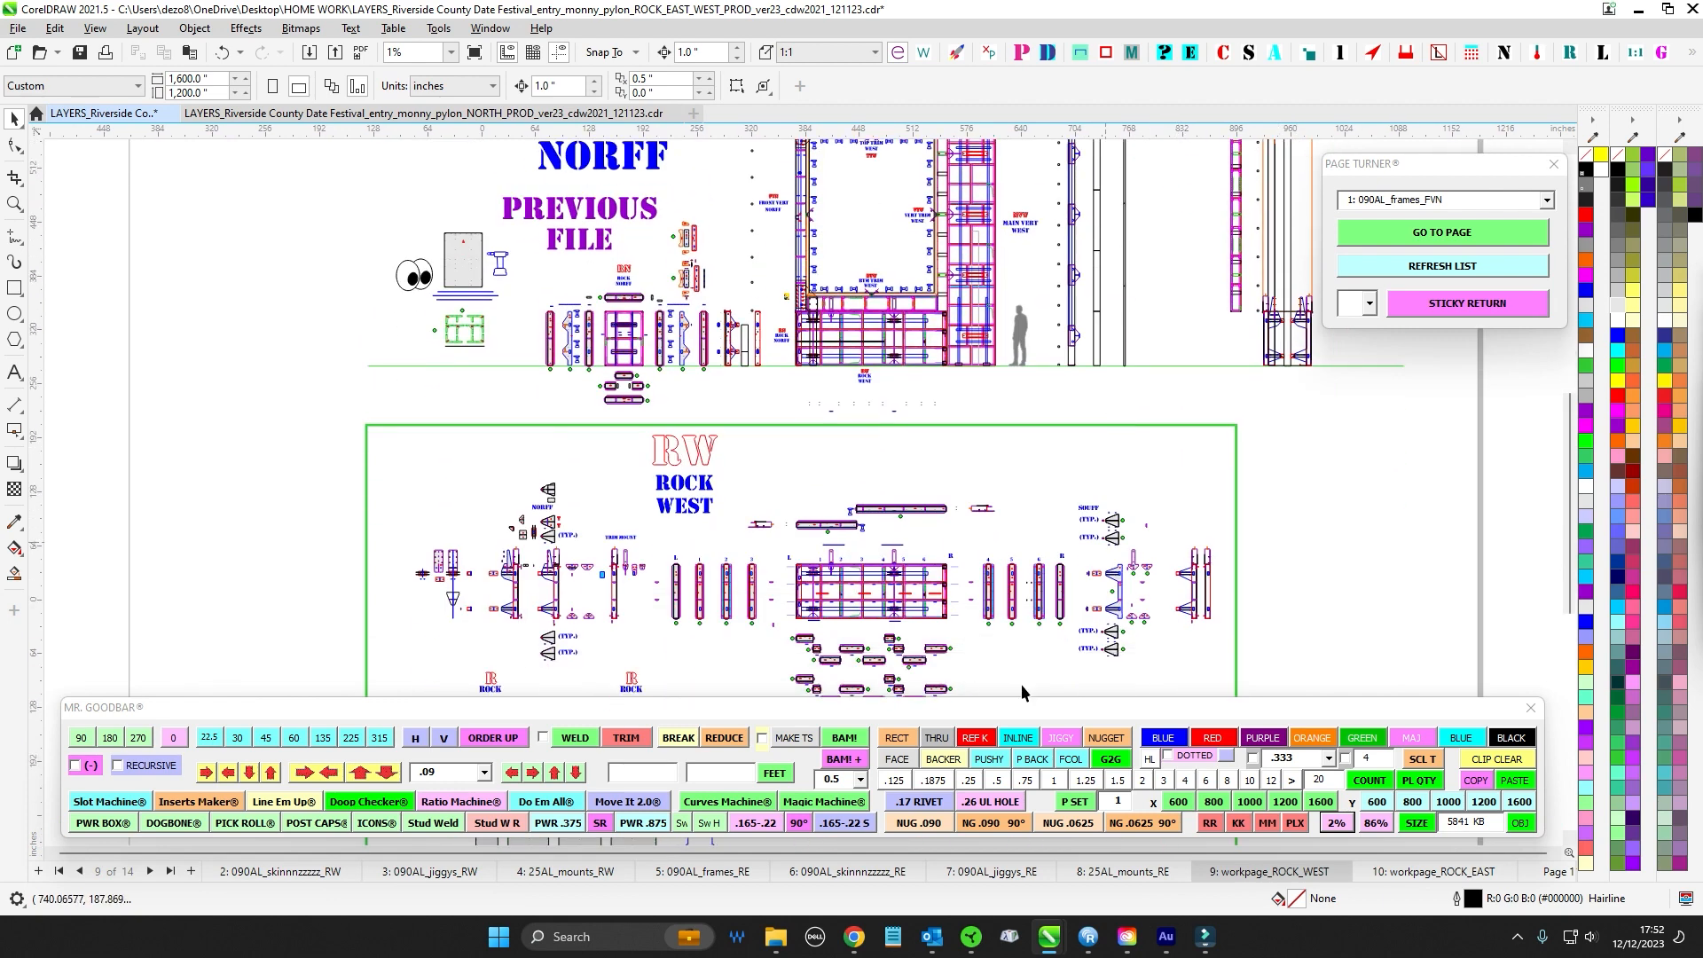
- Open the workpage_ROCK_EAST page and examine the Rock East frames, trim mounts and front and back gusset layouts
left_click(1422, 873)
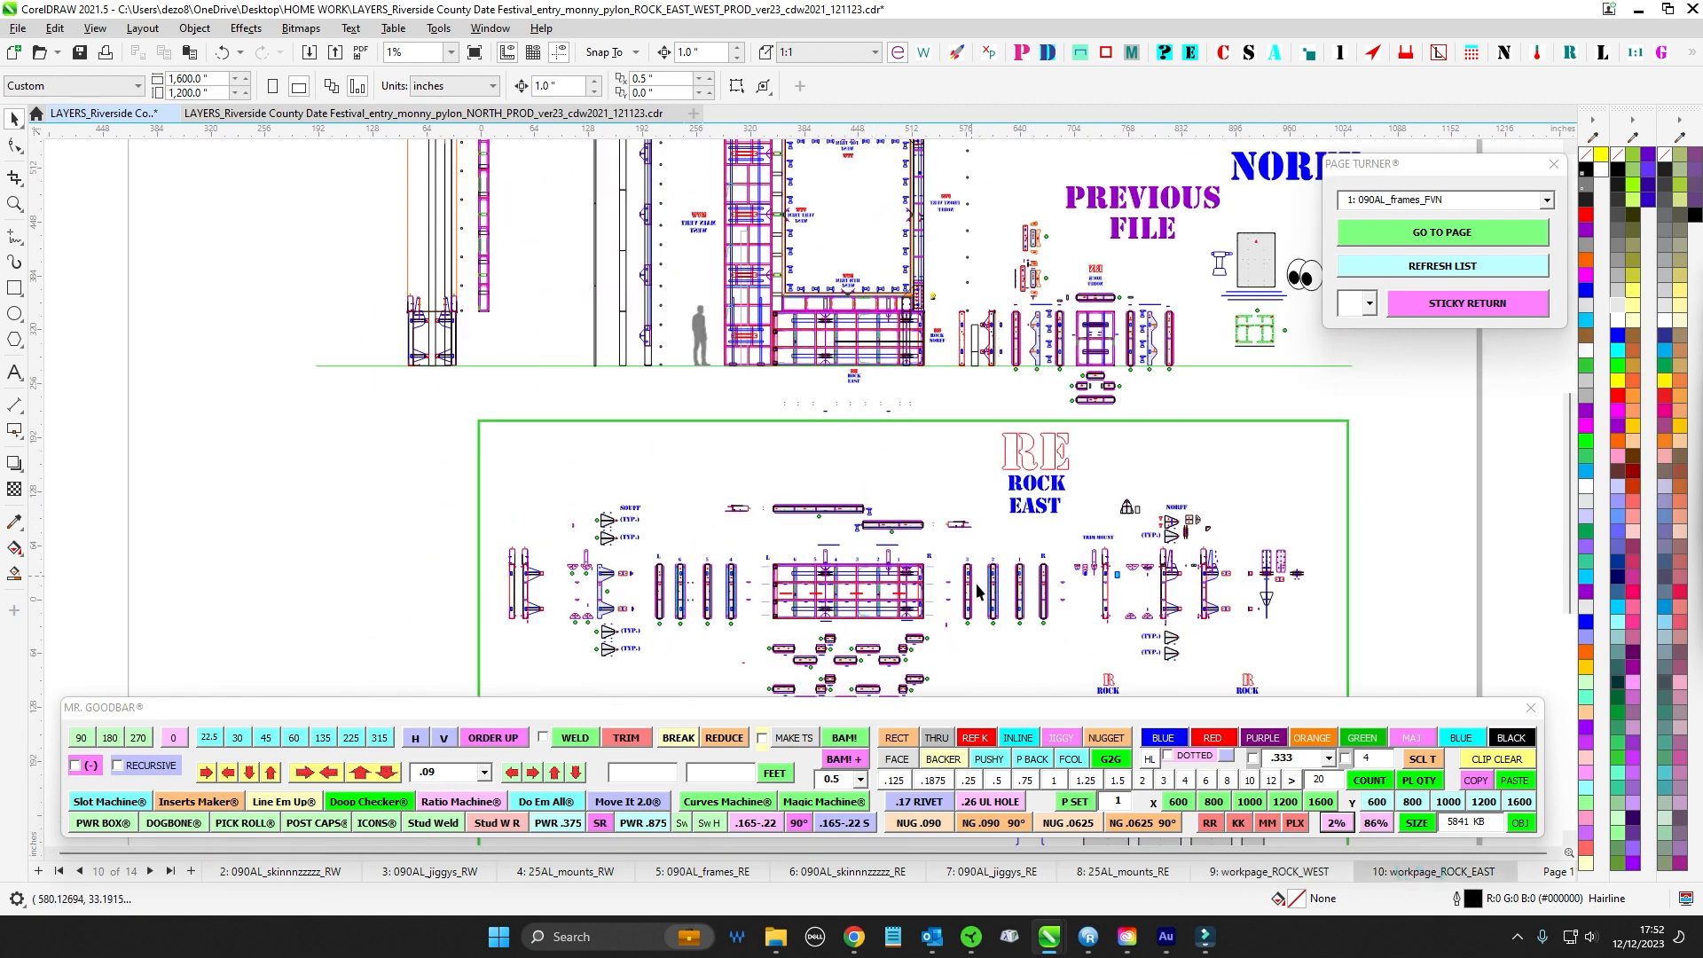
scroll(1084, 596, "up", 4)
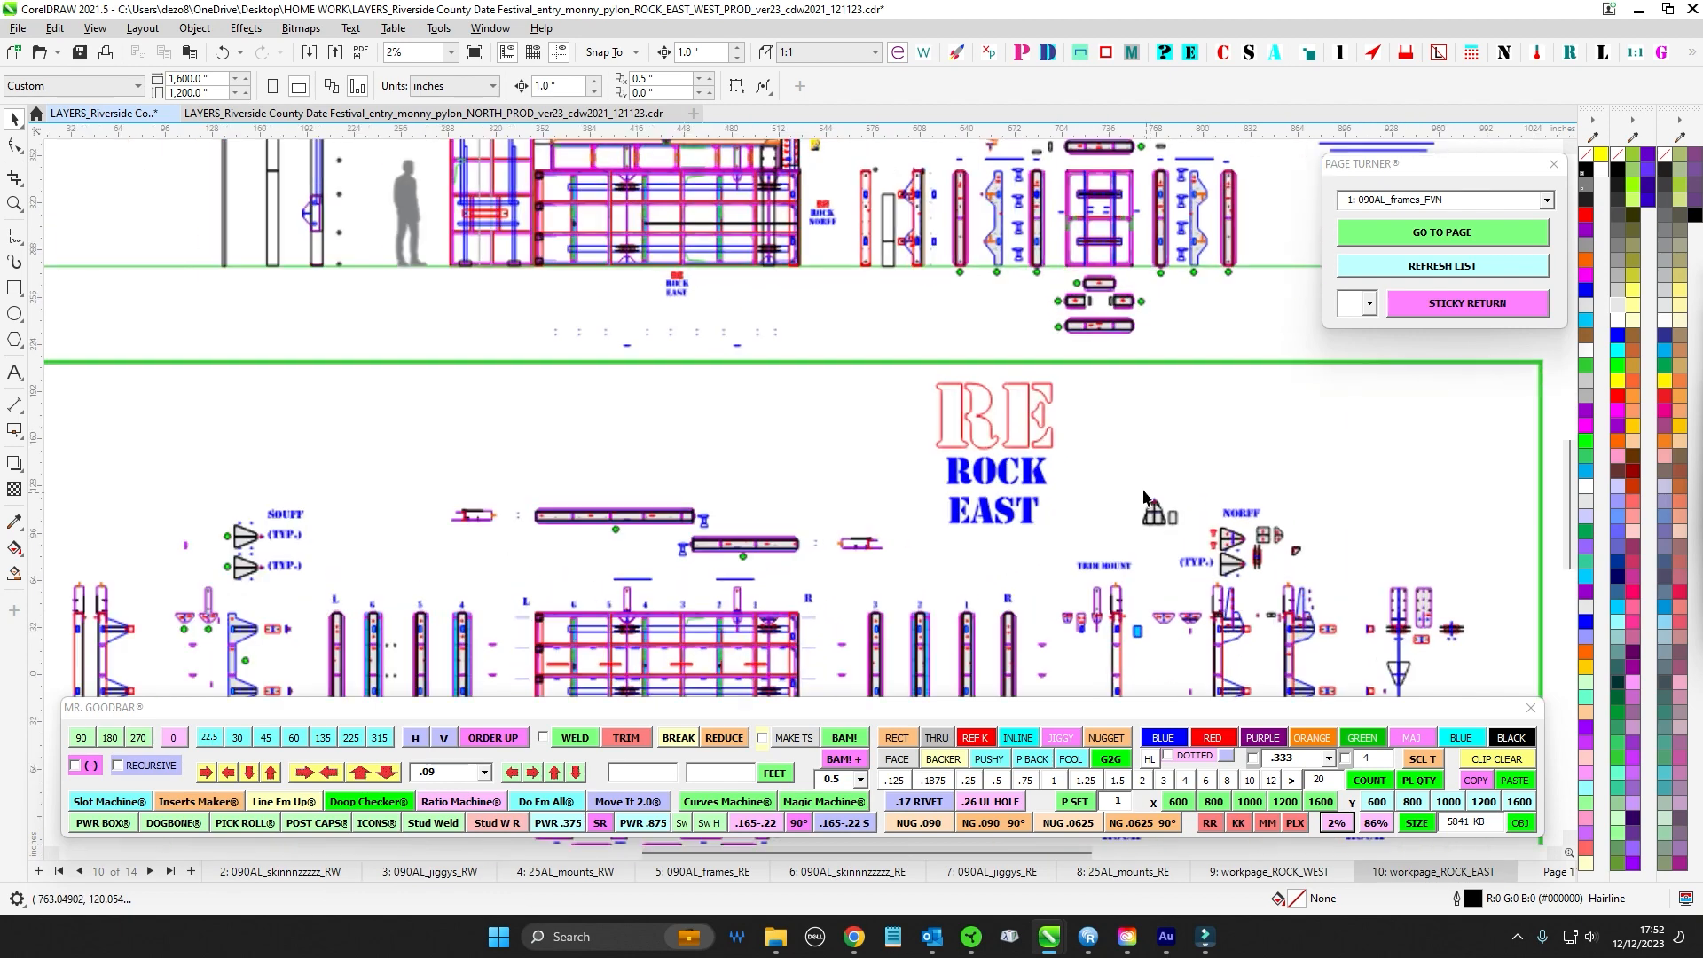
scroll(849, 549, "down", 1)
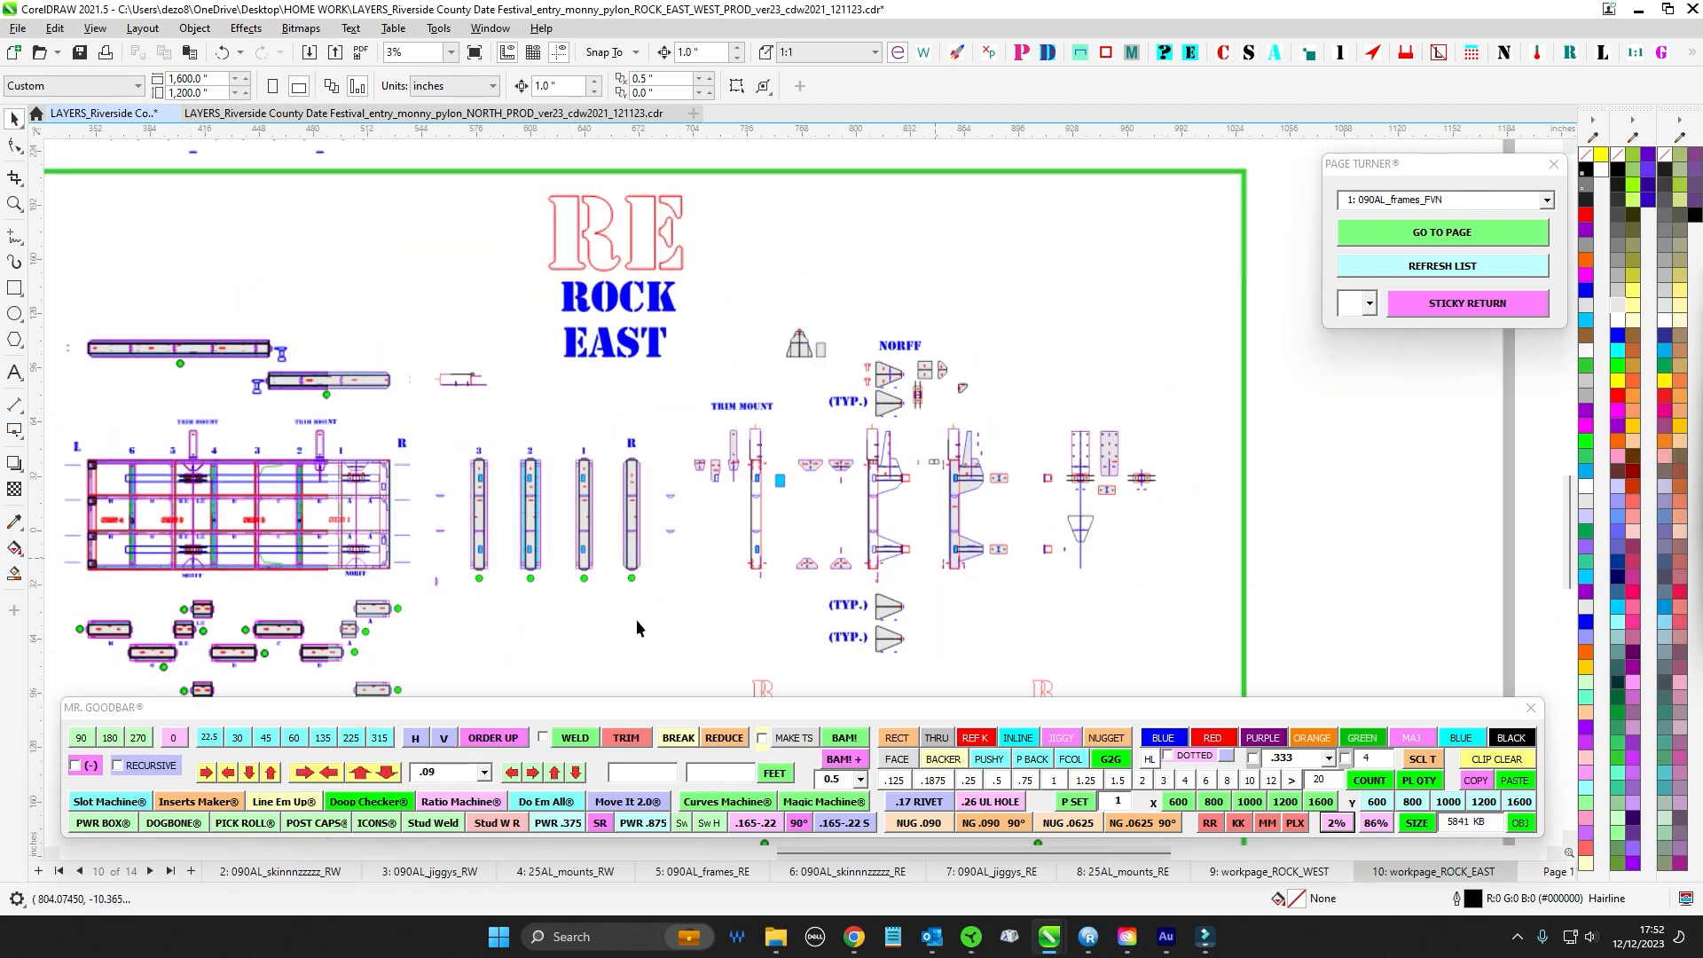
left_click_drag(250, 607, 800, 523)
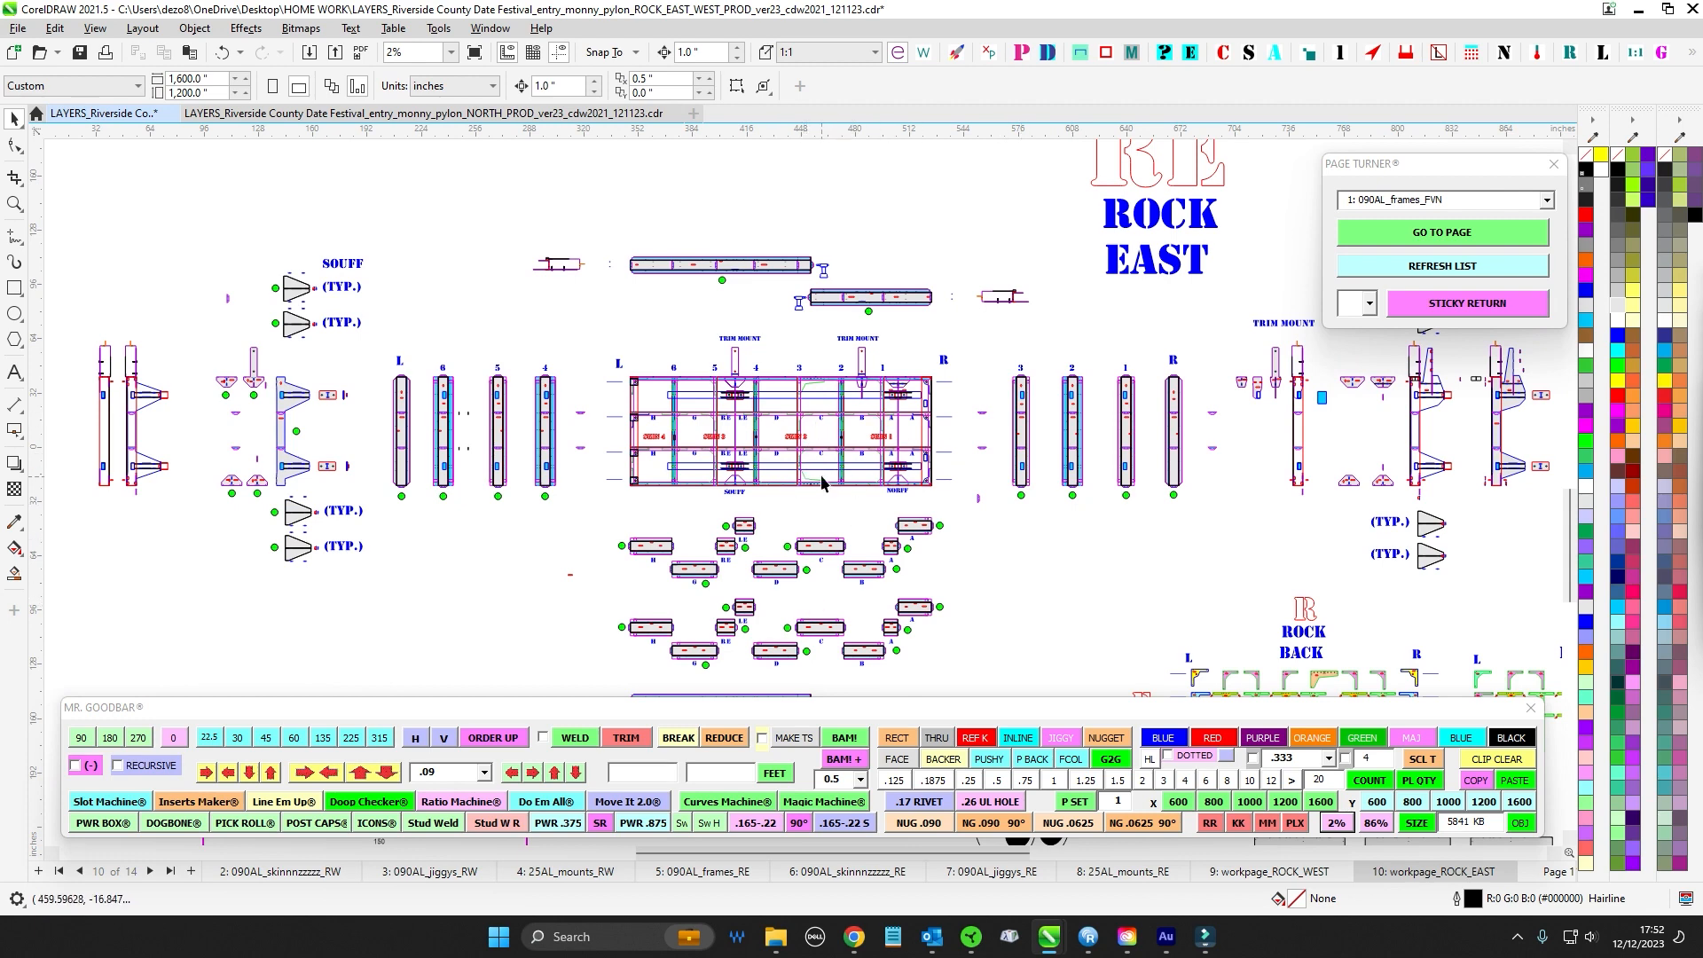
scroll(1029, 565, "down", 1)
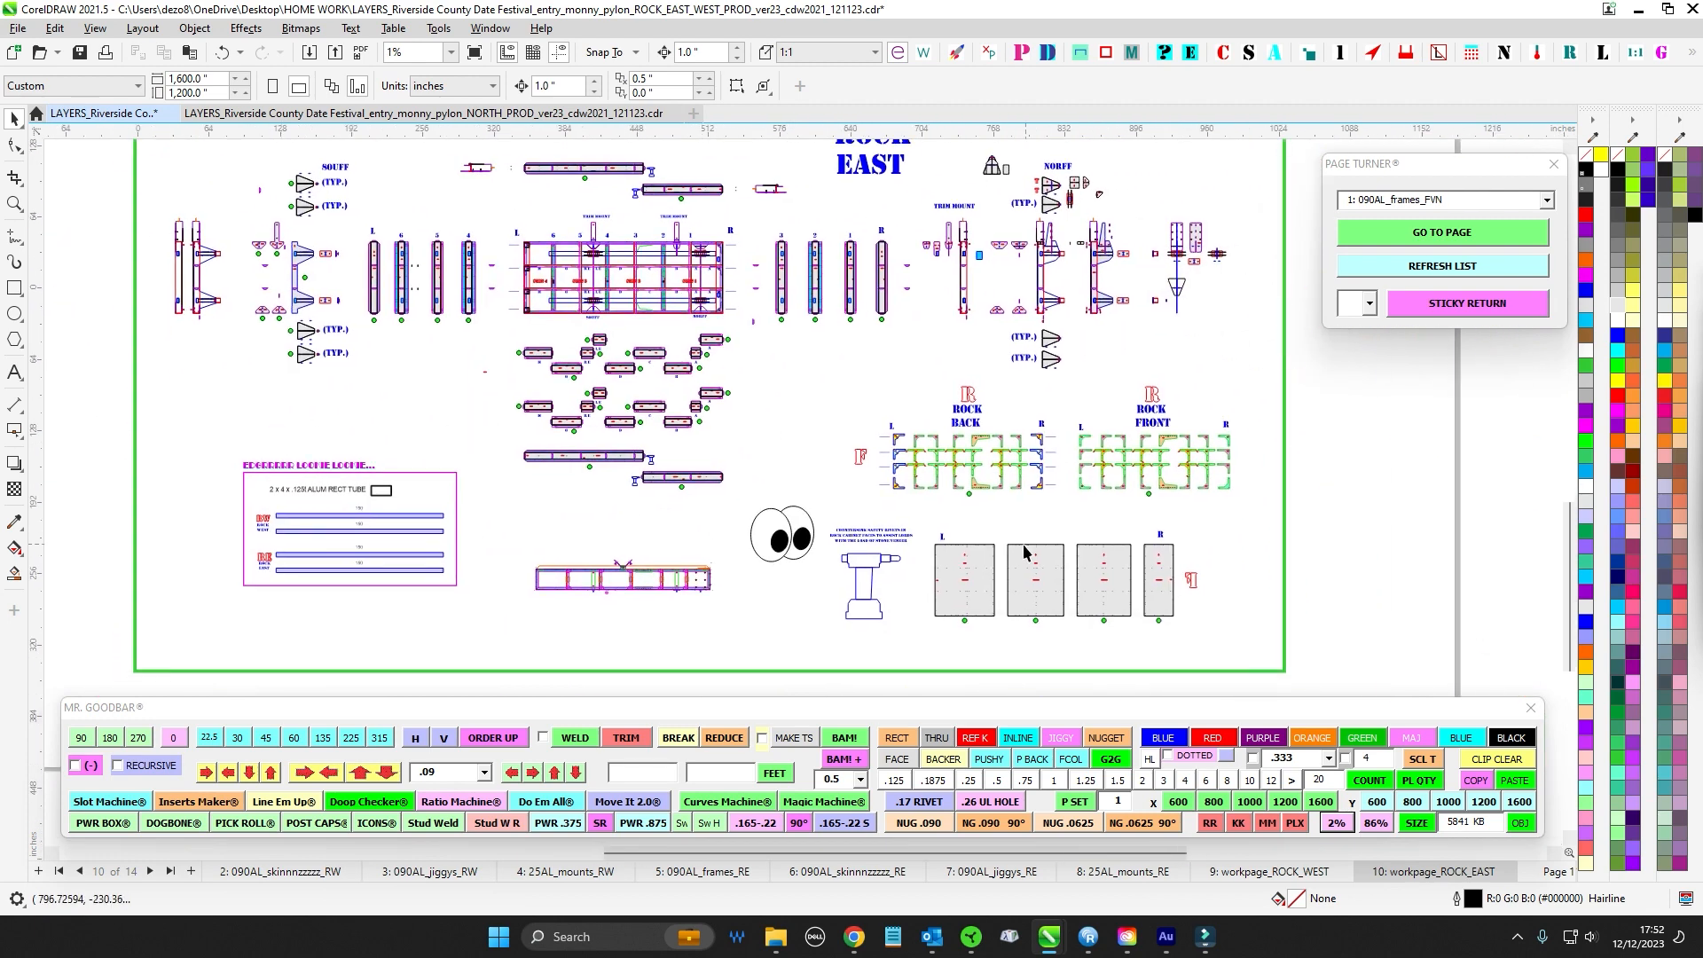
left_click_drag(837, 375, 877, 465)
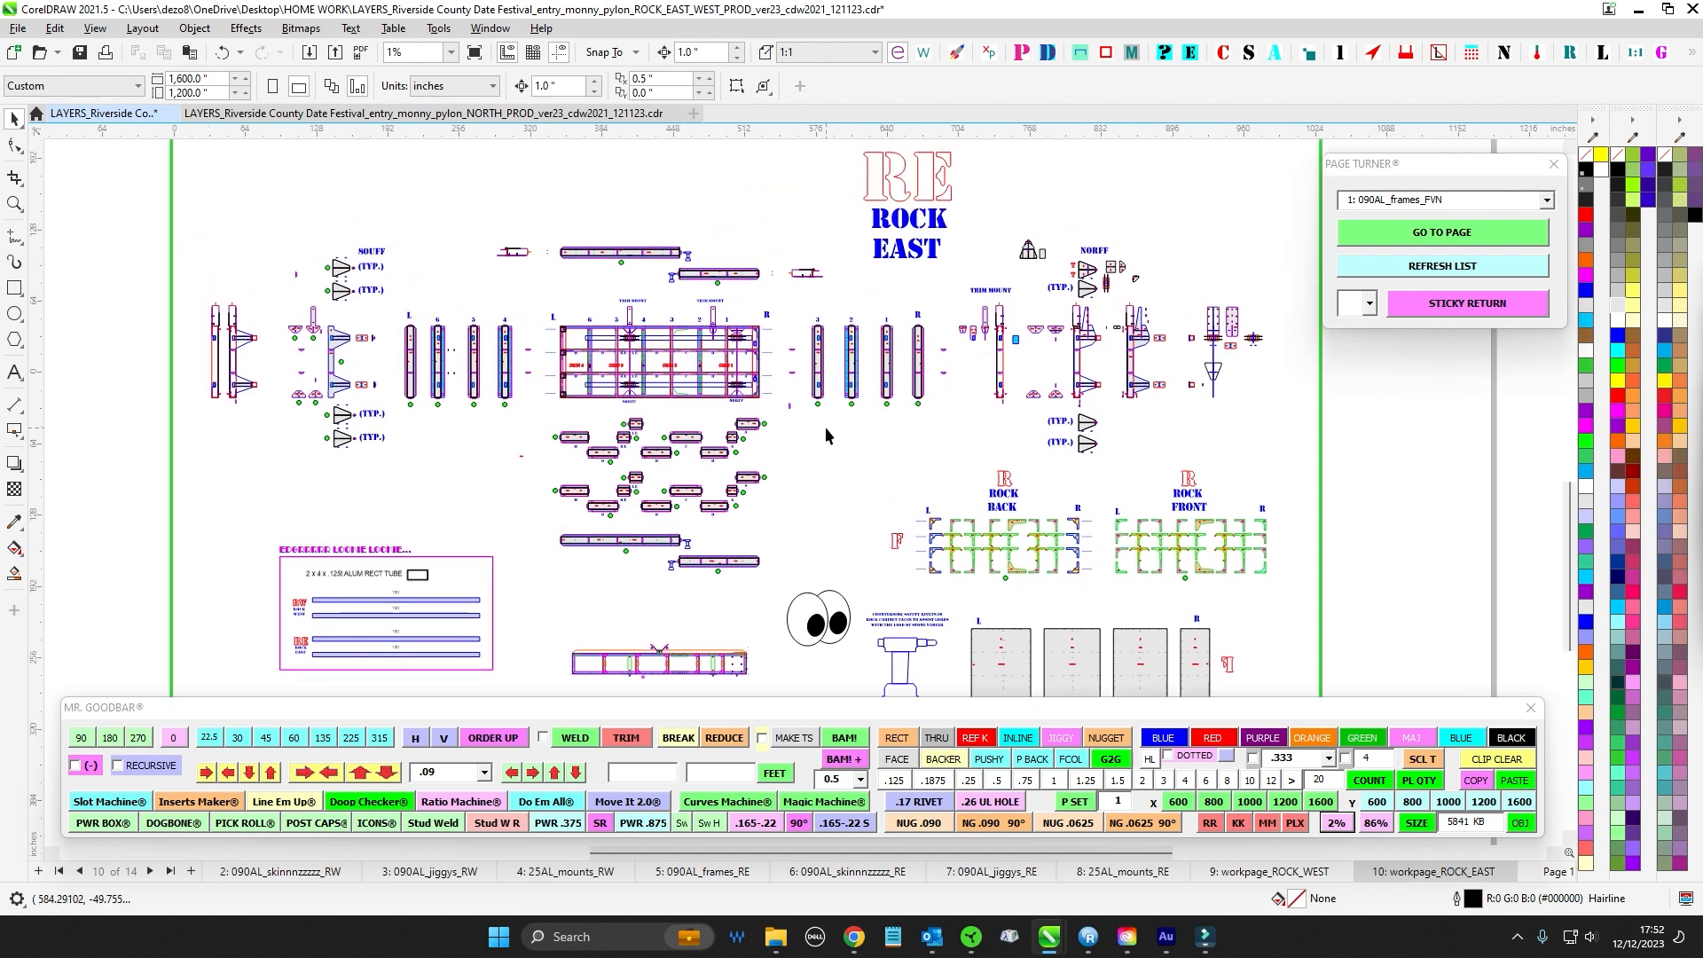
- Compare the mirrored pylon elevation above the Rock East layout with the production parts laid out below it
left_click_drag(802, 249, 860, 464)
left_click_drag(836, 398, 891, 543)
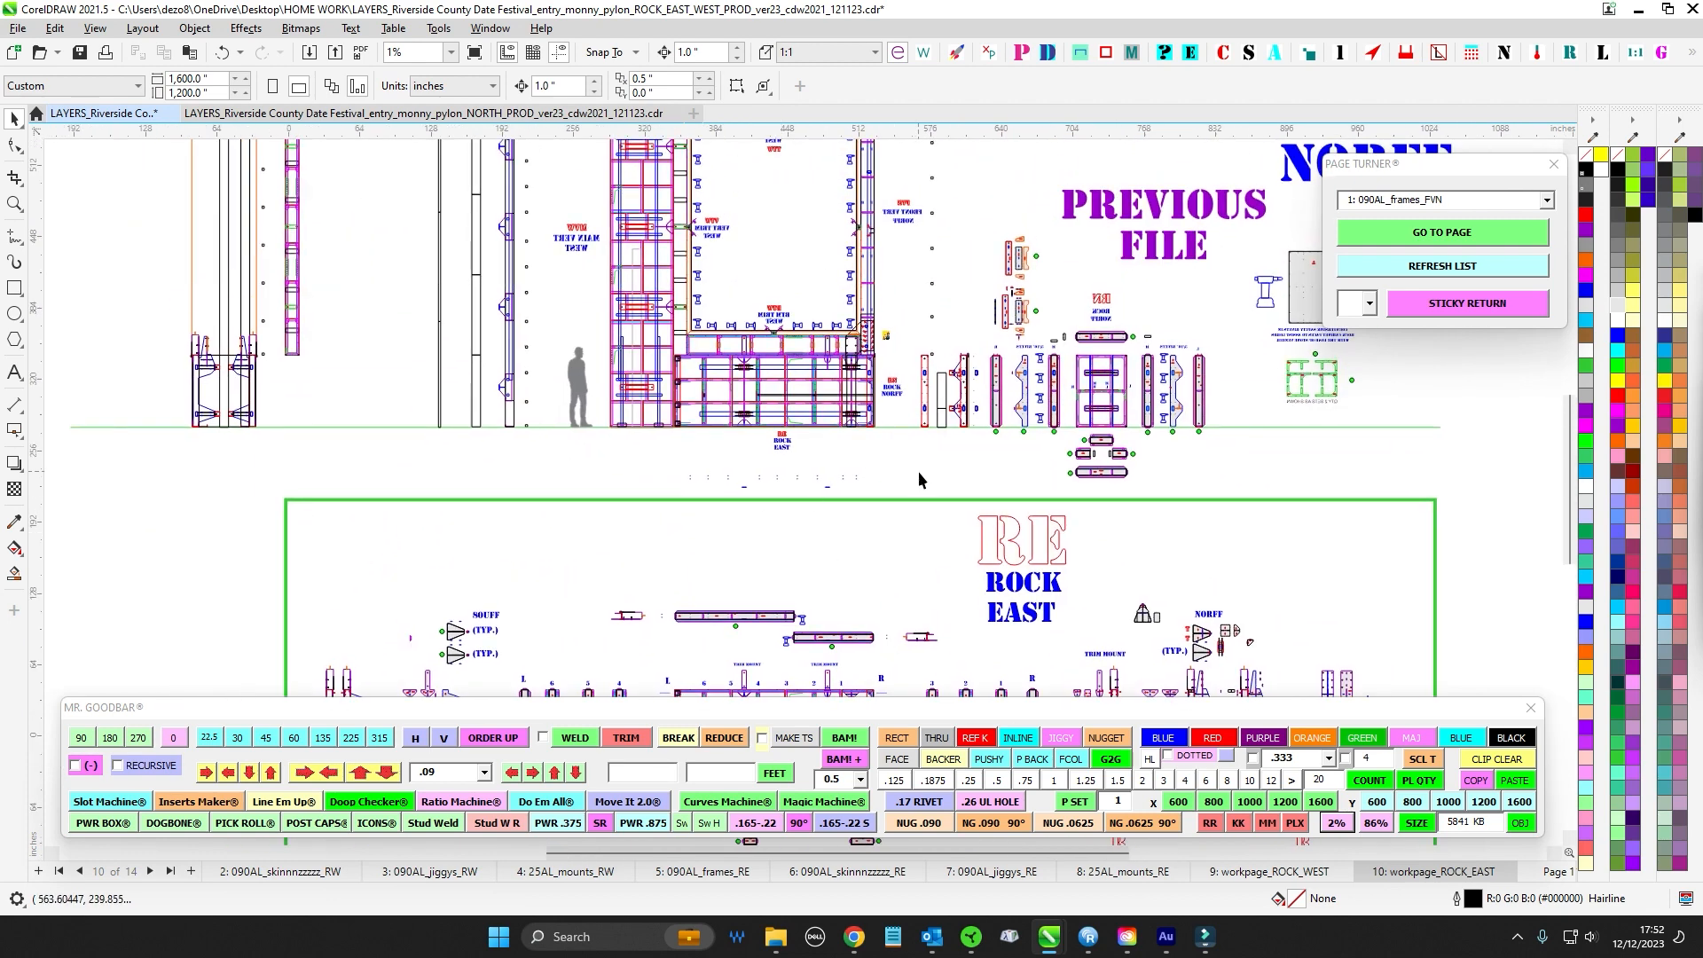
scroll(763, 353, "up", 3)
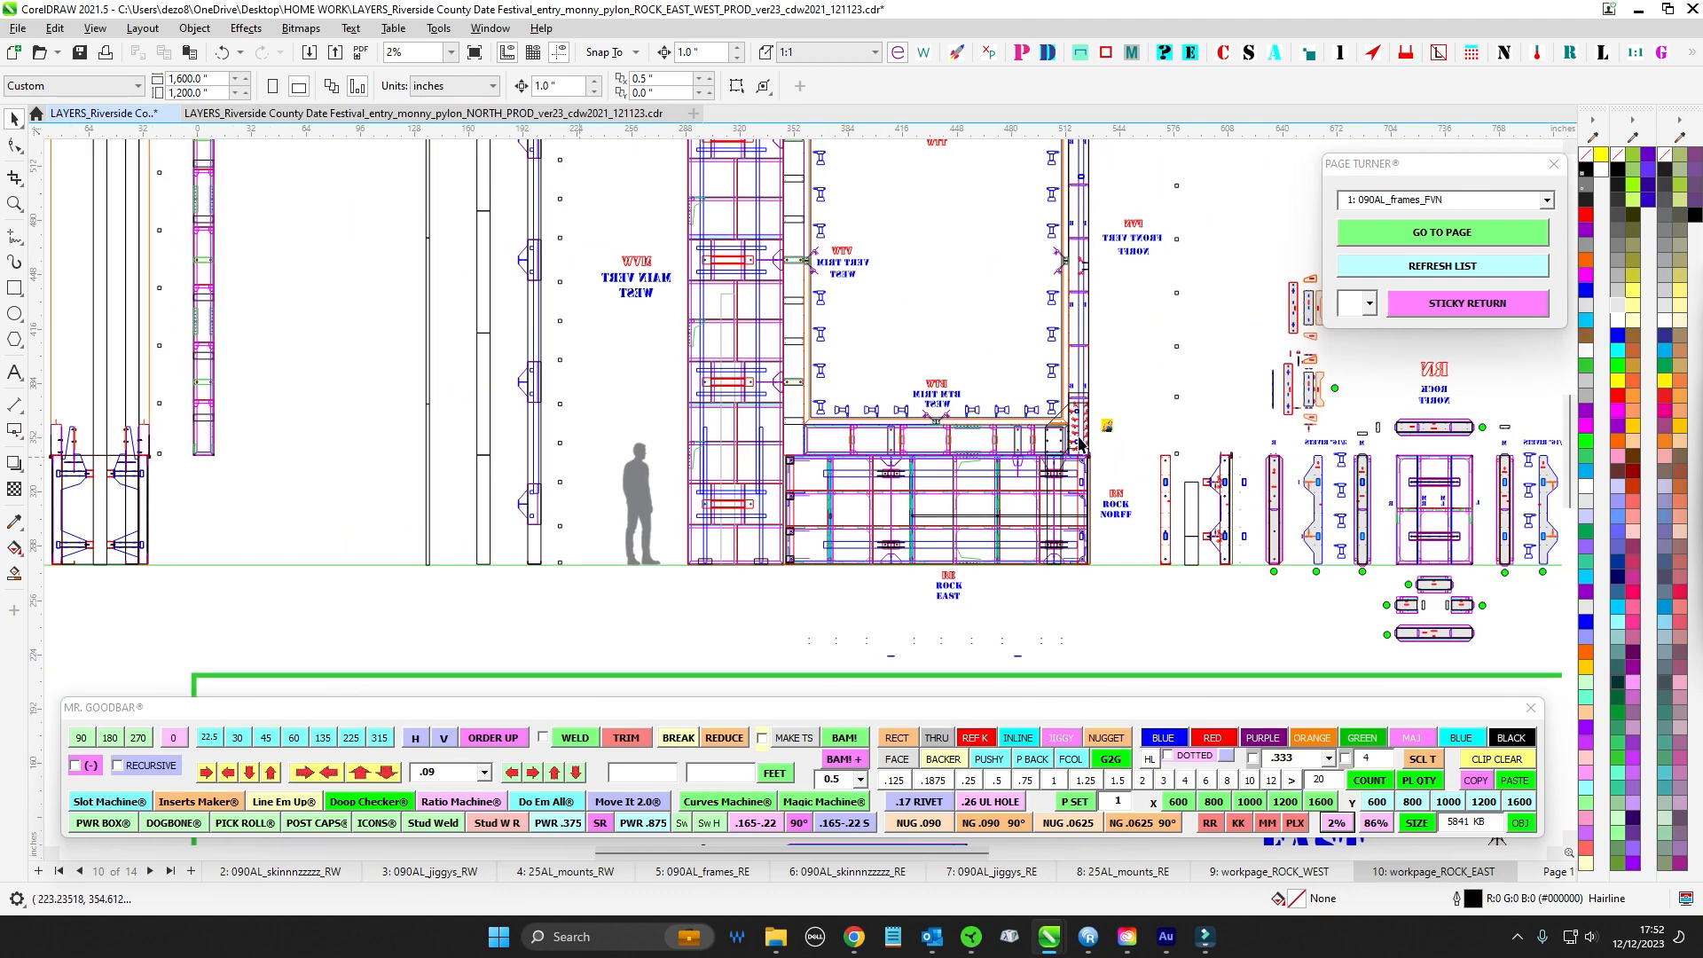
left_click_drag(1093, 636, 597, 471)
scroll(598, 471, "down", 1)
left_click_drag(861, 516, 924, 321)
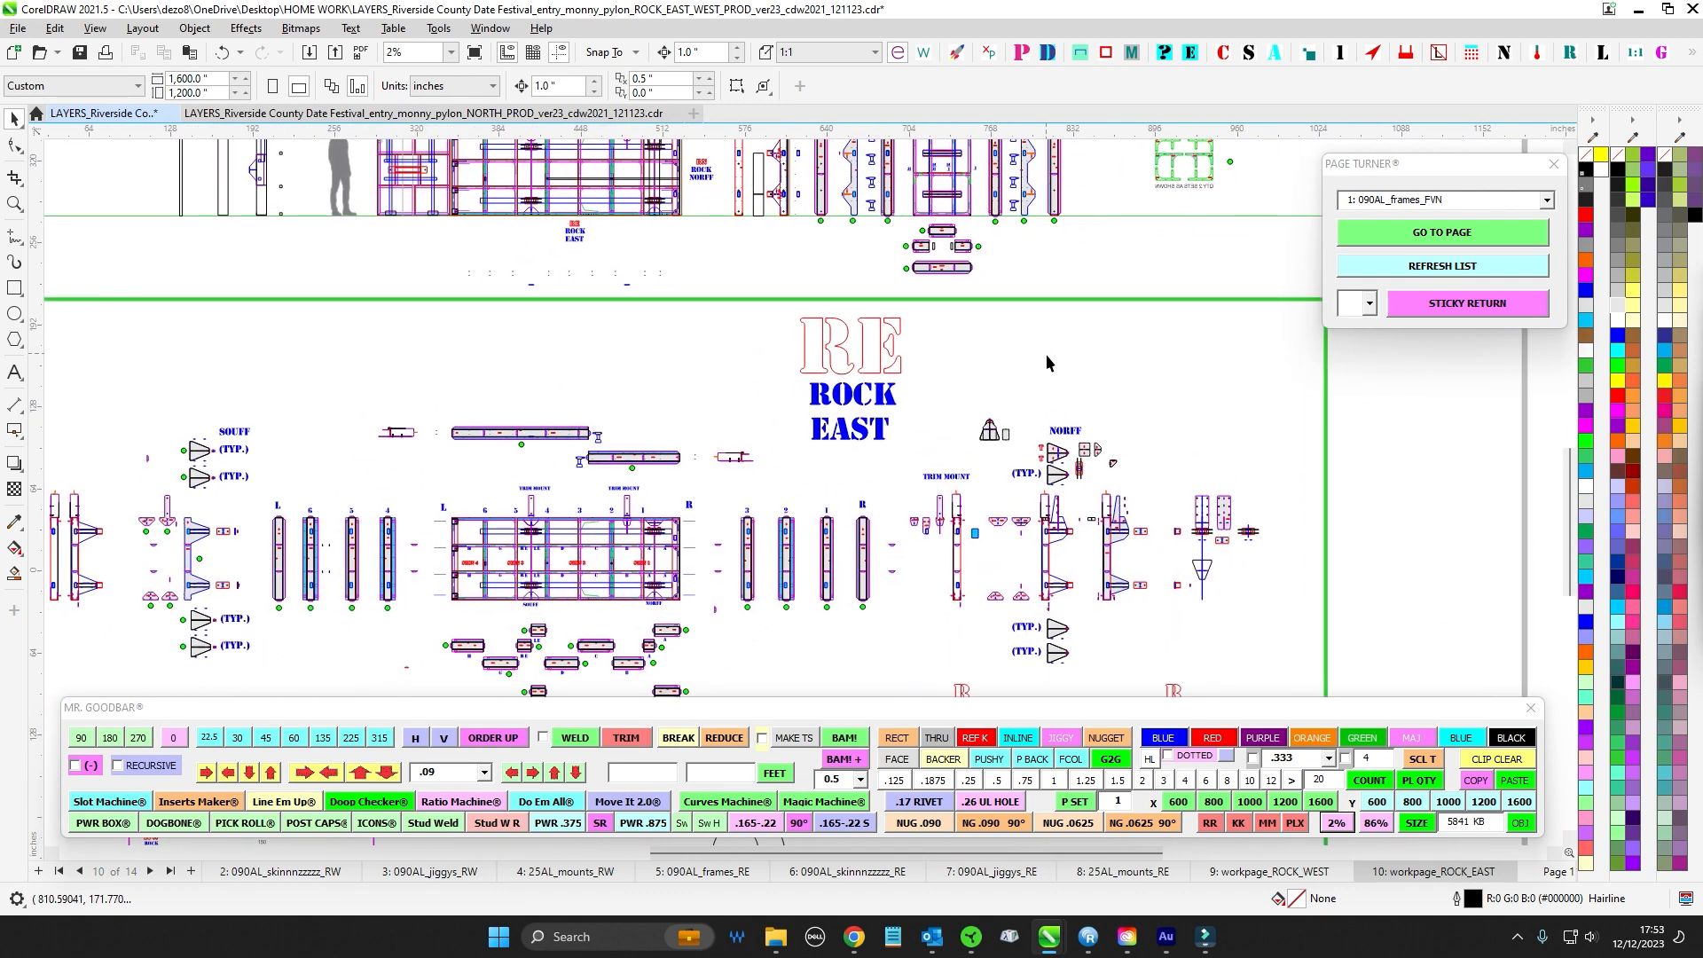
left_click_drag(965, 529, 1028, 522)
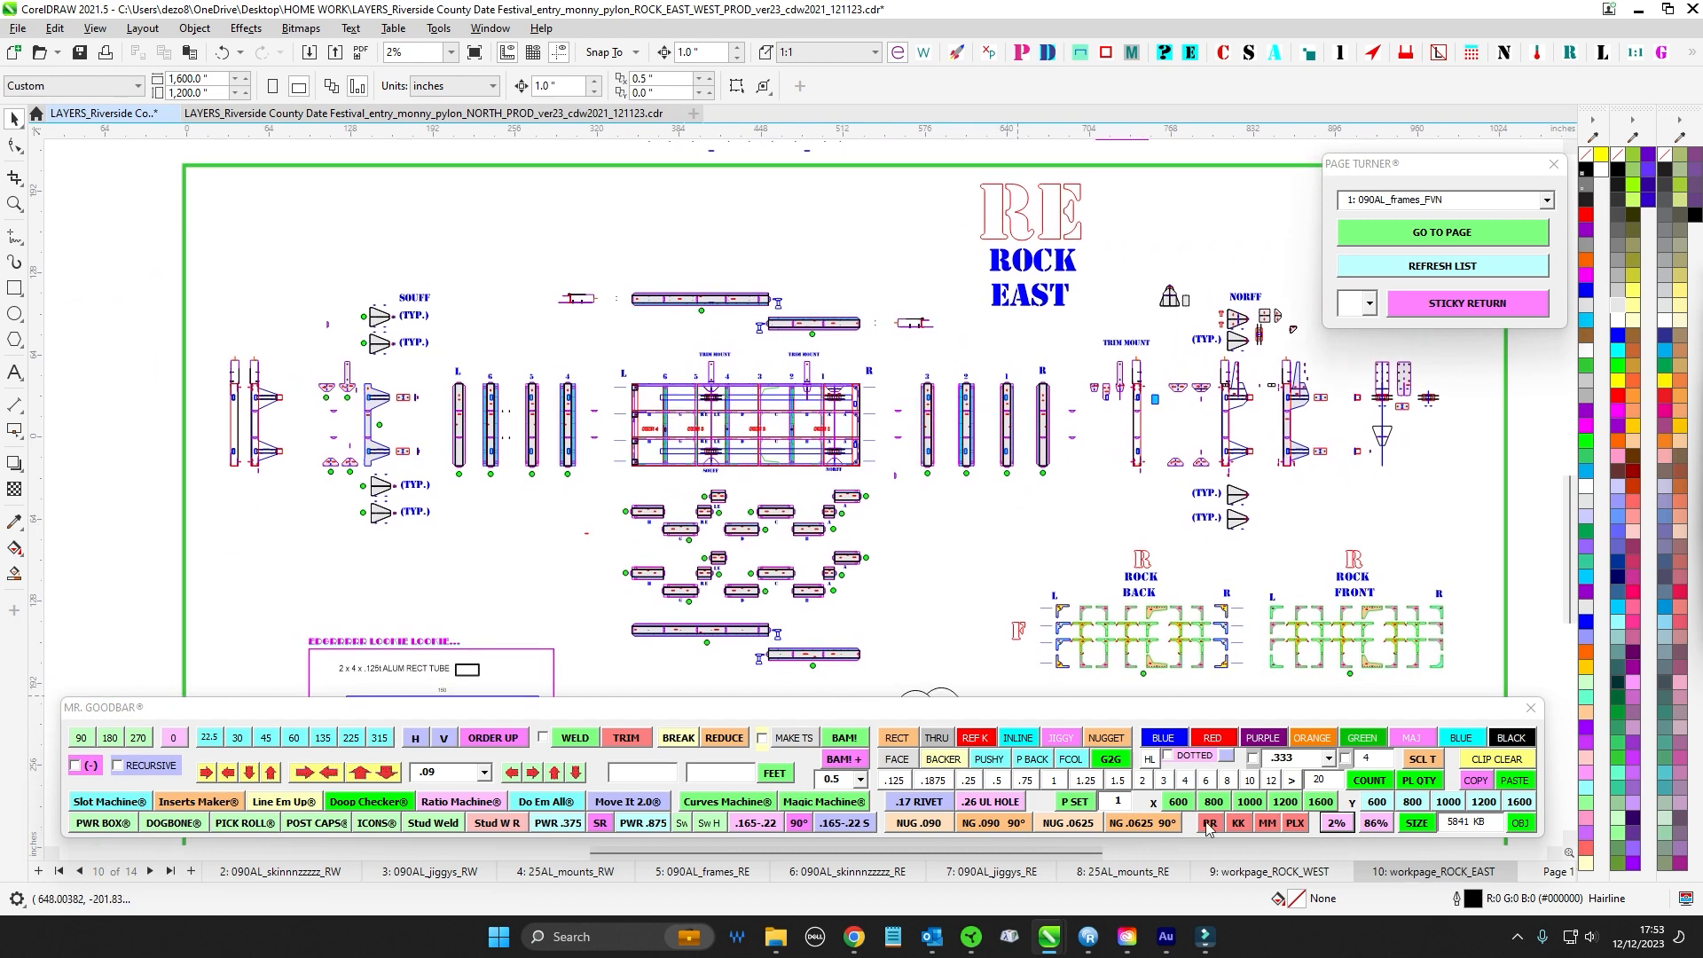
- Return to the workpage_ROCK_WEST page and view its Rock West production layout
left_click(1265, 871)
scroll(1019, 448, "down", 2)
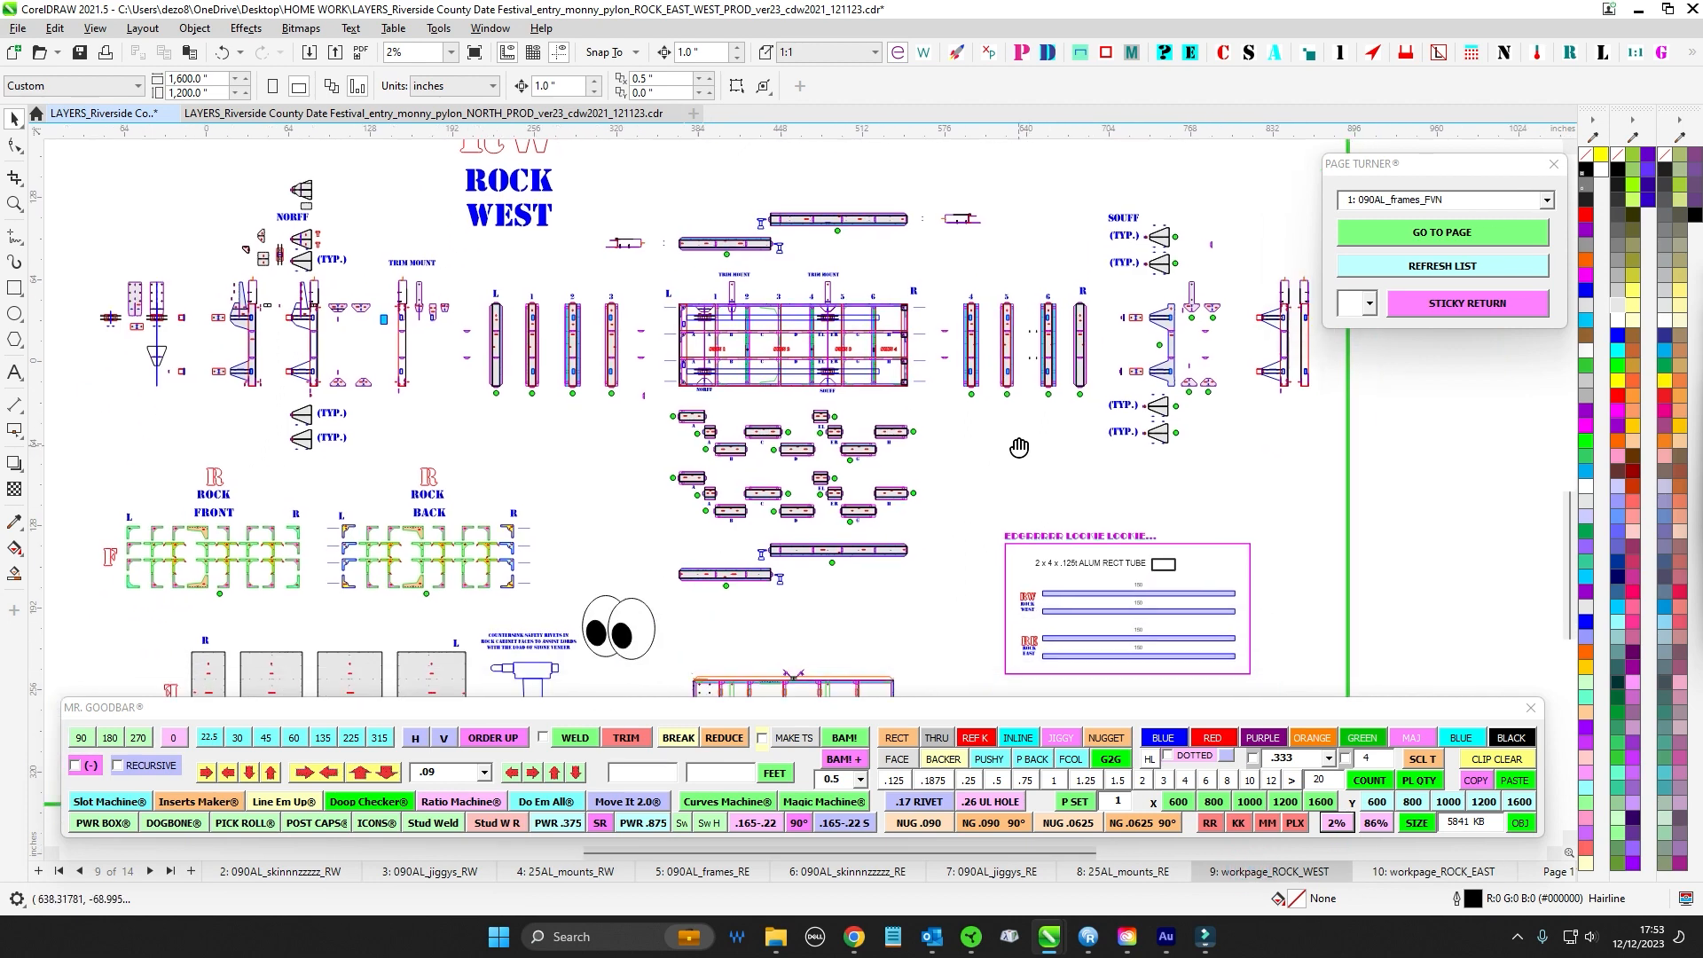
- Compare the workpage_ROCK_EAST page with the Rock West layout and return to the workpage_ROCK_WEST page
left_click_drag(1020, 448, 982, 424)
left_click_drag(1224, 479, 1269, 468)
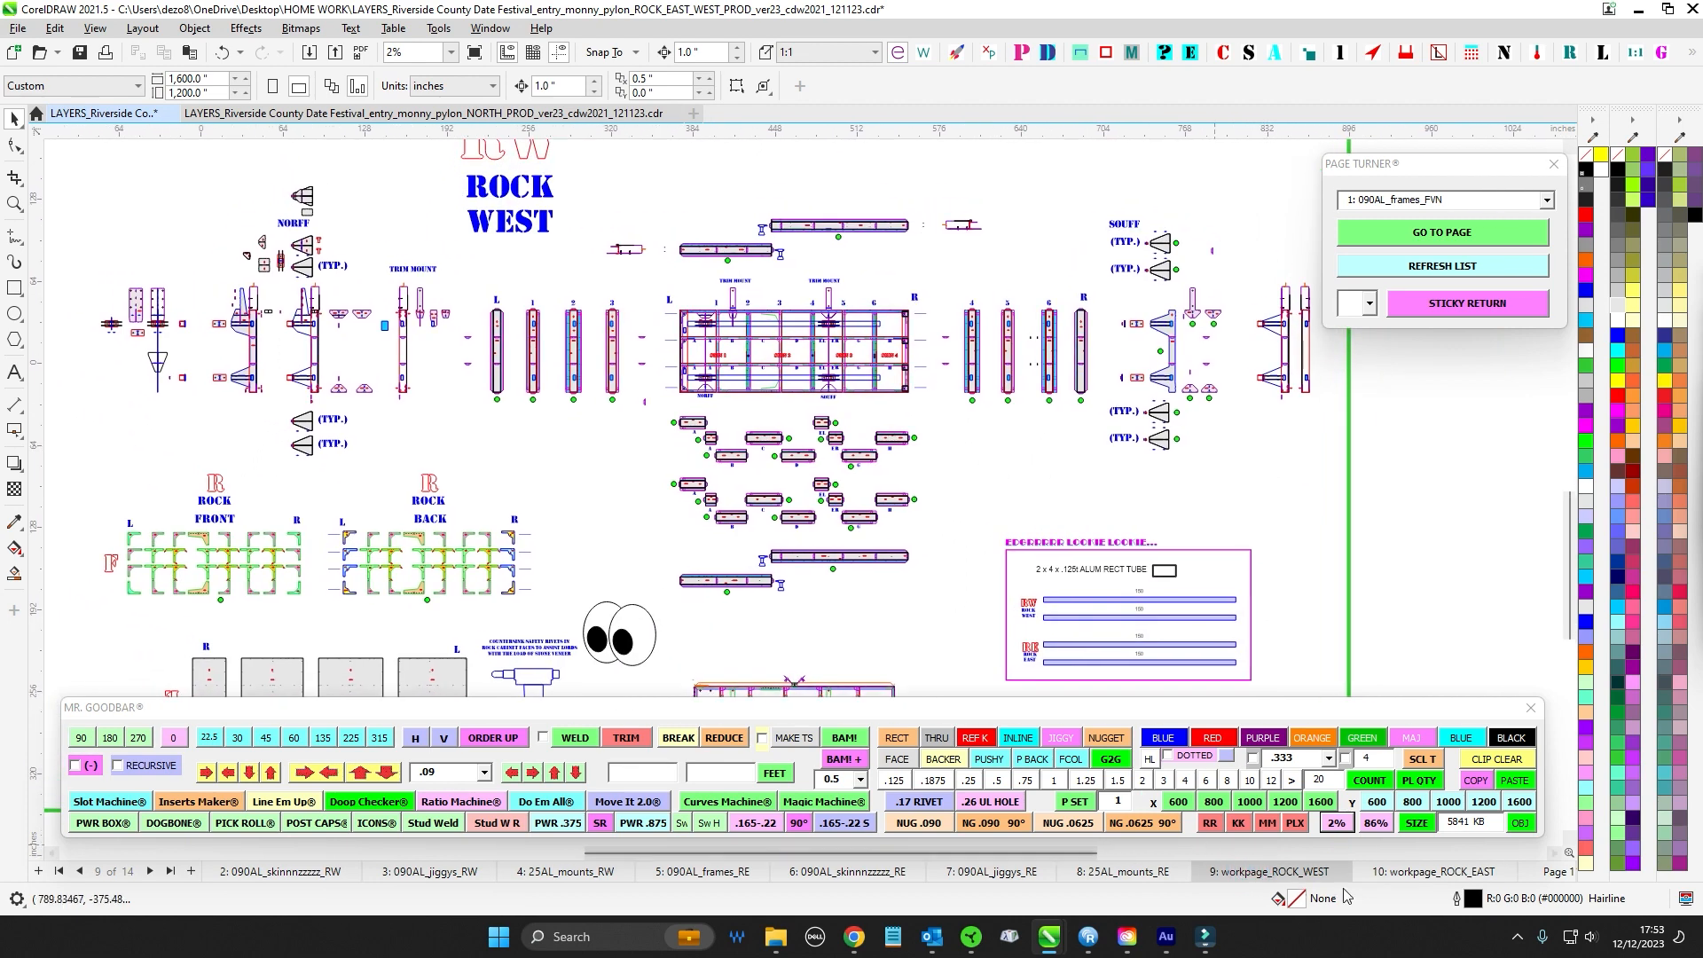
left_click(1447, 874)
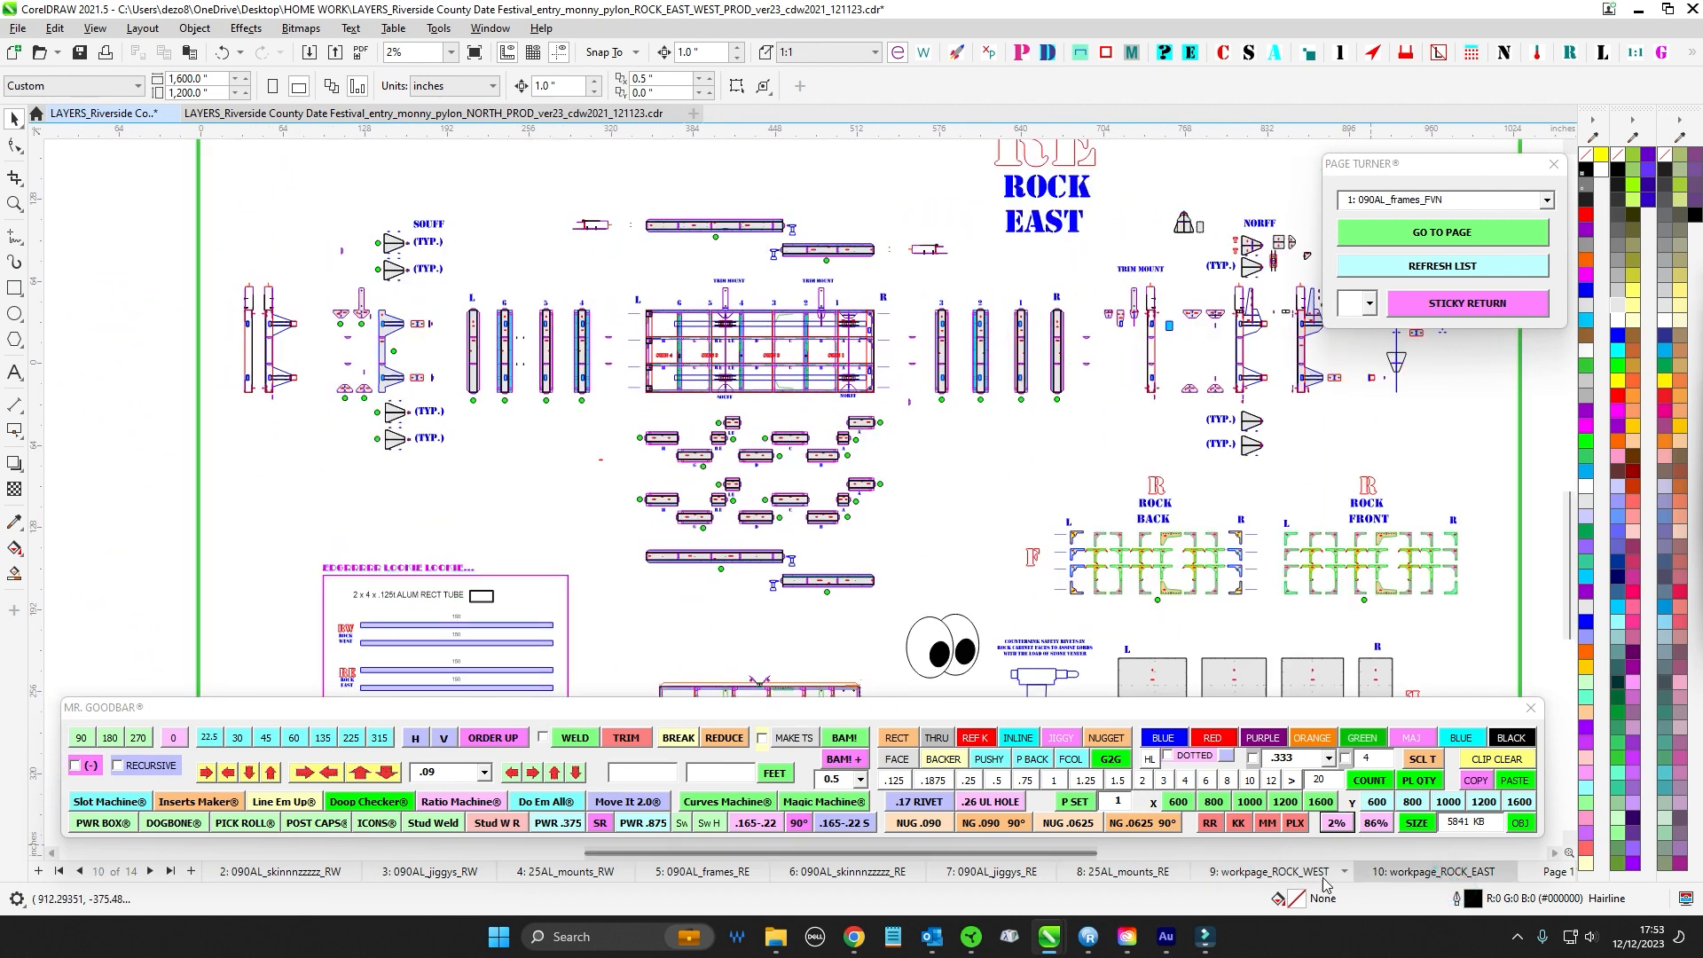
left_click(1322, 877)
left_click_drag(909, 208, 993, 240)
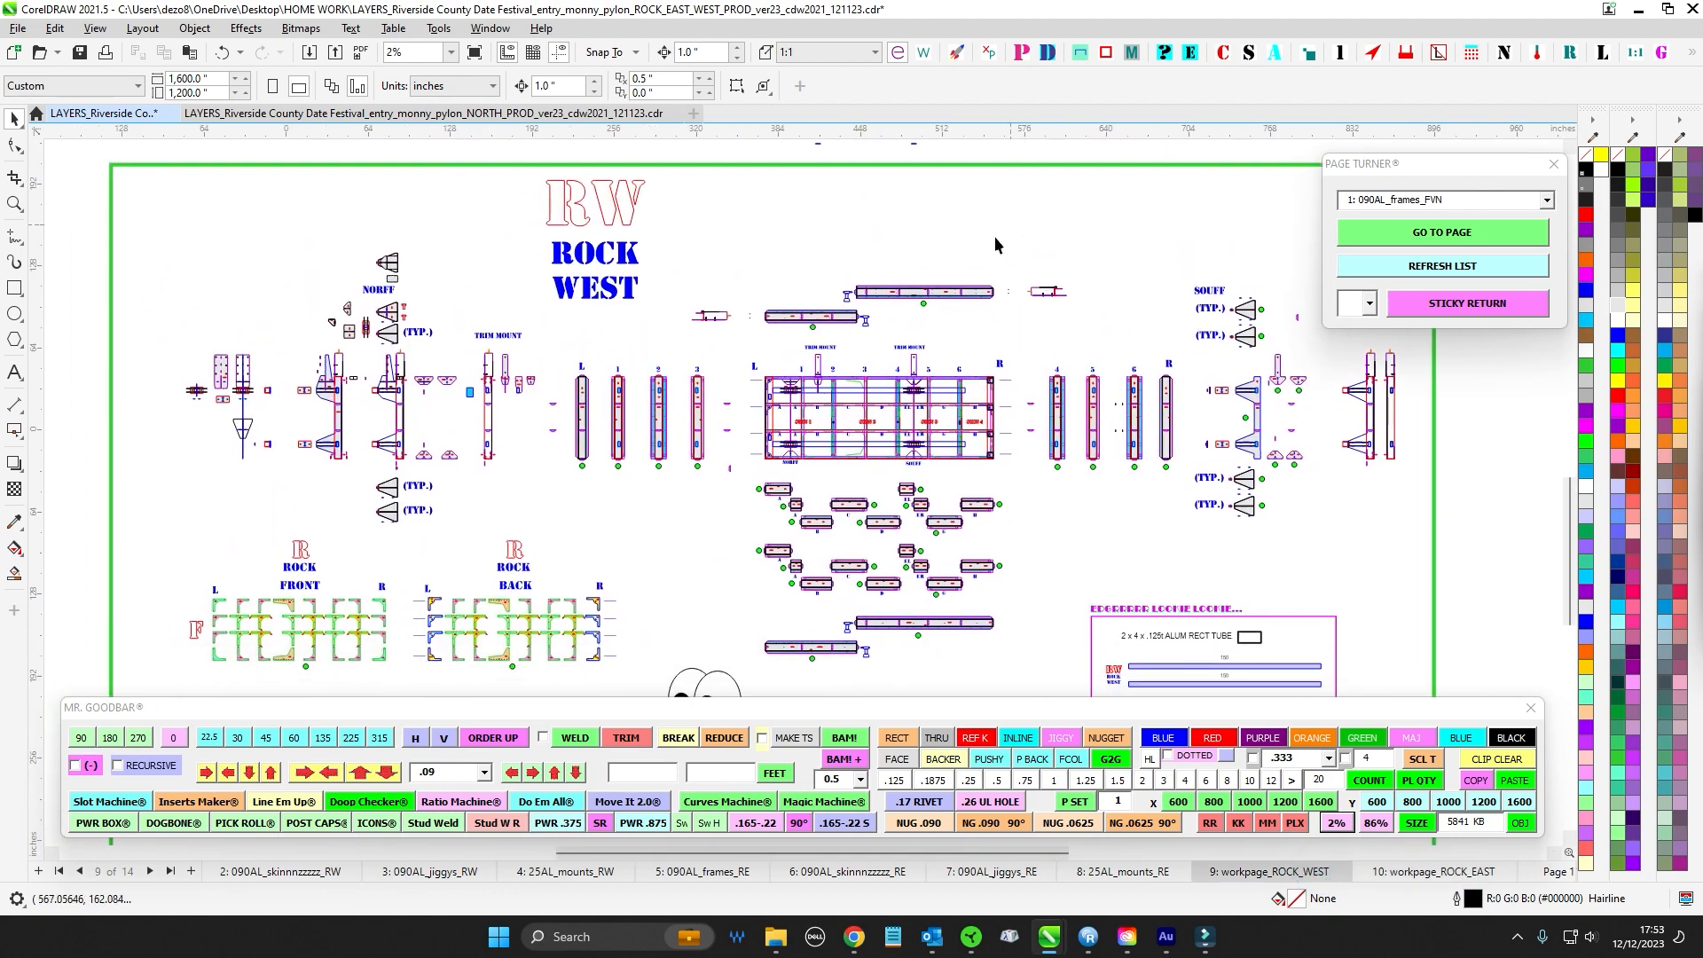
- Examine the Rock West frames, trim mounts, front and back gussets and typical end parts on the production layout
scroll(596, 329, "up", 2)
left_click_drag(596, 328, 648, 255)
left_click_drag(744, 414, 748, 454)
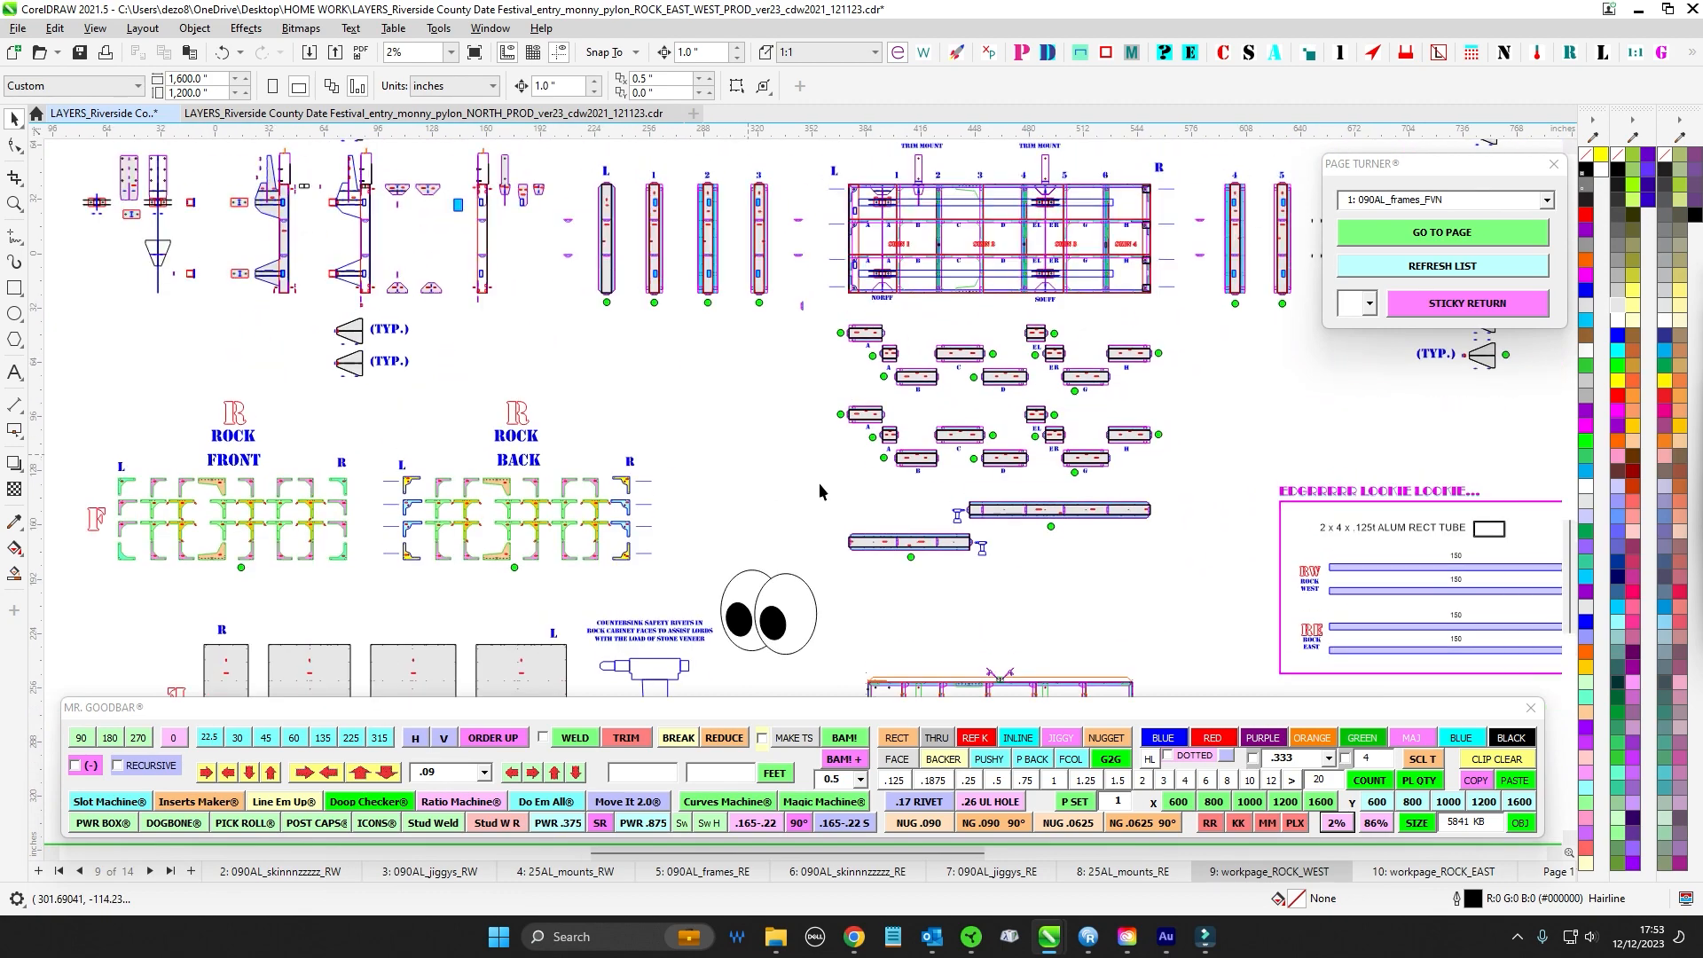
left_click_drag(1198, 428, 1173, 521)
left_click_drag(661, 278, 699, 429)
left_click_drag(687, 366, 740, 362)
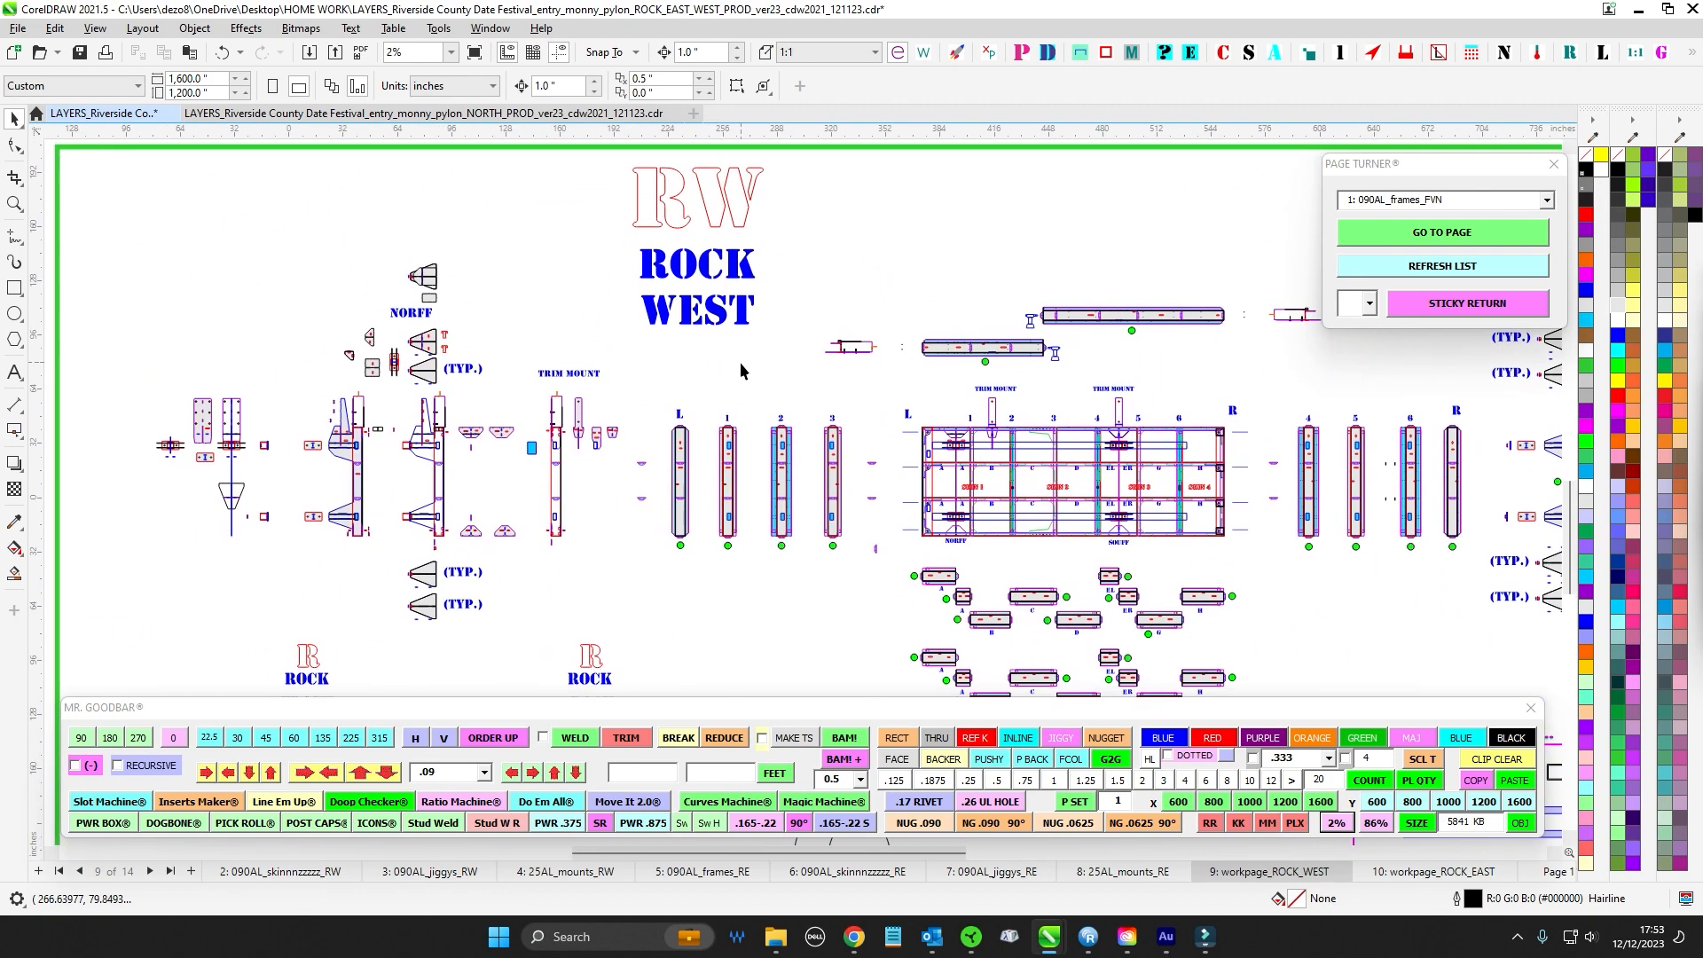
left_click_drag(922, 271, 746, 236)
left_click_drag(1089, 316, 955, 236)
left_click_drag(1120, 506, 1039, 324)
- Inspect the west elevation above the Rock West layout, from the rock base up to the Crown West cabinet
left_click_drag(448, 382, 785, 593)
scroll(792, 382, "down", 1)
left_click_drag(779, 328, 736, 560)
left_click_drag(745, 238, 727, 344)
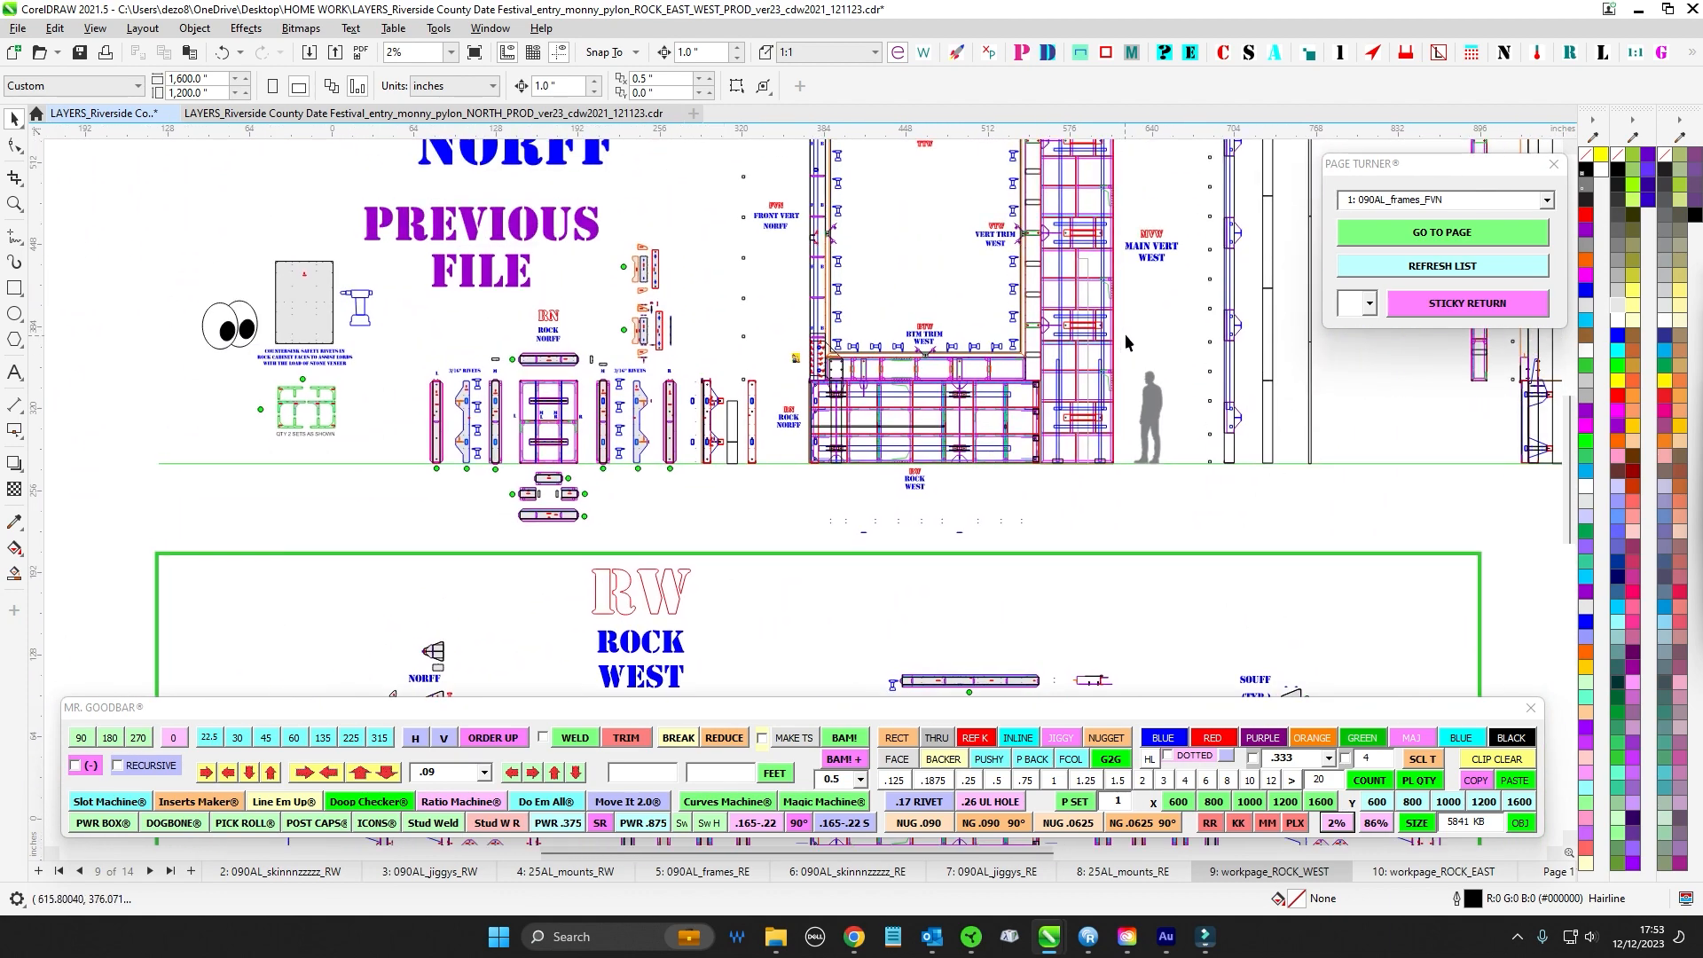
left_click_drag(1126, 335, 1085, 444)
scroll(1127, 243, "up", 1)
scroll(1087, 280, "right", 1)
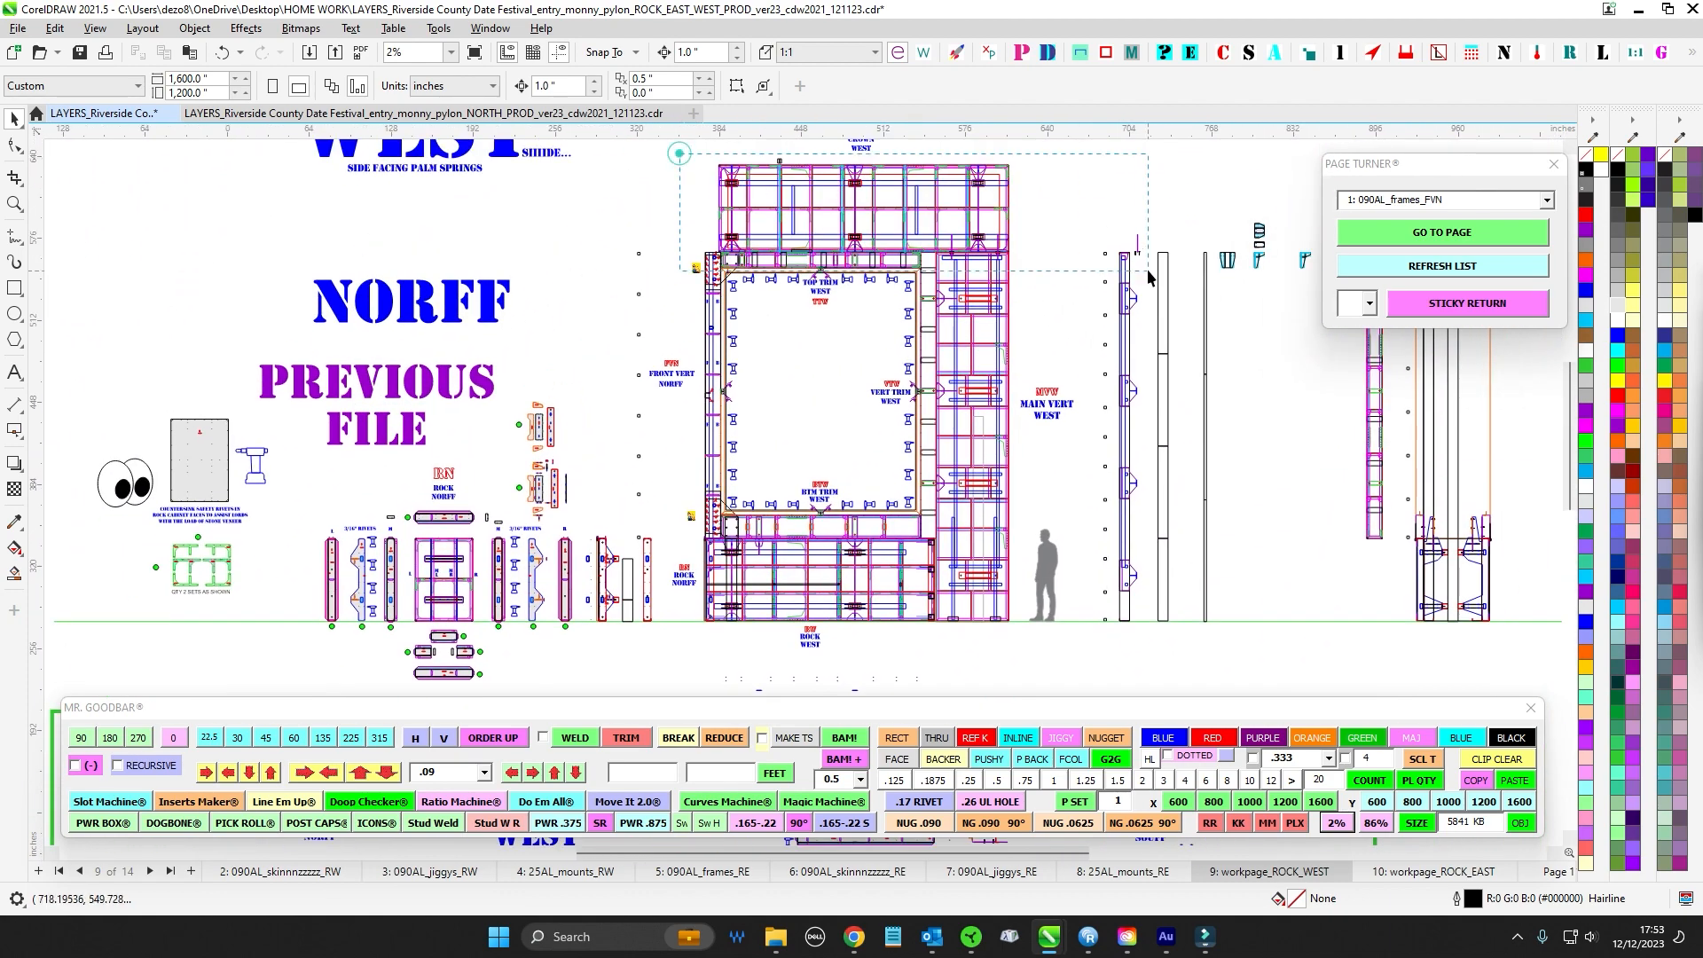
left_click_drag(1148, 271, 1094, 252)
scroll(1062, 191, "up", 5)
left_click(1056, 188)
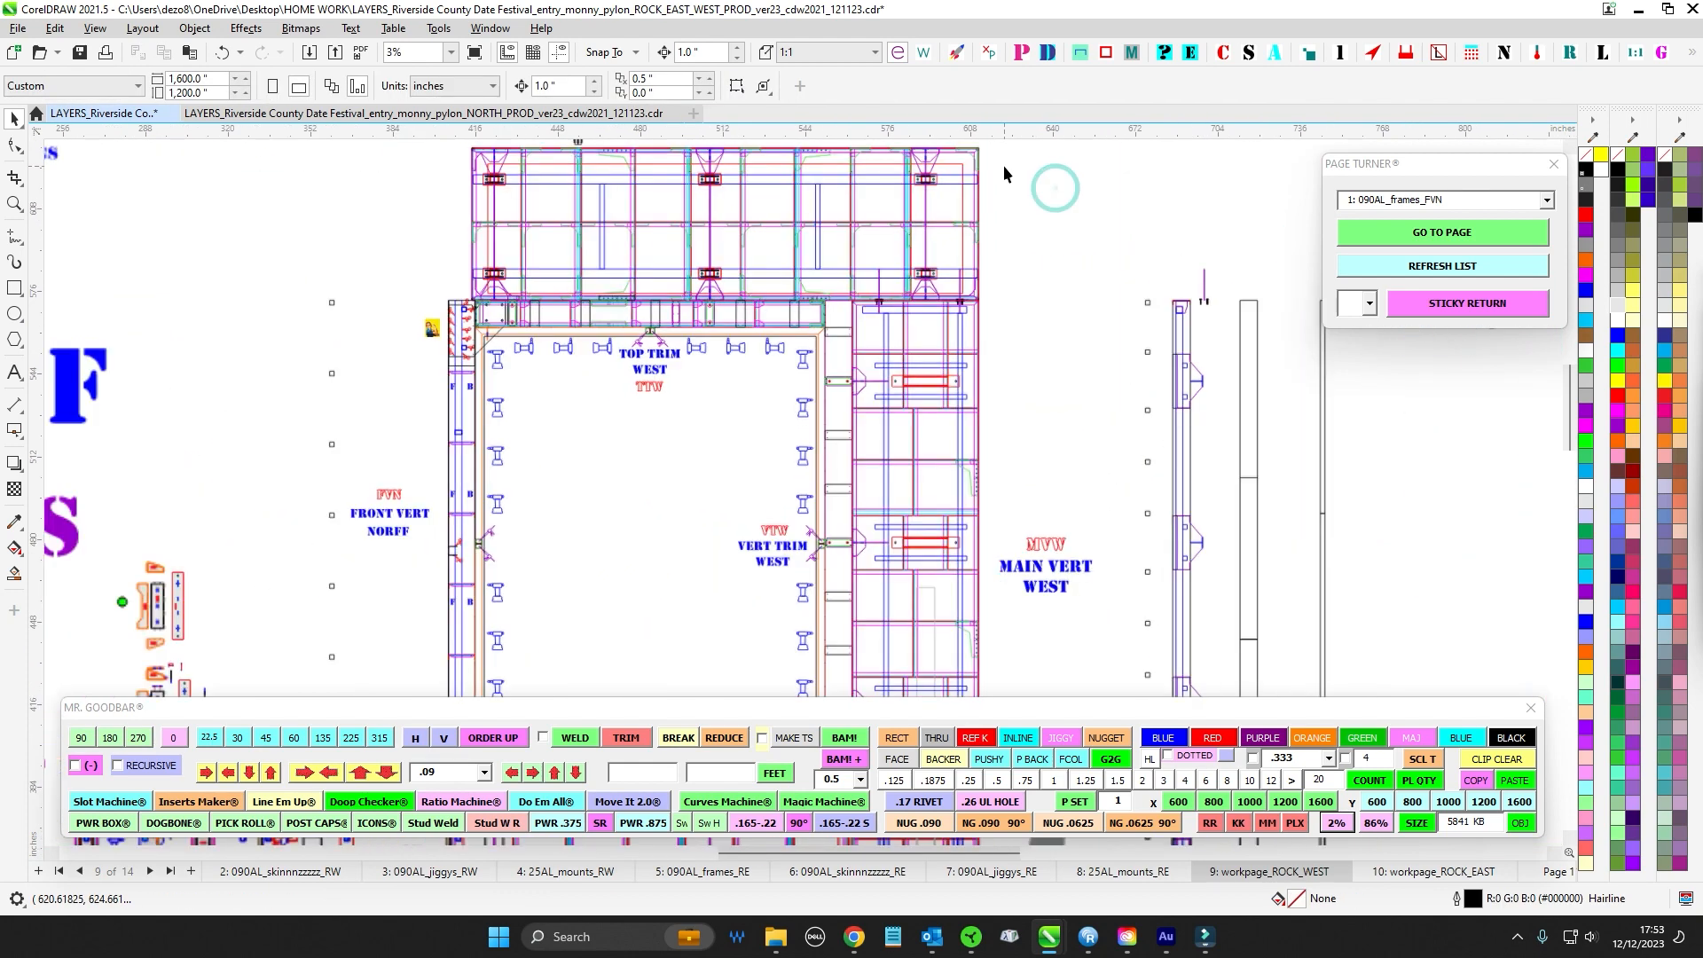
- Select the Crown West cabinet's parts in the west elevation to single out that section
scroll(1004, 165, "down", 1)
left_click_drag(990, 218, 935, 285)
scroll(509, 223, "down", 3)
left_click_drag(446, 206, 827, 300)
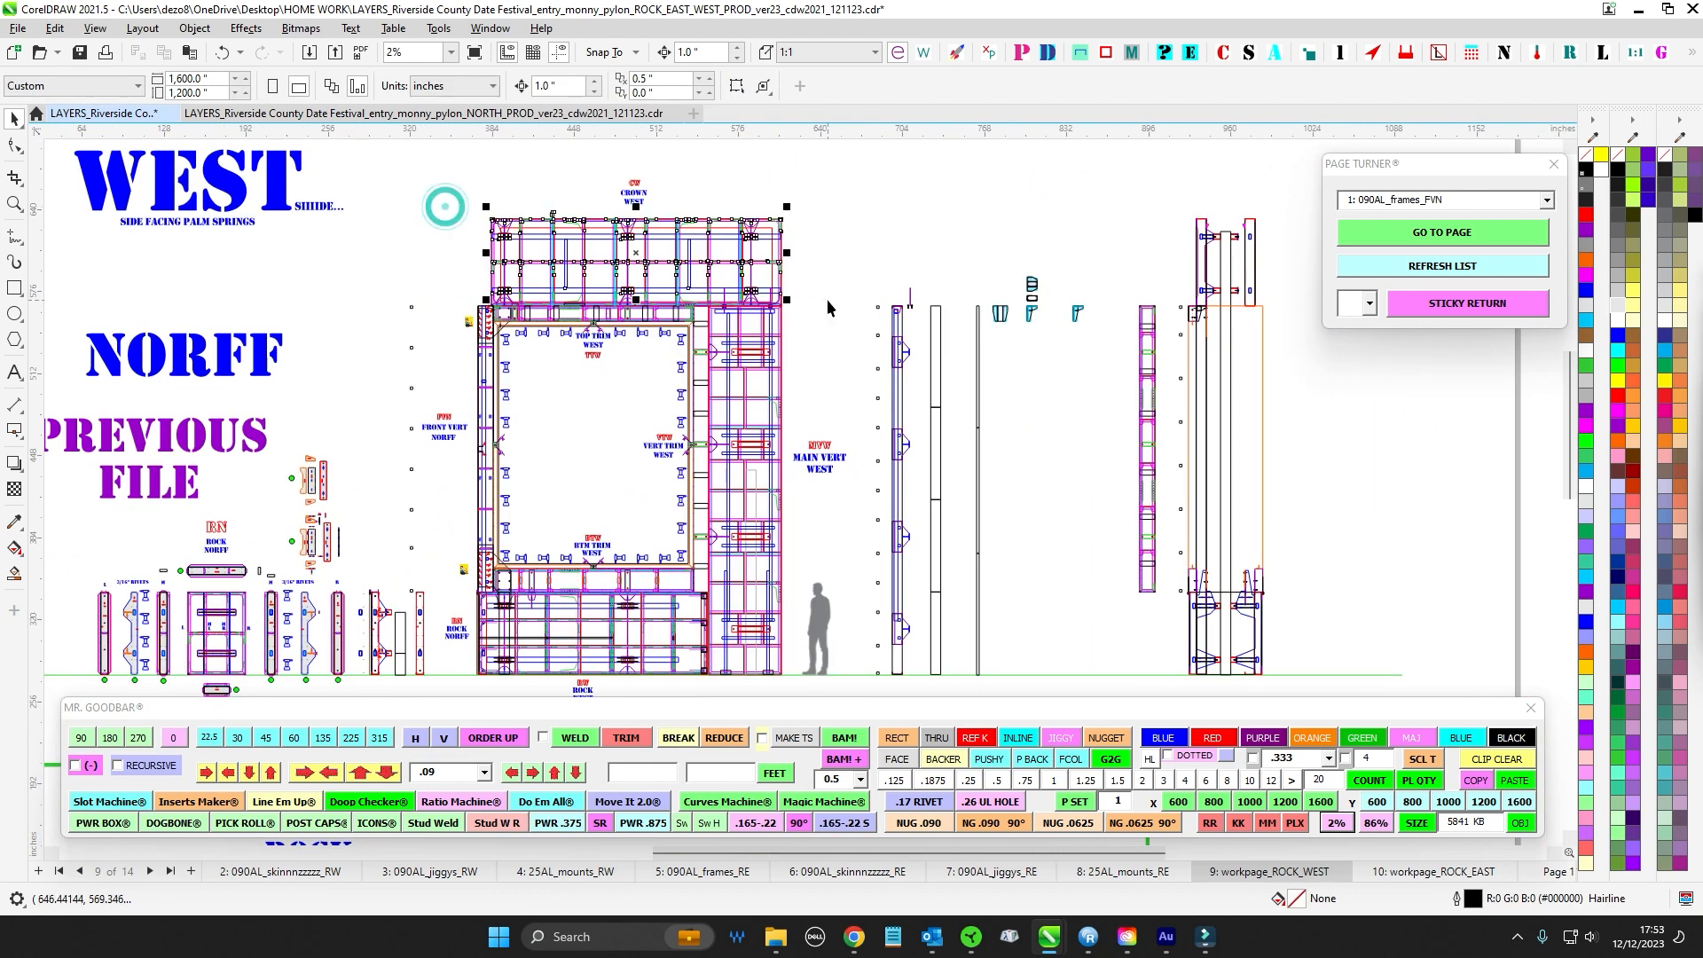
left_click_drag(894, 244, 812, 408)
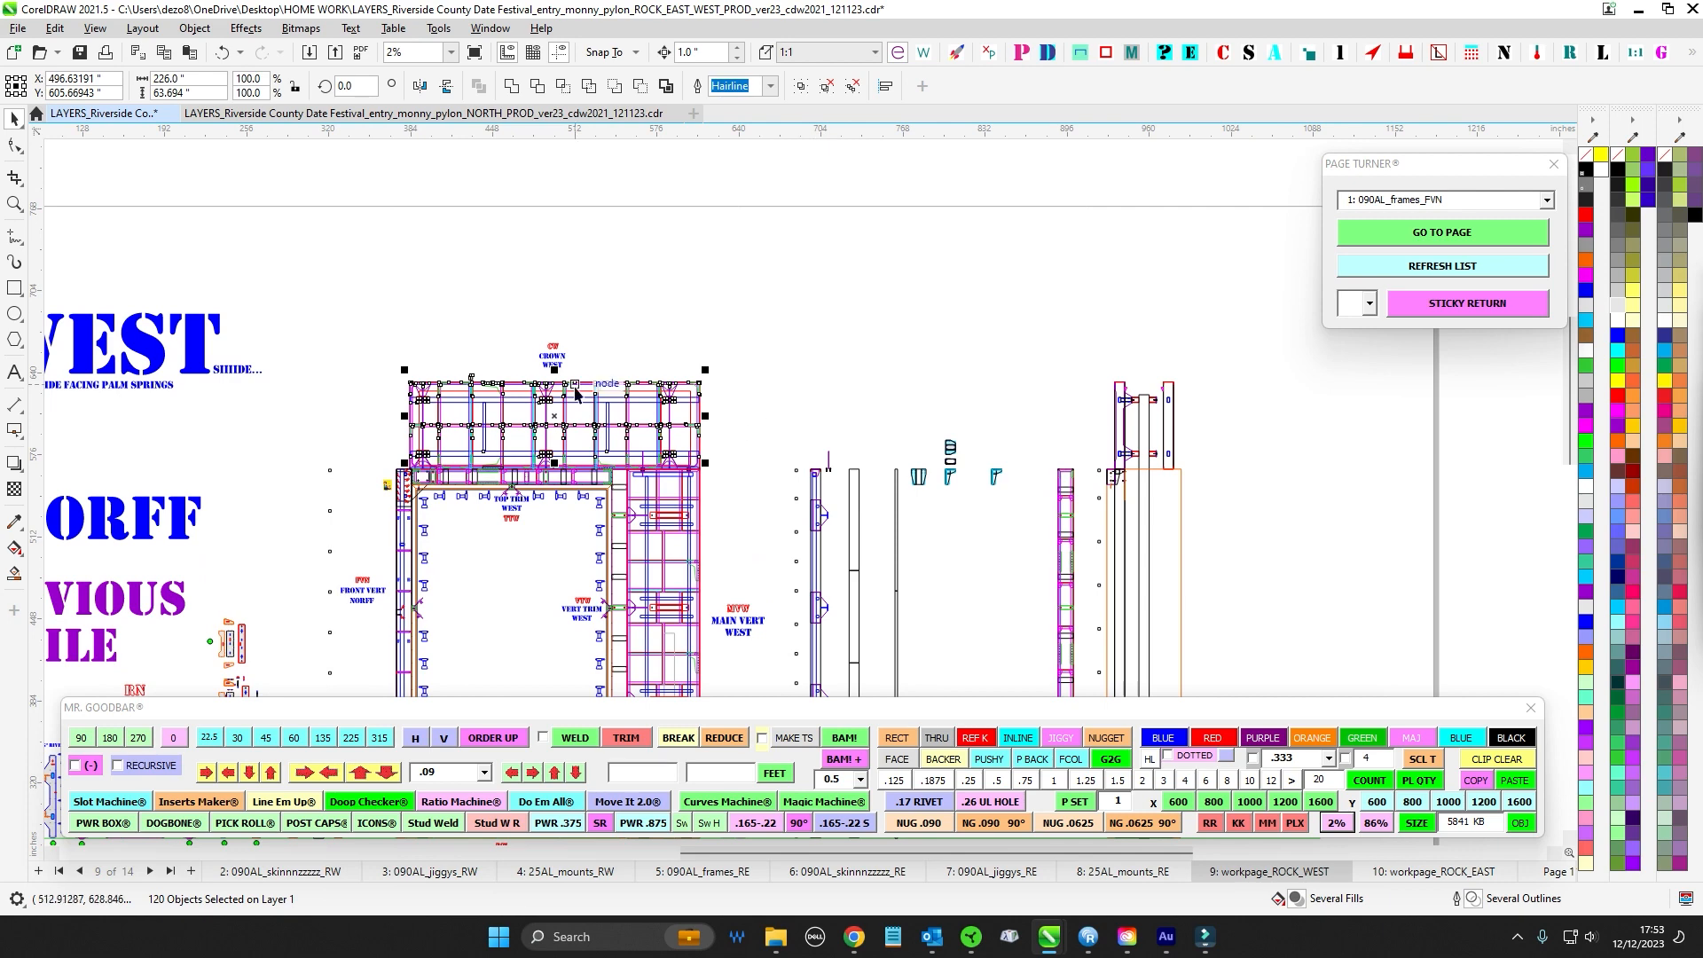
- Select the Main Vert West parts and then the Rock West cabinet at the base of the west elevation
left_click_drag(362, 218, 646, 679)
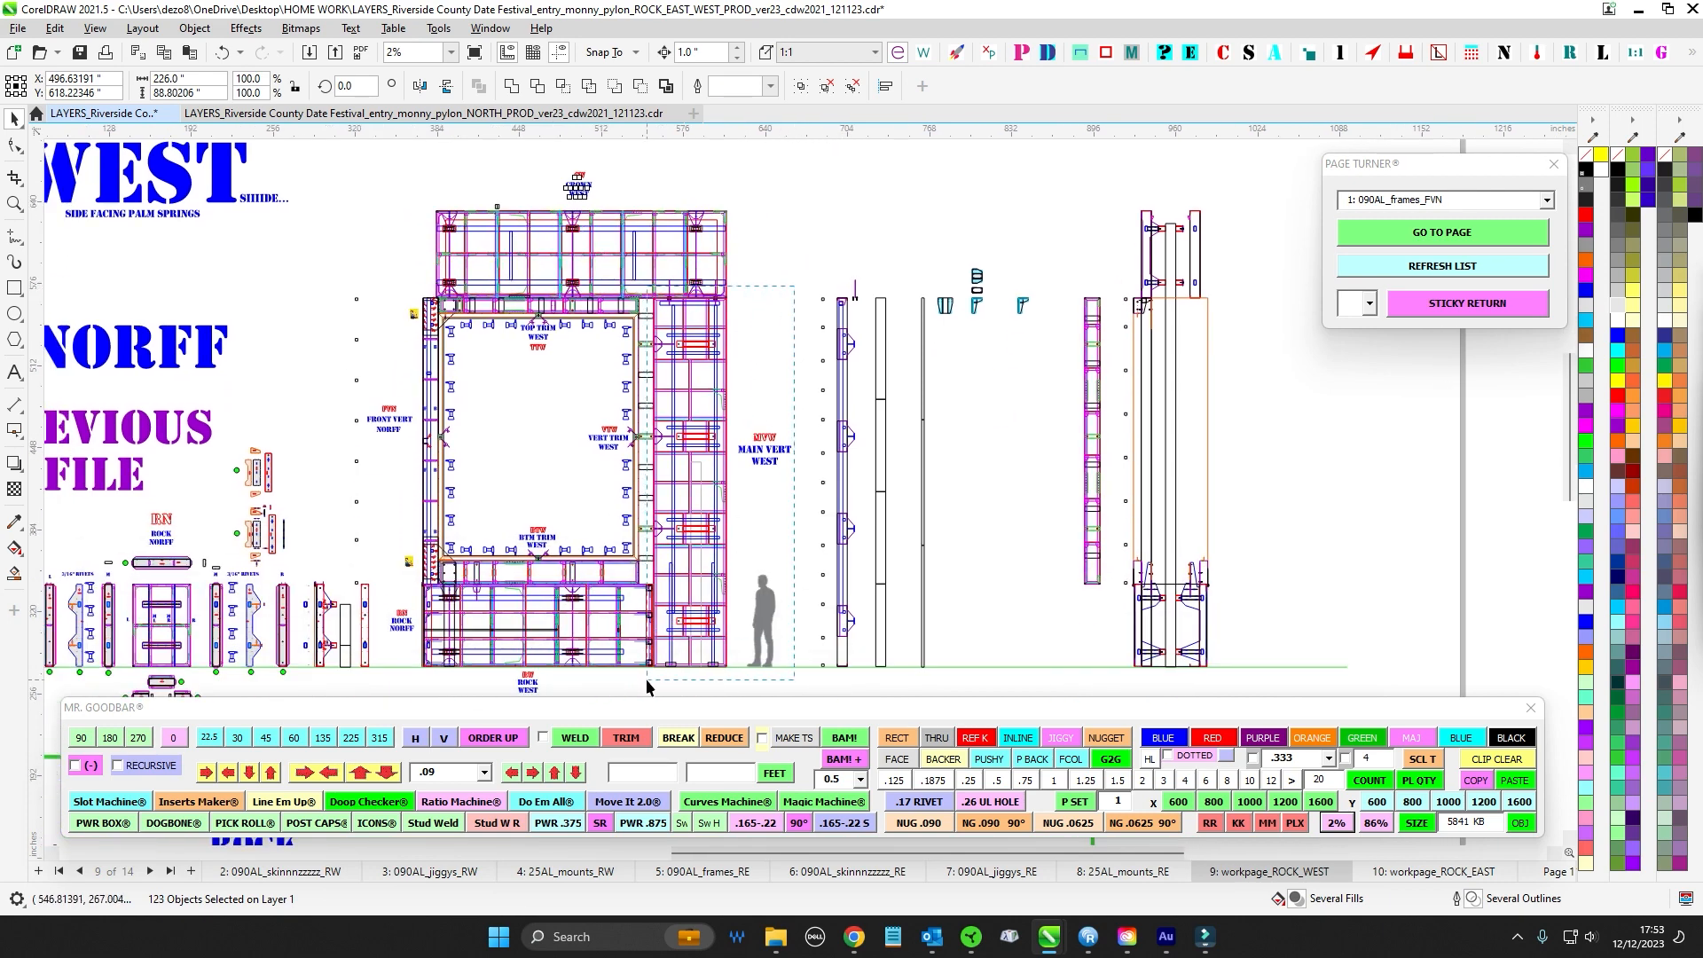
key("Left")
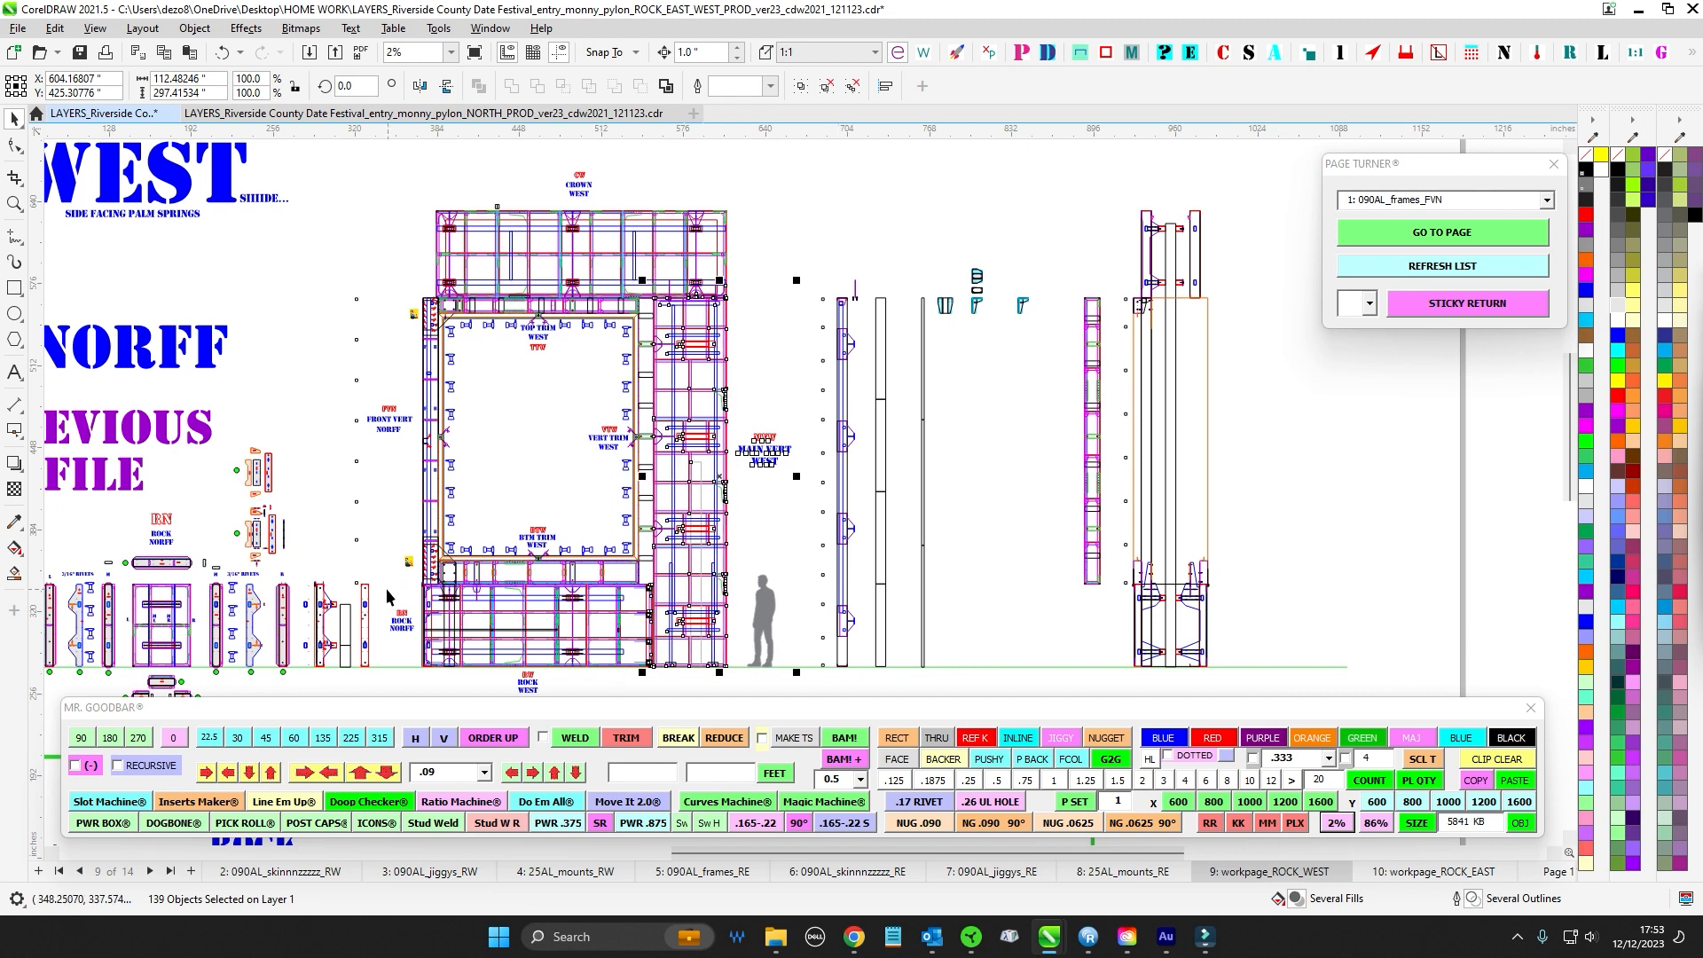
left_click_drag(388, 575, 555, 490)
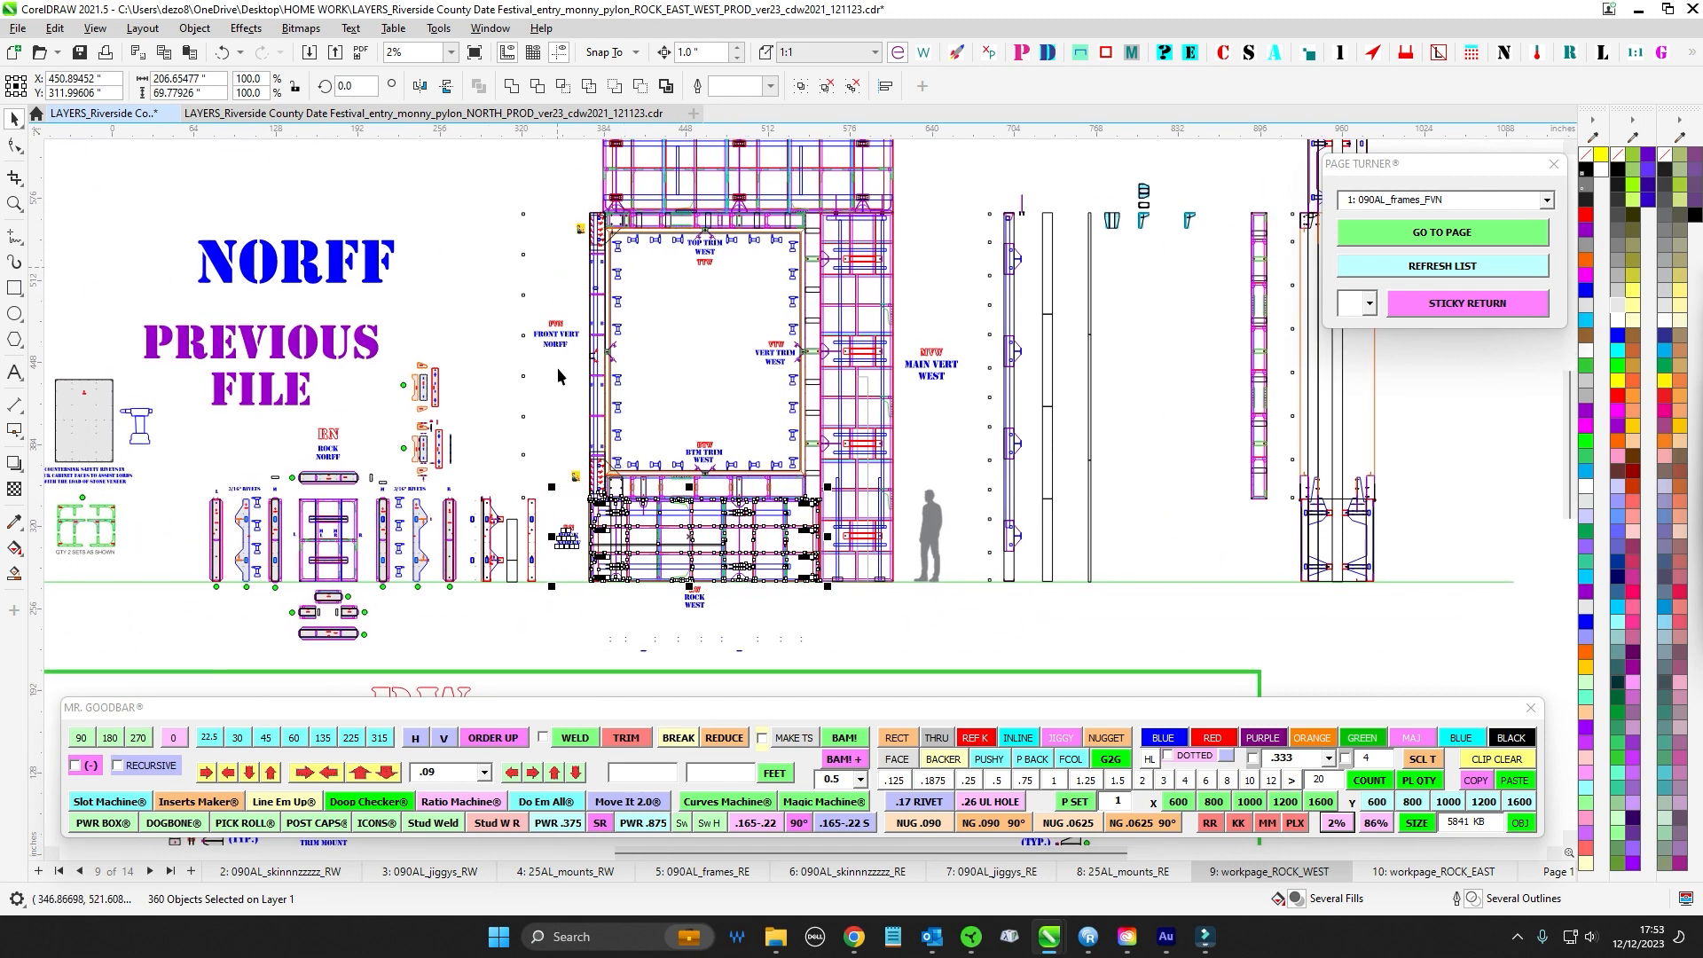
left_click_drag(995, 307, 1141, 525)
scroll(1142, 530, "down", 1)
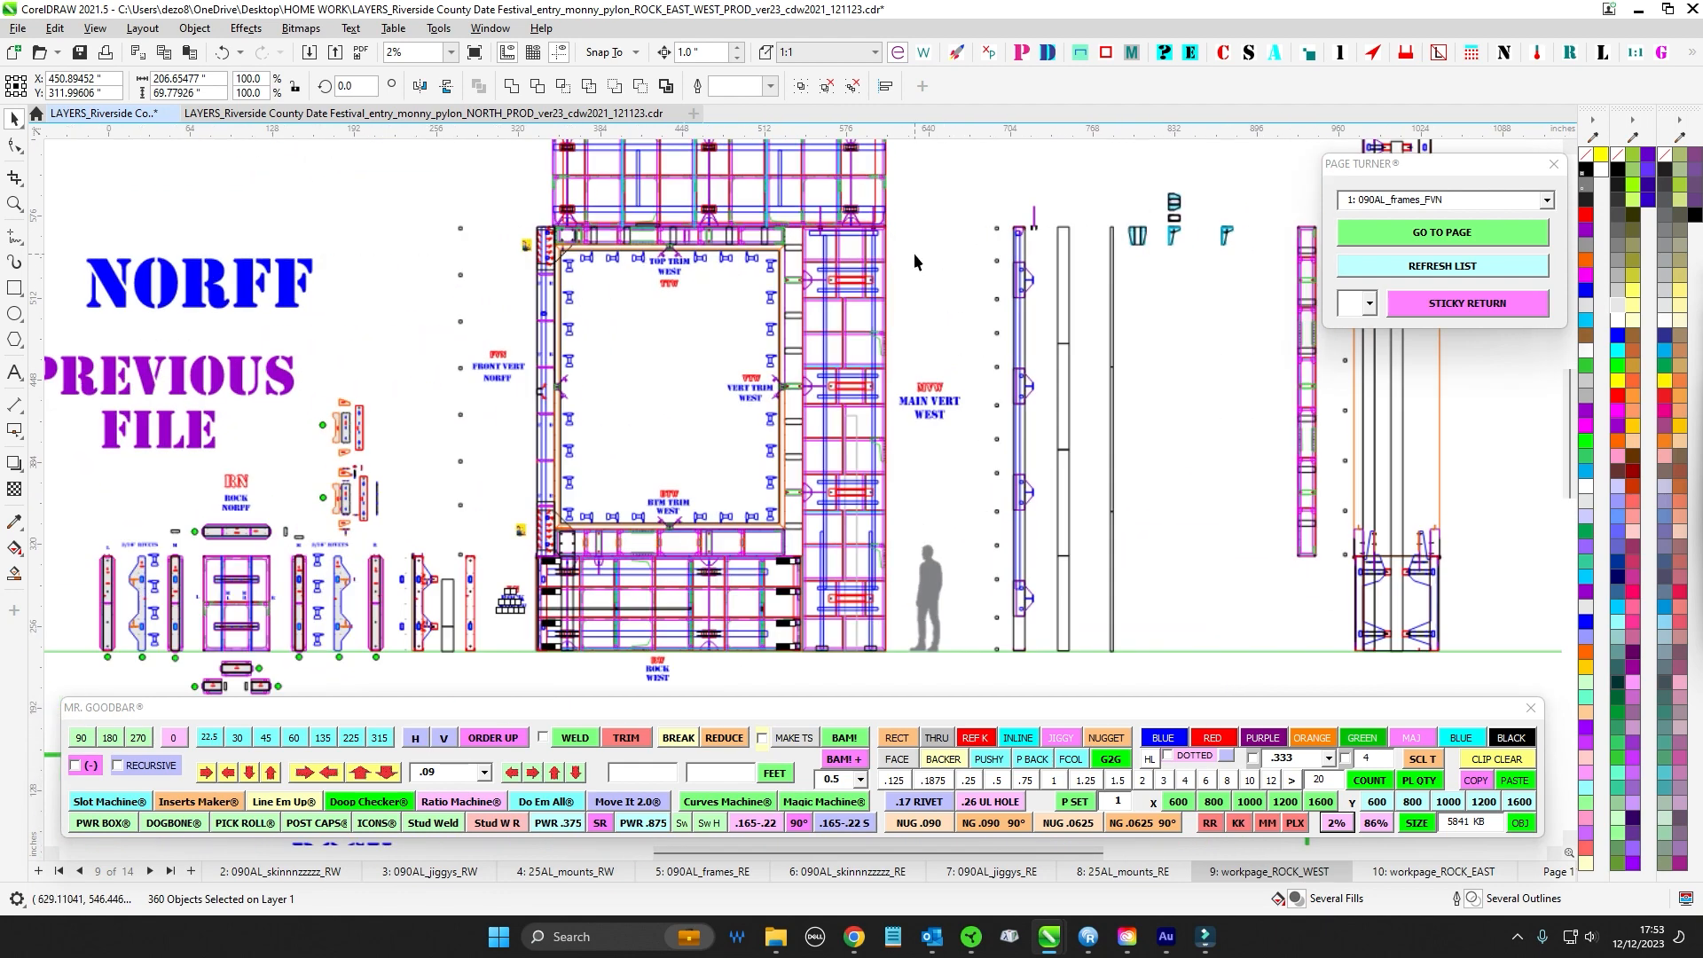
- Select the full-height Main Vert West column in the west elevation, and clear the selection
left_click(913, 255)
left_click_drag(881, 207, 787, 603)
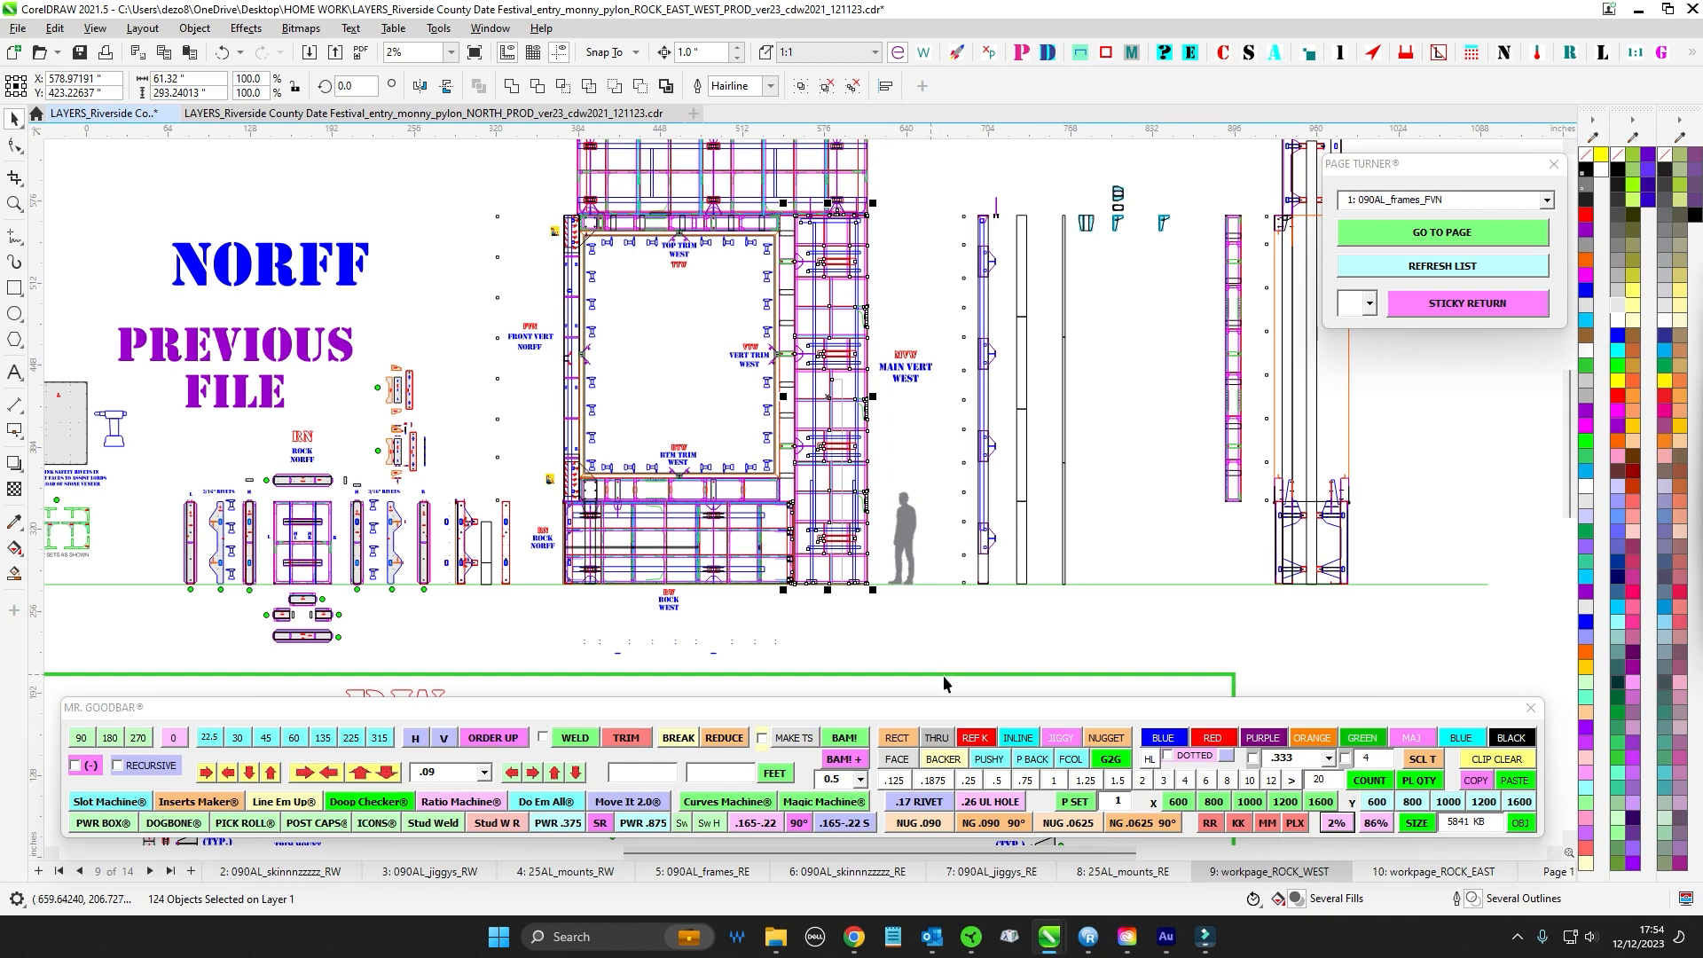
left_click_drag(946, 622, 961, 603)
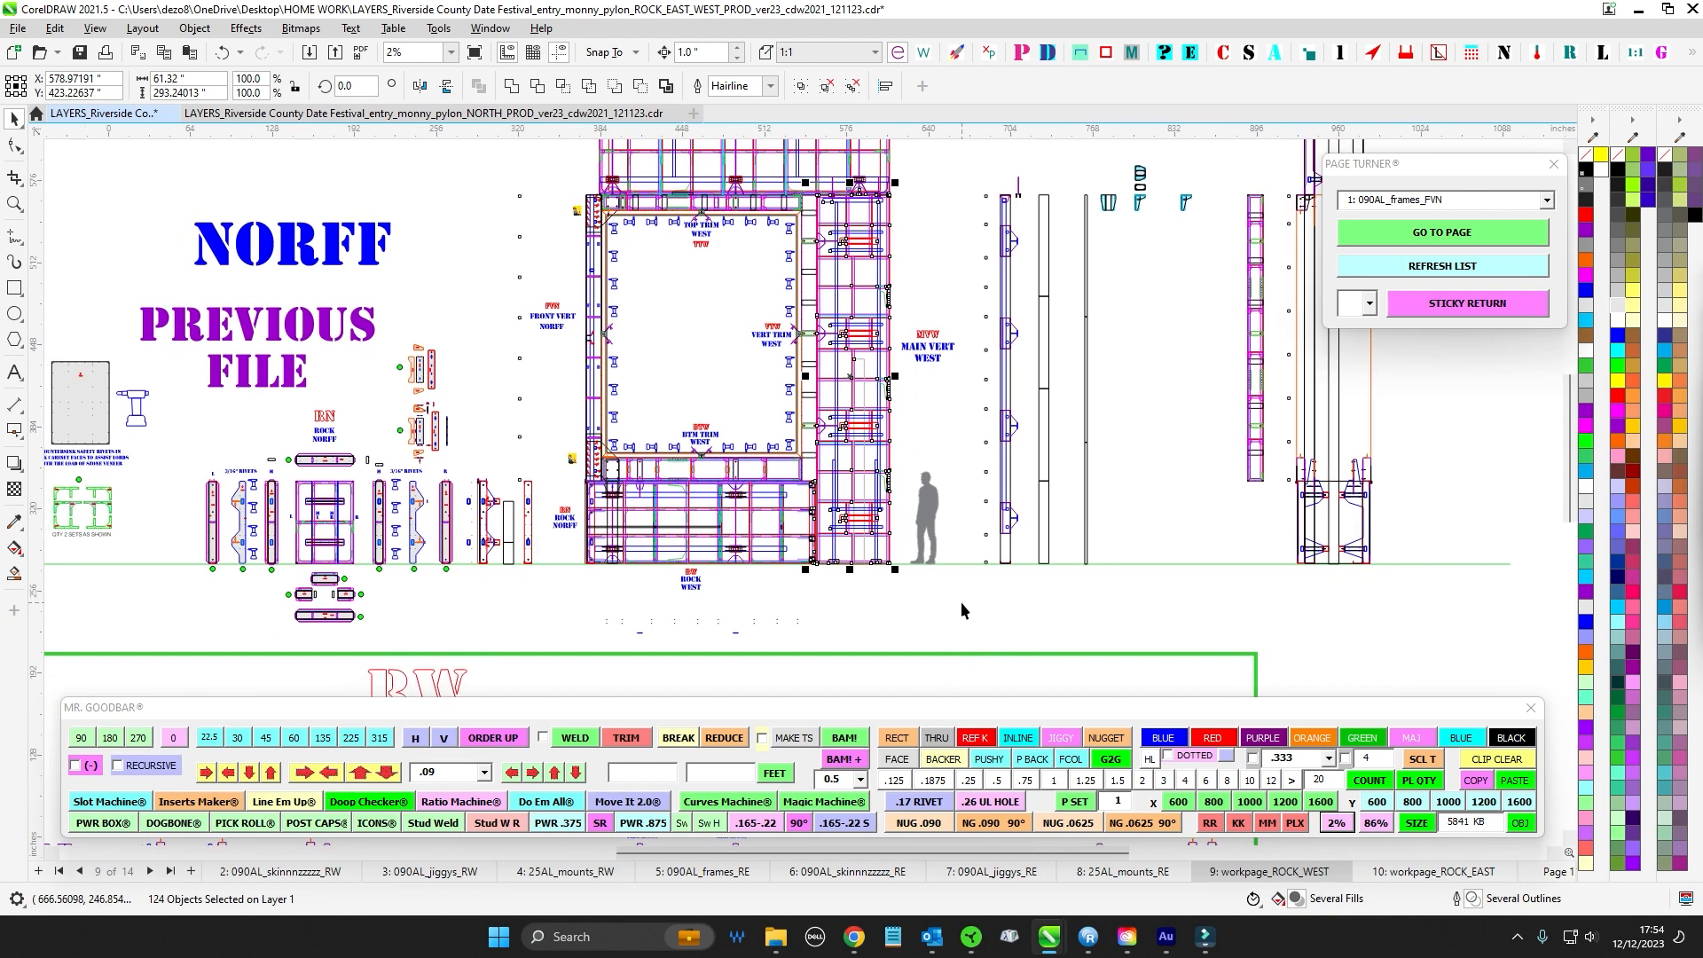
left_click(961, 602)
- Select the left rock cabinet in the pylon's end view and inspect its mounts around the central pole
scroll(937, 398, "up", 2)
left_click_drag(924, 407, 508, 442)
scroll(995, 576, "up", 5)
left_click_drag(1008, 538, 886, 598)
scroll(838, 285, "up", 2)
scroll(795, 505, "down", 1)
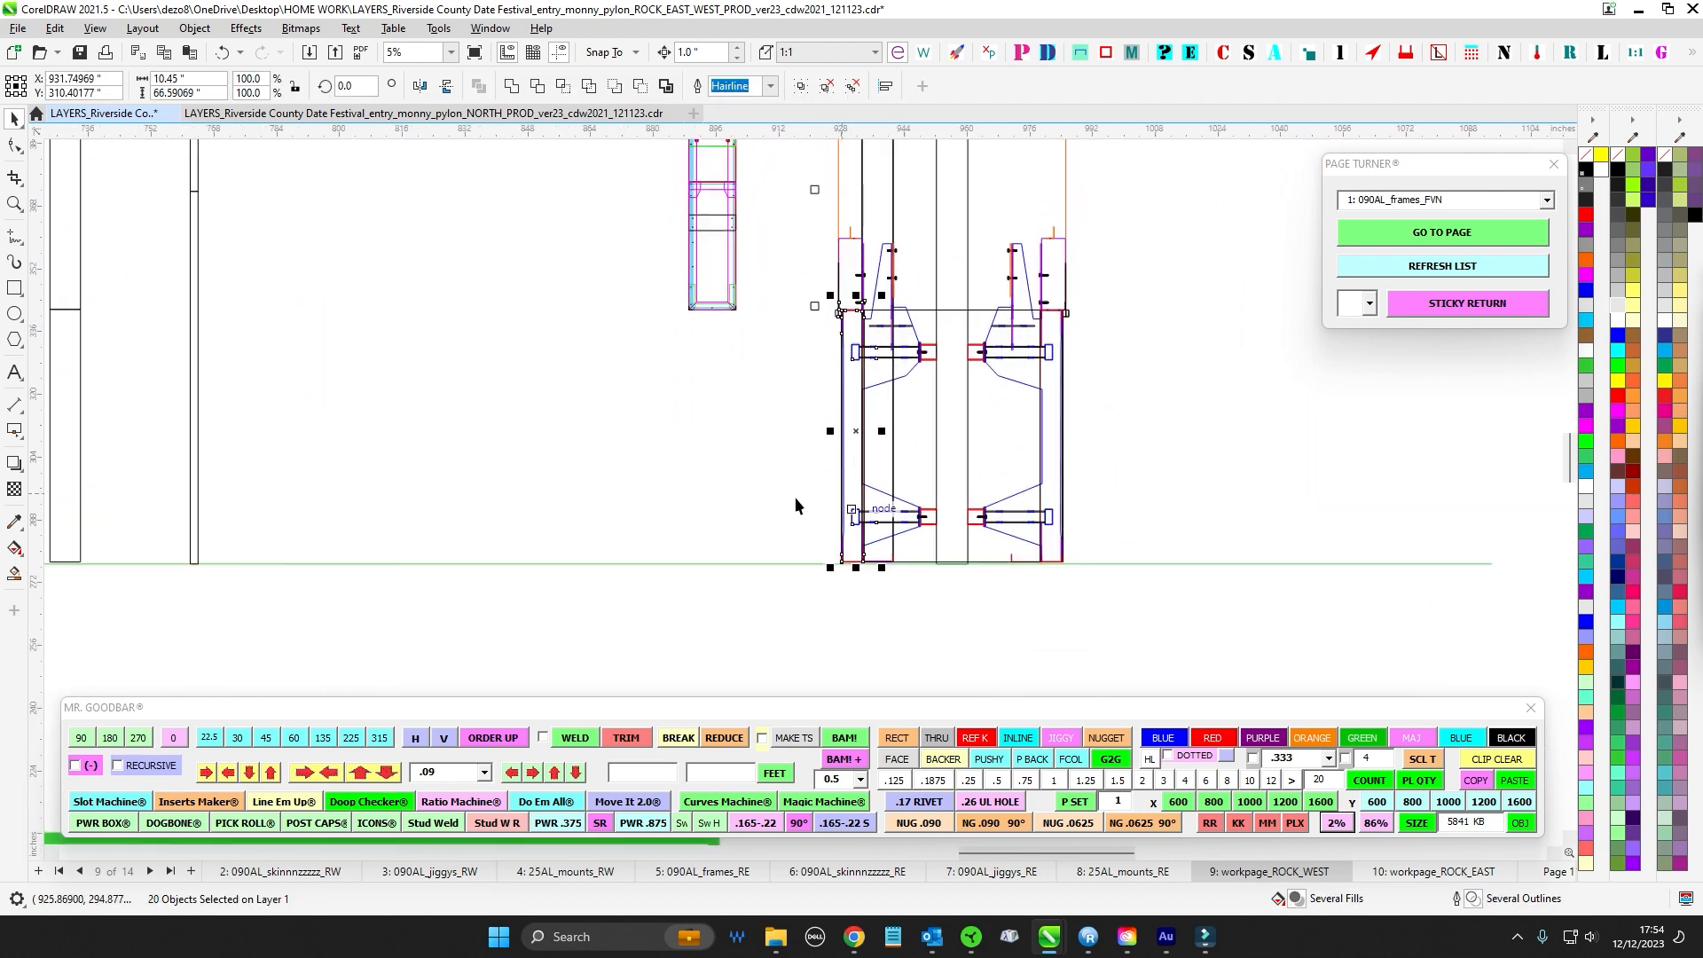
left_click_drag(426, 459, 884, 429)
scroll(462, 438, "down", 1)
left_click_drag(1056, 445, 324, 417)
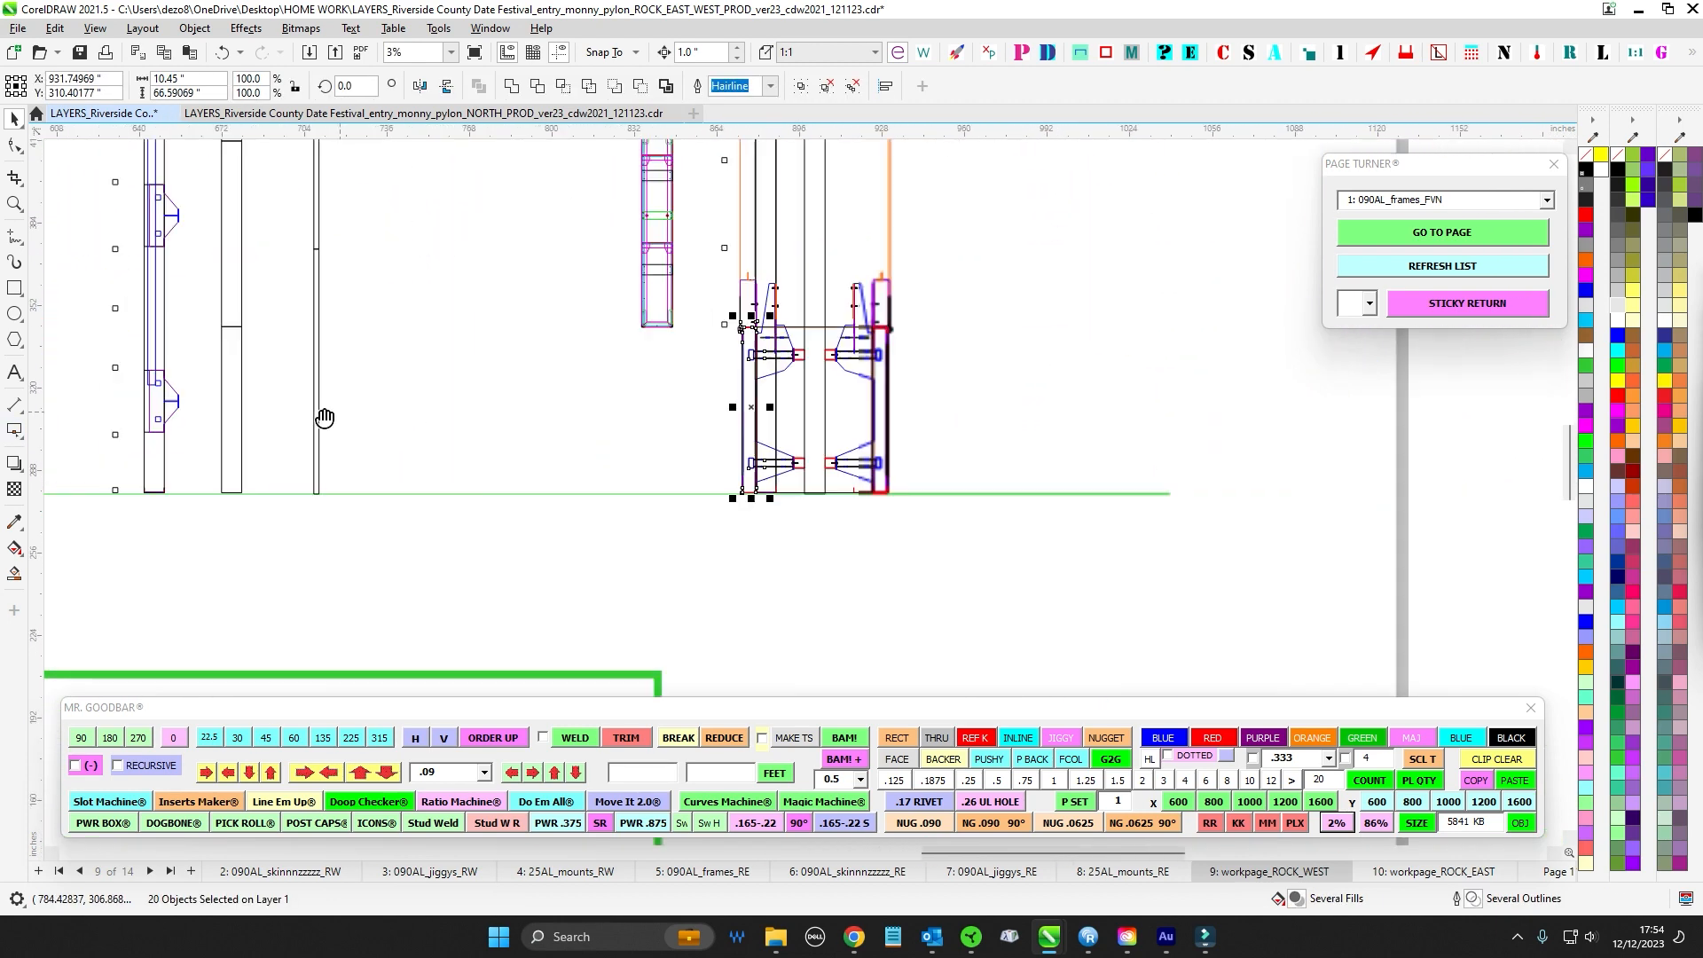
scroll(821, 396, "up", 2)
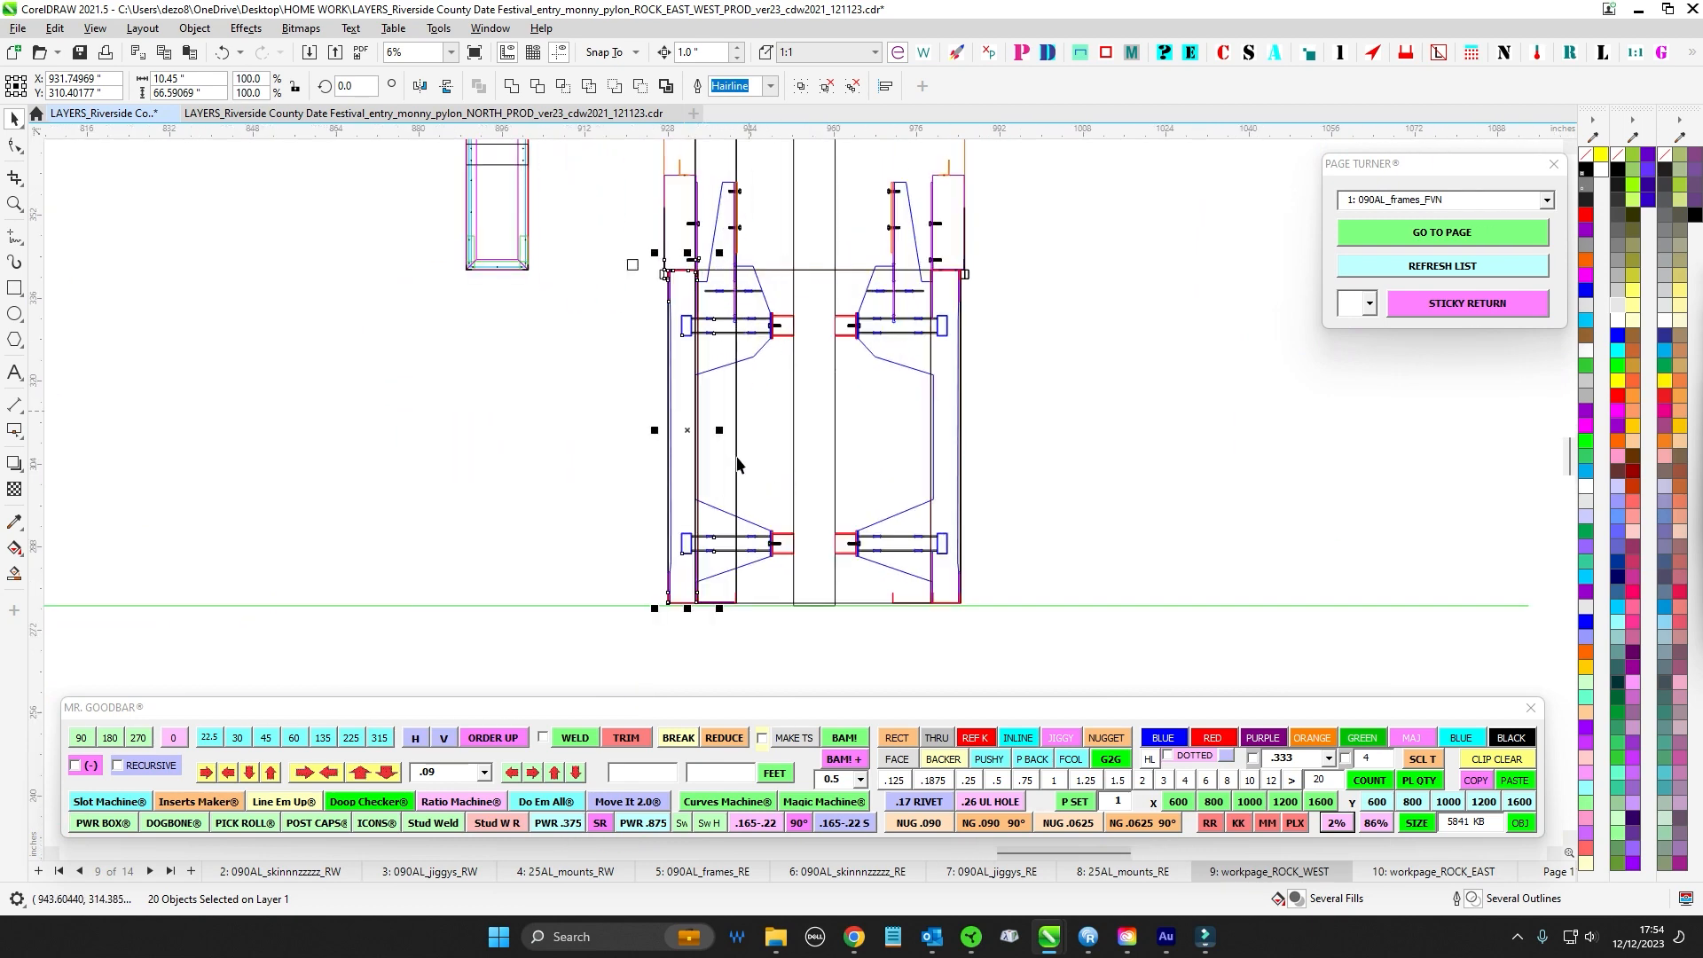
scroll(787, 438, "down", 1)
- Select the left rock cabinet with its mounts, then the right cabinet's parts in the end view, and clear the selection
left_click(610, 375)
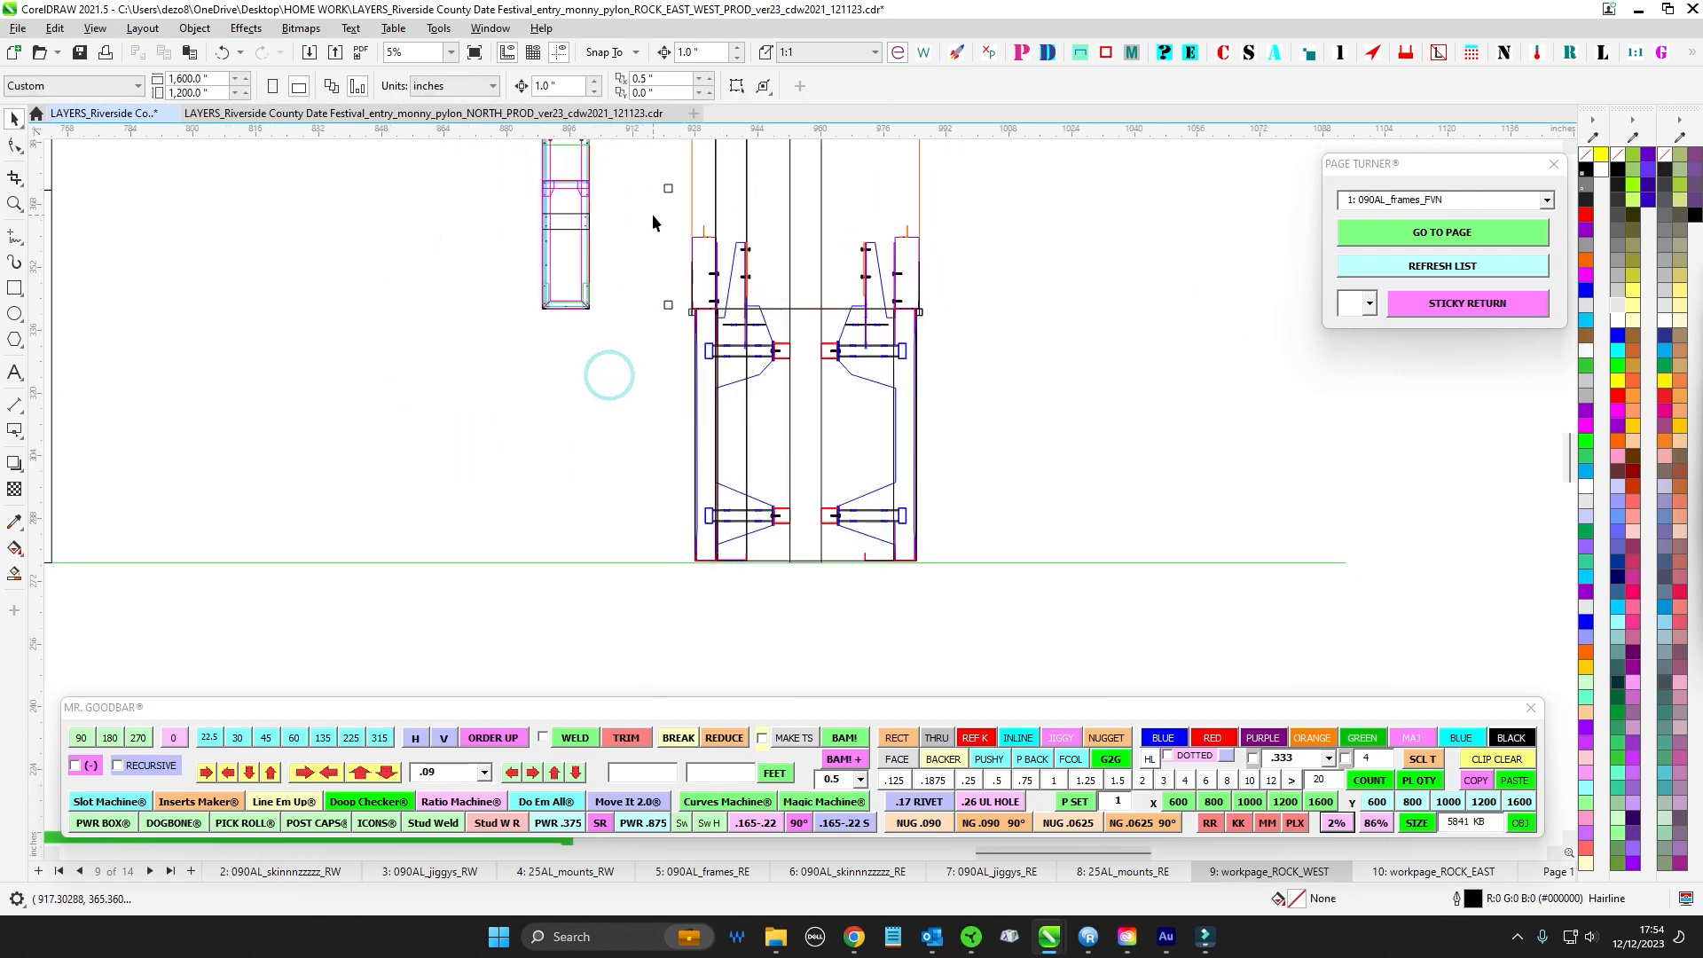
left_click_drag(653, 216, 789, 568)
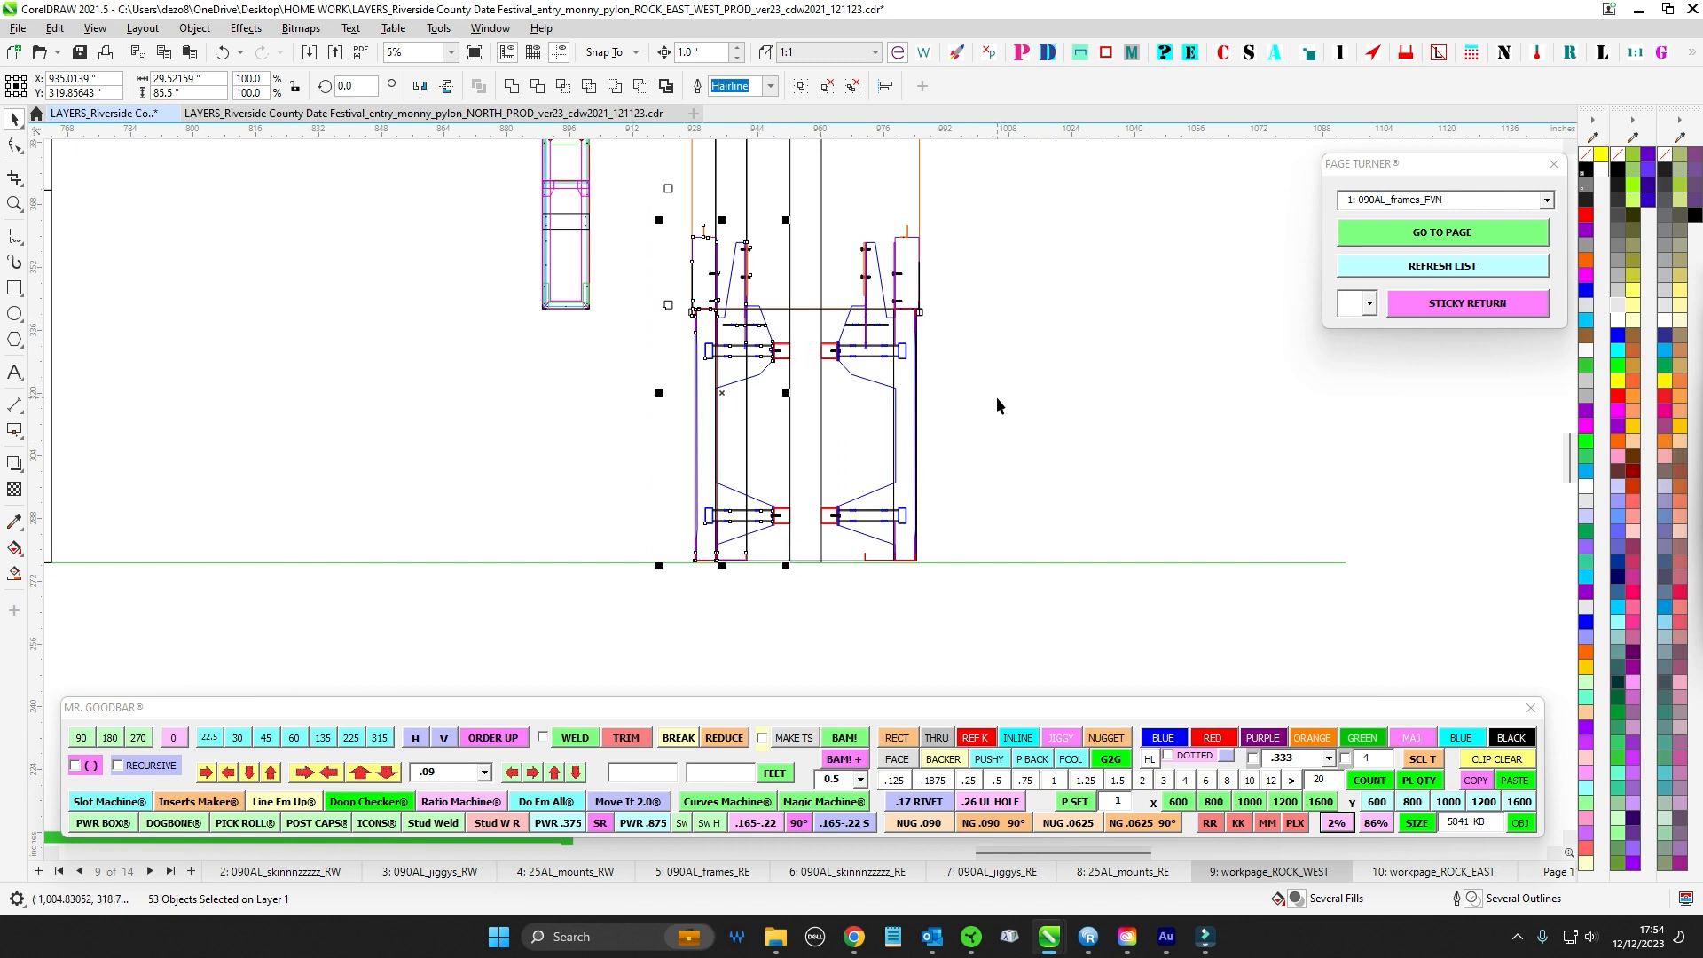
left_click_drag(962, 231, 830, 610)
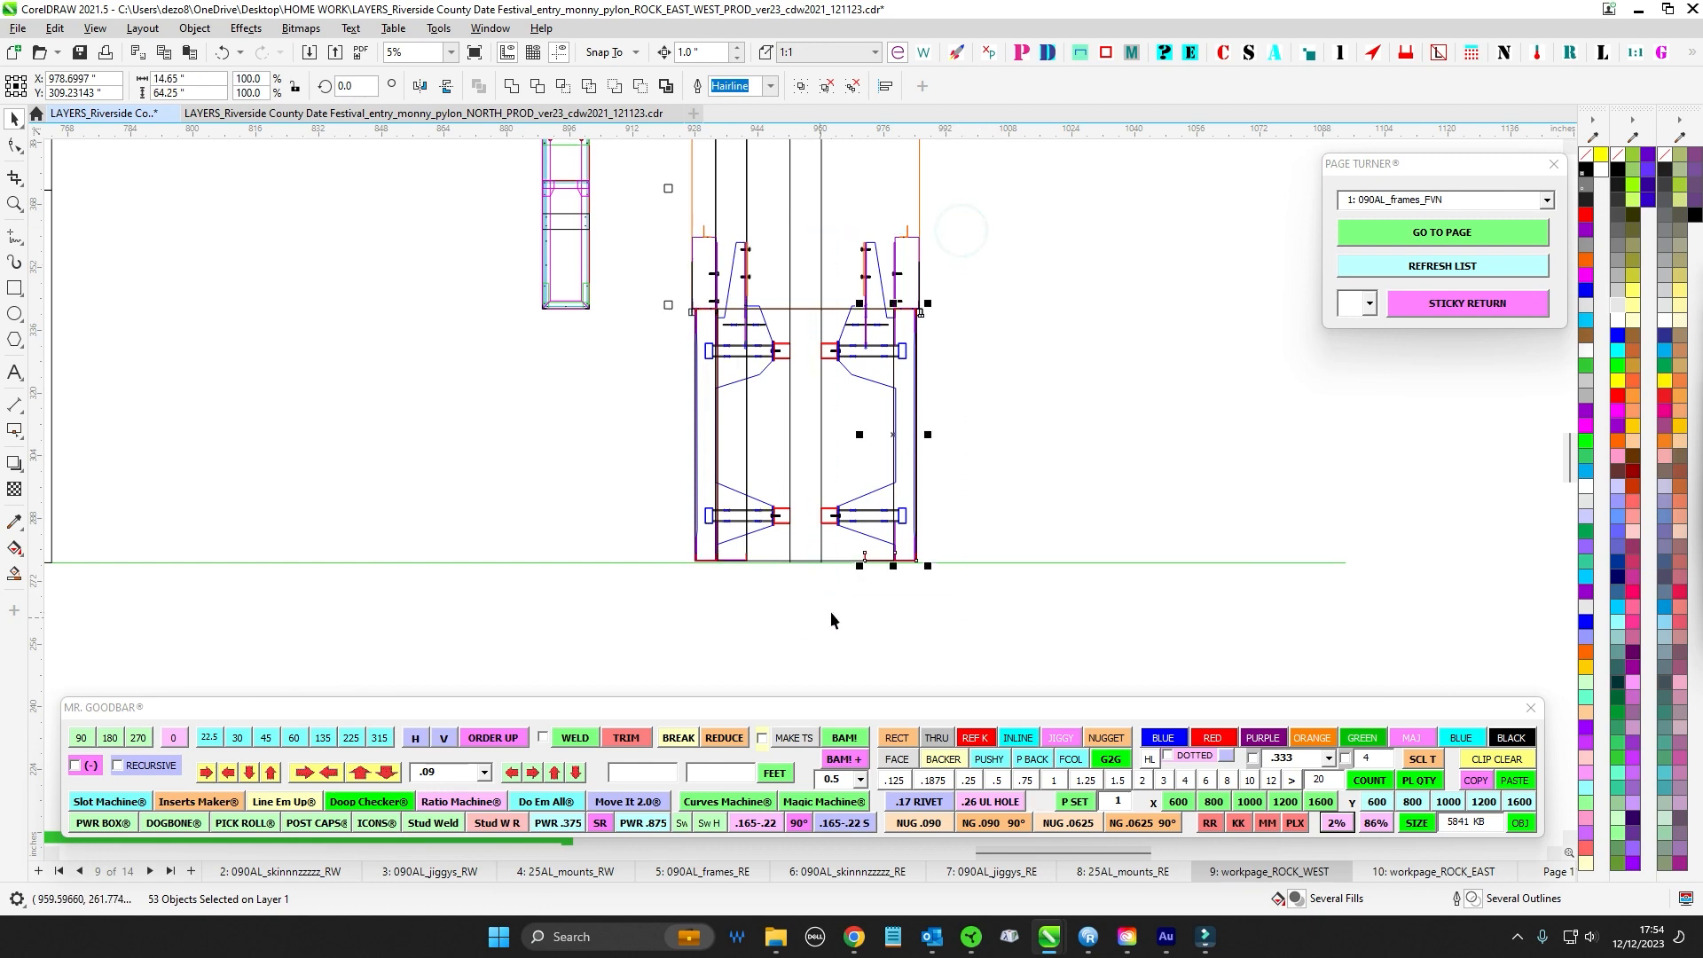
left_click(1021, 379)
- Select the left crown cabinet and its pole mounts at the top of the pylon's end view
scroll(1012, 380, "down", 1)
scroll(1011, 380, "down", 3)
left_click_drag(1012, 380, 1038, 589)
left_click_drag(1056, 420, 1105, 637)
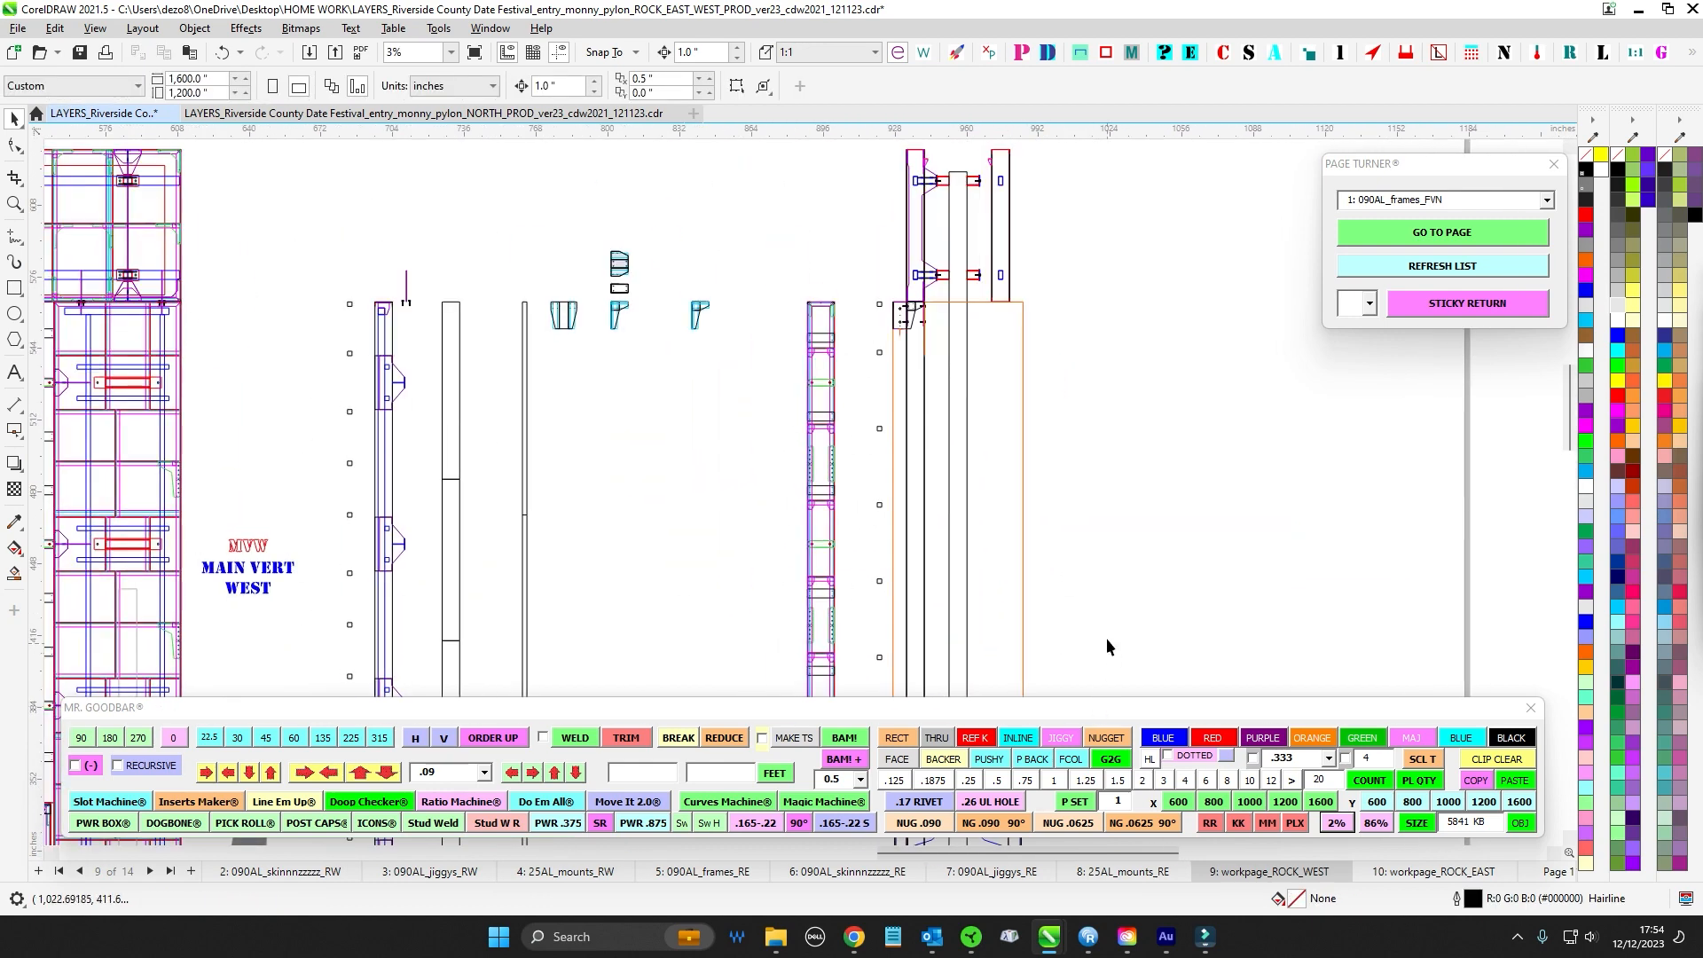
scroll(949, 269, "up", 4)
left_click_drag(941, 221, 888, 339)
scroll(888, 339, "up", 2)
left_click_drag(743, 203, 916, 637)
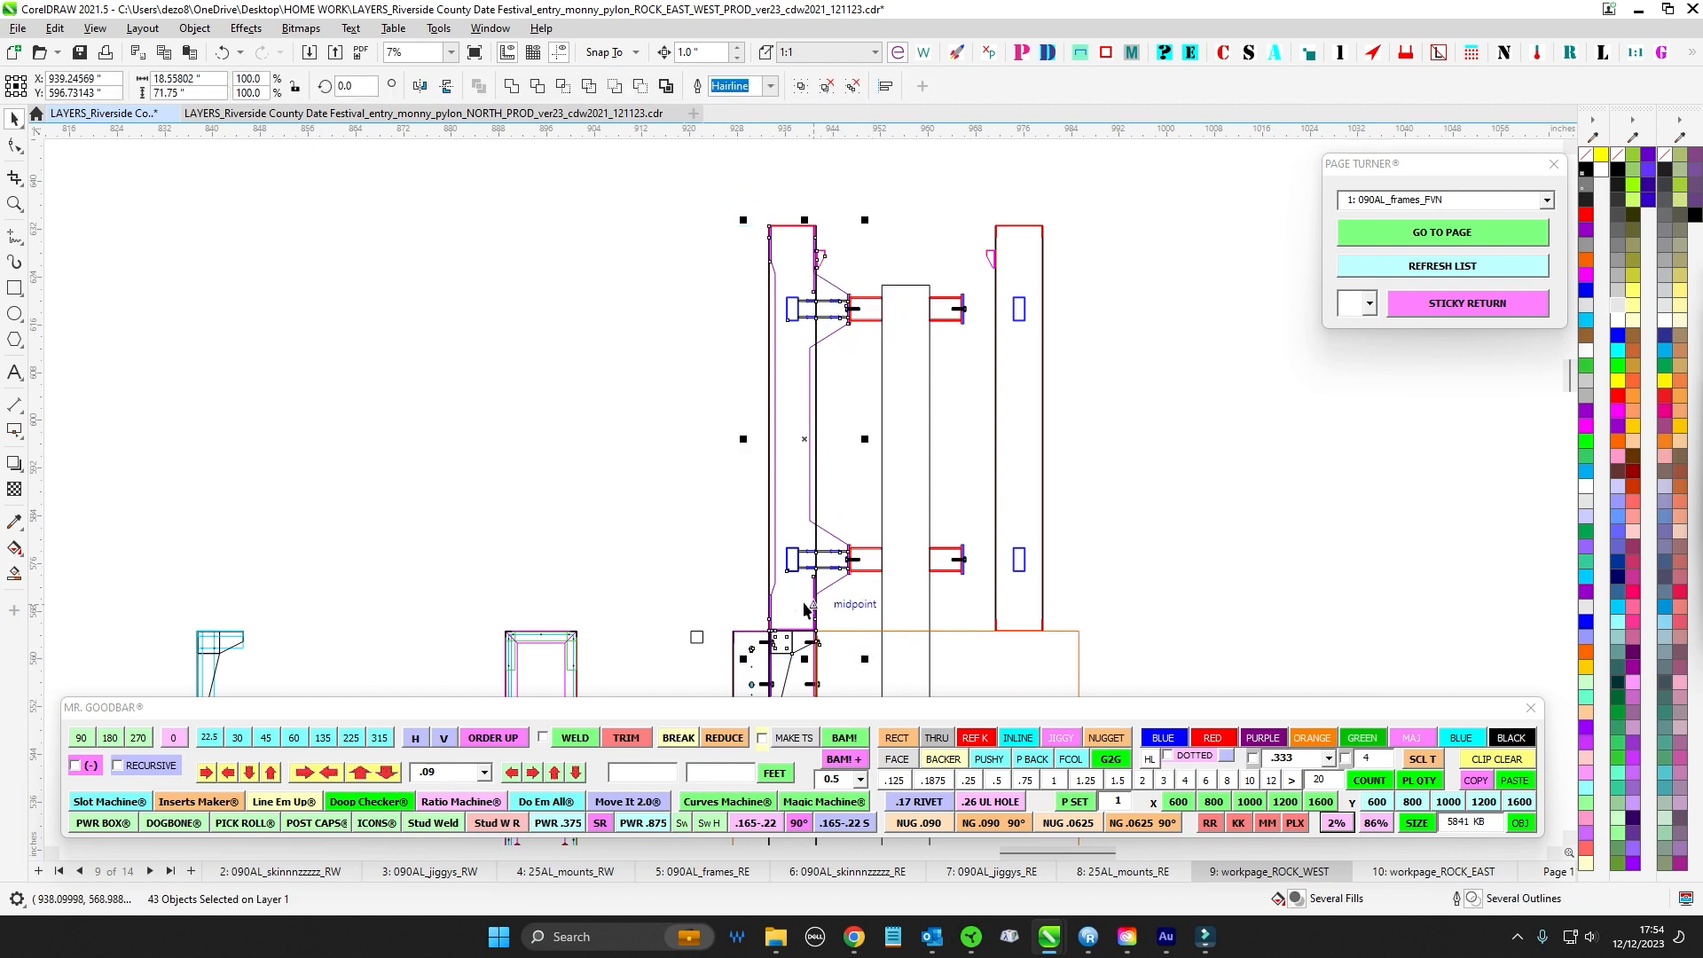
- Locate the mounts in the Crown West cabinet's front elevation and select the upper and lower ones at its right end
scroll(931, 568, "down", 1)
scroll(628, 454, "down", 2)
left_click_drag(576, 463, 1176, 425)
left_click_drag(844, 381, 1160, 350)
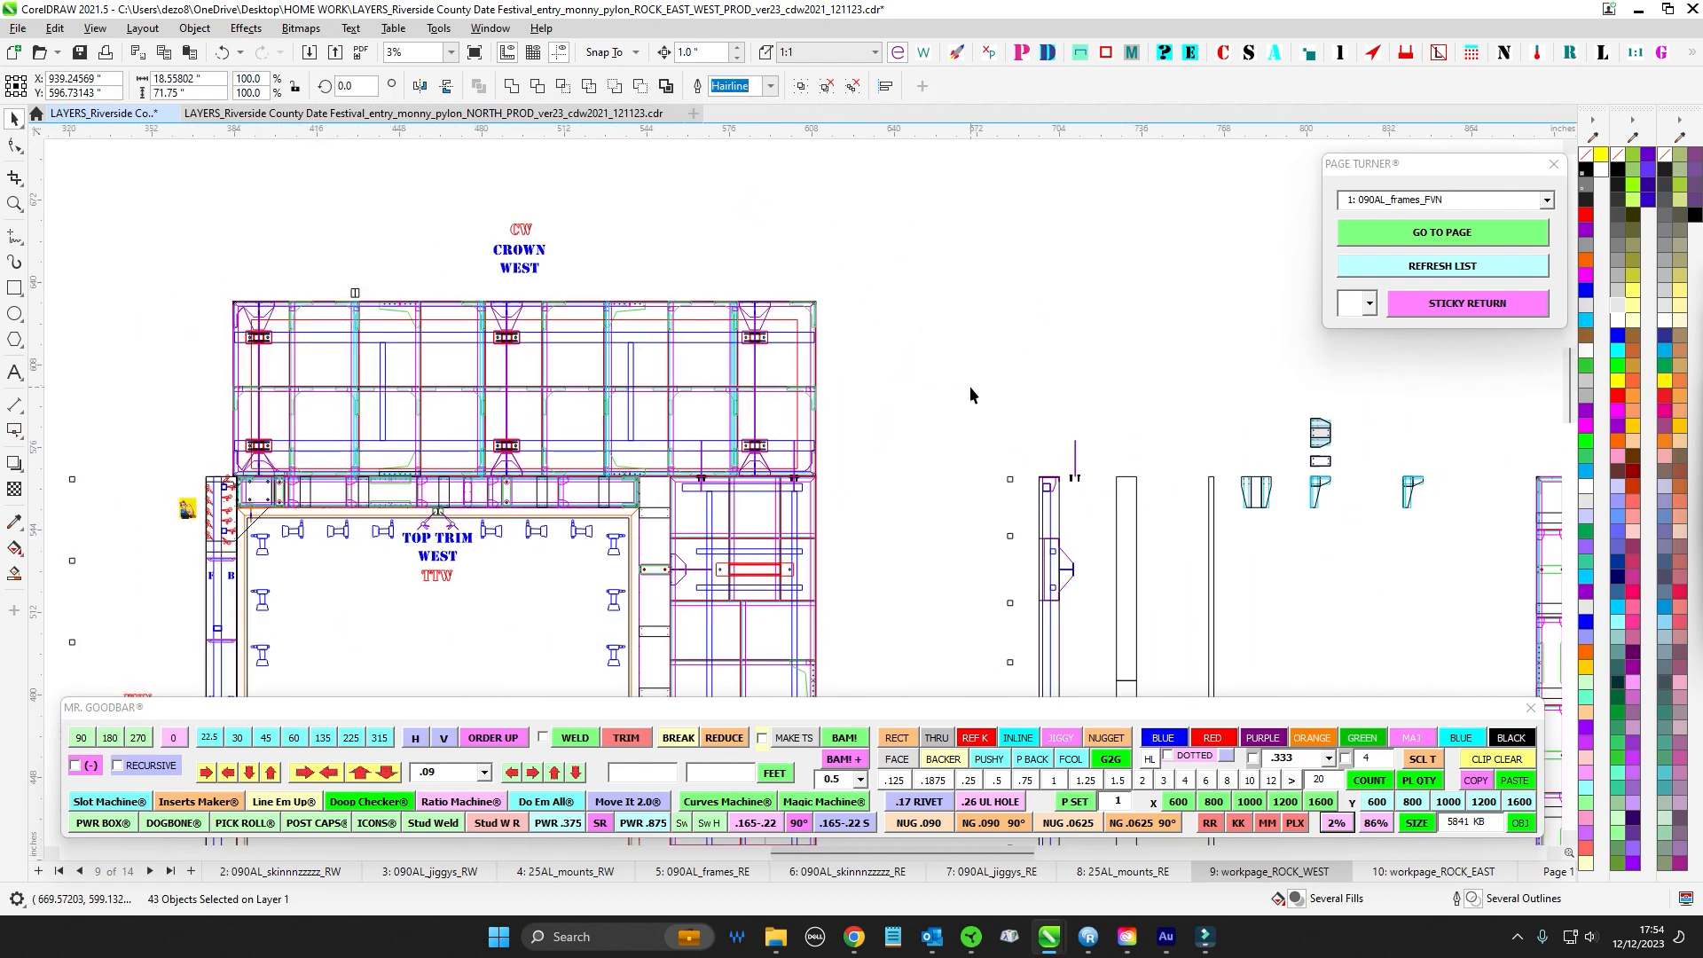
scroll(756, 323, "up", 1)
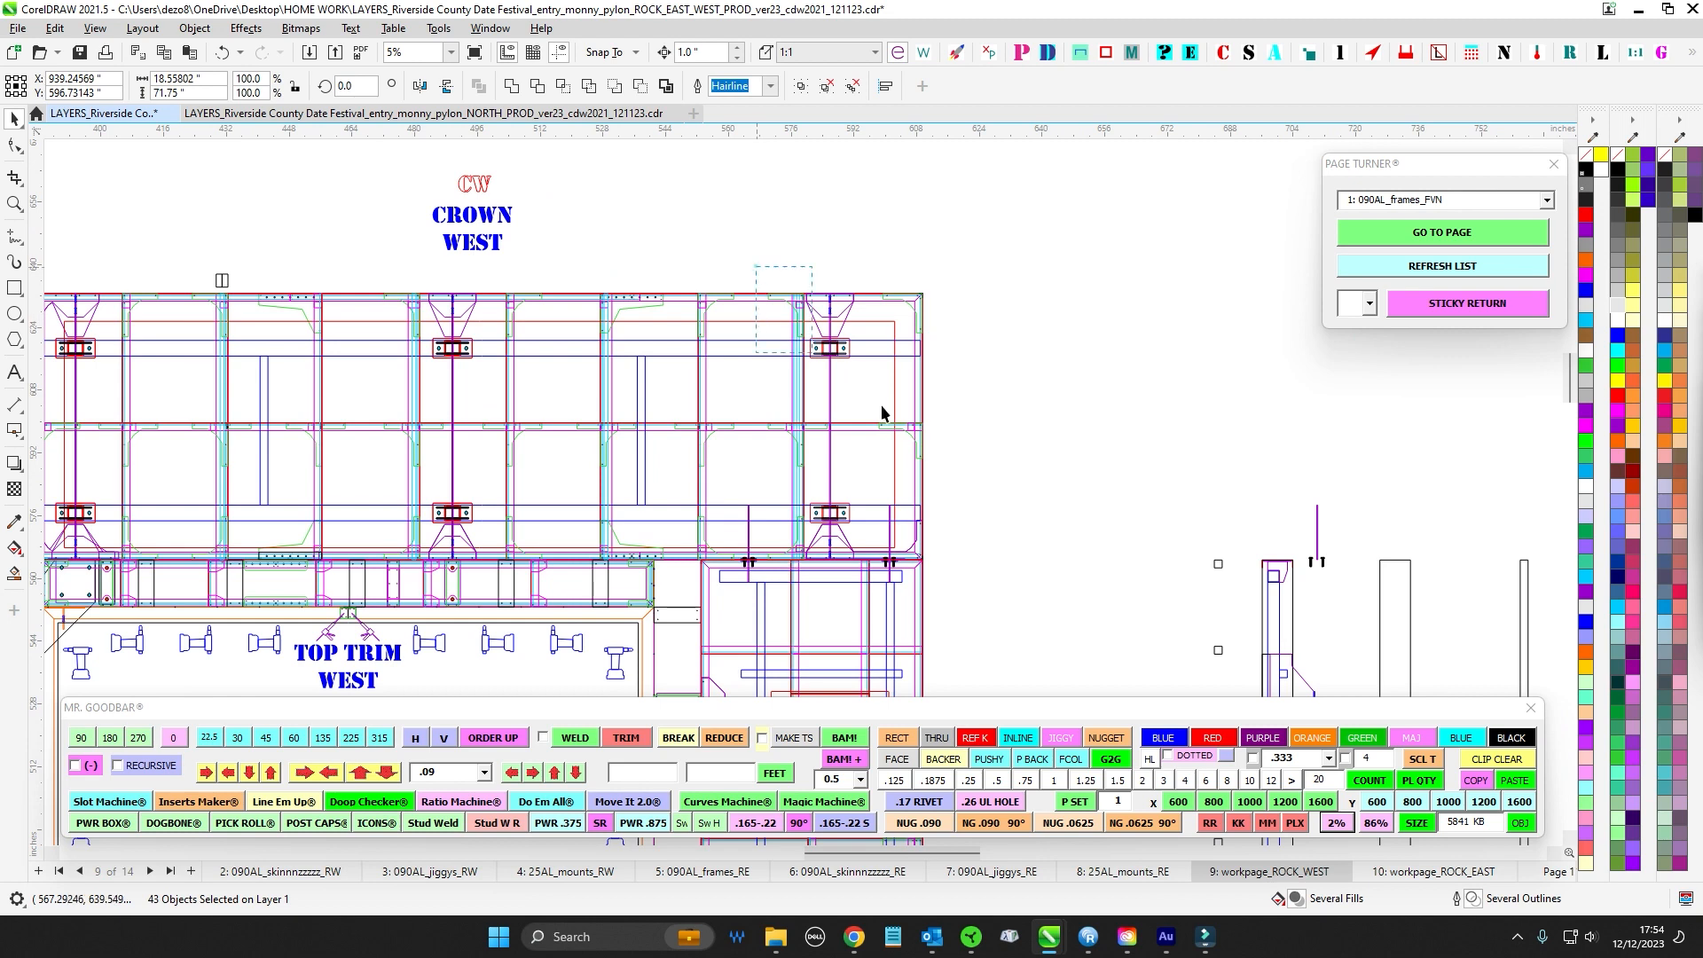
left_click_drag(881, 405, 1036, 328)
left_click_drag(810, 388, 916, 468)
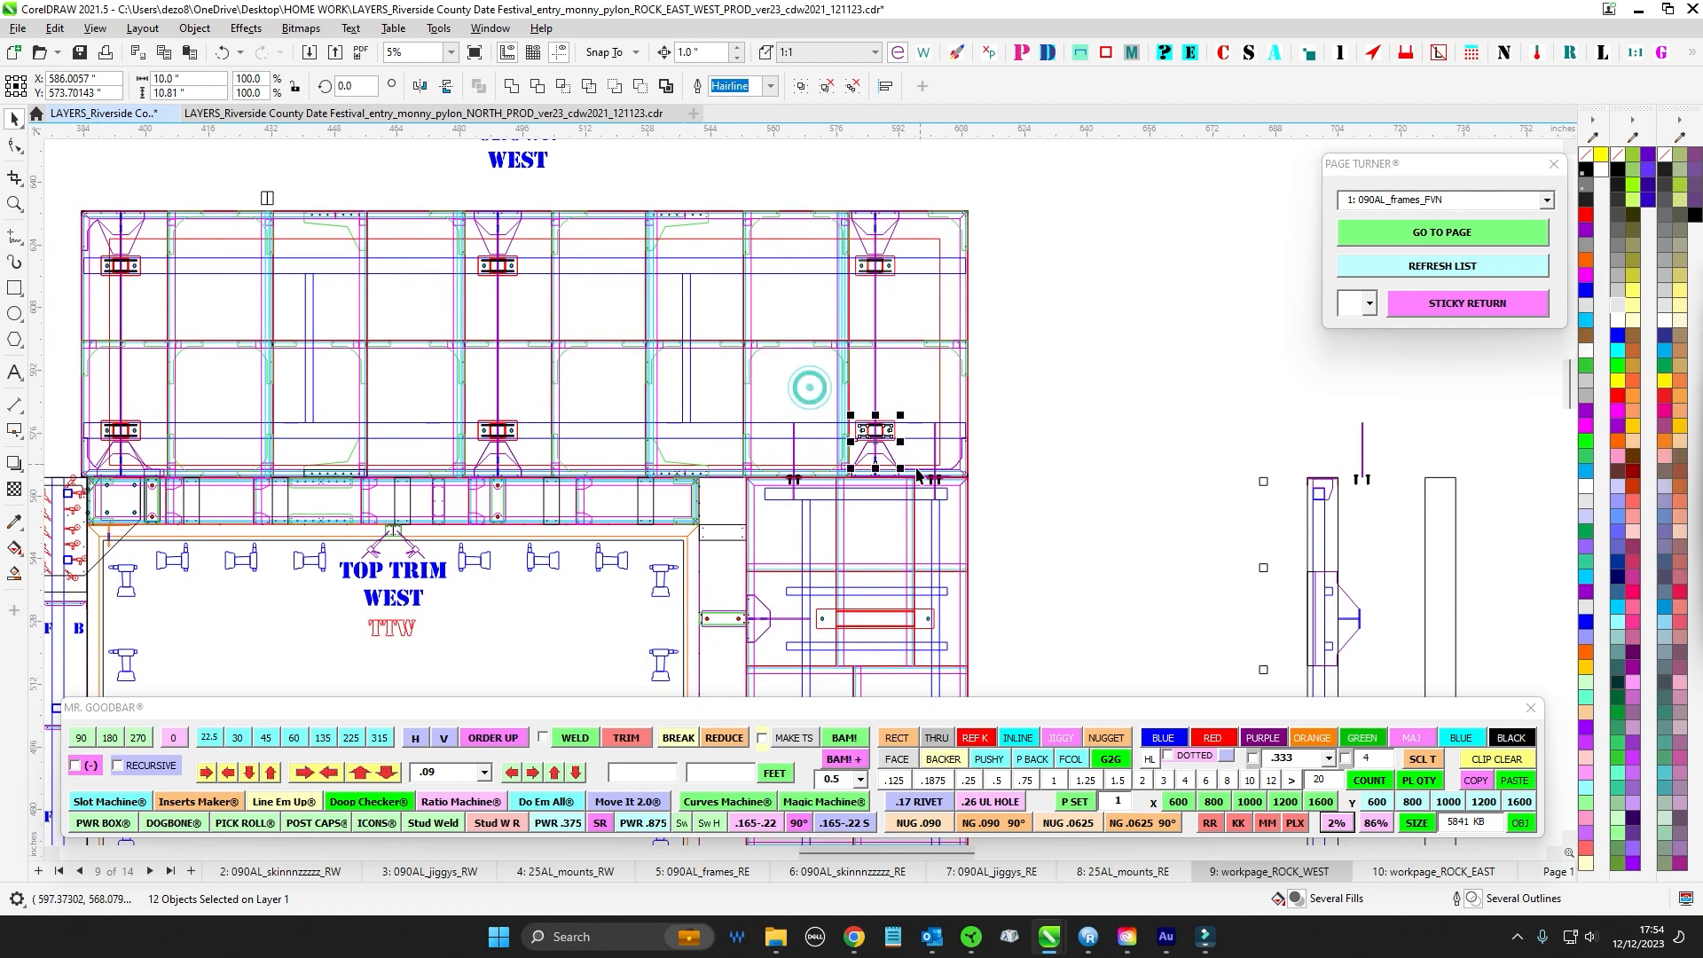
- Select the middle and left mounts of the Crown West cabinet one after another, and clear the selection
left_click_drag(423, 390, 555, 457)
left_click_drag(424, 195, 559, 314)
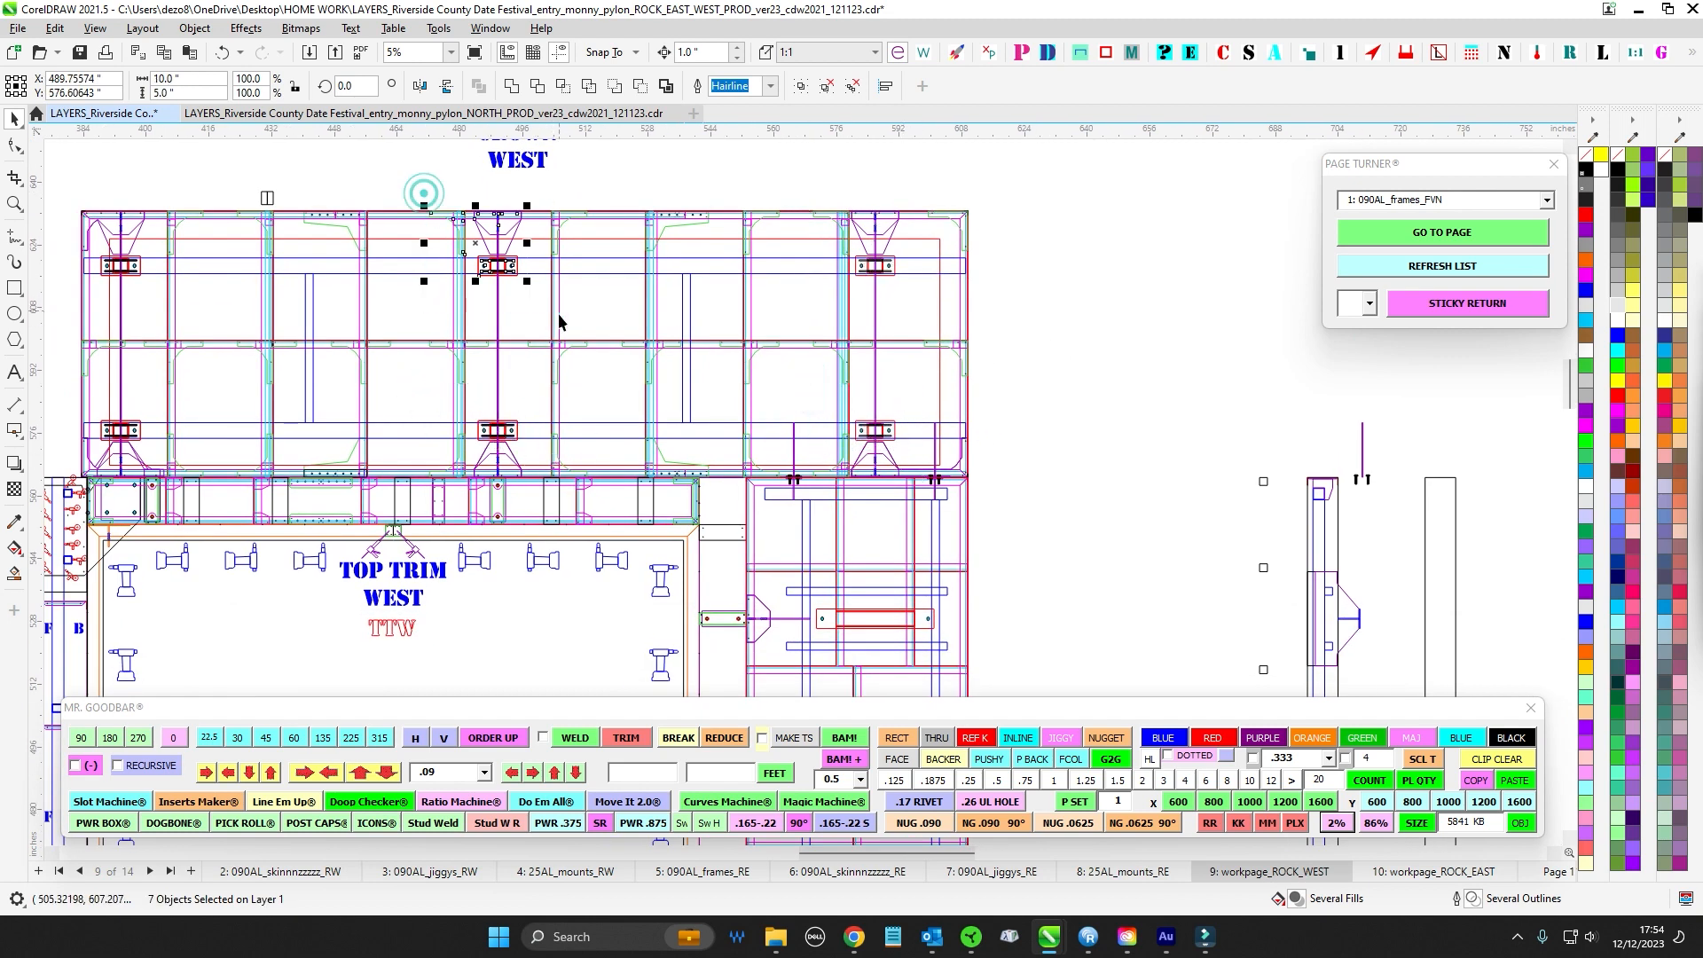
left_click_drag(414, 336, 624, 369)
left_click_drag(273, 228, 371, 327)
left_click_drag(260, 434, 355, 488)
scroll(585, 411, "down", 2)
left_click_drag(1084, 340, 986, 337)
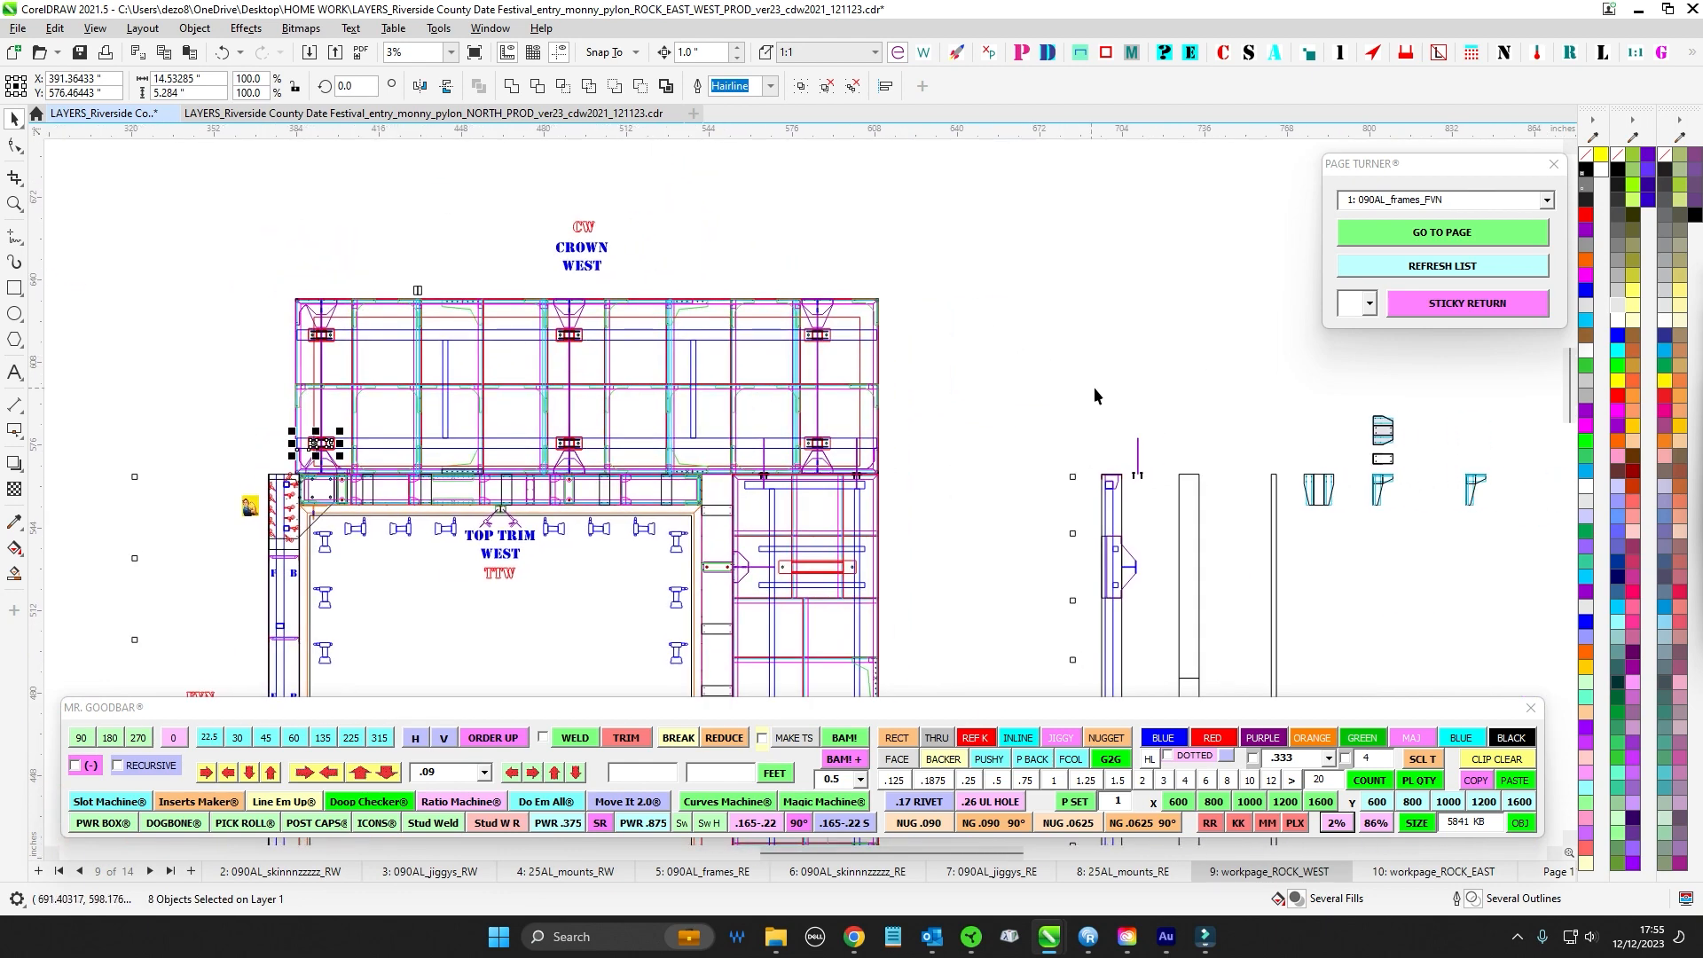
scroll(867, 240, "down", 3)
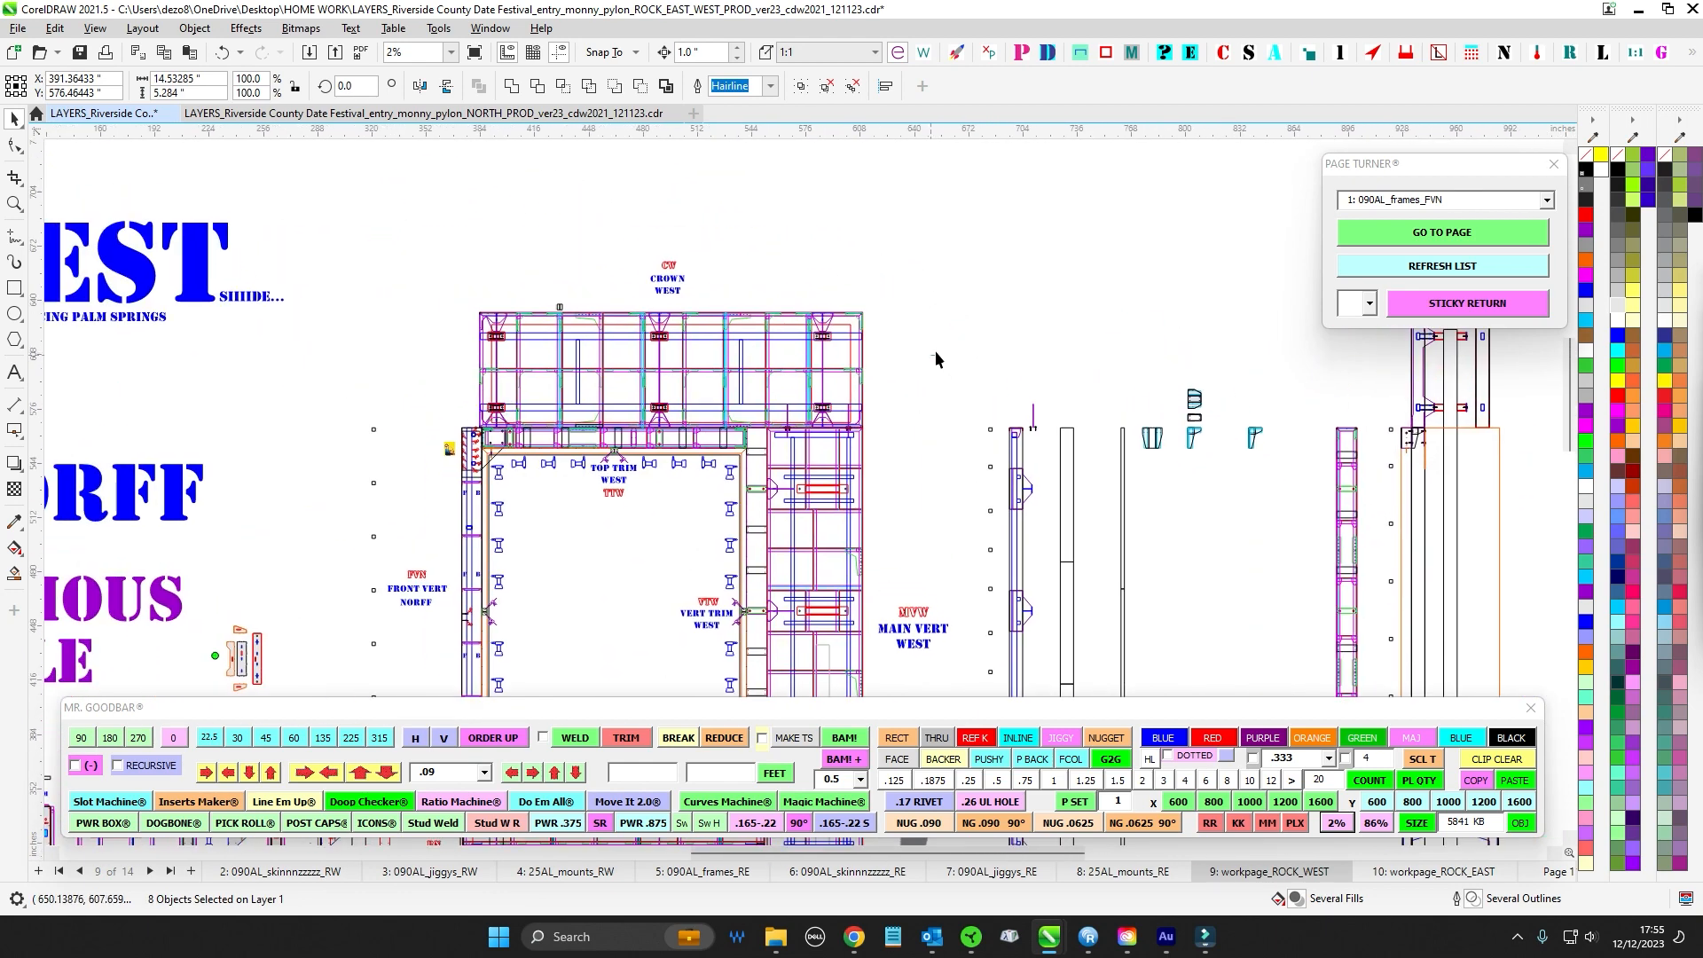
left_click(935, 349)
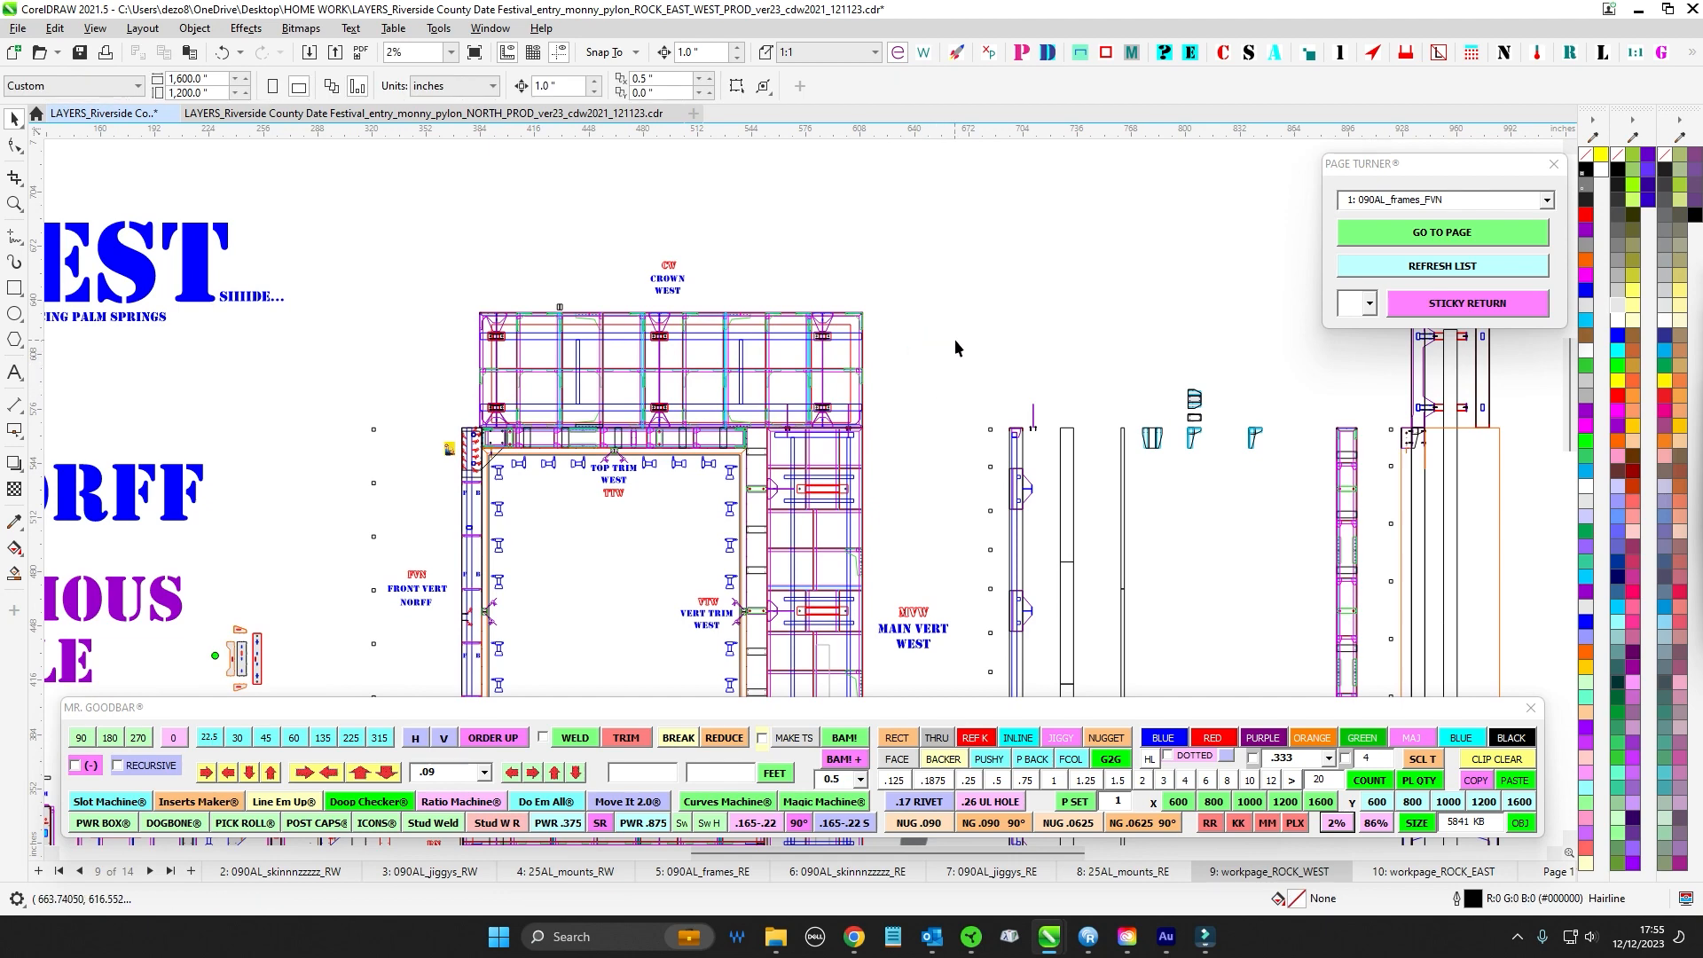
- Examine the west elevation from the Crown West cabinet down the Main Vert West column to the Rock West base
scroll(955, 339, "up", 4)
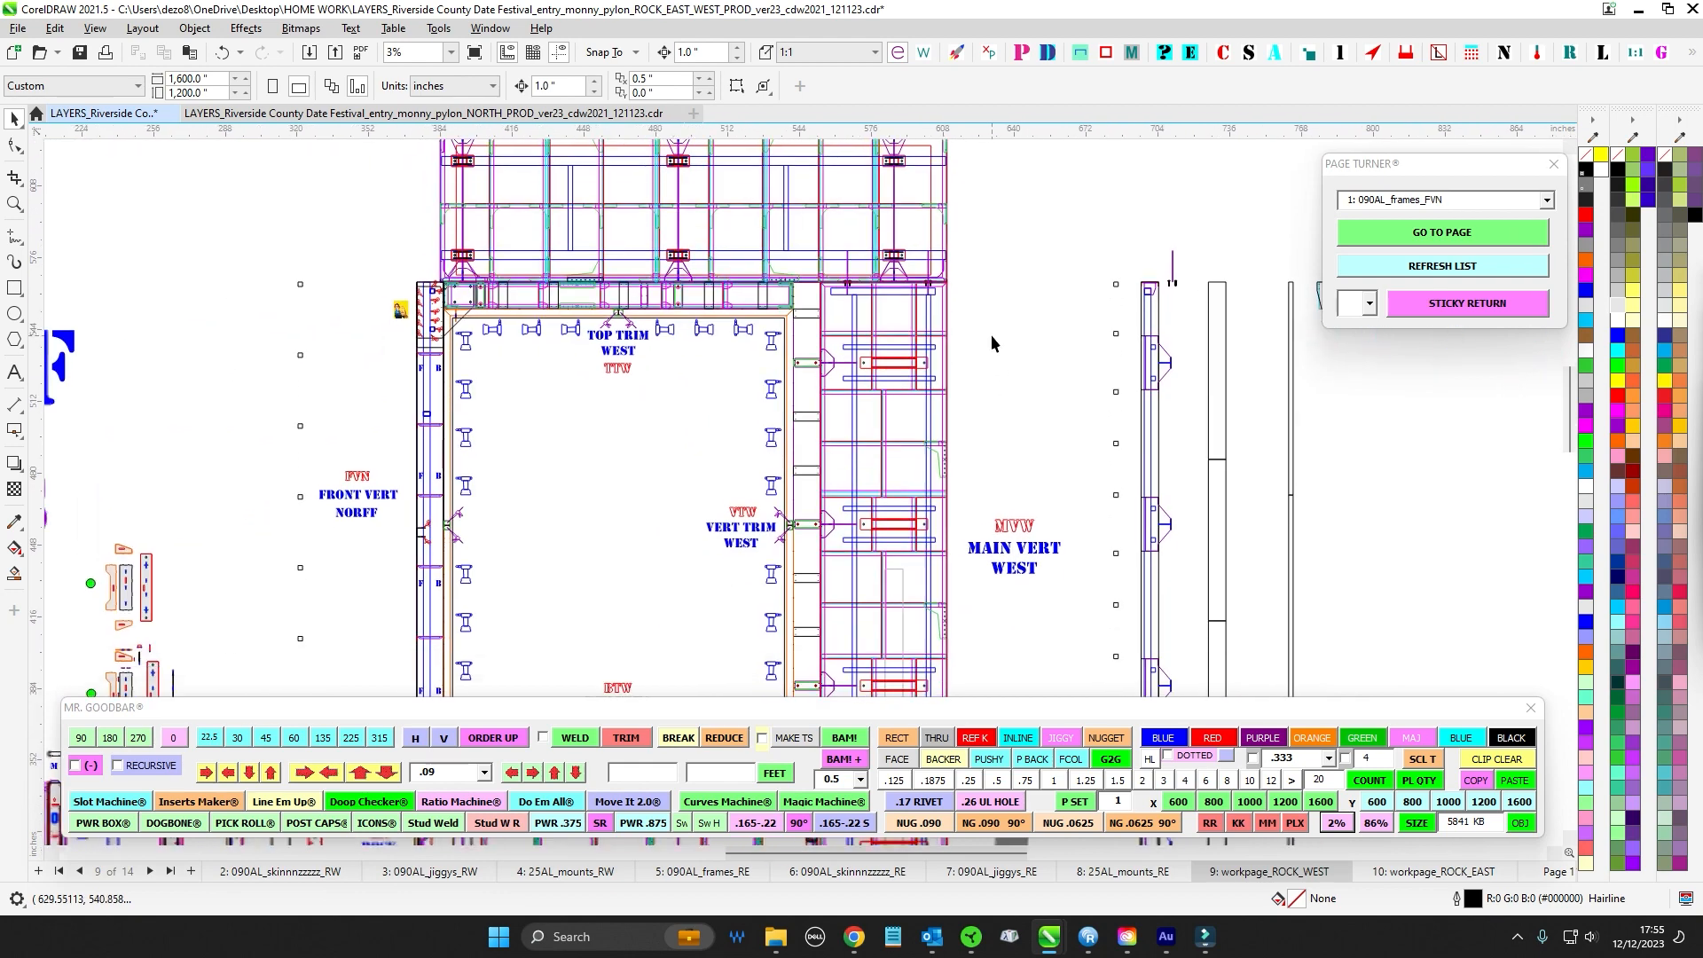
left_click_drag(997, 366, 971, 408)
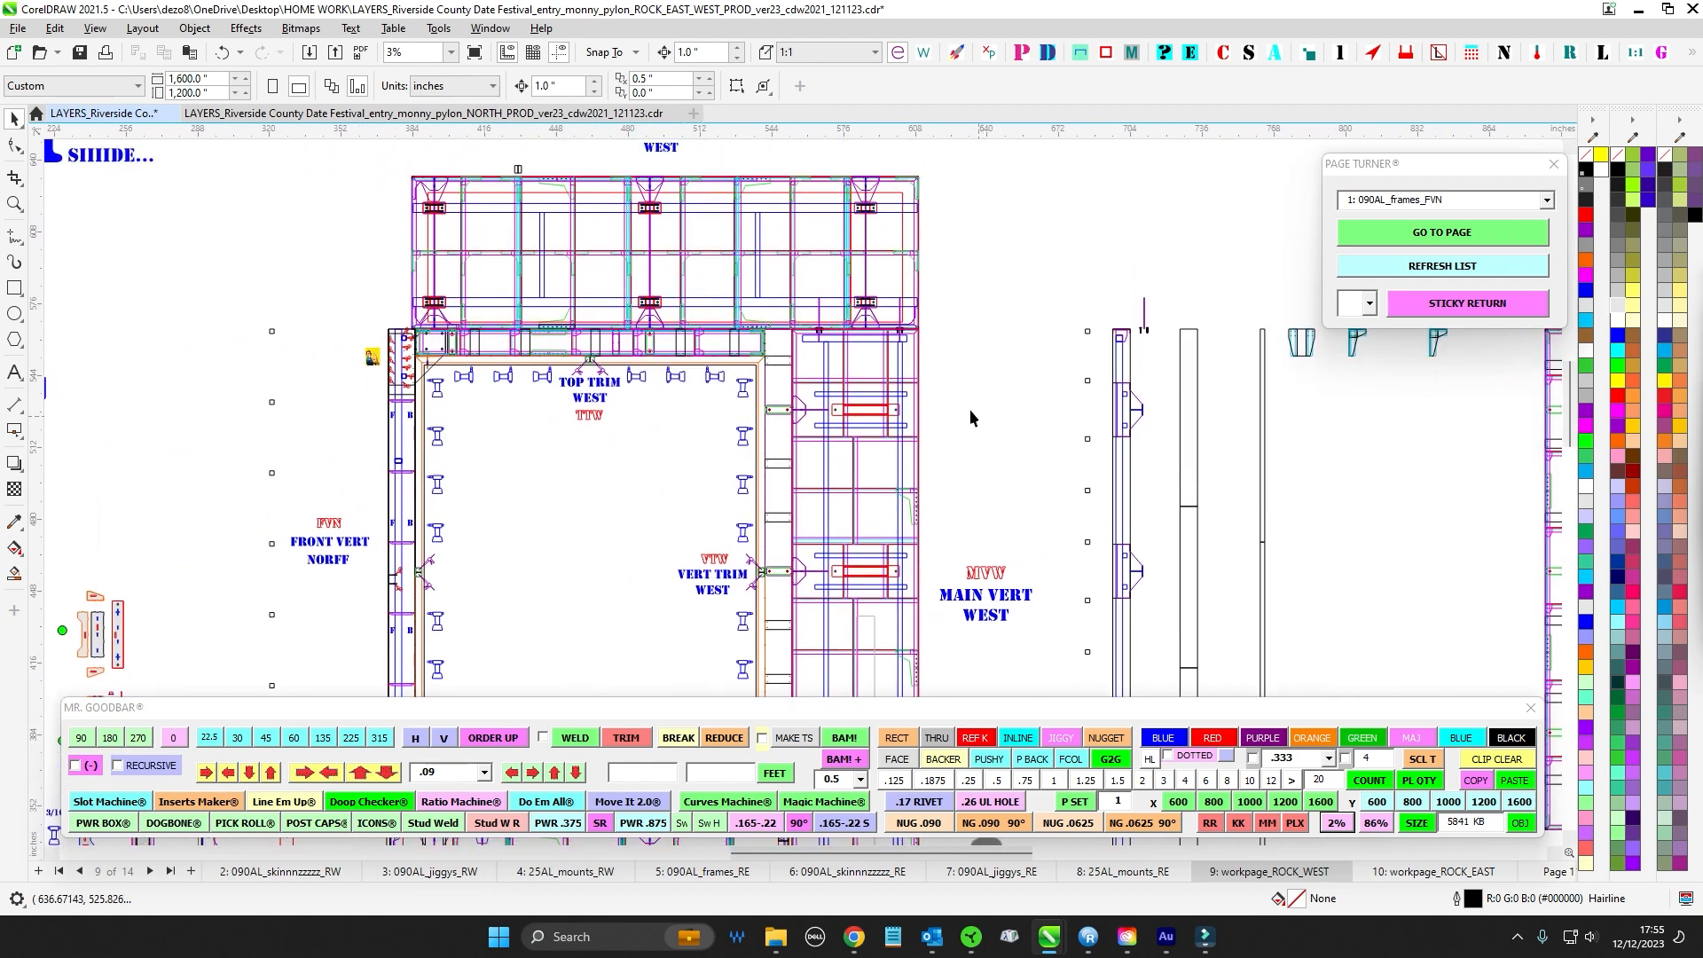
left_click_drag(964, 490, 928, 331)
mouse_move(985, 563)
left_mouse_down()
mouse_move(912, 354)
mouse_move(977, 419)
left_mouse_up()
scroll(977, 419, "down", 1)
scroll(977, 418, "down", 1)
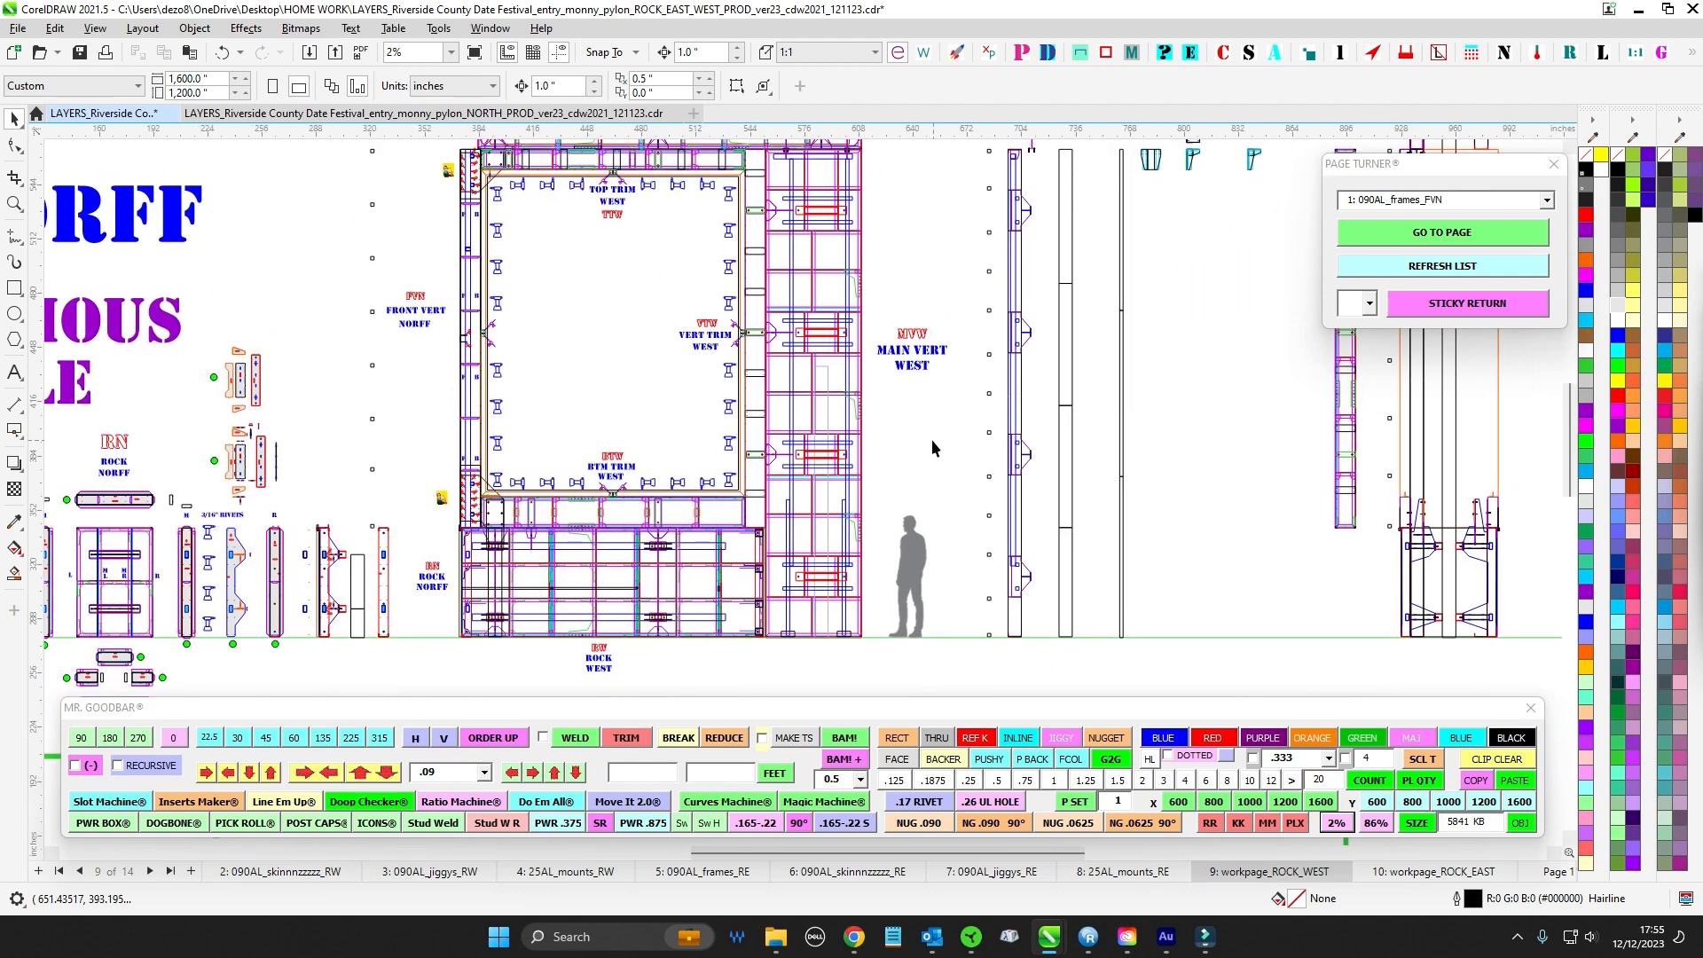
scroll(932, 439, "down", 1)
- View the Rock Norff production parts under the NORFF previous file heading beside the west elevation
left_click_drag(867, 269, 969, 274)
left_click_drag(930, 365, 1004, 328)
left_click_drag(516, 358, 917, 428)
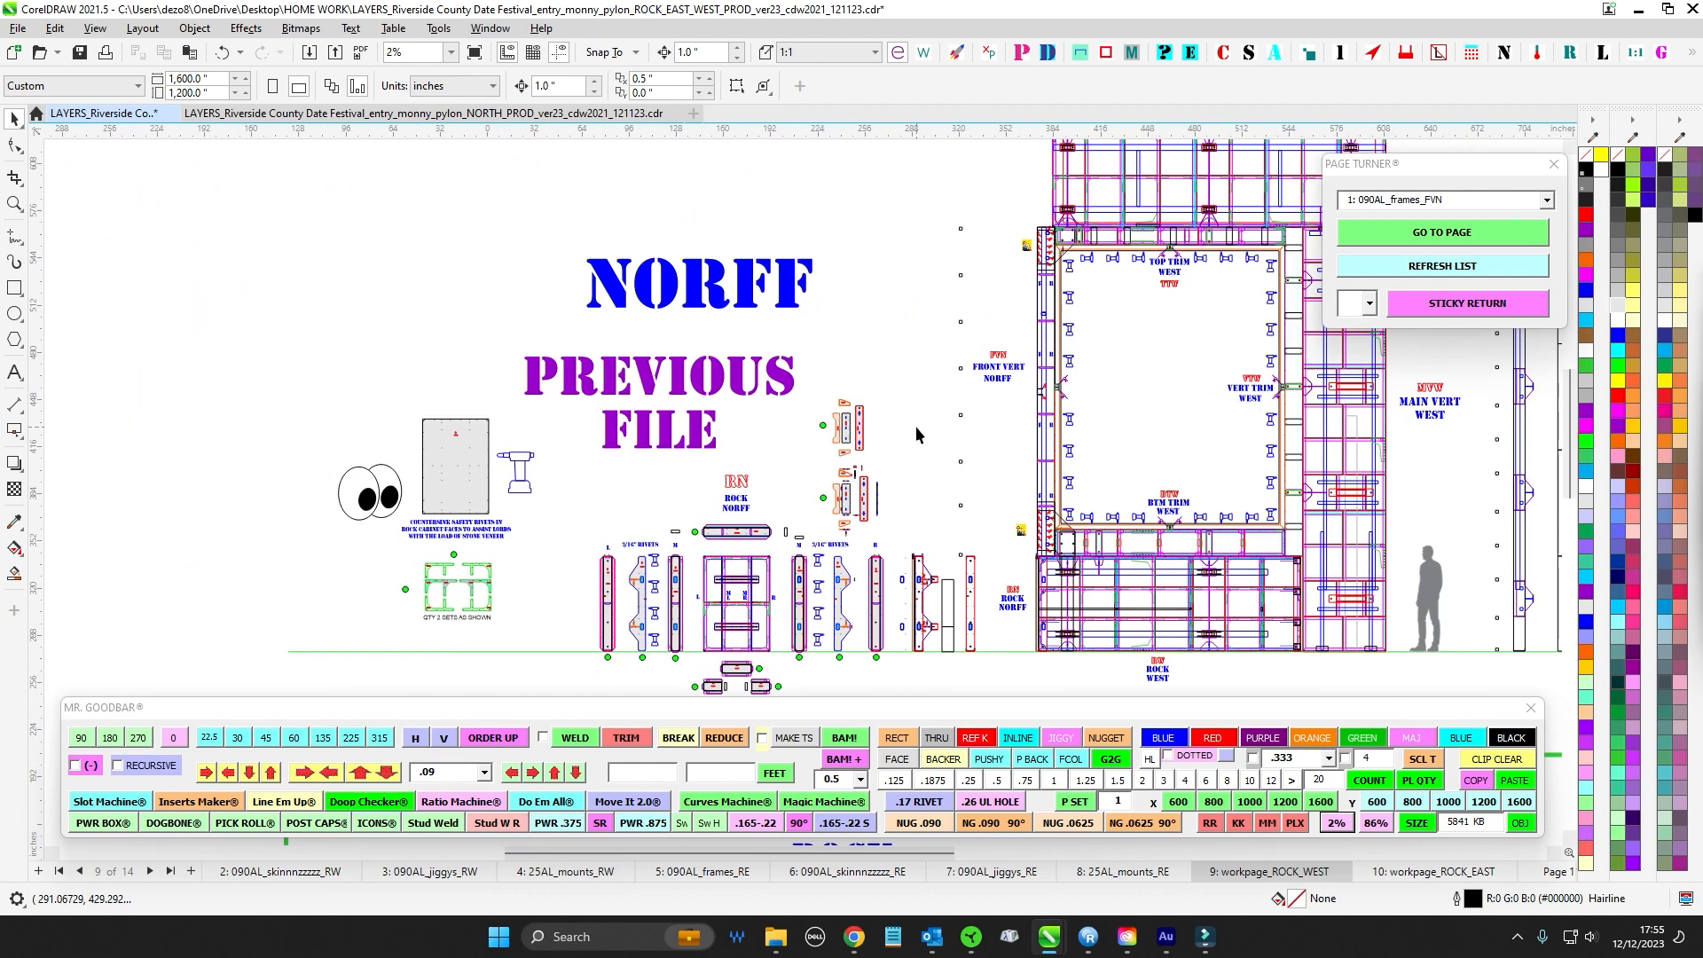
- Locate the Rock West front and back frames and the grey face panels beneath them, below the west elevation
scroll(945, 456, "down", 1)
left_click_drag(939, 664, 851, 390)
left_click_drag(1326, 493, 1191, 373)
left_click_drag(1237, 473, 1247, 379)
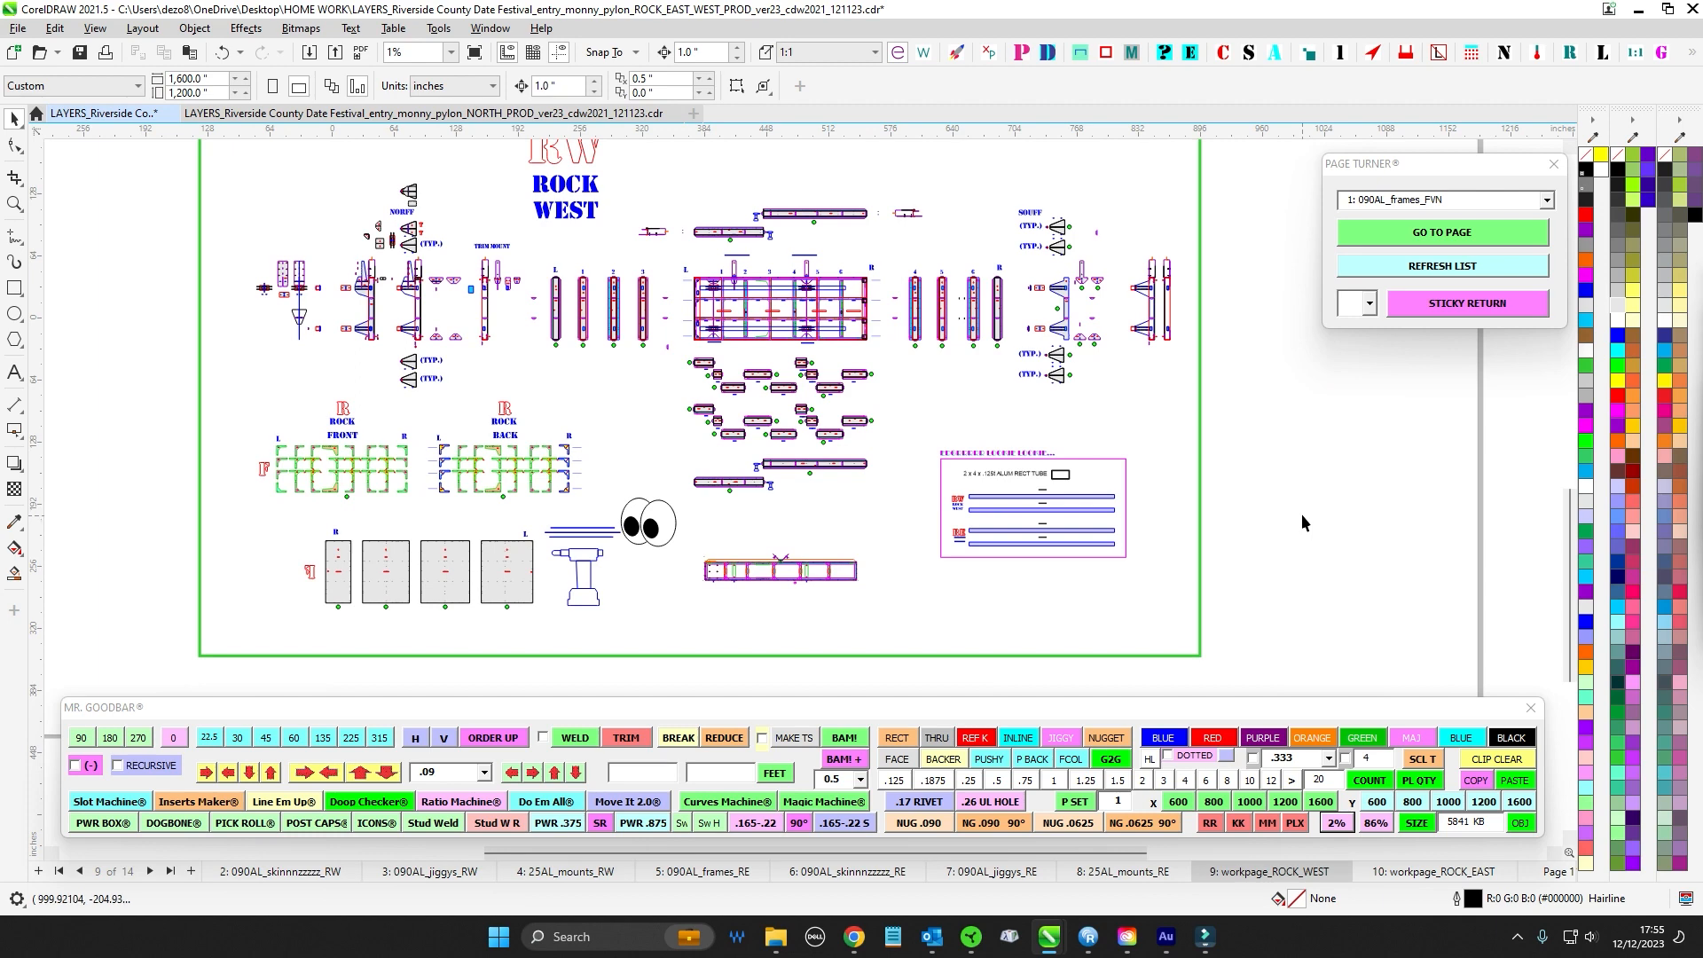
scroll(407, 626, "up", 2)
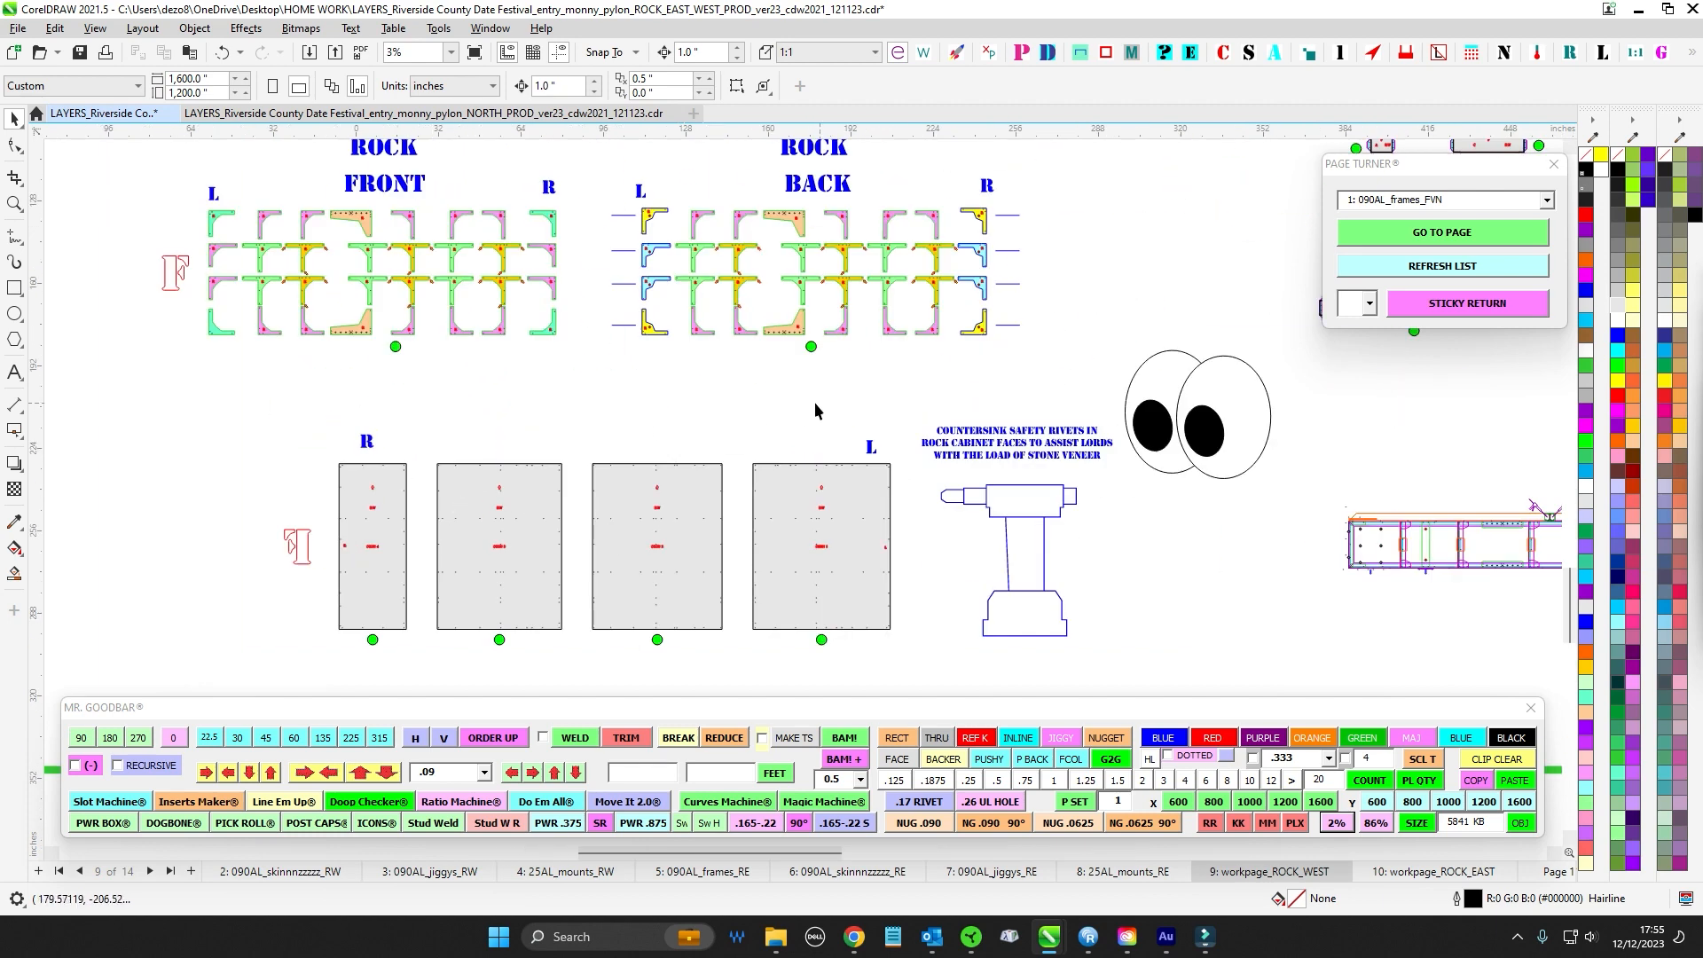
- Select the Rock West face panels together with the countersinking safety rivets note and rivet gun drawing, and clear the selection
left_click_drag(270, 397, 1209, 684)
left_click_drag(1139, 363, 858, 476)
scroll(868, 422, "down", 1)
left_click_drag(1030, 512, 901, 497)
left_click(883, 375)
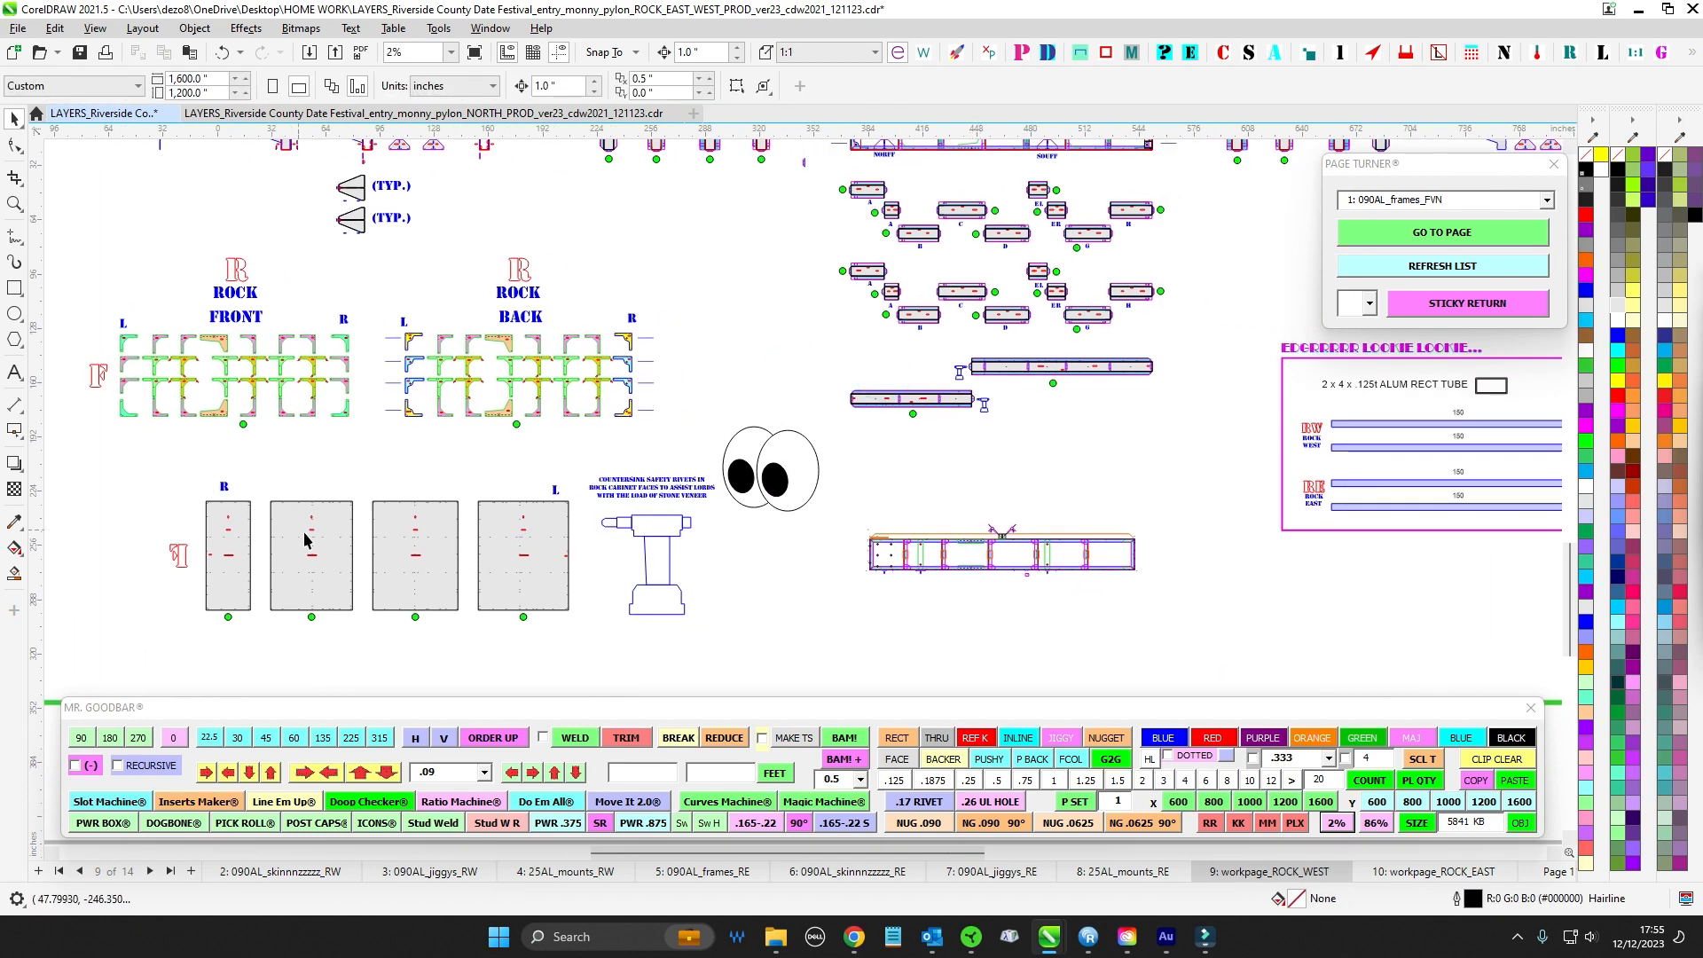
- Select only the four grey Rock West face panels, and clear the selection
left_click_drag(499, 481, 661, 454)
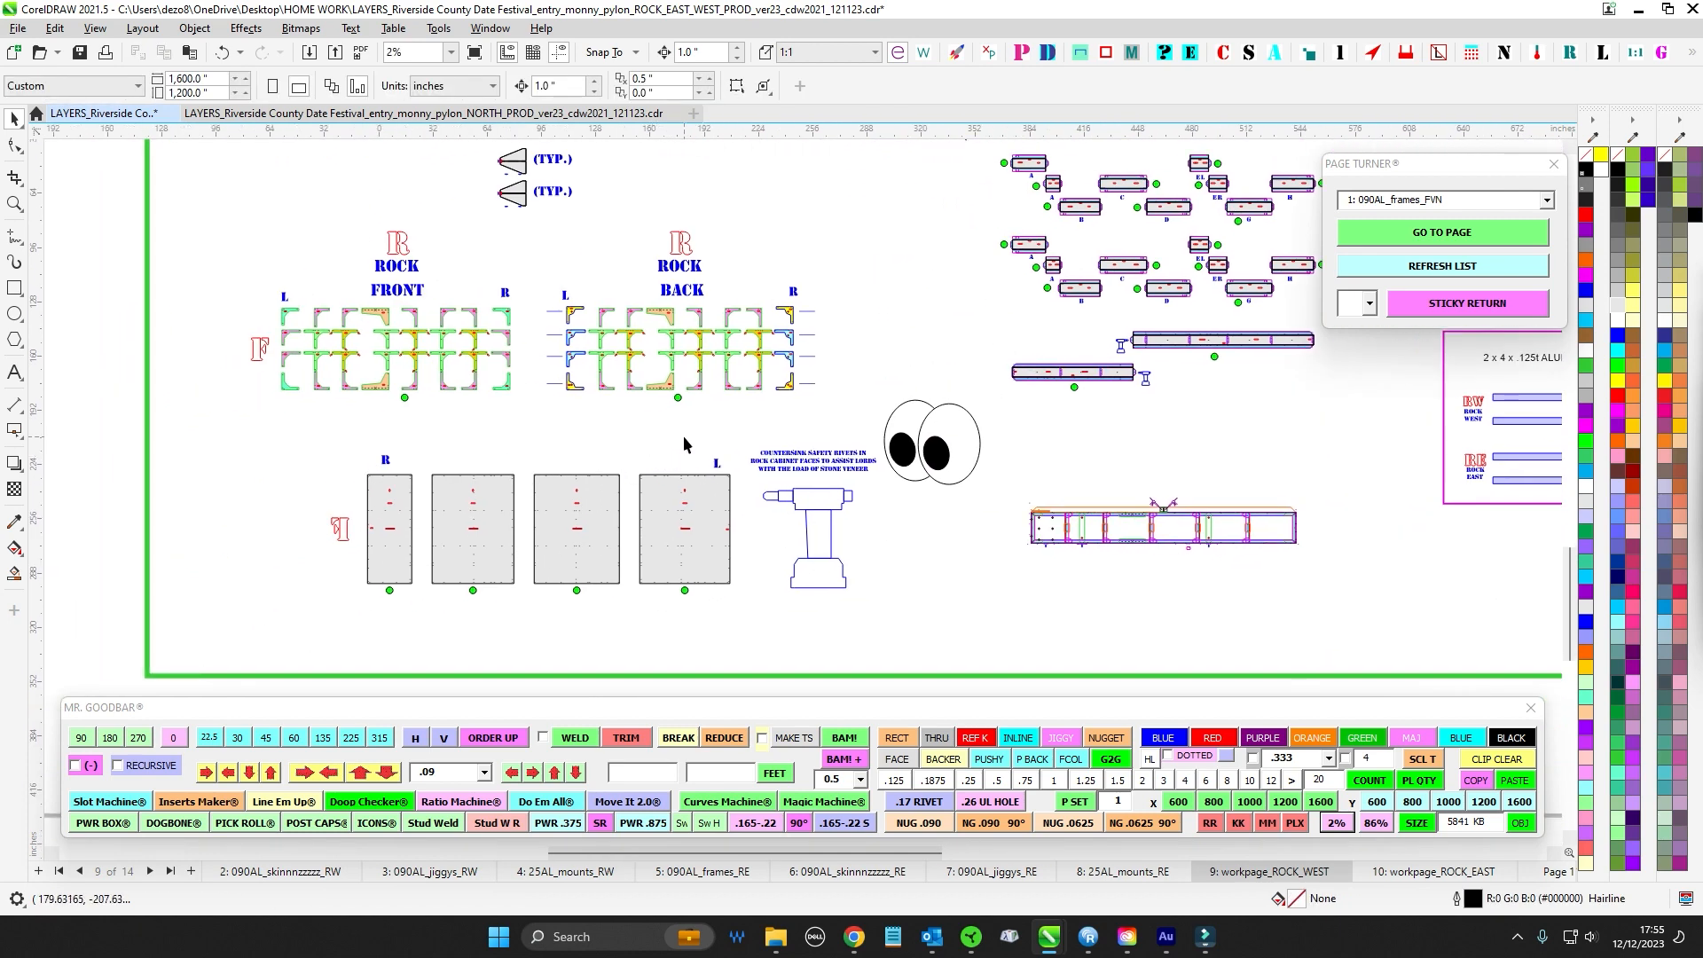
left_click_drag(334, 464, 774, 607)
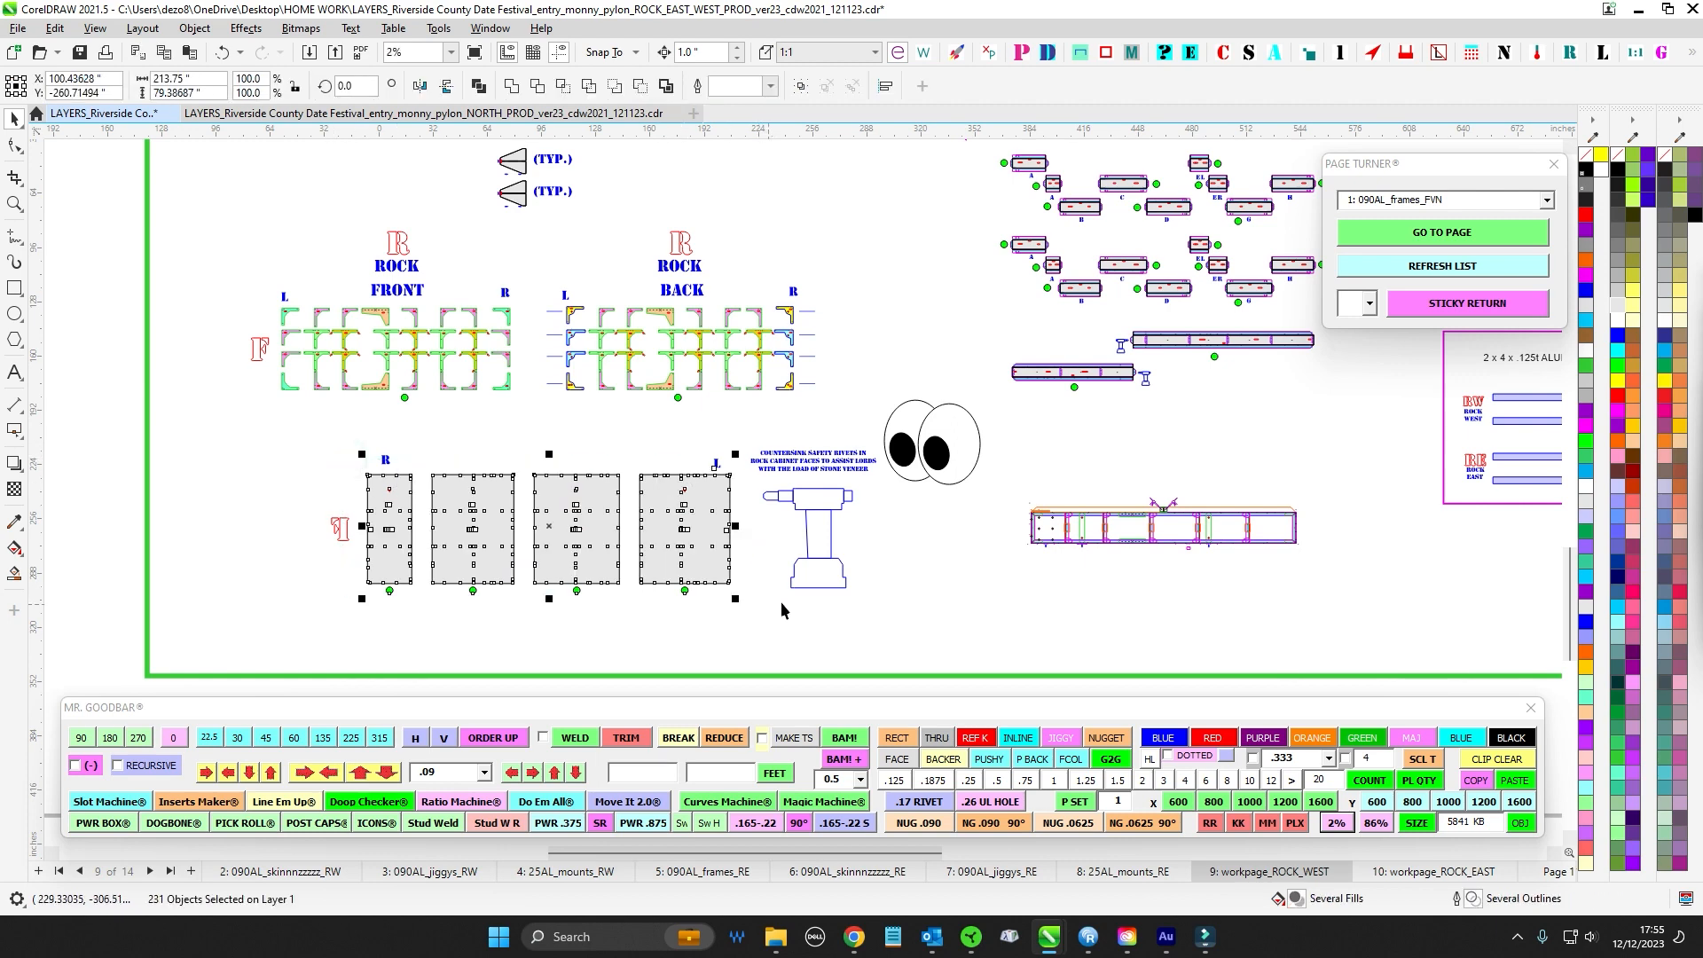
left_click(912, 574)
- Return to the west elevation and save the Rock East/West production file
scroll(1236, 418, "down", 1)
mouse_move(1293, 454)
left_mouse_down()
mouse_move(1178, 590)
mouse_move(1055, 694)
left_mouse_up()
left_click_drag(1171, 337, 1102, 486)
mouse_move(1274, 301)
left_mouse_down()
mouse_move(1185, 481)
mouse_move(1095, 589)
left_mouse_up()
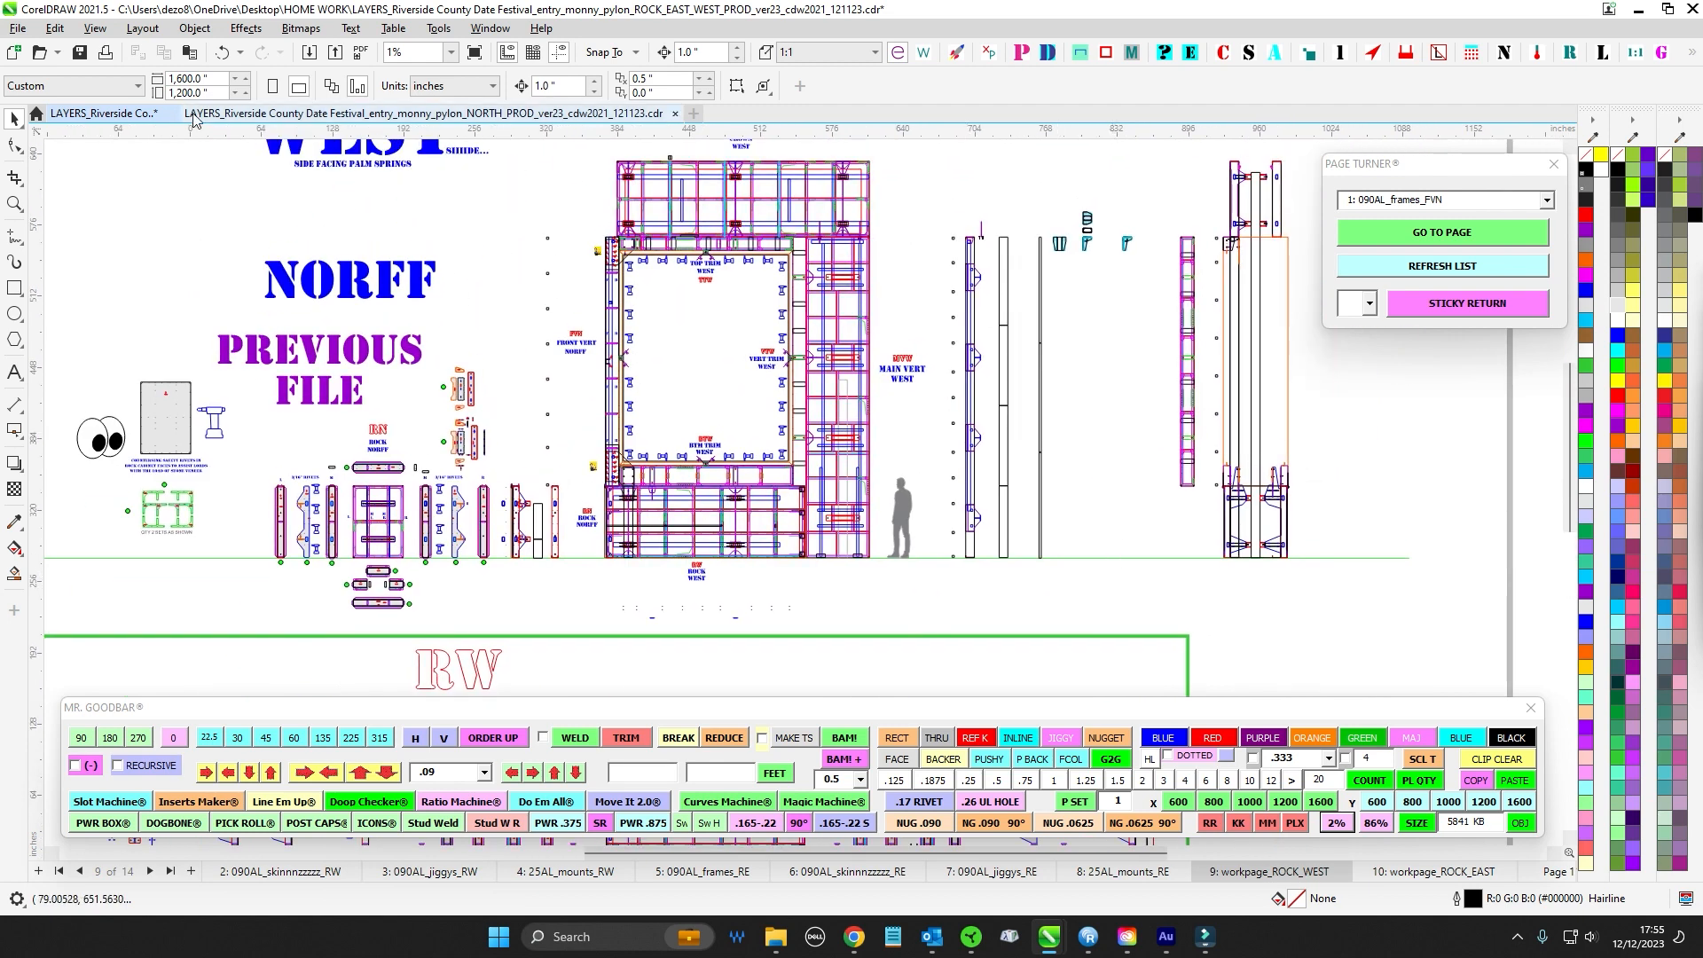
left_click(79, 52)
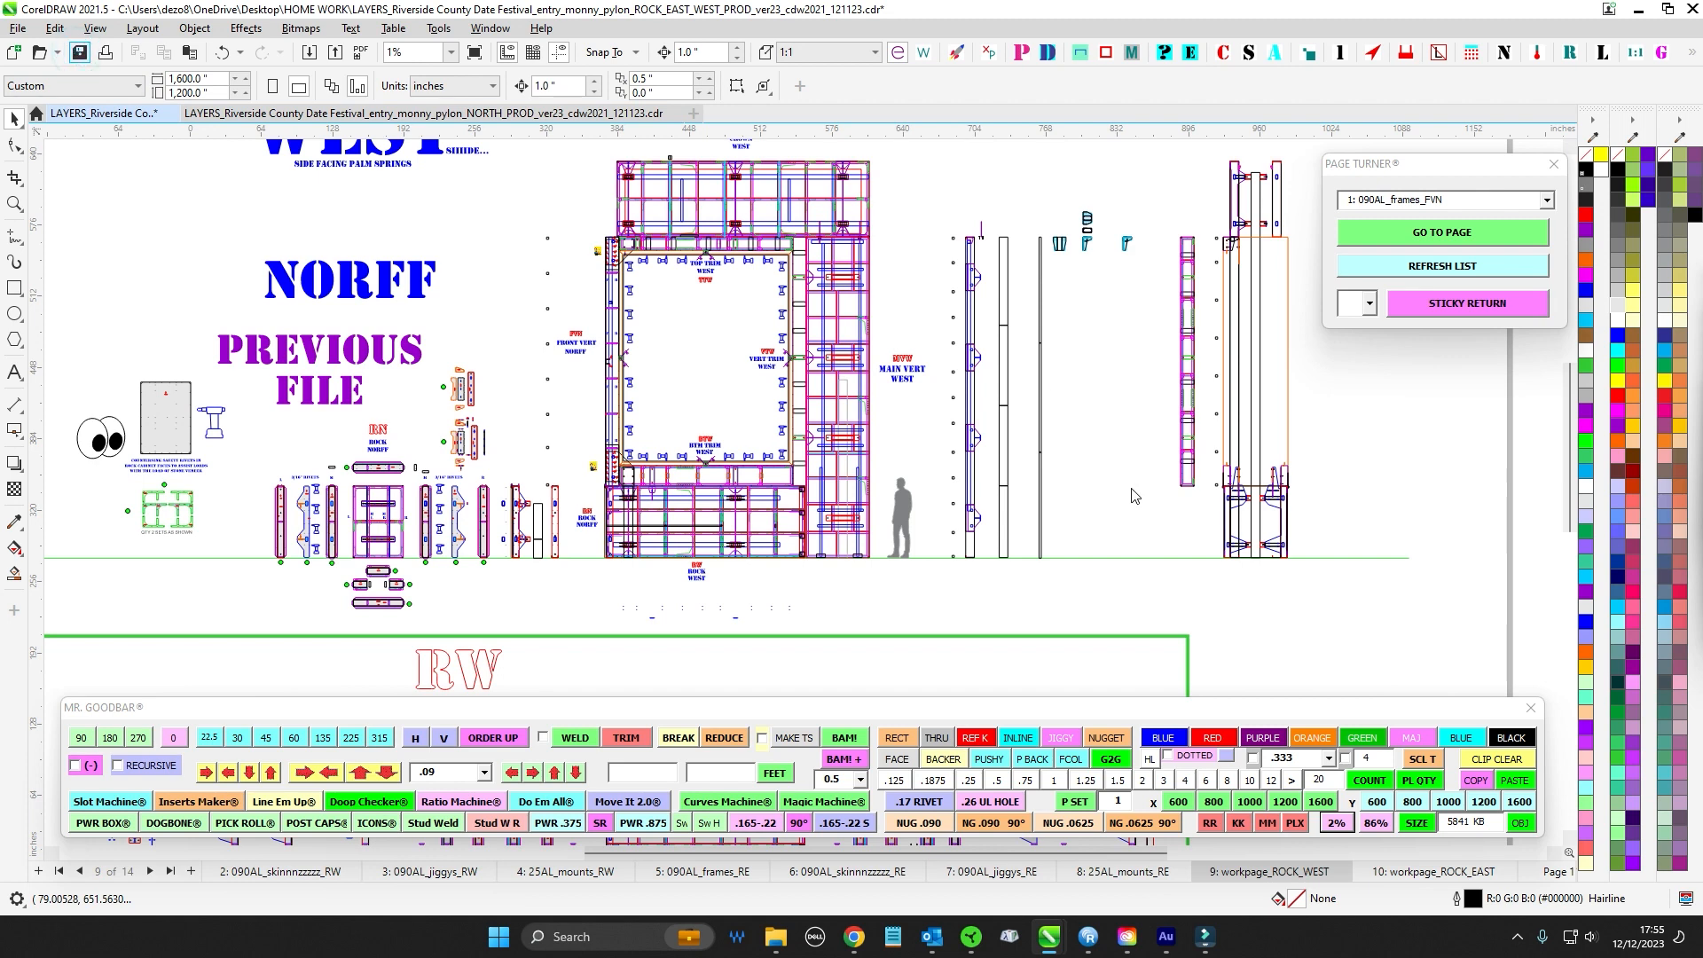
left_click_drag(983, 199, 1020, 461)
left_click_drag(759, 532, 907, 383)
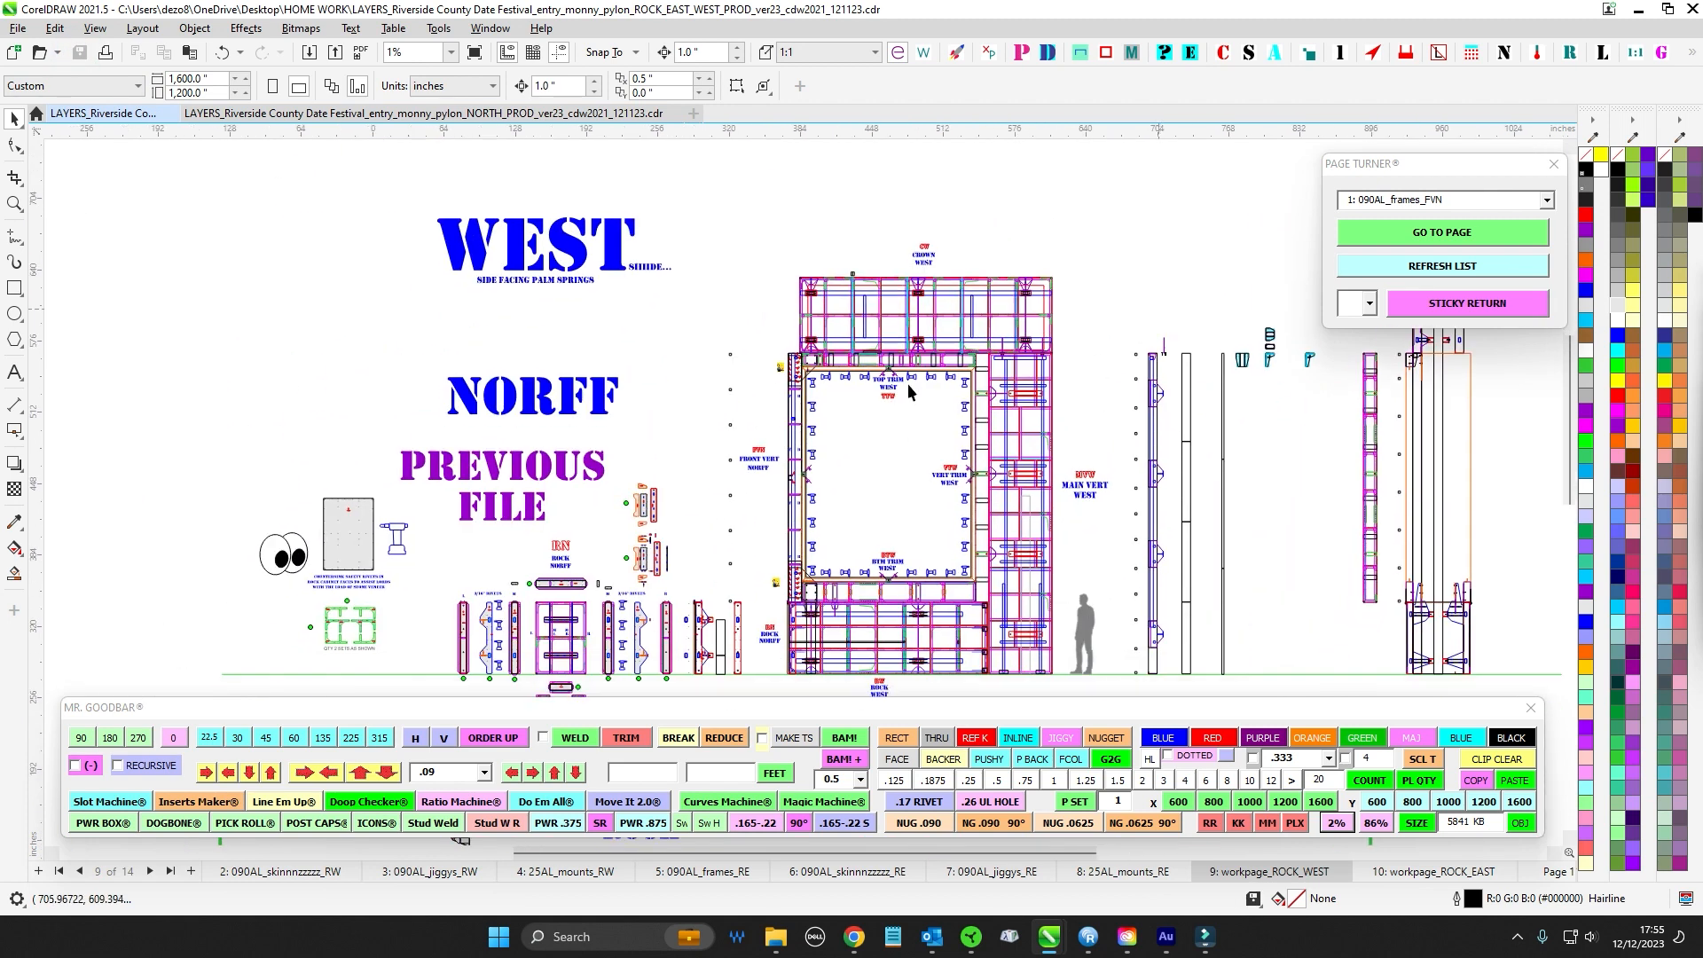
left_click_drag(639, 365, 686, 258)
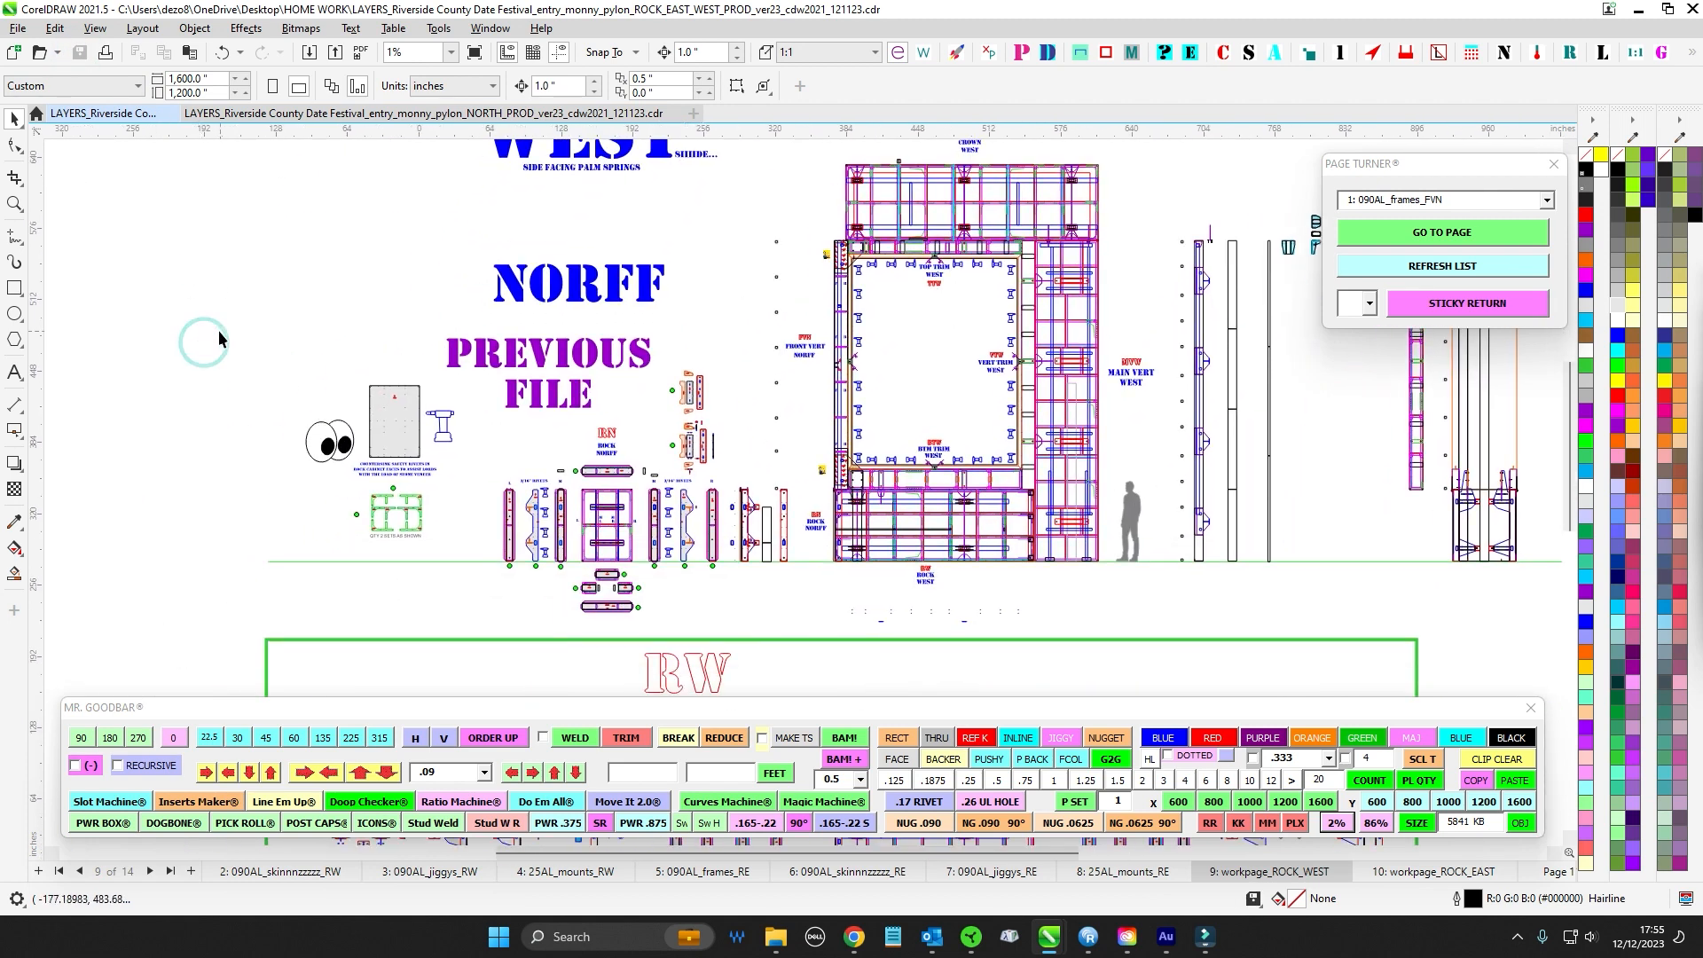